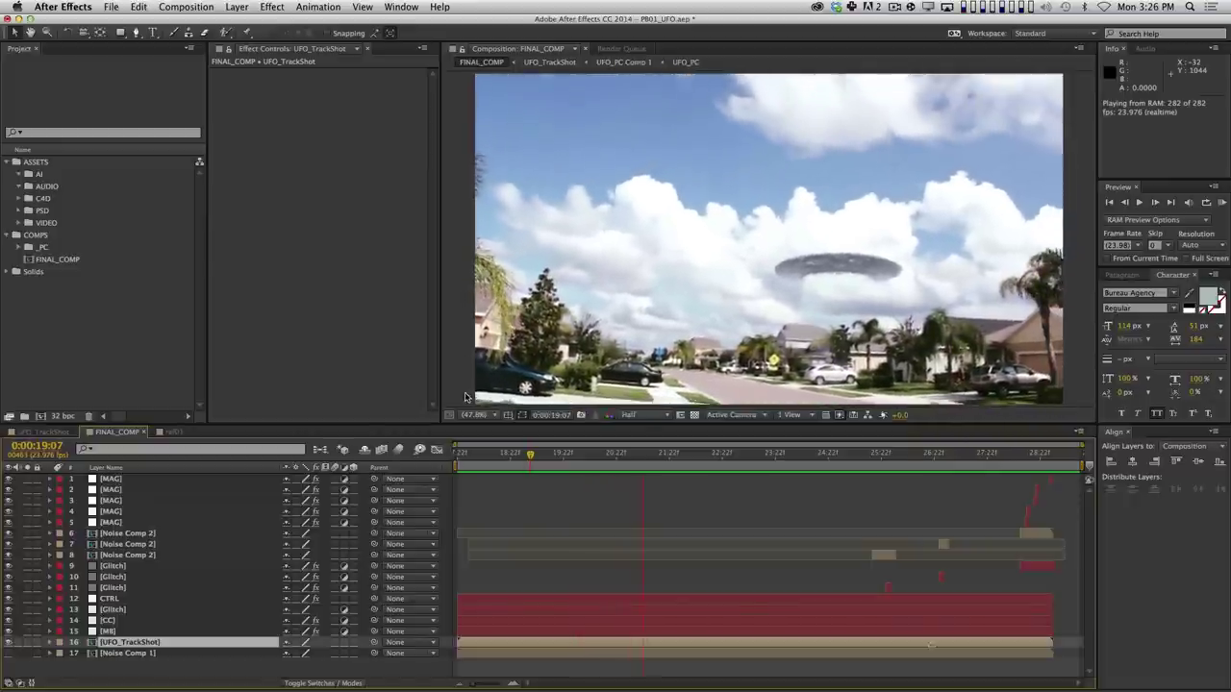
# Review the UFO shot in FINAL_COMP by scrubbing between about 0:00:21:06 and 0:00:26:00 and playing it back.
pyautogui.click(643, 458)
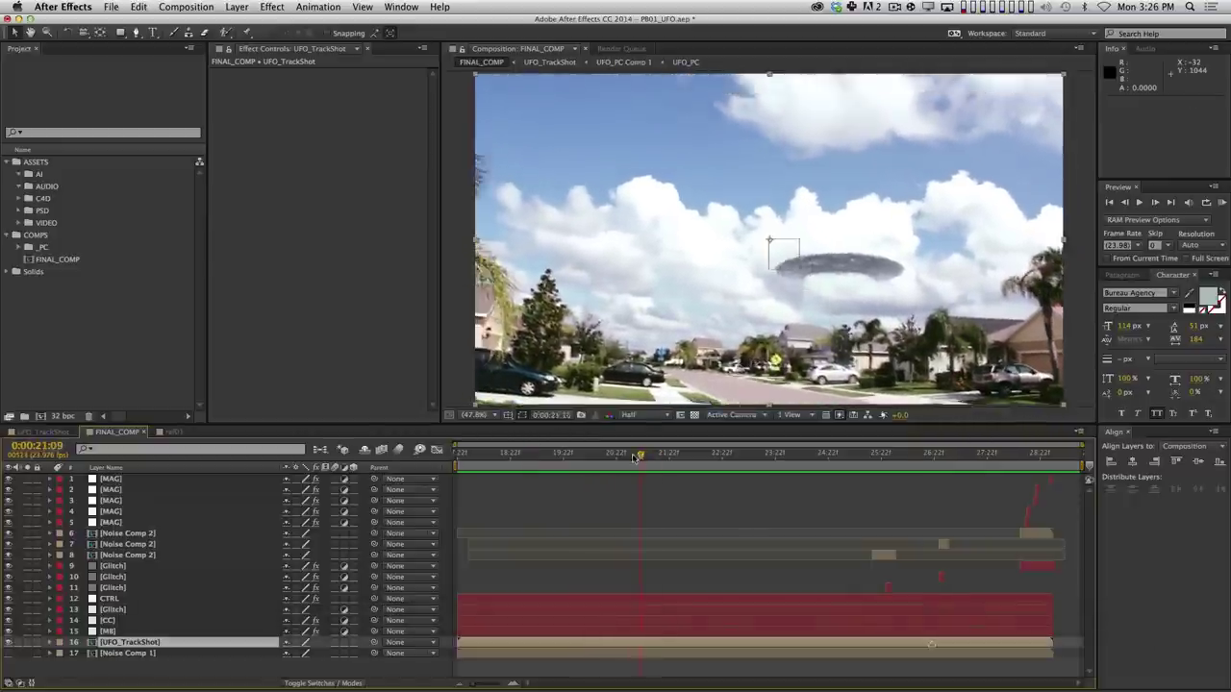
pyautogui.moveTo(642, 457); pyautogui.dragTo(634, 456)
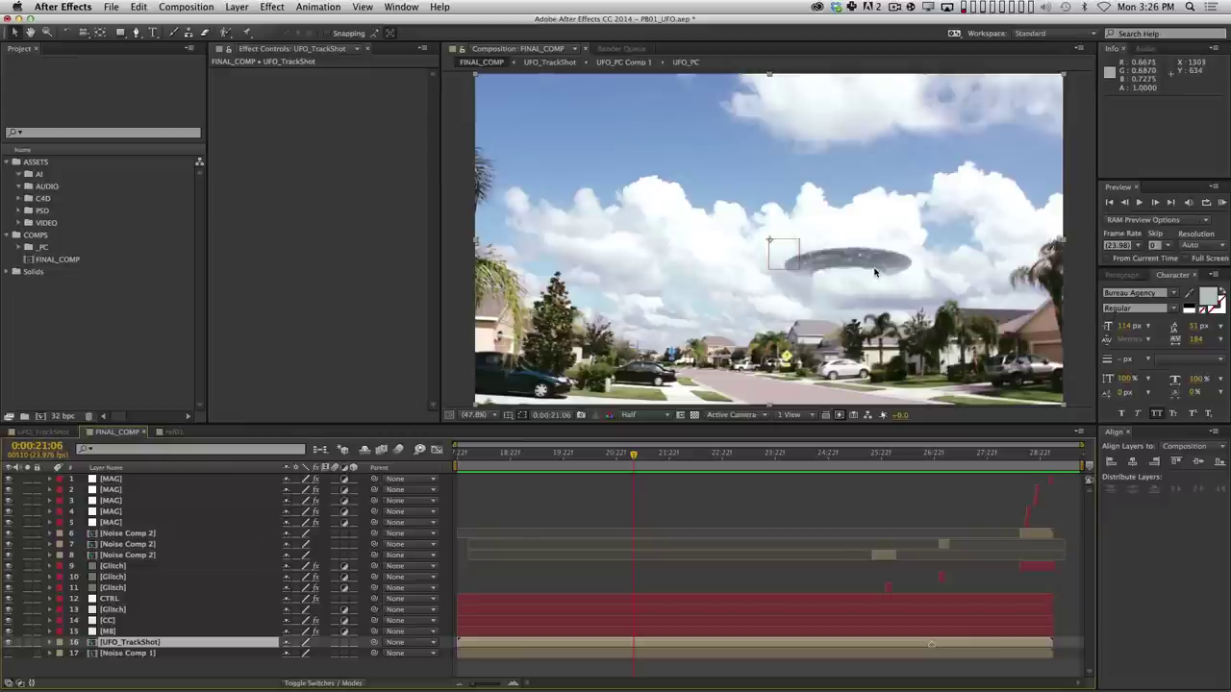
pyautogui.moveTo(654, 455); pyautogui.dragTo(886, 453)
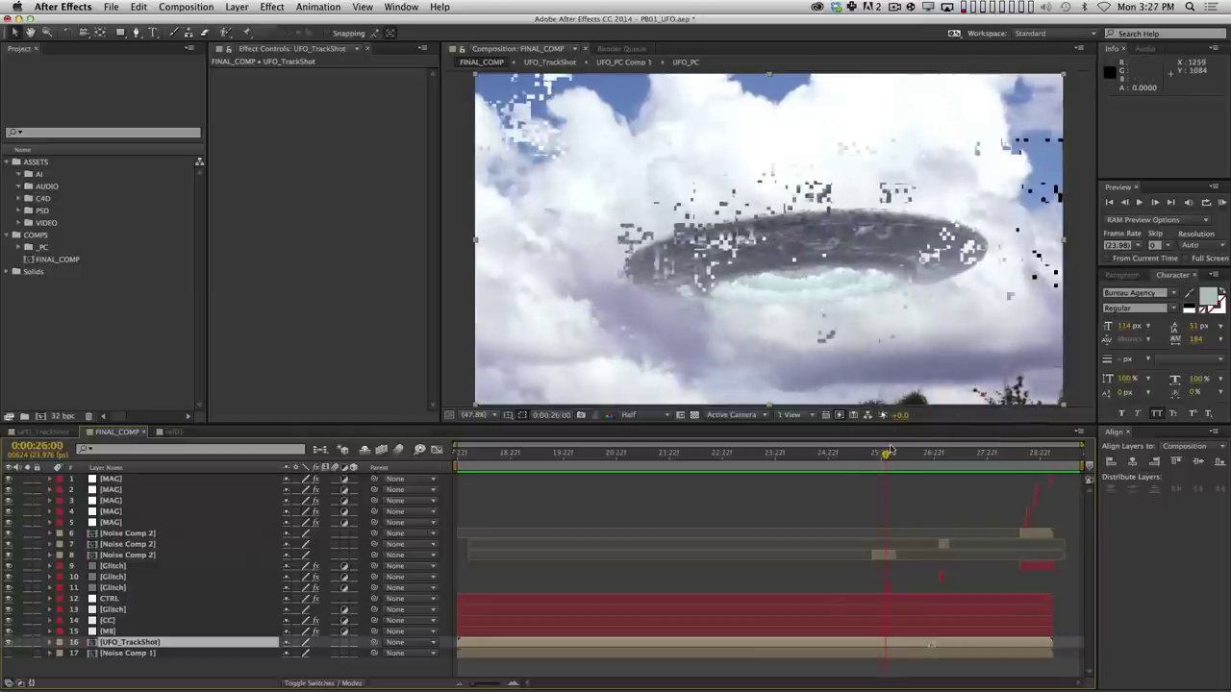
pyautogui.moveTo(885, 458); pyautogui.dragTo(659, 487)
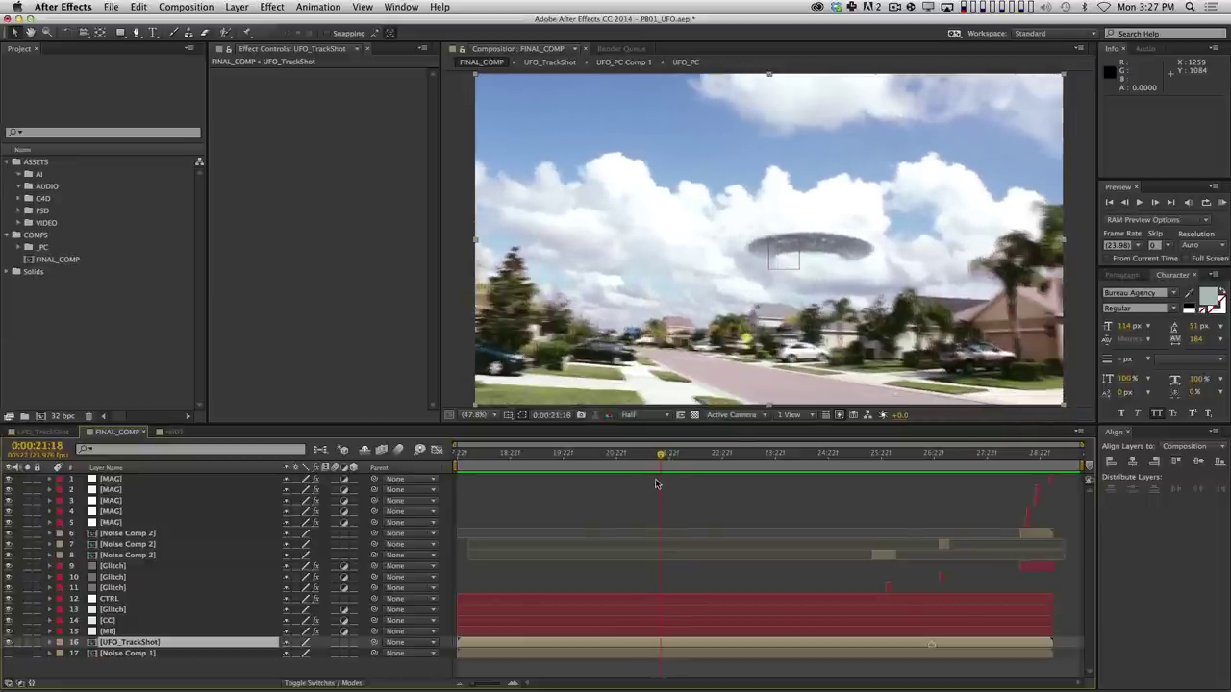
pyautogui.moveTo(731, 449); pyautogui.dragTo(727, 475)
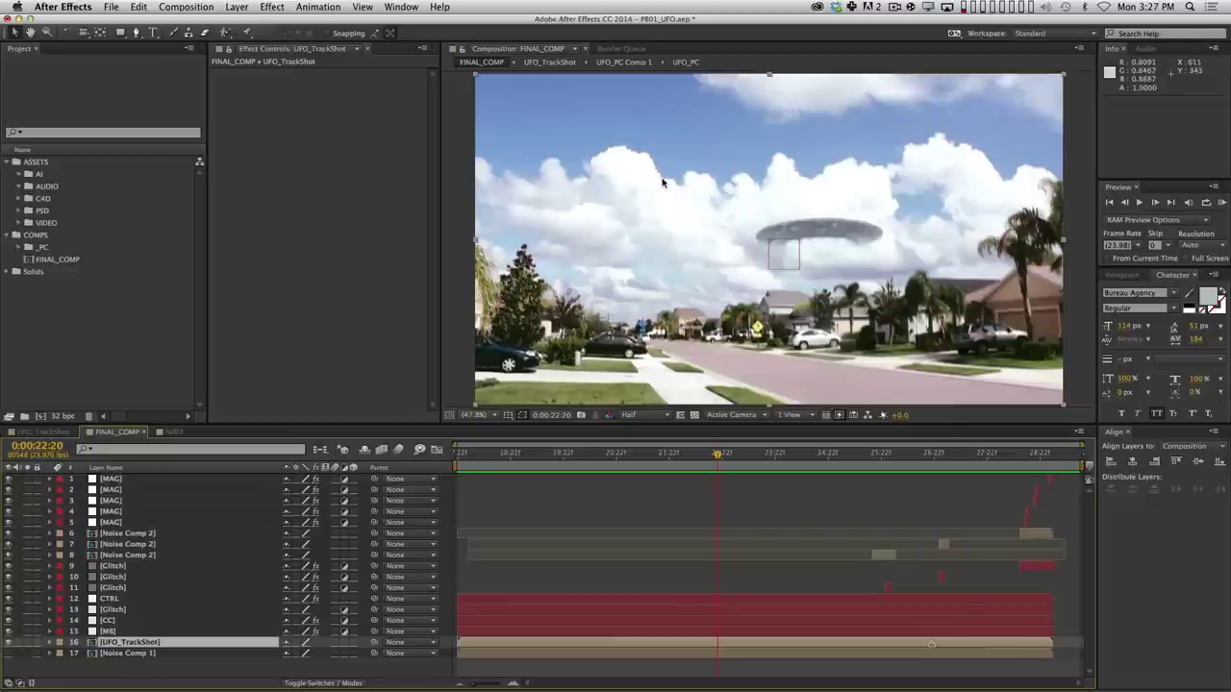
pyautogui.press('space')
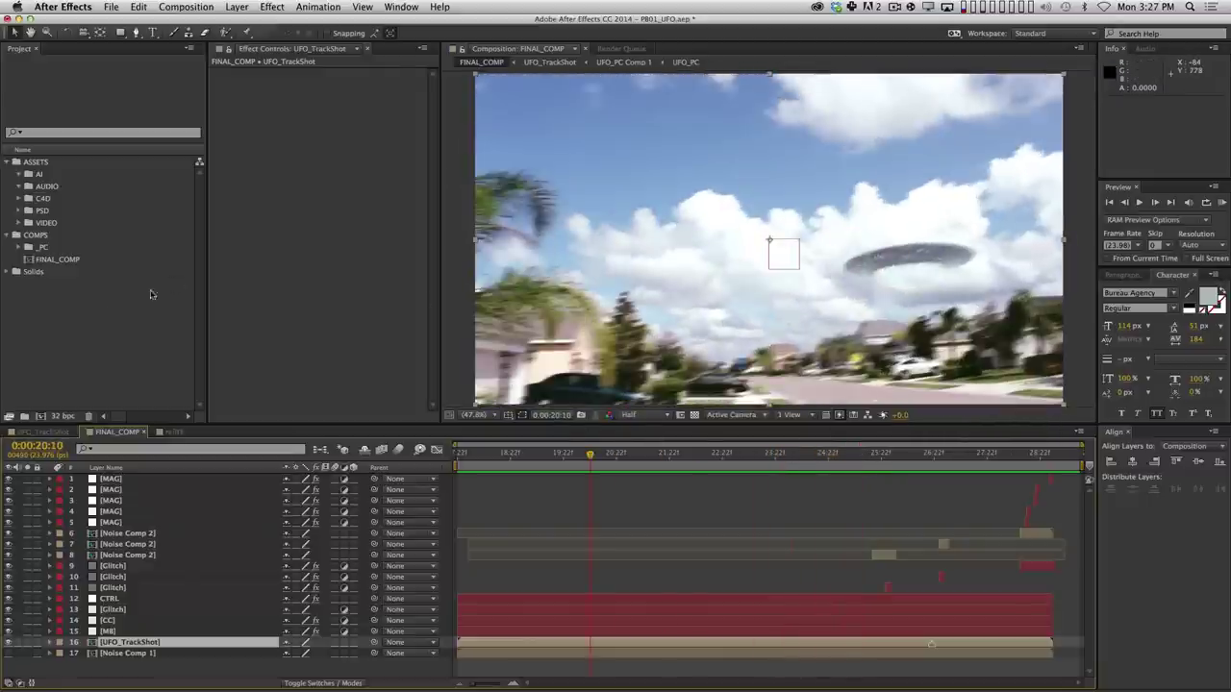
# Create a composition from MVI_0150.MOV in the VIDEO folder and preview the raw footage from 0:00:21:07.
pyautogui.click(18, 222)
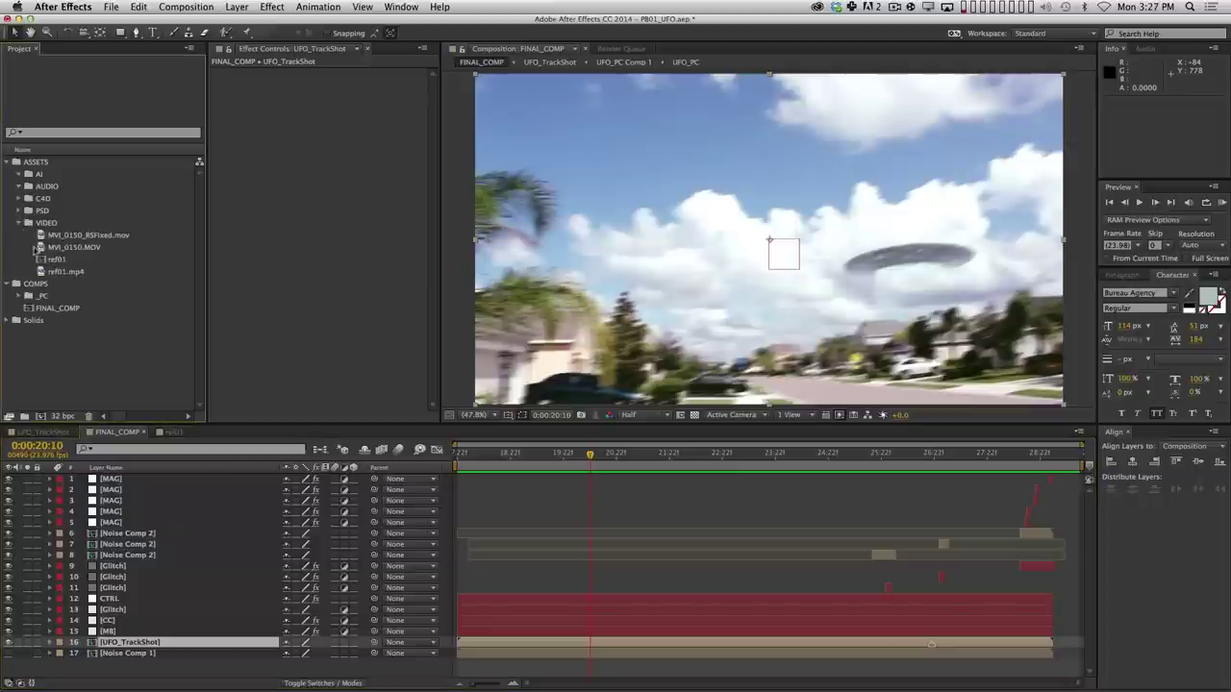
pyautogui.moveTo(74, 248); pyautogui.dragTo(43, 419)
pyautogui.moveTo(459, 454); pyautogui.dragTo(856, 479)
pyautogui.press('space')
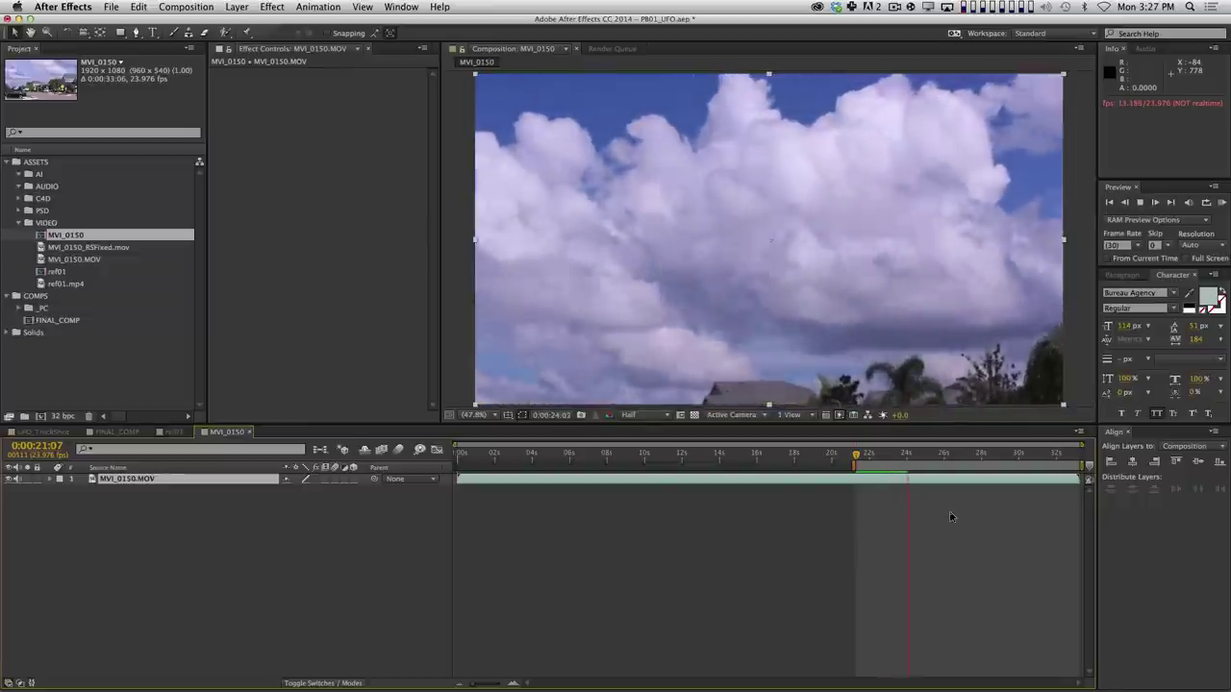
pyautogui.press('space')
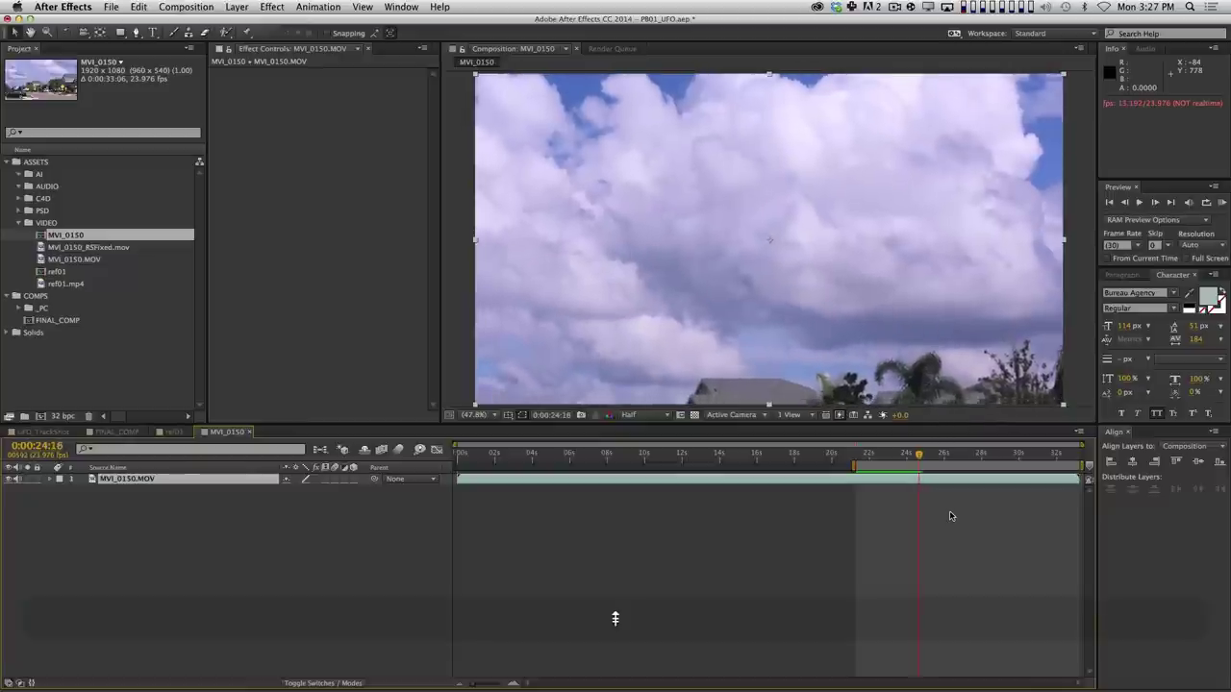
# Step backward frame by frame from 0:00:24:16 to 0:00:23:07 to examine the camera move between clouds and street.
pyautogui.press('pageup')
pyautogui.press('pageup')
pyautogui.press('pageup')
pyautogui.press('pageup')
pyautogui.press('pageup')
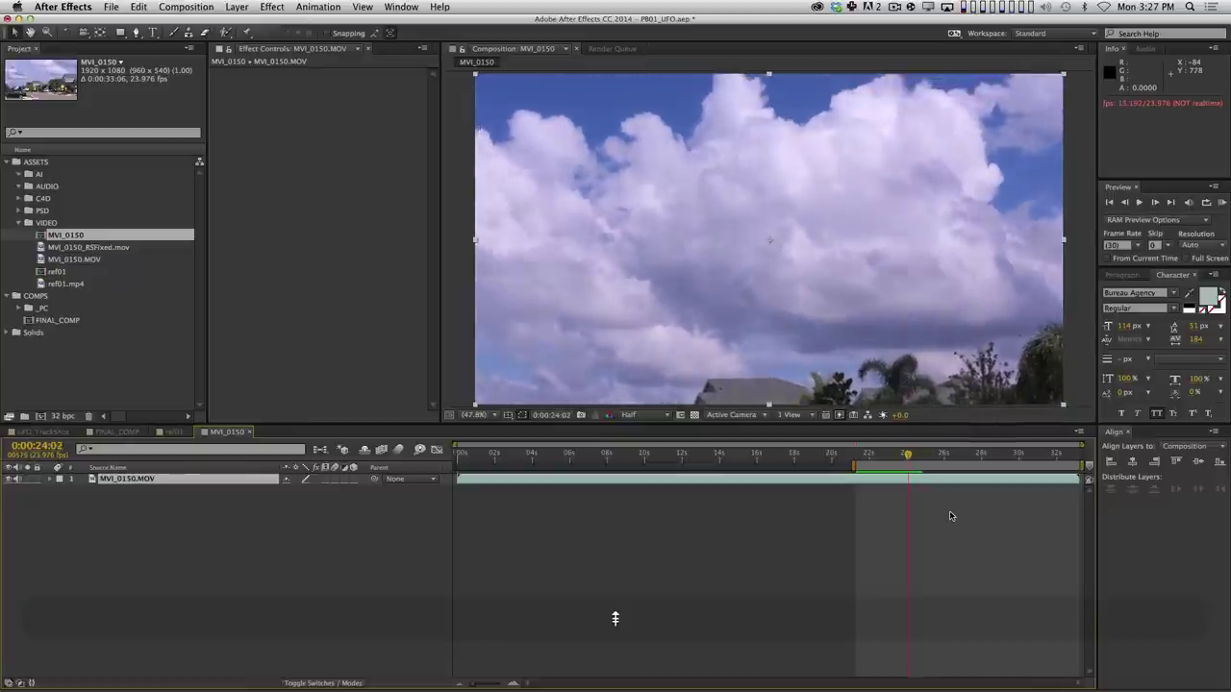
pyautogui.press('pageup')
pyautogui.press('pageup')
pyautogui.press('pageup')
pyautogui.press('pageup')
pyautogui.press('pageup')
pyautogui.press('pageup')
pyautogui.press('pageup')
pyautogui.press('pageup')
pyautogui.press('pageup')
pyautogui.press('pageup')
pyautogui.press('pageup')
pyautogui.press('pageup')
pyautogui.press('pageup')
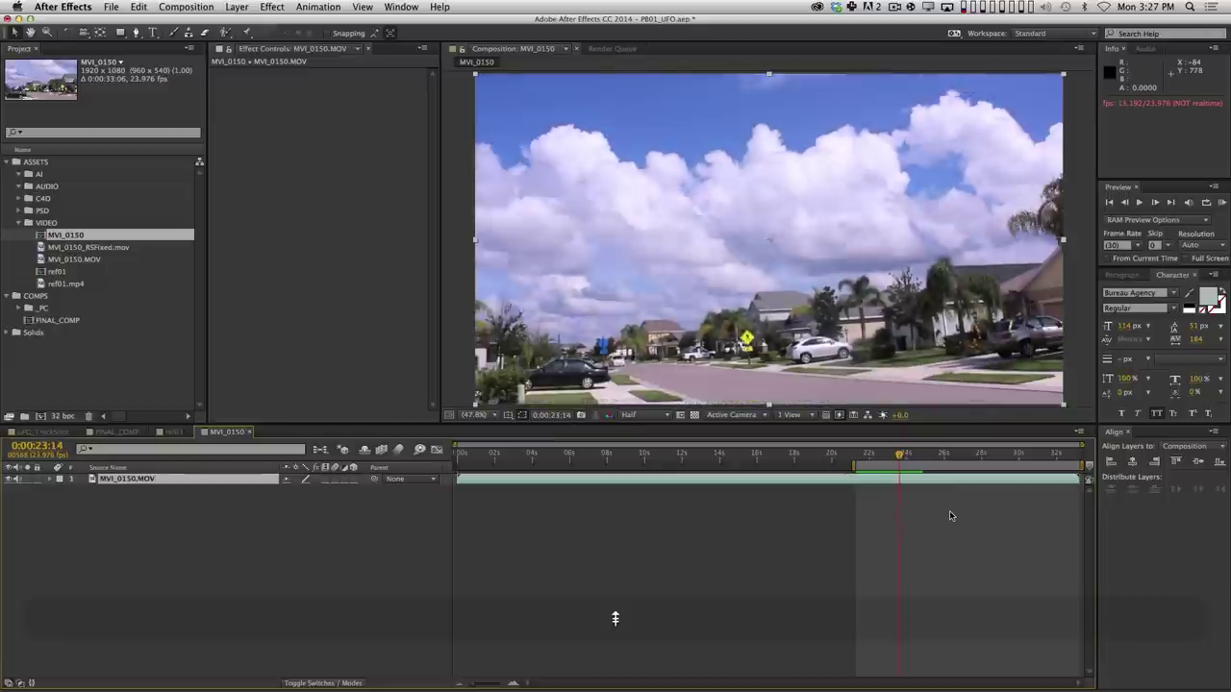
pyautogui.press('pageup')
pyautogui.press('pageup')
pyautogui.press('pageup')
pyautogui.press('pageup')
pyautogui.press('pageup')
pyautogui.press('pageup')
pyautogui.press('pageup')
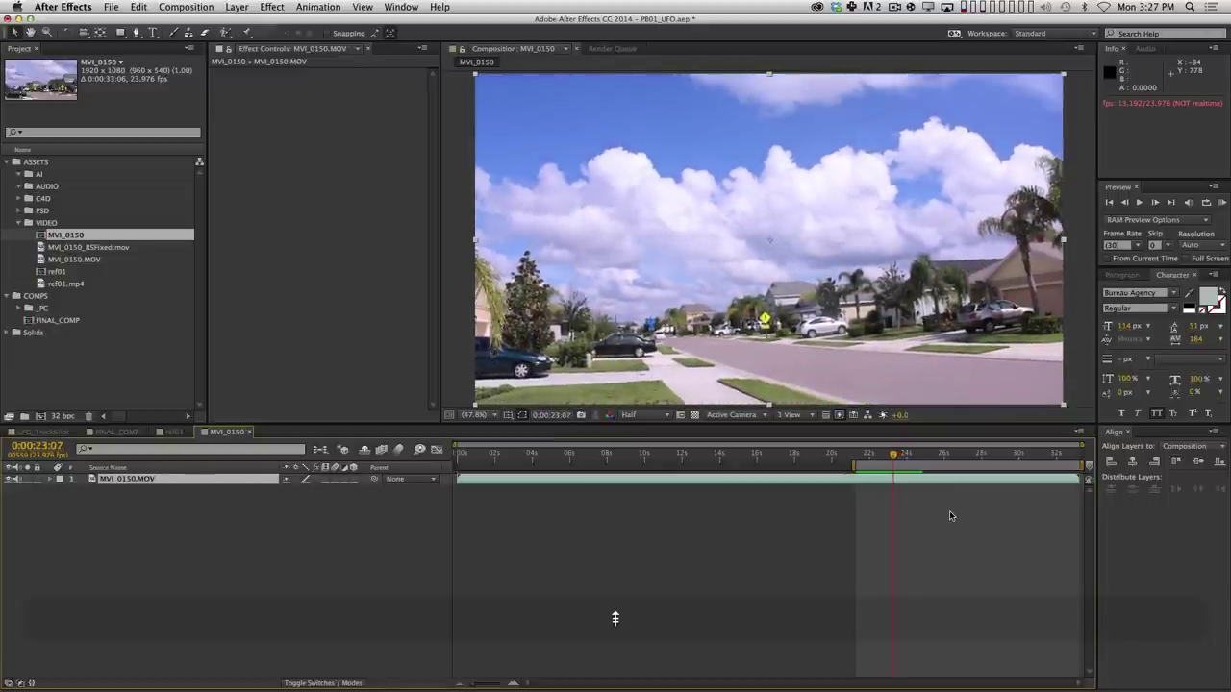
# Preview the raw footage from 0:00:19:15 and step through the fast pan from the garage to the street.
pyautogui.hotkey('shift', 'Home')
pyautogui.hotkey('shift', 'pageup')
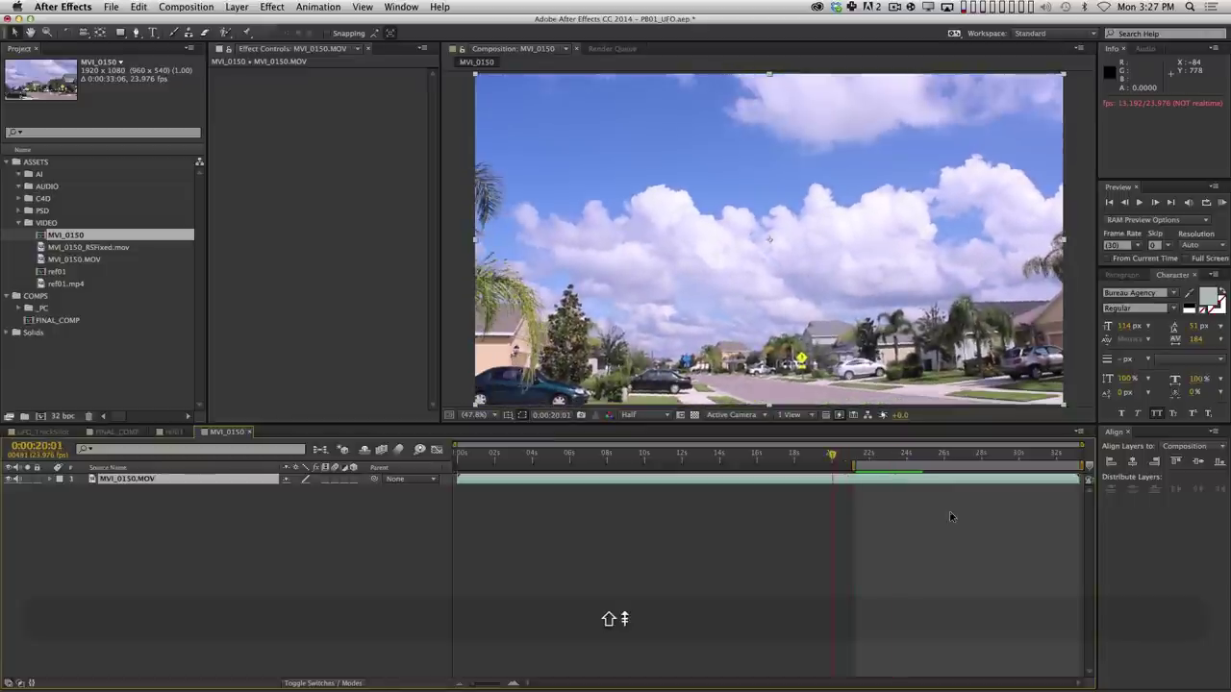
pyautogui.hotkey('shift', 'pageup')
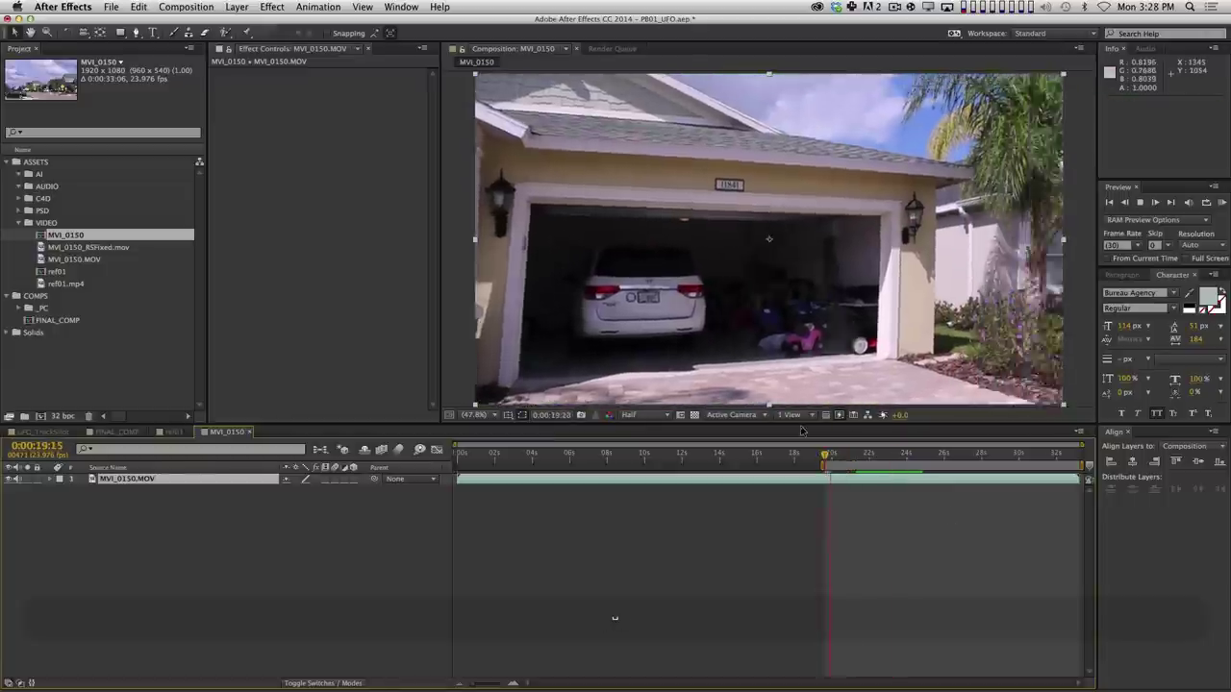
pyautogui.press('space')
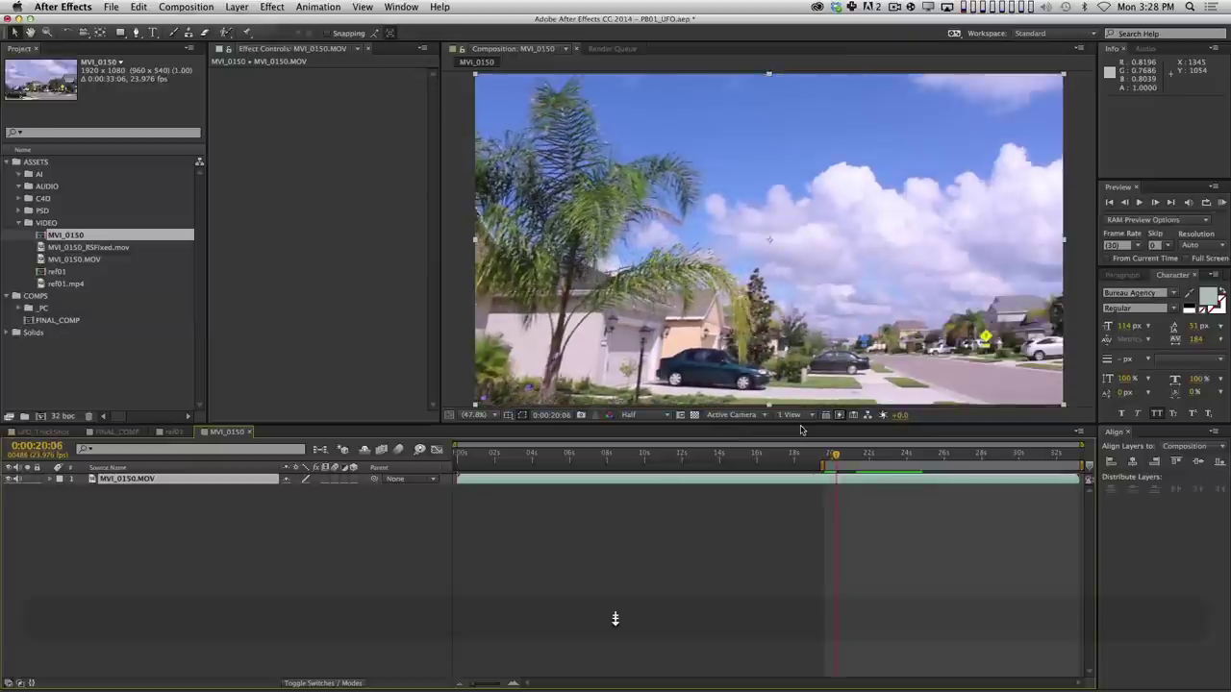
pyautogui.press('pagedown')
pyautogui.press('pagedown')
pyautogui.hotkey('shift', 'pageup')
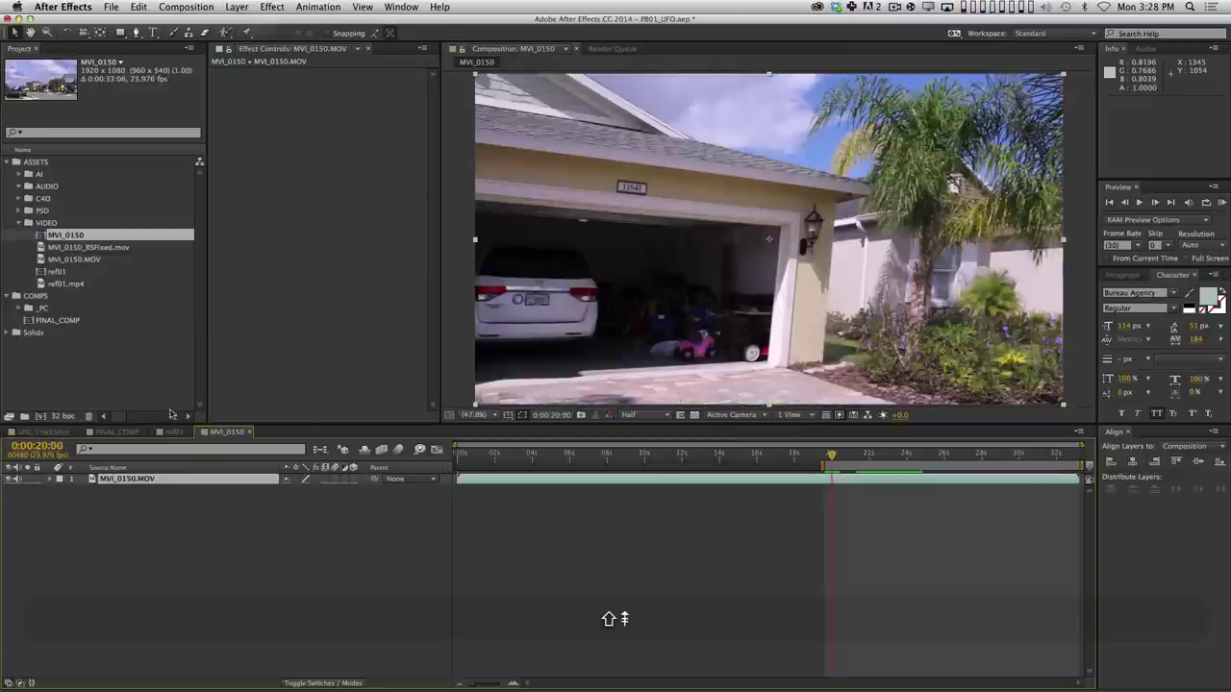
# Compare the raw MVI_0150 pan with the frame at 0:00:20:07 in FINAL_COMP.
pyautogui.click(120, 432)
pyautogui.press('pageup')
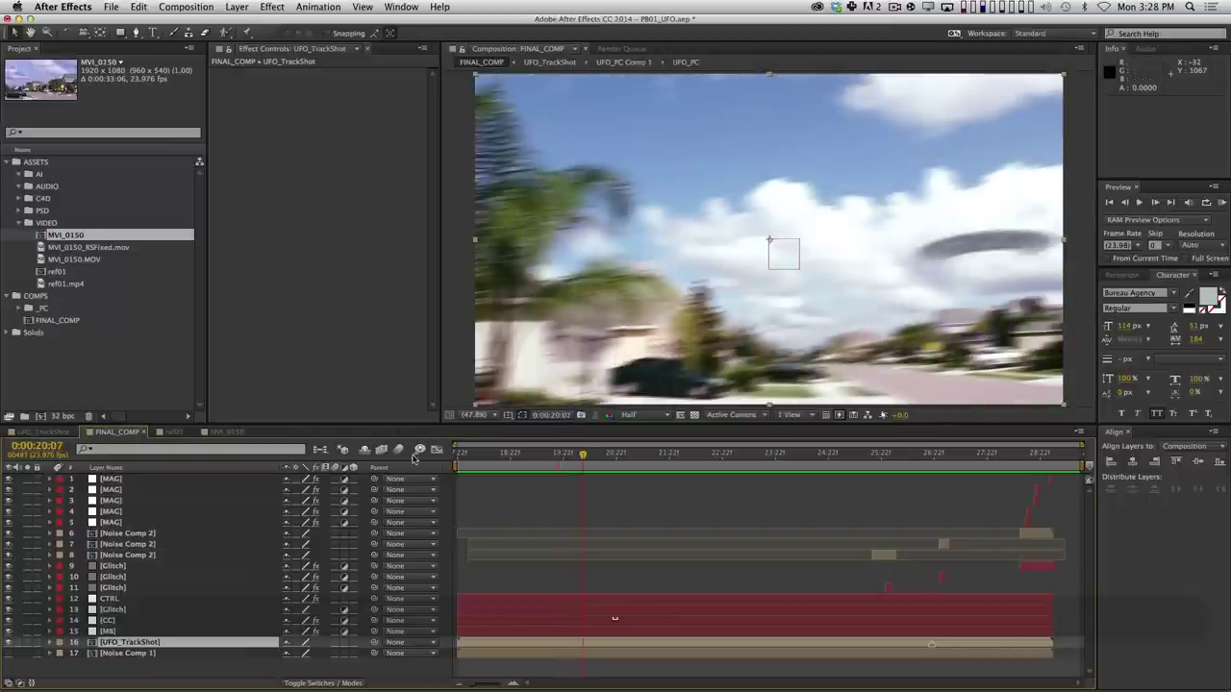
pyautogui.click(225, 432)
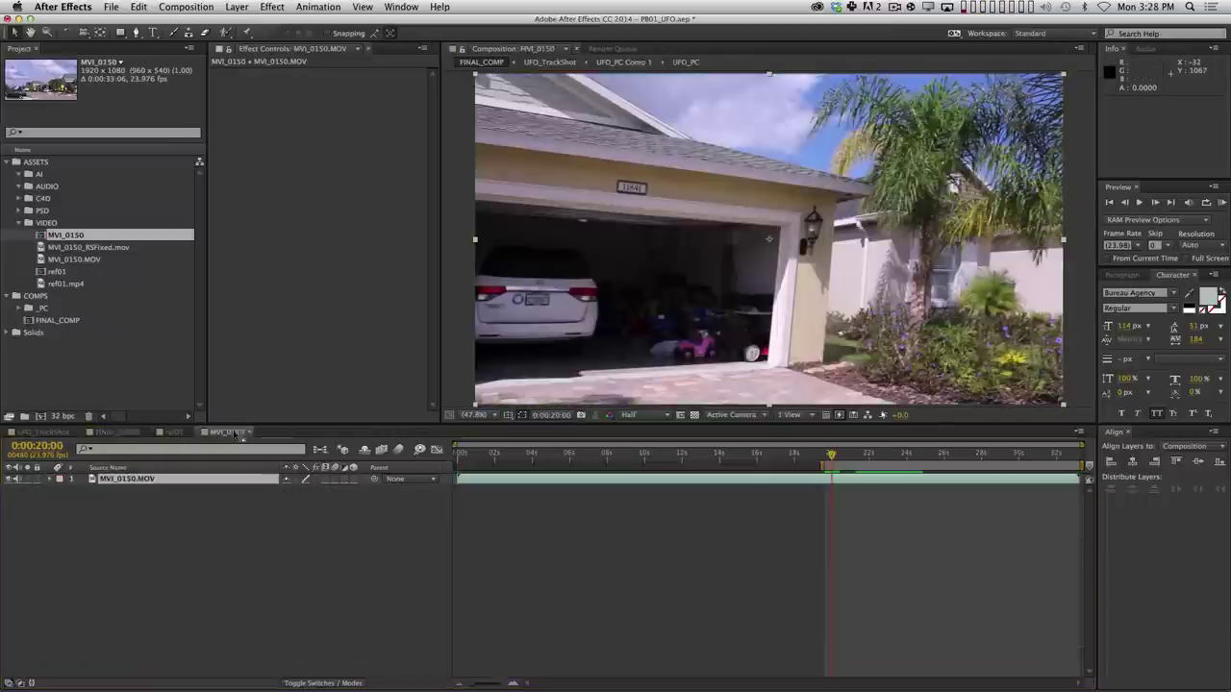
# Scrub the raw footage out to 0:00:27:17 and back to 0:00:24:12 to inspect the cloud section.
pyautogui.moveTo(829, 455); pyautogui.dragTo(955, 442)
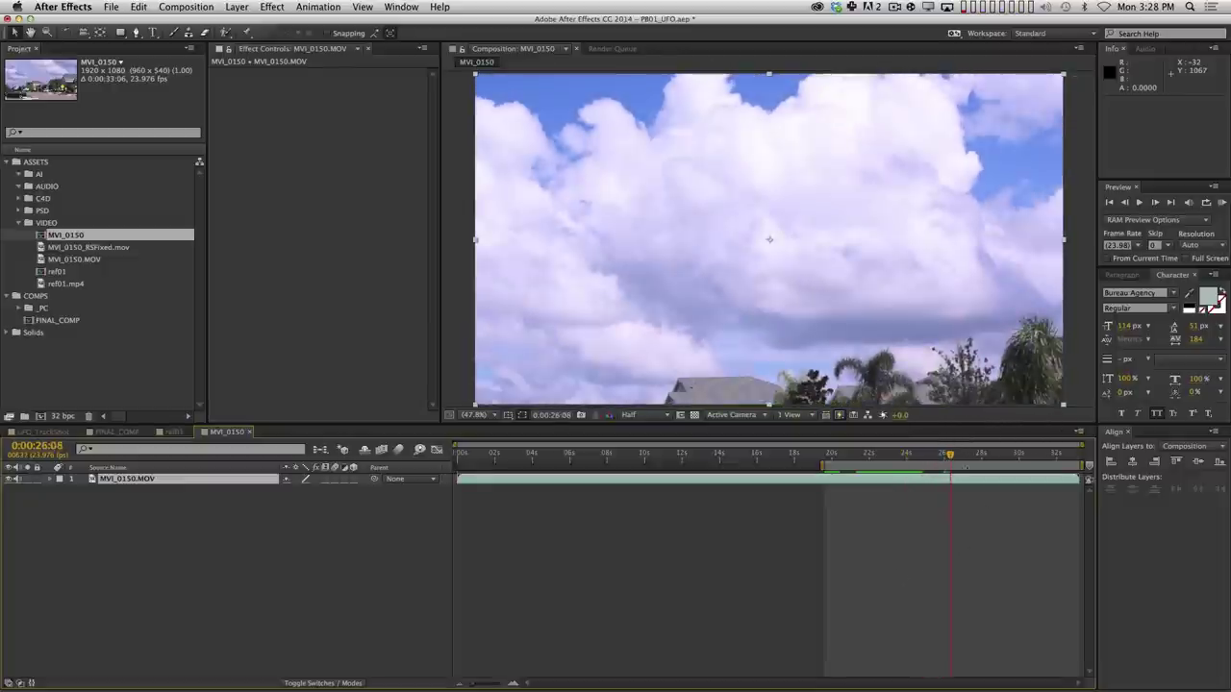
pyautogui.moveTo(955, 453); pyautogui.dragTo(978, 453)
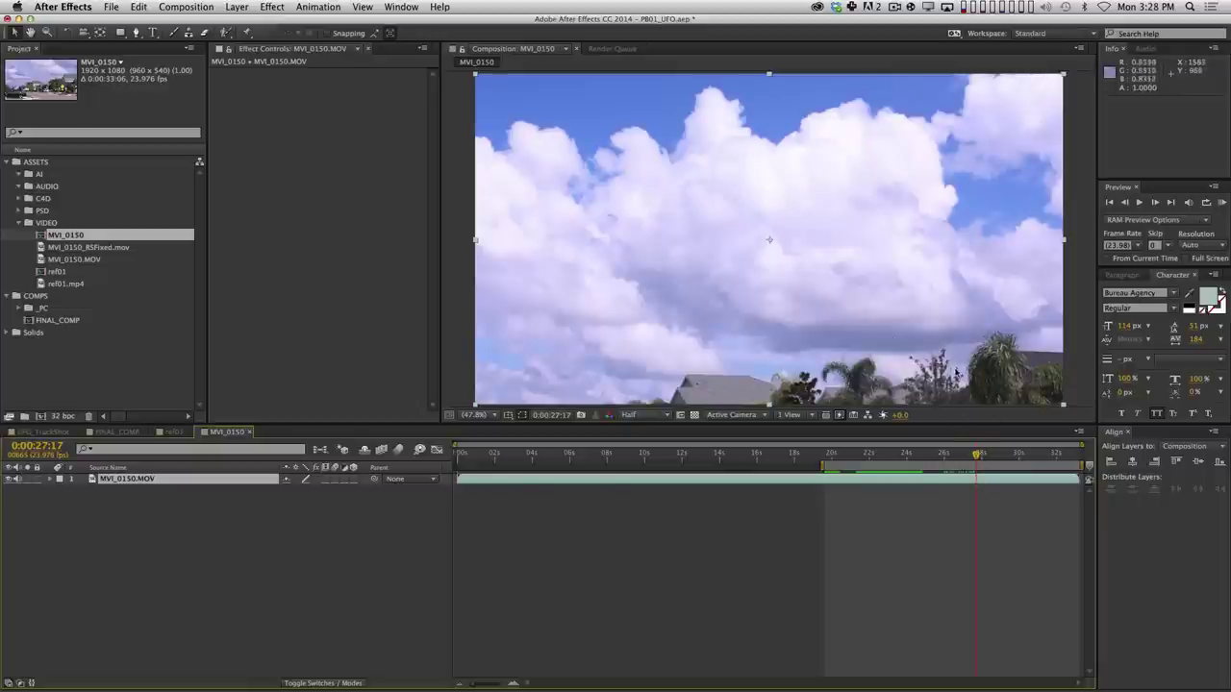
pyautogui.moveTo(978, 455); pyautogui.dragTo(920, 492)
pyautogui.press('space')
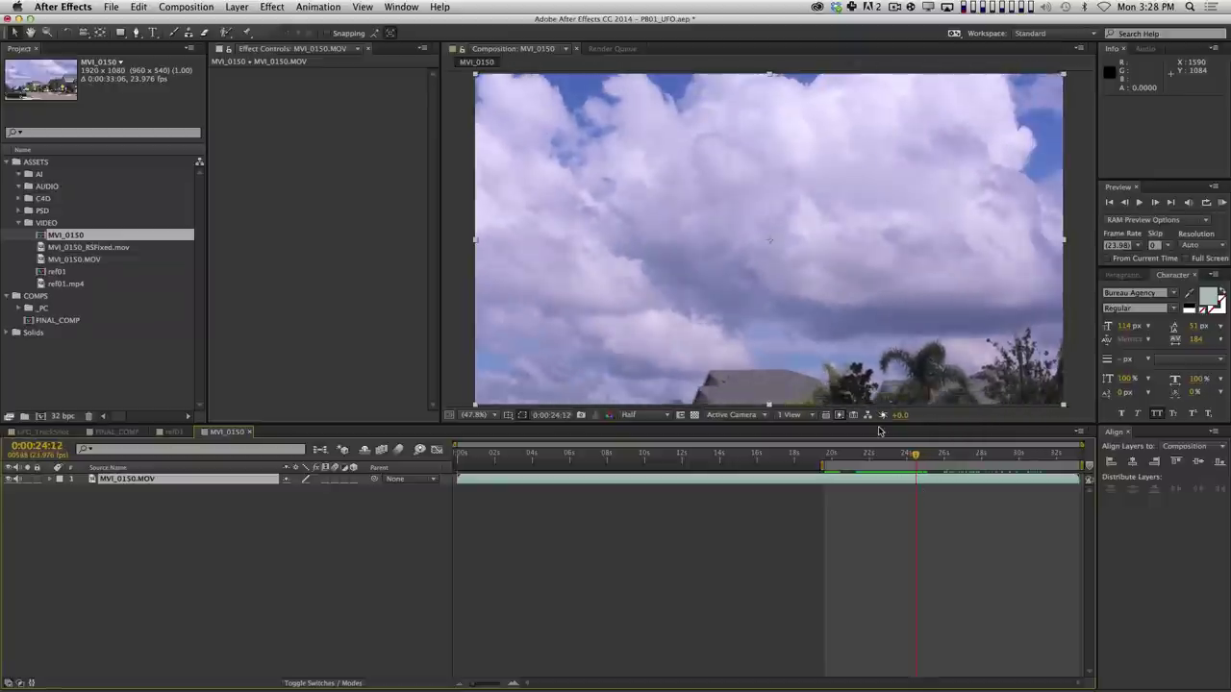
# Set the MVI_0150 work area from 0:00:23:06 to 0:00:25:13 and run a RAM preview of it.
pyautogui.press('n')
pyautogui.click(893, 455)
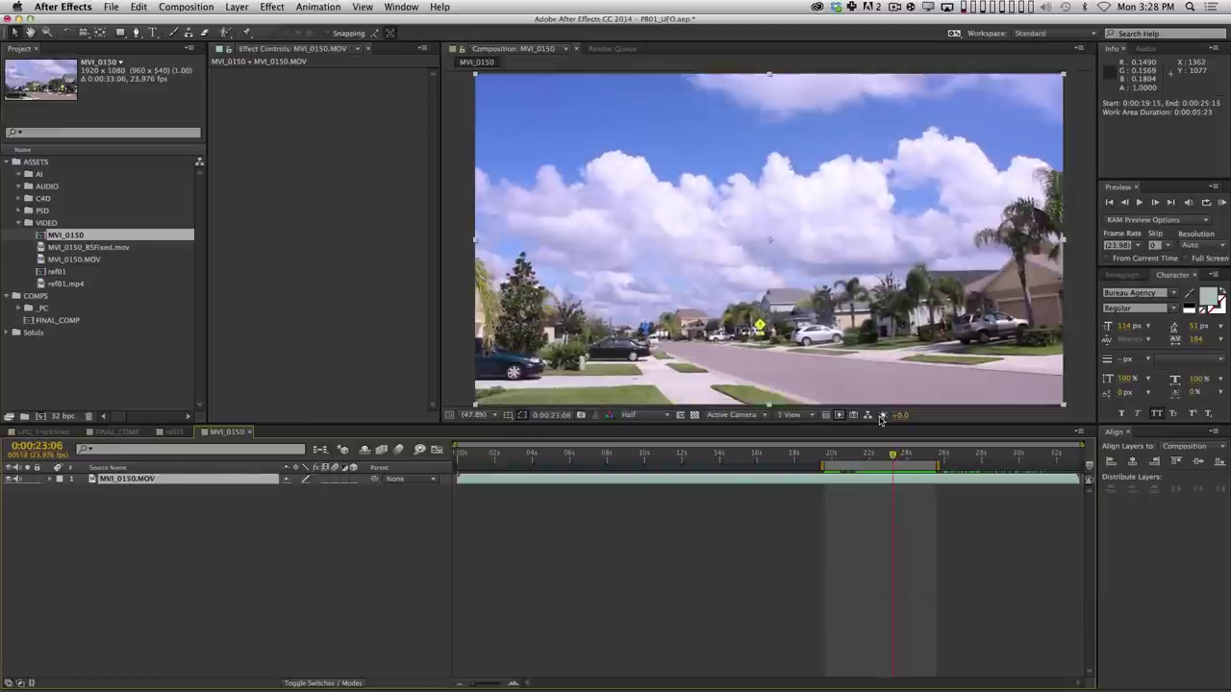
pyautogui.press('b')
pyautogui.press('KP_0')
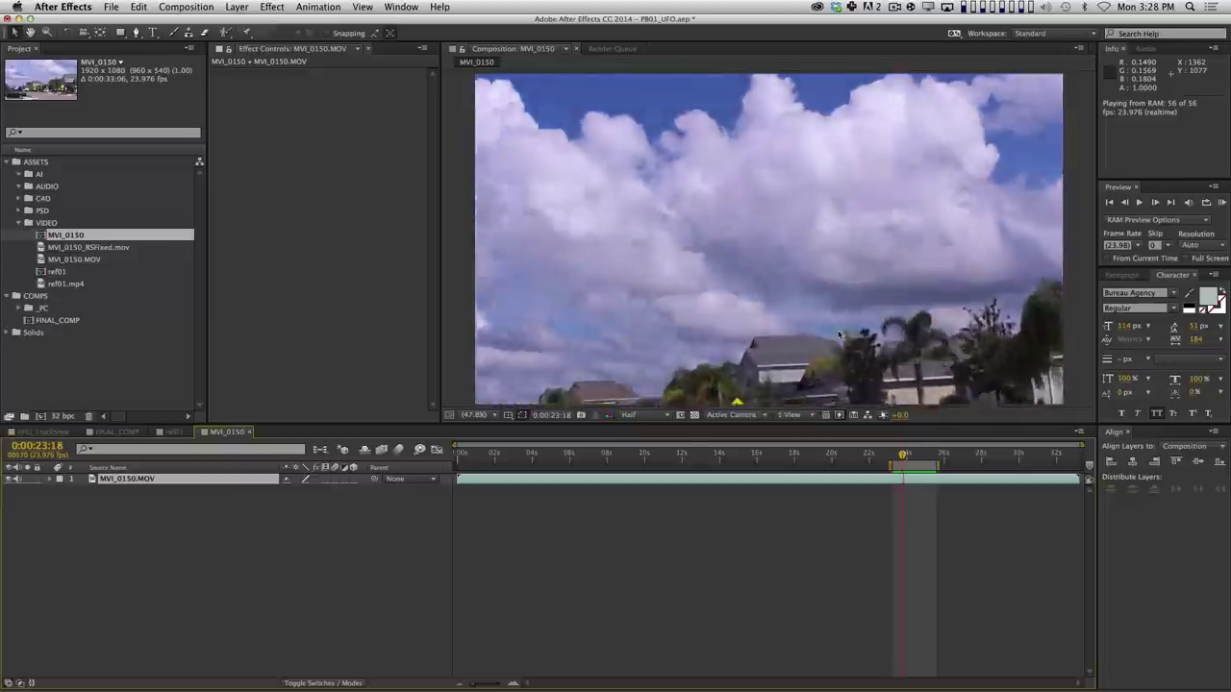
pyautogui.press('space')
# Extend the work area's end to 0:00:27:12 and inspect the footage around 0:00:26:19.
pyautogui.moveTo(918, 455); pyautogui.dragTo(924, 456)
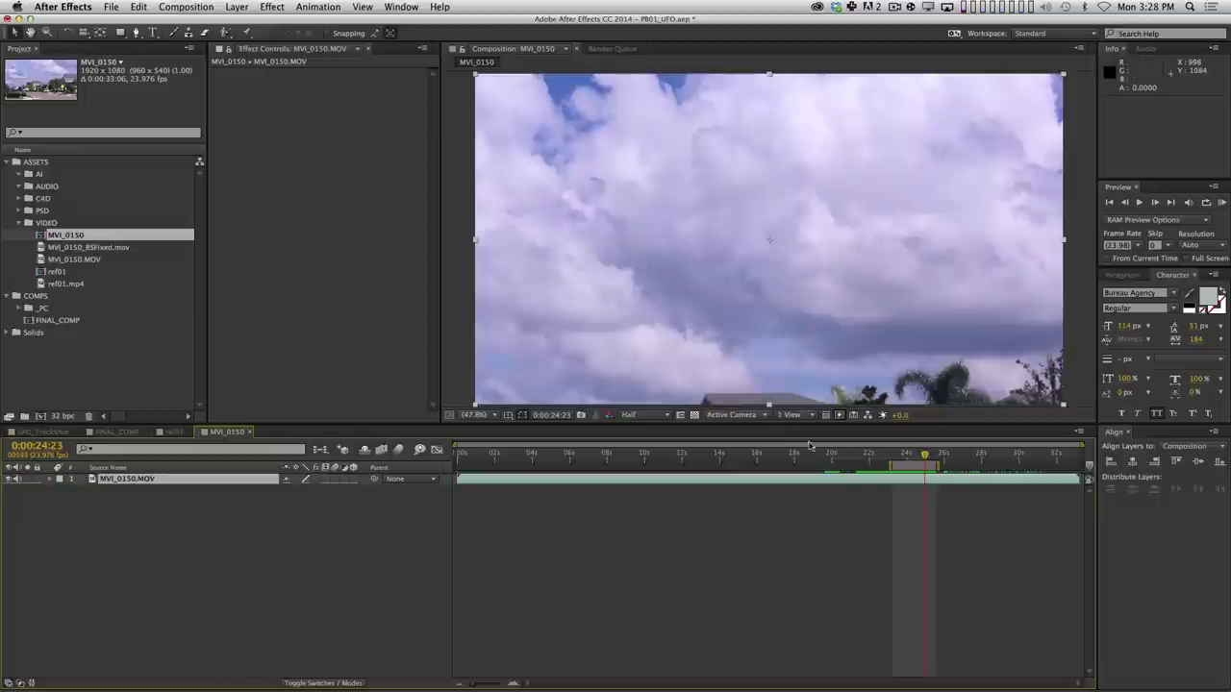
pyautogui.moveTo(939, 466)
pyautogui.mouseDown()
pyautogui.moveTo(974, 465)
pyautogui.moveTo(903, 456)
pyautogui.moveTo(940, 456)
pyautogui.mouseUp()
pyautogui.press('space')
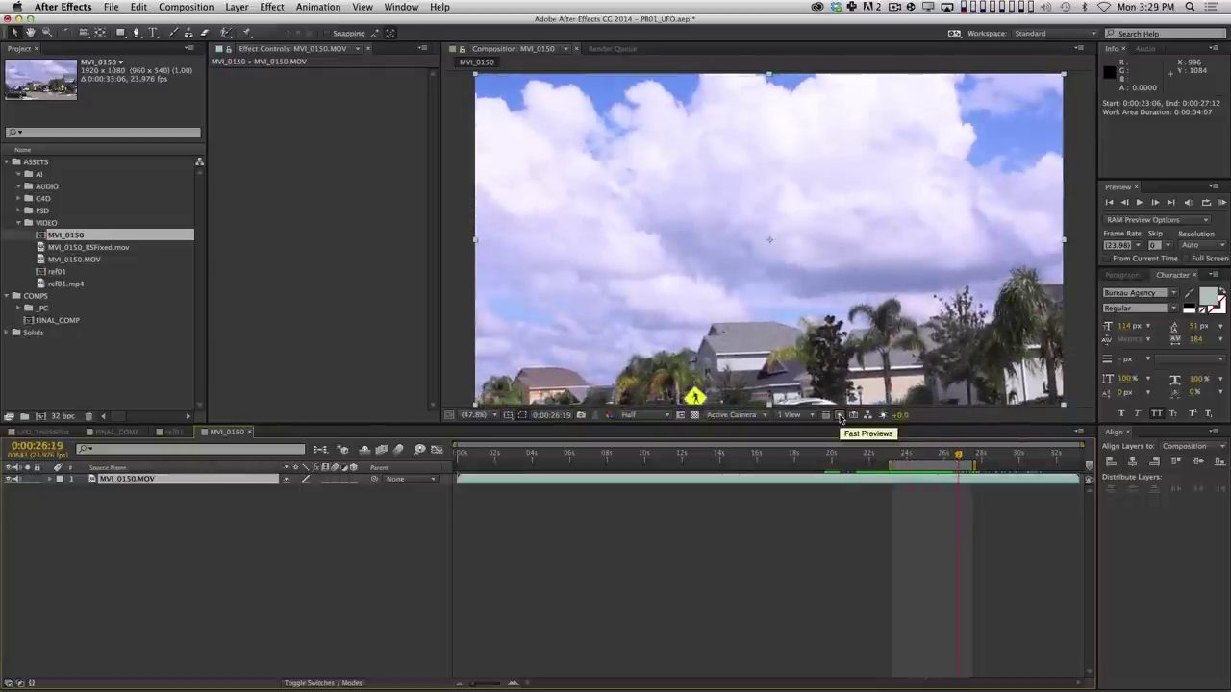
pyautogui.click(972, 148)
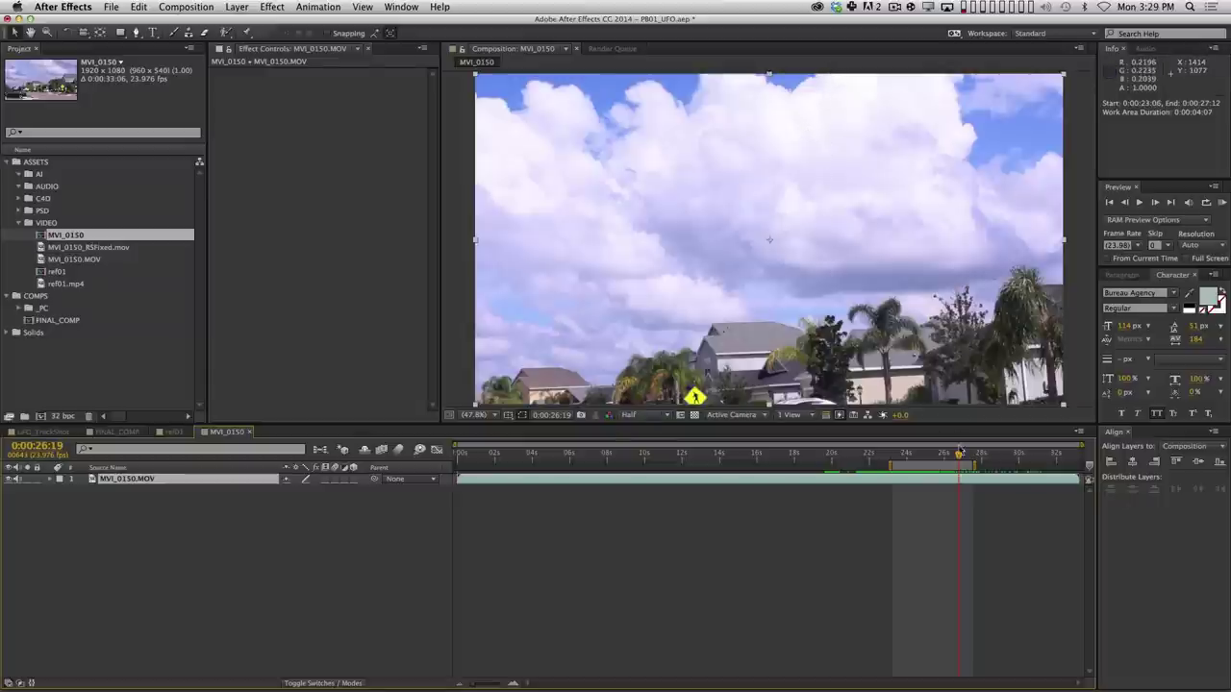
# Set the work area from 0:00:17:13 to 0:00:33:05 and trim the MVI_0150 composition to it.
pyautogui.click(927, 455)
pyautogui.moveTo(926, 458); pyautogui.dragTo(1090, 471)
pyautogui.press('n')
pyautogui.moveTo(833, 453); pyautogui.dragTo(786, 458)
pyautogui.press('b')
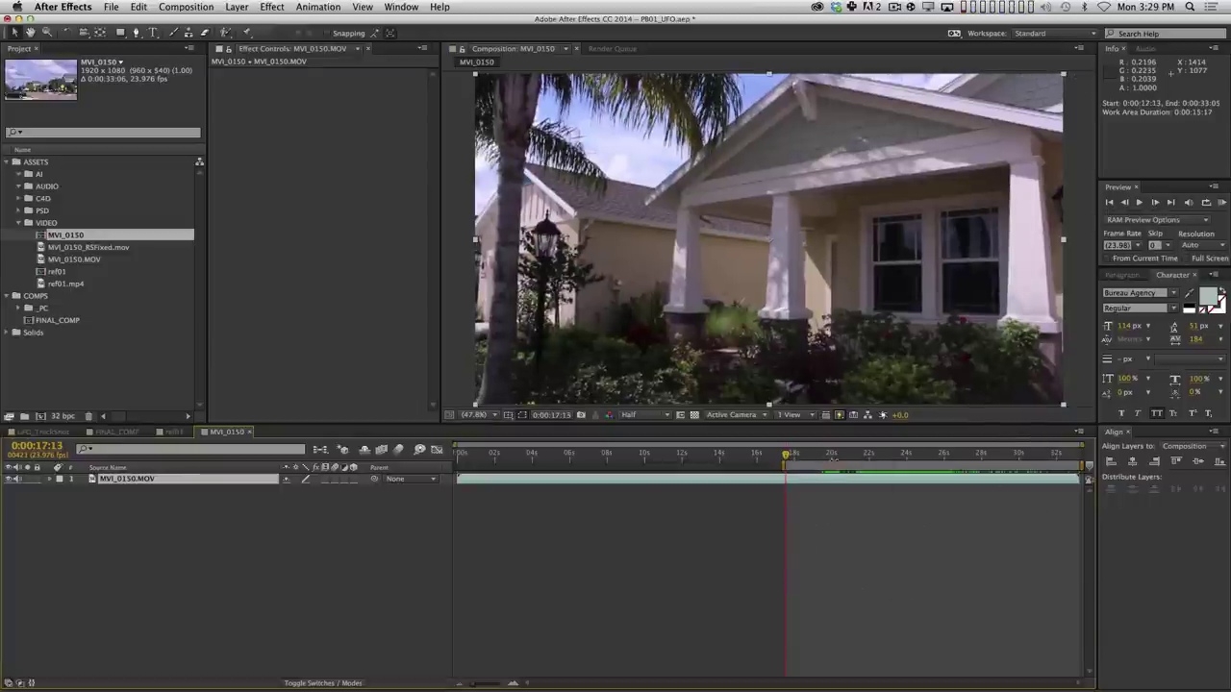
pyautogui.rightClick(832, 466)
pyautogui.click(864, 497)
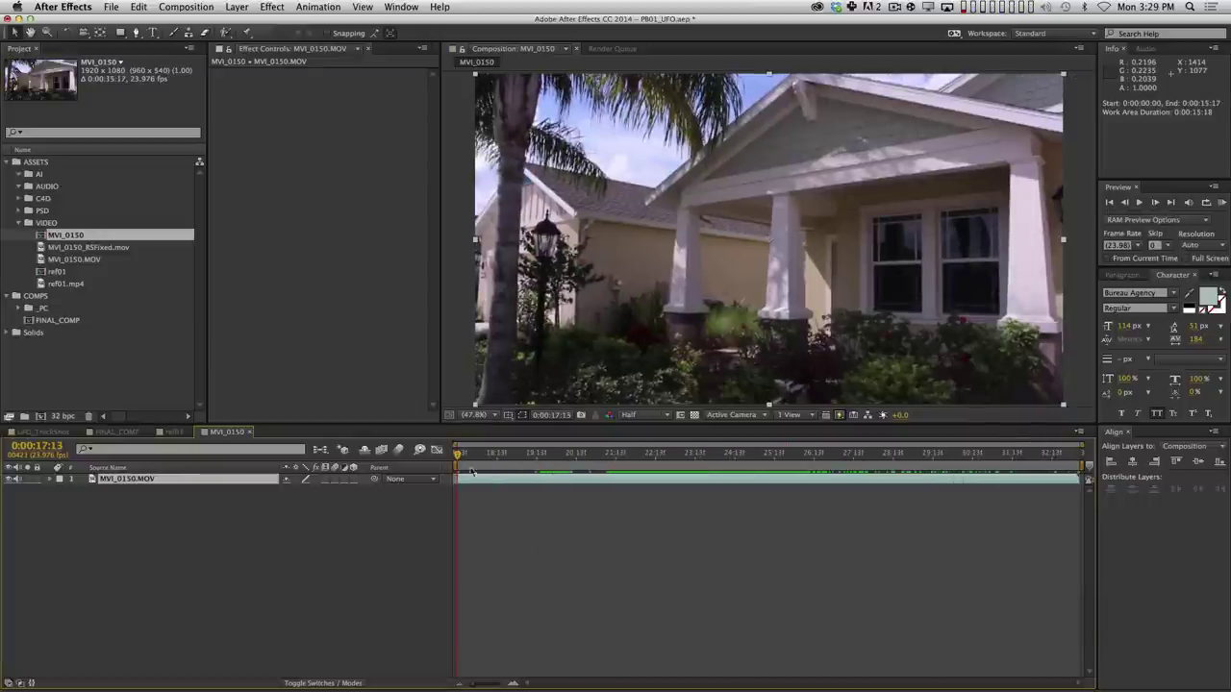
# Check the trimmed shot up to 0:00:27:16 and apply the Rolling Shutter Repair effect to the MVI_0150.MOV layer.
pyautogui.moveTo(506, 453); pyautogui.dragTo(670, 560)
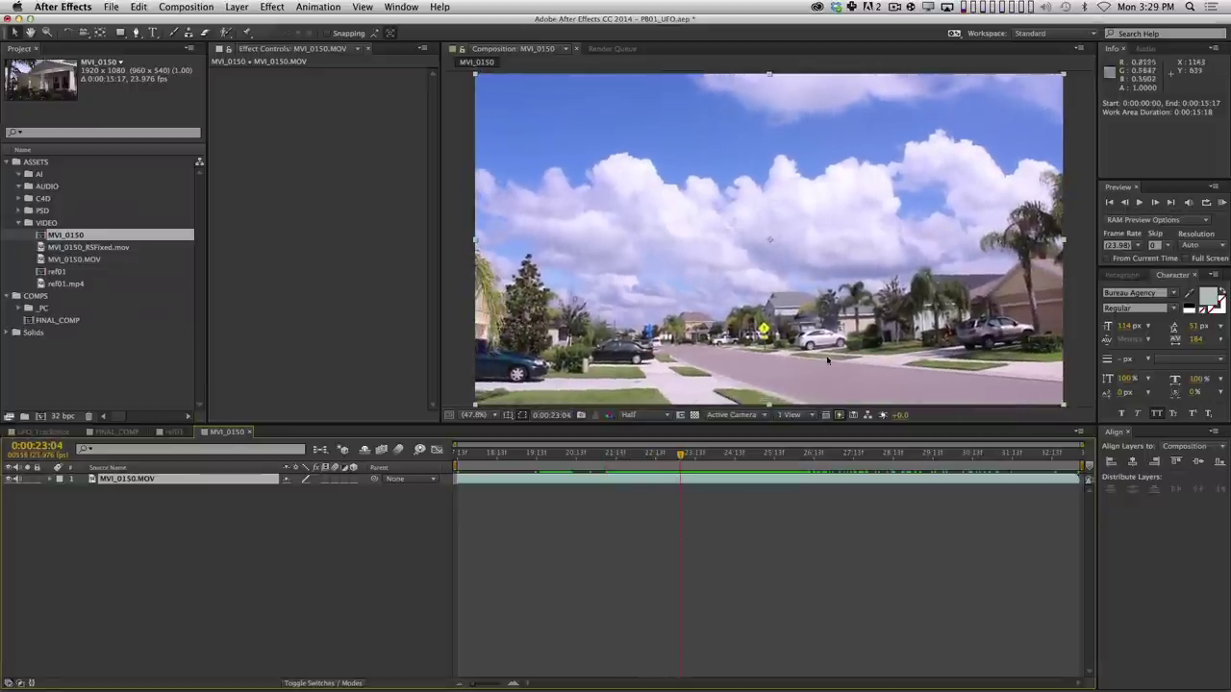
pyautogui.moveTo(765, 456); pyautogui.dragTo(859, 456)
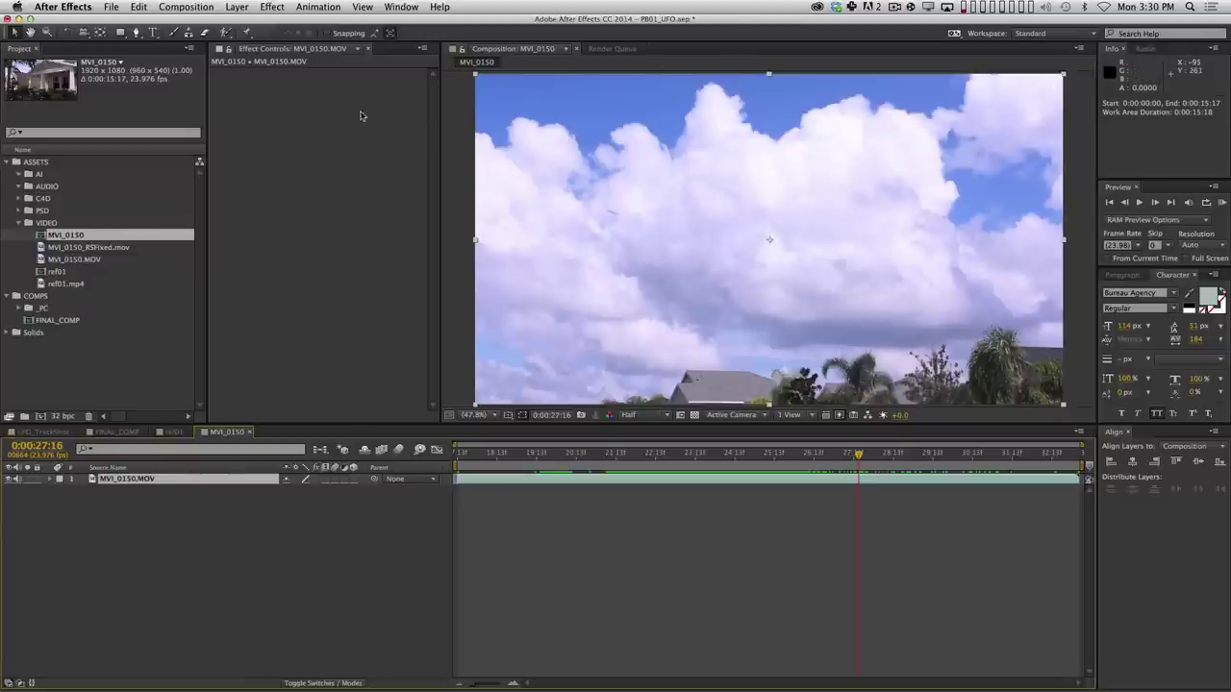
pyautogui.click(273, 7)
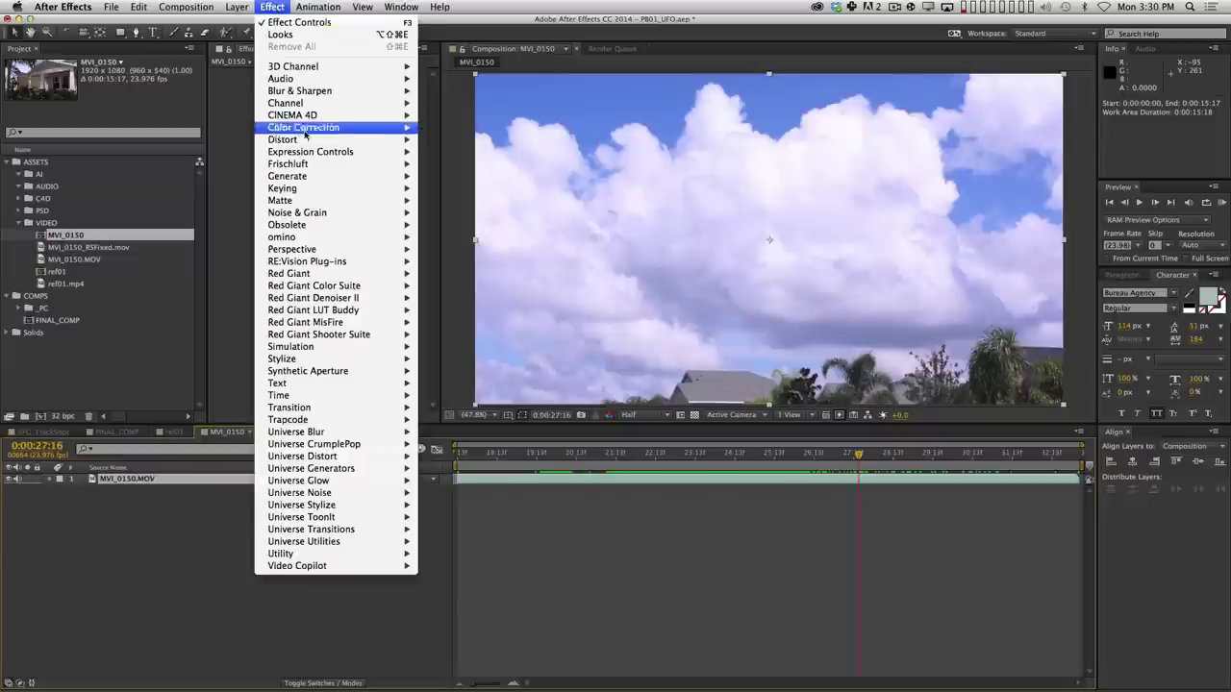
pyautogui.moveTo(306, 142)
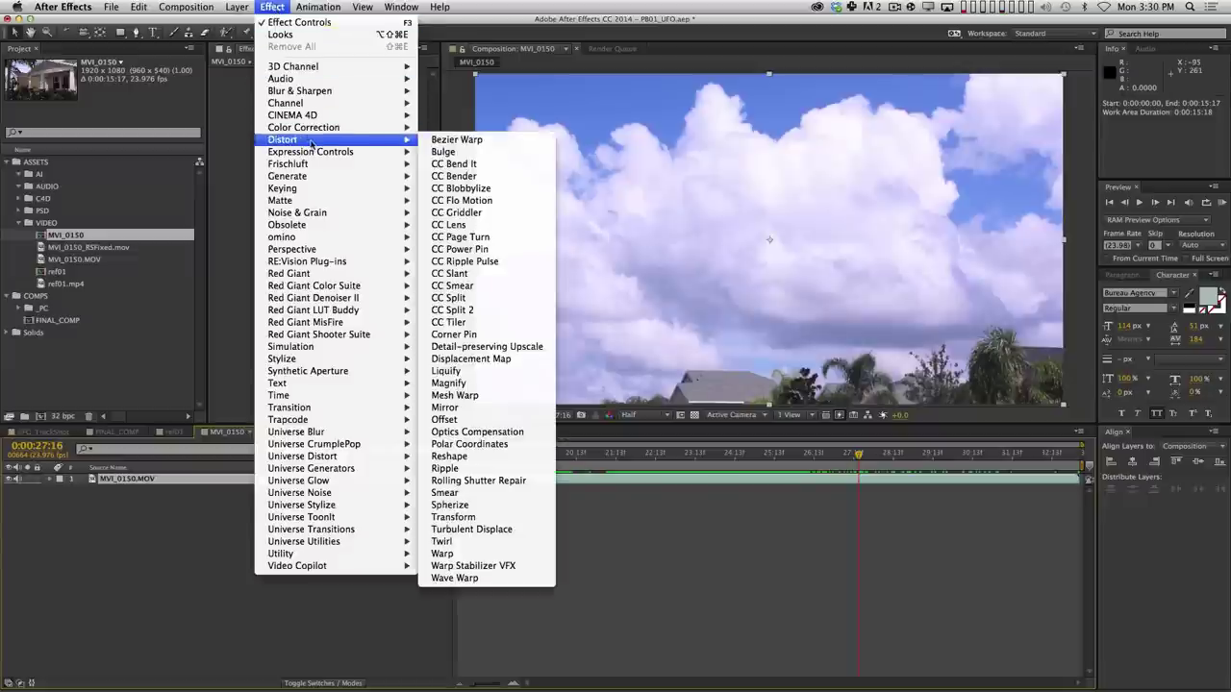
pyautogui.click(527, 481)
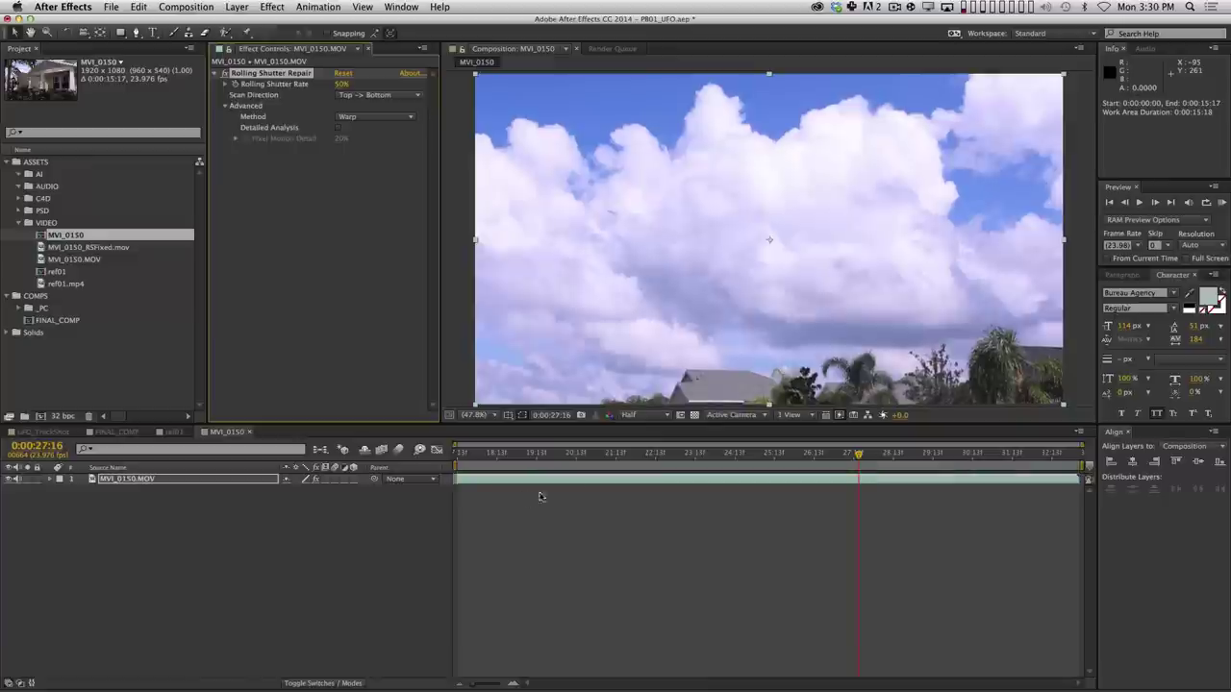
# Compare the frame at 0:00:24:06 with Rolling Shutter Repair switched off and on.
pyautogui.moveTo(854, 458); pyautogui.dragTo(700, 459)
pyautogui.click(227, 74)
pyautogui.press('space')
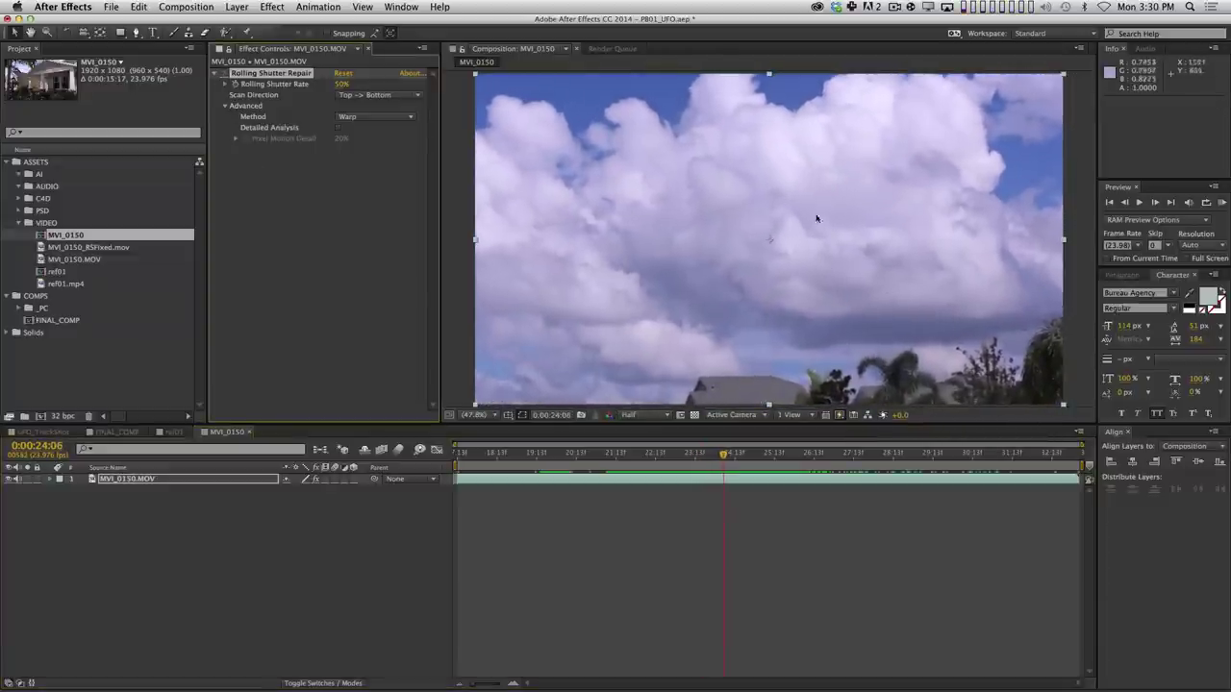
pyautogui.click(223, 74)
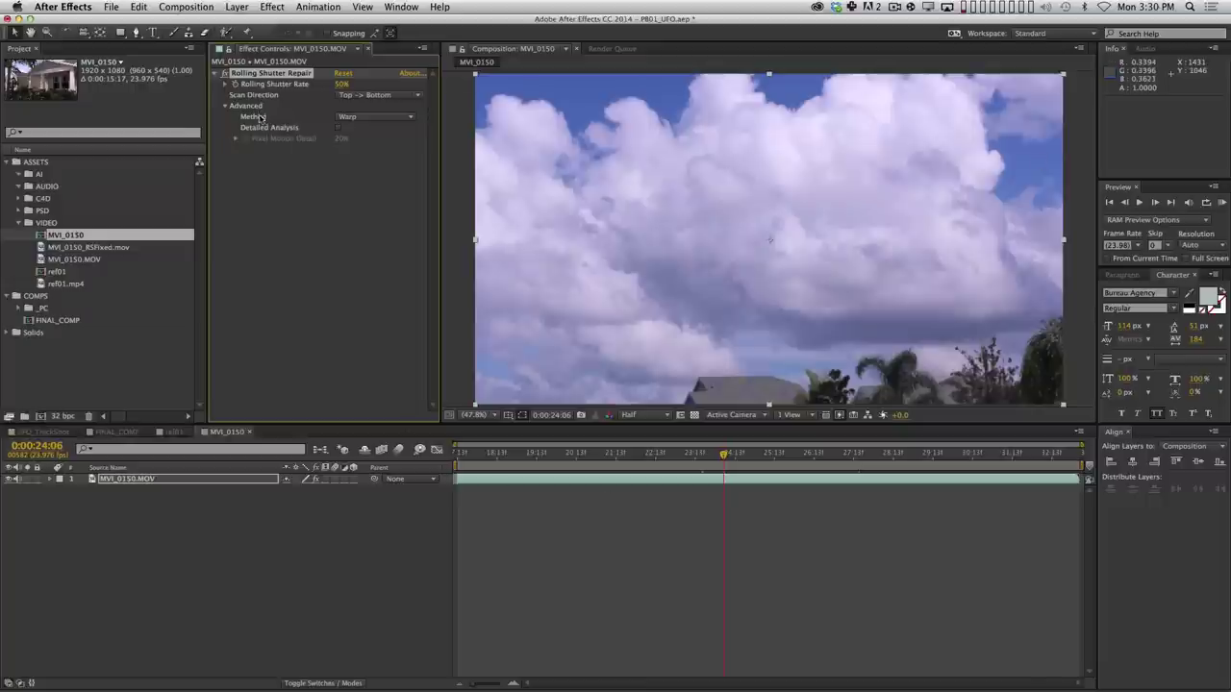
# Set the Rolling Shutter Repair method to Pixel Motion and preview the footage from 0:00:24:06, finishing at 0:00:20:12.
pyautogui.click(376, 116)
pyautogui.click(370, 141)
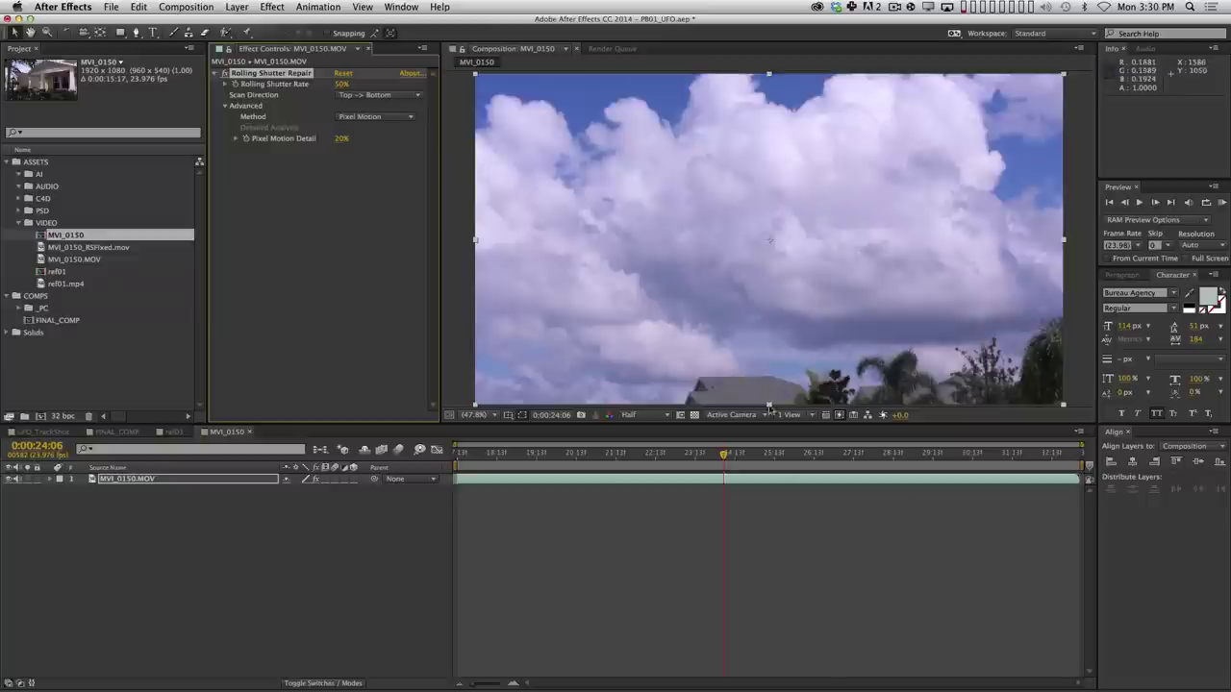
pyautogui.press('space')
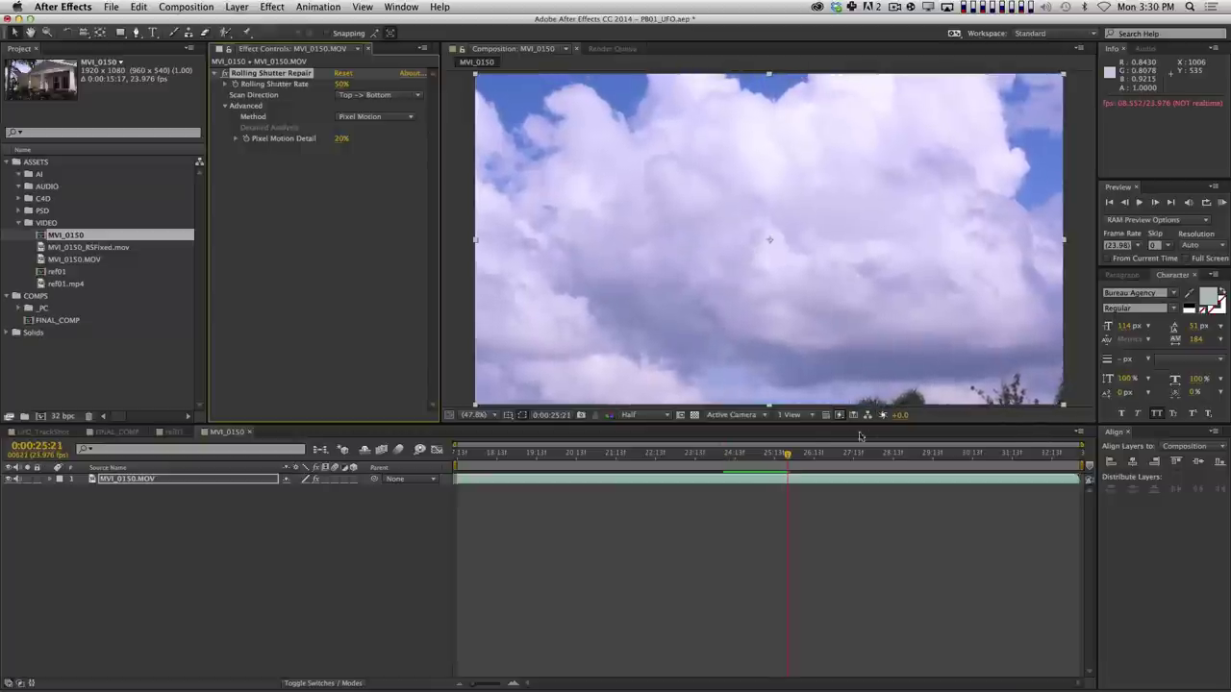
pyautogui.click(764, 458)
pyautogui.moveTo(765, 459); pyautogui.dragTo(574, 458)
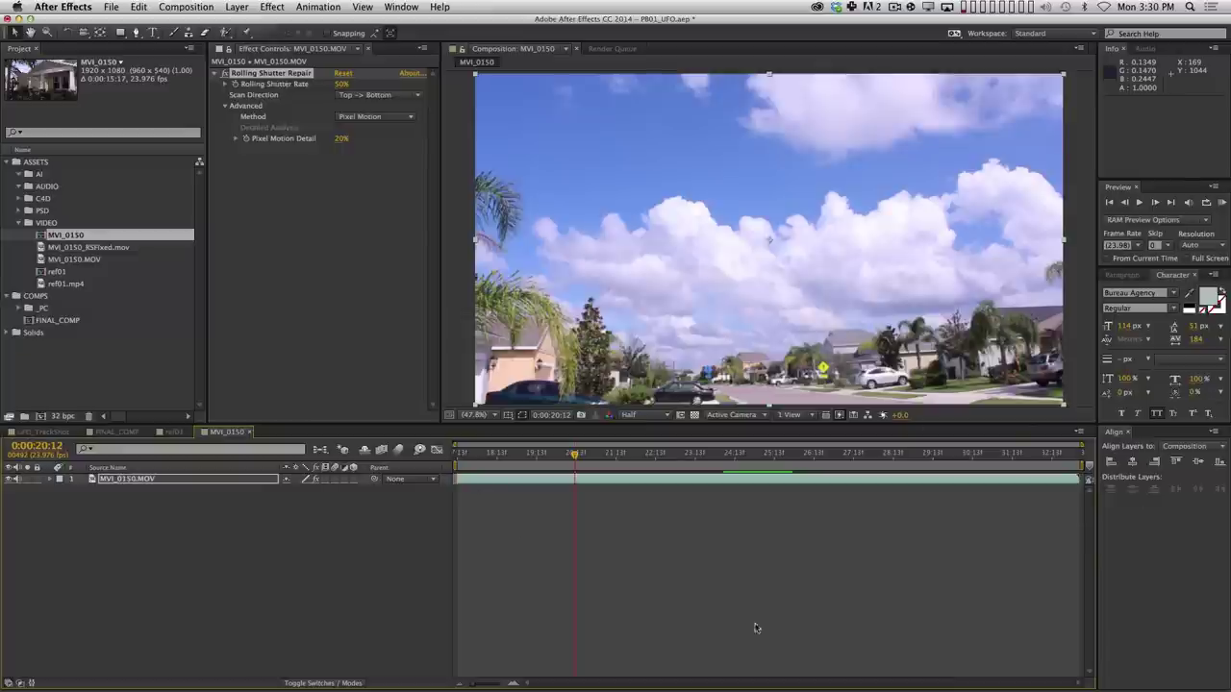
# Create a new composition from MVI_0150_RSFixed.mov and review the footage between 0:00:28:15 and 0:00:21:17.
pyautogui.click(115, 249)
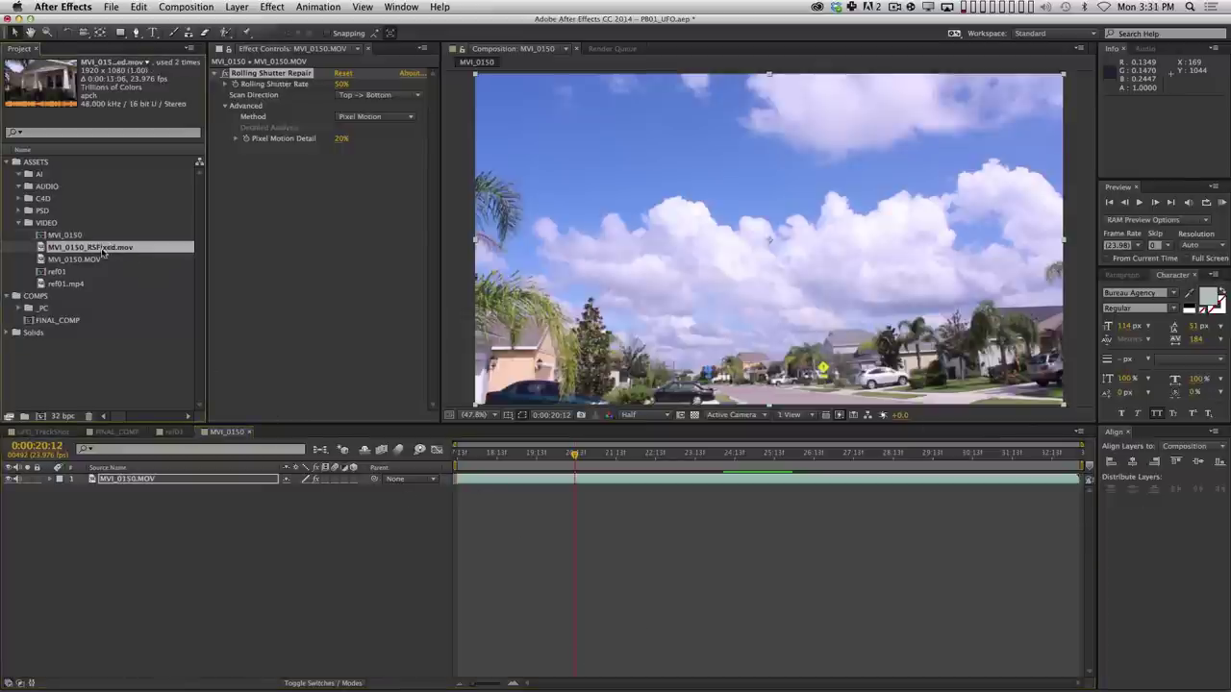
pyautogui.moveTo(116, 248); pyautogui.dragTo(41, 416)
pyautogui.moveTo(470, 453); pyautogui.dragTo(1049, 481)
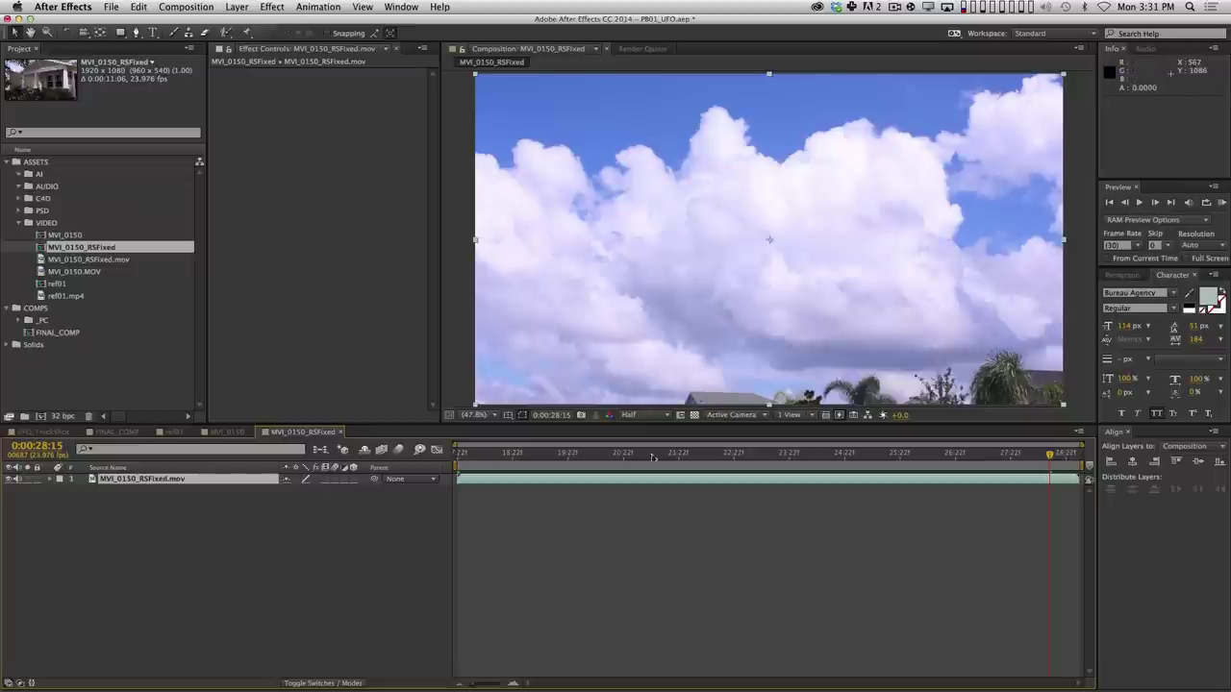
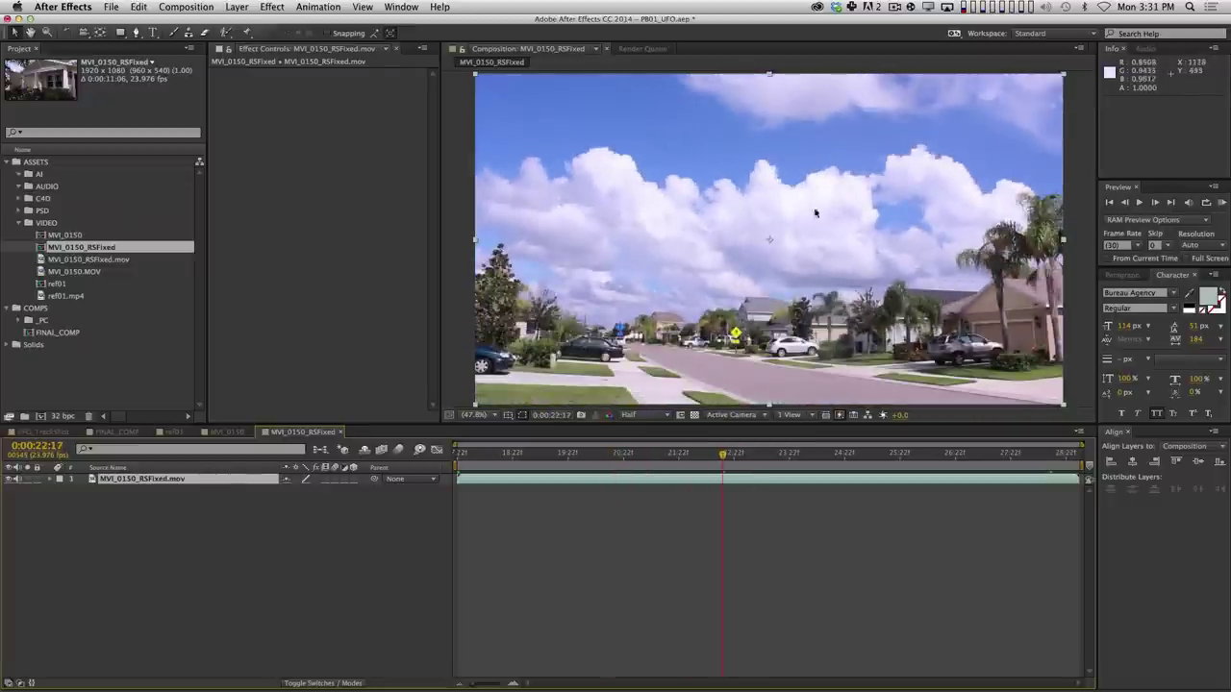
pyautogui.moveTo(717, 460); pyautogui.dragTo(666, 456)
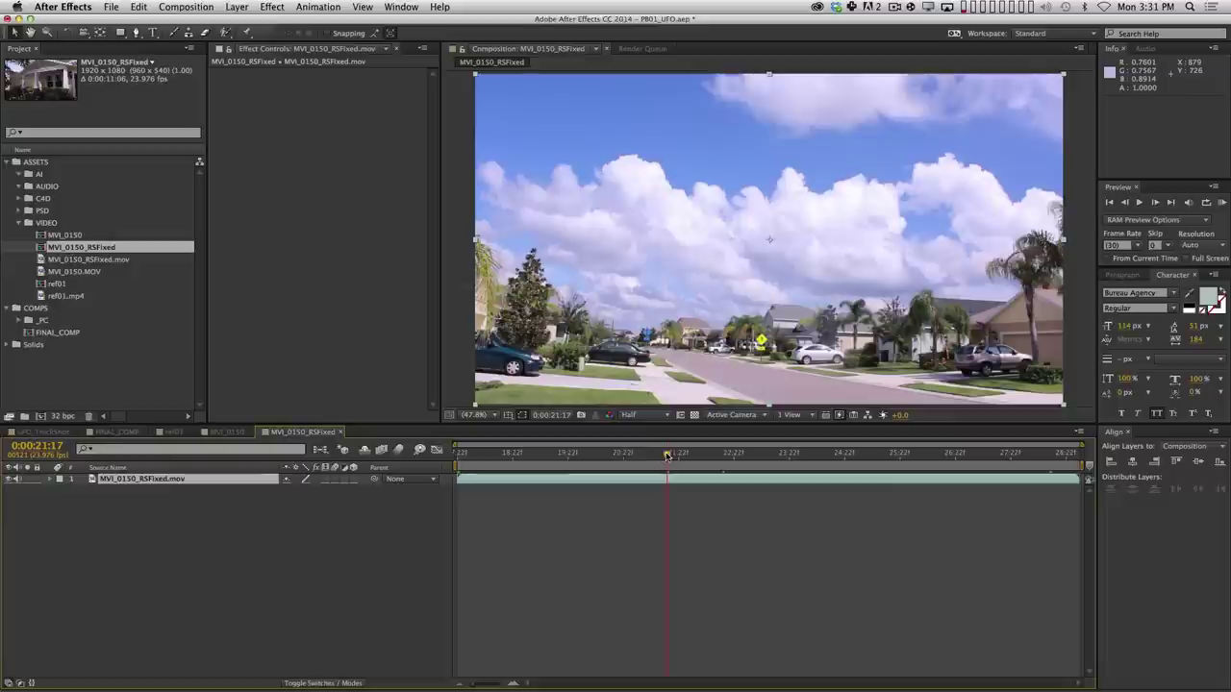
# Send the MVI_0150_RSFixed.mov layer to mocha AE for tracking and postpone the registration.
pyautogui.click(253, 478)
pyautogui.click(236, 7)
pyautogui.moveTo(317, 7)
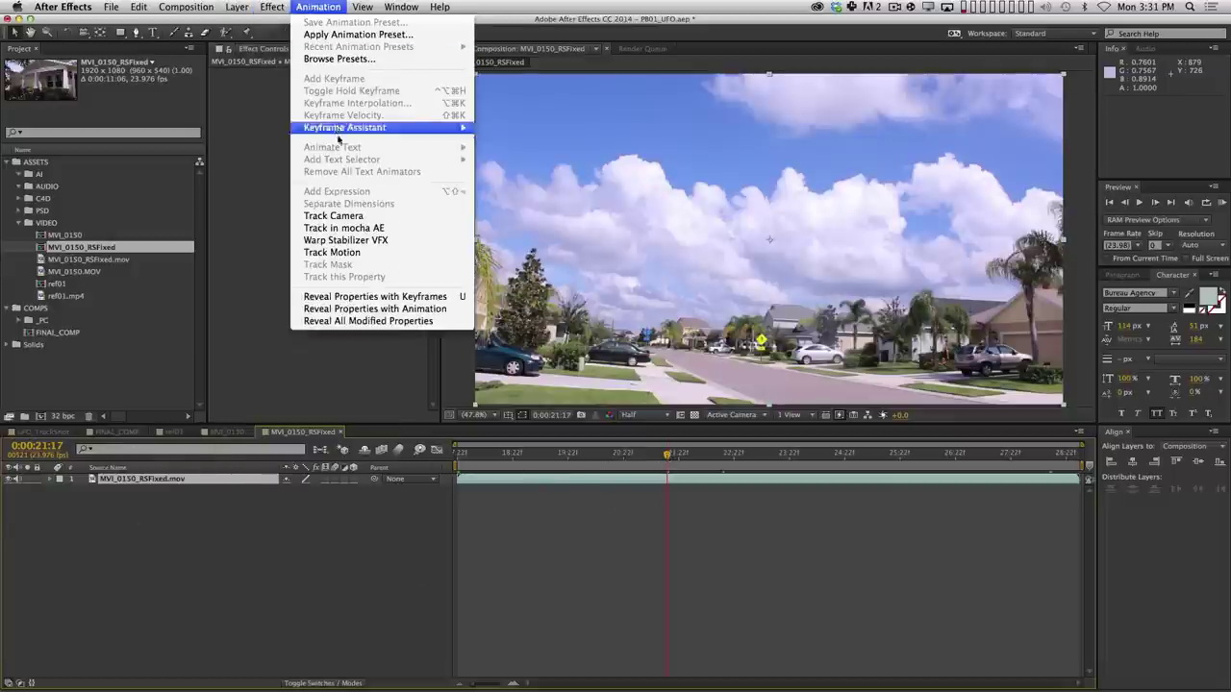
pyautogui.click(363, 229)
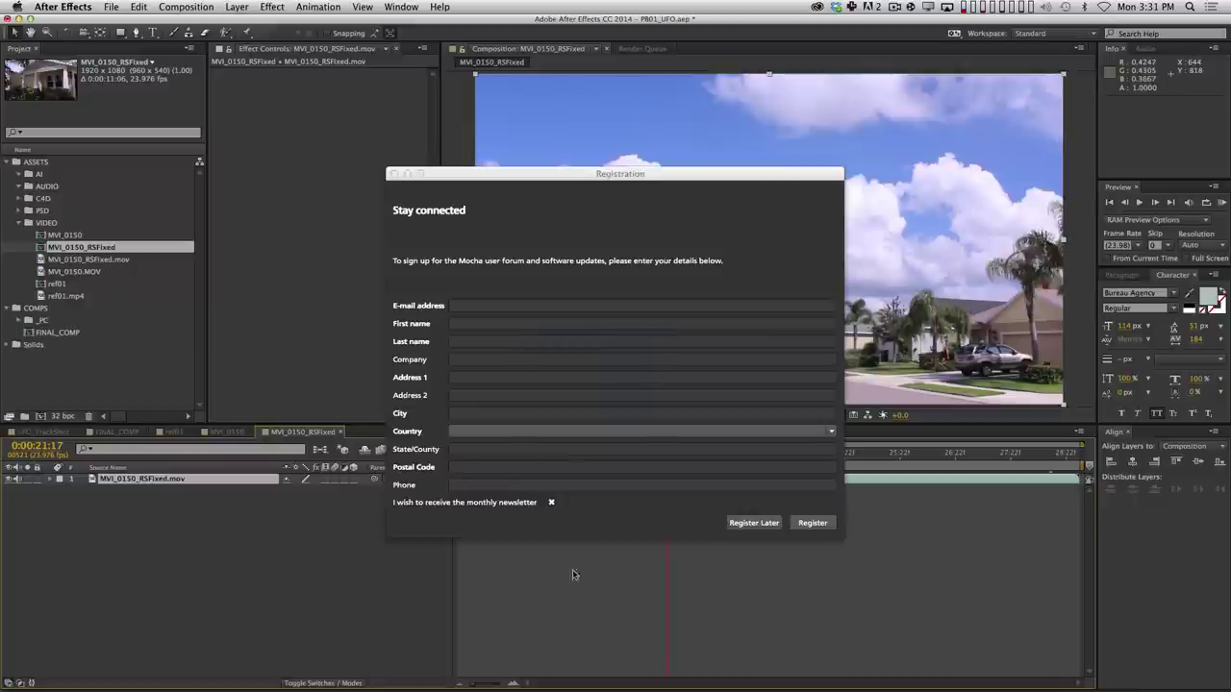
pyautogui.moveTo(689, 175); pyautogui.dragTo(703, 159)
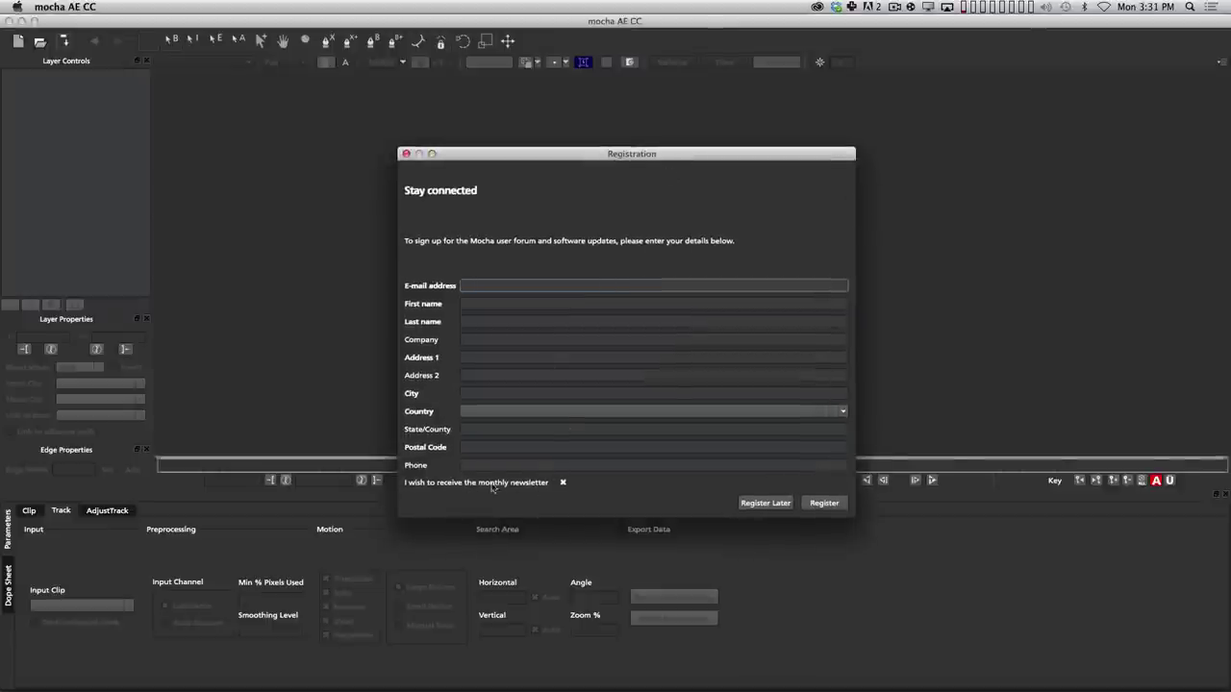
pyautogui.click(563, 484)
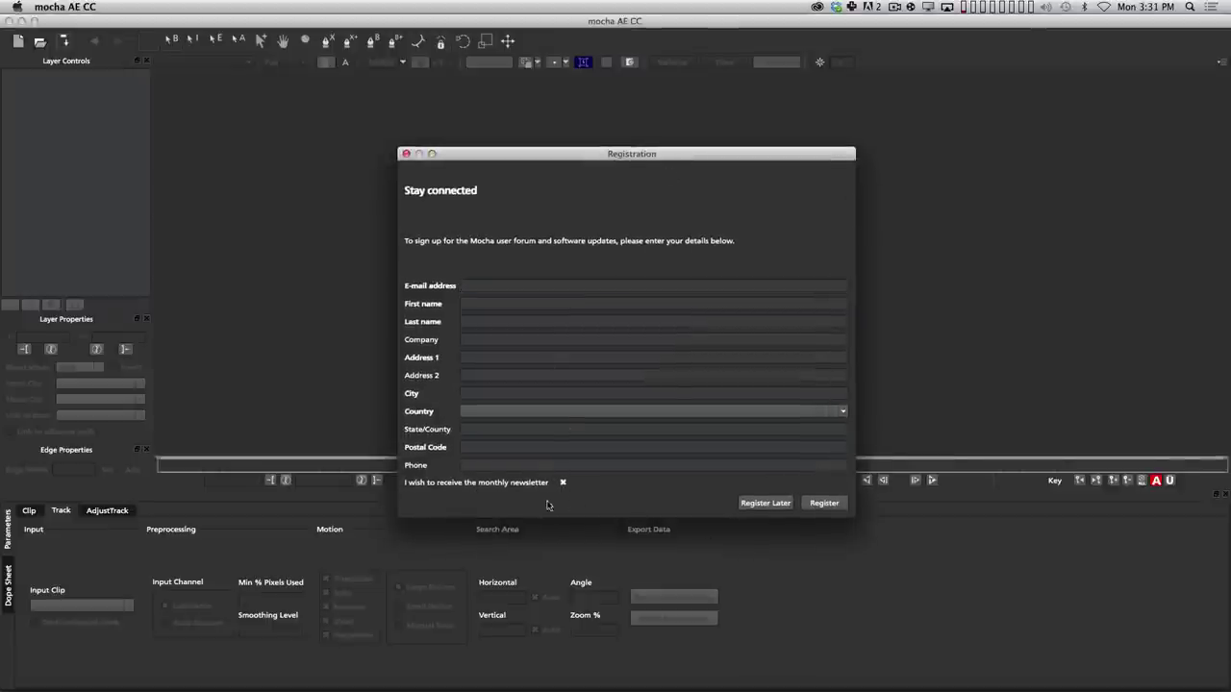
pyautogui.click(765, 503)
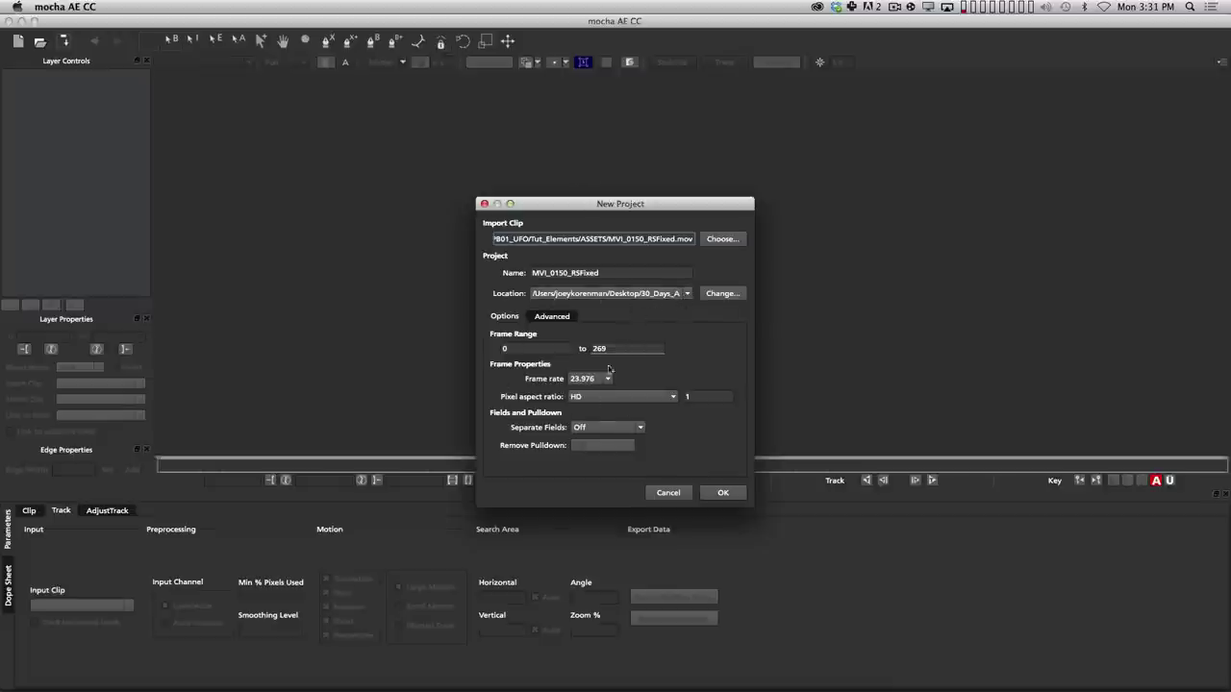
# Create the mocha project as MVI_0150_RSFixed2 with clip caching on, without overwriting the existing project file.
pyautogui.click(553, 319)
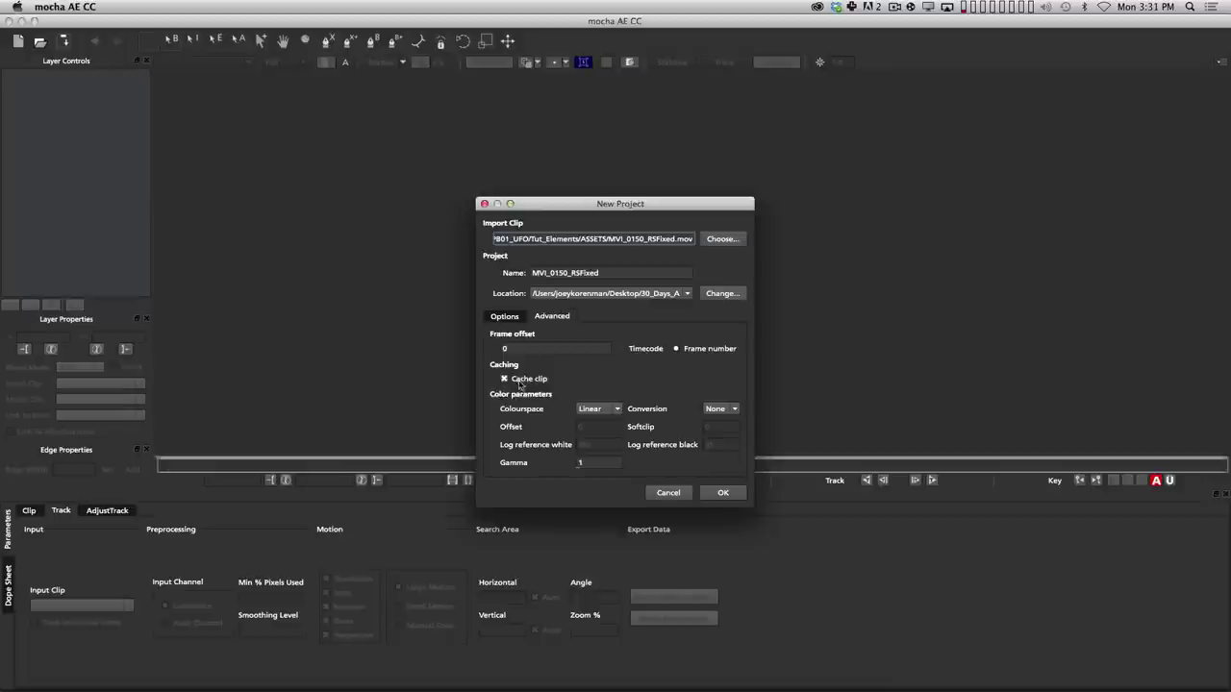
pyautogui.click(721, 493)
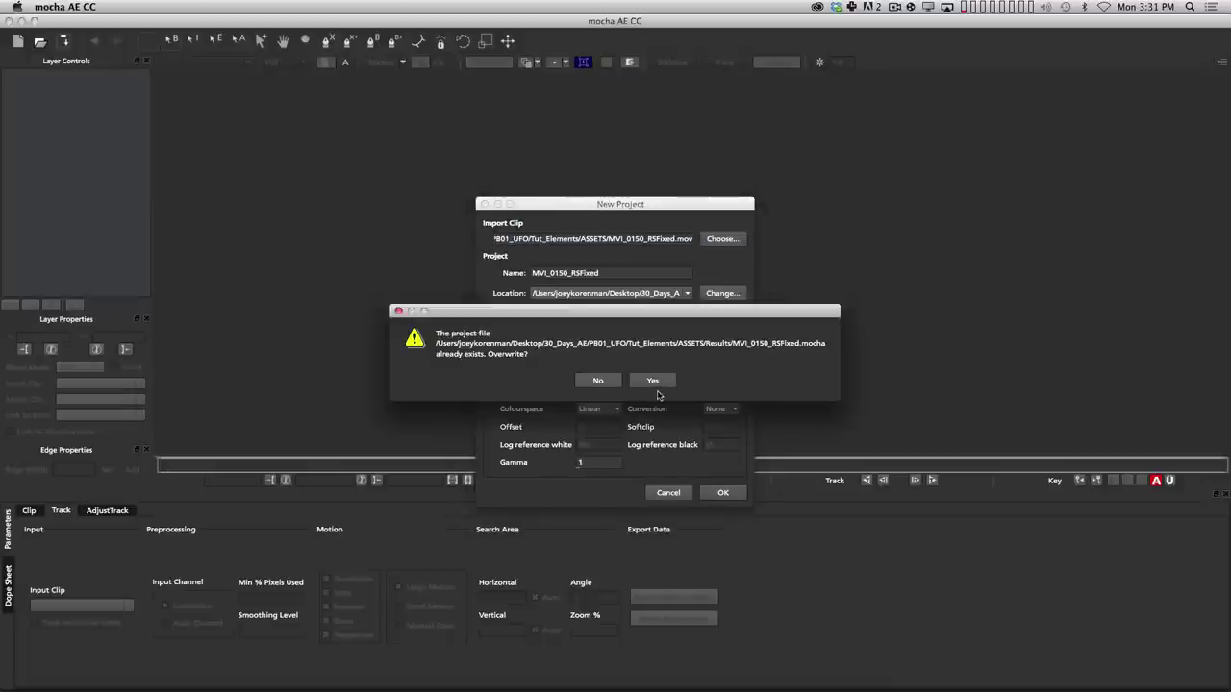
pyautogui.click(597, 381)
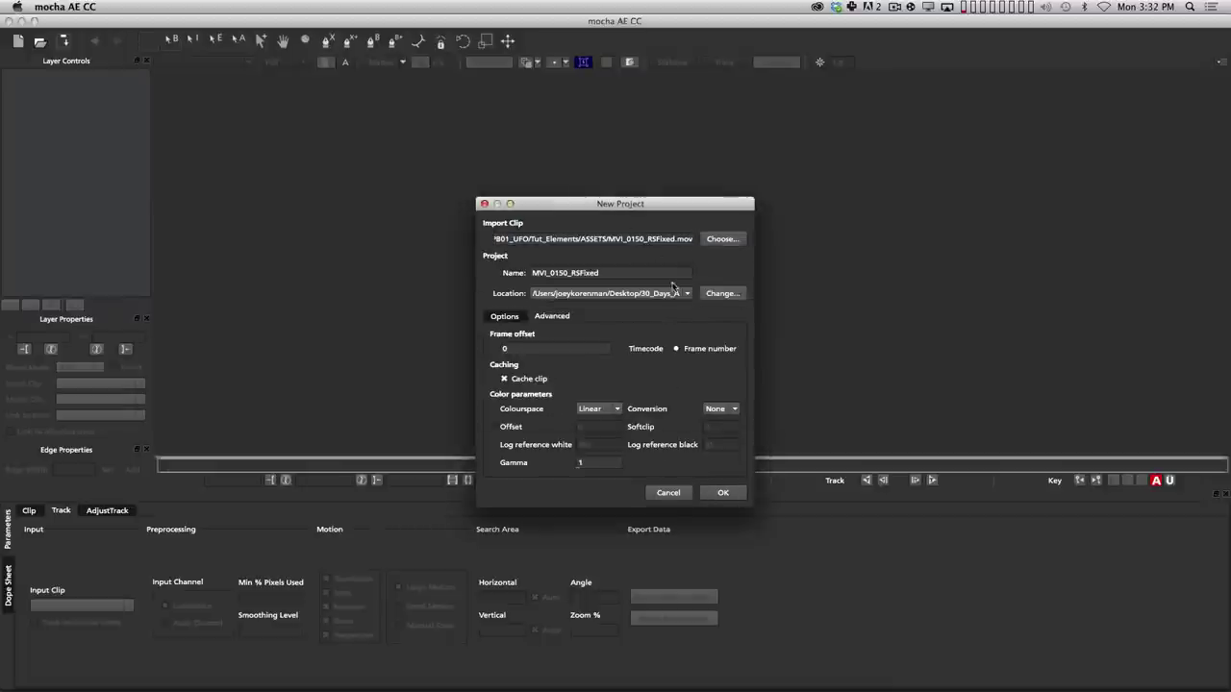
pyautogui.click(615, 273)
pyautogui.write('2')
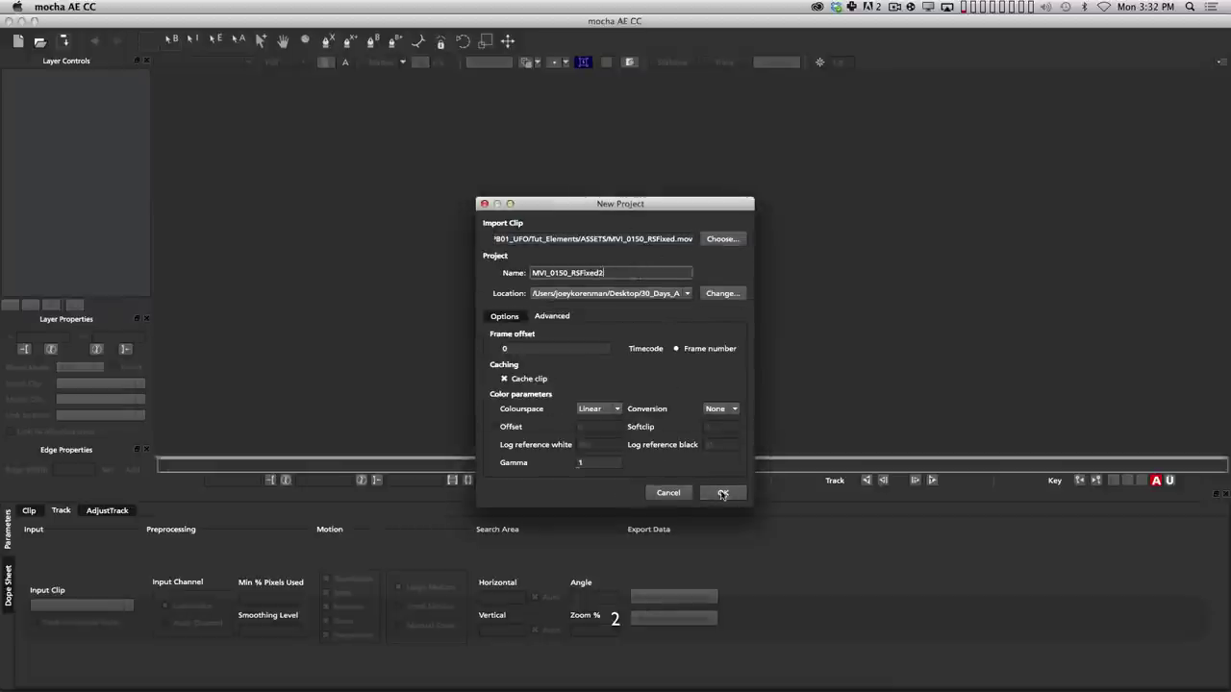
pyautogui.press('Return')
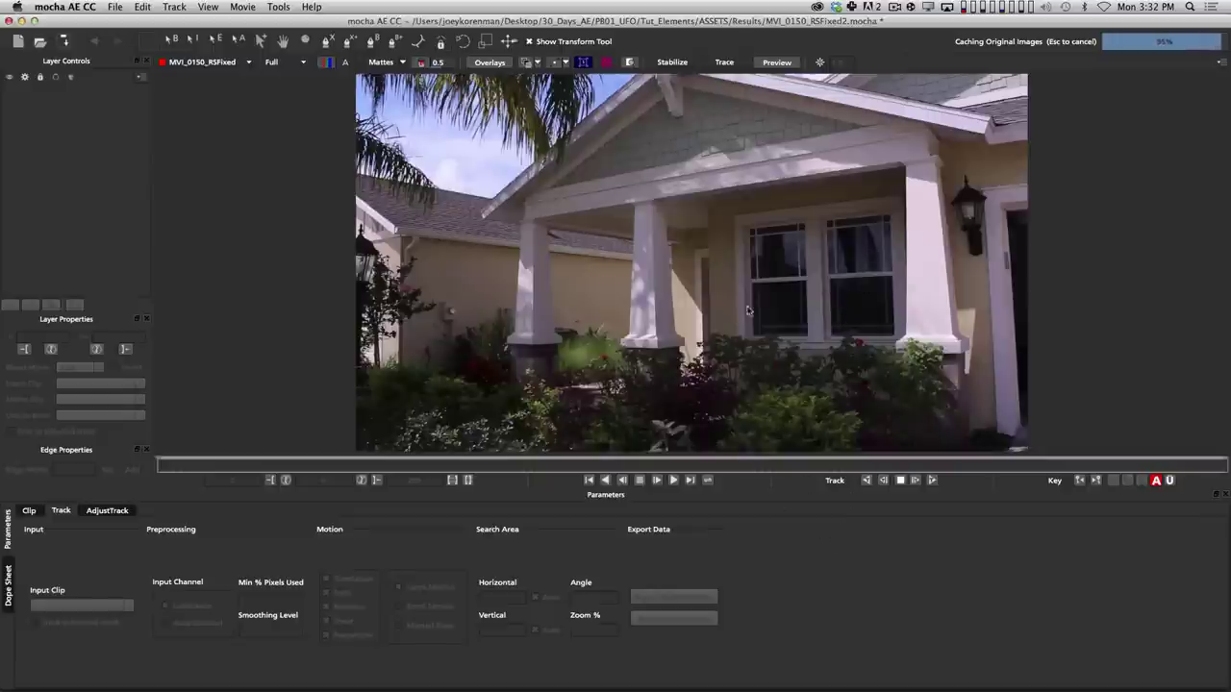
# At the clip's last frame, 269, draw a closed Bezier spline around the lower part of the large cloud and track it backward.
pyautogui.moveTo(700, 463); pyautogui.dragTo(606, 481)
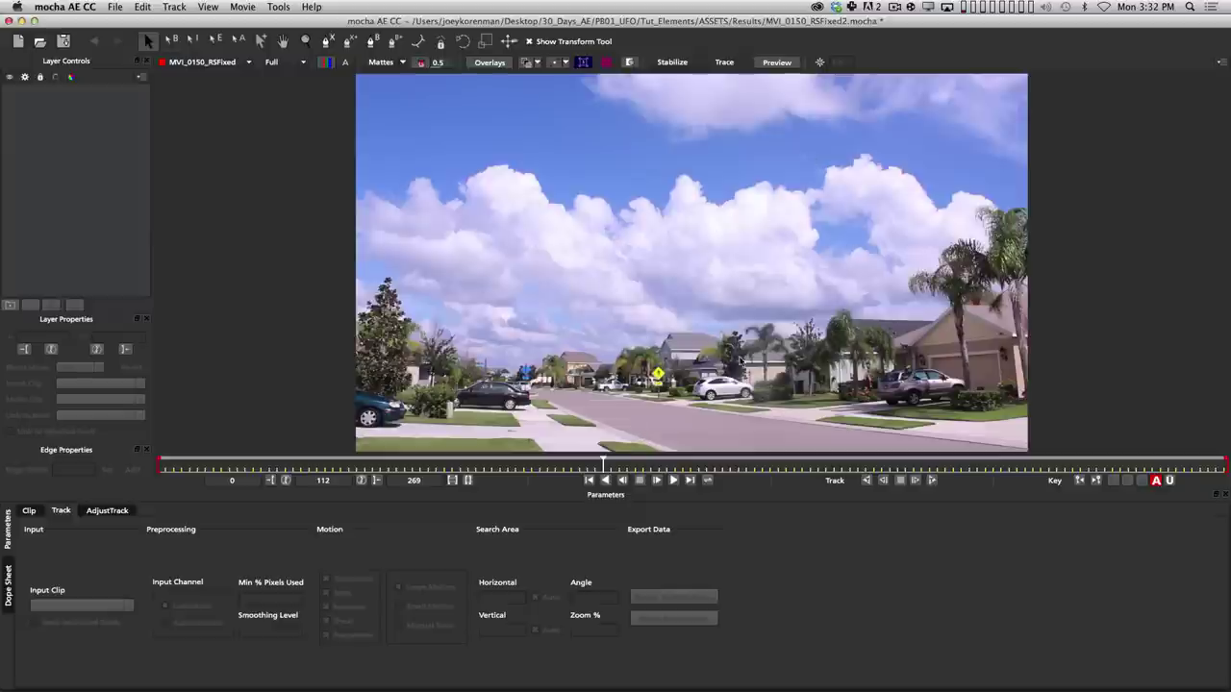
pyautogui.moveTo(603, 459); pyautogui.dragTo(544, 459)
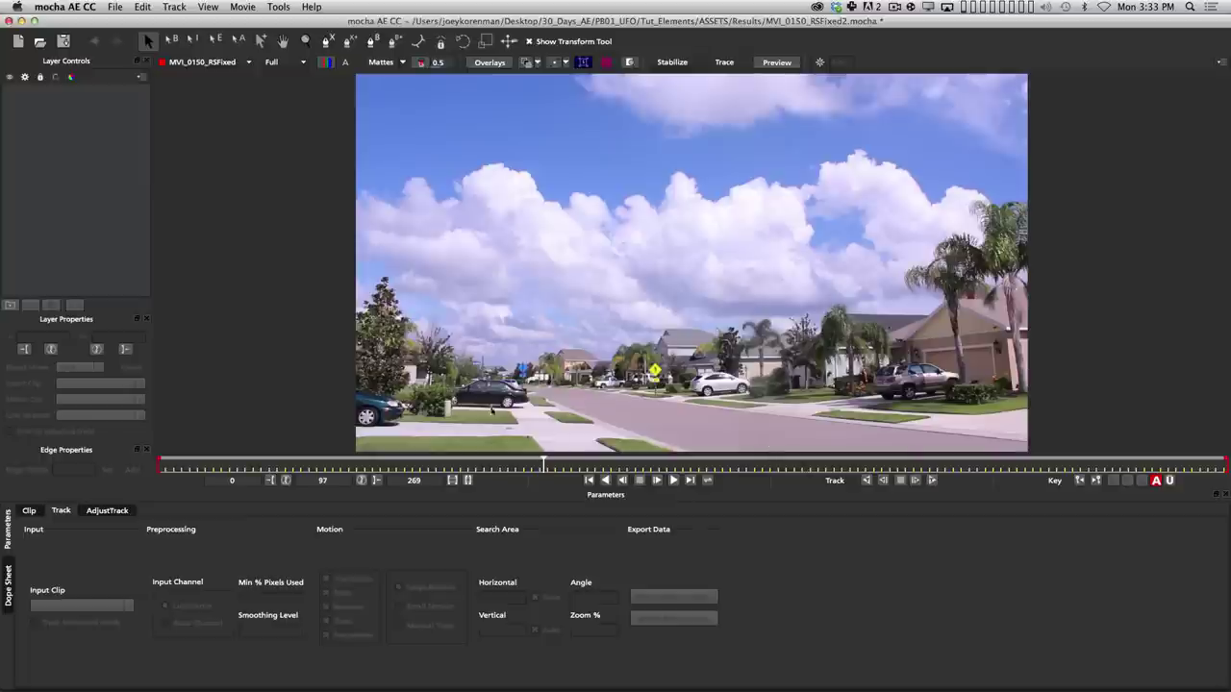
pyautogui.moveTo(544, 467)
pyautogui.mouseDown()
pyautogui.moveTo(558, 469)
pyautogui.moveTo(536, 471)
pyautogui.mouseUp()
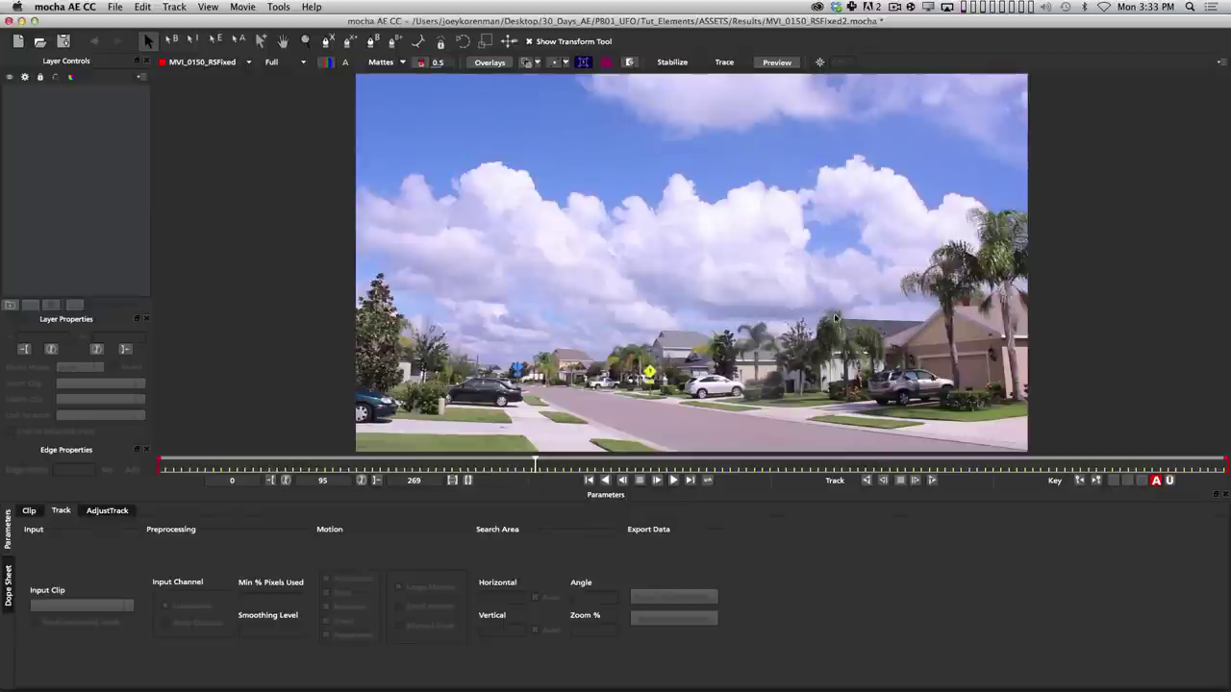
pyautogui.moveTo(541, 465); pyautogui.dragTo(1226, 465)
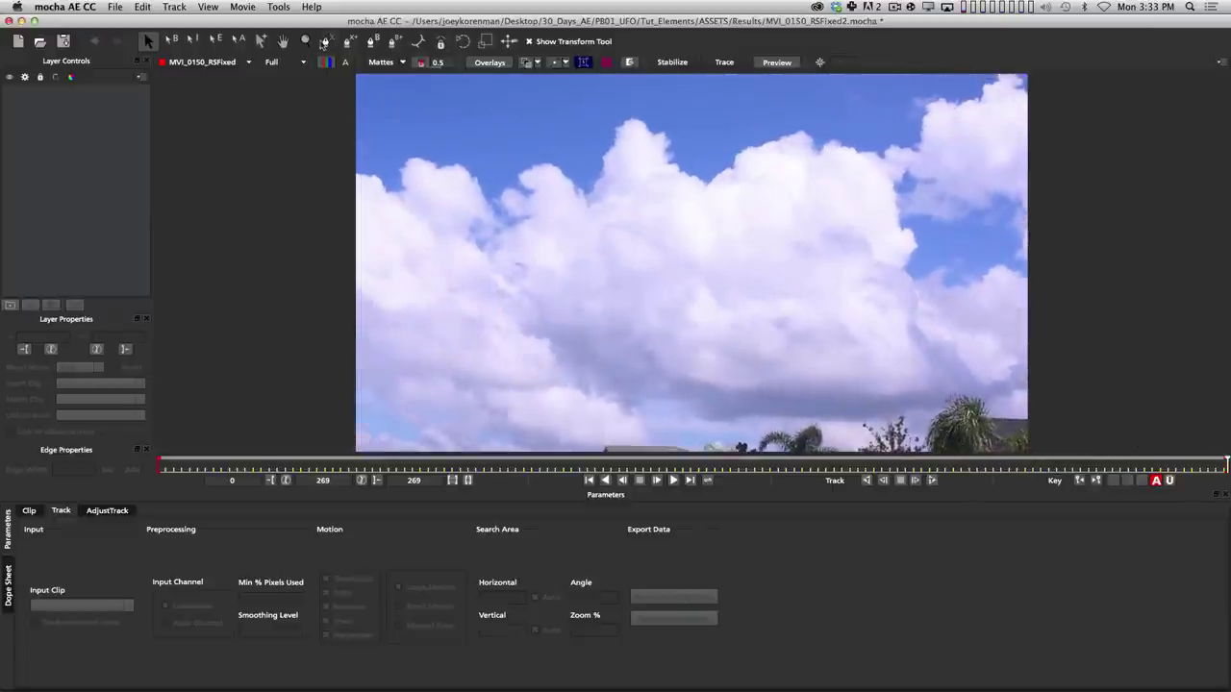
pyautogui.click(373, 44)
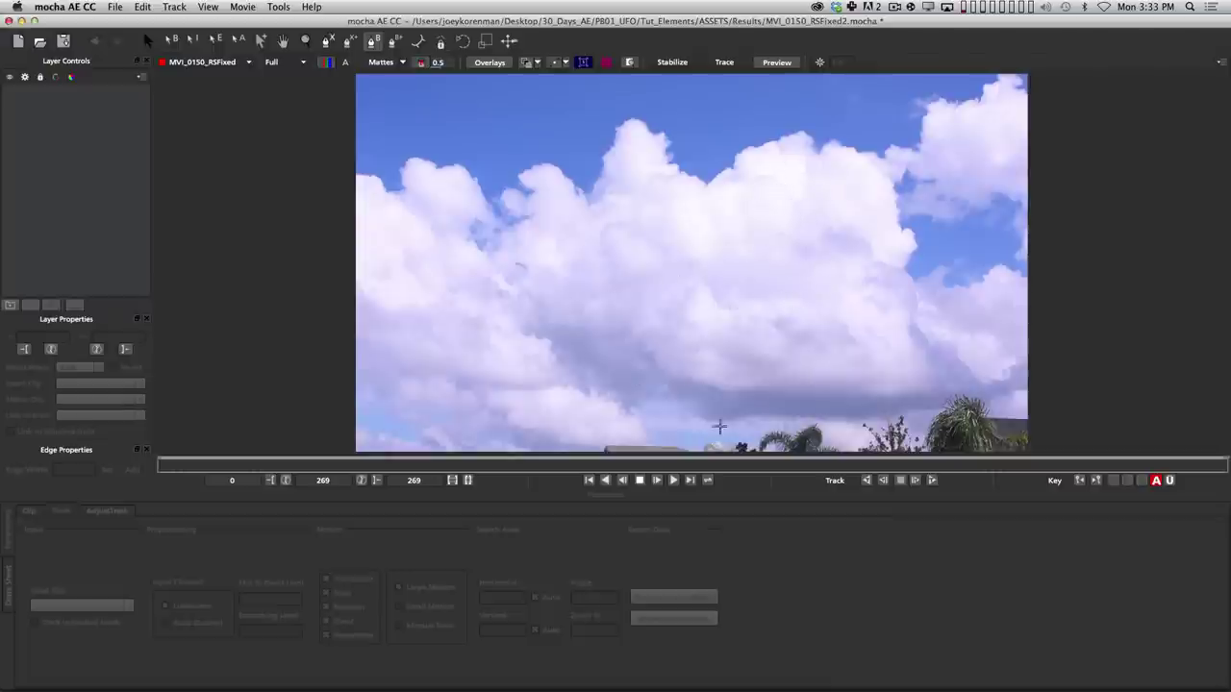
pyautogui.moveTo(811, 284)
pyautogui.mouseDown()
pyautogui.moveTo(684, 271)
pyautogui.moveTo(637, 290)
pyautogui.moveTo(637, 356)
pyautogui.moveTo(691, 387)
pyautogui.moveTo(755, 396)
pyautogui.moveTo(873, 355)
pyautogui.moveTo(848, 307)
pyautogui.moveTo(797, 283)
pyautogui.mouseUp()
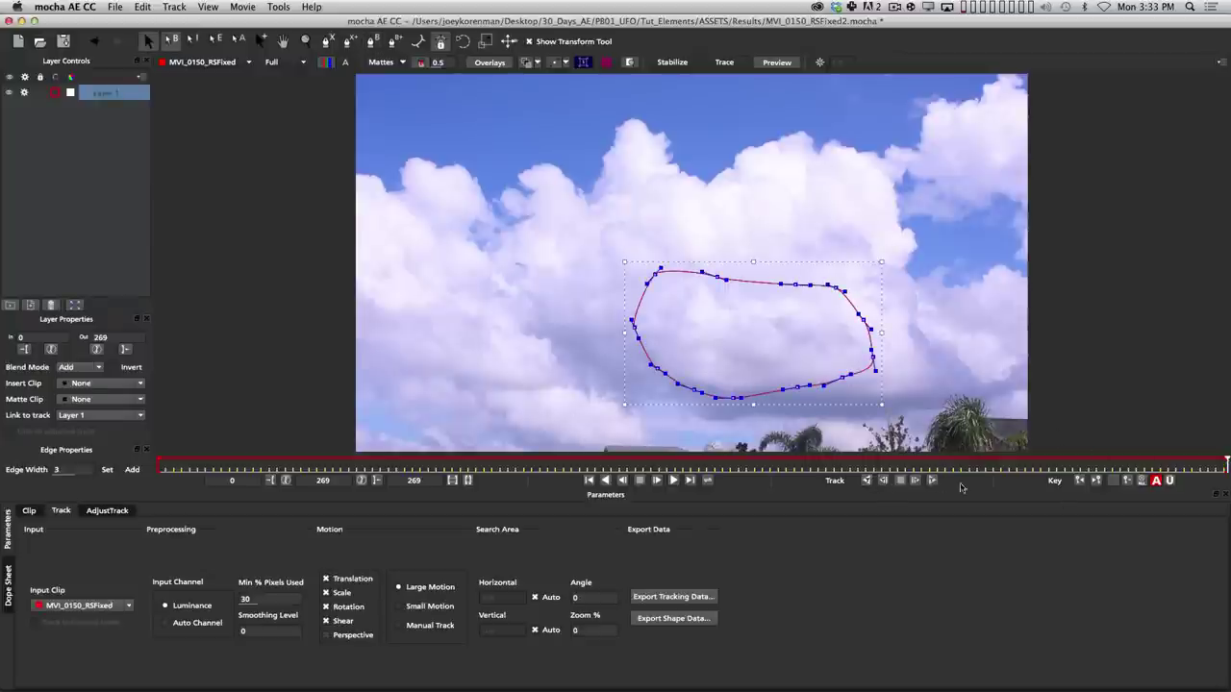
pyautogui.click(883, 480)
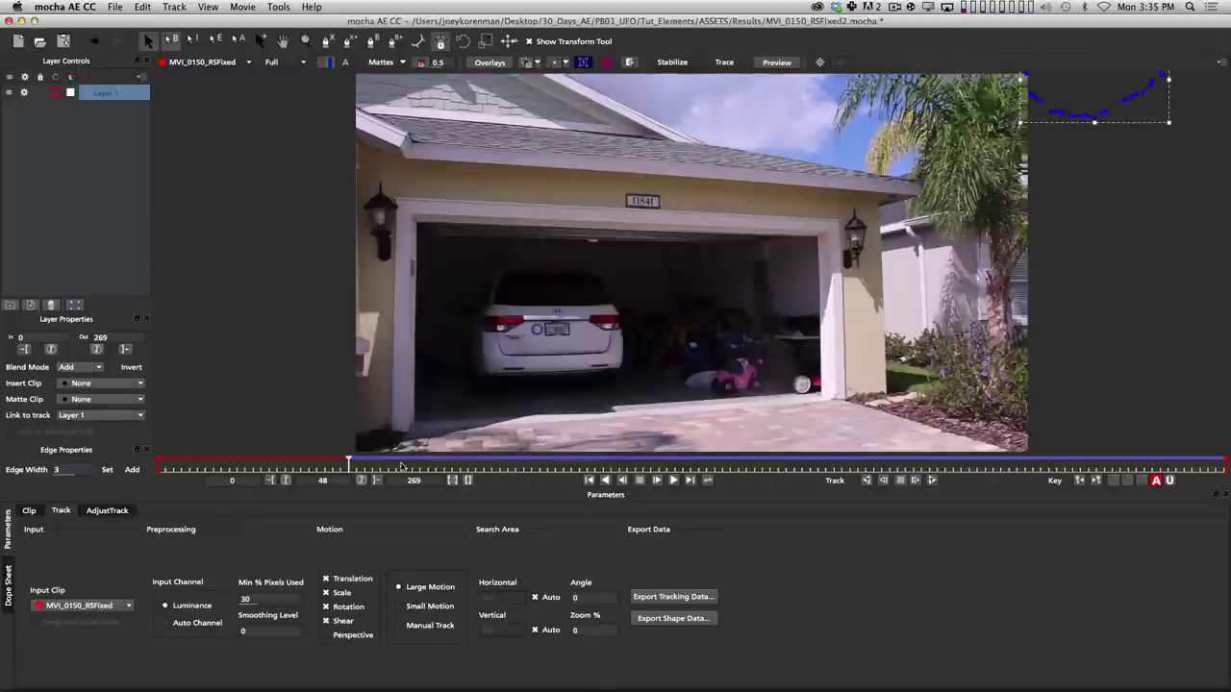
# Inspect how the tracked spline follows the cloud across the tracked frames, stopping at frame 120.
pyautogui.moveTo(402, 466)
pyautogui.mouseDown()
pyautogui.moveTo(766, 471)
pyautogui.moveTo(338, 462)
pyautogui.moveTo(393, 464)
pyautogui.mouseUp()
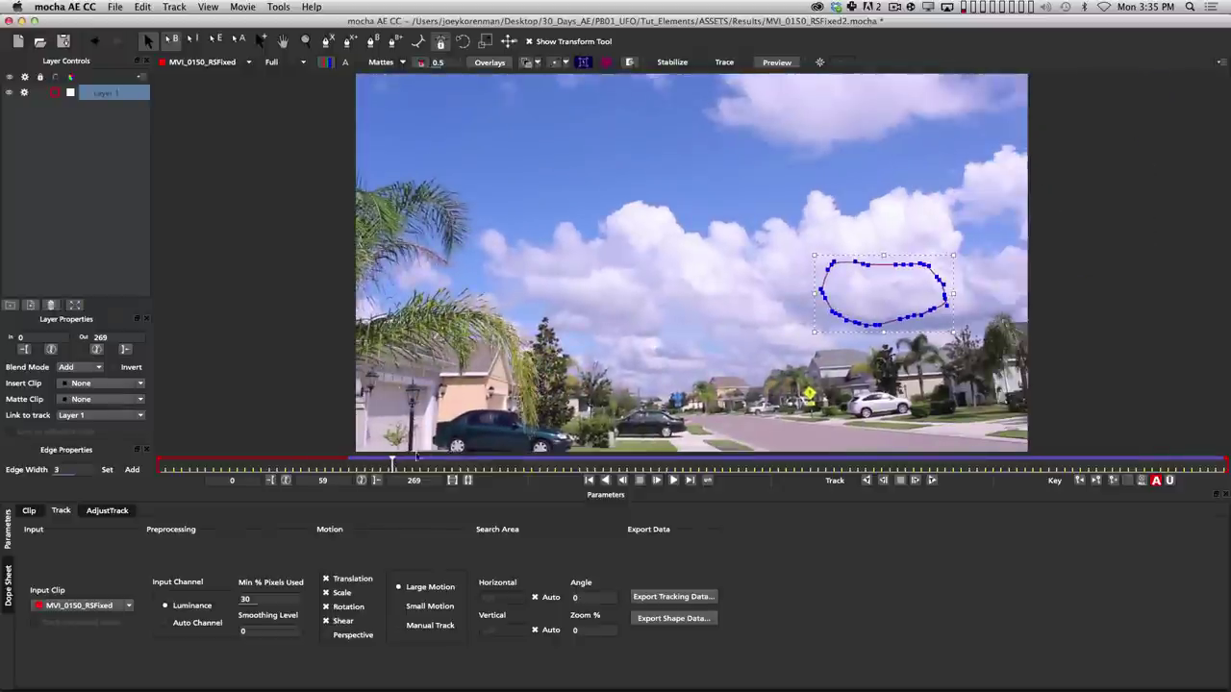
pyautogui.moveTo(387, 462)
pyautogui.mouseDown()
pyautogui.moveTo(365, 463)
pyautogui.moveTo(412, 464)
pyautogui.mouseUp()
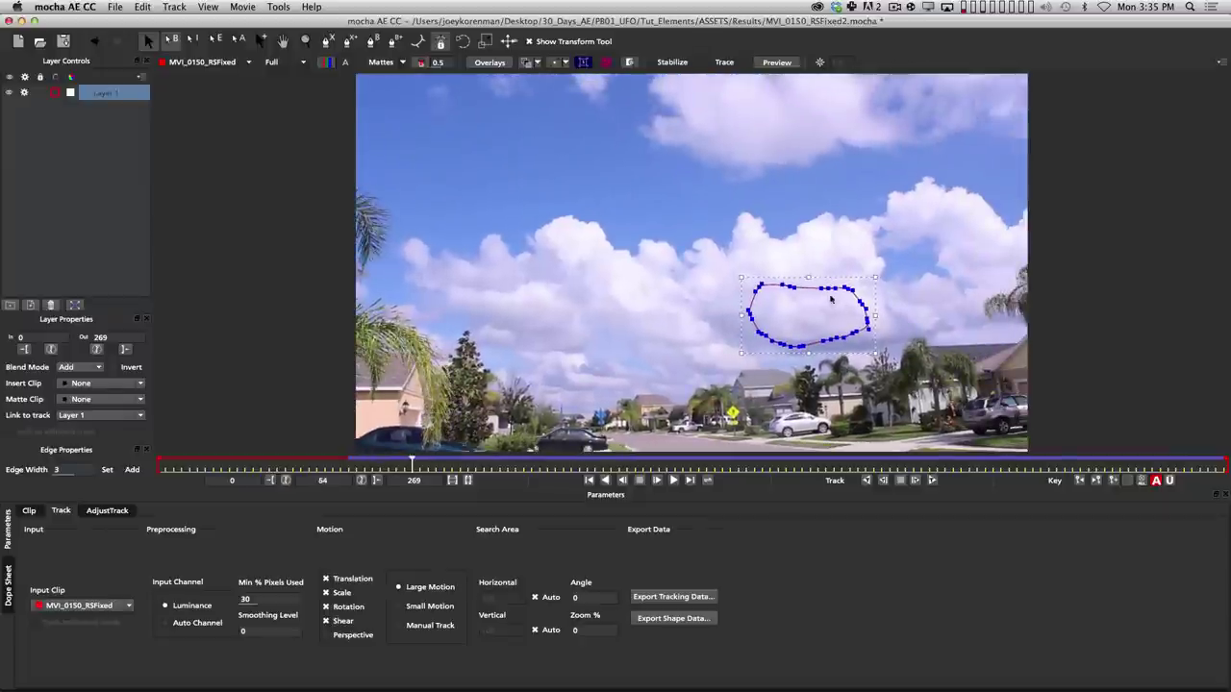
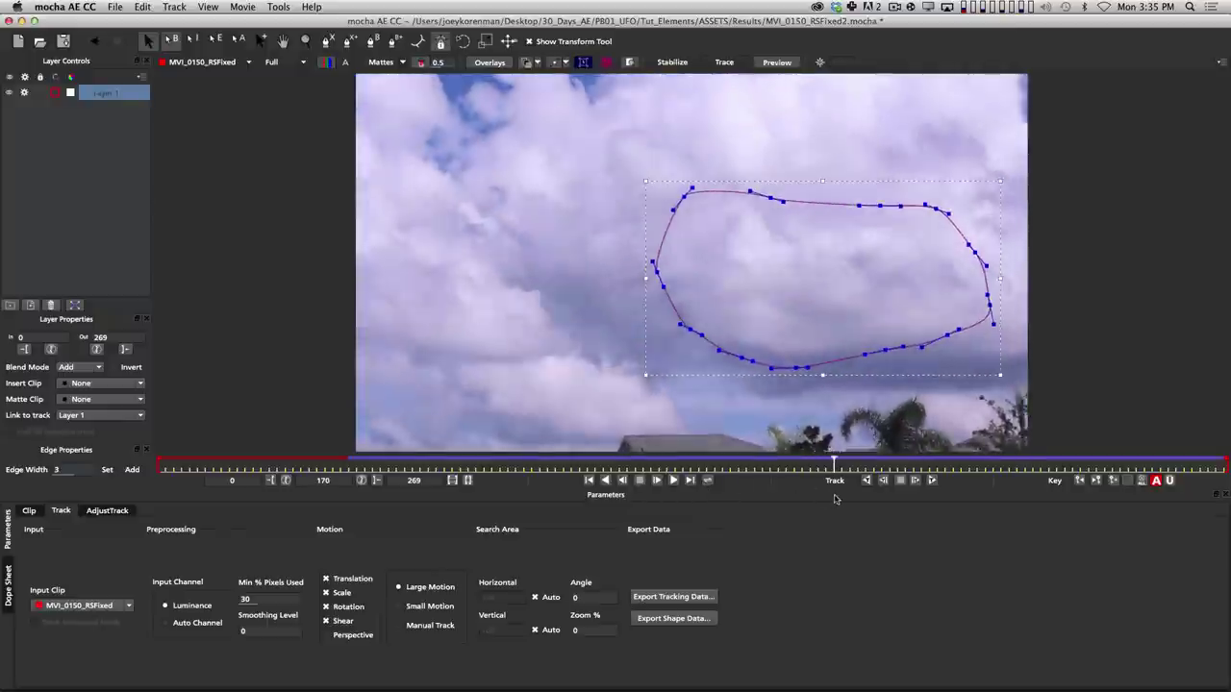
pyautogui.press('space')
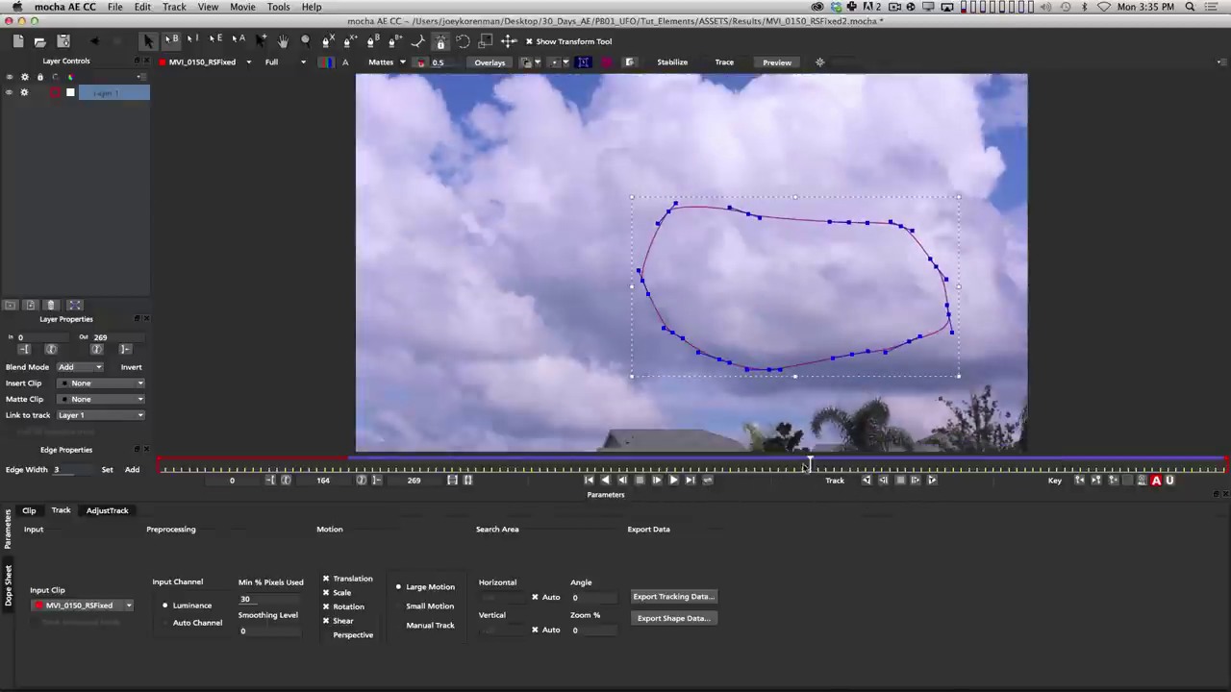
pyautogui.moveTo(804, 465); pyautogui.dragTo(679, 466)
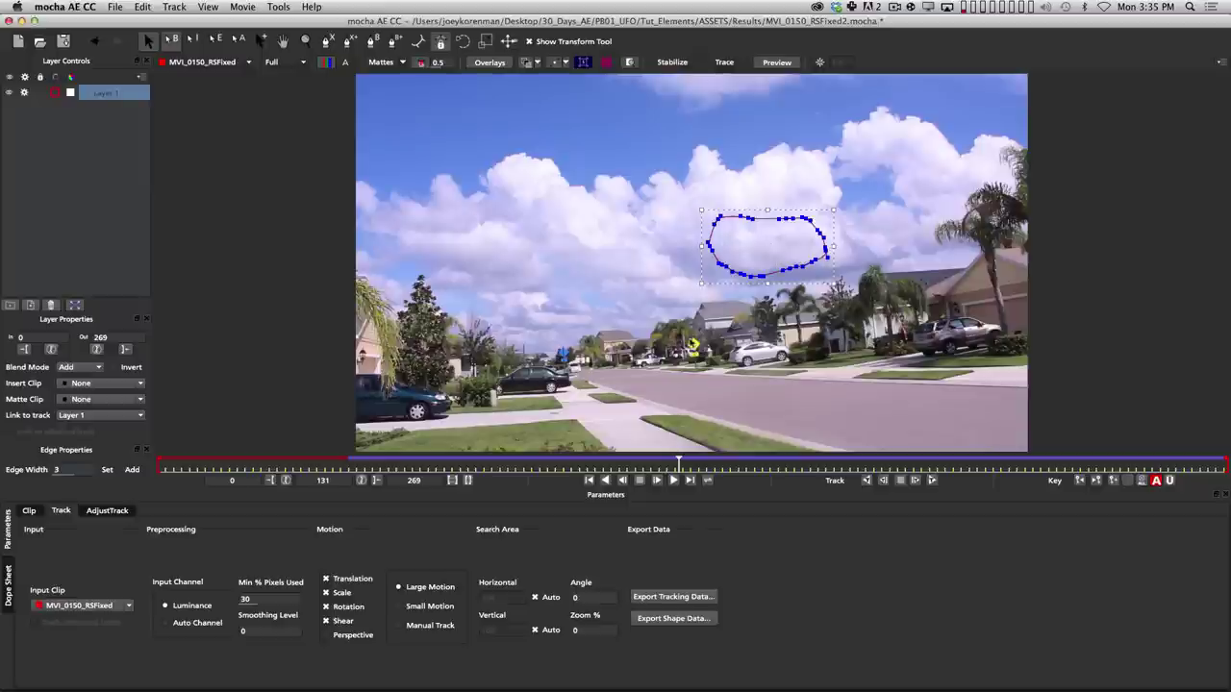
pyautogui.moveTo(681, 466); pyautogui.dragTo(400, 464)
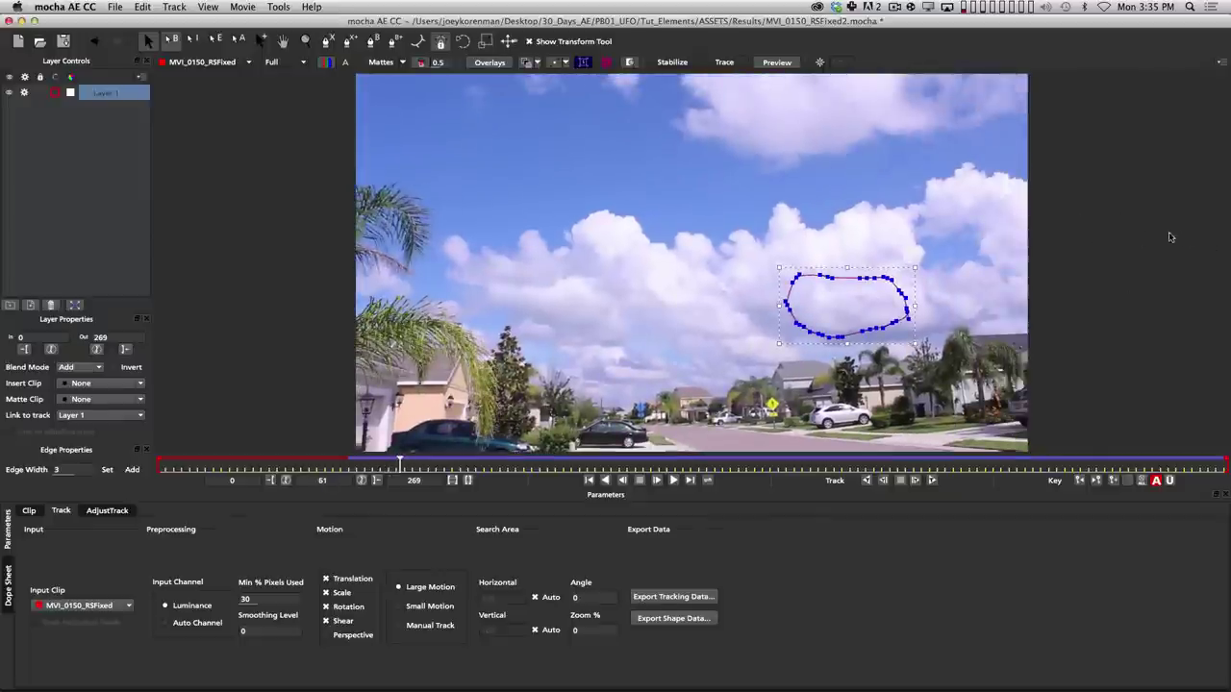
pyautogui.moveTo(400, 464); pyautogui.dragTo(728, 463)
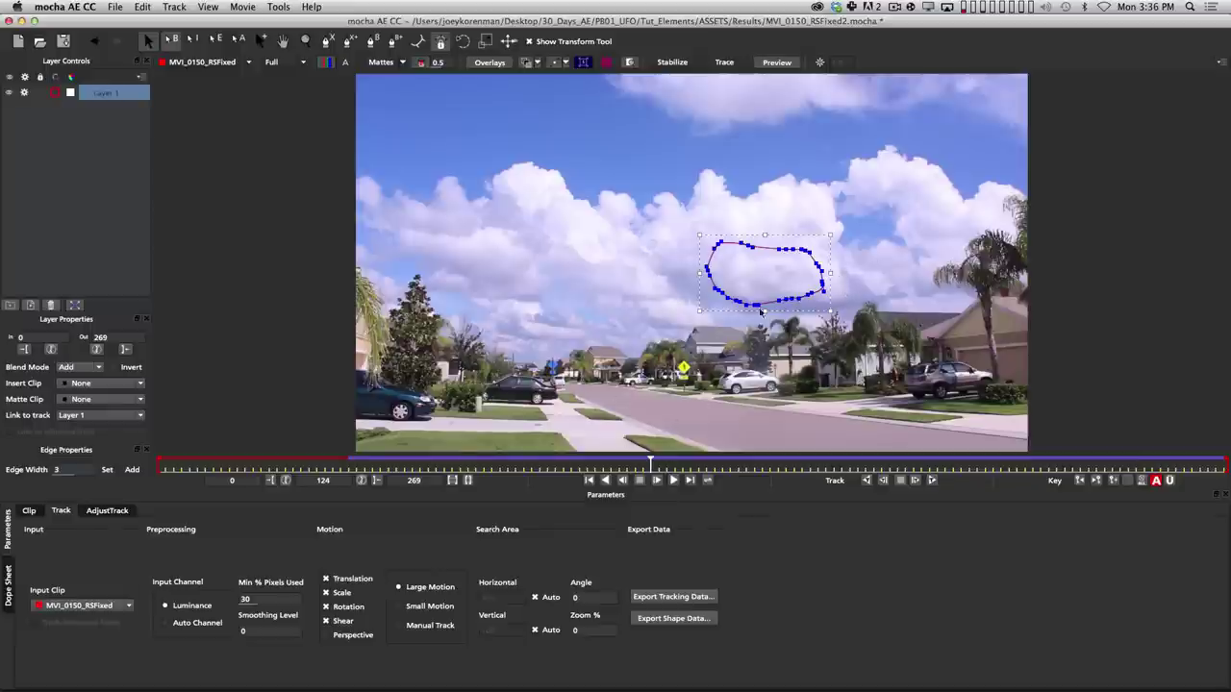
pyautogui.moveTo(649, 464)
pyautogui.mouseDown()
pyautogui.moveTo(667, 478)
pyautogui.moveTo(884, 504)
pyautogui.moveTo(631, 480)
pyautogui.mouseUp()
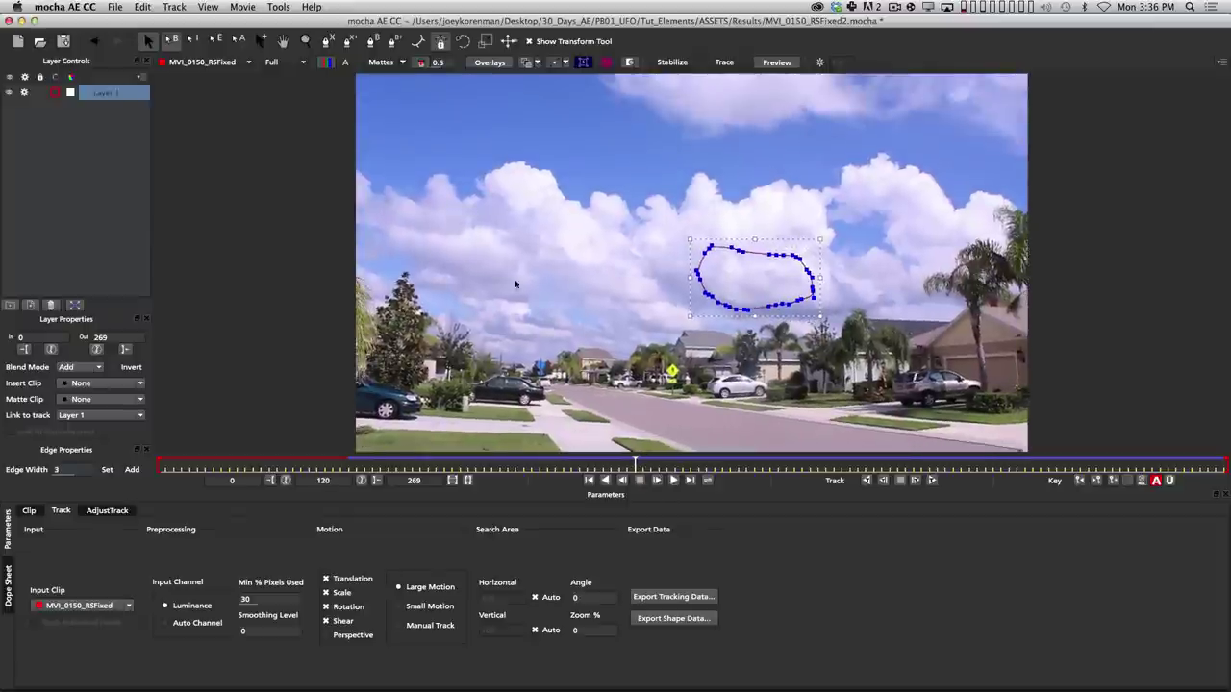
# Show the planar surface, enlarge its rectangle around the cloud spline at frame 120, and check its motion between frames 241 and 84.
pyautogui.click(584, 64)
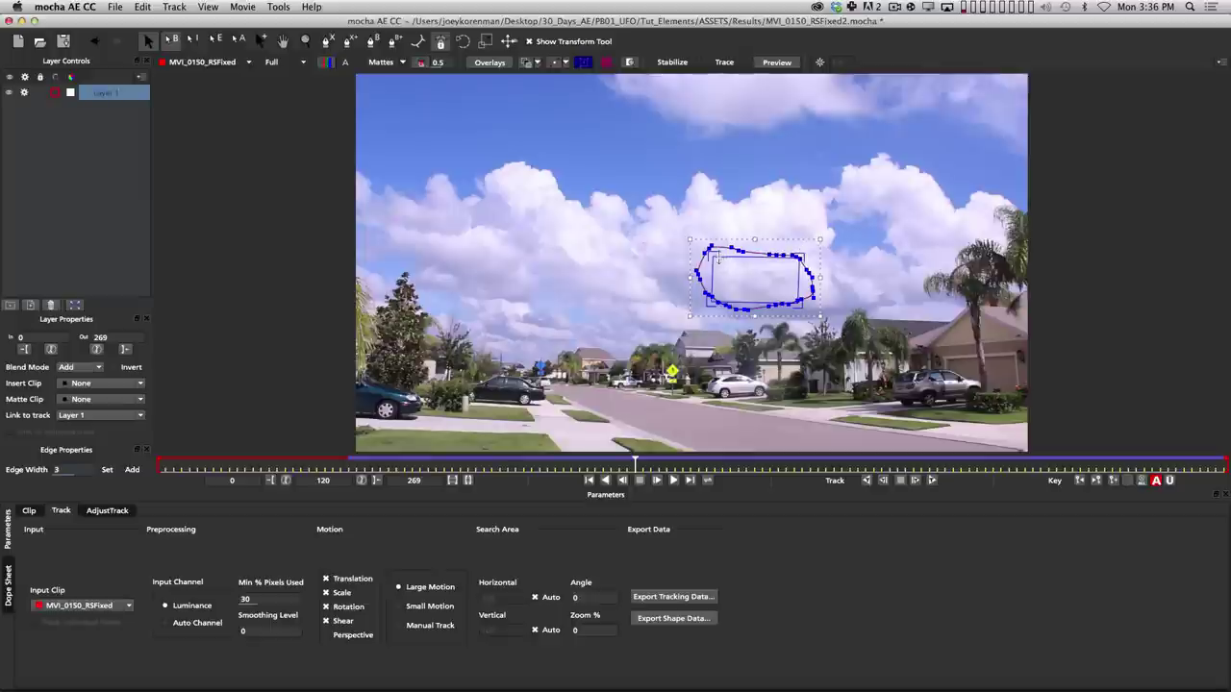
pyautogui.moveTo(709, 276); pyautogui.dragTo(667, 278)
pyautogui.moveTo(729, 253); pyautogui.dragTo(729, 230)
pyautogui.moveTo(804, 278); pyautogui.dragTo(810, 278)
pyautogui.moveTo(760, 243); pyautogui.dragTo(761, 223)
pyautogui.moveTo(668, 262); pyautogui.dragTo(677, 269)
pyautogui.moveTo(819, 240); pyautogui.dragTo(820, 241)
pyautogui.press('t')
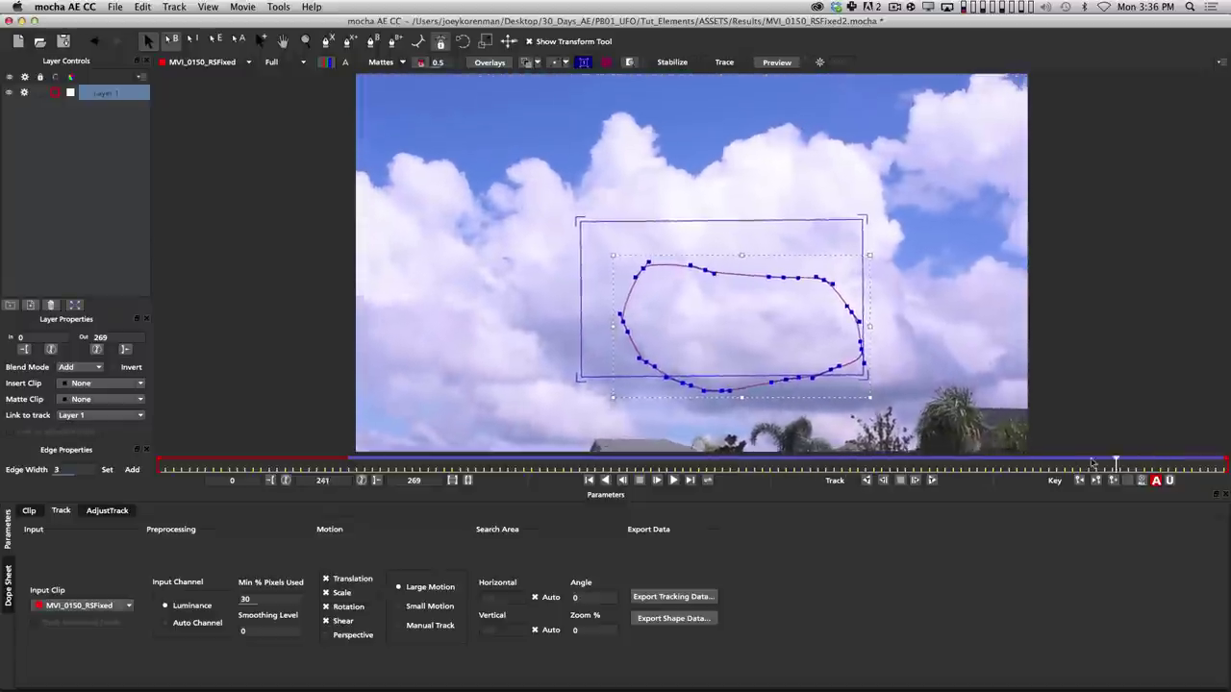
pyautogui.moveTo(1114, 464); pyautogui.dragTo(492, 464)
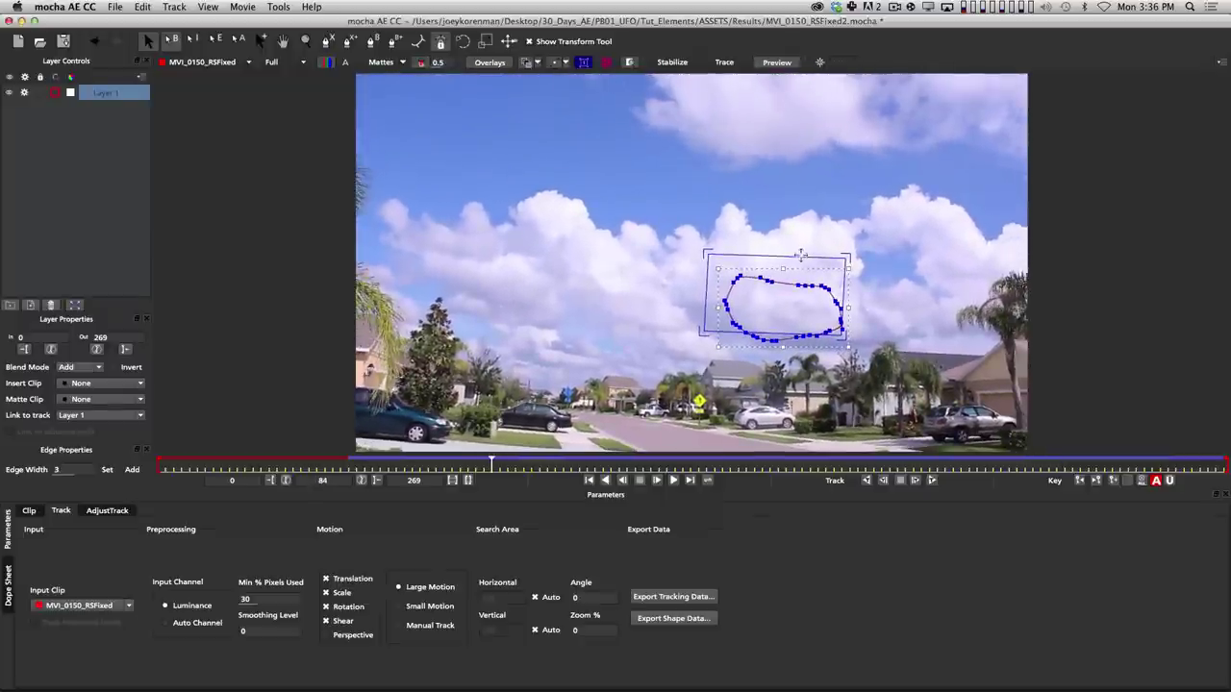
# Refine the planar surface's edges around the cloud spline at frame 84 and preview the track with the Logo insert clip.
pyautogui.moveTo(804, 255); pyautogui.dragTo(841, 281)
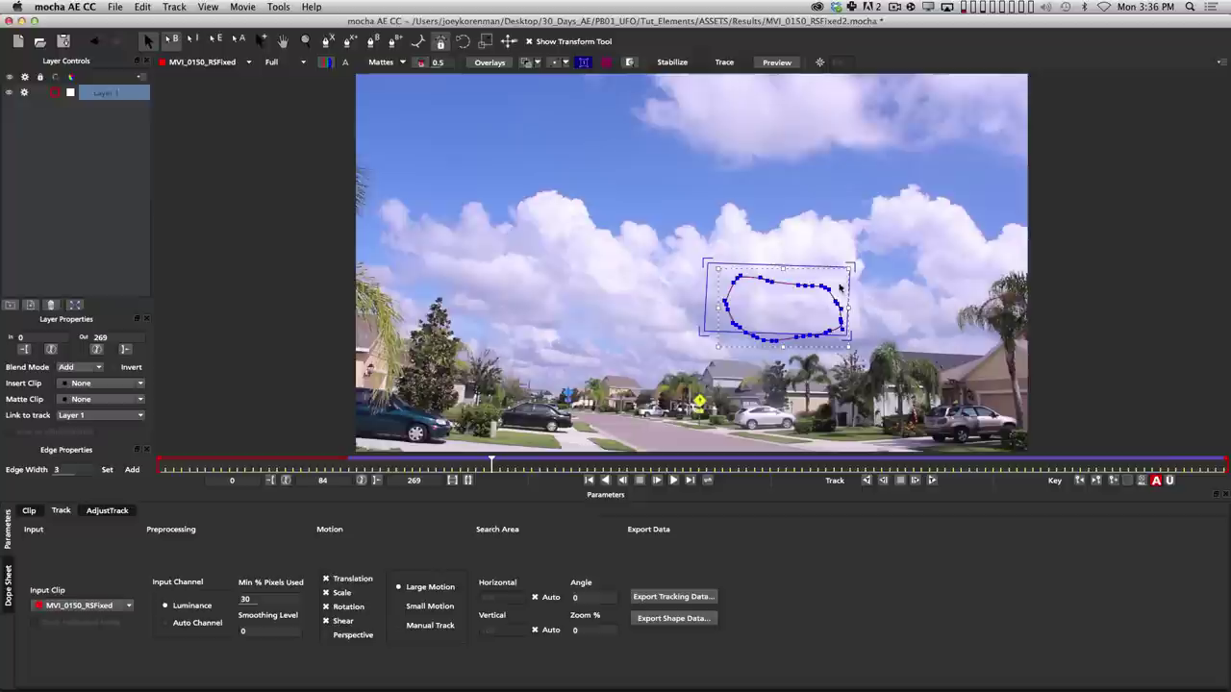
pyautogui.moveTo(704, 298); pyautogui.dragTo(715, 299)
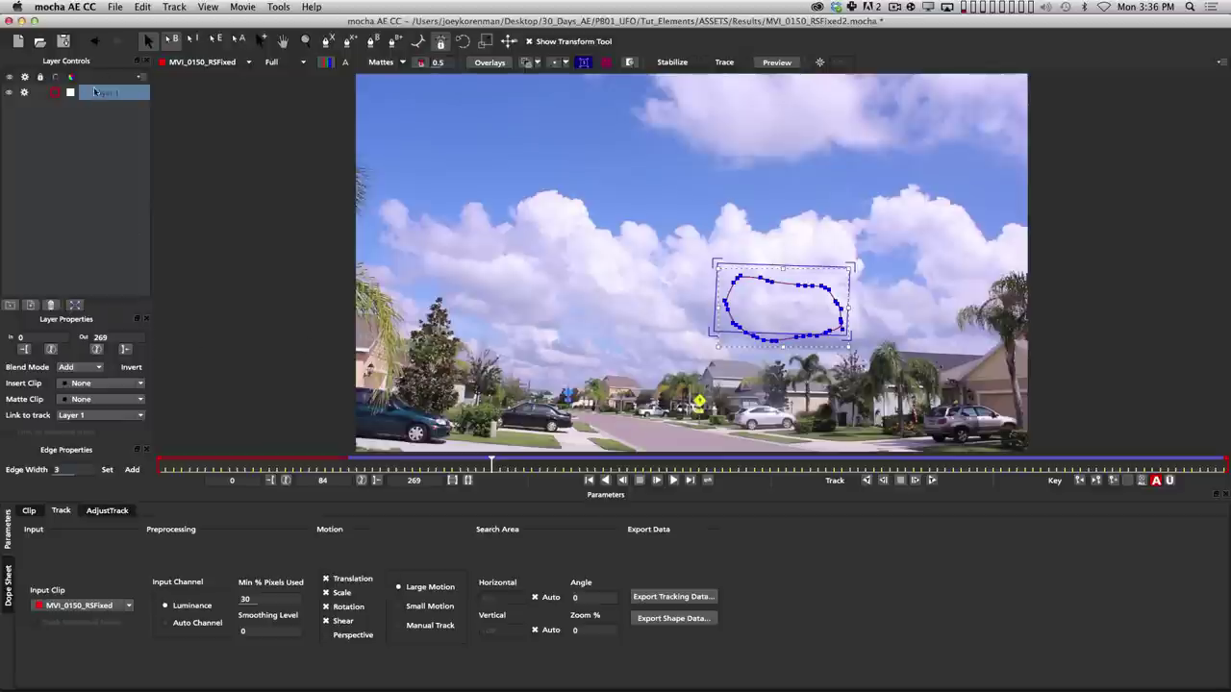
pyautogui.click(104, 384)
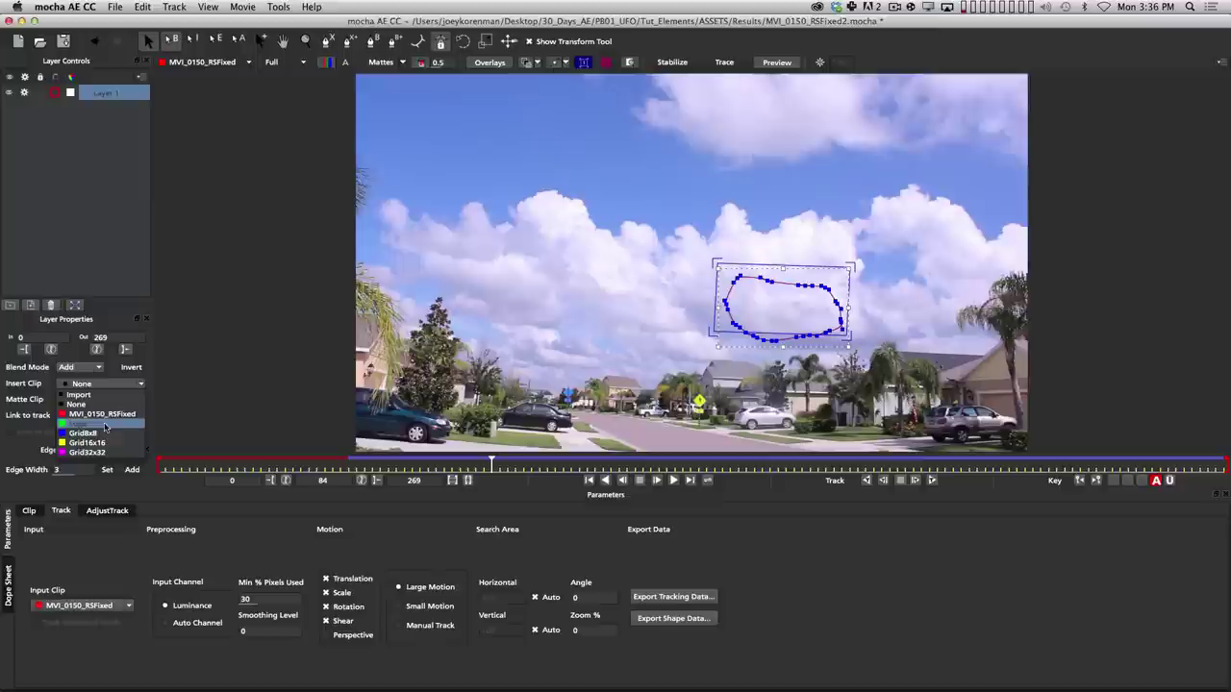
pyautogui.click(84, 424)
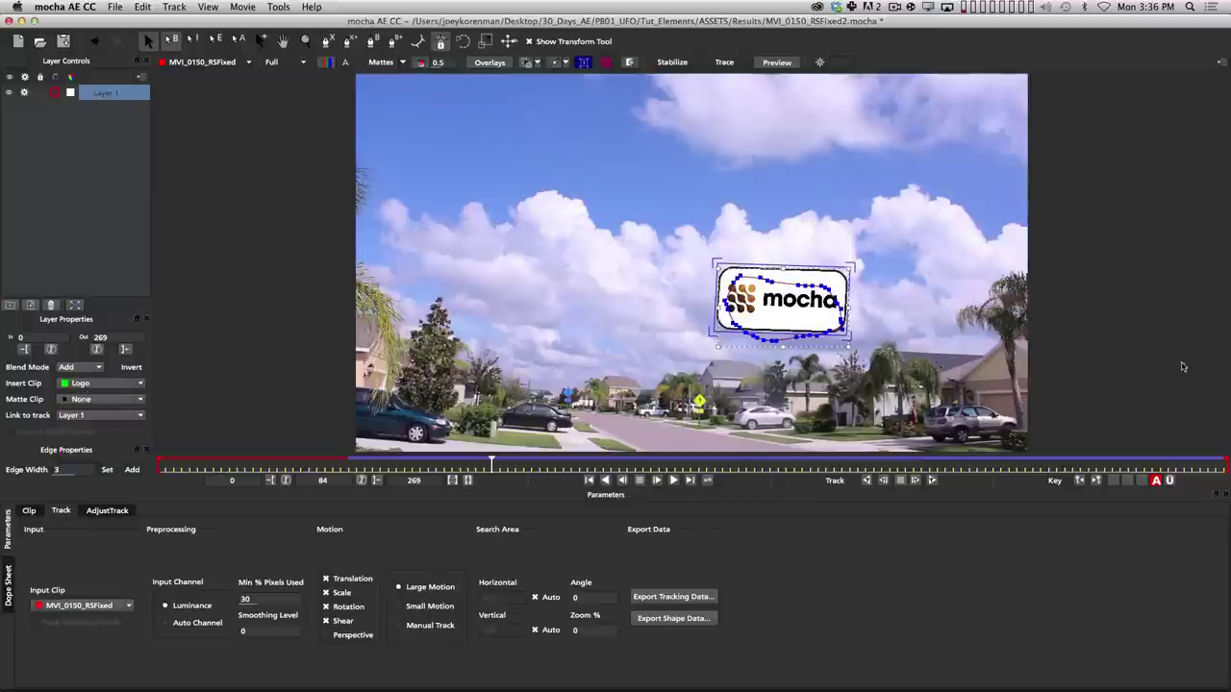
pyautogui.press('space')
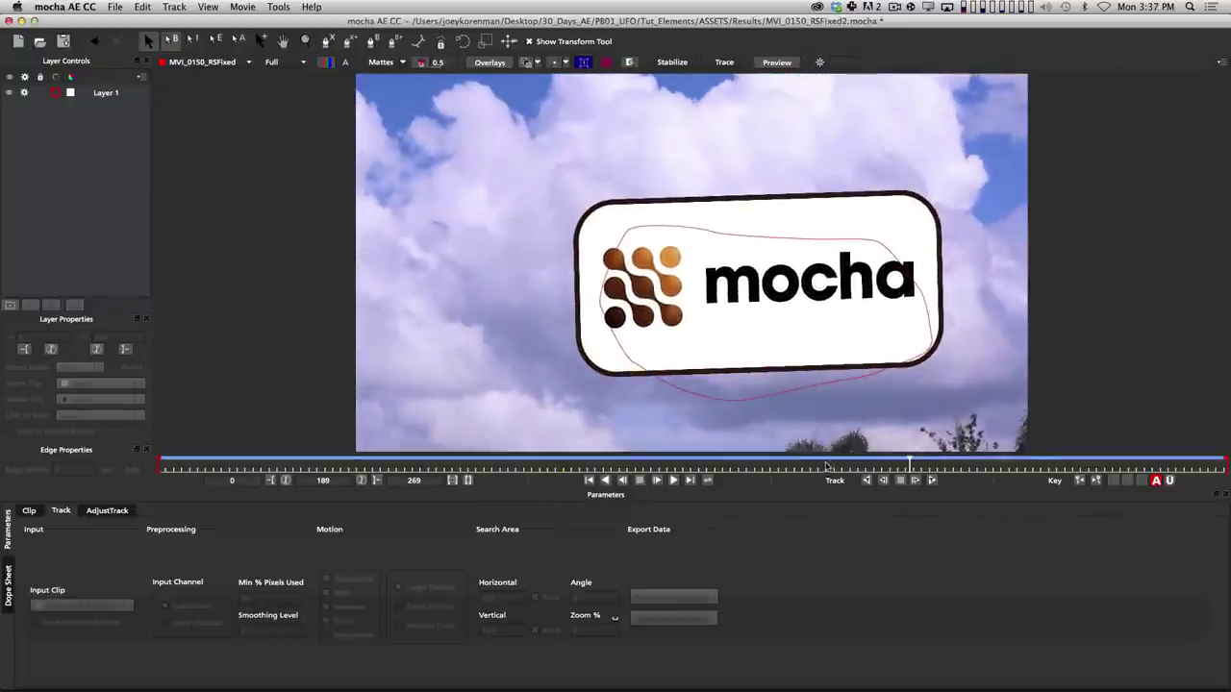
pyautogui.moveTo(825, 466); pyautogui.dragTo(416, 456)
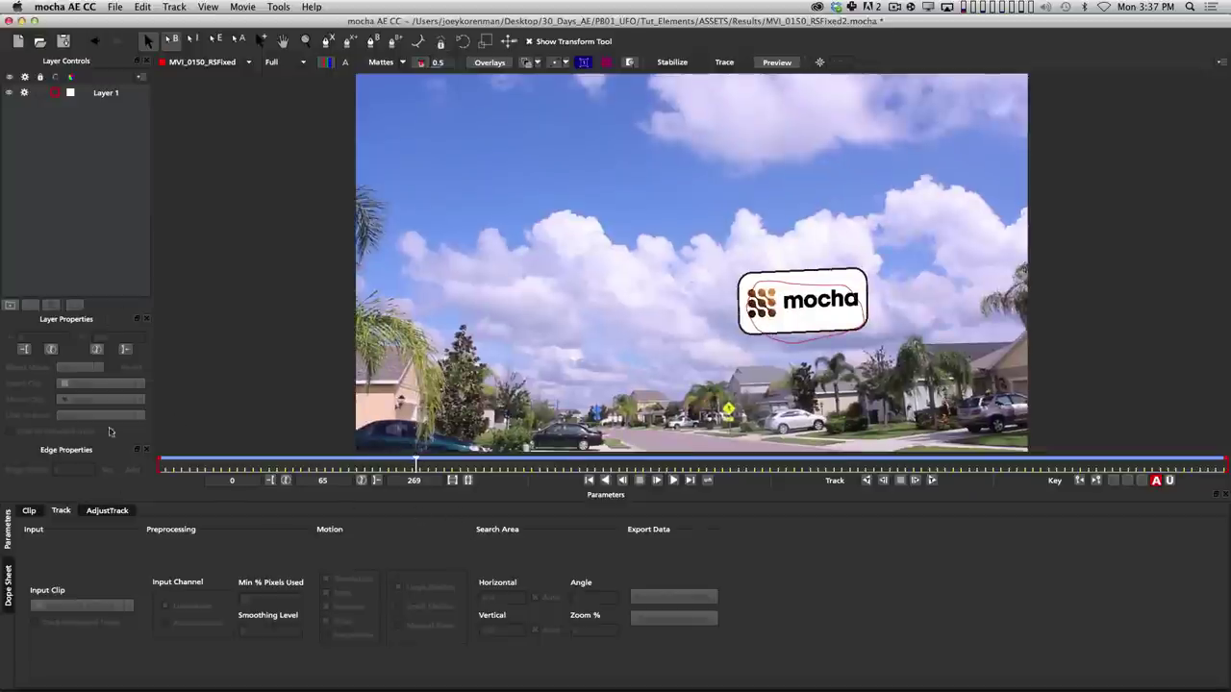
# Copy Layer 1's tracking data to the clipboard as After Effects Corner Pin (corner pin only, supports RG Warp and mochaImport) and switch to After Effects.
pyautogui.click(104, 94)
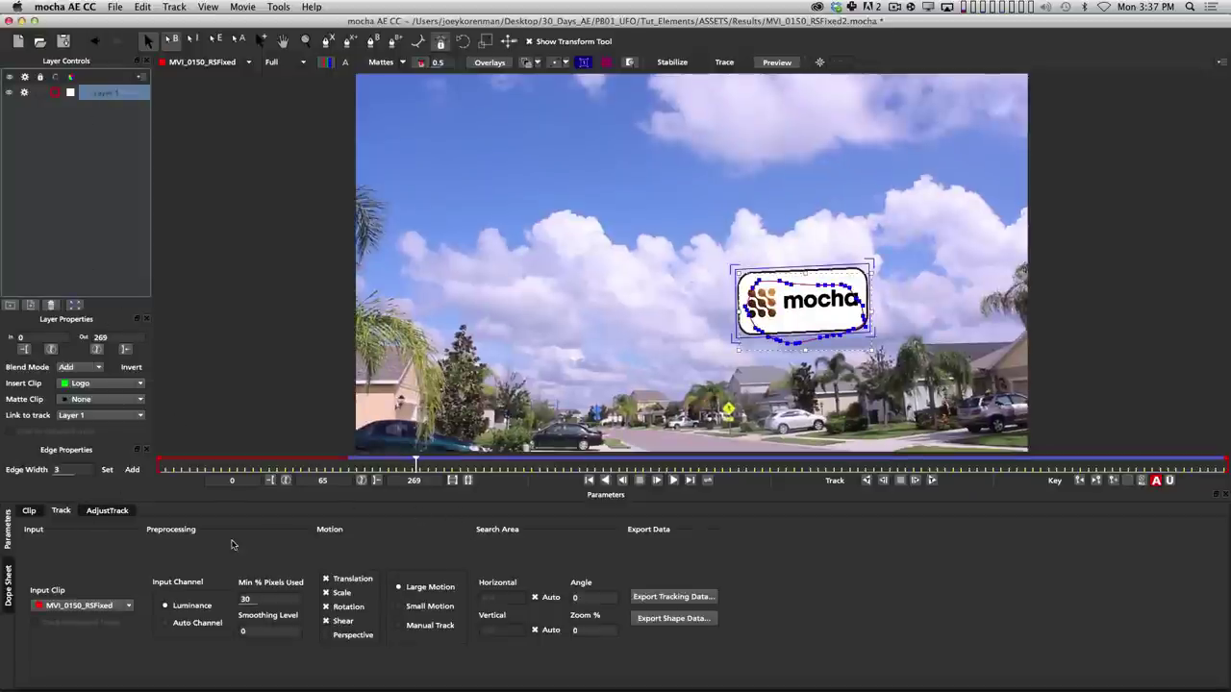
pyautogui.click(651, 597)
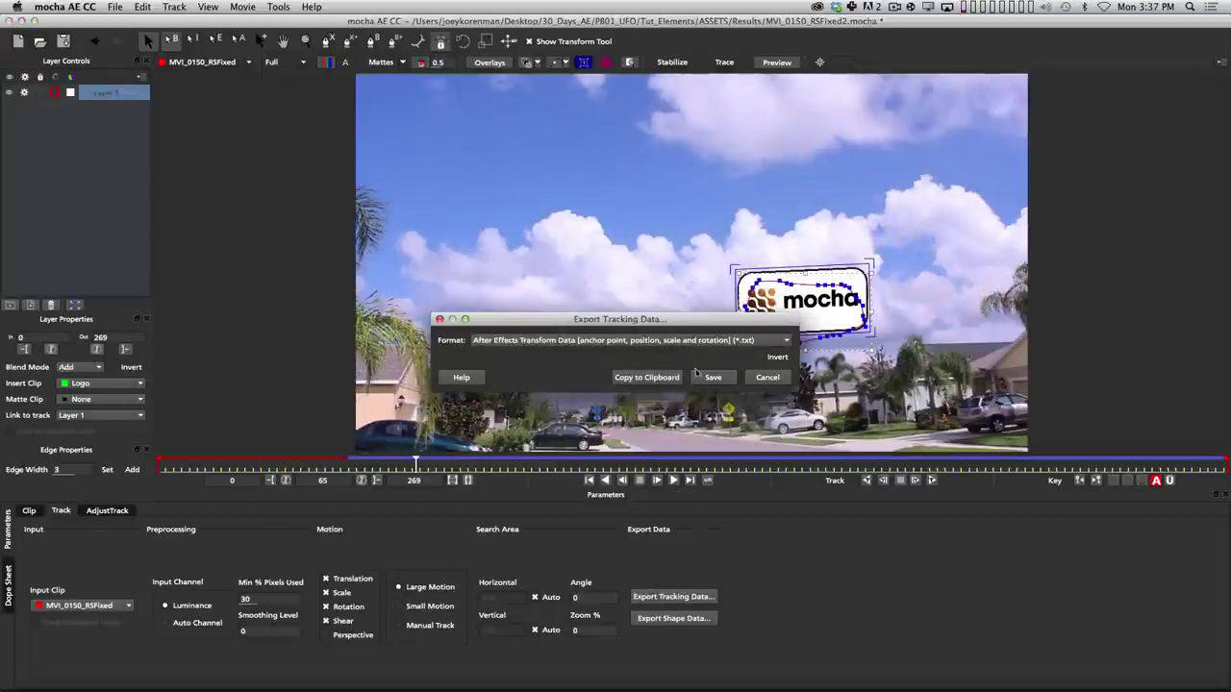
pyautogui.click(525, 341)
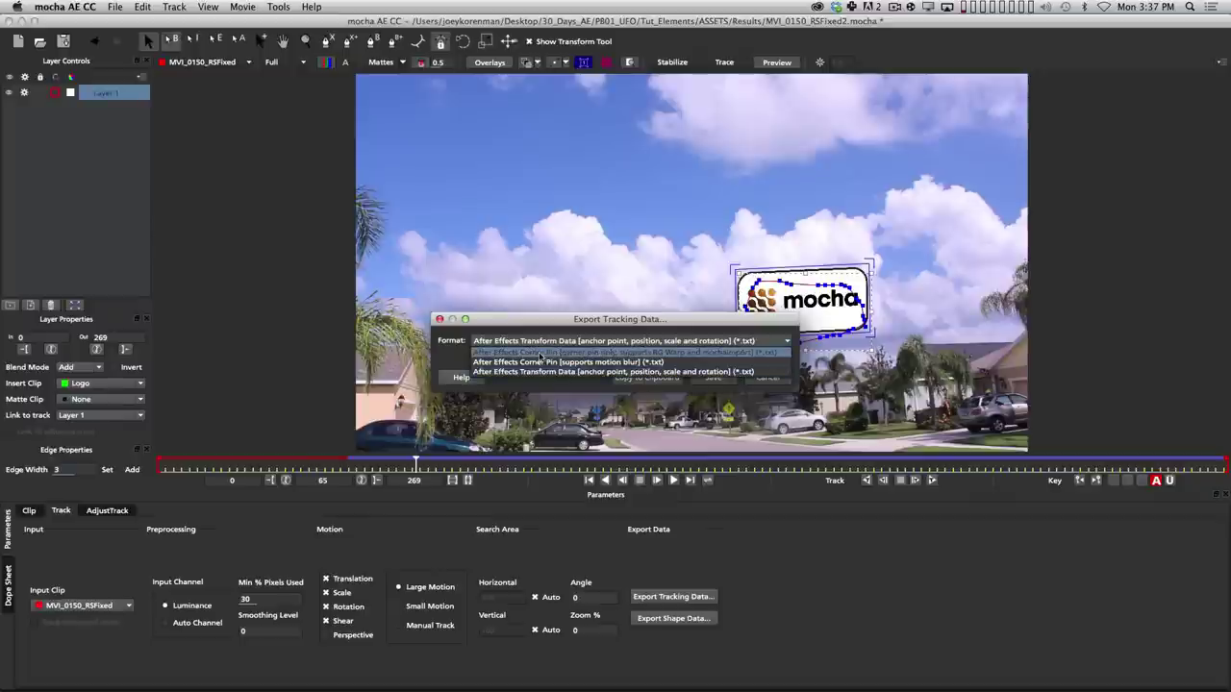
pyautogui.click(594, 353)
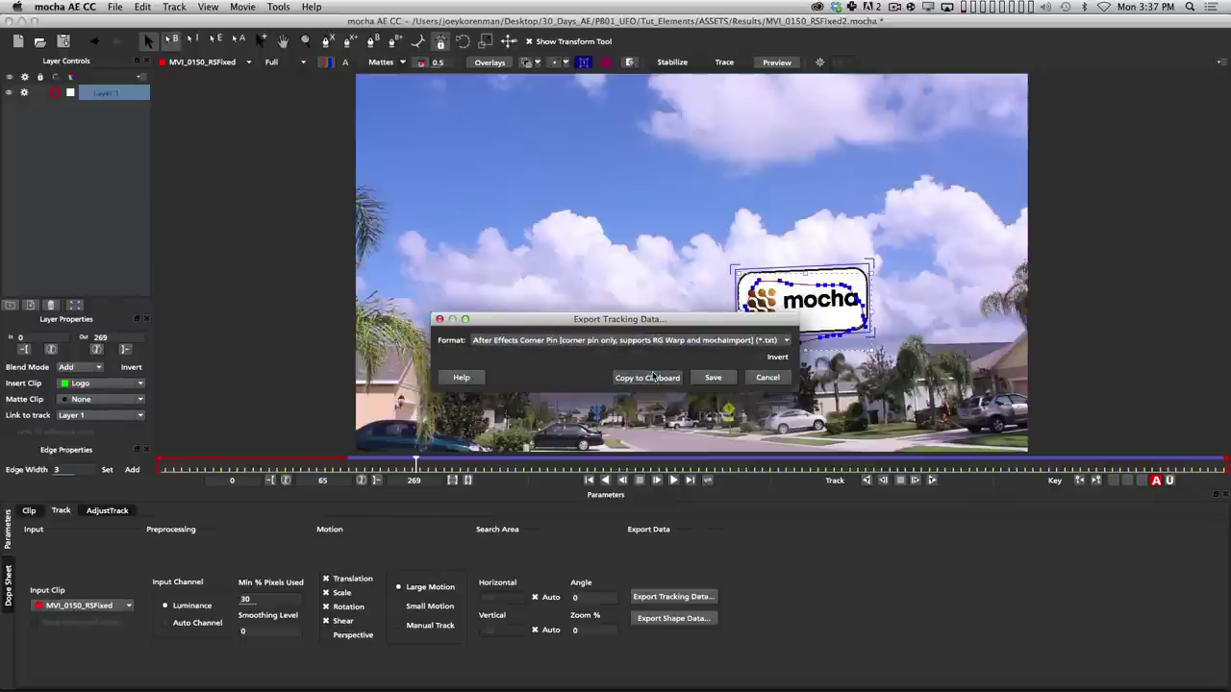
pyautogui.click(654, 378)
pyautogui.press('super+Tab')
pyautogui.press('super+shift+Tab')
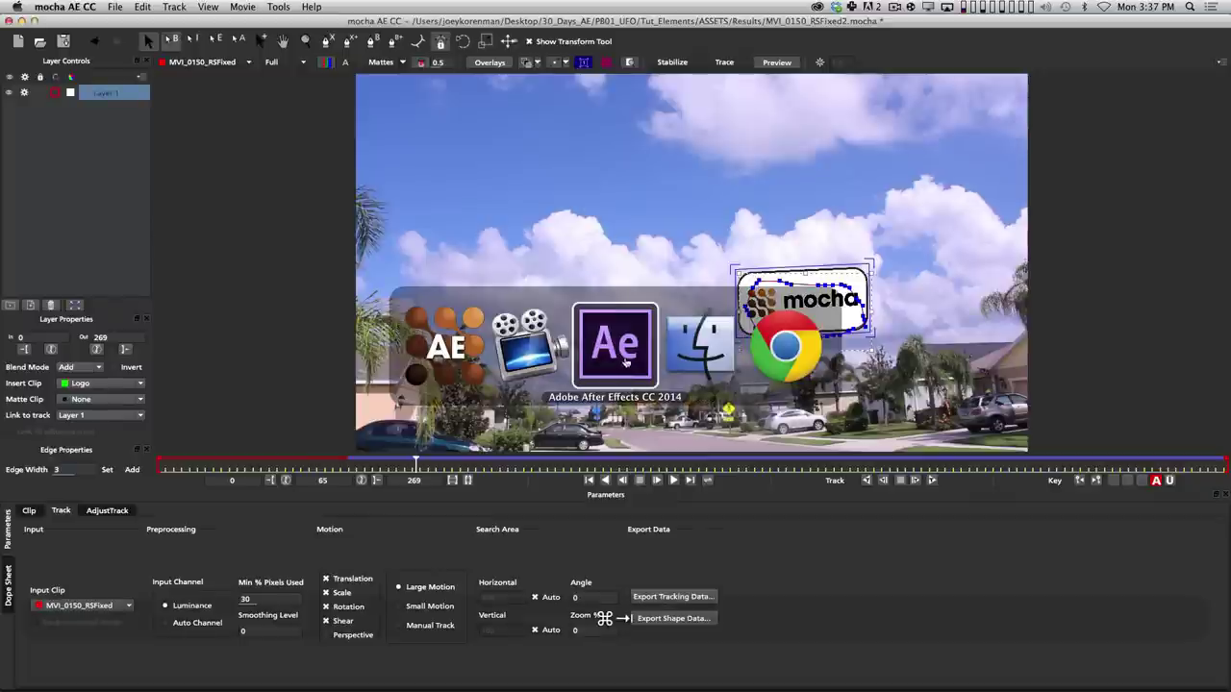
# At the start of the MVI_0150_RSFixed composition, create a white solid and rename its layer UFO.
pyautogui.press('Home')
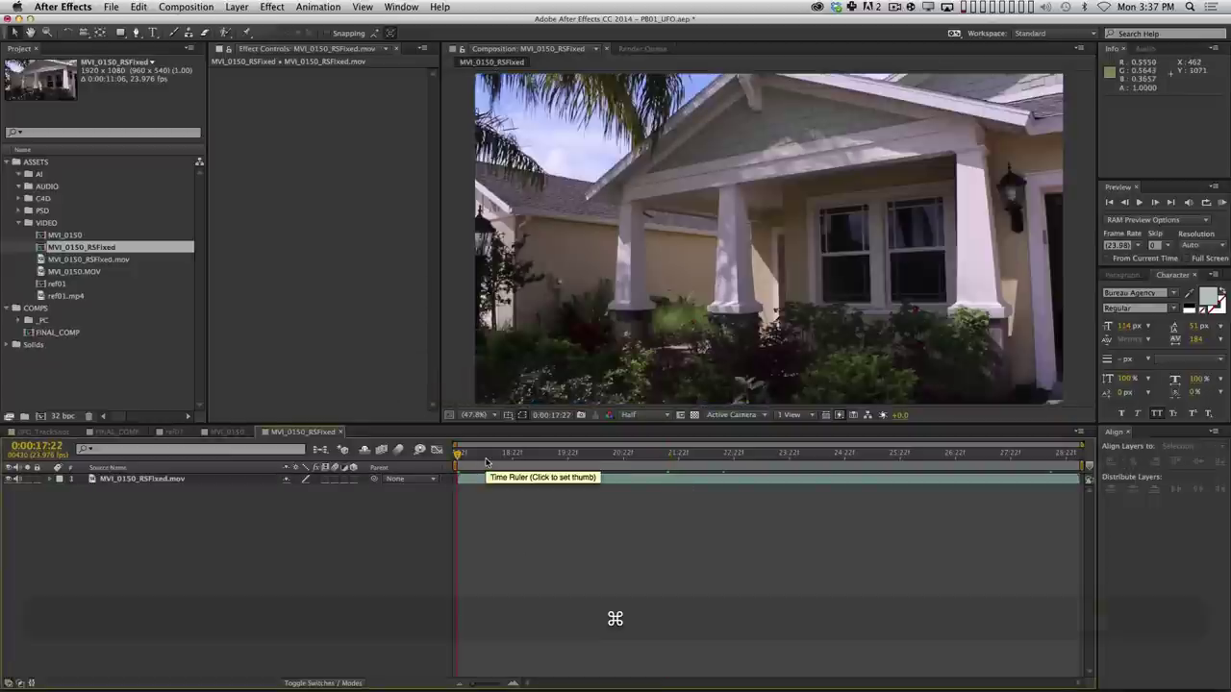
pyautogui.press('super+y')
pyautogui.press('Return')
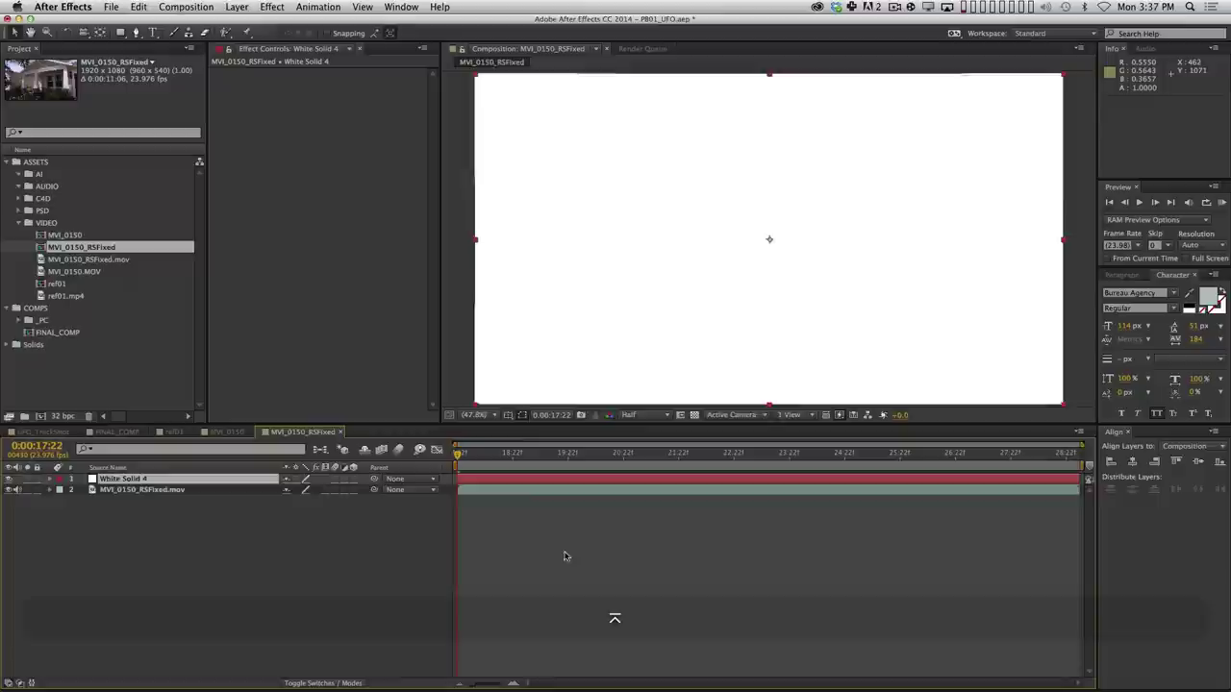
pyautogui.press('Return')
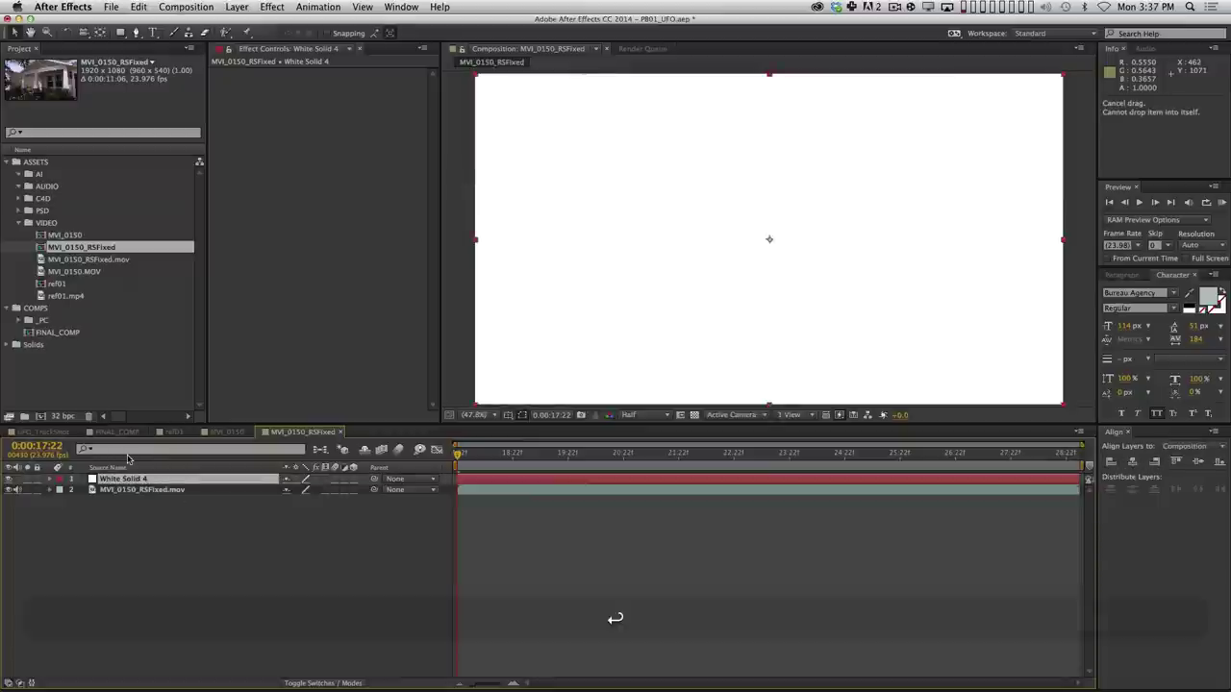
pyautogui.write('UFO')
pyautogui.press('Return')
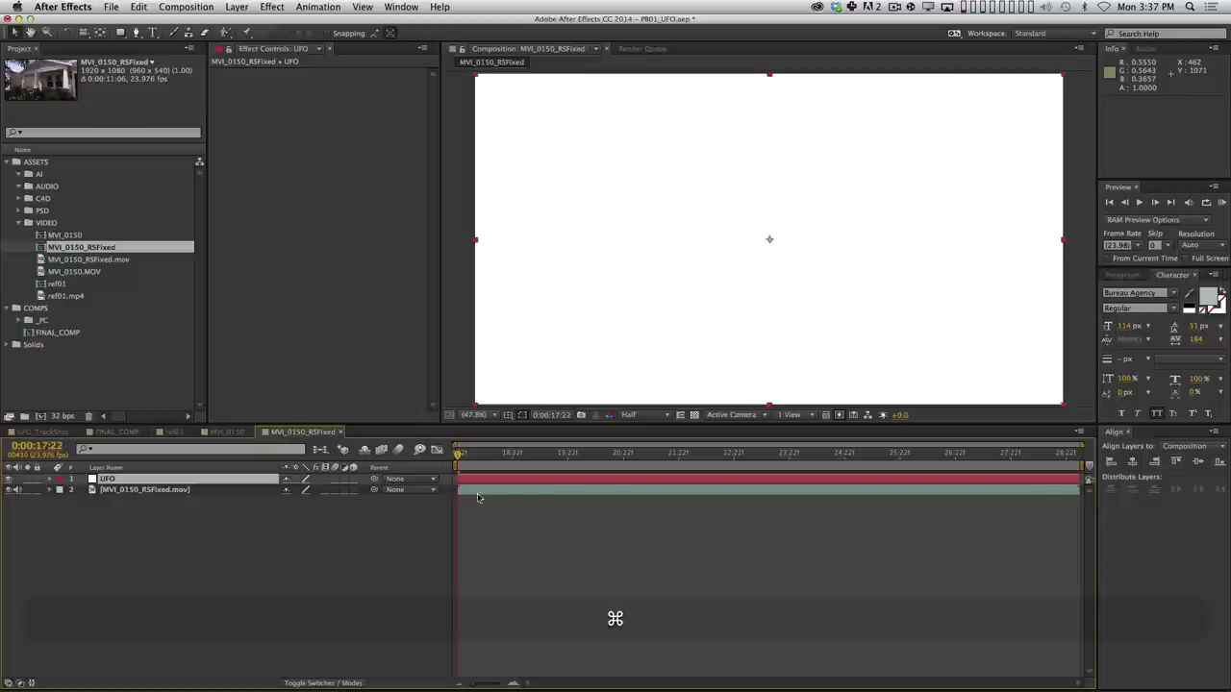
# Paste the corner pin tracking keyframes onto the UFO layer and preview how the solid follows the clouds.
pyautogui.press('cmd+v')
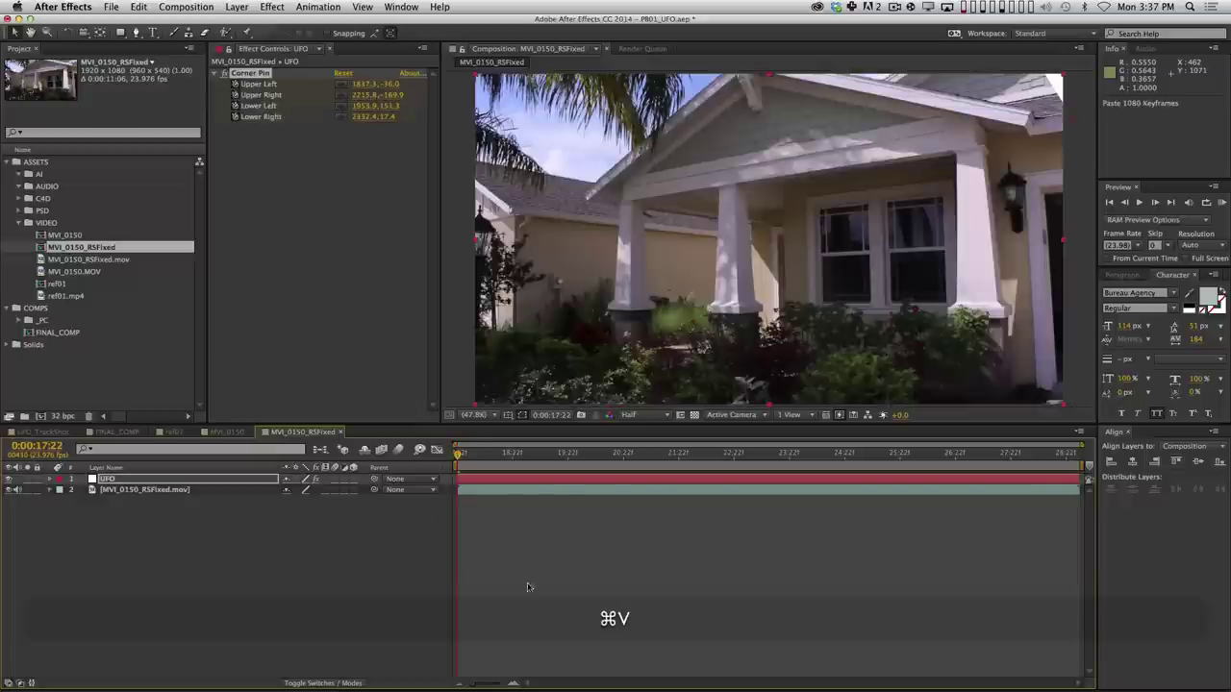
pyautogui.press('space')
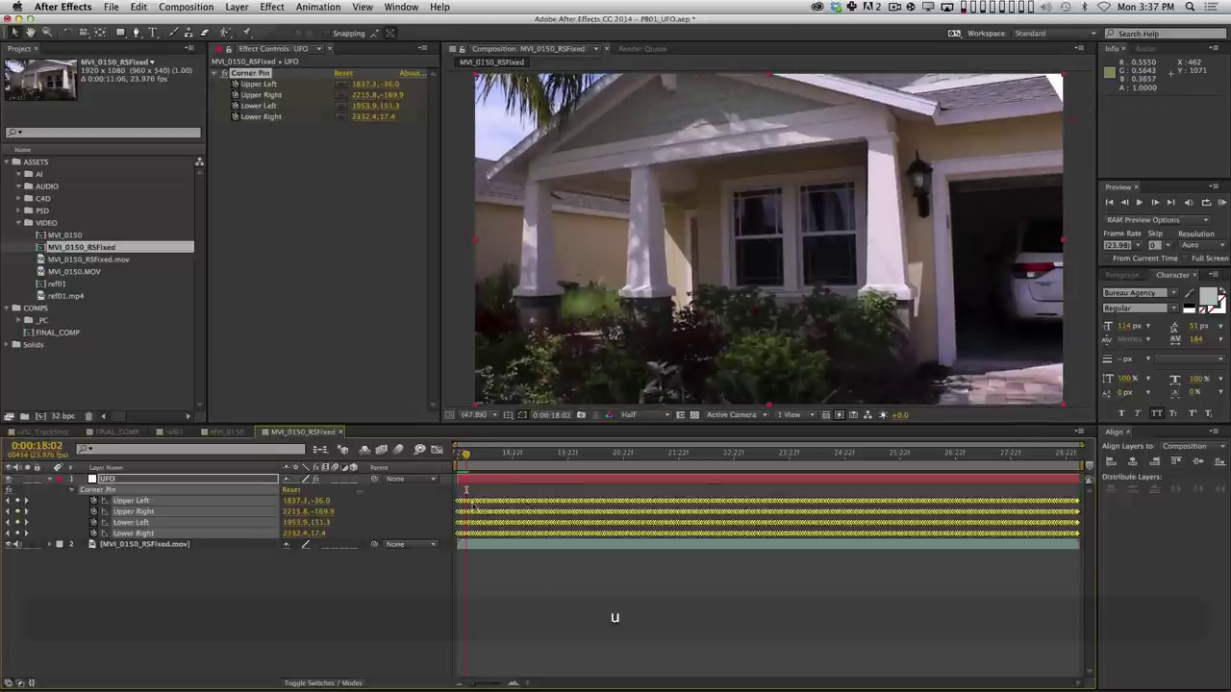
pyautogui.press('u')
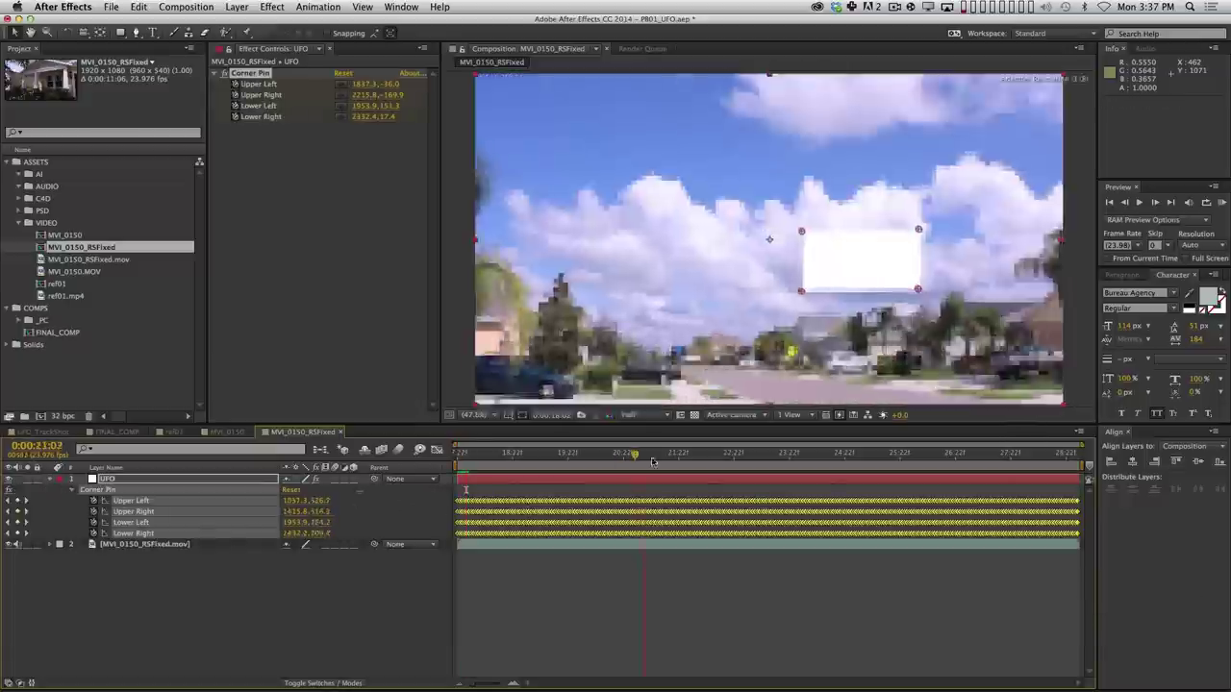
pyautogui.click(267, 515)
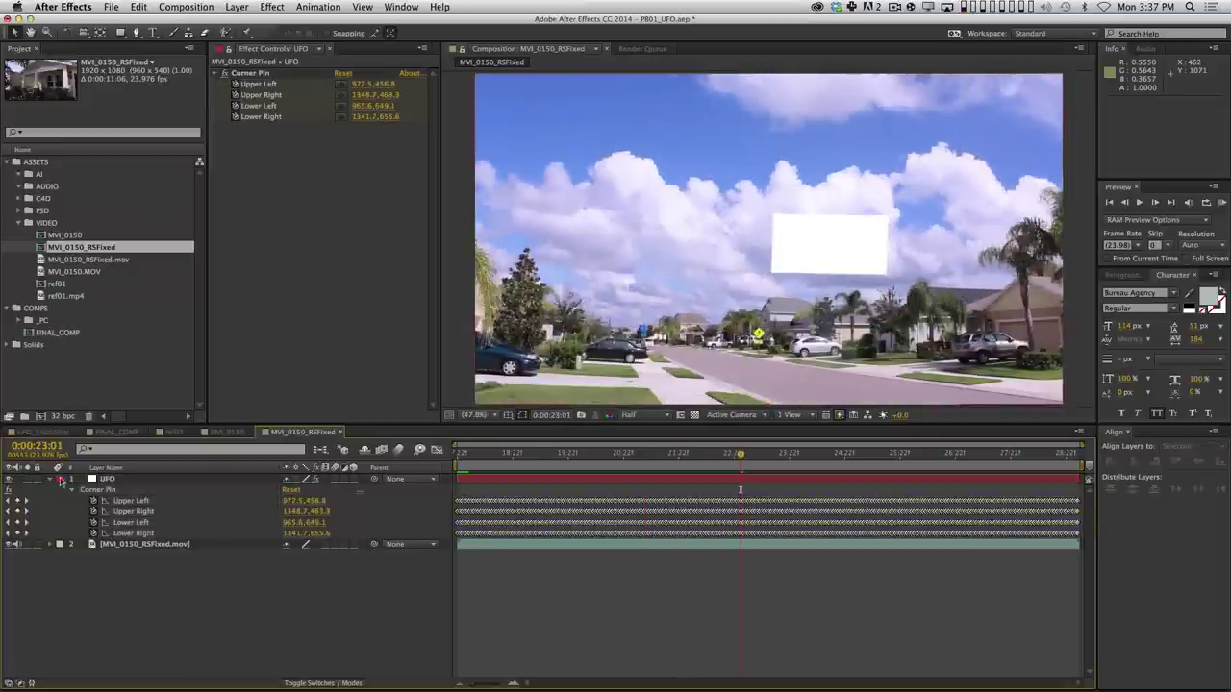
pyautogui.click(59, 479)
pyautogui.press('space')
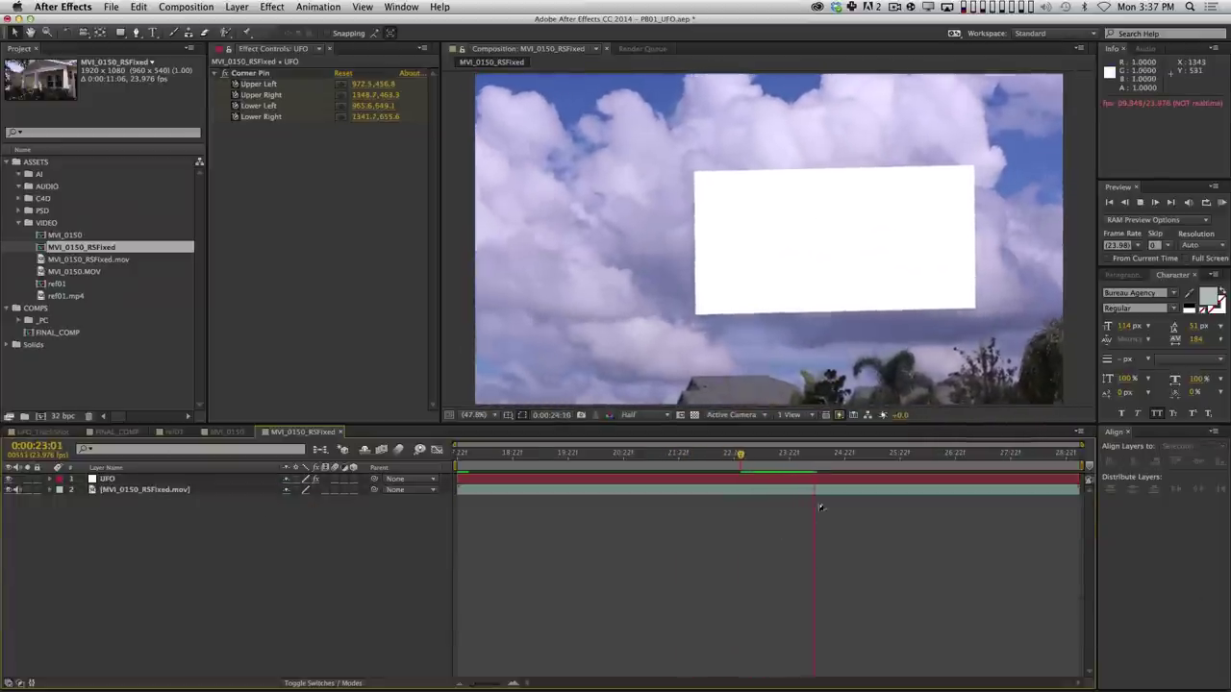
pyautogui.press('space')
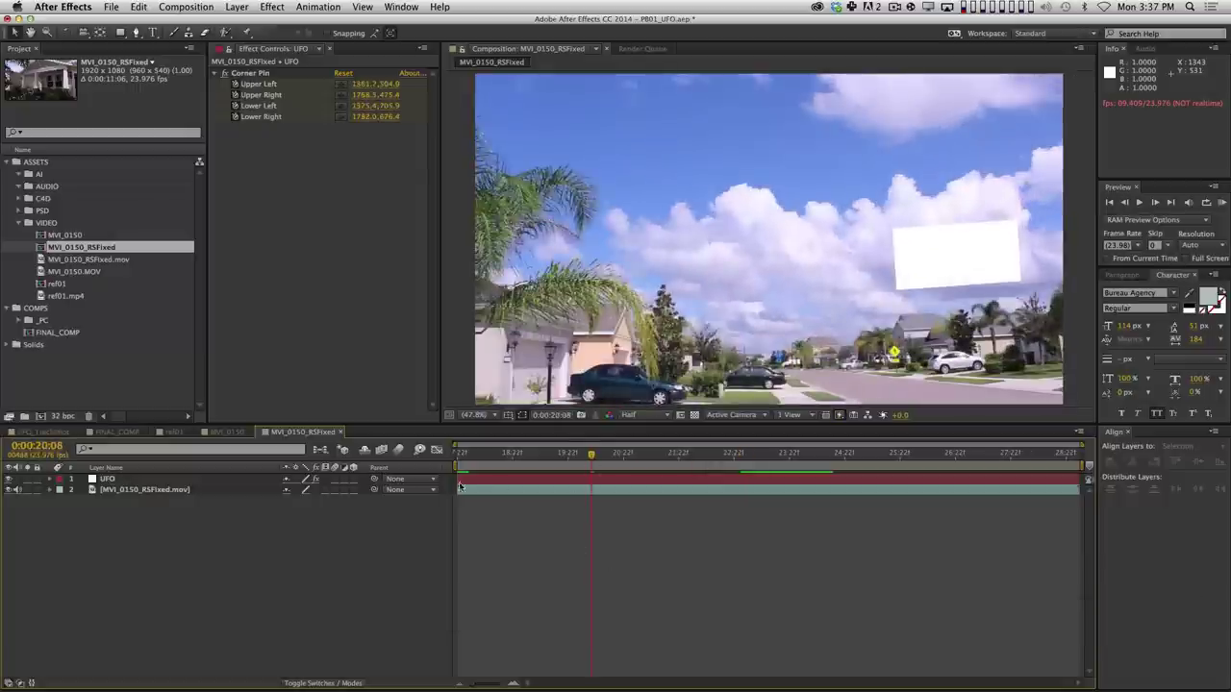
# Pre-compose the UFO layer as UFO_PC, leaving all attributes in MVI_0150_RSFixed.
pyautogui.click(204, 479)
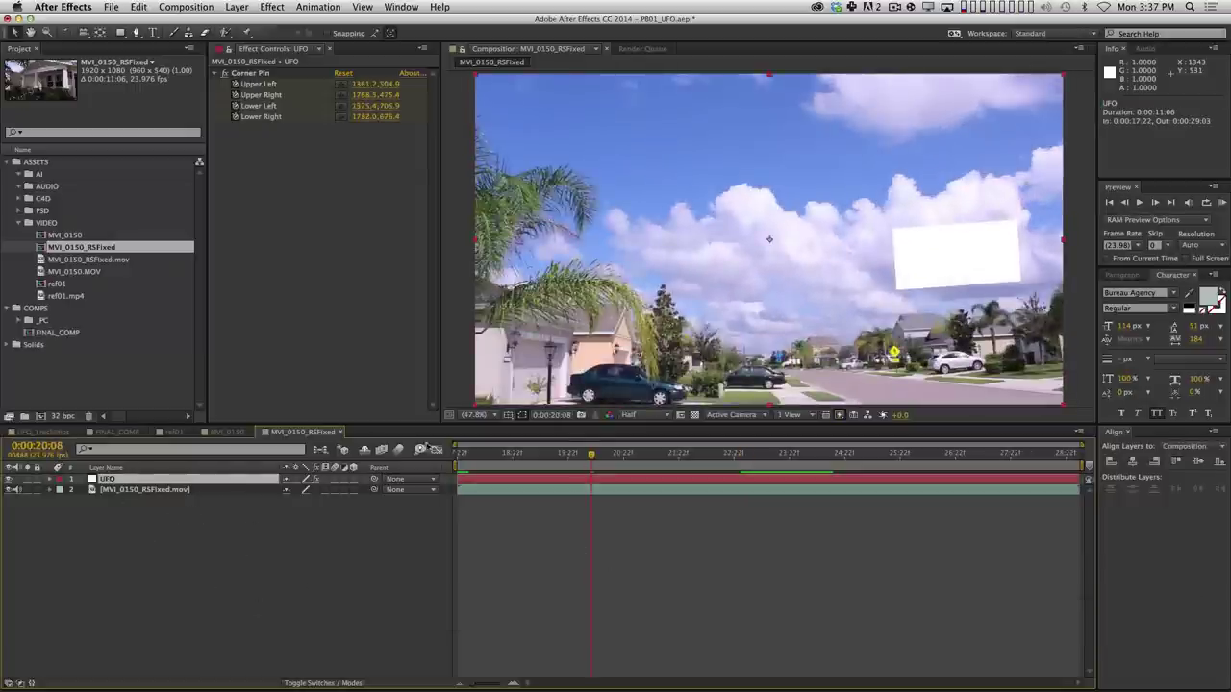
pyautogui.press('shift+super+c')
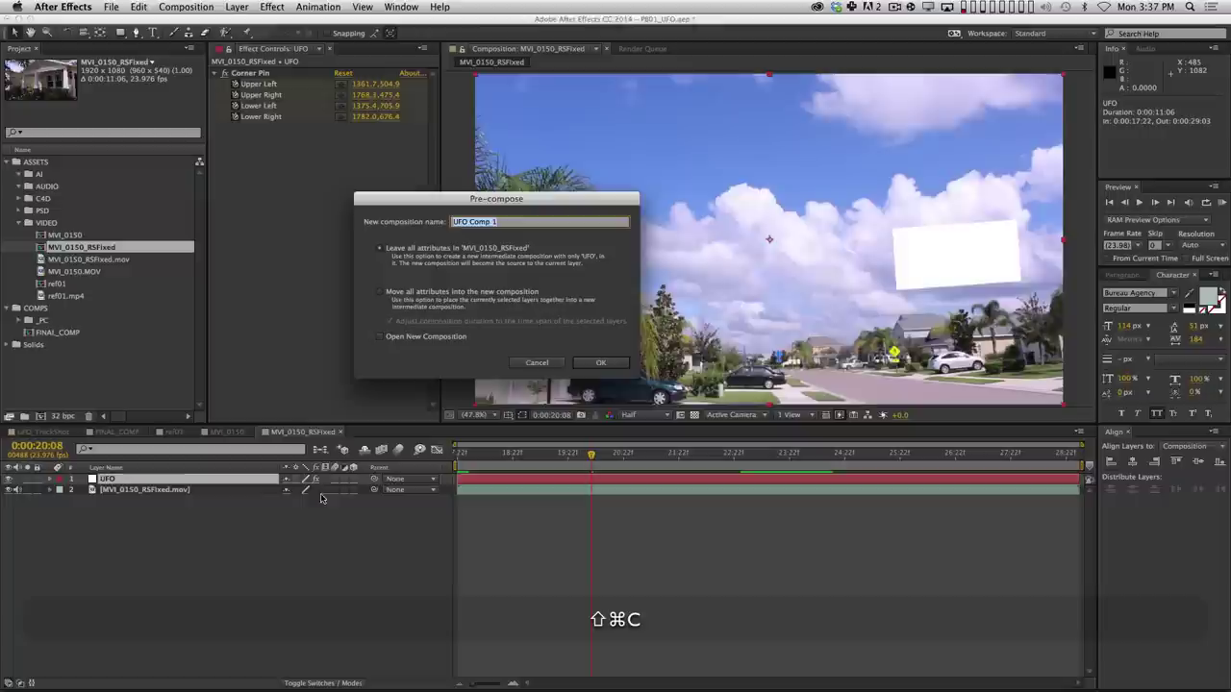
pyautogui.click(472, 222)
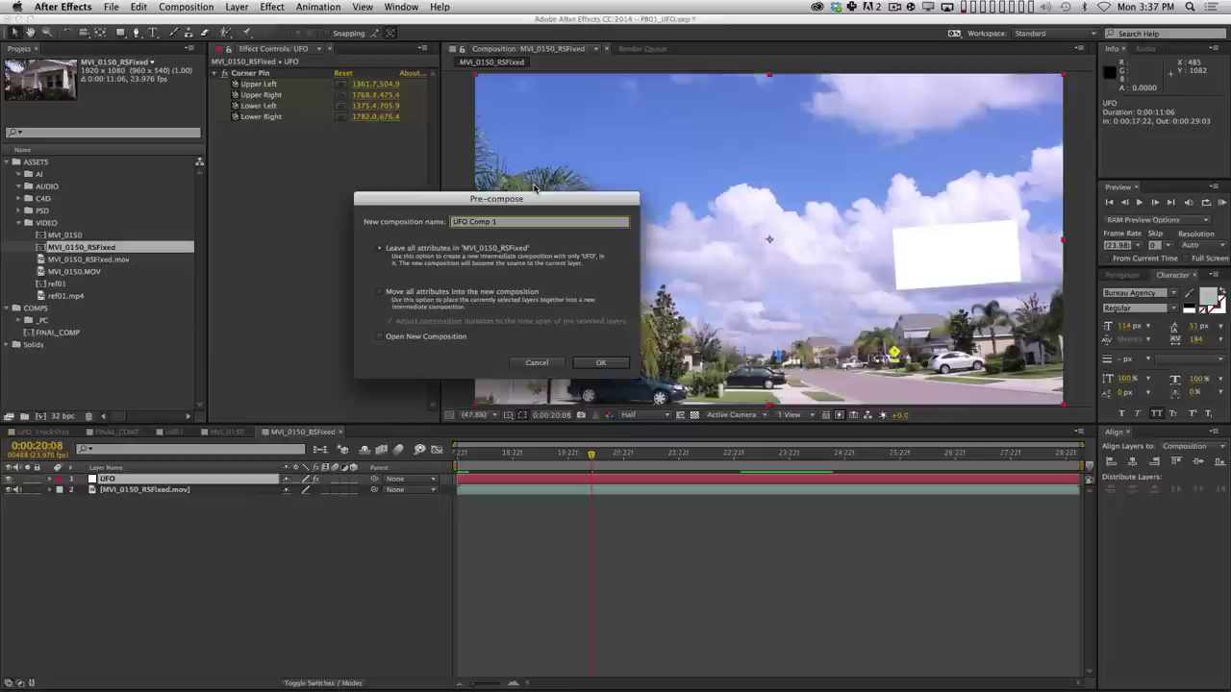
pyautogui.hotkey('shift', 'Down')
pyautogui.press('BackSpace')
pyautogui.write('_PC')
pyautogui.press('Return')
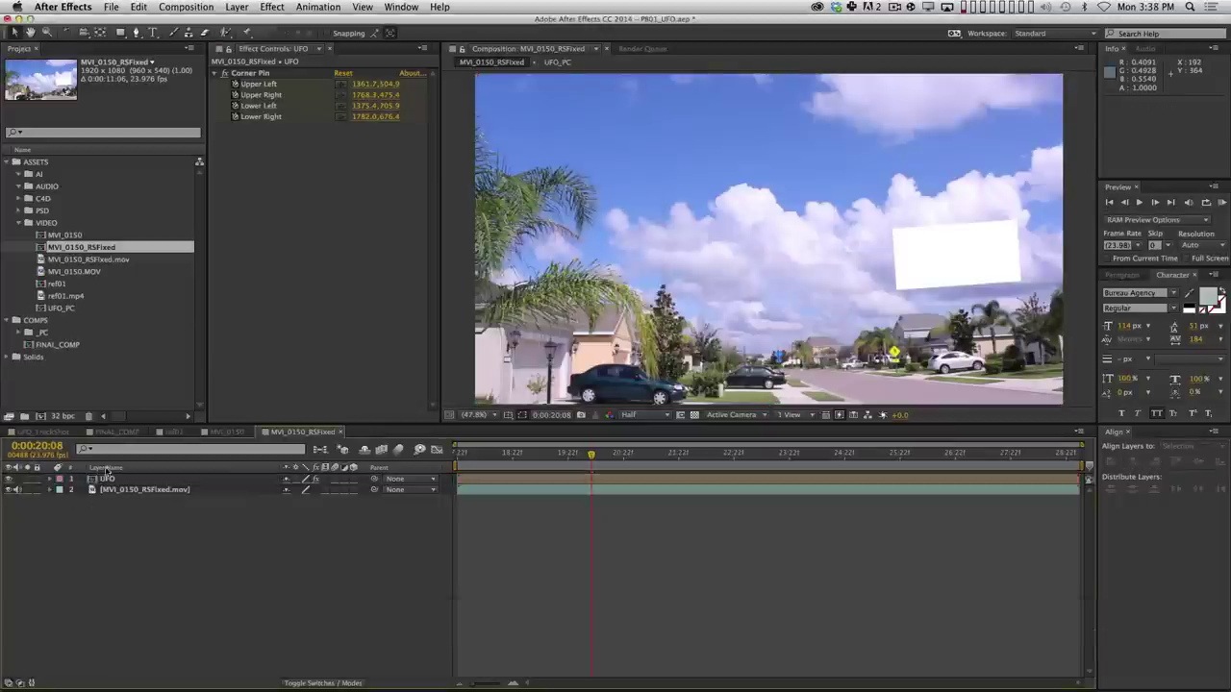
# Delete the white solid inside the UFO_PC composition and select the C4D assets folder in the project.
pyautogui.doubleClick(108, 478)
pyautogui.press('BackSpace')
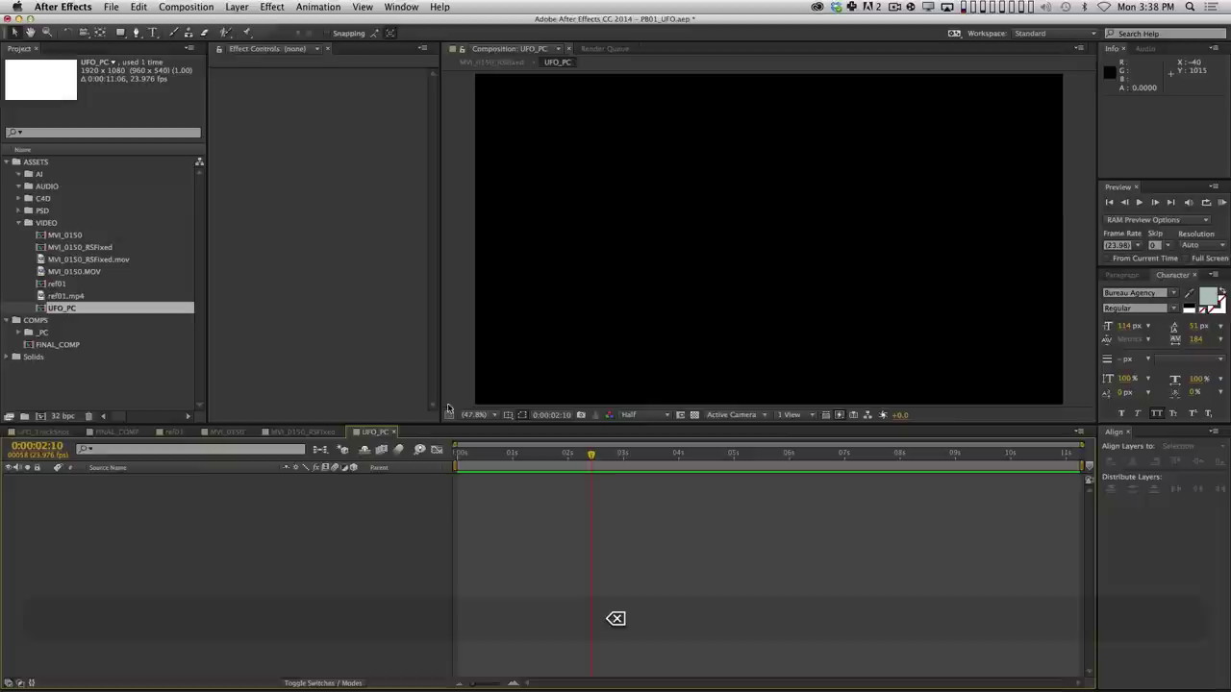
pyautogui.click(20, 223)
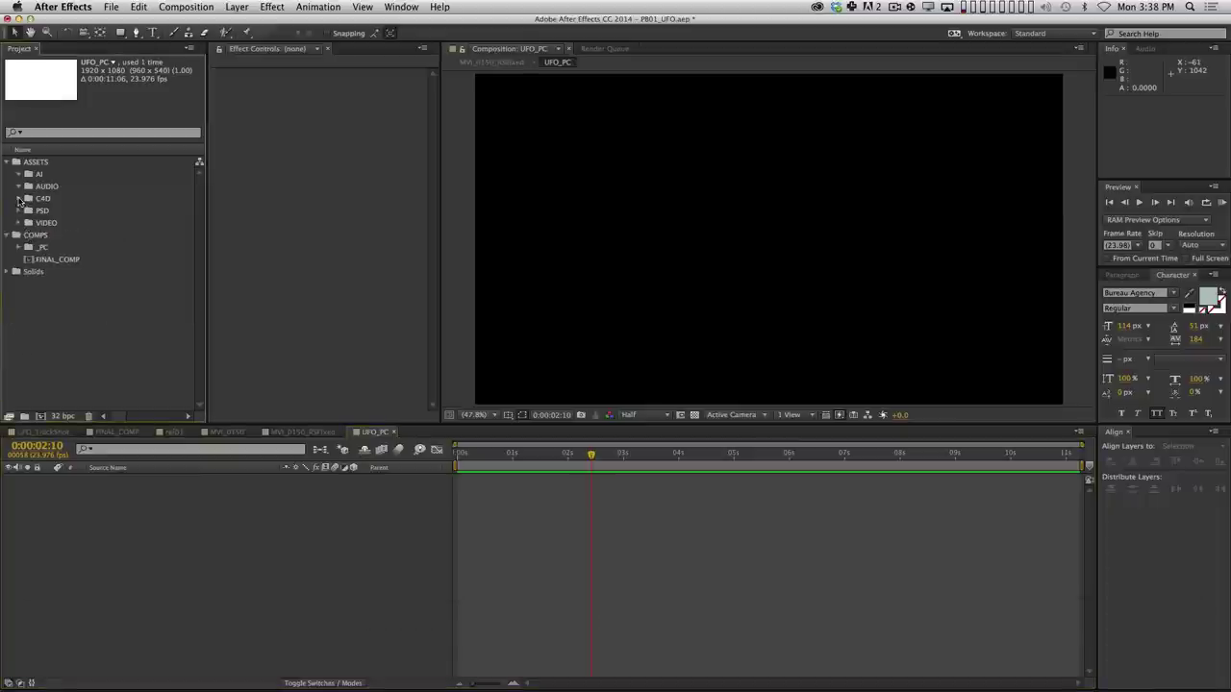
pyautogui.click(19, 199)
pyautogui.click(88, 211)
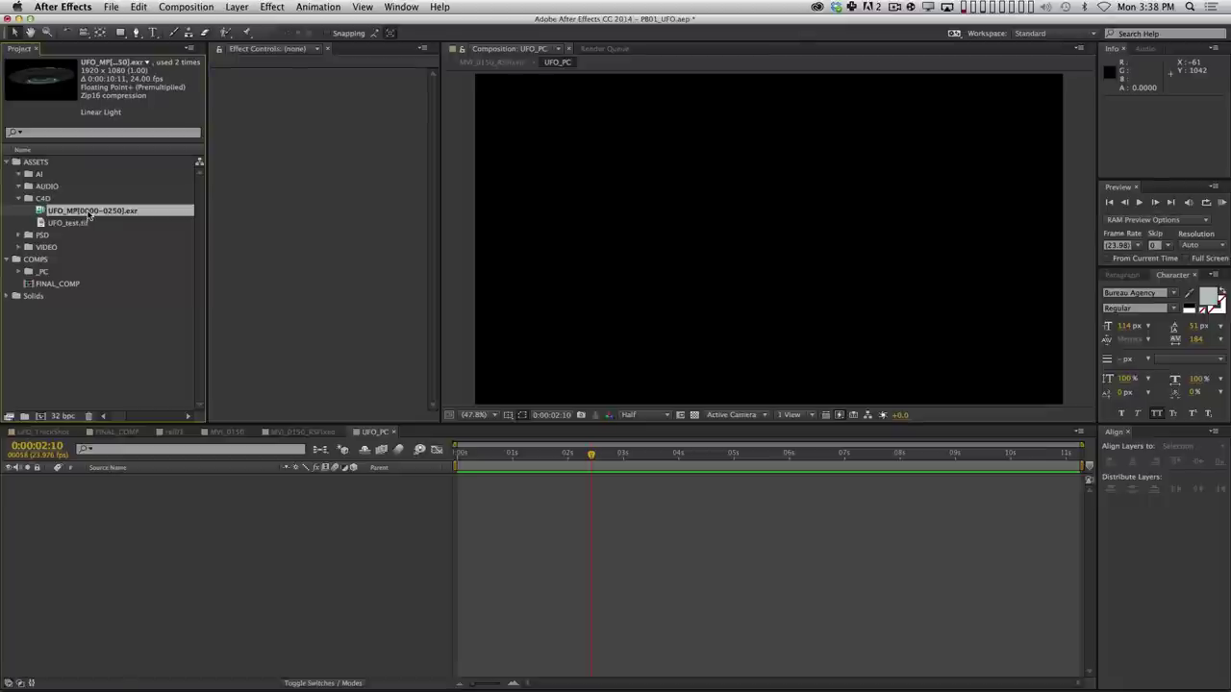
pyautogui.click(65, 199)
pyautogui.click(69, 211)
pyautogui.click(66, 199)
# Import the UFO_MP render frames from RENDERS/C4d/092514/UFO as an OpenEXR sequence.
pyautogui.press('super+i')
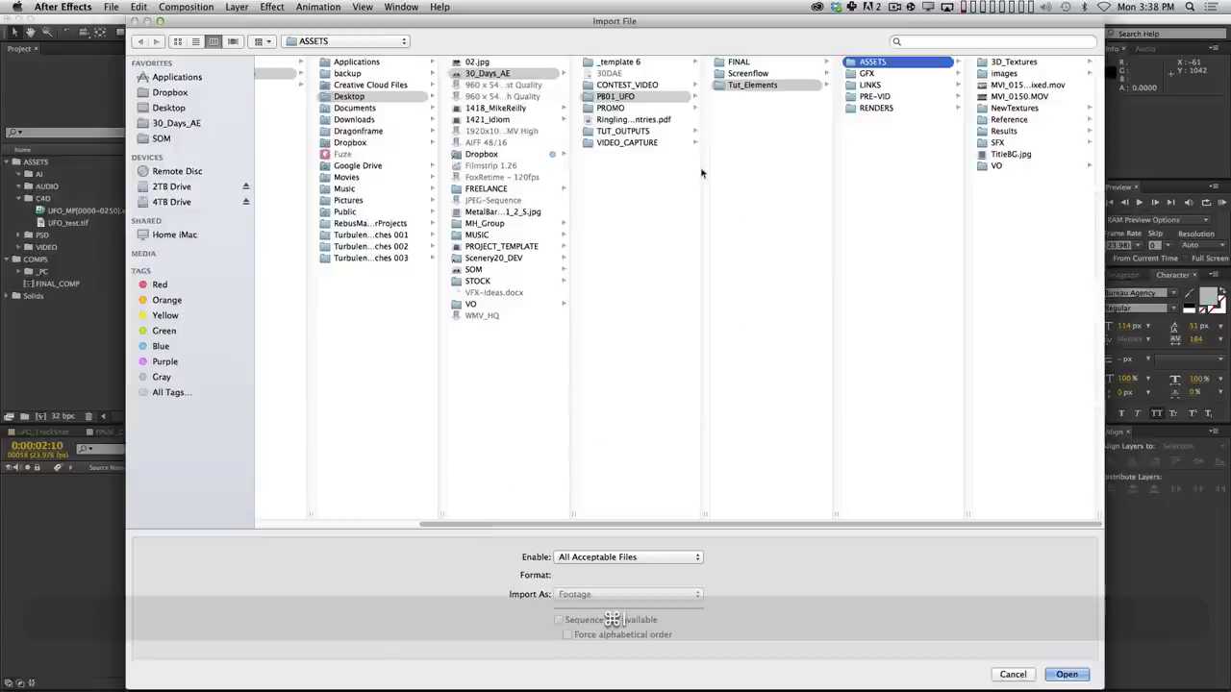
pyautogui.click(907, 108)
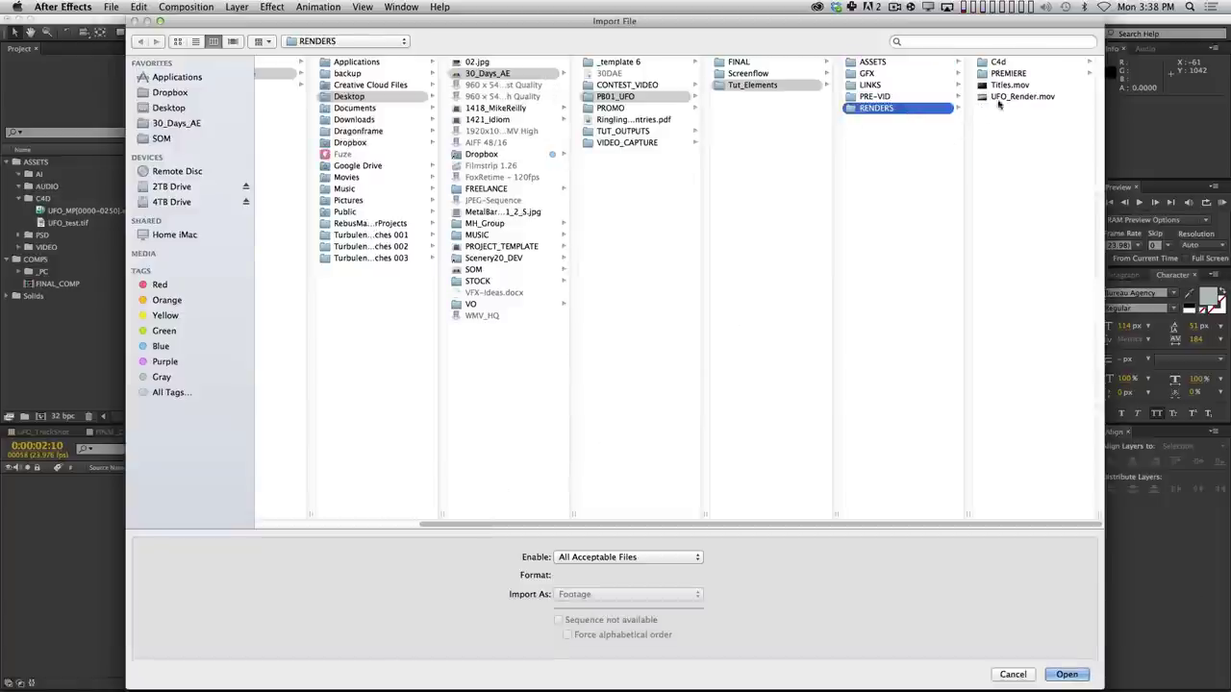
pyautogui.click(1000, 62)
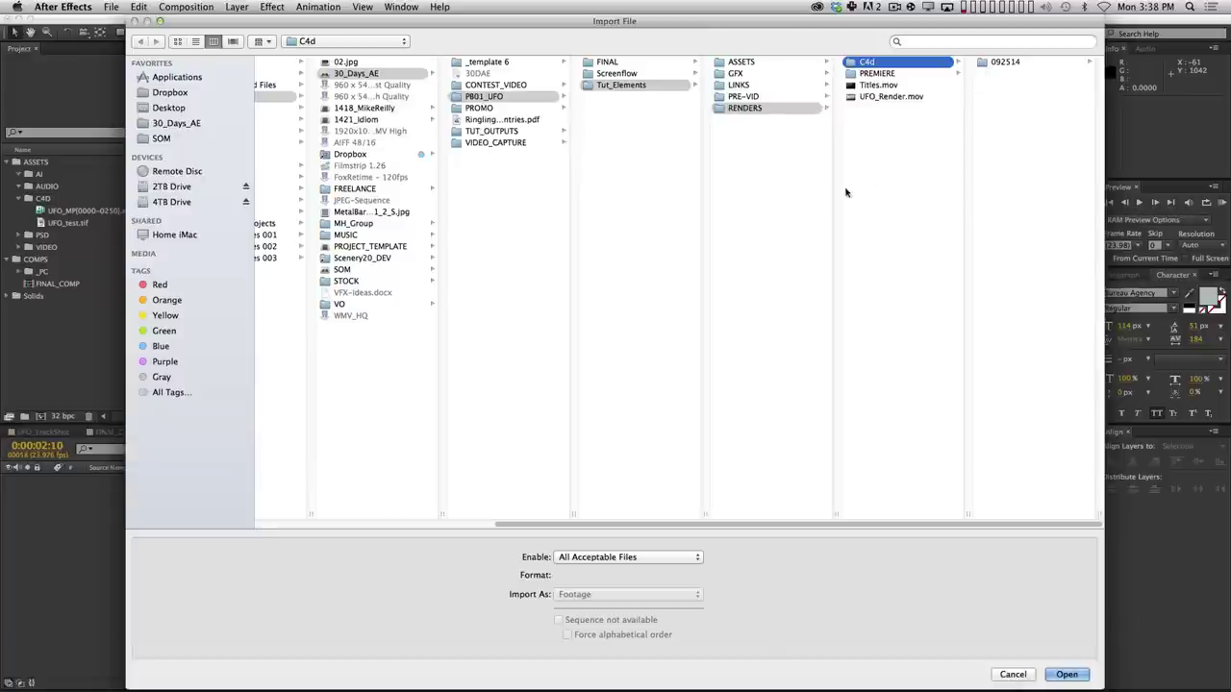
pyautogui.click(1007, 64)
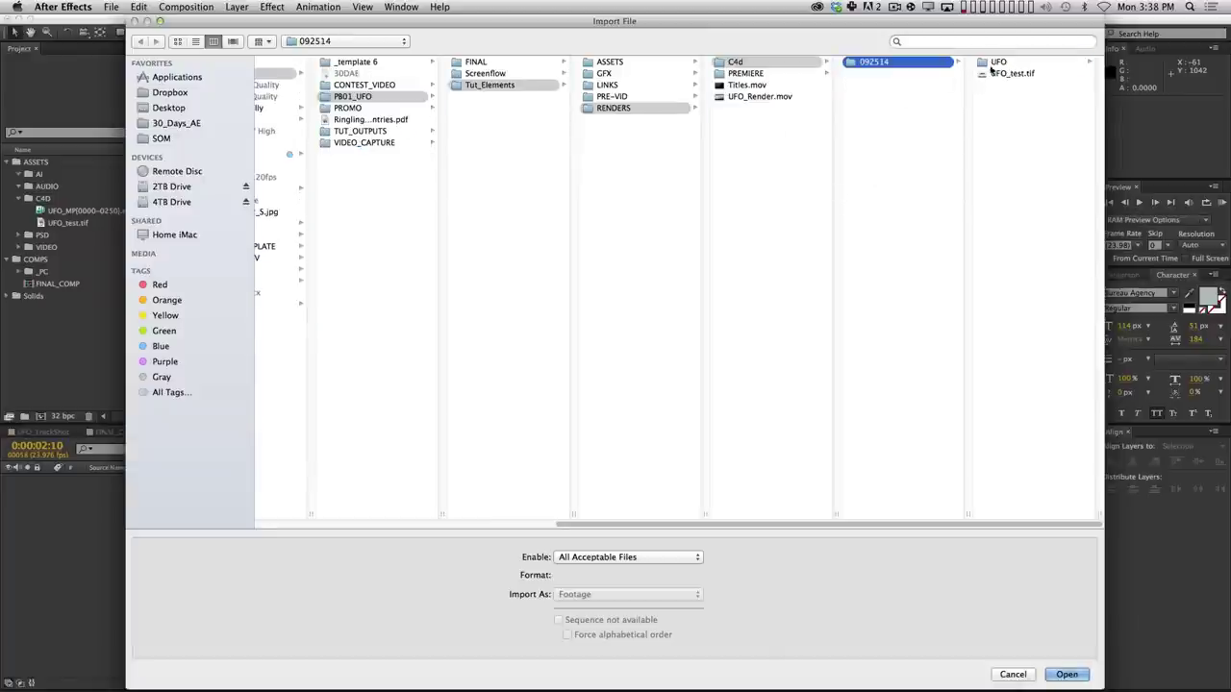
pyautogui.click(983, 64)
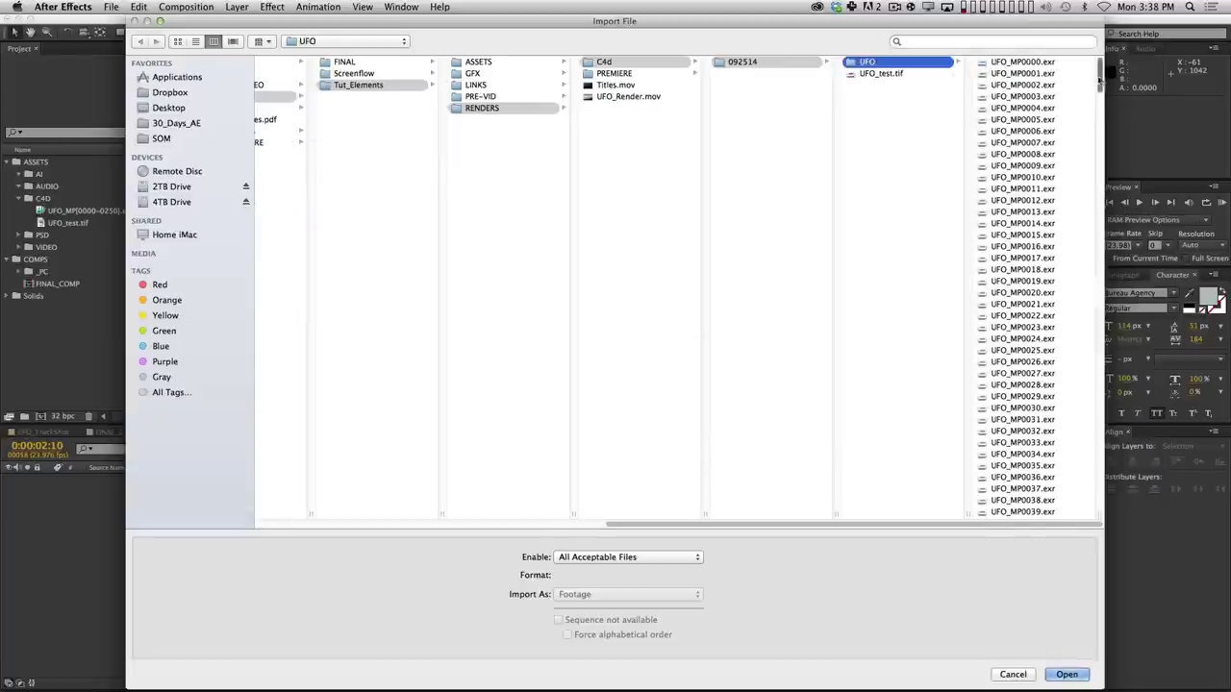
pyautogui.scroll(-15, 1083, 287)
pyautogui.scroll(-20, 1083, 287)
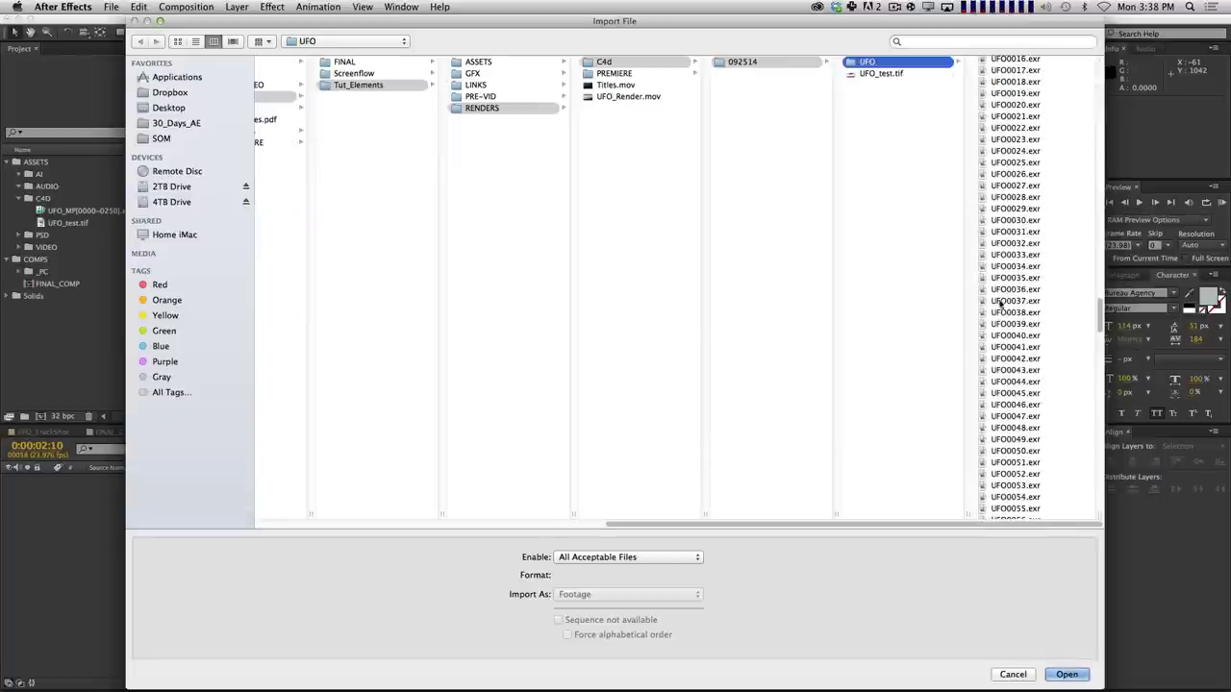
pyautogui.moveTo(1099, 320); pyautogui.dragTo(1101, 223)
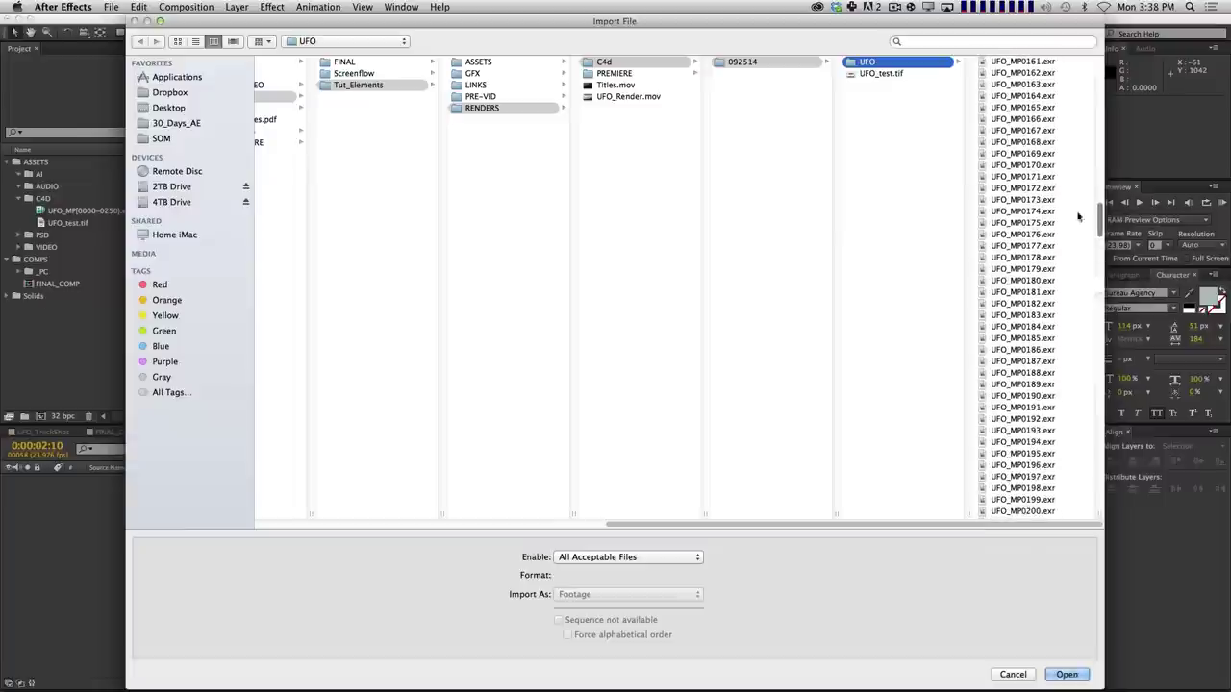
pyautogui.click(1034, 154)
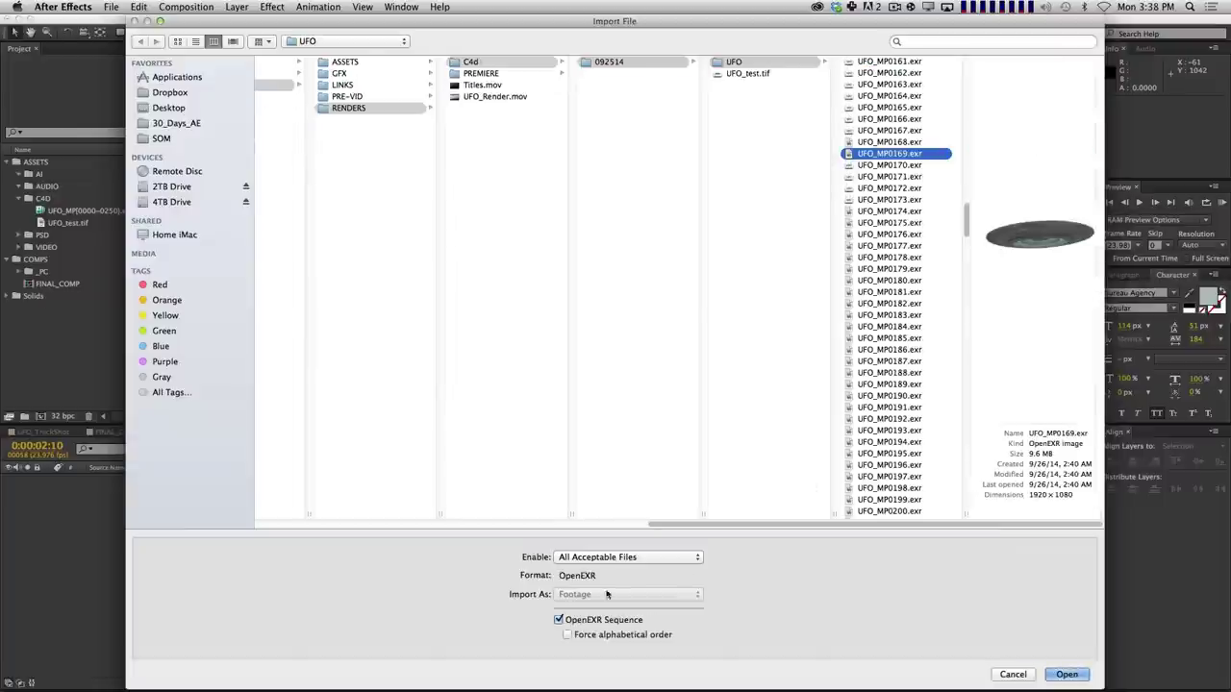
pyautogui.press('Return')
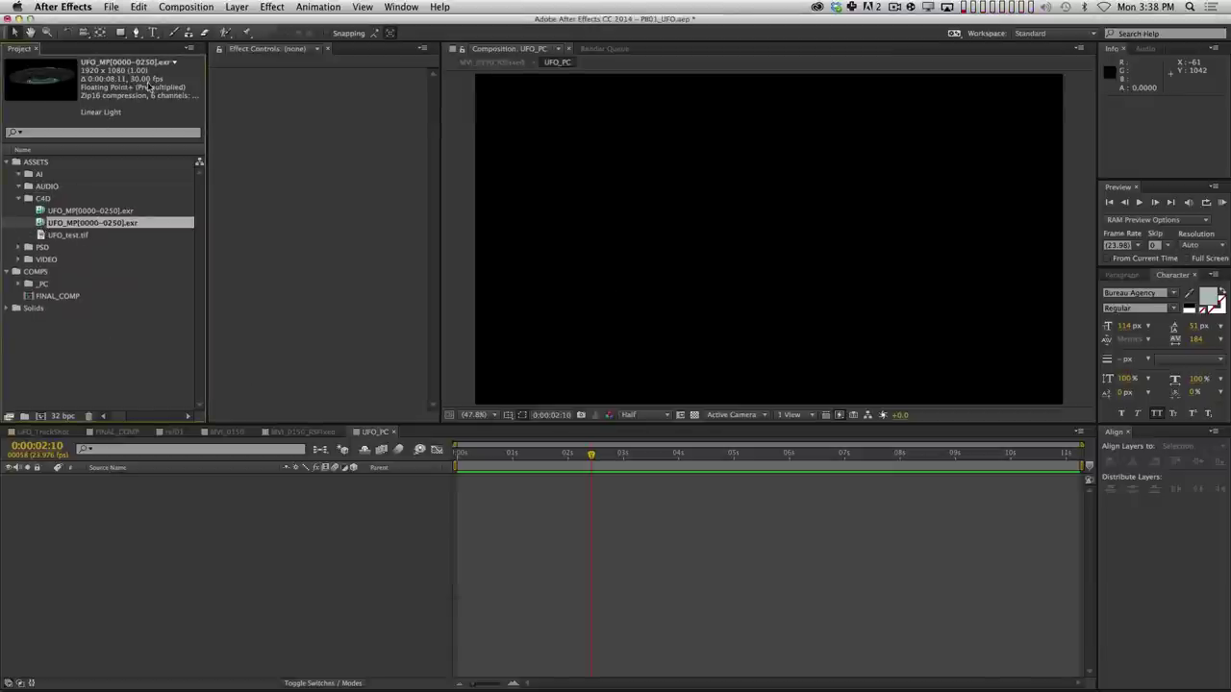
# Interpret the newly imported UFO_MP sequence at 24 frames per second, keeping its alpha premultiplied with black.
pyautogui.rightClick(56, 221)
pyautogui.moveTo(131, 302)
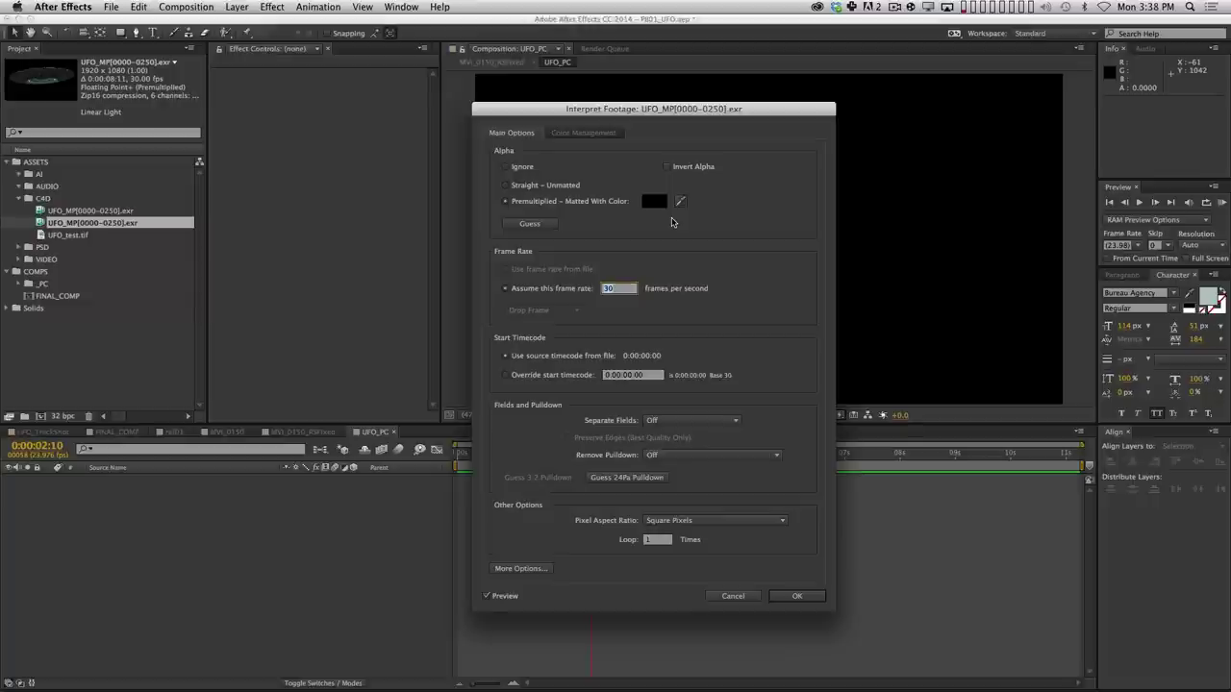
pyautogui.write('24')
pyautogui.press('Tab')
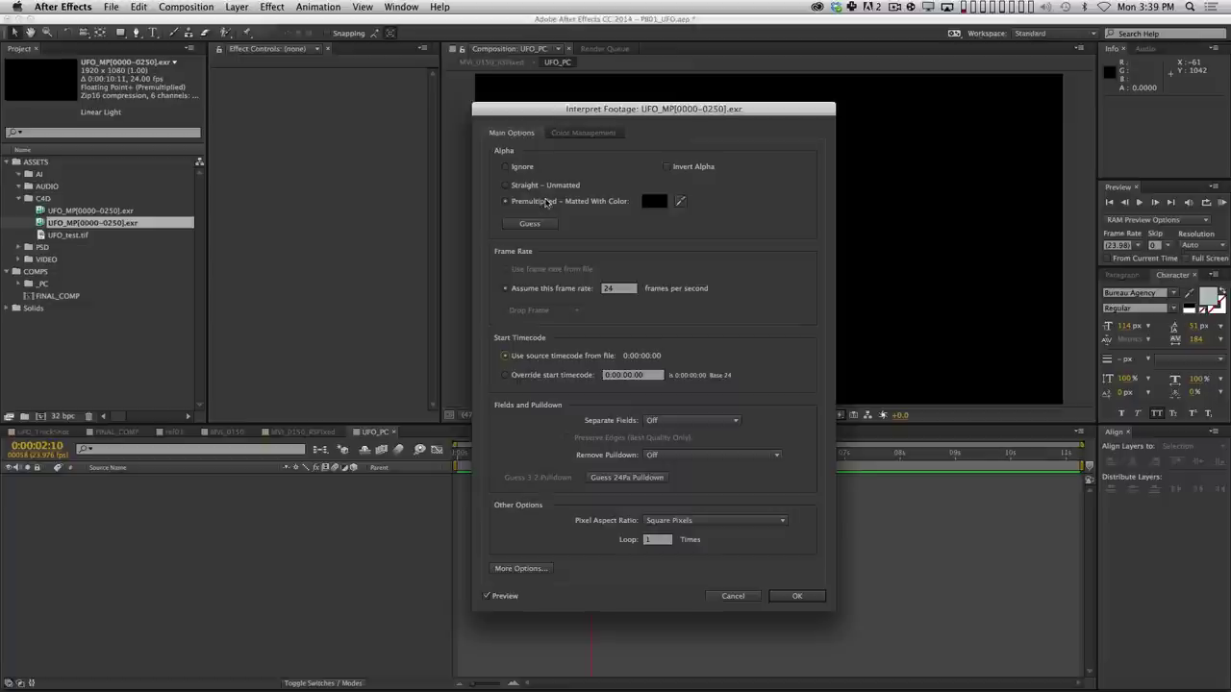
pyautogui.click(794, 595)
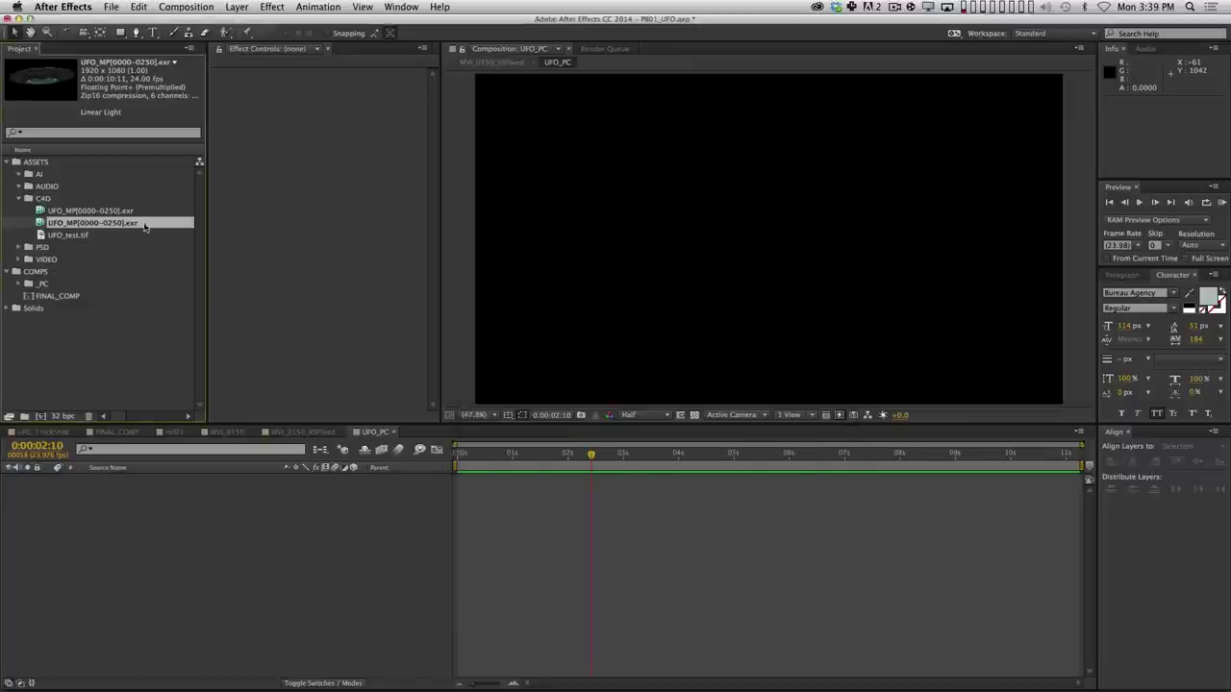
# Add the newly imported UFO_MP sequence to the UFO_PC composition and preview its animation.
pyautogui.moveTo(119, 229); pyautogui.dragTo(296, 623)
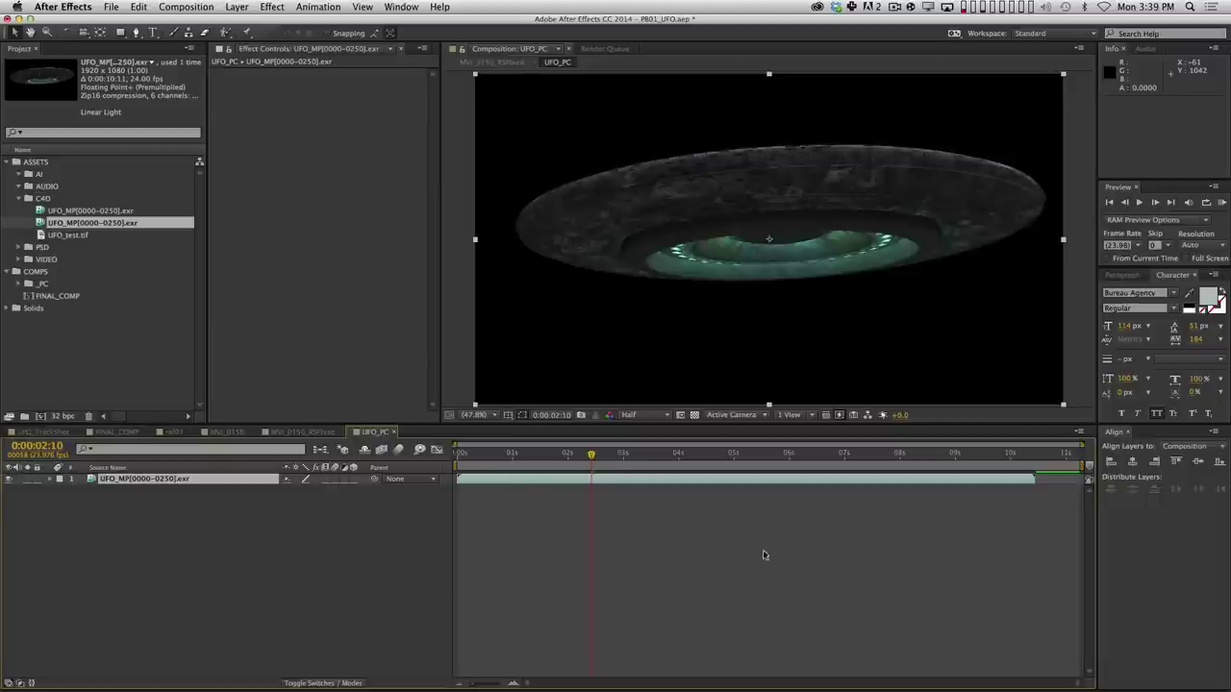
pyautogui.press('KP_0')
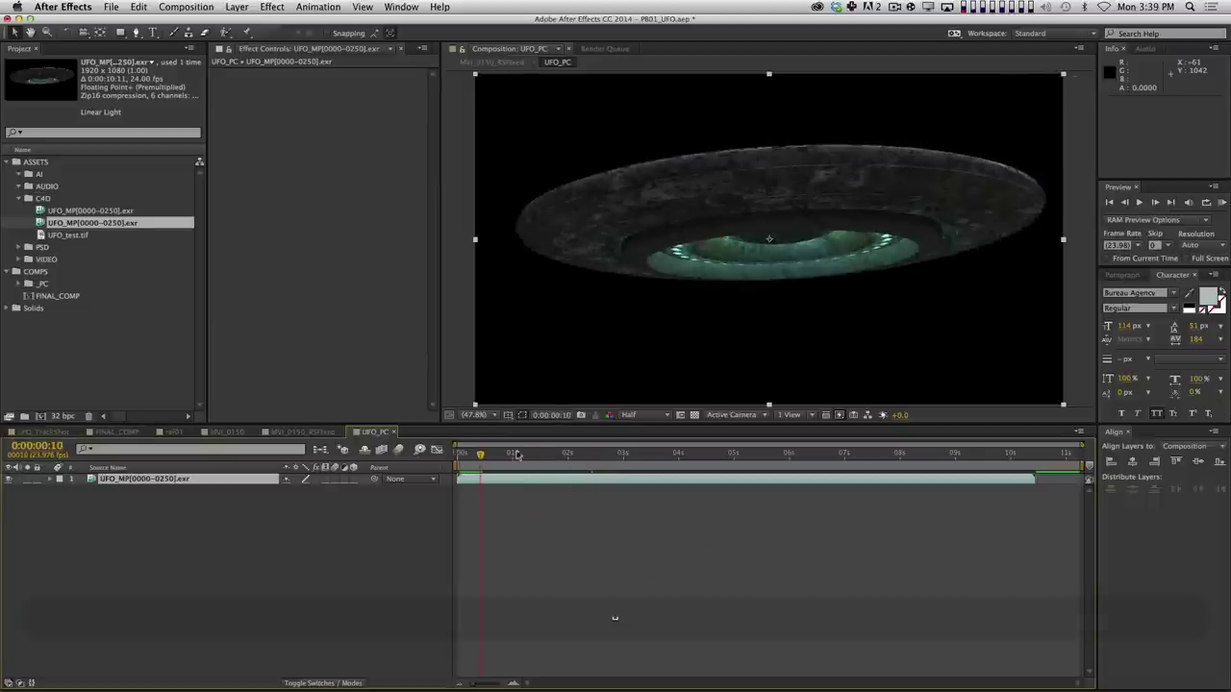
pyautogui.moveTo(459, 454); pyautogui.dragTo(603, 470)
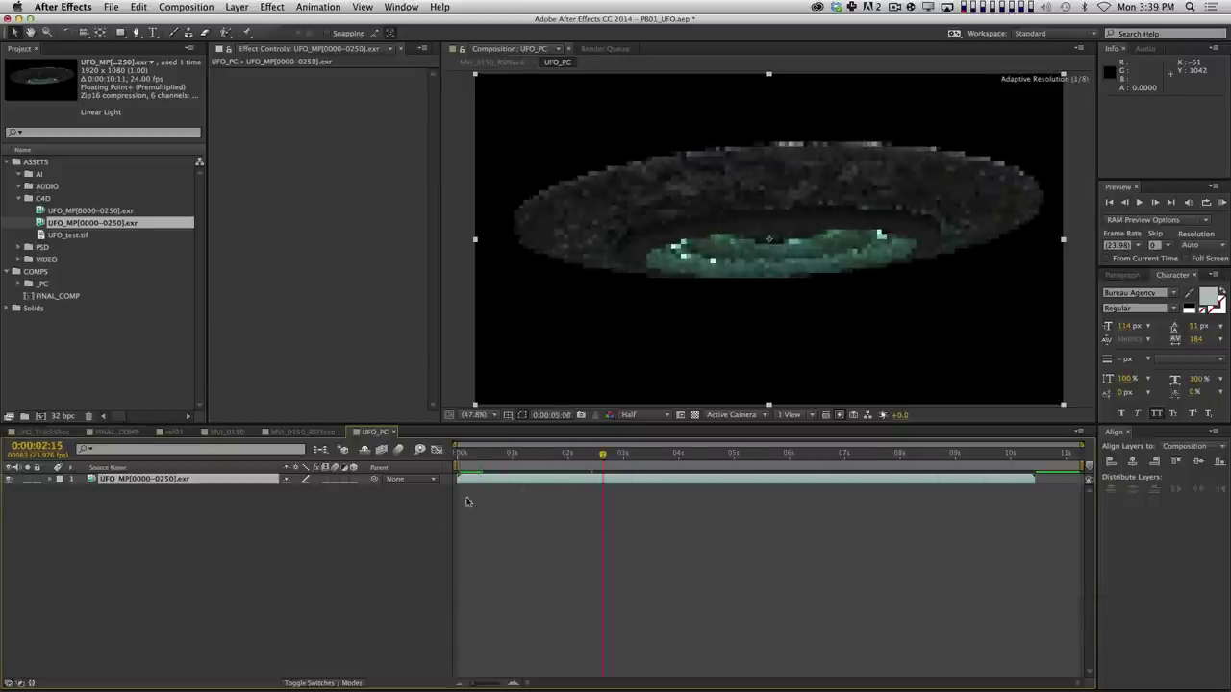
# Close UFO_PC and preview how the rendered UFO follows the clouds in MVI_0150_RSFixed, ending at 0:00:25:23.
pyautogui.press('super+w')
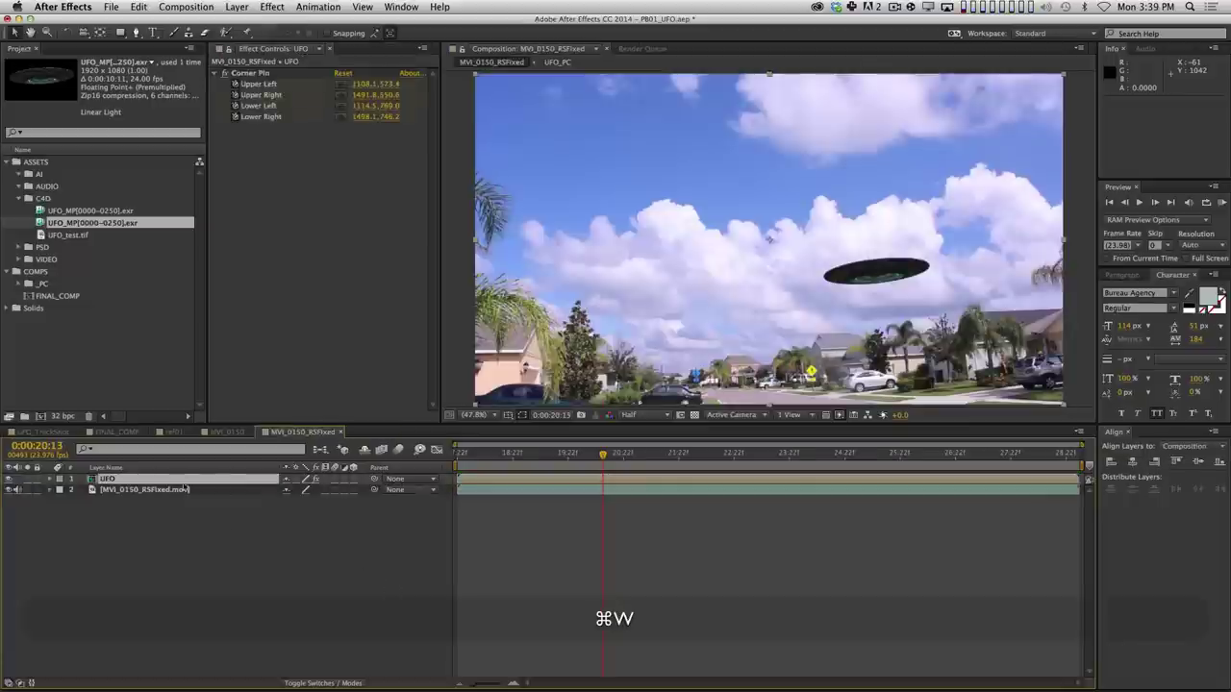
pyautogui.press('space')
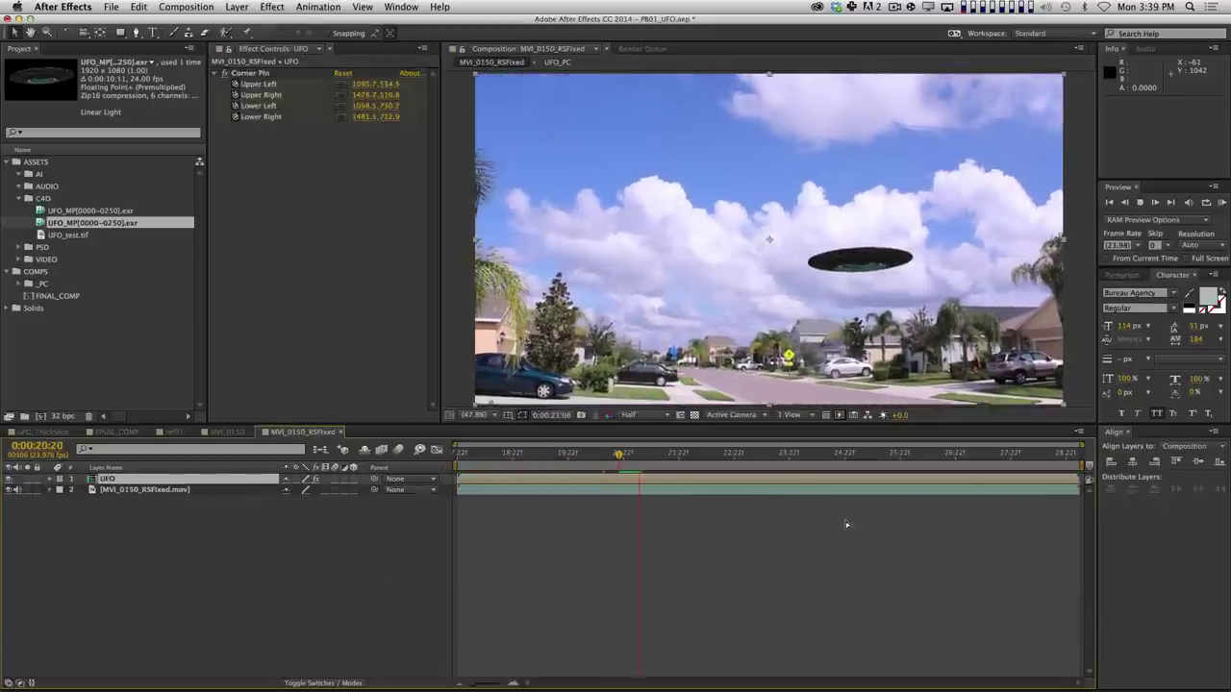
pyautogui.moveTo(726, 450); pyautogui.dragTo(891, 444)
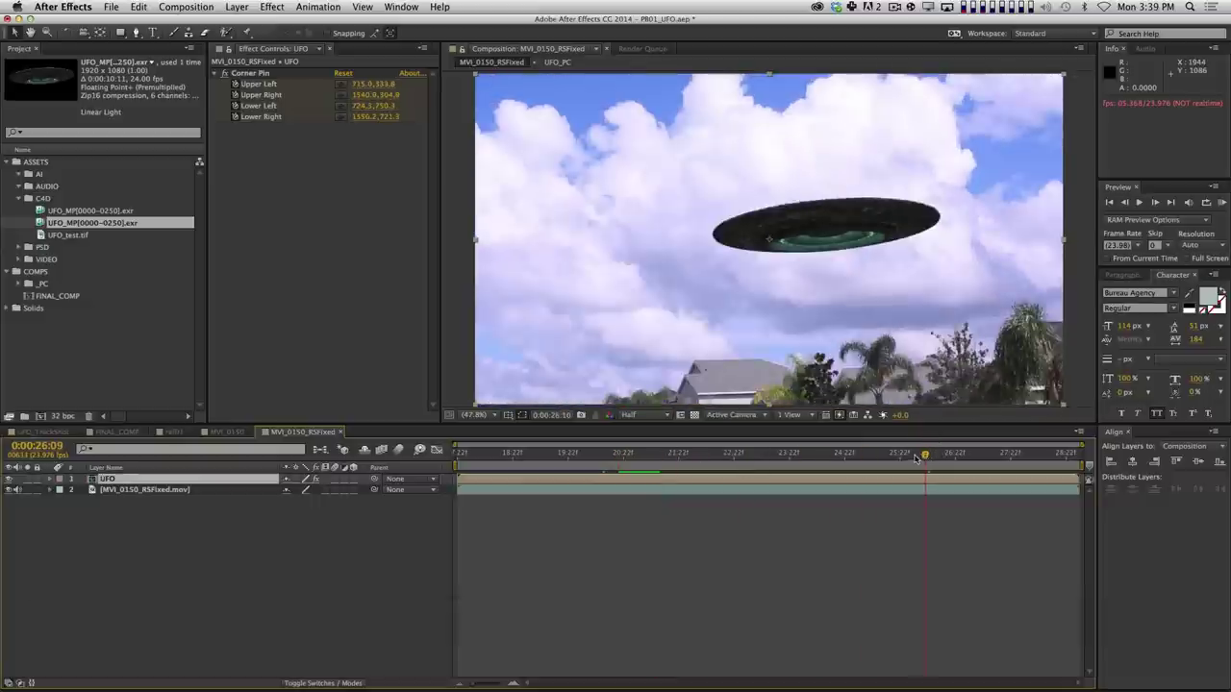
pyautogui.click(904, 458)
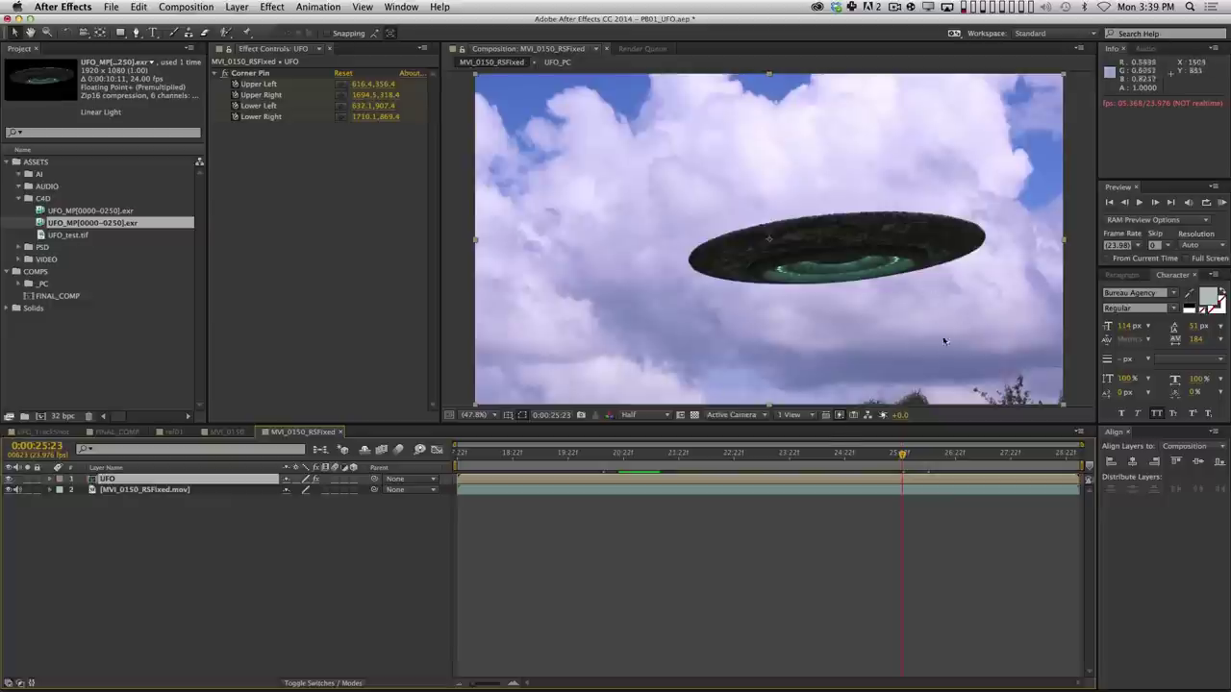
# Apply the CC Power Pin distortion effect to the UFO layer.
pyautogui.click(249, 74)
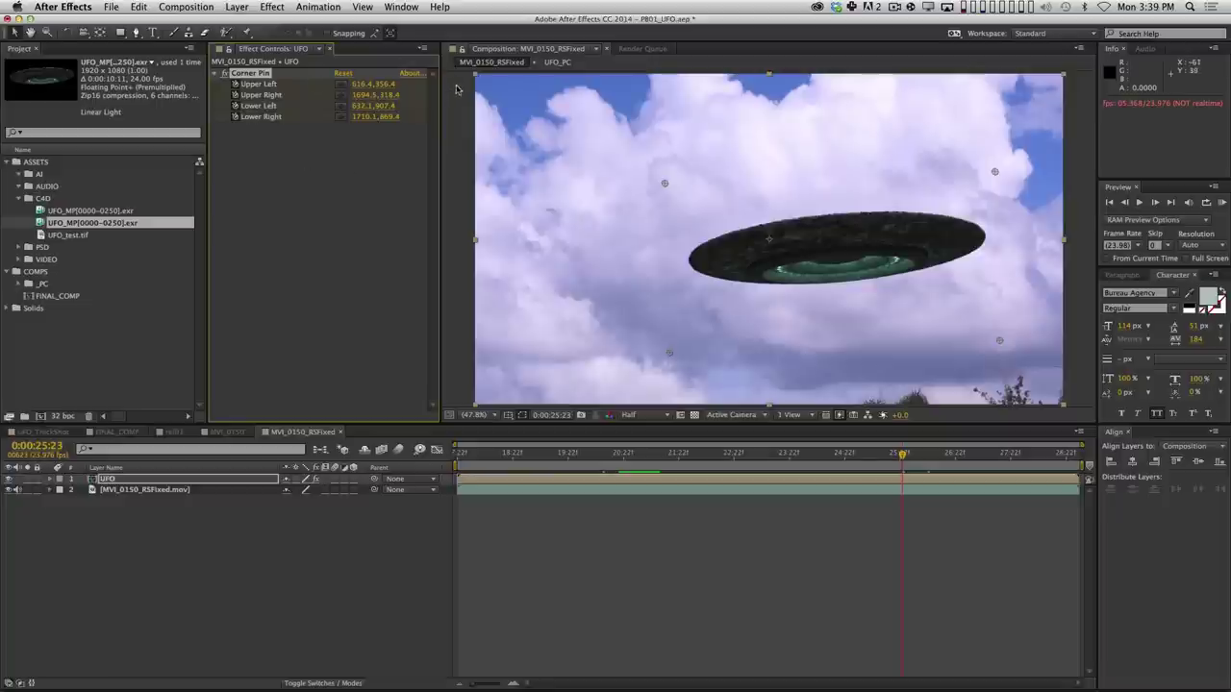
pyautogui.click(272, 7)
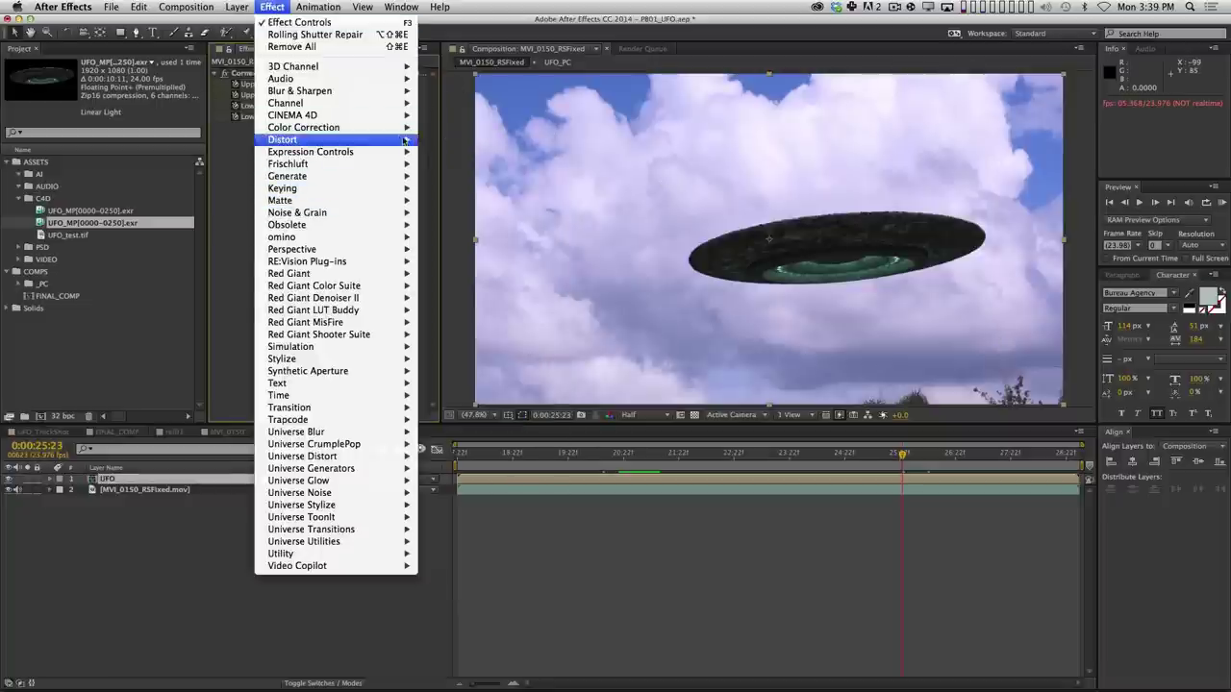
pyautogui.moveTo(365, 140)
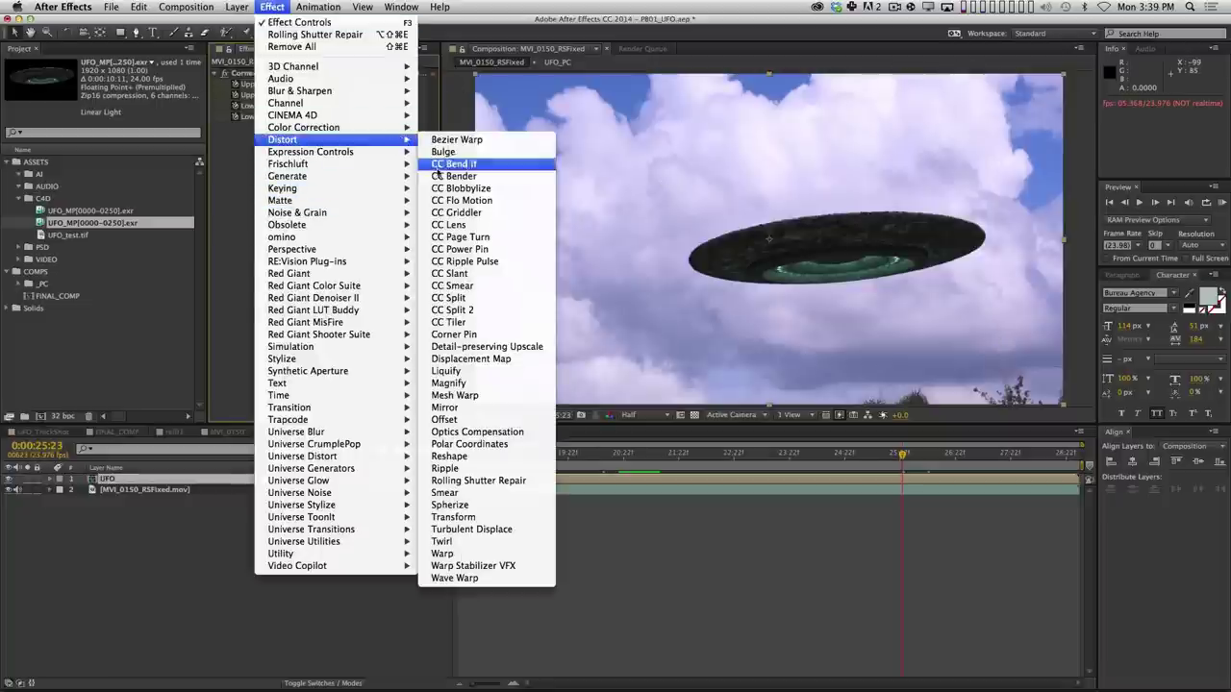
pyautogui.click(462, 250)
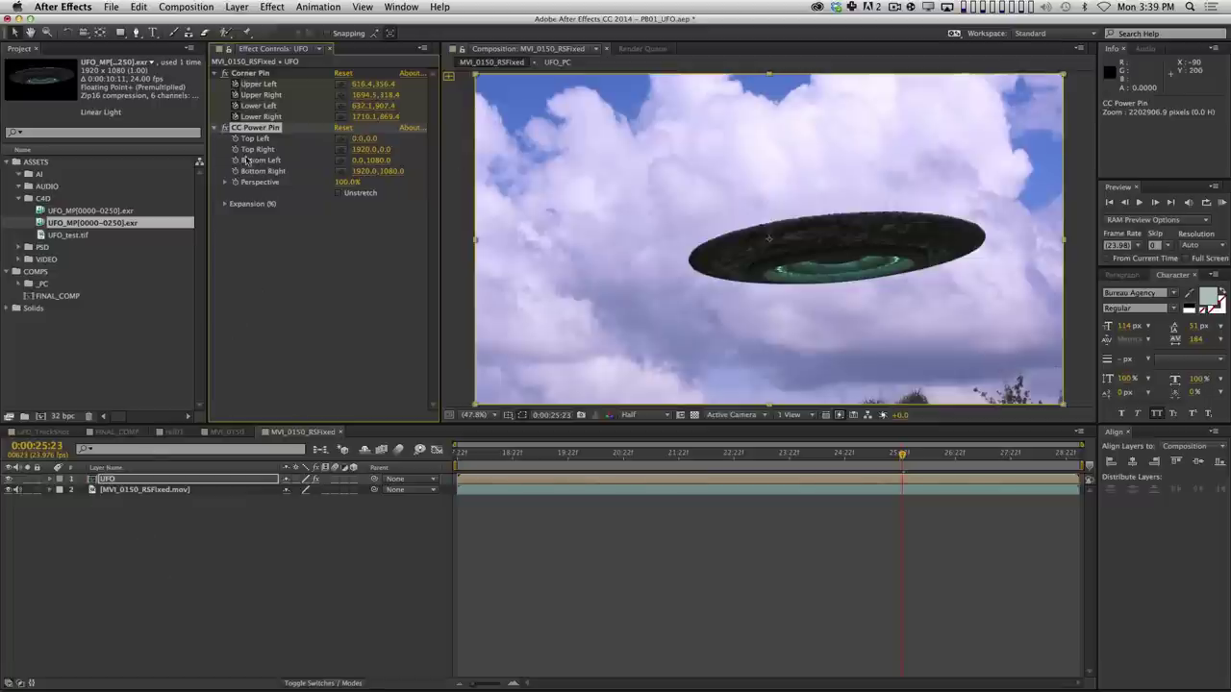
# Keyframe CC Power Pin's four corners at the composition start and reveal the UFO layer's animated properties.
pyautogui.press('Home')
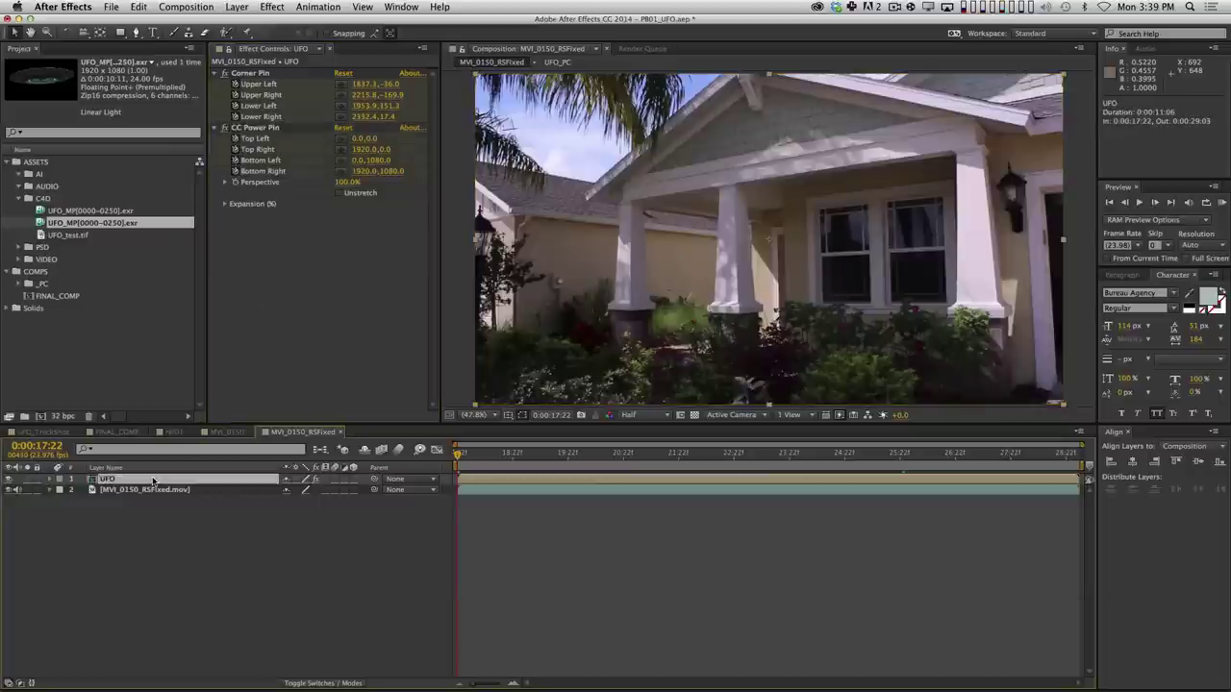
pyautogui.press('u')
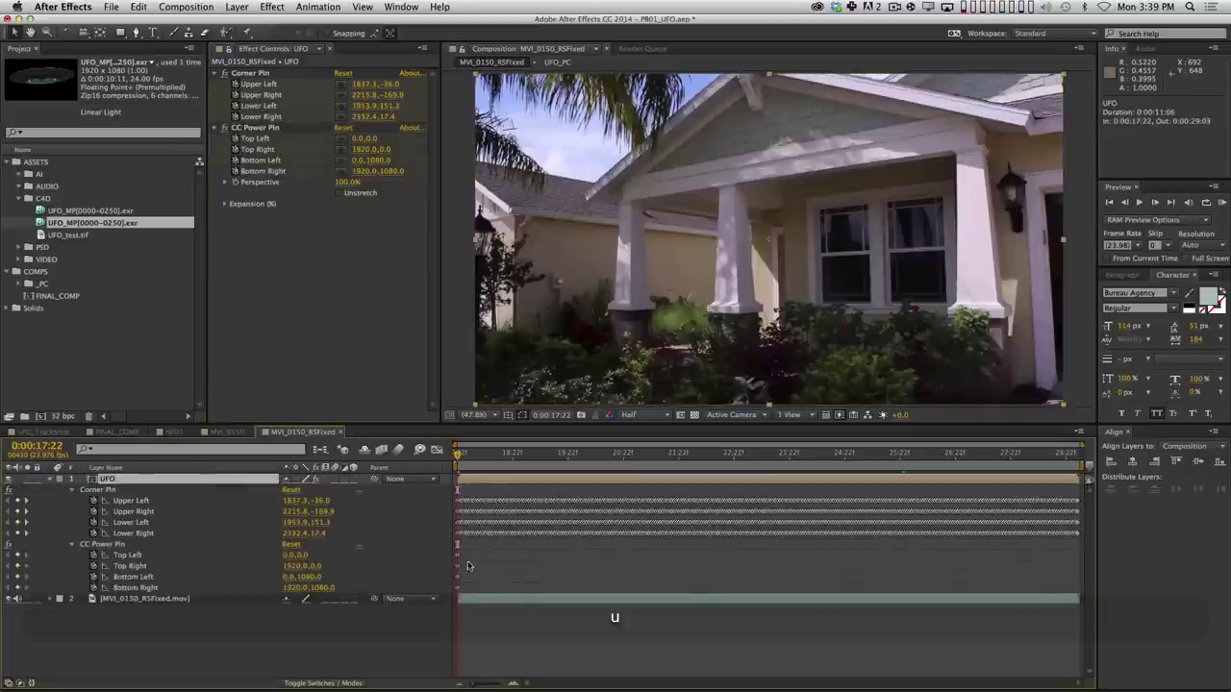
pyautogui.click(396, 638)
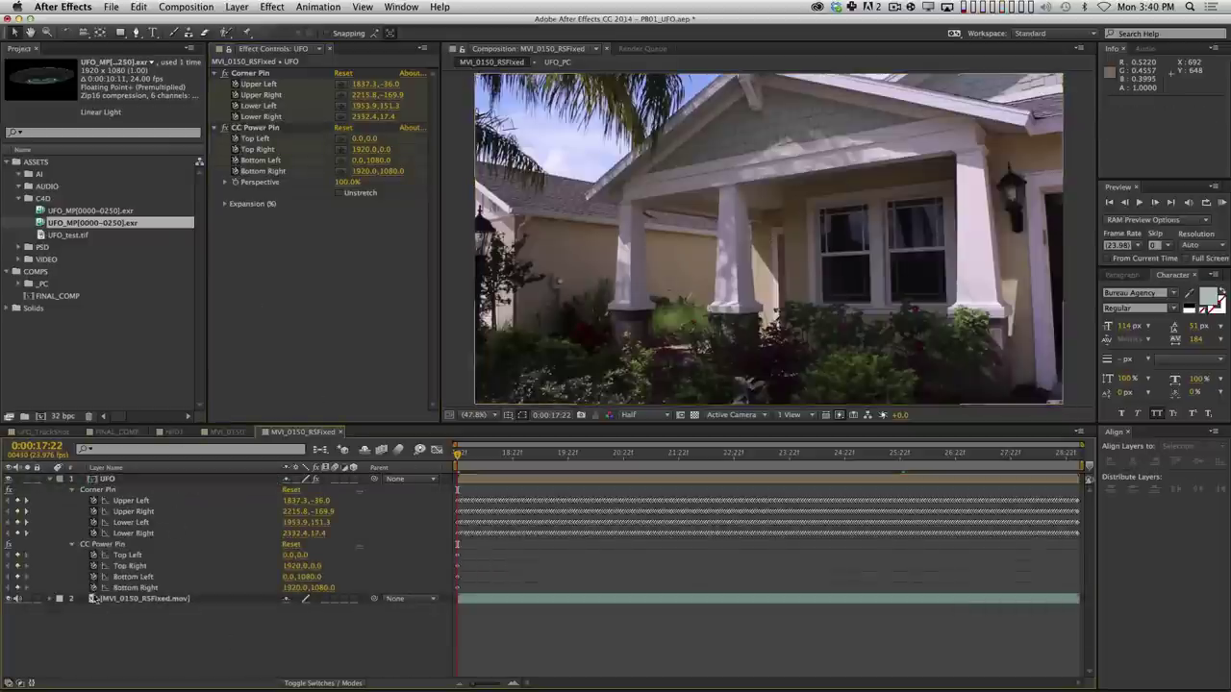
# Copy the Corner Pin keyframes from Upper Left and Upper Right to CC Power Pin's Top Left and Top Right.
pyautogui.click(131, 501)
pyautogui.press('super+c')
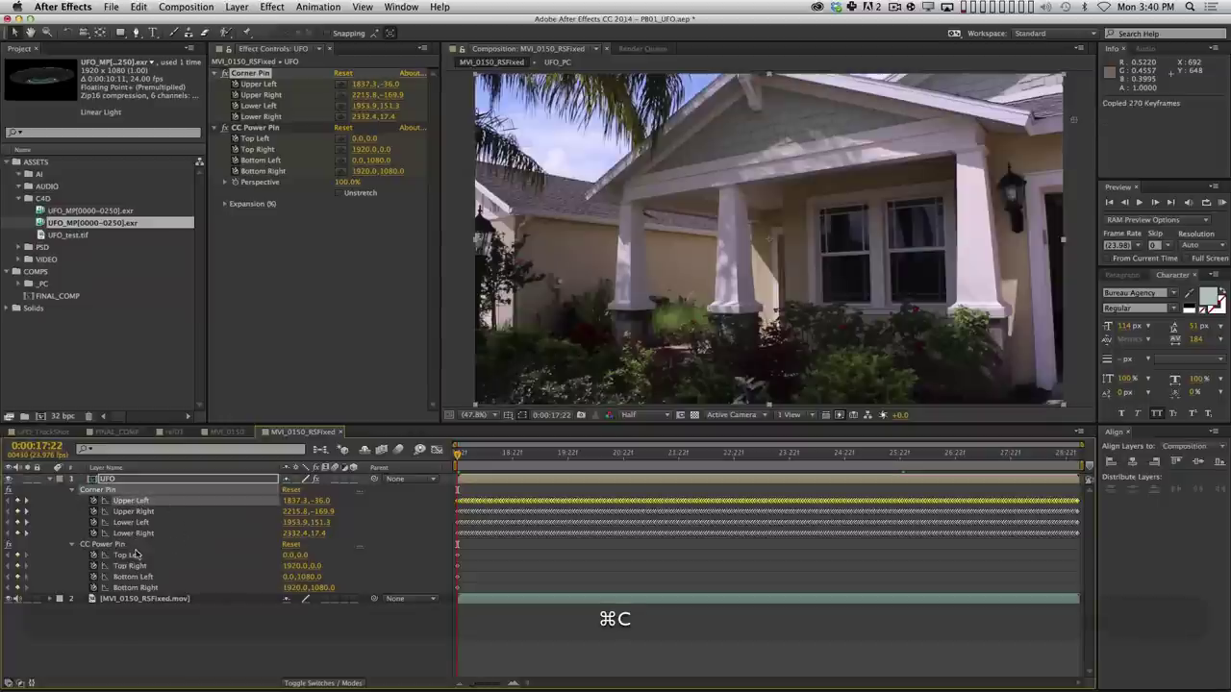
pyautogui.click(131, 555)
pyautogui.press('super+v')
pyautogui.click(133, 511)
pyautogui.press('super+c')
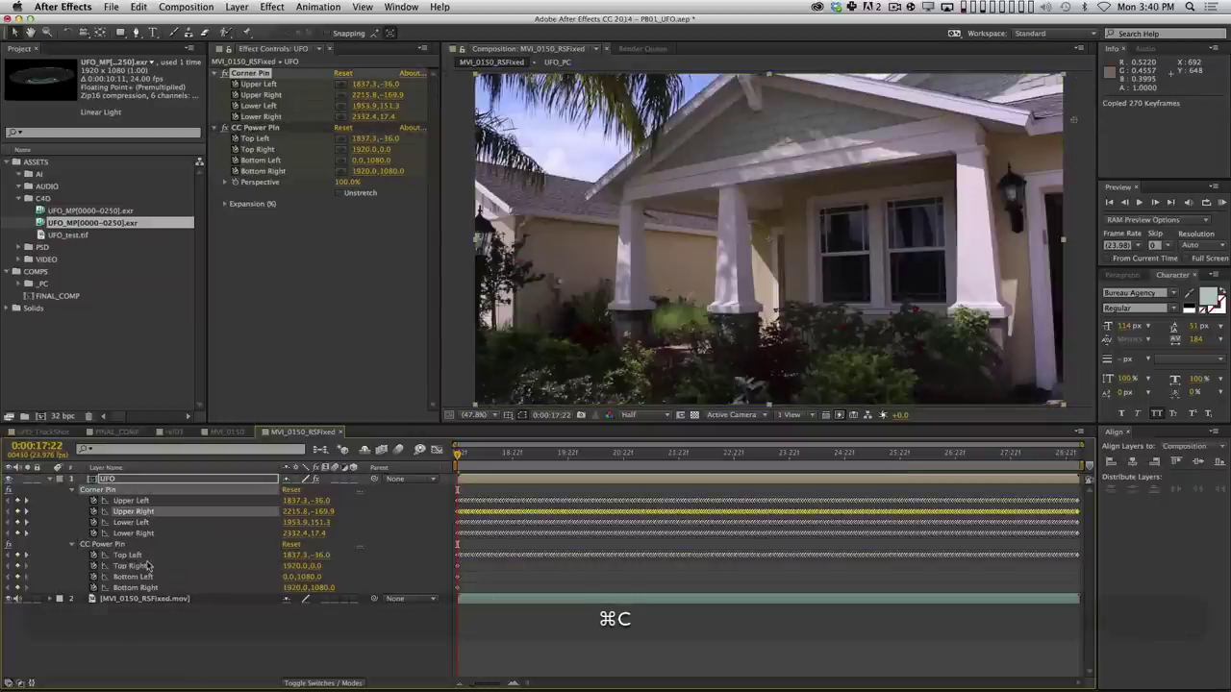
pyautogui.click(135, 566)
pyautogui.press('super+v')
# Copy the Corner Pin keyframes from Lower Left and Lower Right to CC Power Pin's Bottom Left and Bottom Right.
pyautogui.click(145, 524)
pyautogui.press('super+c')
pyautogui.click(144, 577)
pyautogui.press('super+v')
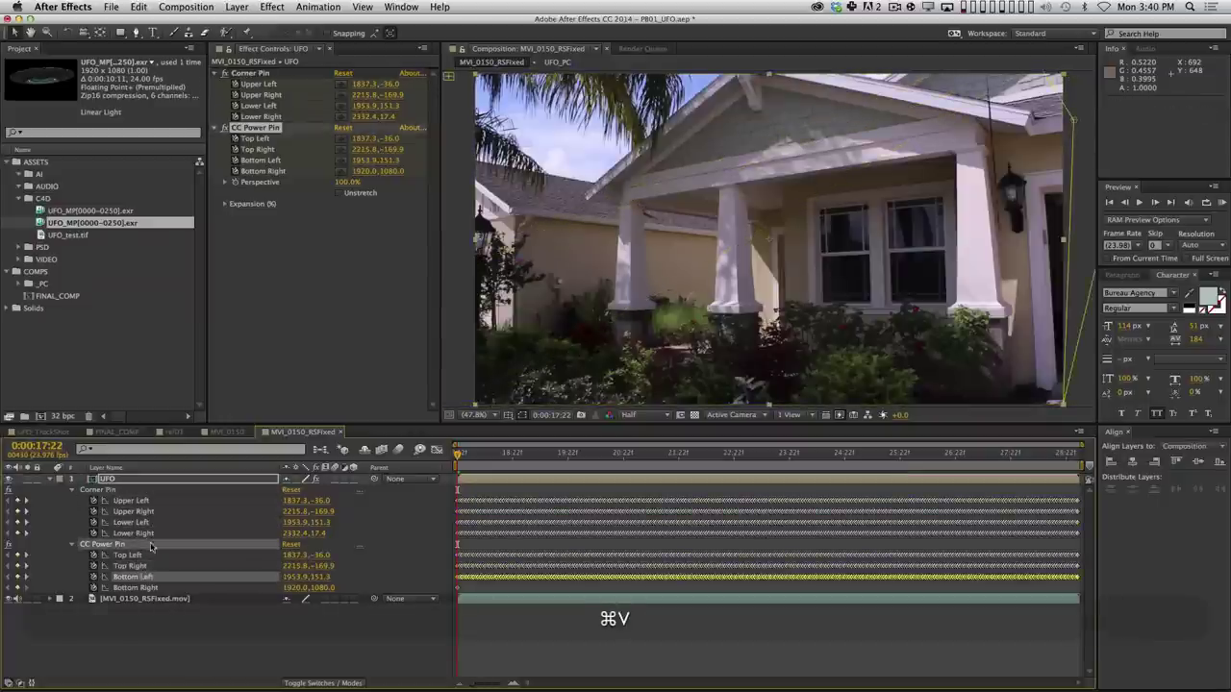
pyautogui.click(135, 533)
pyautogui.press('super+c')
pyautogui.click(136, 587)
pyautogui.press('super+v')
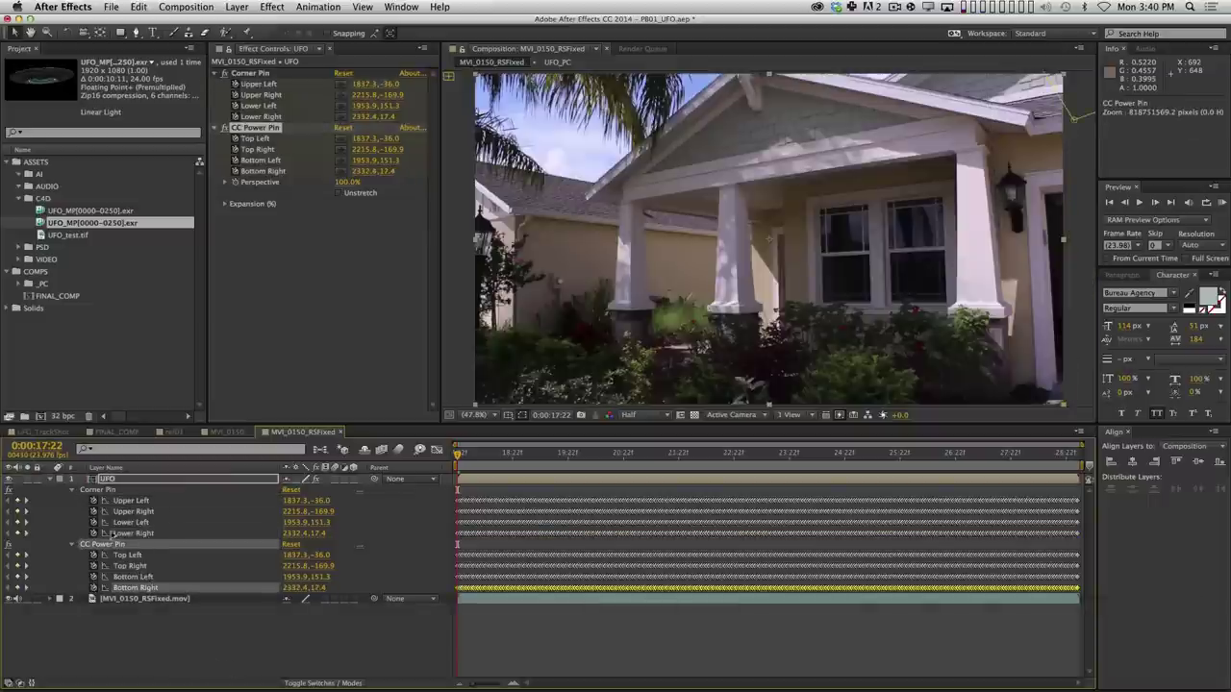
# Delete the Corner Pin effect from the UFO layer and check the UFO's placement at 0:00:22:11.
pyautogui.click(108, 490)
pyautogui.press('Delete')
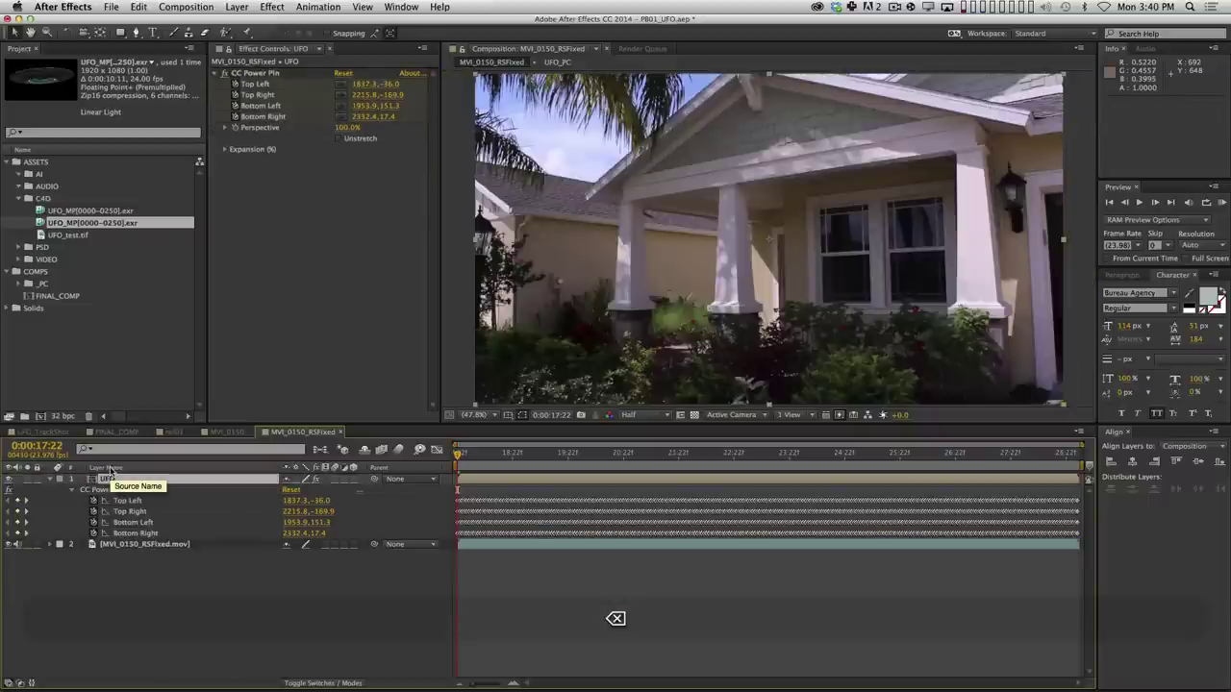
pyautogui.click(669, 454)
pyautogui.moveTo(669, 454); pyautogui.dragTo(709, 454)
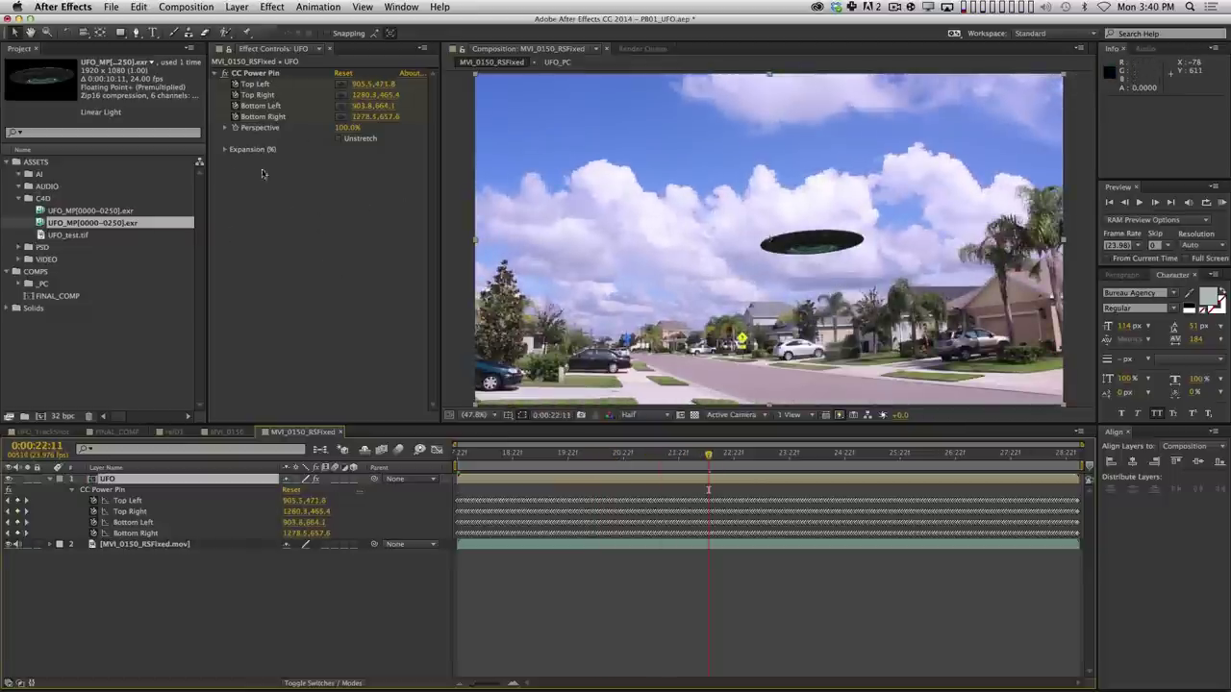
# Set CC Power Pin's Top, Left, Right and Bottom expansion to 10, judging the UFO's size at 0:00:25:20.
pyautogui.click(226, 150)
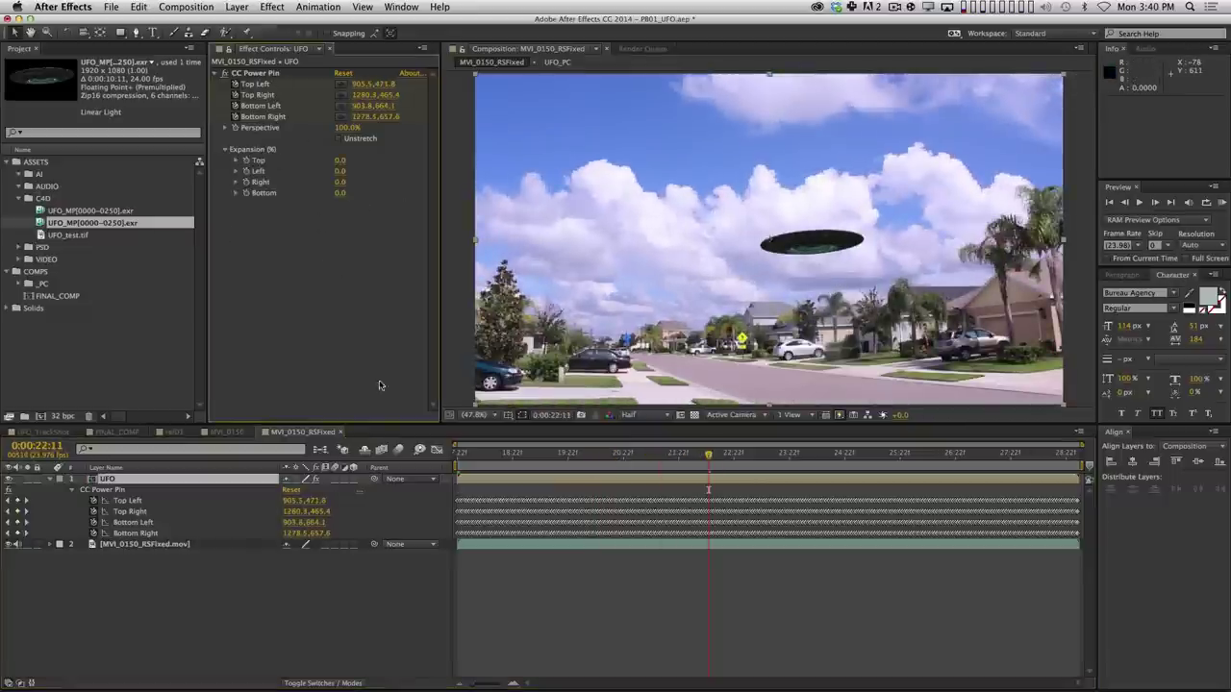
pyautogui.moveTo(746, 456); pyautogui.dragTo(894, 455)
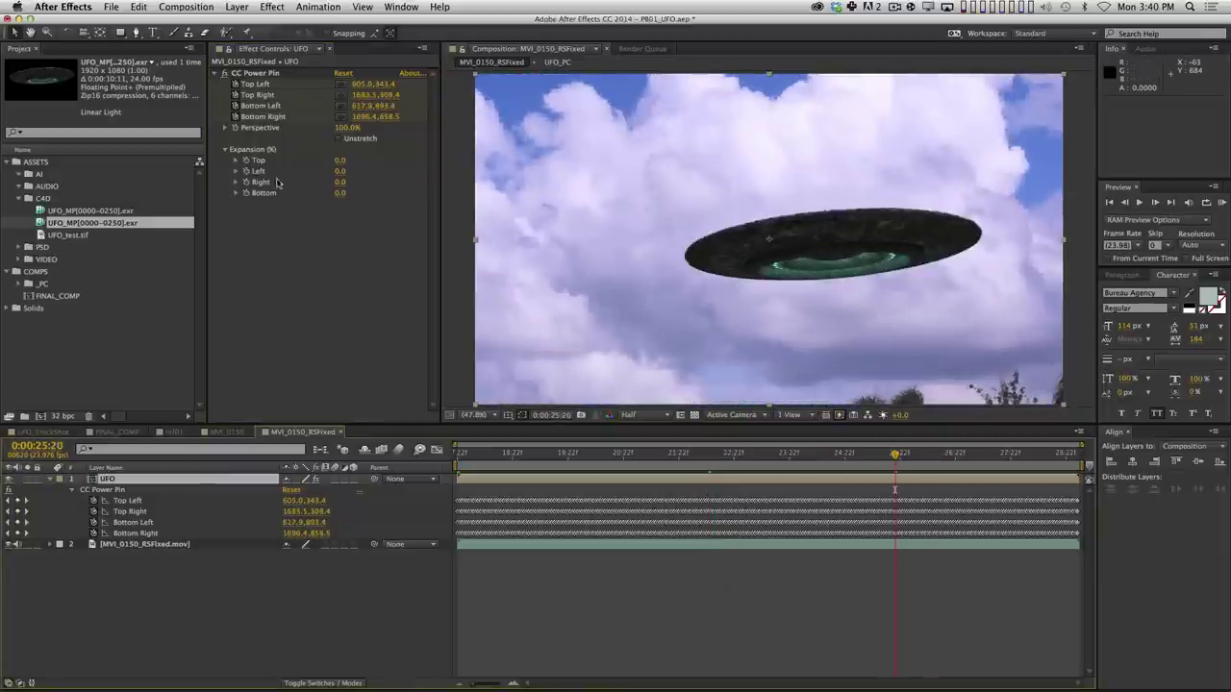
pyautogui.click(341, 162)
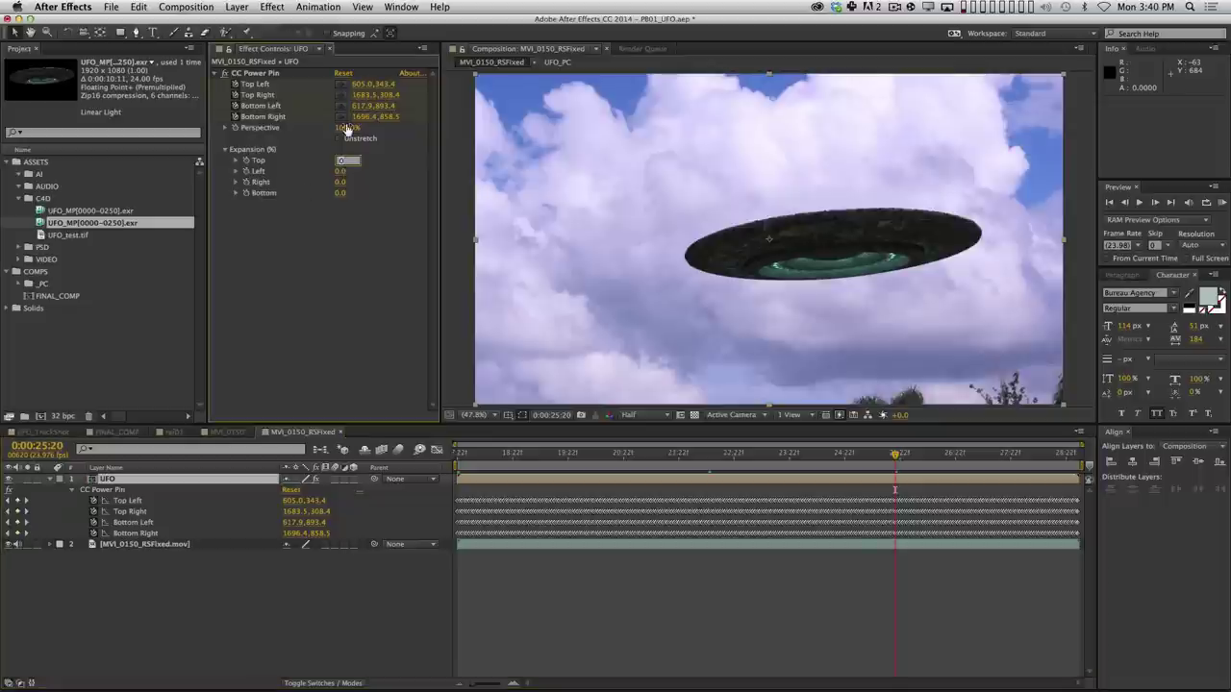
pyautogui.write('10')
pyautogui.press('Tab')
pyautogui.write('10')
pyautogui.press('Tab')
pyautogui.write('10')
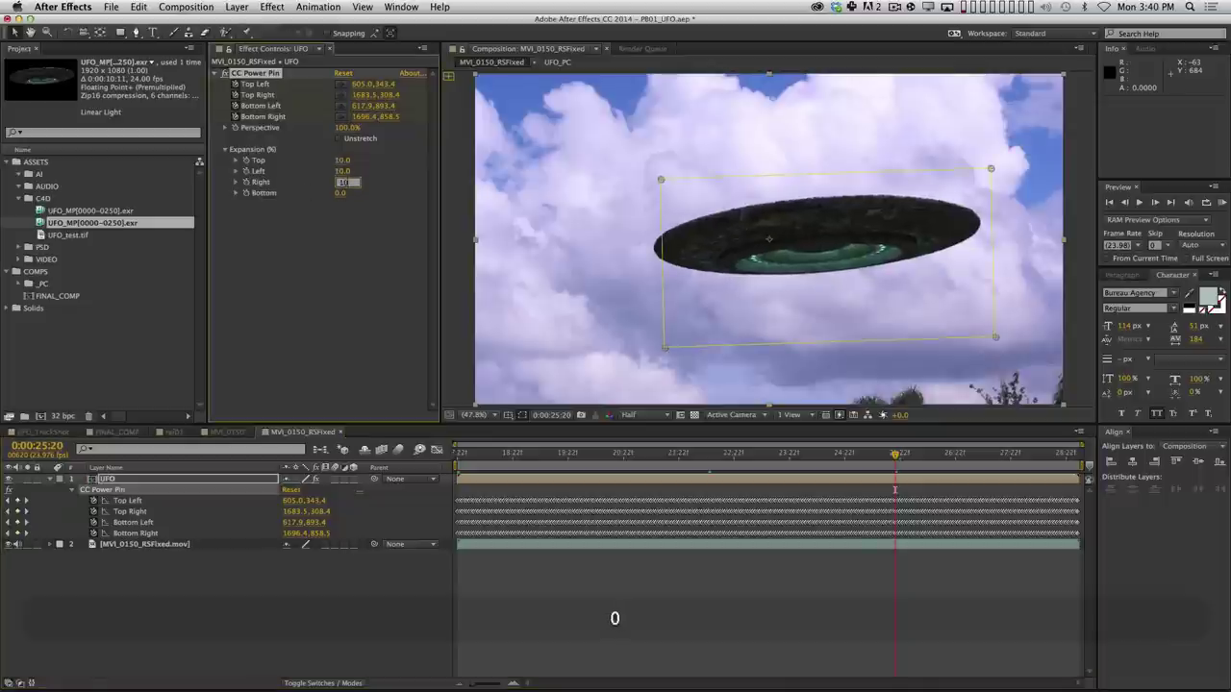
pyautogui.press('Tab')
pyautogui.write('10')
pyautogui.press('Return')
pyautogui.click(697, 628)
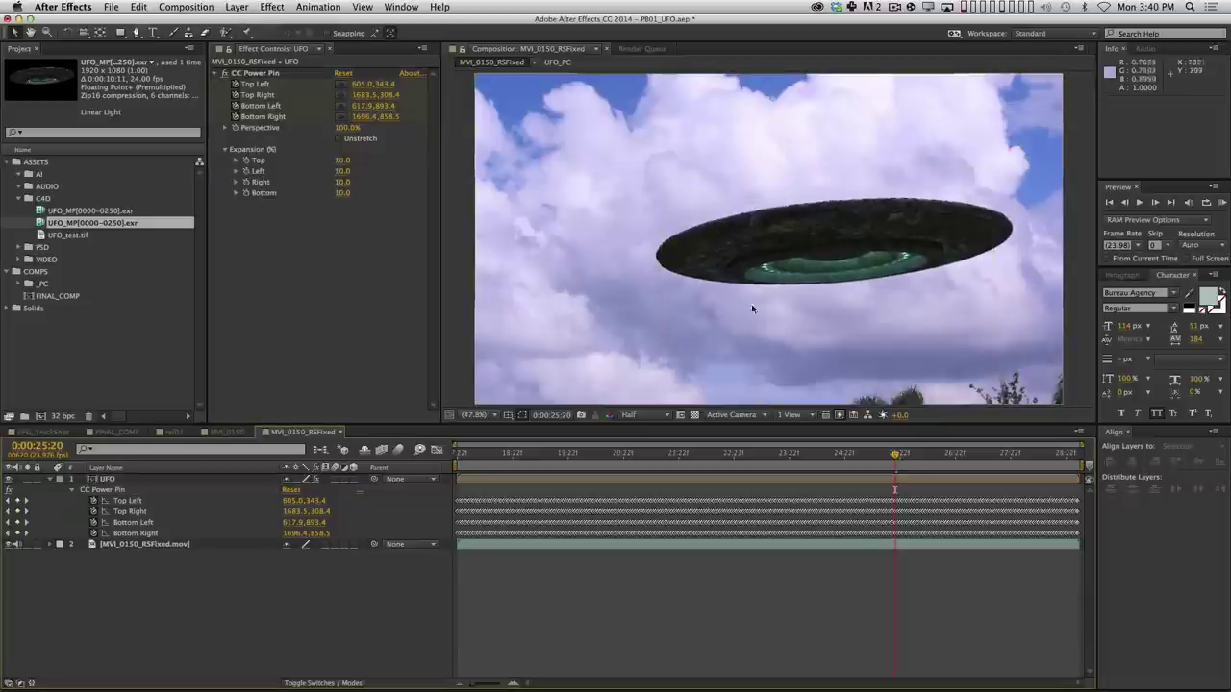
# Move the UFO sequence lower in the frame inside the UFO_PC precomp, and return to the MVI_0150_RSFixed composition.
pyautogui.press('space')
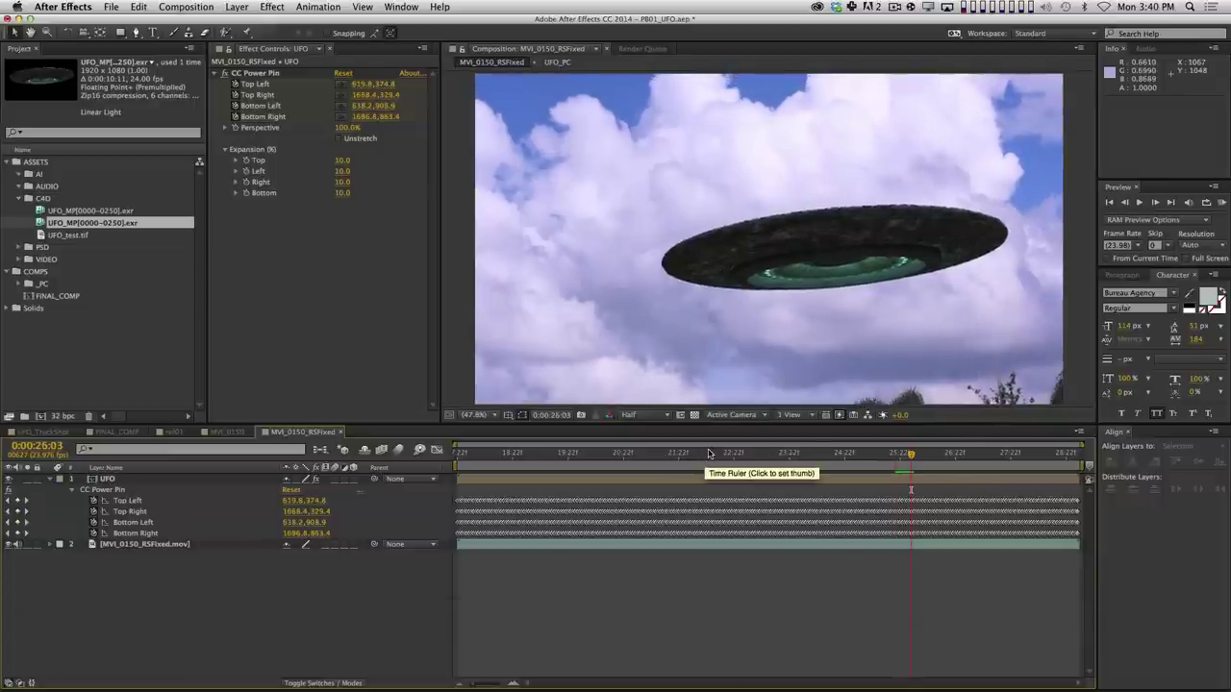
pyautogui.moveTo(709, 453); pyautogui.dragTo(659, 453)
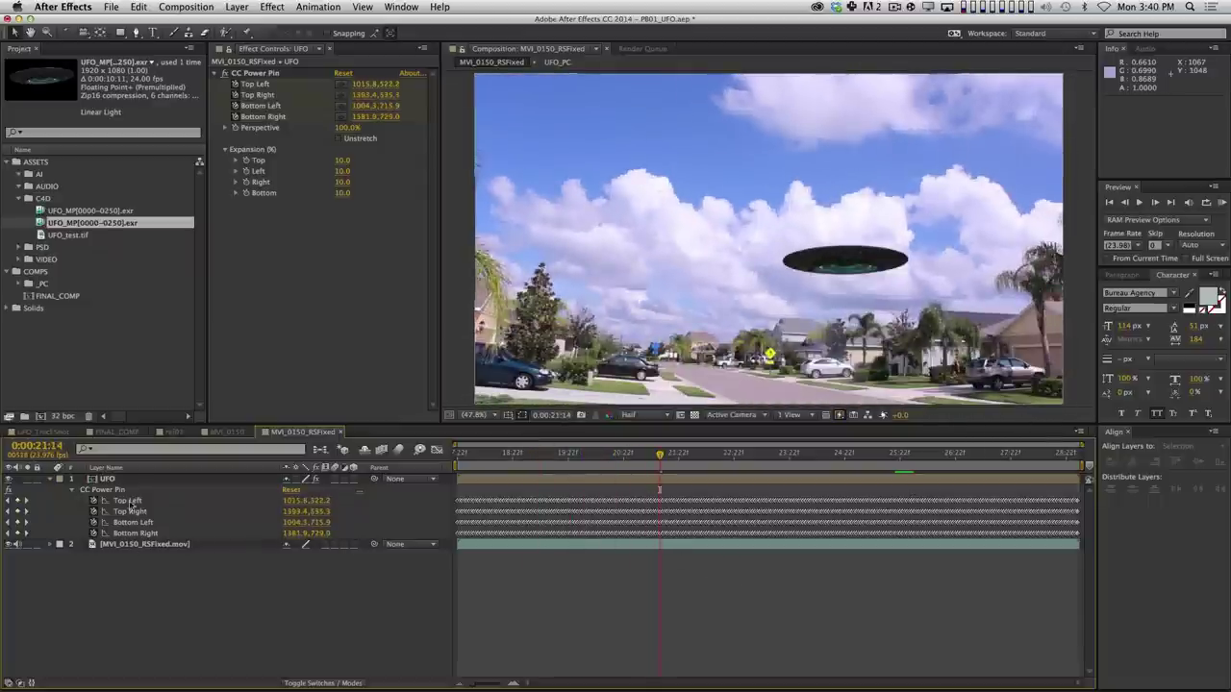
pyautogui.doubleClick(125, 483)
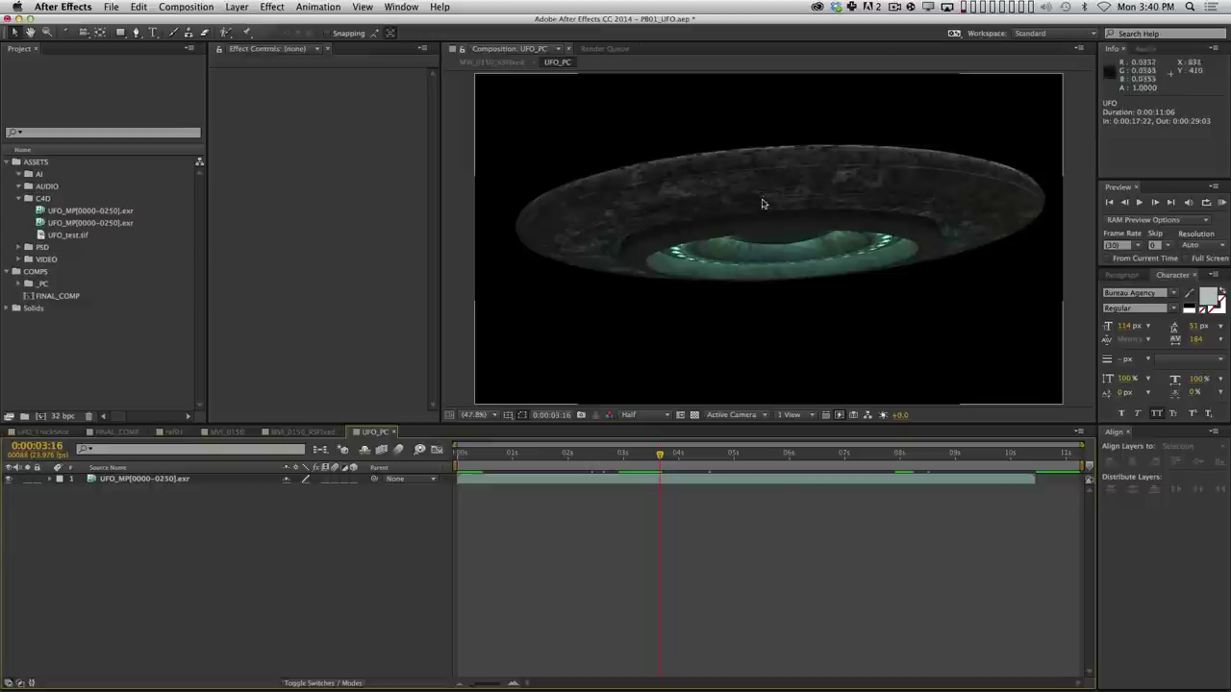
pyautogui.click(211, 483)
pyautogui.moveTo(885, 198); pyautogui.dragTo(885, 324)
pyautogui.press('super+shift+w')
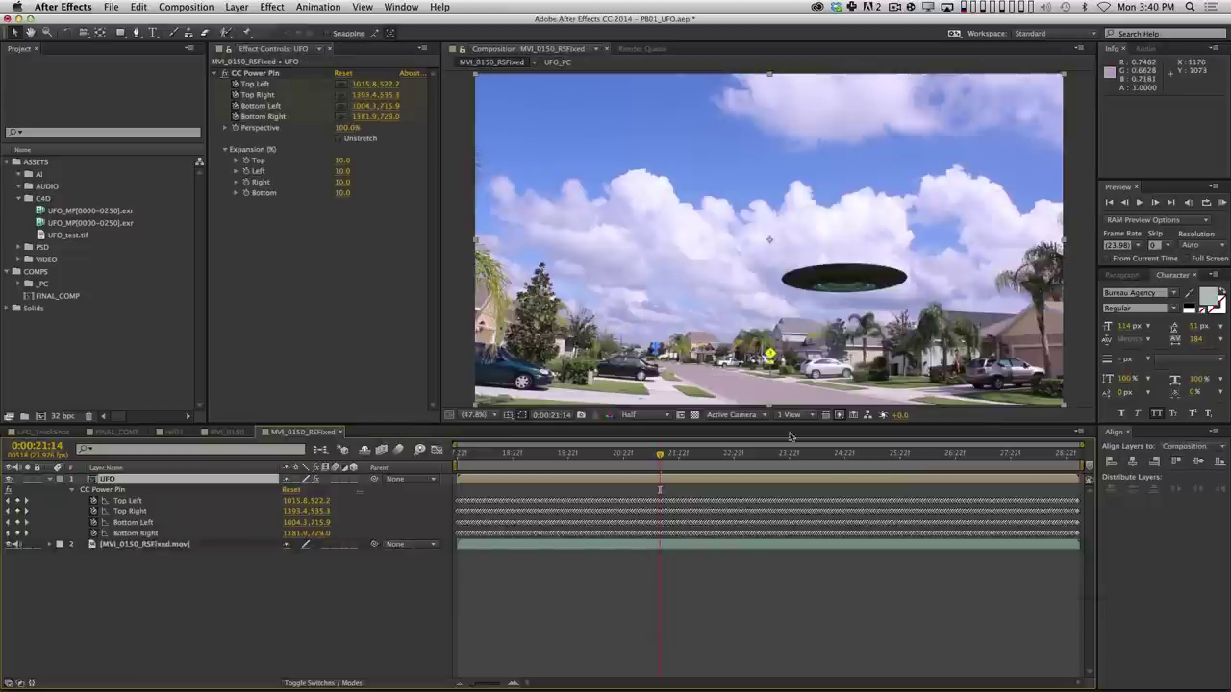
# Raise the UFO sequence in the UFO_PC precomp to position 960, 720, and preview the result in MVI_0150_RSFixed.
pyautogui.moveTo(798, 458); pyautogui.dragTo(883, 462)
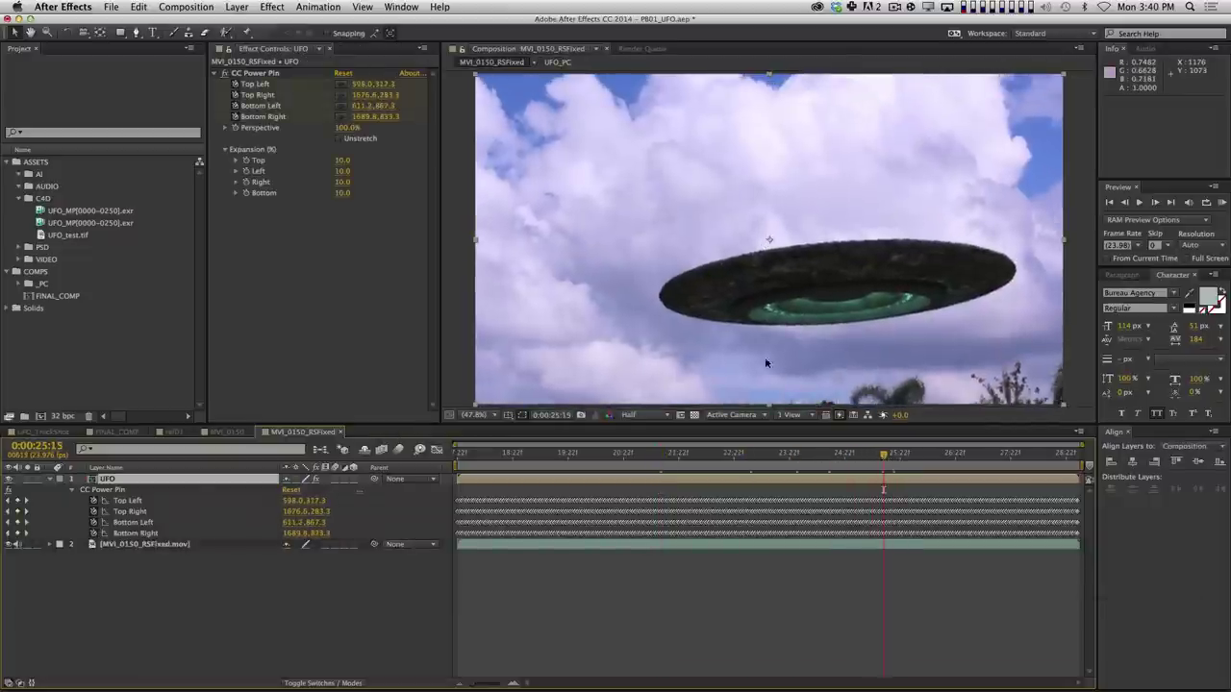
pyautogui.doubleClick(140, 480)
pyautogui.click(140, 479)
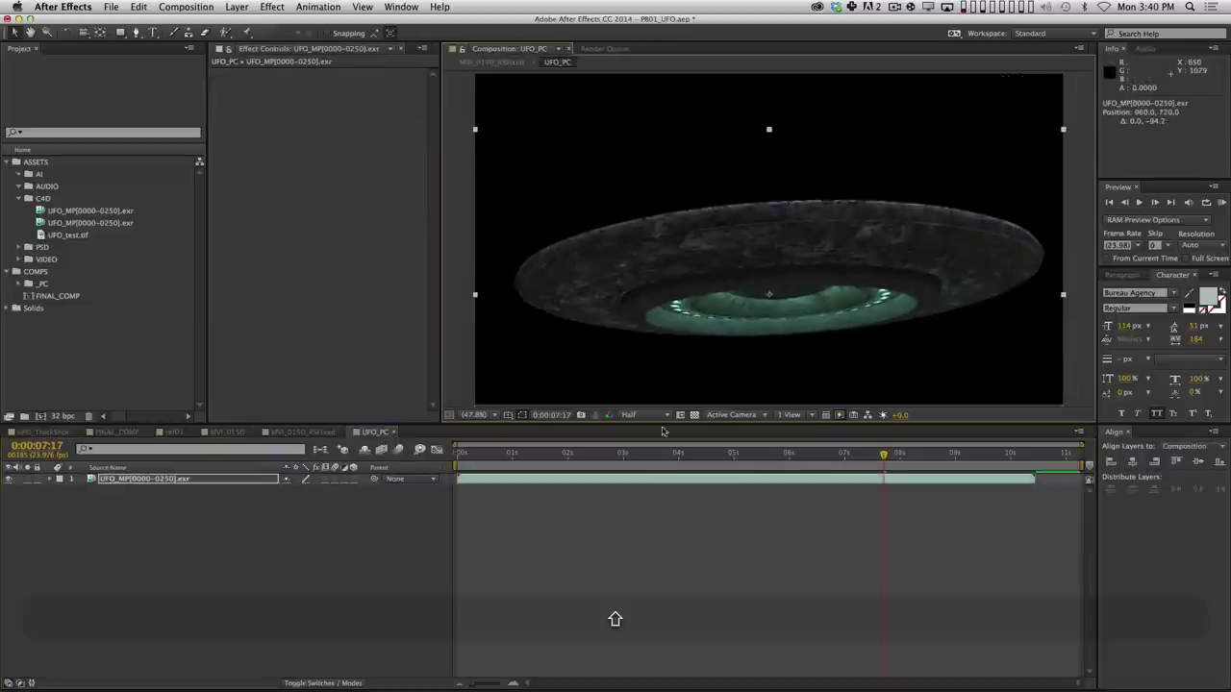
pyautogui.press('shift+super+w')
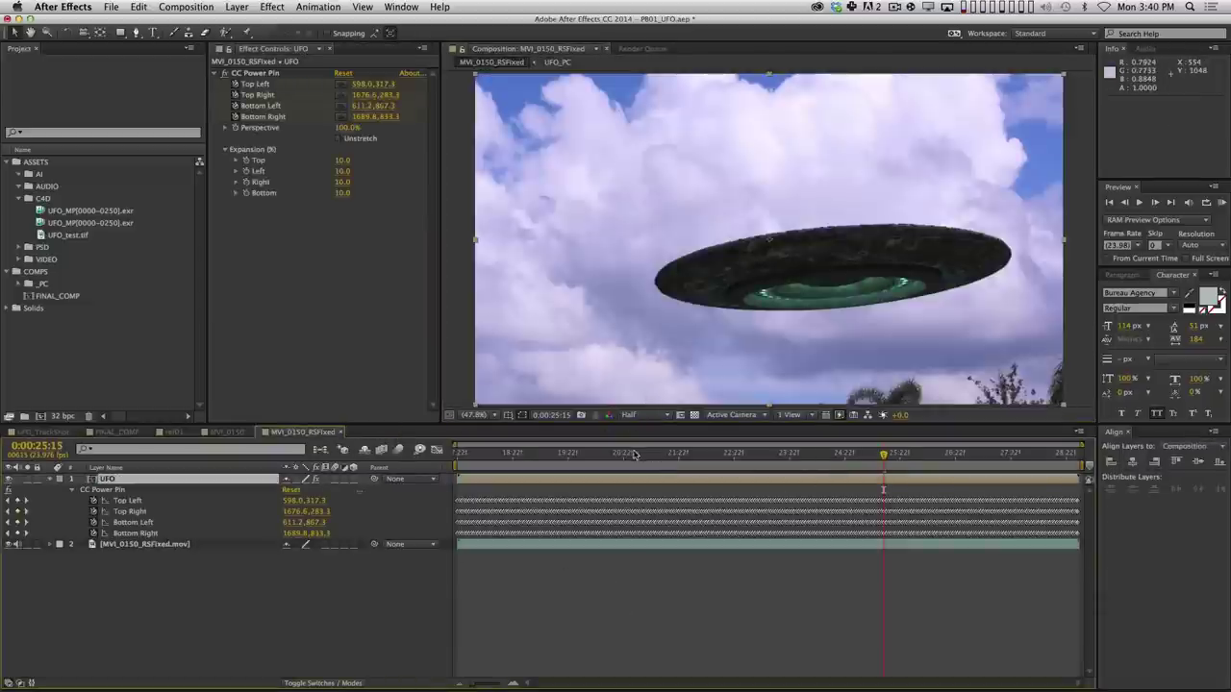
pyautogui.press('shift+KP_0')
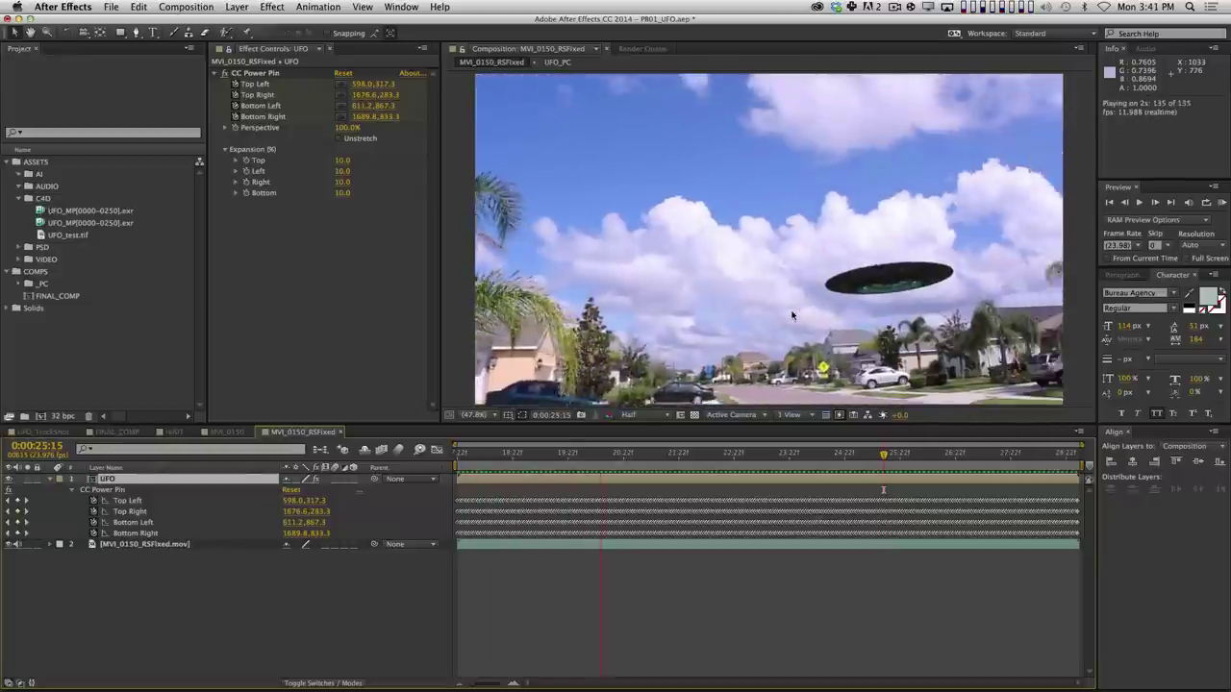
pyautogui.press('space')
# Trim the start of the UFO layer to 0:00:20:06.
pyautogui.moveTo(594, 455)
pyautogui.mouseDown()
pyautogui.moveTo(572, 454)
pyautogui.moveTo(585, 454)
pyautogui.mouseUp()
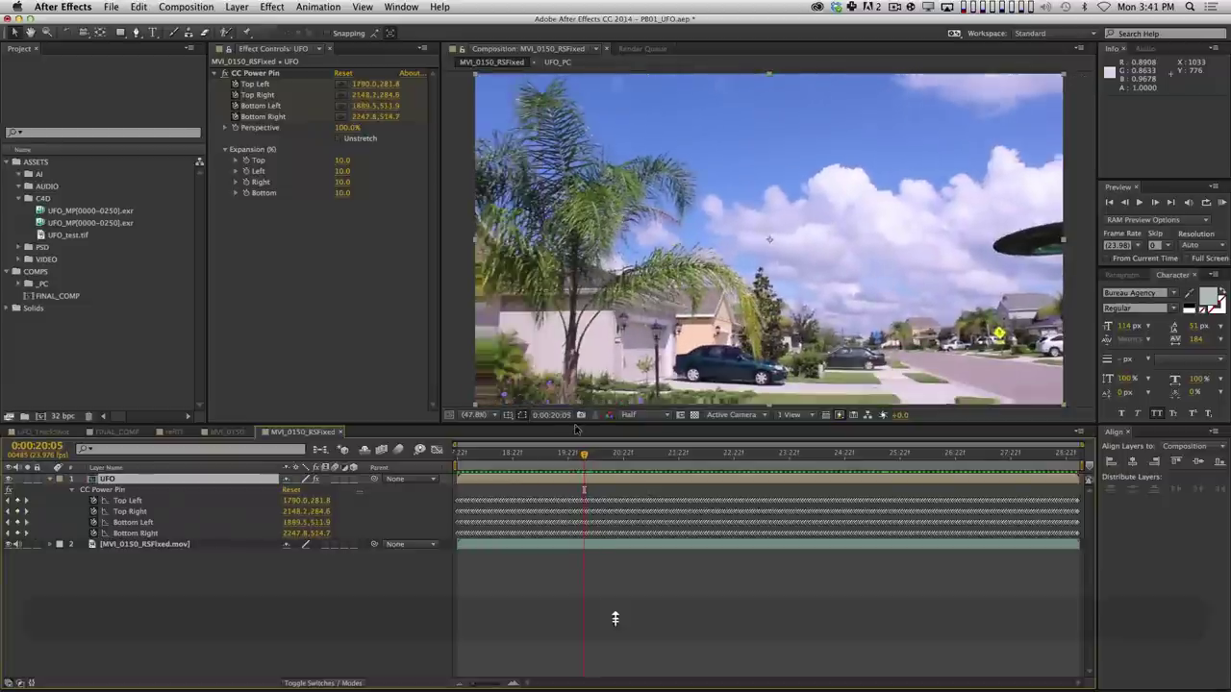
pyautogui.press('pagedown')
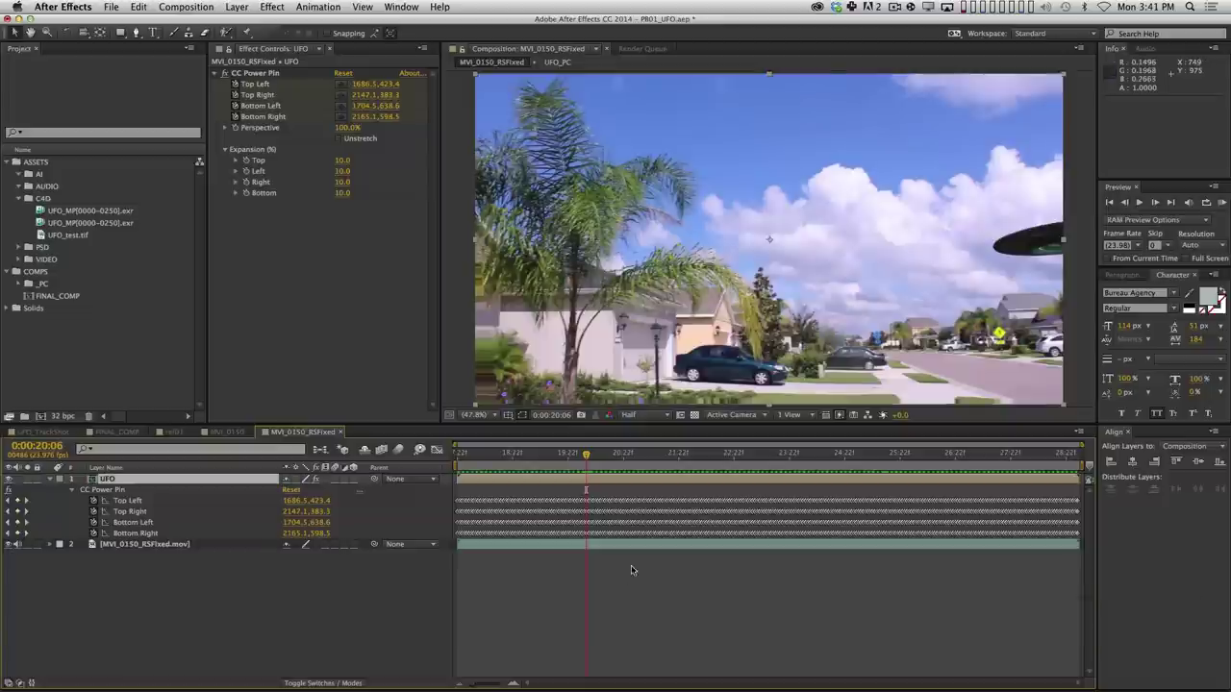
pyautogui.click(615, 620)
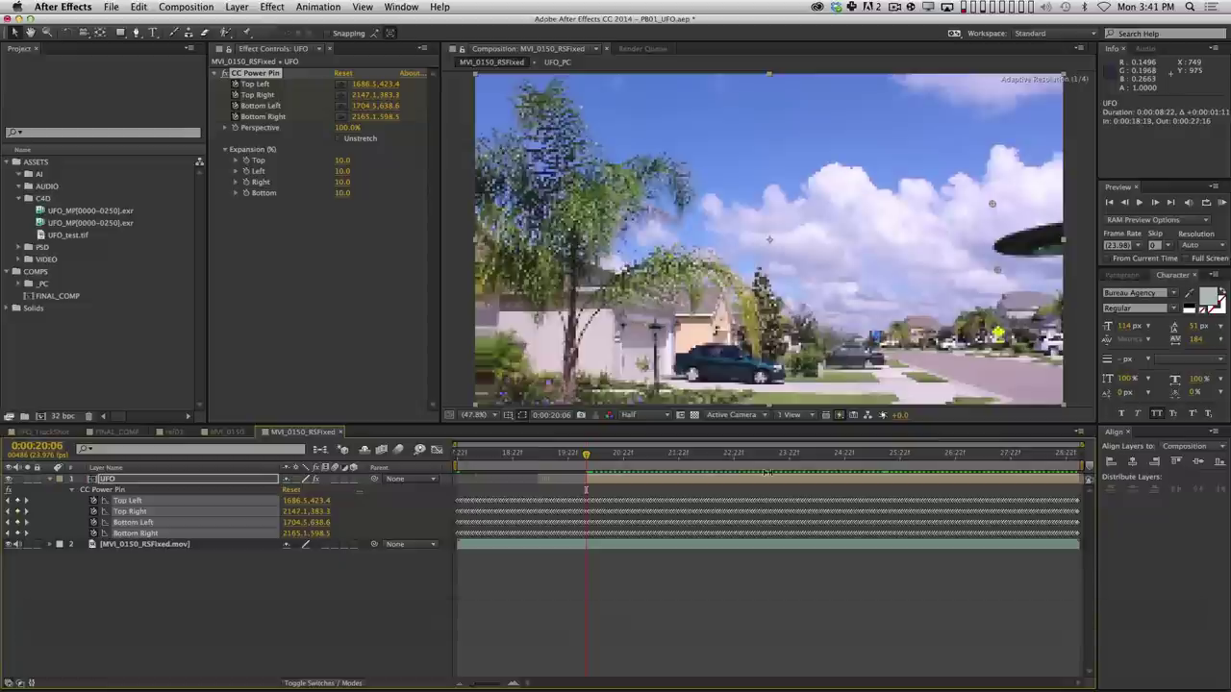
pyautogui.click(828, 579)
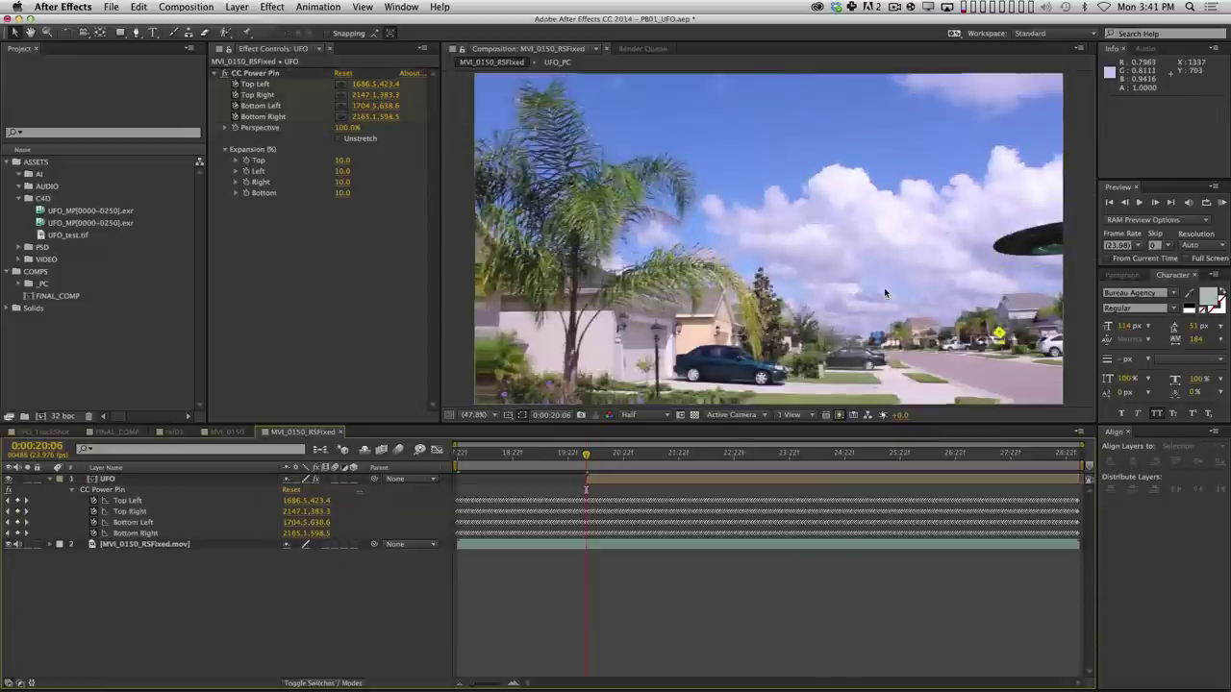
# Start the work area at 0:00:20:02 and review the UFO's entrance frame by frame up to 0:00:20:07.
pyautogui.press('pagedown')
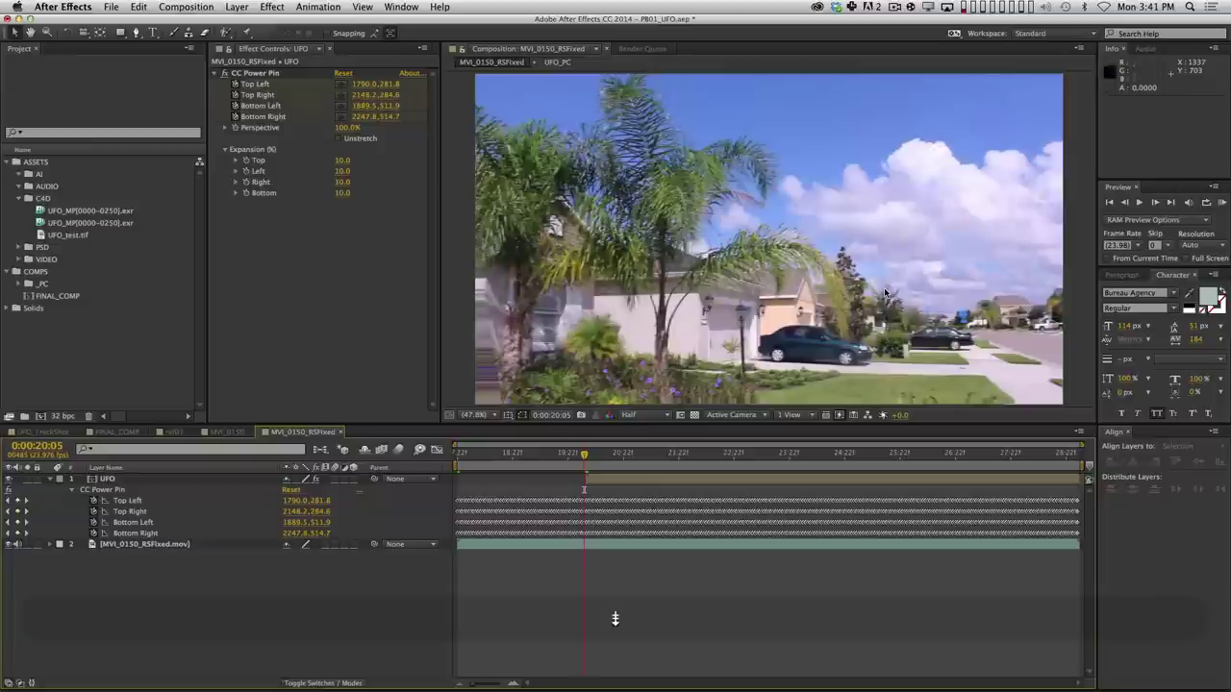
pyautogui.press('space')
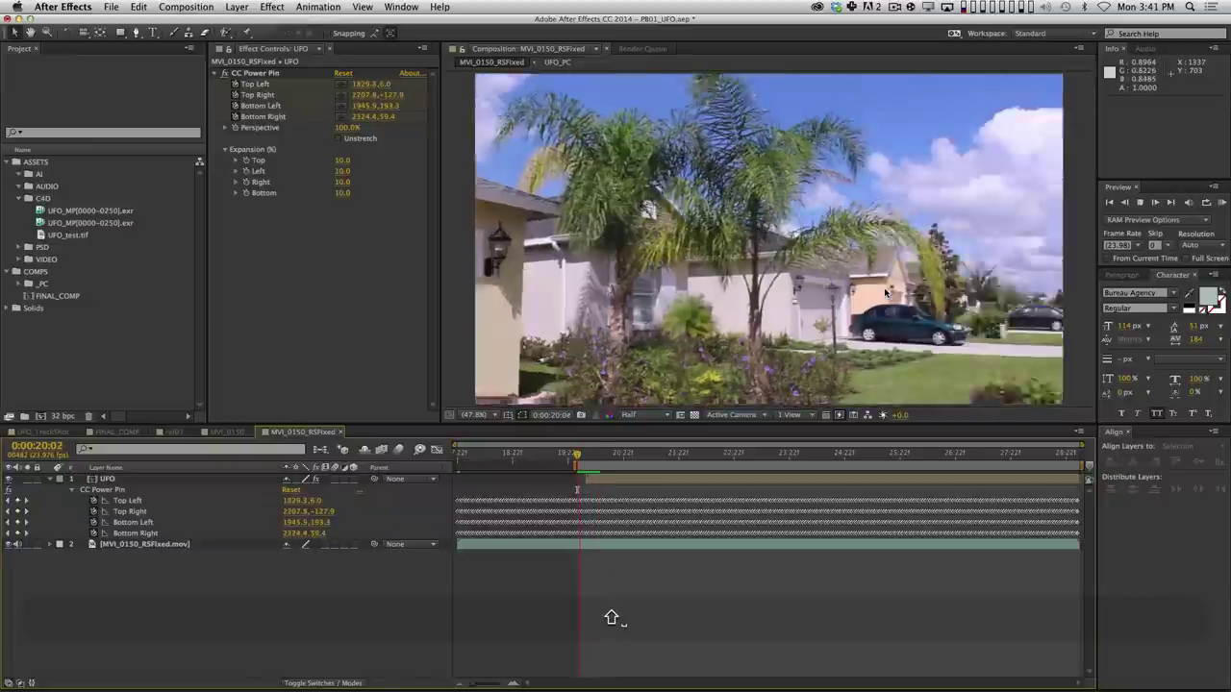
pyautogui.press('space')
pyautogui.press('space')
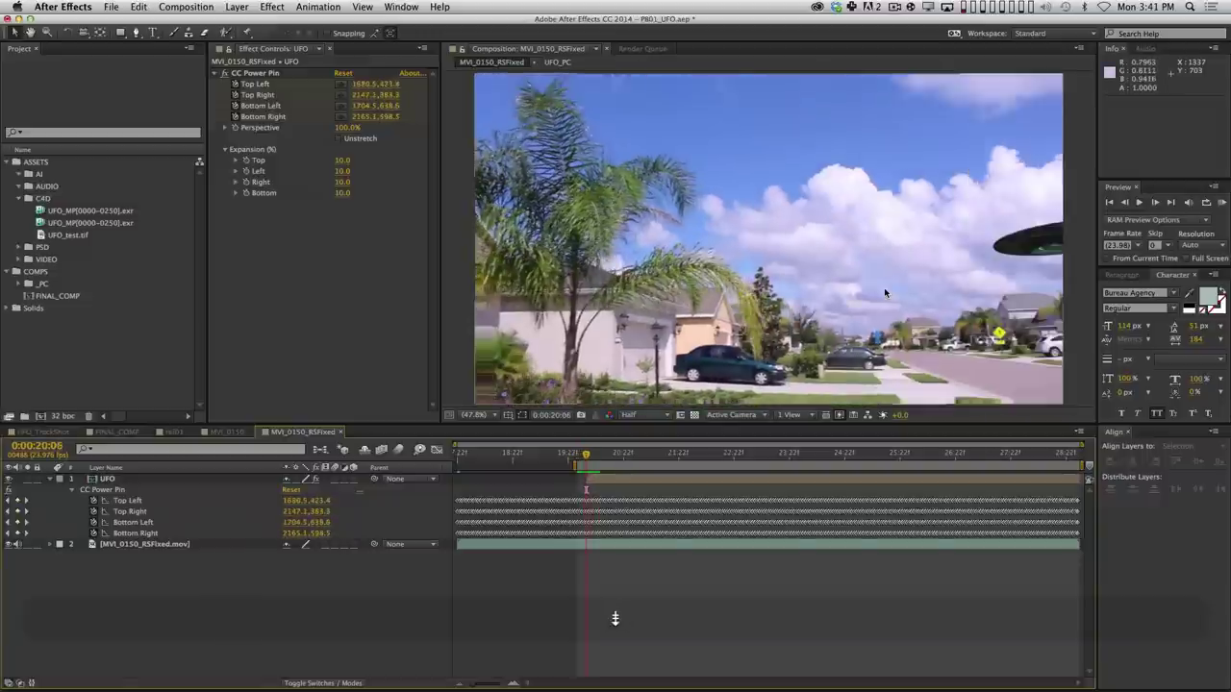
pyautogui.press('space')
pyautogui.press('space')
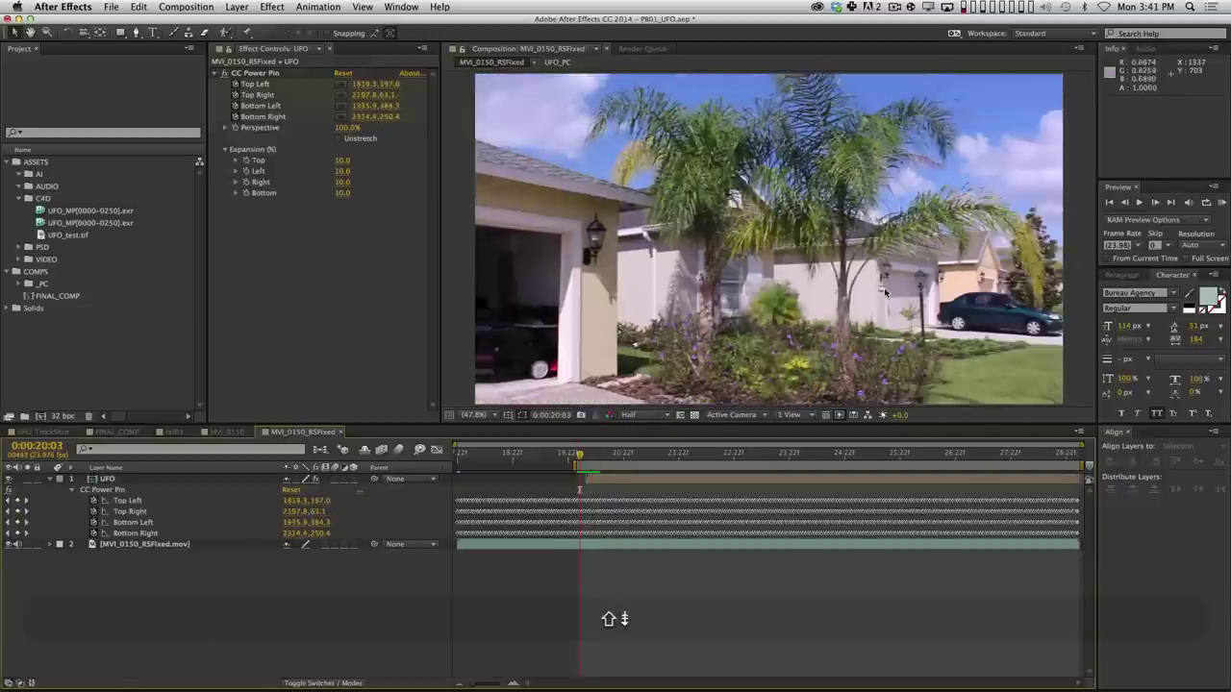
pyautogui.press('pagedown')
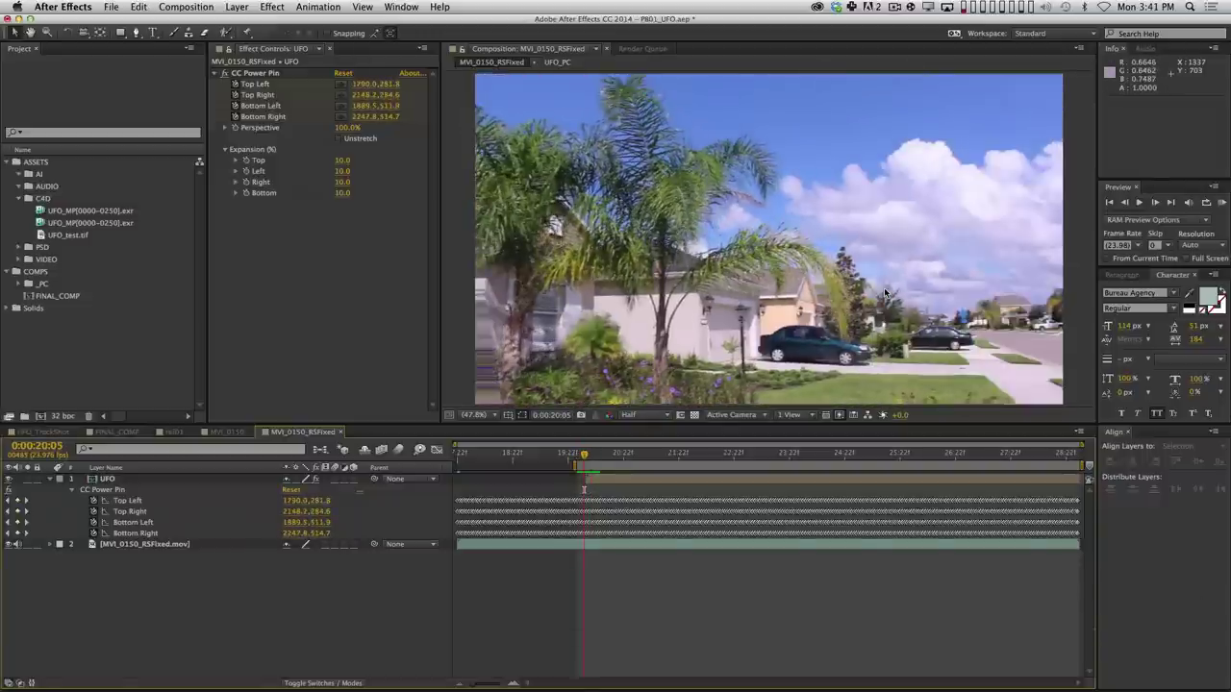
pyautogui.press('pagedown')
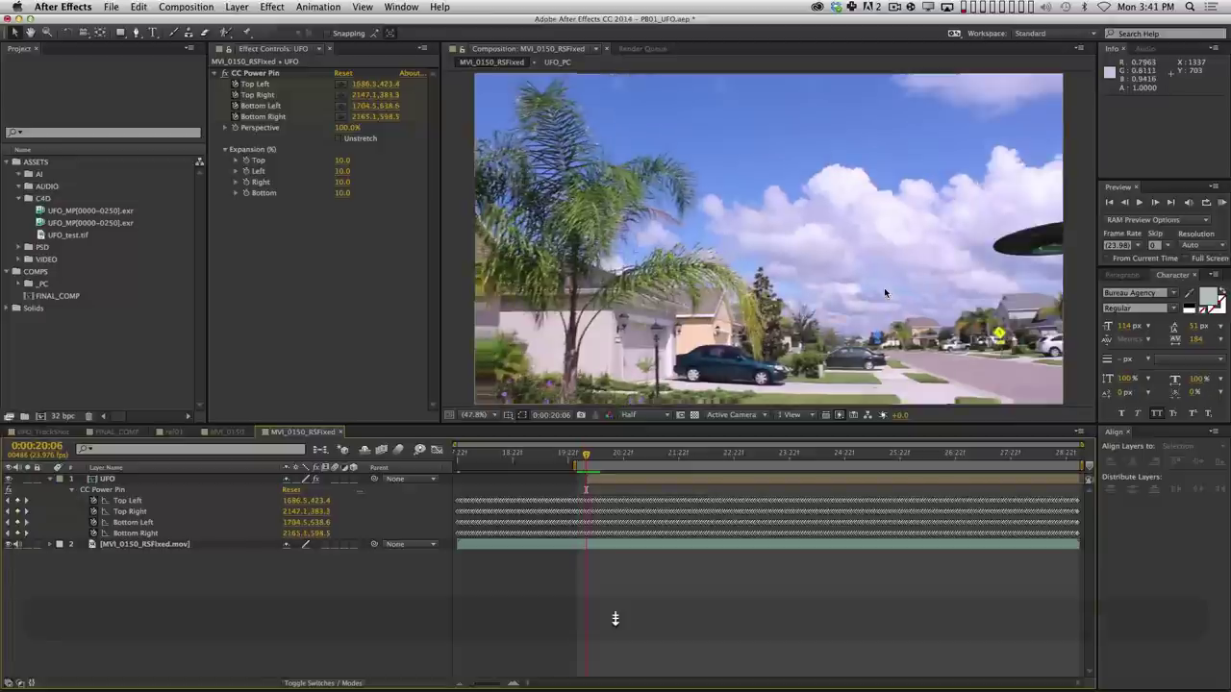
pyautogui.press('pagedown')
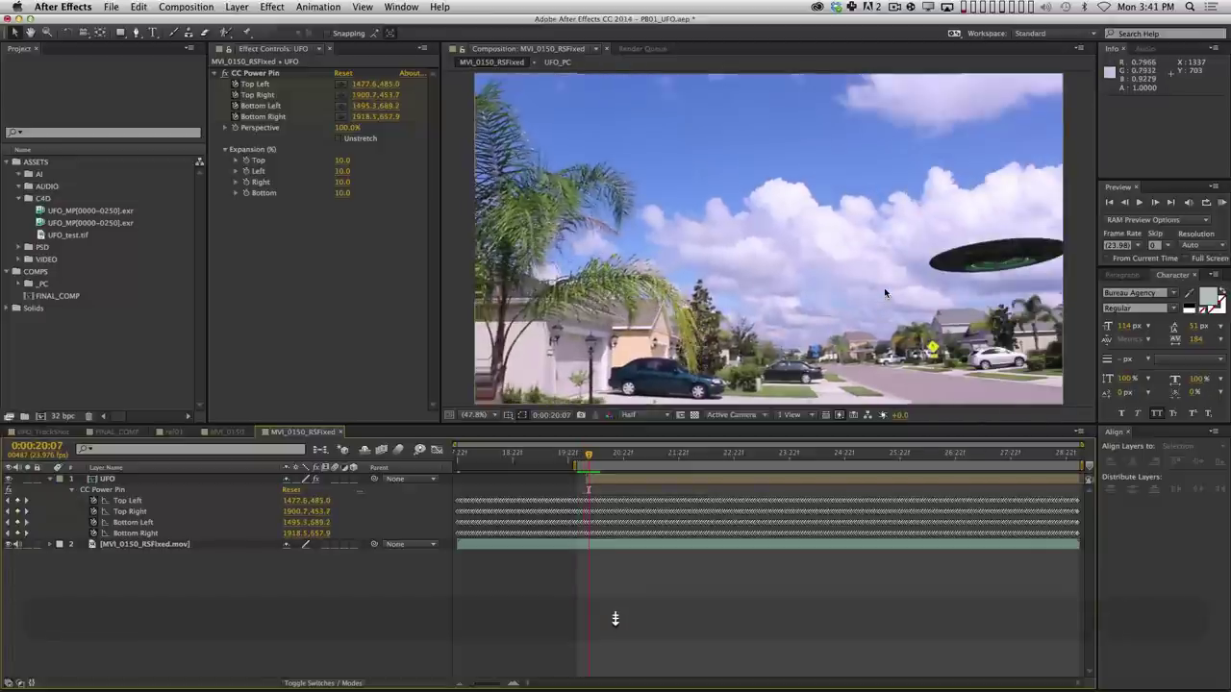
pyautogui.press('pageup')
pyautogui.press('pageup')
pyautogui.click(606, 481)
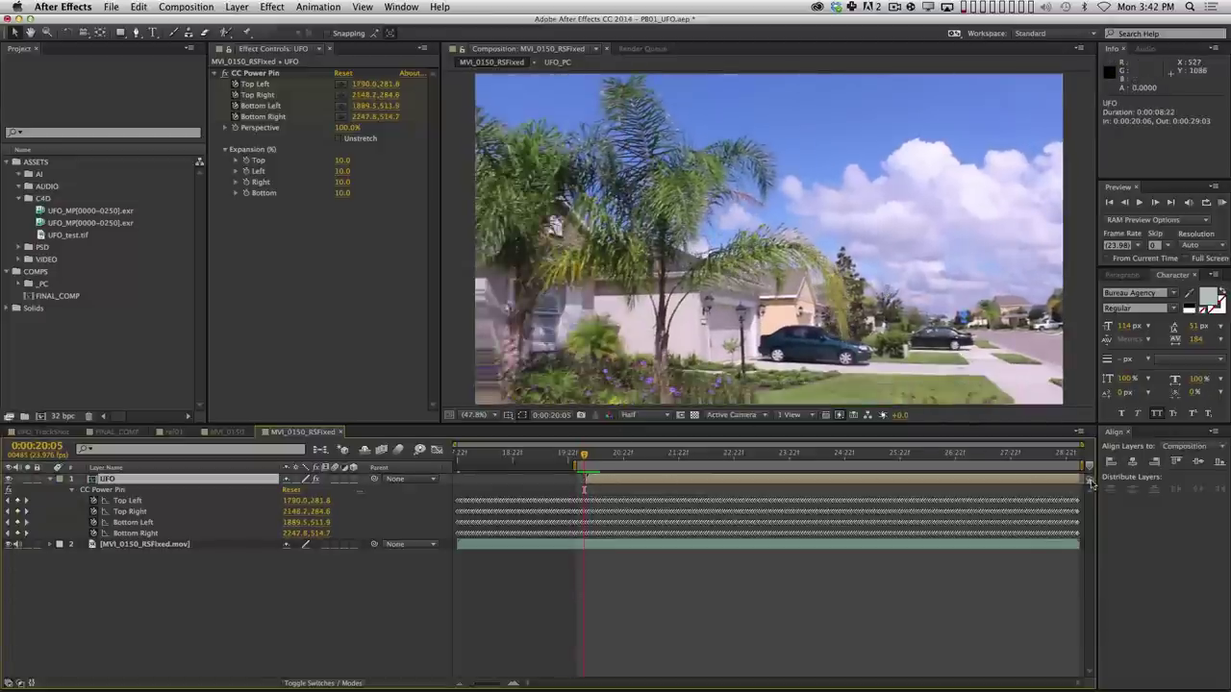
pyautogui.hotkey('alt', 'pageup')
pyautogui.press('super+z')
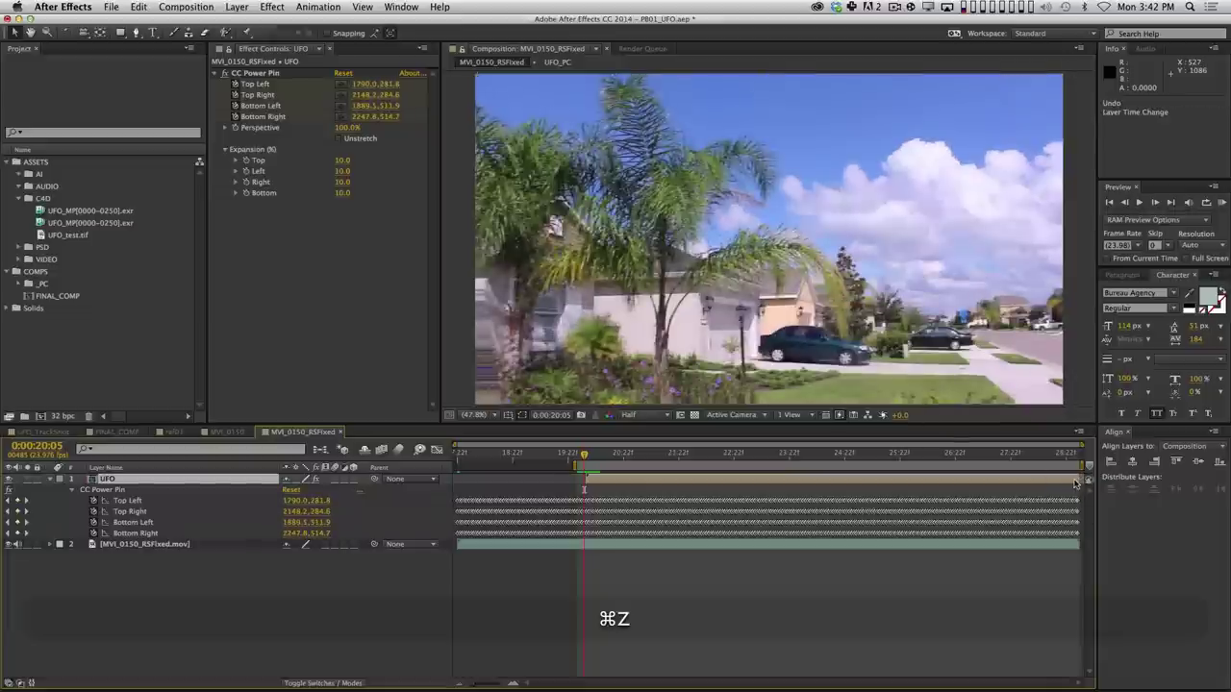
pyautogui.press('super+shift+z')
pyautogui.press('super+z')
# Extend the start of the UFO layer one frame earlier to 0:00:20:05.
pyautogui.press('super+y')
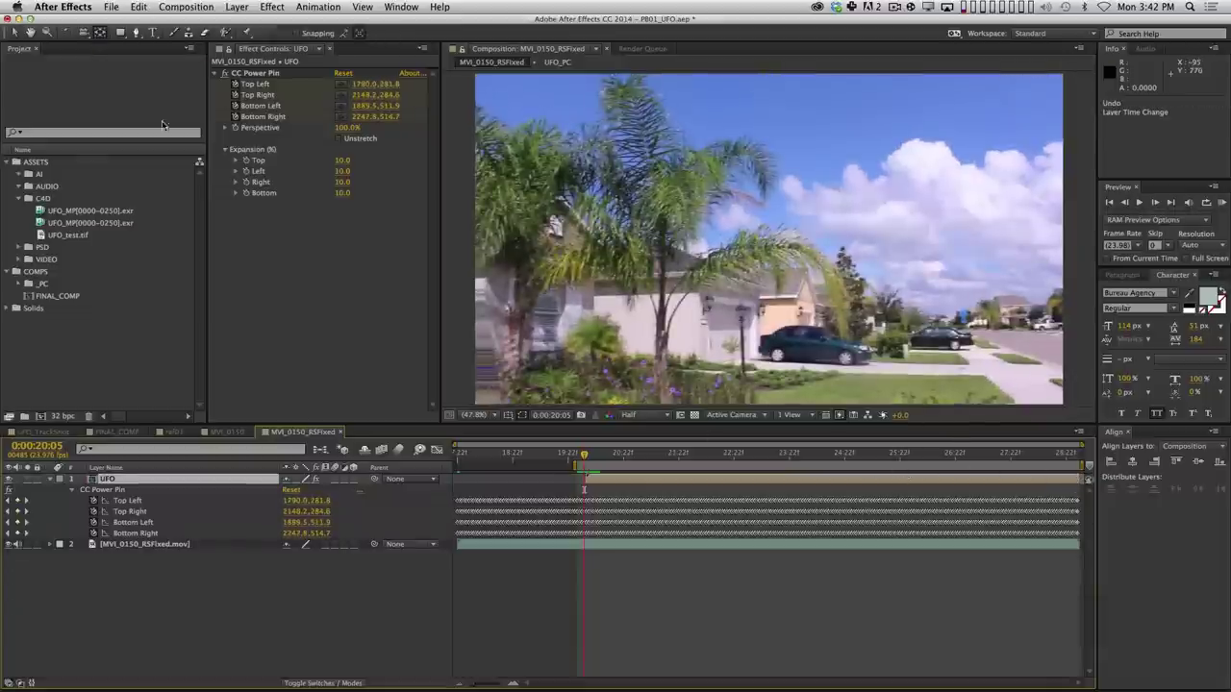
pyautogui.click(787, 481)
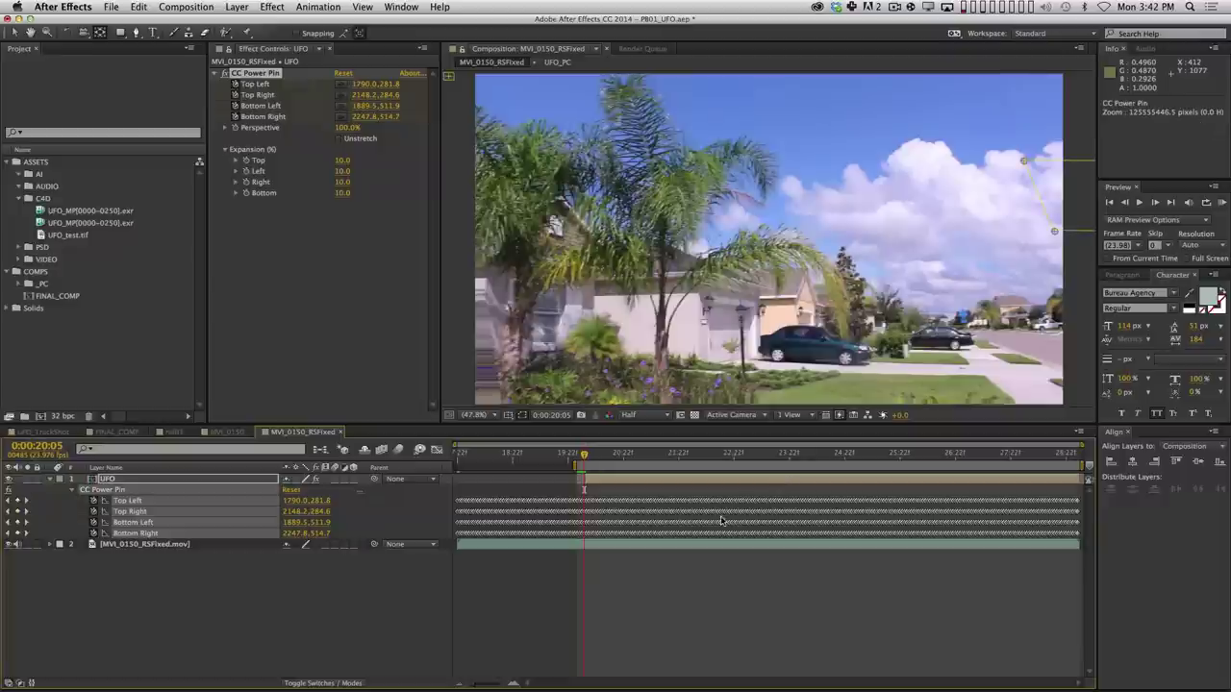
pyautogui.click(583, 479)
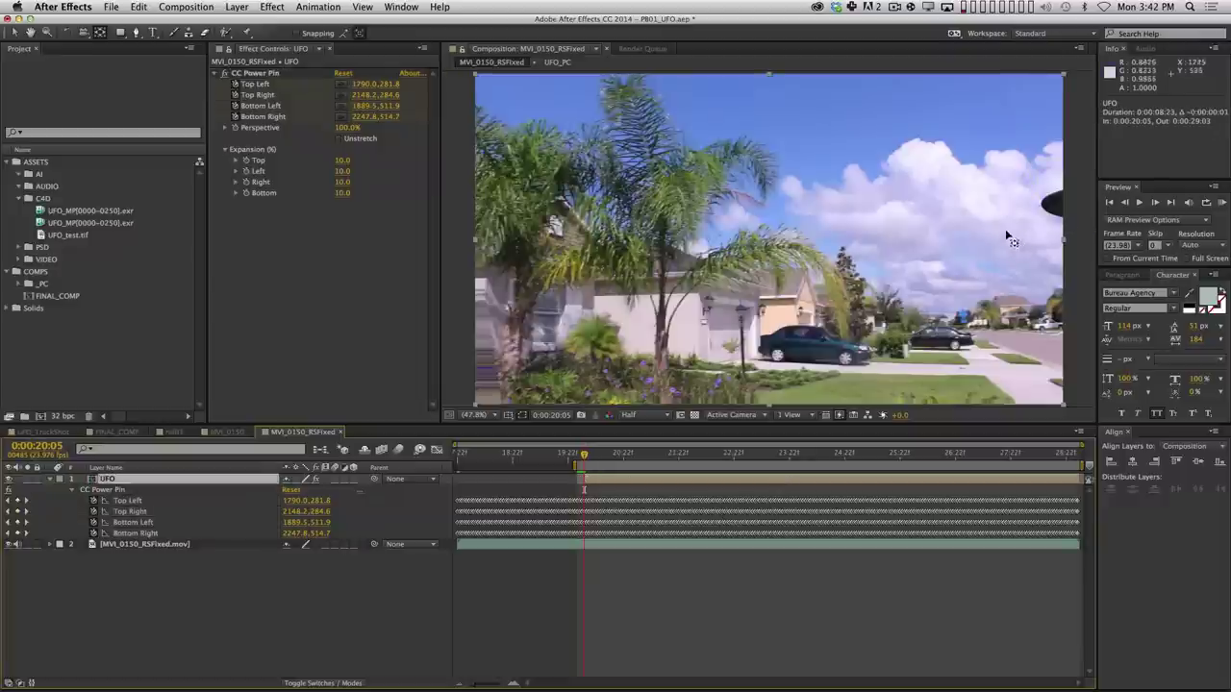
# Play back the UFO's entrance and compare its tracked position frame by frame between 0:00:20:05 and 0:00:20:07.
pyautogui.press('space')
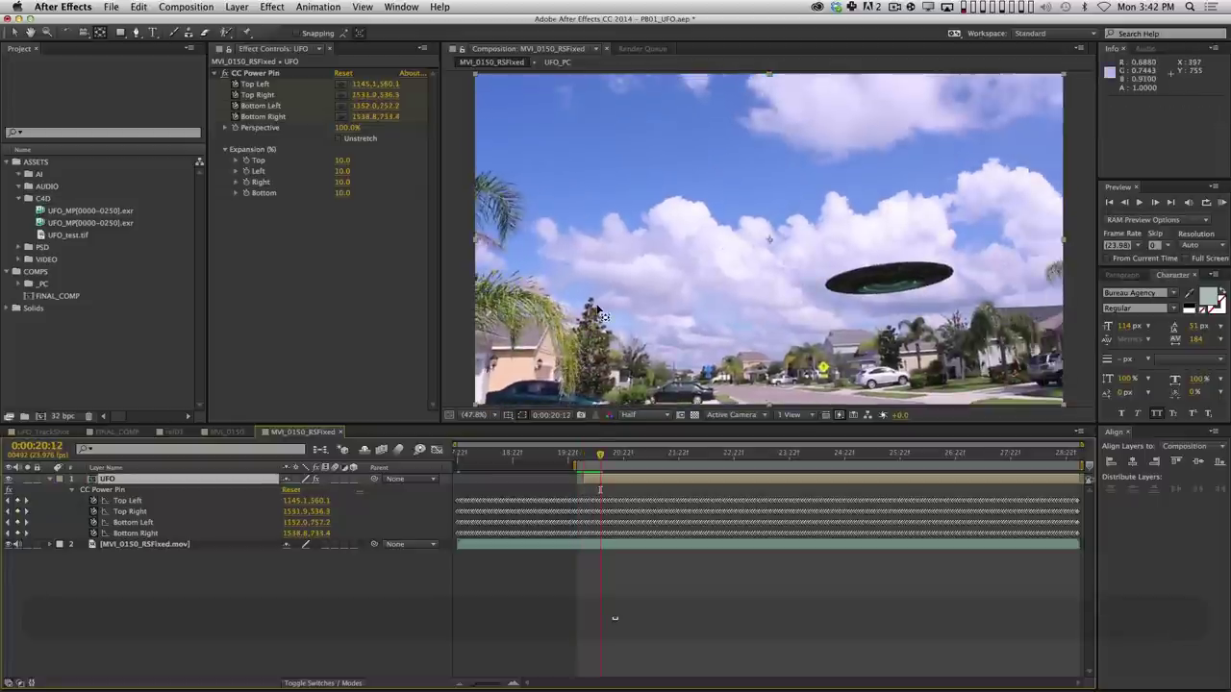
pyautogui.press('space')
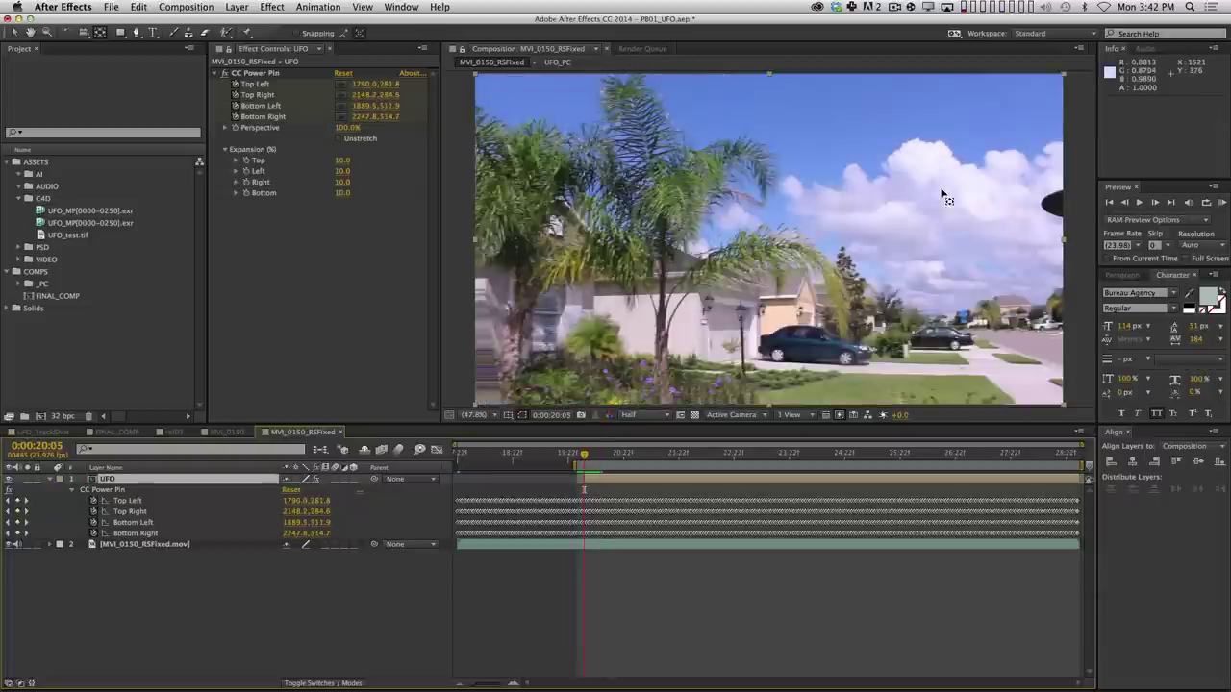
pyautogui.press('pagedown')
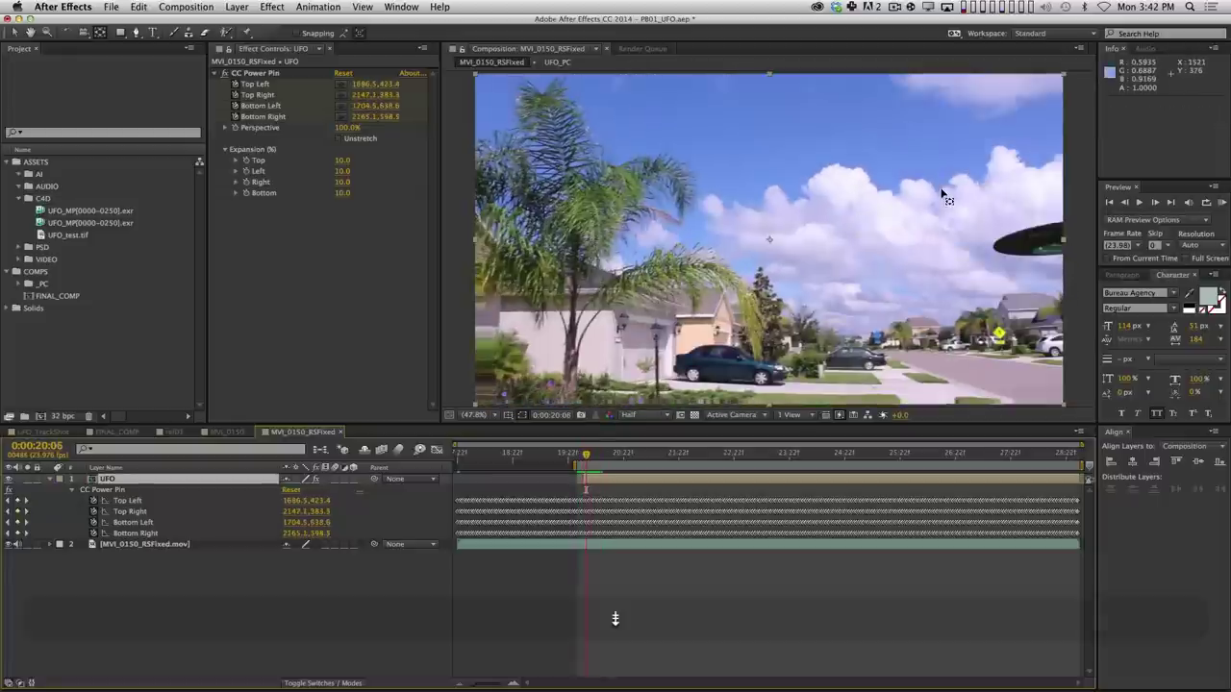
pyautogui.press('pageup')
pyautogui.press('pagedown')
pyautogui.press('pagedown')
pyautogui.press('pageup')
pyautogui.press('pageup')
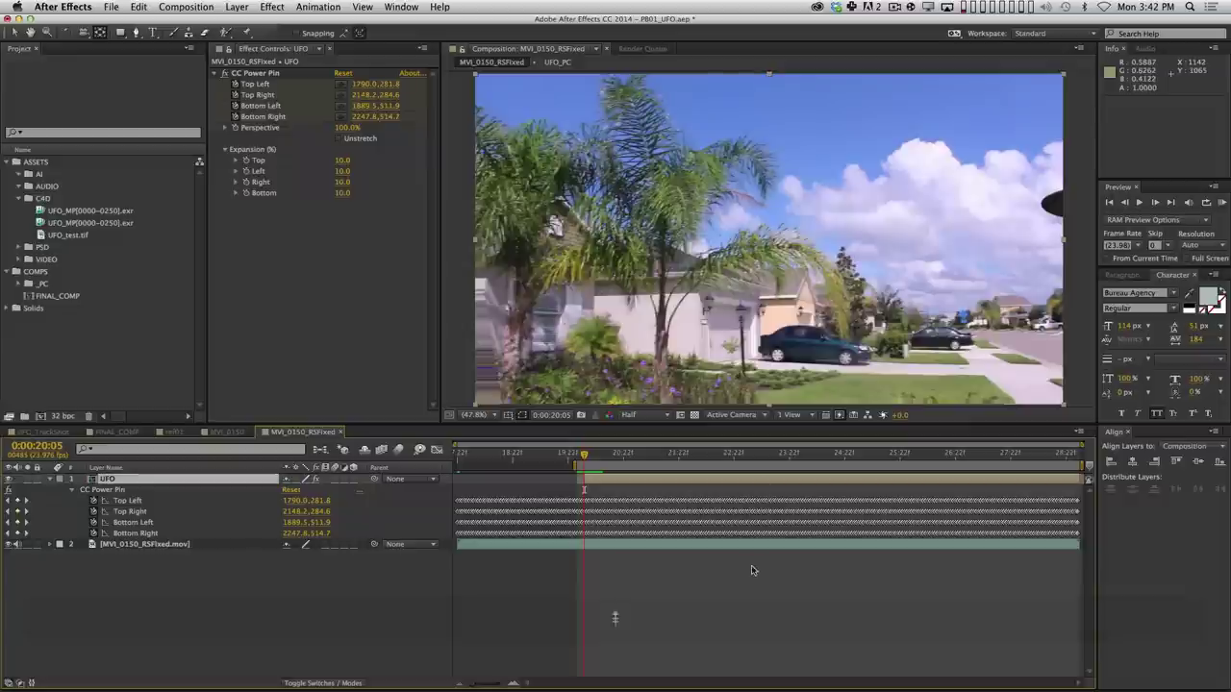
# Delete the keyframes of all four CC Power Pin corners at 0:00:20:05 and on the frames just before it.
pyautogui.press('=')
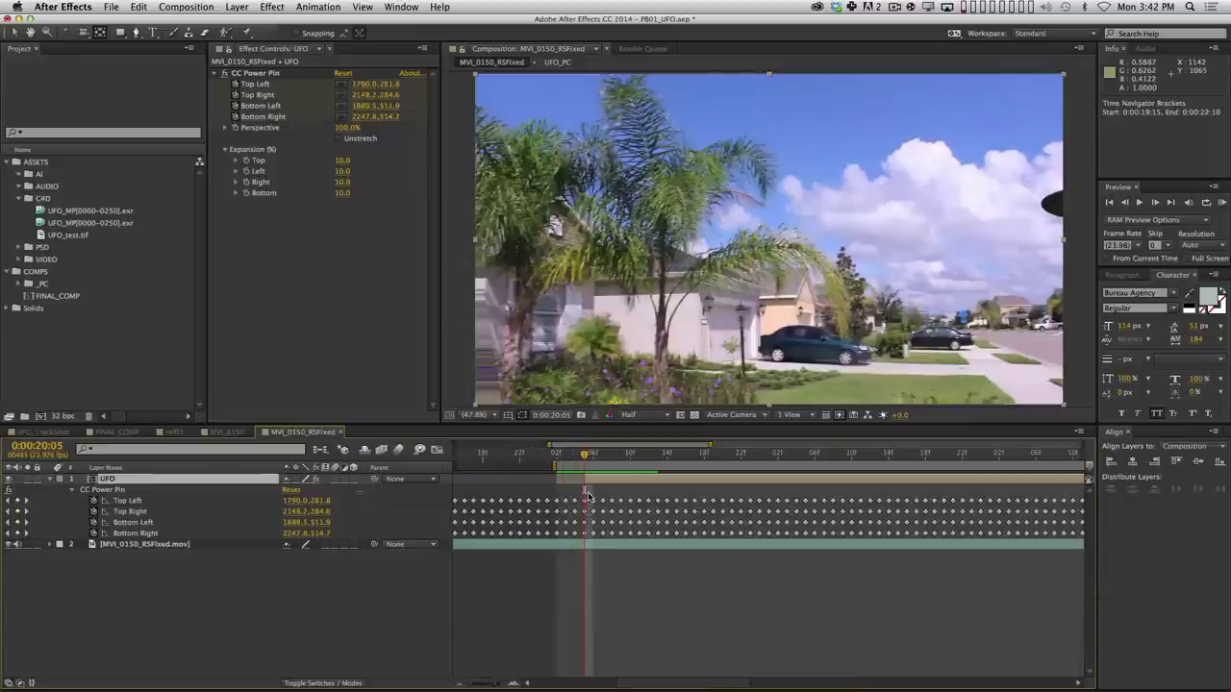
pyautogui.moveTo(584, 494); pyautogui.dragTo(471, 583)
pyautogui.press('Delete')
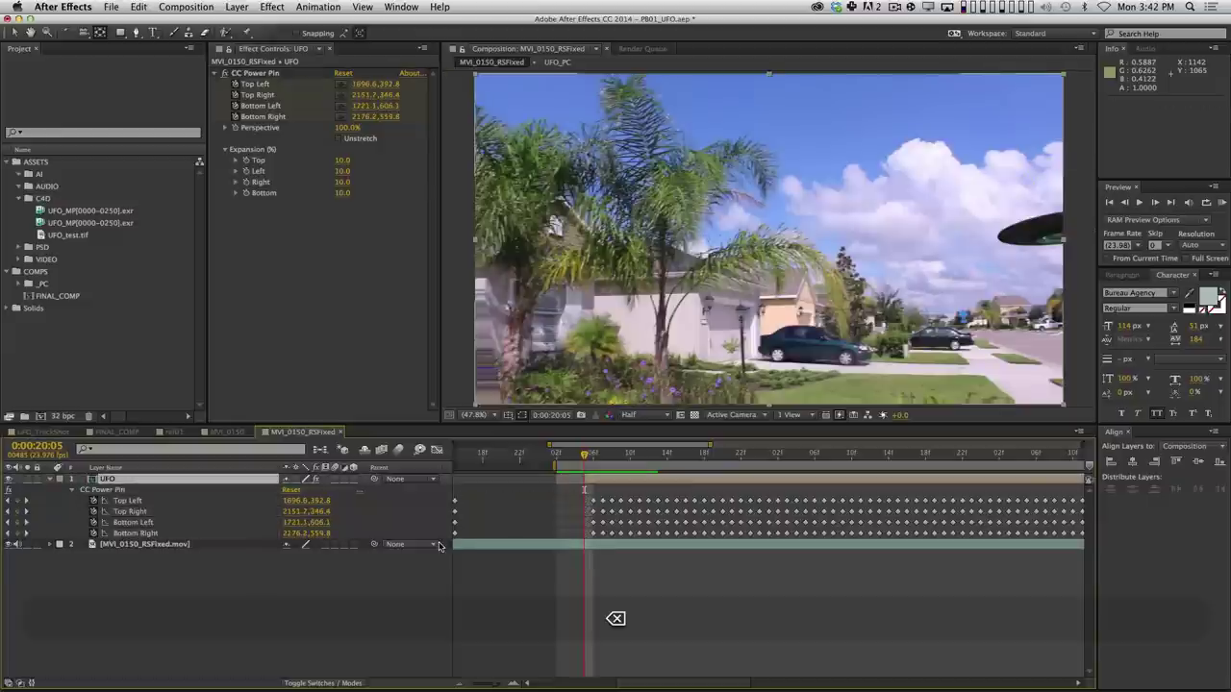
# Delete the UFO's remaining CC Power Pin keyframes before 0:00:20:06 and add a Position keyframe to the layer at 0:00:20:06.
pyautogui.moveTo(497, 477); pyautogui.dragTo(321, 591)
pyautogui.press('BackSpace')
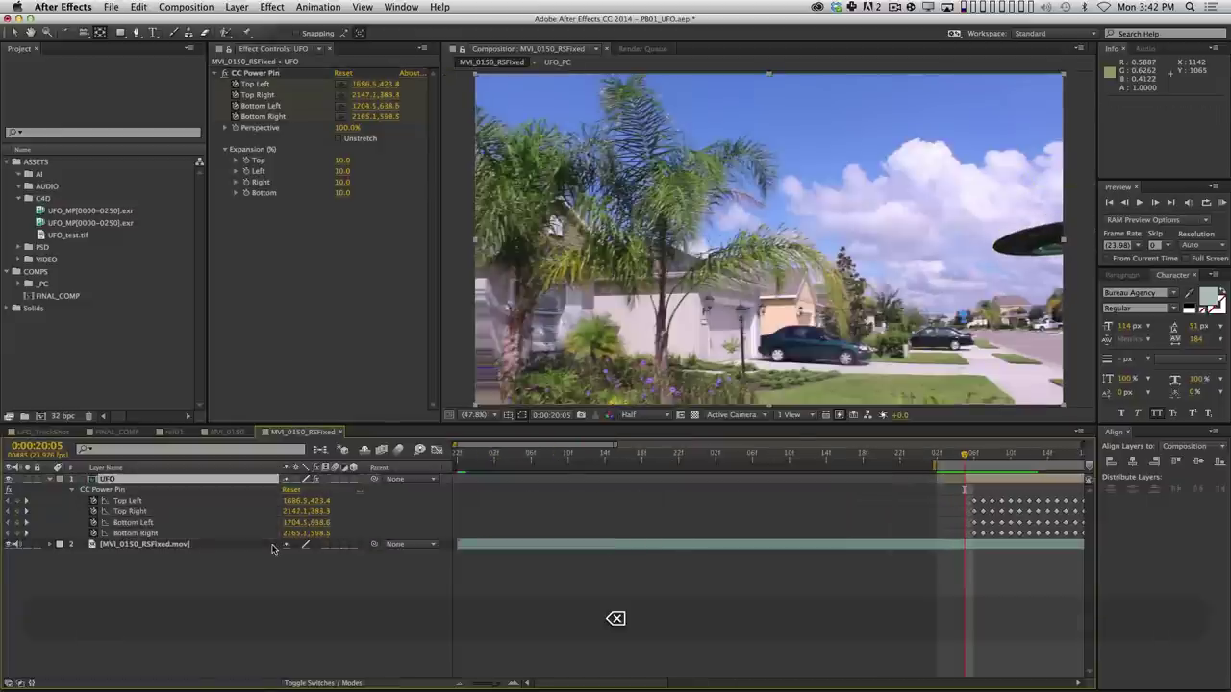
pyautogui.press('pagedown')
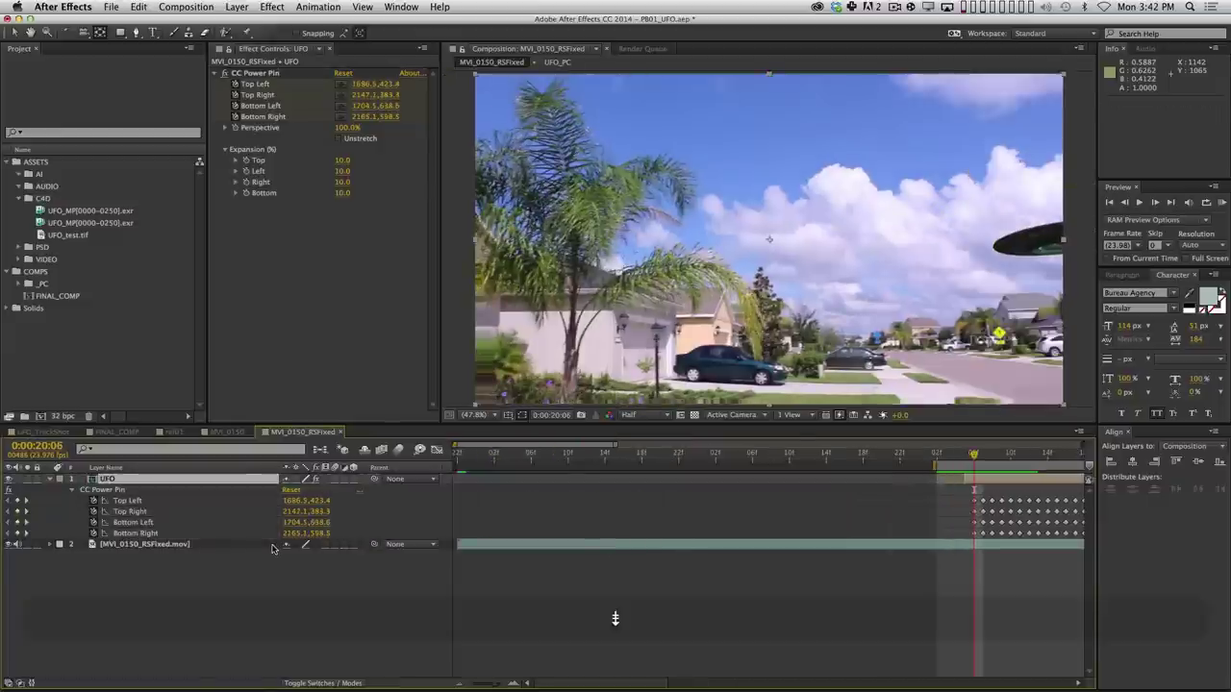
pyautogui.hotkey('alt', 'shift', 'p')
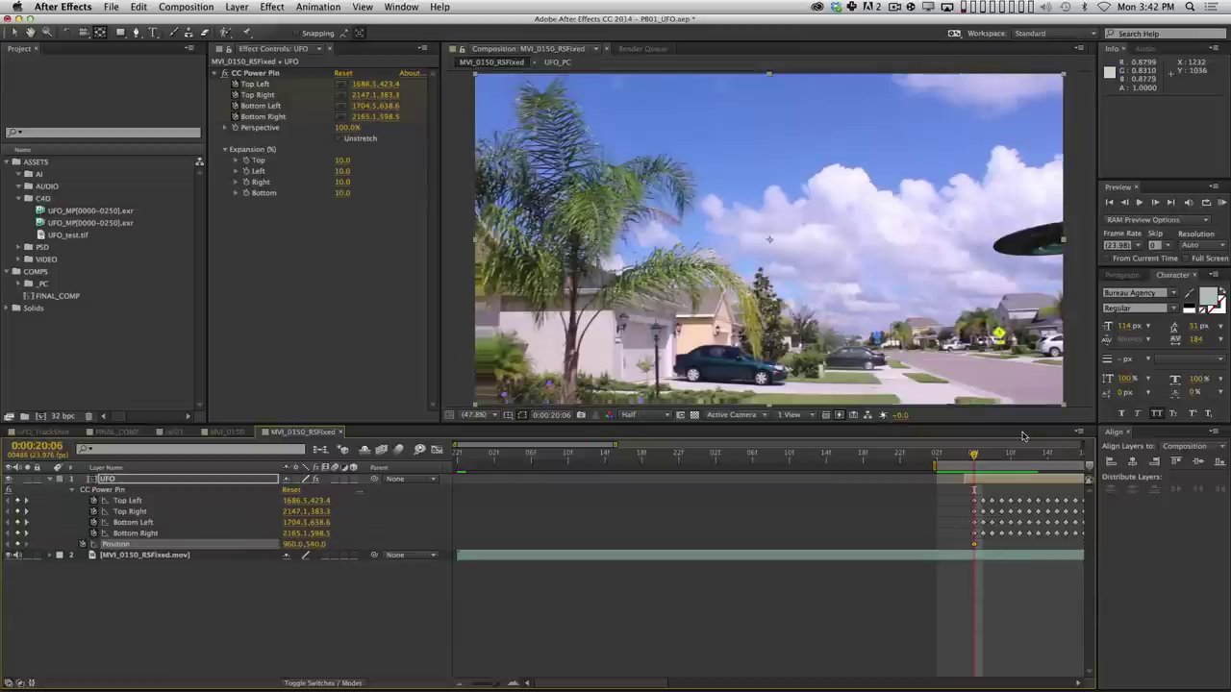
# Keyframe the UFO layer's Position at 1140.0, 486.0 on frame 0:00:20:05 to push the craft toward the frame edge.
pyautogui.press('pageup')
pyautogui.moveTo(1063, 375); pyautogui.dragTo(926, 404)
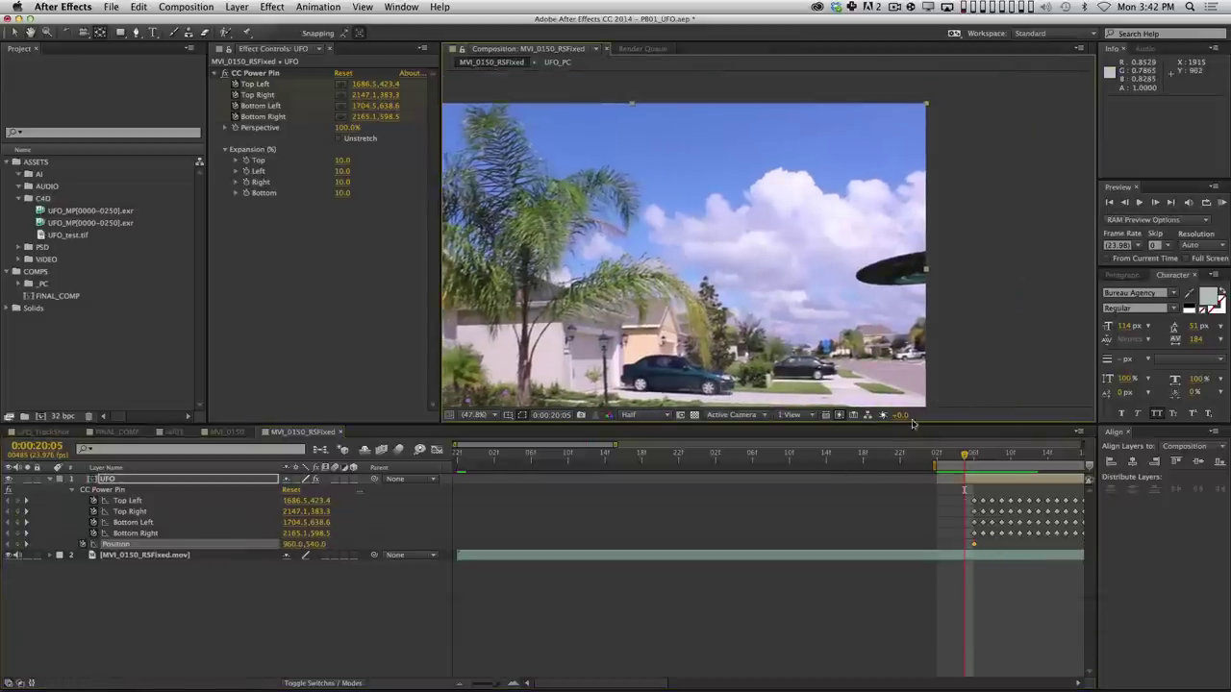
pyautogui.press('v')
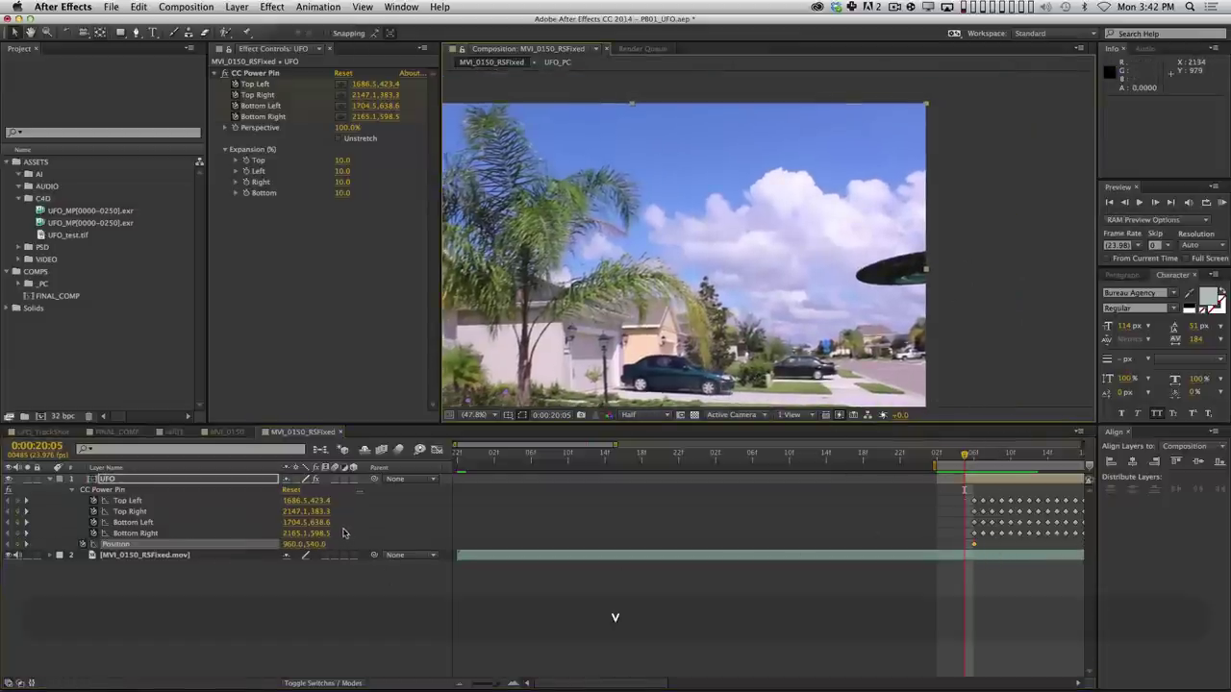
pyautogui.press('p')
pyautogui.moveTo(296, 490)
pyautogui.mouseDown()
pyautogui.moveTo(325, 490)
pyautogui.moveTo(300, 489)
pyautogui.mouseUp()
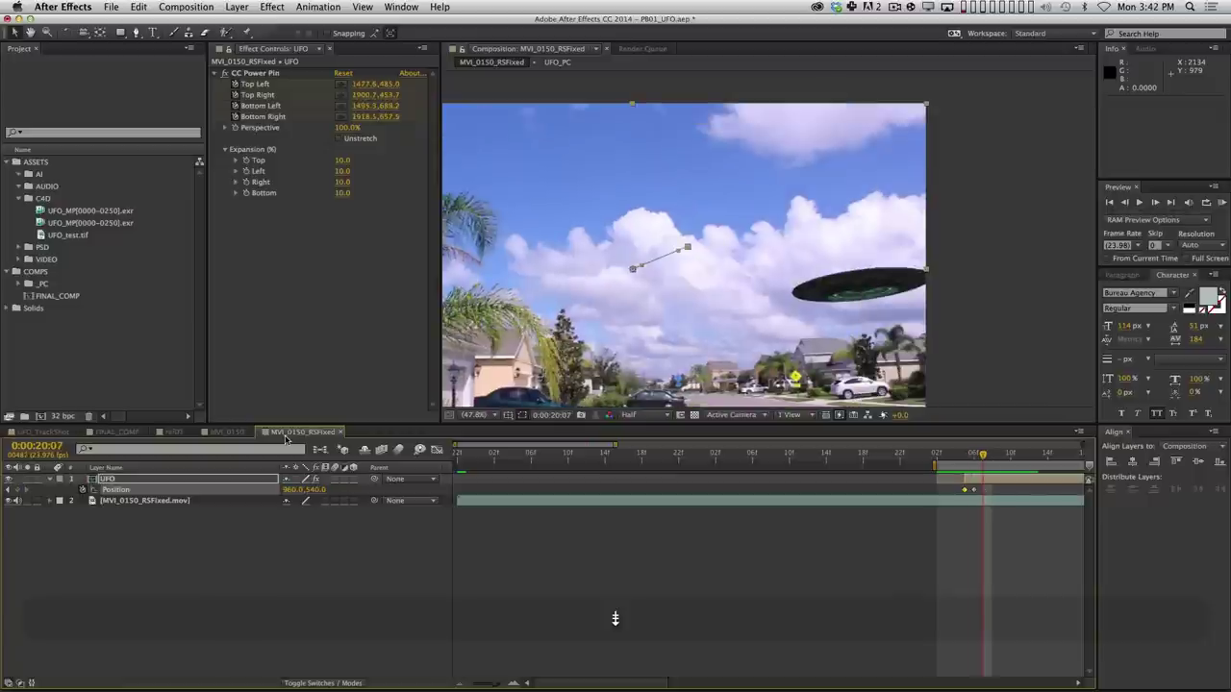
pyautogui.hotkey('shift', 'Down')
pyautogui.hotkey('shift', 'Down')
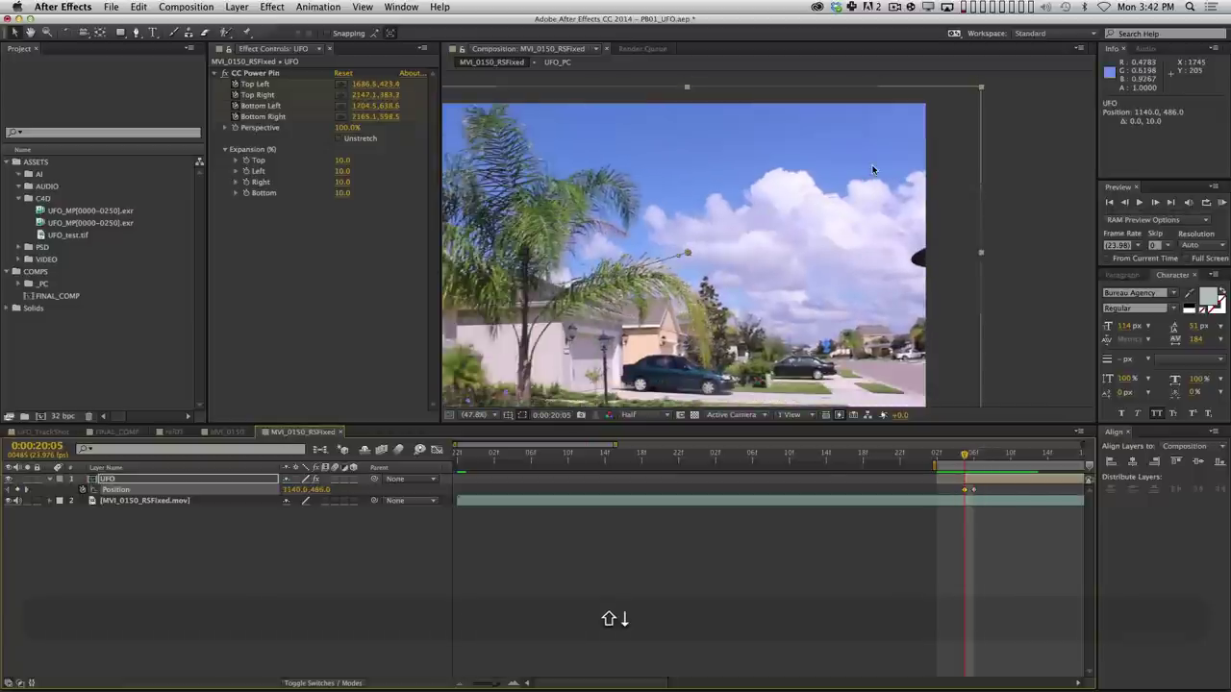
# Step through the UFO's entrance frames up to 0:00:20:12 and preview the corrected motion.
pyautogui.press('pagedown')
pyautogui.press('pagedown')
pyautogui.press('pagedown')
pyautogui.press('pagedown')
pyautogui.press('pagedown')
pyautogui.press('pagedown')
pyautogui.press('pagedown')
pyautogui.press('KP_0')
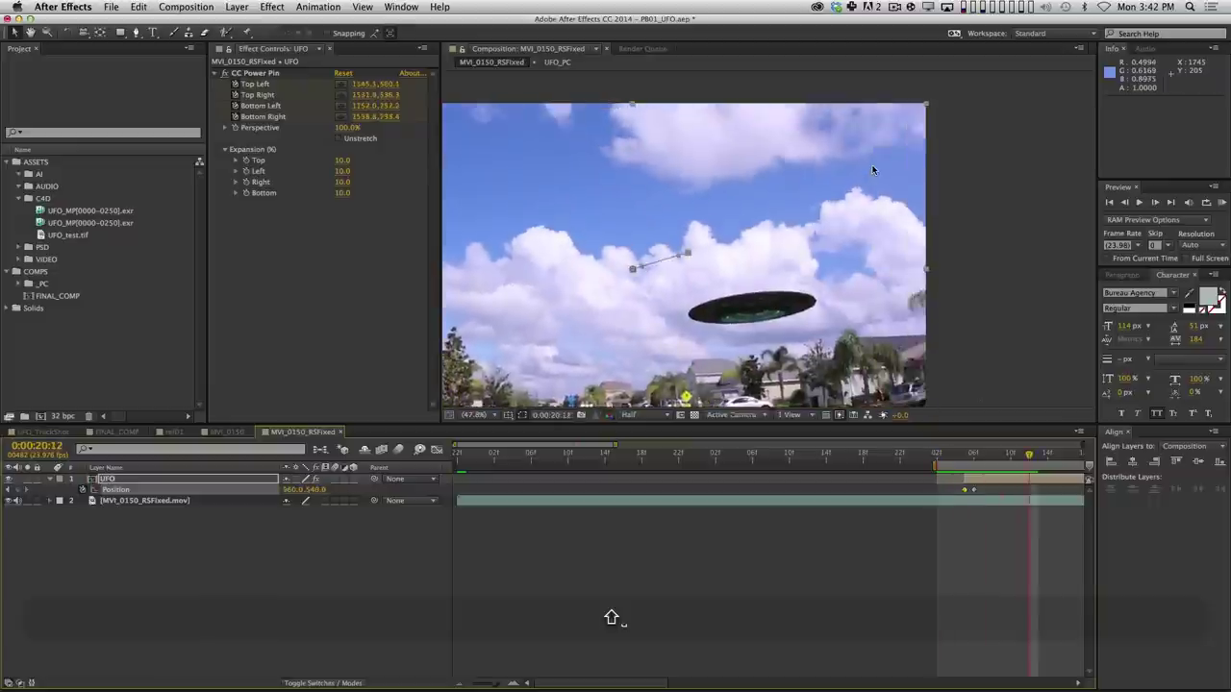
# Examine the UFO's blacks, brightness and color against the houses, trees and cars at 0:00:20:12.
pyautogui.press(',')
pyautogui.press(',')
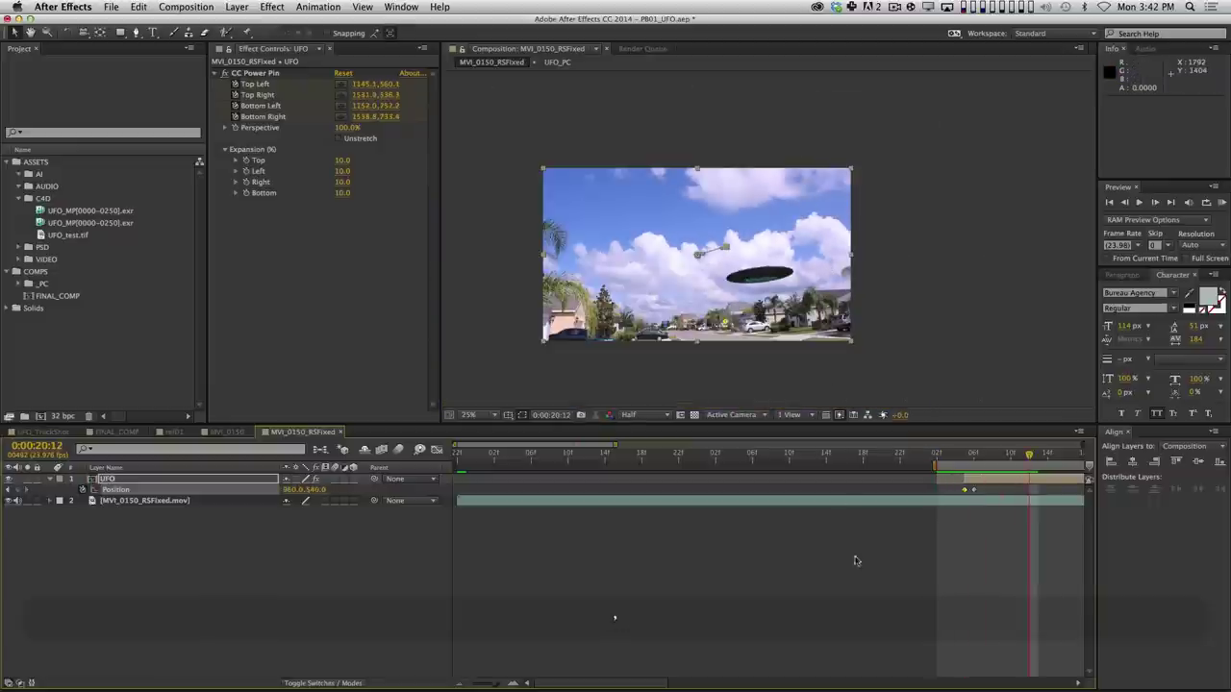
pyautogui.press('.')
pyautogui.press('.')
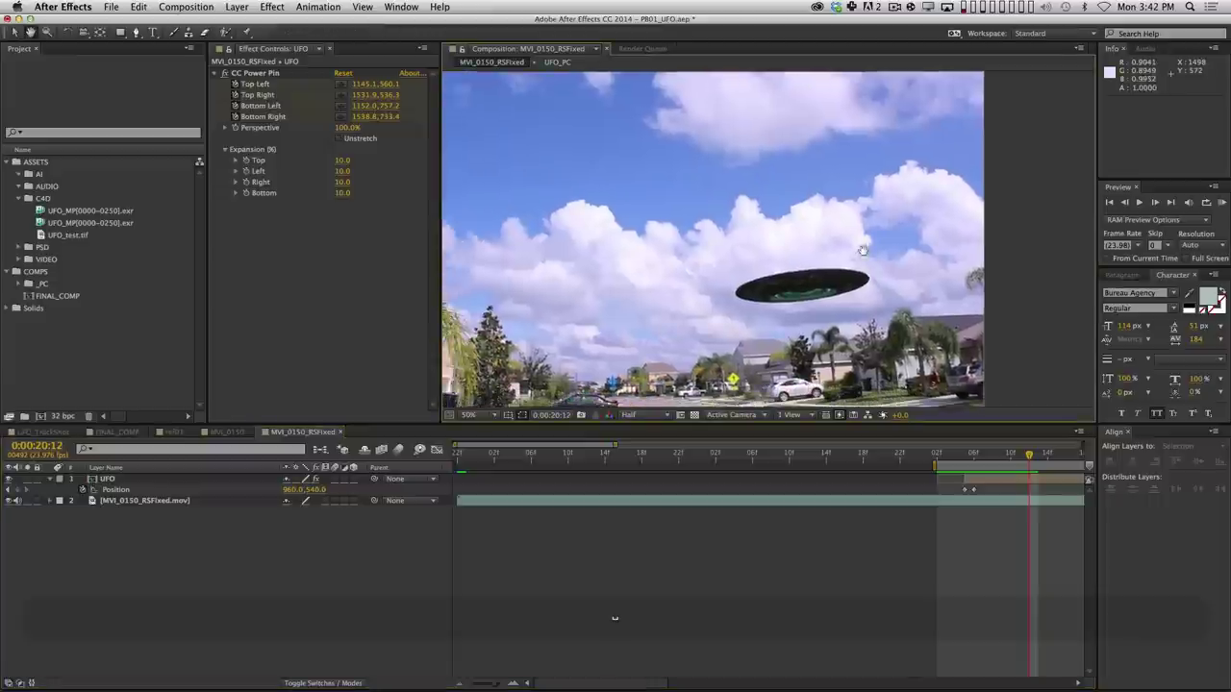
pyautogui.press('space')
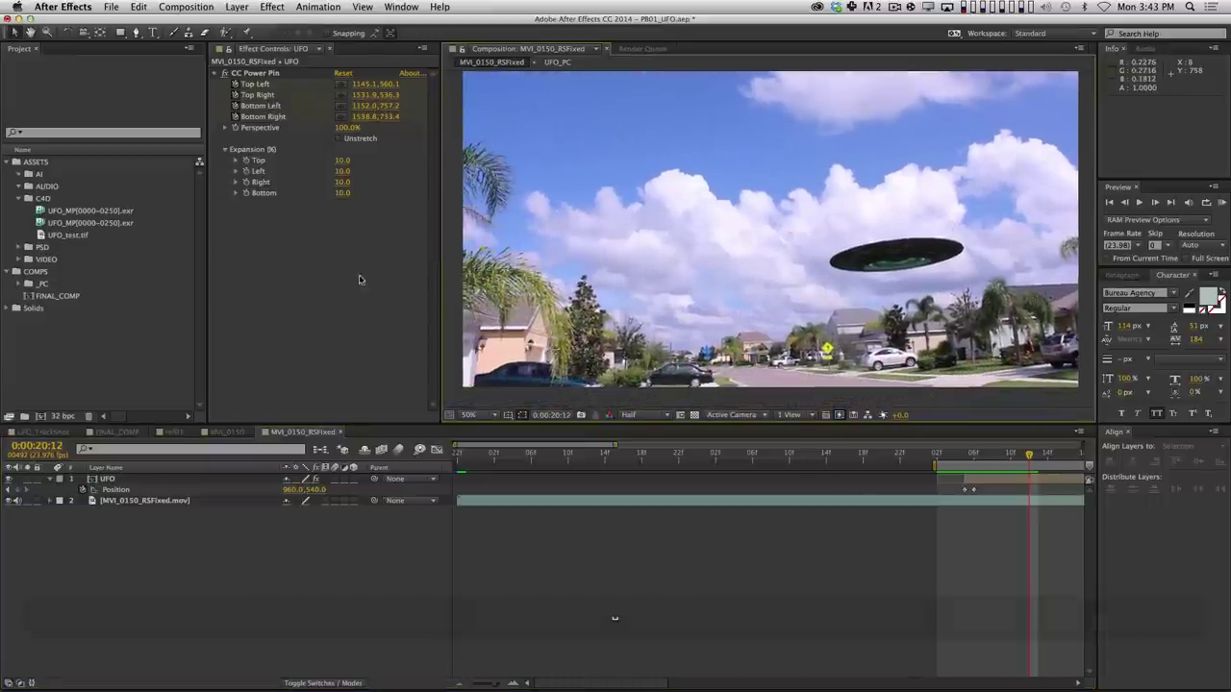
pyautogui.hscroll(5, 814, 577)
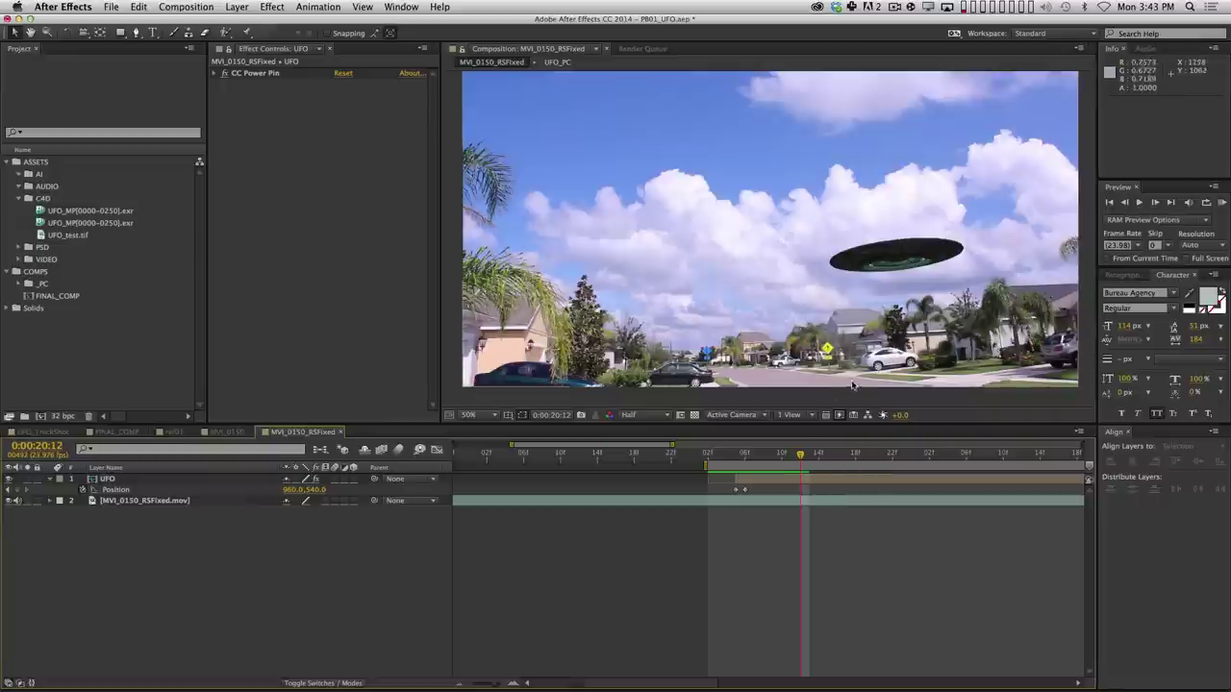
pyautogui.scroll(-2, 808, 318)
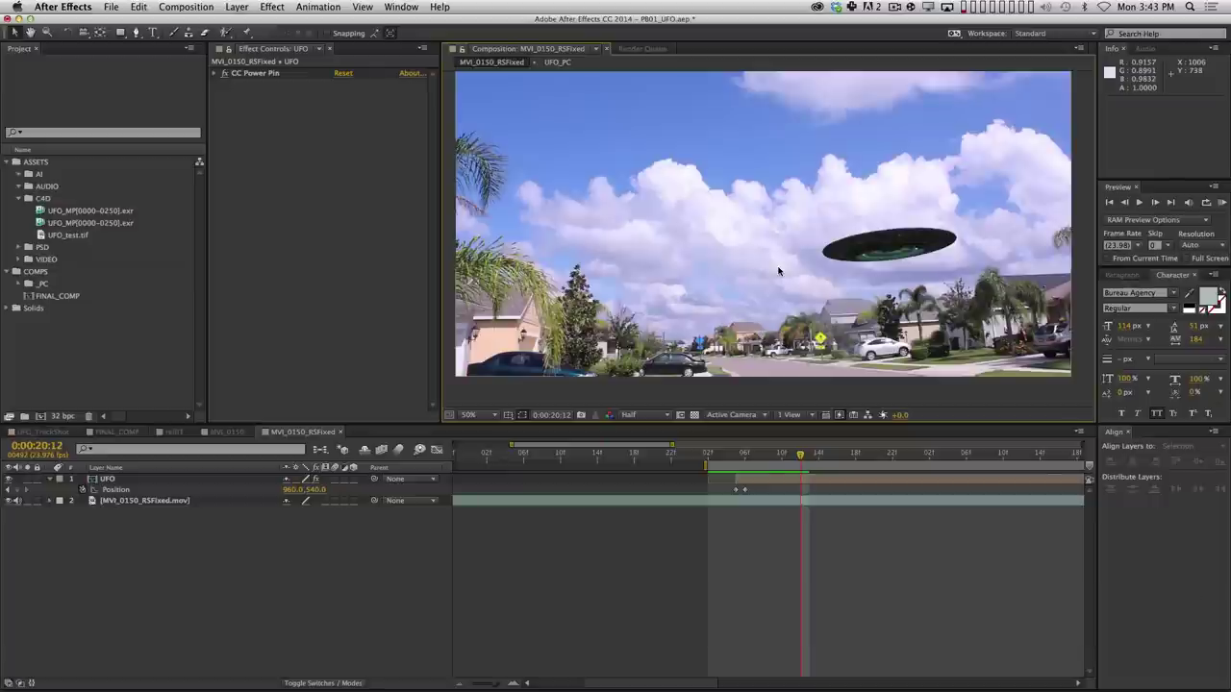
pyautogui.scroll(2, 766, 294)
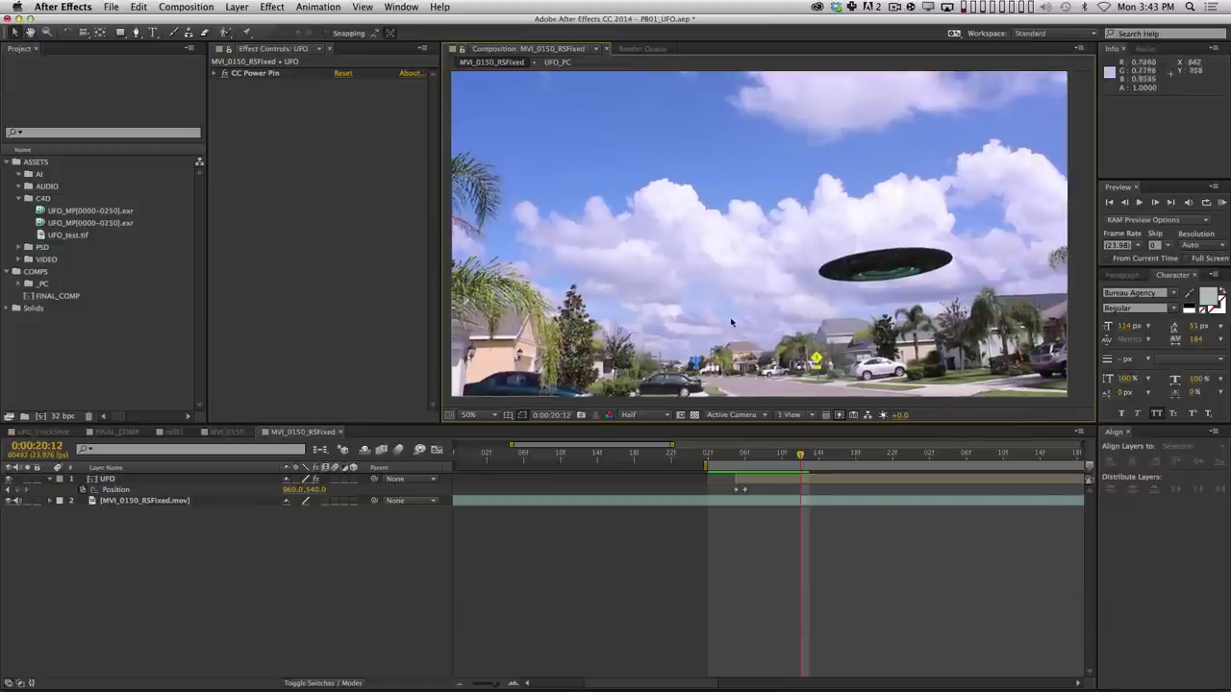
pyautogui.press('.')
pyautogui.moveTo(805, 349); pyautogui.dragTo(721, 170)
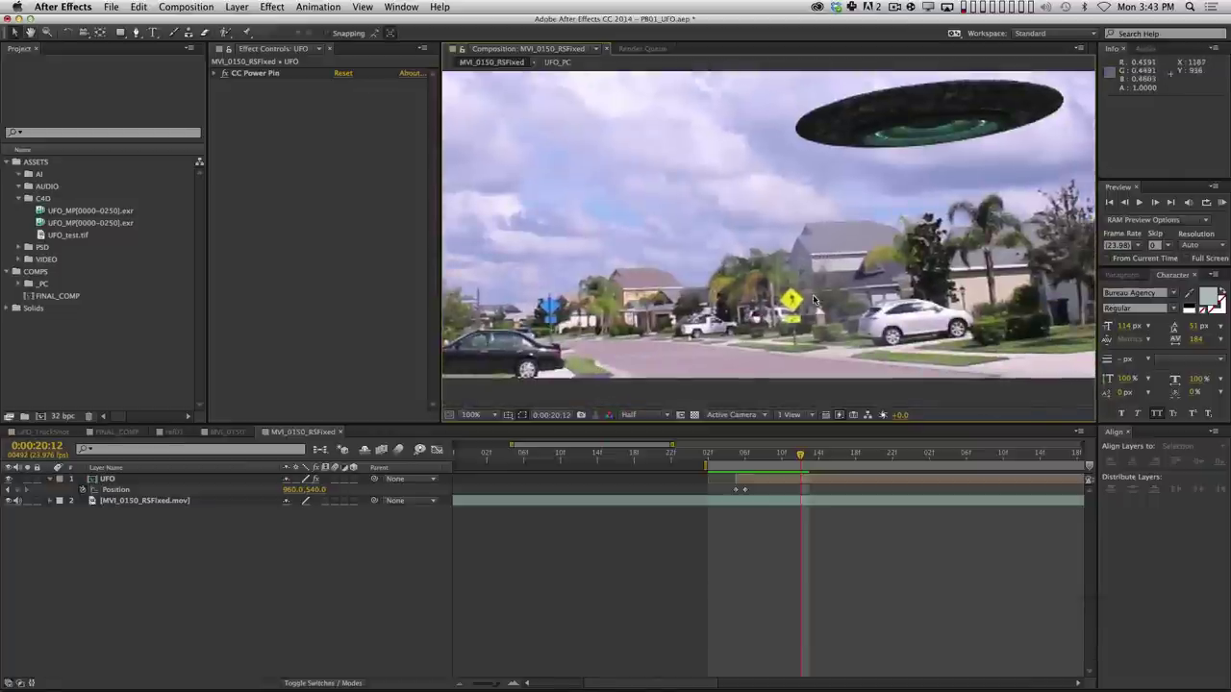
pyautogui.hscroll(6, 839, 290)
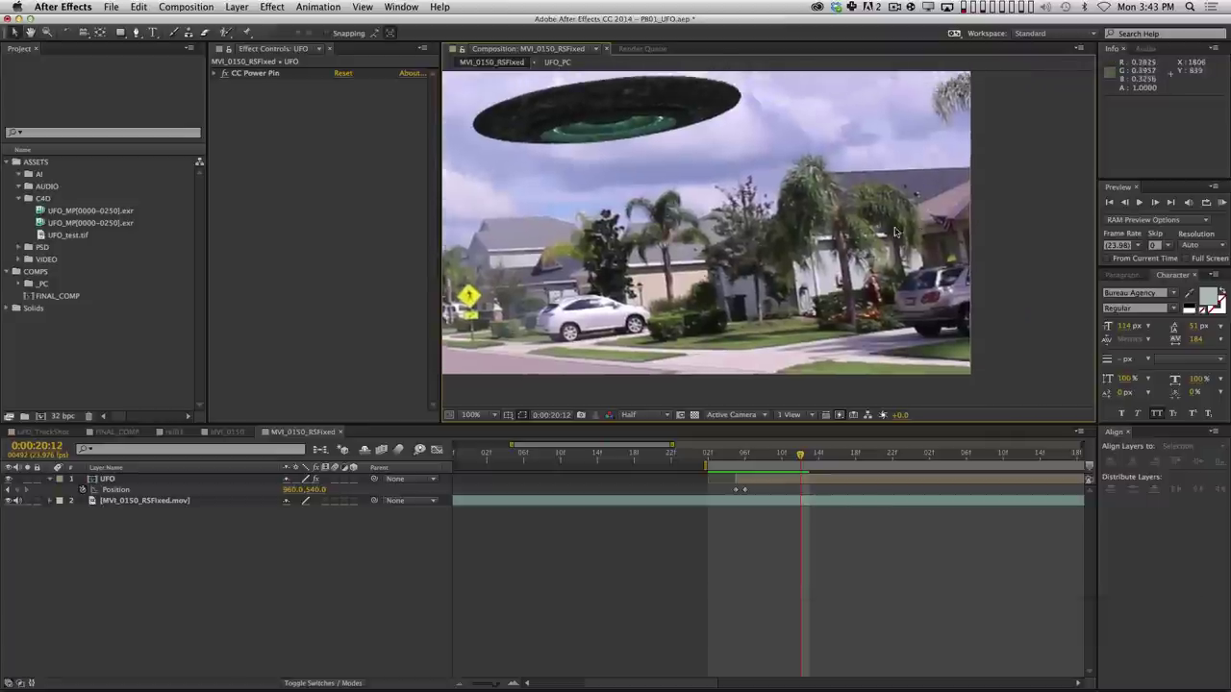
pyautogui.hscroll(-6, 811, 258)
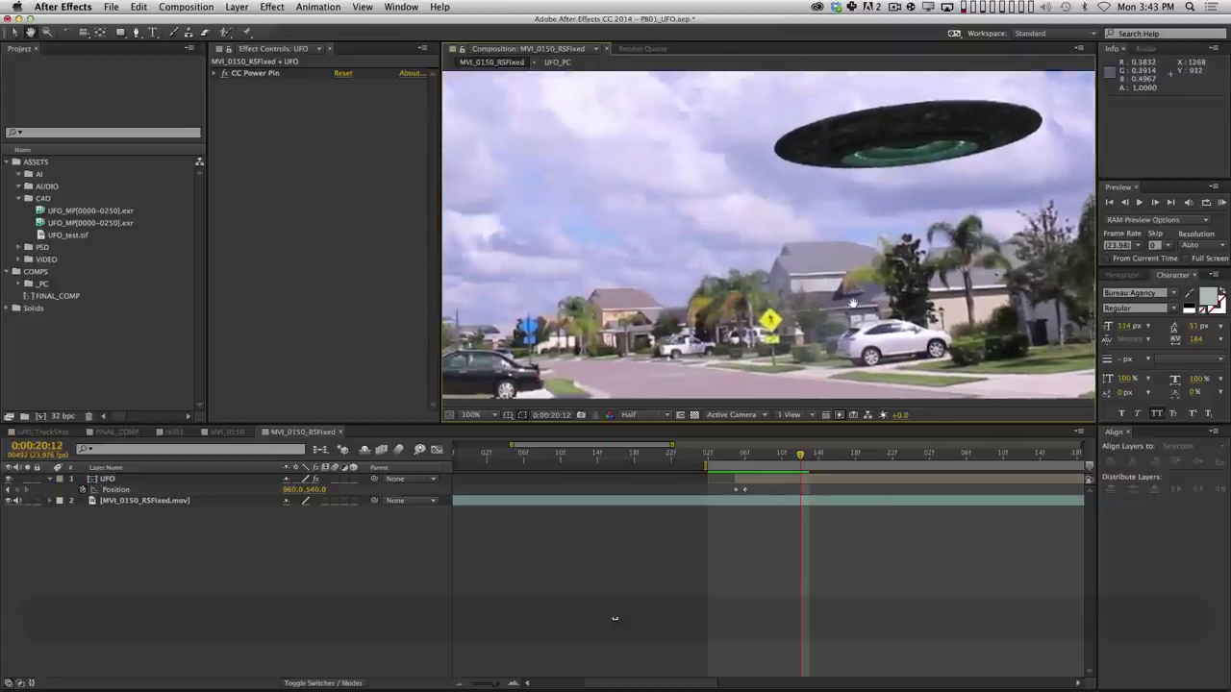
pyautogui.scroll(-2, 825, 279)
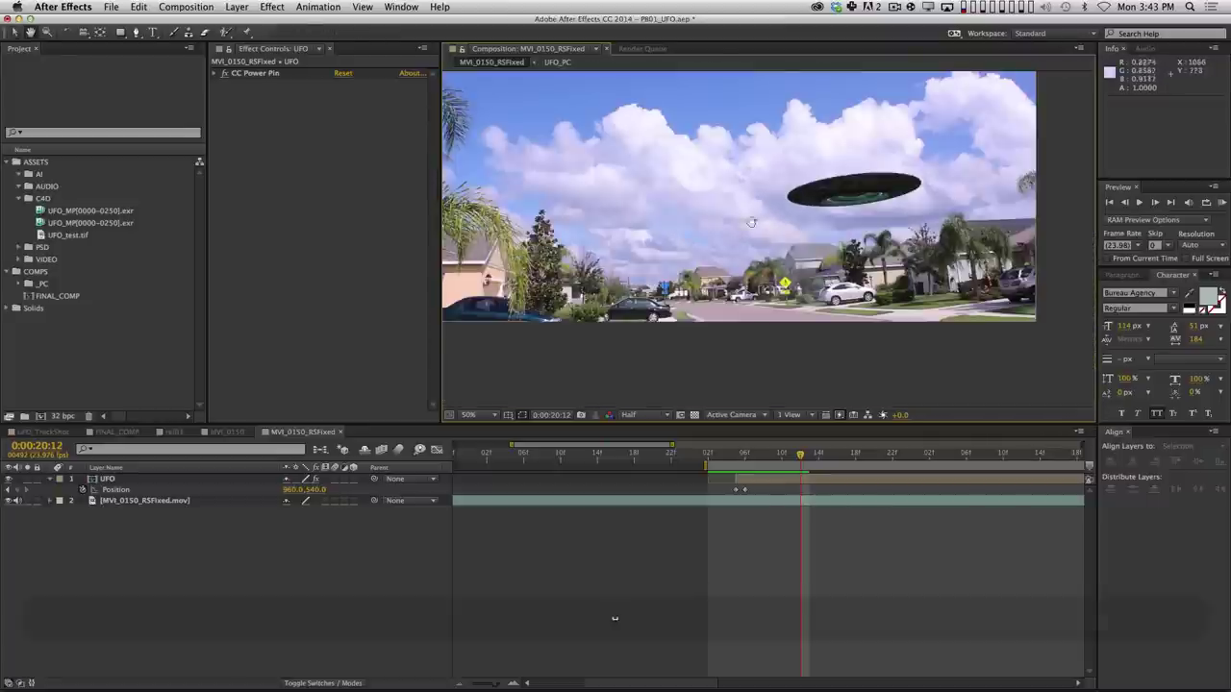
pyautogui.scroll(3, 832, 280)
pyautogui.hscroll(-2, 835, 281)
pyautogui.hscroll(1, 838, 282)
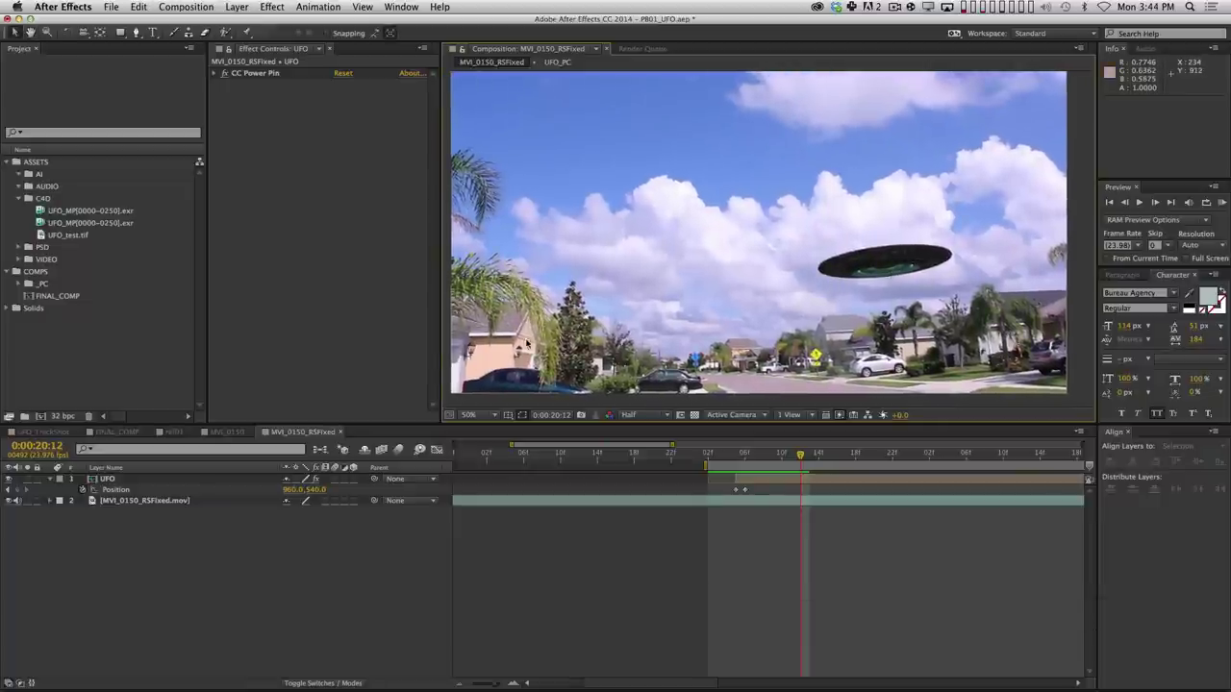
pyautogui.moveTo(742, 313); pyautogui.dragTo(747, 323)
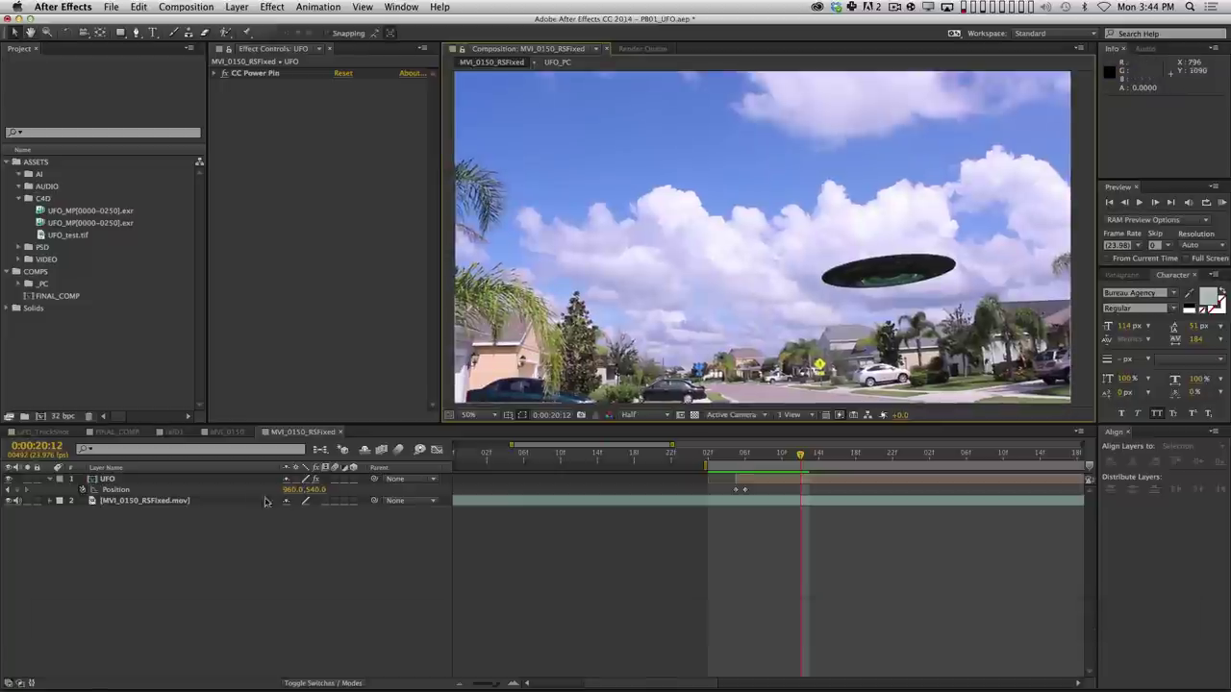
pyautogui.click(886, 262)
pyautogui.click(272, 7)
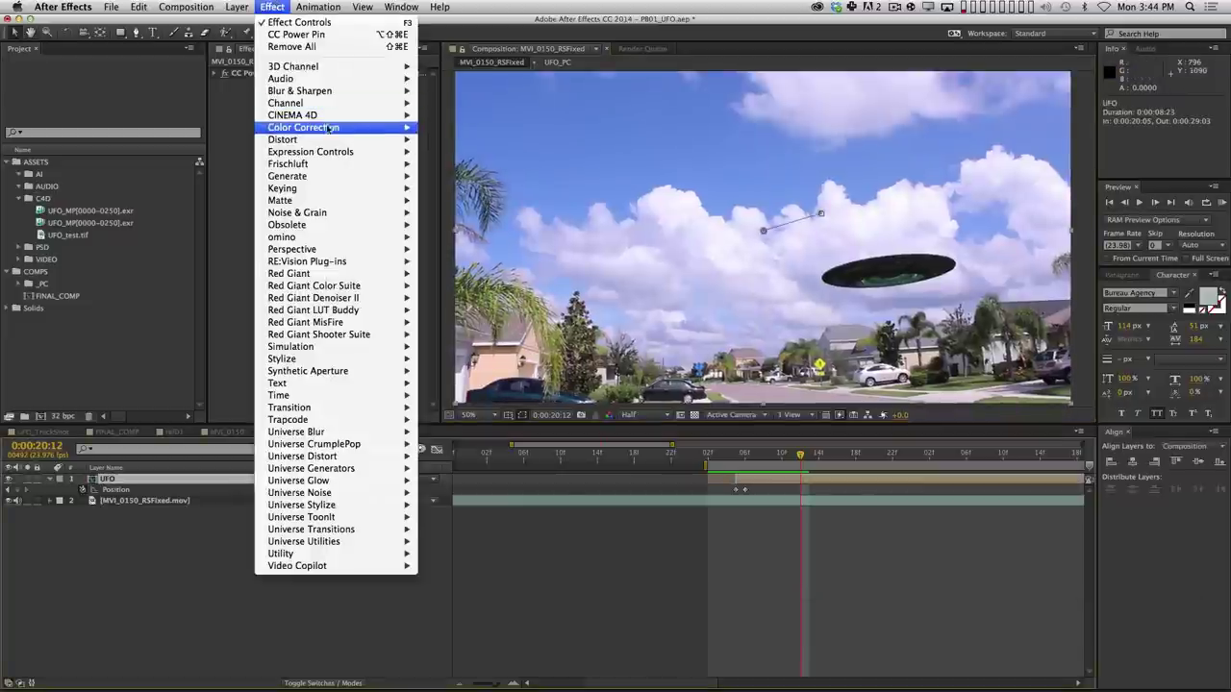
pyautogui.moveTo(366, 126)
pyautogui.click(469, 408)
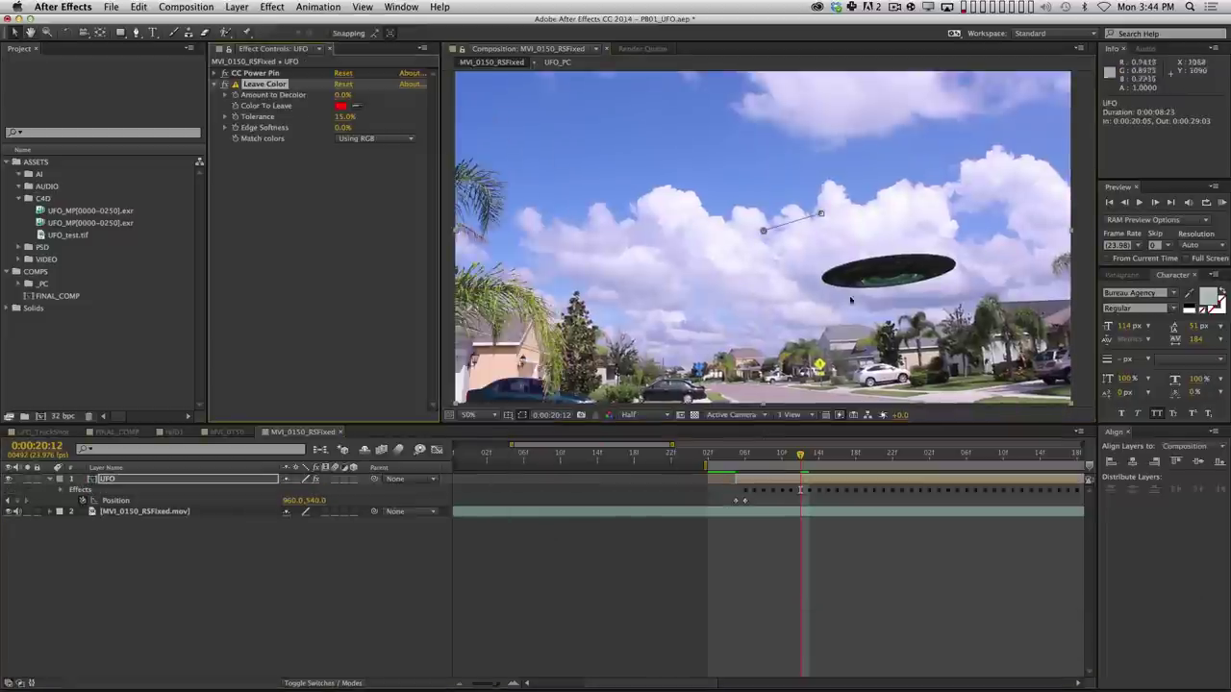
pyautogui.press('super+z')
# Apply the Levels effect to the UFO layer, try an RGB gamma of 1.67 and reset the effect.
pyautogui.click(273, 7)
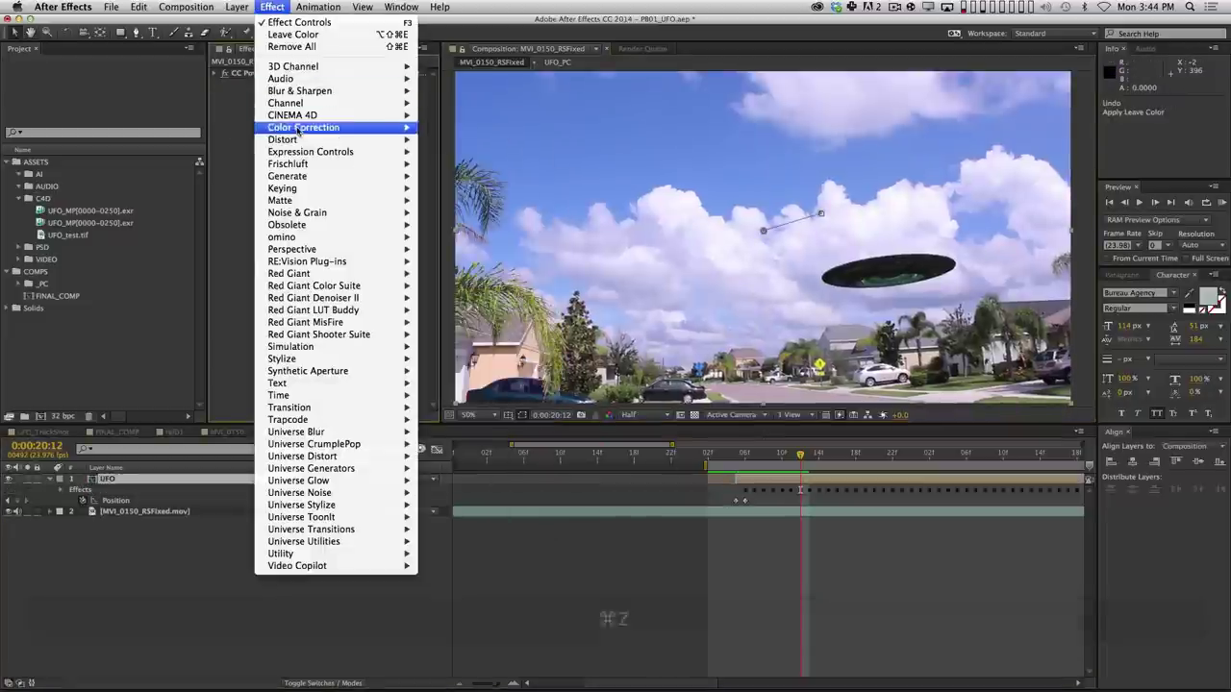
pyautogui.moveTo(347, 127)
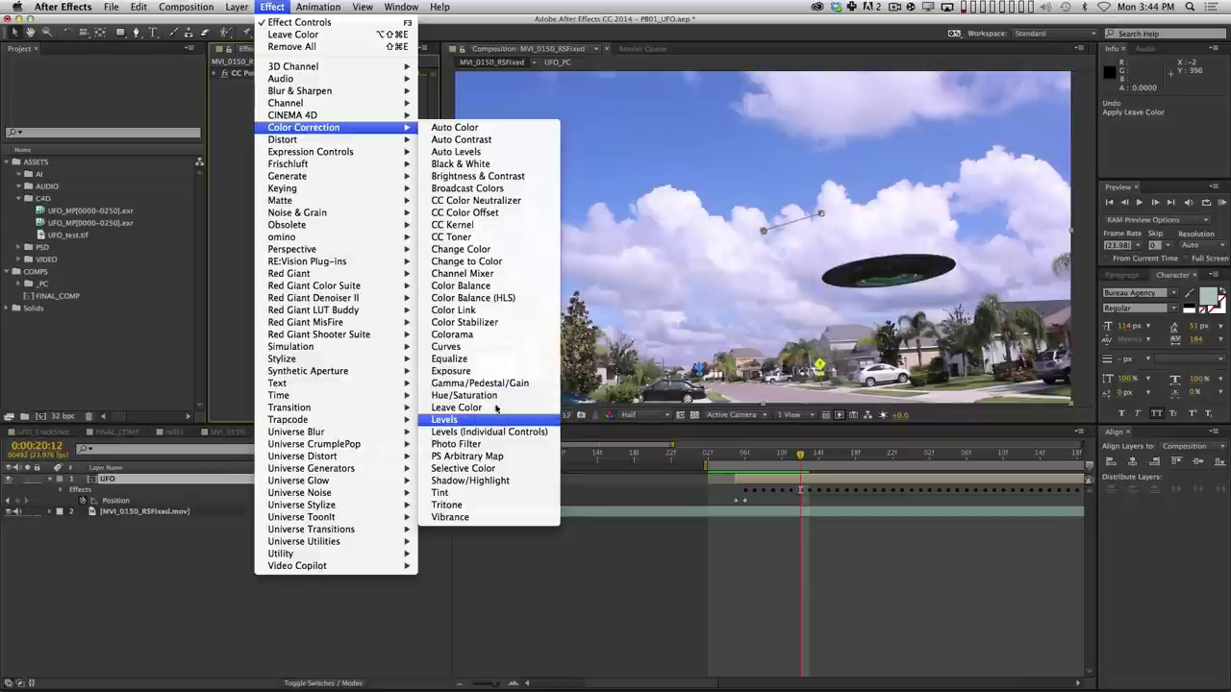
pyautogui.click(450, 420)
pyautogui.moveTo(331, 161); pyautogui.dragTo(223, 179)
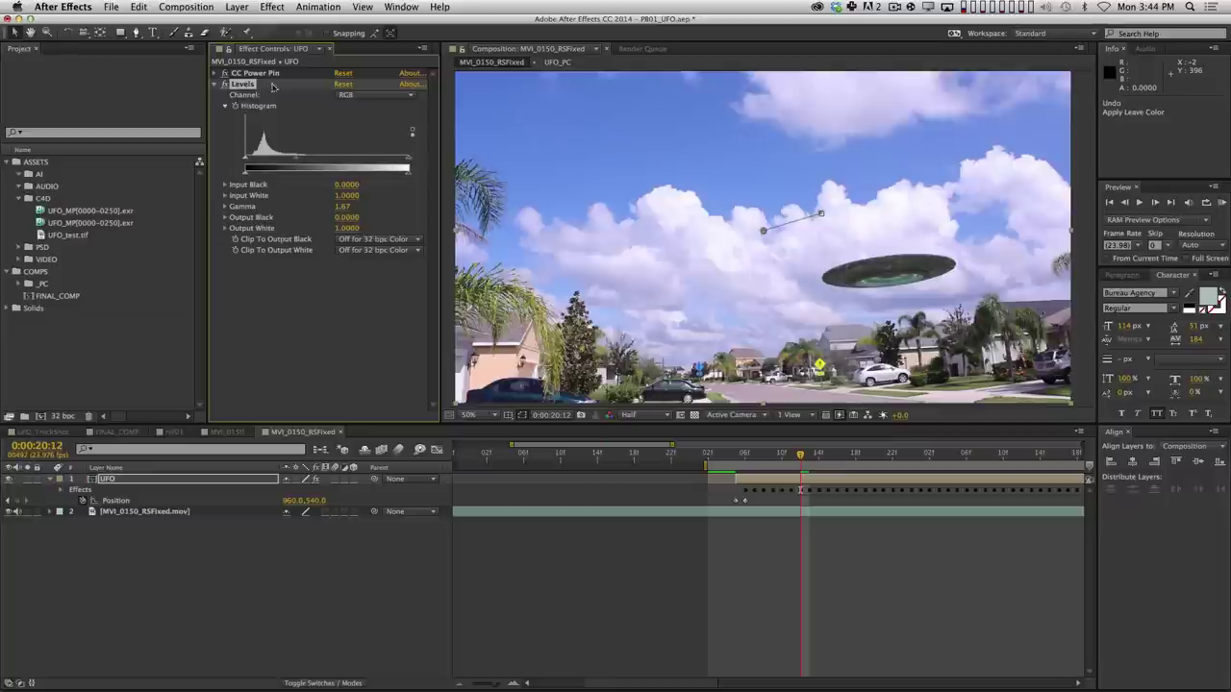
pyautogui.click(343, 84)
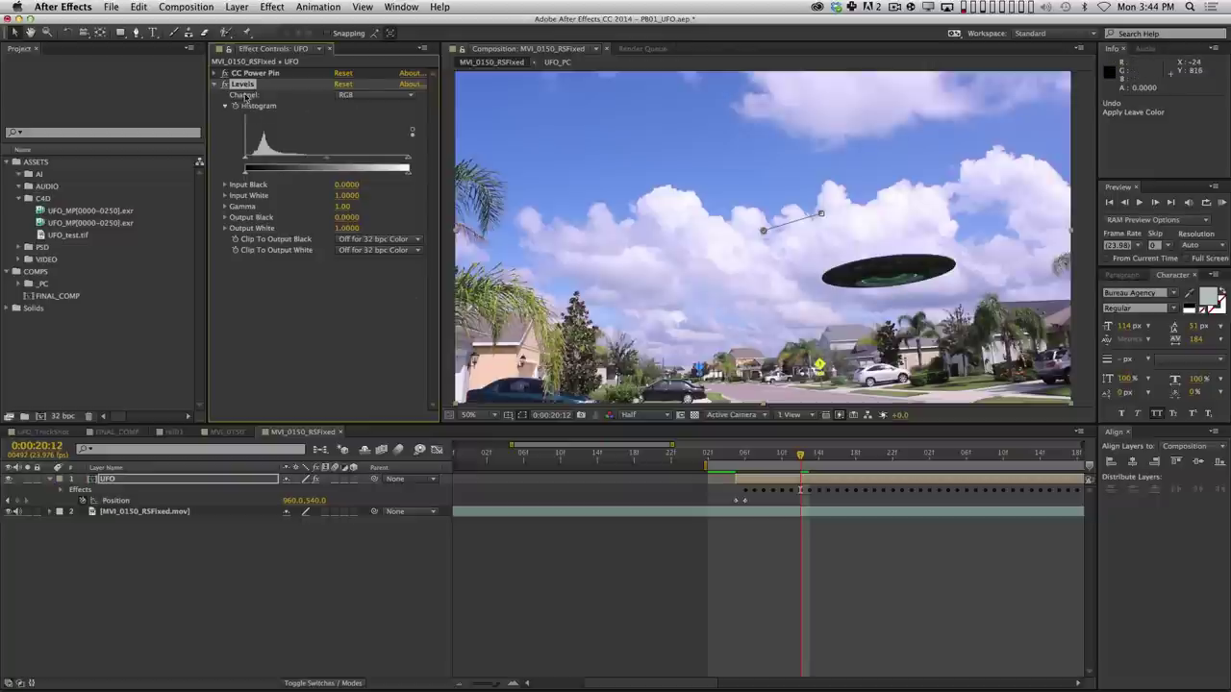
# Switch the Levels effect to the Red channel and show only the composition's red channel in grayscale.
pyautogui.click(355, 94)
pyautogui.click(359, 123)
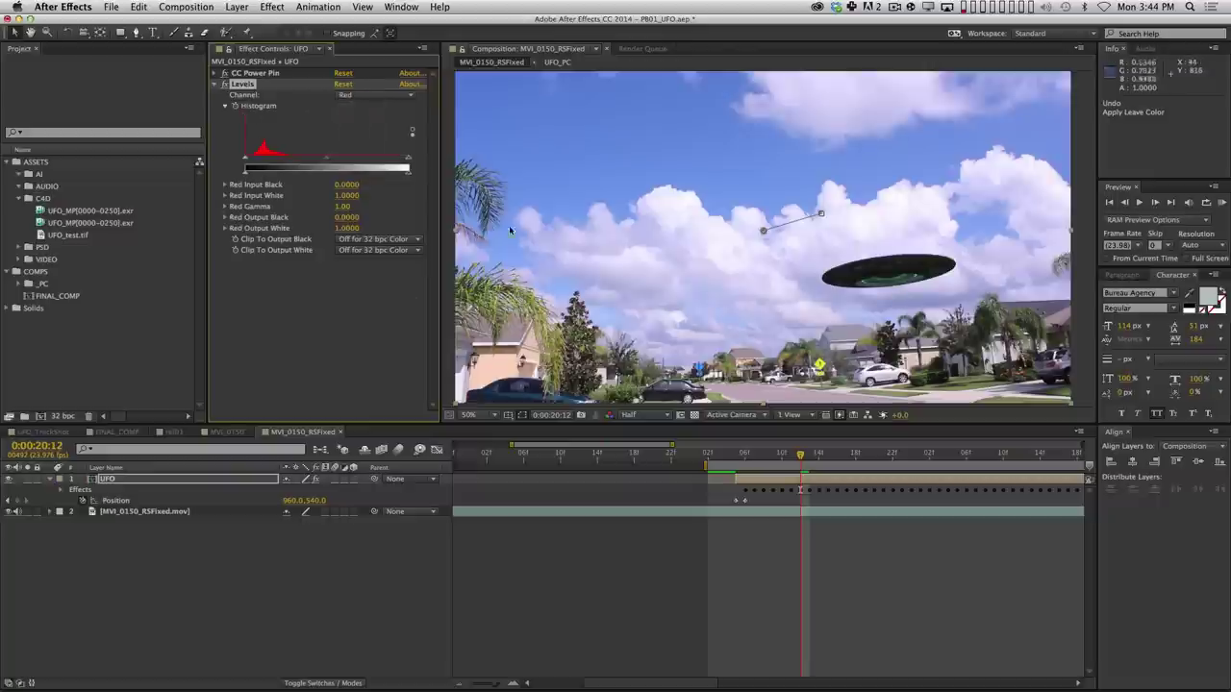
pyautogui.click(608, 416)
pyautogui.click(626, 448)
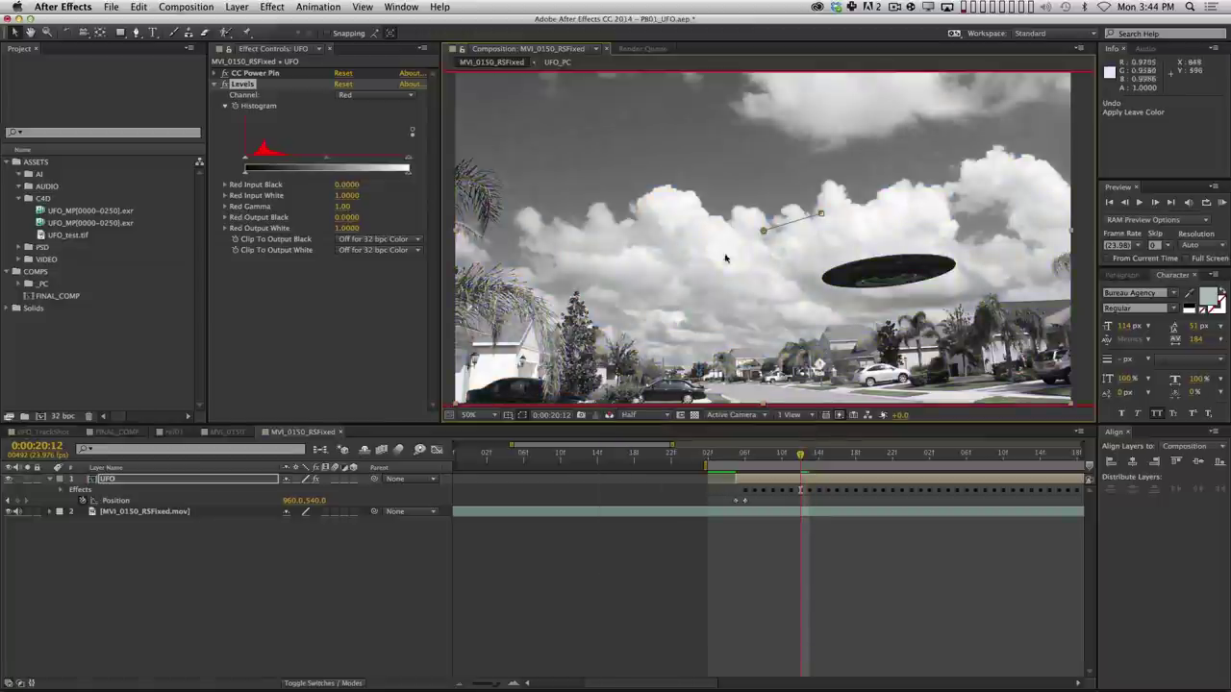
pyautogui.hotkey('alt', '1')
pyautogui.hotkey('alt', '1')
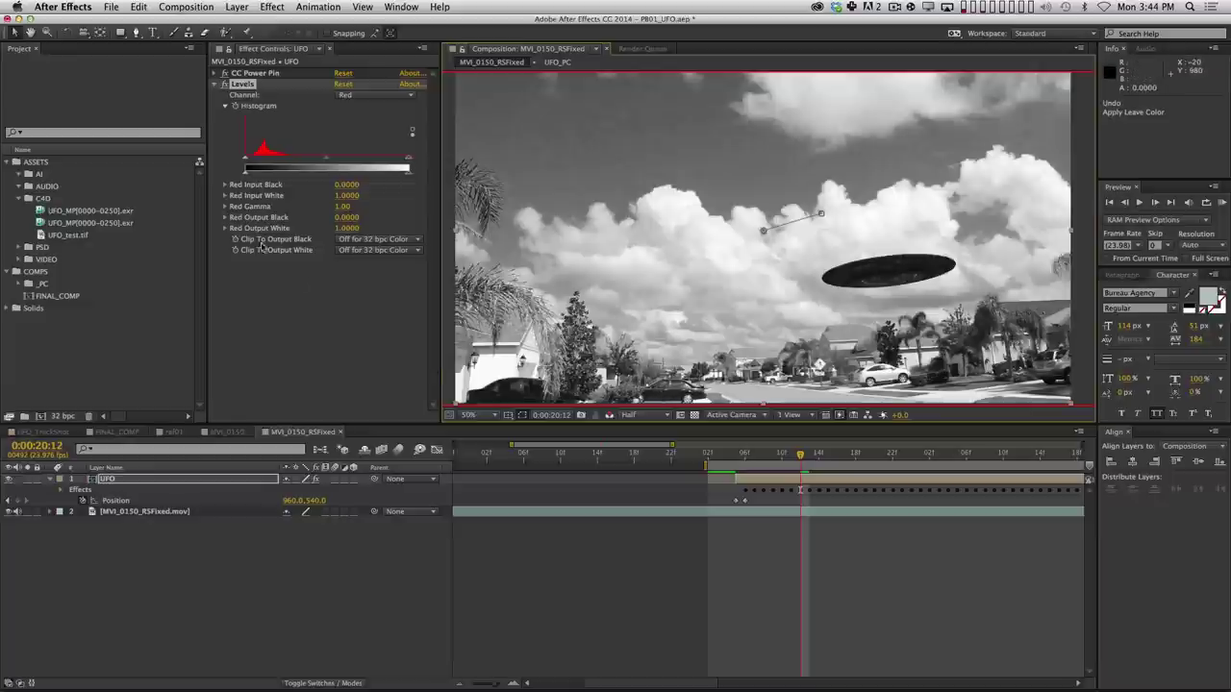
# Set the UFO's red Levels to input black 0.0275, input white 0.2706, gamma 1.10, output black 0.2510 and output white 0.8667, and save the project.
pyautogui.moveTo(247, 172)
pyautogui.mouseDown()
pyautogui.moveTo(268, 171)
pyautogui.moveTo(250, 156)
pyautogui.mouseUp()
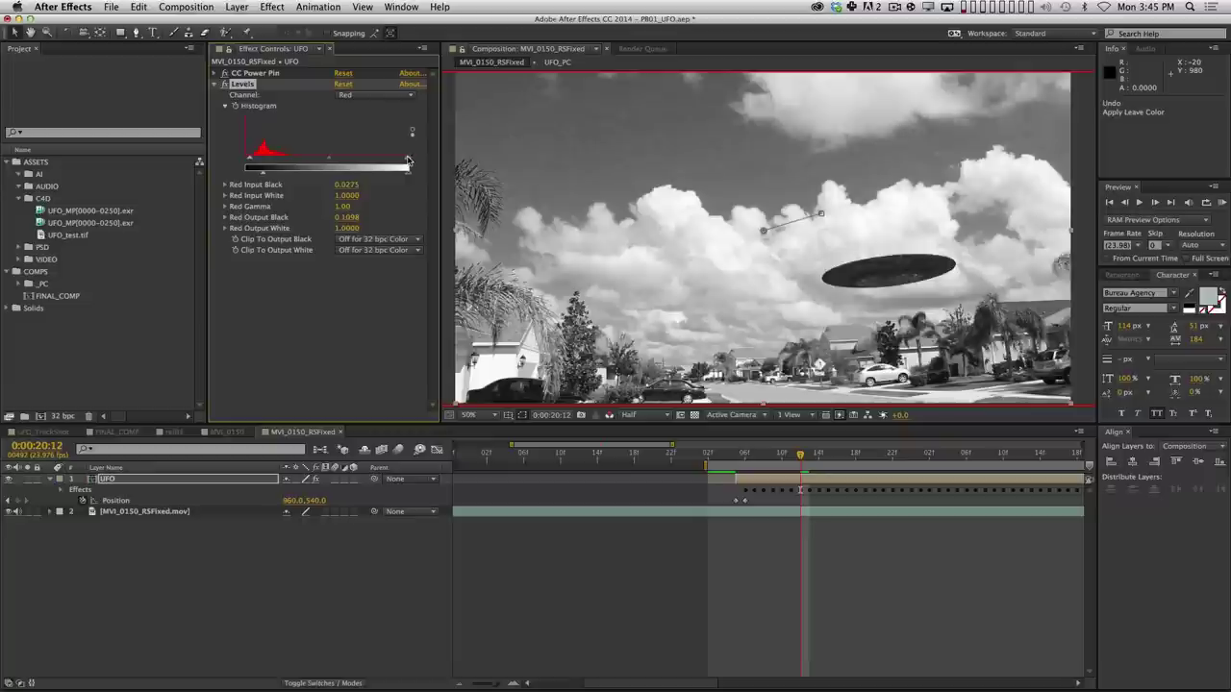
pyautogui.moveTo(408, 161); pyautogui.dragTo(290, 159)
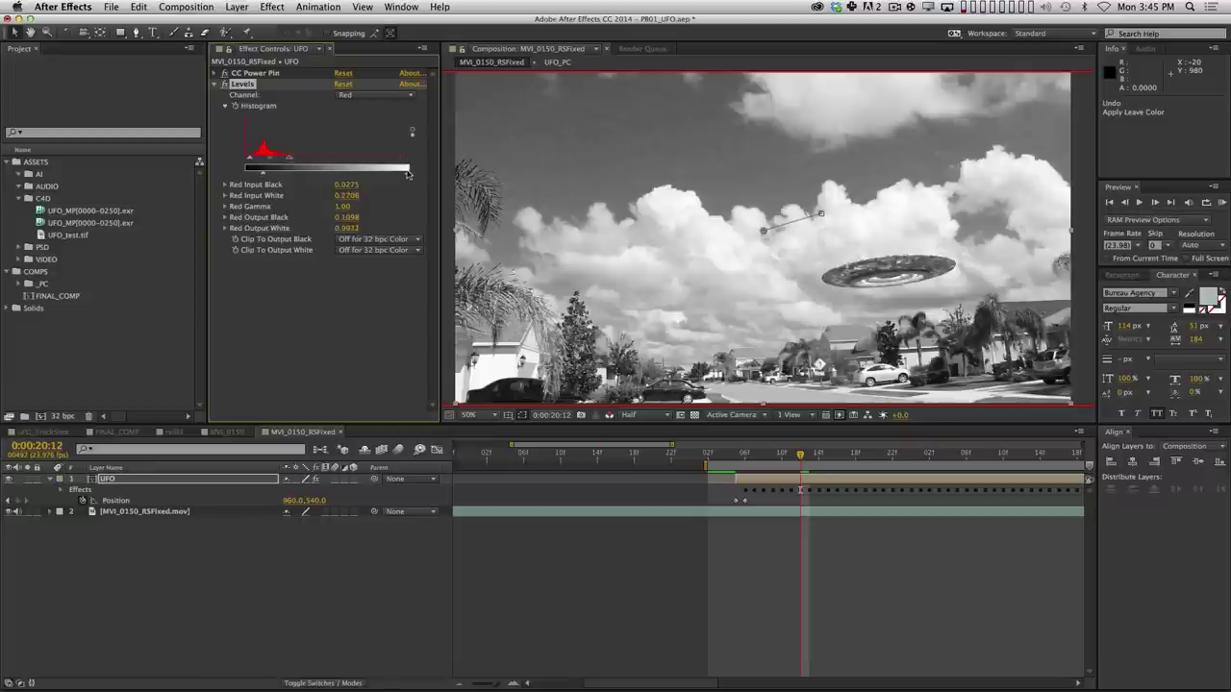
pyautogui.moveTo(408, 174); pyautogui.dragTo(385, 178)
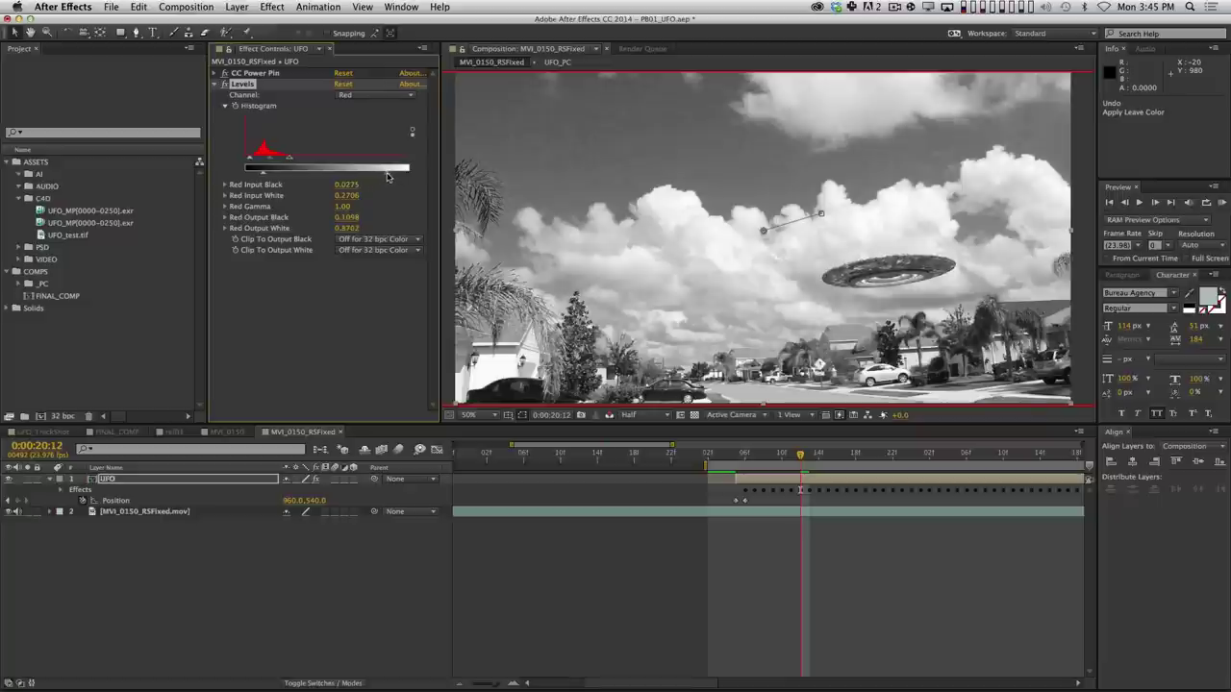
pyautogui.moveTo(270, 165); pyautogui.dragTo(278, 177)
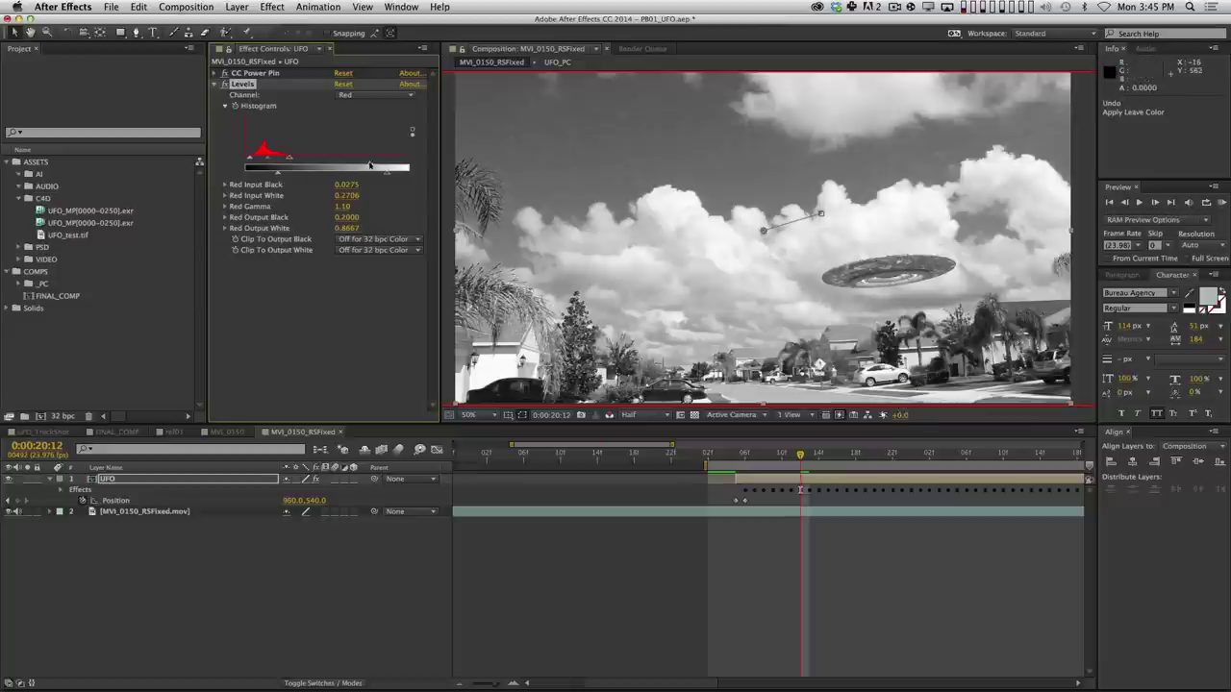
pyautogui.press('super+s')
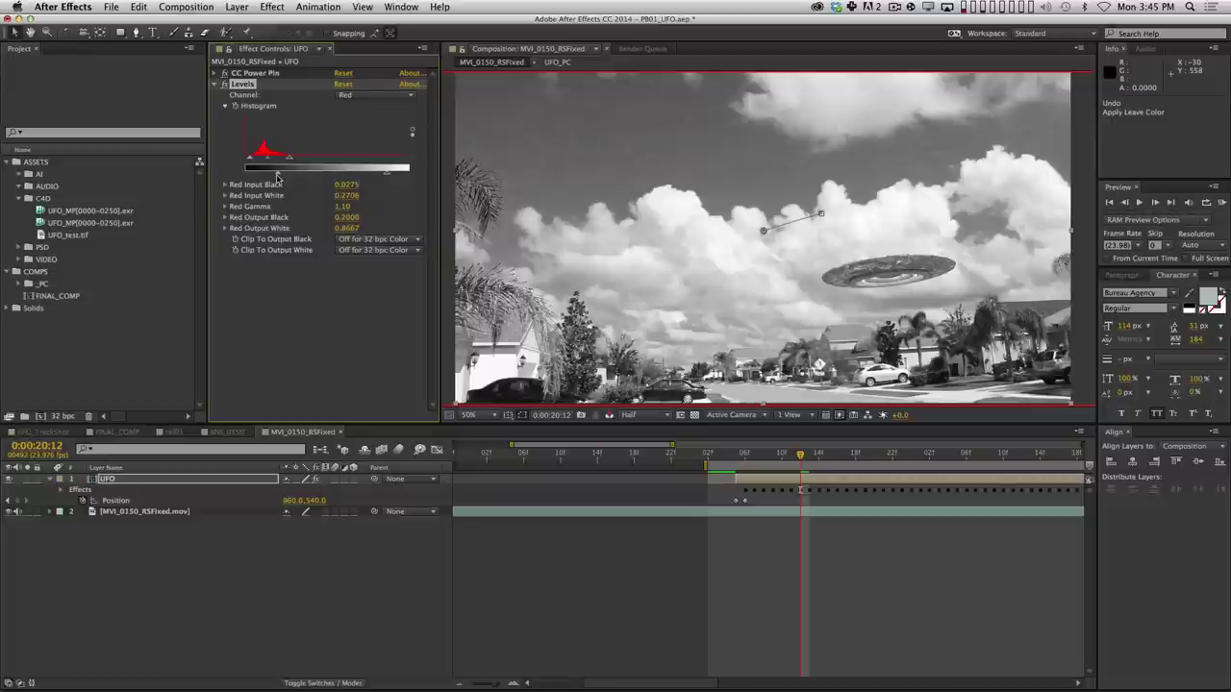
pyautogui.moveTo(278, 178)
pyautogui.mouseDown()
pyautogui.moveTo(218, 181)
pyautogui.moveTo(324, 177)
pyautogui.moveTo(286, 181)
pyautogui.mouseUp()
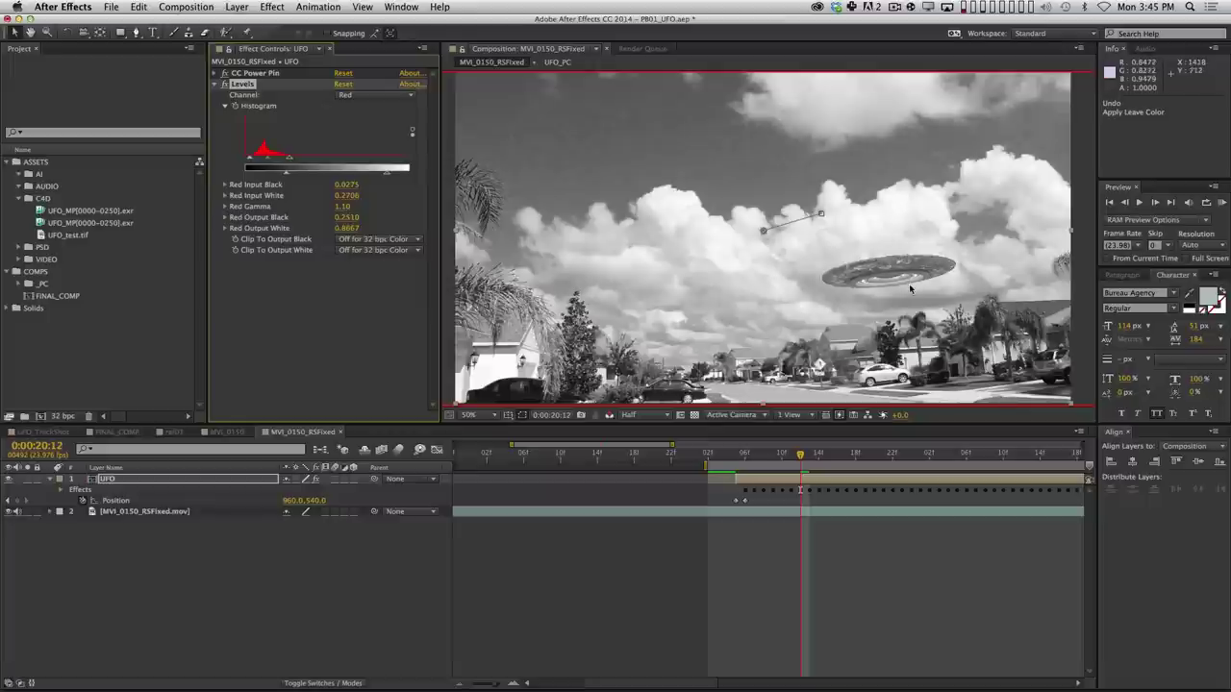
# Enlarge the UFO to 200% and compare its bright rings at 16 bpc and 32 bpc project depth, ending on 32 bpc.
pyautogui.scroll(4, 910, 288)
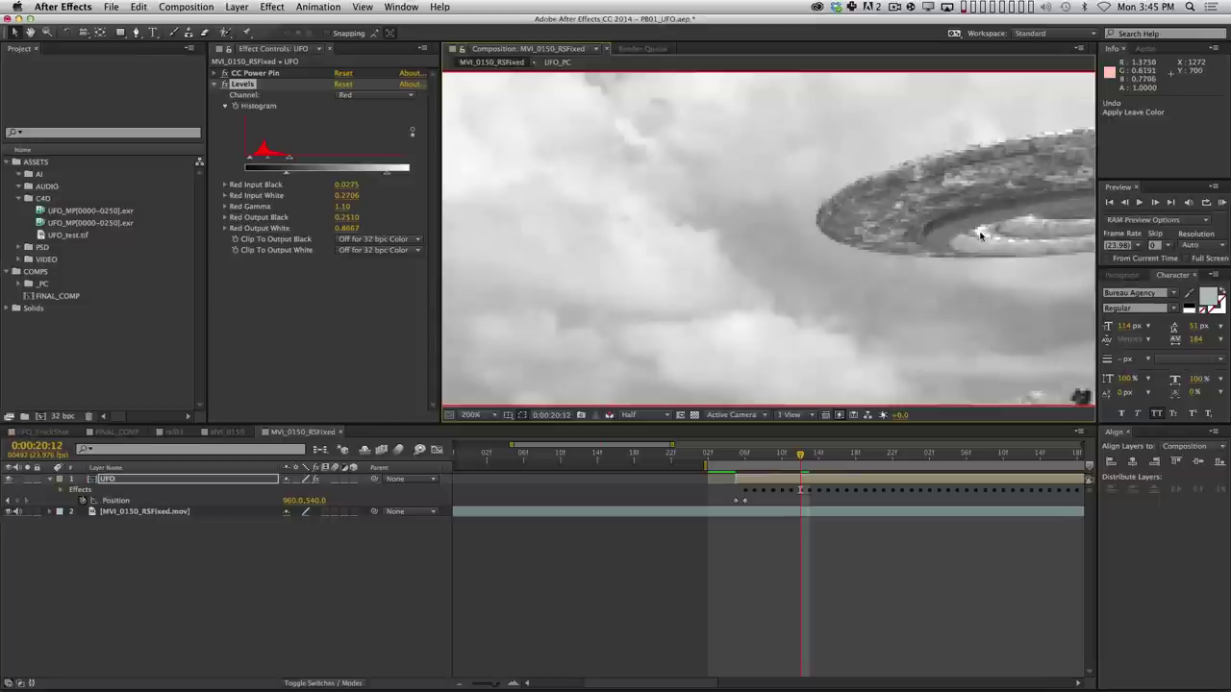
pyautogui.moveTo(1038, 210); pyautogui.dragTo(738, 268)
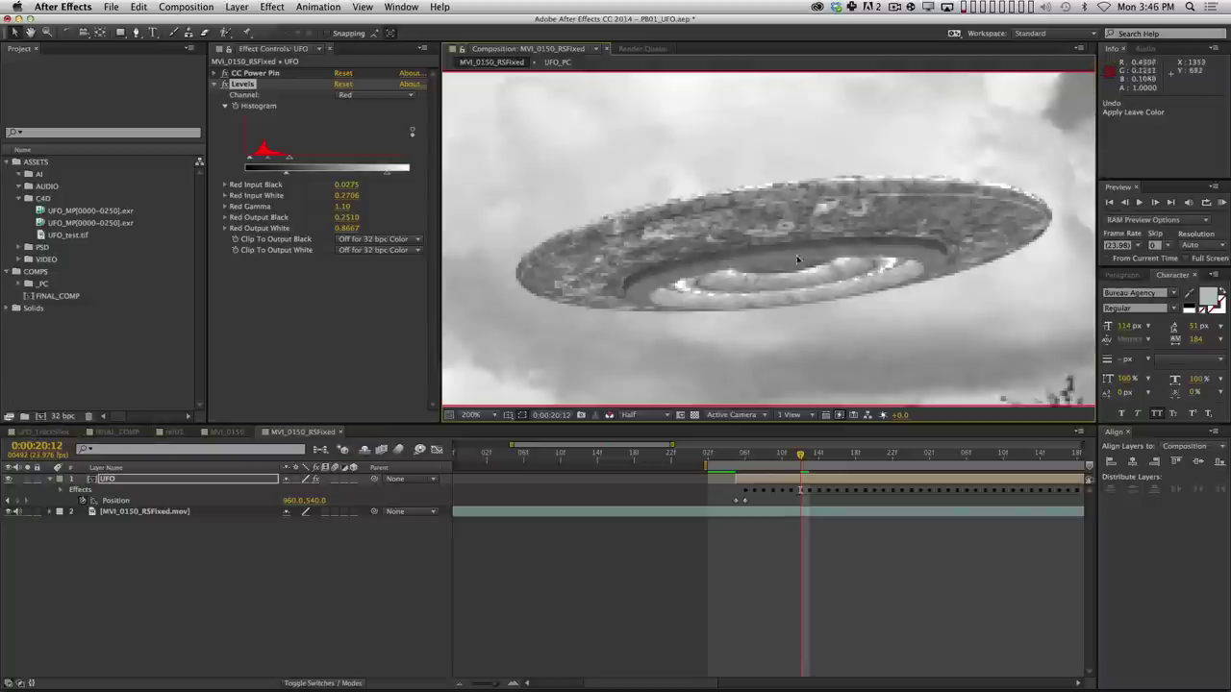
pyautogui.keyDown('alt'); pyautogui.click(56, 416); pyautogui.keyUp('alt')
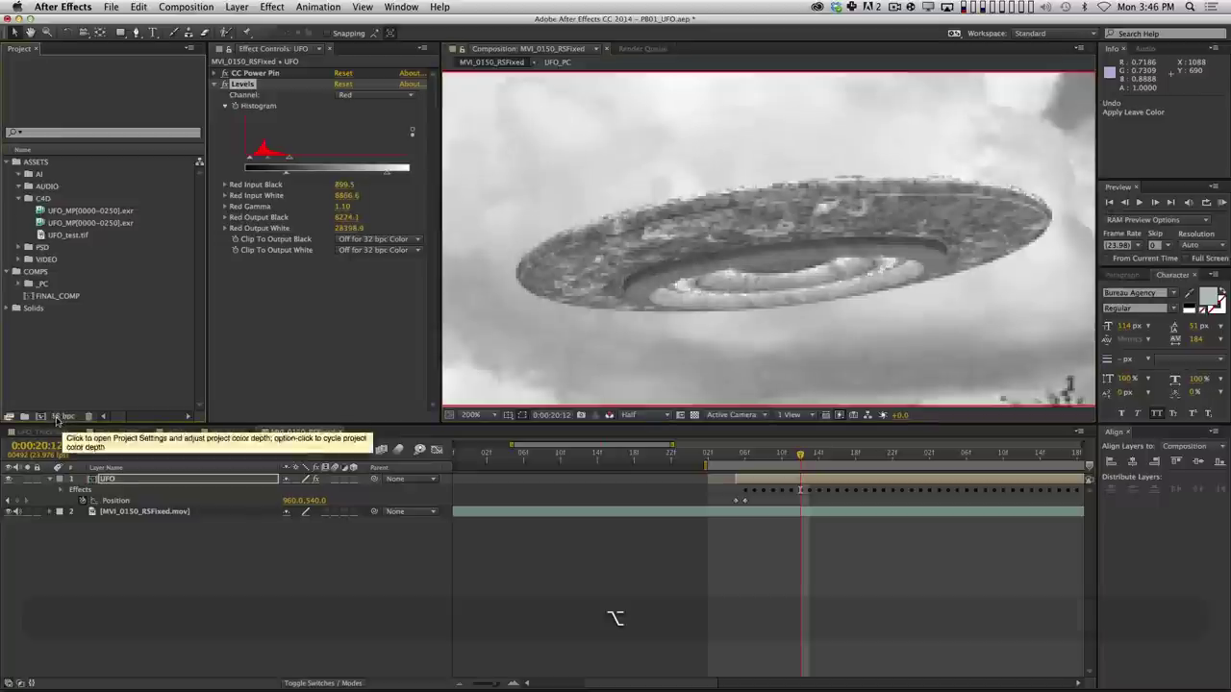
pyautogui.keyDown('alt'); pyautogui.click(57, 416); pyautogui.keyUp('alt')
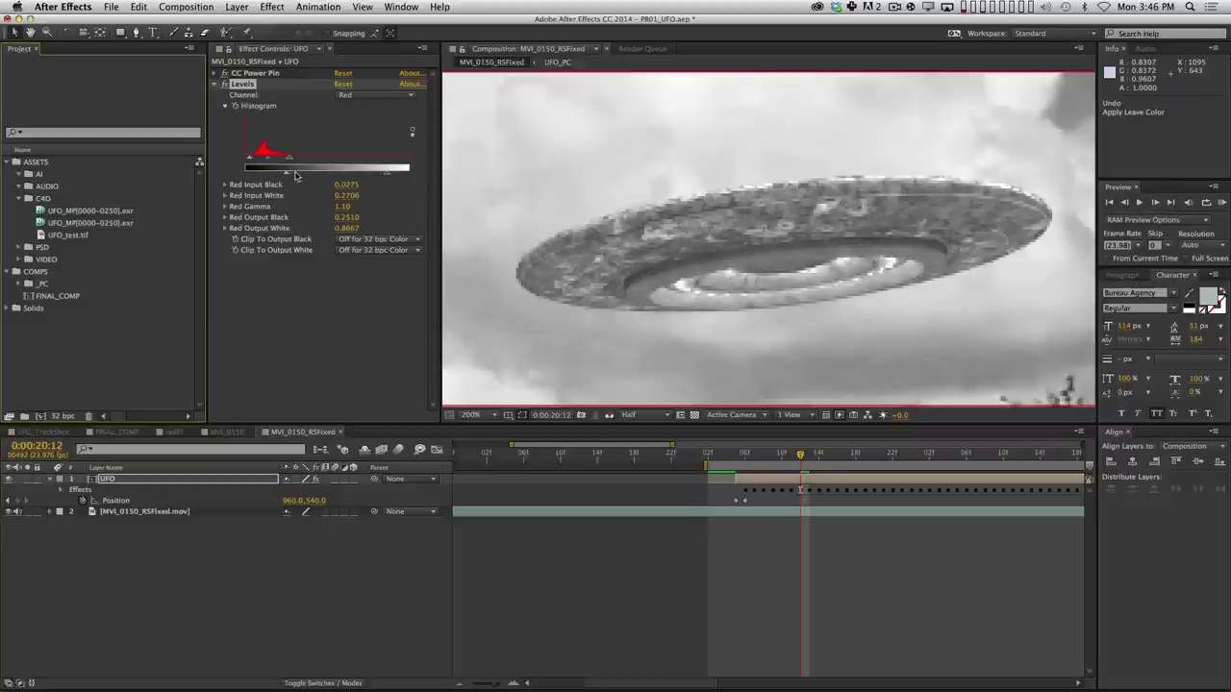
# Set the UFO's red Levels to input white 0.3216, gamma 1.40, output black 0.2078 and output white 0.6706, with Clip To Output White on.
pyautogui.moveTo(387, 176)
pyautogui.mouseDown()
pyautogui.moveTo(353, 183)
pyautogui.moveTo(368, 181)
pyautogui.mouseUp()
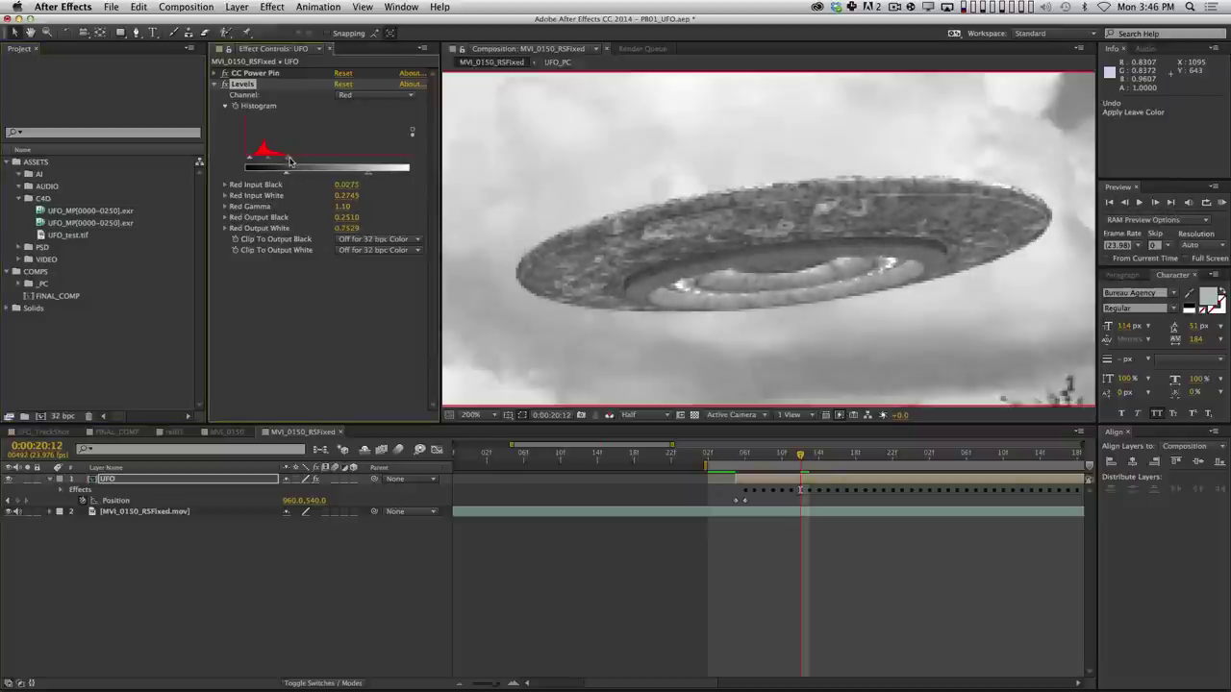
pyautogui.moveTo(289, 160)
pyautogui.mouseDown()
pyautogui.moveTo(303, 157)
pyautogui.moveTo(279, 160)
pyautogui.moveTo(308, 160)
pyautogui.moveTo(293, 159)
pyautogui.mouseUp()
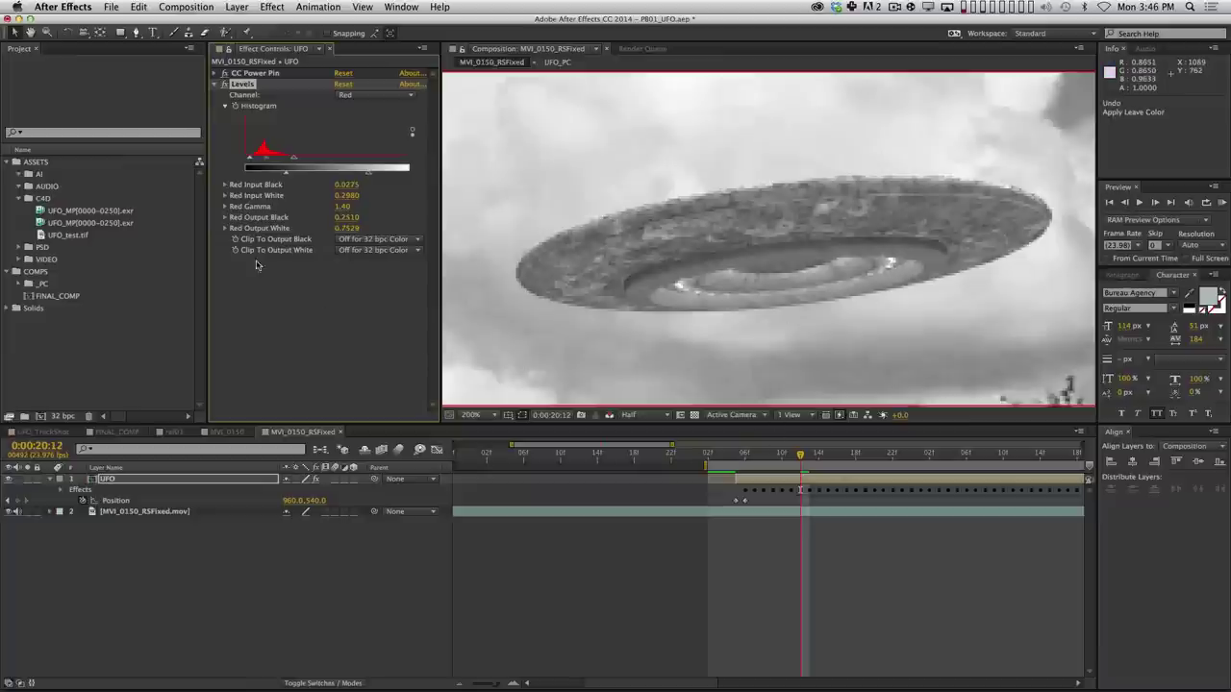
pyautogui.click(358, 251)
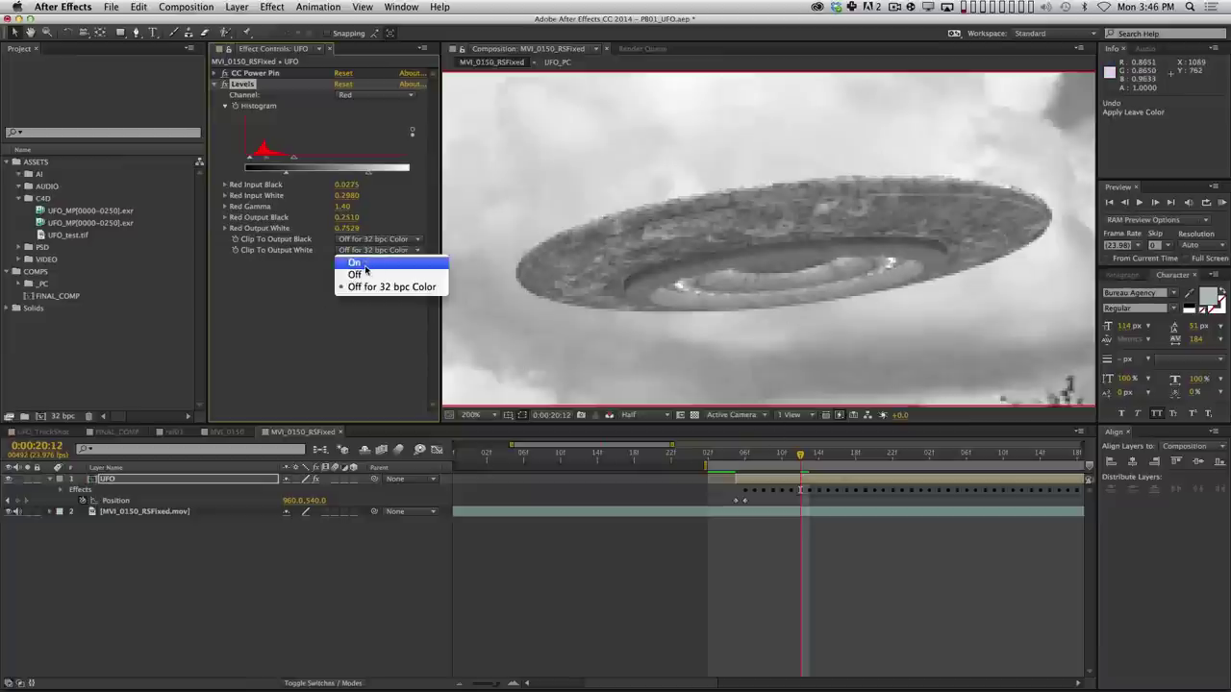
pyautogui.click(364, 268)
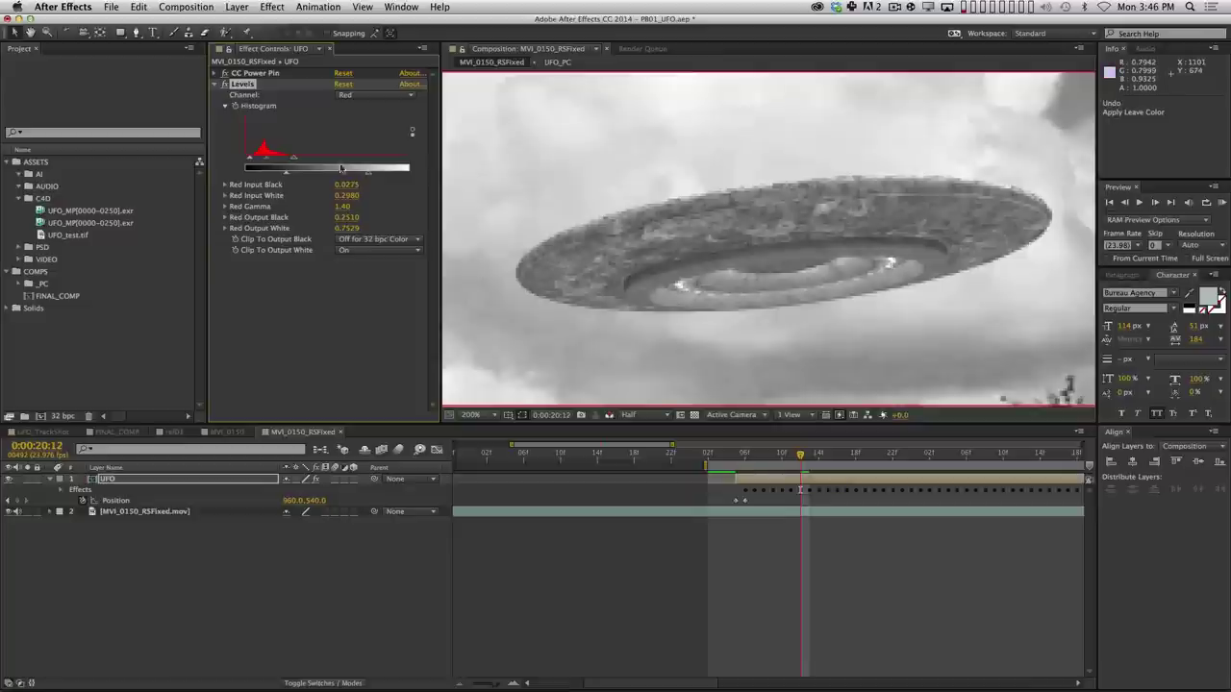
pyautogui.moveTo(293, 159); pyautogui.dragTo(357, 178)
pyautogui.moveTo(282, 176); pyautogui.dragTo(279, 177)
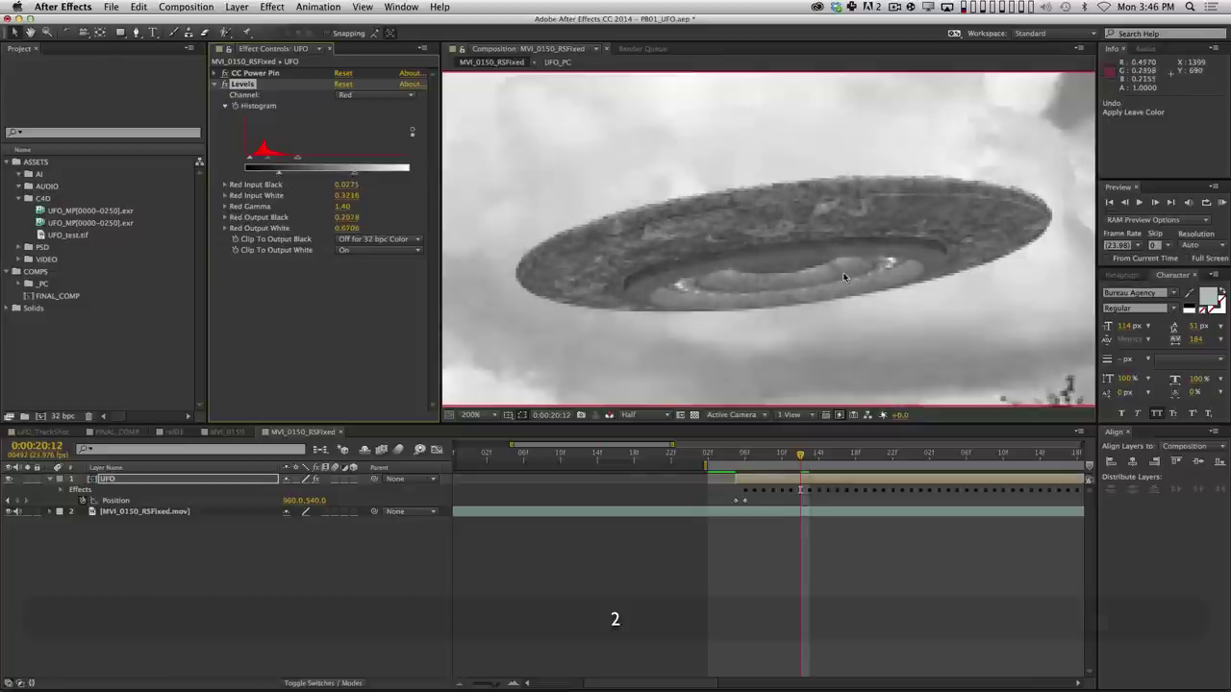
pyautogui.press(',')
pyautogui.press(',')
pyautogui.moveTo(746, 248); pyautogui.dragTo(745, 258)
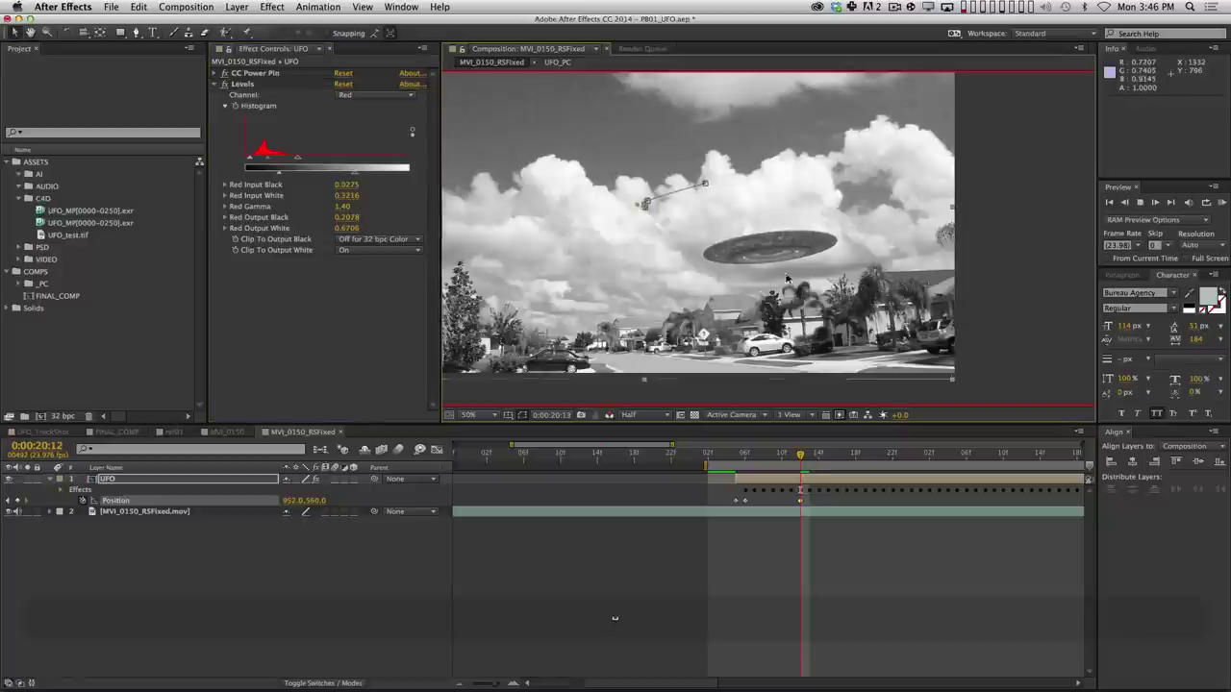
pyautogui.press('cmd+Right')
pyautogui.press('alt+super+z')
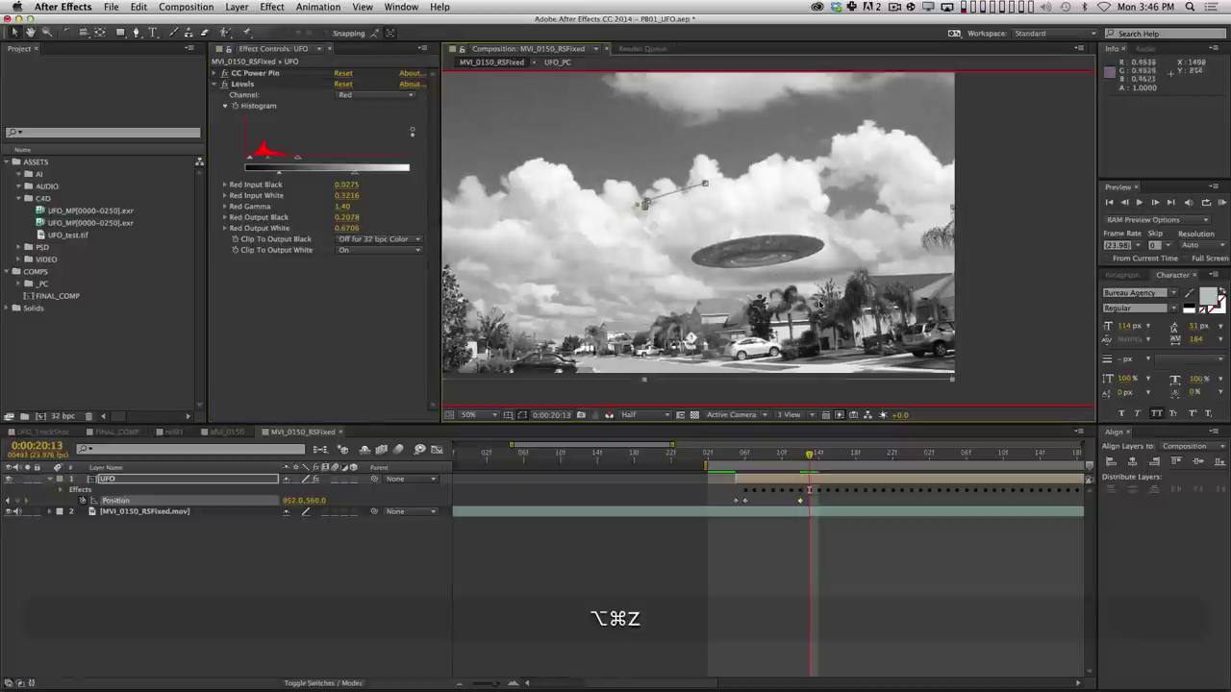
pyautogui.press('BackSpace')
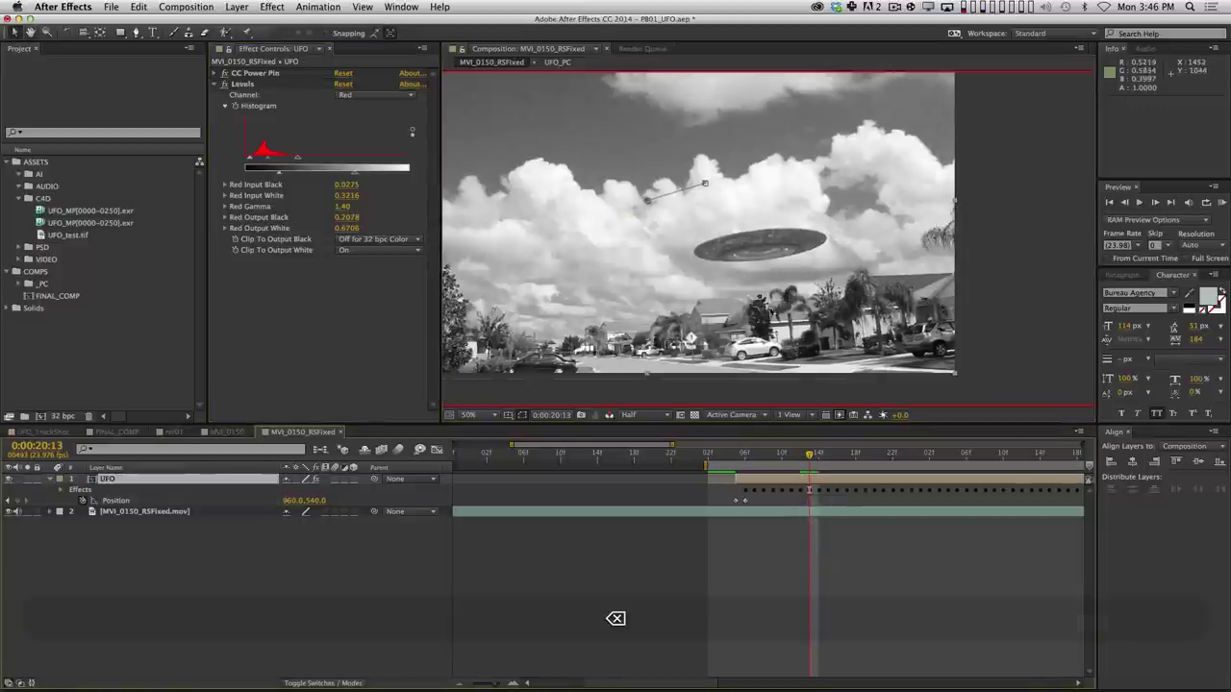
# Set the UFO's red input white to 0.5333, red gamma to 1.76 and red output white to 0.9255, and compare with Levels off.
pyautogui.moveTo(349, 171); pyautogui.dragTo(385, 174)
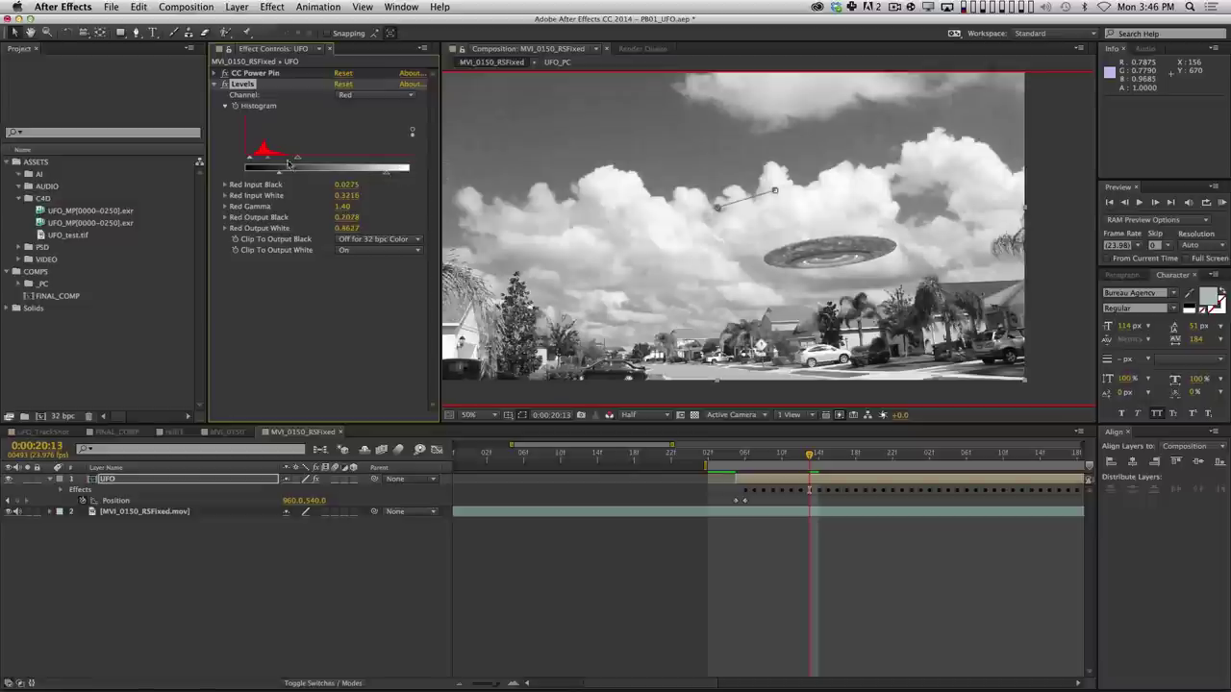
pyautogui.moveTo(303, 159)
pyautogui.mouseDown()
pyautogui.moveTo(375, 174)
pyautogui.moveTo(360, 172)
pyautogui.mouseUp()
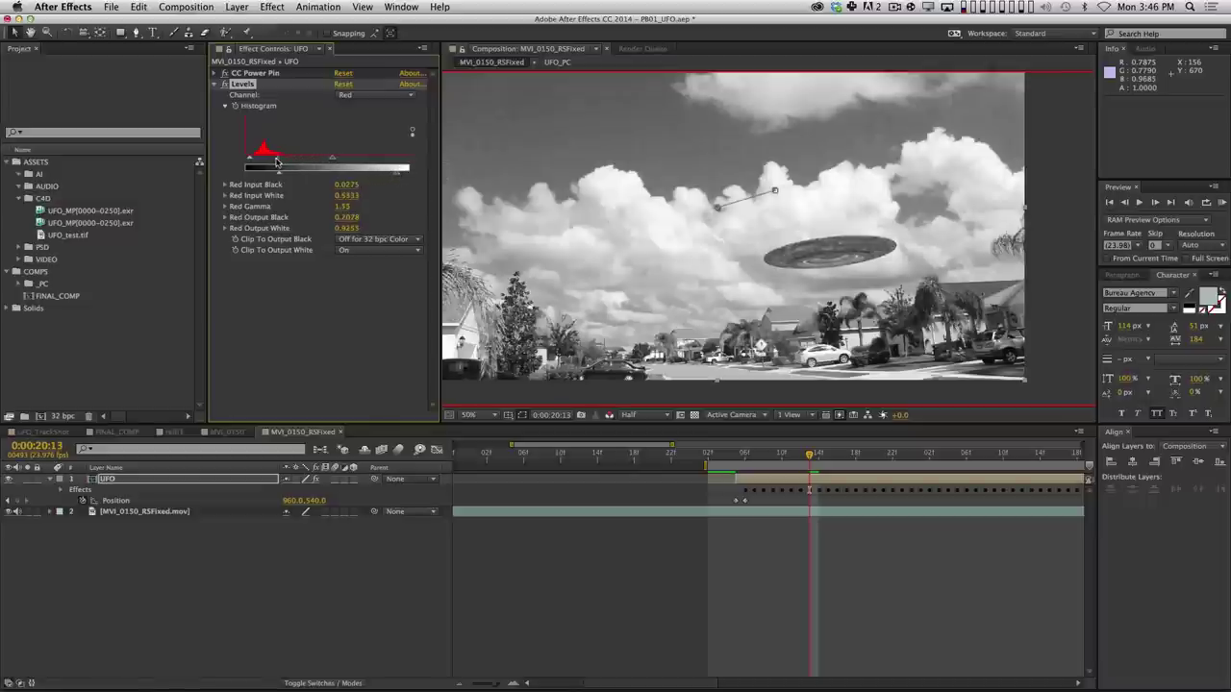
pyautogui.click(221, 72)
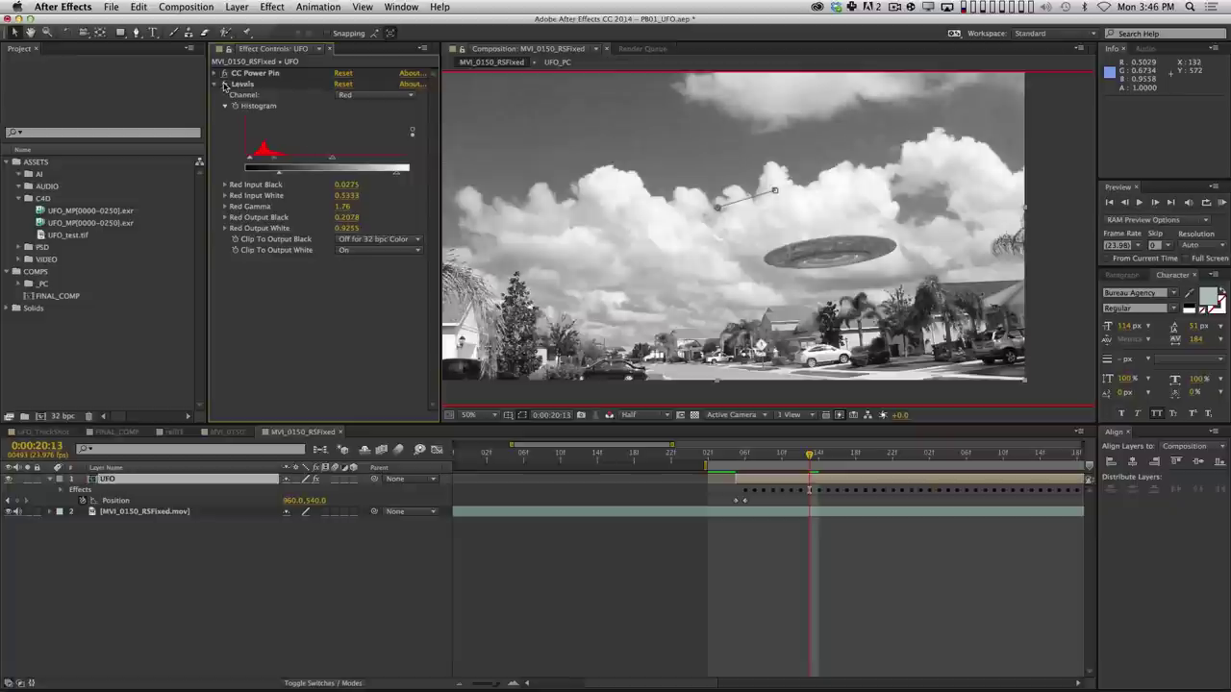
pyautogui.click(224, 84)
pyautogui.click(224, 85)
pyautogui.press('h')
pyautogui.moveTo(772, 254); pyautogui.dragTo(846, 273)
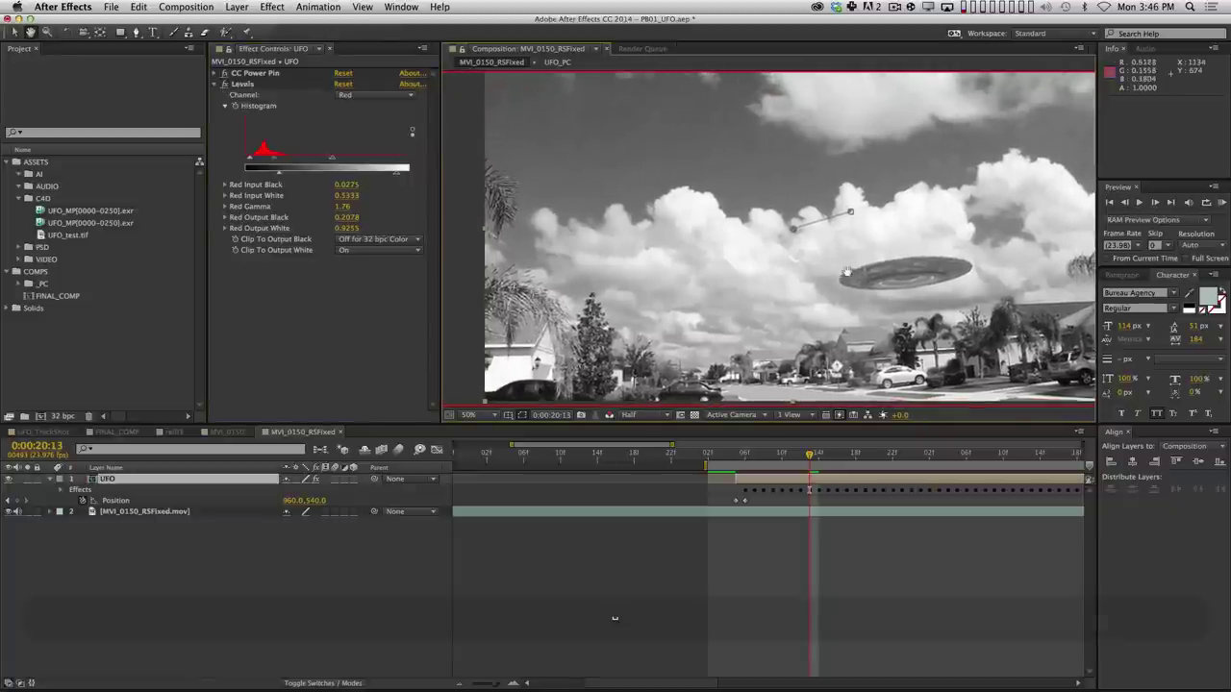
pyautogui.press('v')
# Viewing only green, set the UFO's green Levels to input white 0.4588 and output black about 0.29, and lower the output white slightly.
pyautogui.click(370, 96)
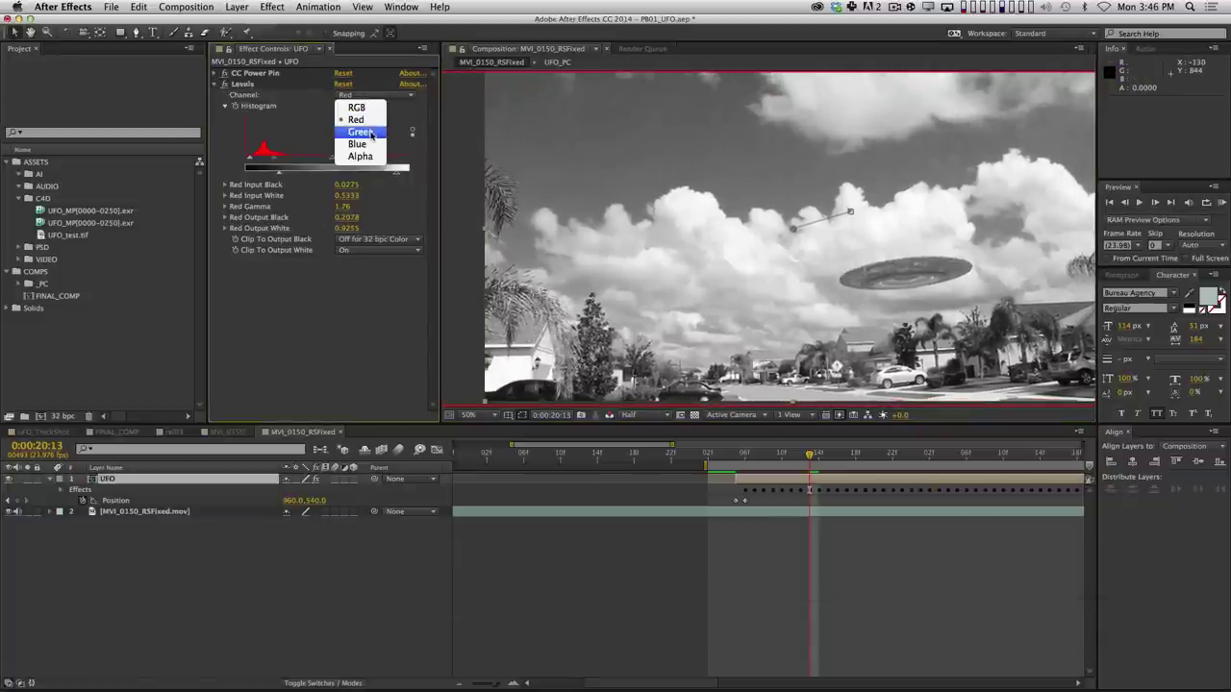
pyautogui.click(371, 136)
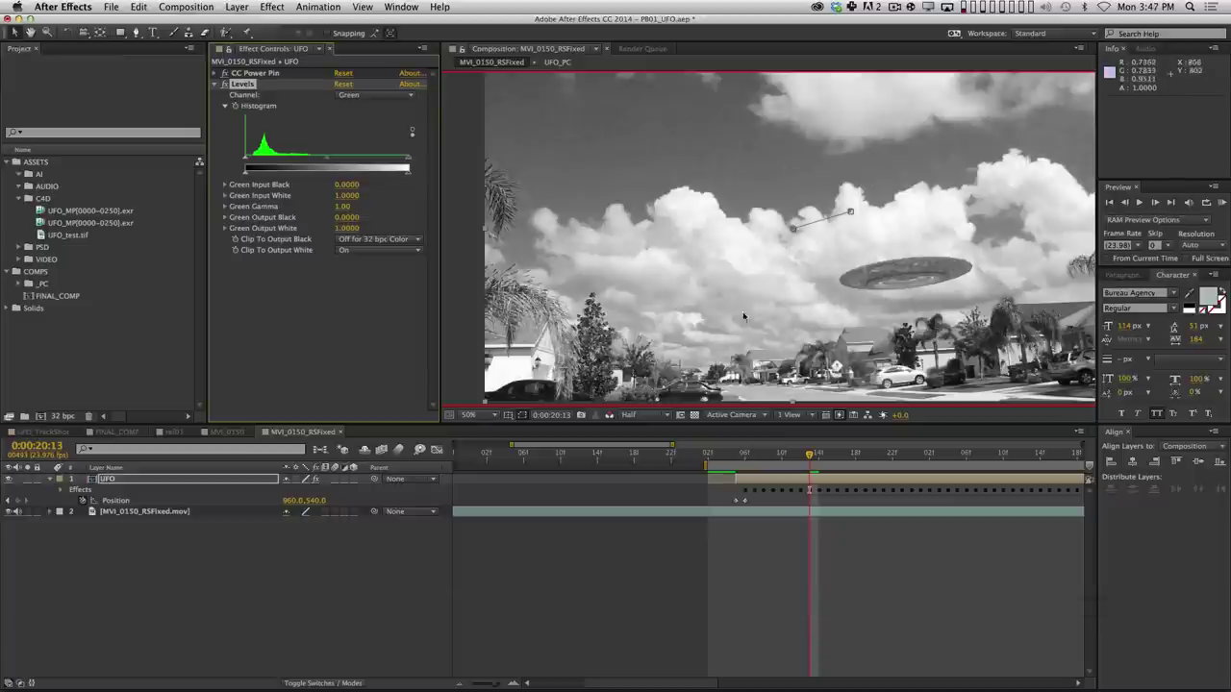
pyautogui.hotkey('alt', '2')
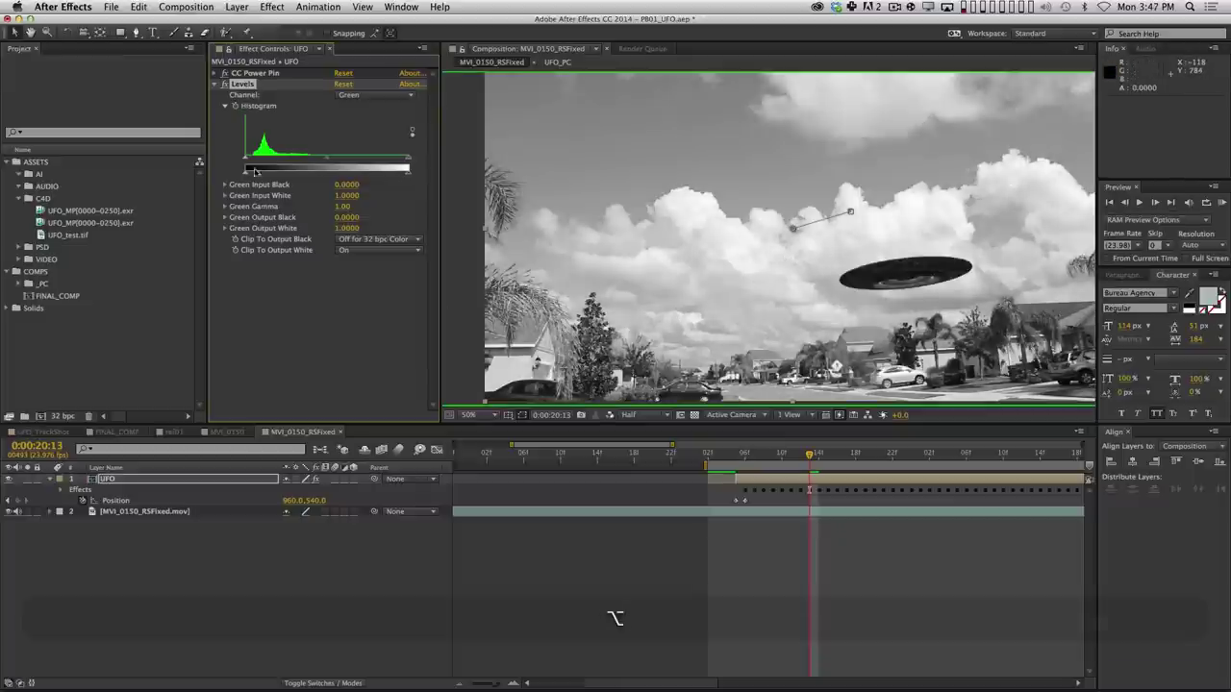
pyautogui.moveTo(409, 157); pyautogui.dragTo(272, 169)
pyautogui.moveTo(804, 347); pyautogui.dragTo(780, 326)
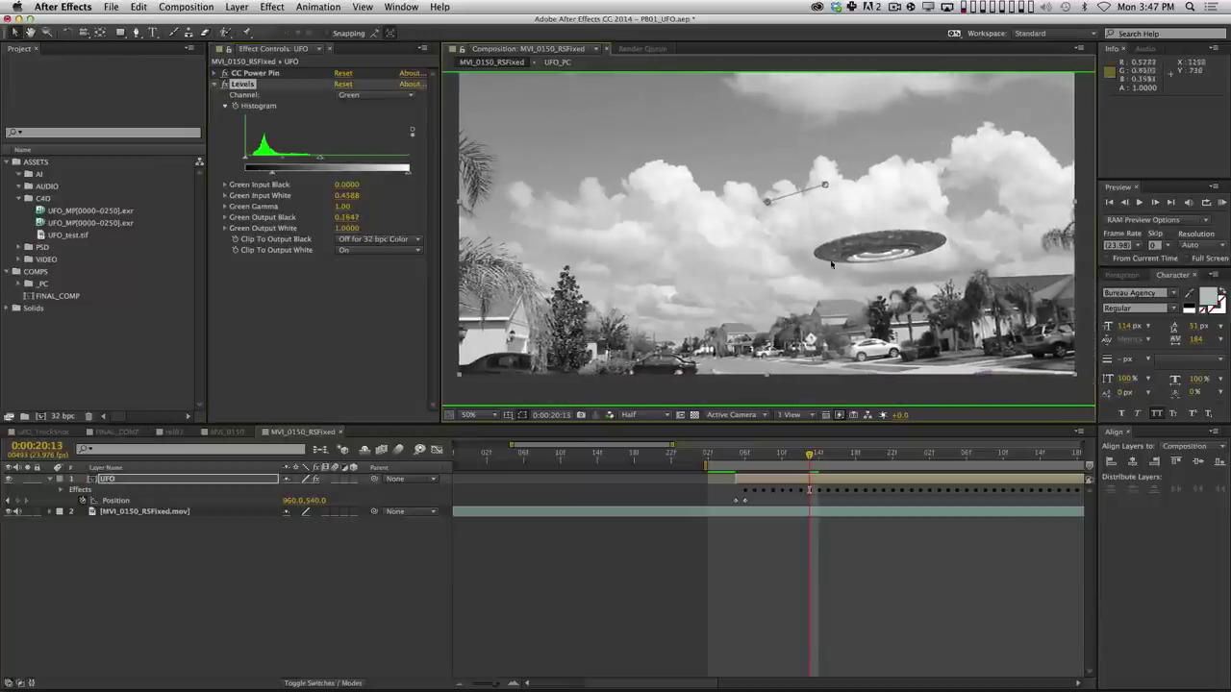
pyautogui.moveTo(280, 167); pyautogui.dragTo(259, 177)
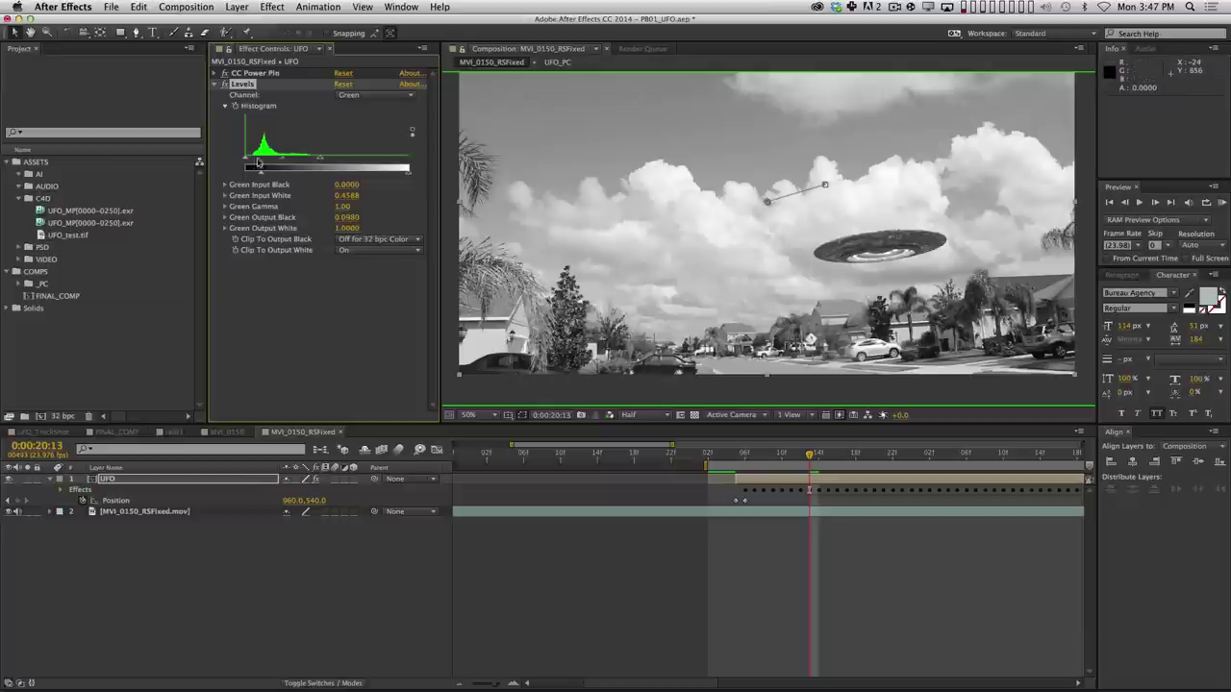
pyautogui.moveTo(256, 170); pyautogui.dragTo(294, 172)
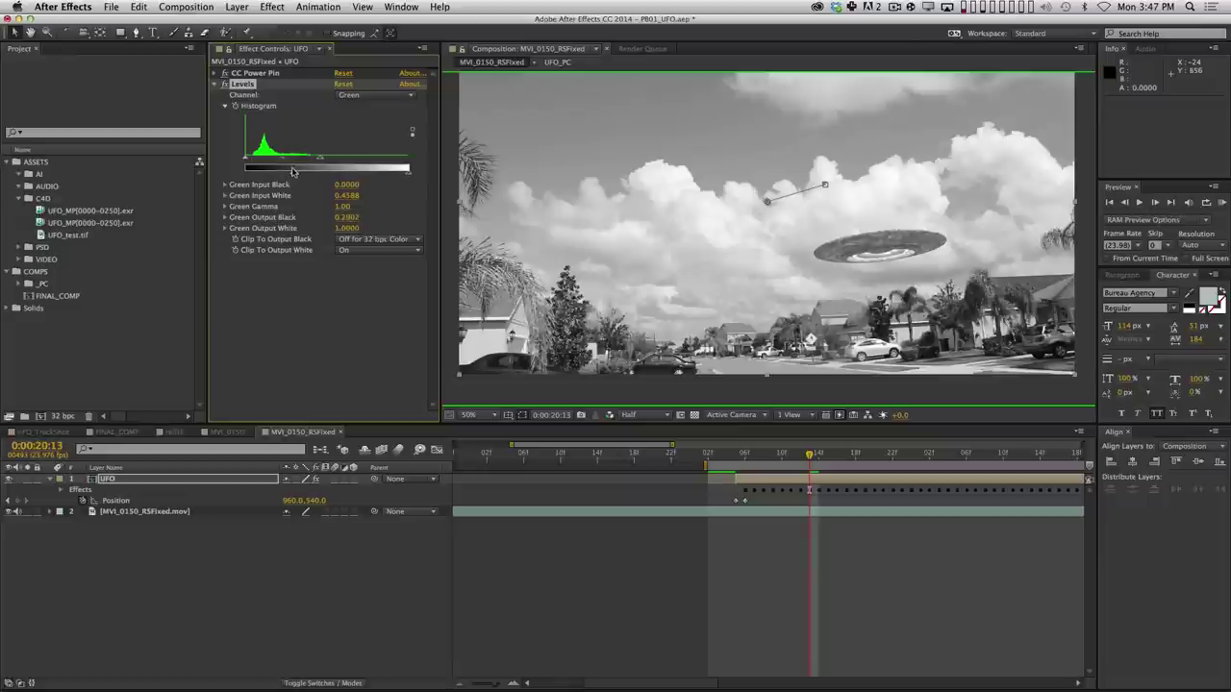
pyautogui.moveTo(404, 174); pyautogui.dragTo(402, 173)
# Viewing only blue, set the UFO's blue Levels to input white 0.3490, gamma 1.18 and output black 0.4863.
pyautogui.click(377, 96)
pyautogui.click(375, 146)
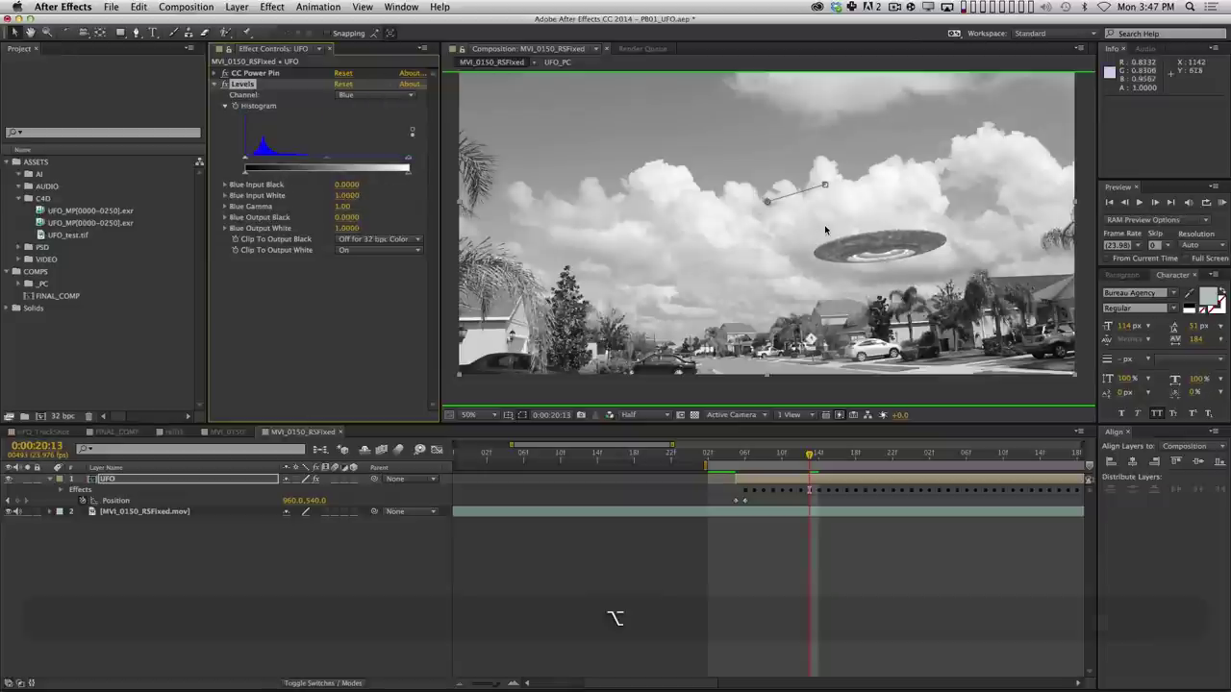
pyautogui.hotkey('alt', '3')
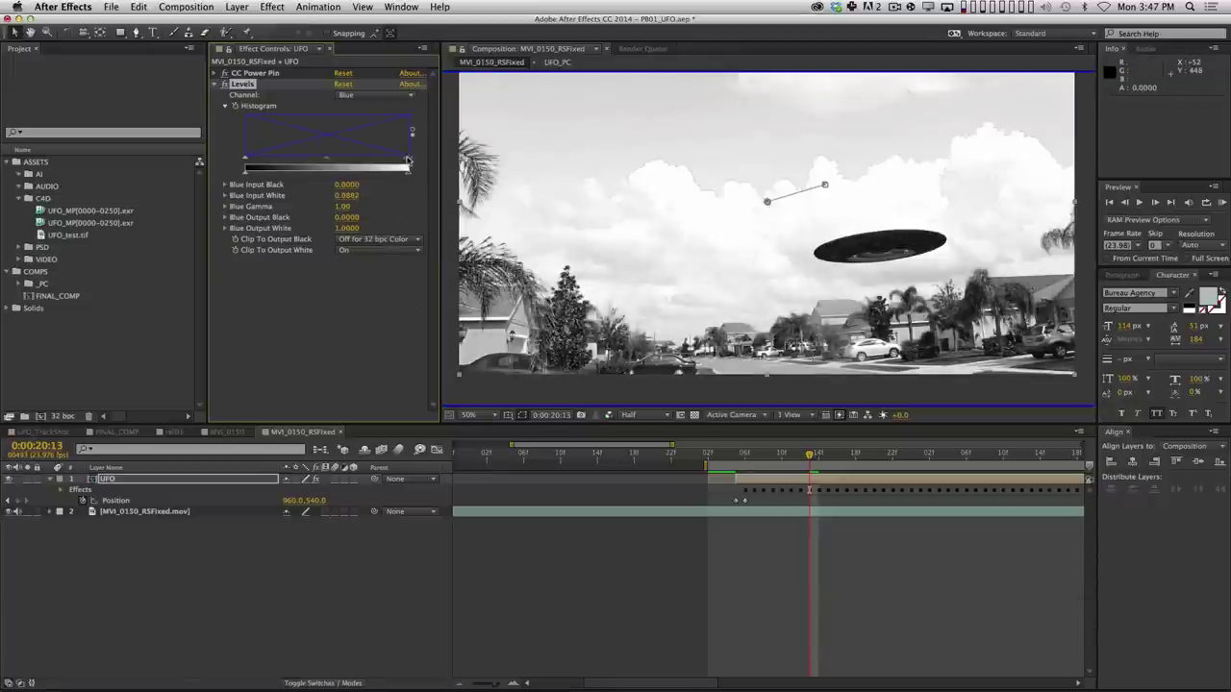
pyautogui.moveTo(408, 159); pyautogui.dragTo(269, 162)
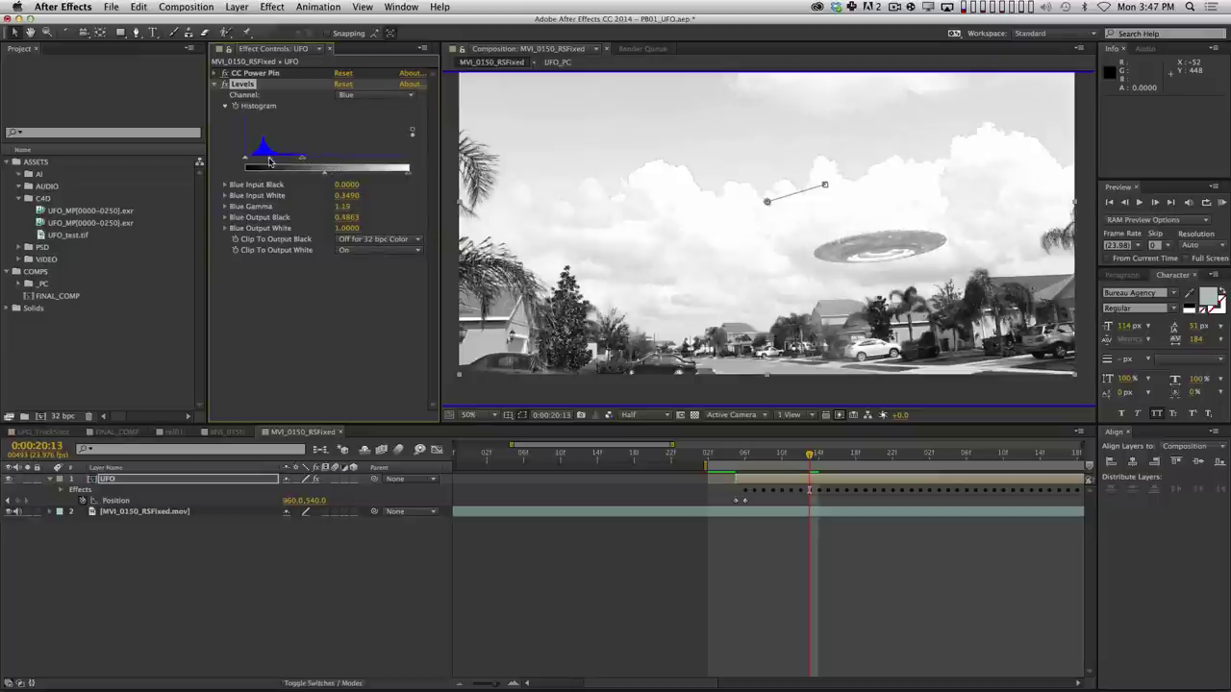
# Return Levels and the composition view to RGB, and compare the UFO's color with the Levels effect off and on.
pyautogui.click(345, 96)
pyautogui.click(354, 113)
pyautogui.click(610, 414)
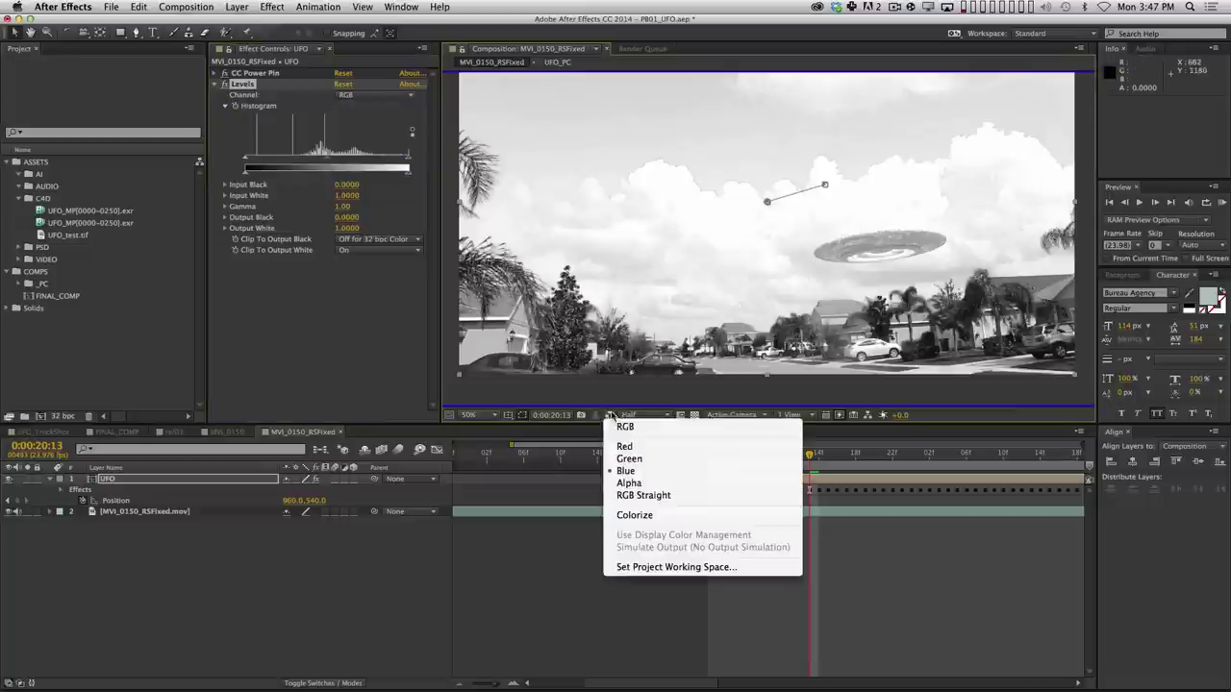
pyautogui.click(625, 426)
pyautogui.press('space')
pyautogui.moveTo(861, 244); pyautogui.dragTo(856, 271)
pyautogui.click(223, 85)
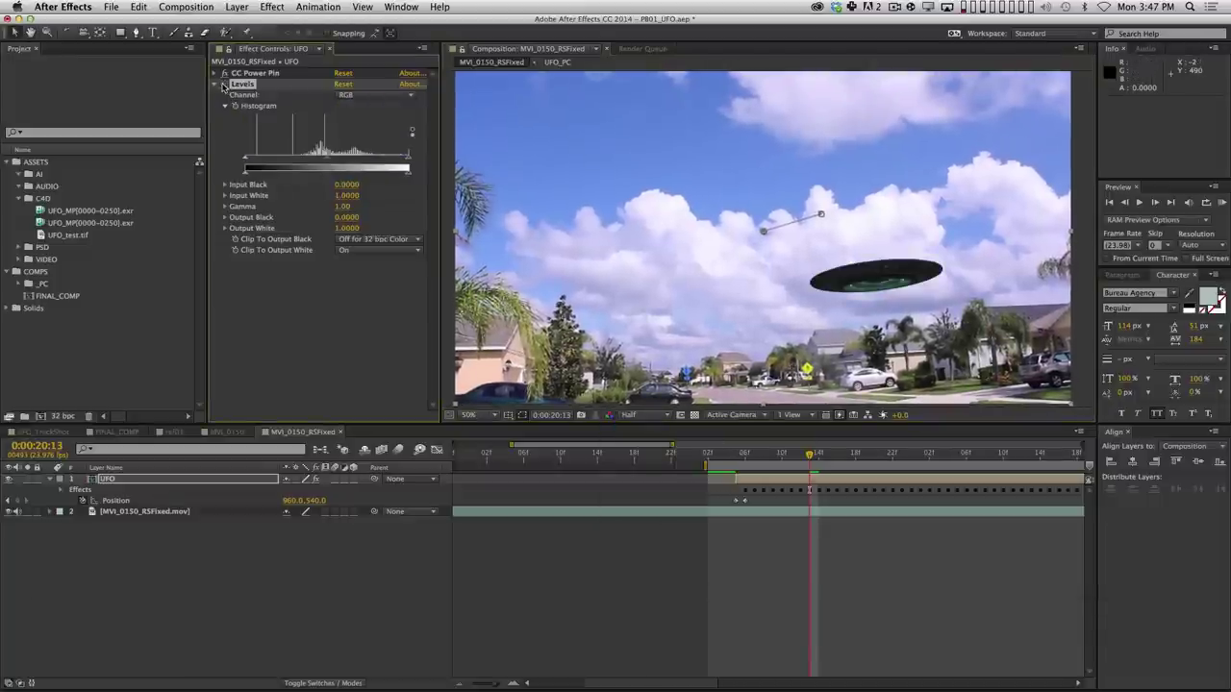
pyautogui.click(223, 84)
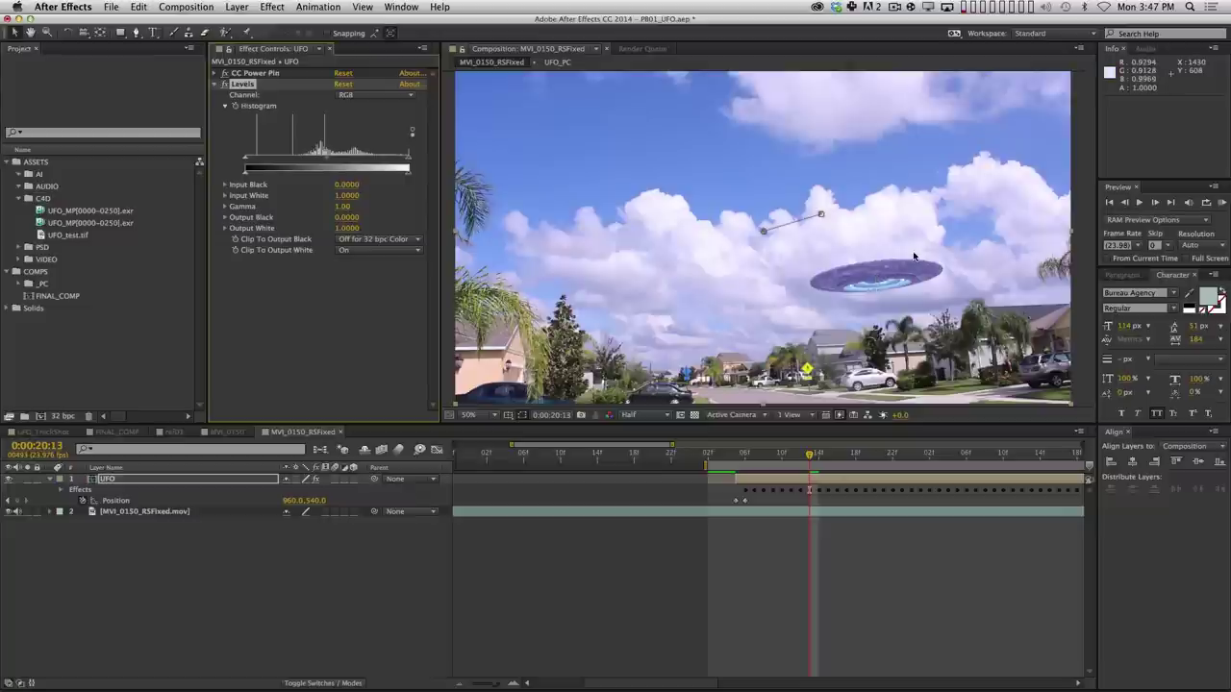
pyautogui.moveTo(912, 256); pyautogui.dragTo(866, 252)
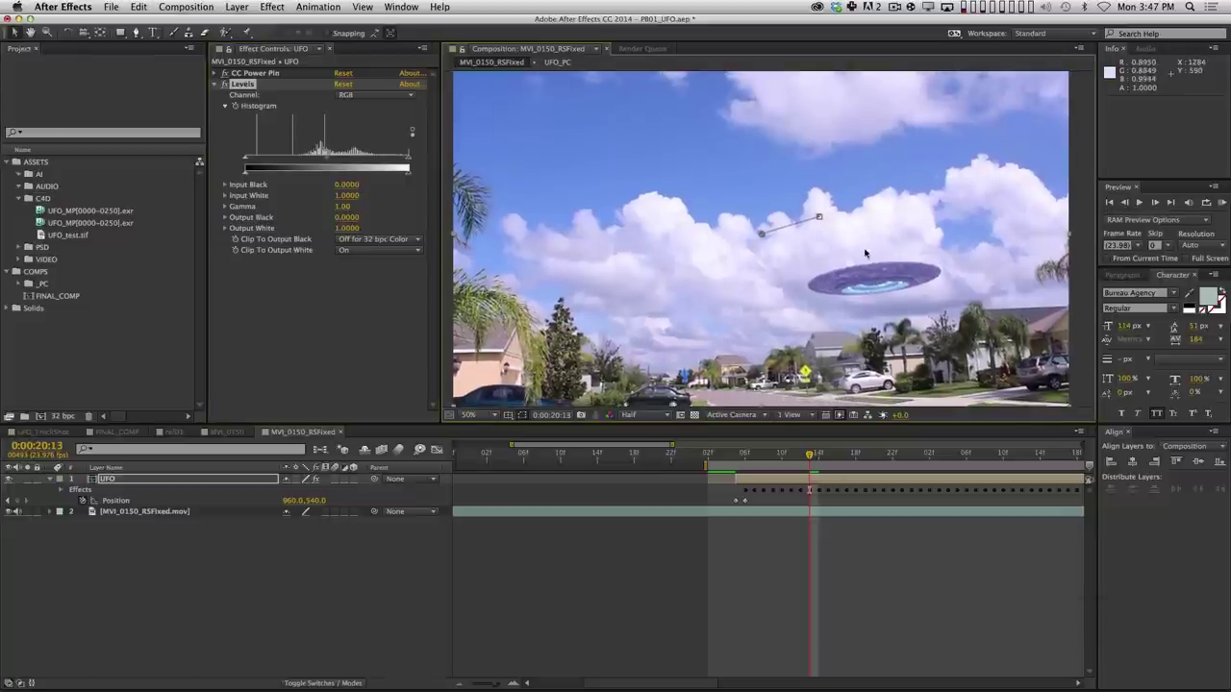
# Set the UFO's blue Levels gamma to 1.05, try 0.75 and undo that last change.
pyautogui.click(371, 96)
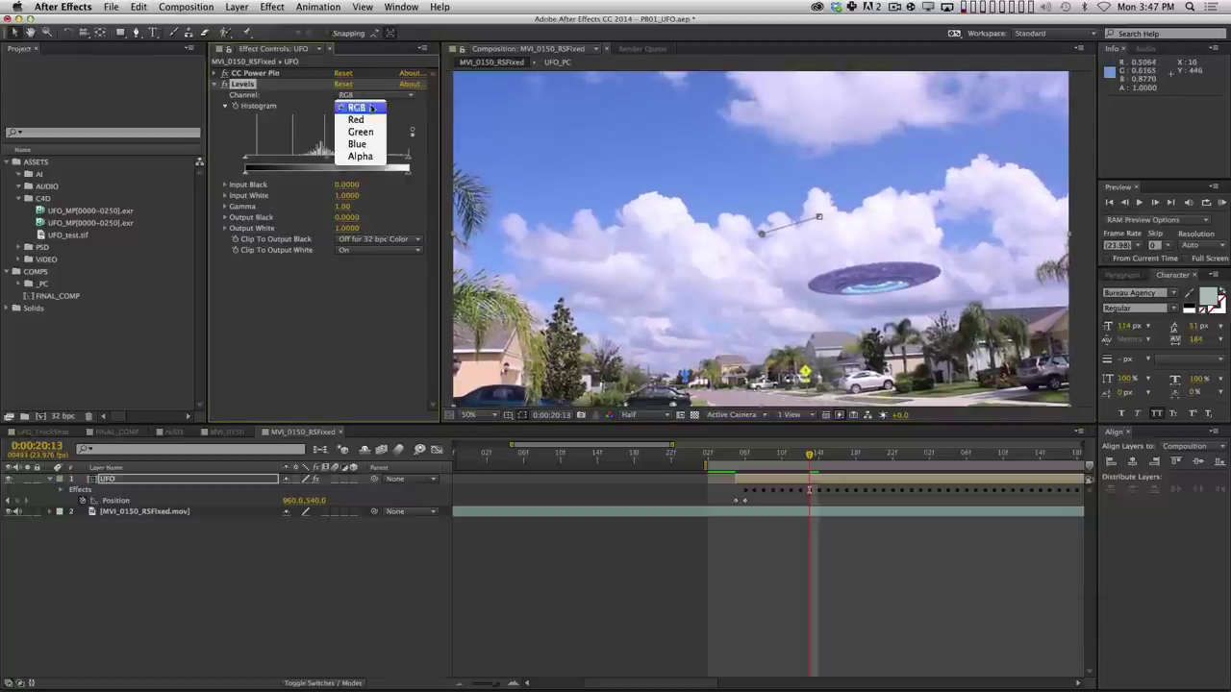
pyautogui.click(358, 143)
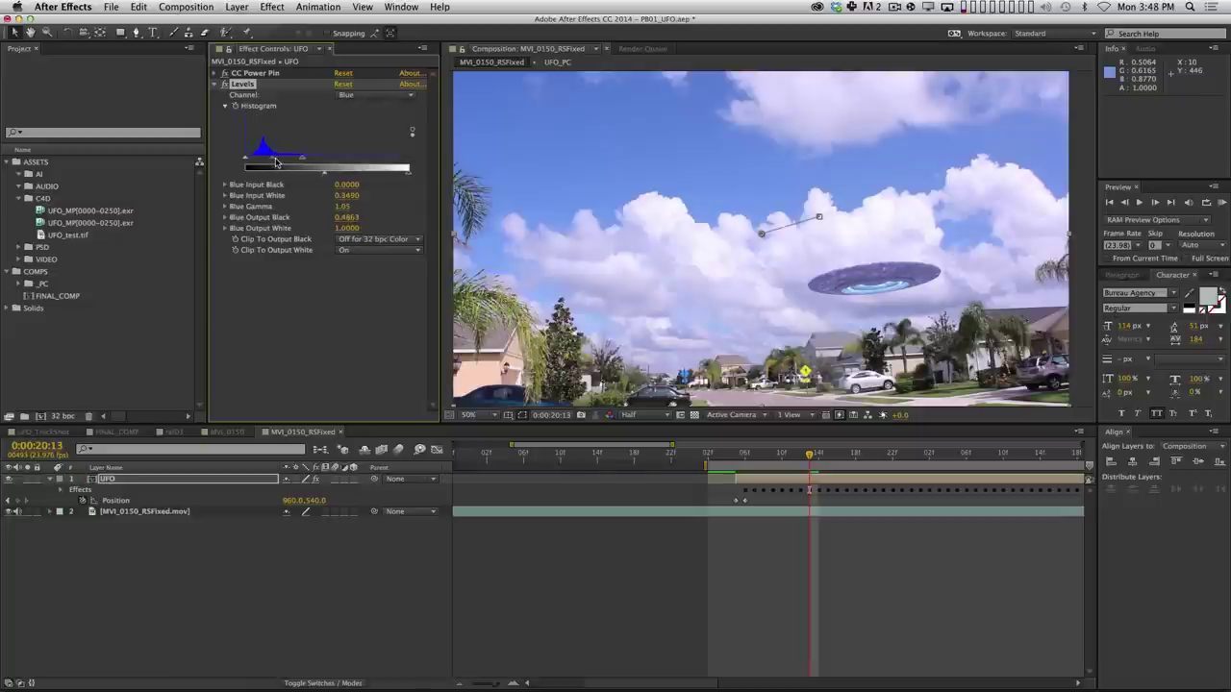
pyautogui.moveTo(274, 161); pyautogui.dragTo(278, 161)
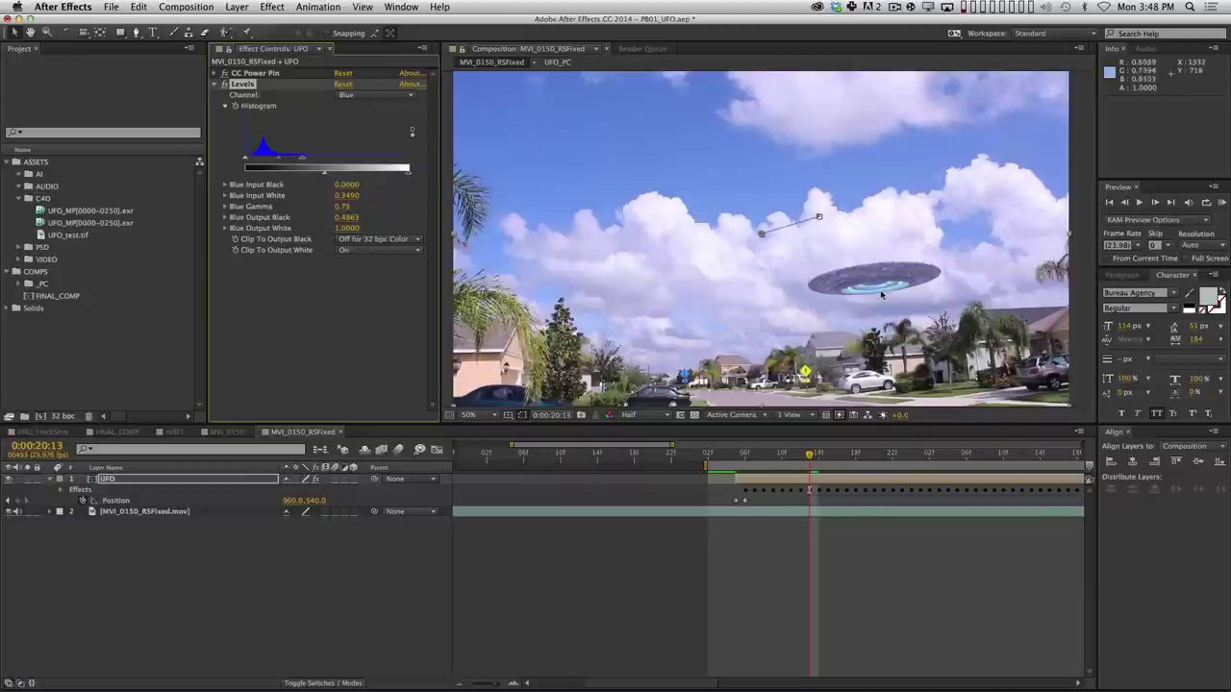
pyautogui.press('super+z')
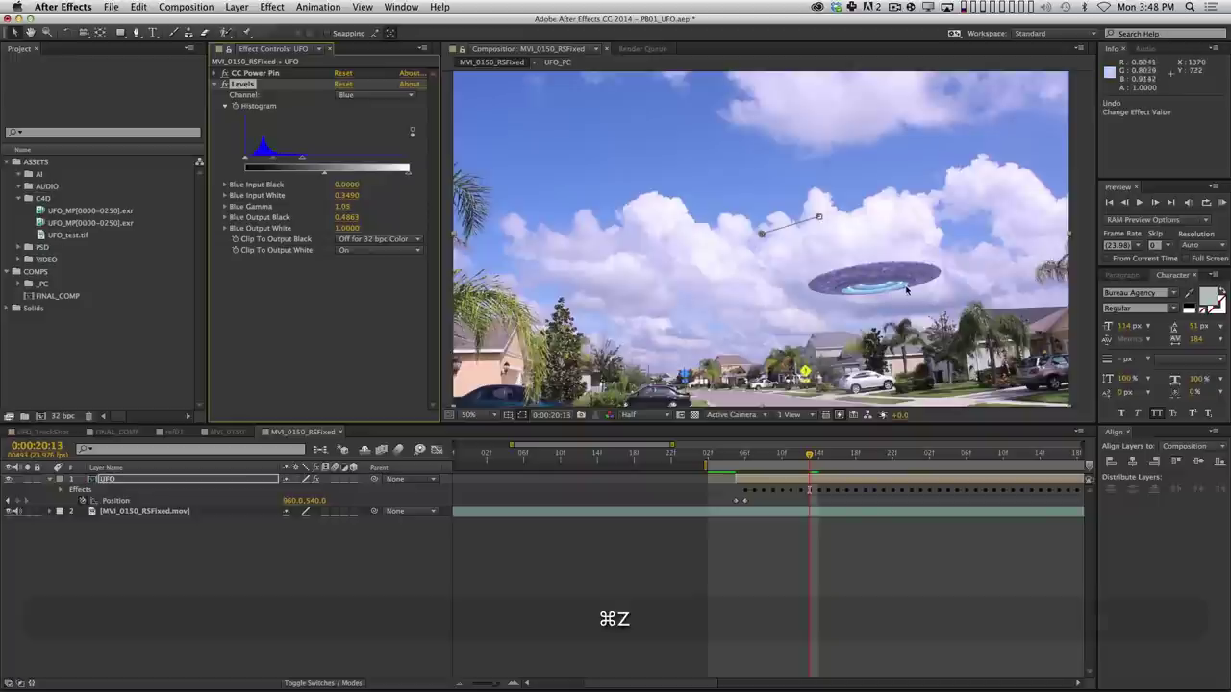
# Add a Color Balance effect to the UFO and set its Midtone Blue Balance to -43.
pyautogui.click(213, 90)
pyautogui.click(215, 86)
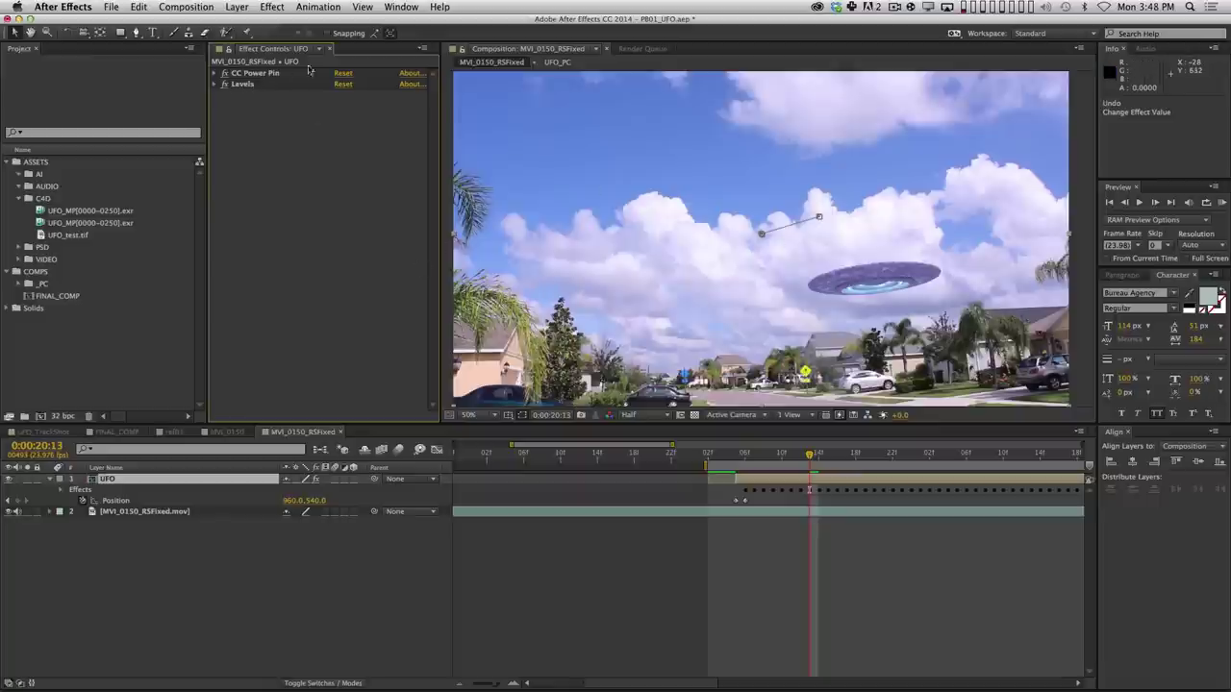
pyautogui.click(272, 6)
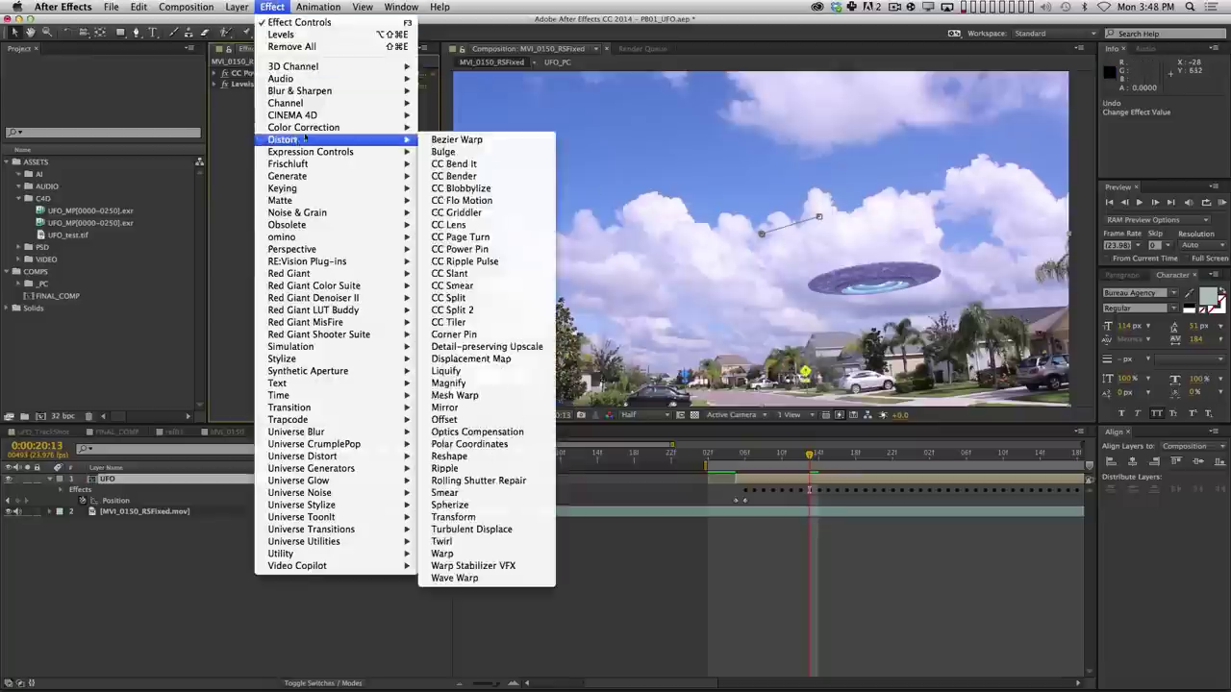
pyautogui.moveTo(361, 128)
pyautogui.click(461, 286)
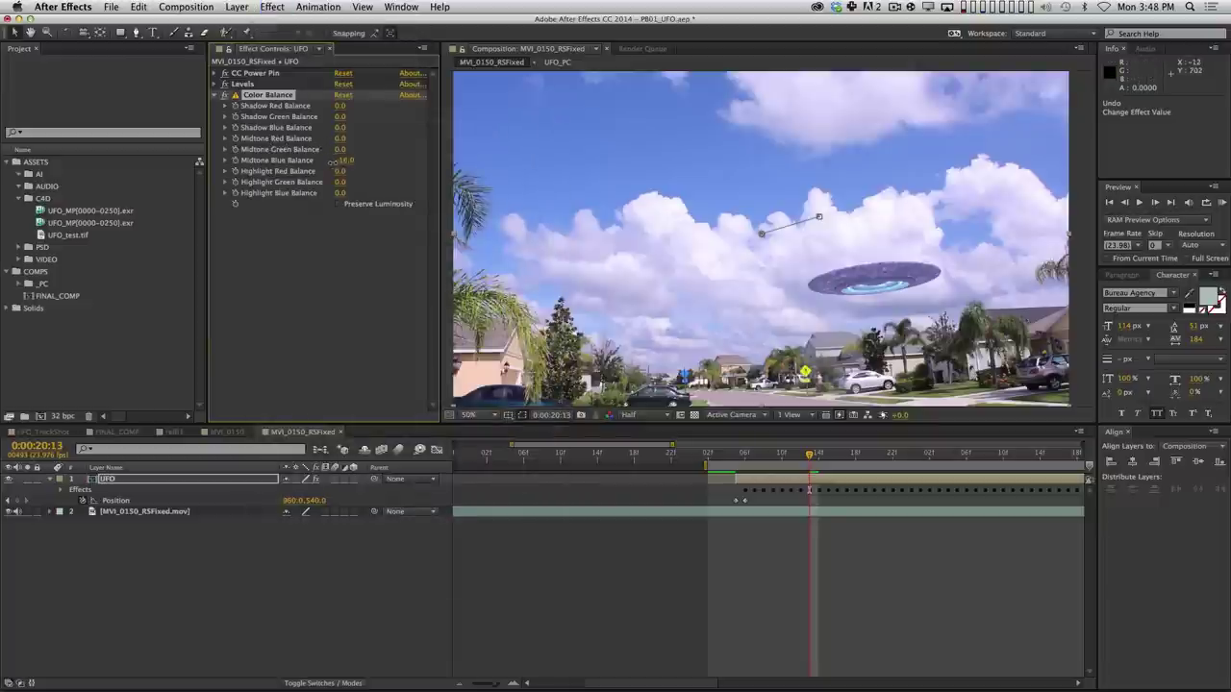
pyautogui.moveTo(332, 161); pyautogui.dragTo(326, 163)
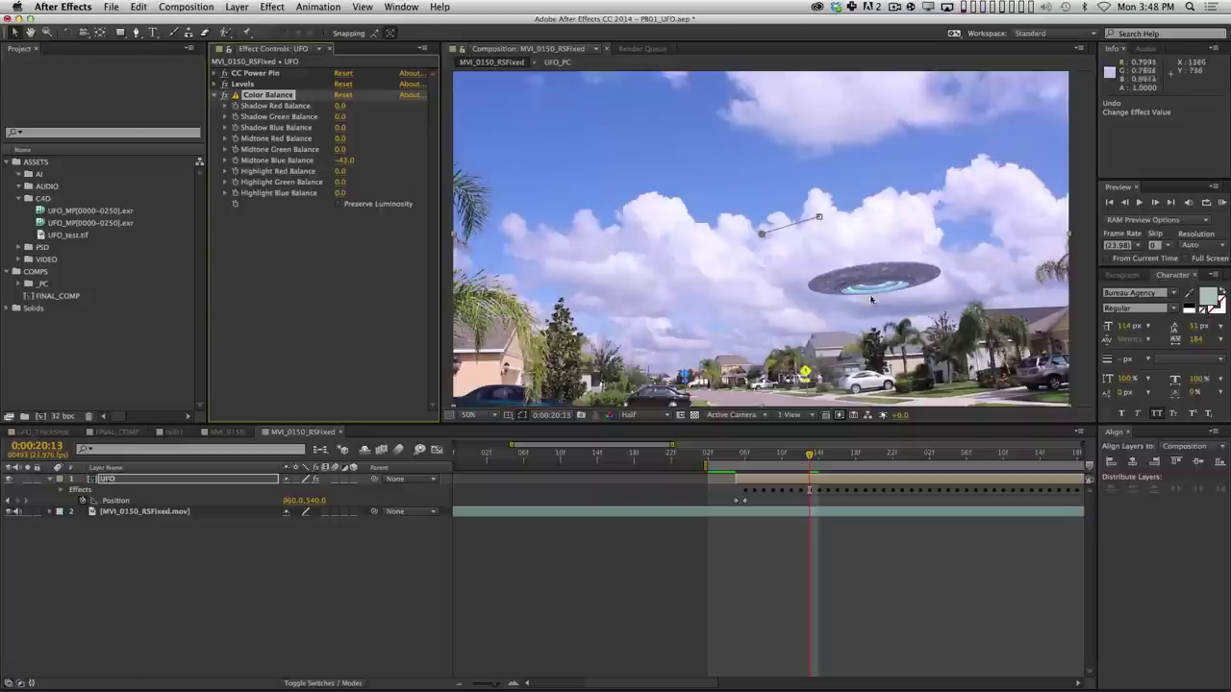
# Preview and scrub the shot between about 0:00:20 and 0:00:23:11 to examine the UFO's color match against the clouds.
pyautogui.press('space')
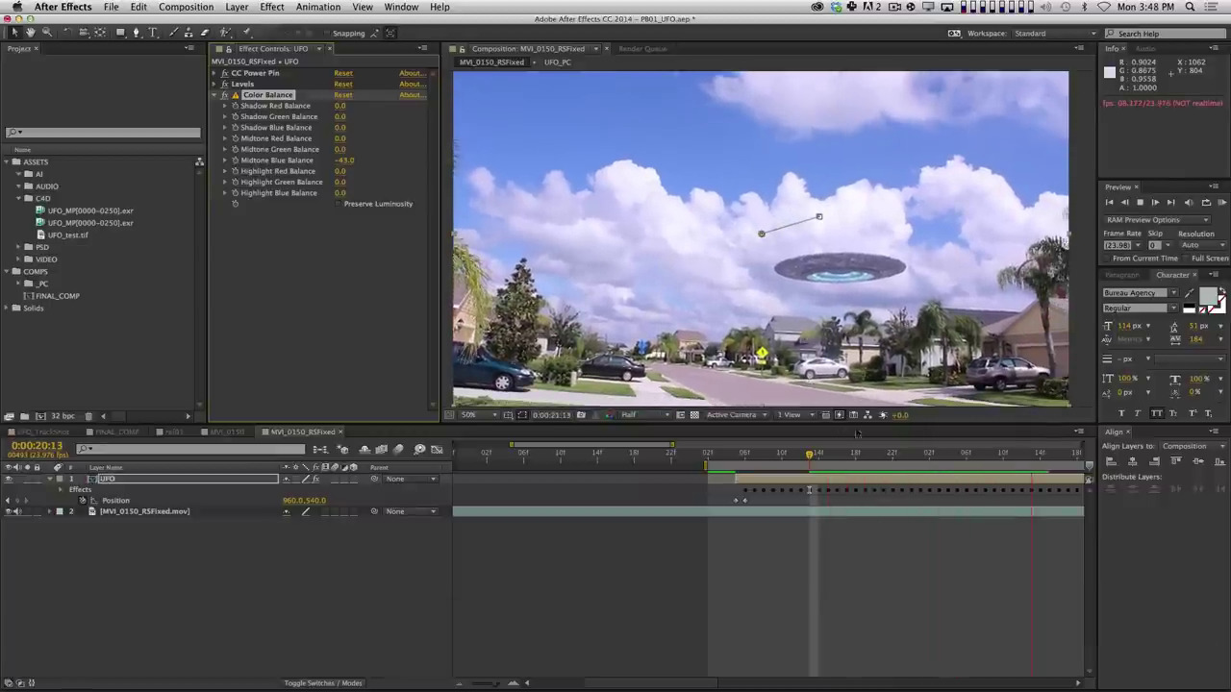
pyautogui.press('space')
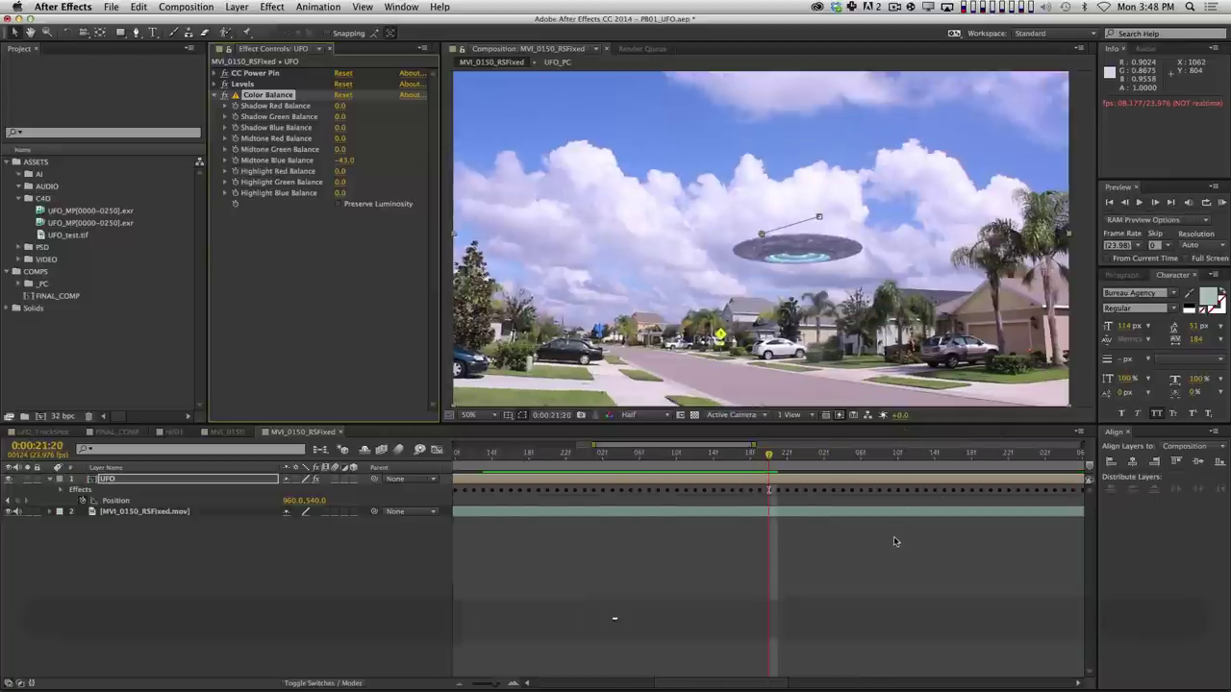
pyautogui.press('-')
pyautogui.press('-')
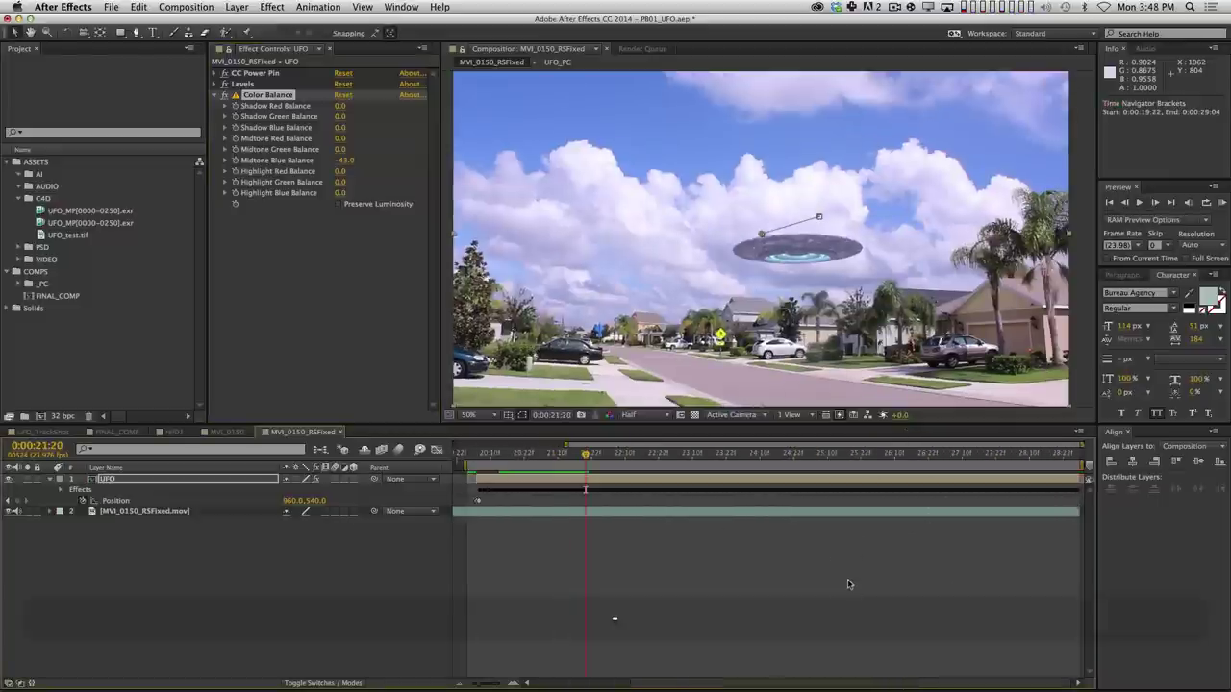
pyautogui.moveTo(589, 456); pyautogui.dragTo(695, 459)
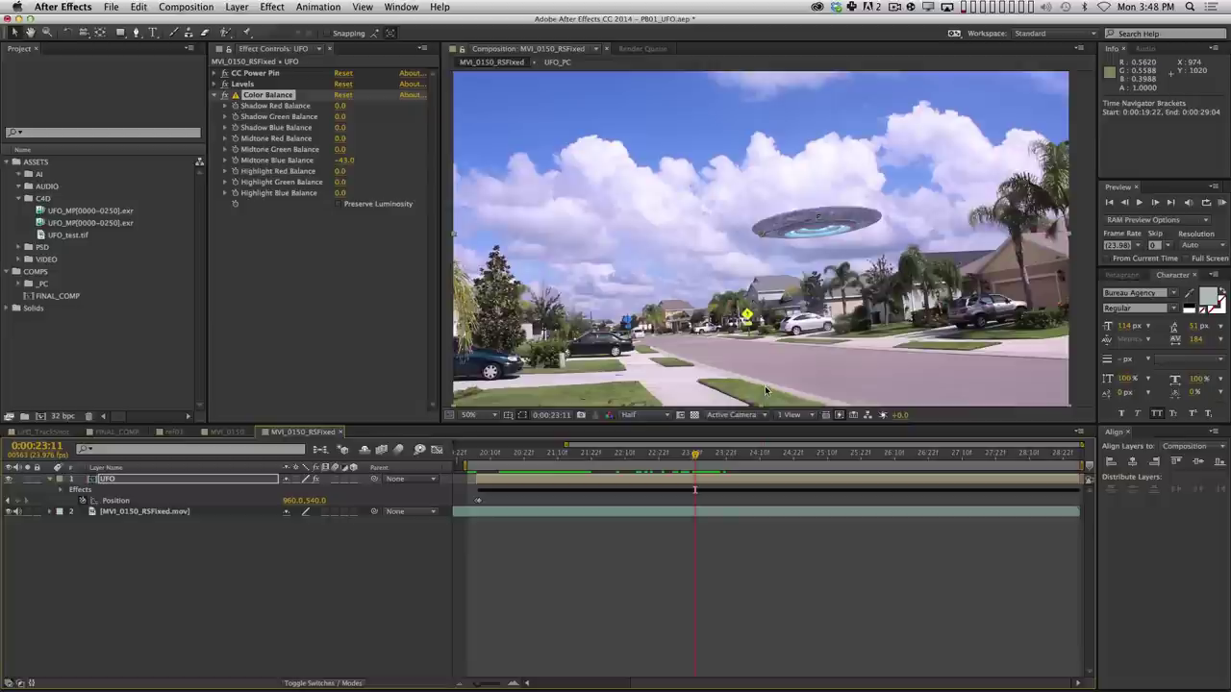
pyautogui.moveTo(695, 453); pyautogui.dragTo(636, 460)
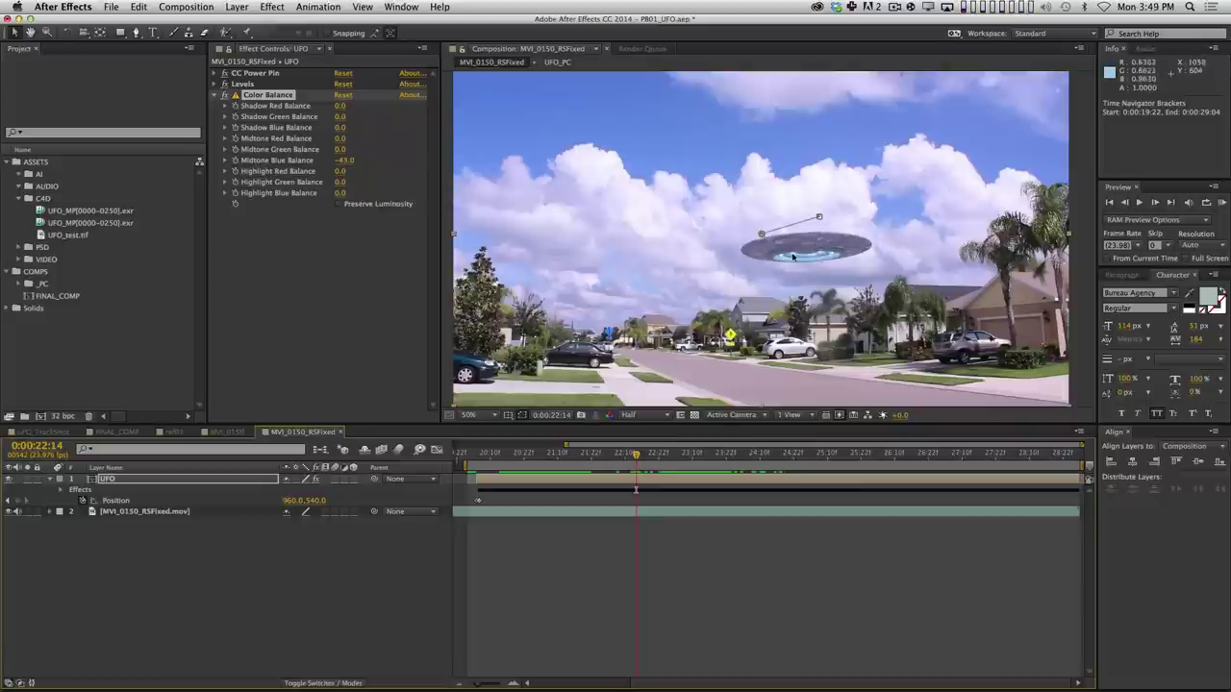
pyautogui.moveTo(637, 455); pyautogui.dragTo(692, 462)
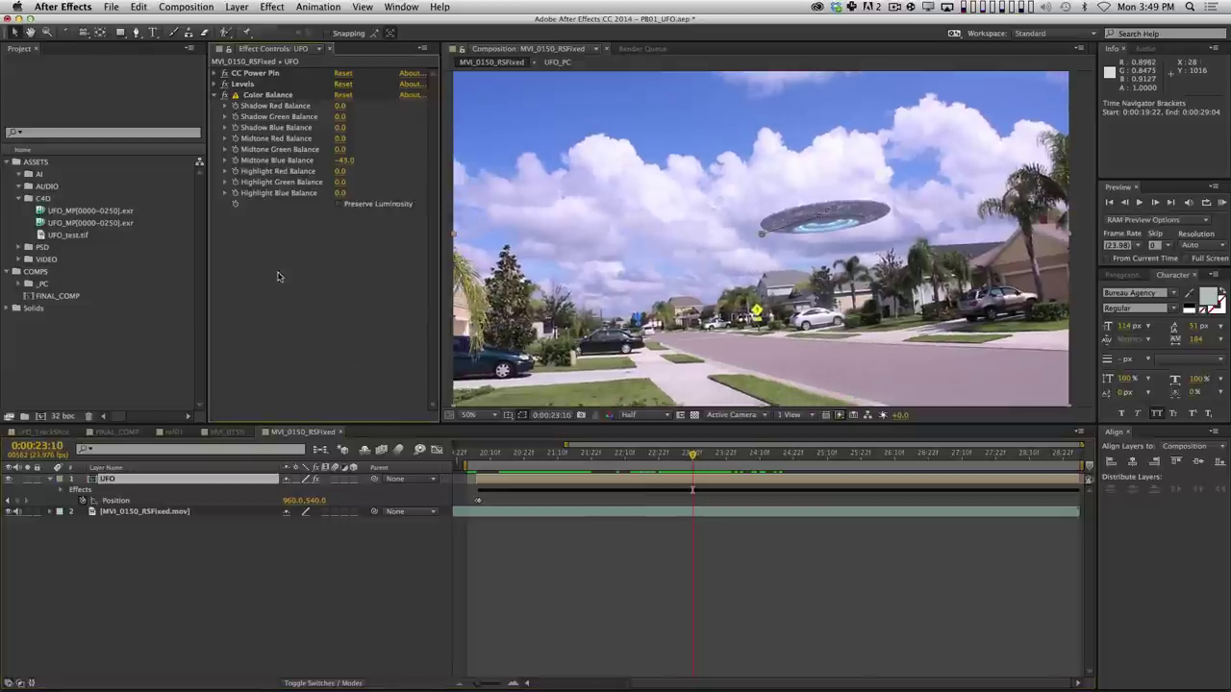
# Add a second Levels effect to the UFO layer and rename it ZoomAdjust.
pyautogui.click(215, 93)
pyautogui.click(273, 7)
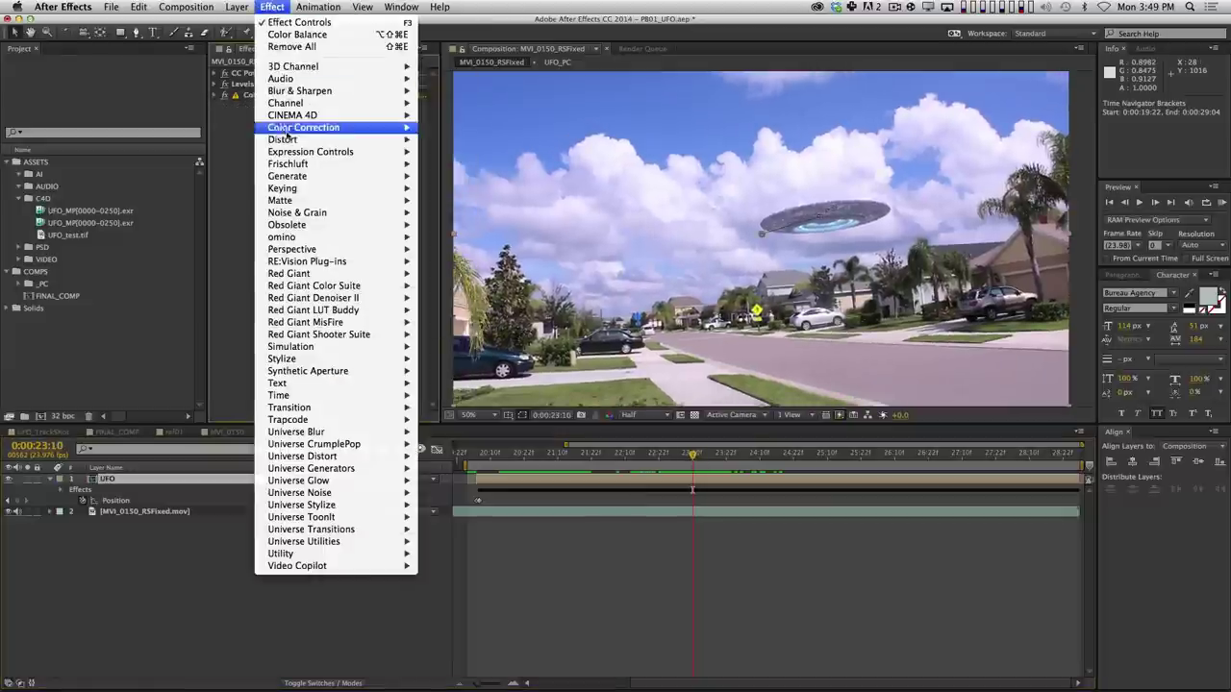
pyautogui.moveTo(322, 128)
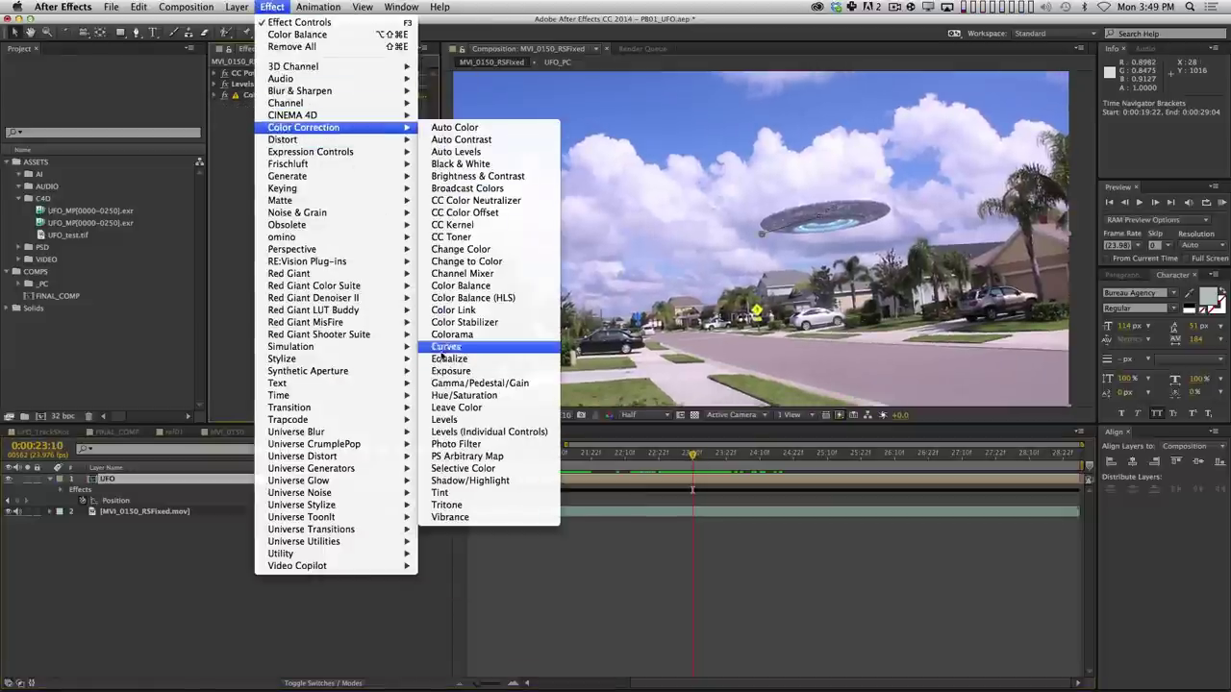
pyautogui.click(461, 429)
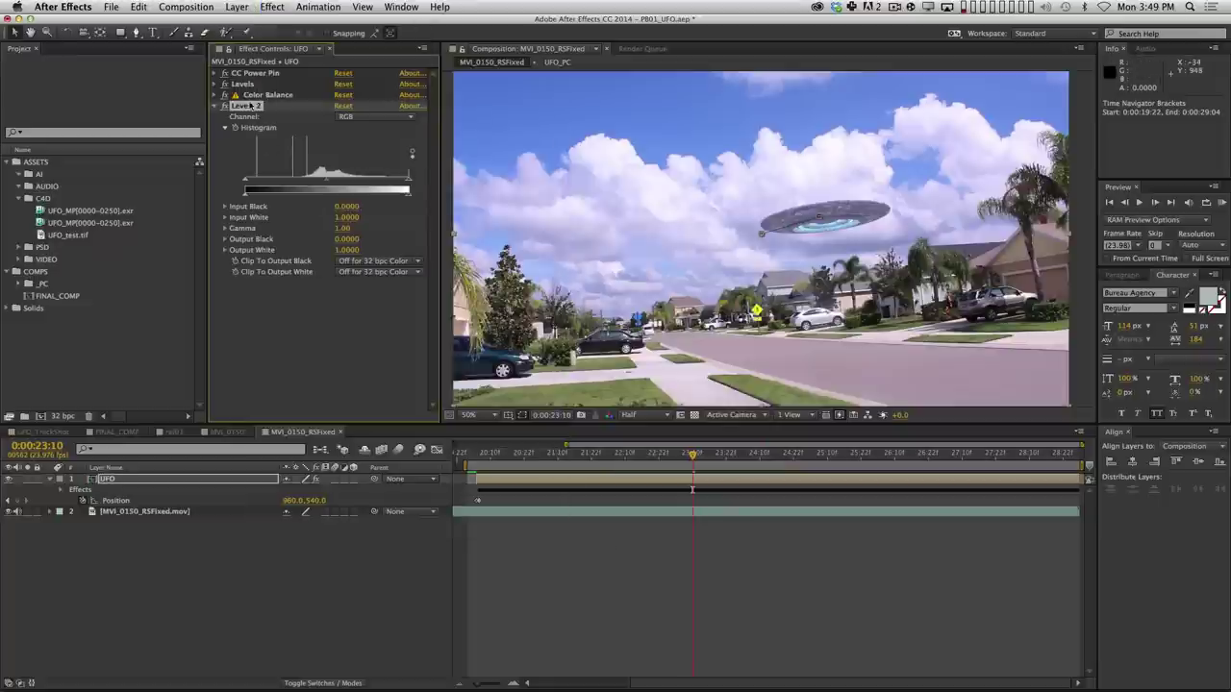
pyautogui.click(252, 106)
pyautogui.press('Return')
pyautogui.write('ZoomAd')
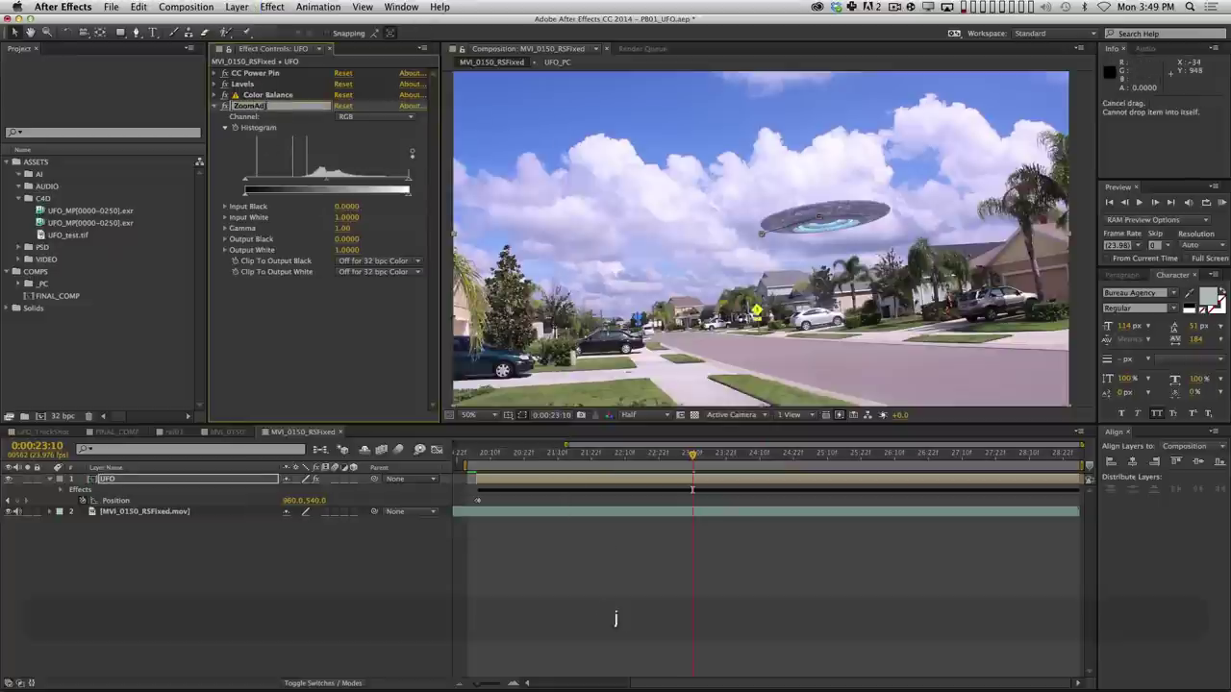
pyautogui.write('just')
pyautogui.press('Return')
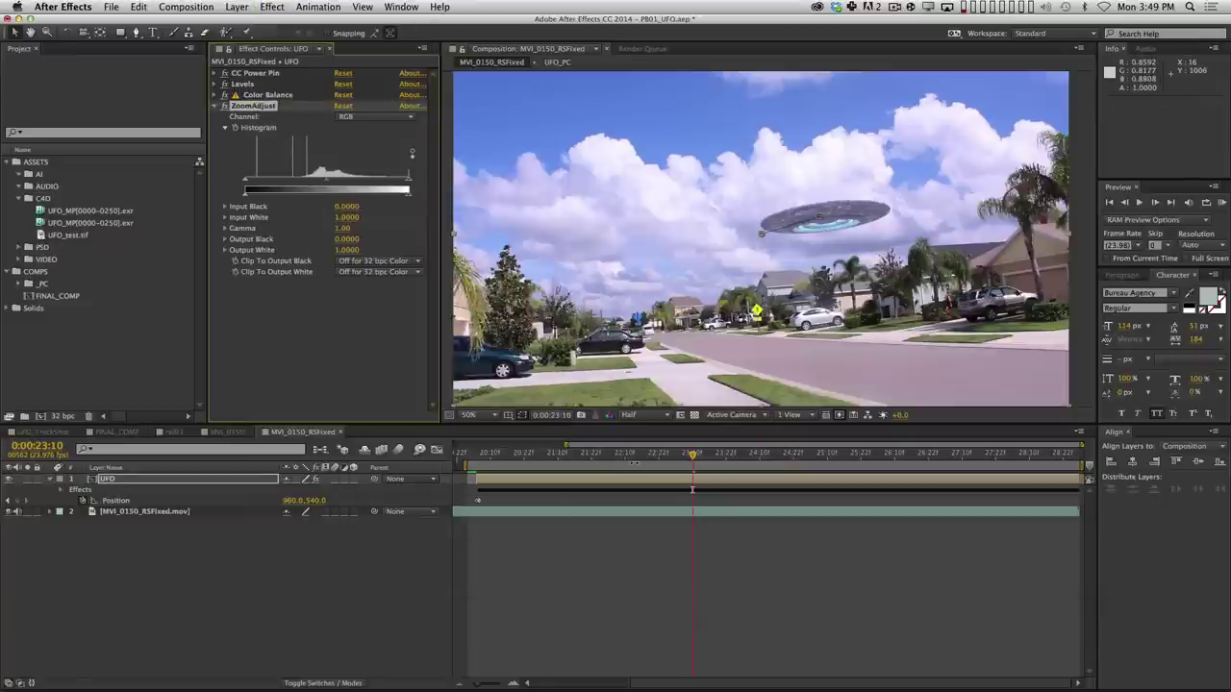
# Set a first Histogram keyframe for ZoomAdjust at 0:00:23:12, where the camera zoom starts.
pyautogui.press('pagedown')
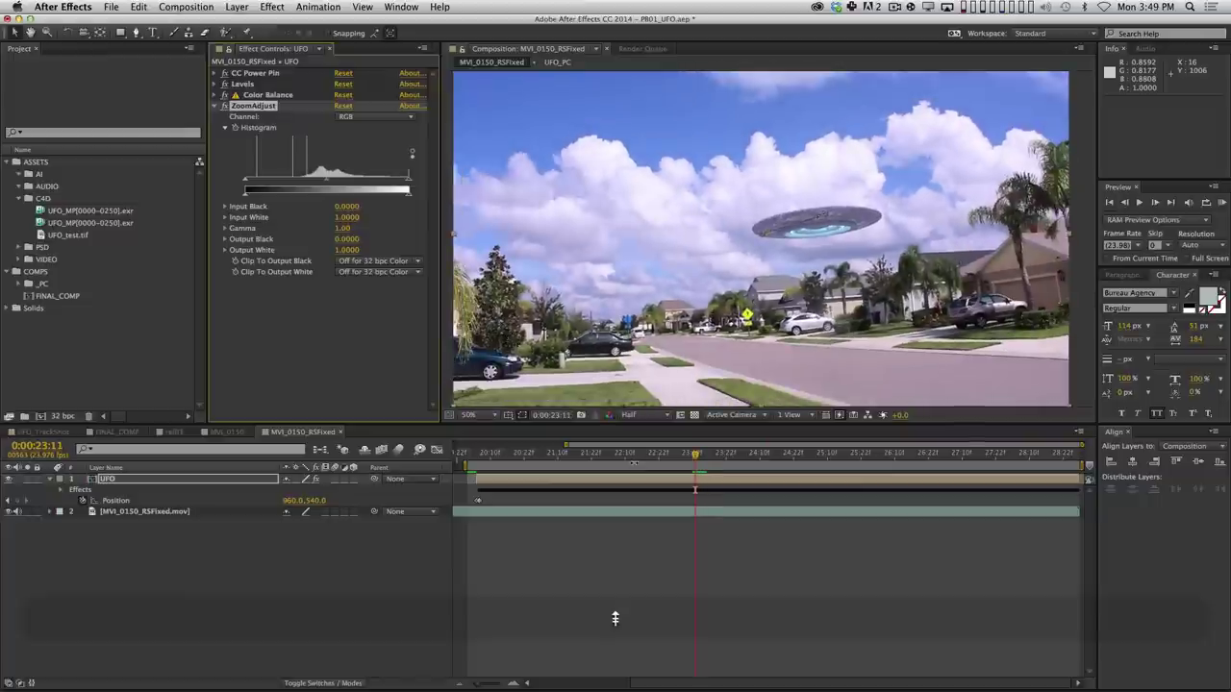
pyautogui.press('pagedown')
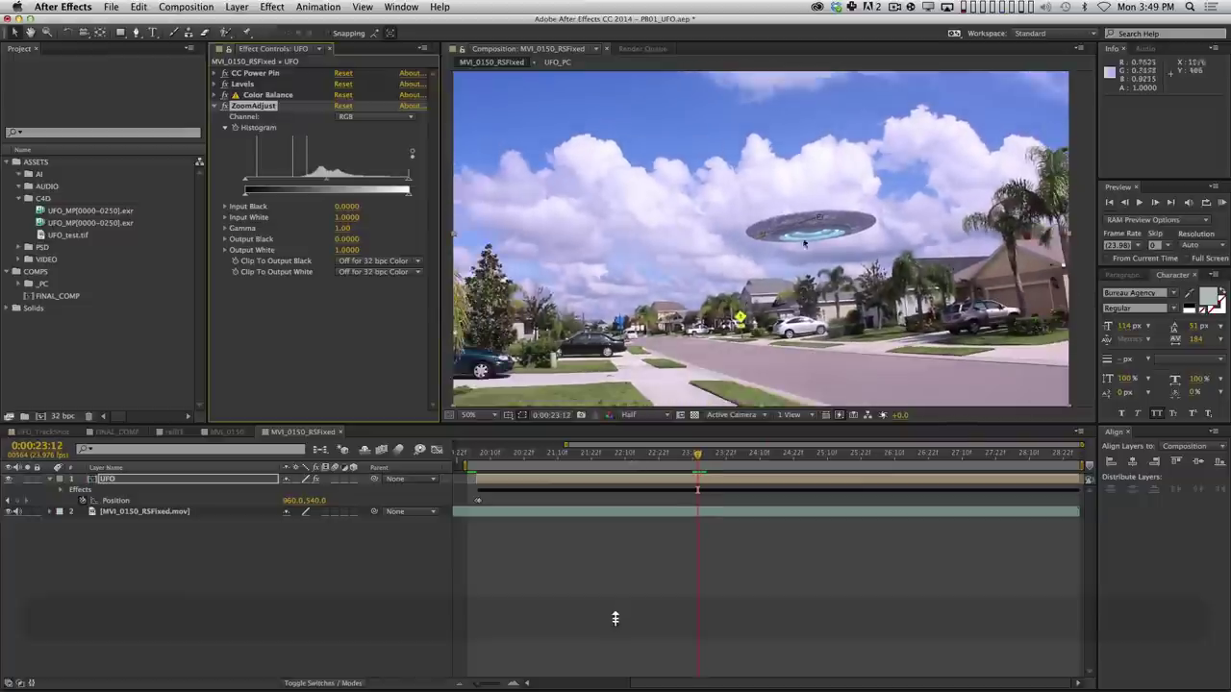
# At the end of the zoom, 0:00:23:23, keyframe ZoomAdjust with gamma 0.98, output black 0.0196 and output white 0.9176.
pyautogui.press('pagedown')
pyautogui.press('pagedown')
pyautogui.press('pagedown')
pyautogui.press('pagedown')
pyautogui.press('pagedown')
pyautogui.press('pagedown')
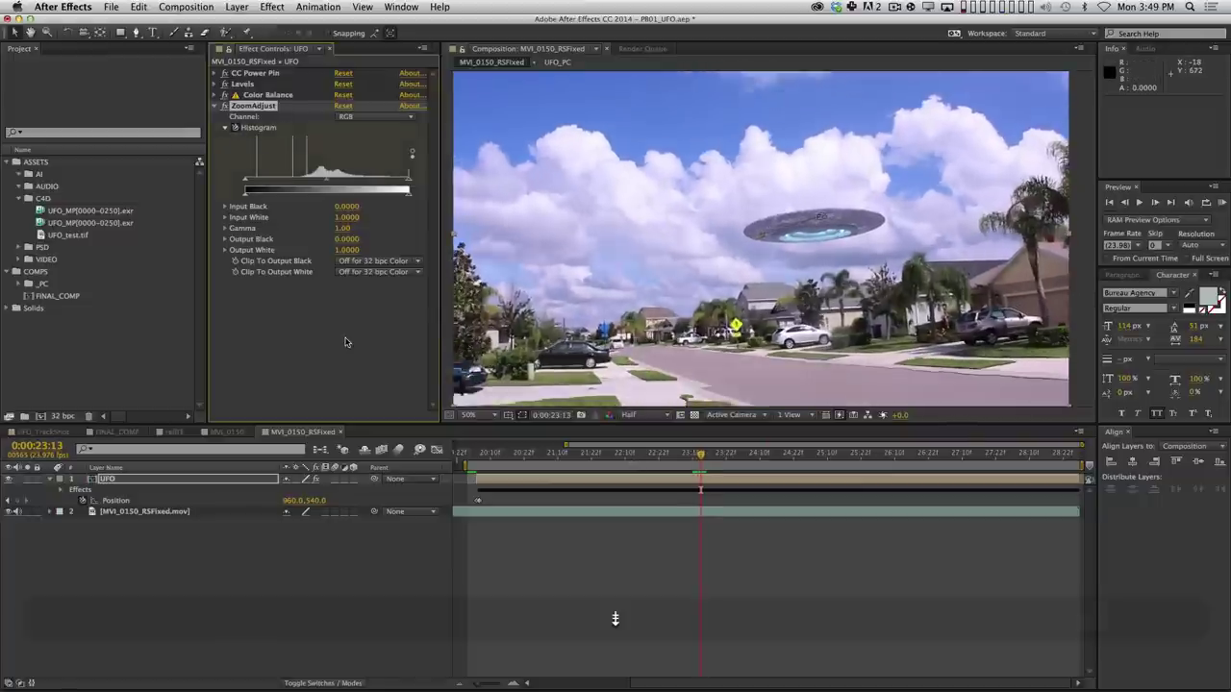
pyautogui.press('pagedown')
pyautogui.press('pagedown')
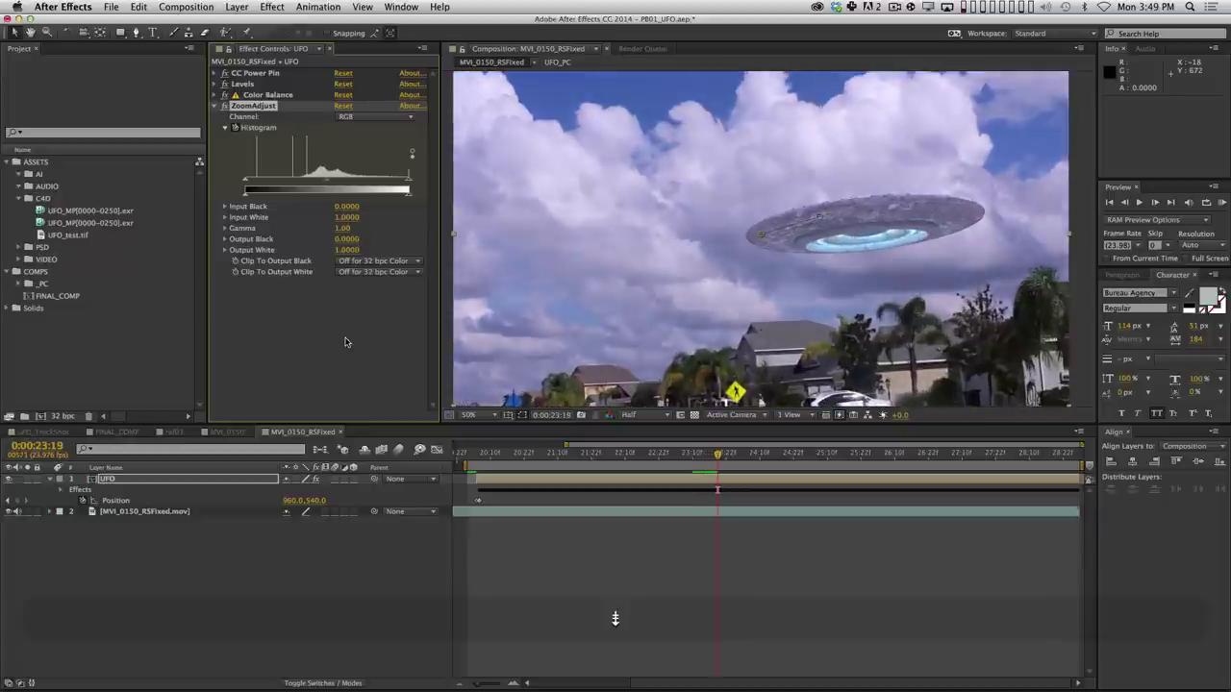
pyautogui.press('pagedown')
pyautogui.press('pagedown')
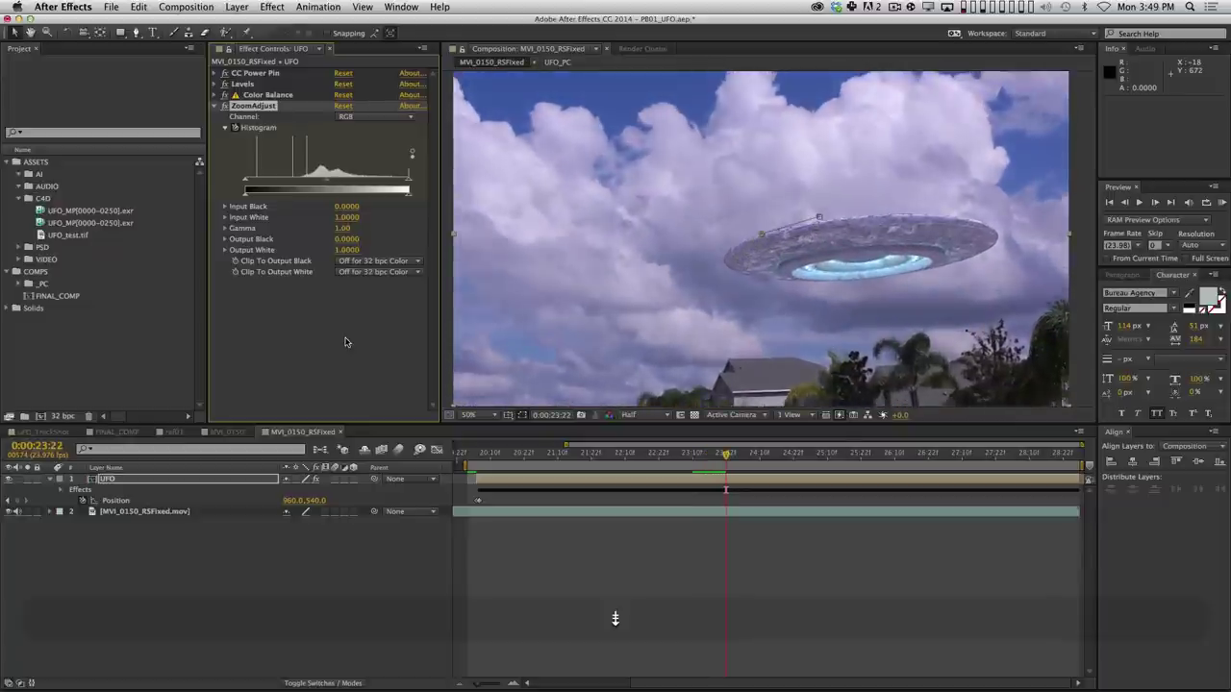
pyautogui.press('pageup')
pyautogui.press('pagedown')
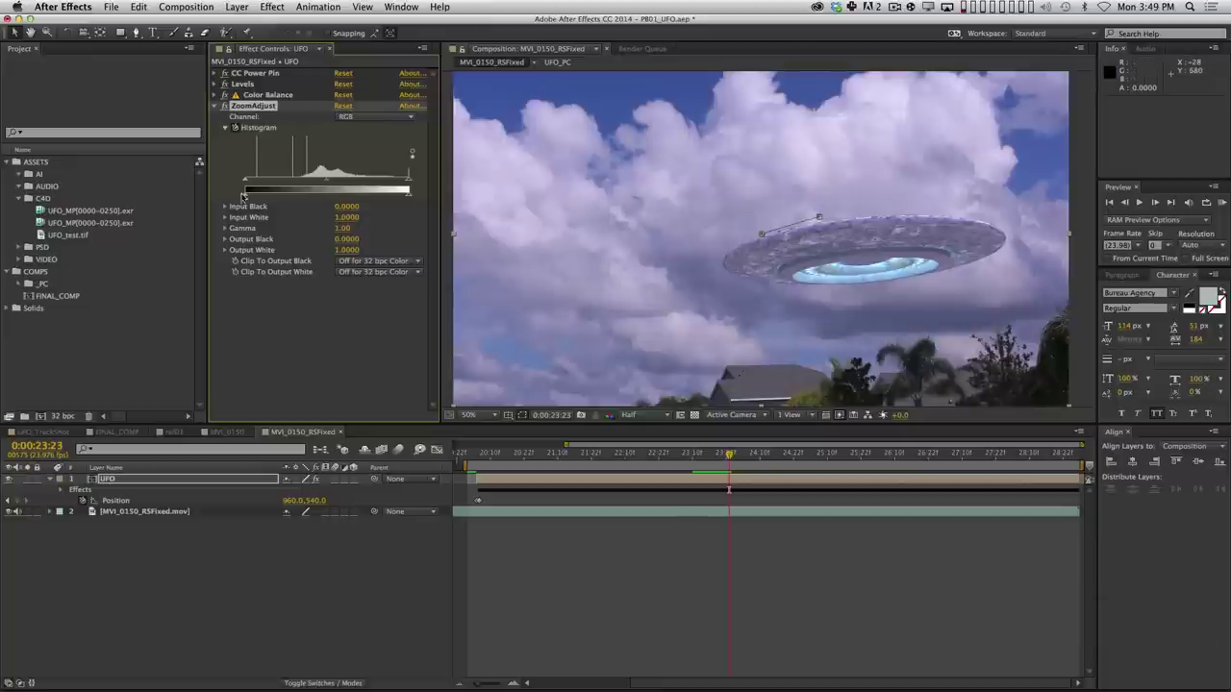
pyautogui.moveTo(328, 184); pyautogui.dragTo(327, 188)
pyautogui.moveTo(247, 193); pyautogui.dragTo(250, 196)
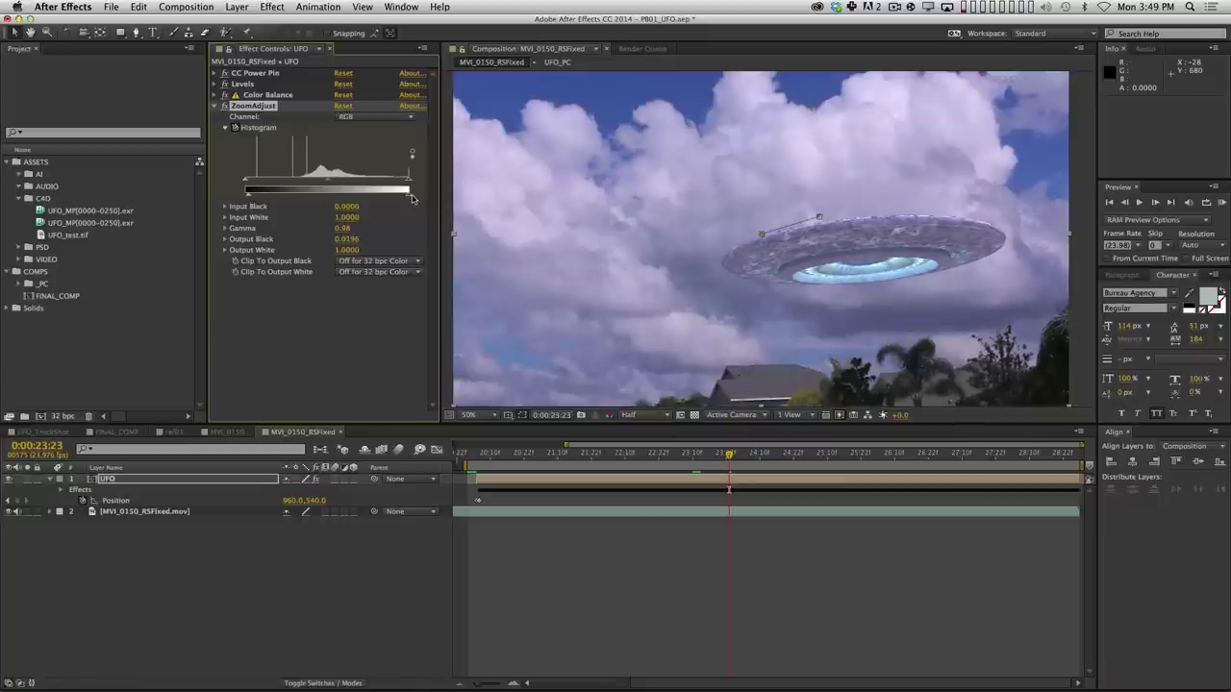
pyautogui.moveTo(409, 197); pyautogui.dragTo(388, 200)
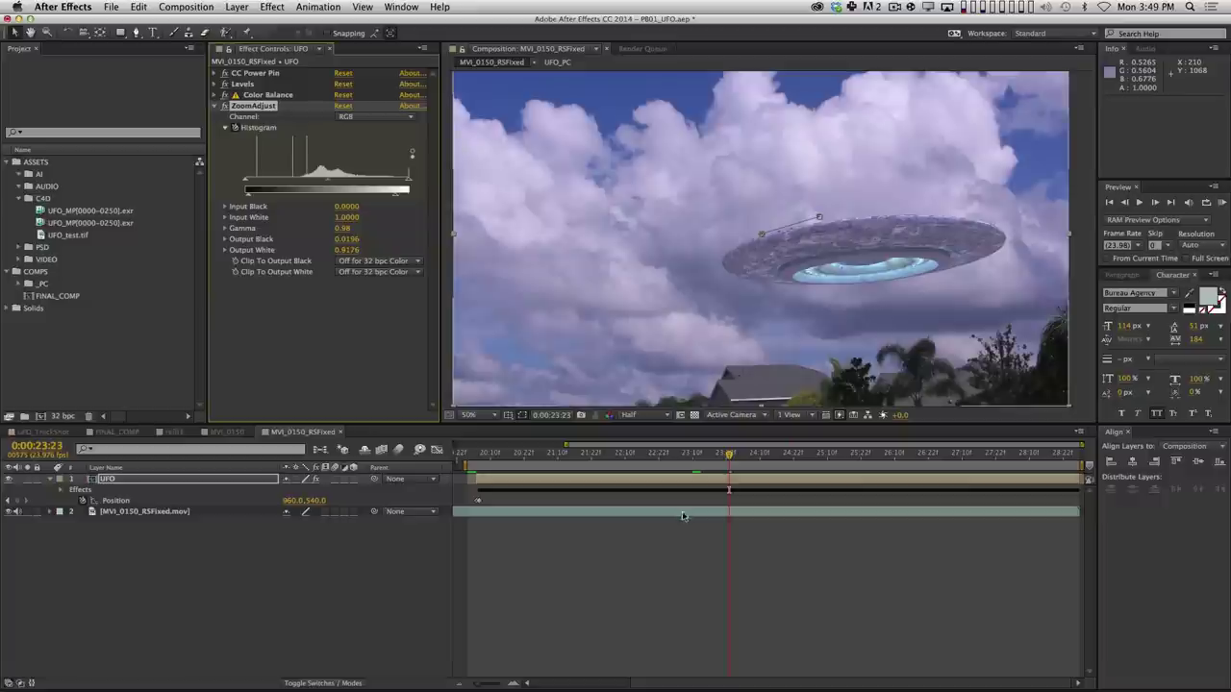
# Reveal the UFO layer's keyframed properties and collapse the CC Power Pin group, leaving ZoomAdjust's Histogram keyframes in view.
pyautogui.click(60, 490)
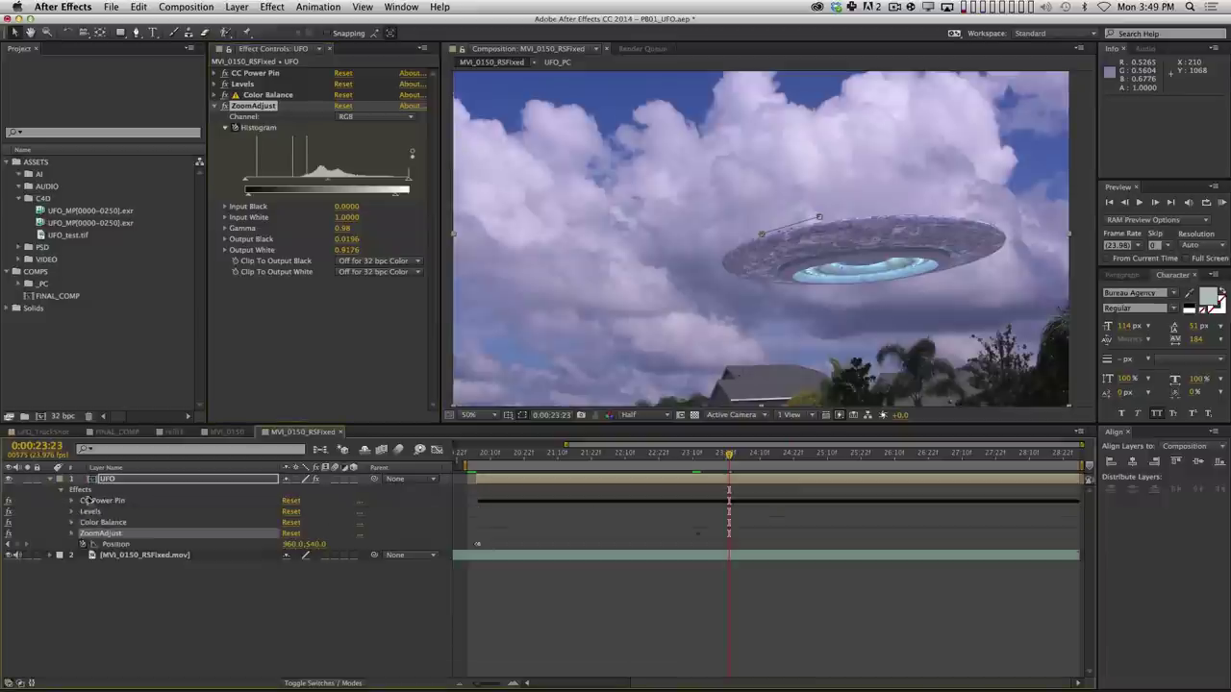
pyautogui.click(59, 491)
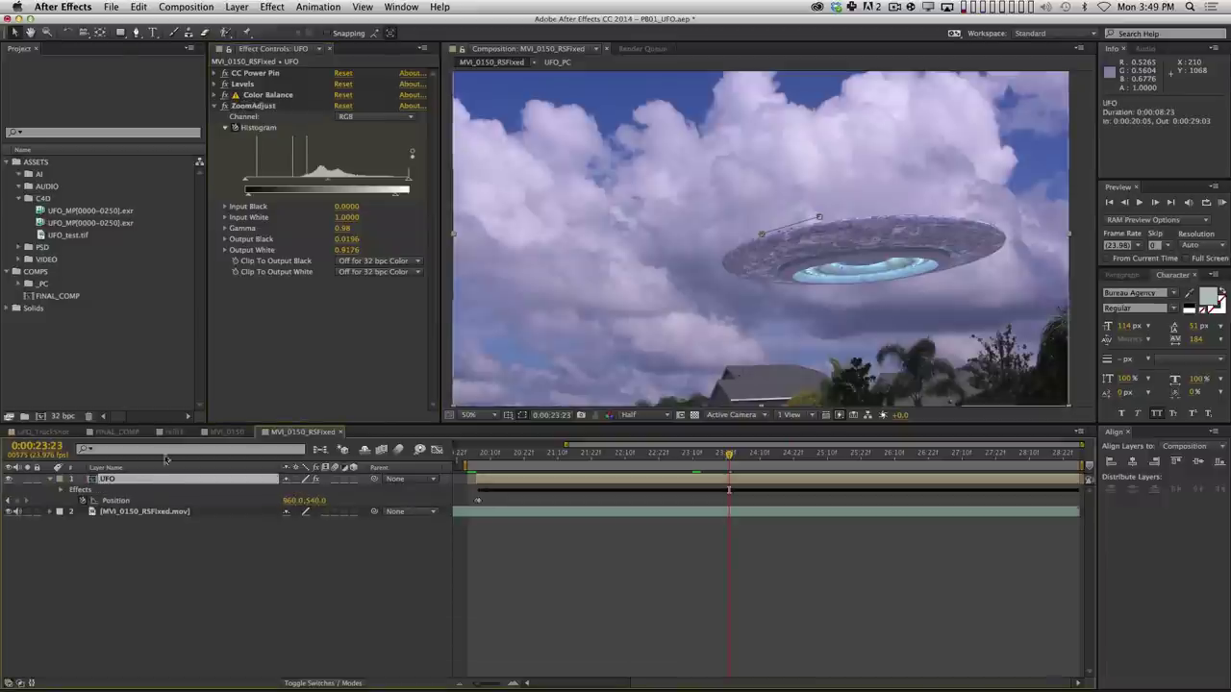
pyautogui.press('u')
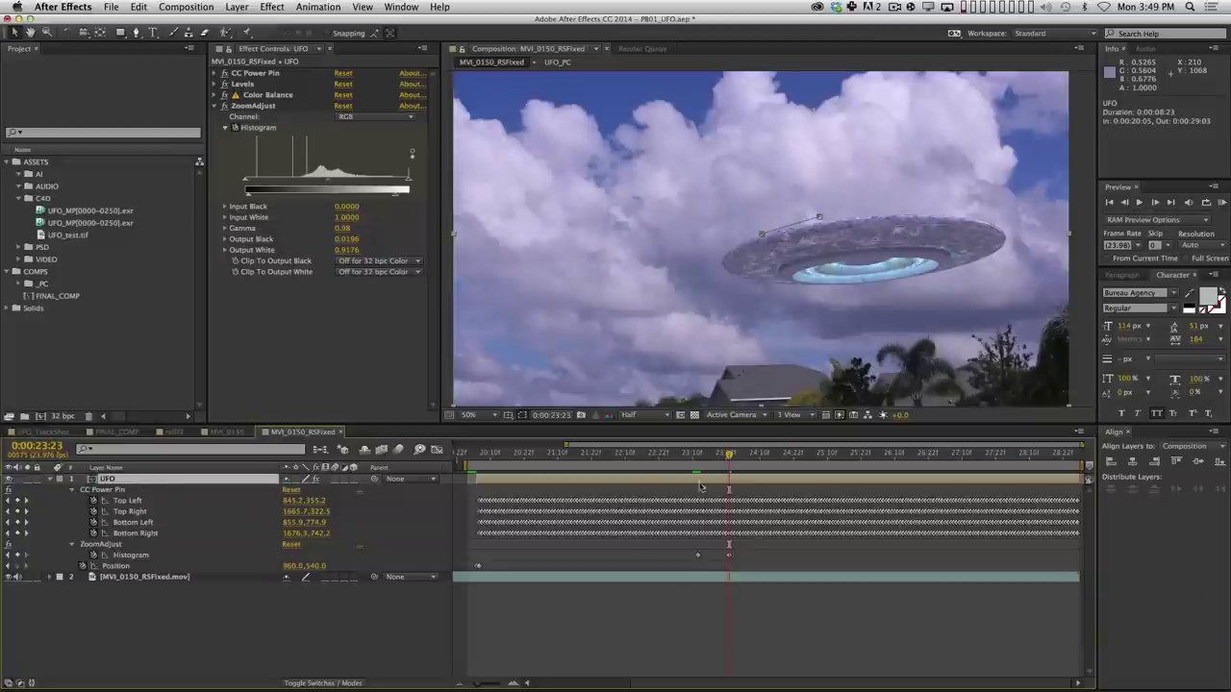
pyautogui.click(71, 490)
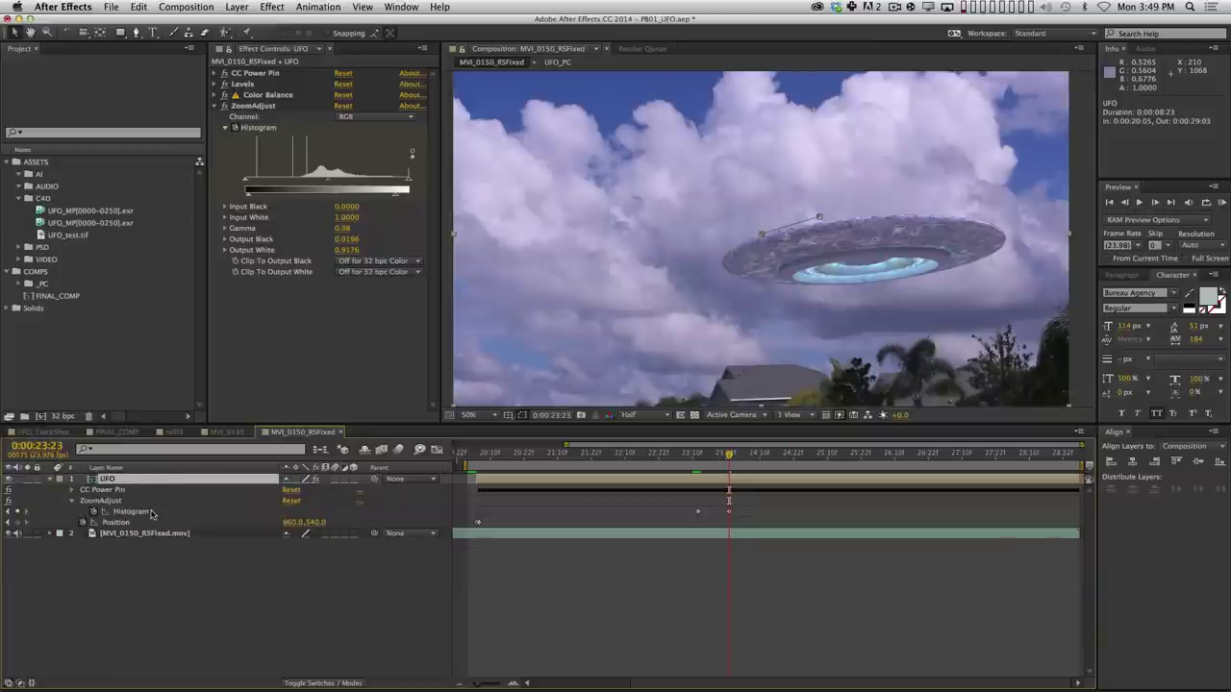
# Jump back and forth between the two ZoomAdjust keyframes to compare the UFO's brightness and contrast before and after the zoom.
pyautogui.press('k')
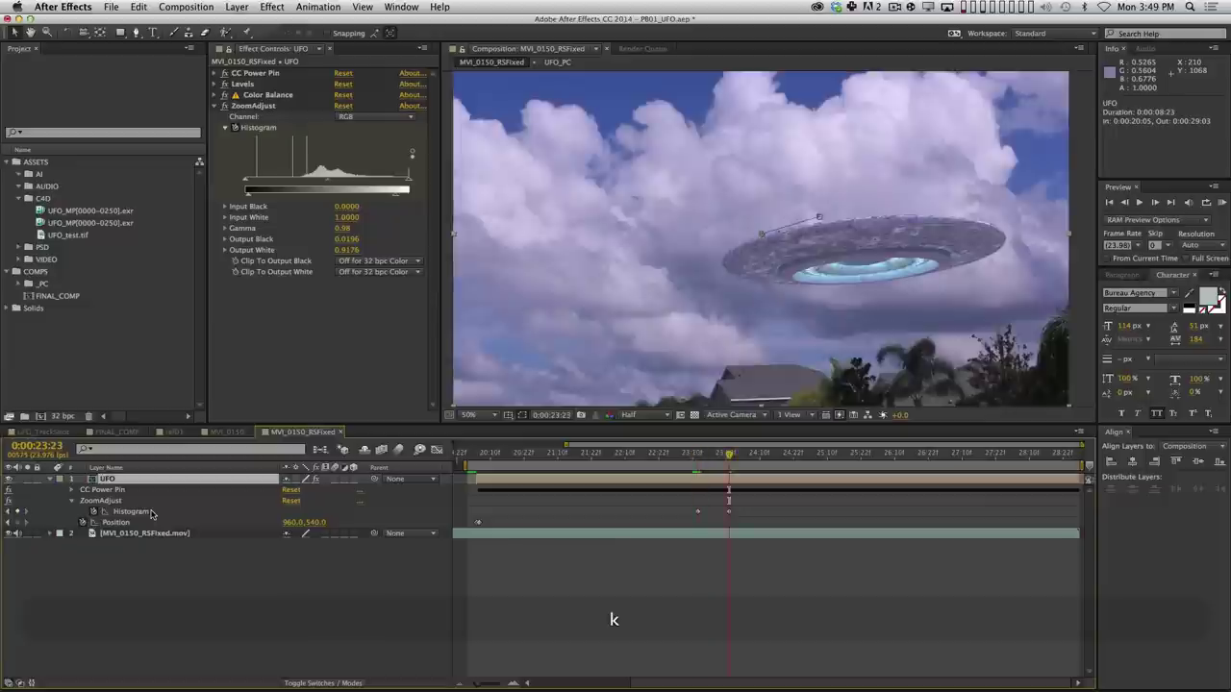
pyautogui.press('j')
pyautogui.press('k')
pyautogui.press('j')
pyautogui.press('k')
pyautogui.press('j')
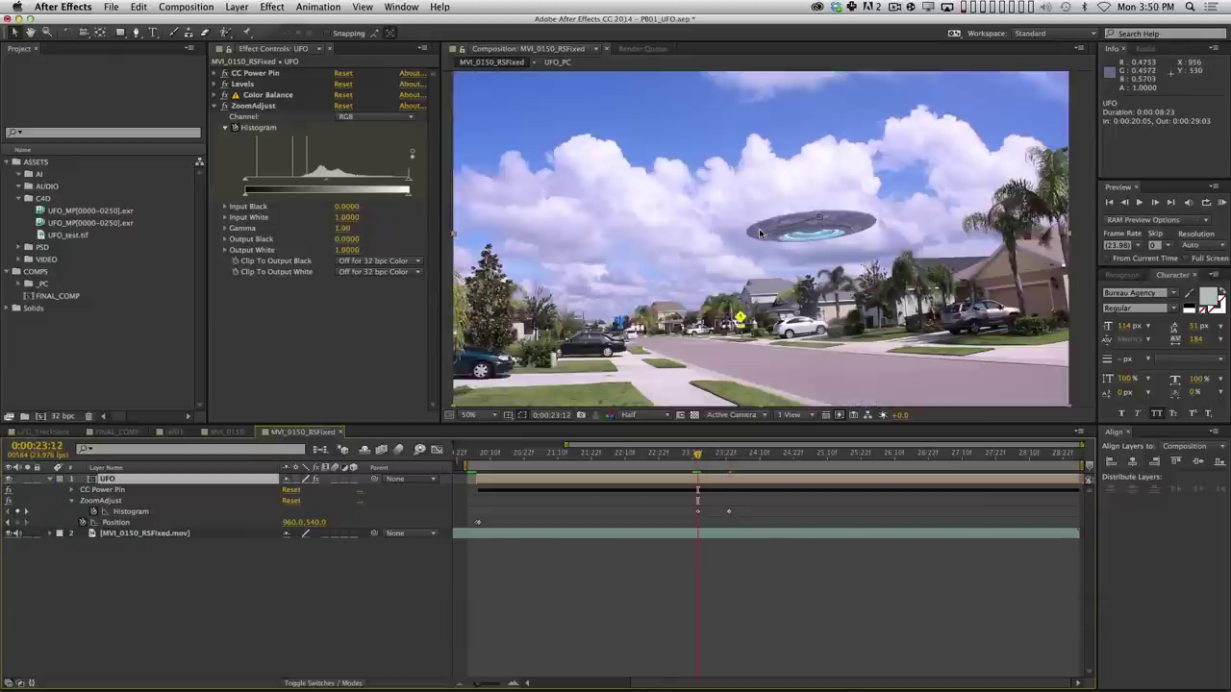
pyautogui.press('k')
pyautogui.press('j')
pyautogui.press('k')
pyautogui.press('j')
pyautogui.press('k')
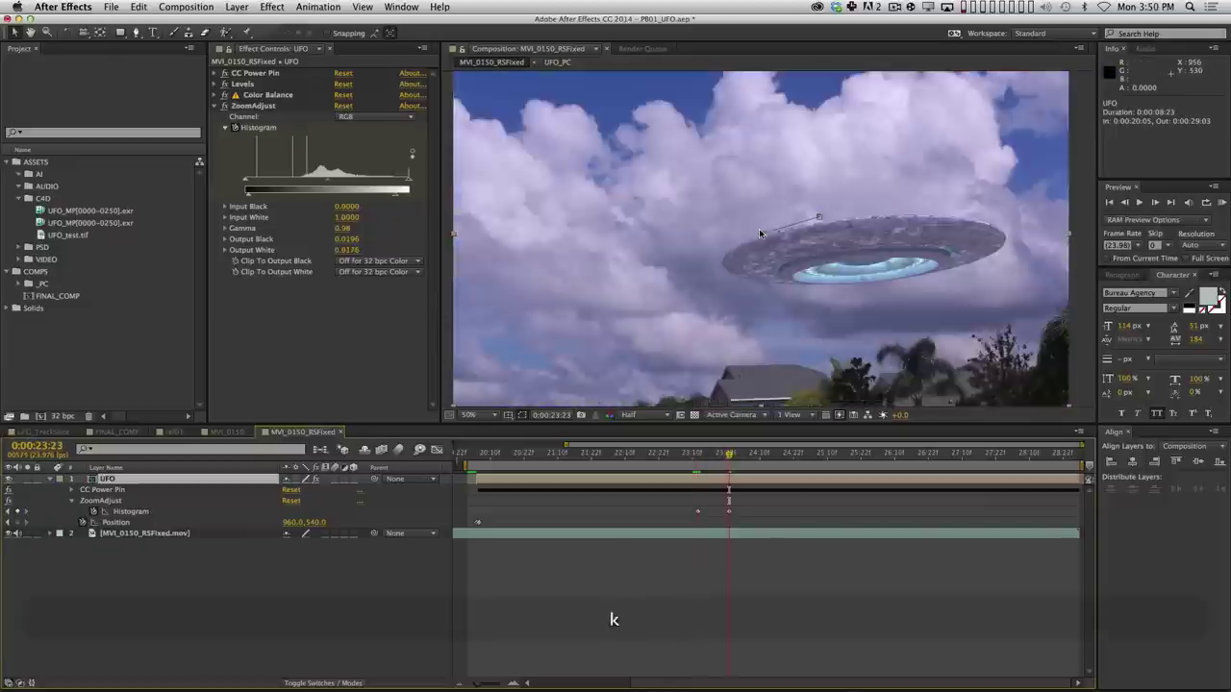
pyautogui.press('j')
pyautogui.press('k')
pyautogui.press('j')
pyautogui.press('k')
pyautogui.press('j')
pyautogui.press('k')
pyautogui.press('j')
pyautogui.press('k')
pyautogui.press('j')
pyautogui.press('k')
pyautogui.press('j')
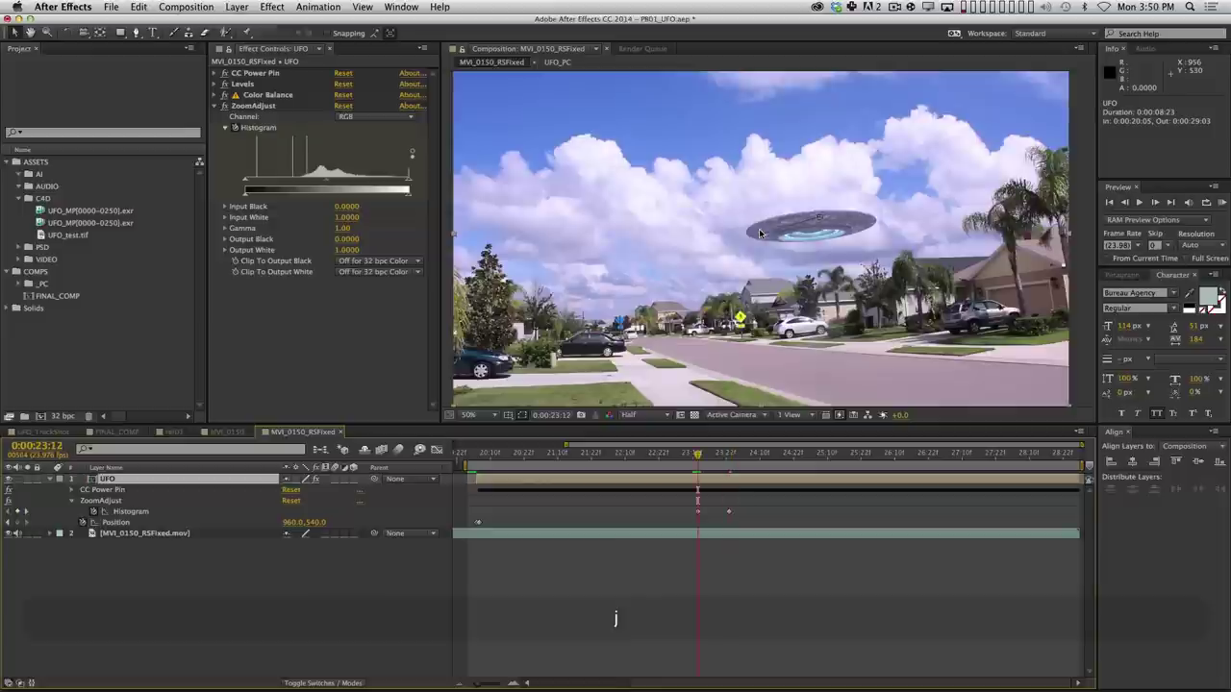
pyautogui.press('k')
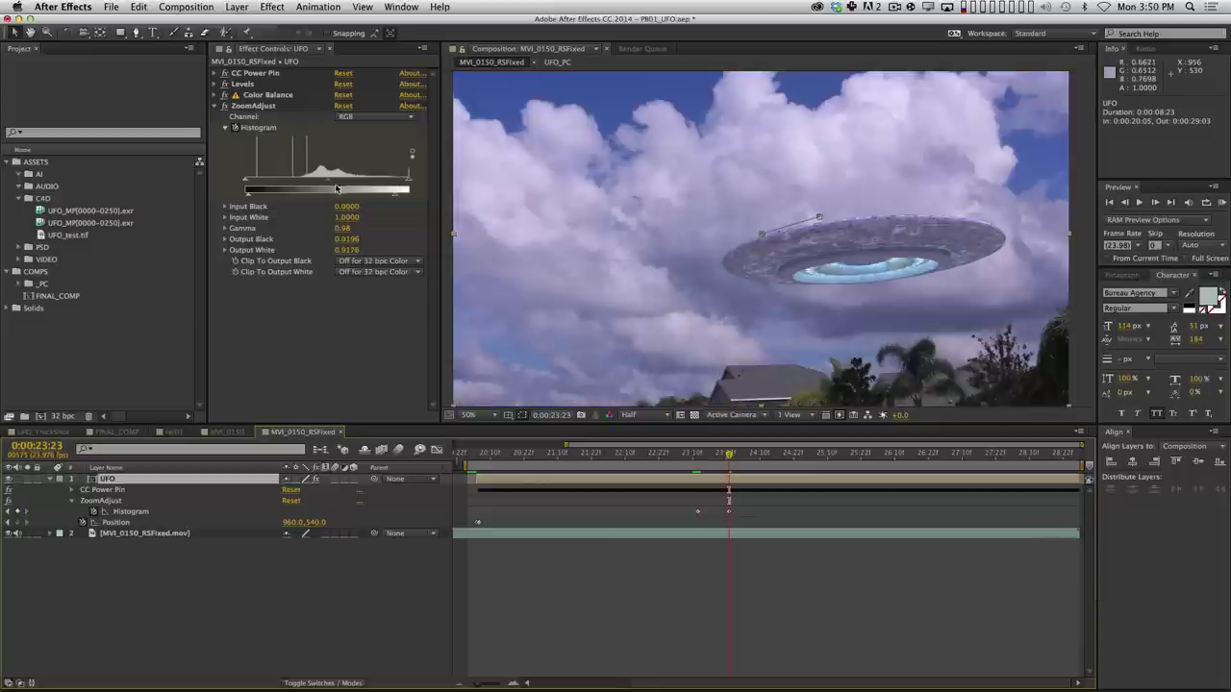
# Refine ZoomAdjust's 0:00:23:23 keyframe with slightly higher gamma, raised output black and lowered output white, and preview the zoom from 0:00:23:12.
pyautogui.moveTo(339, 184); pyautogui.dragTo(383, 197)
pyautogui.moveTo(248, 195); pyautogui.dragTo(260, 196)
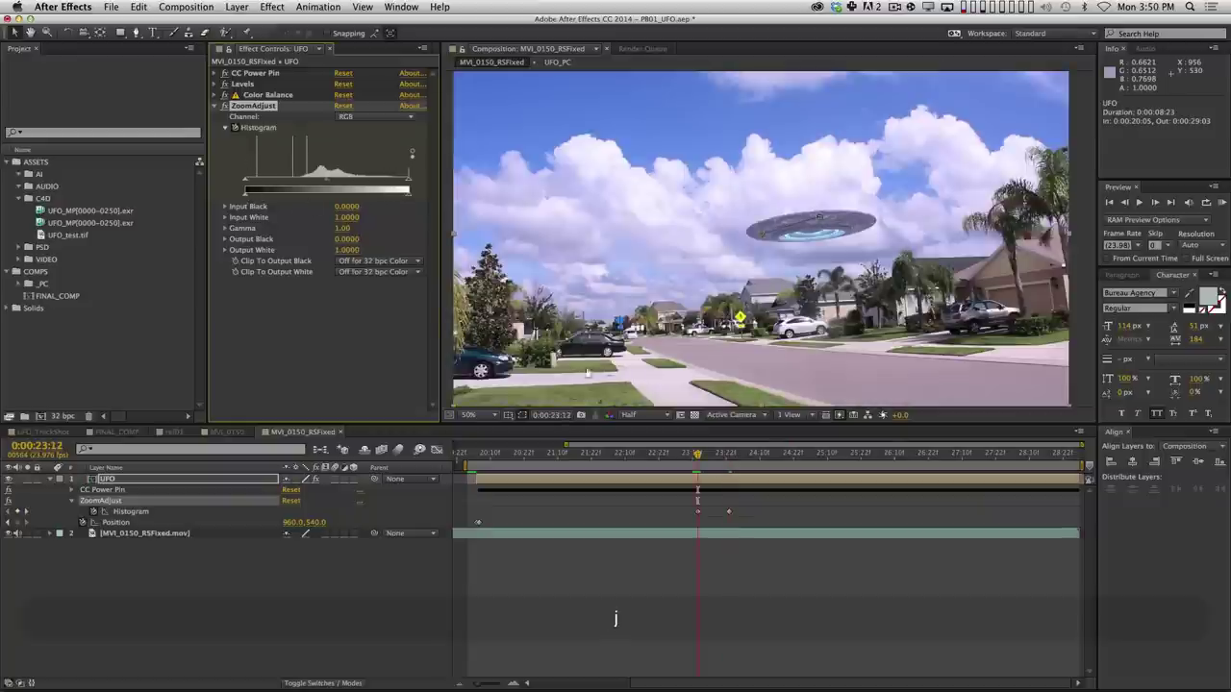
pyautogui.press('space')
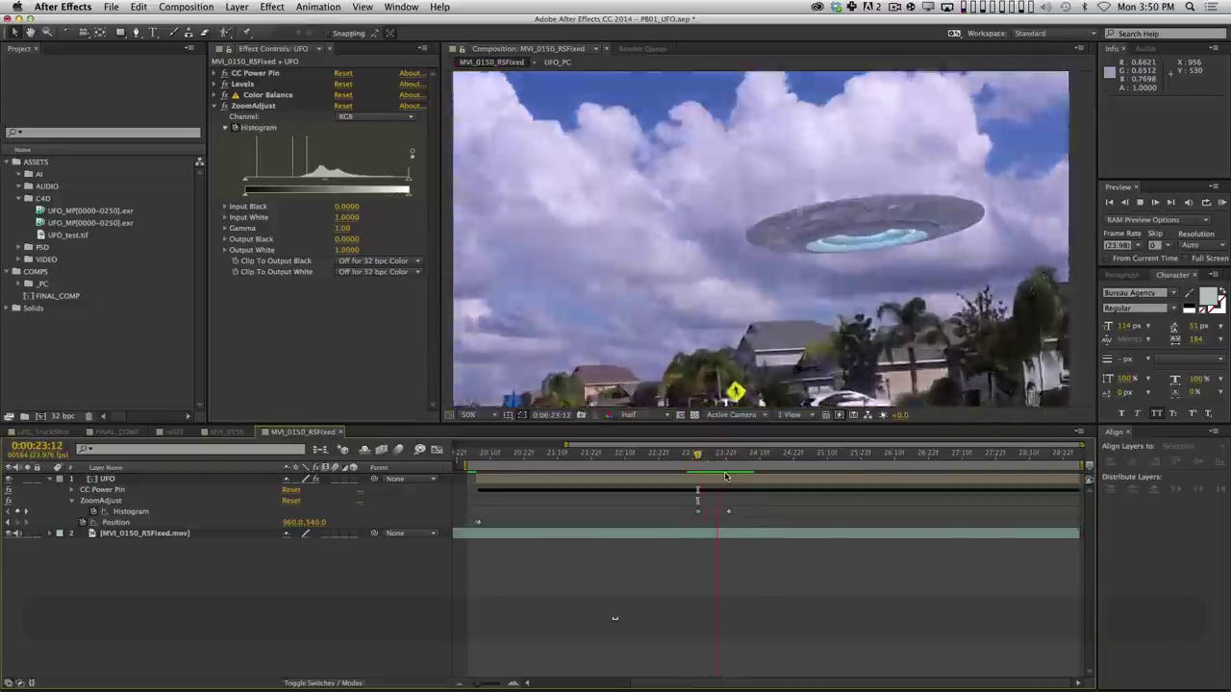
# Apply Easy Ease to both ZoomAdjust Histogram keyframes and preview the UFO's brightness change through the zoom.
pyautogui.click(722, 457)
pyautogui.moveTo(678, 502); pyautogui.dragTo(752, 528)
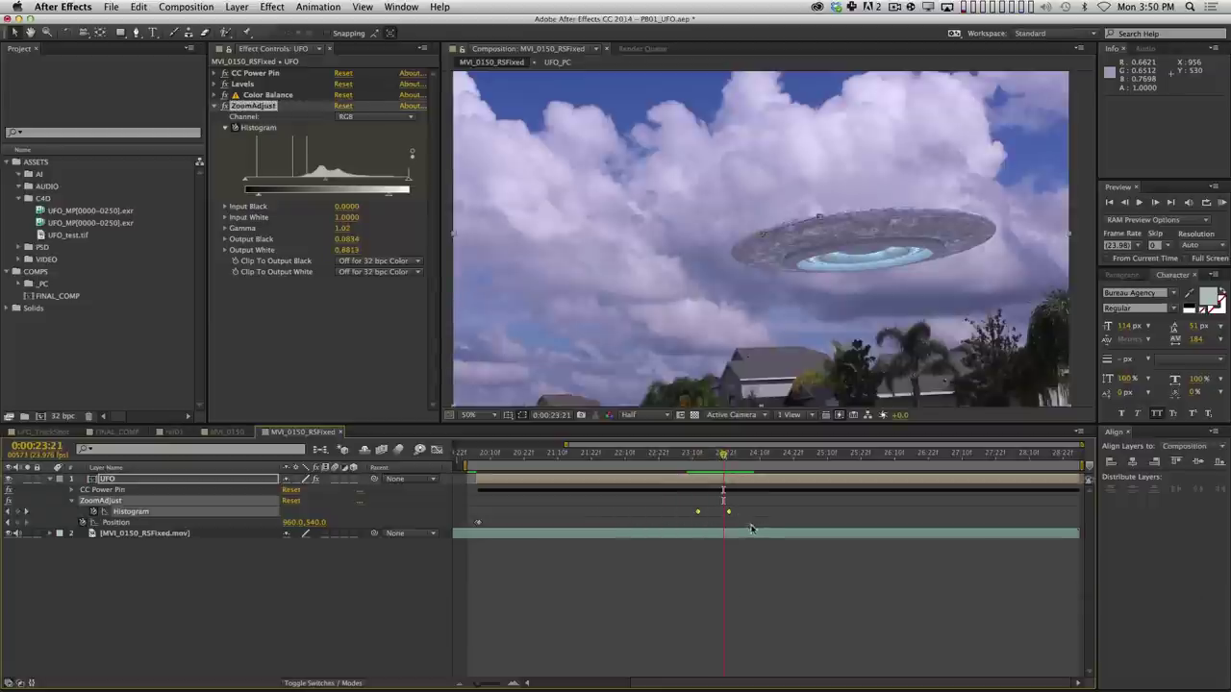
pyautogui.press('F9')
pyautogui.press('space')
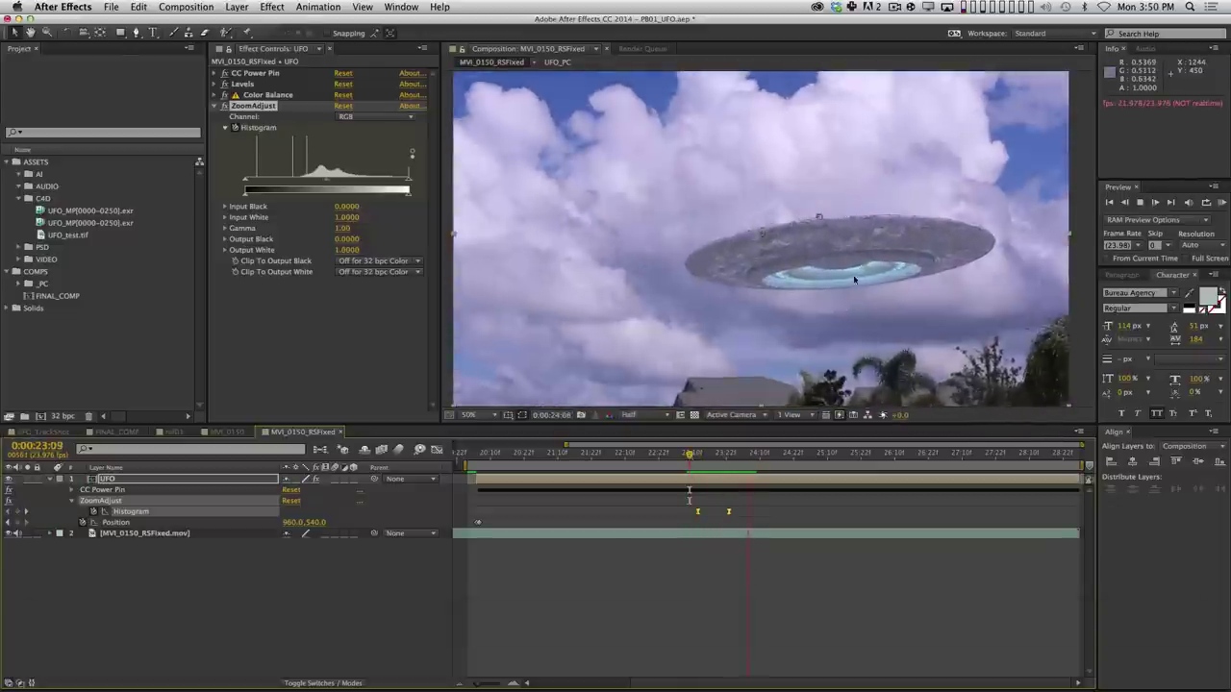
pyautogui.press('space')
pyautogui.click(744, 597)
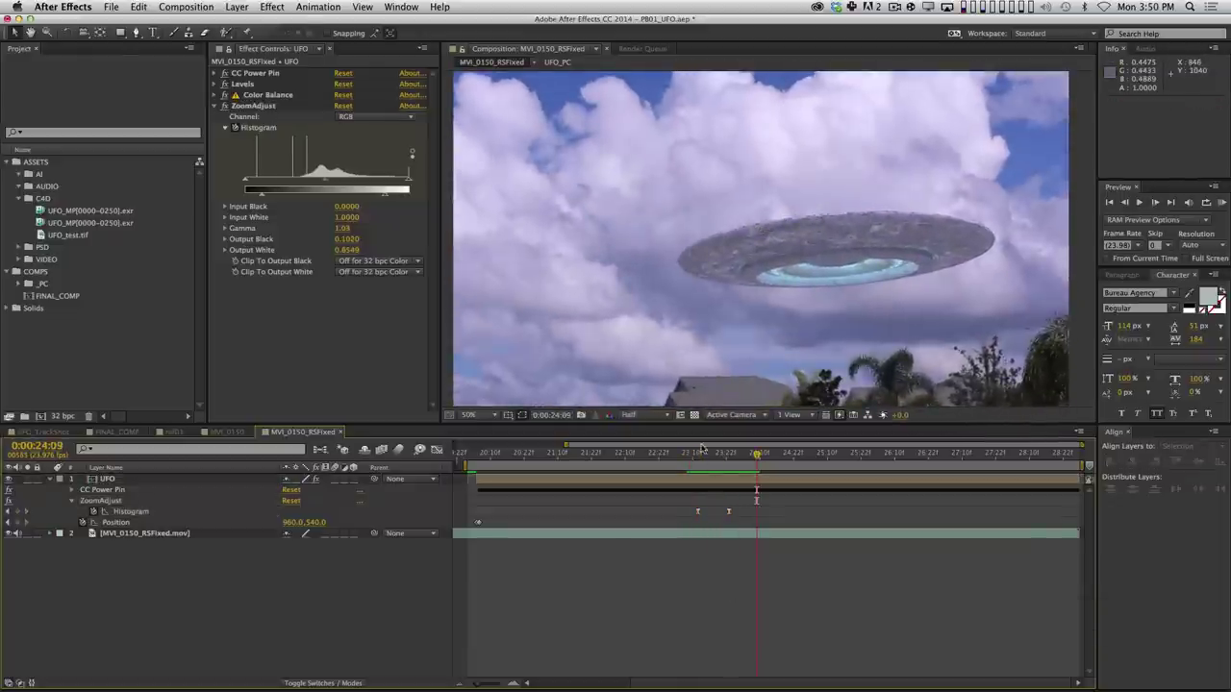
pyautogui.press('space')
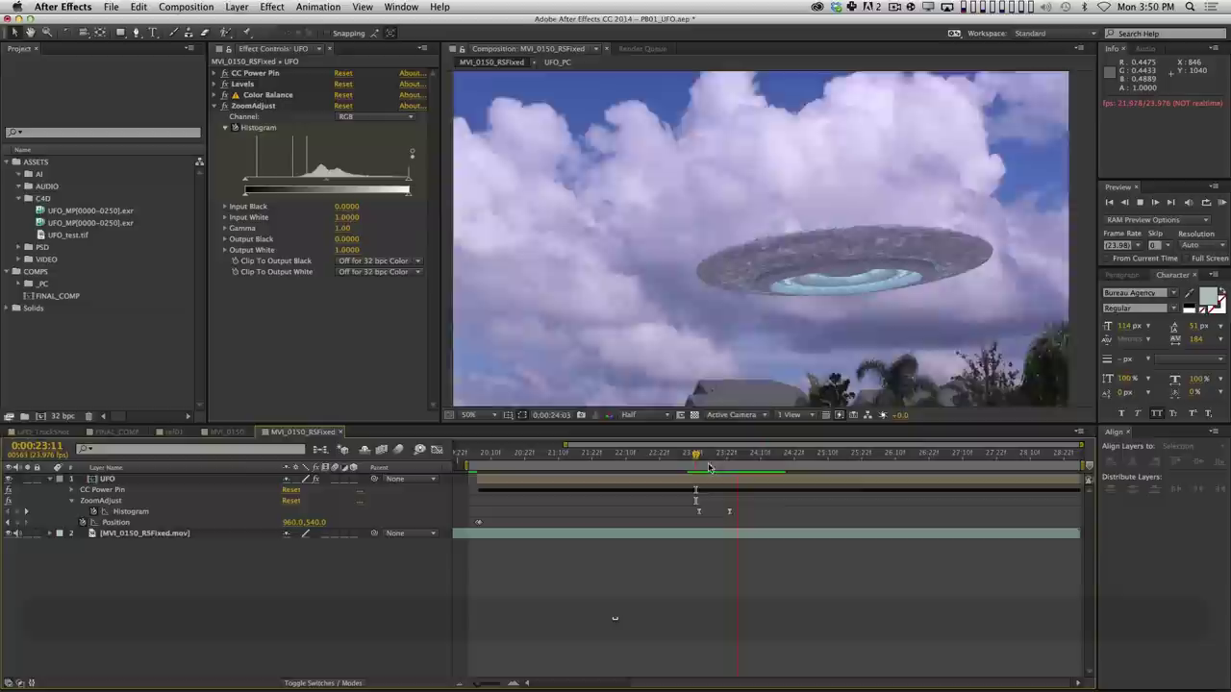
pyautogui.press('space')
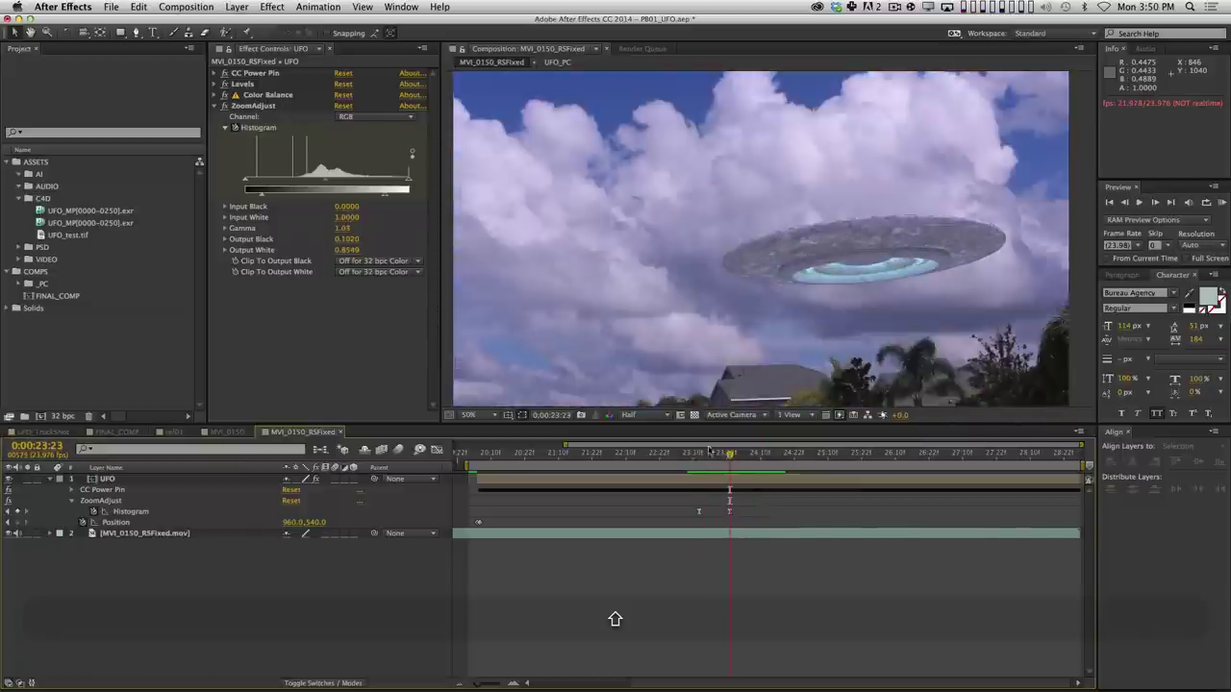
# Set ZoomAdjust's second keyframe to input white 0.9608 and output white 0.8824, and move it to 0:00:24:01.
pyautogui.moveTo(391, 182); pyautogui.dragTo(403, 182)
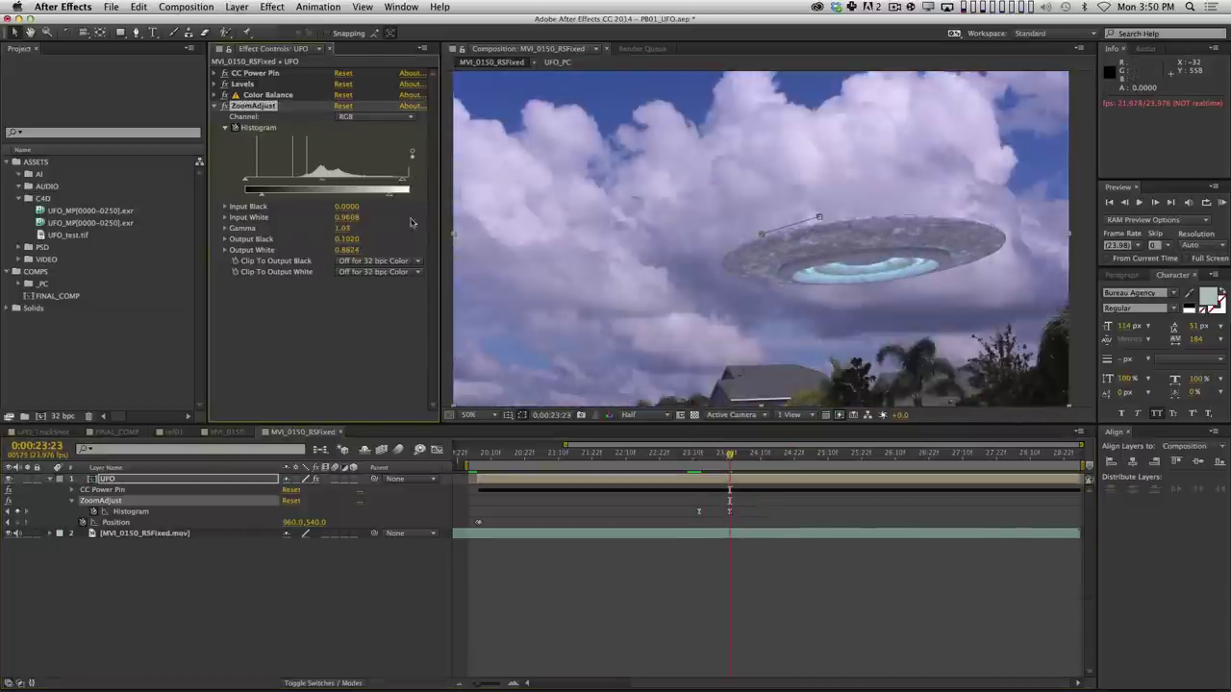
pyautogui.press('pagedown')
pyautogui.press('pagedown')
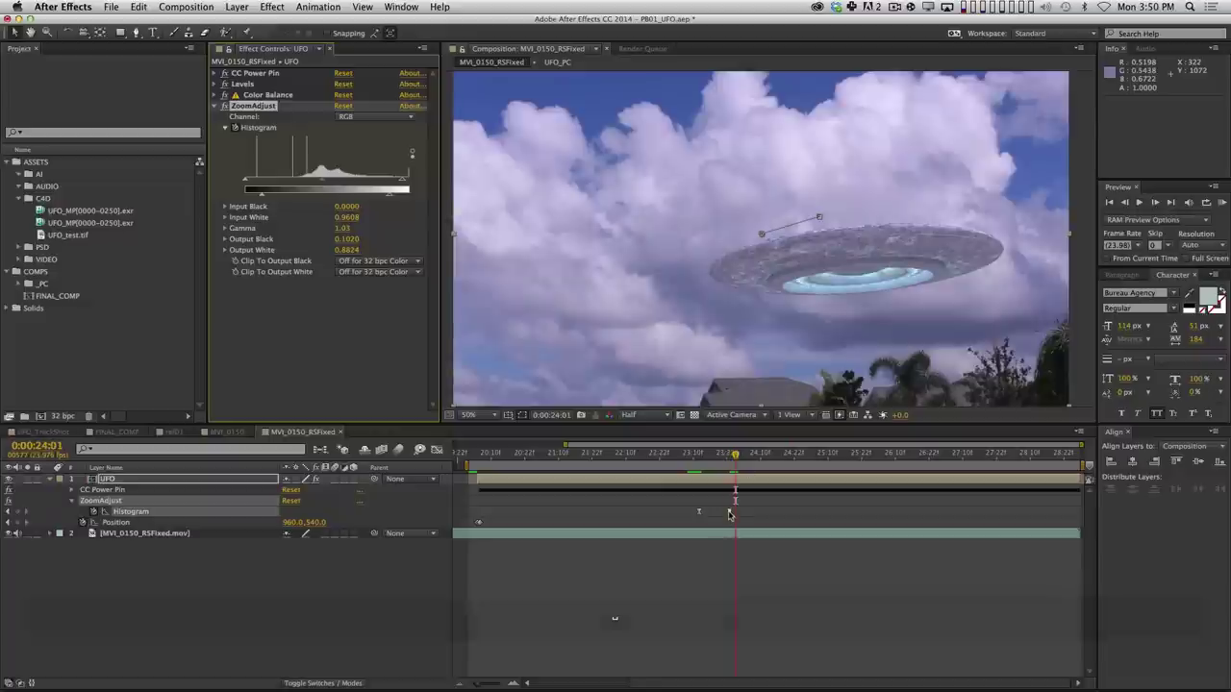
pyautogui.click(734, 511)
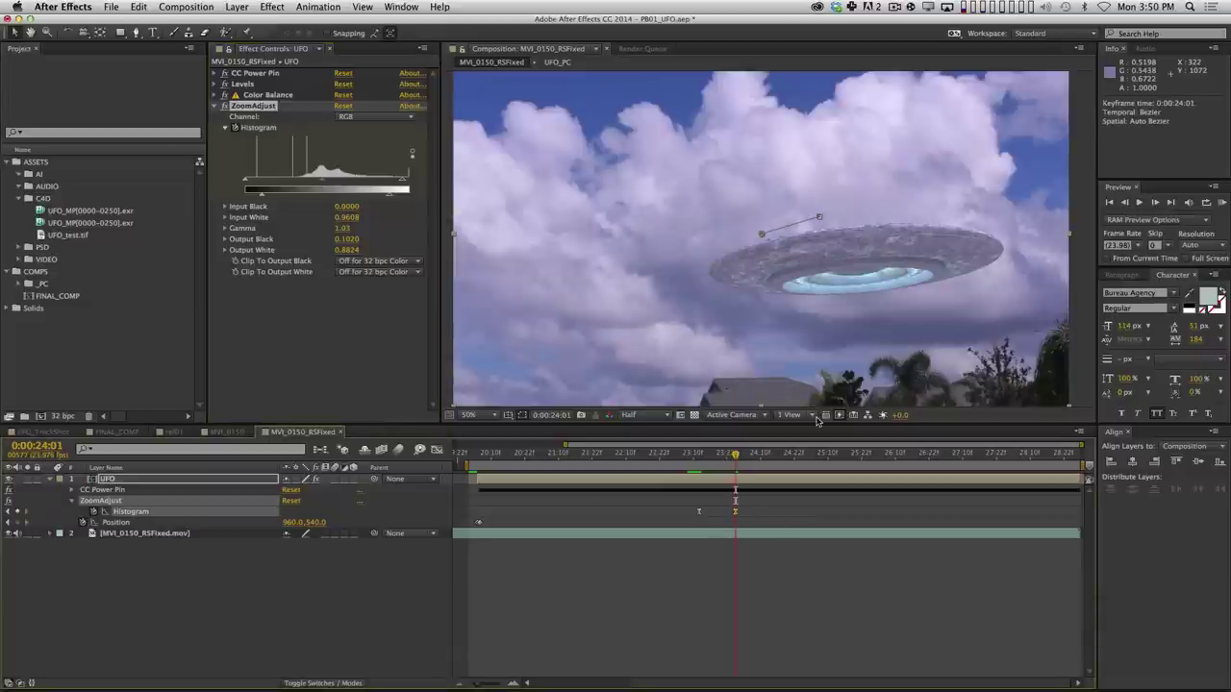
# Limit the work area to 0:00:23:05 through 0:00:24:16 and run a RAM preview of the zoom.
pyautogui.click(679, 453)
pyautogui.press('b')
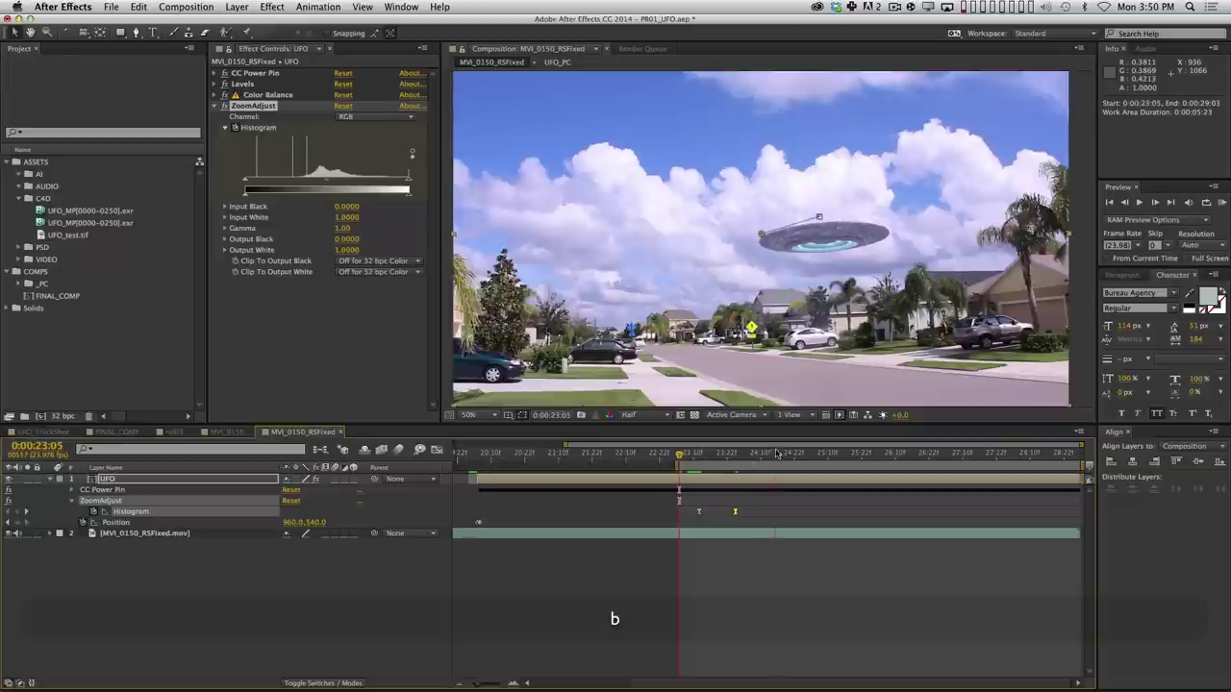
pyautogui.click(776, 453)
pyautogui.press('n')
pyautogui.press('KP_0')
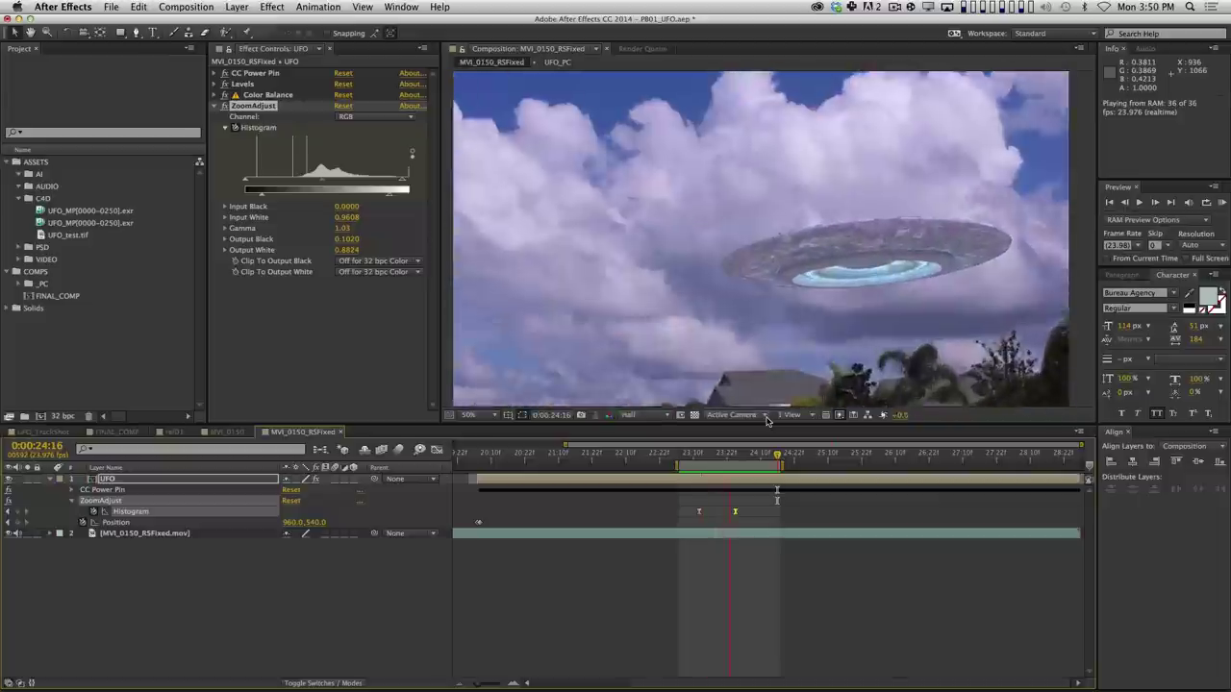
pyautogui.press('space')
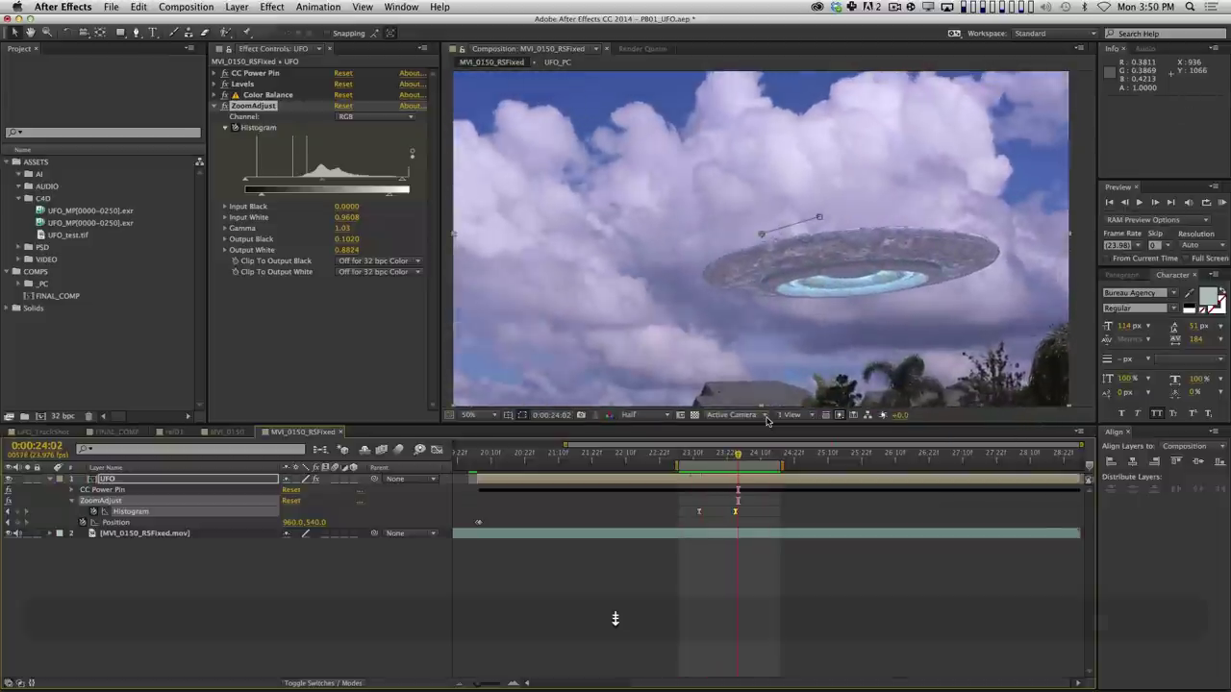
# Step frame by frame around the second ZoomAdjust keyframe to examine how the UFO and clouds look as the zoom ends.
pyautogui.press('pagedown')
pyautogui.press('pagedown')
pyautogui.press('pagedown')
pyautogui.press('pagedown')
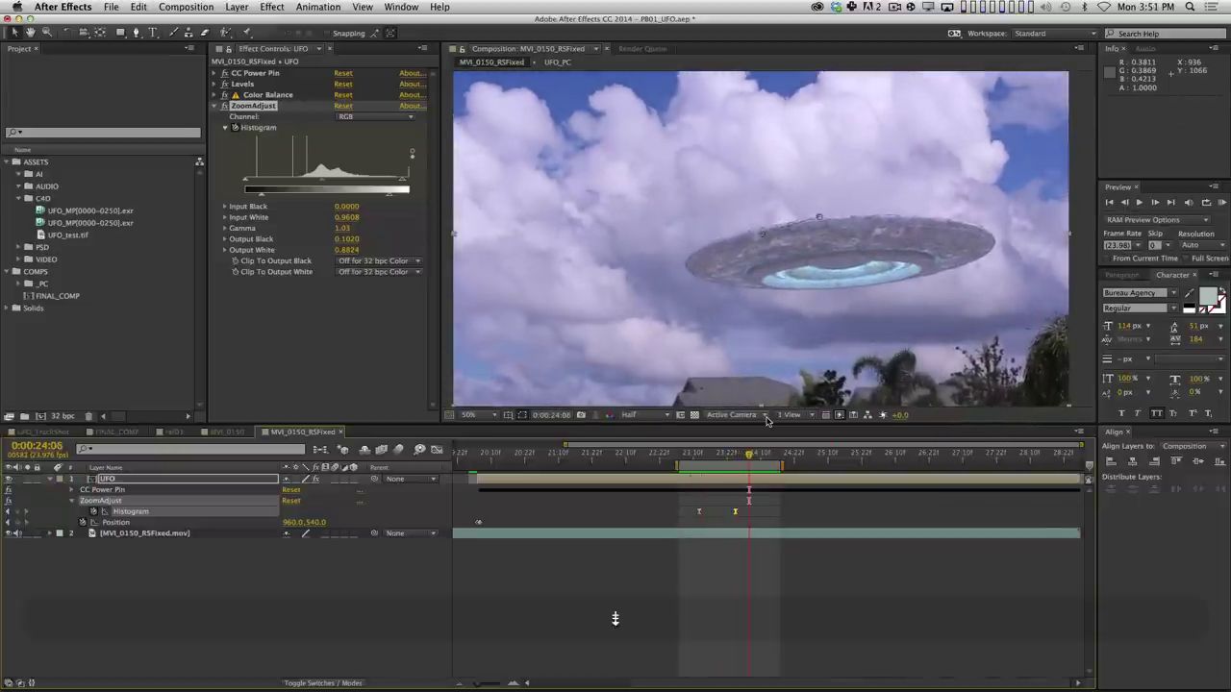
pyautogui.press('pageup')
pyautogui.press('pageup')
pyautogui.press('pageup')
pyautogui.press('pageup')
pyautogui.press('pageup')
pyautogui.press('pageup')
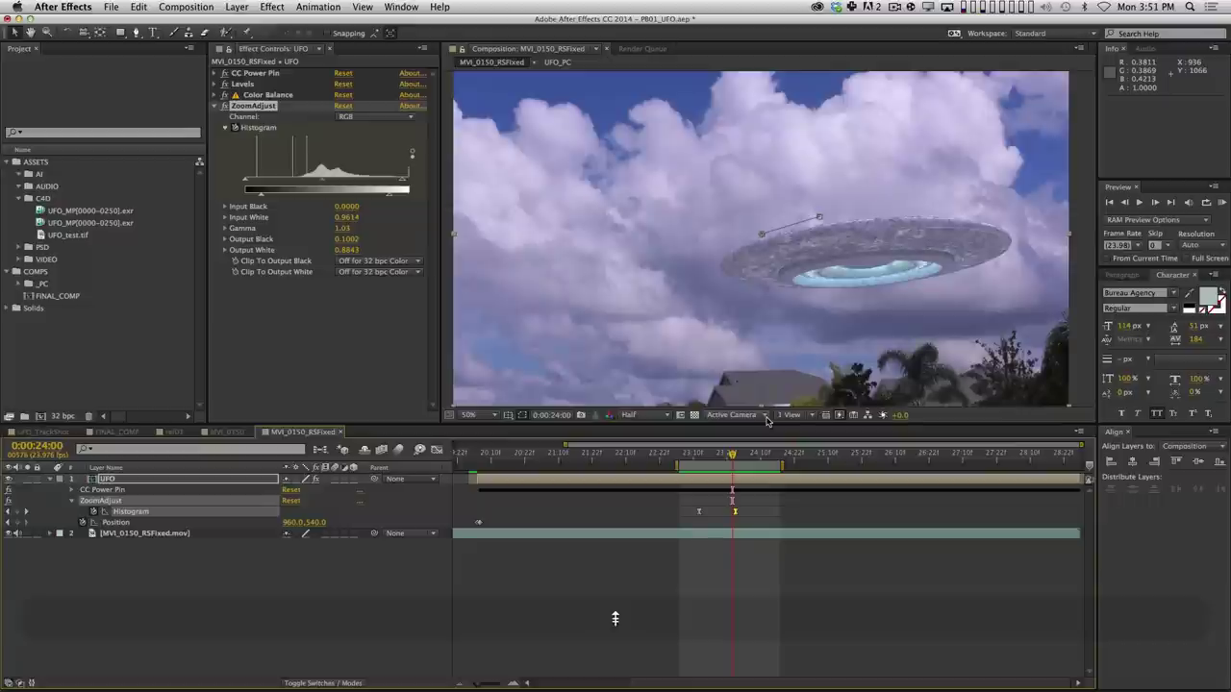
# Move the second ZoomAdjust Histogram keyframe back to 0:00:23:23 and check the frames back to 0:00:23:20.
pyautogui.press('pagedown')
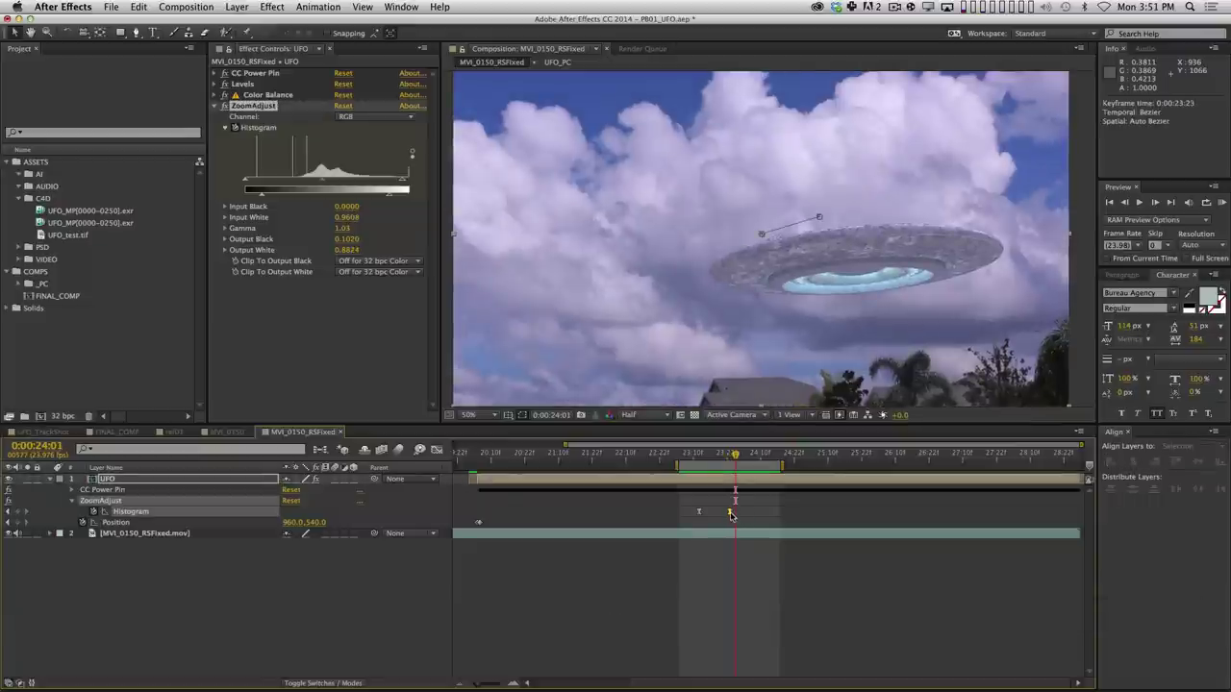
pyautogui.press('pageup')
pyautogui.press('pageup')
pyautogui.press('pageup')
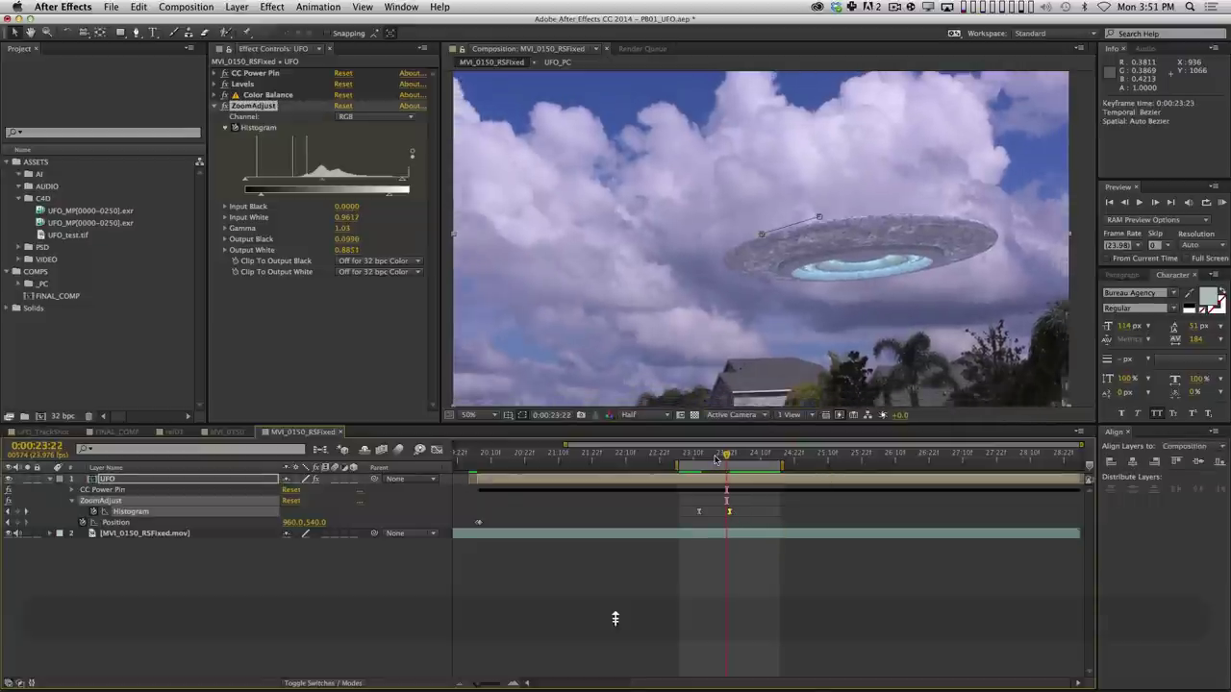
pyautogui.press('pageup')
pyautogui.press('pageup')
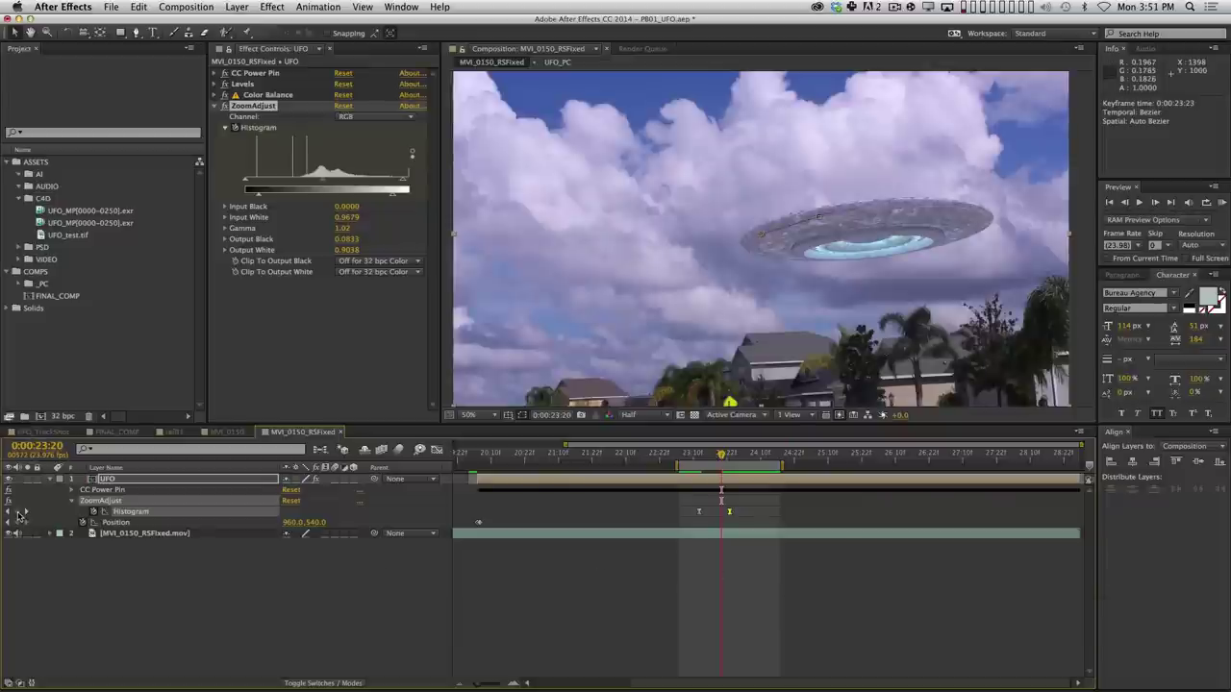
# Add a third Histogram keyframe shortly after 0:00:23:23 using the ZoomAdjust values from 0:00:23:20, and preview the work area.
pyautogui.moveTo(731, 515); pyautogui.dragTo(743, 518)
pyautogui.rightClick(743, 515)
pyautogui.click(729, 511)
pyautogui.click(739, 458)
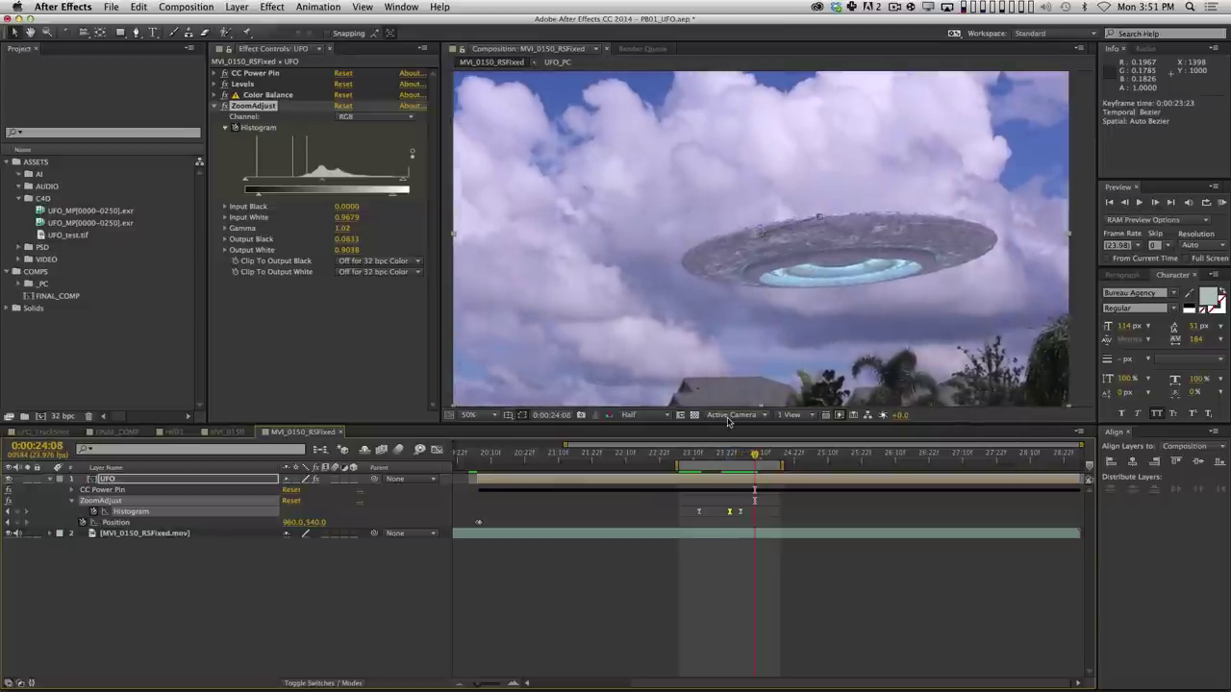
pyautogui.press('0')
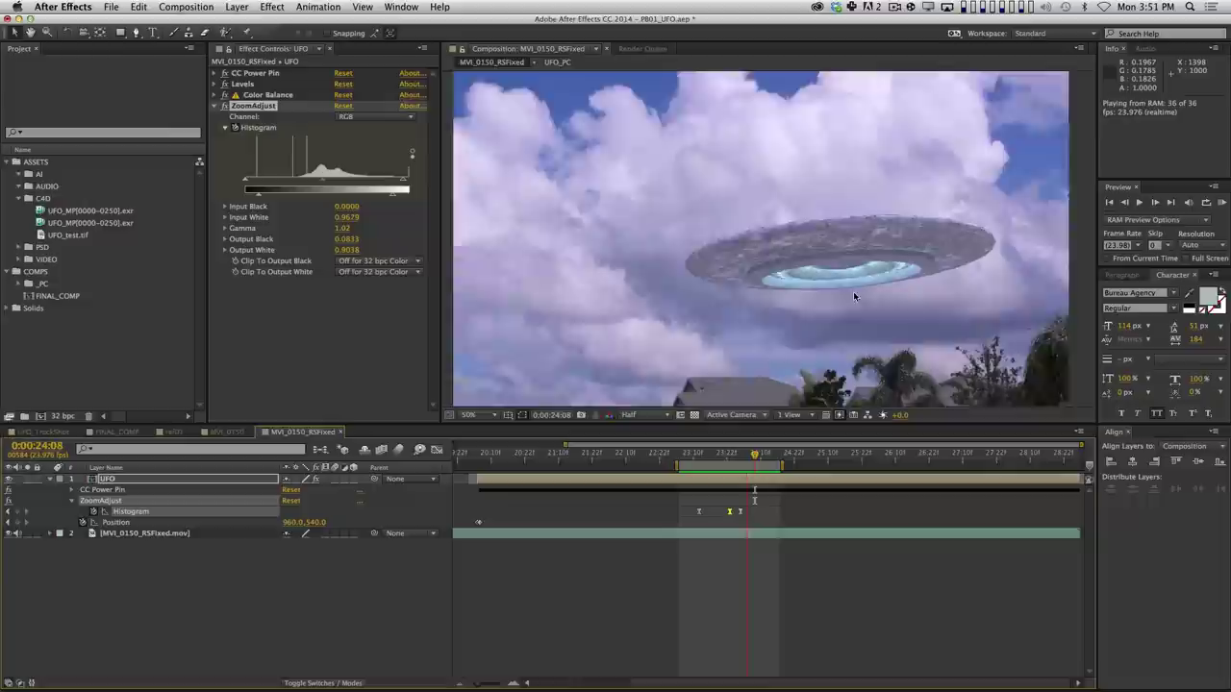
# Show frame 0:00:24:09 at 100% magnification and full resolution, with the whole UFO in view.
pyautogui.click(827, 504)
pyautogui.scroll(2, 759, 251)
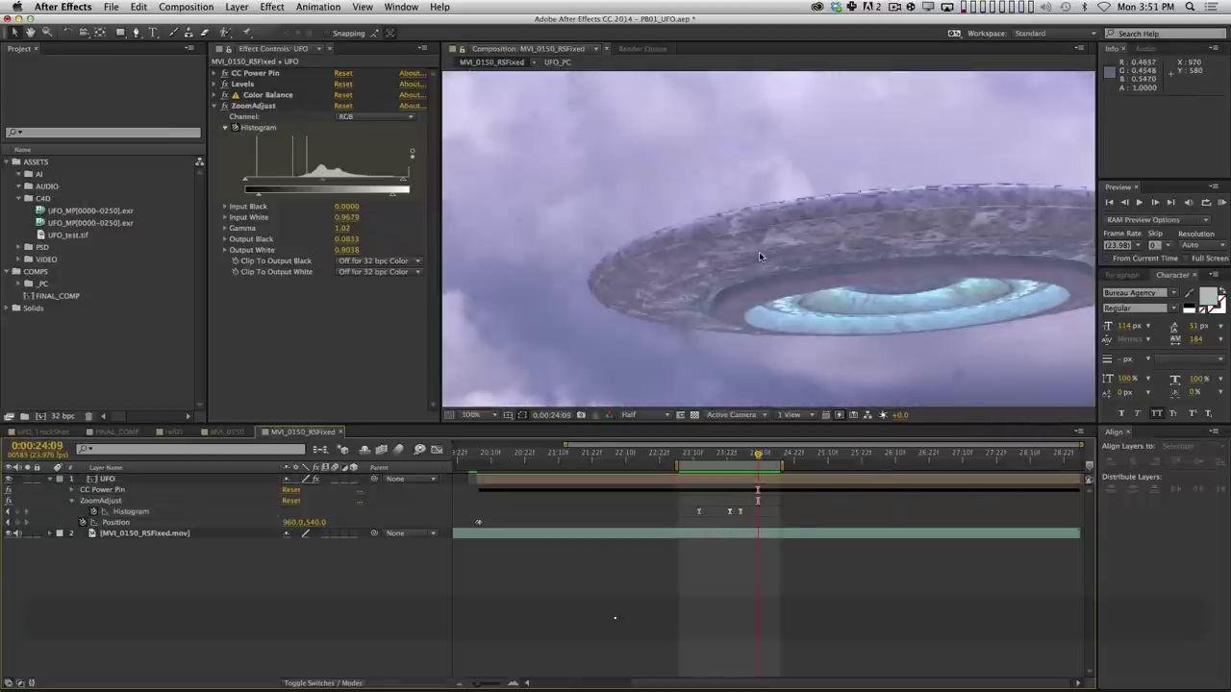
pyautogui.press('super+j')
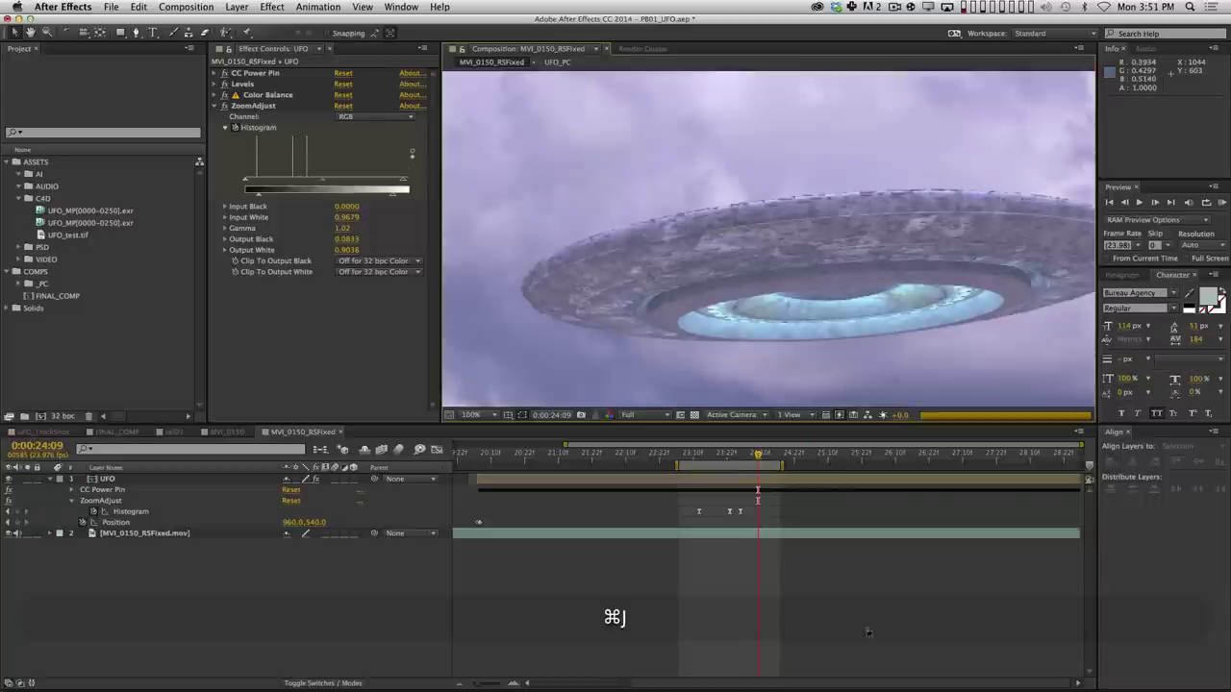
pyautogui.moveTo(934, 273); pyautogui.dragTo(650, 360)
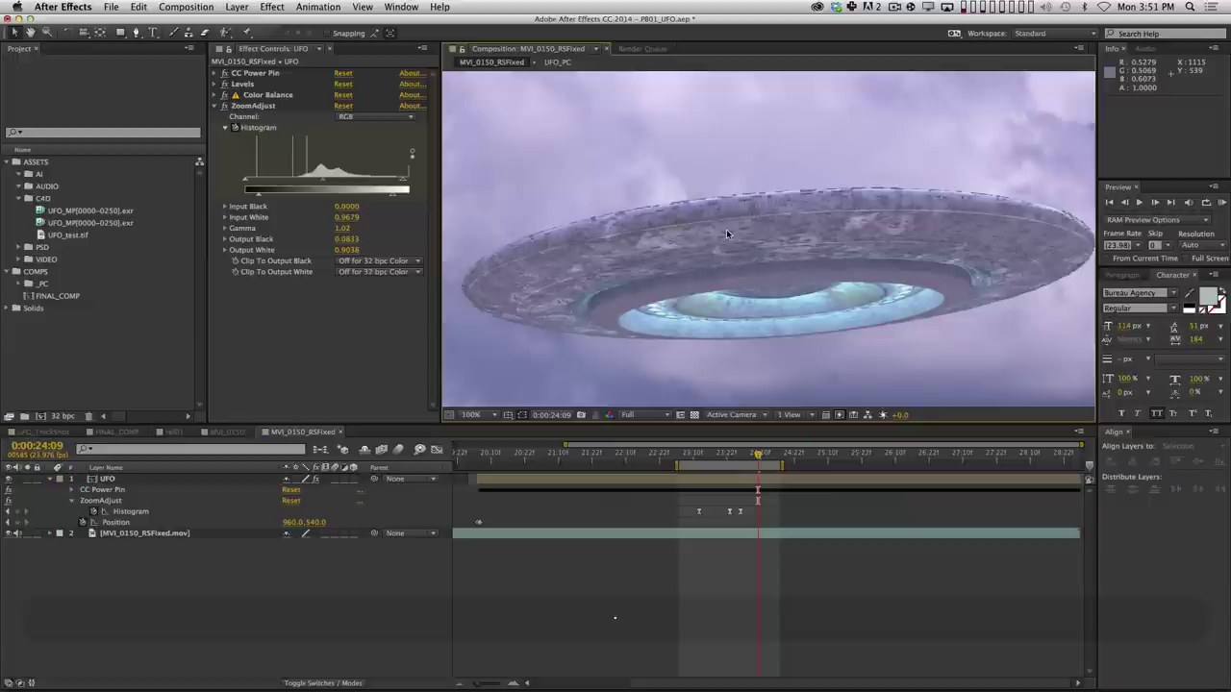
# Add a Fast Blur effect to the UFO layer with blurriness 1.0.
pyautogui.click(172, 478)
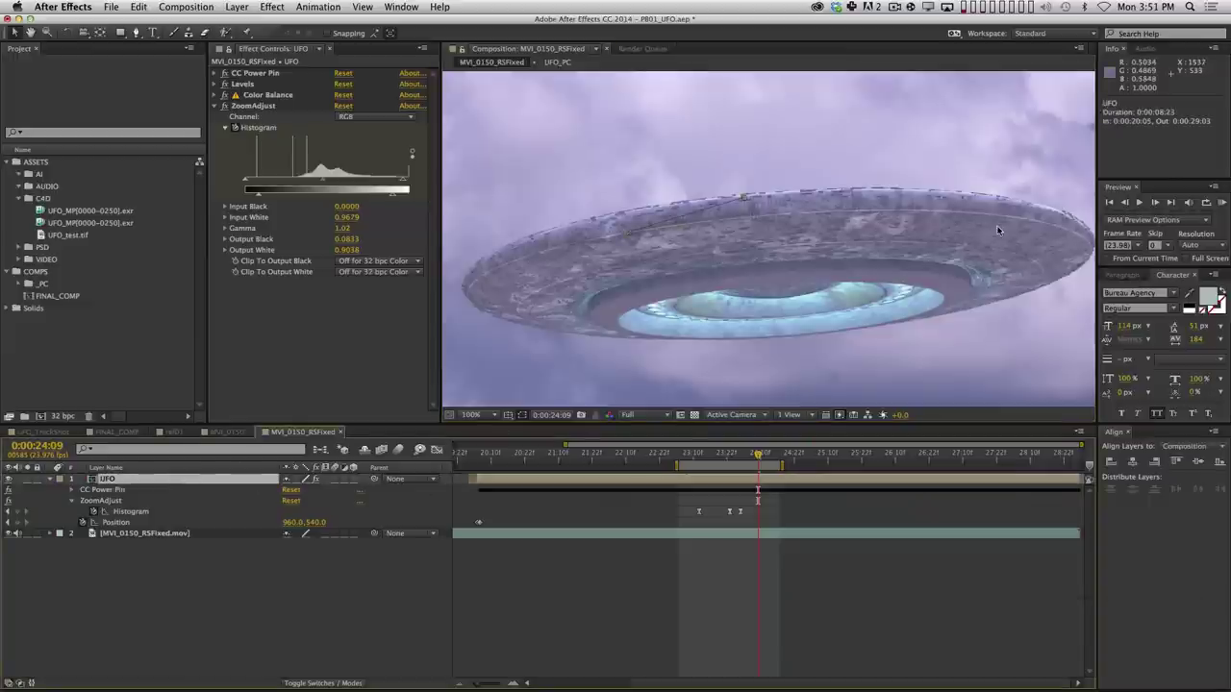
pyautogui.click(213, 106)
pyautogui.click(272, 6)
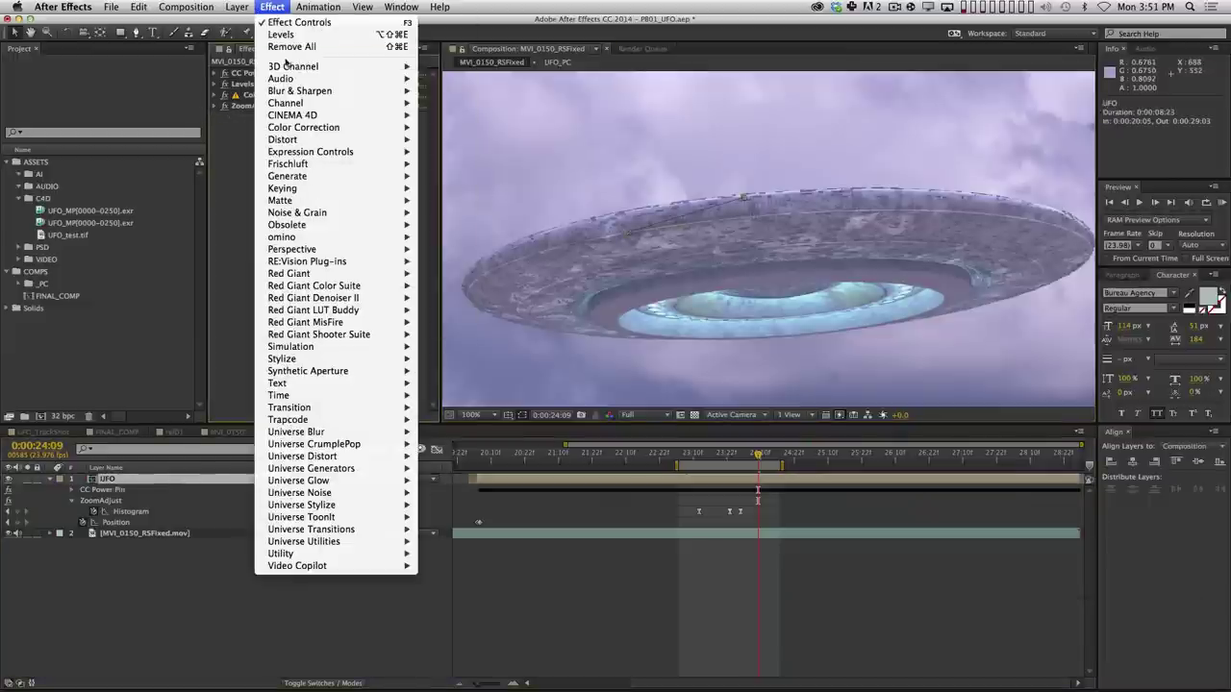
pyautogui.moveTo(299, 90)
pyautogui.click(445, 212)
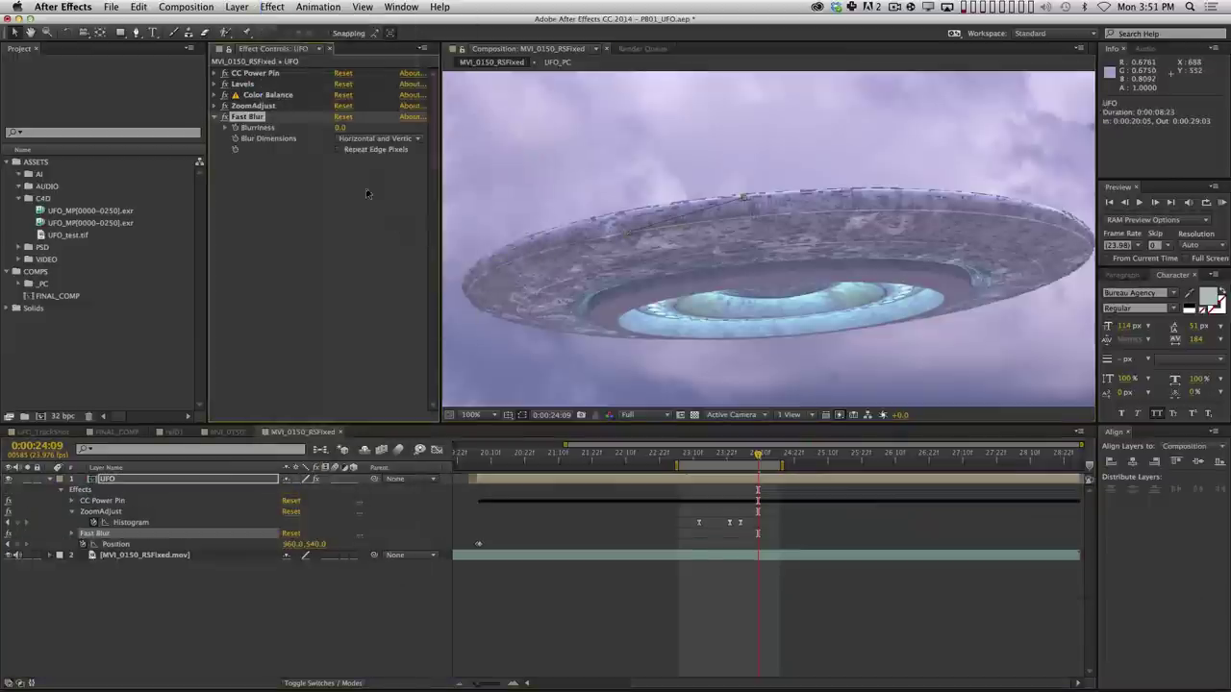
pyautogui.click(342, 127)
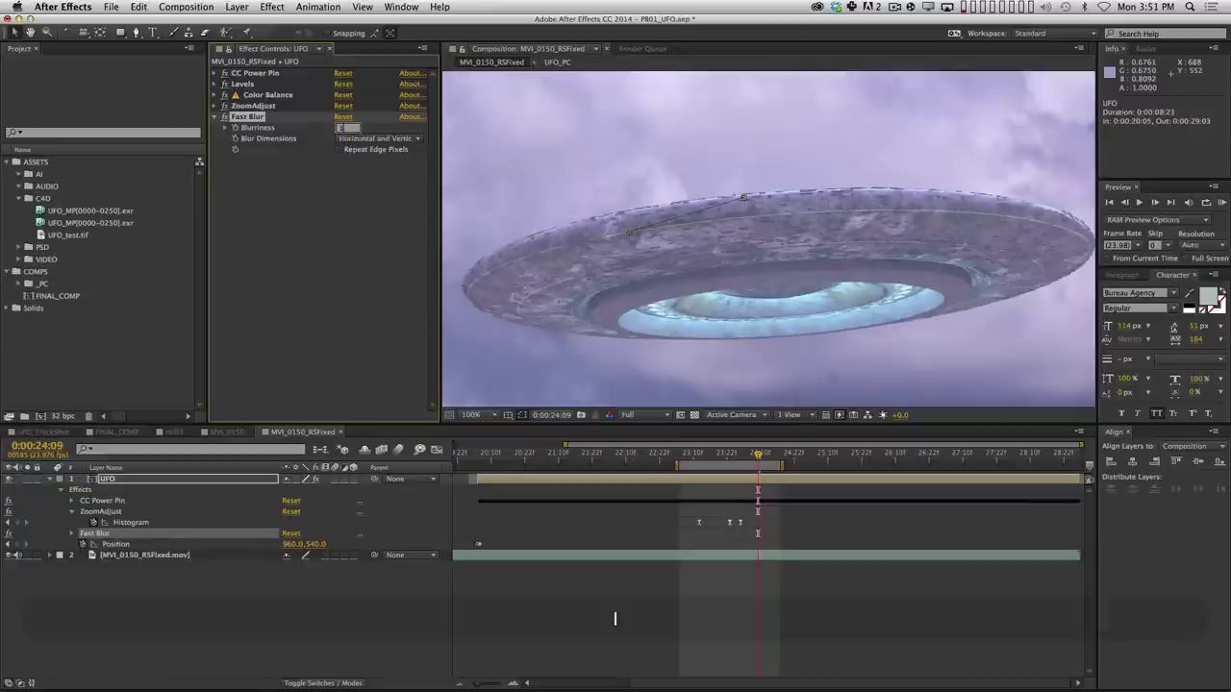
pyautogui.write('1')
pyautogui.press('Return')
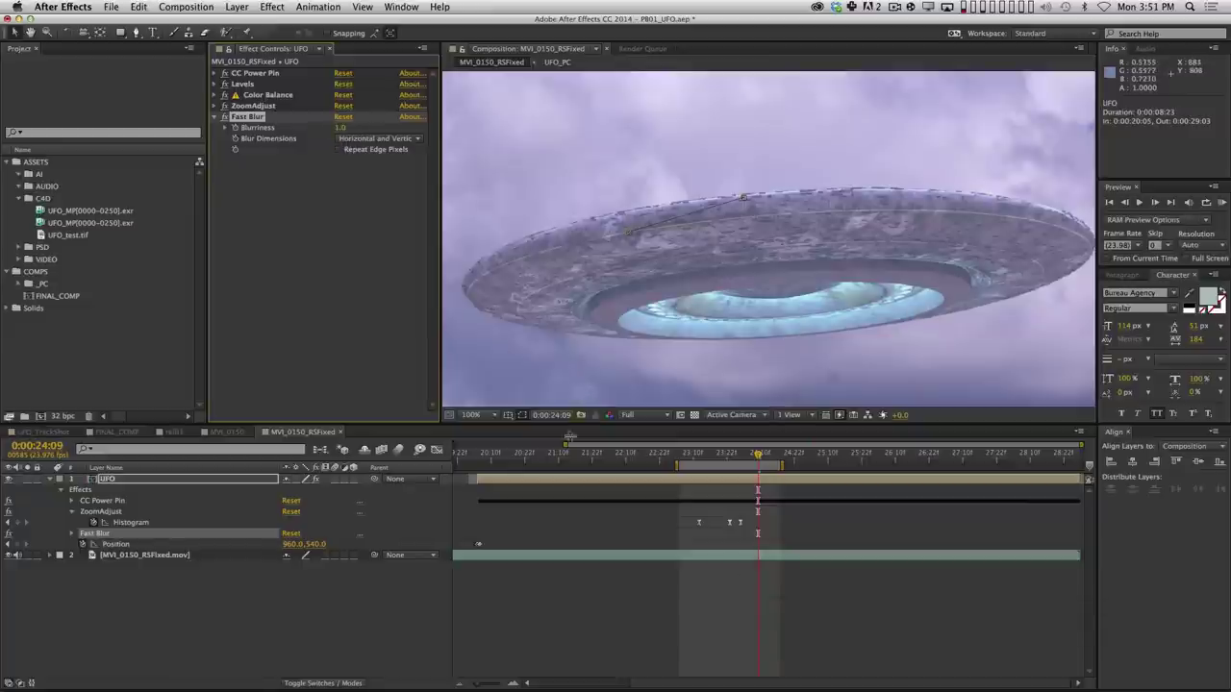
# Add a Noise HLS Auto effect to the UFO layer.
pyautogui.click(272, 7)
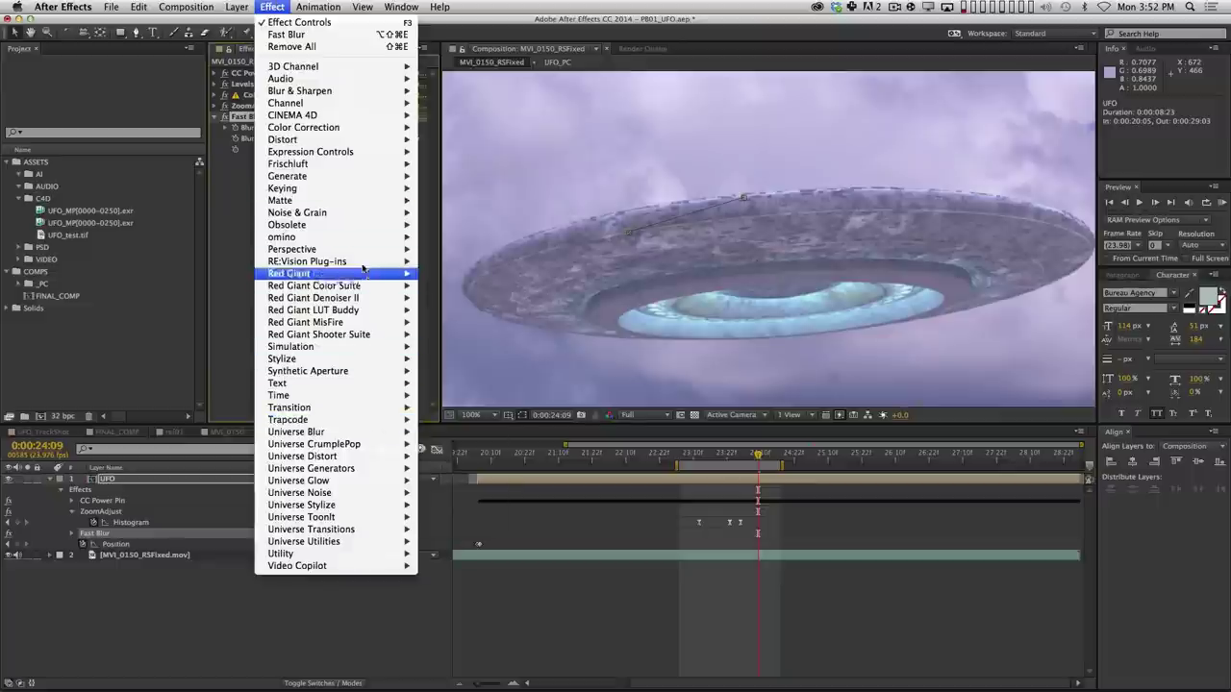
pyautogui.moveTo(358, 213)
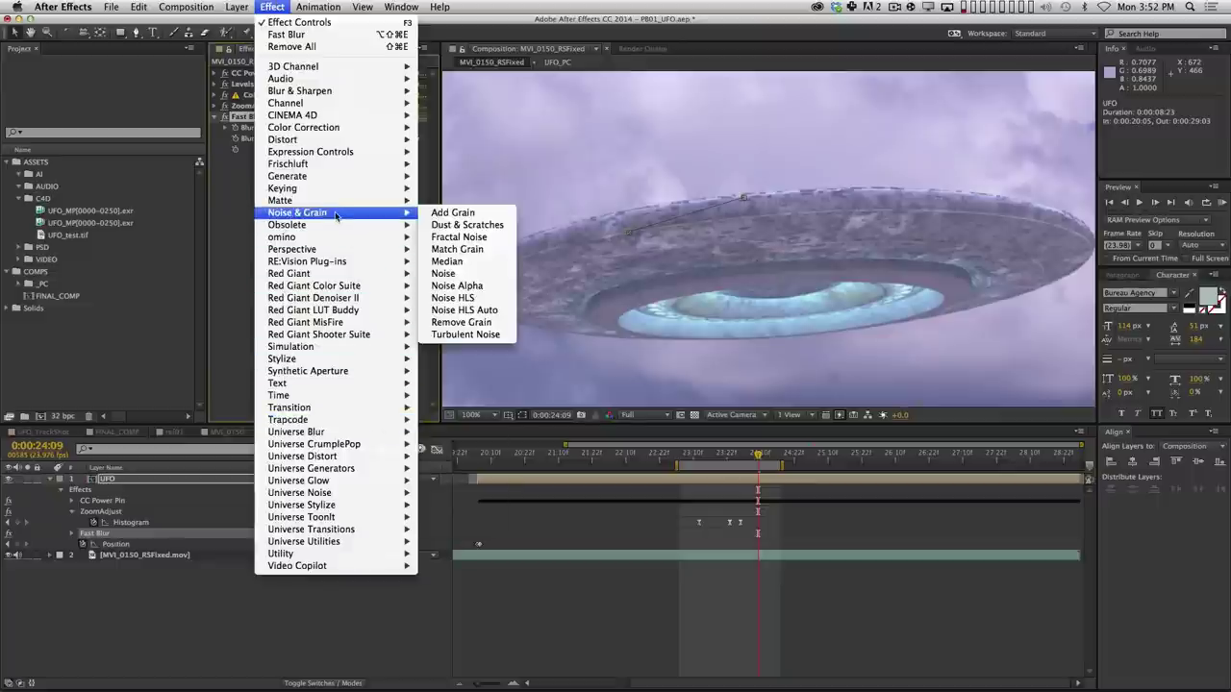
pyautogui.click(482, 310)
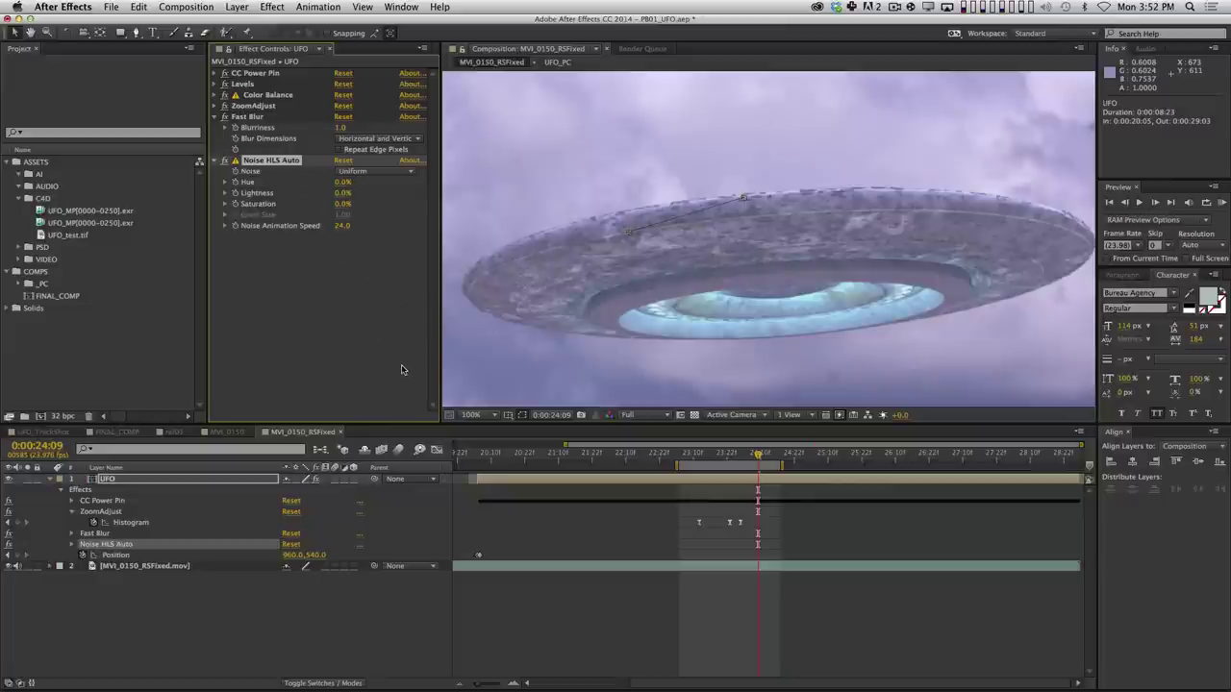
# Examine the footage's grain in the clouds beside the UFO at up to 200% magnification, still and in playback.
pyautogui.moveTo(525, 326); pyautogui.dragTo(710, 229)
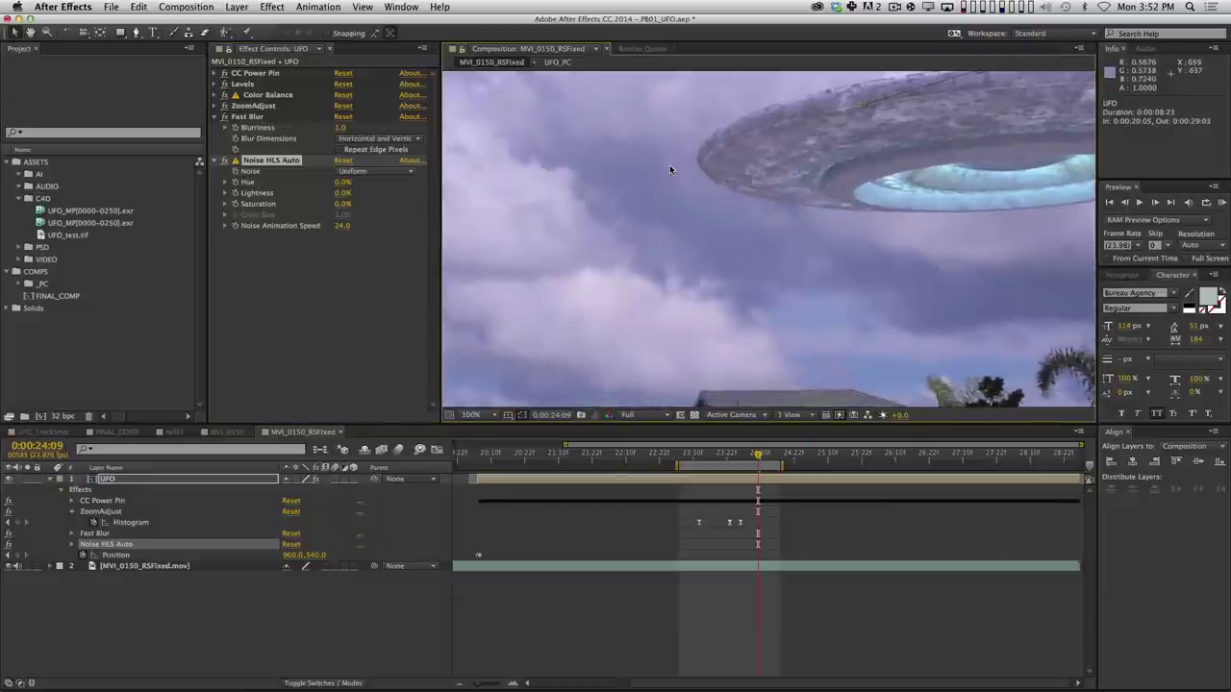
pyautogui.press('.')
pyautogui.moveTo(661, 293); pyautogui.dragTo(728, 370)
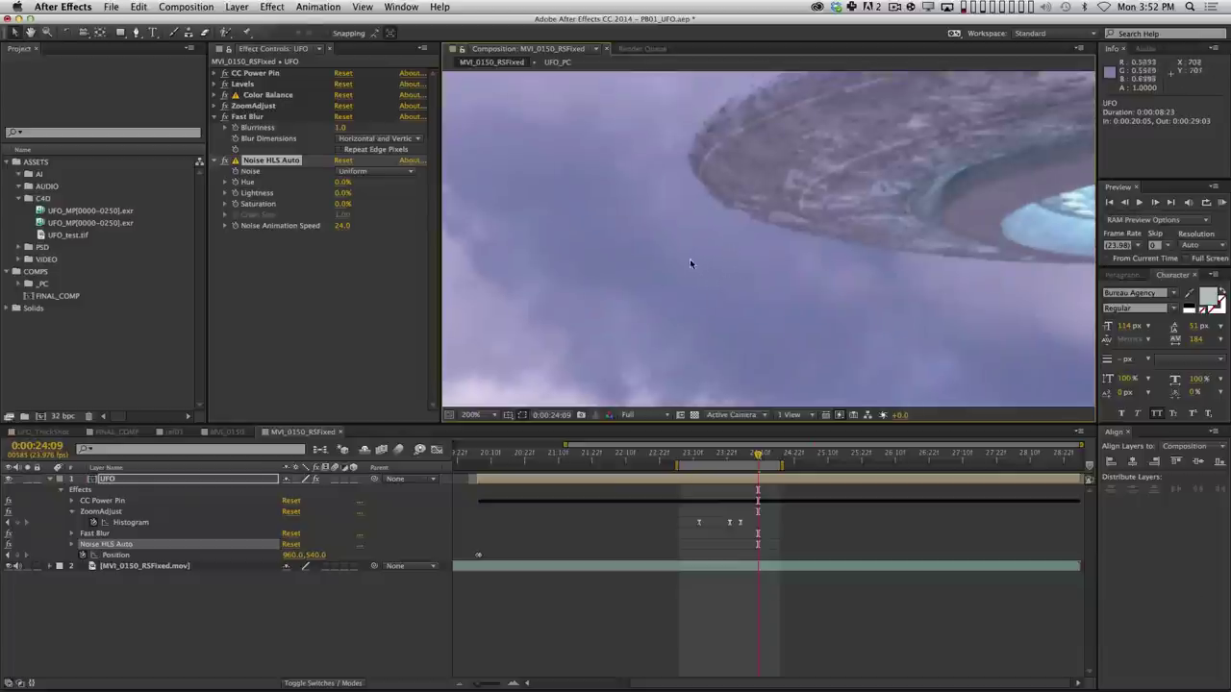
pyautogui.press('space')
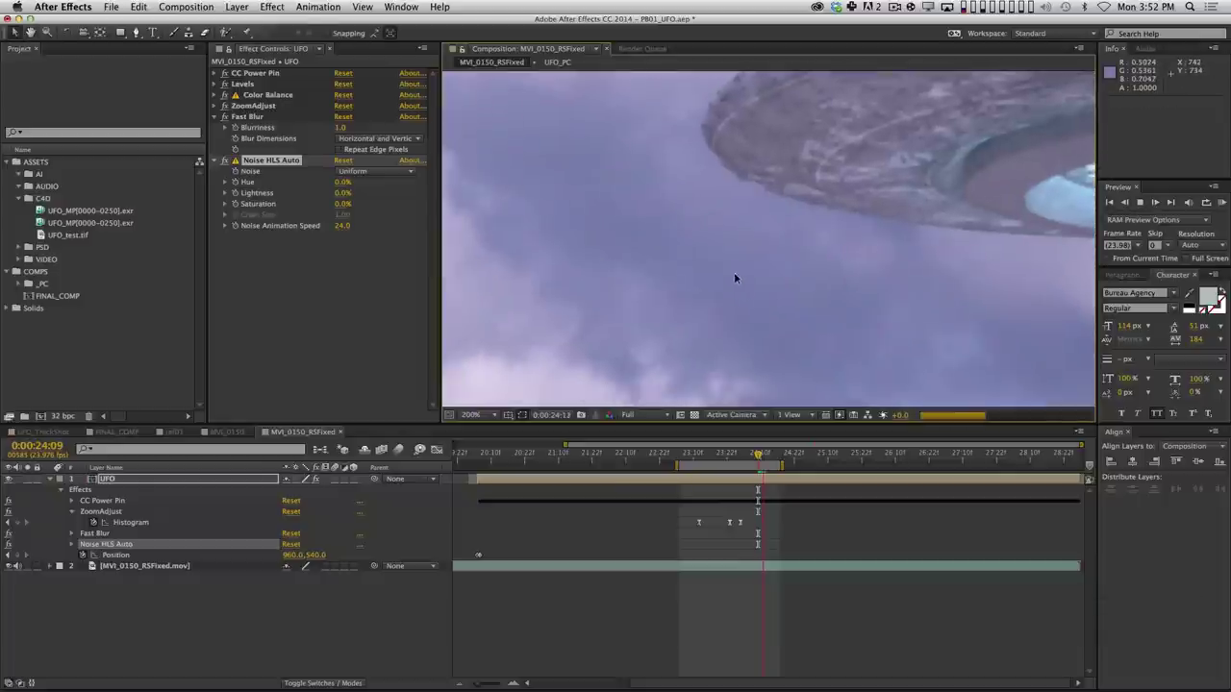
pyautogui.scroll(-4, 735, 234)
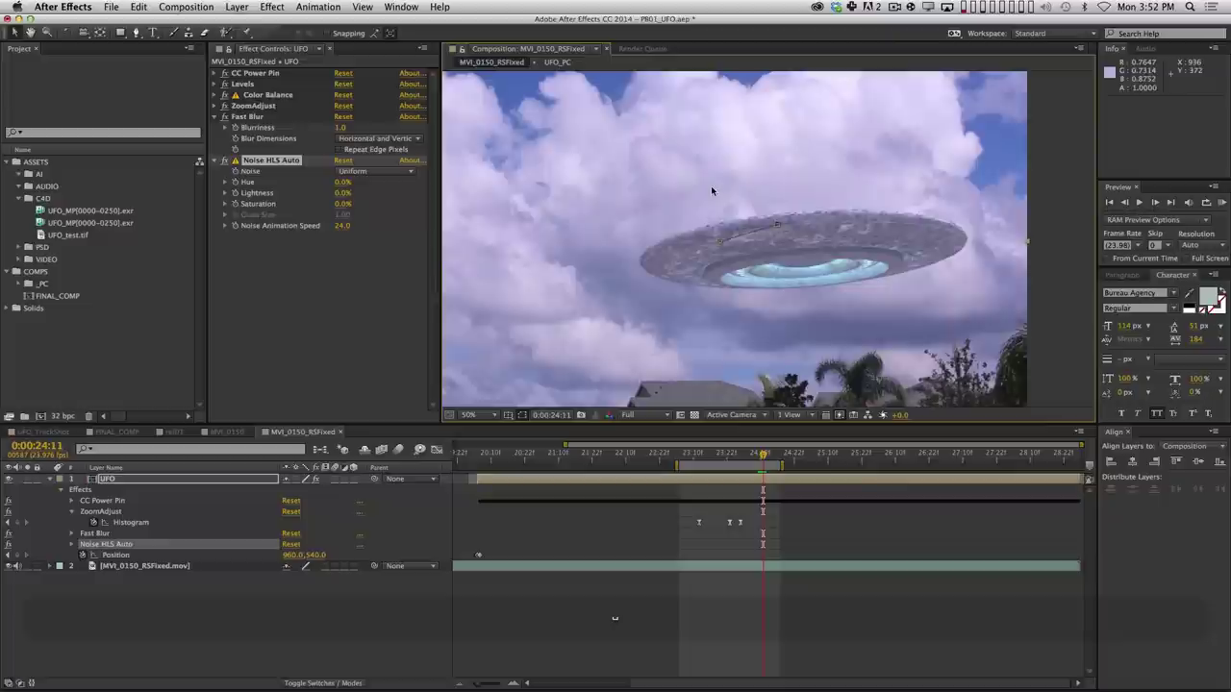
pyautogui.scroll(4, 711, 186)
pyautogui.moveTo(775, 237); pyautogui.dragTo(747, 225)
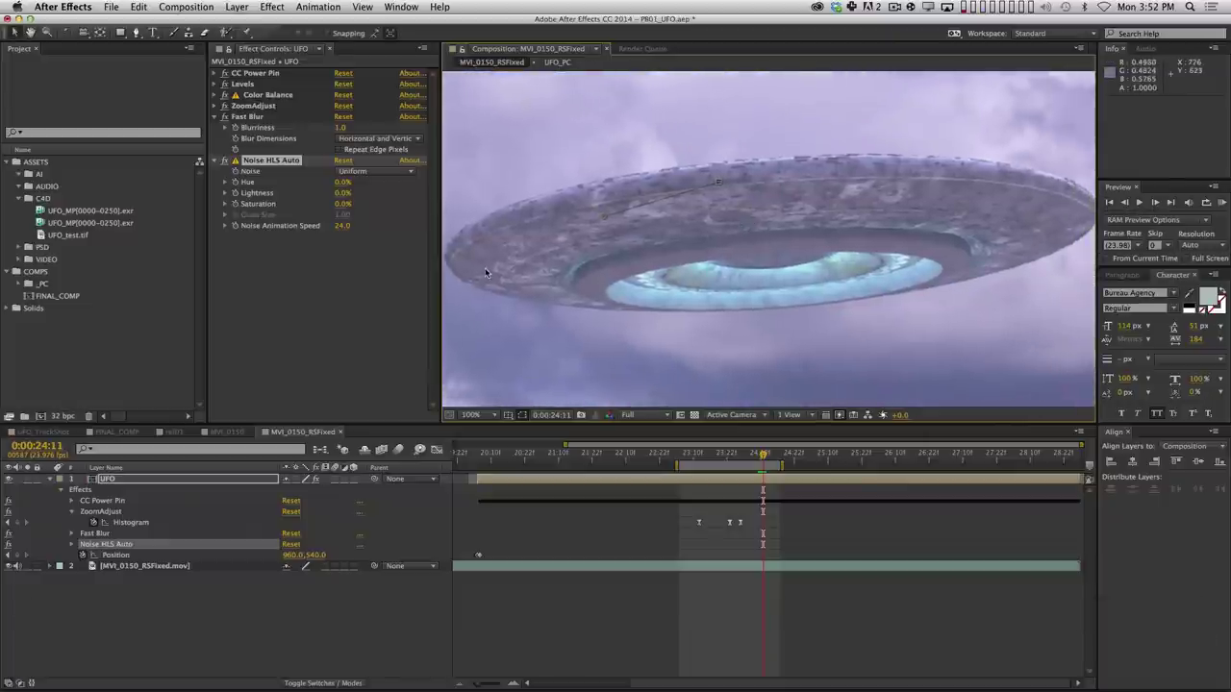
# Set the Noise HLS Auto effect's noise type to Grain and its lightness to 2%.
pyautogui.click(351, 171)
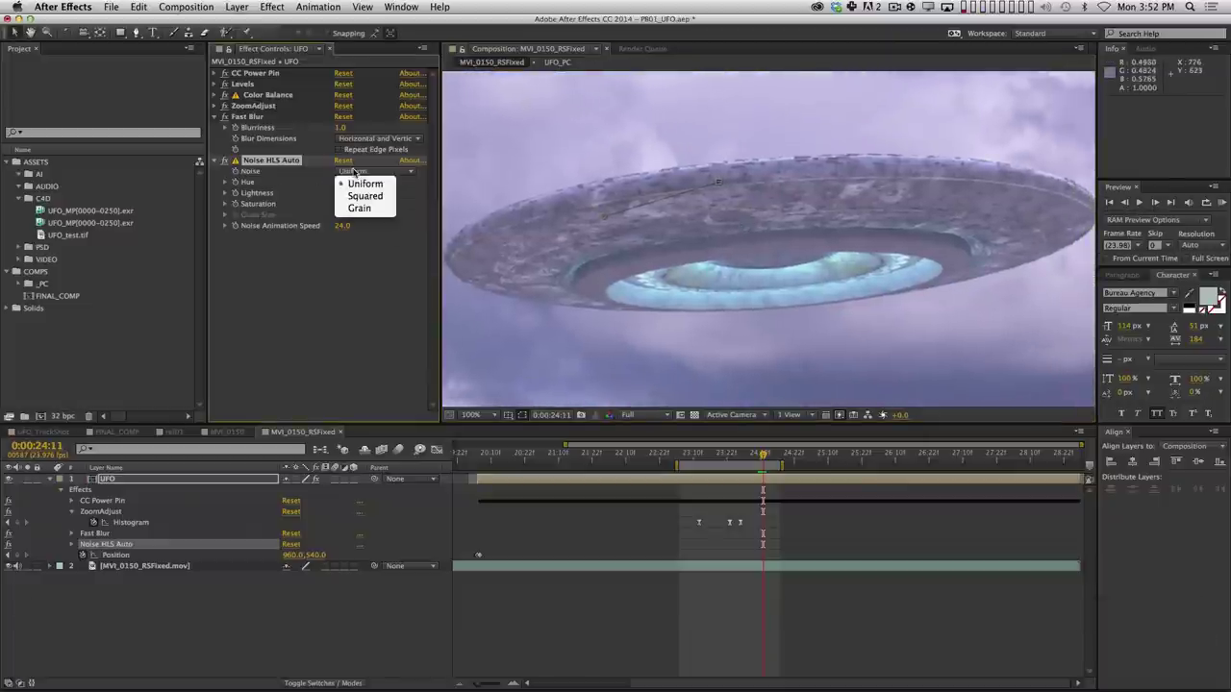
pyautogui.click(359, 210)
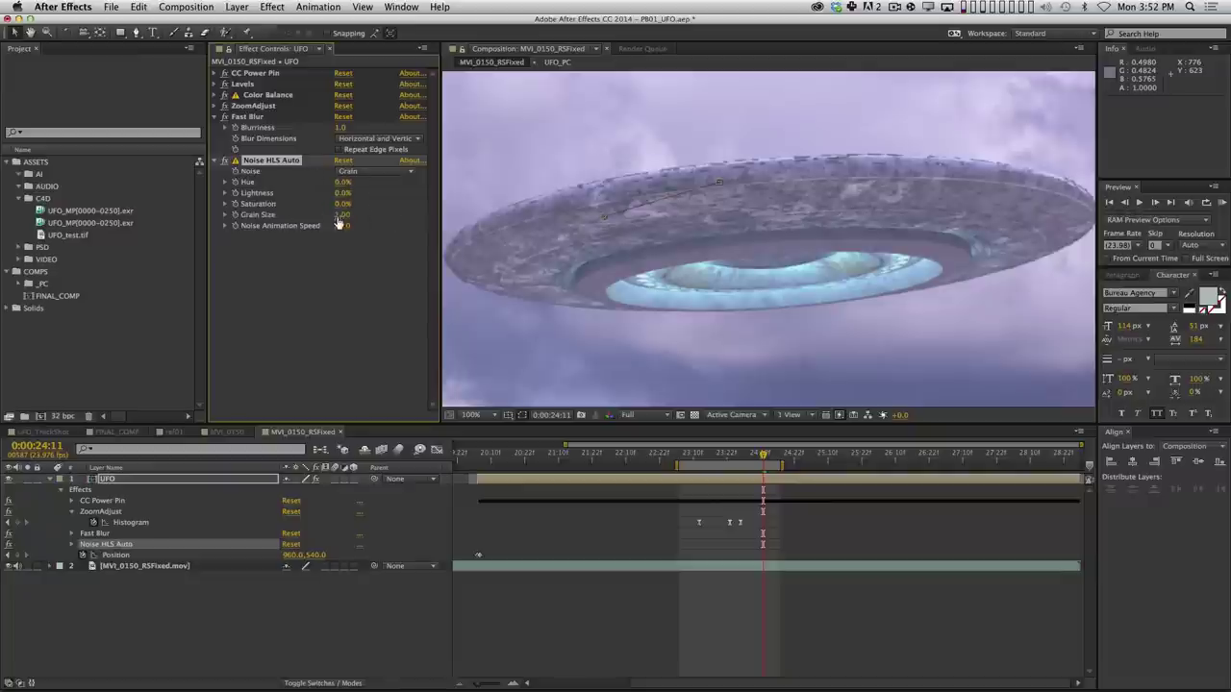
pyautogui.click(343, 195)
pyautogui.write('2')
pyautogui.press('Return')
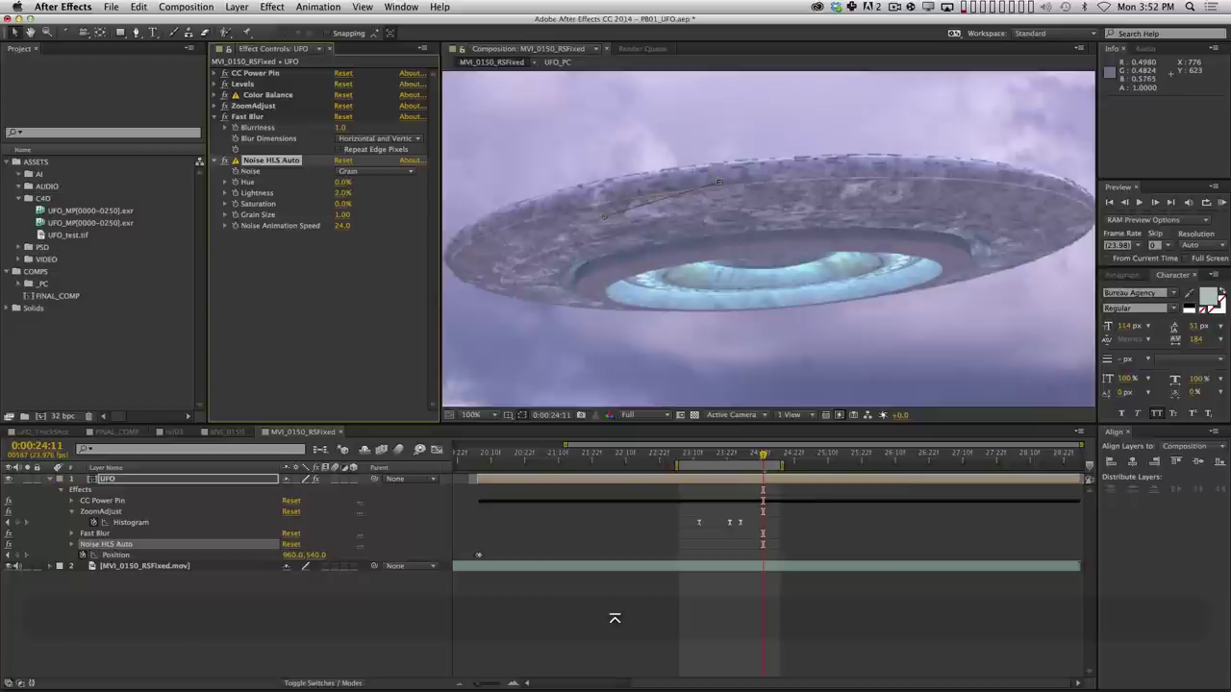
# Try the UFO's grain noise with an exaggerated hue of 84% and a grain size of 3.00.
pyautogui.click(345, 182)
pyautogui.write('5')
pyautogui.press('Return')
pyautogui.moveTo(344, 182); pyautogui.dragTo(365, 180)
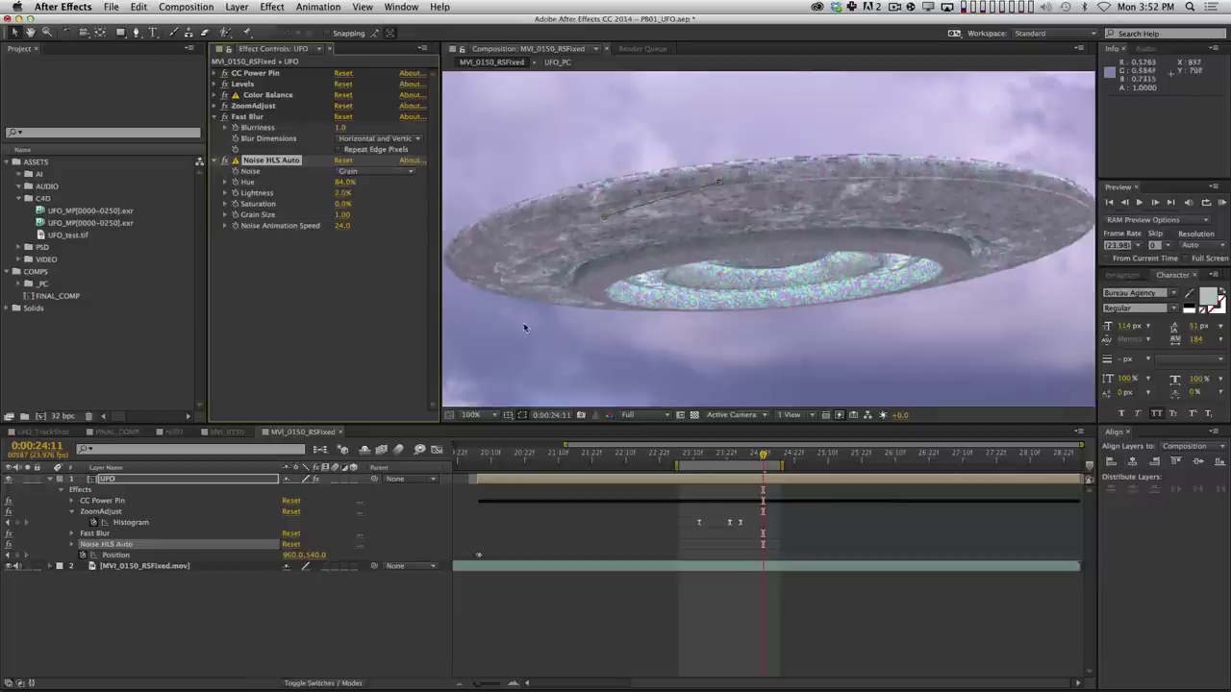
pyautogui.click(344, 215)
pyautogui.click(343, 215)
pyautogui.write('3')
pyautogui.press('Return')
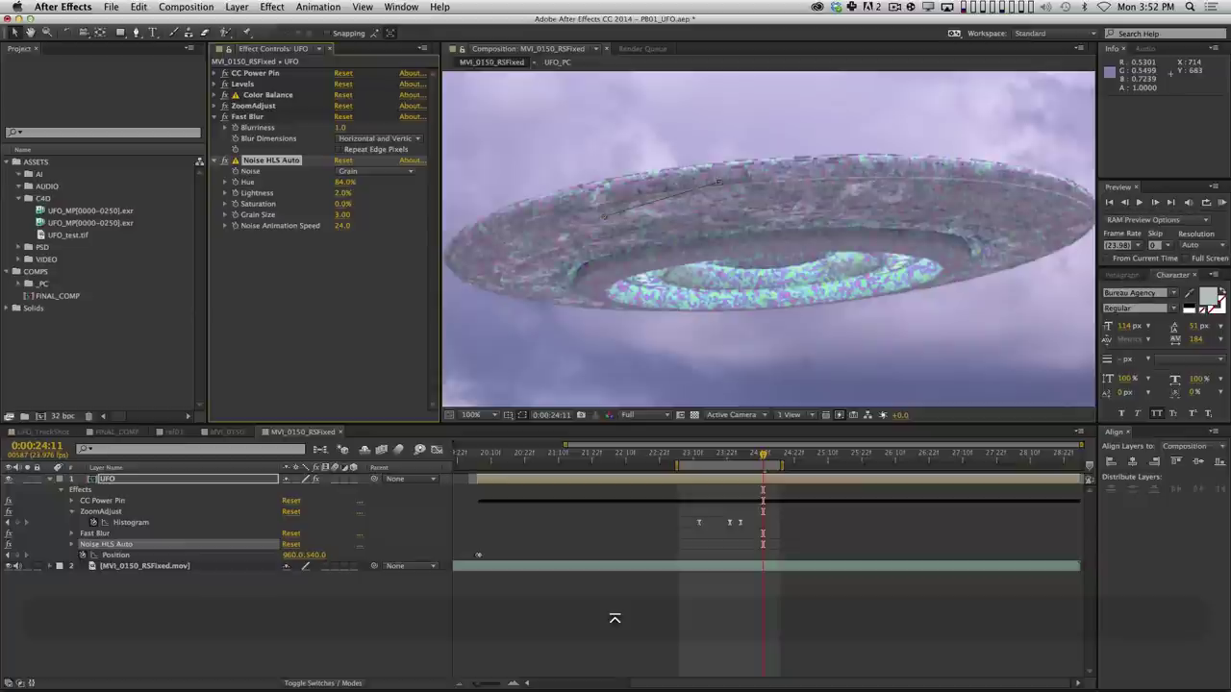
# Set the UFO noise's grain size to 2.00 and its hue to 5%.
pyautogui.click(344, 216)
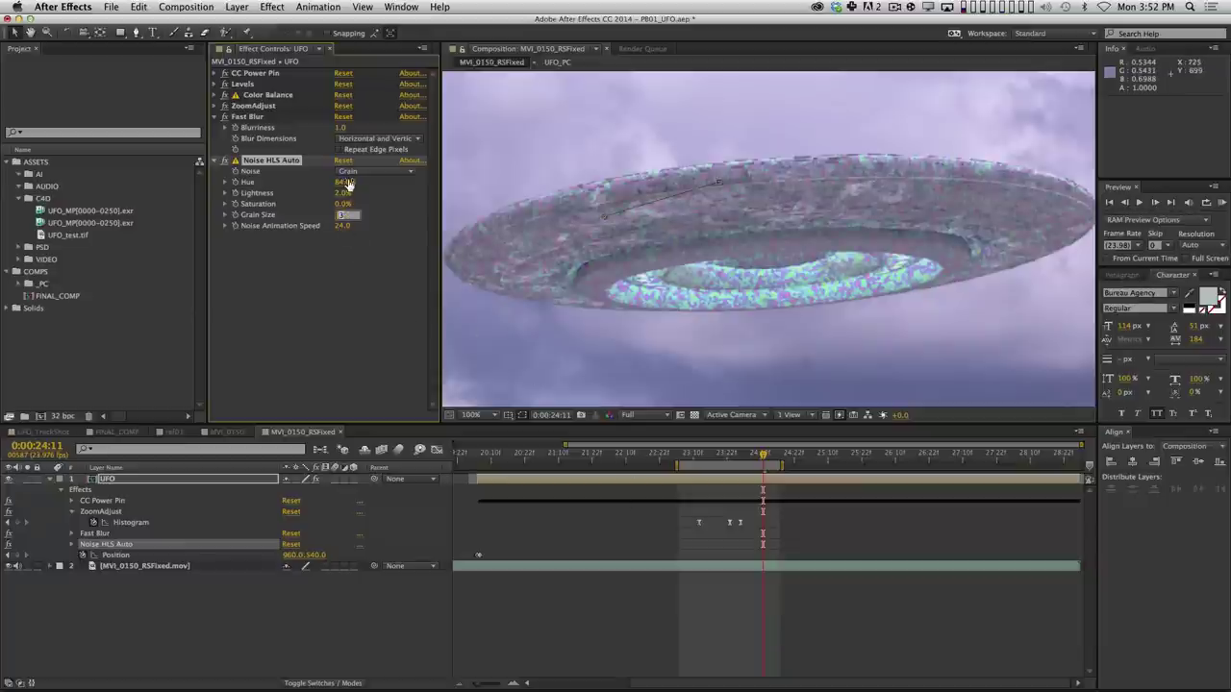
pyautogui.write('2')
pyautogui.press('Return')
pyautogui.click(342, 182)
pyautogui.write('5')
pyautogui.press('Return')
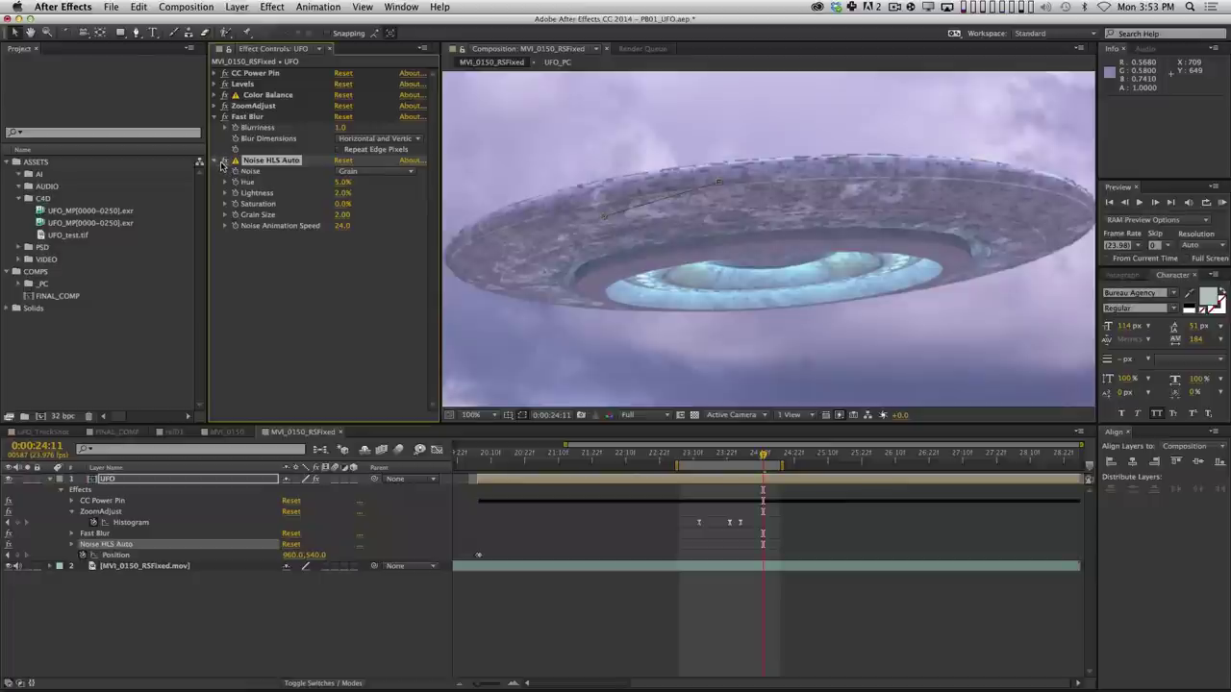
# Preview the grained UFO in playback up close and at 50% magnification, and show frame 0:00:23:10.
pyautogui.press('space')
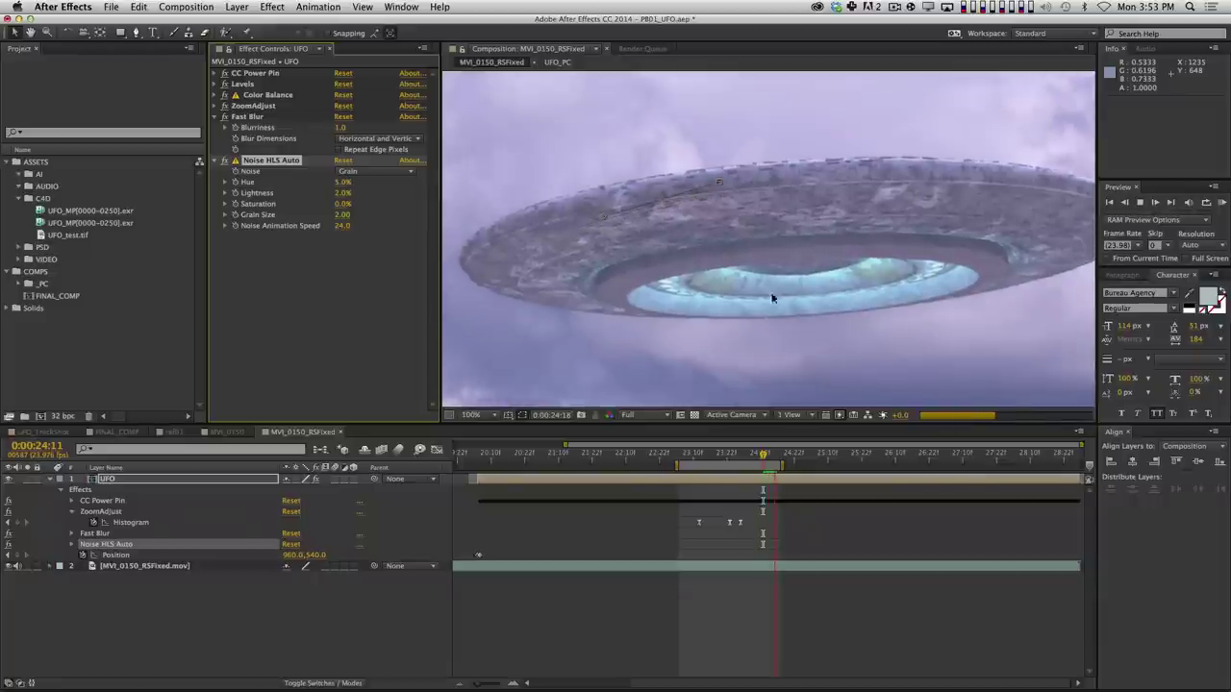
pyautogui.scroll(-2, 808, 216)
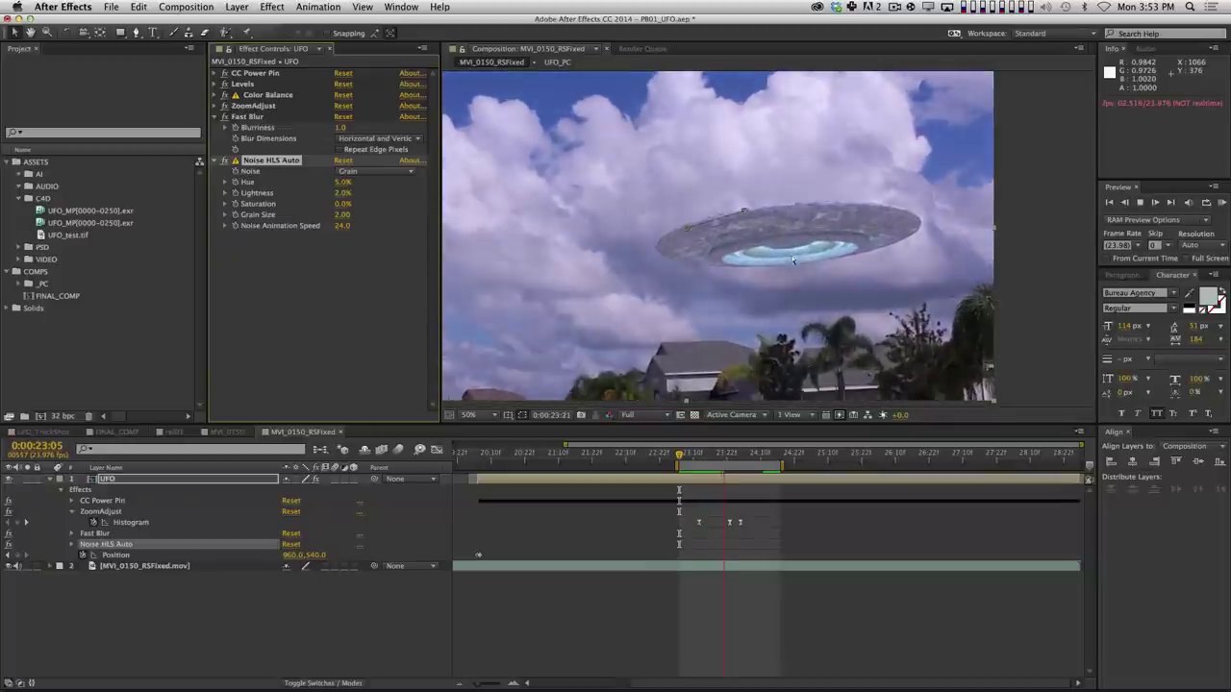
pyautogui.click(694, 457)
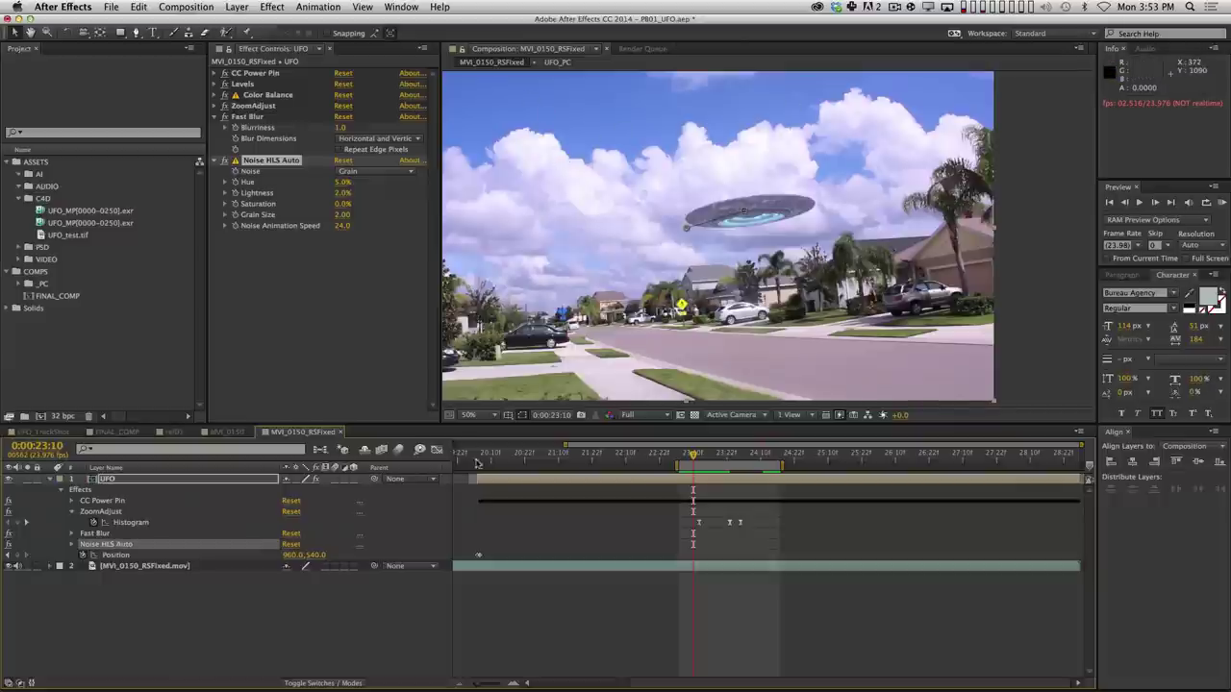
# Collapse the Fast Blur and Noise HLS Auto settings and add a Hue/Saturation effect to the UFO layer, viewing frame 0:00:26:17.
pyautogui.click(214, 116)
pyautogui.click(215, 127)
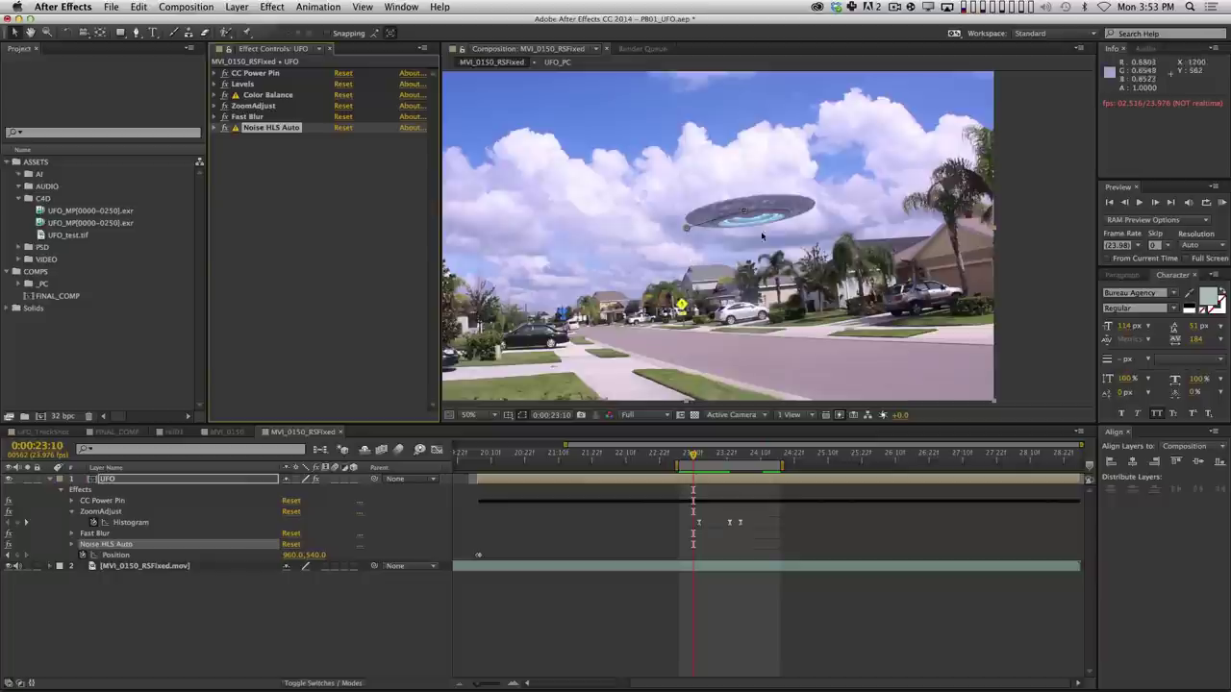
pyautogui.click(914, 453)
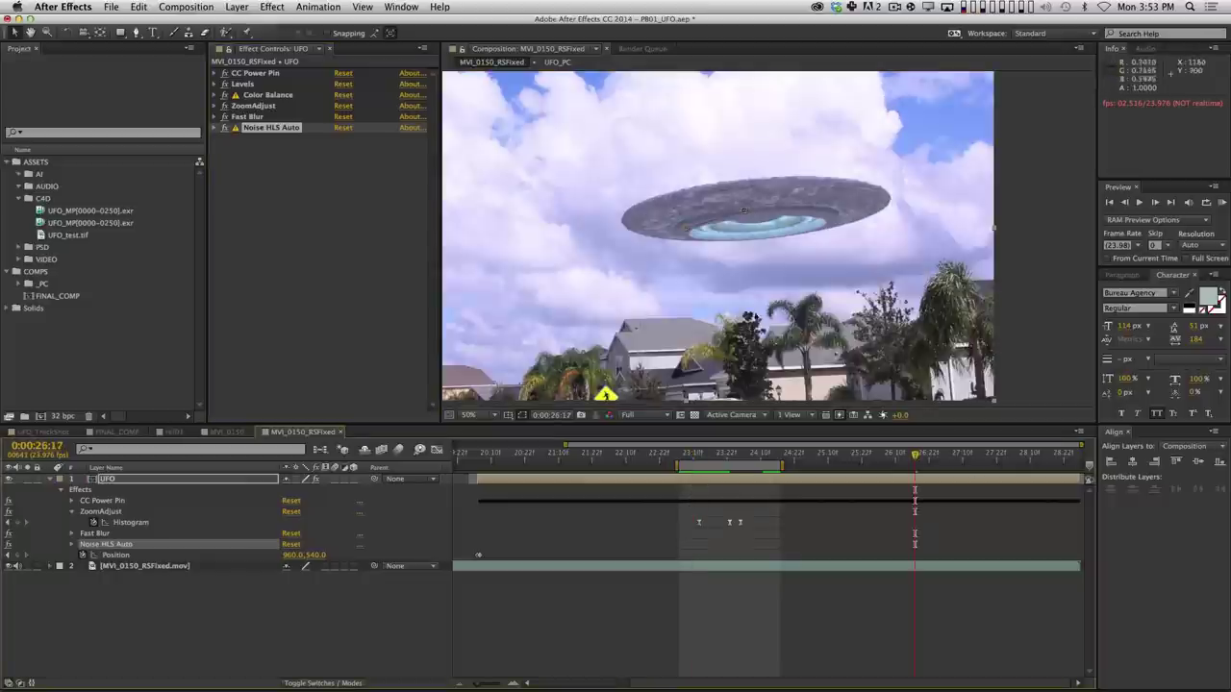
pyautogui.click(272, 7)
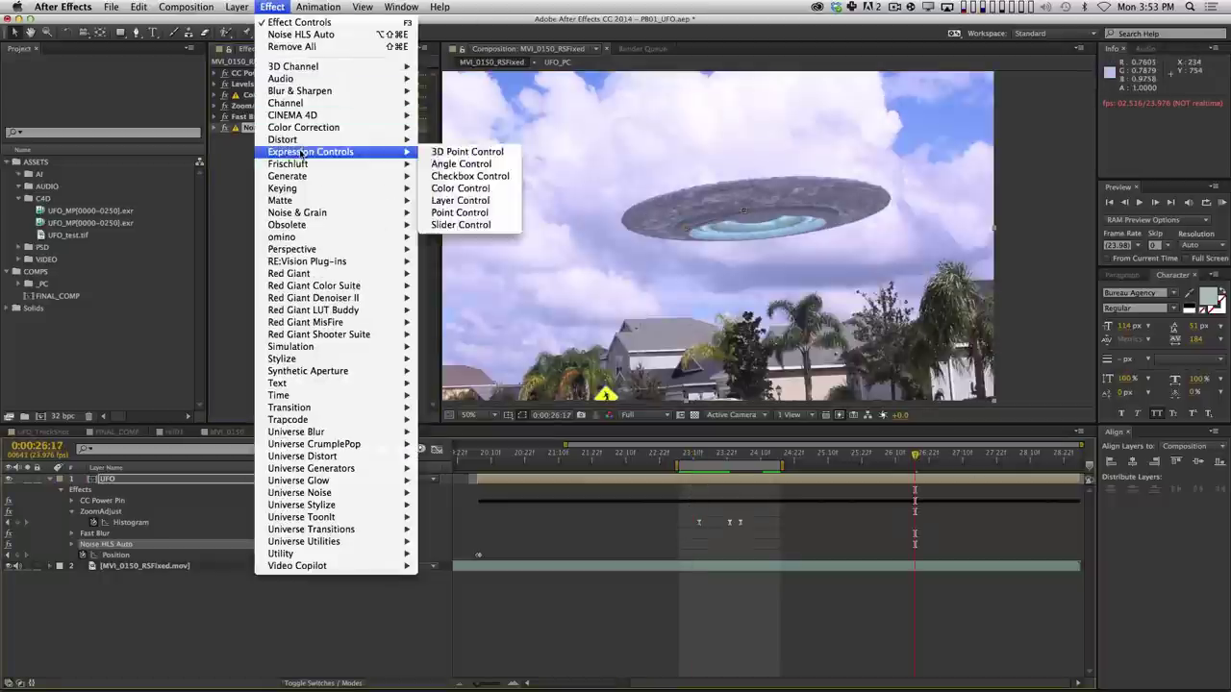
pyautogui.moveTo(385, 127)
pyautogui.click(464, 395)
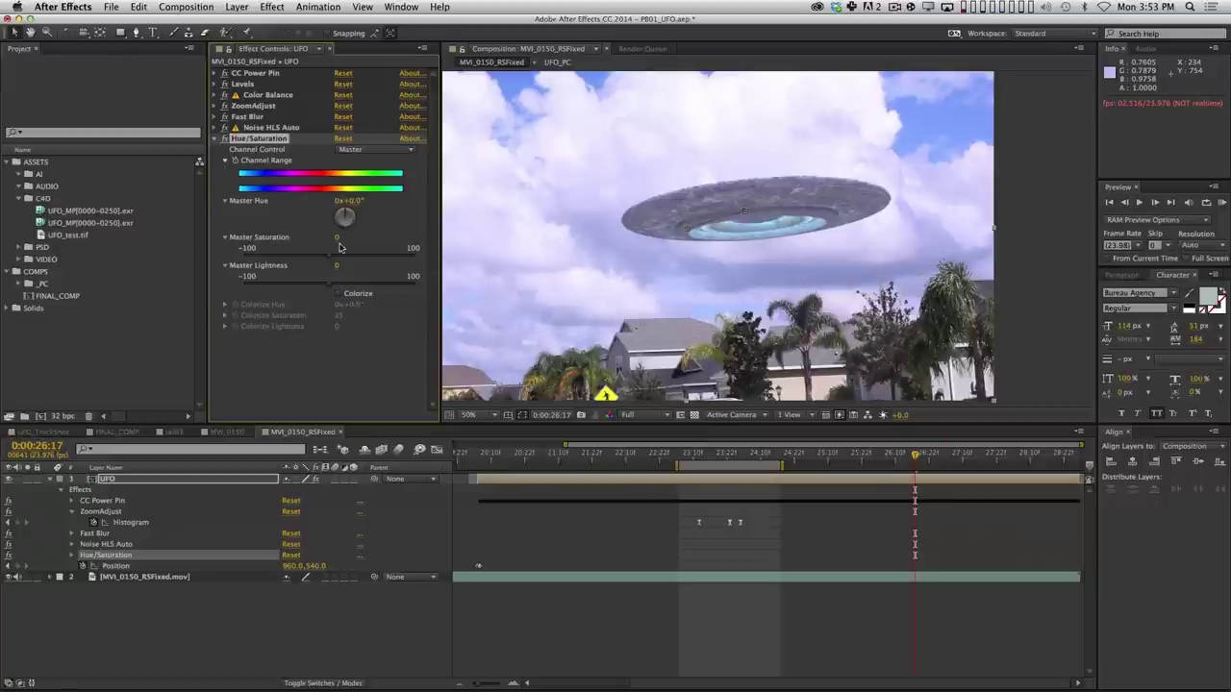
# Set Master Saturation to -20 in the UFO layer's Hue/Saturation effect.
pyautogui.click(338, 238)
pyautogui.hotkey('shift', 'Down')
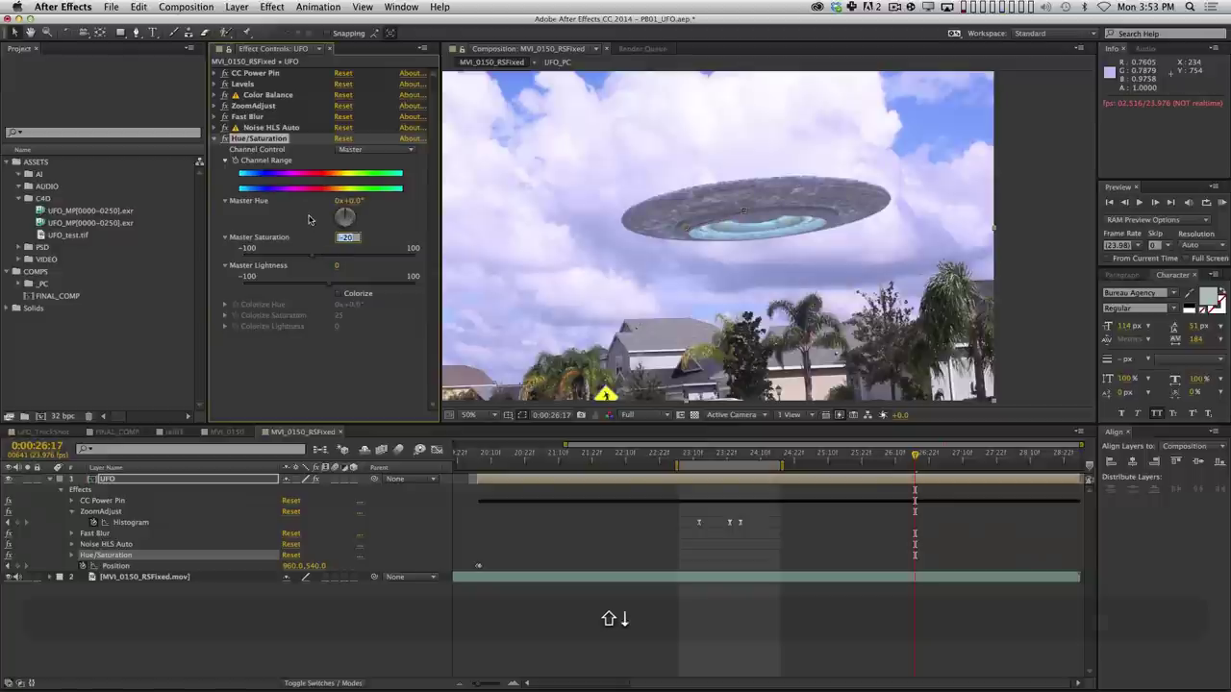
pyautogui.press('Return')
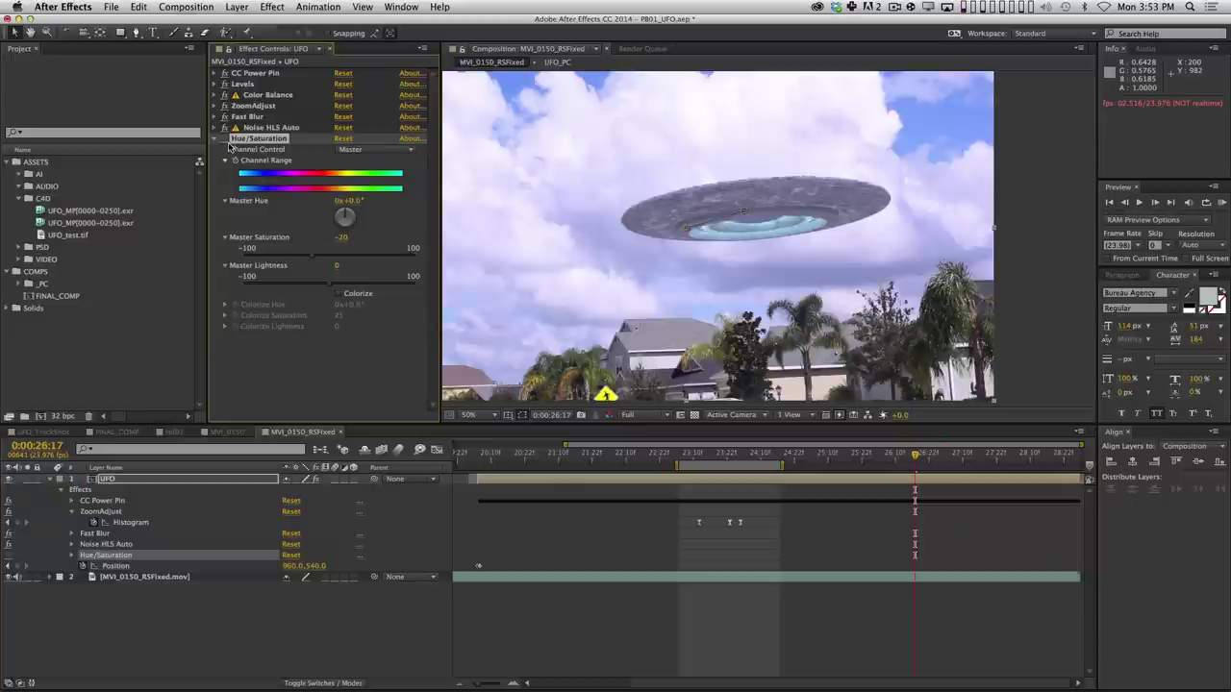
pyautogui.scroll(-1, 686, 184)
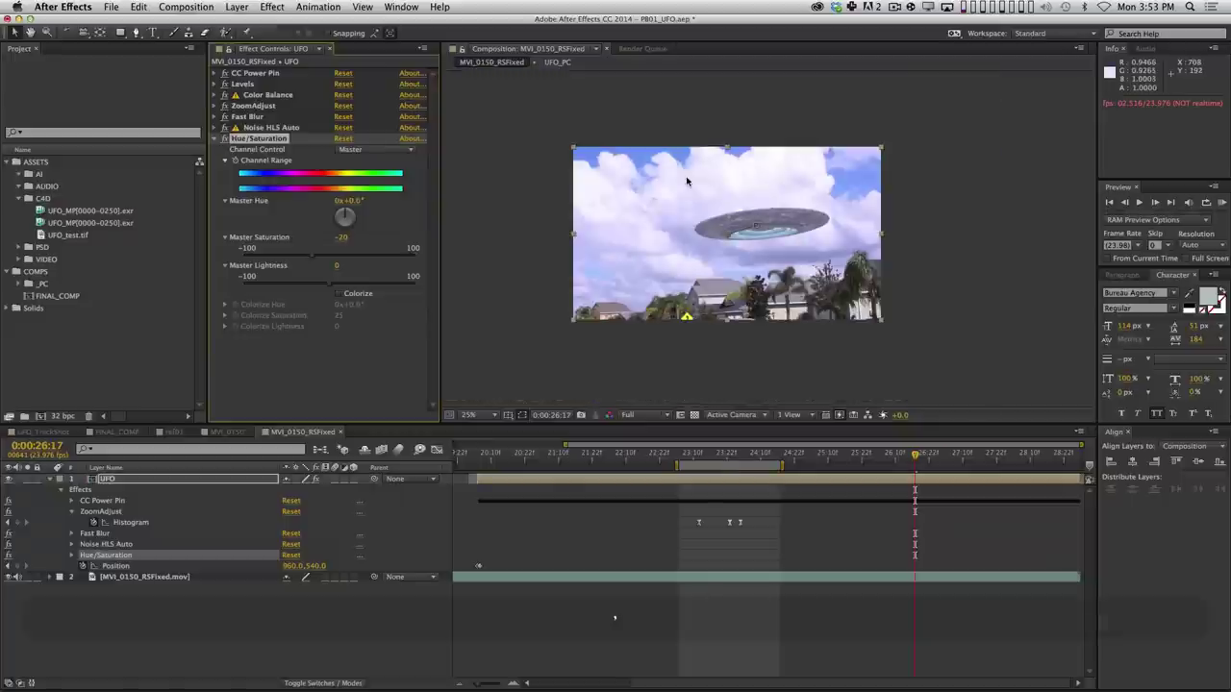
pyautogui.click(797, 639)
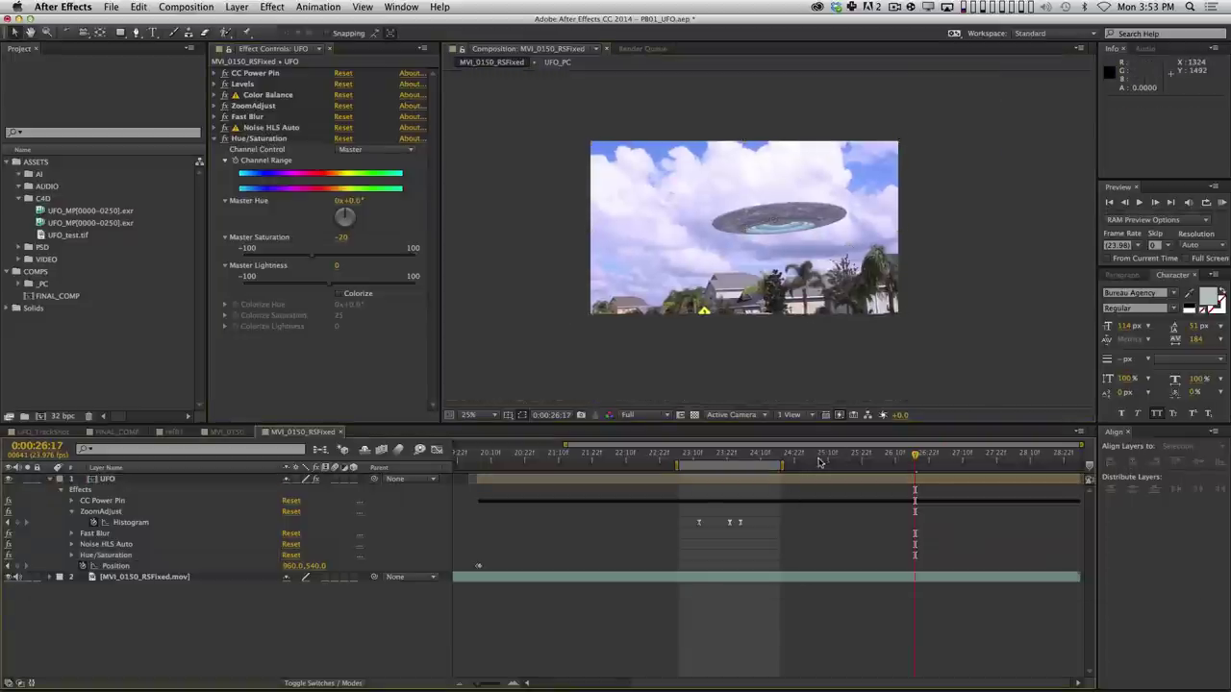
# Set the composition viewer to Half resolution with fitted magnification and play a RAM preview of the UFO shot.
pyautogui.click(638, 416)
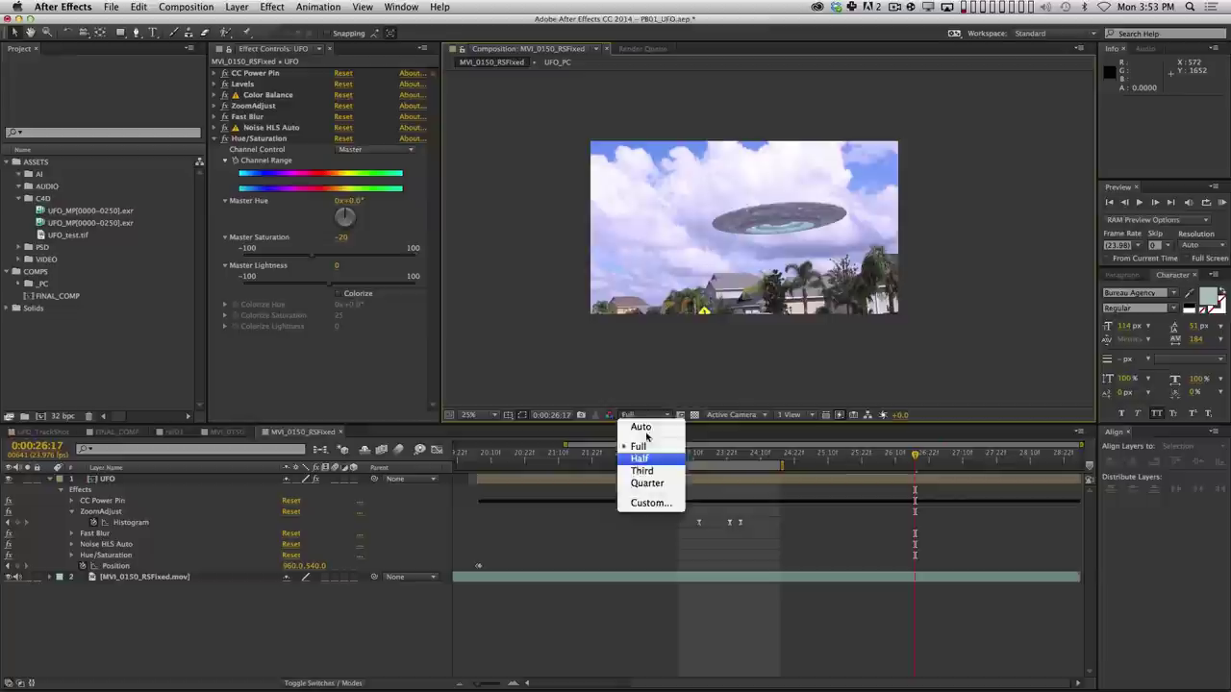
pyautogui.click(639, 459)
pyautogui.scroll(1, 770, 238)
pyautogui.click(508, 415)
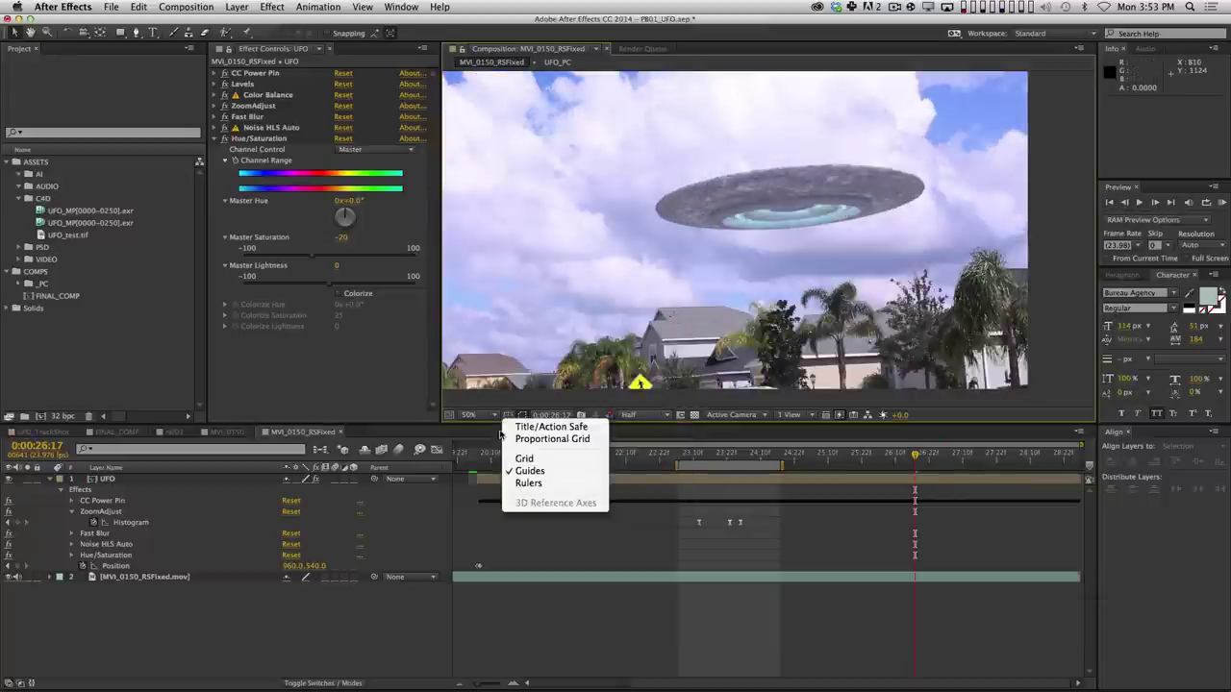
pyautogui.click(468, 414)
pyautogui.click(469, 415)
pyautogui.click(513, 439)
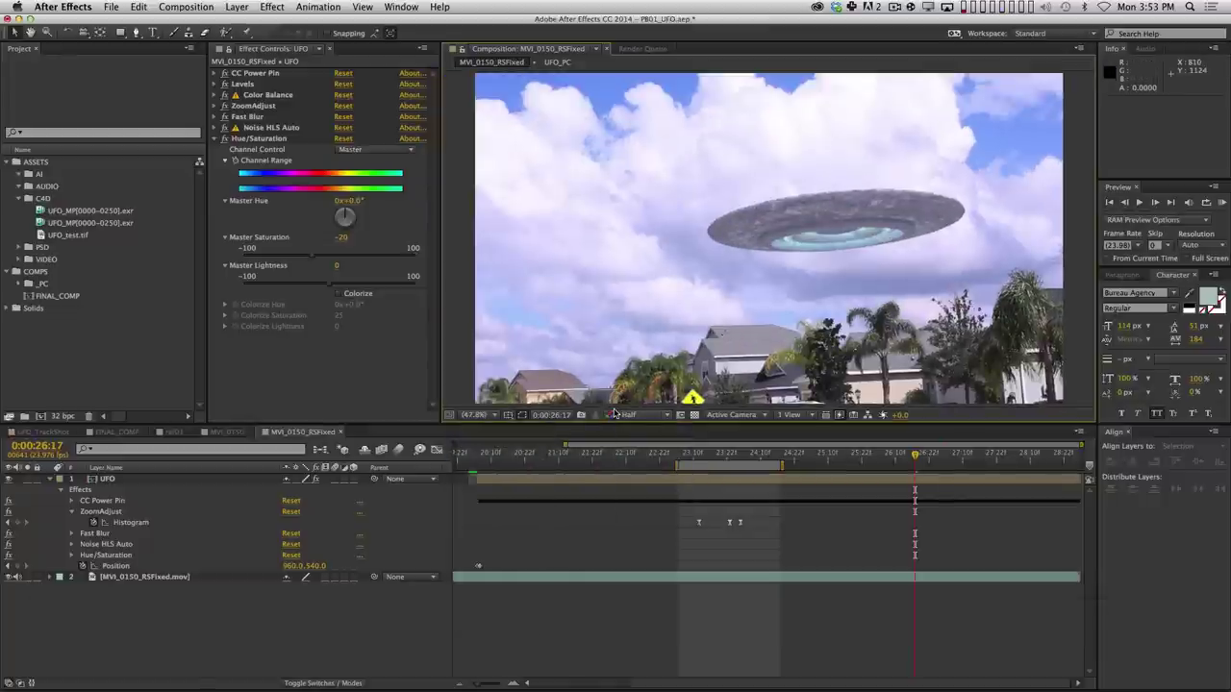
pyautogui.press('KP_0')
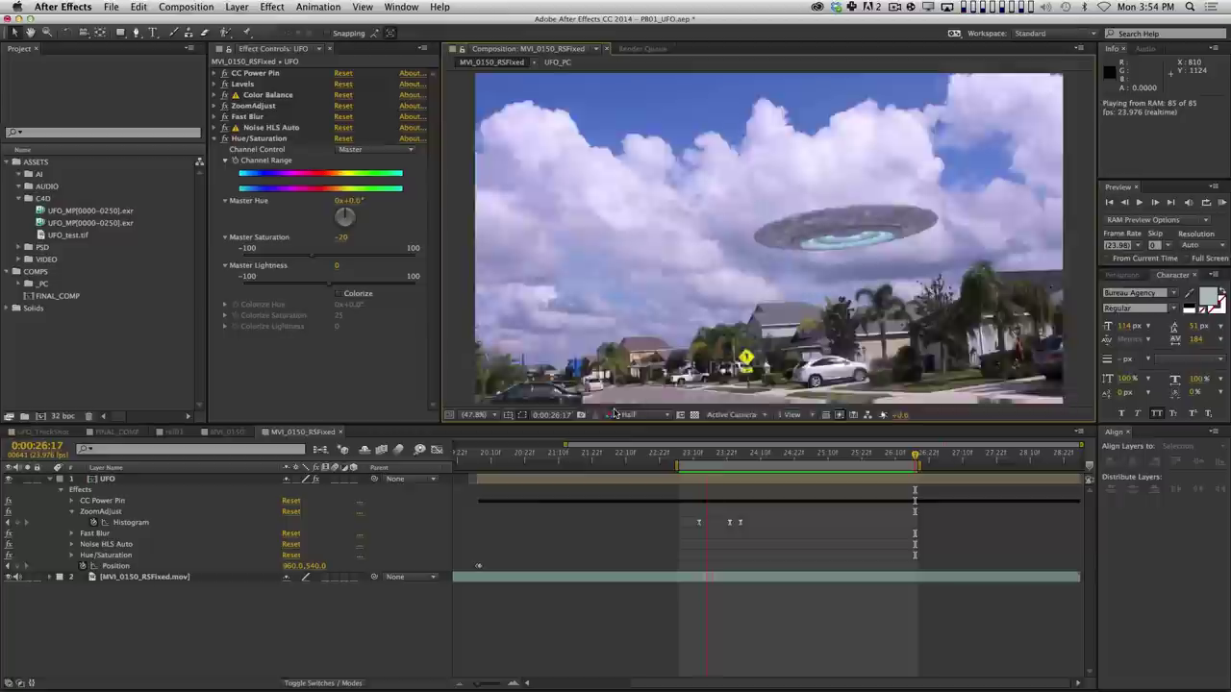
pyautogui.press('space')
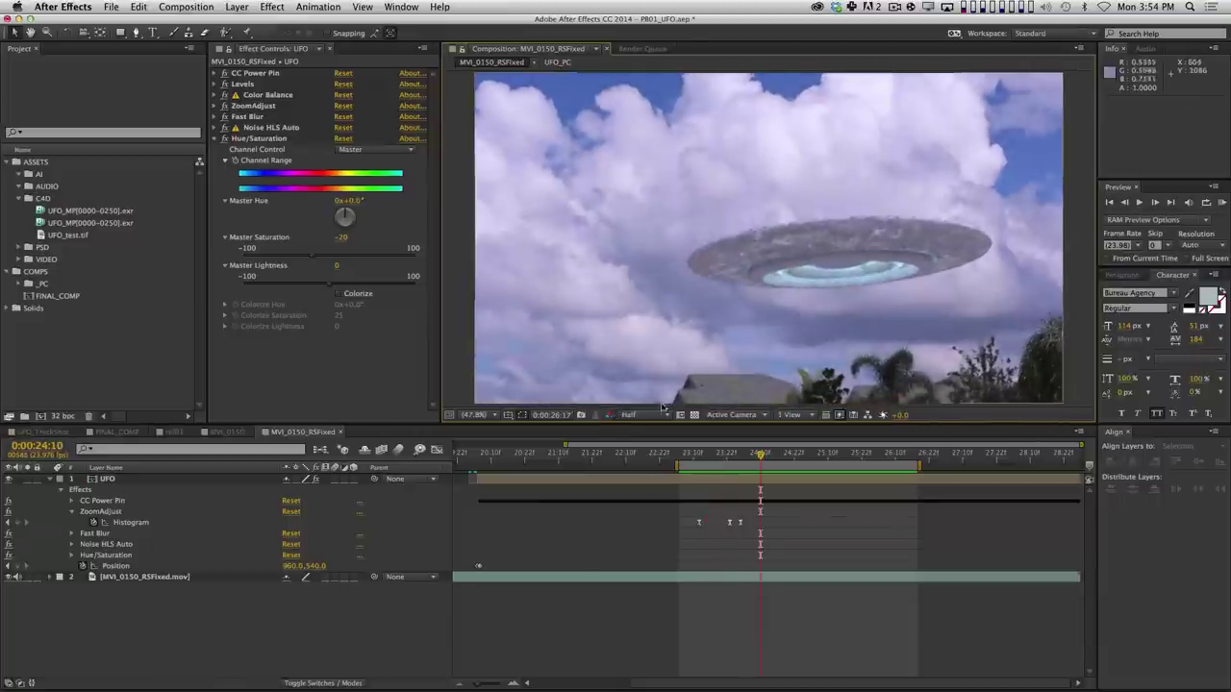
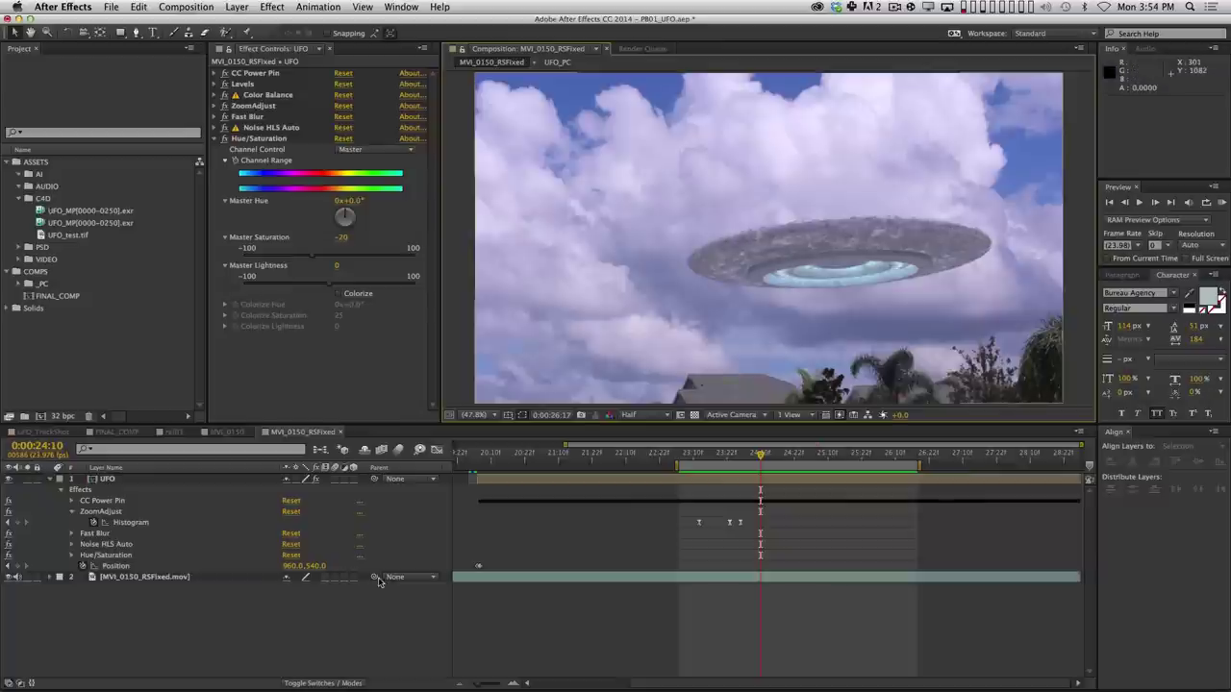
# Collapse the UFO layer's properties and its Hue/Saturation effect, and move the current time to 0:00:23:20.
pyautogui.click(49, 479)
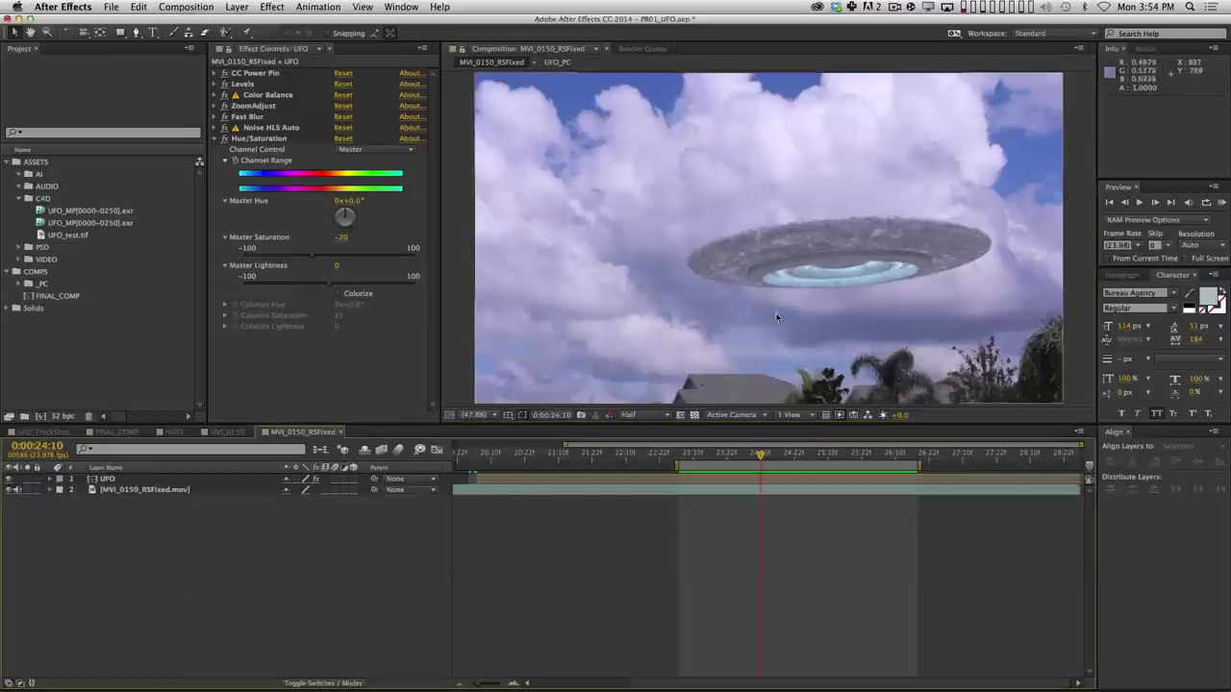
pyautogui.click(721, 447)
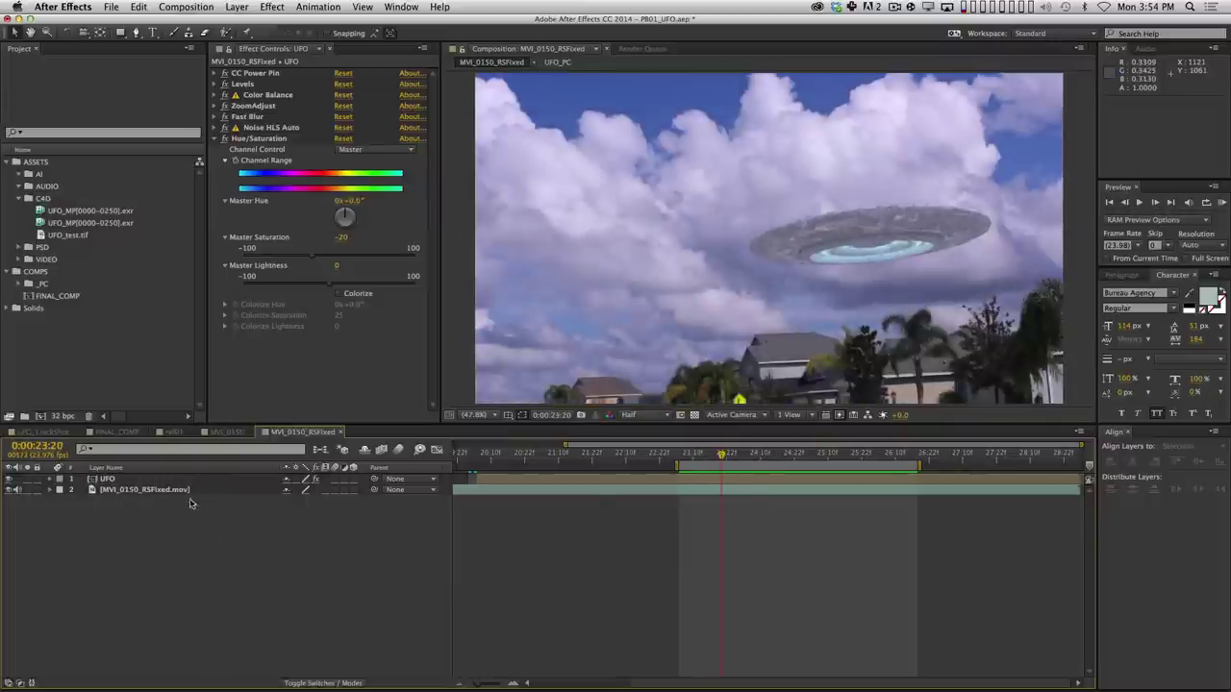
pyautogui.click(144, 489)
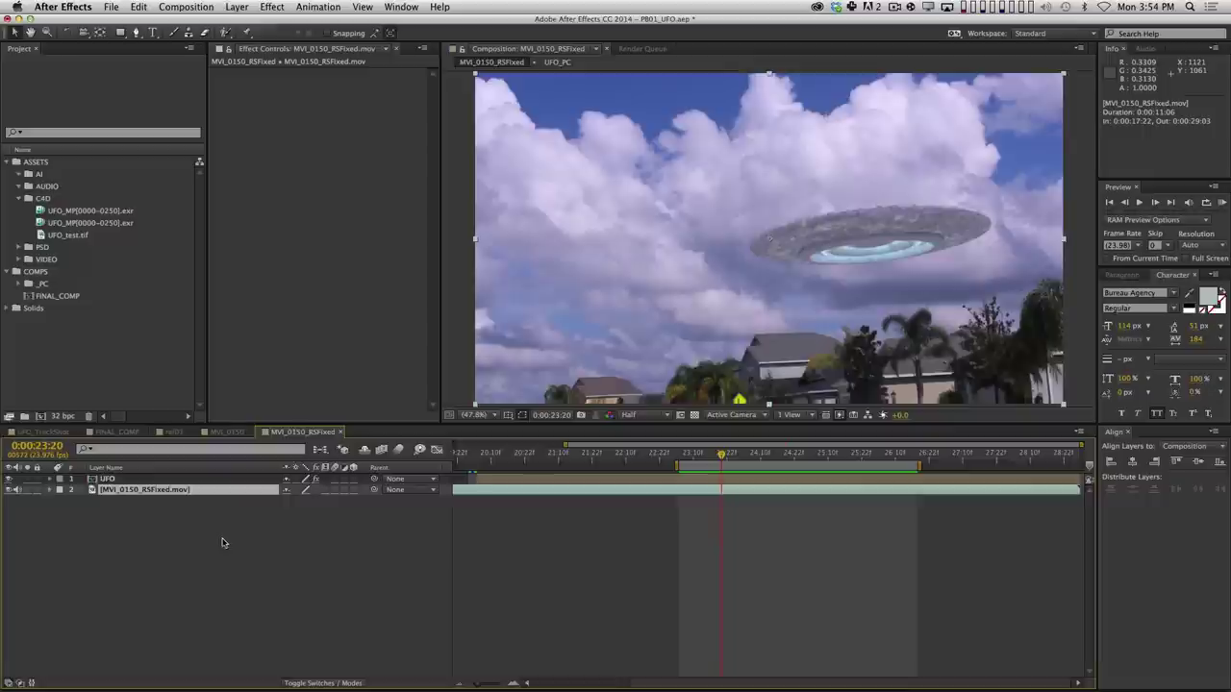
pyautogui.click(180, 480)
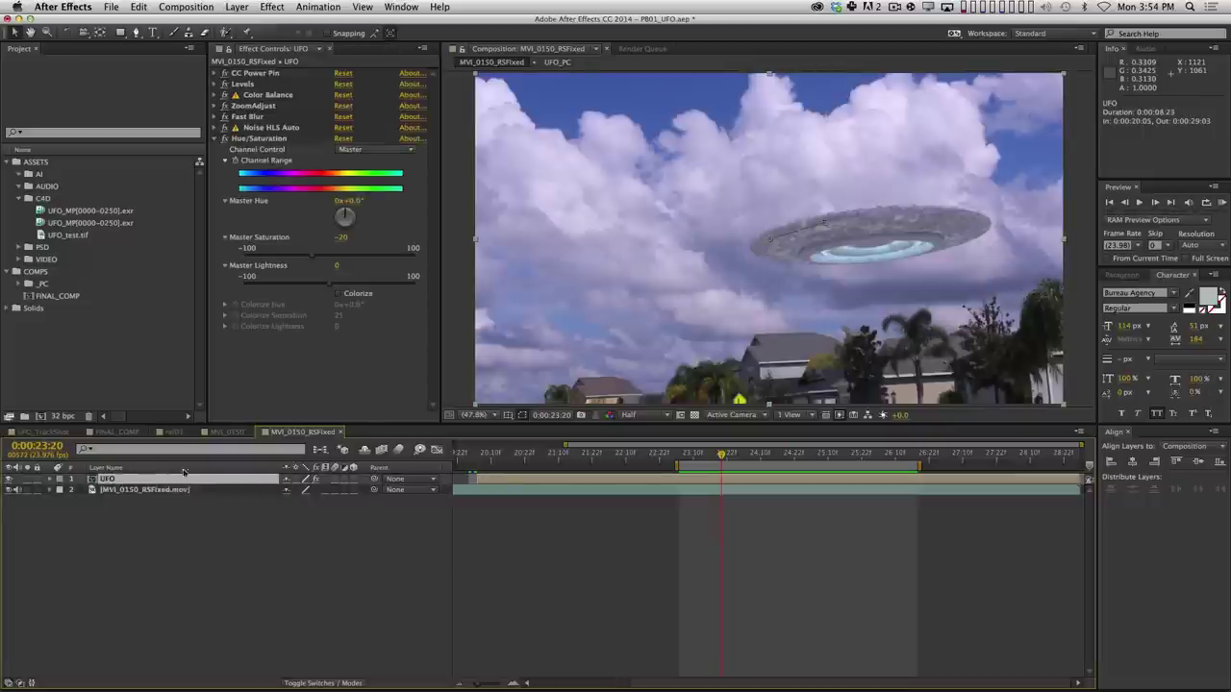
pyautogui.click(216, 140)
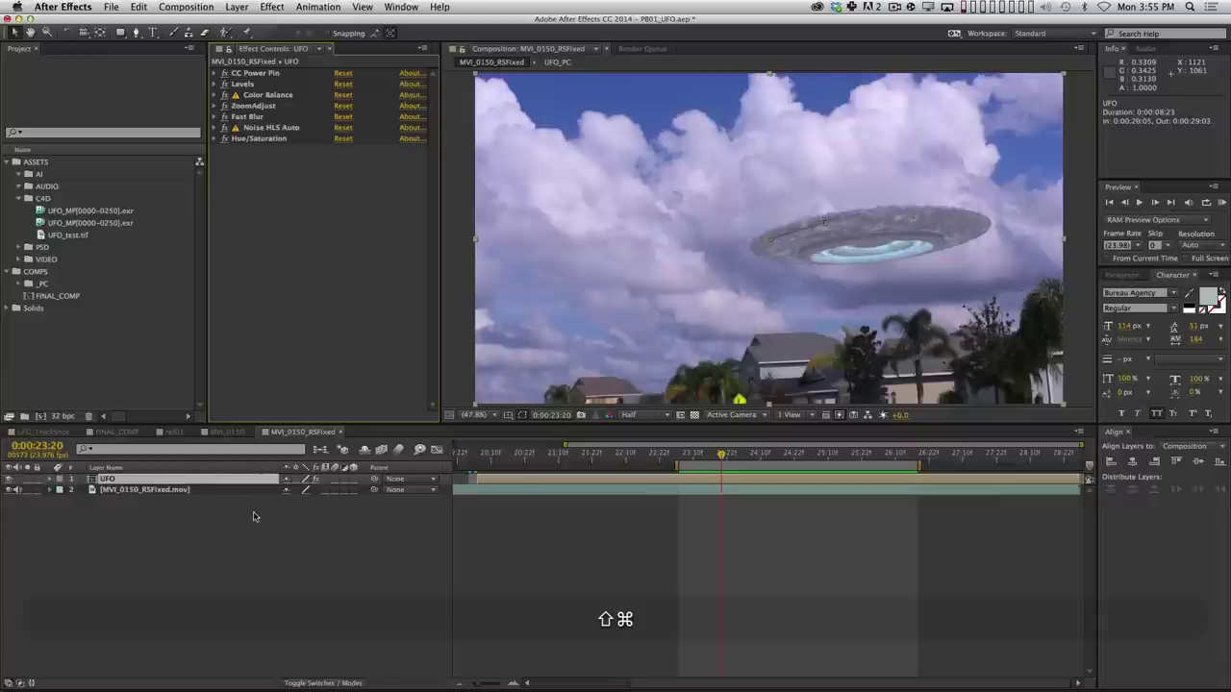
# Pre-compose the UFO layer as UFO_PC, moving all attributes into the new composition.
pyautogui.press('shift+super+c')
pyautogui.click(414, 293)
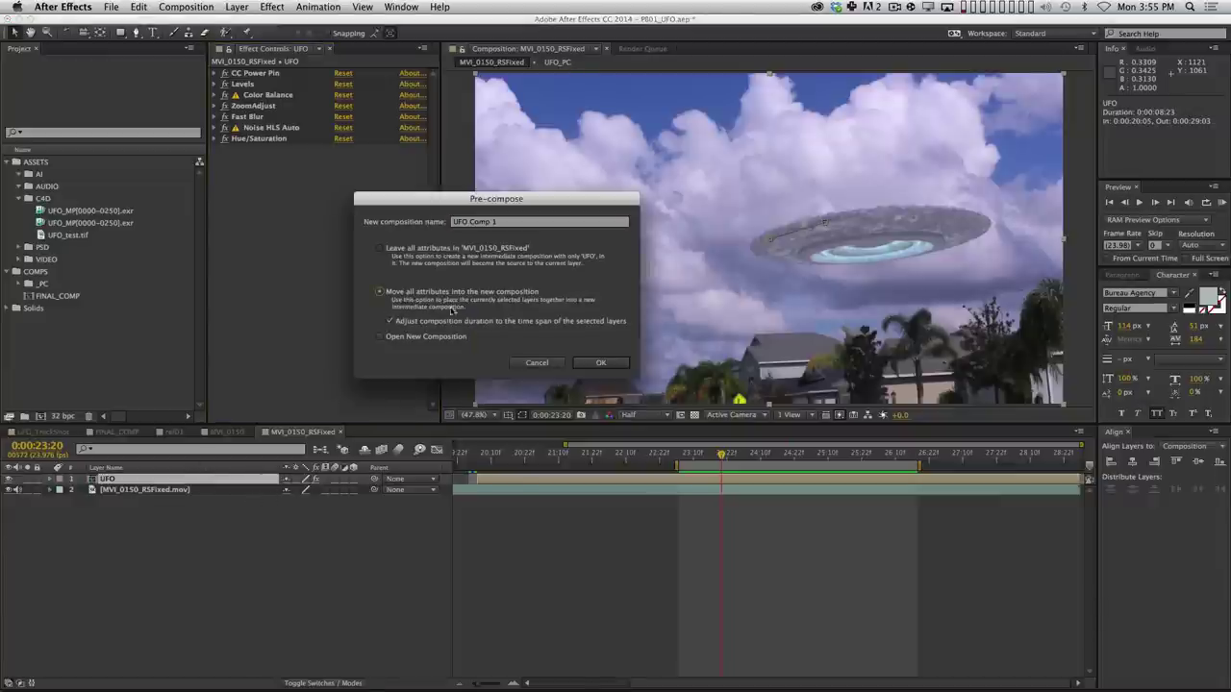
pyautogui.moveTo(499, 222); pyautogui.dragTo(468, 222)
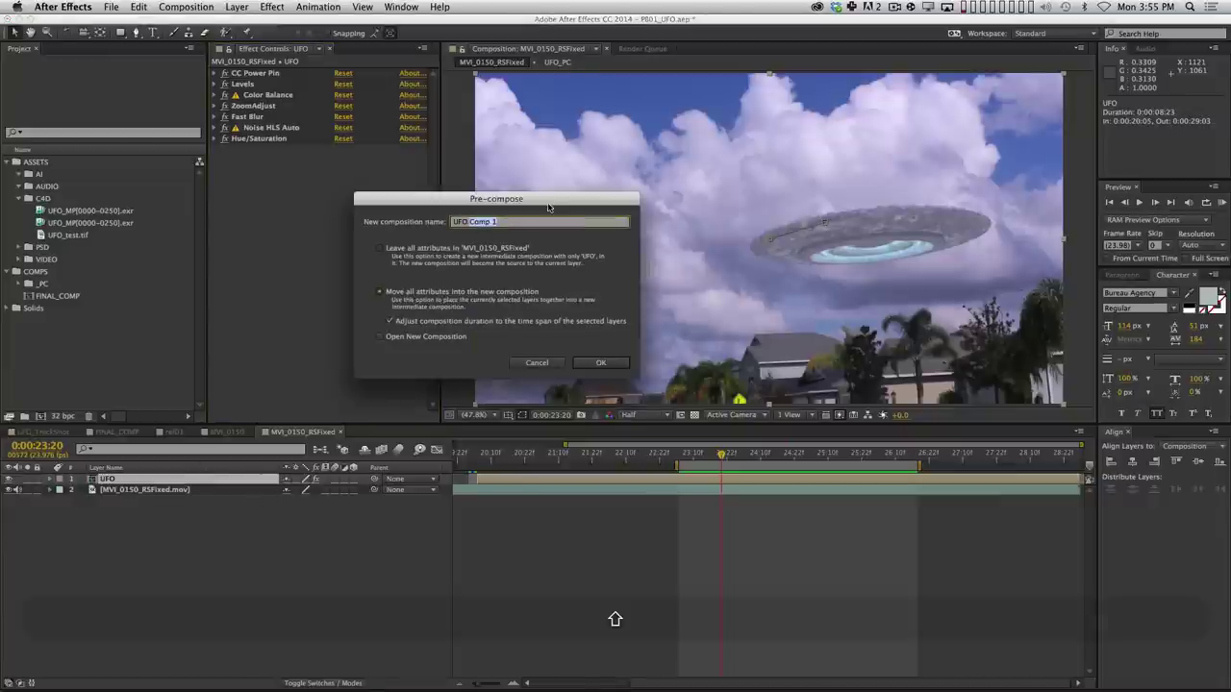
pyautogui.hotkey('shift', 'BackSpace')
pyautogui.write('_PC')
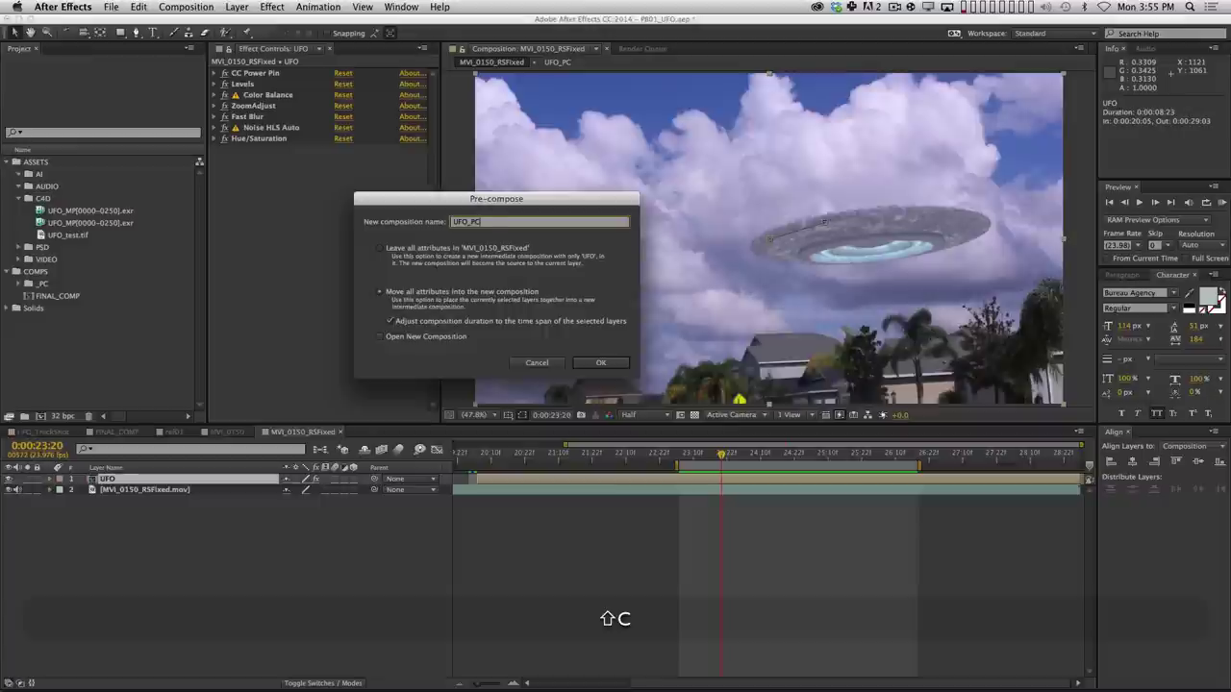
pyautogui.press('Return')
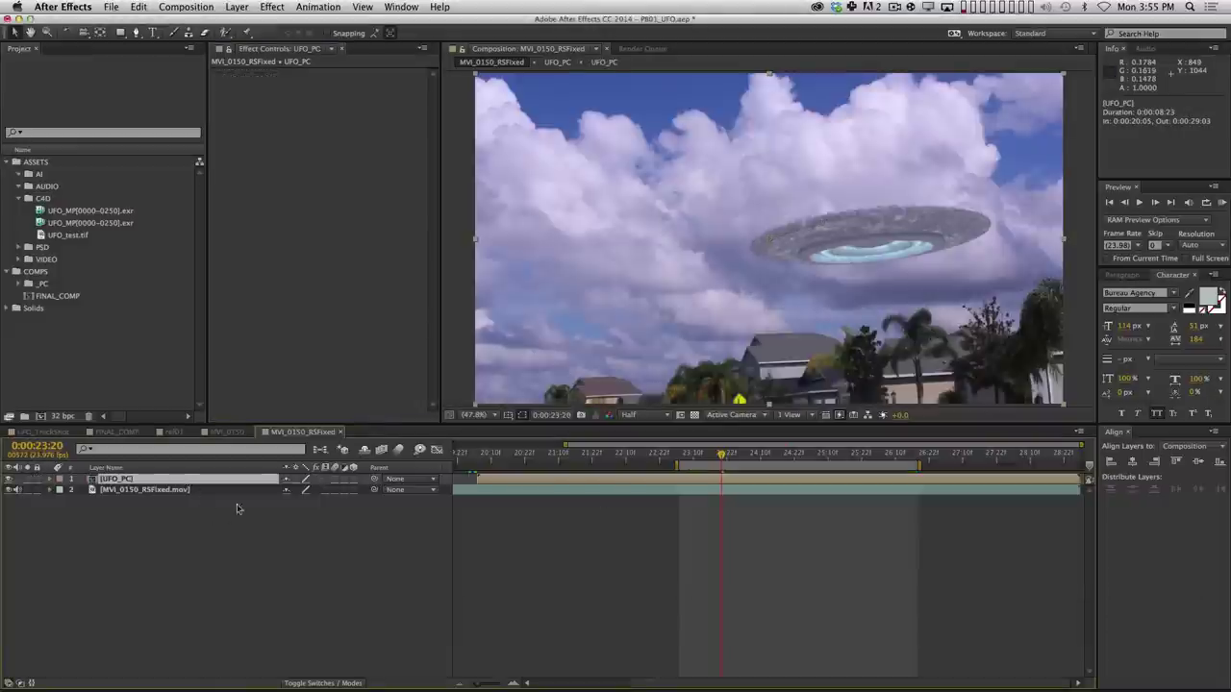
# Duplicate the MVI_0150_RSFixed.mov layer as LightWrap and place it above the UFO_PC layer.
pyautogui.moveTo(685, 466); pyautogui.dragTo(756, 455)
pyautogui.click(144, 489)
pyautogui.press('super+d')
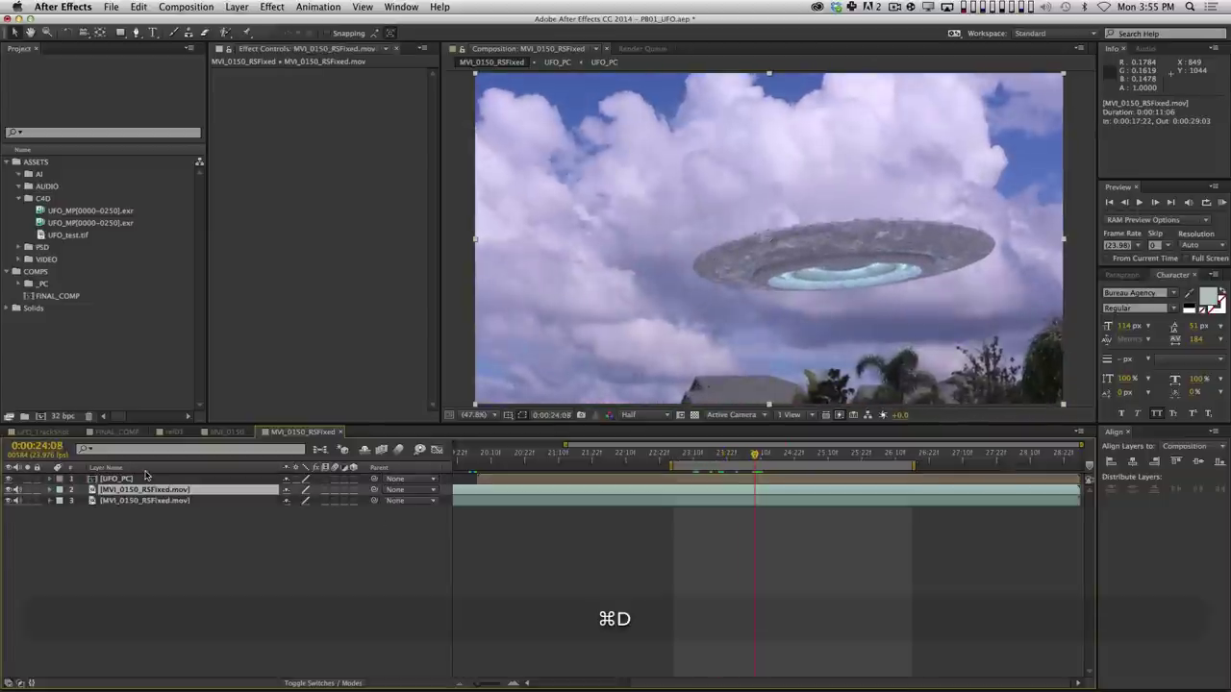
pyautogui.press('Return')
pyautogui.write('LightW')
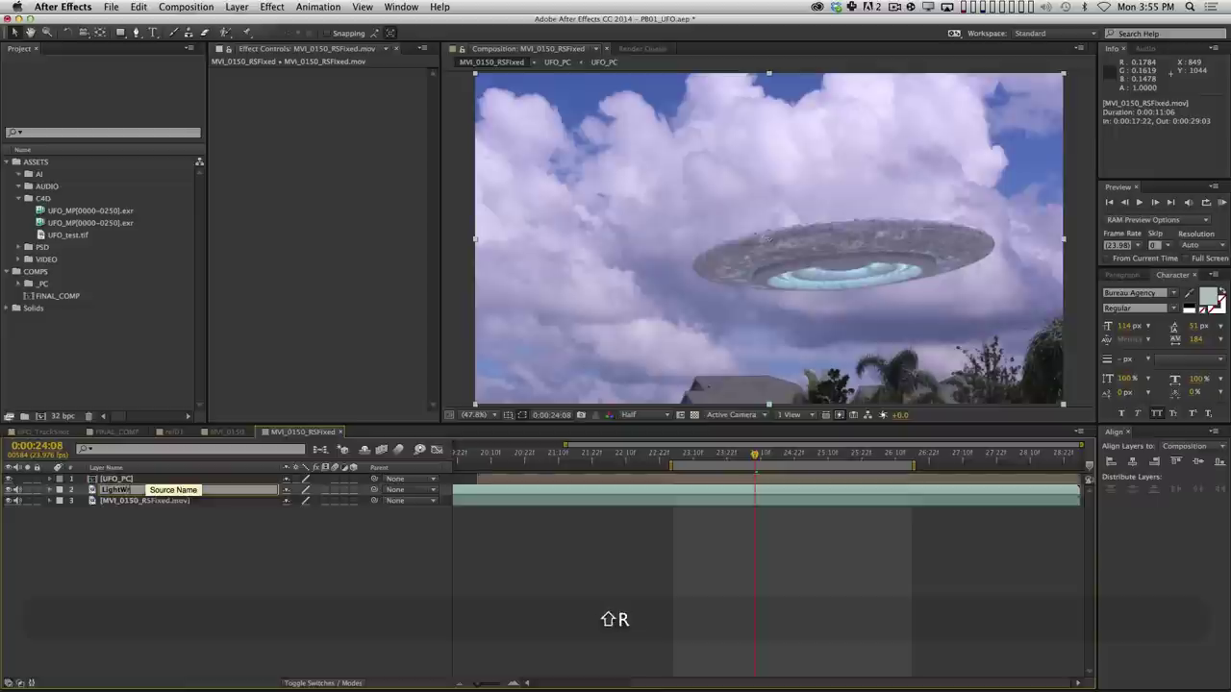
pyautogui.write('rap')
pyautogui.press('Return')
pyautogui.moveTo(144, 487); pyautogui.dragTo(108, 475)
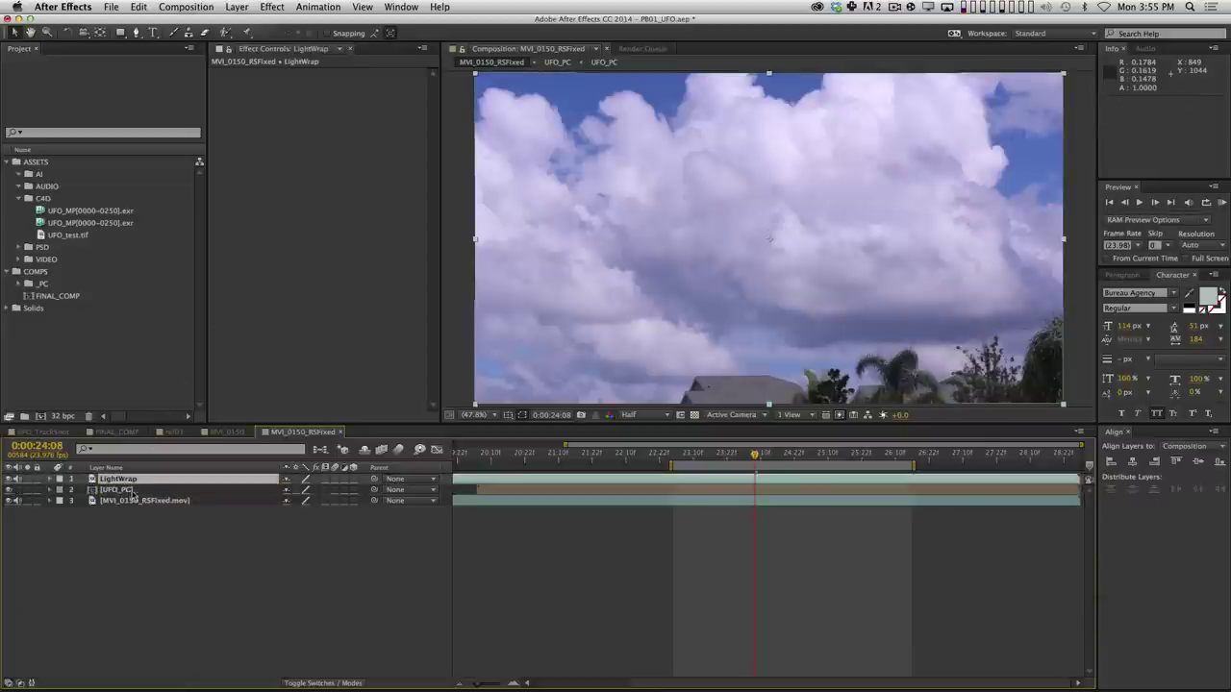
# Apply Set Matte to LightWrap with an inverted matte taken from UFO_PC, and solo the layer.
pyautogui.click(272, 7)
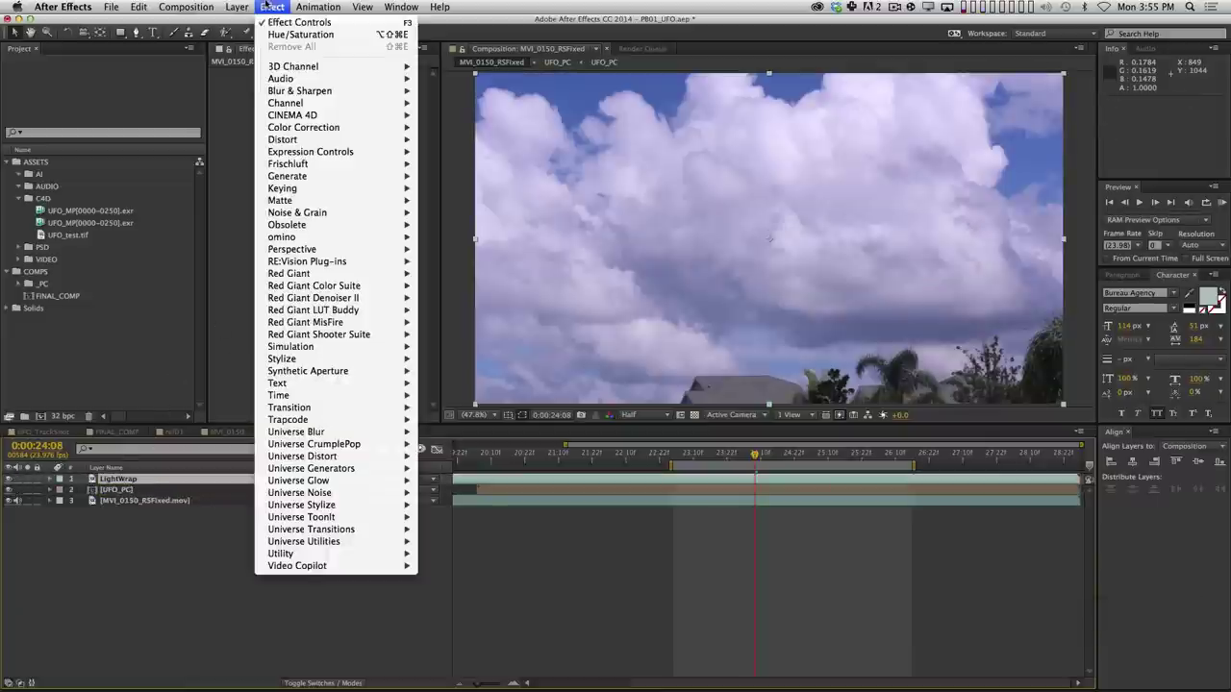
pyautogui.moveTo(289, 103)
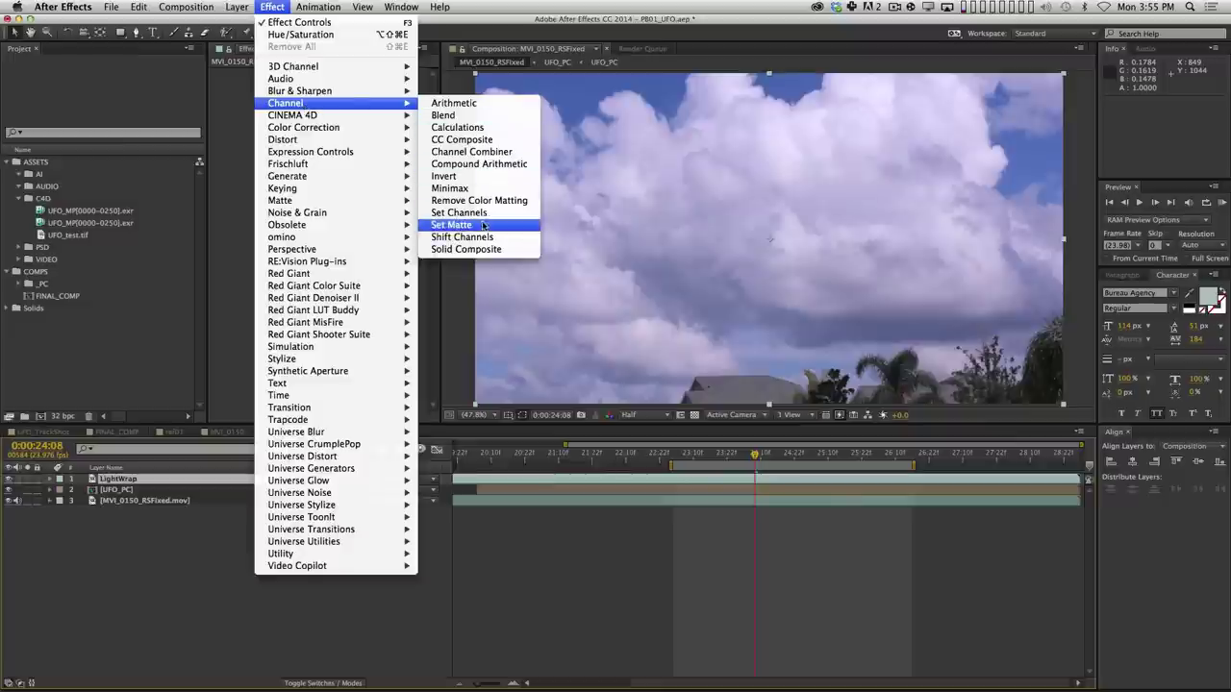
pyautogui.click(452, 225)
pyautogui.click(392, 86)
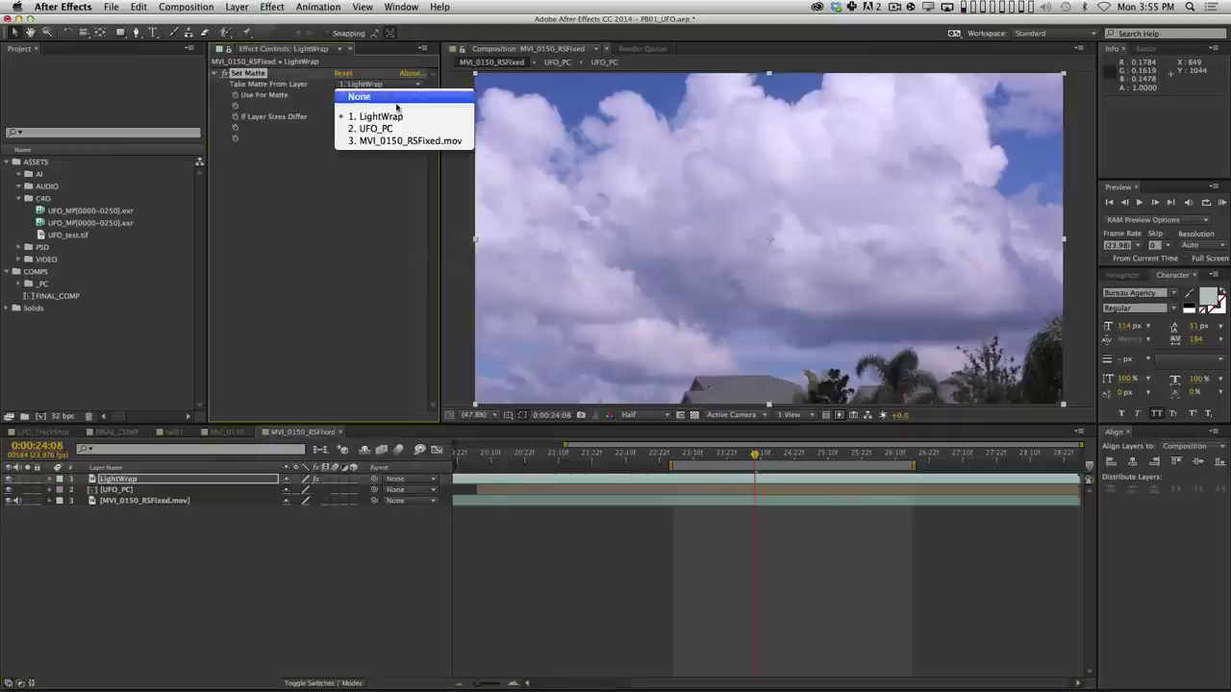
pyautogui.click(420, 128)
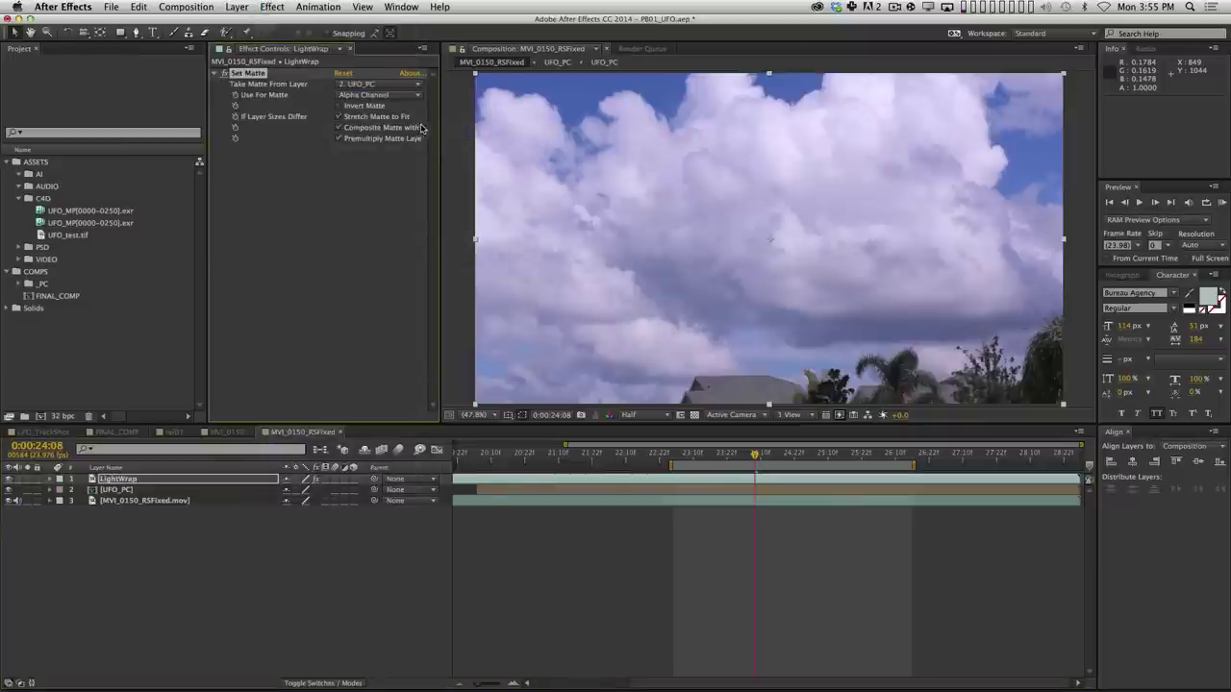
pyautogui.click(337, 107)
pyautogui.click(27, 479)
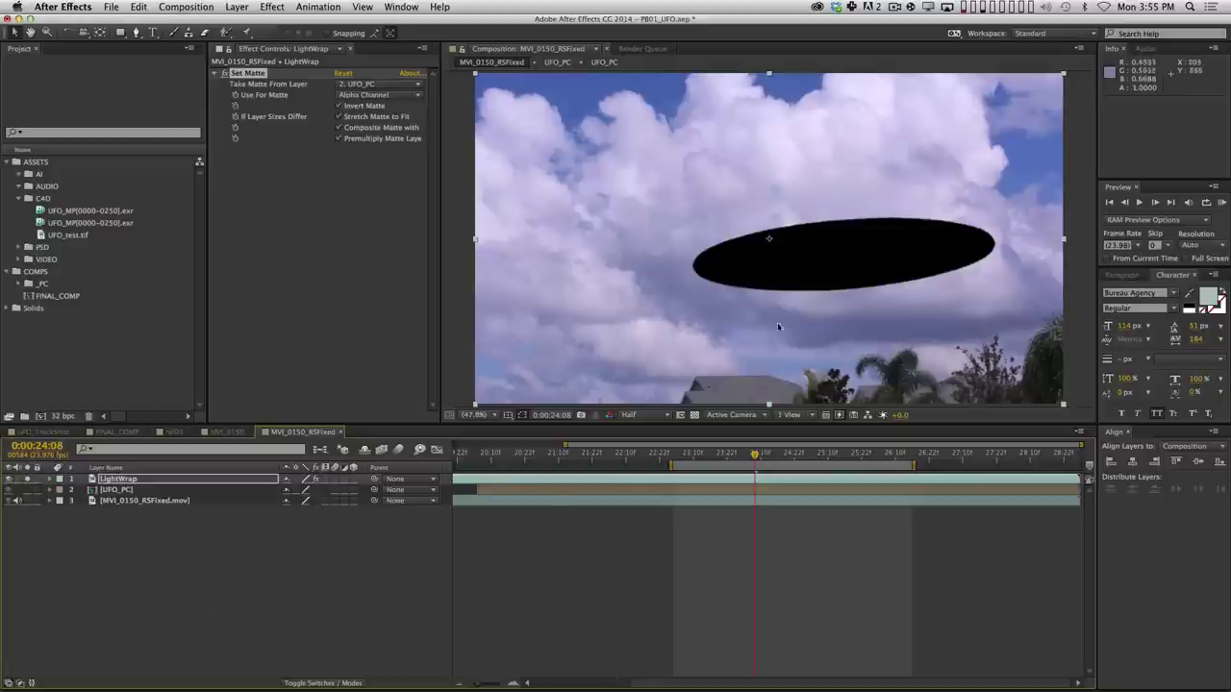
# Add a Fast Blur to LightWrap with Blurriness 35 and Repeat Edge Pixels enabled.
pyautogui.click(272, 7)
pyautogui.moveTo(340, 98)
pyautogui.click(450, 212)
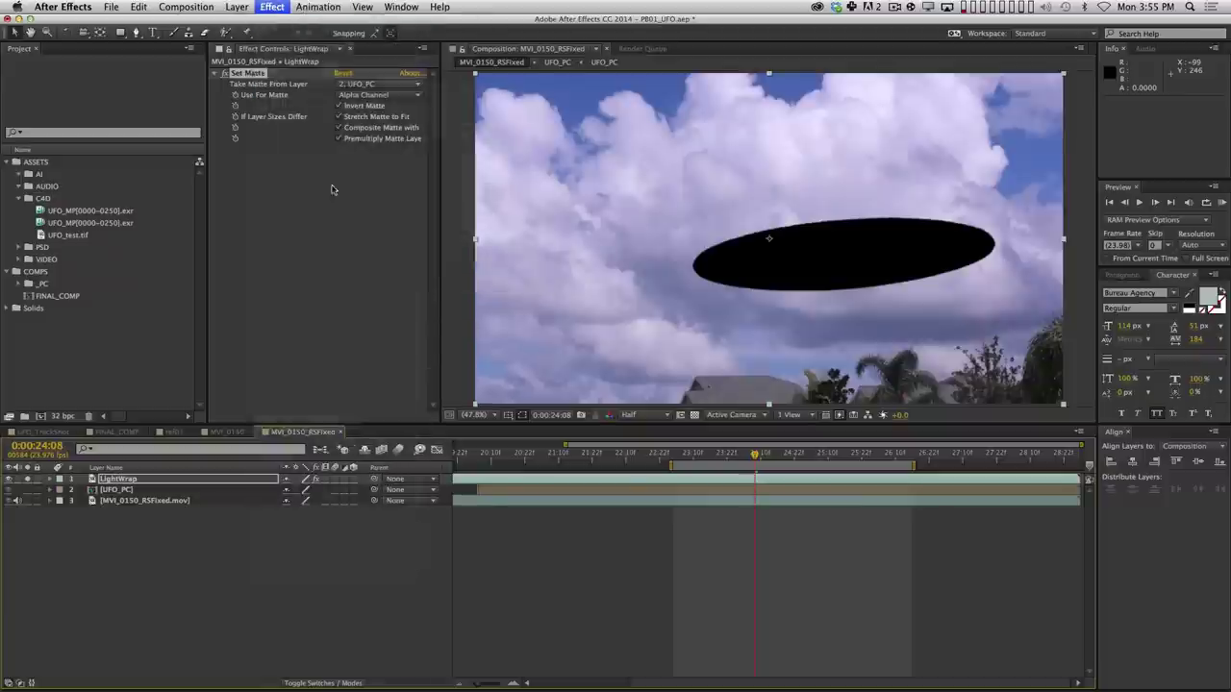
pyautogui.moveTo(343, 160); pyautogui.dragTo(360, 161)
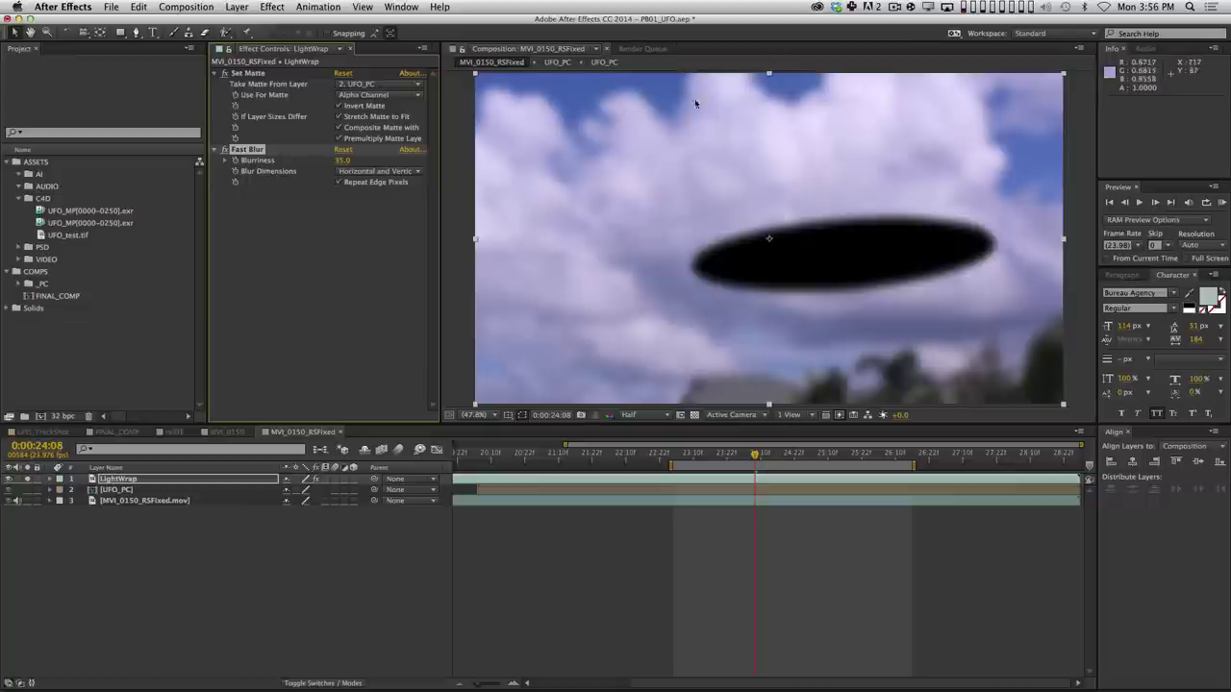
# Duplicate the Set Matte effect, place the copy after Fast Blur and disable its Invert Matte option.
pyautogui.click(256, 74)
pyautogui.press('super+d')
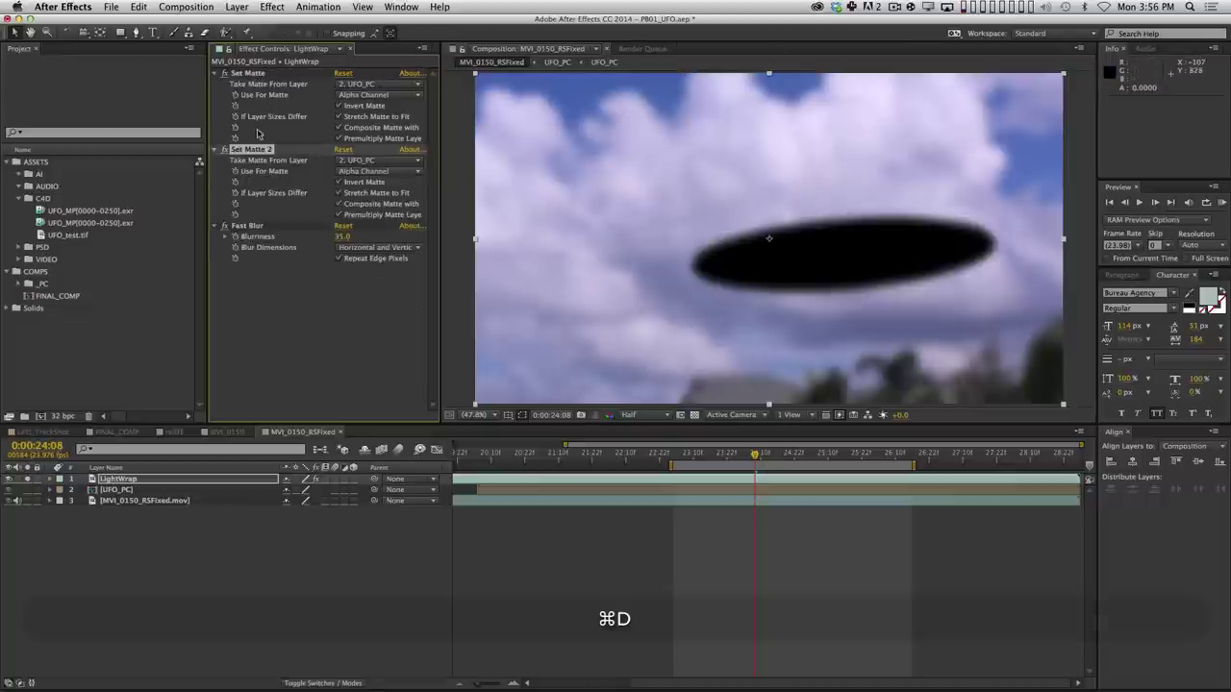
pyautogui.moveTo(254, 152); pyautogui.dragTo(349, 270)
pyautogui.click(338, 226)
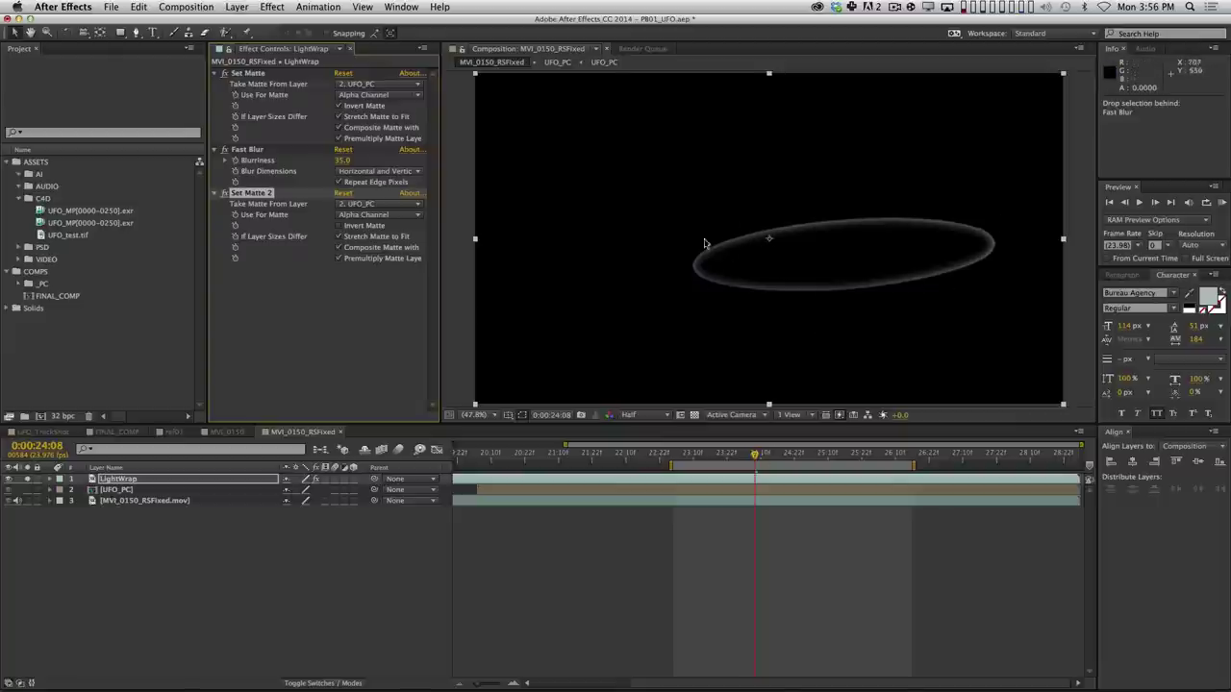
# Unsolo the LightWrap layer and toggle its visibility to compare the UFO's edges with and without it.
pyautogui.click(37, 478)
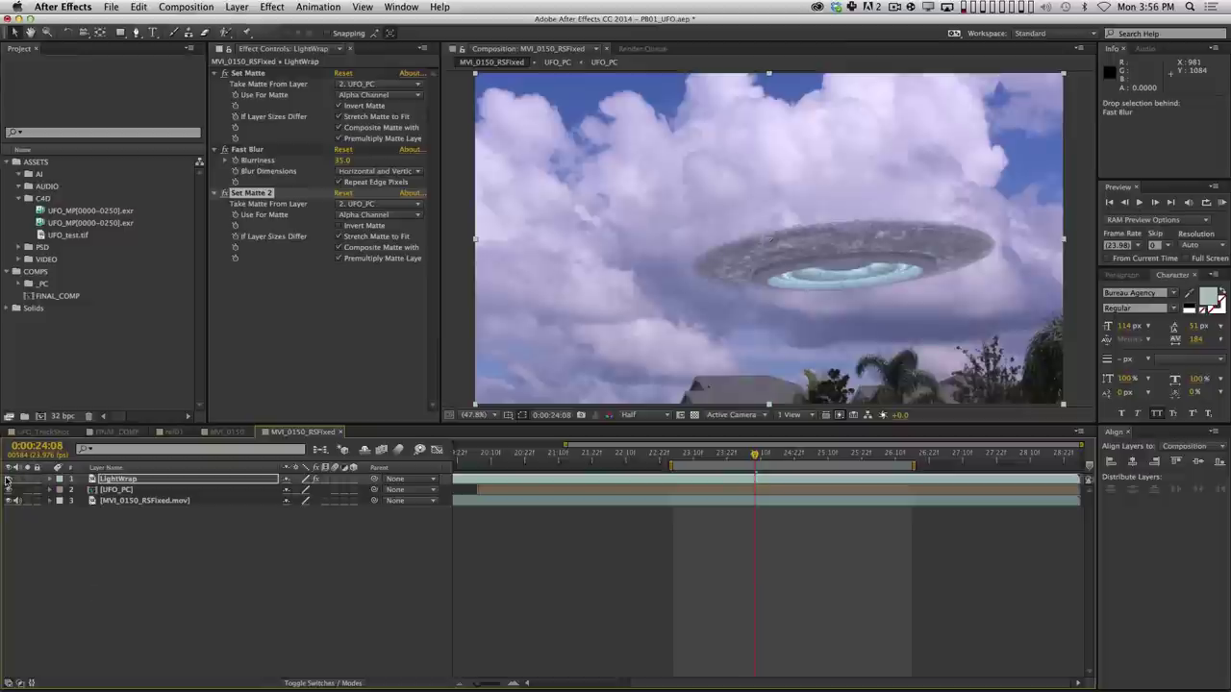
pyautogui.click(8, 478)
pyautogui.click(8, 478)
# Show the layer modes and set the LightWrap layer's blending mode to Add.
pyautogui.press('F4')
pyautogui.click(290, 501)
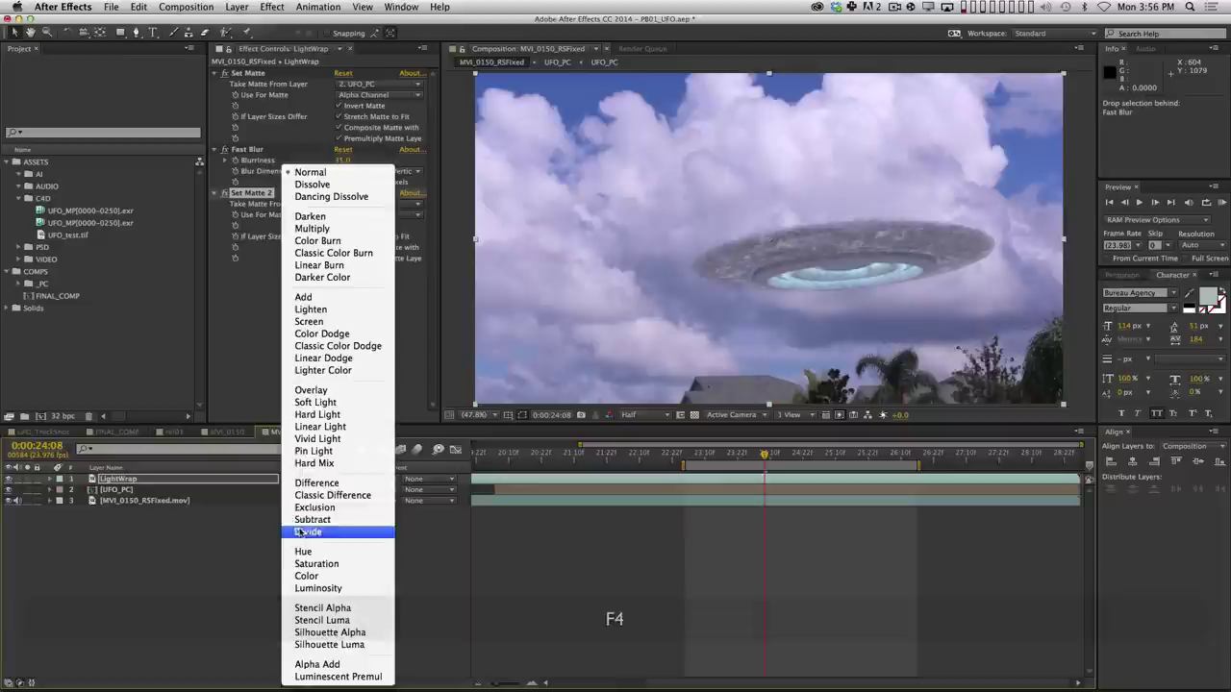
pyautogui.click(333, 300)
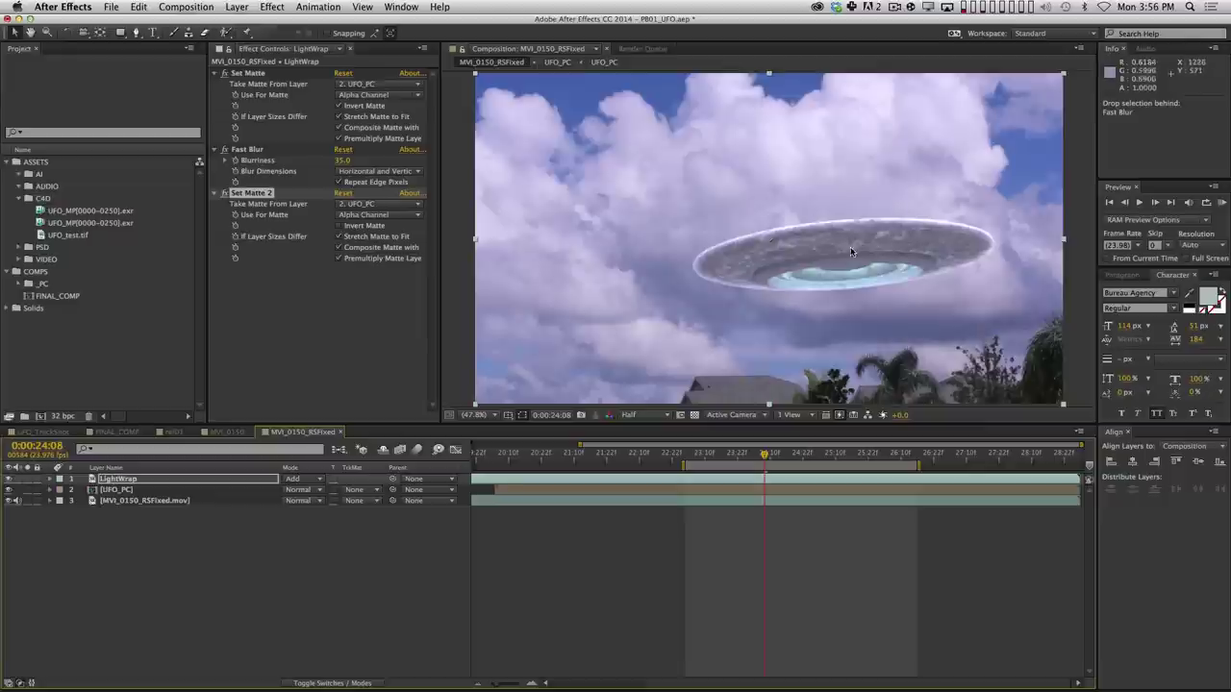
# Set the LightWrap layer's blending mode to Screen and its opacity to 50%.
pyautogui.click(298, 479)
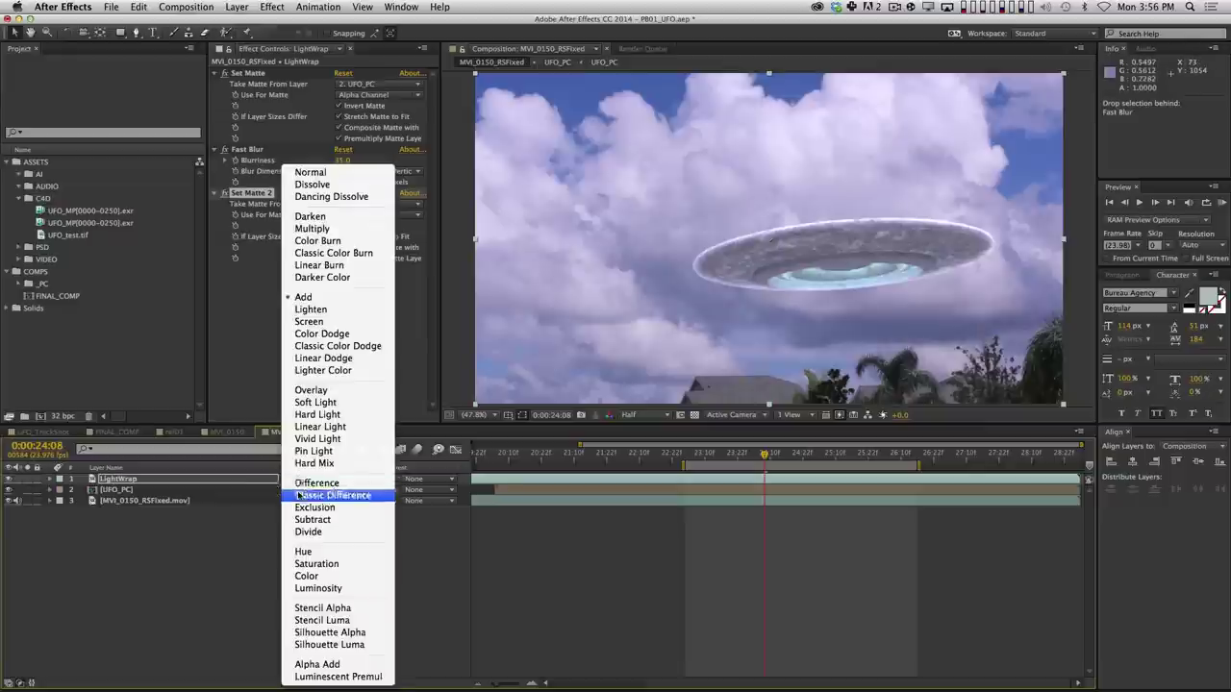
pyautogui.click(333, 323)
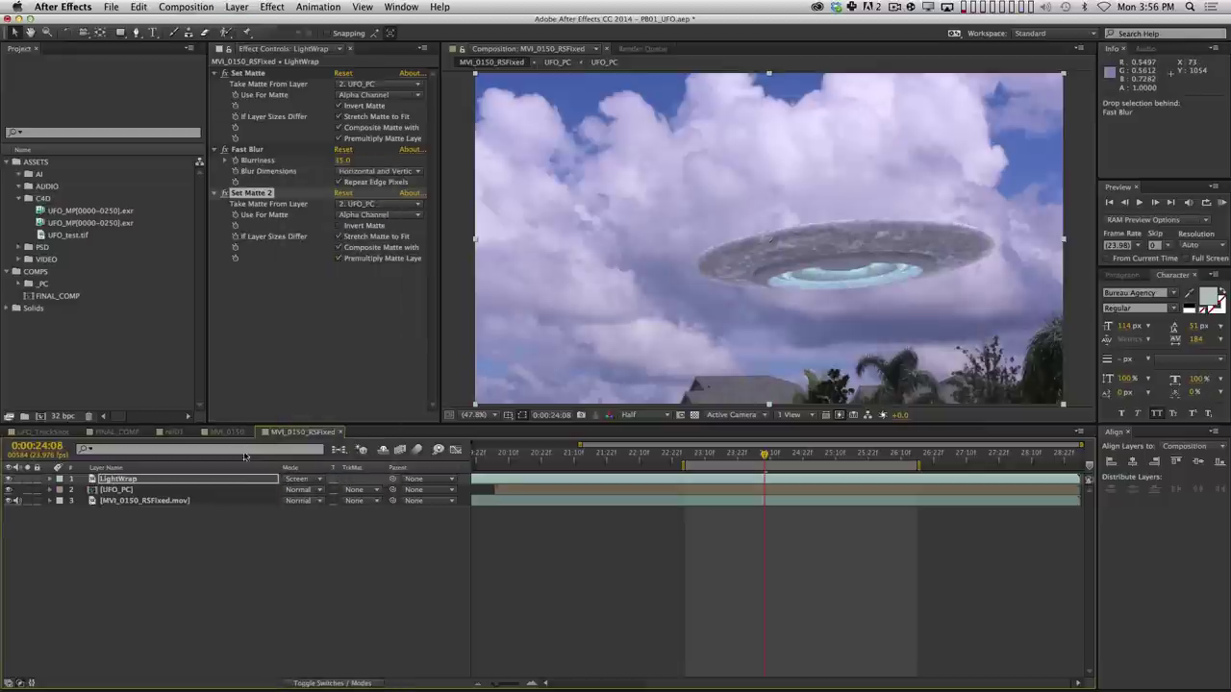
pyautogui.press('t')
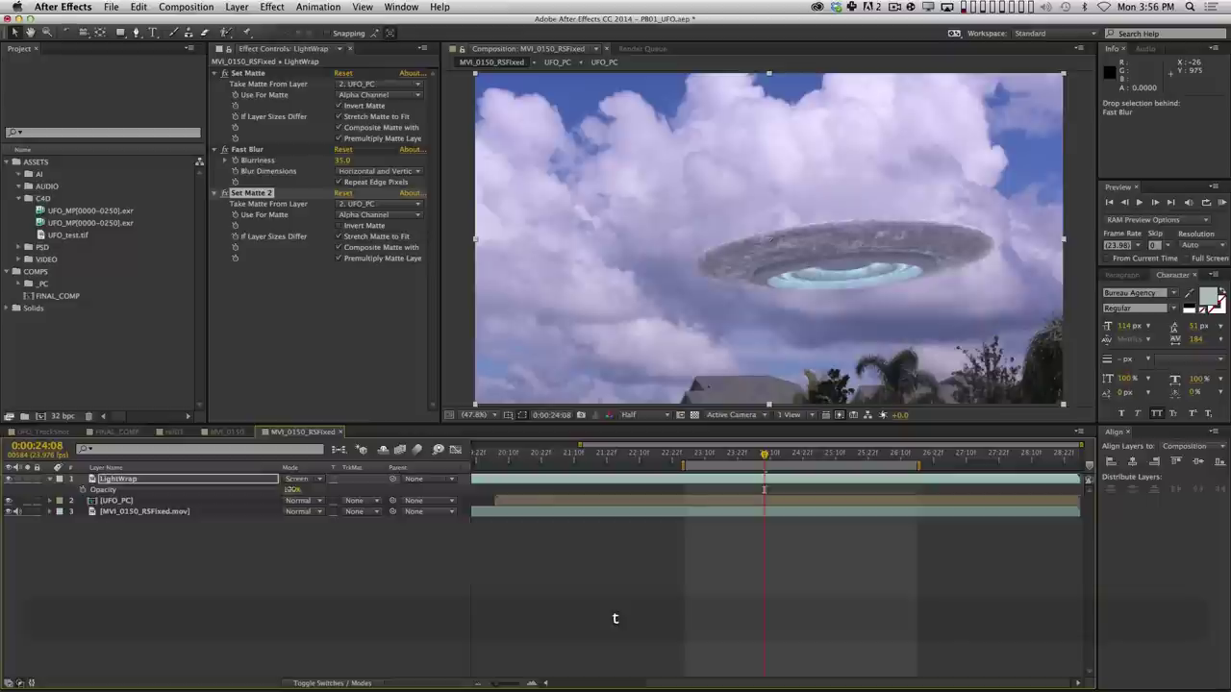
pyautogui.click(306, 491)
pyautogui.moveTo(310, 493); pyautogui.dragTo(272, 495)
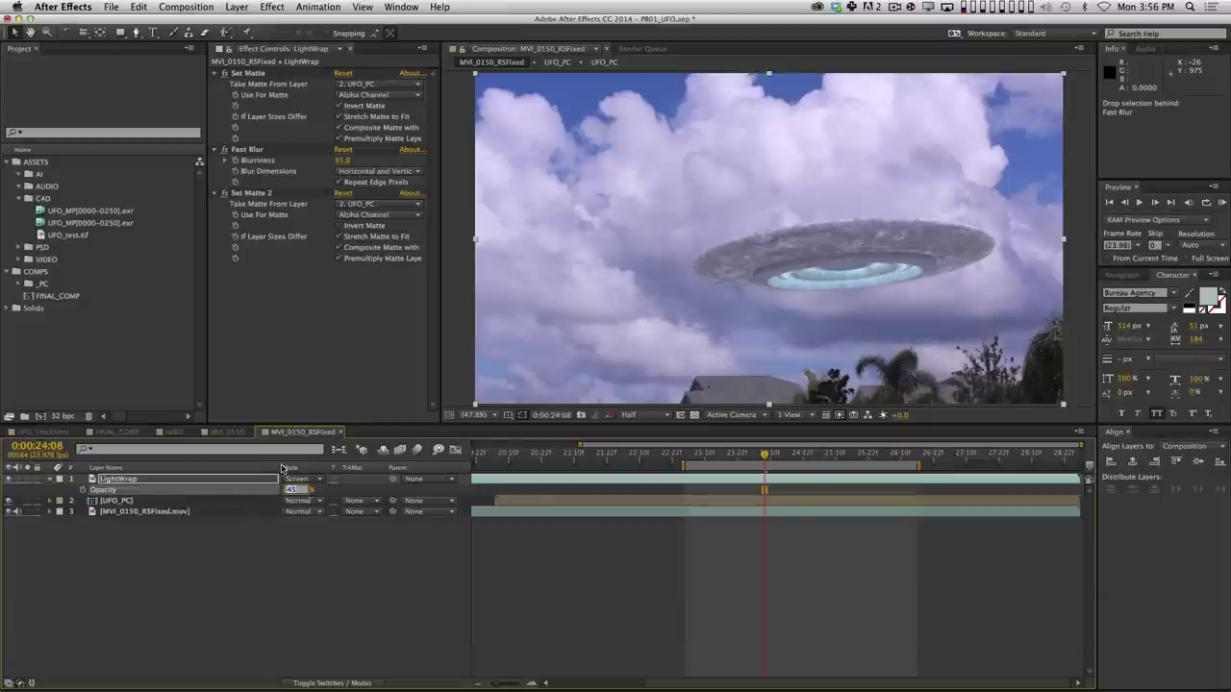
pyautogui.press('super+a')
pyautogui.write('50')
pyautogui.press('Return')
# Preview the composite and check how the light-wrapped UFO sits in the sky around 0:00:23:16.
pyautogui.click(180, 514)
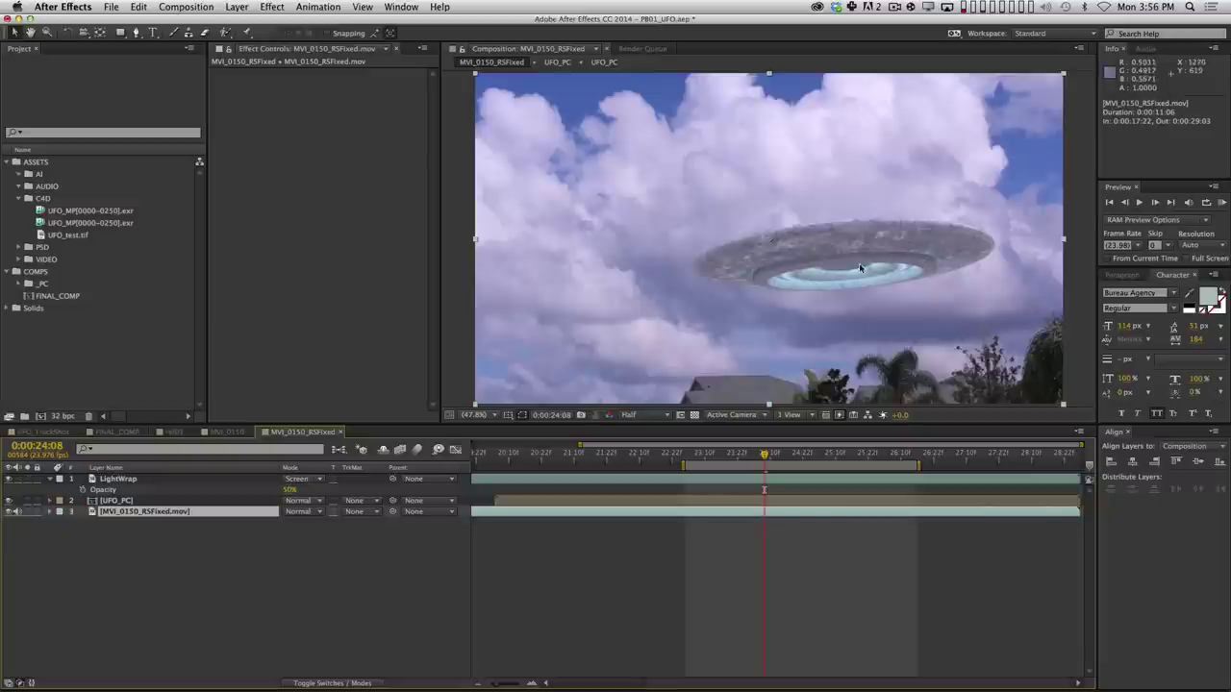
pyautogui.hotkey('shift', 'space')
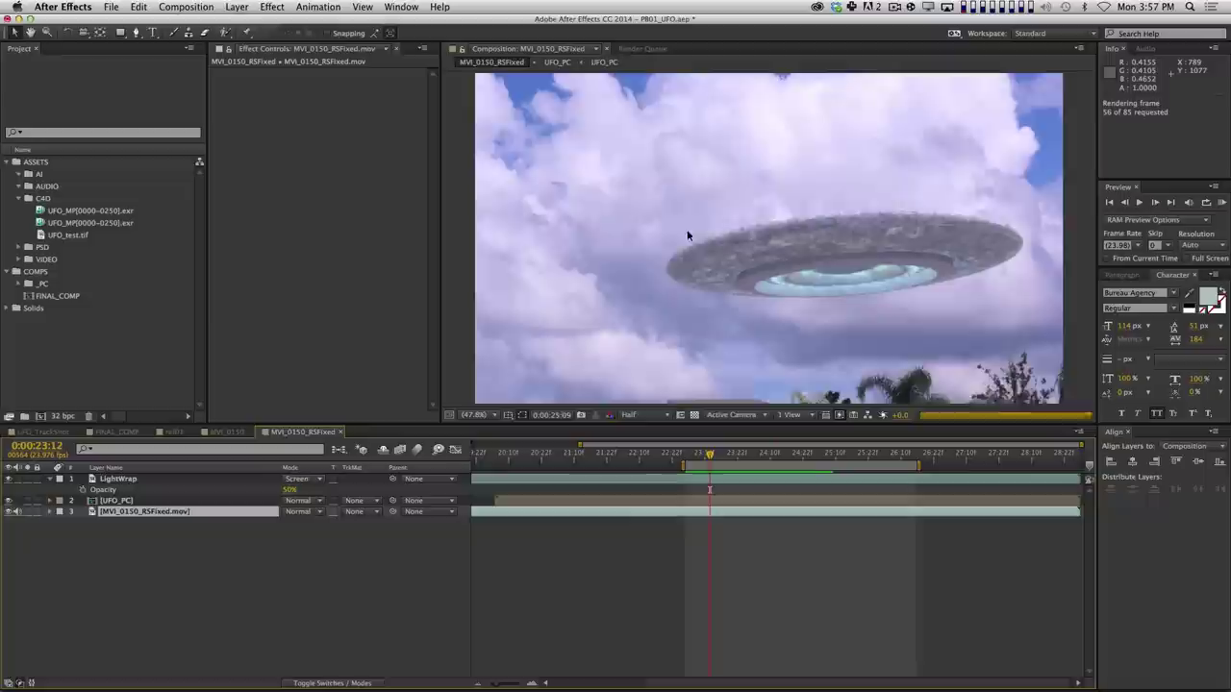
pyautogui.press('space')
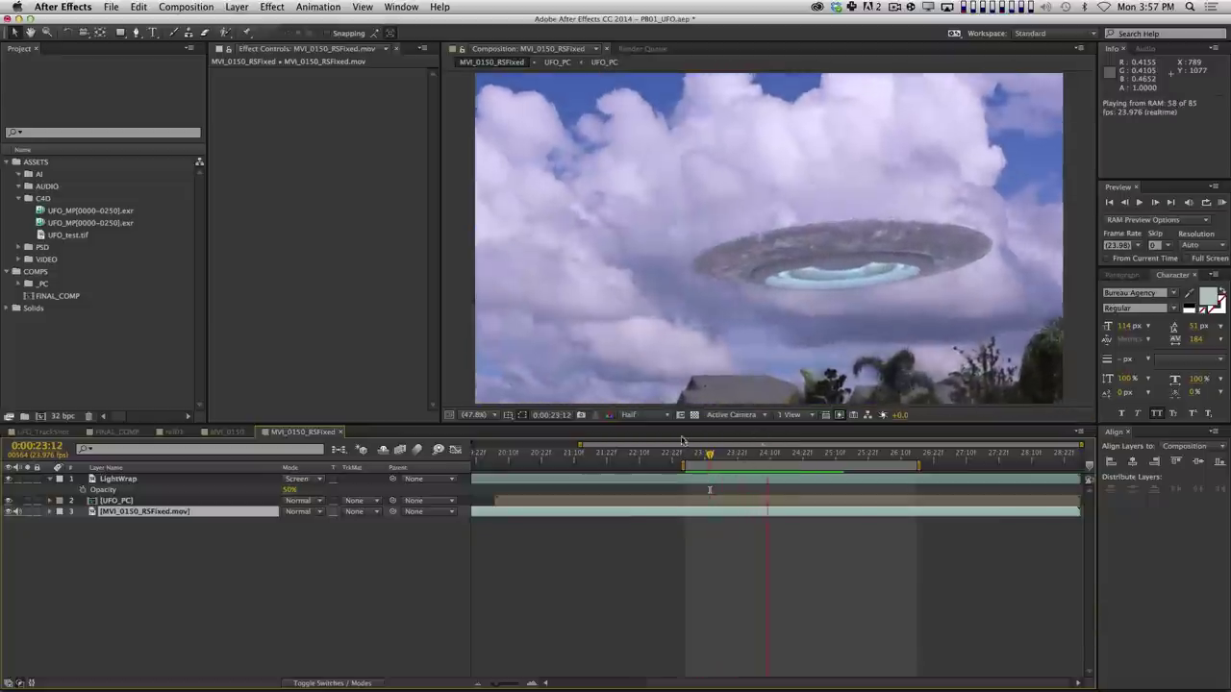
pyautogui.click(168, 484)
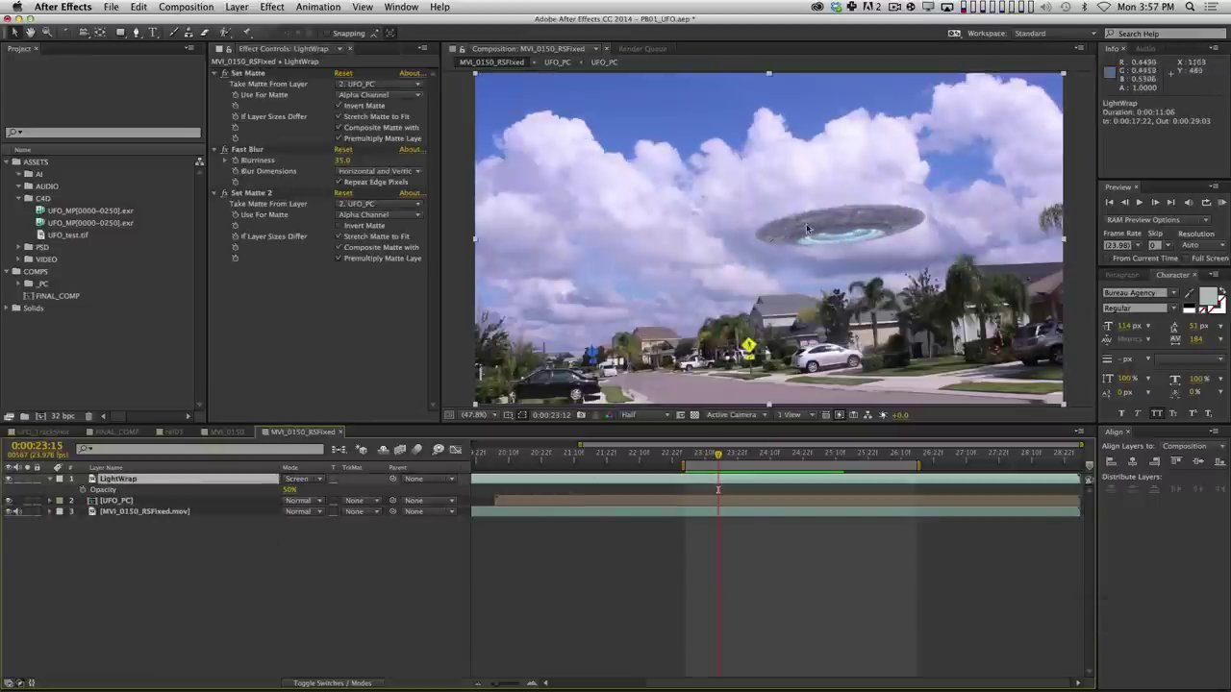
pyautogui.moveTo(729, 452)
pyautogui.mouseDown()
pyautogui.moveTo(755, 456)
pyautogui.moveTo(687, 453)
pyautogui.moveTo(805, 453)
pyautogui.moveTo(731, 454)
pyautogui.moveTo(722, 474)
pyautogui.mouseUp()
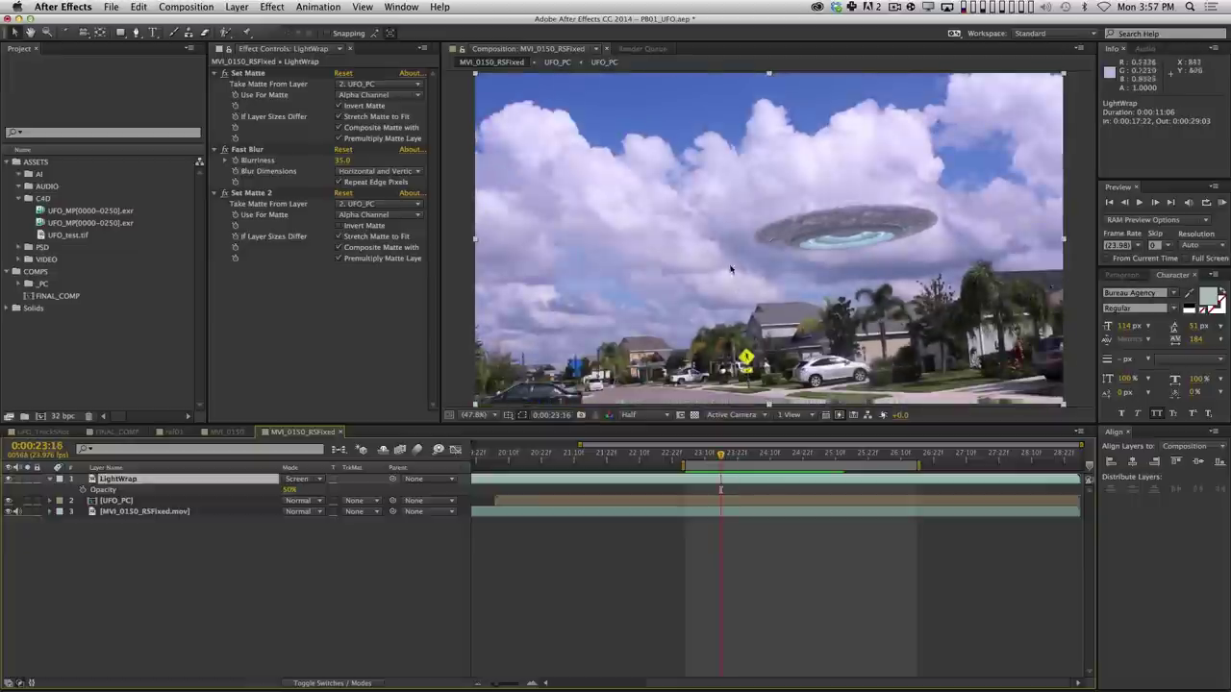
# Switch to mocha AE and copy the tracking data to the clipboard in After Effects Transform Data format.
pyautogui.press('super+Tab')
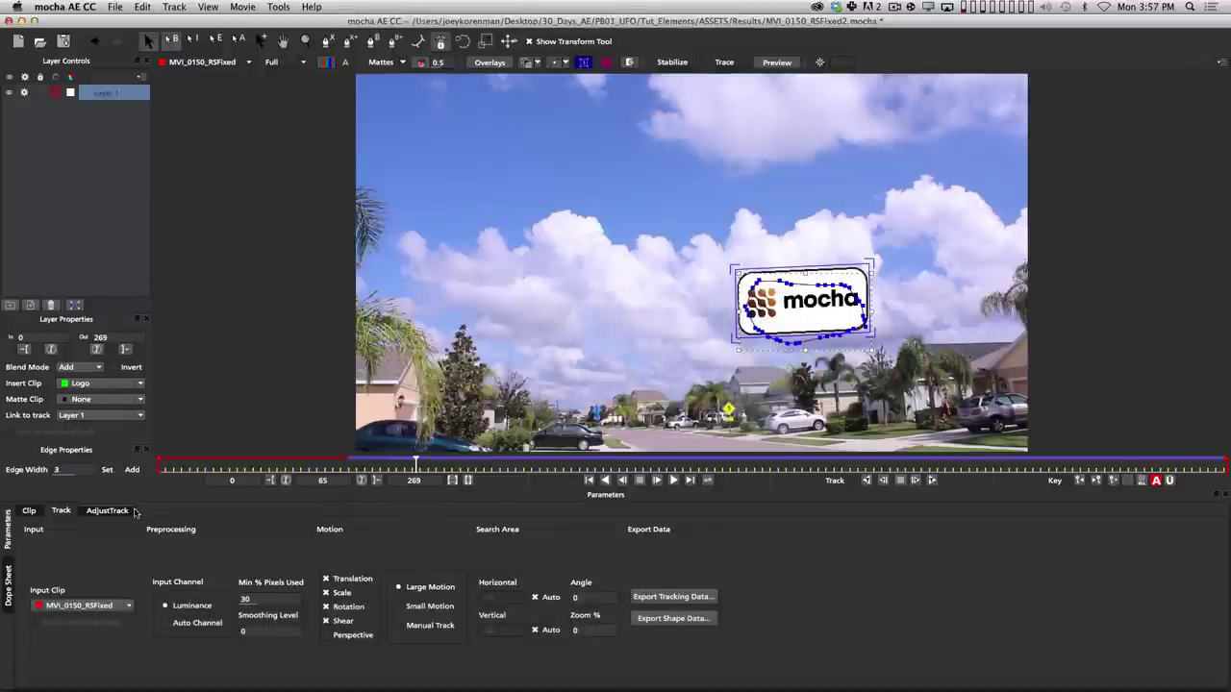
pyautogui.click(662, 598)
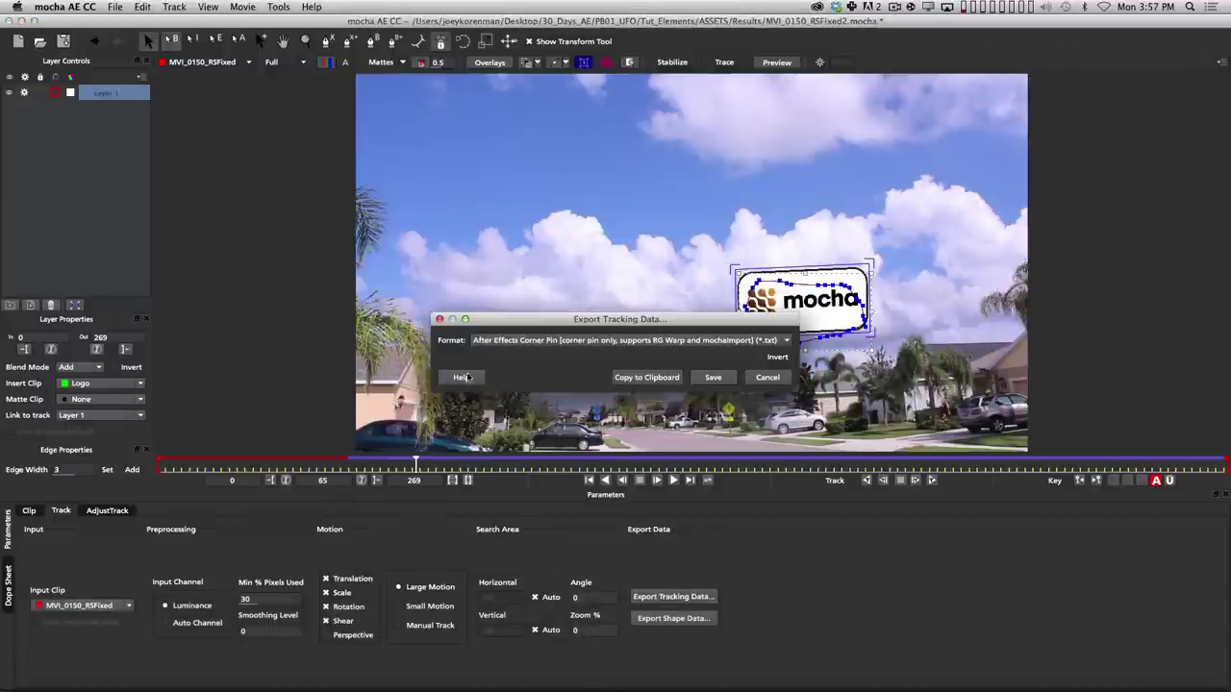
pyautogui.click(573, 341)
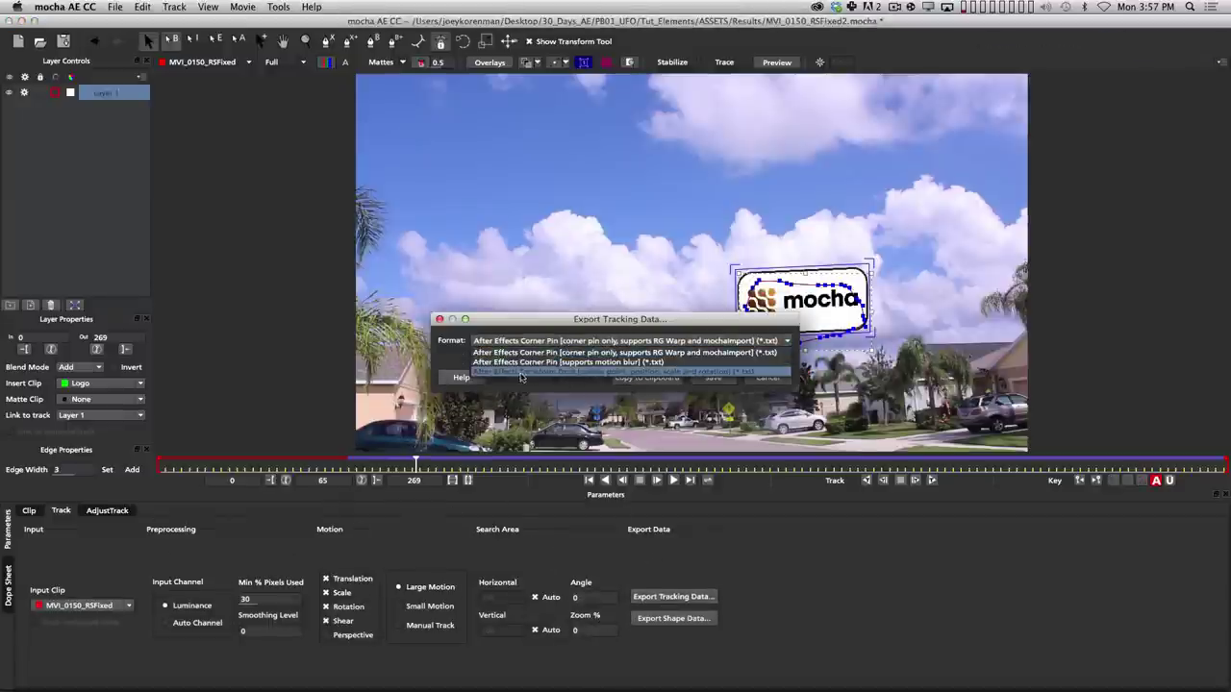
pyautogui.click(542, 372)
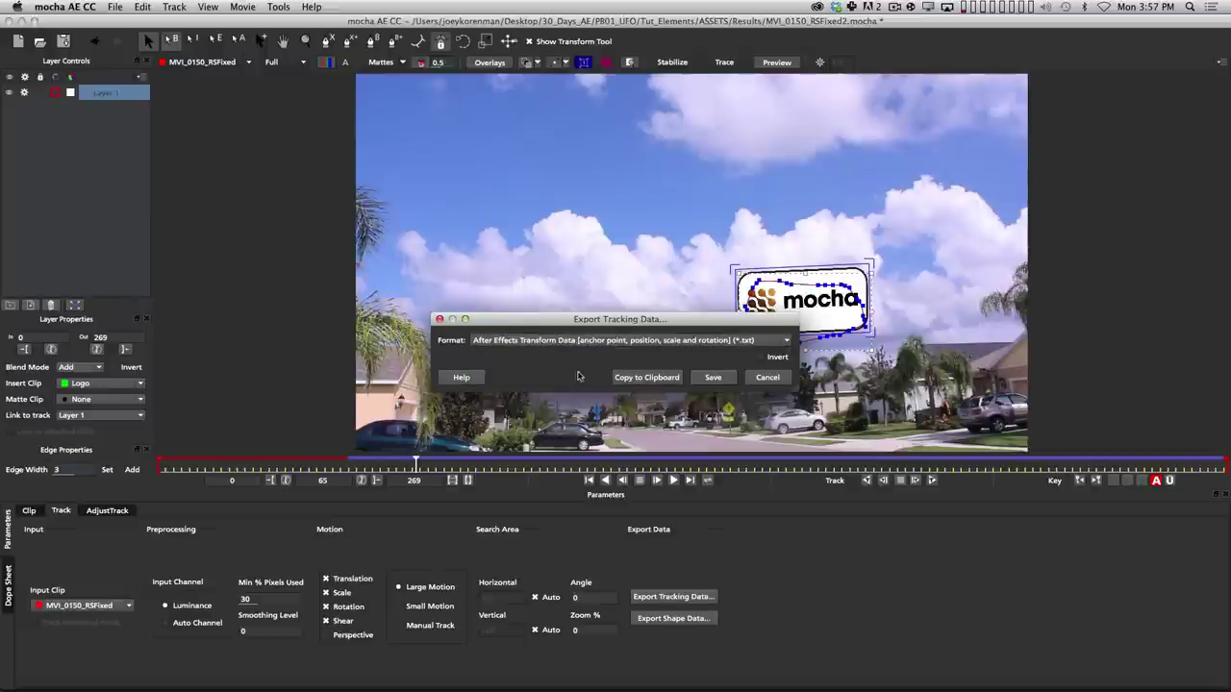
pyautogui.click(650, 378)
# Switch back to After Effects, collapse the properties of all layers and deselect them.
pyautogui.press('super+Tab')
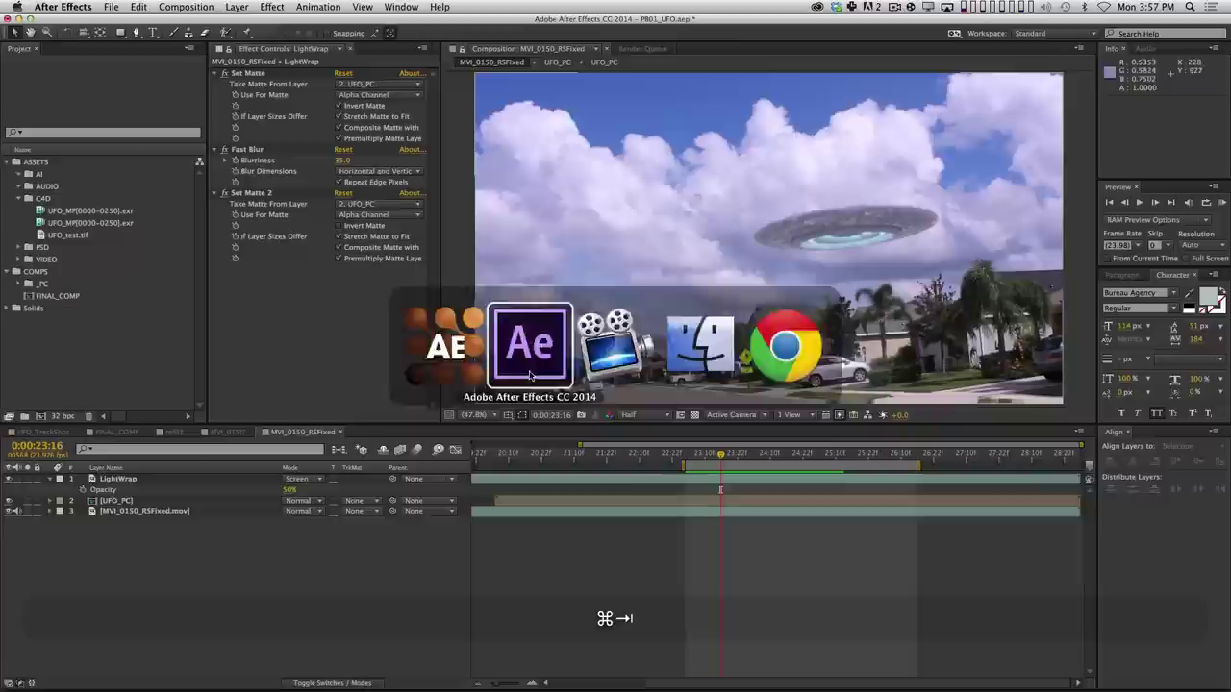
pyautogui.press('super+a')
pyautogui.press('u')
pyautogui.press('u')
pyautogui.press('super+shift+a')
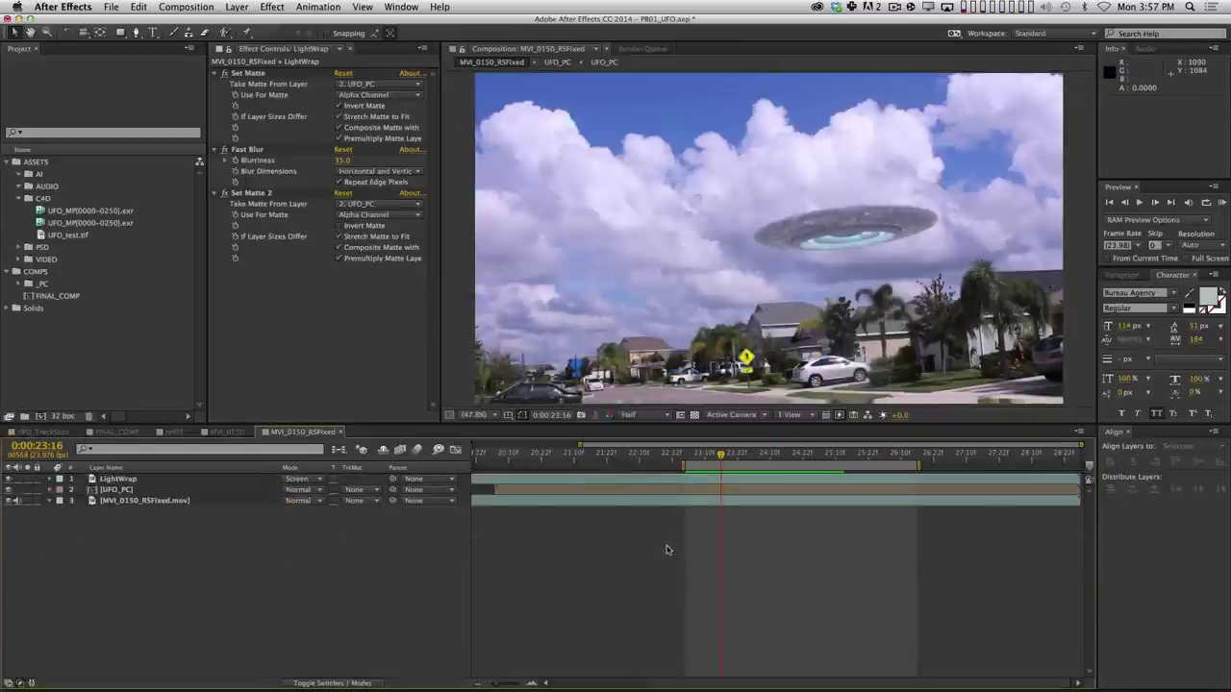
# Create a new null object and name it TRACK.
pyautogui.click(237, 6)
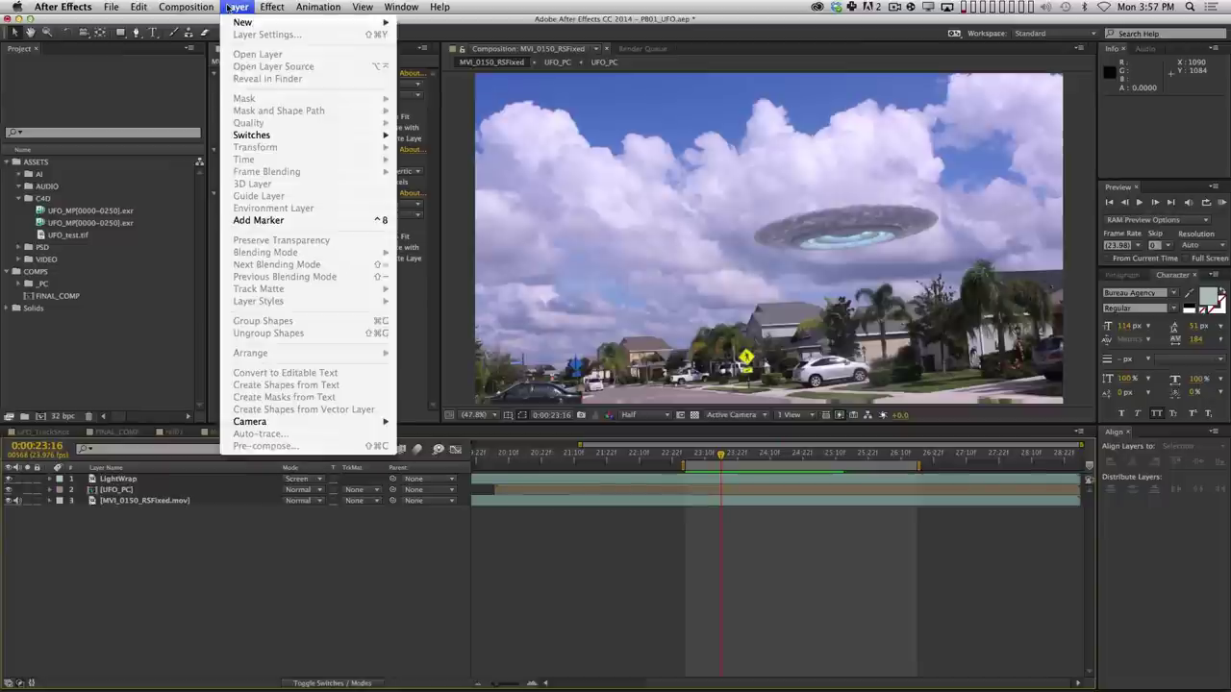
pyautogui.moveTo(383, 22)
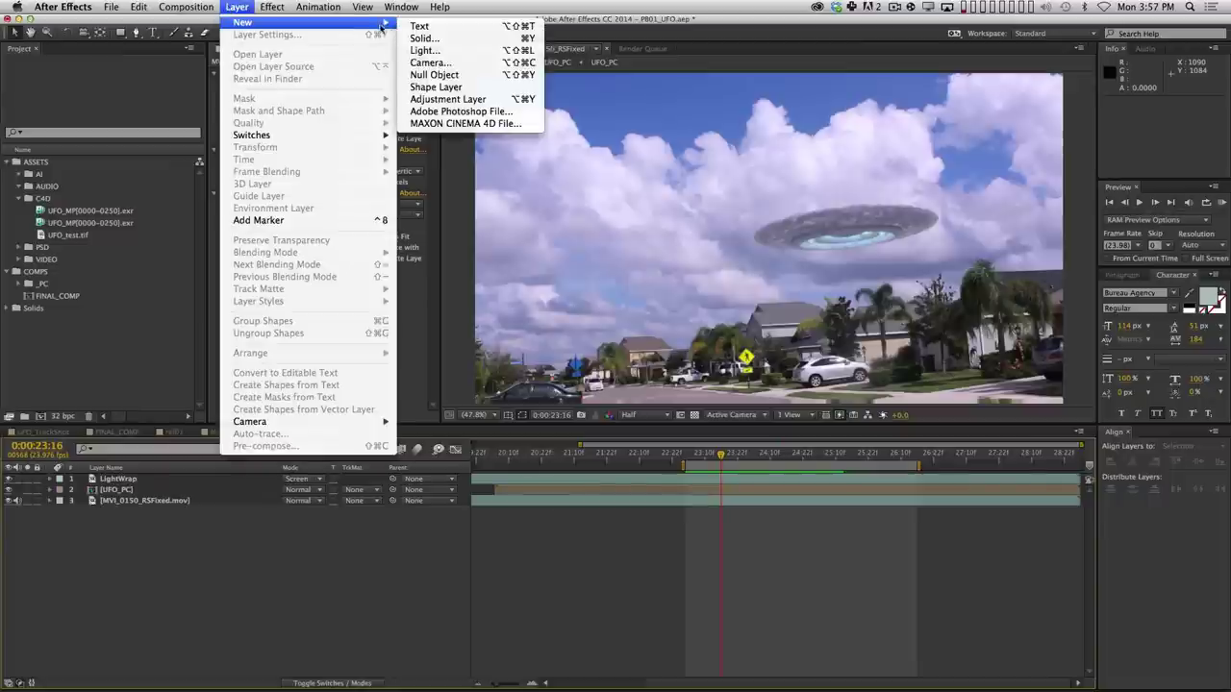
pyautogui.click(423, 83)
pyautogui.press('Return')
pyautogui.write('TRACK')
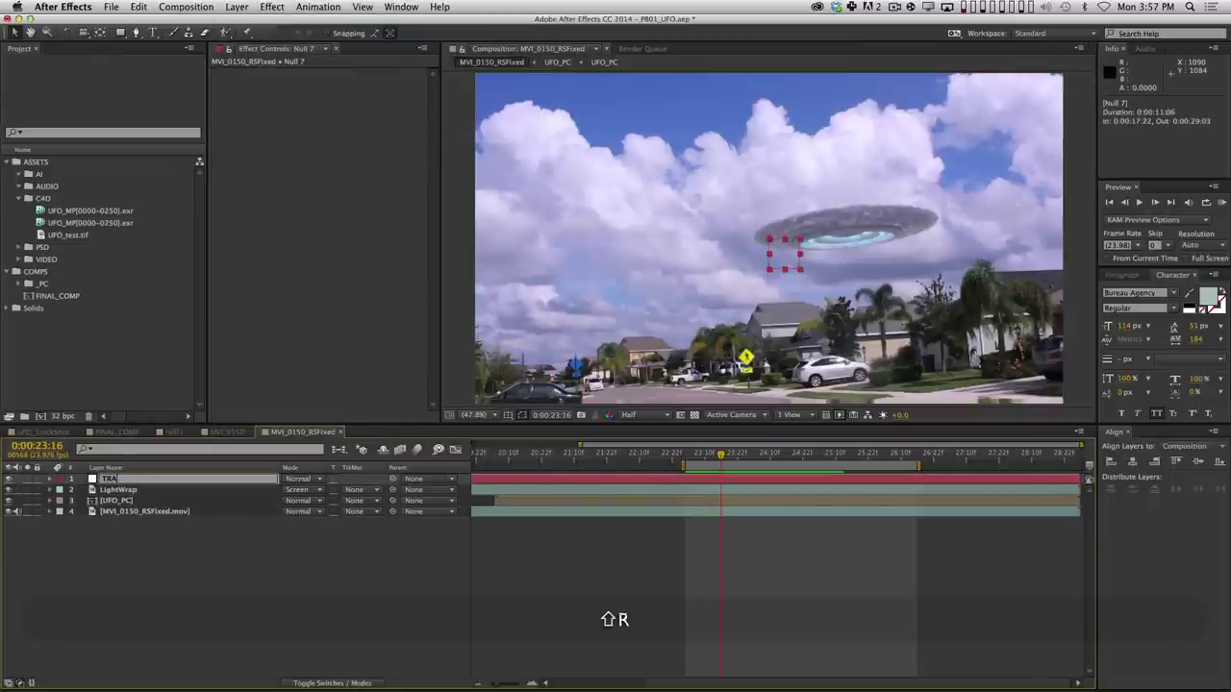
pyautogui.press('Return')
# Paste the mocha tracking data onto the TRACK null at the composition's start and show its keyframes.
pyautogui.press('Home')
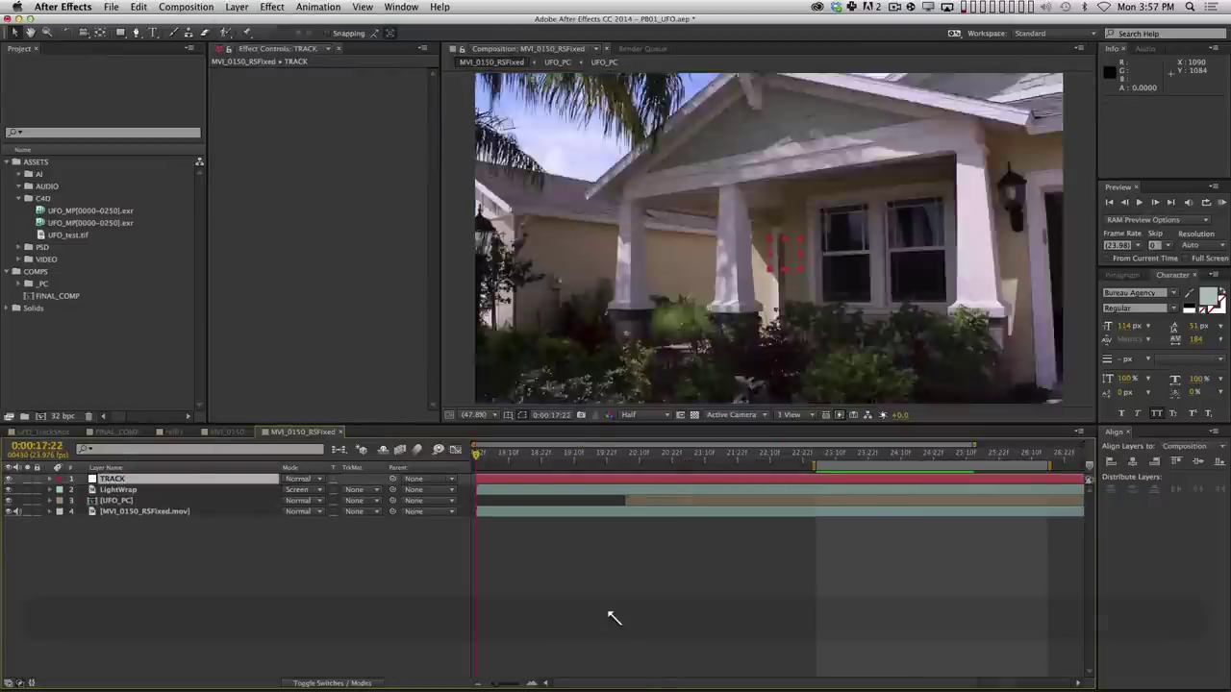
pyautogui.press('super+minus')
pyautogui.press('super+v')
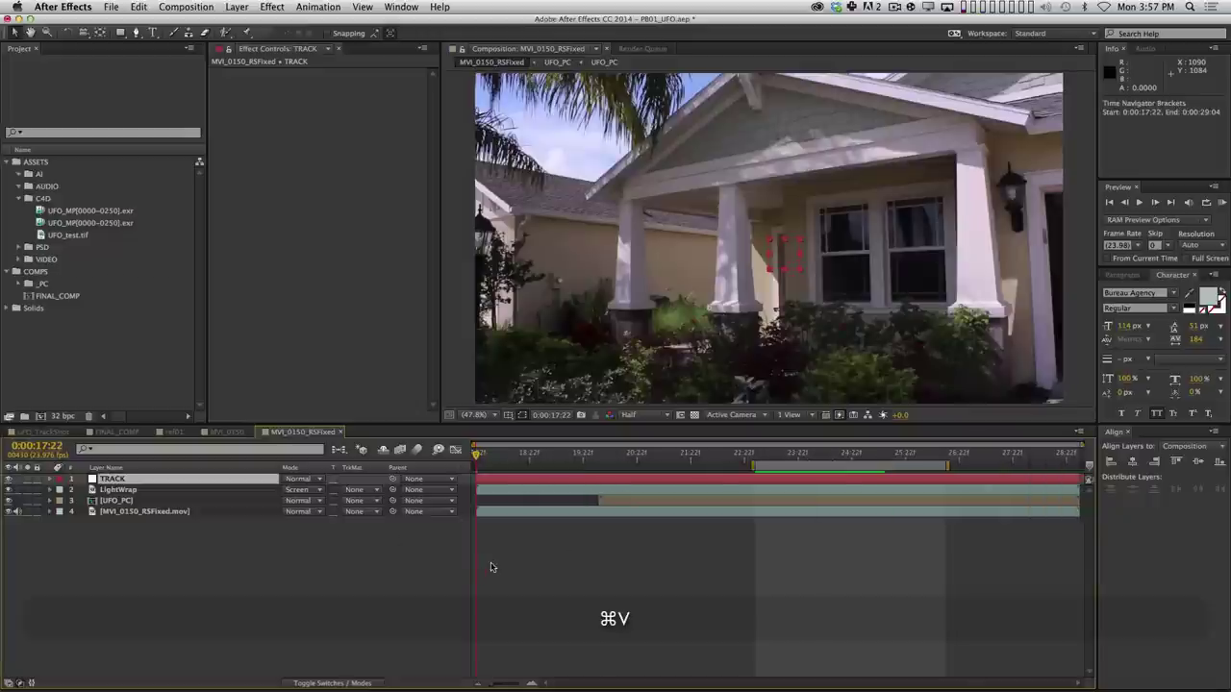
pyautogui.press('super+u')
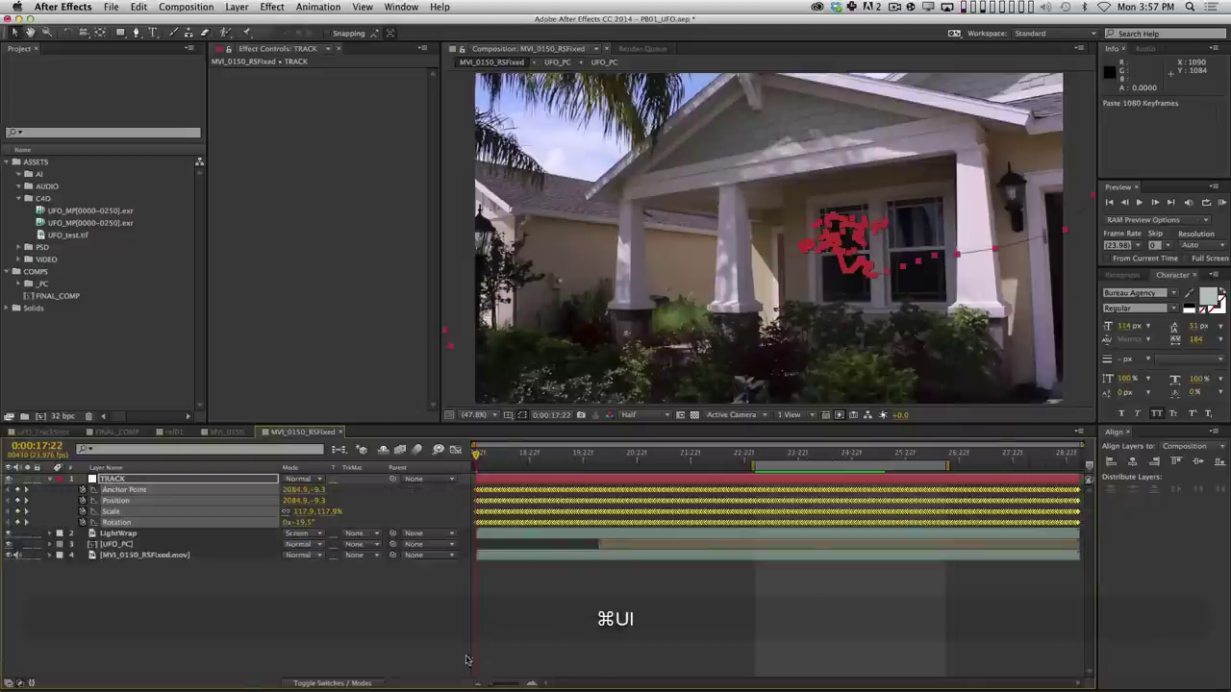
# Play back the shot and examine the TRACK null's motion path against the UFO.
pyautogui.press('space')
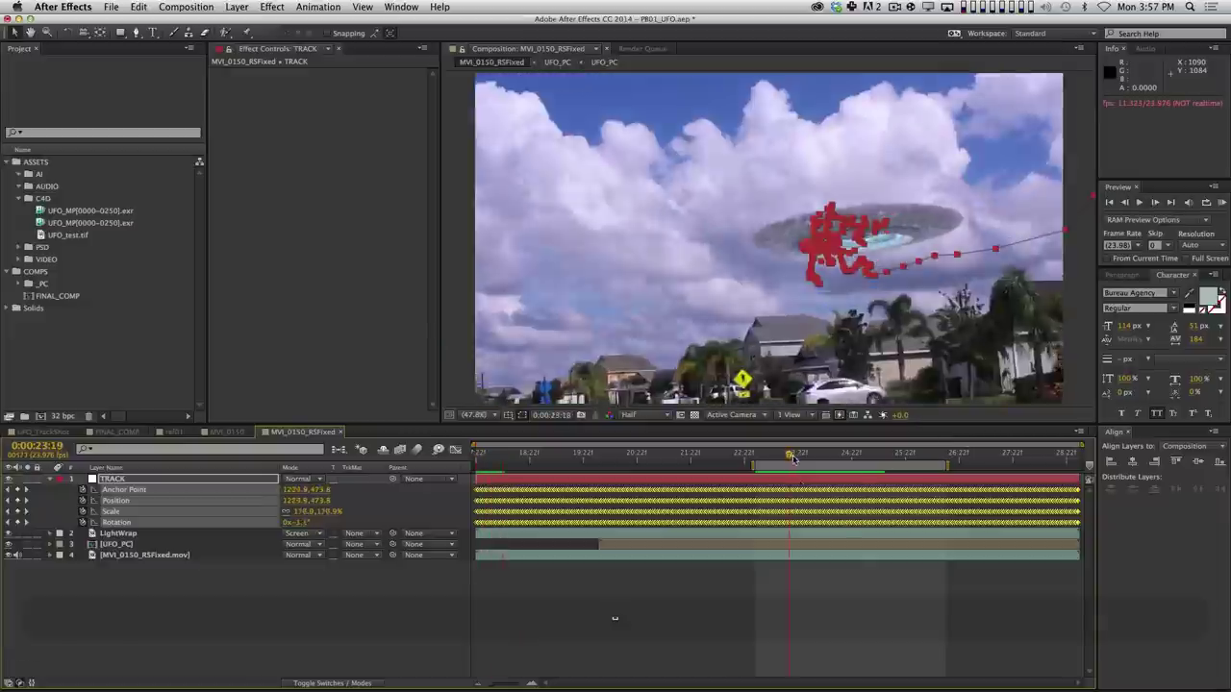
pyautogui.click(758, 613)
pyautogui.click(135, 478)
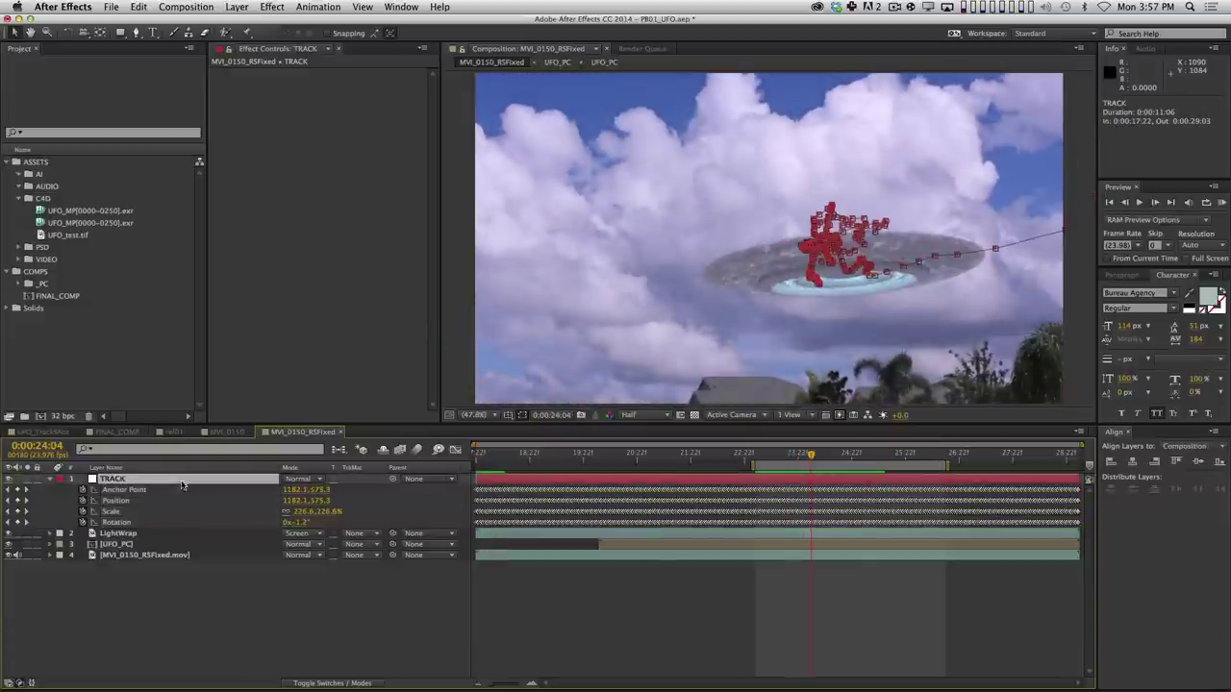
pyautogui.press(',')
pyautogui.press(',')
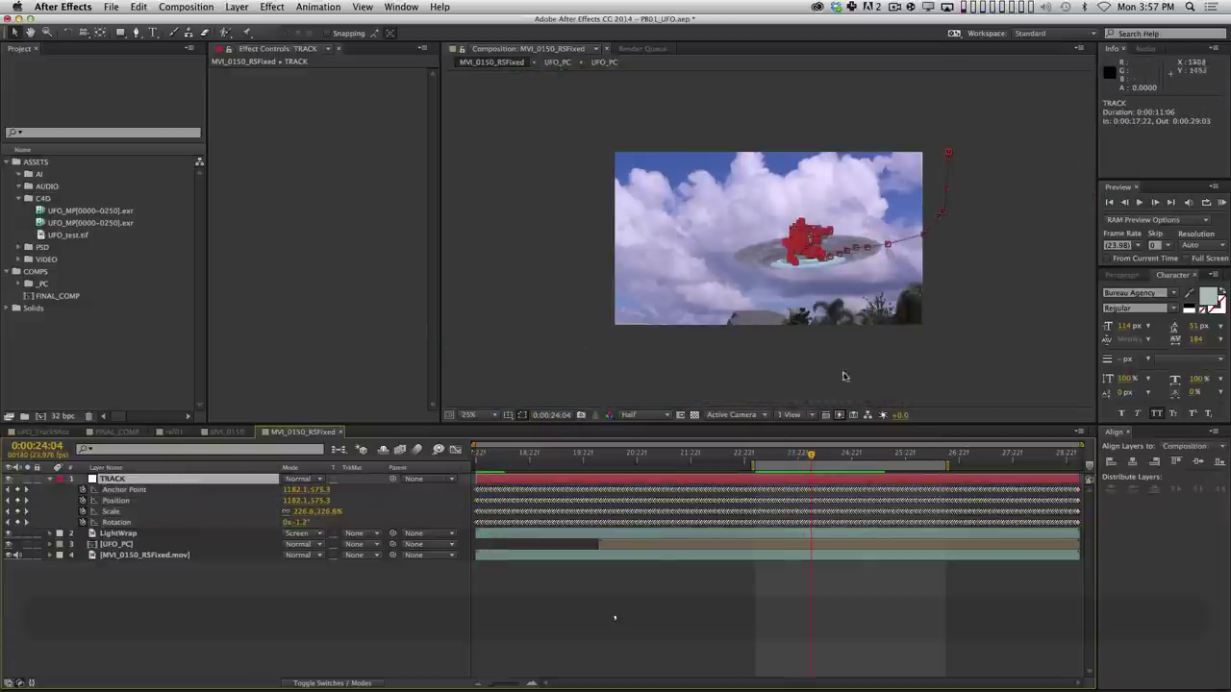
pyautogui.press('space')
pyautogui.press('space')
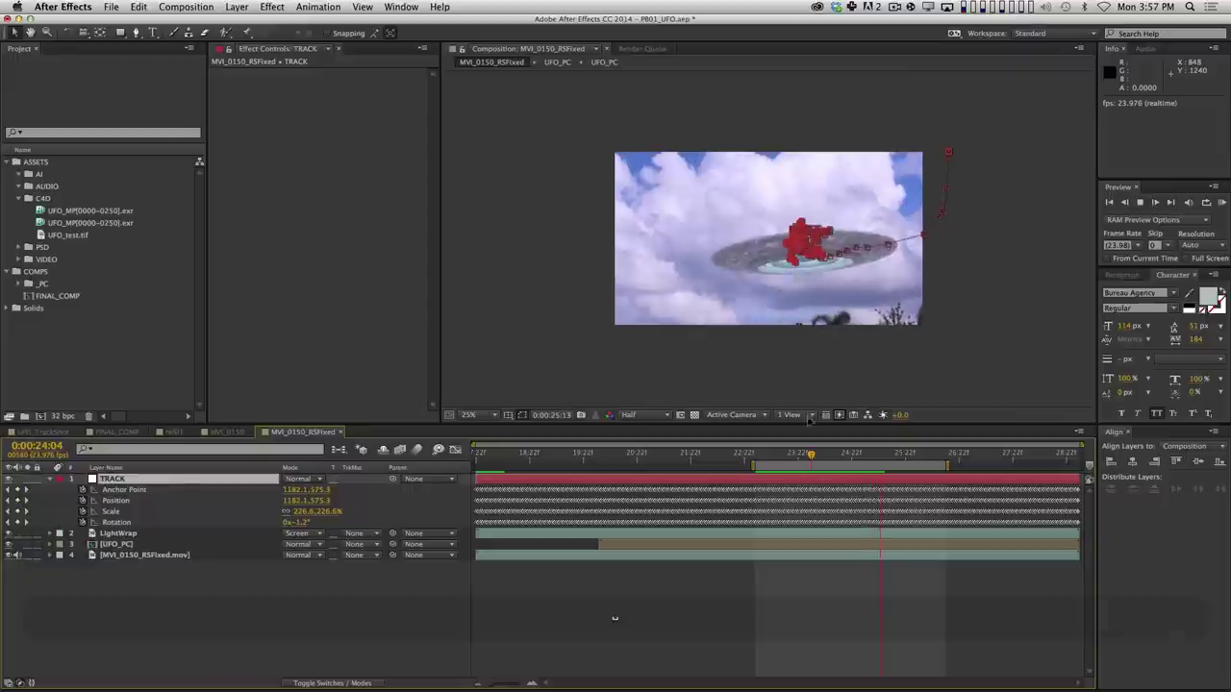
pyautogui.press('.')
pyautogui.press('.')
pyautogui.press('.')
pyautogui.press('.')
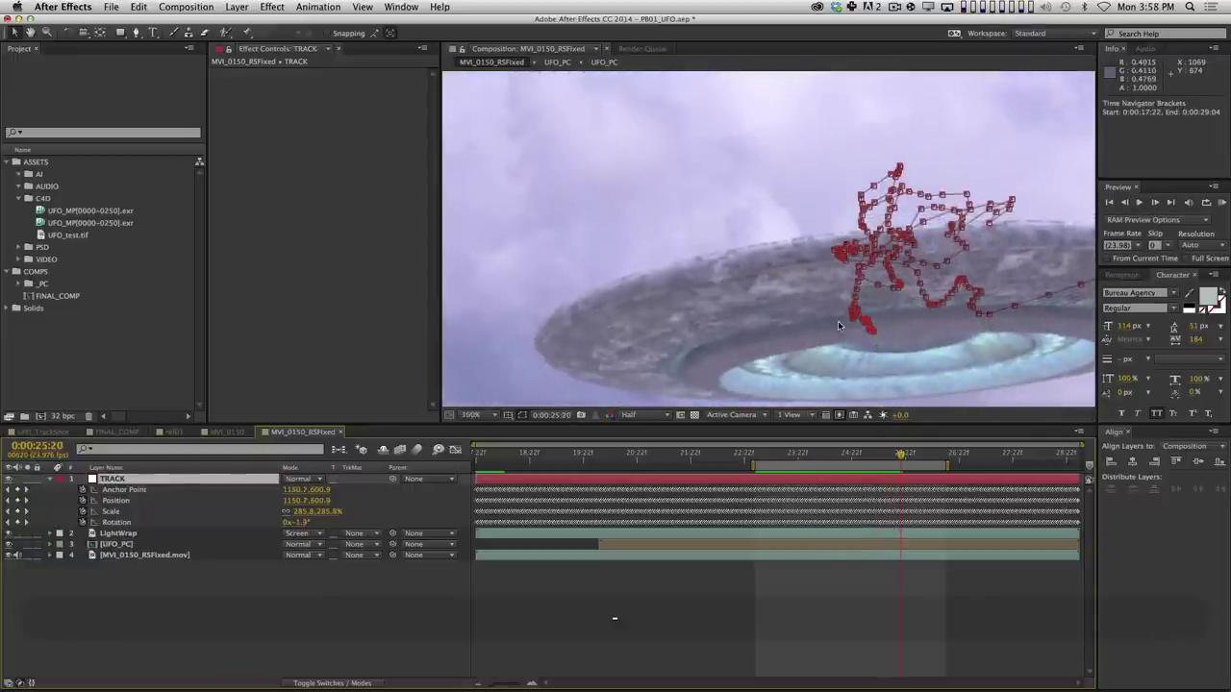
# Preview the shot with the area outside the frame in view to check where the TRACK null travels.
pyautogui.press(',')
pyautogui.press(',')
pyautogui.press(',')
pyautogui.press(',')
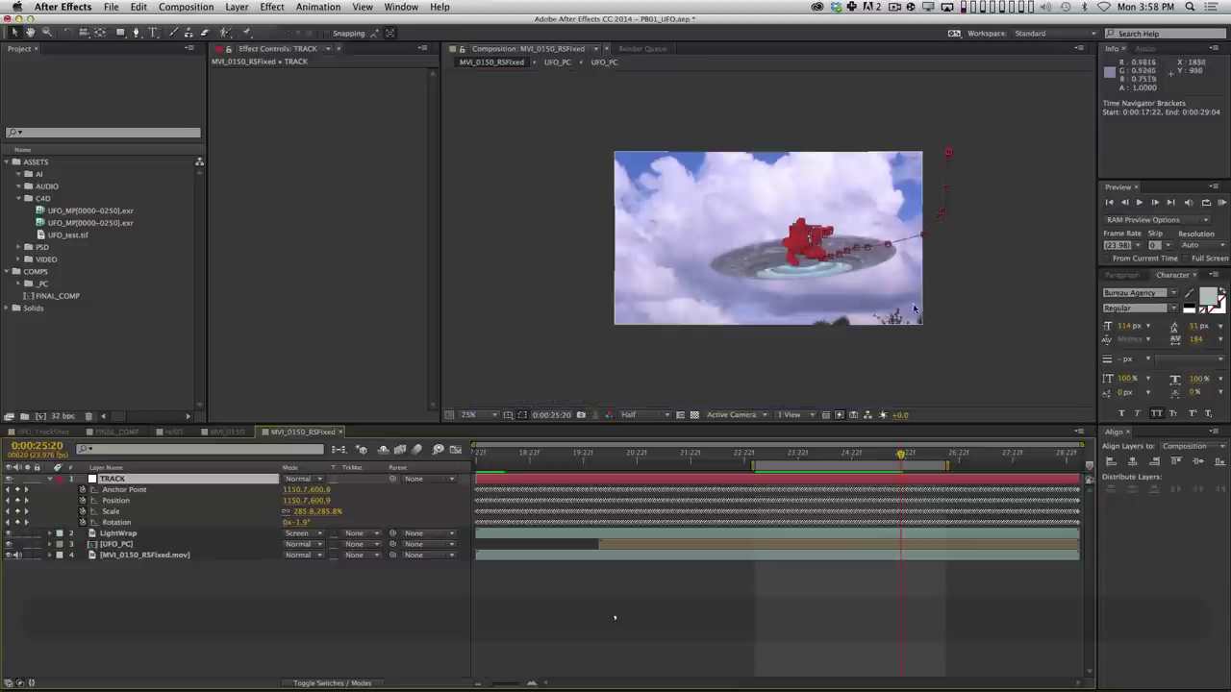
pyautogui.press(',')
pyautogui.press(',')
pyautogui.press('KP_0')
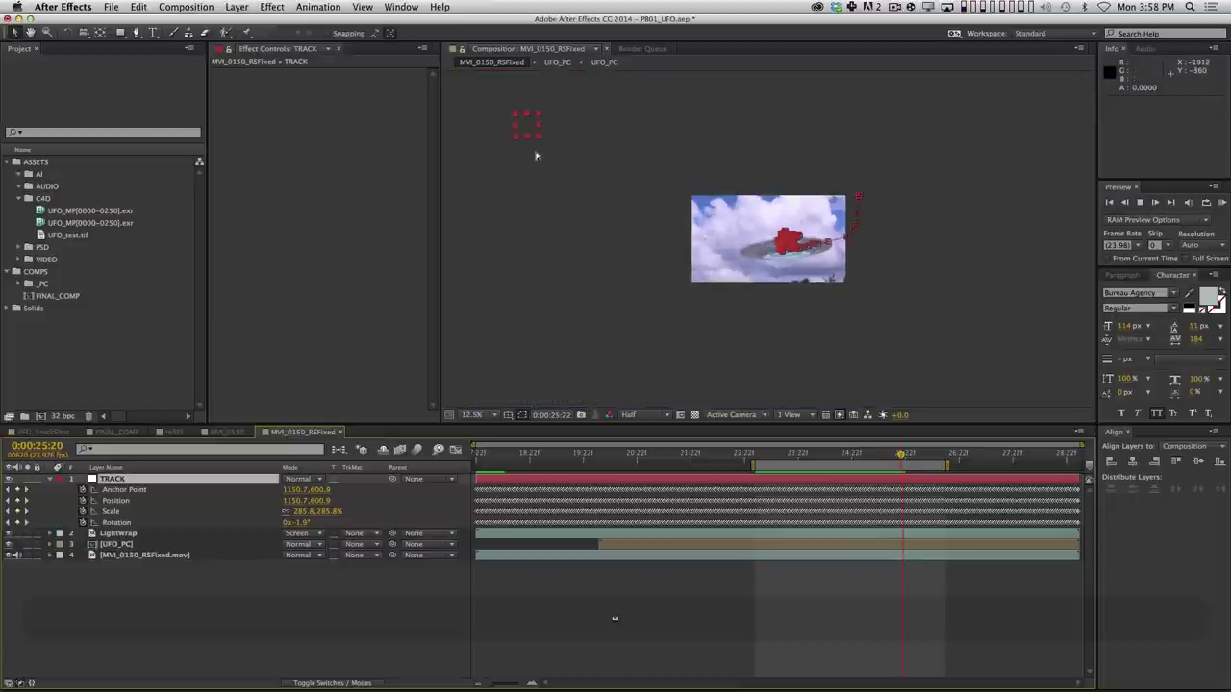
pyautogui.press('space')
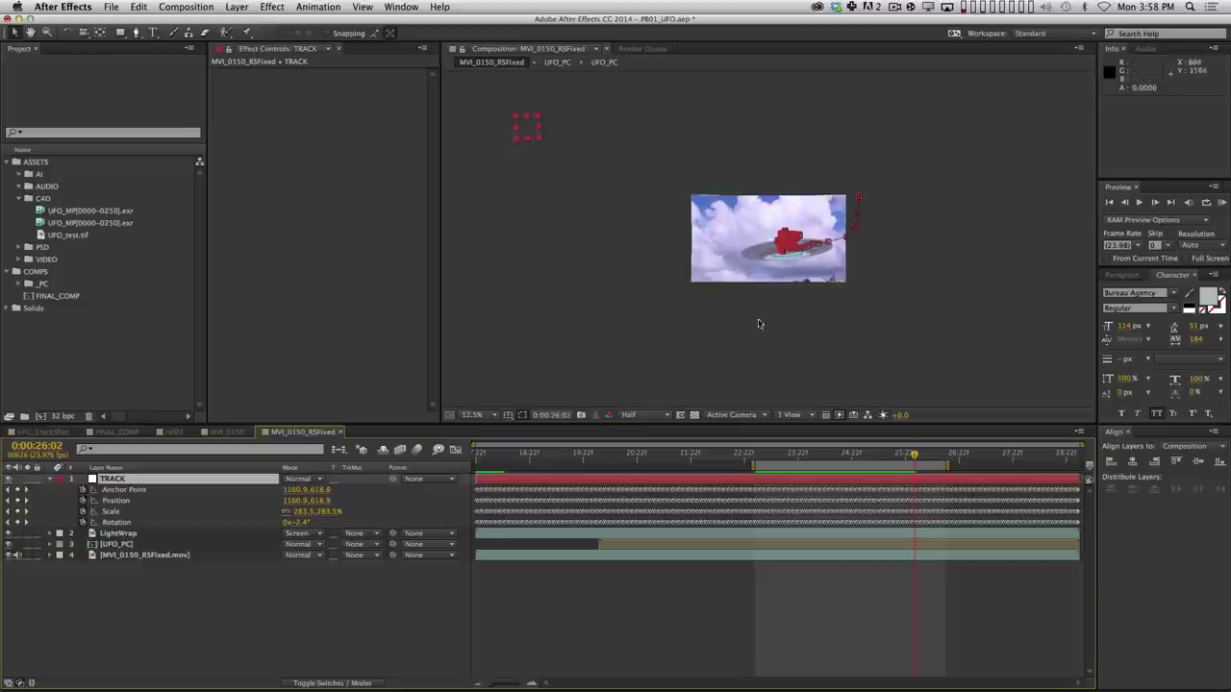
# Remove the TRACK null's Anchor Point keyframes and set its Anchor Point to 0, 0.
pyautogui.press('F2')
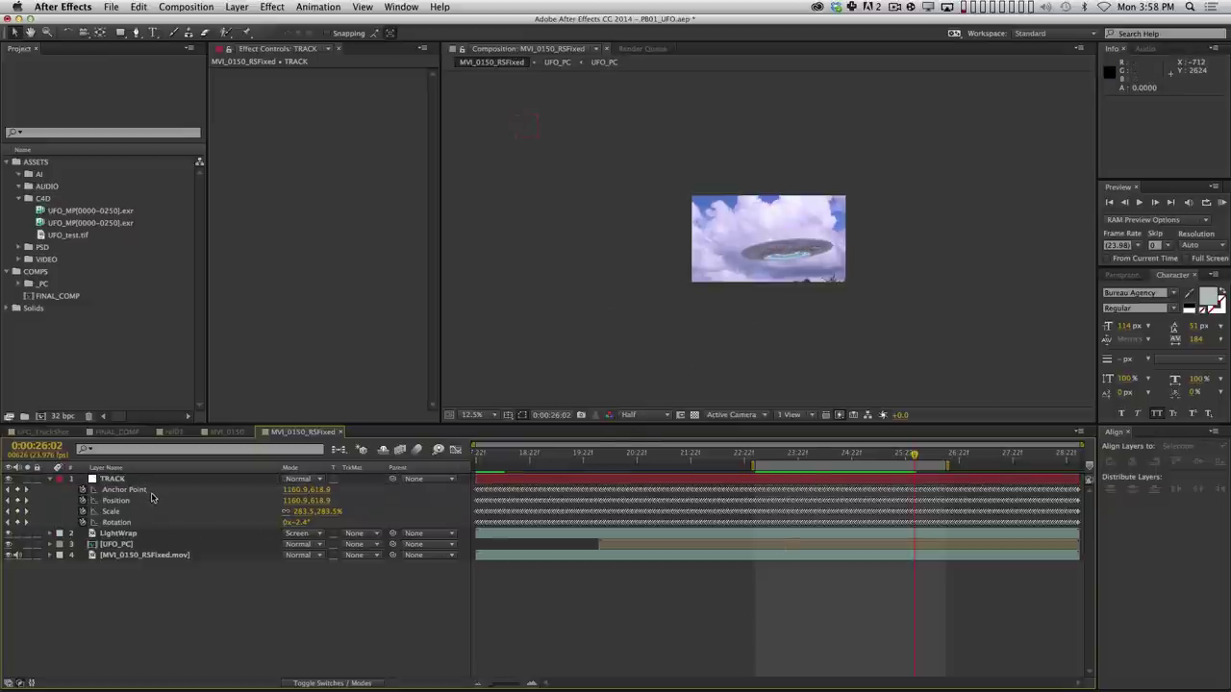
pyautogui.click(111, 491)
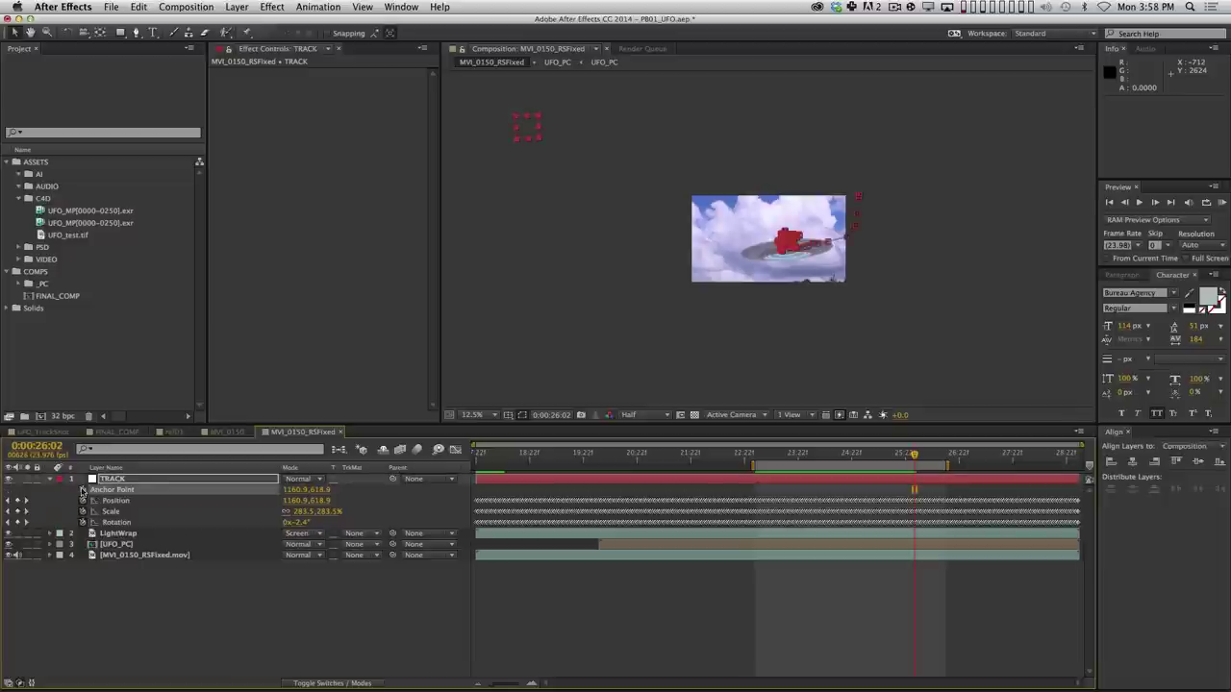
pyautogui.click(294, 490)
pyautogui.write('0')
pyautogui.press('Tab')
pyautogui.write('0')
pyautogui.press('Return')
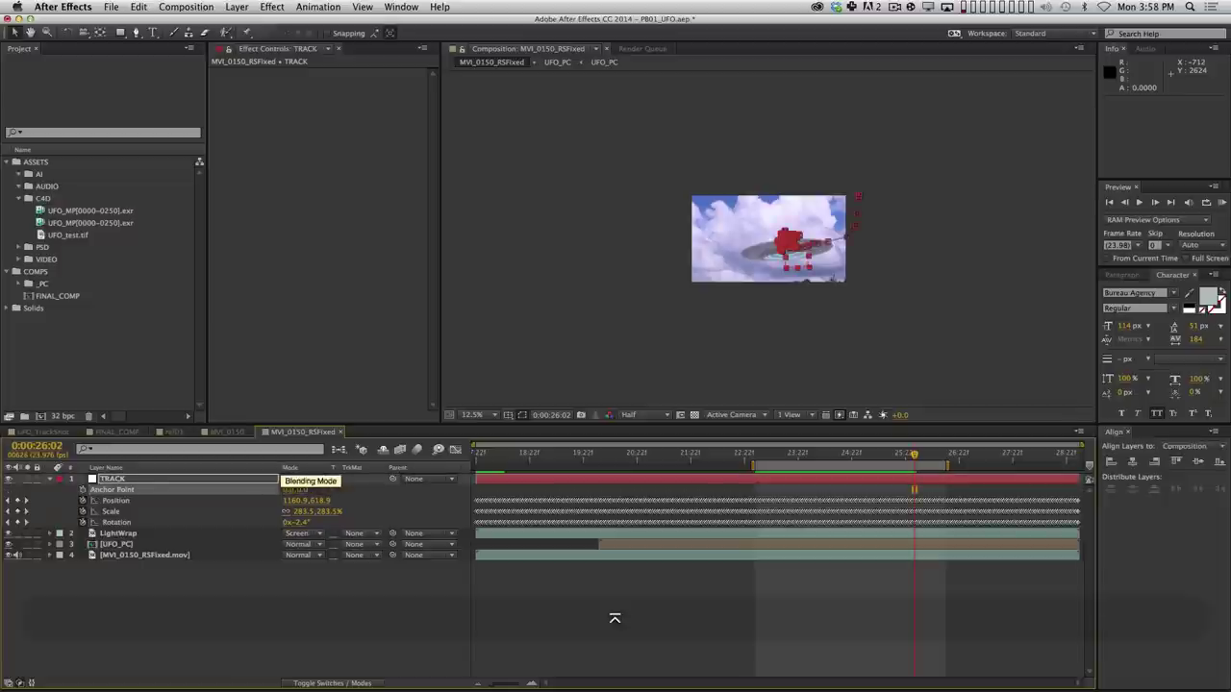
# Preview the shot to check that the TRACK null follows the UFO after the anchor point reset.
pyautogui.click(649, 615)
pyautogui.press('.')
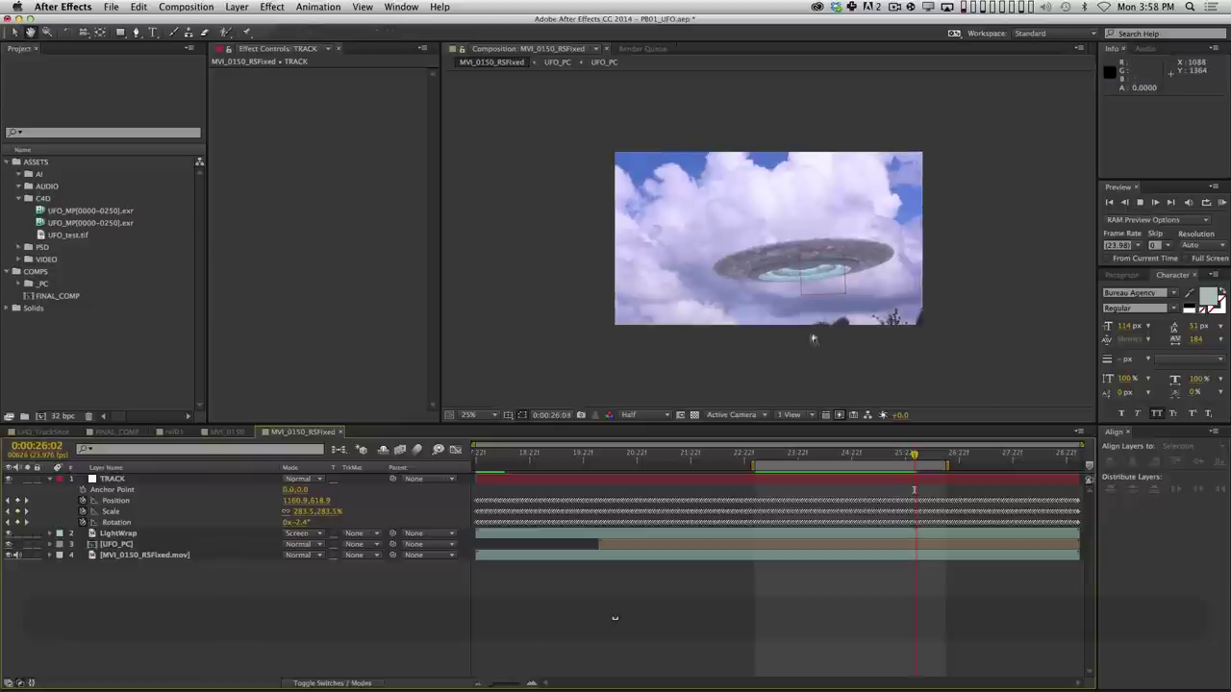
pyautogui.press('KP_0')
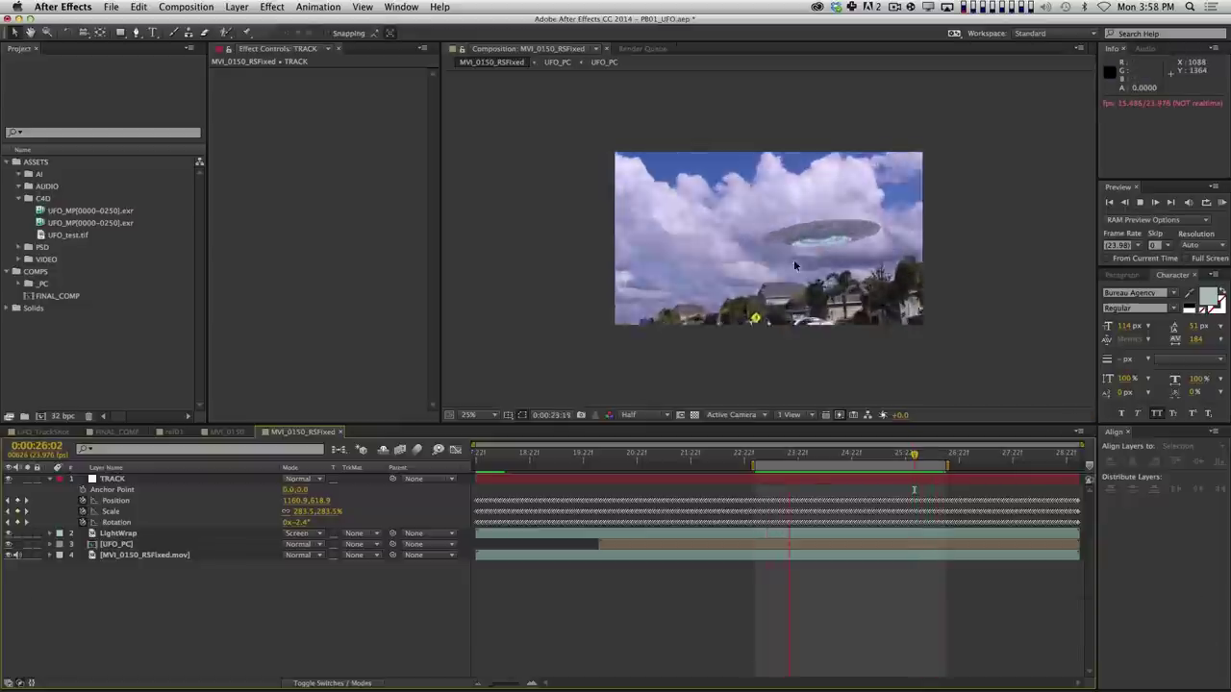
pyautogui.press('space')
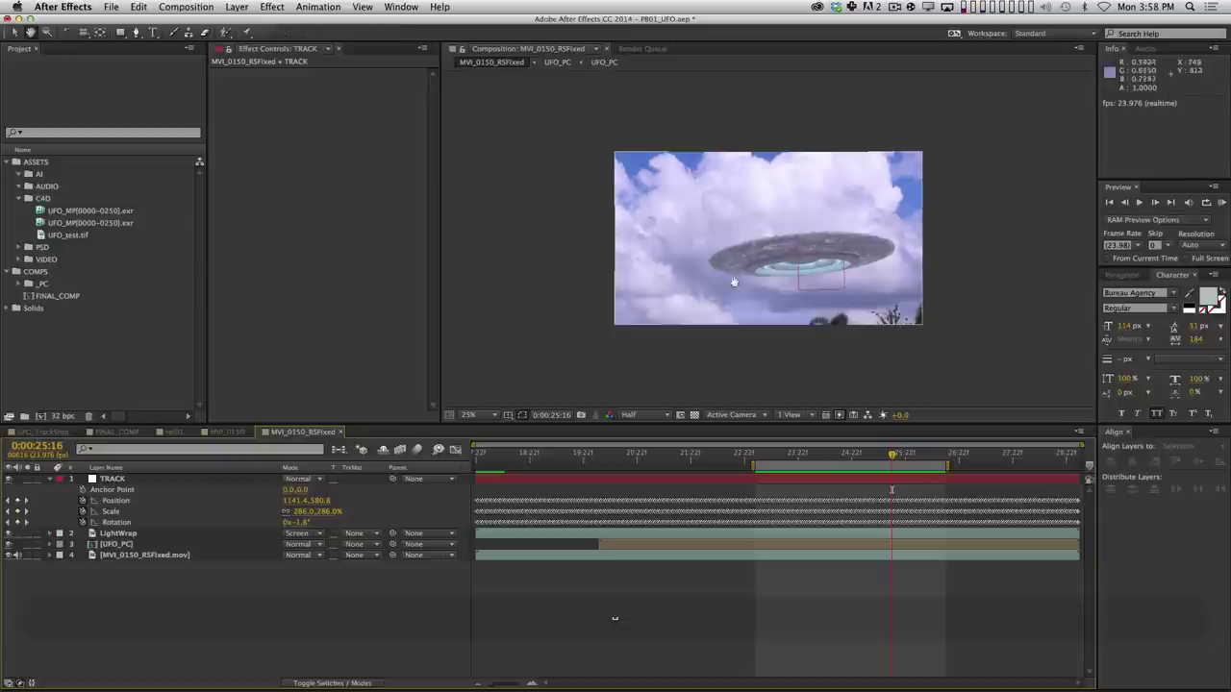
# Create a magenta 1920 x 1080 solid named Lightwrap_MATTE directly above the LightWrap layer.
pyautogui.click(468, 414)
pyautogui.click(497, 439)
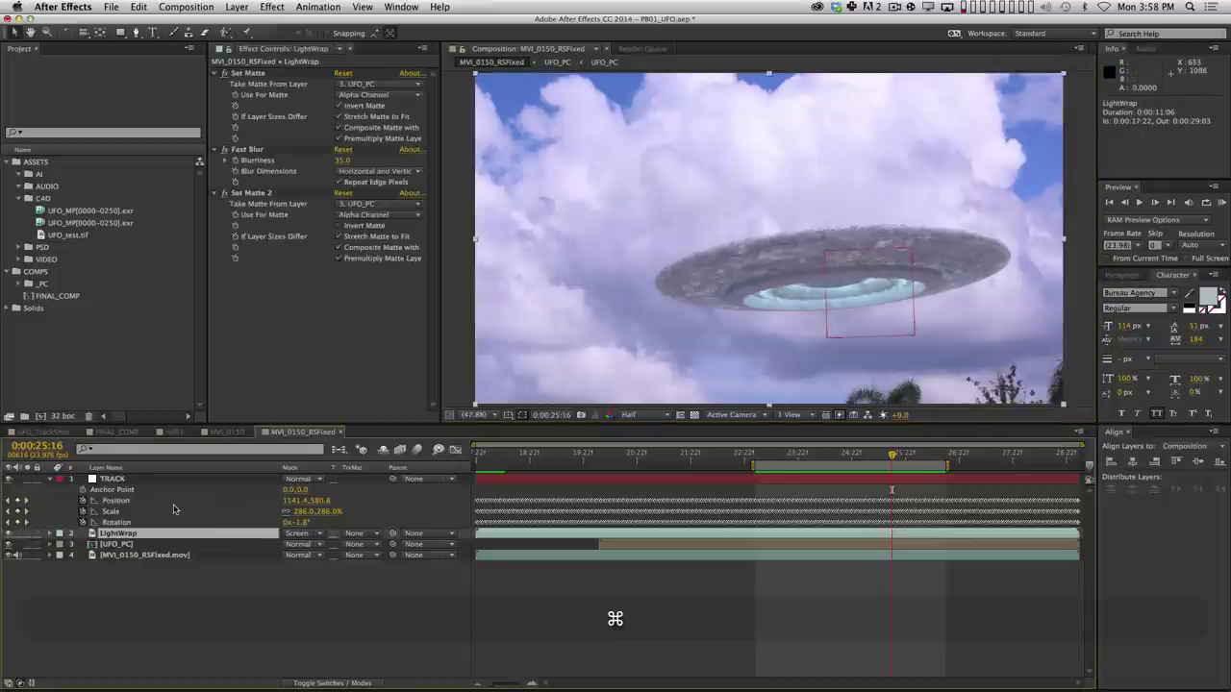
pyautogui.press('super+y')
pyautogui.click(420, 424)
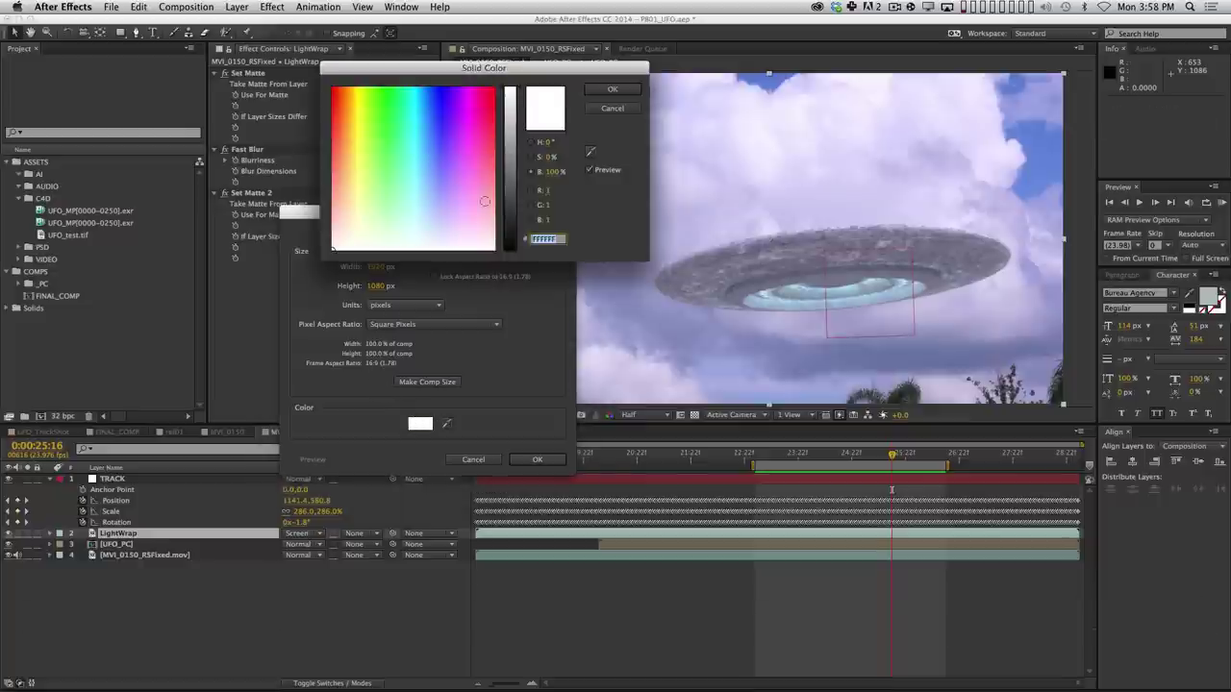
pyautogui.click(478, 97)
pyautogui.click(613, 89)
pyautogui.click(468, 236)
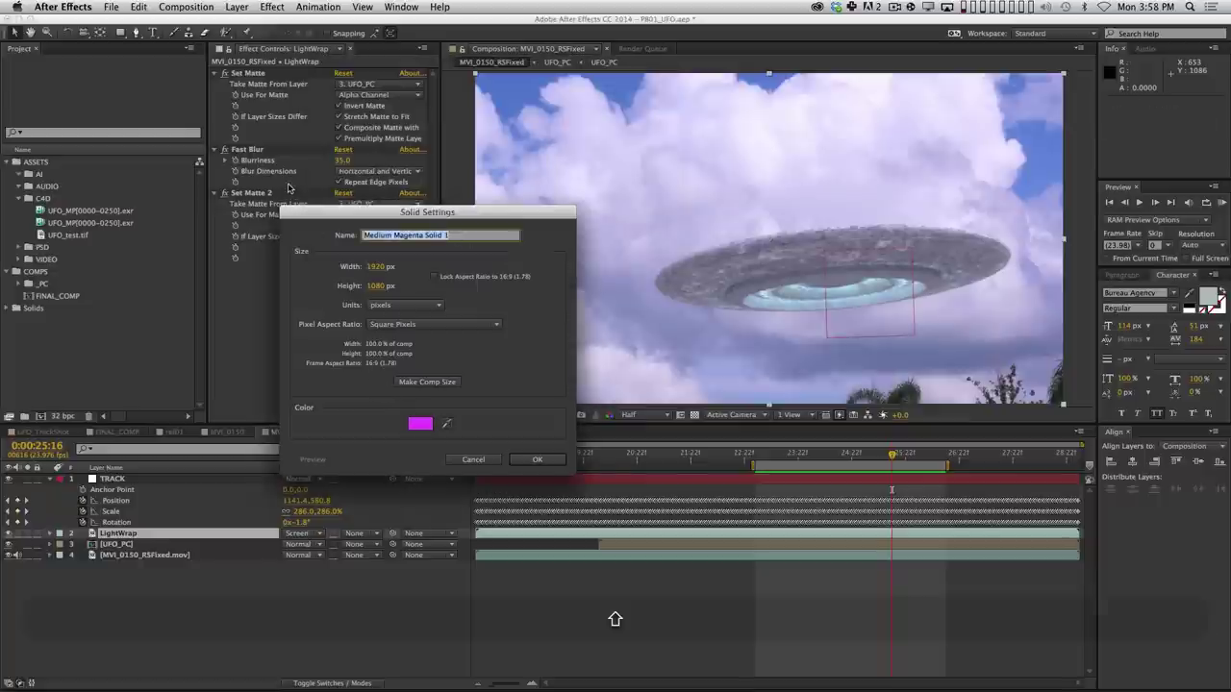
pyautogui.write('Lightwrap_MATTE')
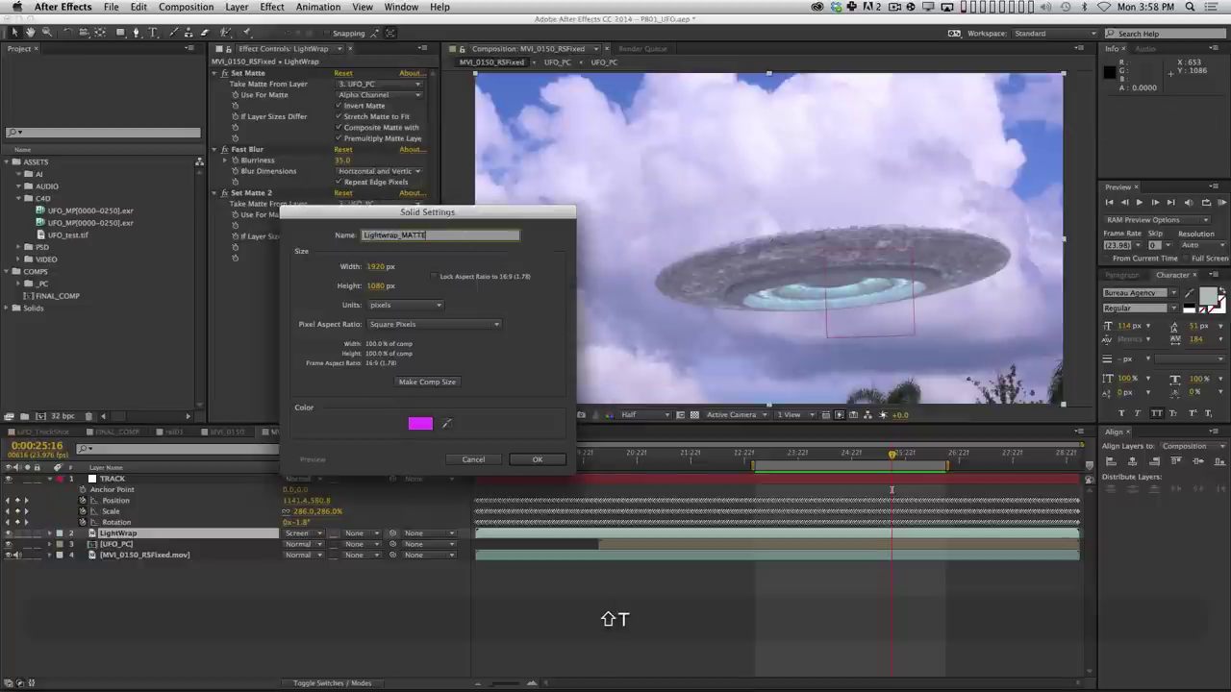
pyautogui.press('Return')
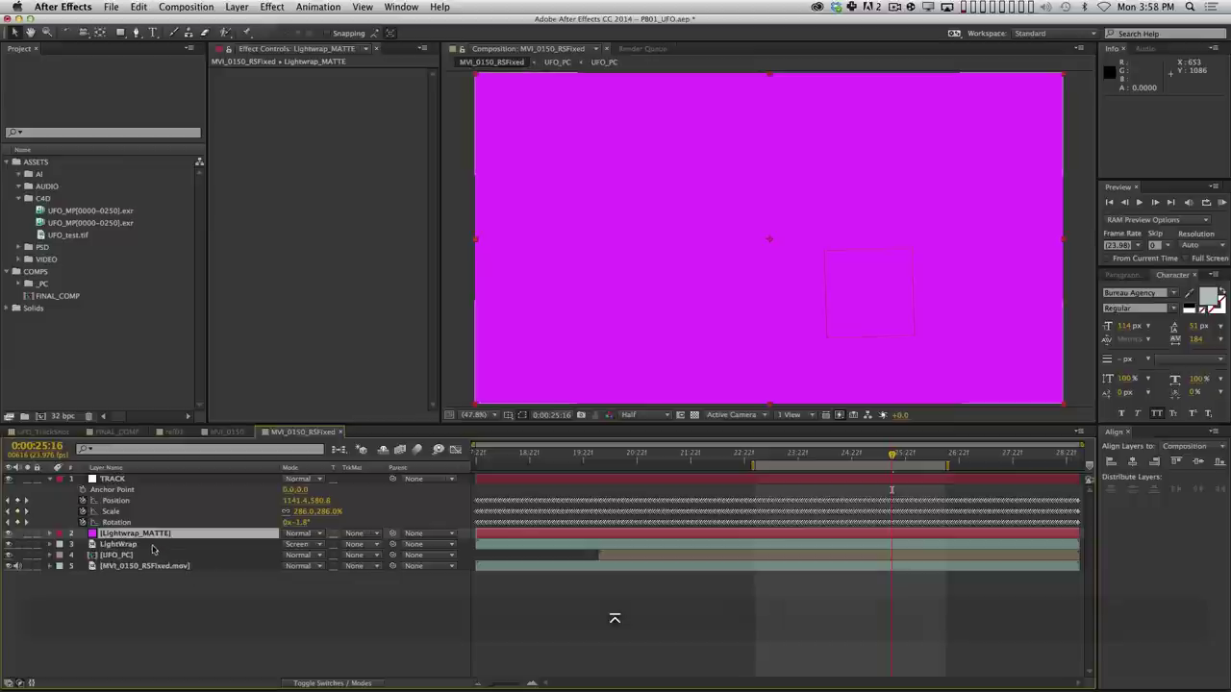
# Parent the Lightwrap_MATTE solid to the TRACK null and scale it down to 23.4%.
pyautogui.press('F4')
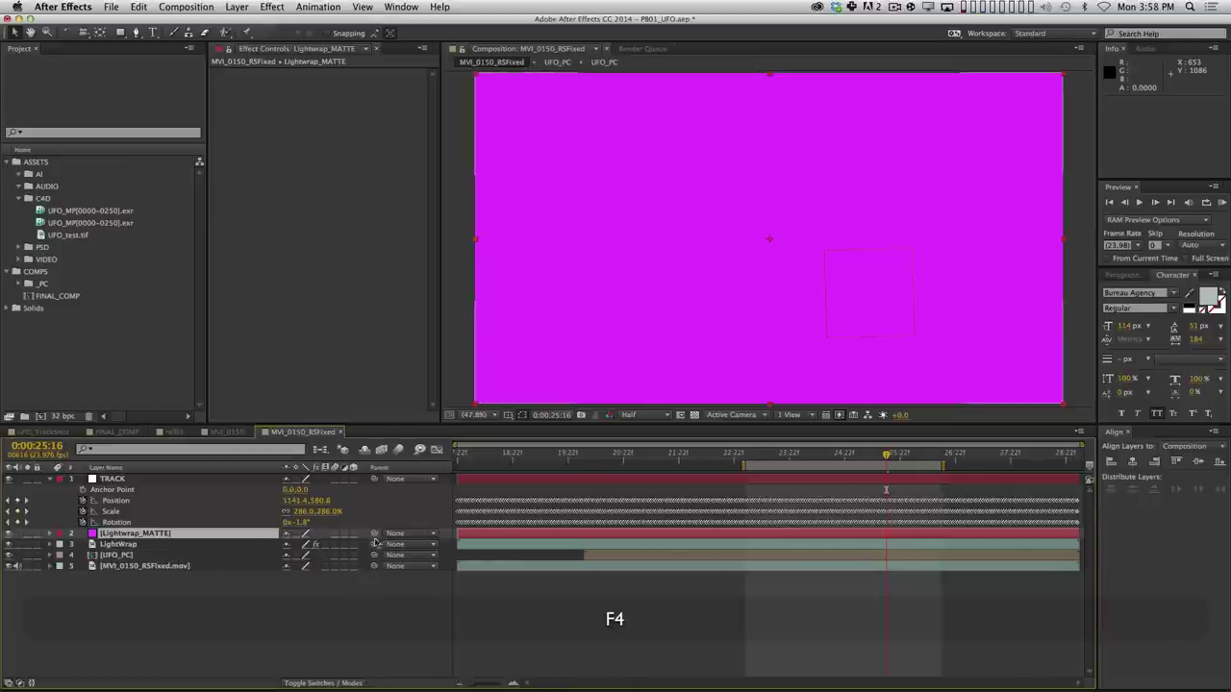
pyautogui.moveTo(374, 533); pyautogui.dragTo(158, 482)
pyautogui.press('s')
pyautogui.moveTo(300, 544); pyautogui.dragTo(256, 547)
pyautogui.press('r')
pyautogui.press('s')
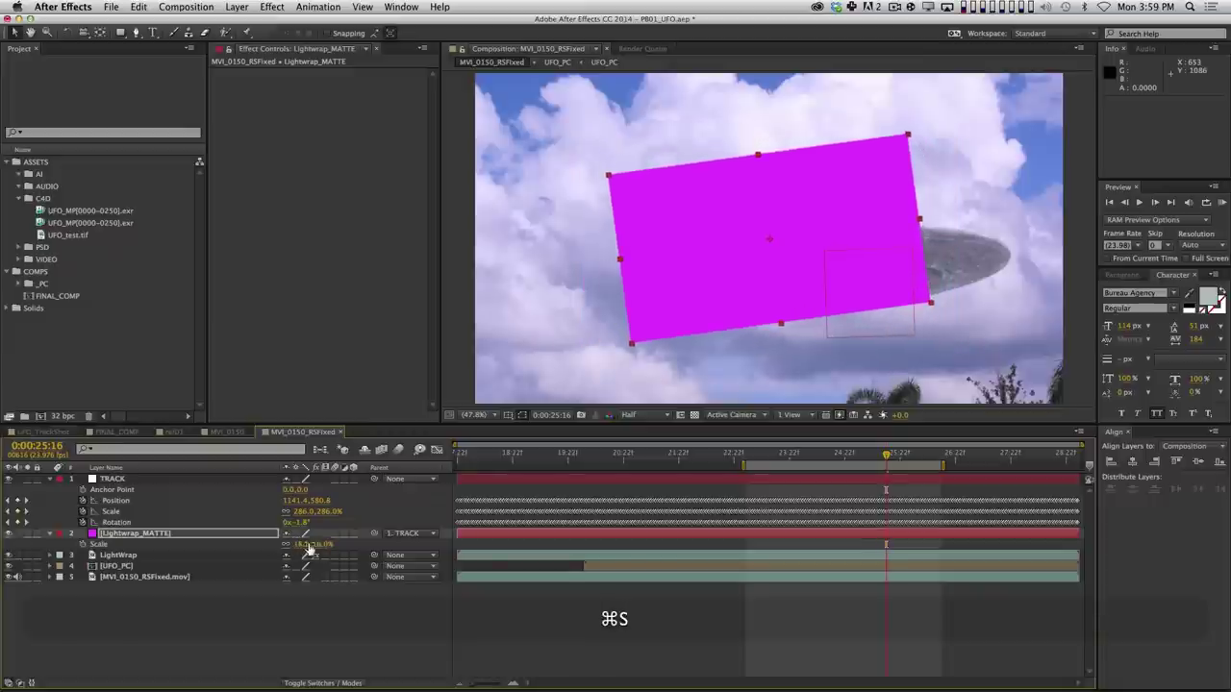
pyautogui.press('super+v')
# Preview the shot and toggle the Lightwrap_MATTE solid's visibility to check how it follows the UFO.
pyautogui.press('space')
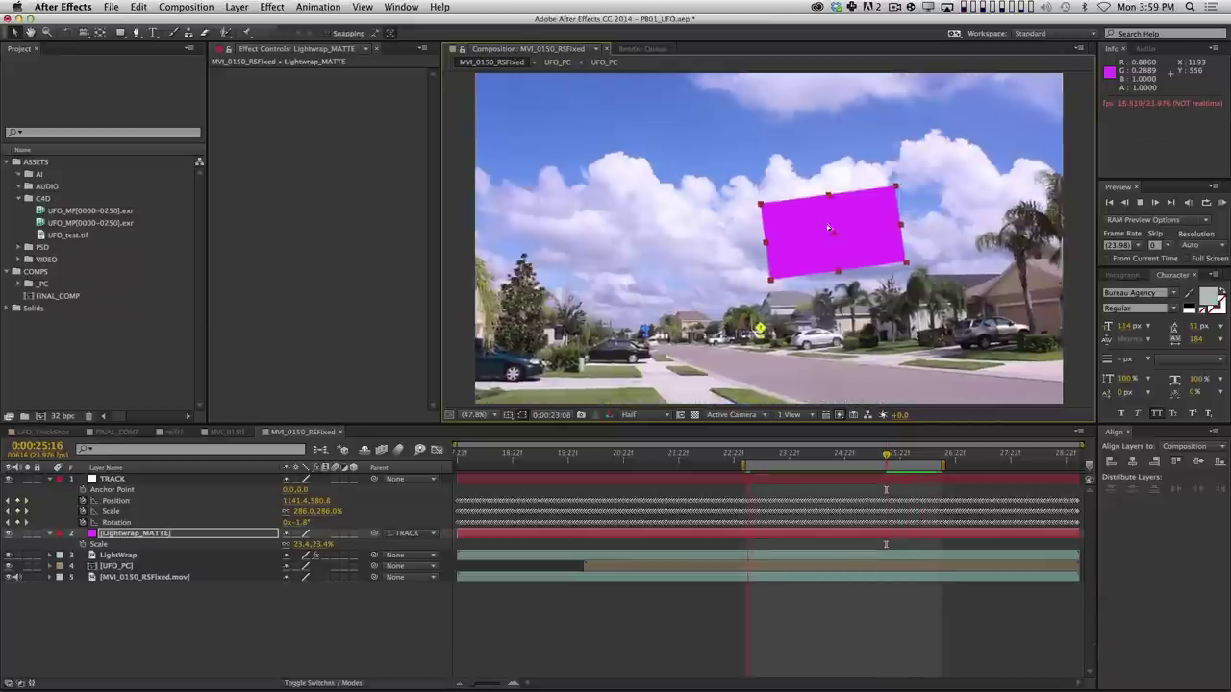
pyautogui.press('space')
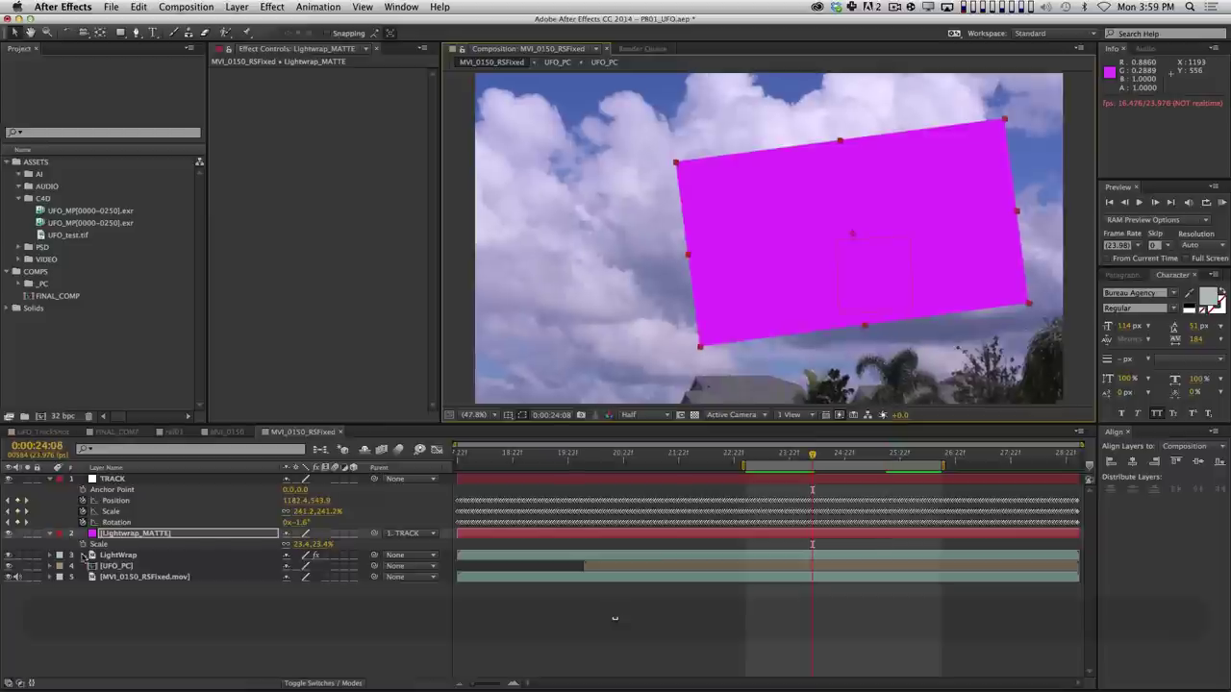
pyautogui.click(8, 535)
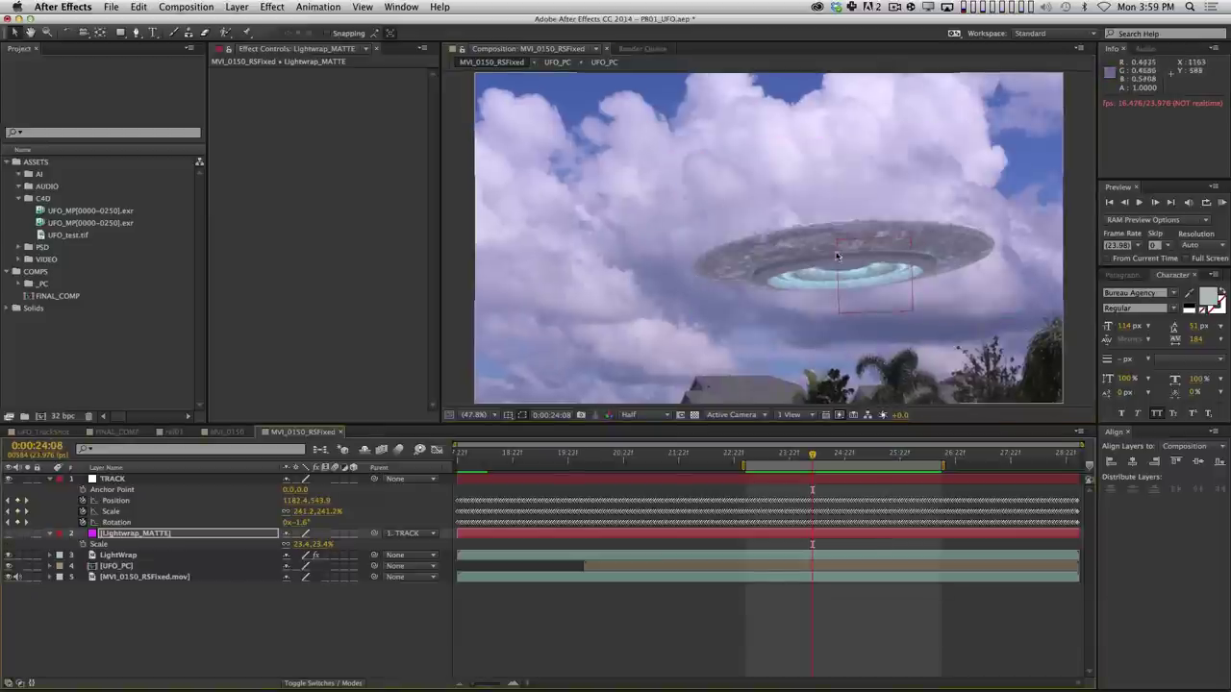
pyautogui.click(7, 535)
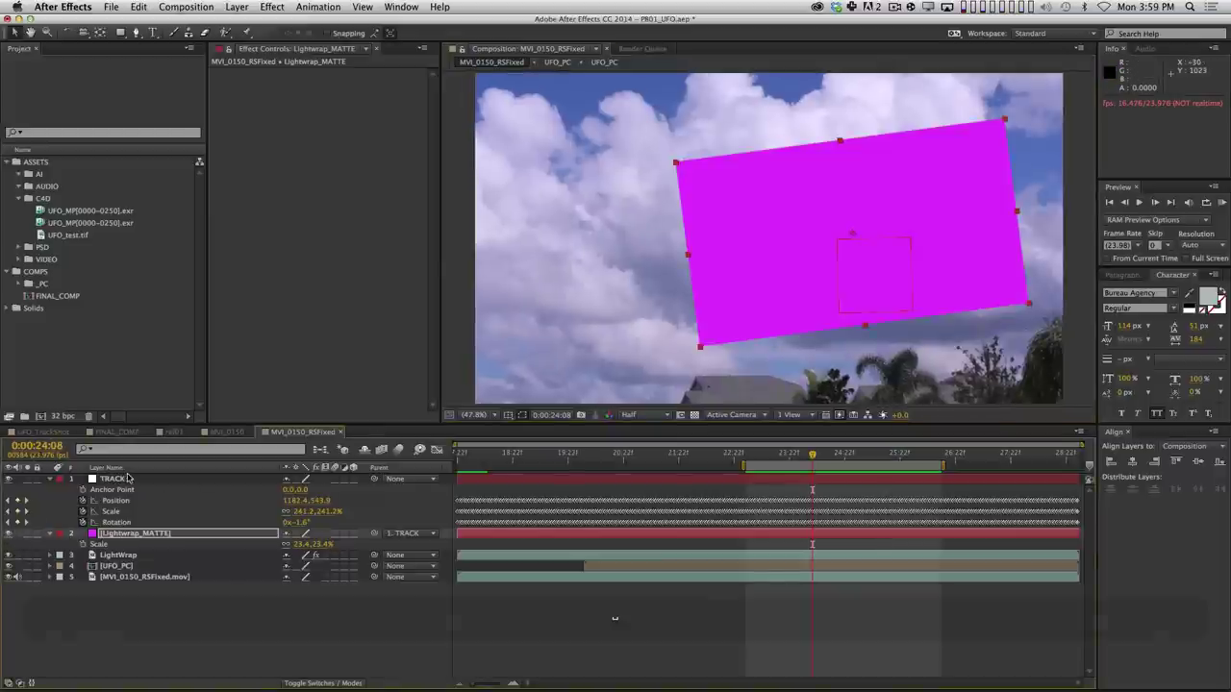
pyautogui.press('space')
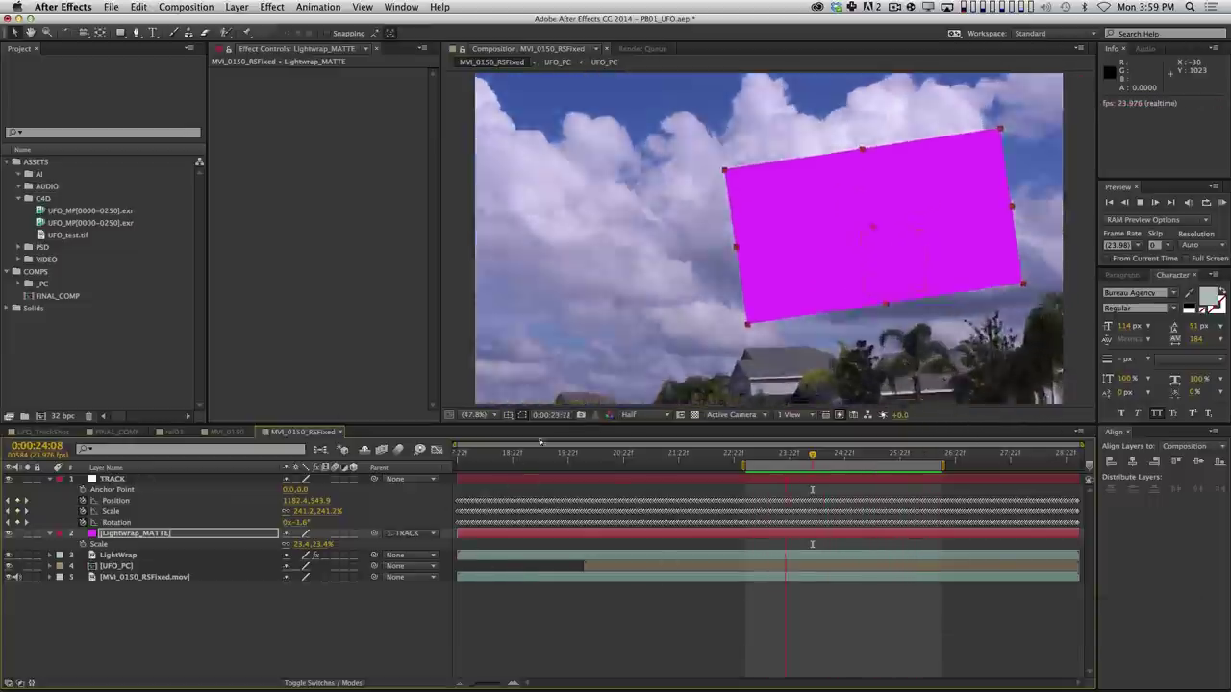
pyautogui.press('space')
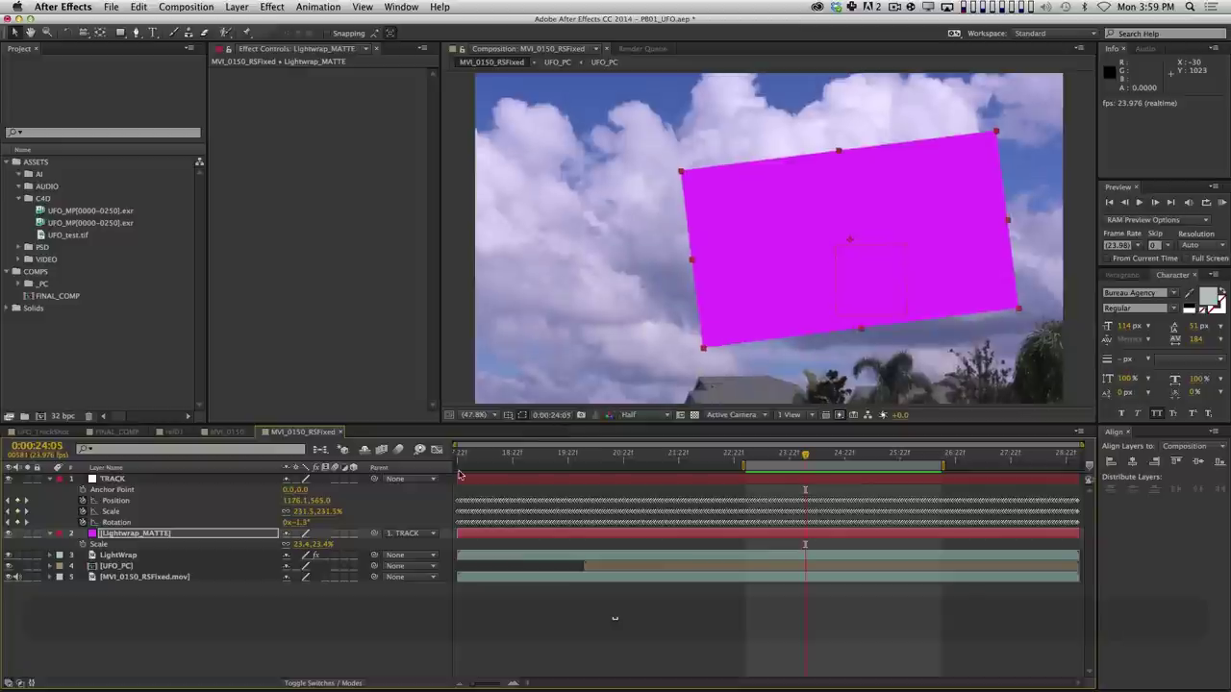
# Make Lightwrap_MATTE an adjustment layer so the UFO shows through, and set its scale to 33.5%.
pyautogui.click(346, 533)
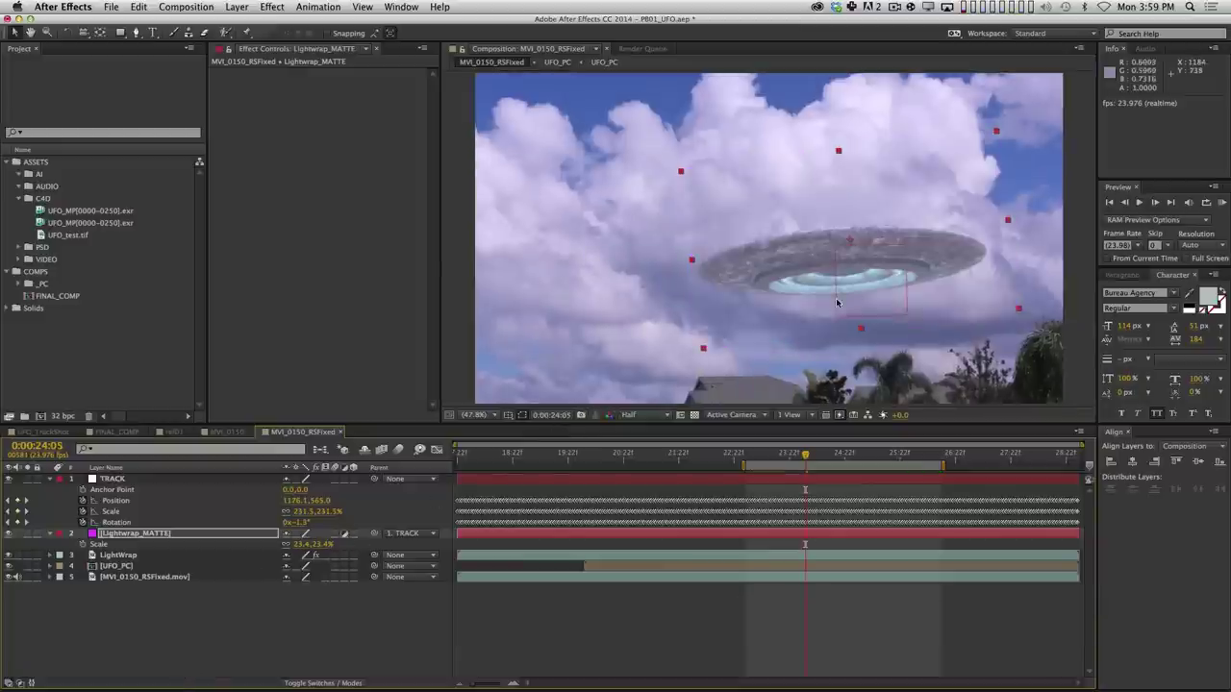
pyautogui.press('s')
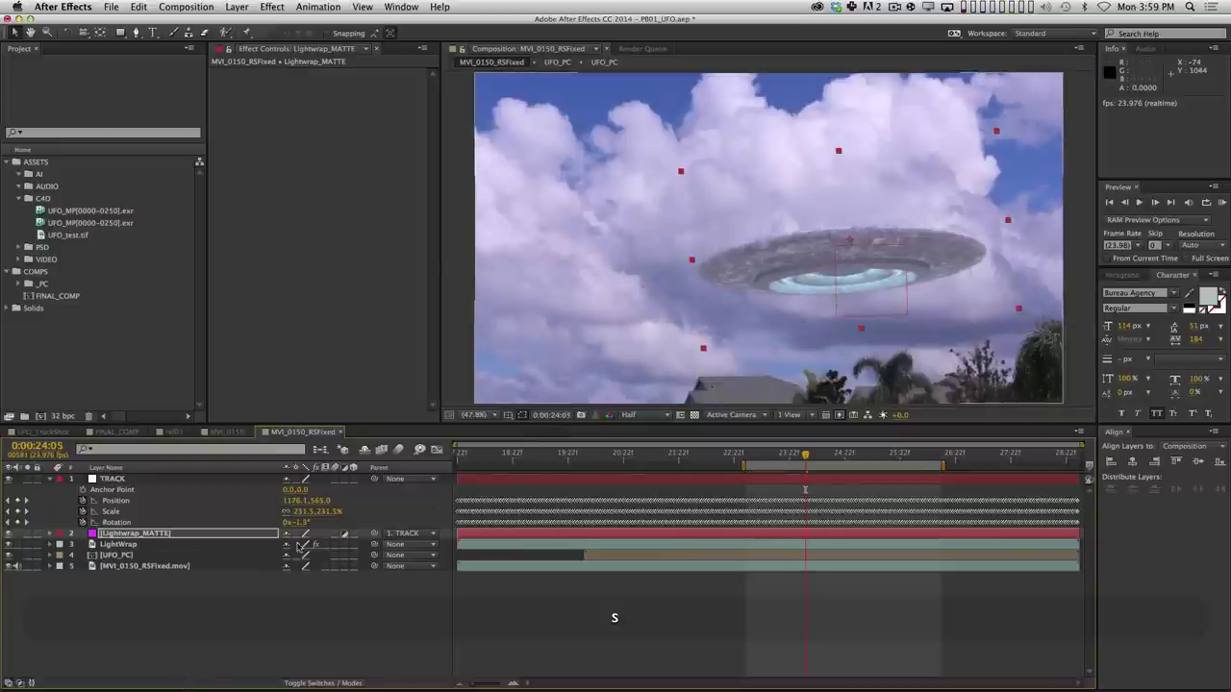
pyautogui.press('super+s')
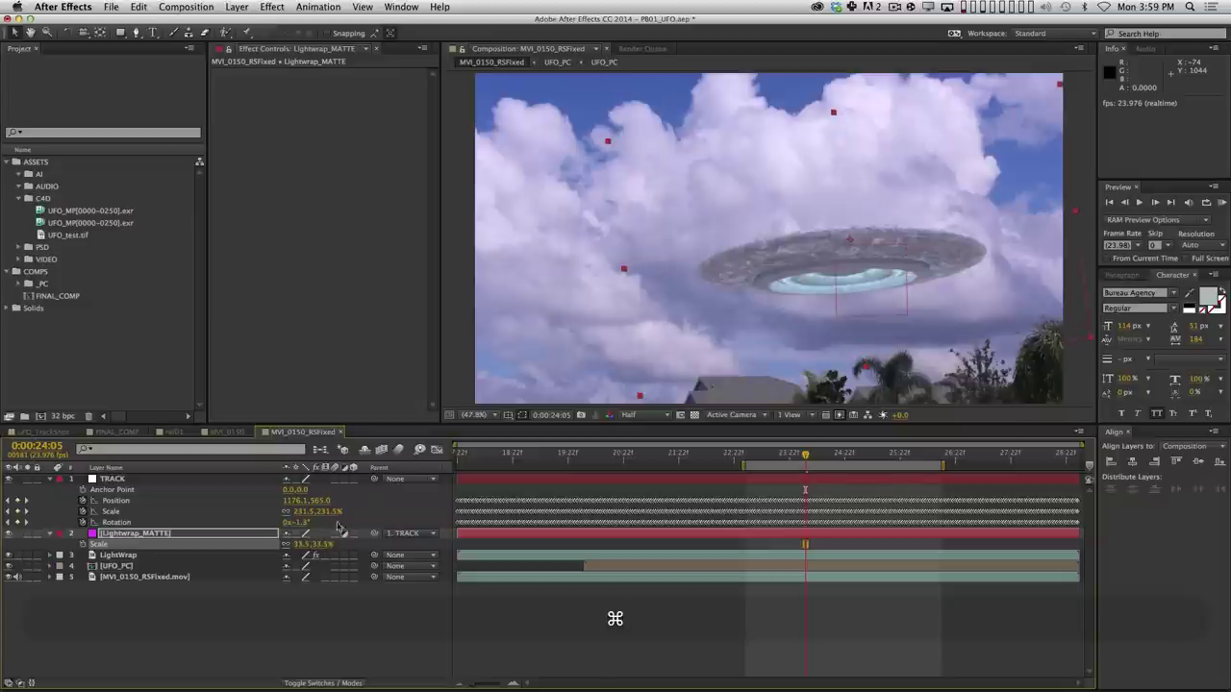
# Draw a closed curved mask on Lightwrap_MATTE around the UFO's upper hull, excluding its glowing underside, and turn off the adjustment layer switch.
pyautogui.press('g')
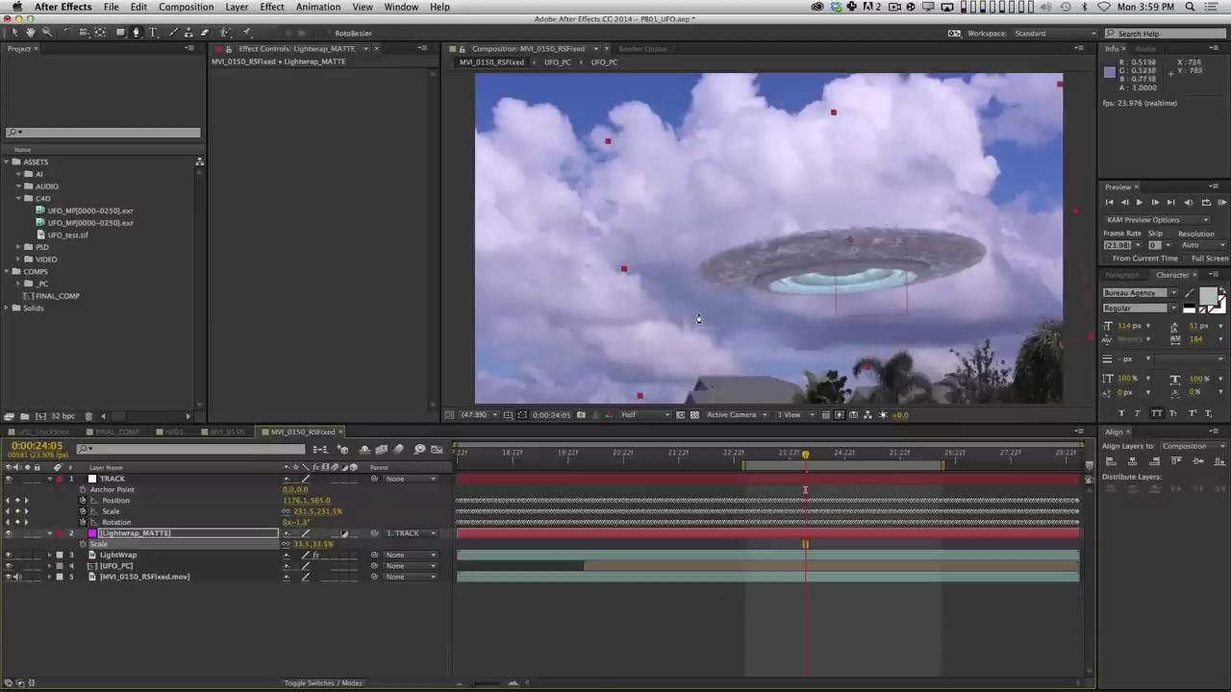
pyautogui.click(699, 318)
pyautogui.click(838, 261)
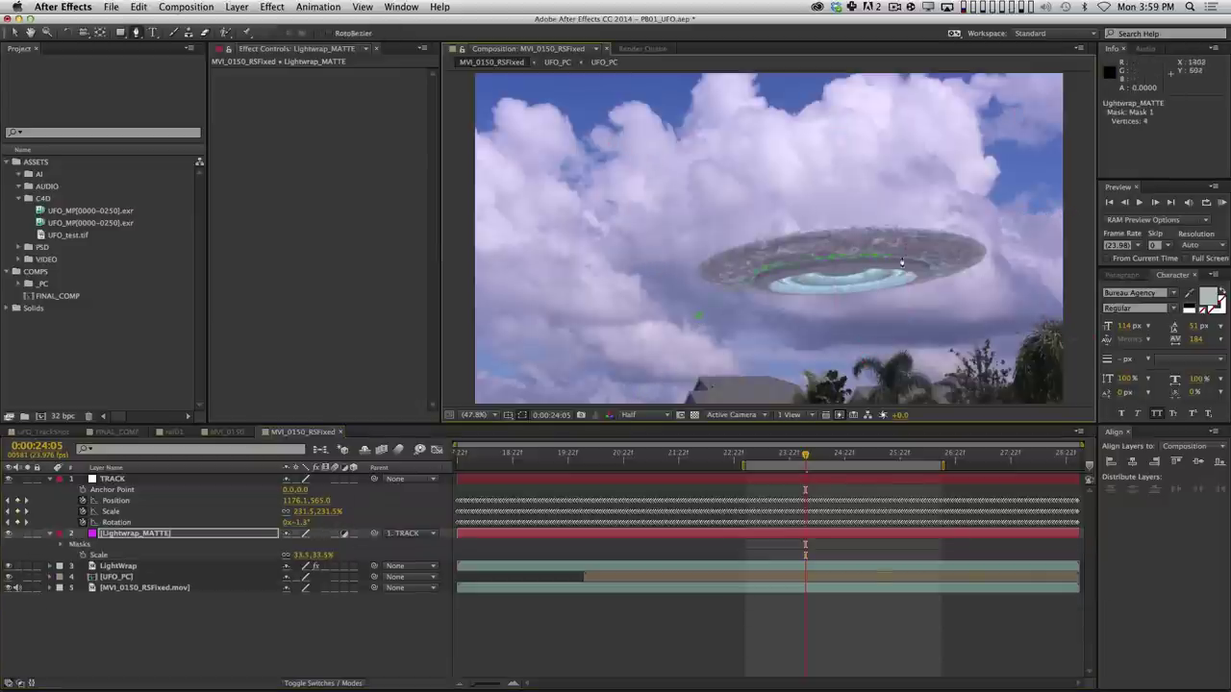
pyautogui.click(896, 129)
pyautogui.click(751, 160)
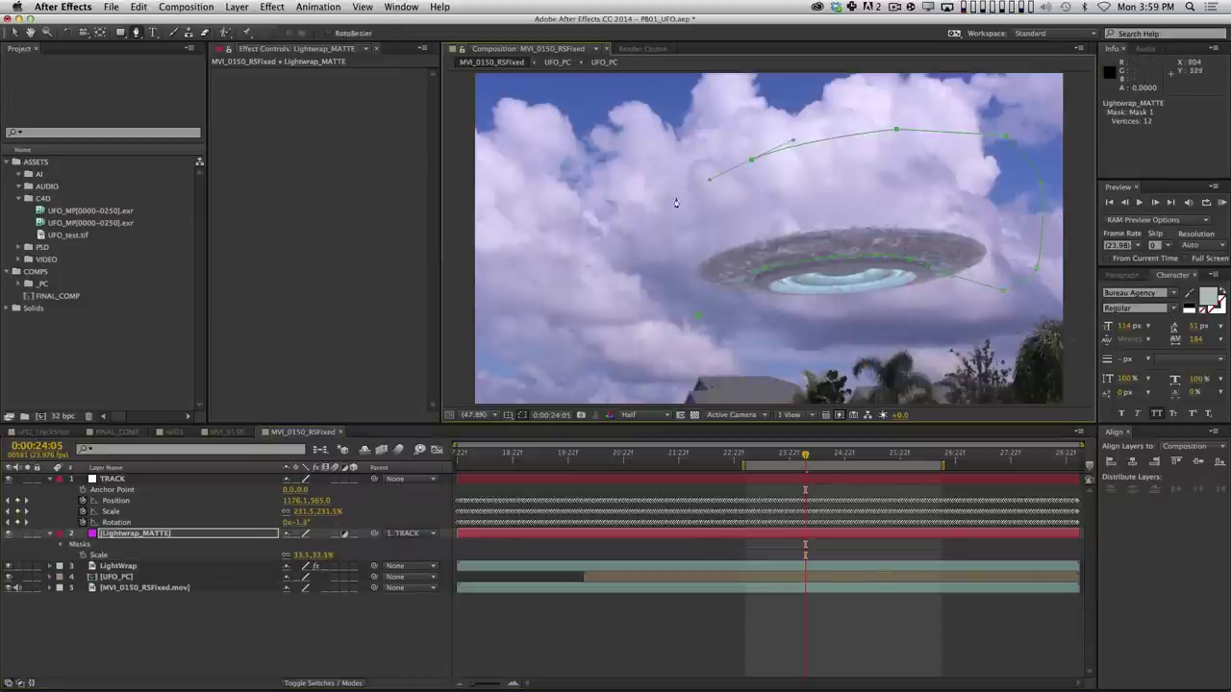
pyautogui.click(672, 204)
pyautogui.click(638, 270)
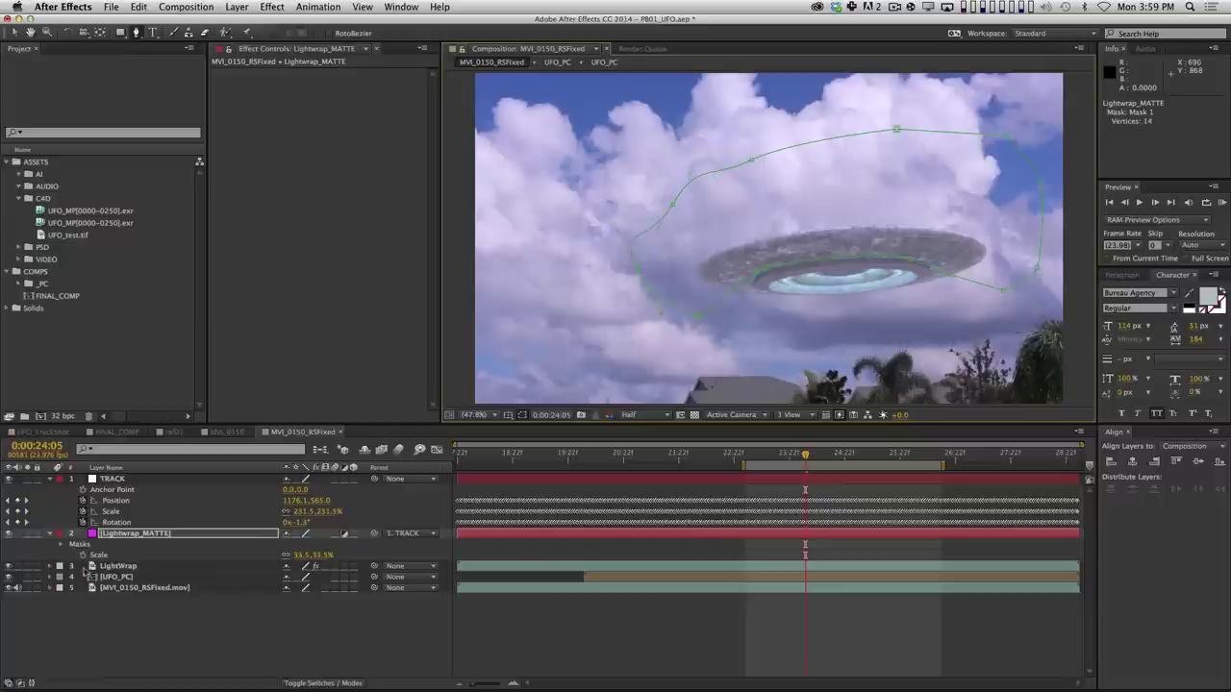
pyautogui.click(344, 535)
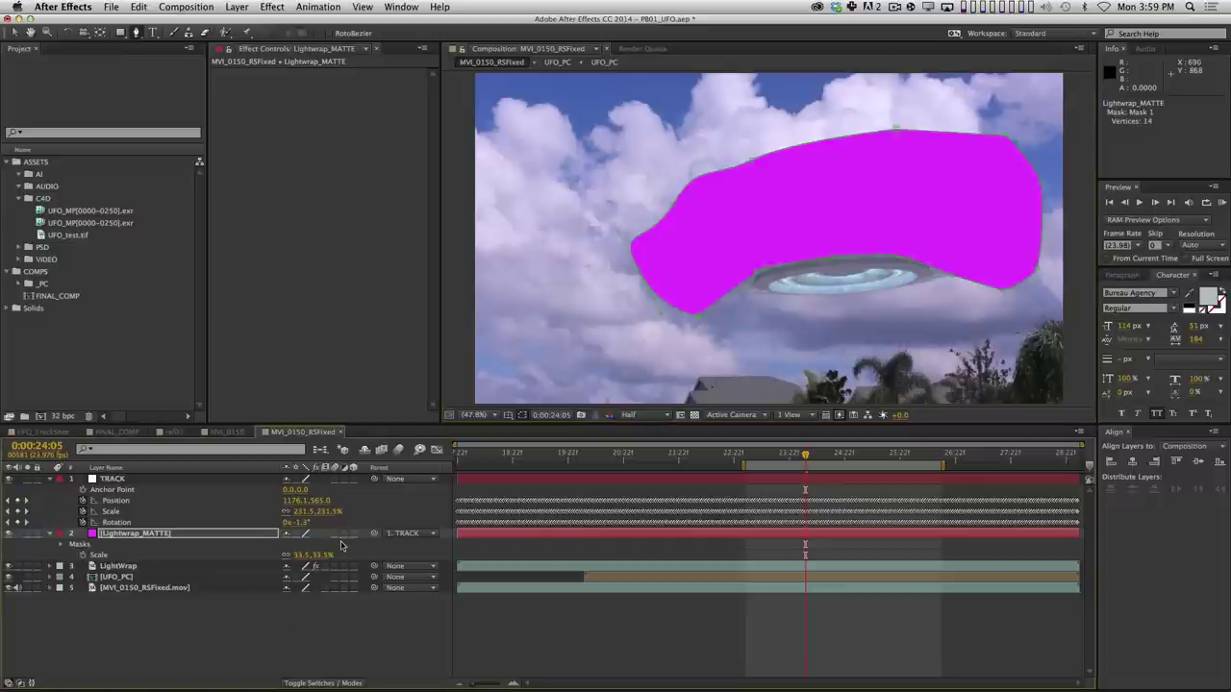
# Set the LightWrap layer's track matte to the alpha of Lightwrap_MATTE.
pyautogui.click(144, 567)
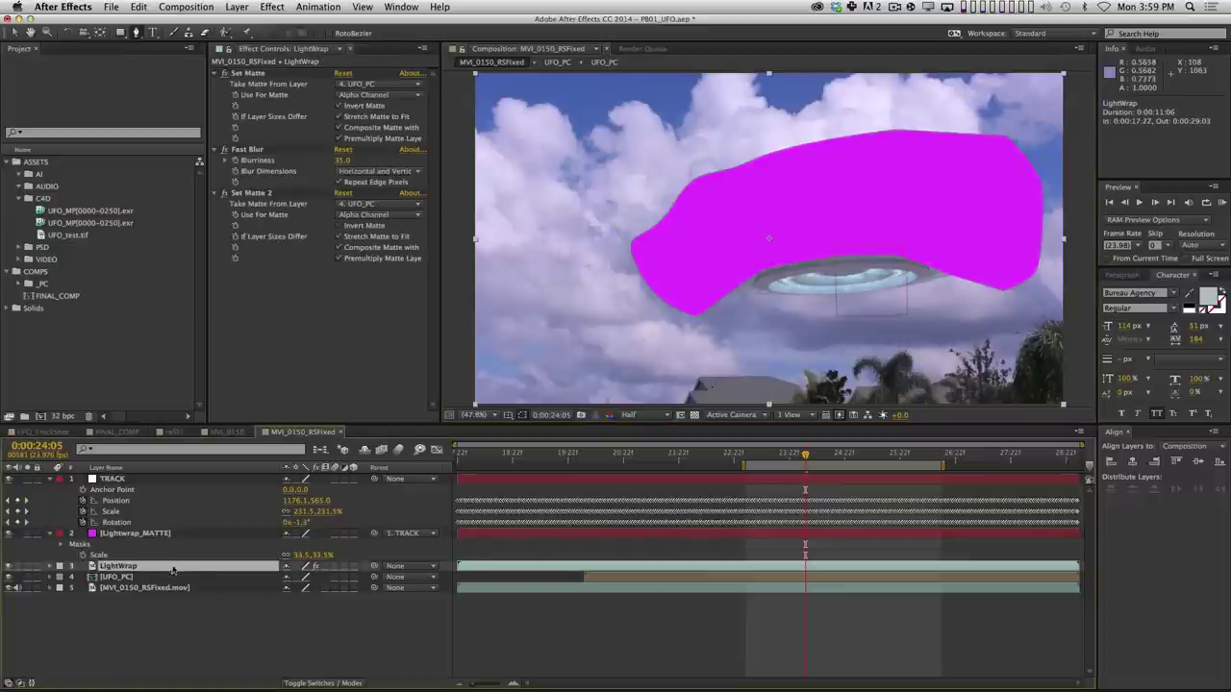
pyautogui.press('F4')
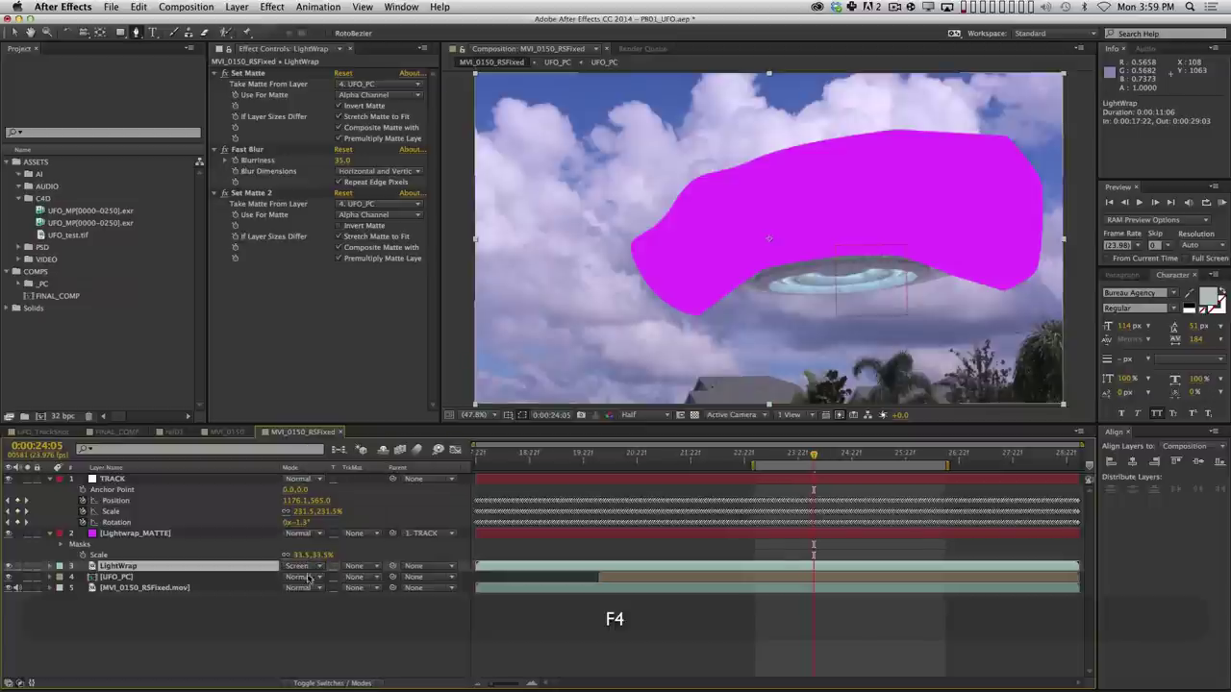
pyautogui.click(373, 570)
pyautogui.click(384, 593)
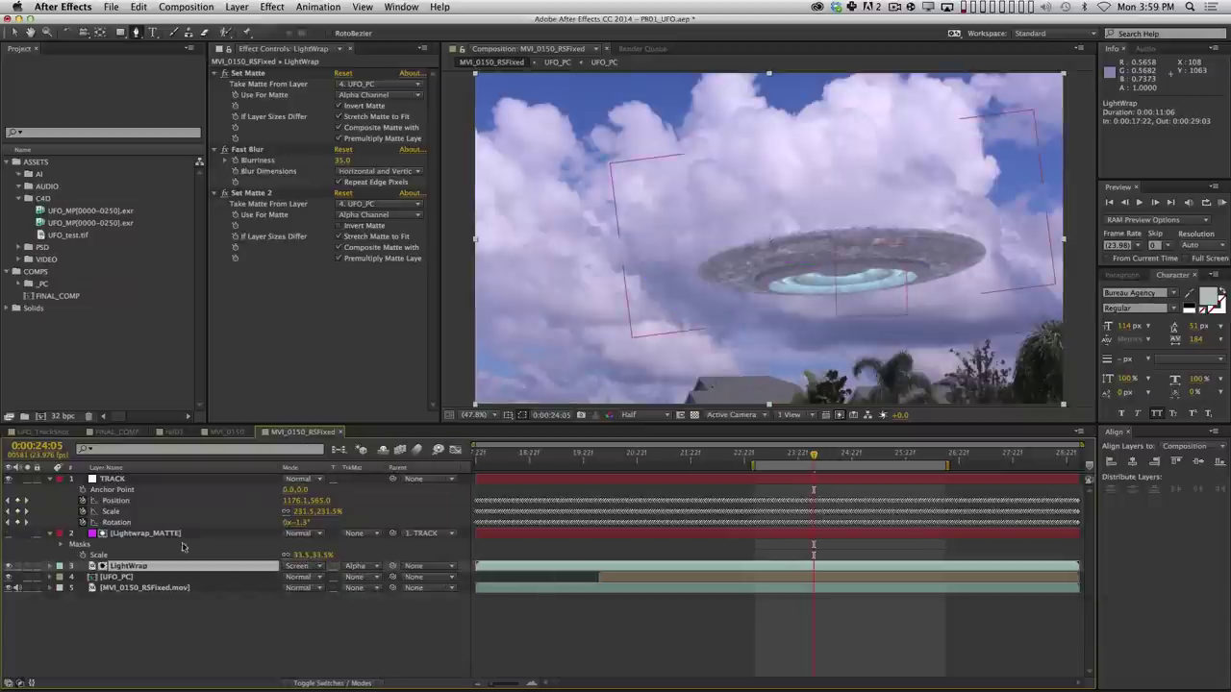
# Set the Mask Feather of Mask 1 on Lightwrap_MATTE to 50 pixels.
pyautogui.click(144, 534)
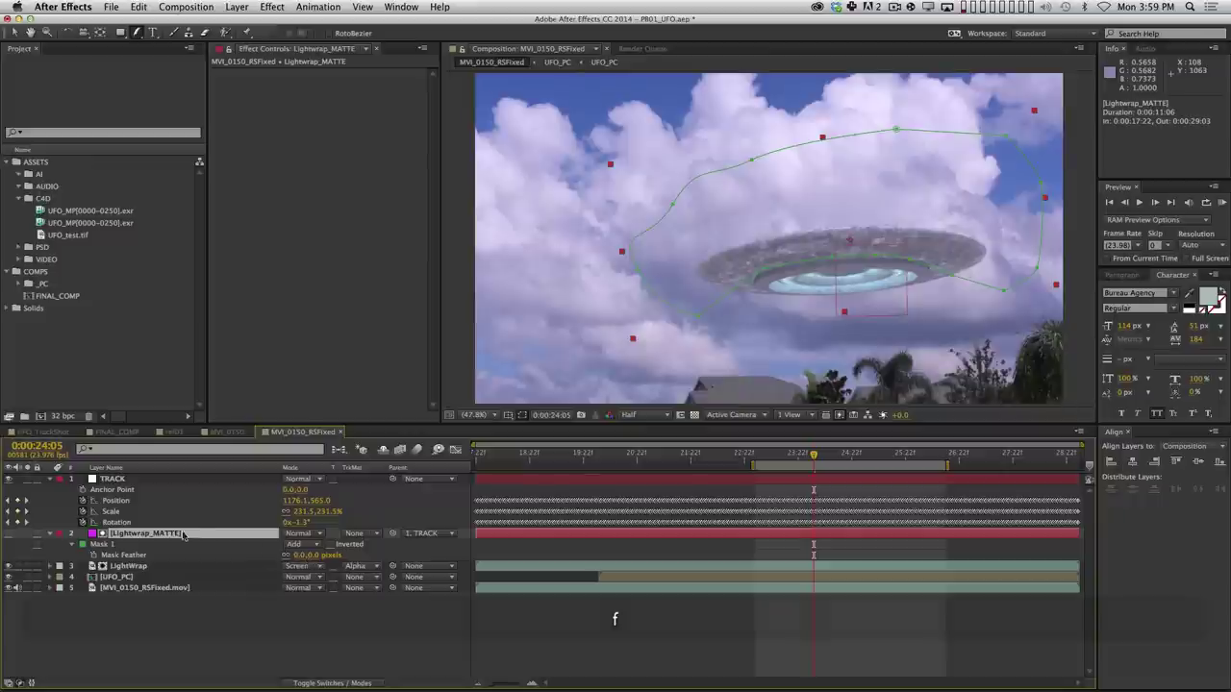
pyautogui.click(300, 555)
pyautogui.write('50')
pyautogui.press('Return')
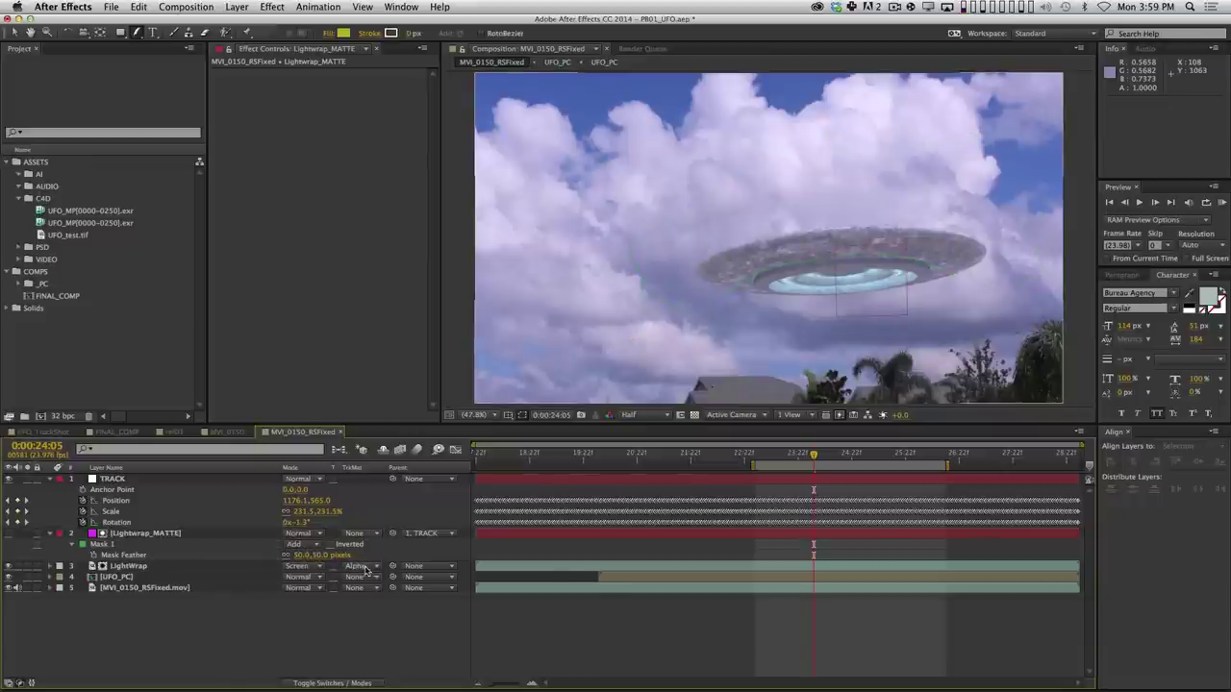
# Compare the light wrap with its track matte set to none and back to alpha, and RAM preview the shot.
pyautogui.click(365, 570)
pyautogui.click(380, 581)
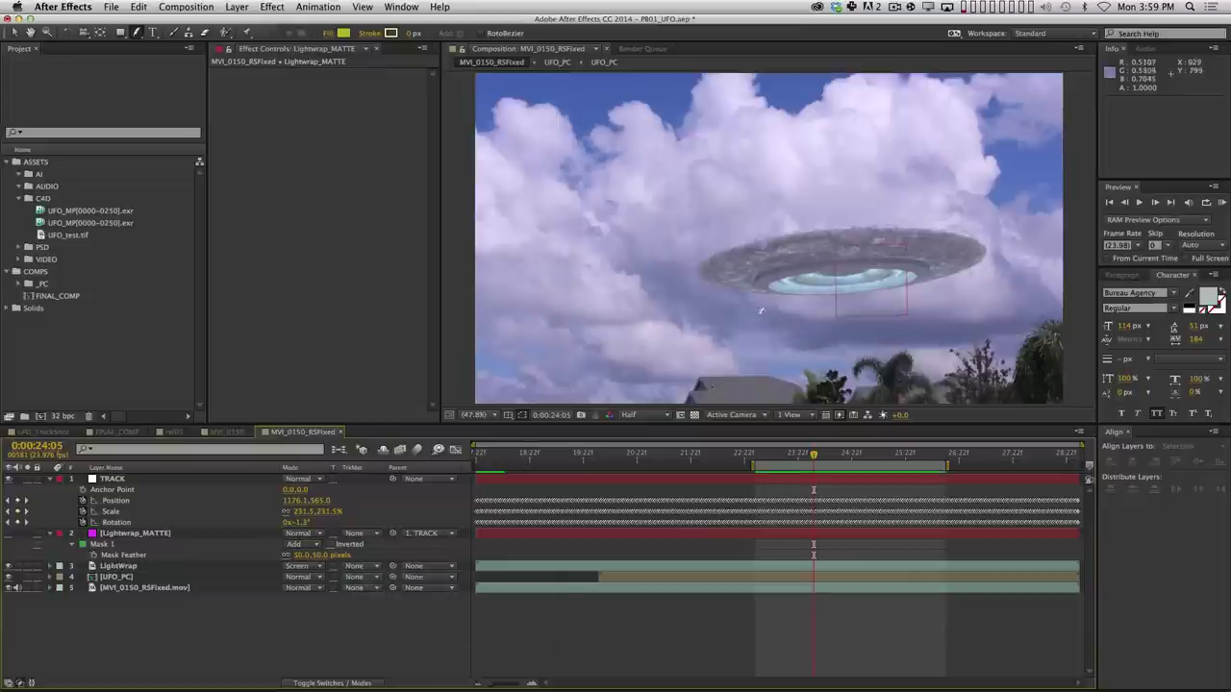
pyautogui.click(363, 566)
pyautogui.click(391, 596)
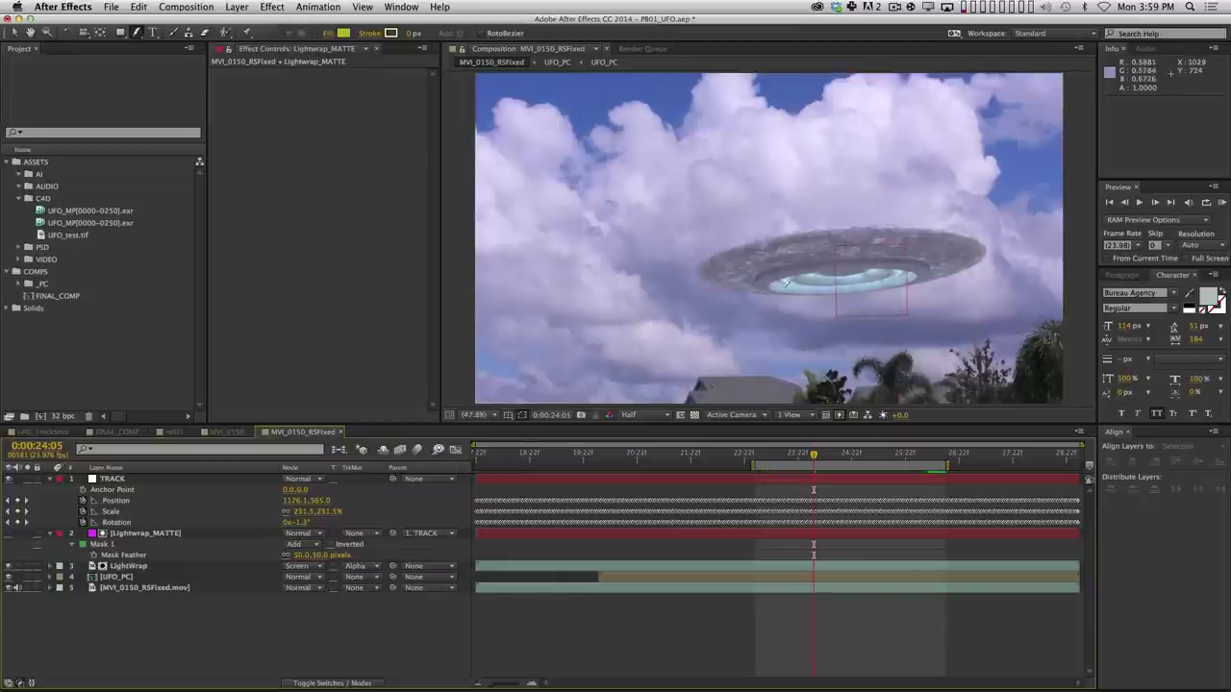
pyautogui.press('KP_0')
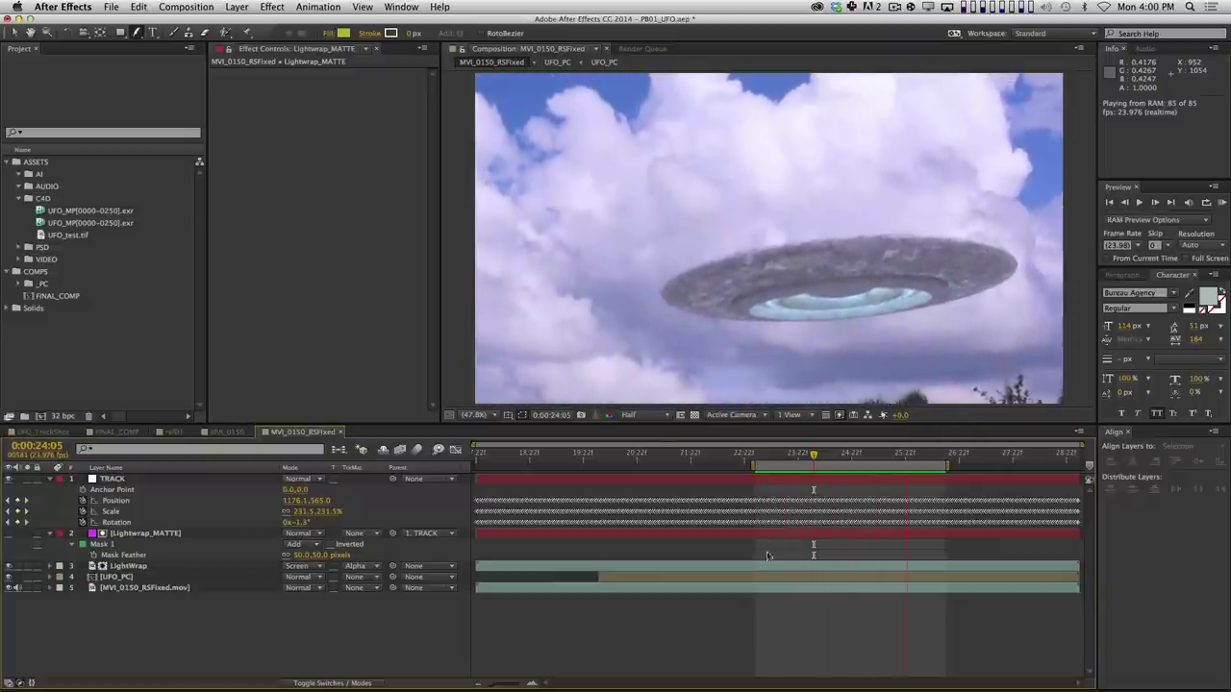
# Collapse all layer properties, extend the work area in both directions with its start at 0:00:20:05, and preview the shot.
pyautogui.press('super+a')
pyautogui.press('shift+super+grave')
pyautogui.click(721, 636)
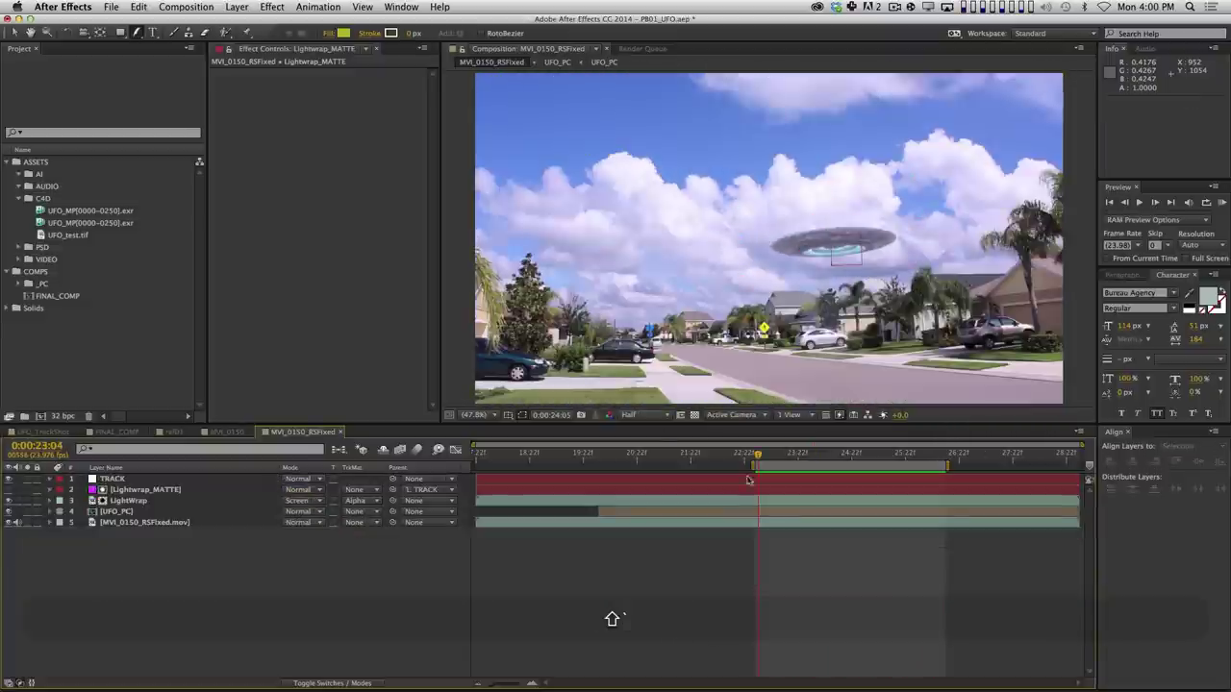
pyautogui.moveTo(751, 466); pyautogui.dragTo(599, 466)
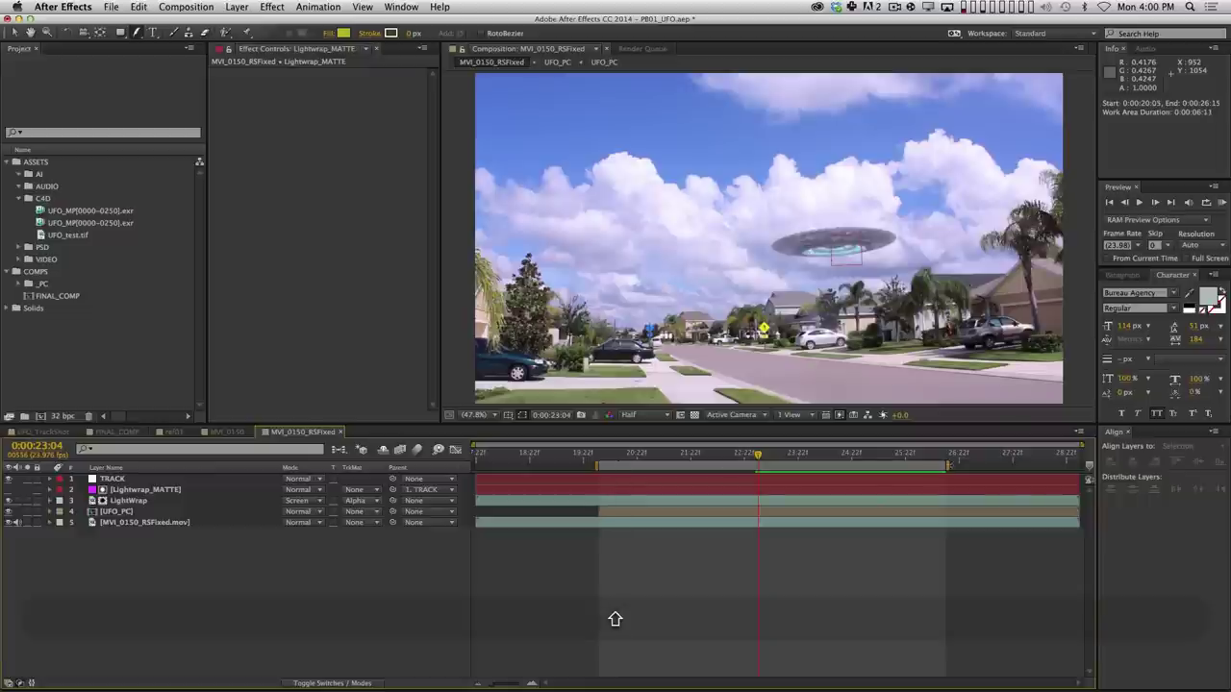
pyautogui.moveTo(948, 465); pyautogui.dragTo(1041, 466)
pyautogui.hotkey('shift', '0')
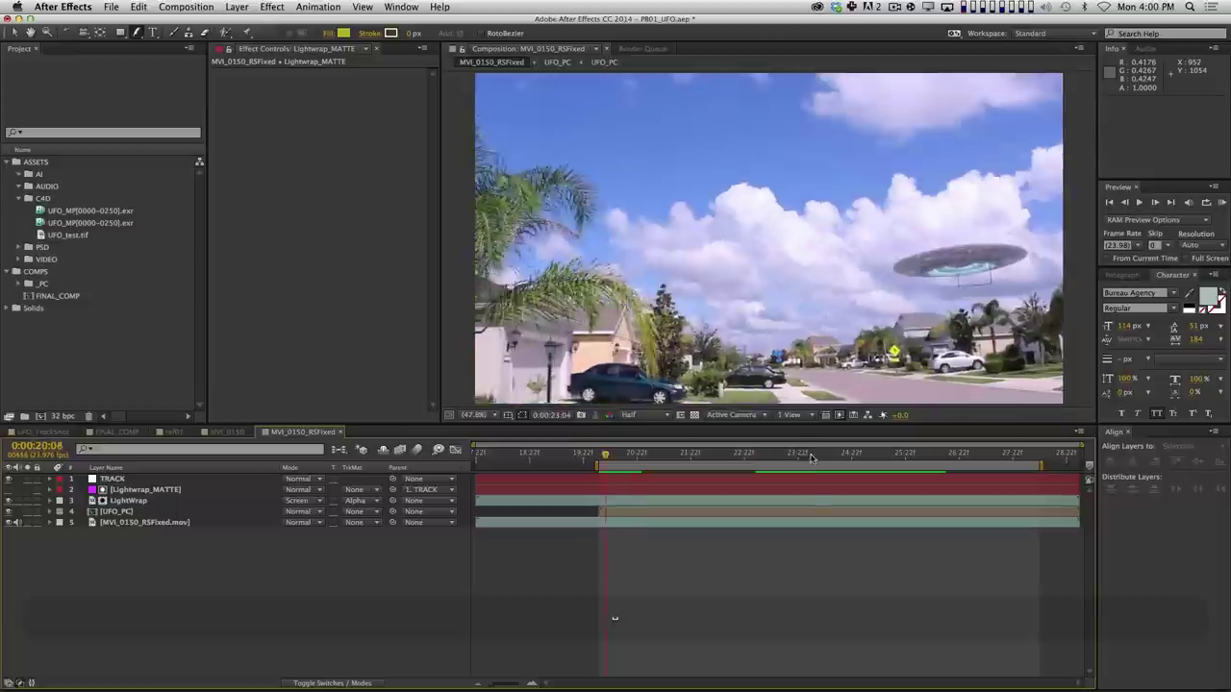
# Move to 0:00:24:13 and open the UFO_PC precomp to reach the UFO layer's effects.
pyautogui.click(840, 454)
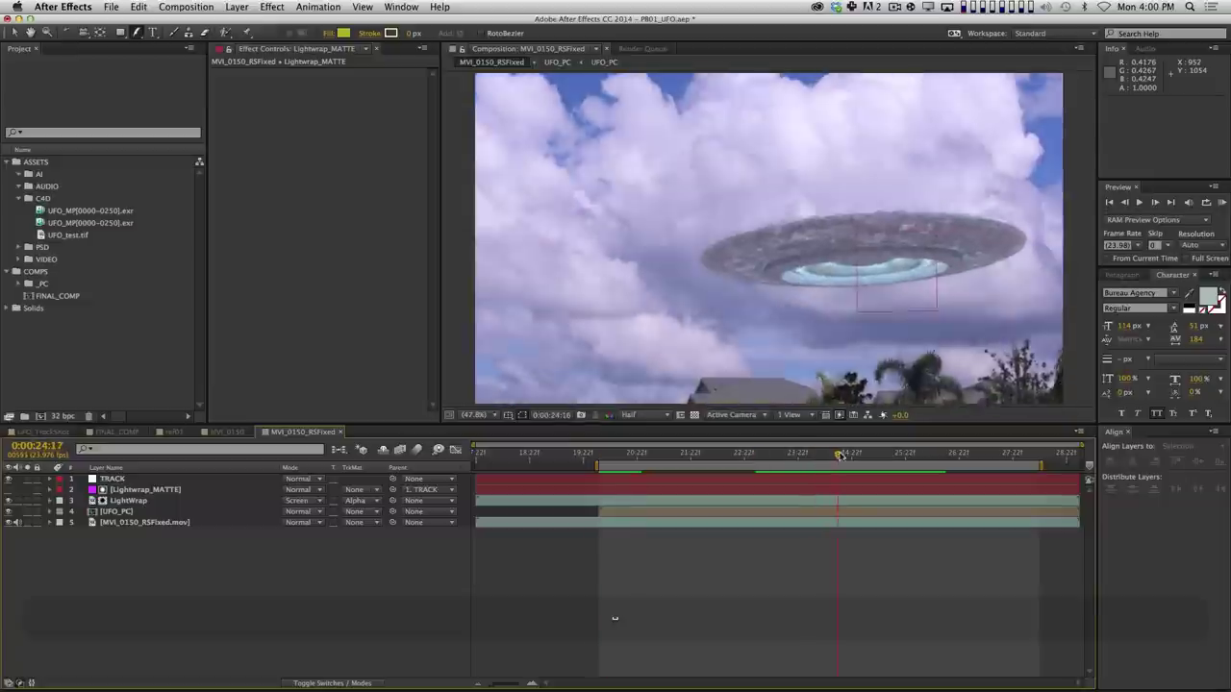
pyautogui.moveTo(841, 455); pyautogui.dragTo(832, 454)
pyautogui.press('KP_4')
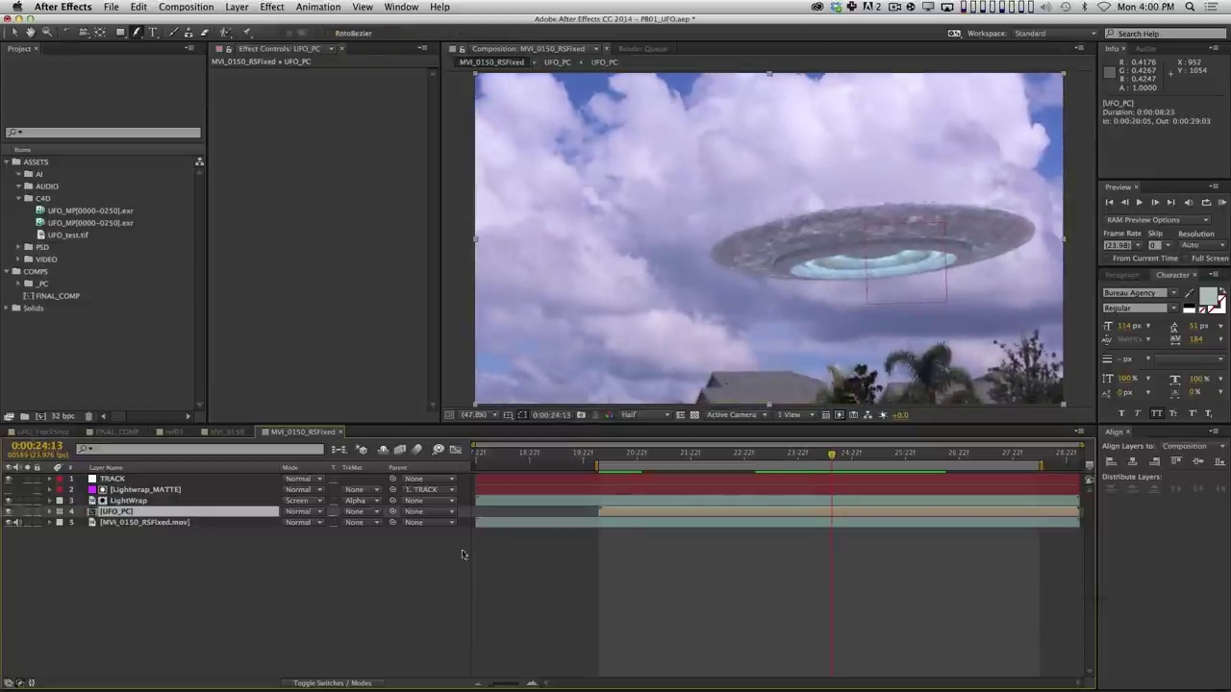
pyautogui.doubleClick(120, 512)
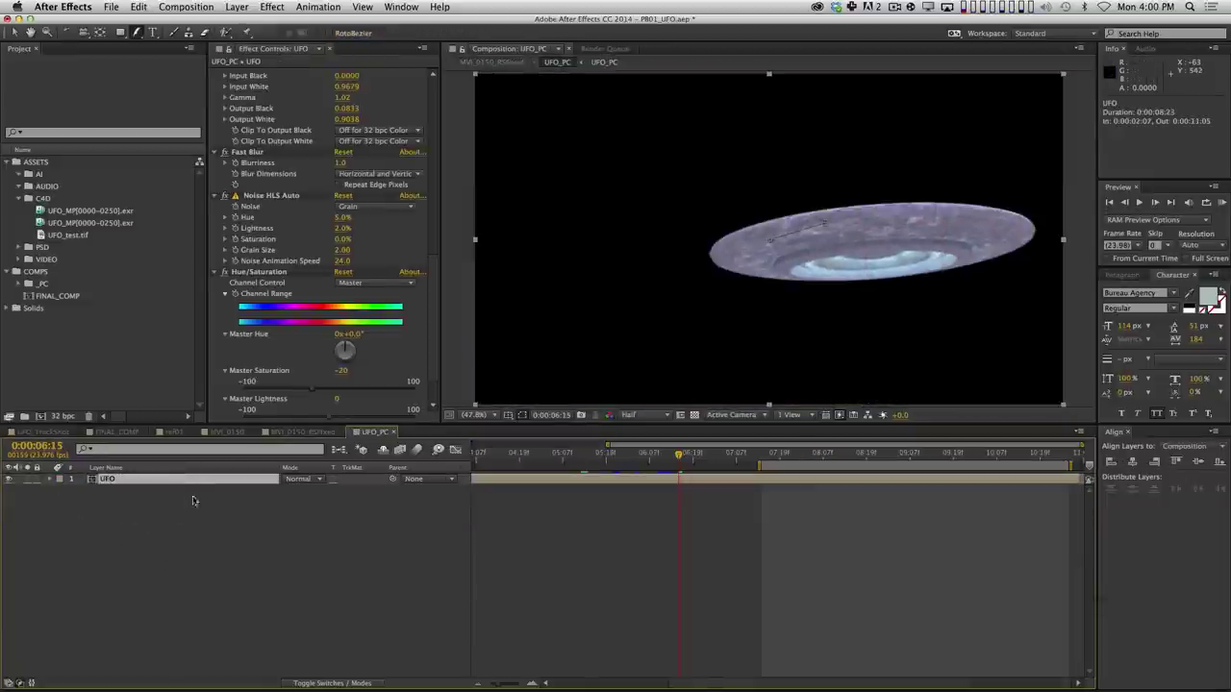
# Return to the MVI_0150_RSFixed composition and apply a Levels effect to the UFO_PC layer.
pyautogui.click(270, 609)
pyautogui.click(156, 484)
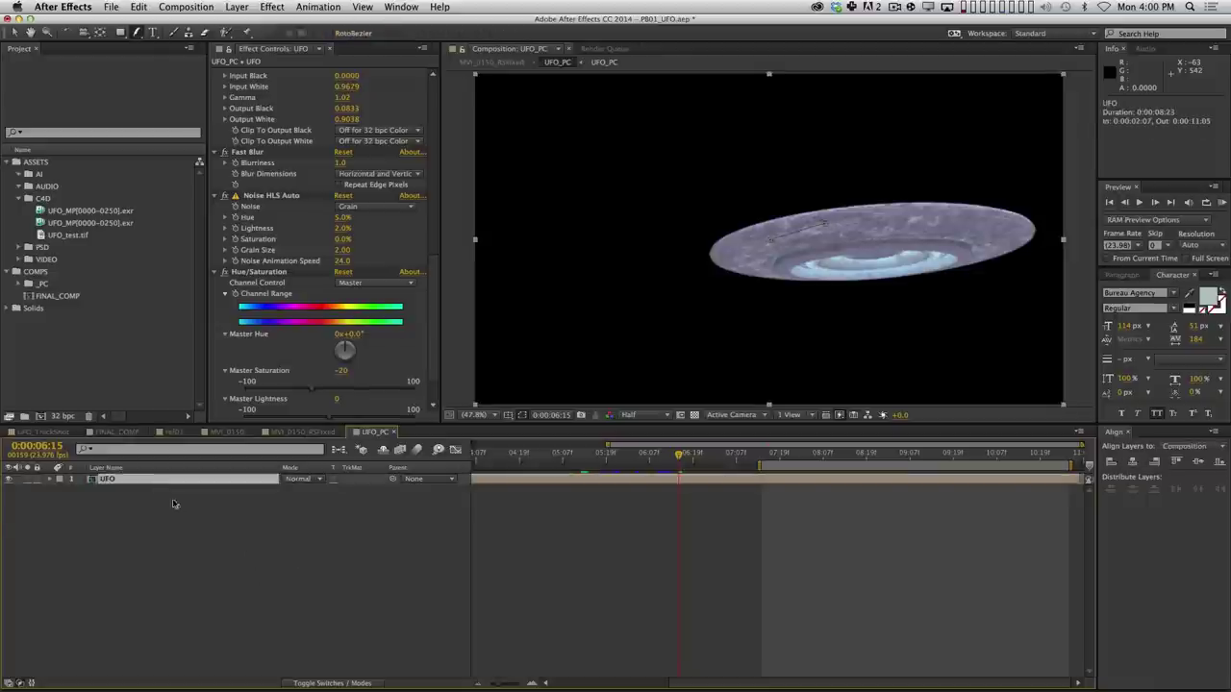
pyautogui.hotkey('ctrl', 'alt', 'shift', 'Up')
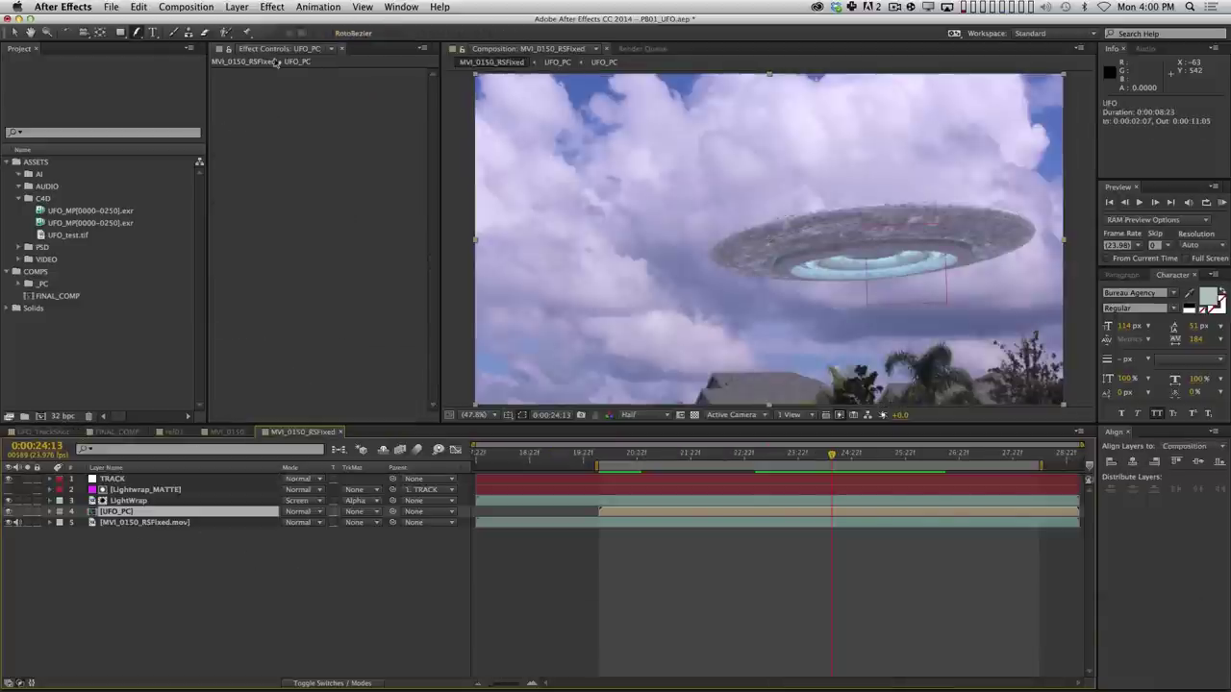
pyautogui.click(274, 7)
pyautogui.moveTo(318, 127)
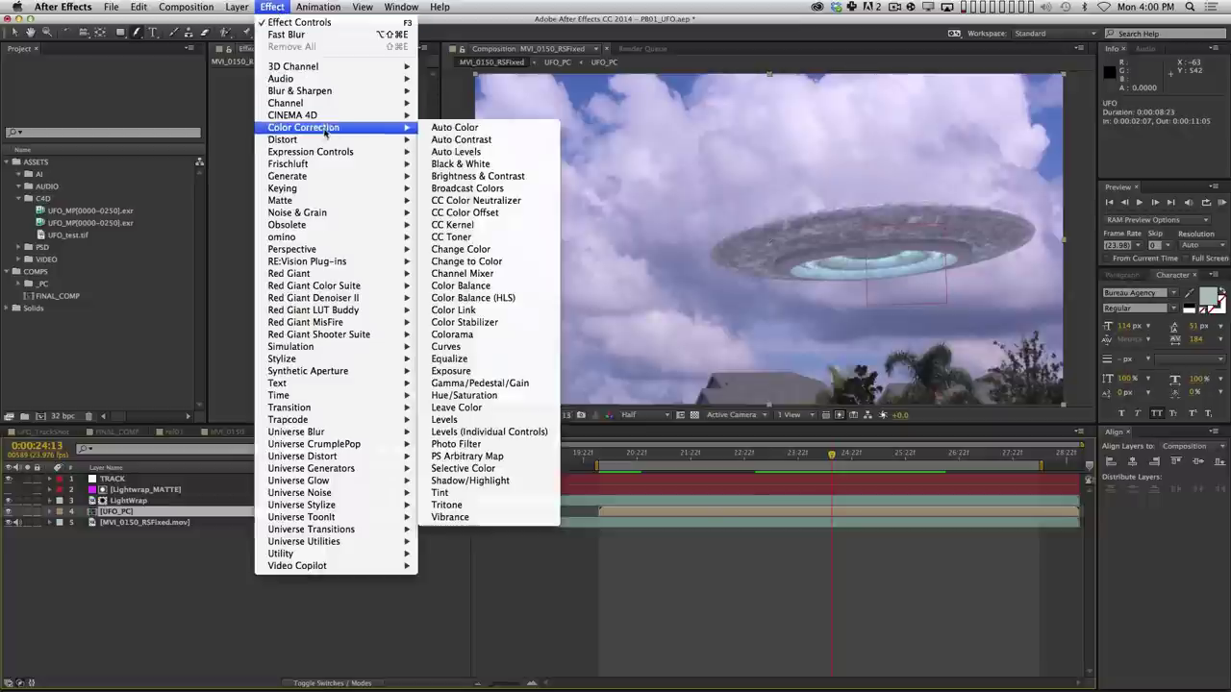
pyautogui.click(446, 419)
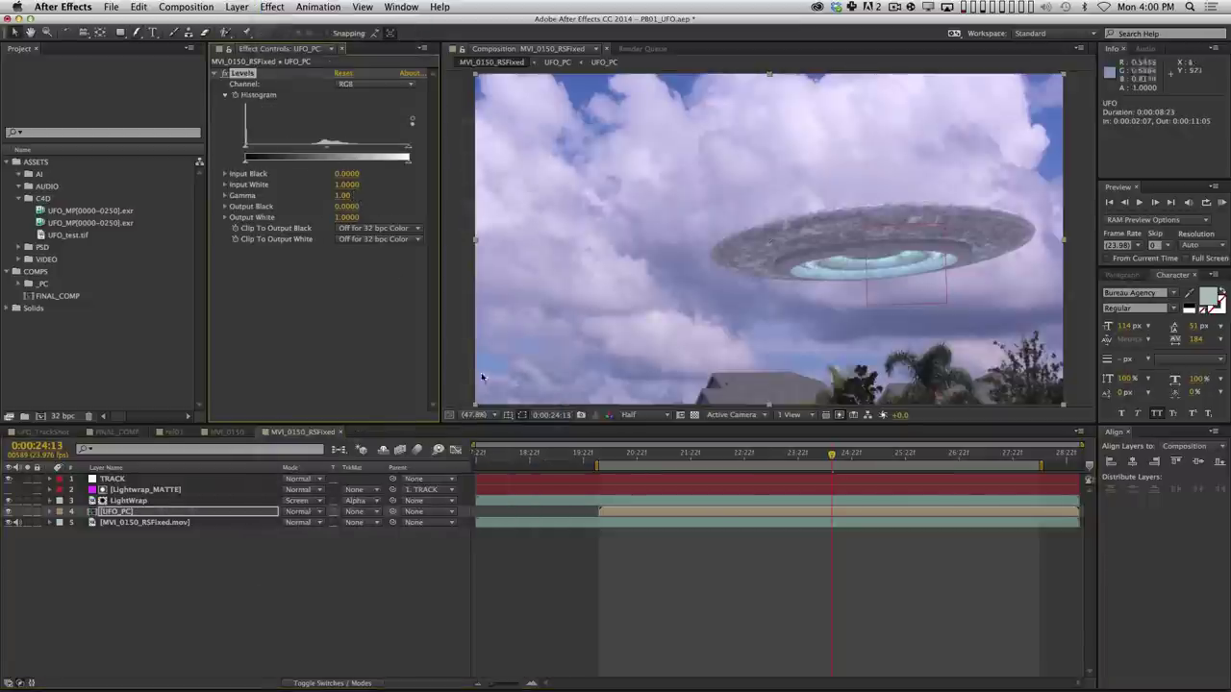
# Move to 0:00:21:05, raise the Levels Output Black on UFO_PC to 0.0863 and play the shot.
pyautogui.click(654, 453)
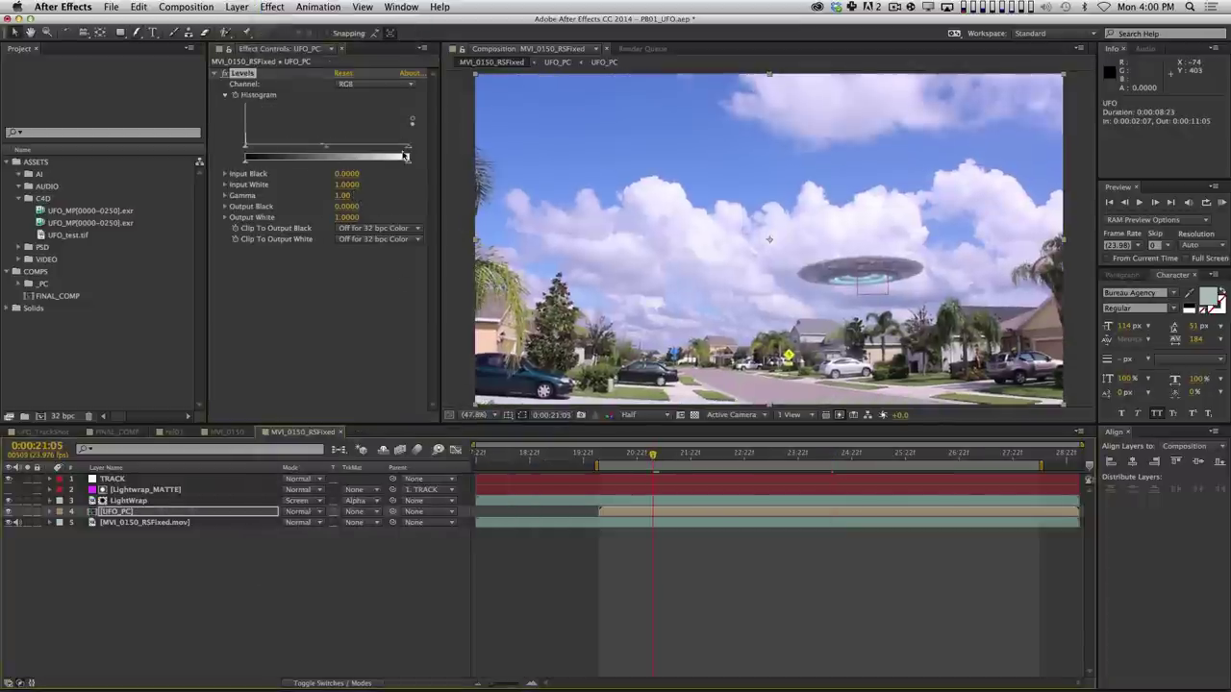
pyautogui.moveTo(408, 162)
pyautogui.mouseDown()
pyautogui.moveTo(388, 167)
pyautogui.moveTo(426, 168)
pyautogui.mouseUp()
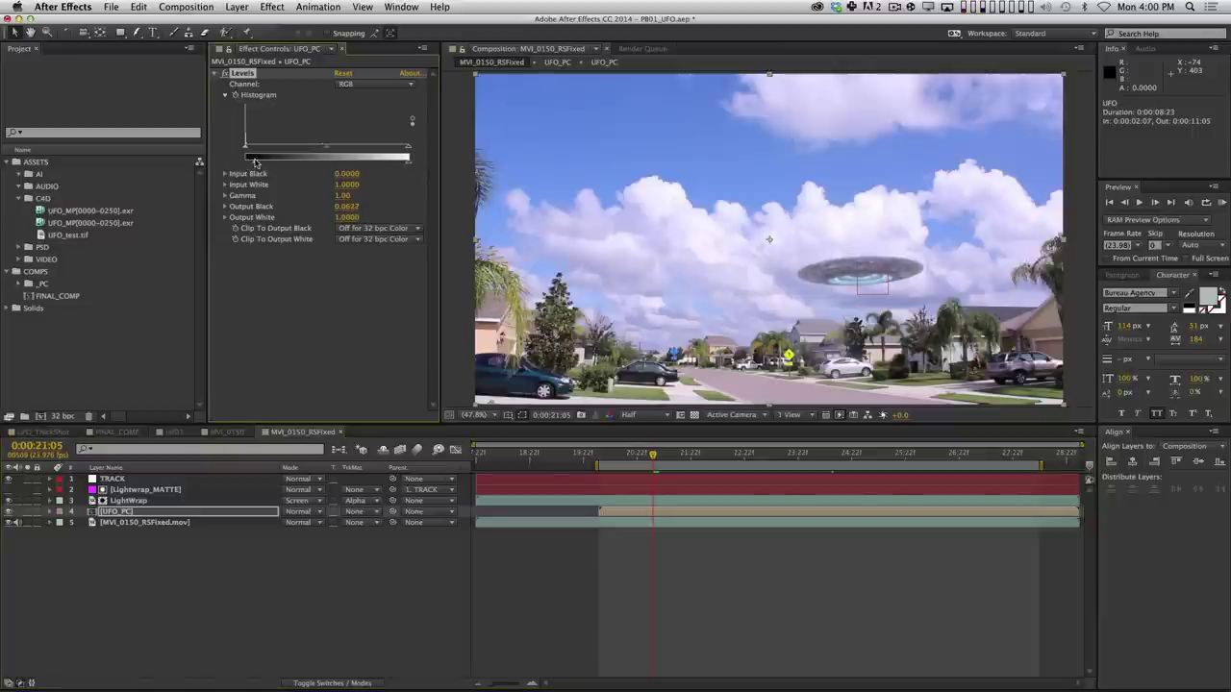
pyautogui.press('space')
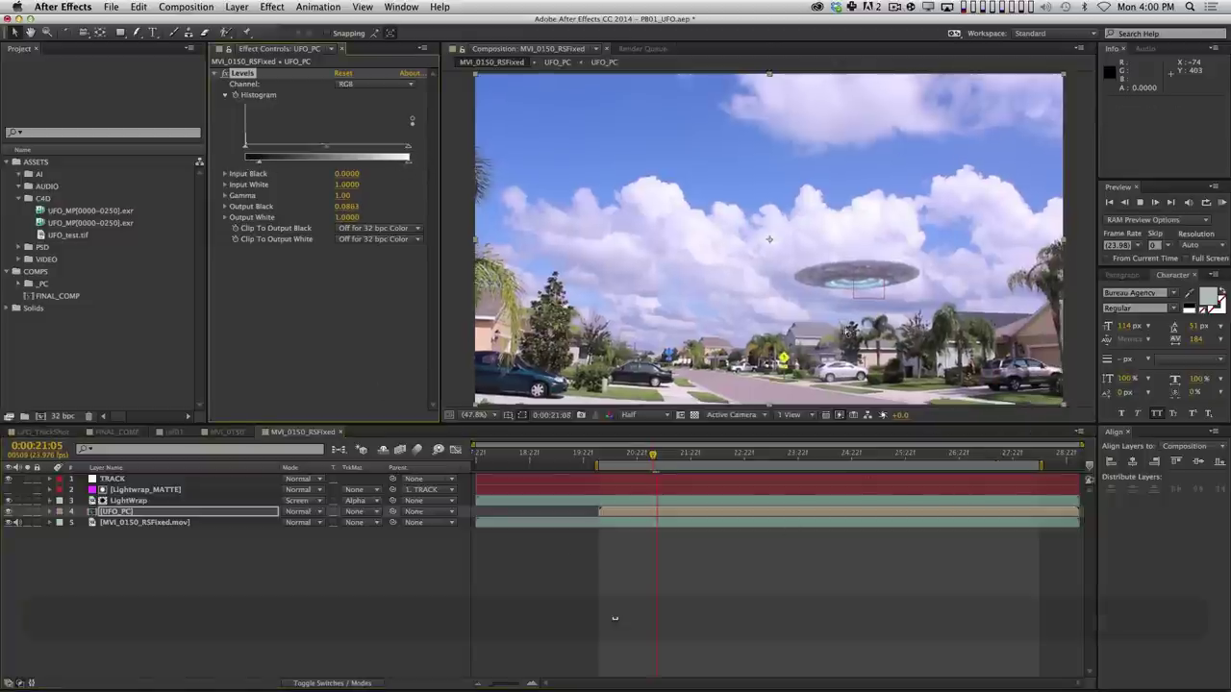
# Set the blue channel's gamma to 1.05 in UFO_PC's Levels effect and RAM preview the shot.
pyautogui.click(378, 84)
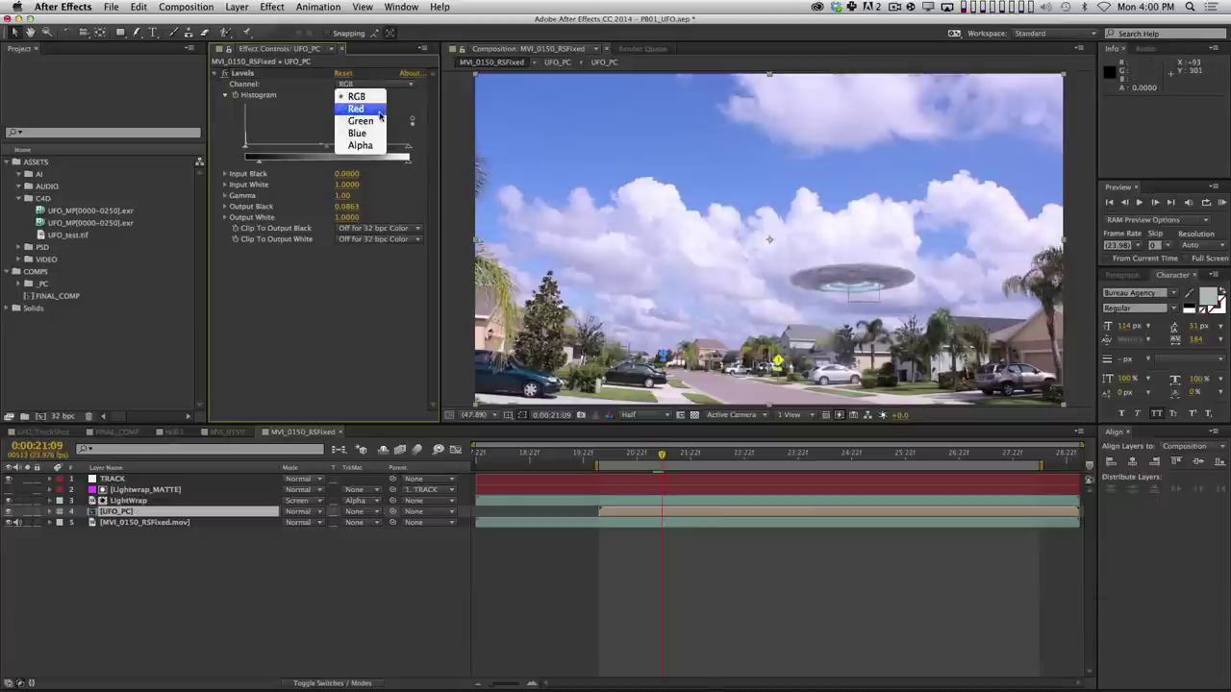
pyautogui.click(379, 134)
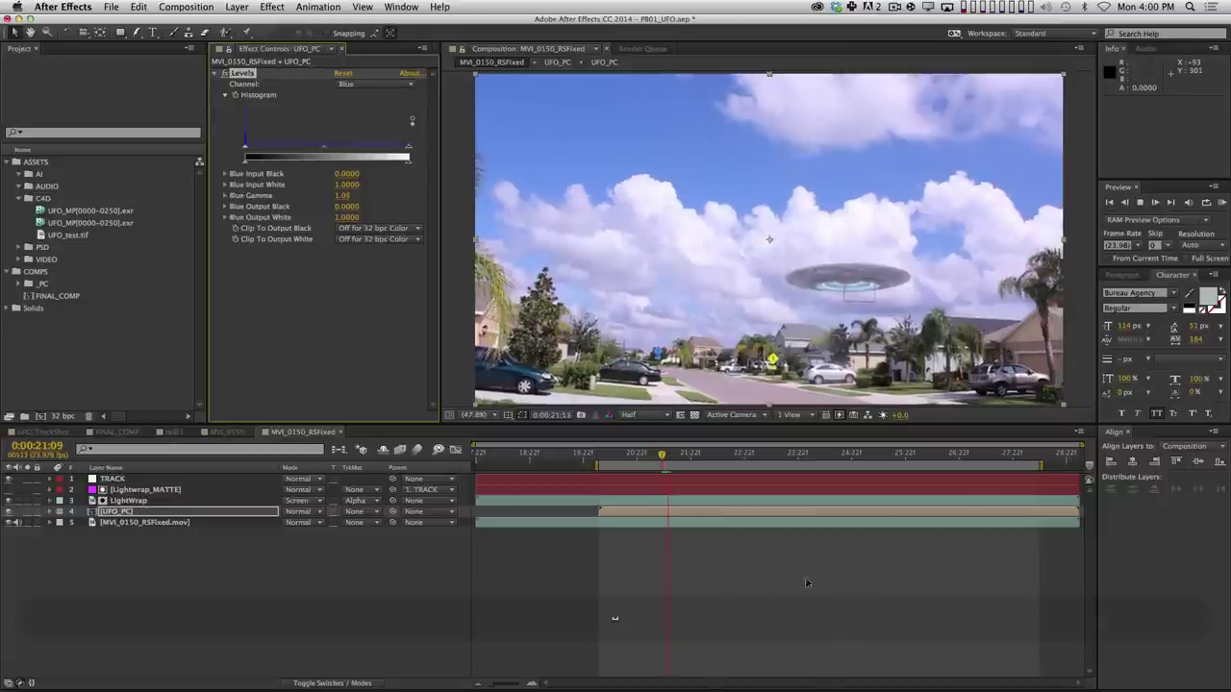
pyautogui.press('space')
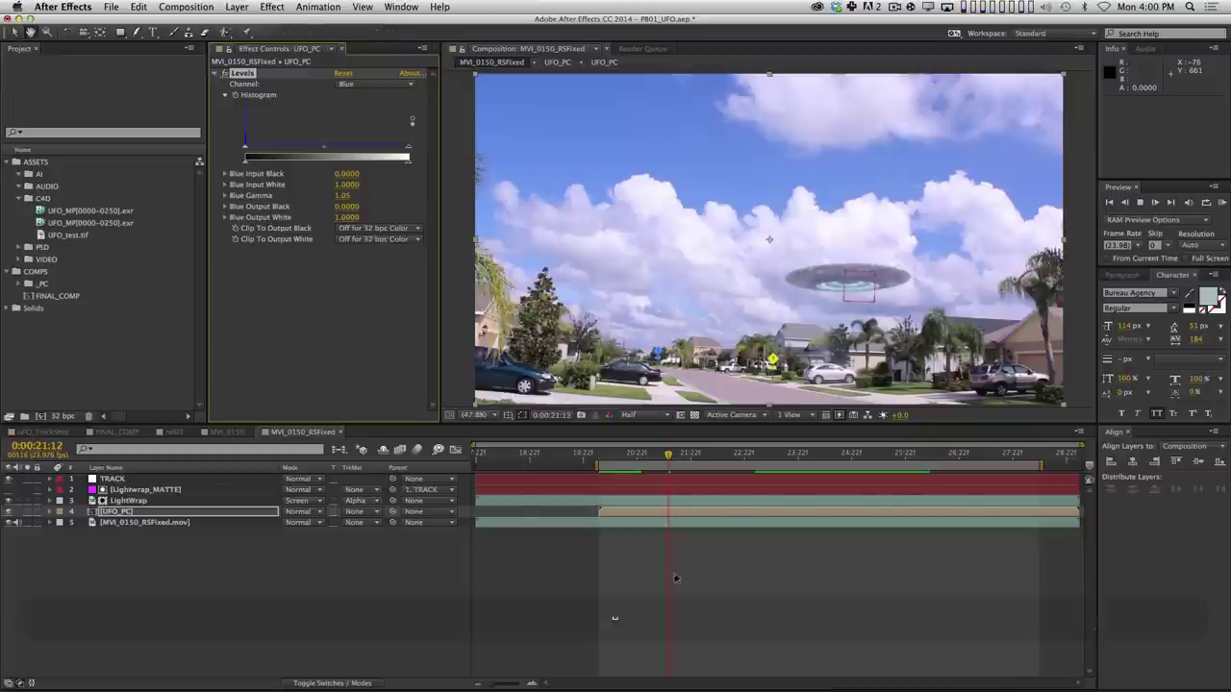
pyautogui.press('space')
pyautogui.press('KP_0')
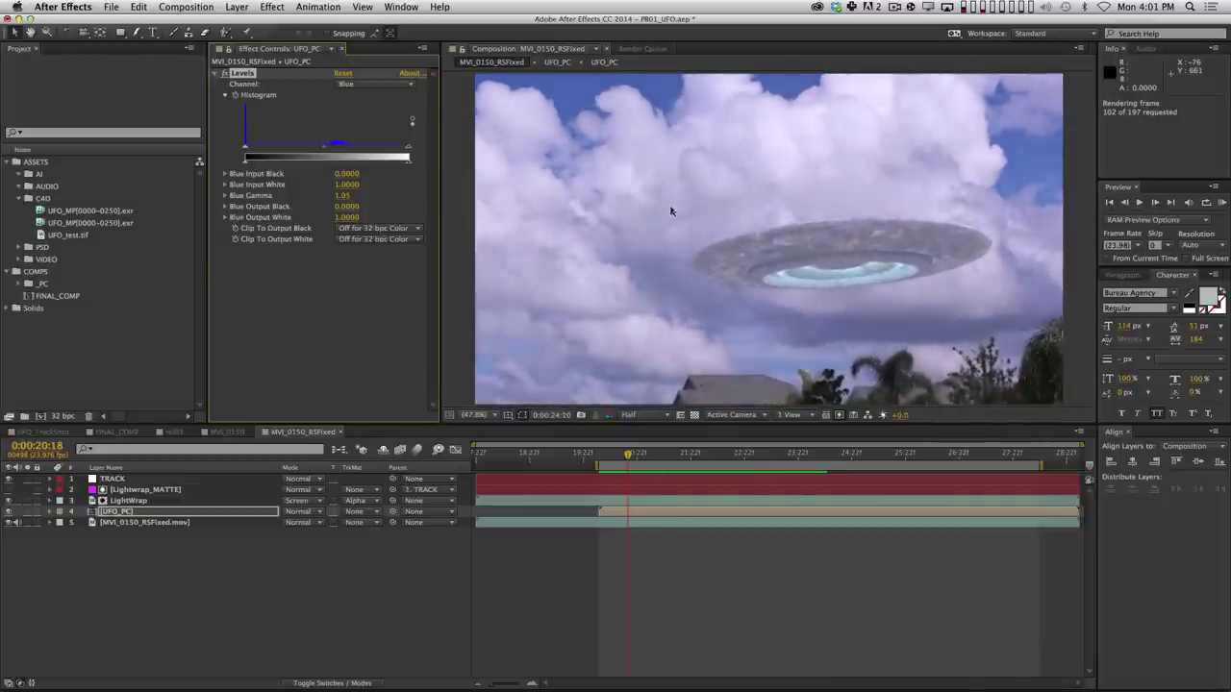
pyautogui.press('space')
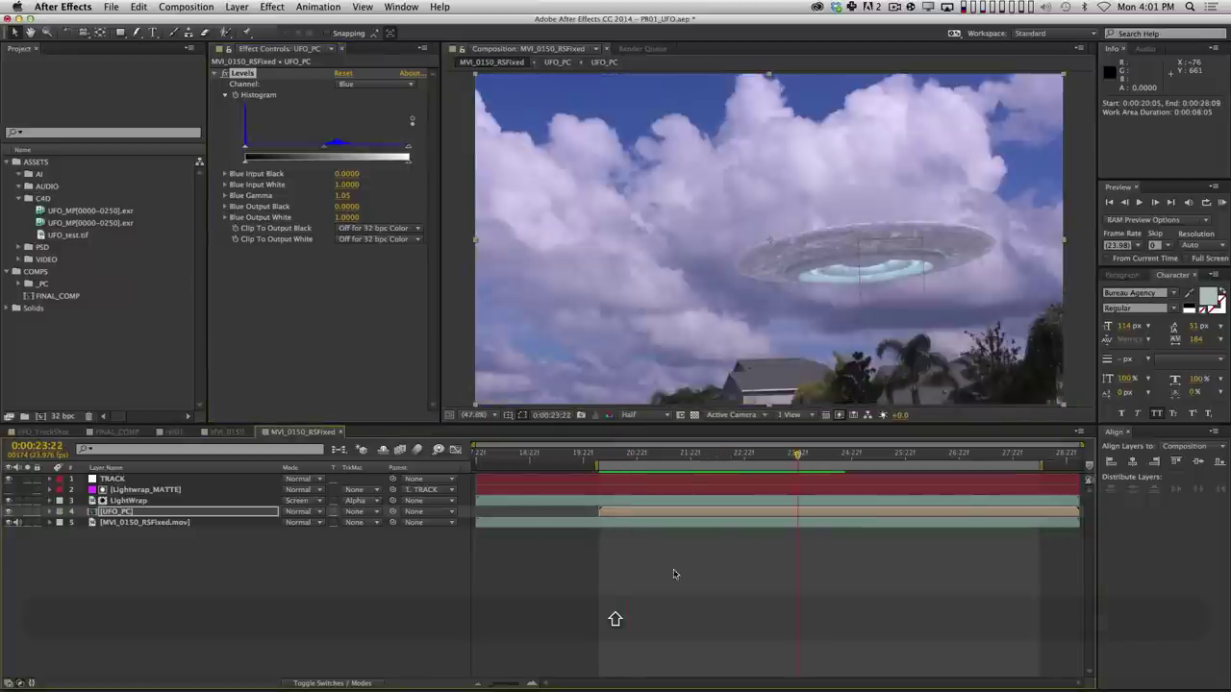
# Pre-compose all layers of MVI_0150_RSFixed into a new composition named UFO_Tracked, moving all attributes.
pyautogui.click(674, 574)
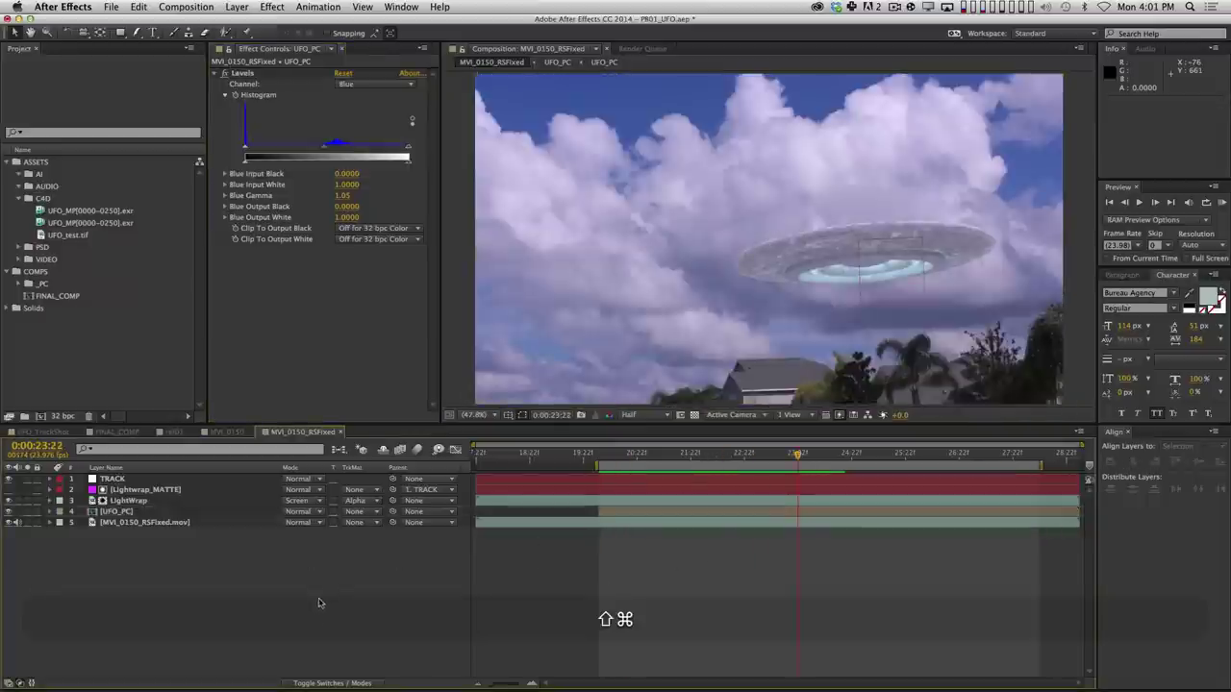
pyautogui.press('super+a')
pyautogui.press('super+shift+c')
pyautogui.write('U')
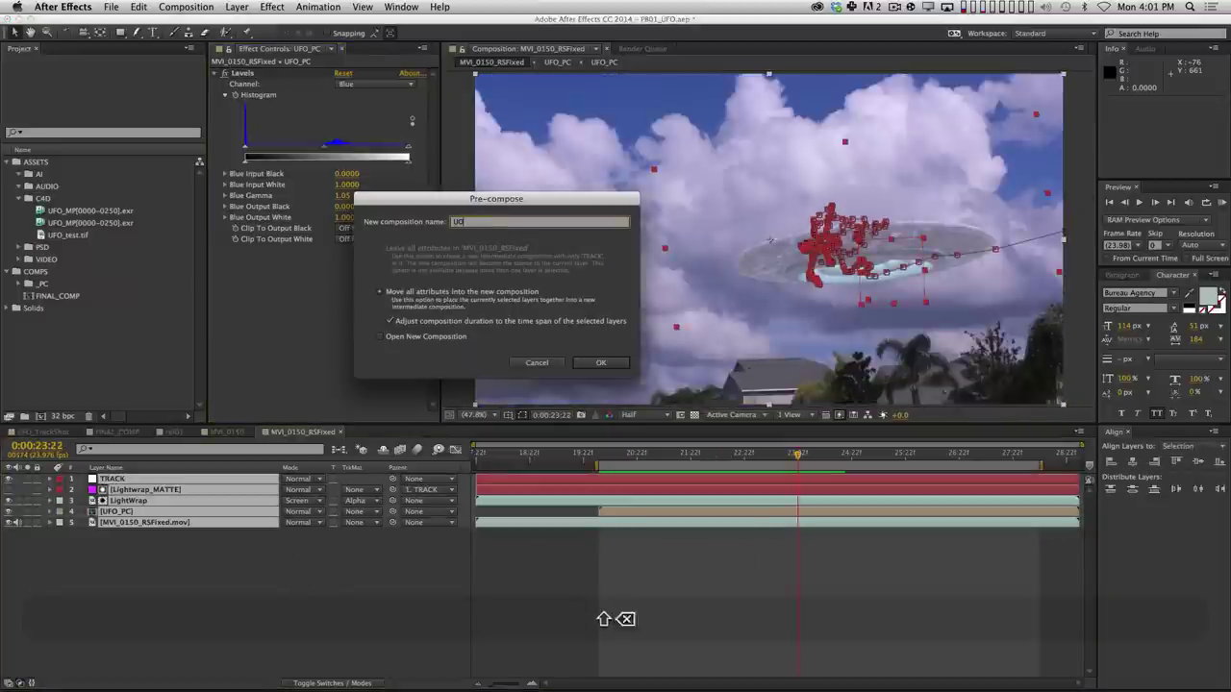
pyautogui.write('FO_T')
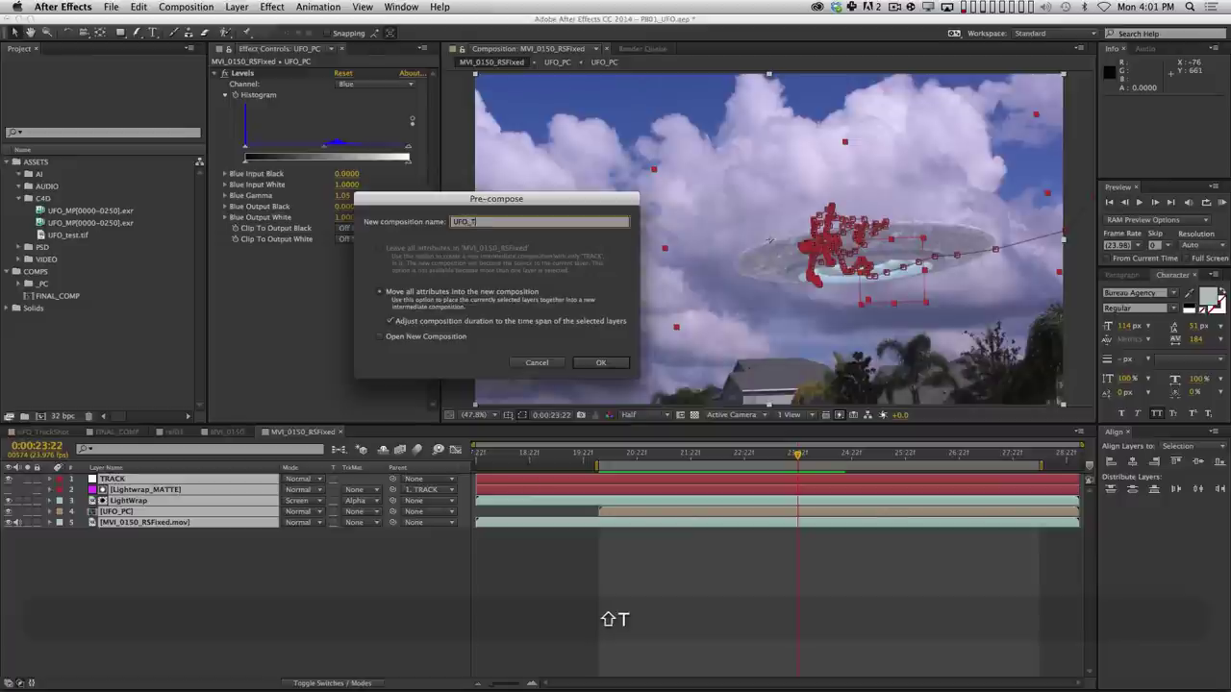
pyautogui.write('racked')
pyautogui.press('Return')
pyautogui.click(349, 547)
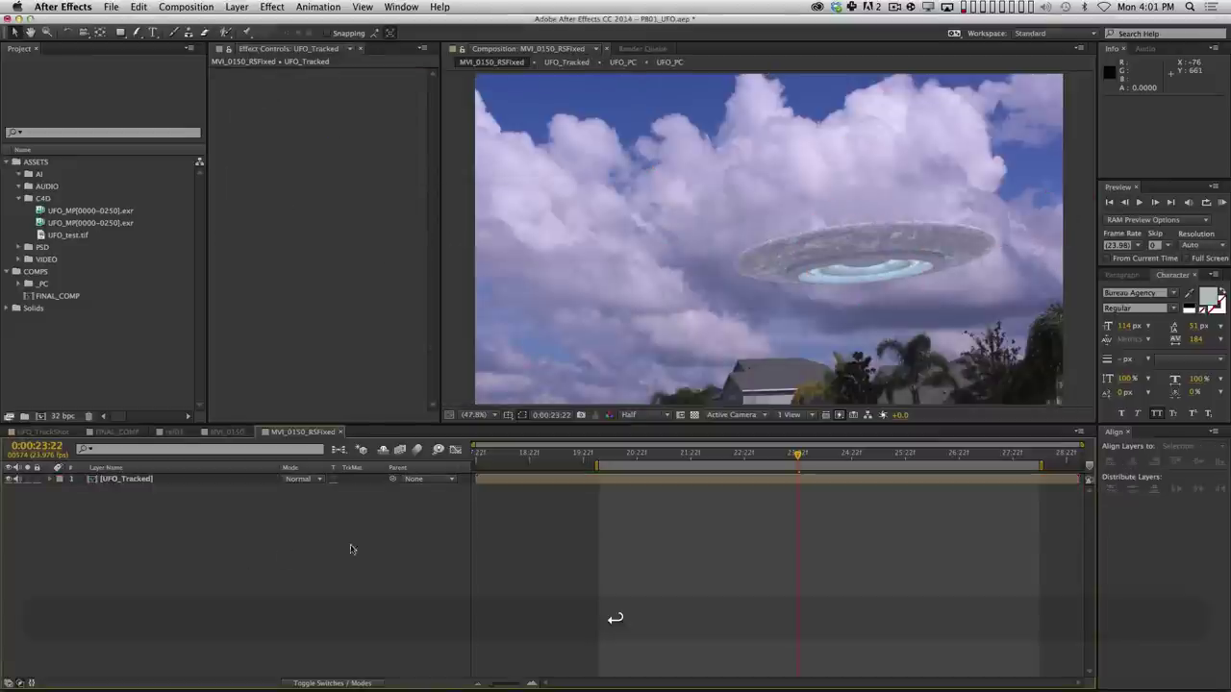
# Move to 0:00:21:09 and apply the RSMB Pro motion blur effect to the UFO_Tracked layer.
pyautogui.click(640, 453)
pyautogui.moveTo(640, 453); pyautogui.dragTo(662, 454)
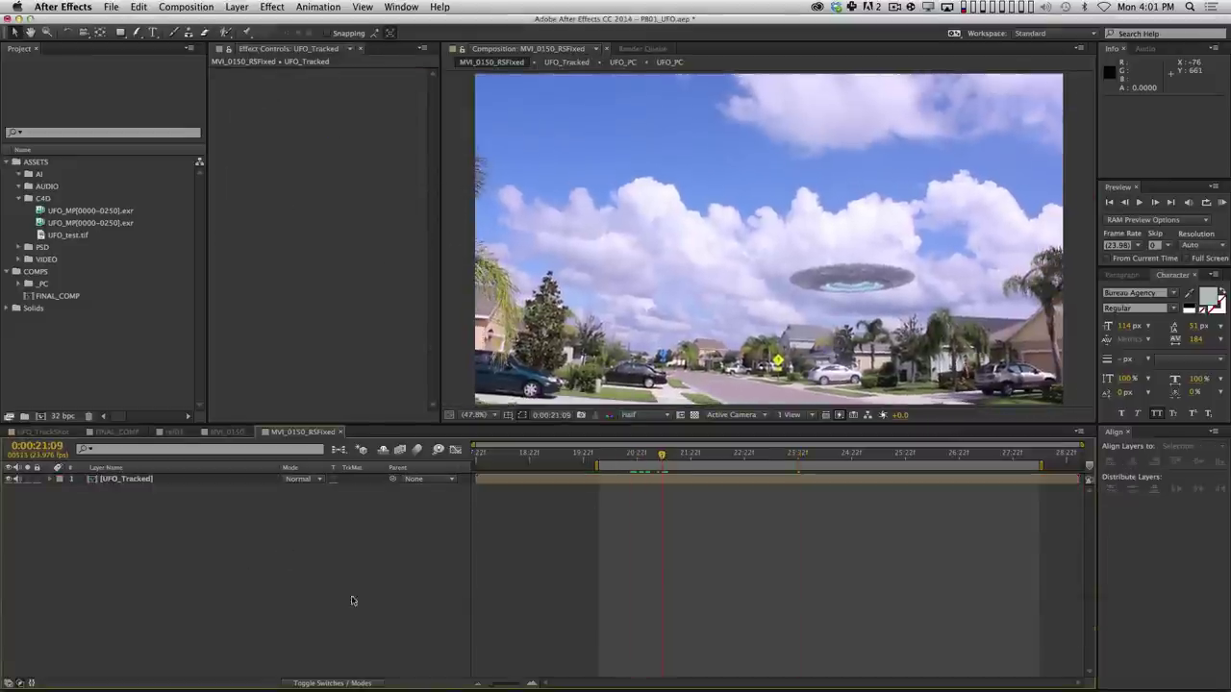
pyautogui.press('super+a')
pyautogui.click(273, 7)
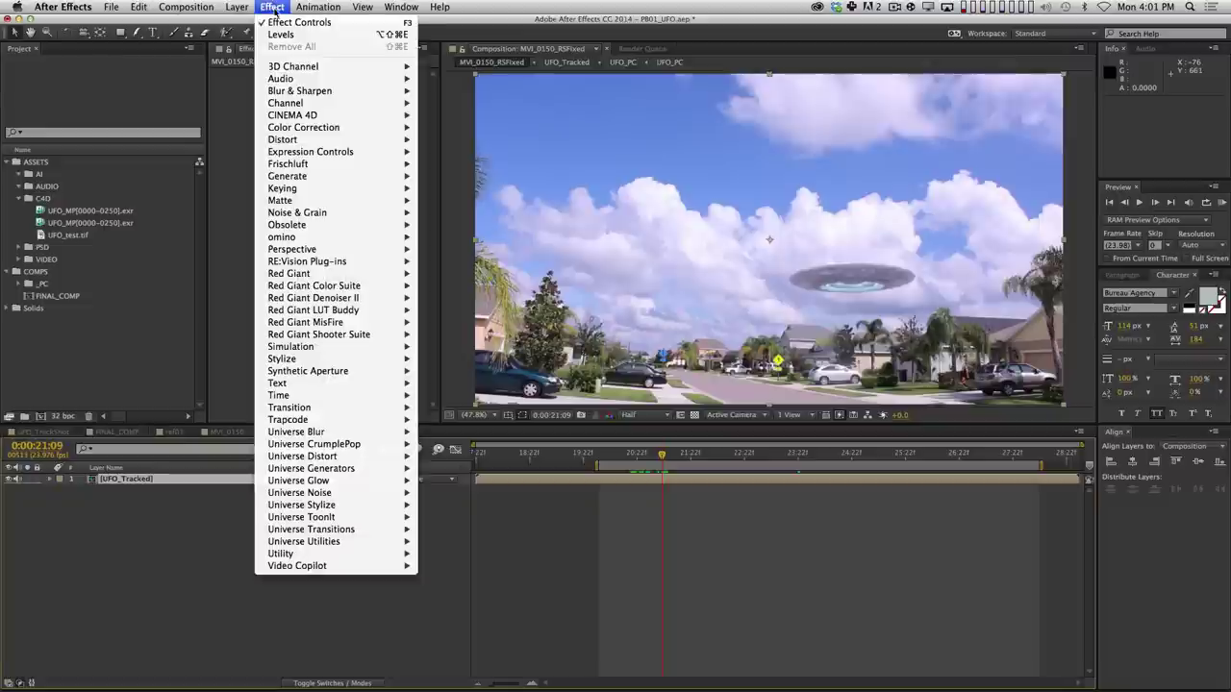
pyautogui.moveTo(341, 261)
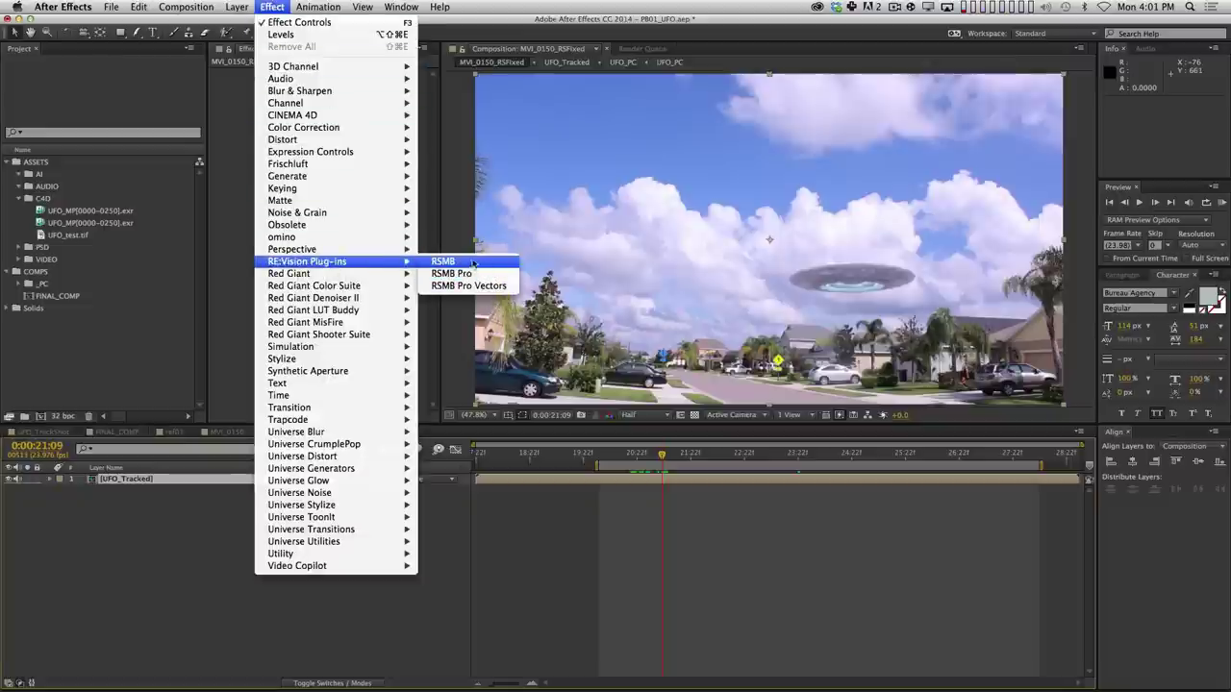
pyautogui.click(461, 273)
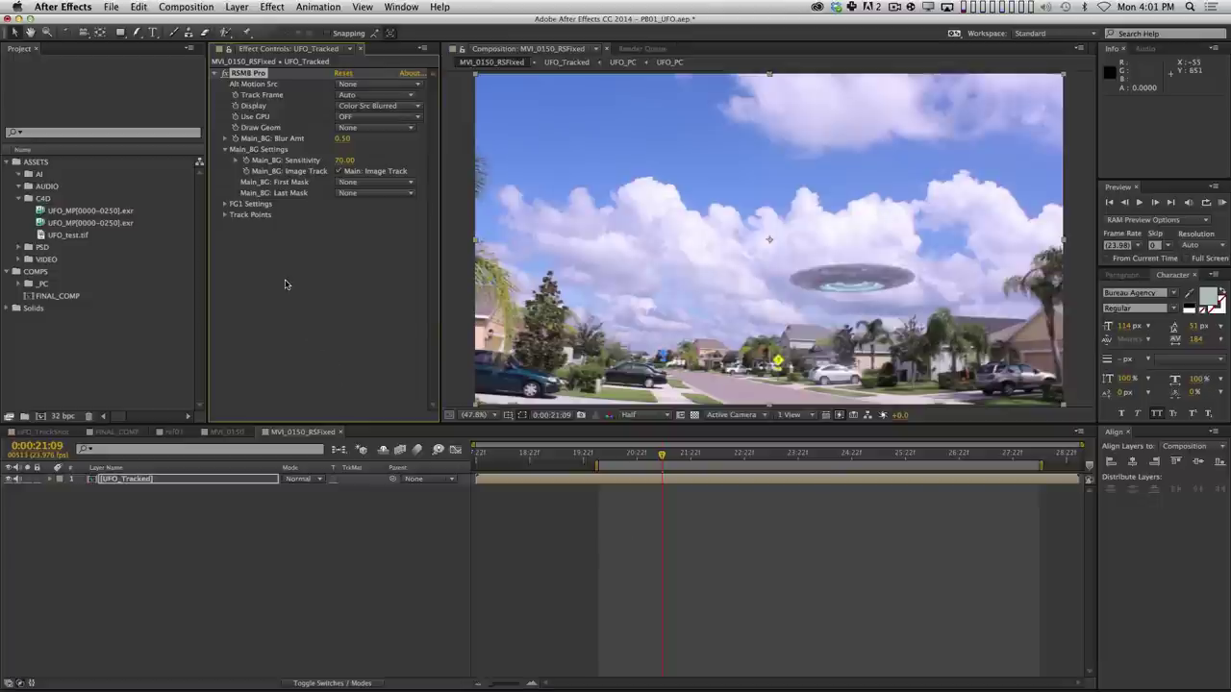
# Preview the motion blur, extend the work area start back to 0:00:19:19 and RAM preview the shot.
pyautogui.press('space')
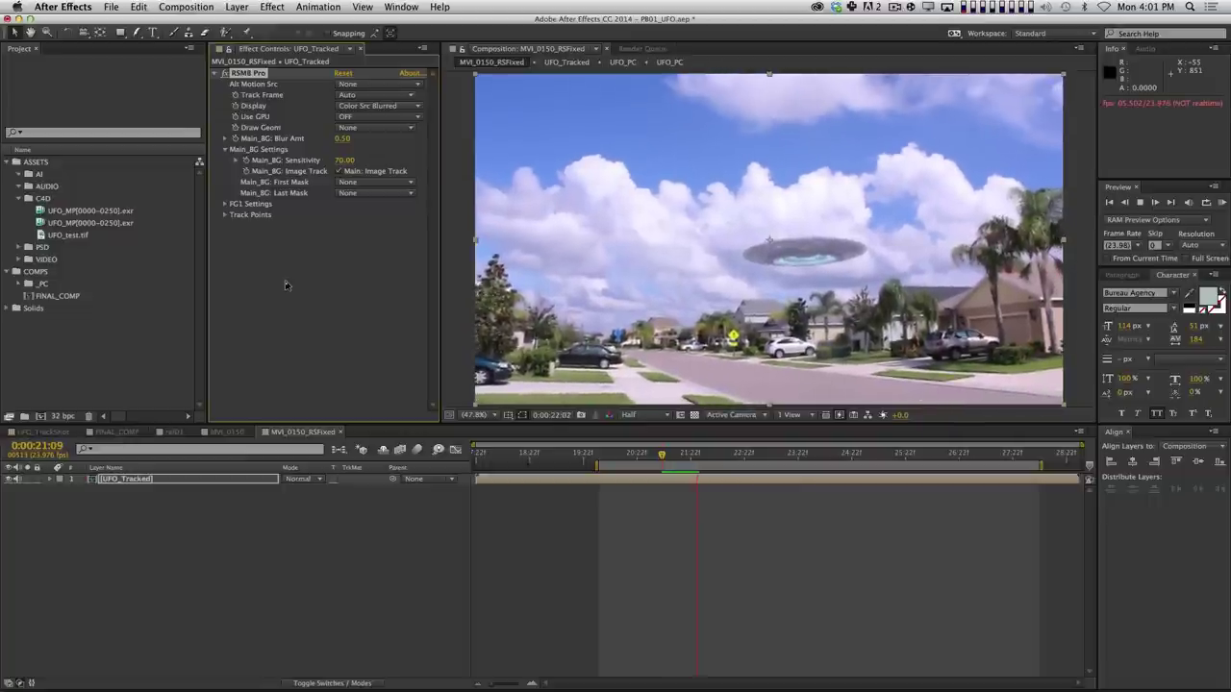
pyautogui.press('KP_0')
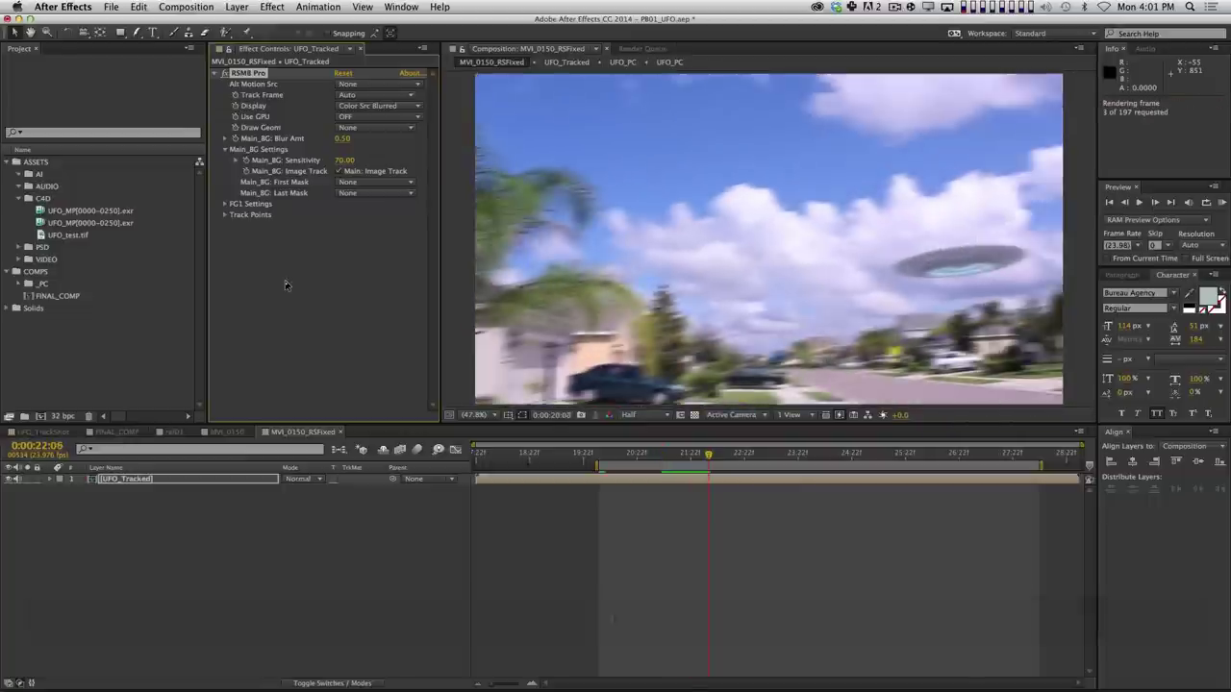
pyautogui.hotkey('shift', 'pageup')
pyautogui.hotkey('shift', 'pageup')
pyautogui.hotkey('shift', 'pageup')
pyautogui.hotkey('shift', 'pageup')
pyautogui.hotkey('shift', 'pageup')
pyautogui.hotkey('shift', 'pageup')
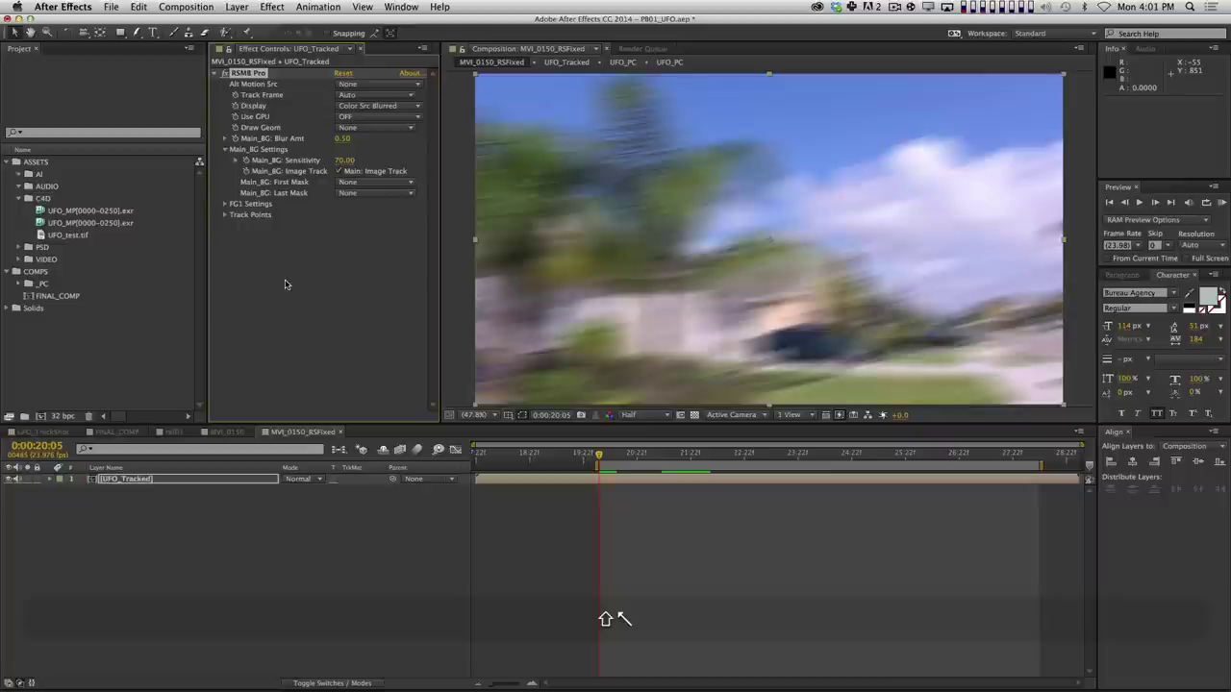
pyautogui.hotkey('shift', 'b')
pyautogui.press('KP_0')
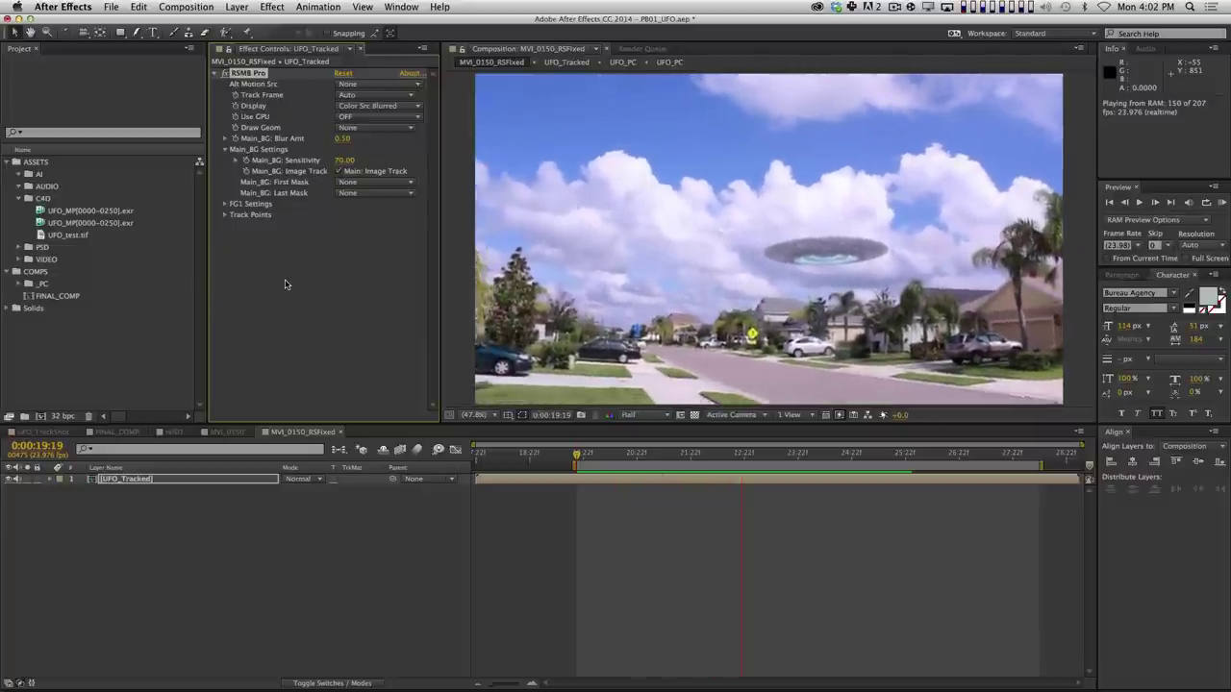
pyautogui.click(833, 607)
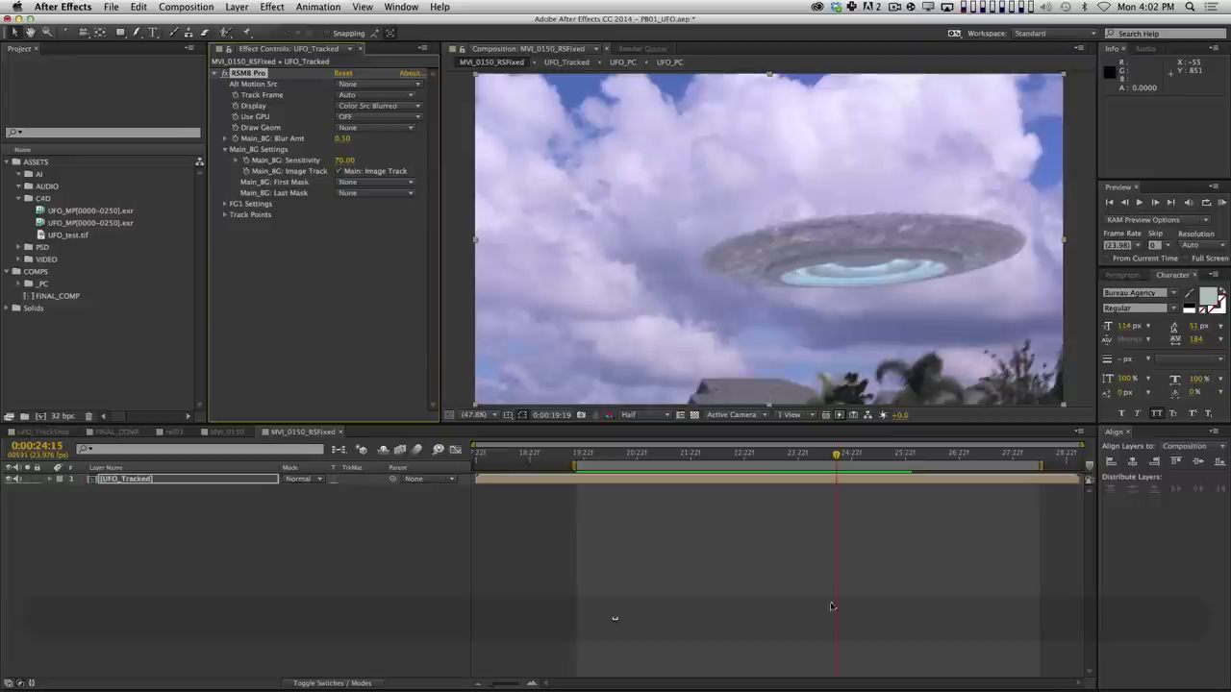
# Open the UFO_Tracked precomp and scrub through the shot to 0:00:06:17.
pyautogui.doubleClick(178, 475)
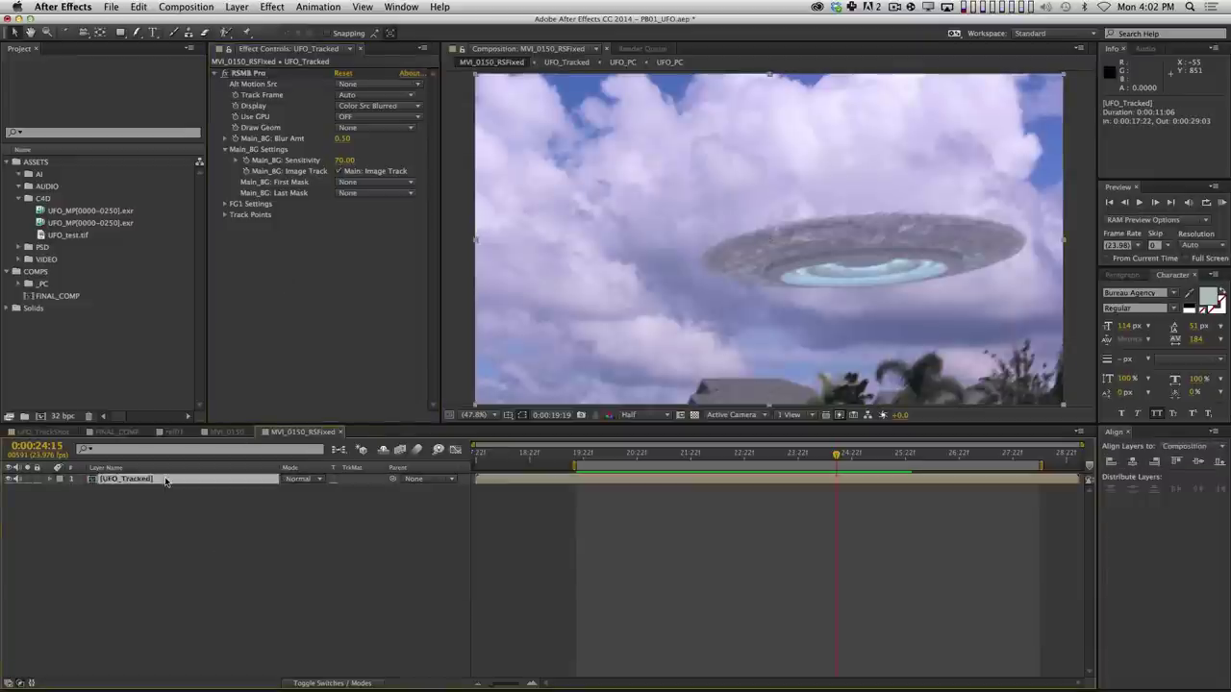
pyautogui.click(695, 456)
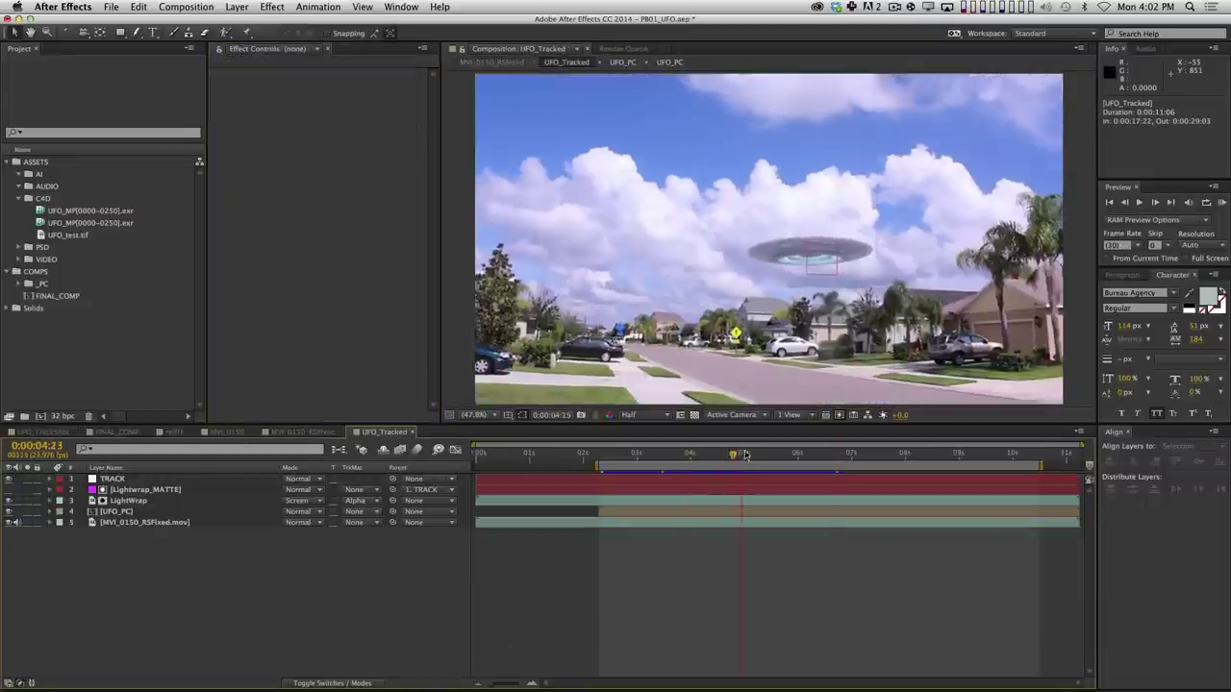
pyautogui.click(828, 453)
pyautogui.moveTo(828, 452); pyautogui.dragTo(836, 453)
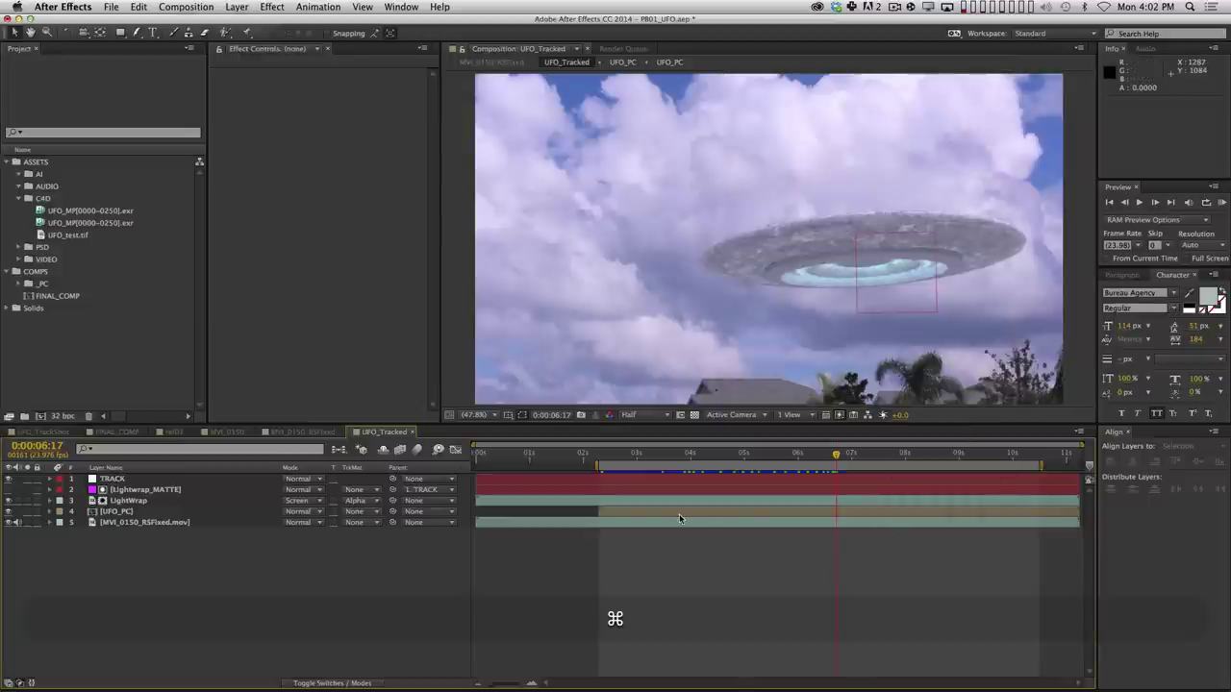
# Create a new composition named SmokeNoise in the COMPS folder.
pyautogui.click(46, 272)
pyautogui.press('super+n')
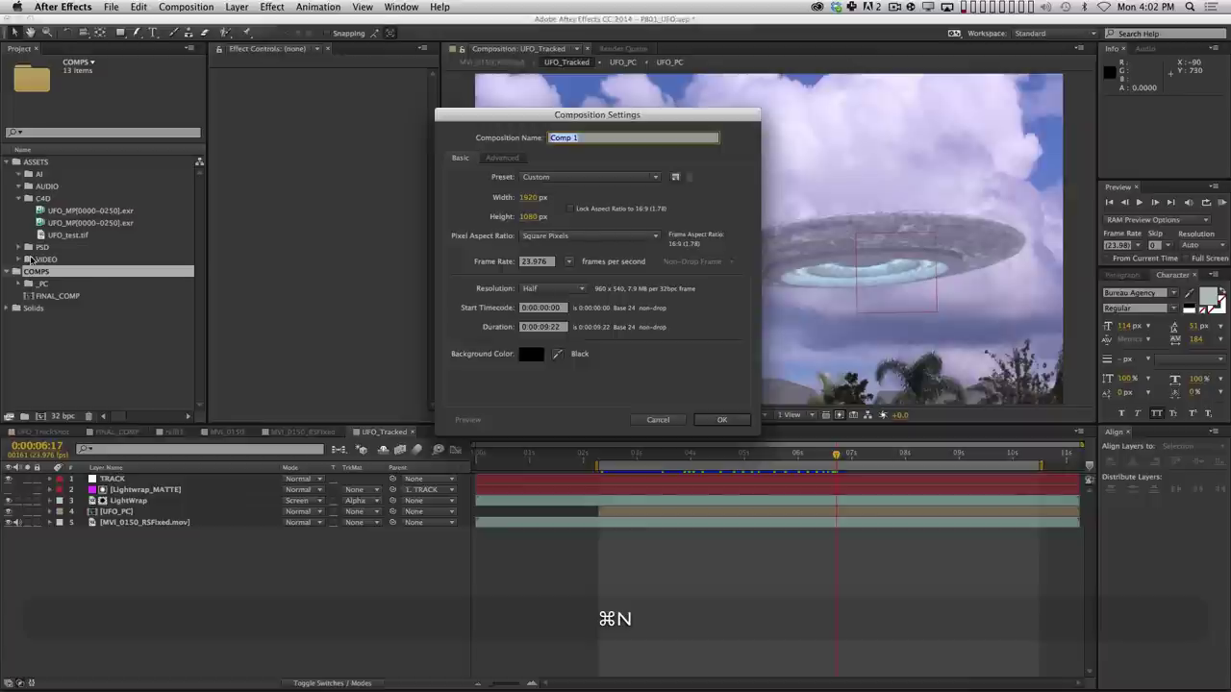
pyautogui.write('SmokeNoise')
pyautogui.press('Return')
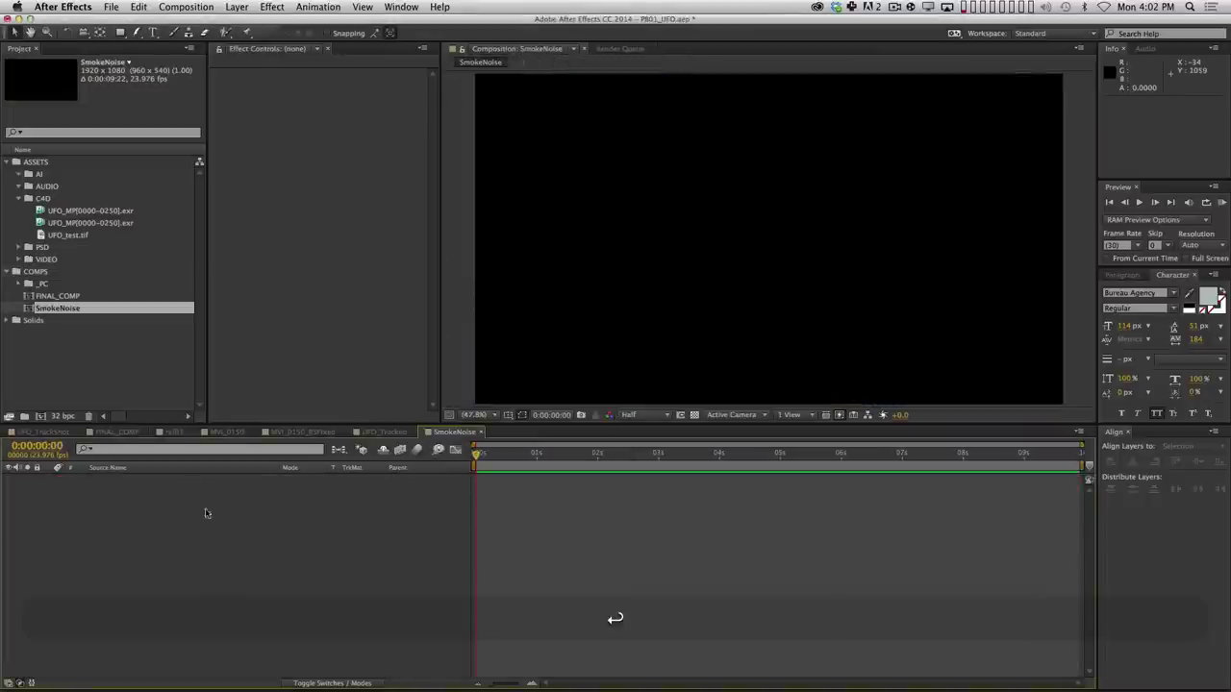
# Add a comp-size solid named Noise to the SmokeNoise composition.
pyautogui.press('super+y')
pyautogui.write('Bon')
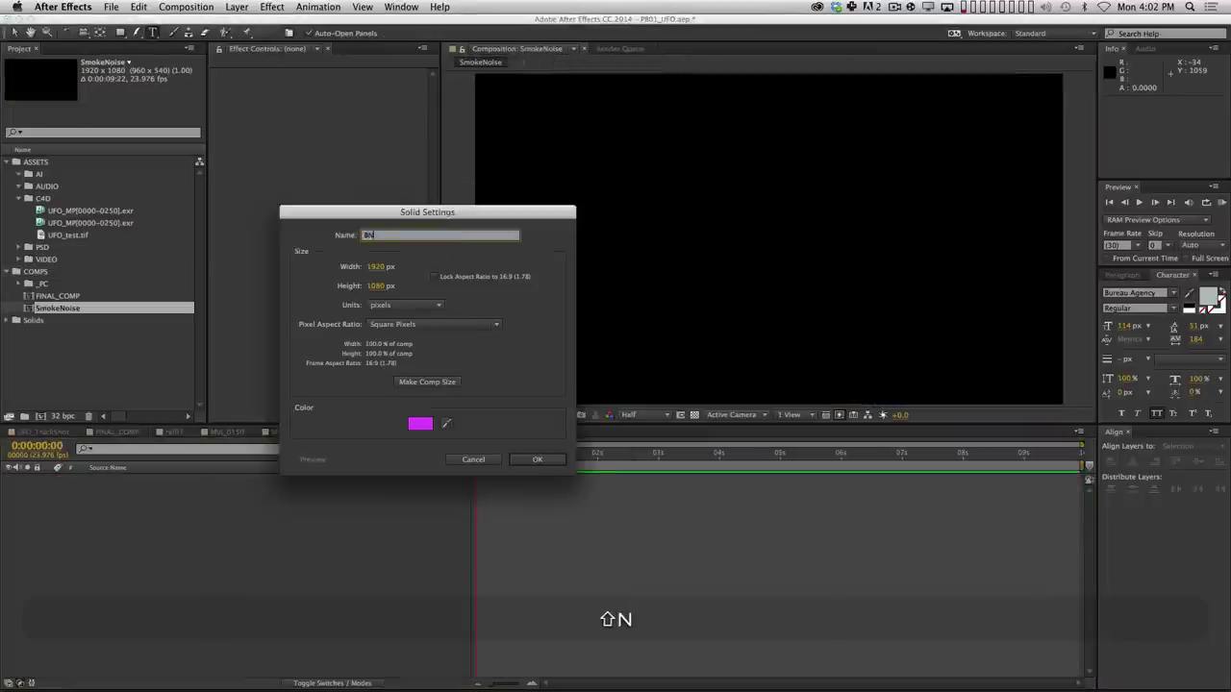
pyautogui.hotkey('shift', 'BackSpace')
pyautogui.press('BackSpace')
pyautogui.write('Noise')
pyautogui.press('Return')
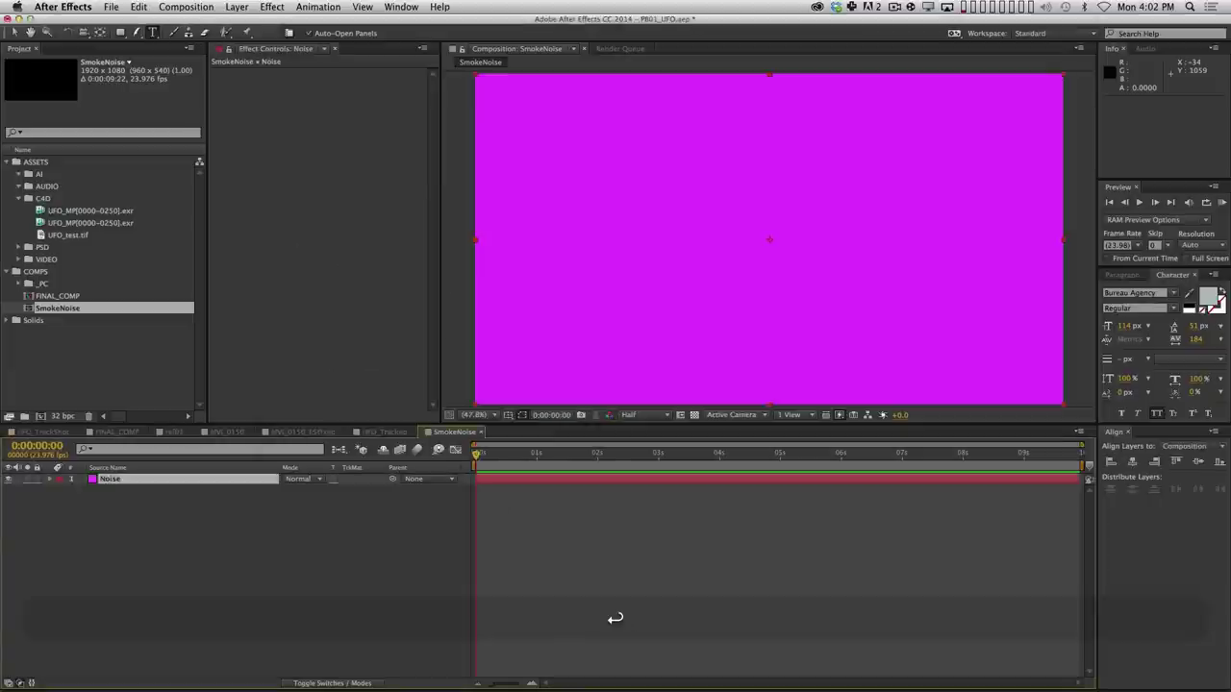
# Apply the Fractal Noise effect to the Noise solid.
pyautogui.click(272, 7)
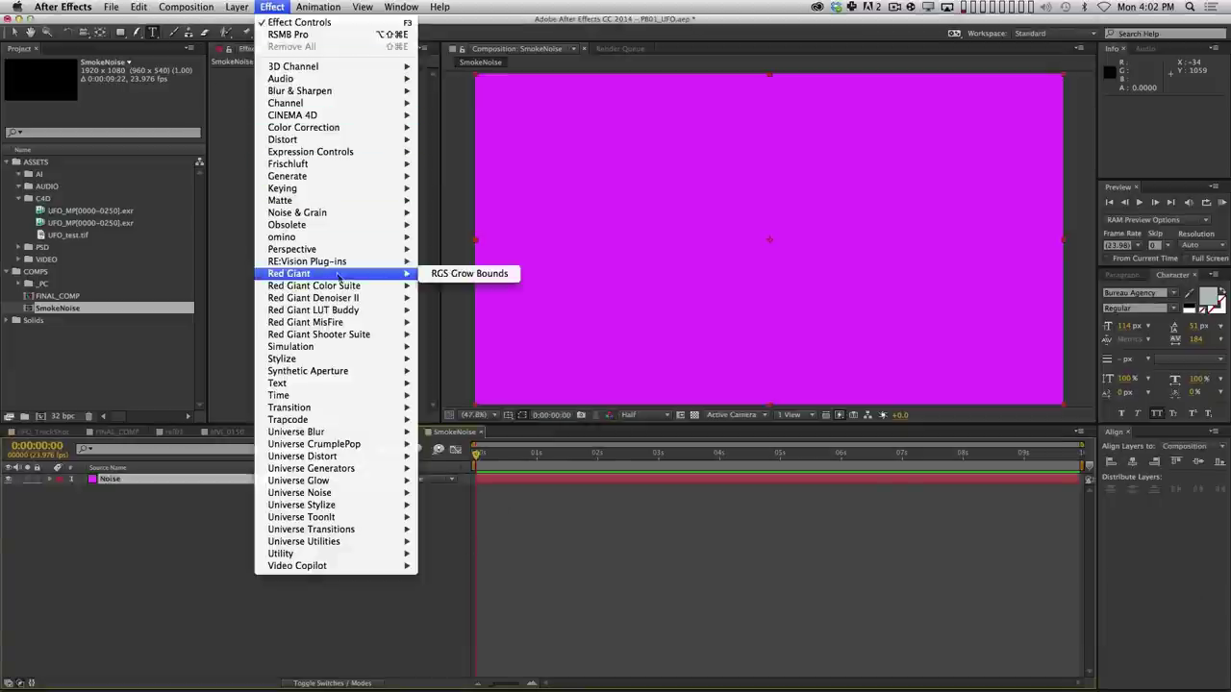
pyautogui.moveTo(334, 213)
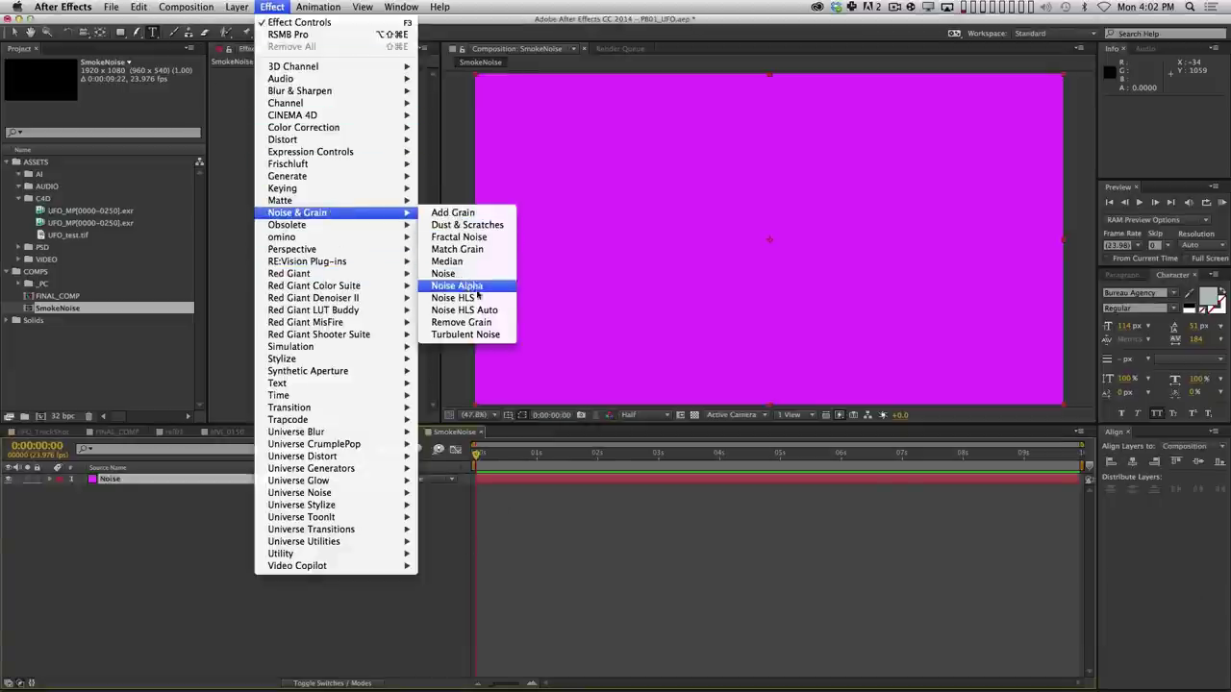
pyautogui.click(471, 236)
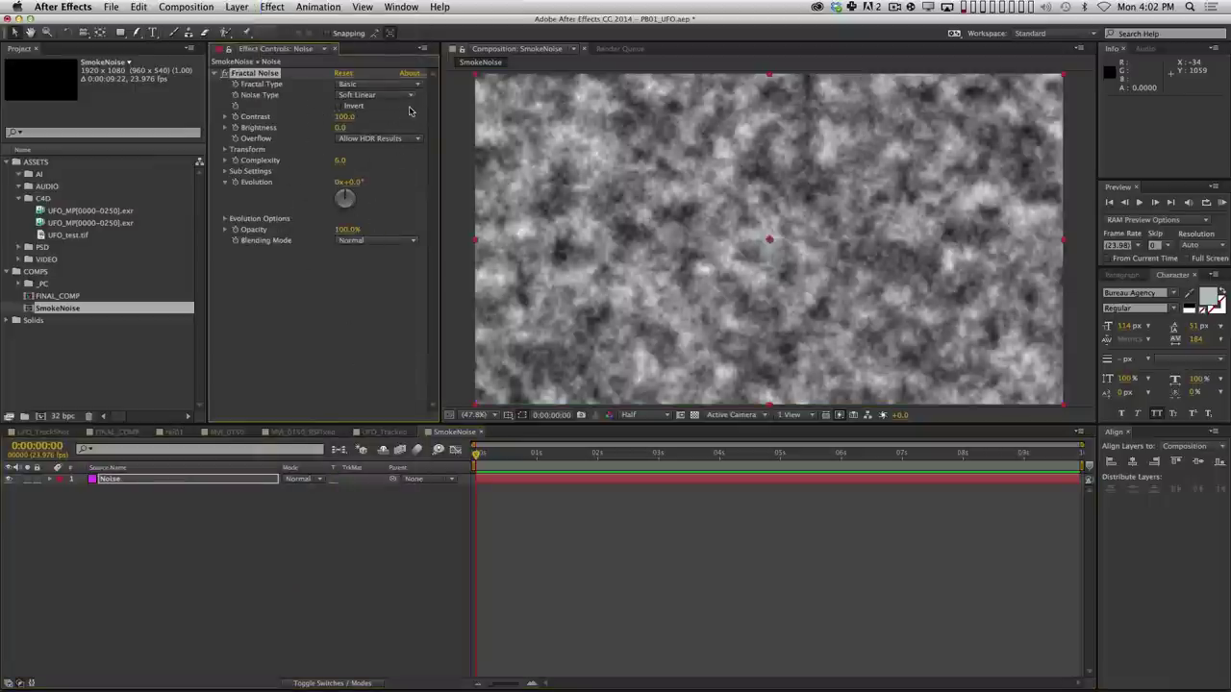
# Compare the Swirly, Rocky, Cloudy and Terrain fractal types on the Noise layer and settle on Smeary.
pyautogui.click(348, 86)
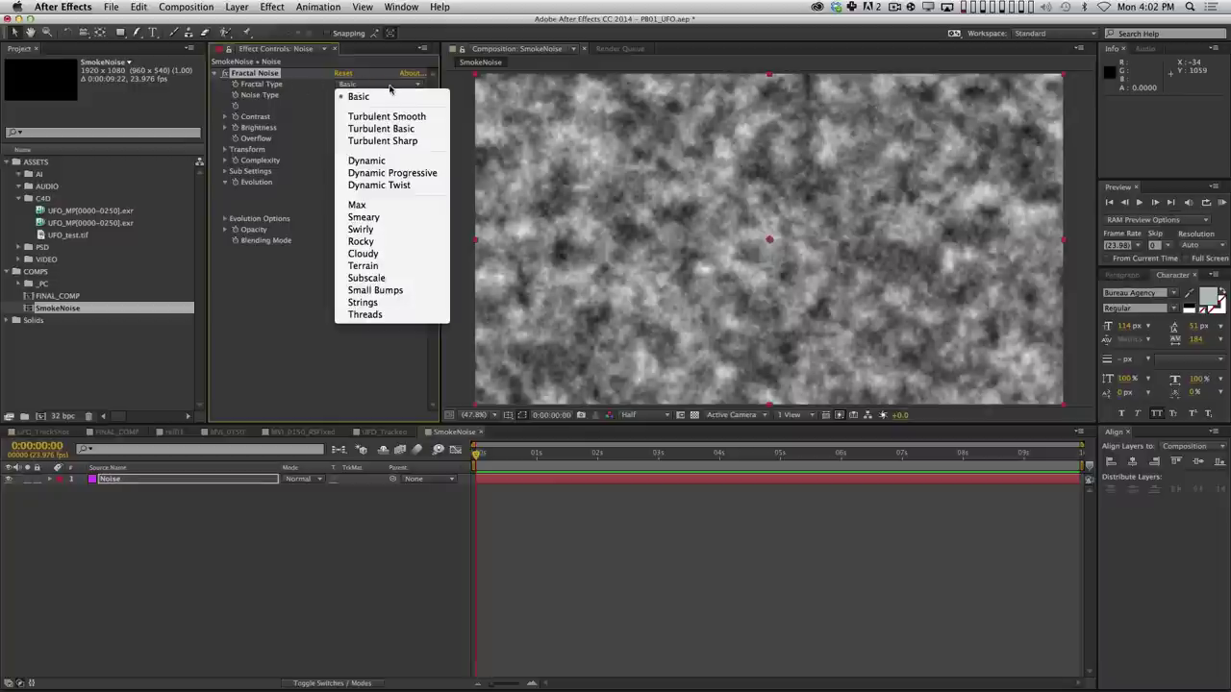
pyautogui.click(402, 219)
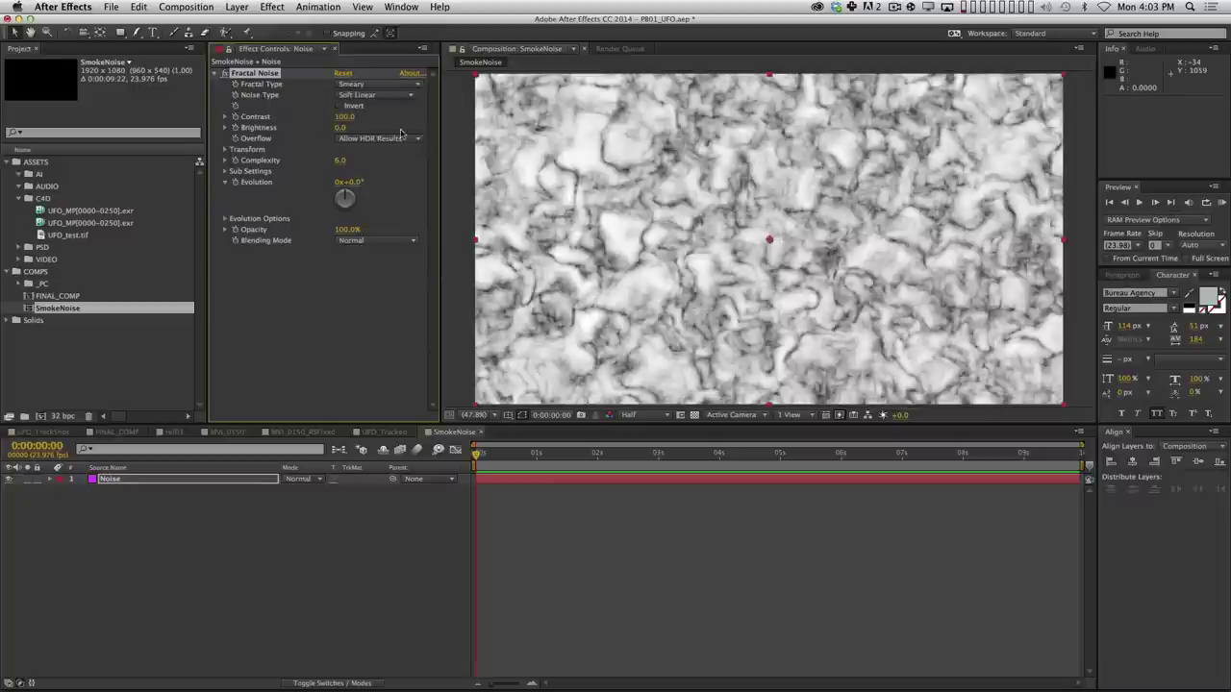
pyautogui.click(392, 86)
pyautogui.click(409, 229)
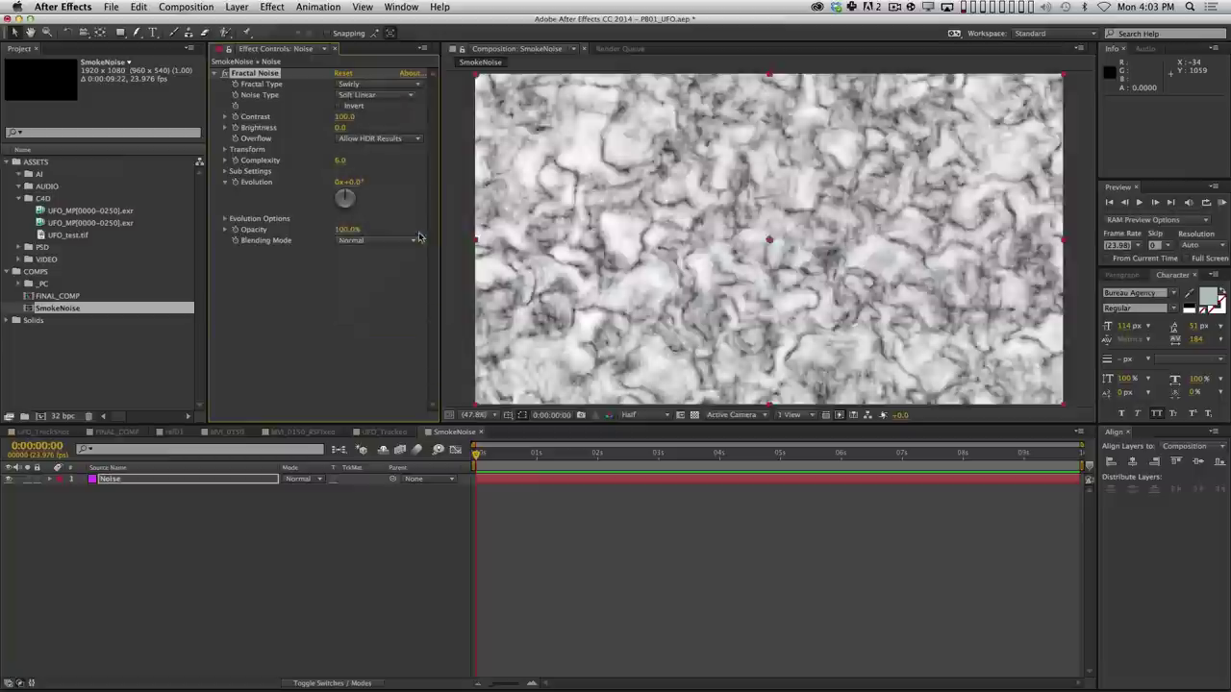
pyautogui.click(390, 85)
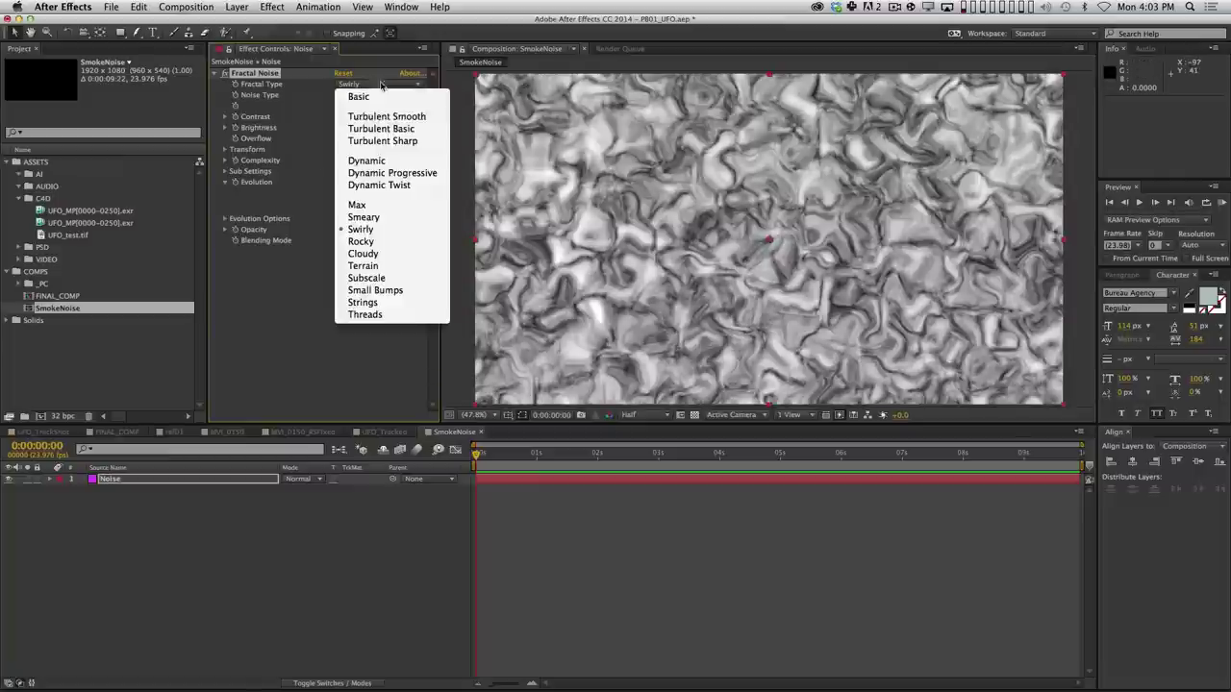
pyautogui.click(402, 242)
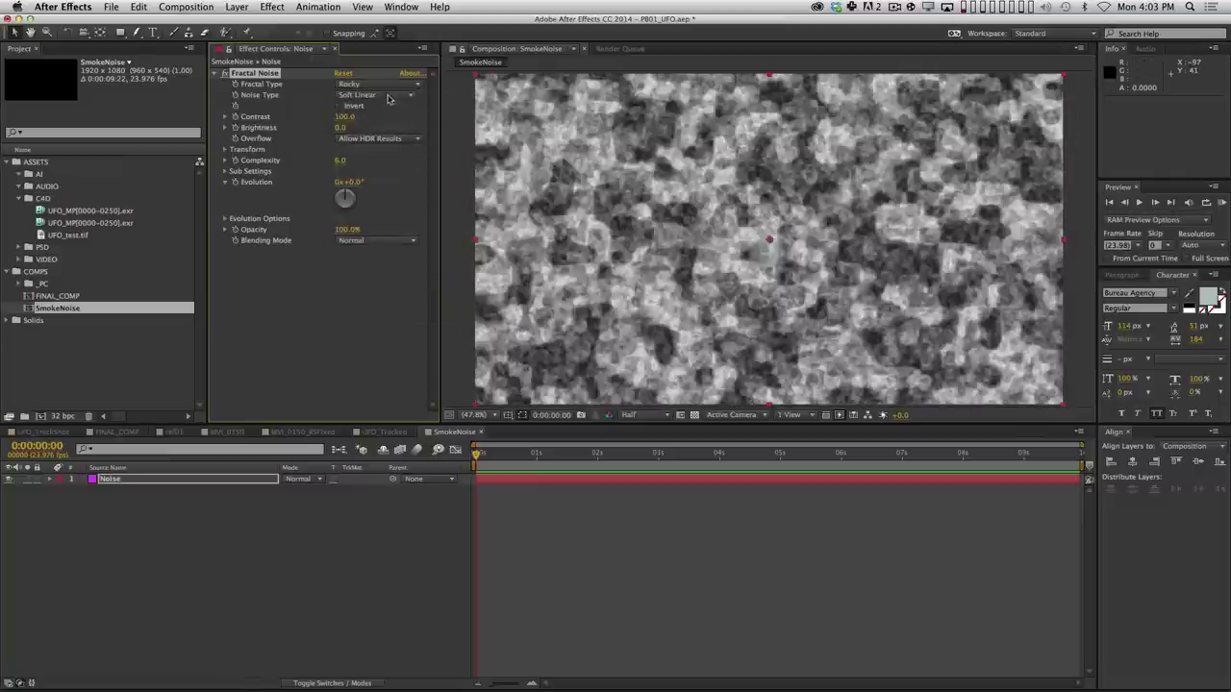
pyautogui.click(390, 85)
pyautogui.click(404, 255)
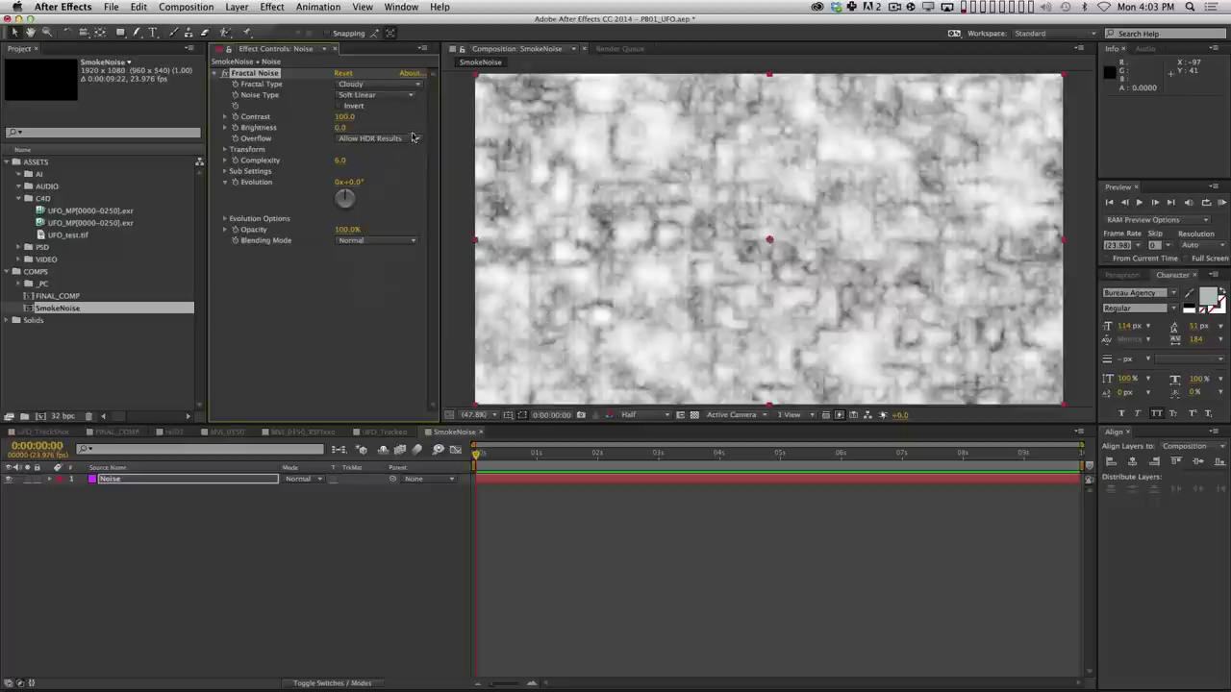
pyautogui.click(396, 86)
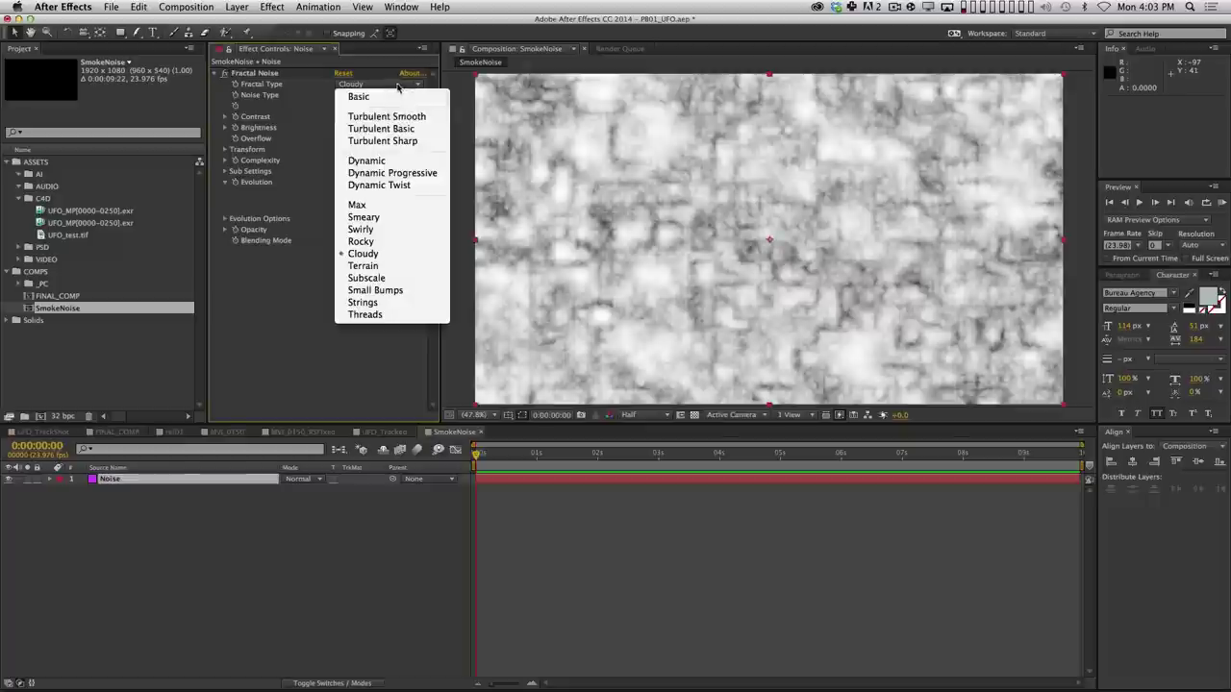
pyautogui.click(406, 264)
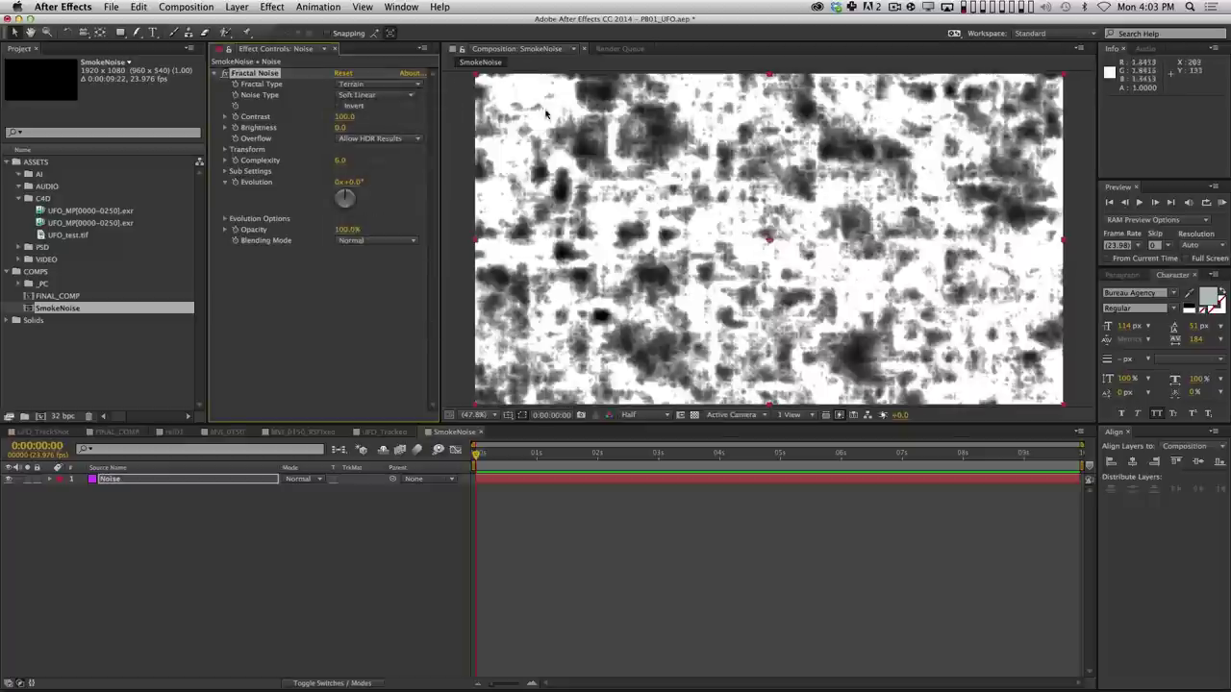
pyautogui.click(383, 85)
pyautogui.click(389, 220)
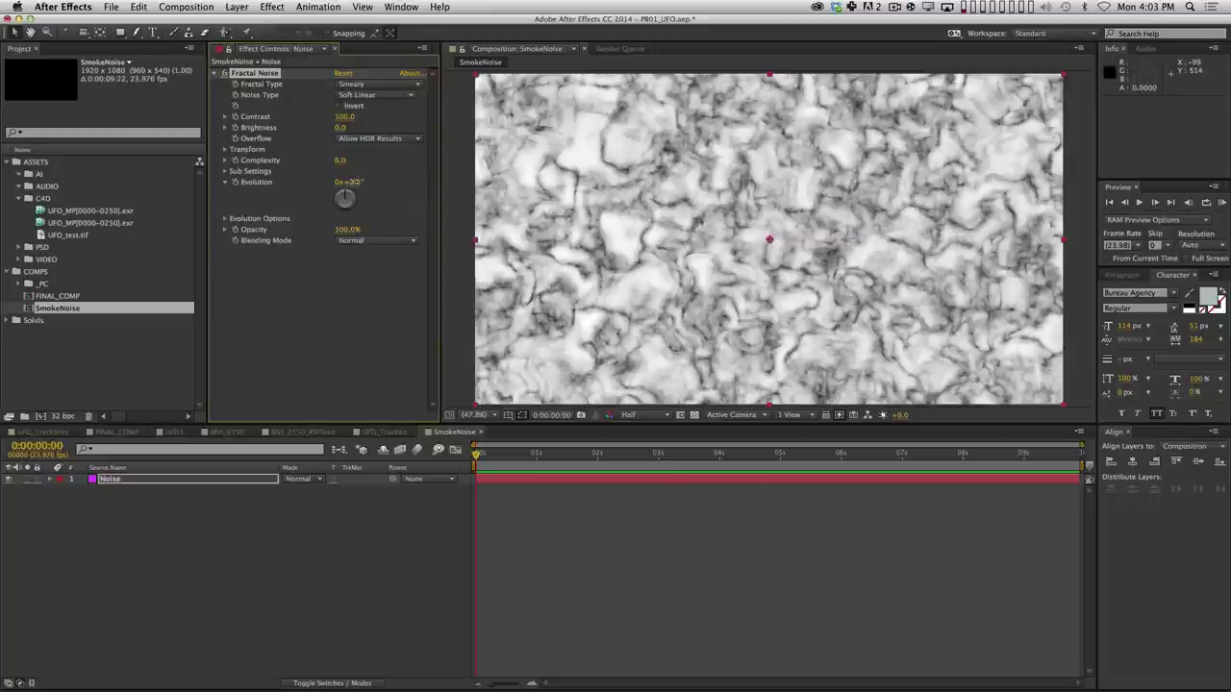
# Try out different Evolution values for the Fractal Noise and undo the changes.
pyautogui.moveTo(348, 182); pyautogui.dragTo(615, 164)
pyautogui.press('super+z')
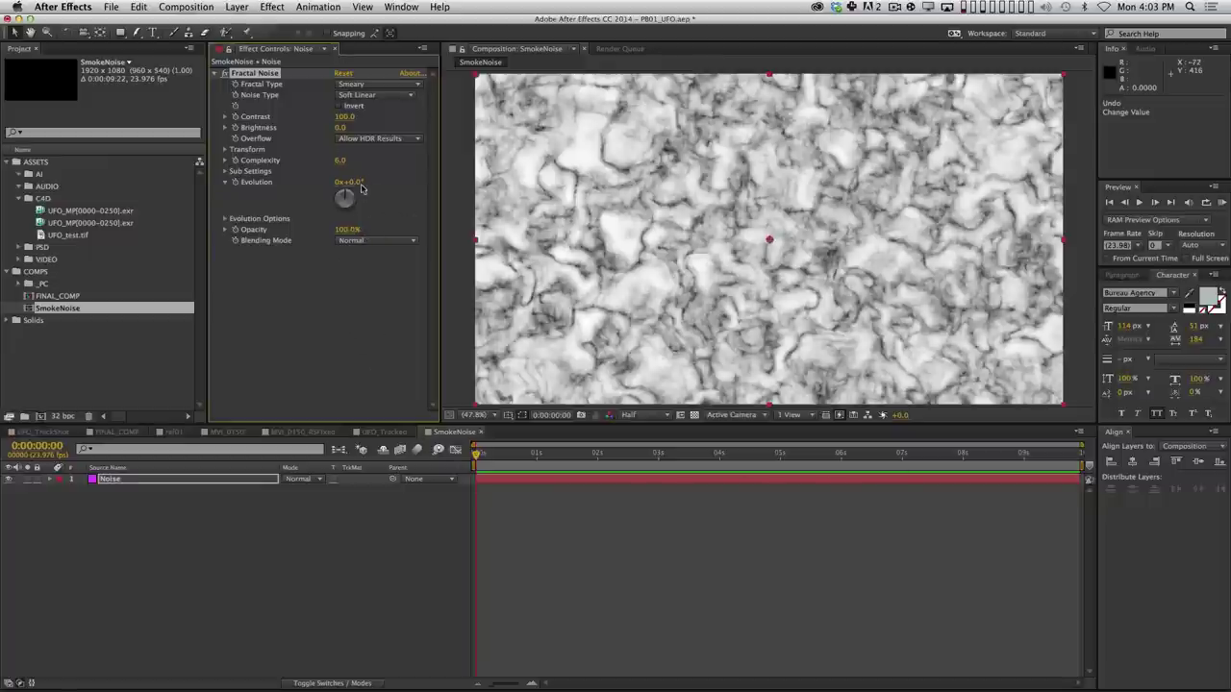
pyautogui.moveTo(350, 182); pyautogui.dragTo(327, 267)
pyautogui.press('super+z')
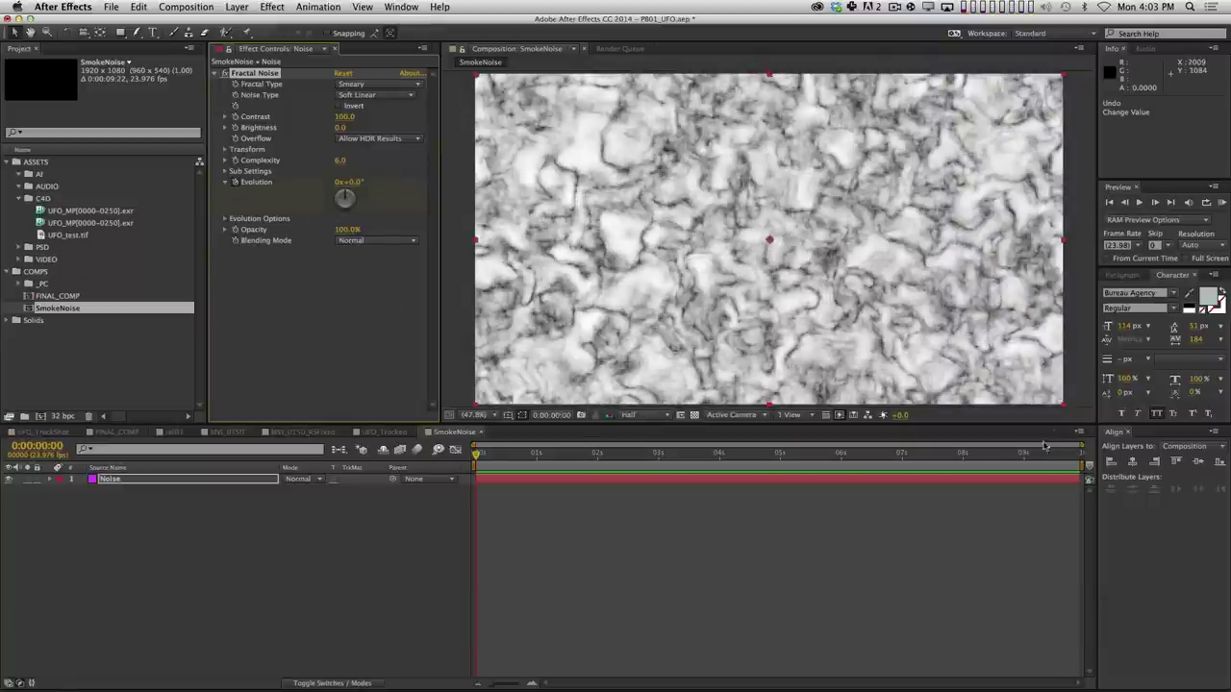
# Keyframe the Fractal Noise Evolution to 0x+237.0° at 0:00:09:21 and preview the animation.
pyautogui.press('End')
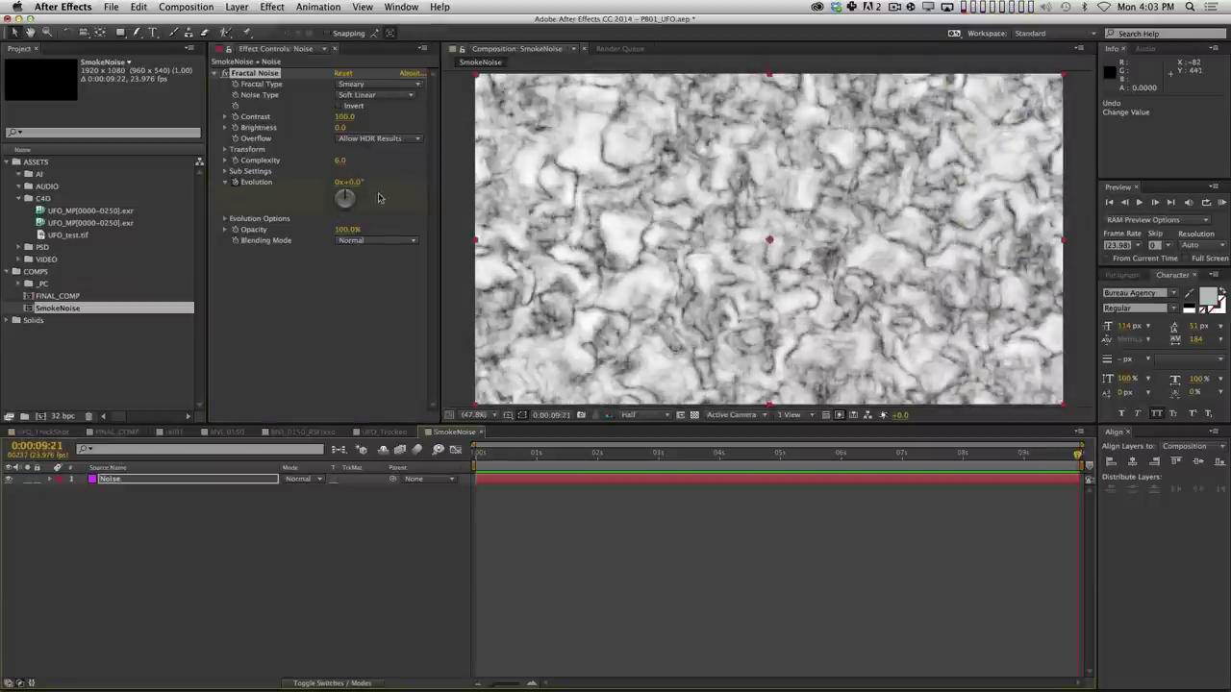
pyautogui.moveTo(351, 189); pyautogui.dragTo(687, 587)
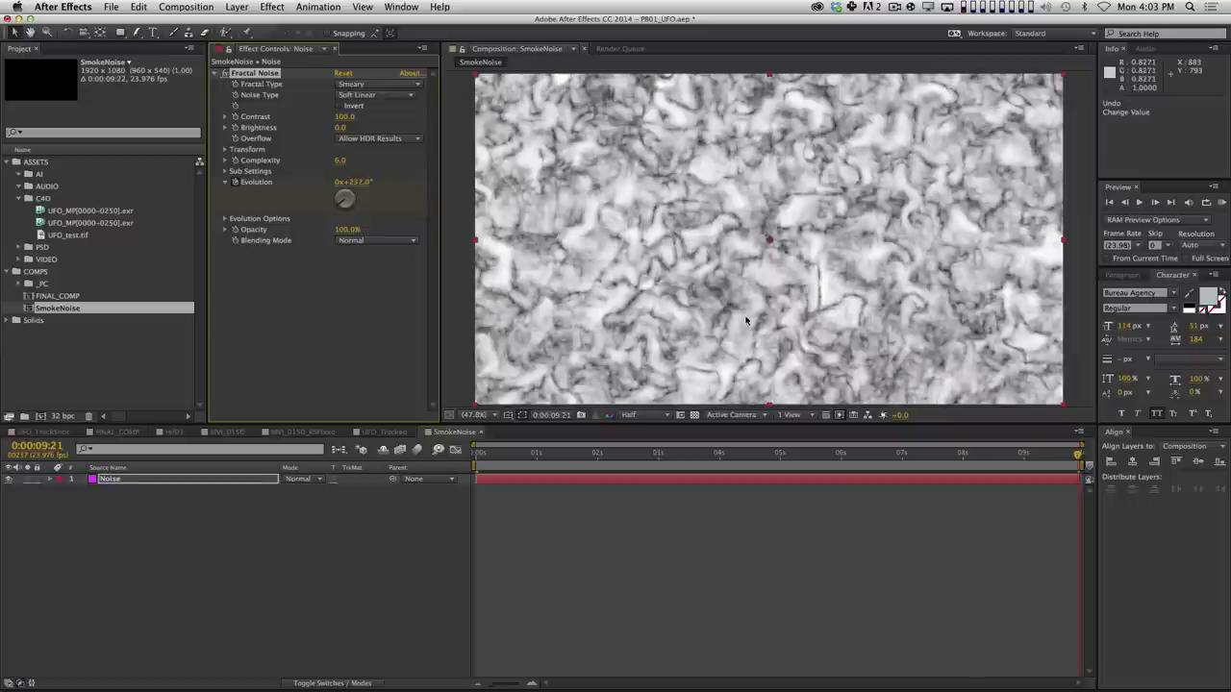
pyautogui.press('KP_0')
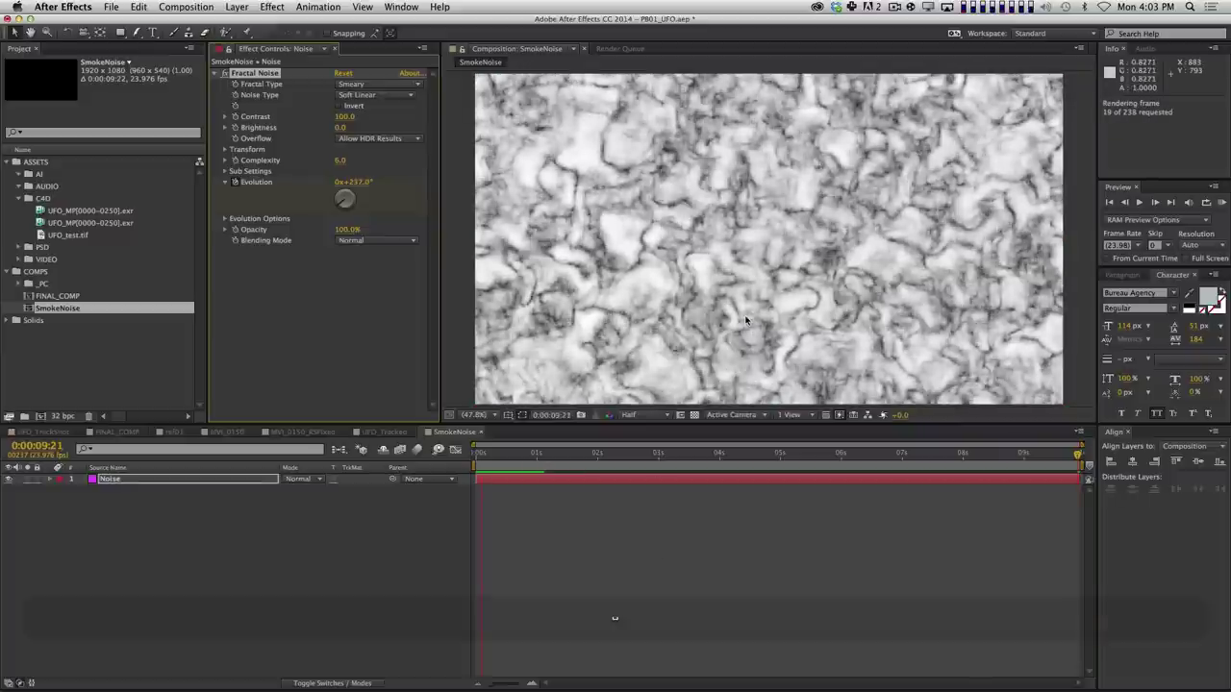
# Reveal the Noise layer's animated properties and remove all Evolution keyframes.
pyautogui.press('u')
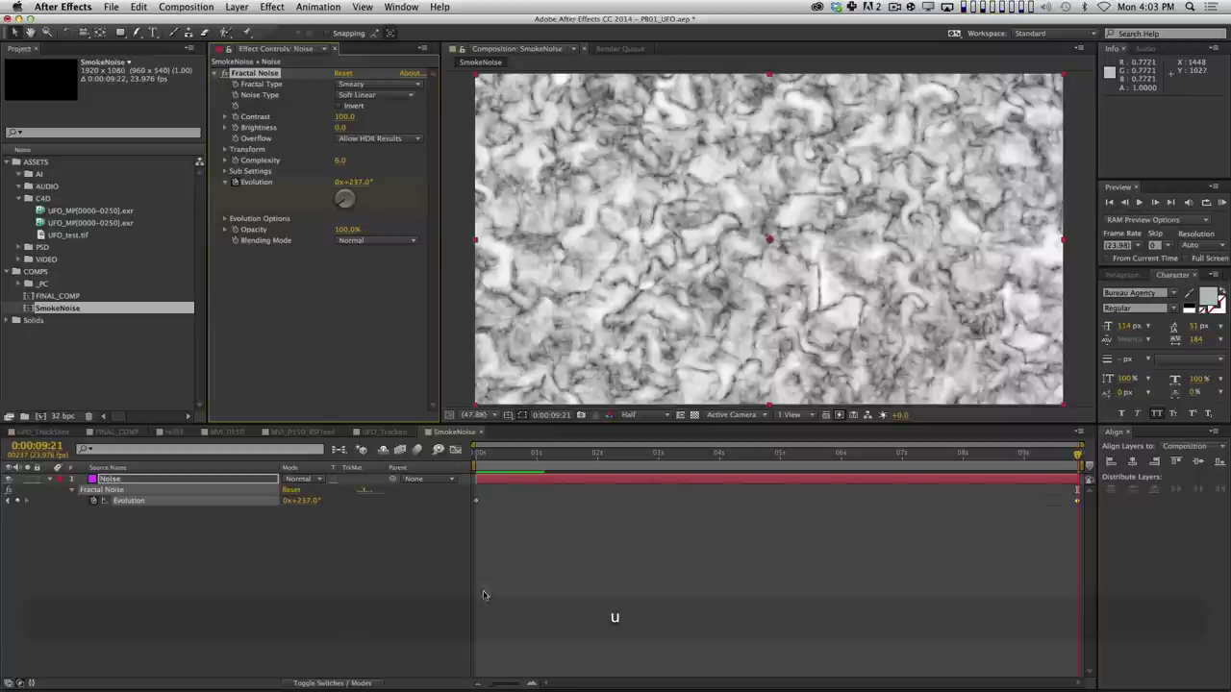
pyautogui.click(94, 501)
pyautogui.click(102, 491)
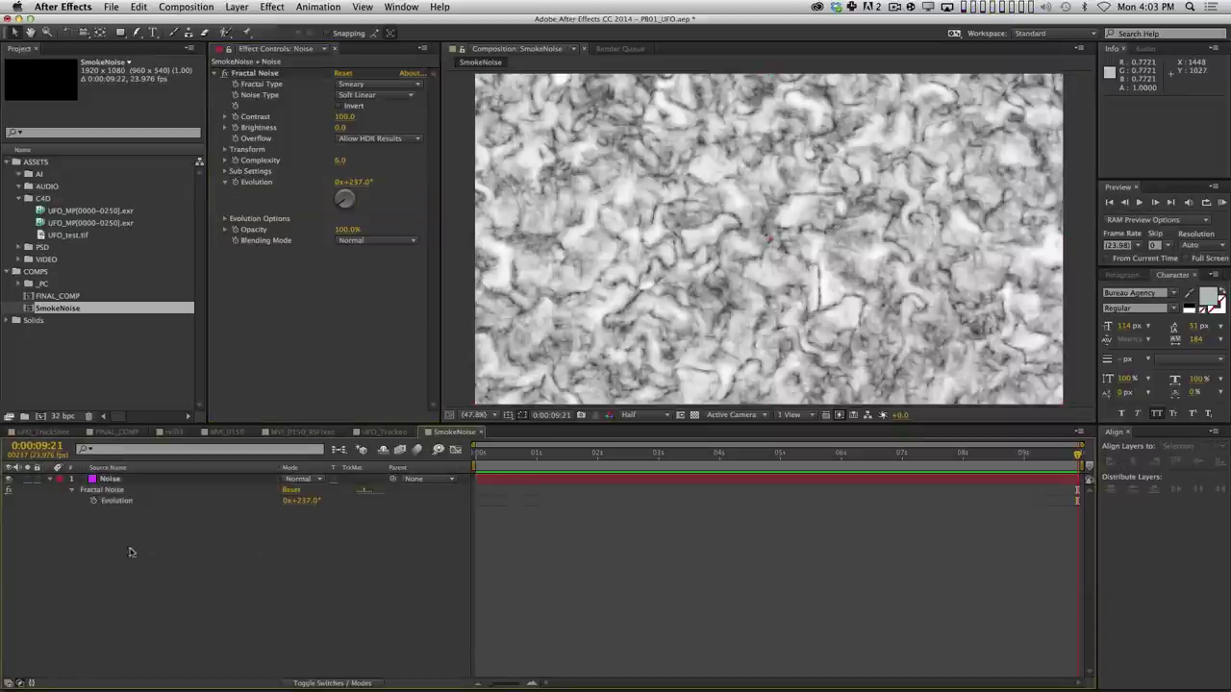
# Add the expression time*300 to the Fractal Noise Evolution property.
pyautogui.press('alt')
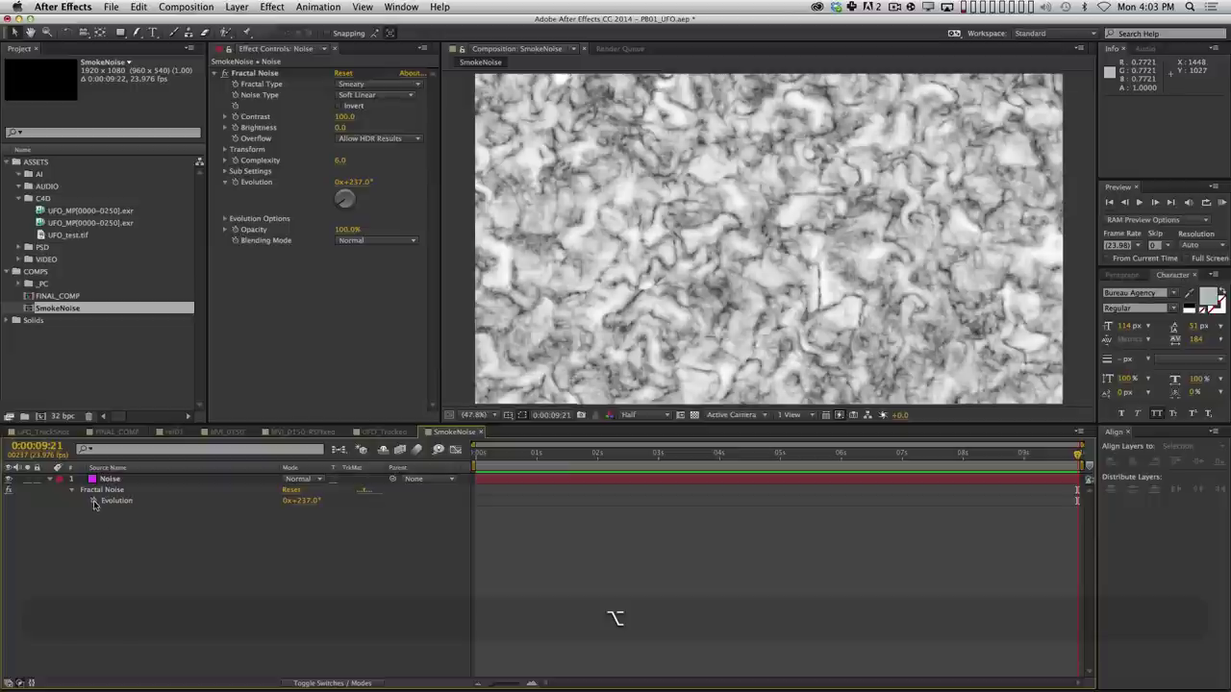
pyautogui.keyDown('alt'); pyautogui.click(94, 501); pyautogui.keyUp('alt')
pyautogui.write('time*')
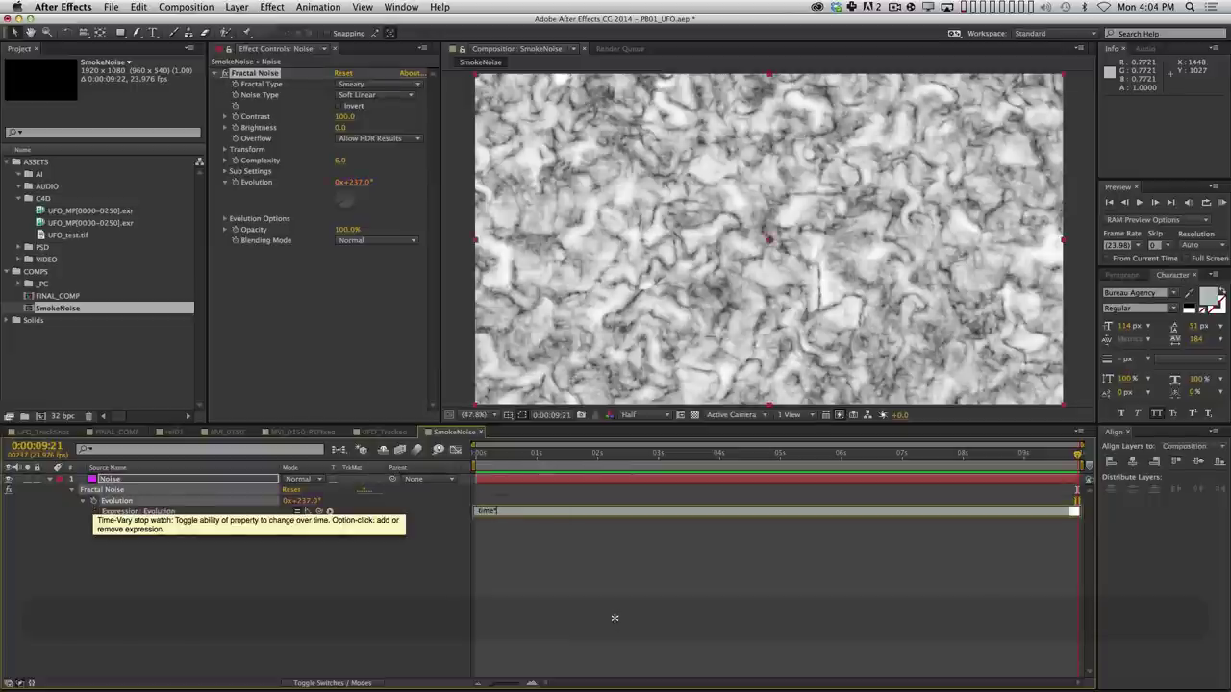
pyautogui.write('300')
pyautogui.press('KP_Enter')
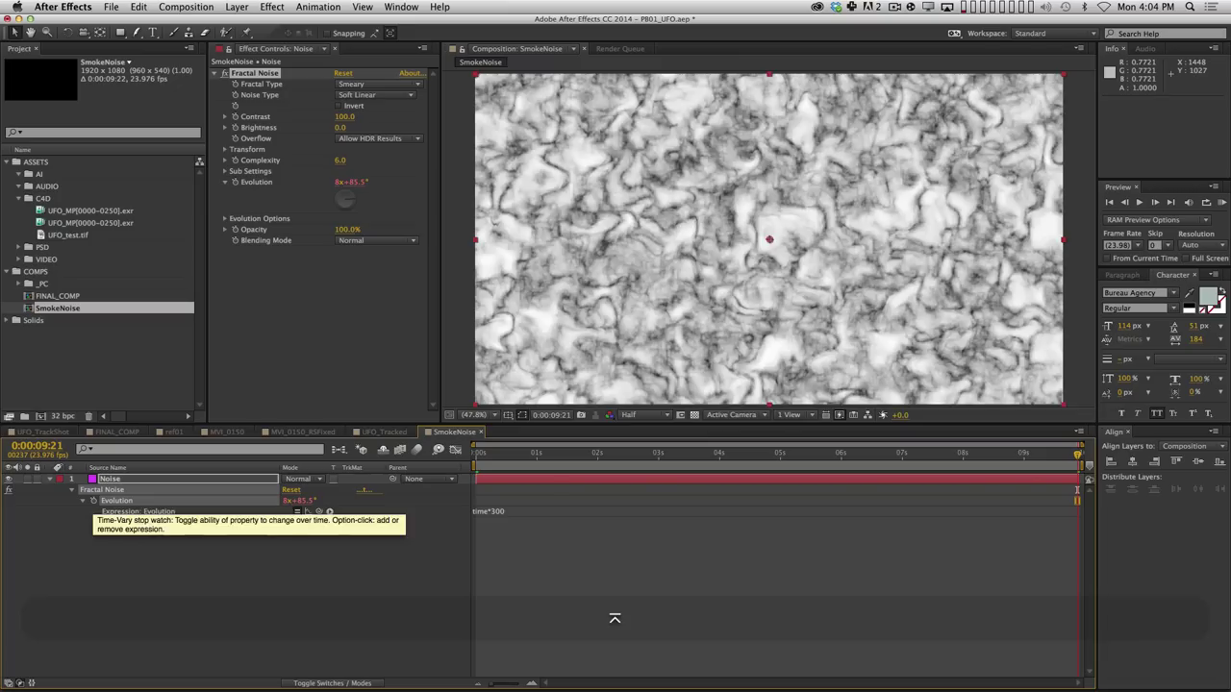
# Preview the expression-driven noise evolution and return the current time to 0:00:00:00.
pyautogui.press('KP_0')
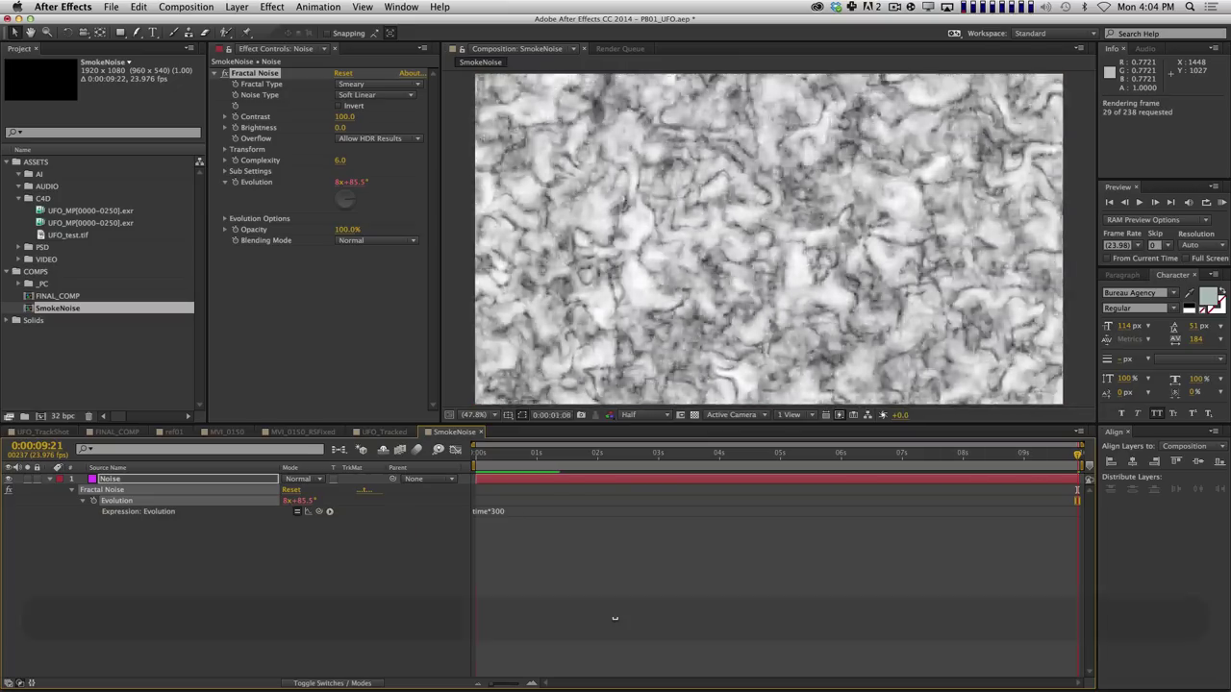
pyautogui.press('space')
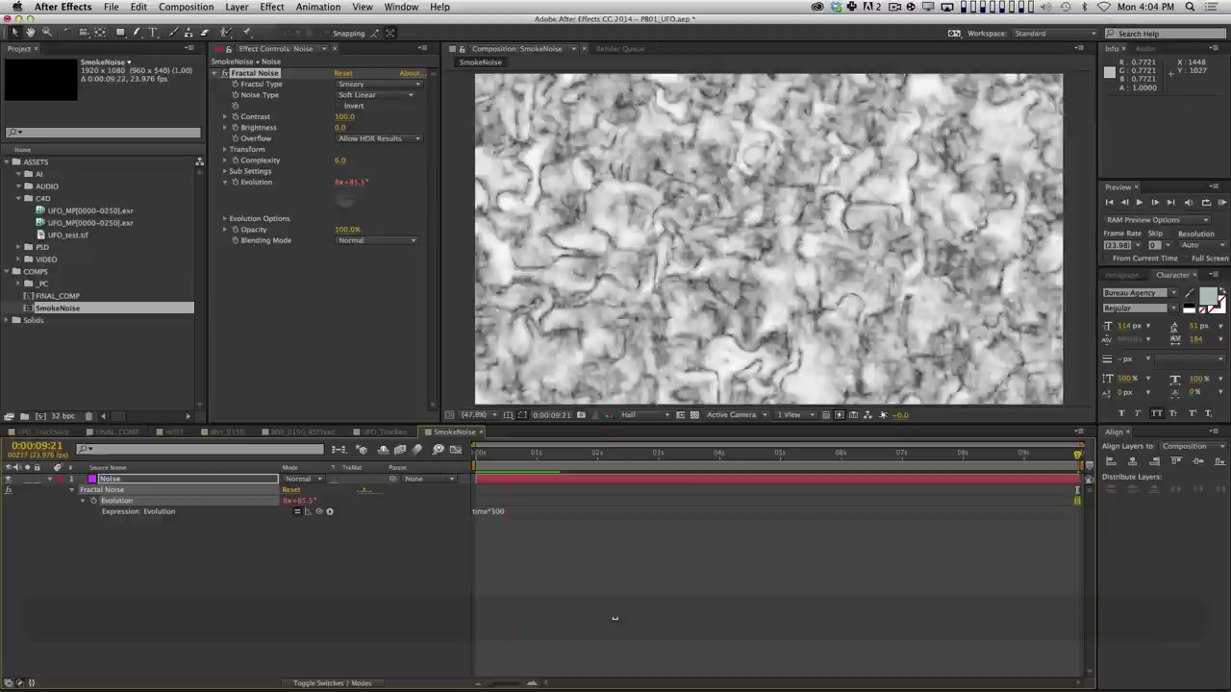
pyautogui.click(516, 606)
pyautogui.click(495, 510)
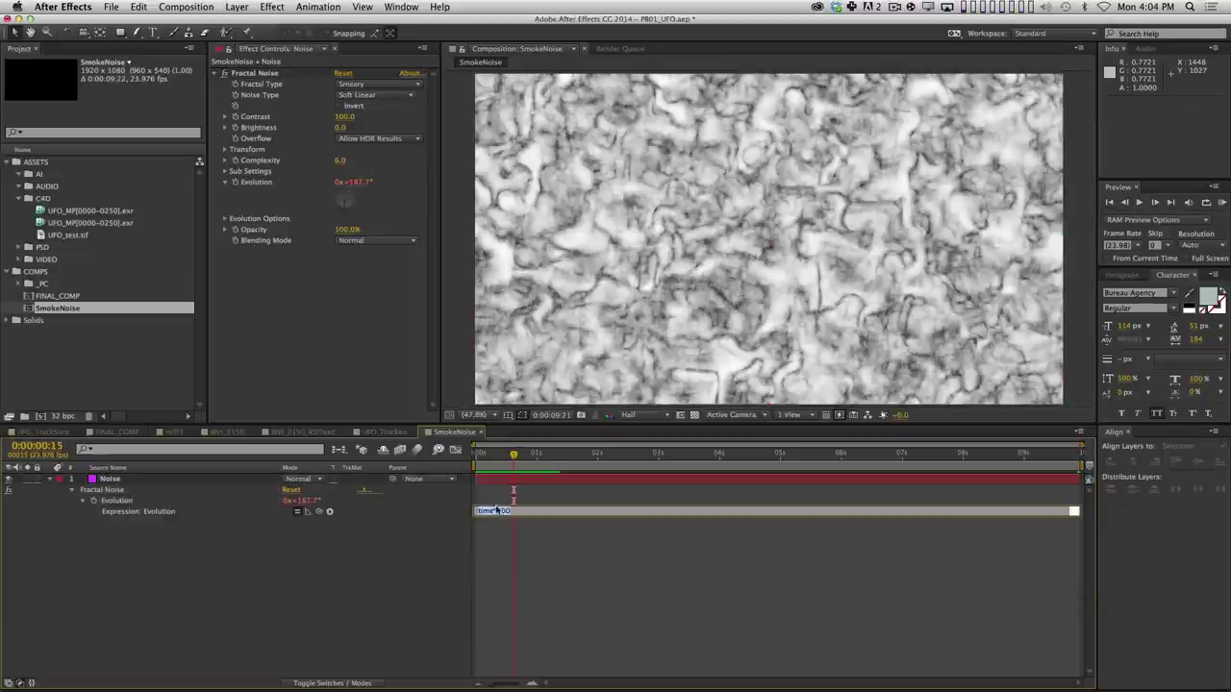
pyautogui.click(514, 563)
pyautogui.moveTo(611, 469); pyautogui.dragTo(475, 469)
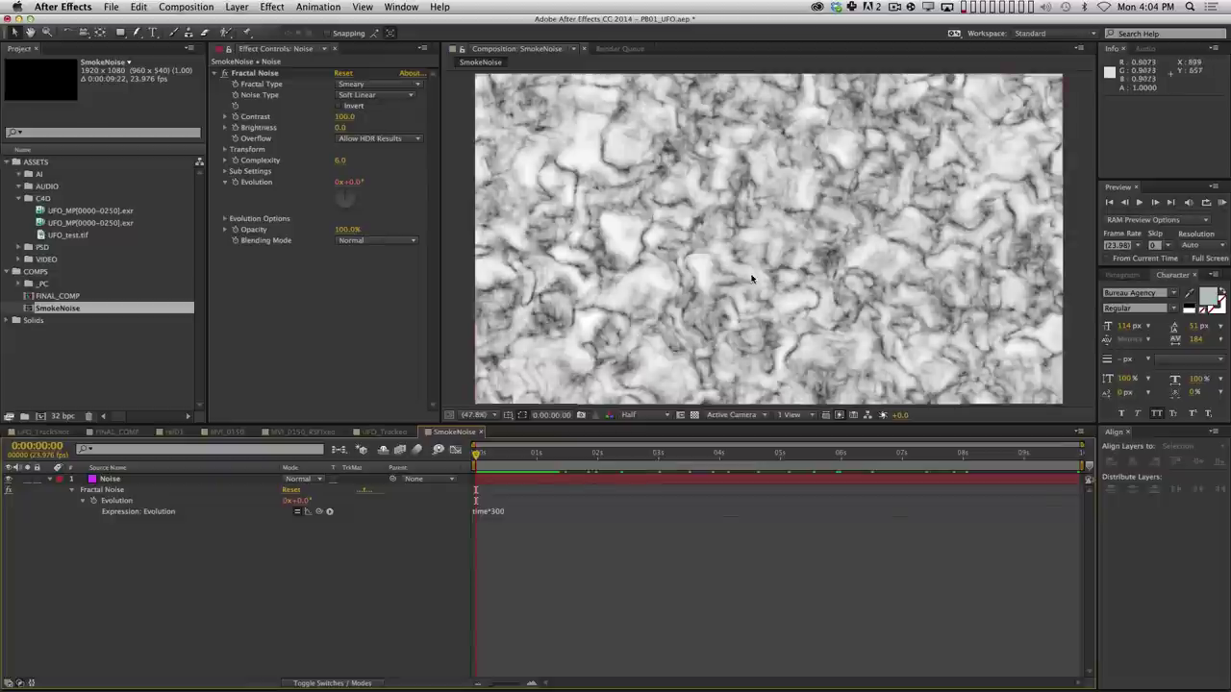
# Expand the Fractal Noise transform settings, try shifting Offset Turbulence, and undo the change.
pyautogui.click(225, 149)
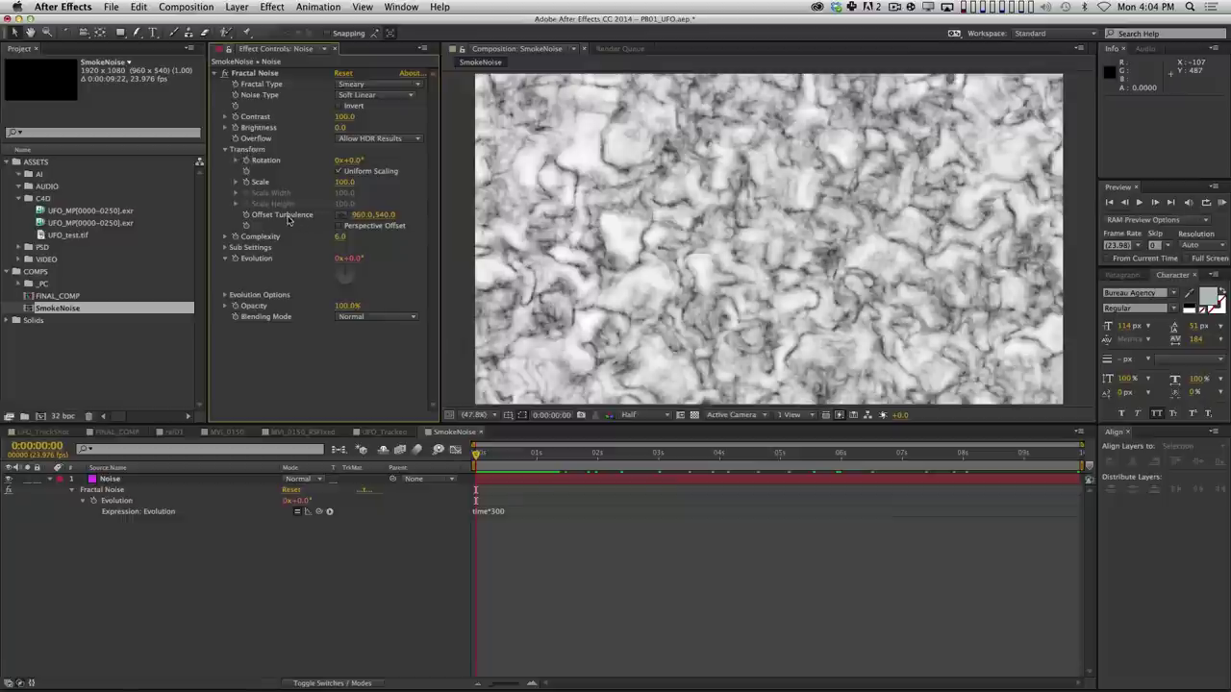
pyautogui.click(383, 215)
pyautogui.moveTo(385, 214); pyautogui.dragTo(673, 180)
pyautogui.press('super+z')
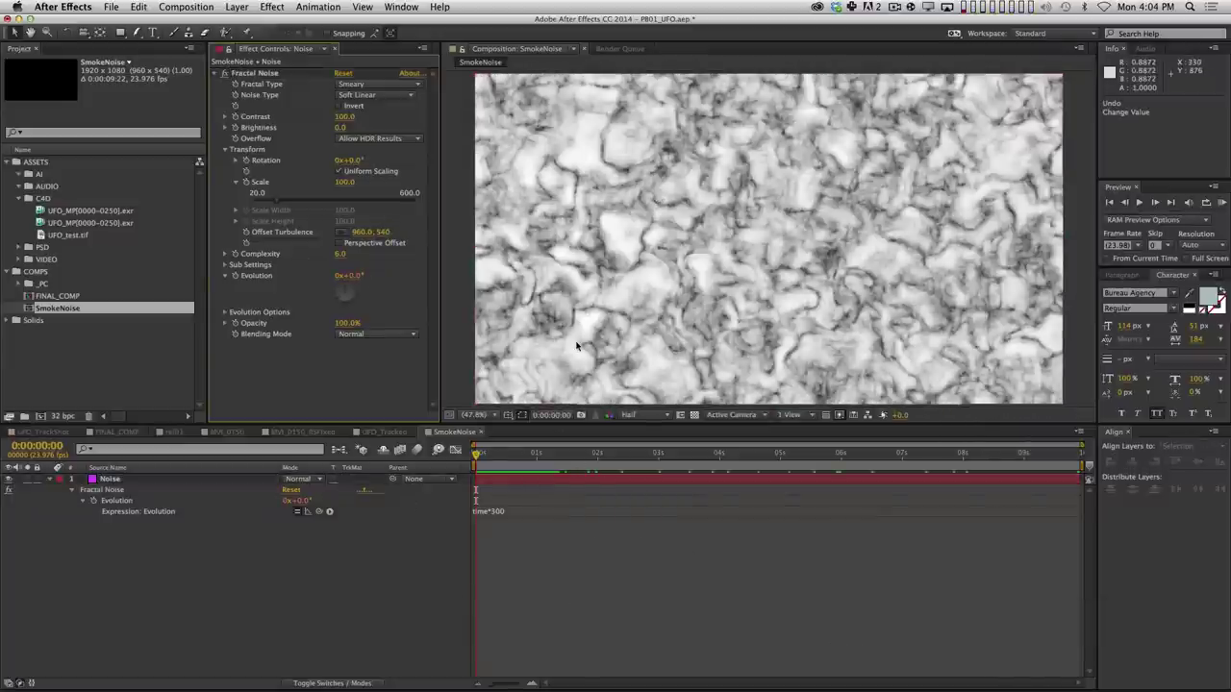
# Add the expression [0,time*100] to Offset Turbulence and preview the drifting noise.
pyautogui.press('alt')
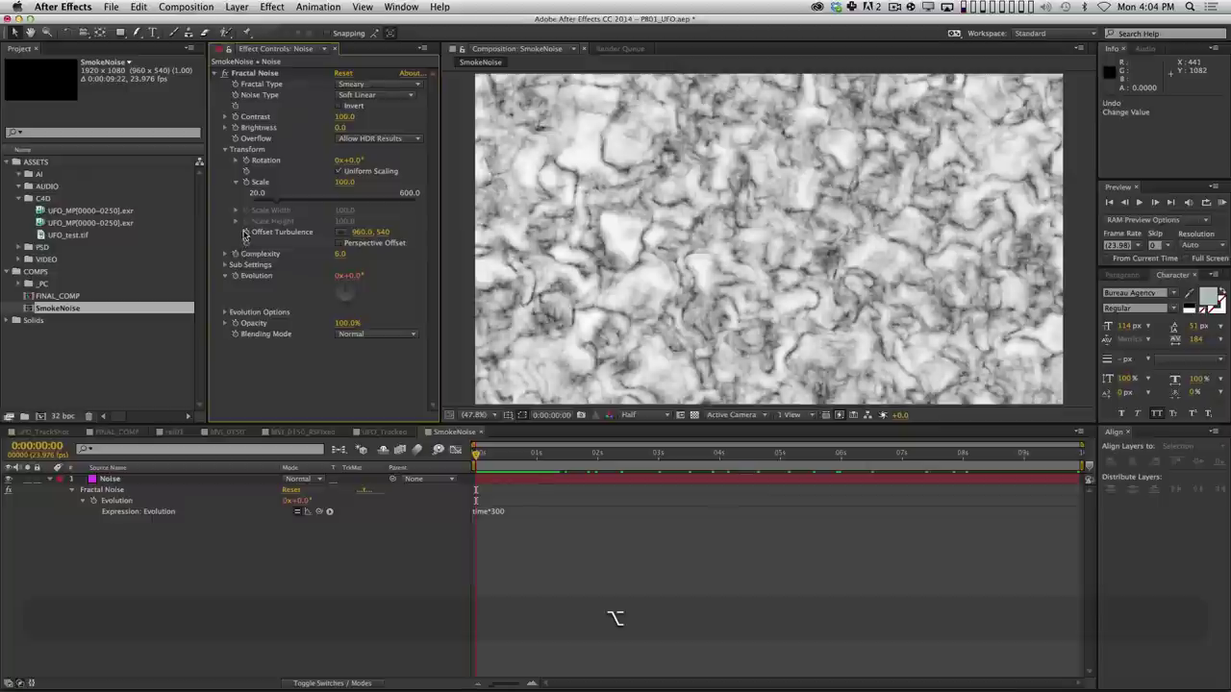
pyautogui.keyDown('alt'); pyautogui.click(245, 235); pyautogui.keyUp('alt')
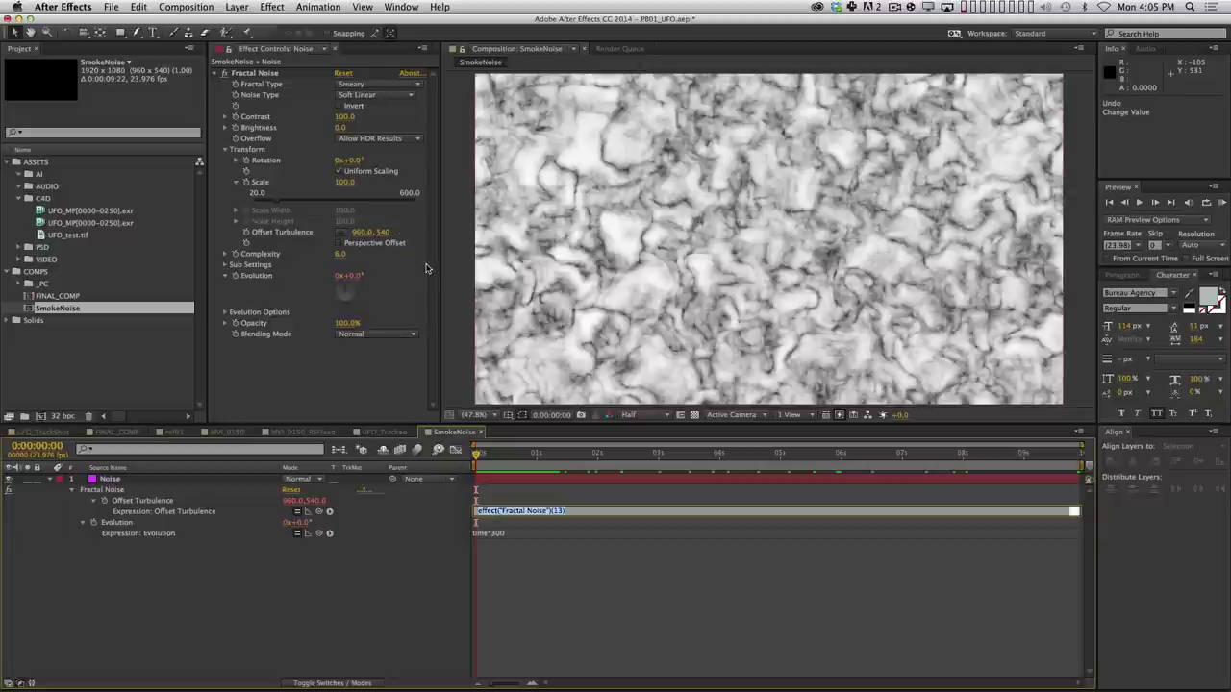
pyautogui.press('BackSpace')
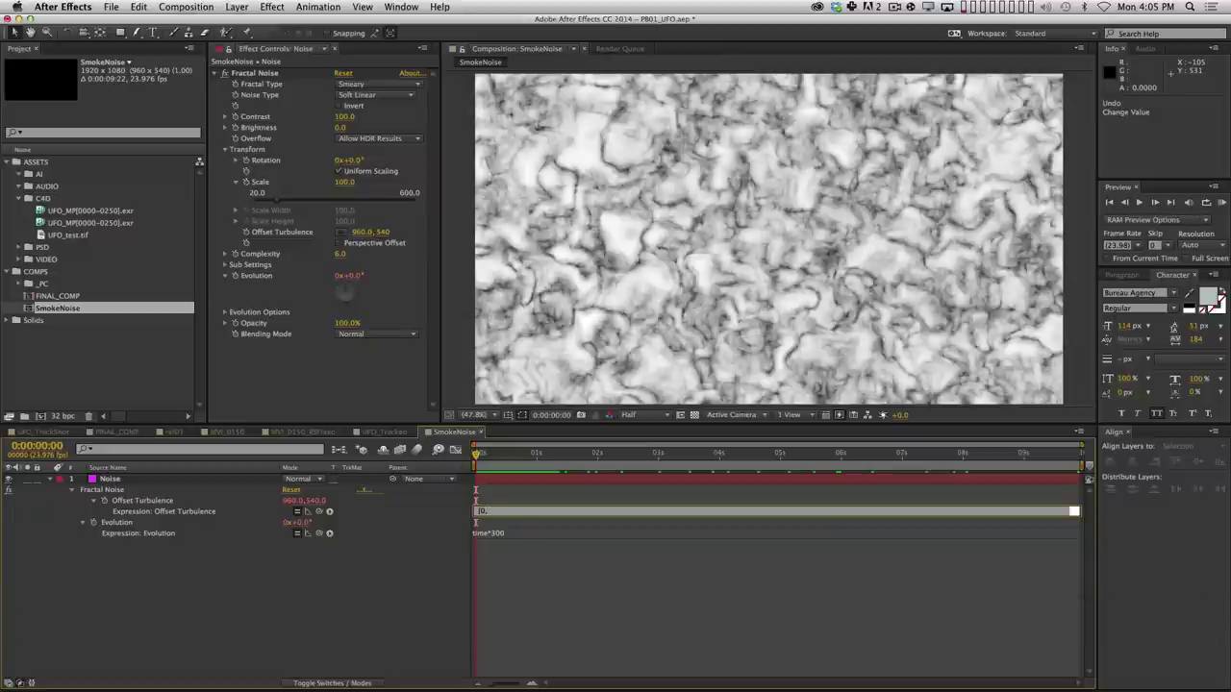
pyautogui.write('ime*100')
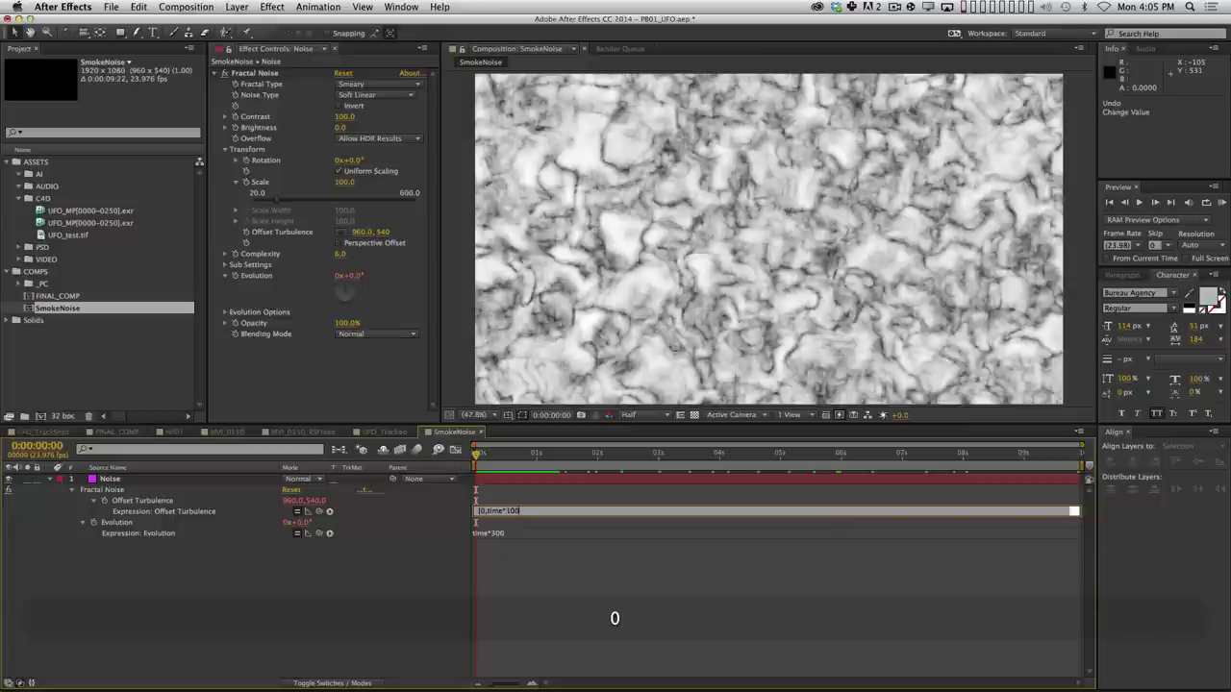
pyautogui.click(616, 618)
pyautogui.press('KP_0')
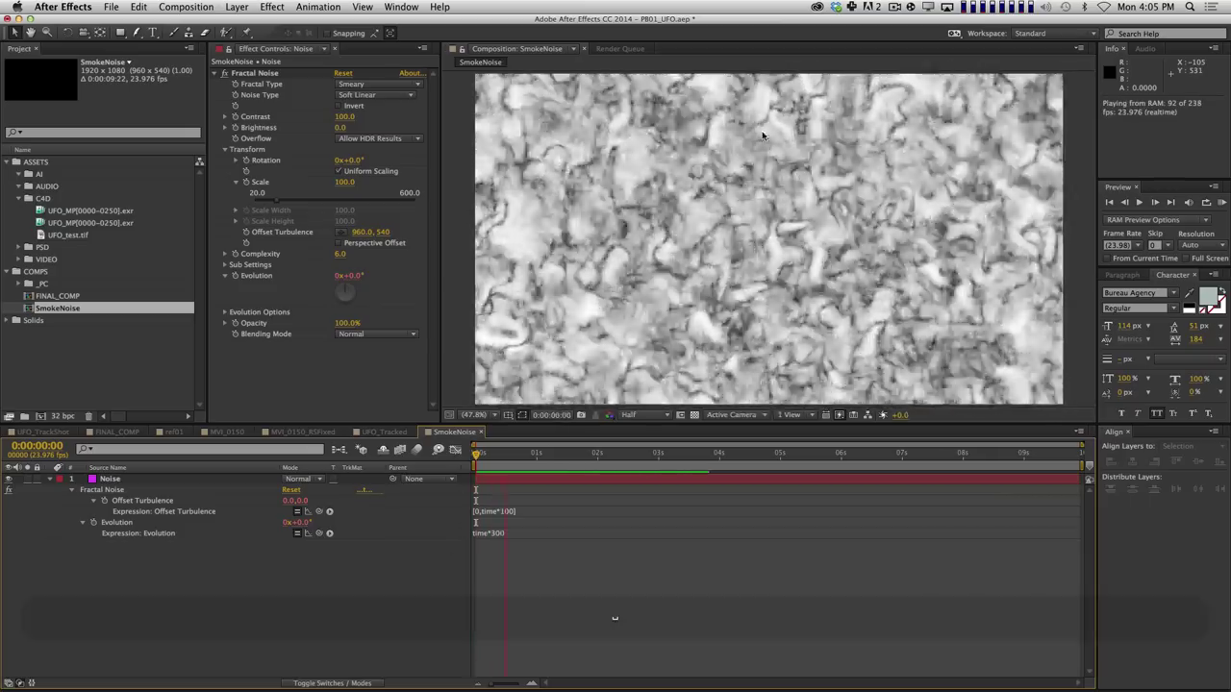
# Change the Offset Turbulence expression to [0,time*200] and preview the faster drift.
pyautogui.click(504, 511)
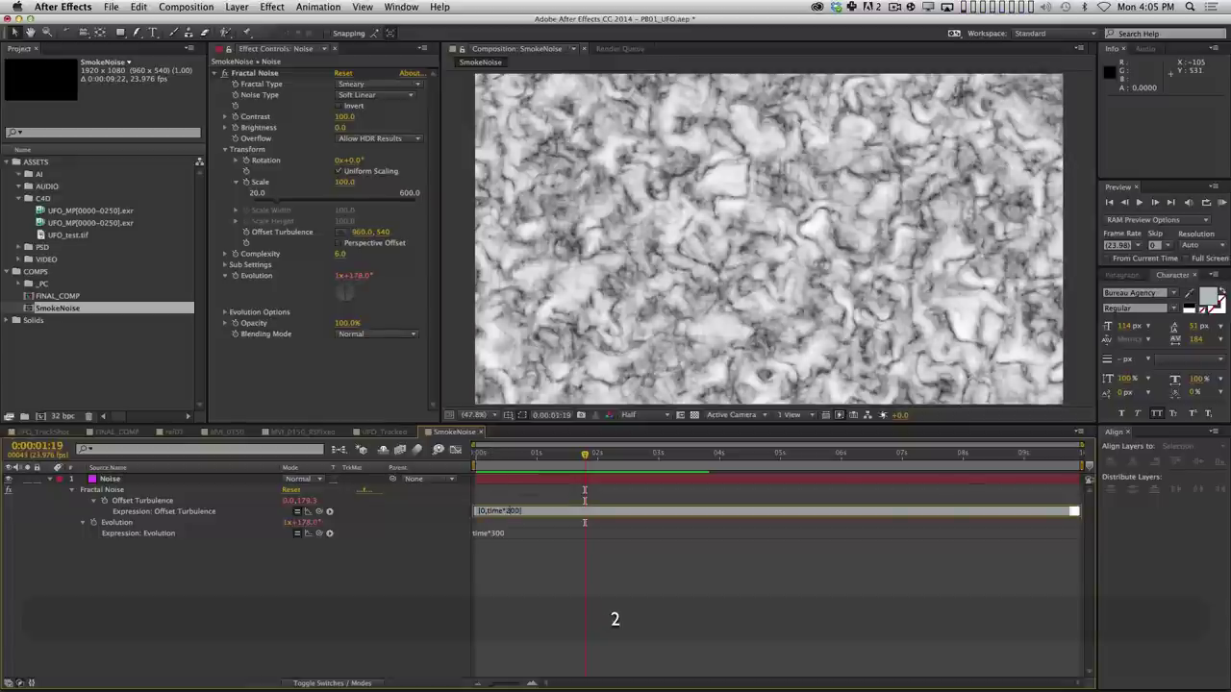
pyautogui.click(615, 619)
pyautogui.press('KP_0')
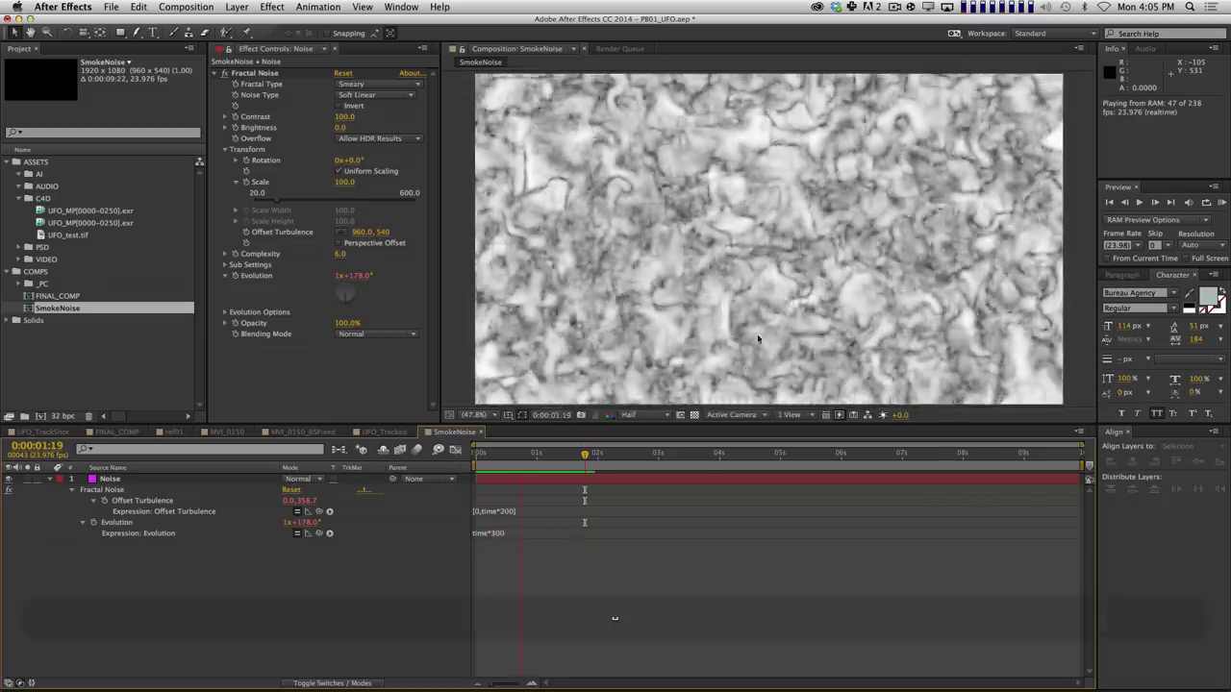
pyautogui.press('space')
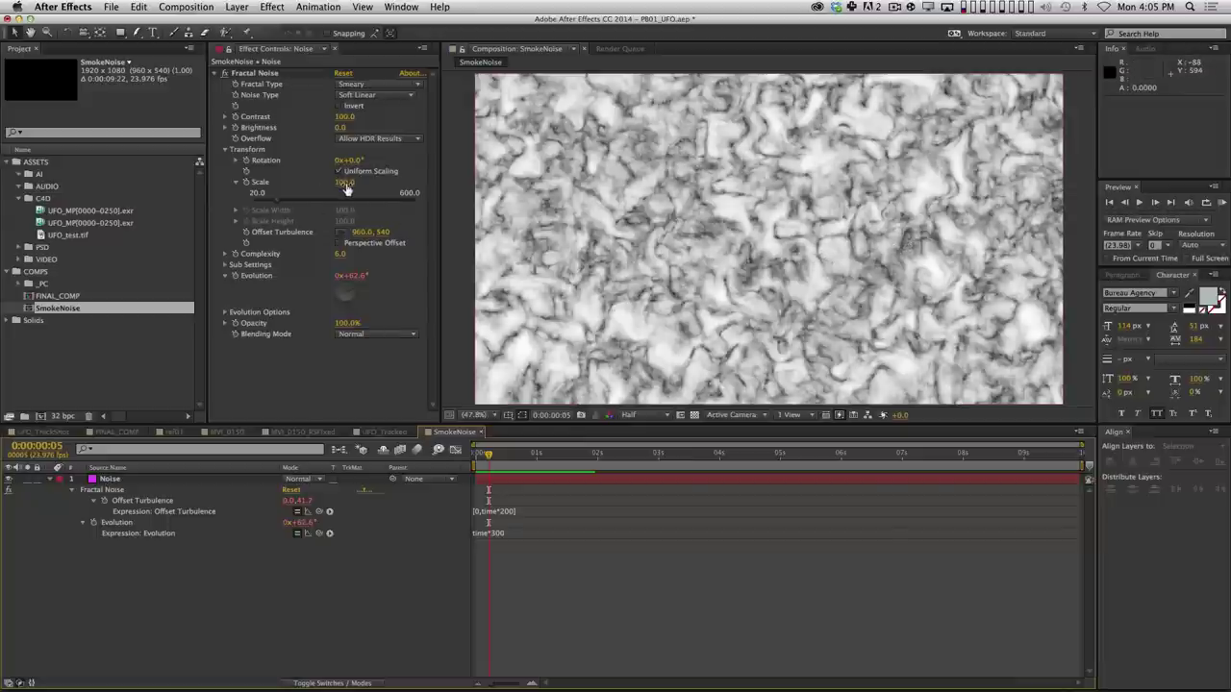
# Set the Fractal Noise Scale to 40 and preview the finer noise.
pyautogui.moveTo(346, 189); pyautogui.dragTo(311, 188)
pyautogui.press('KP_0')
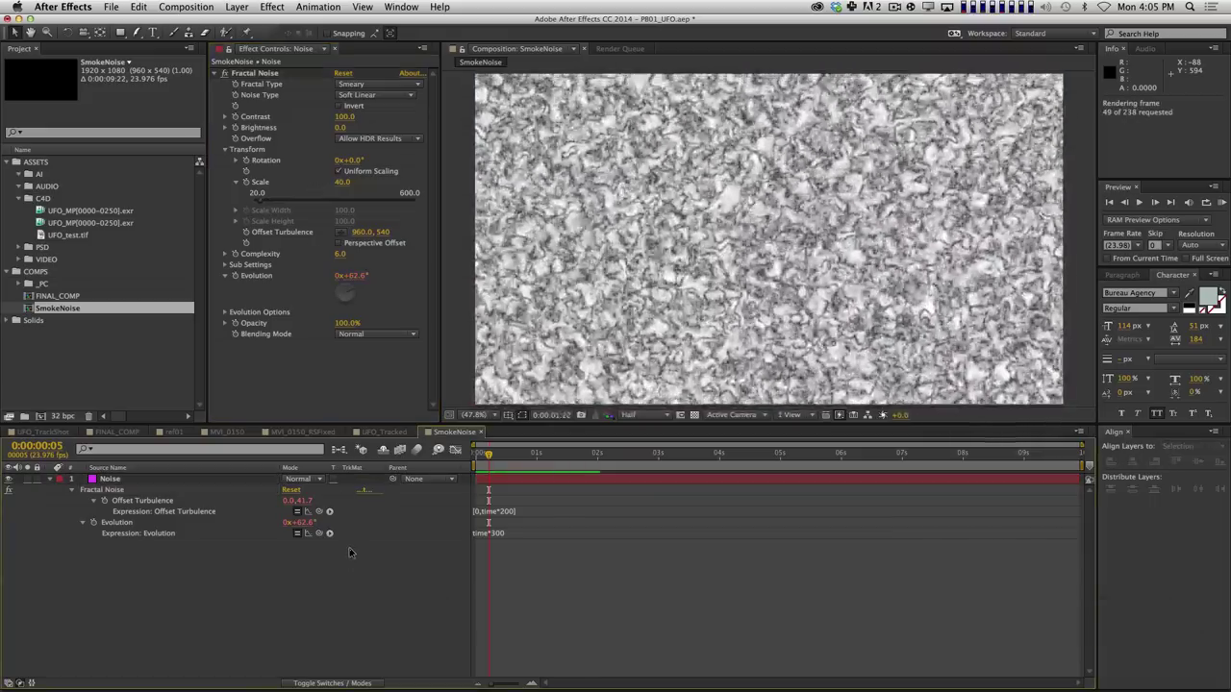
pyautogui.click(355, 615)
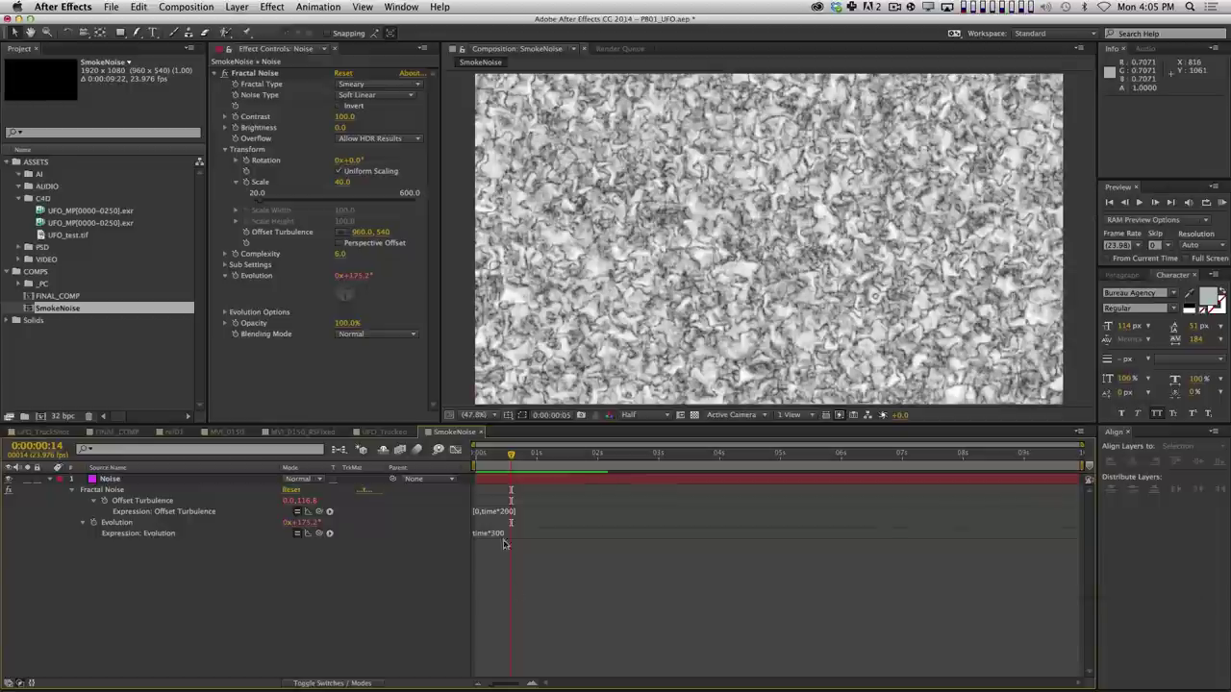
# Leave the SmokeNoise composition, add it to UFO_Tracked just below the TRACK layer, and parent it to TRACK.
pyautogui.press('super+w')
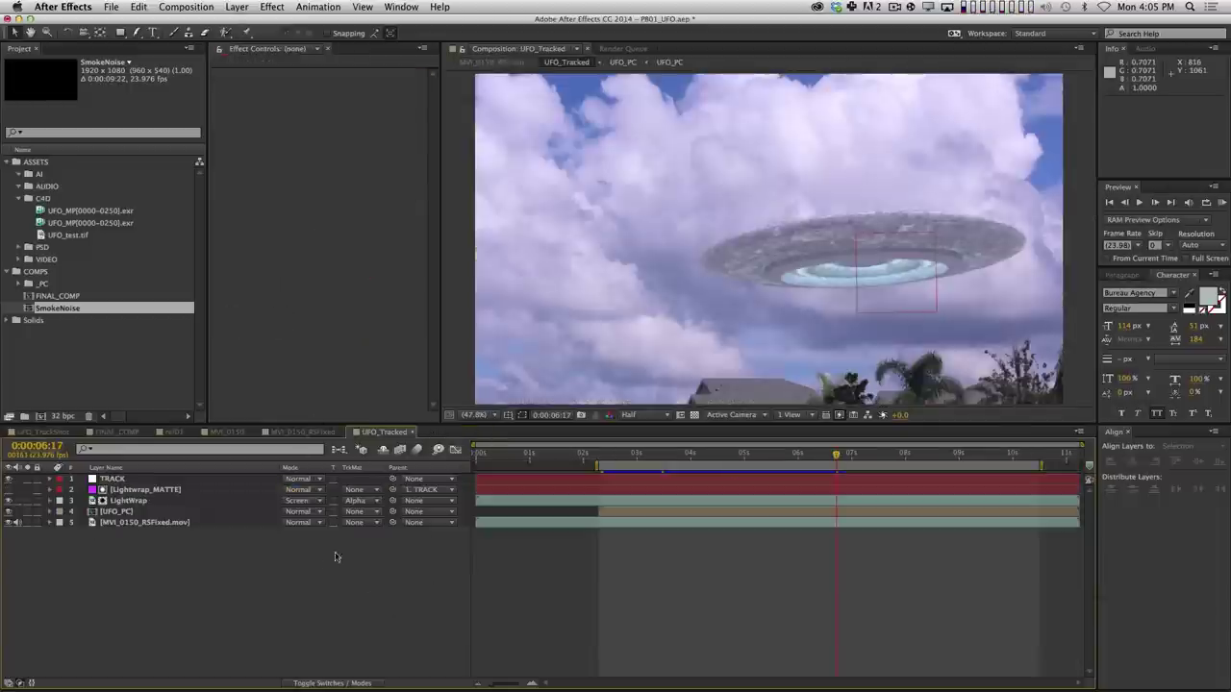
pyautogui.moveTo(72, 311); pyautogui.dragTo(109, 486)
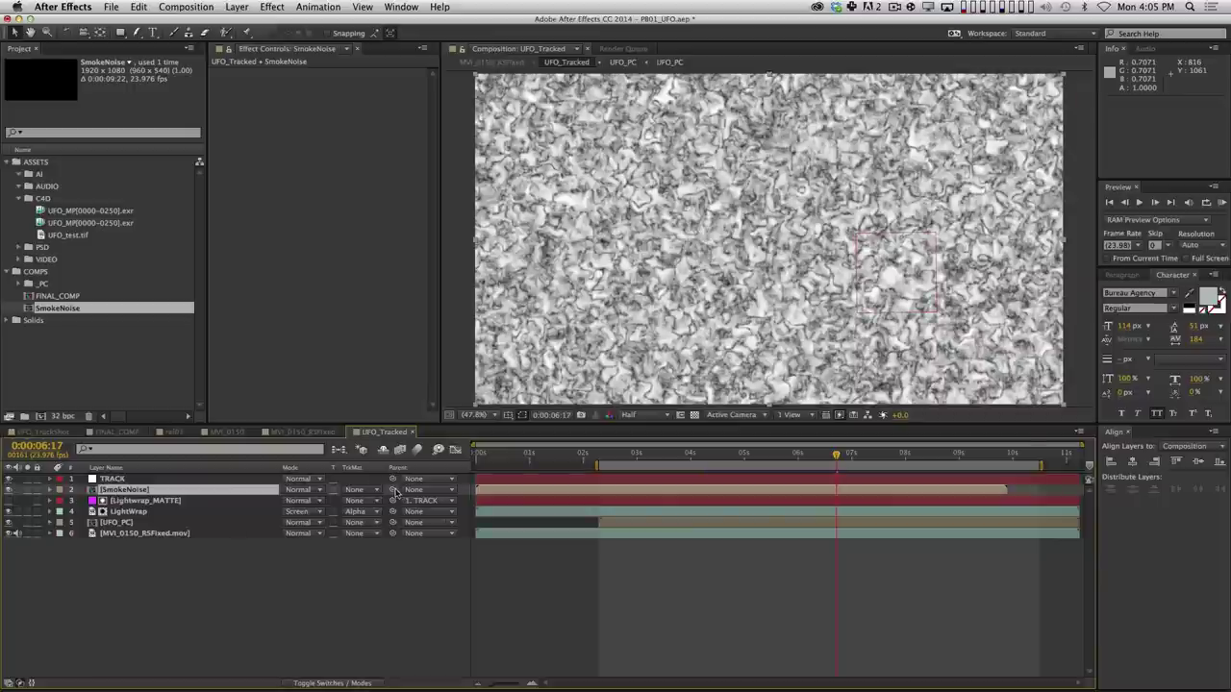
pyautogui.moveTo(393, 489); pyautogui.dragTo(257, 481)
# Shift the SmokeNoise layer so it starts at the beginning of the work area, and preview its tracked motion.
pyautogui.hotkey('shift', 'Home')
pyautogui.moveTo(495, 492); pyautogui.dragTo(611, 495)
pyautogui.press('space')
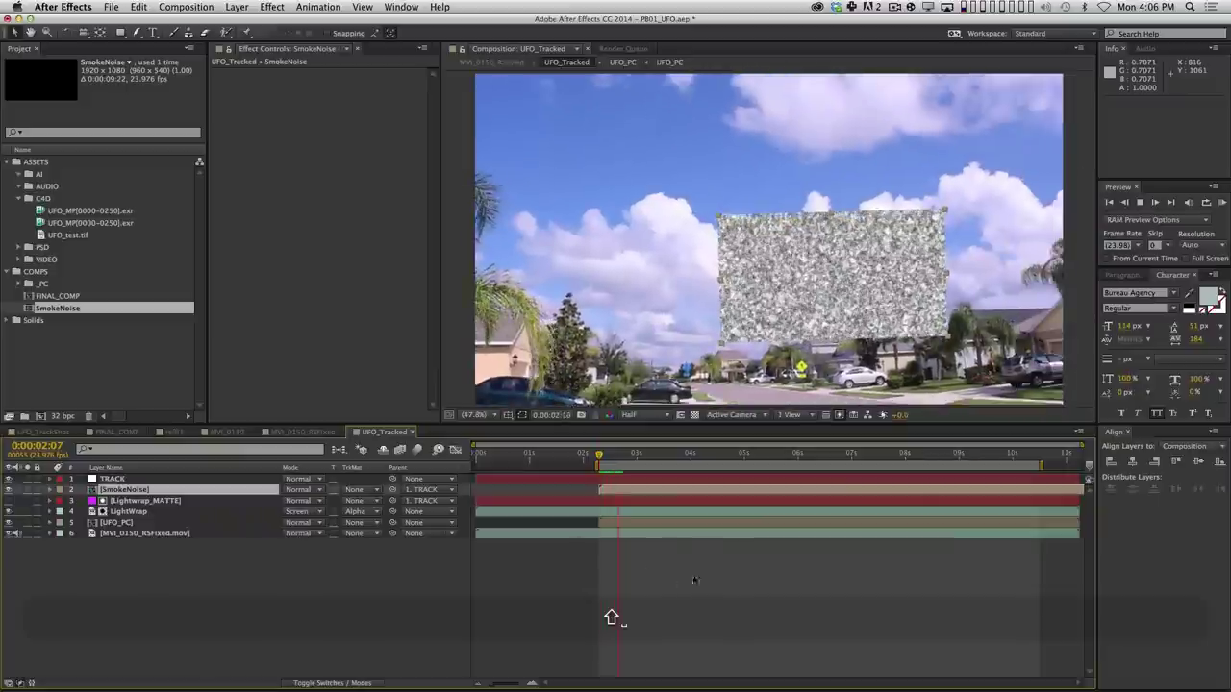
pyautogui.press('space')
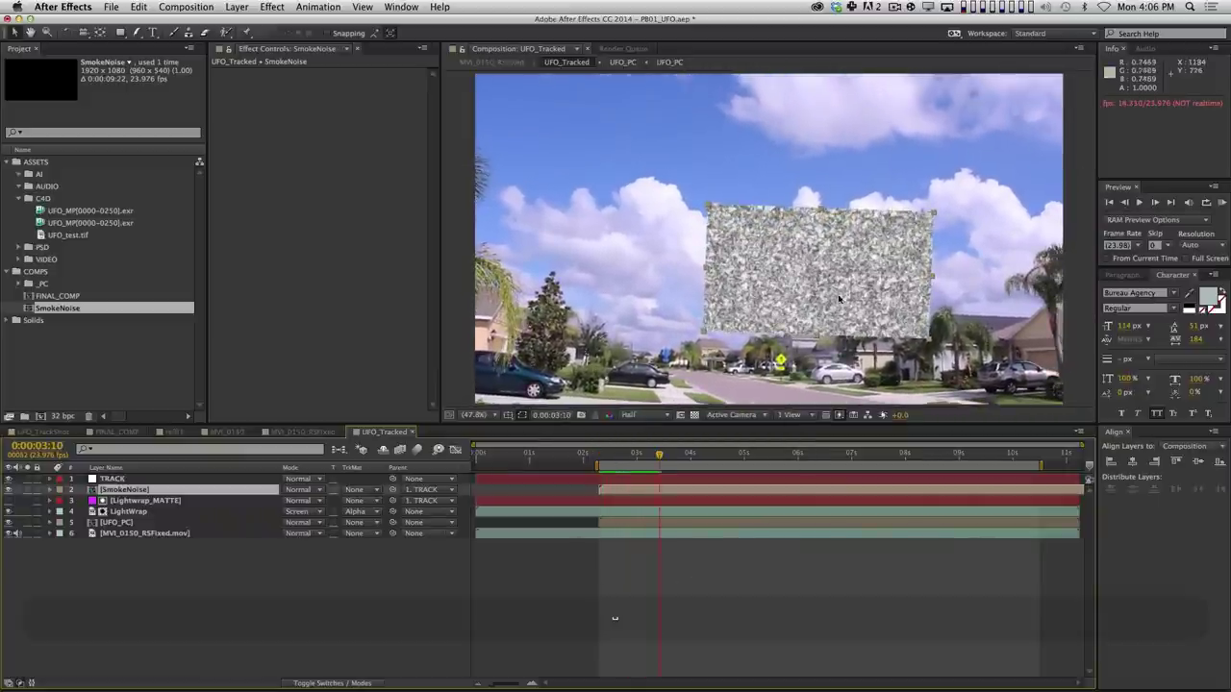
# Scale the SmokeNoise layer down to about 19.2% and place it directly beneath the UFO.
pyautogui.press('s')
pyautogui.press('super+v')
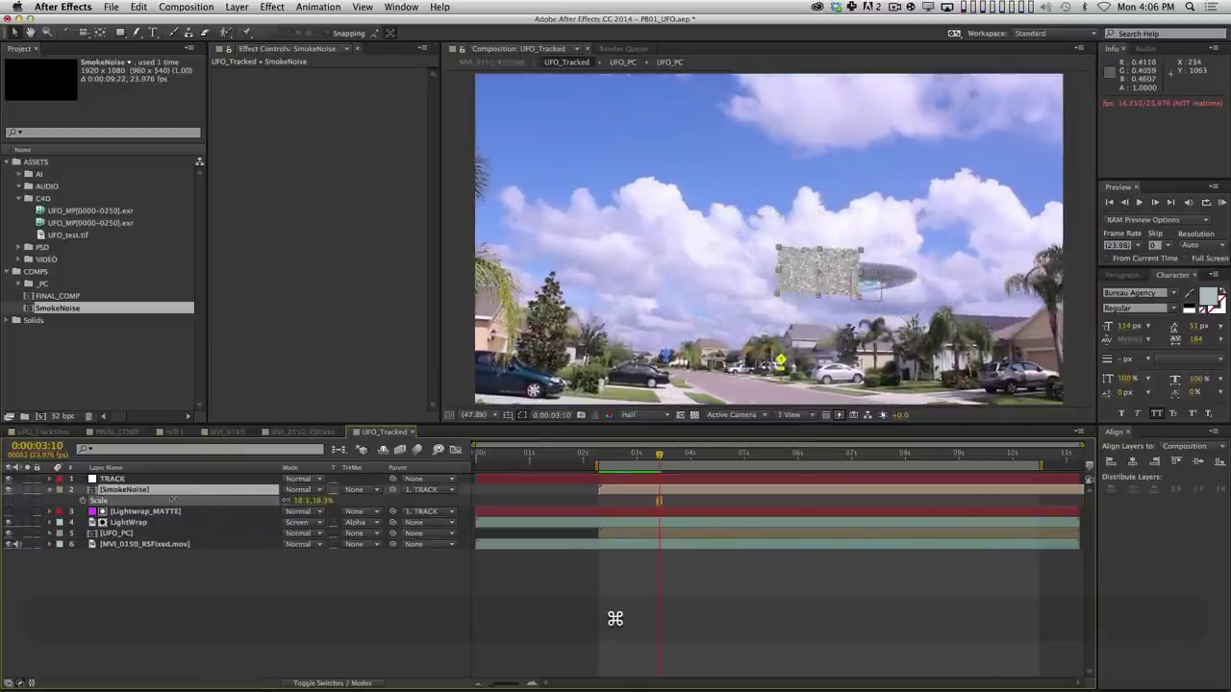
pyautogui.moveTo(807, 269); pyautogui.dragTo(866, 323)
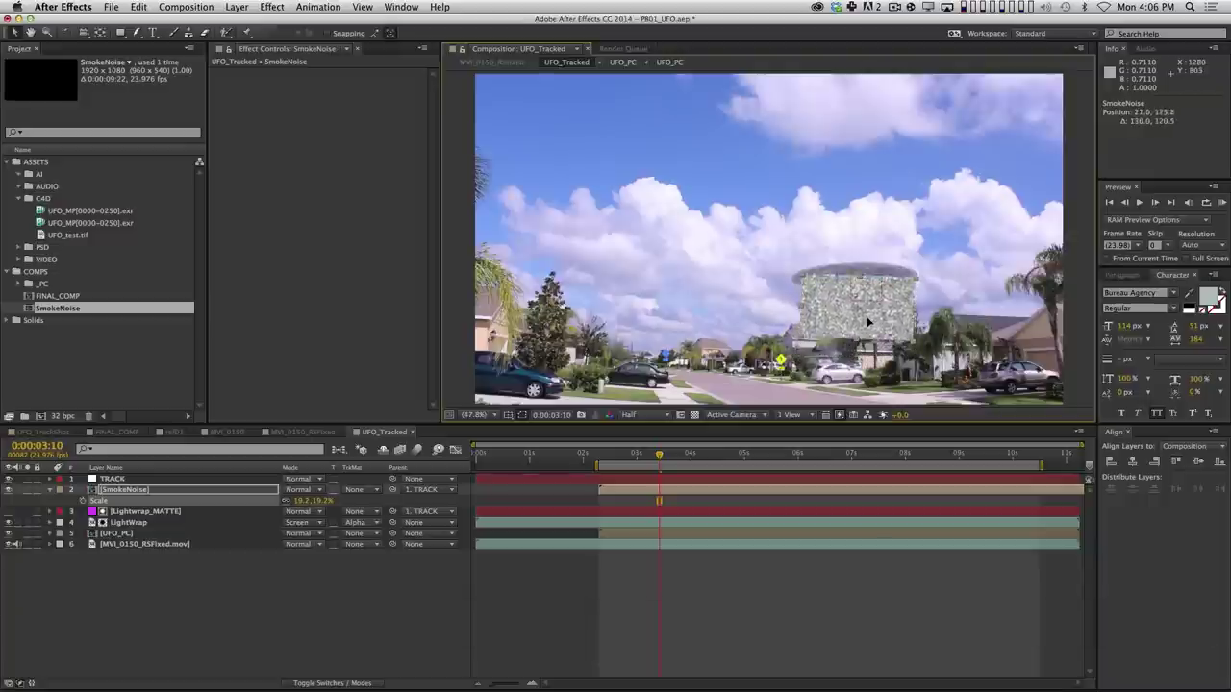
# Set the SmokeNoise layer's opacity to 32% so the UFO shows through.
pyautogui.press('.')
pyautogui.press('.')
pyautogui.press('.')
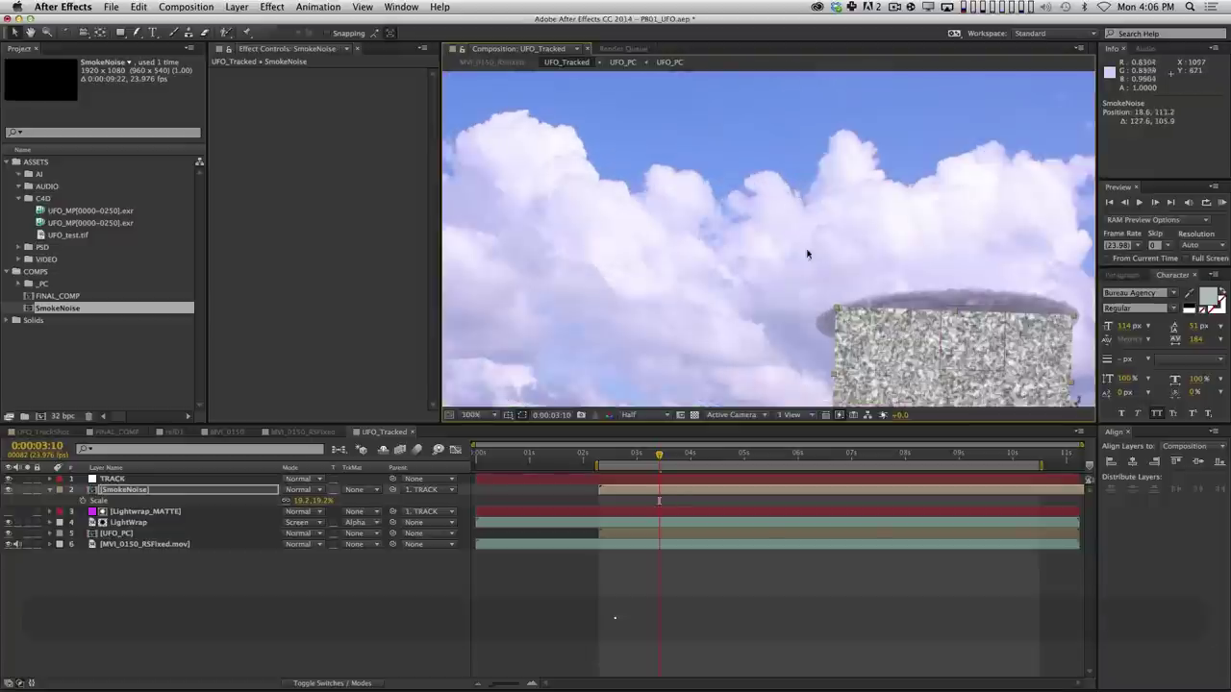
pyautogui.moveTo(807, 254); pyautogui.dragTo(672, 111)
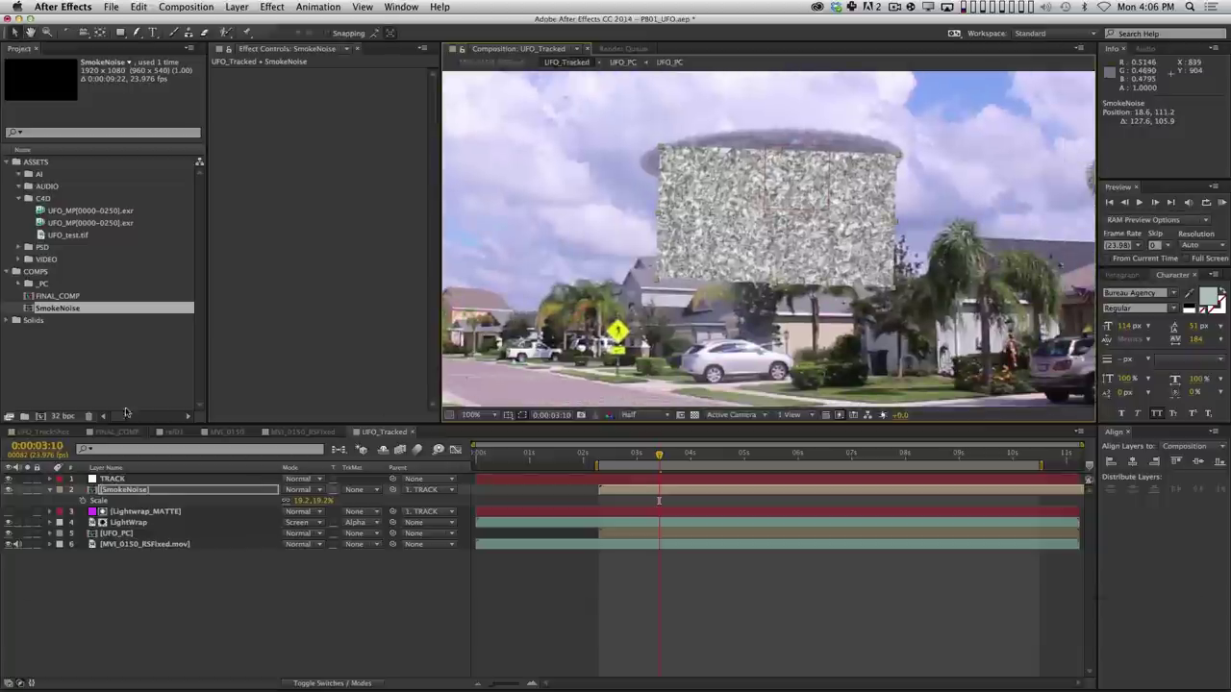
pyautogui.write('t32')
pyautogui.press('Return')
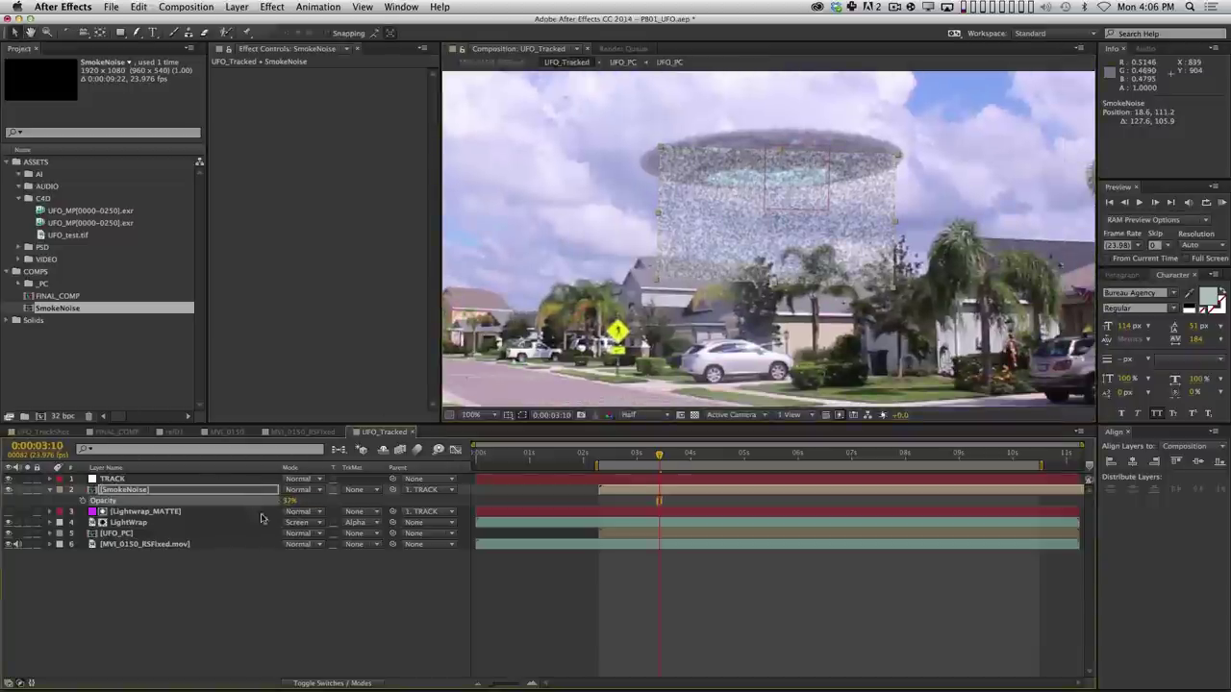
# Go to frame 0:00:03:09 and set the composition preview to full resolution for a close view of the UFO's underside.
pyautogui.click(684, 454)
pyautogui.moveTo(699, 458); pyautogui.dragTo(658, 454)
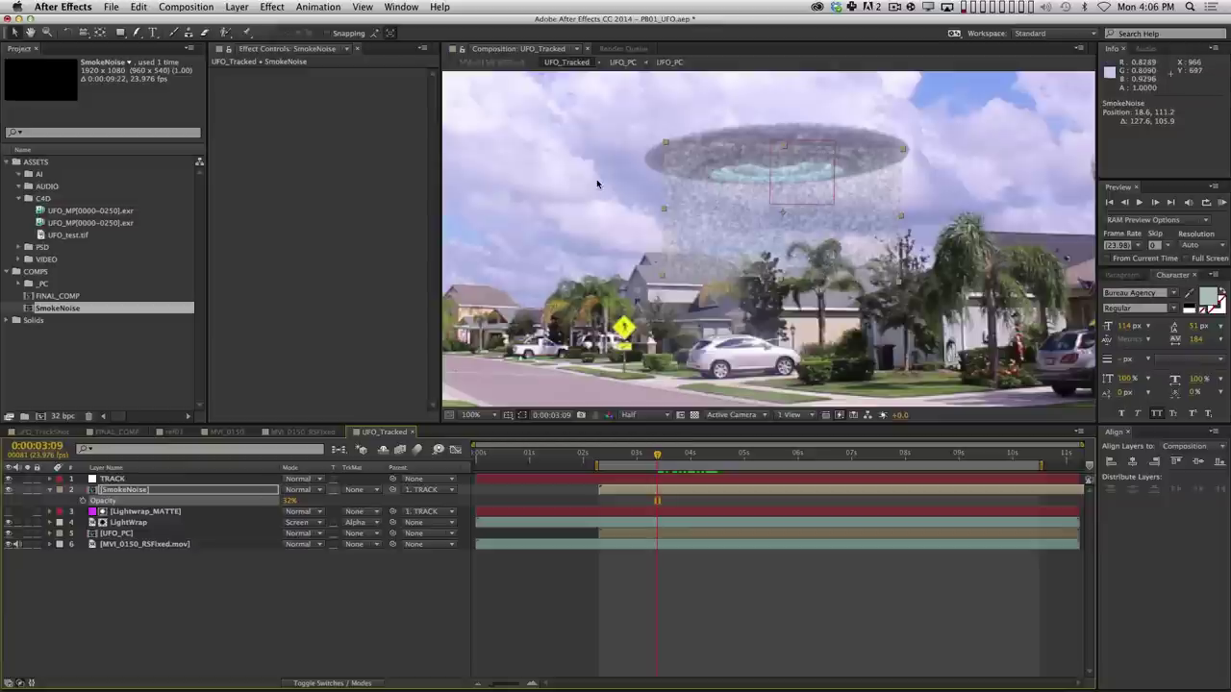
pyautogui.scroll(2, 597, 184)
pyautogui.scroll(2, 610, 219)
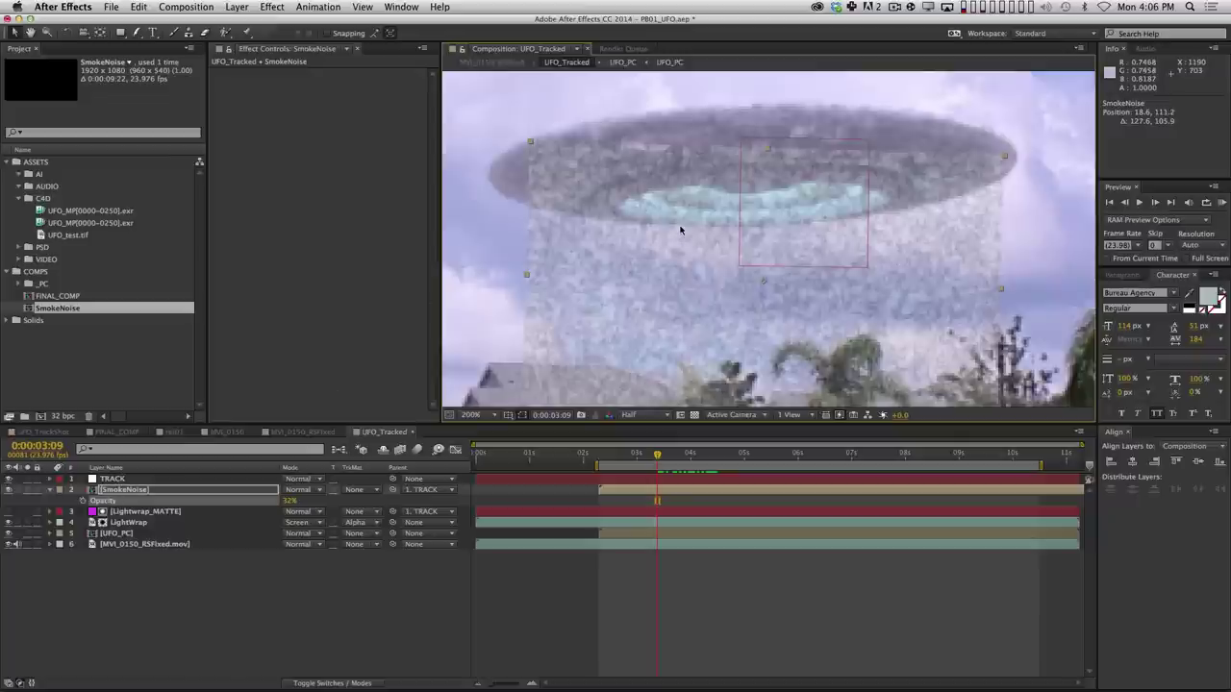
pyautogui.press('super+j')
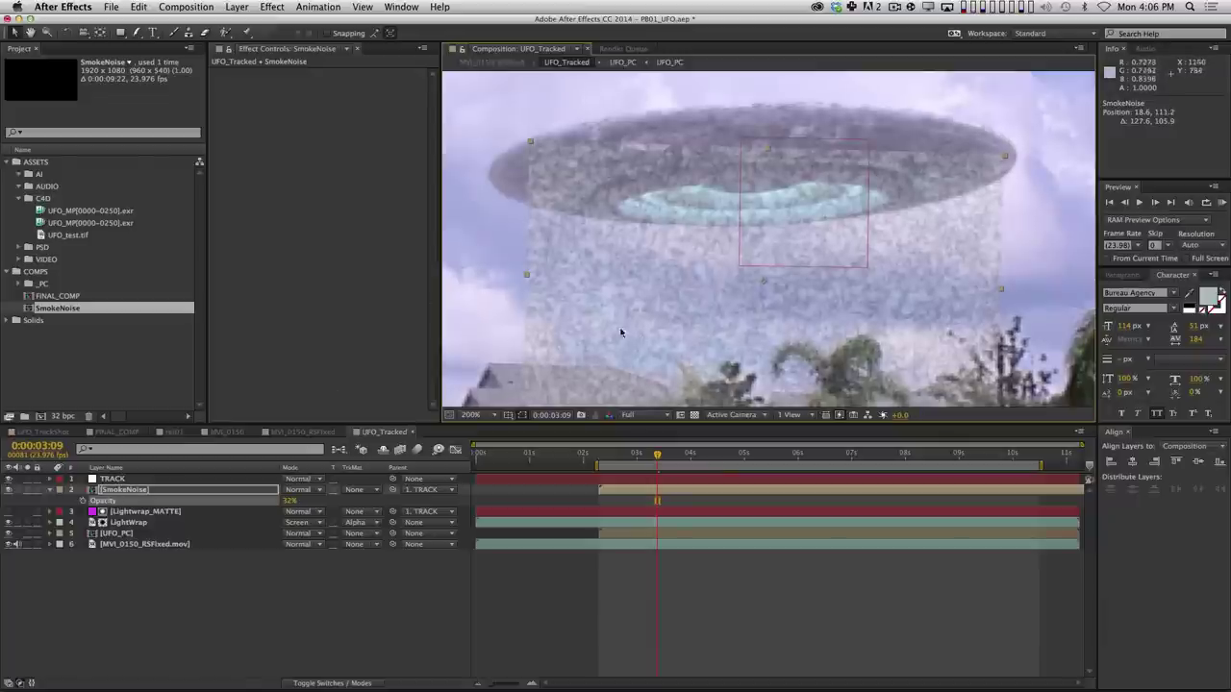
# Draw a closed Pen mask on SmokeNoise from the UFO's glowing opening down to the treetops, and move its left edge slightly outward.
pyautogui.click(152, 490)
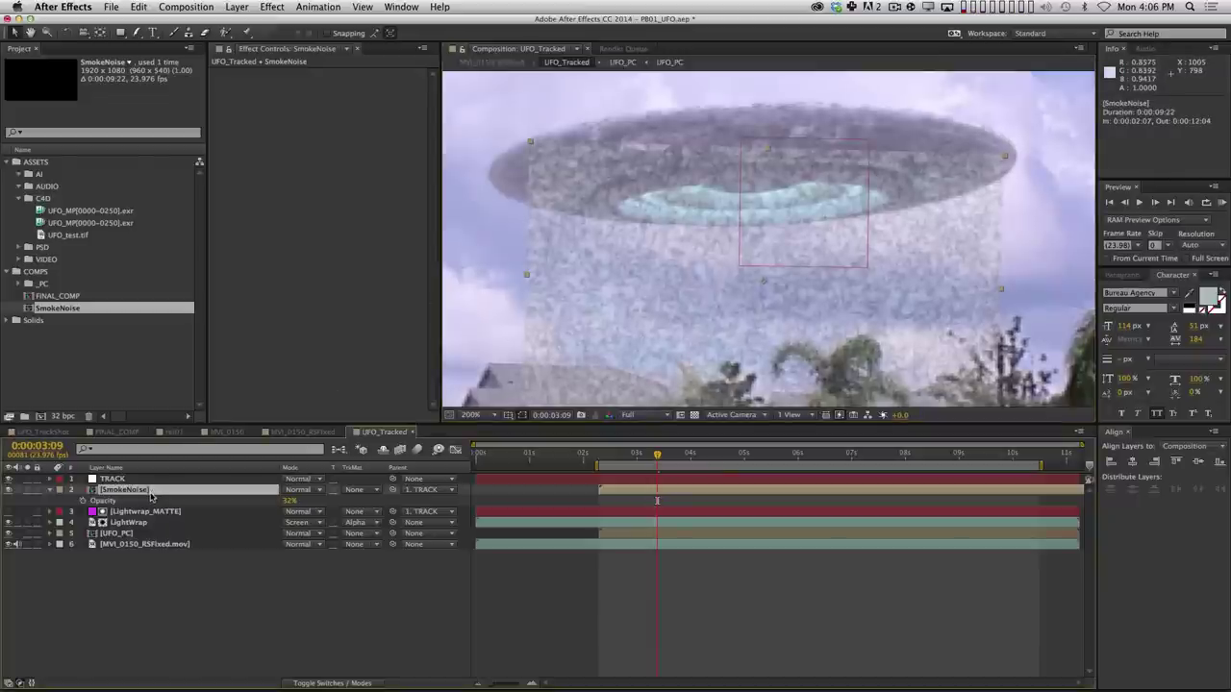
pyautogui.press('g')
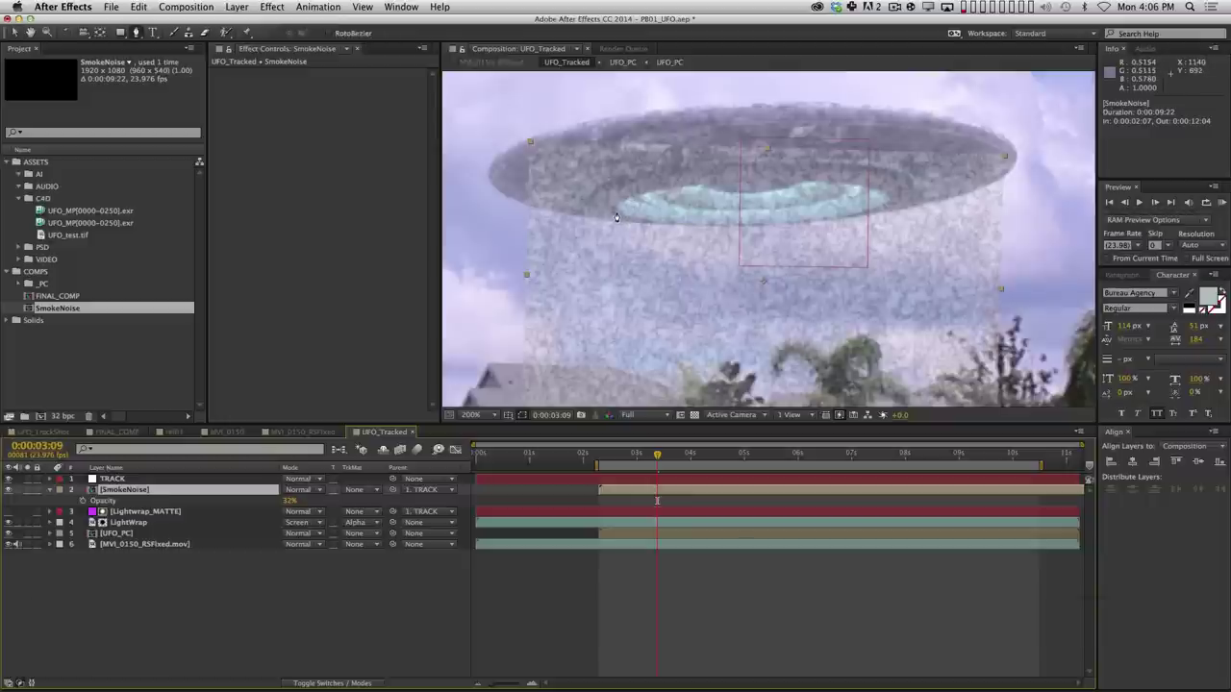
pyautogui.click(616, 213)
pyautogui.click(625, 202)
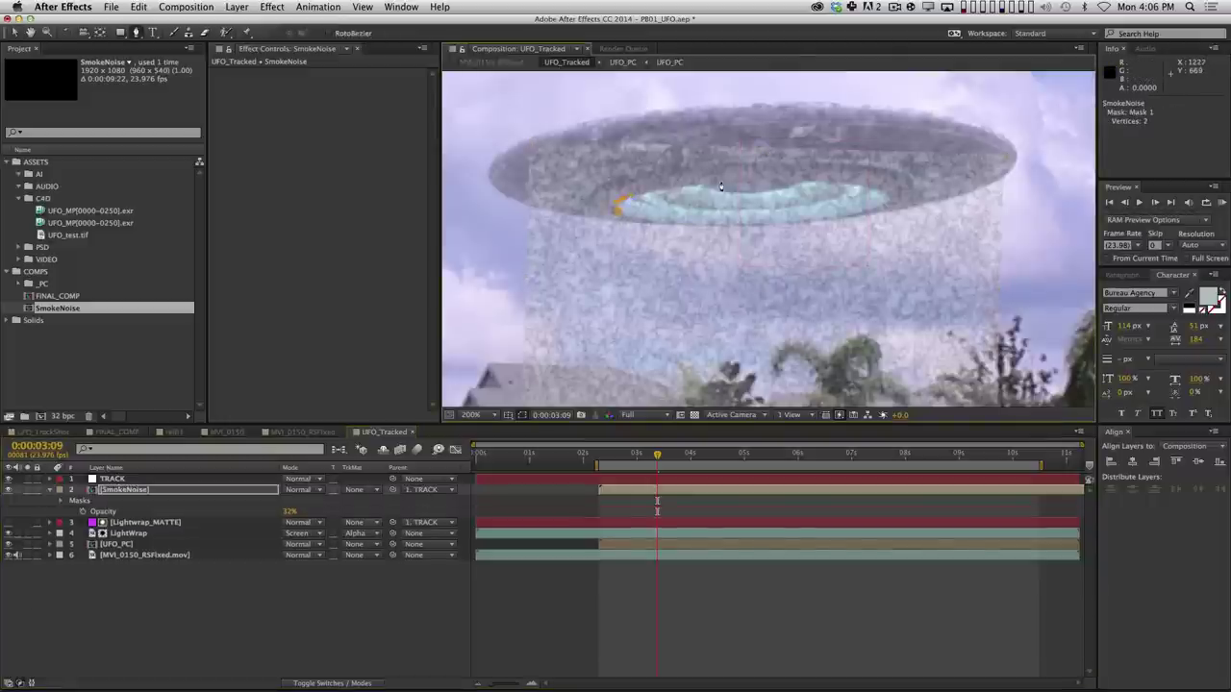
pyautogui.click(764, 176)
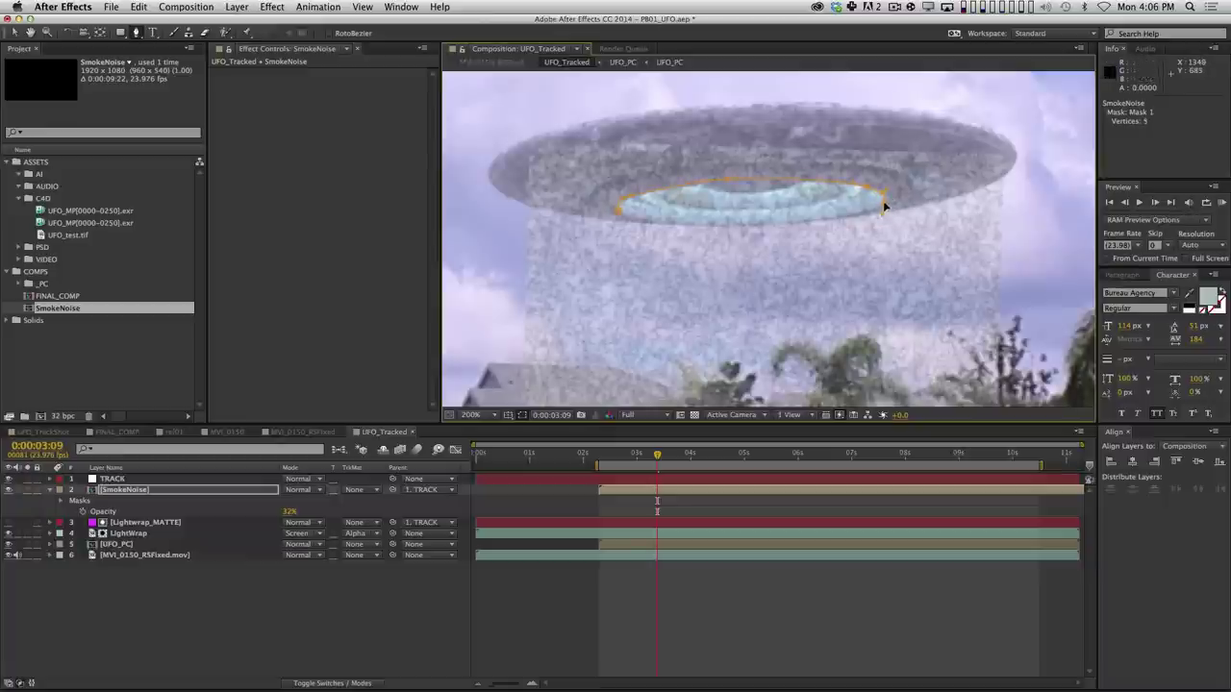
pyautogui.moveTo(883, 198); pyautogui.dragTo(888, 202)
pyautogui.scroll(-5, 876, 207)
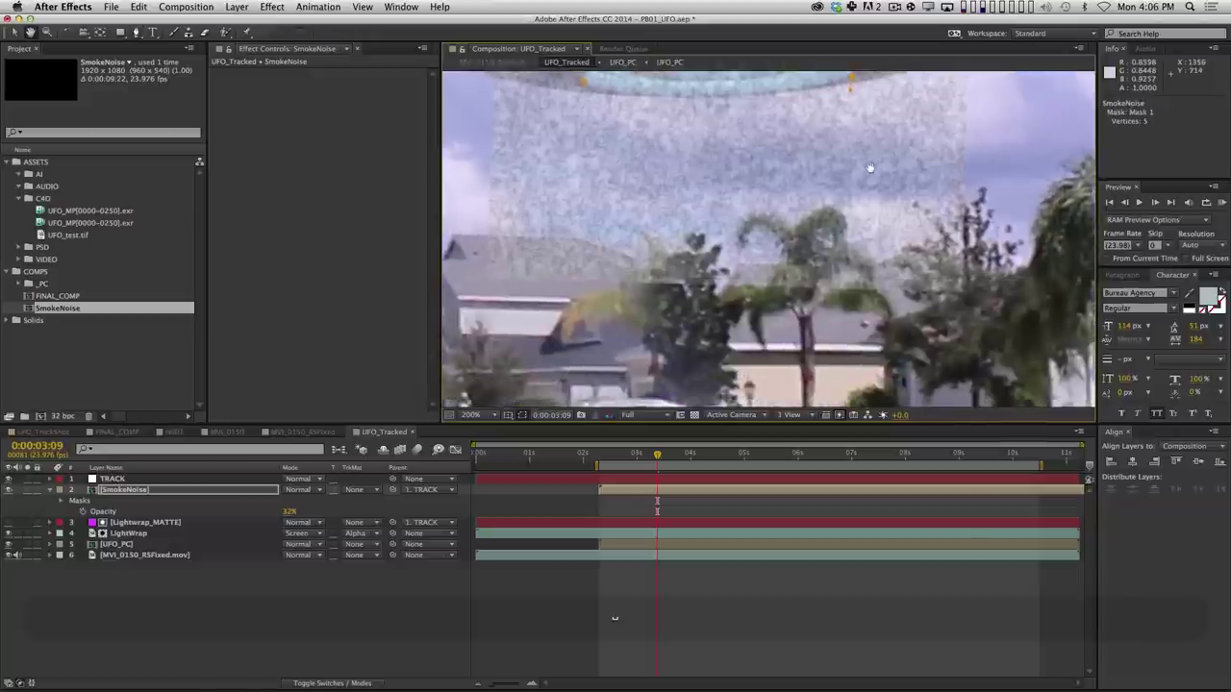
pyautogui.click(853, 212)
pyautogui.click(844, 220)
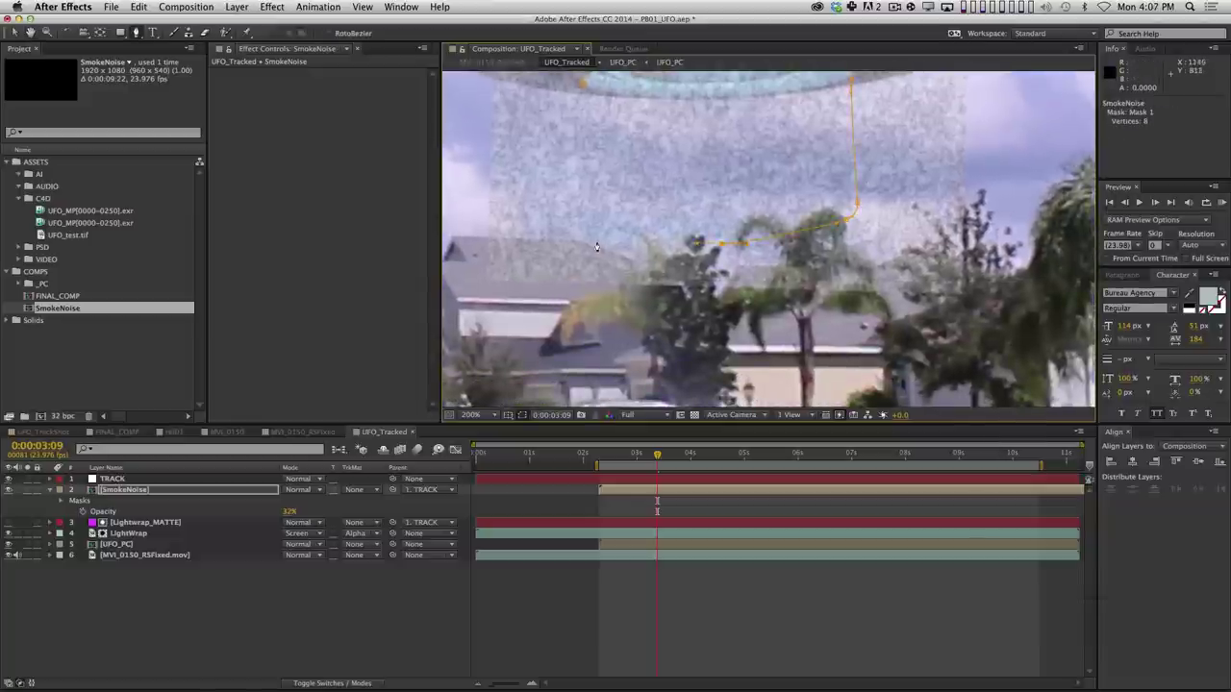
pyautogui.scroll(5, 648, 207)
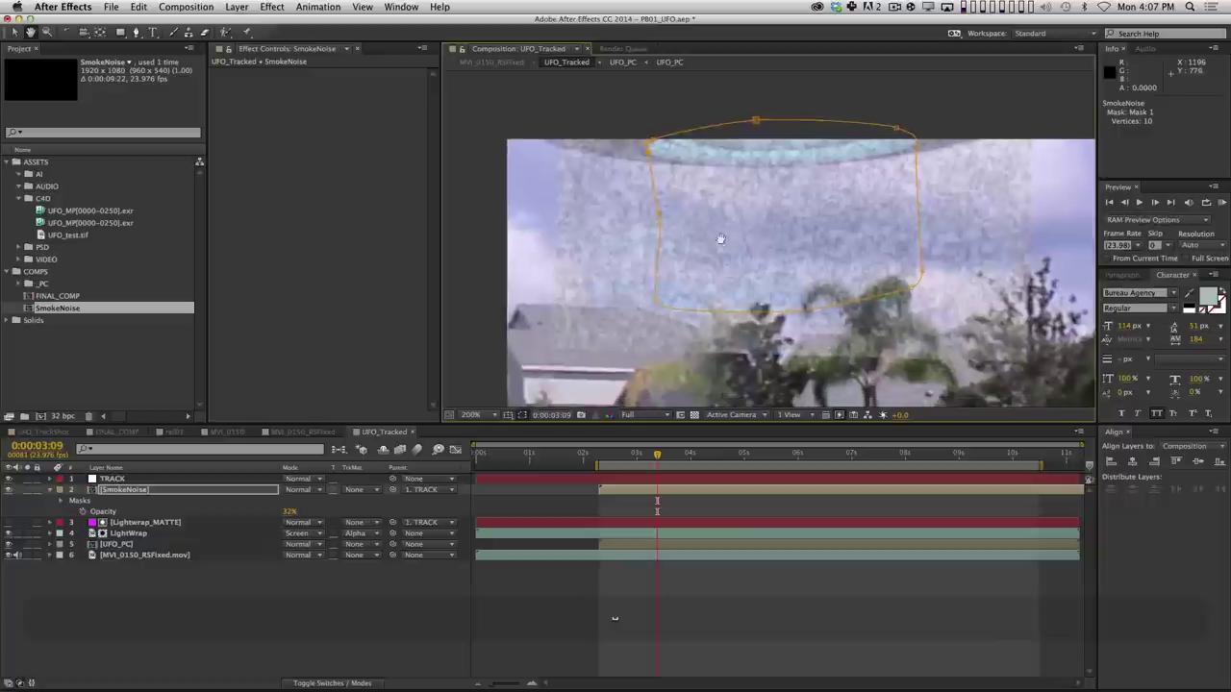
pyautogui.press('v')
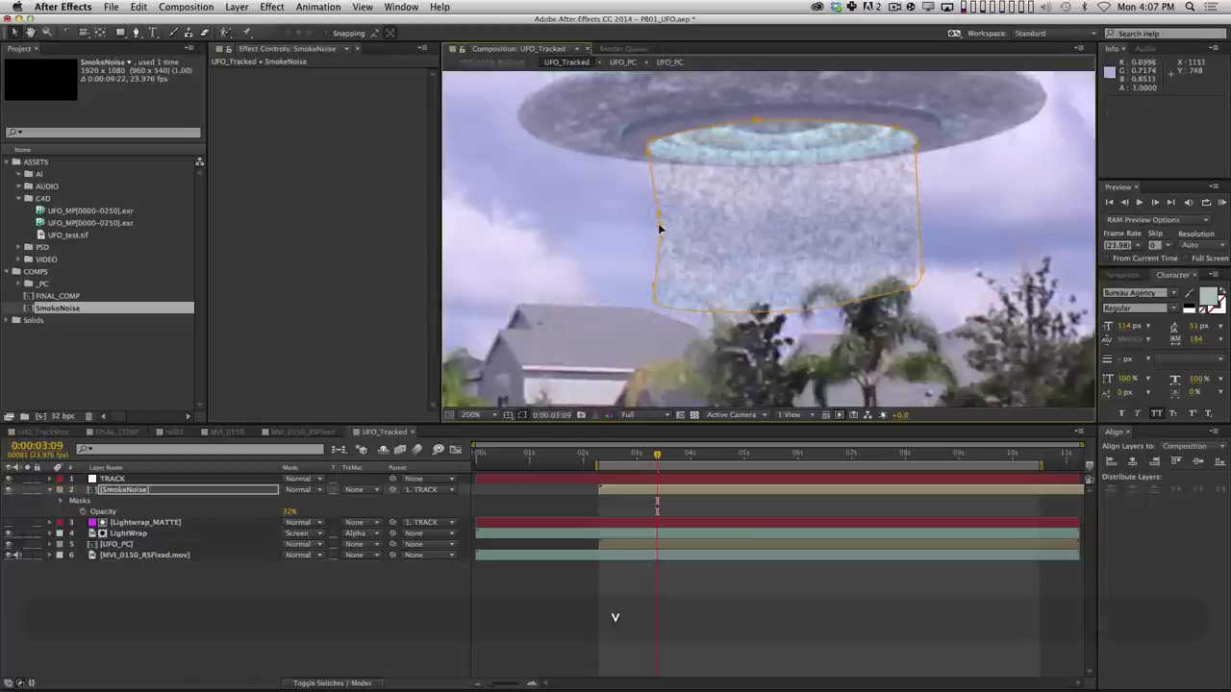
pyautogui.moveTo(658, 223); pyautogui.dragTo(647, 223)
# Set the SmokeNoise layer's opacity to 100%.
pyautogui.press('t')
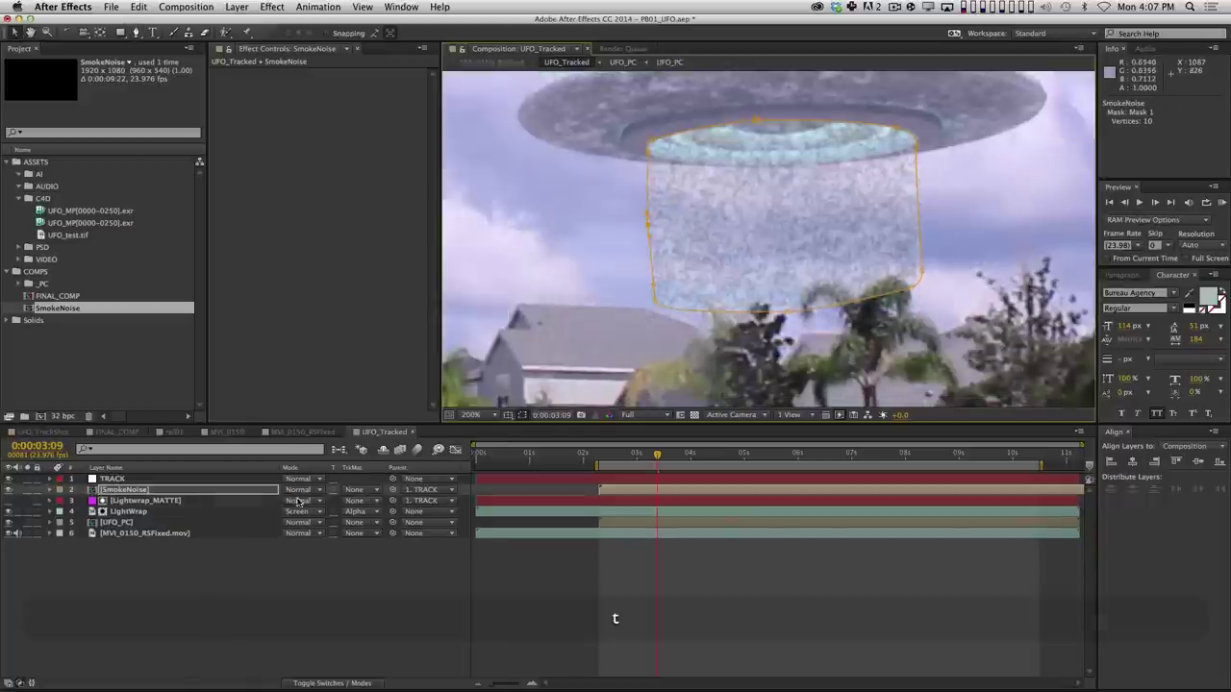
pyautogui.click(833, 564)
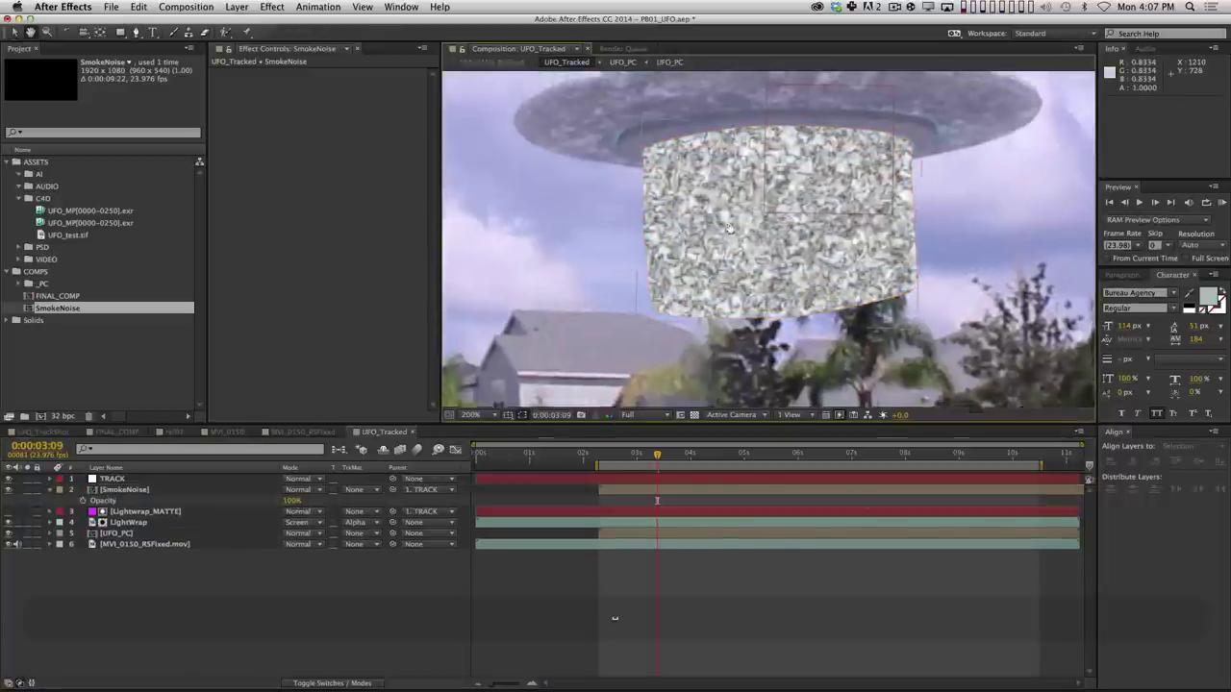
pyautogui.scroll(2, 728, 228)
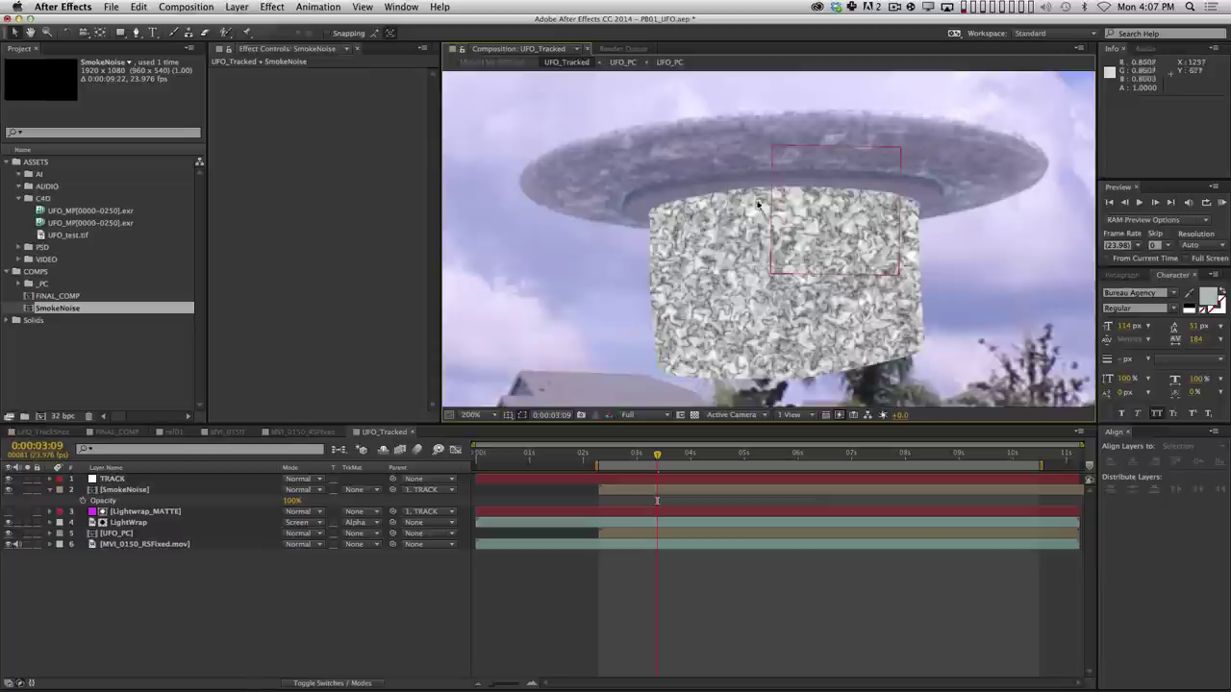
# Set the feather of Mask 1 on SmokeNoise to 20 pixels.
pyautogui.click(216, 492)
pyautogui.press('f')
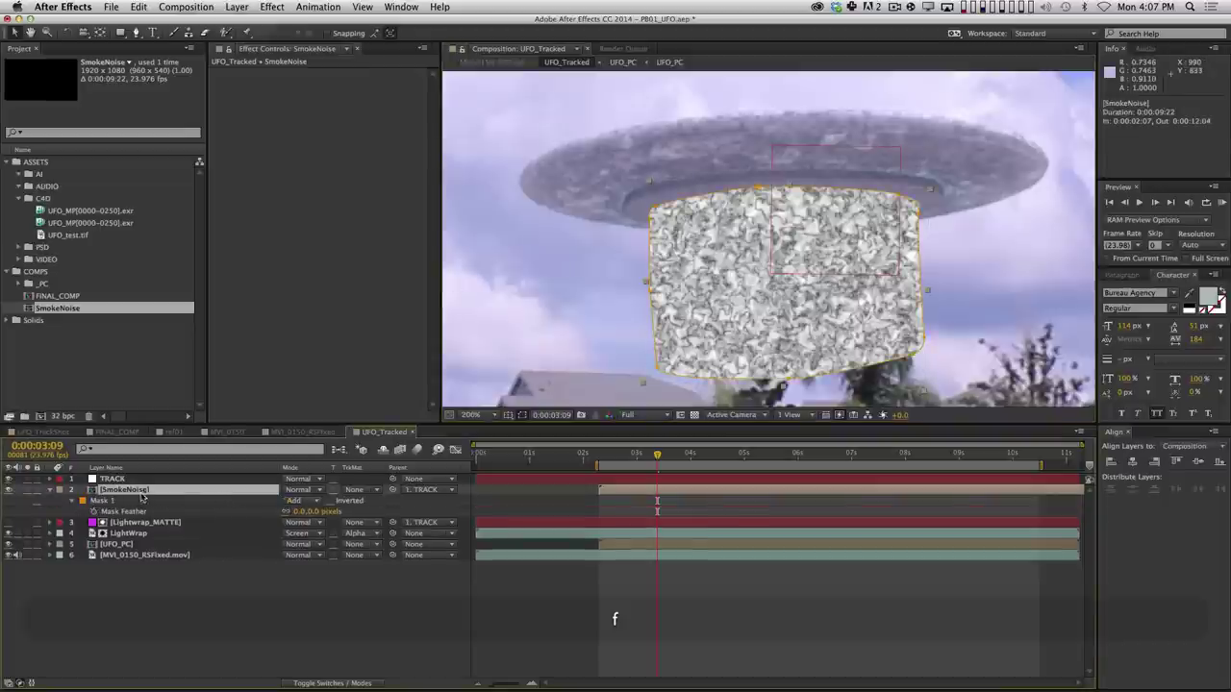
pyautogui.click(301, 511)
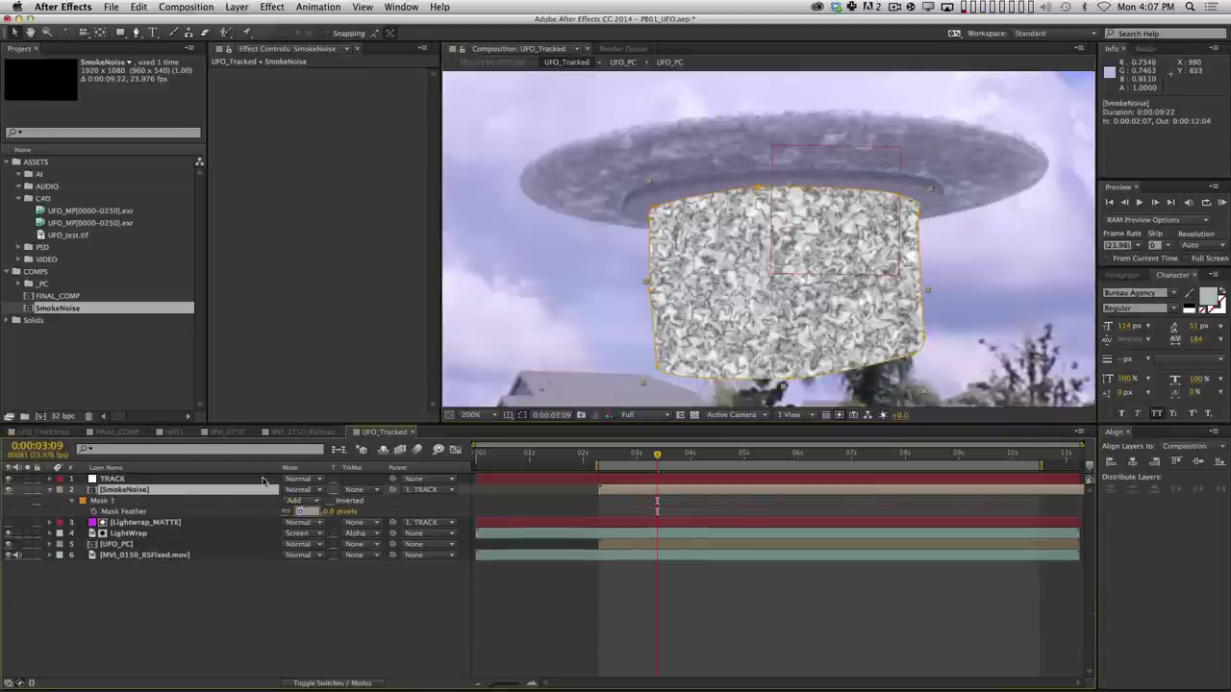
pyautogui.write('2.0,2')
pyautogui.press('Return')
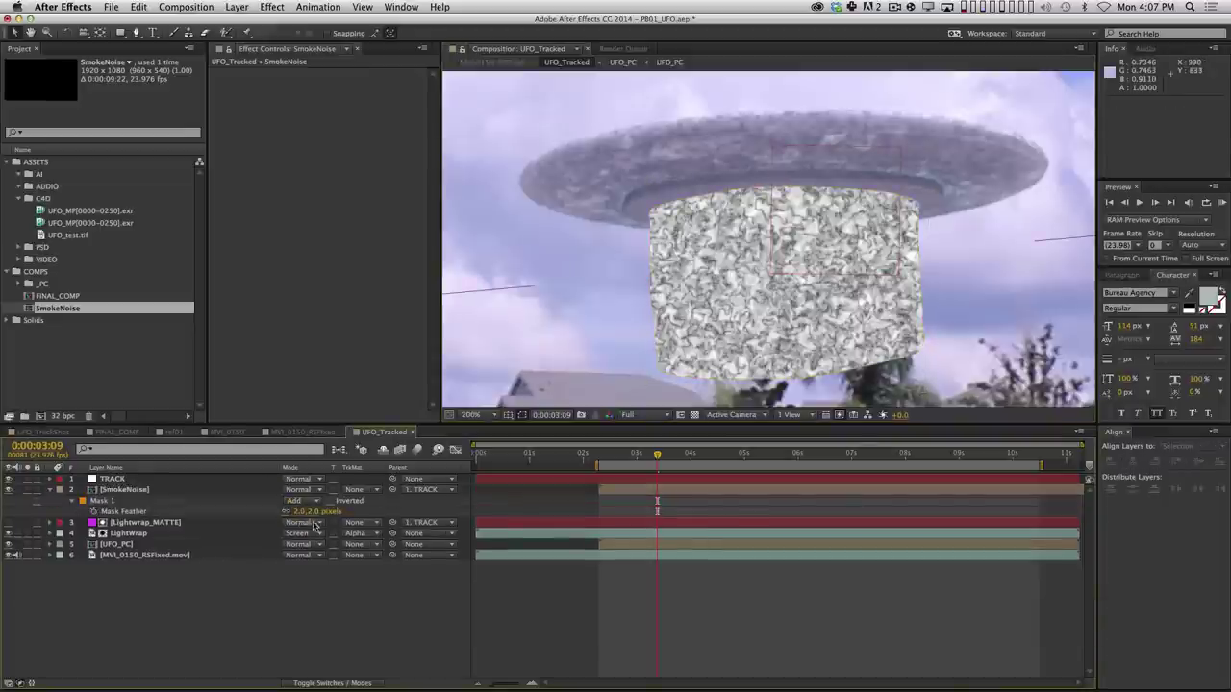
pyautogui.moveTo(298, 512); pyautogui.dragTo(300, 511)
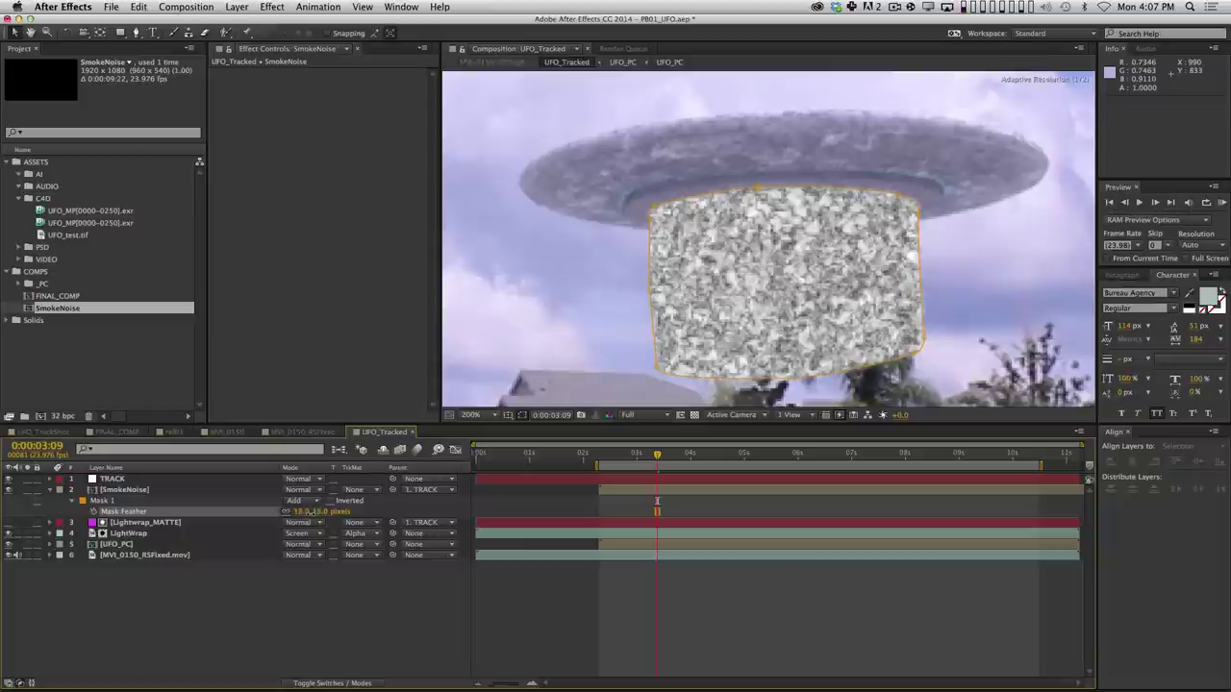
pyautogui.click(449, 619)
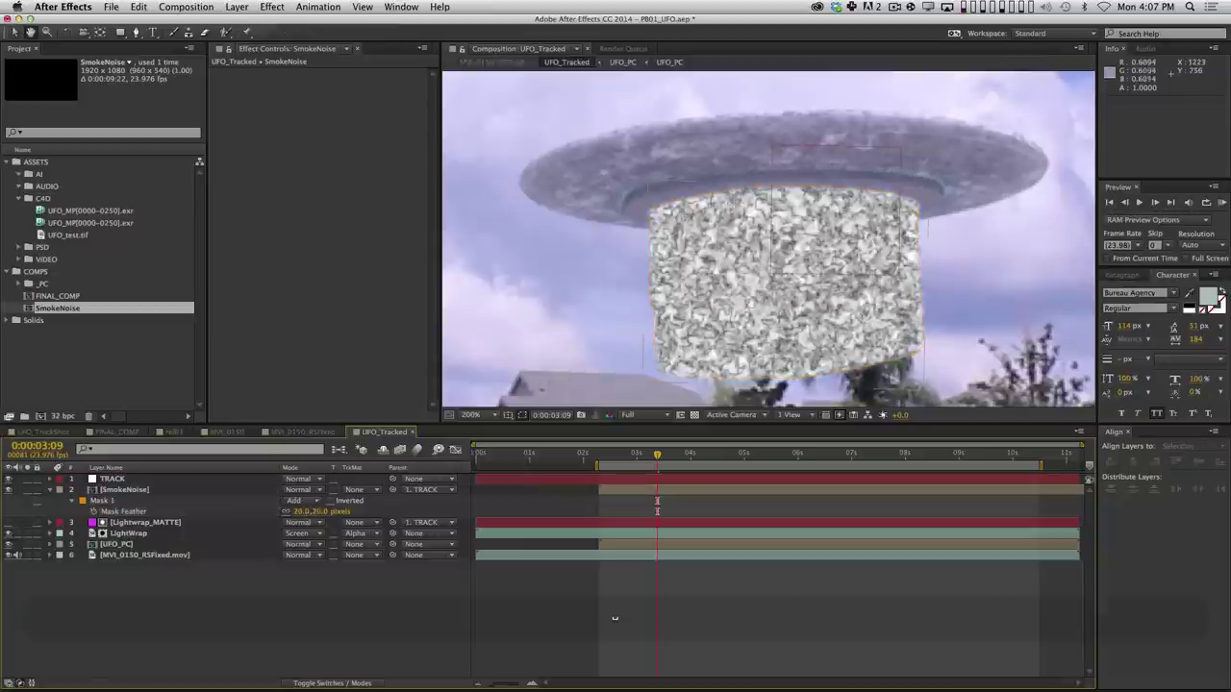
# Select the lower vertices of the SmokeNoise mask and raise them to shorten the masked area above the palm trees.
pyautogui.scroll(-3, 726, 194)
pyautogui.scroll(3, 760, 288)
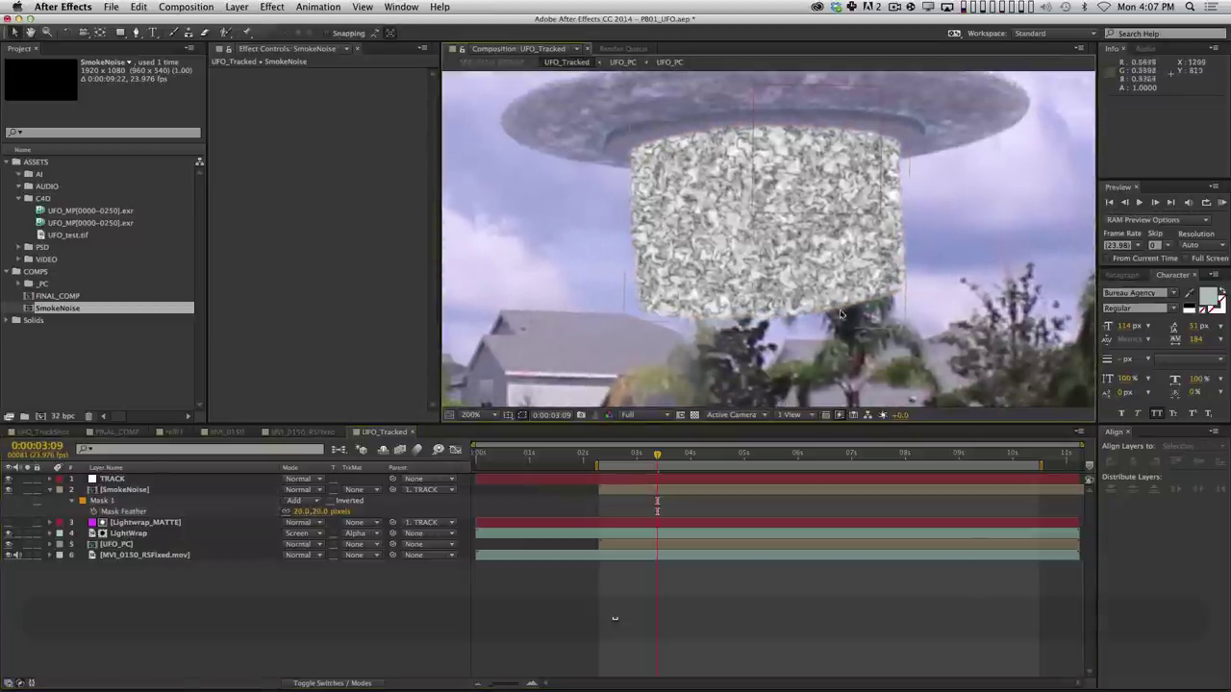
pyautogui.click(737, 343)
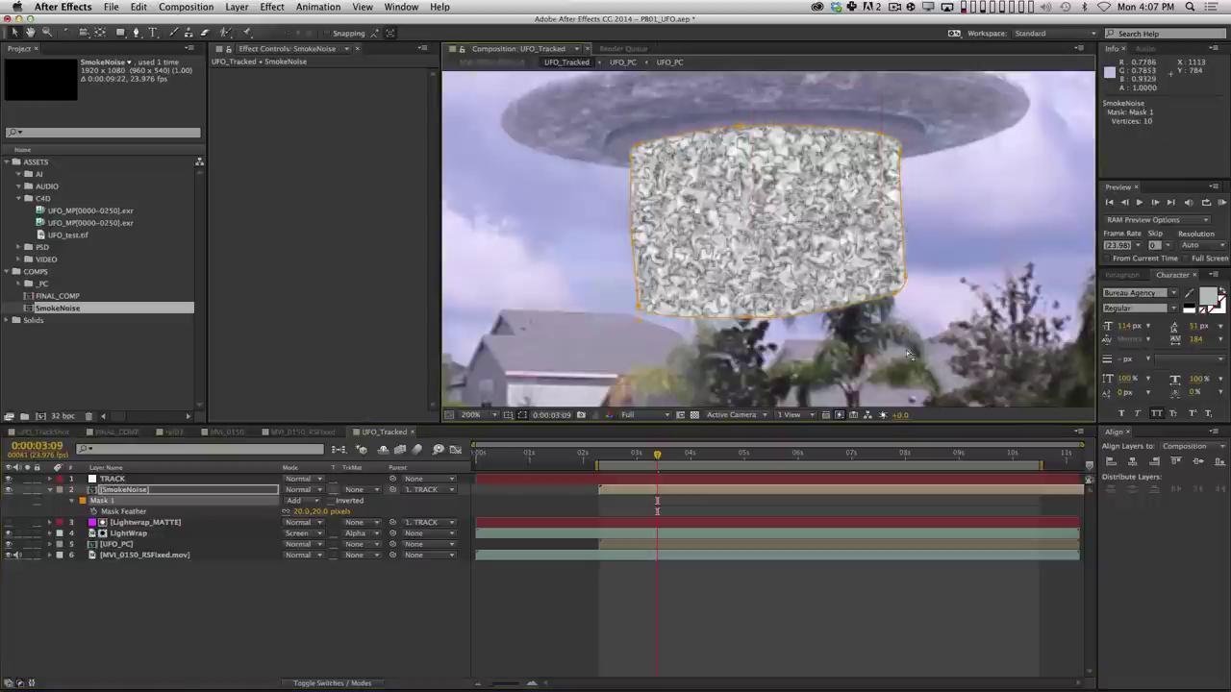
pyautogui.click(902, 281)
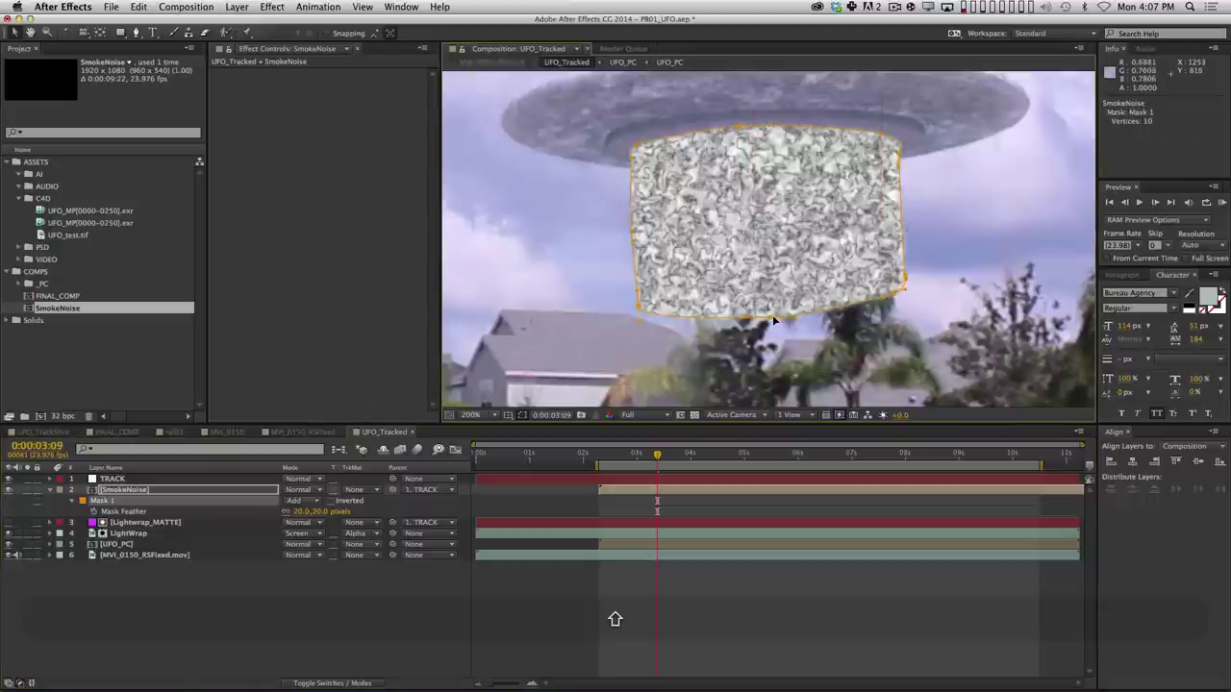
pyautogui.moveTo(779, 320); pyautogui.dragTo(779, 281)
pyautogui.click(779, 281)
# Add four feather points to the SmokeNoise mask with the Mask Feather tool, near the upper and lower ends of both side edges.
pyautogui.click(125, 489)
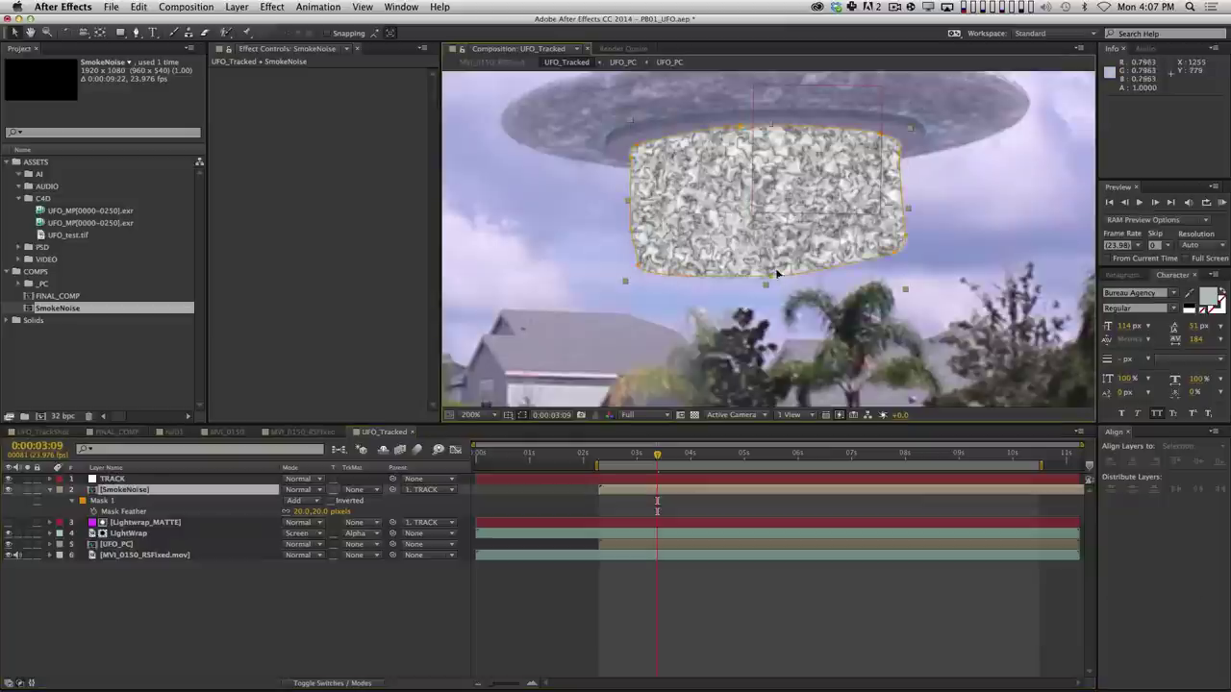
pyautogui.click(137, 33)
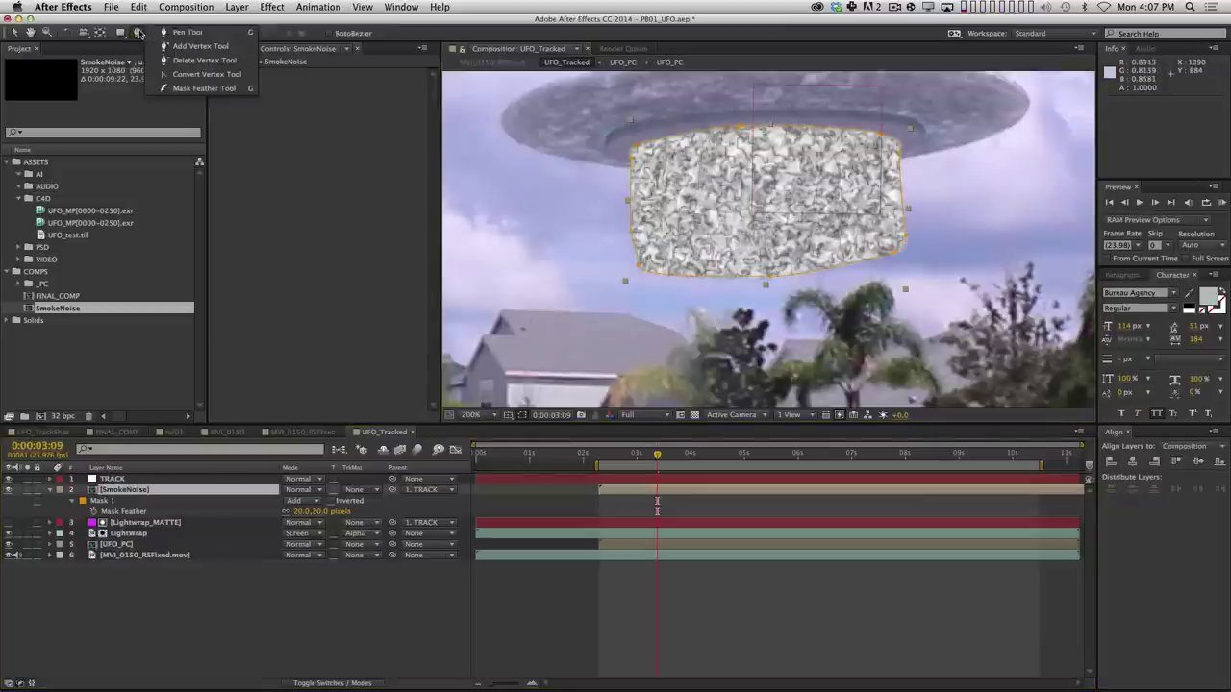
pyautogui.click(204, 88)
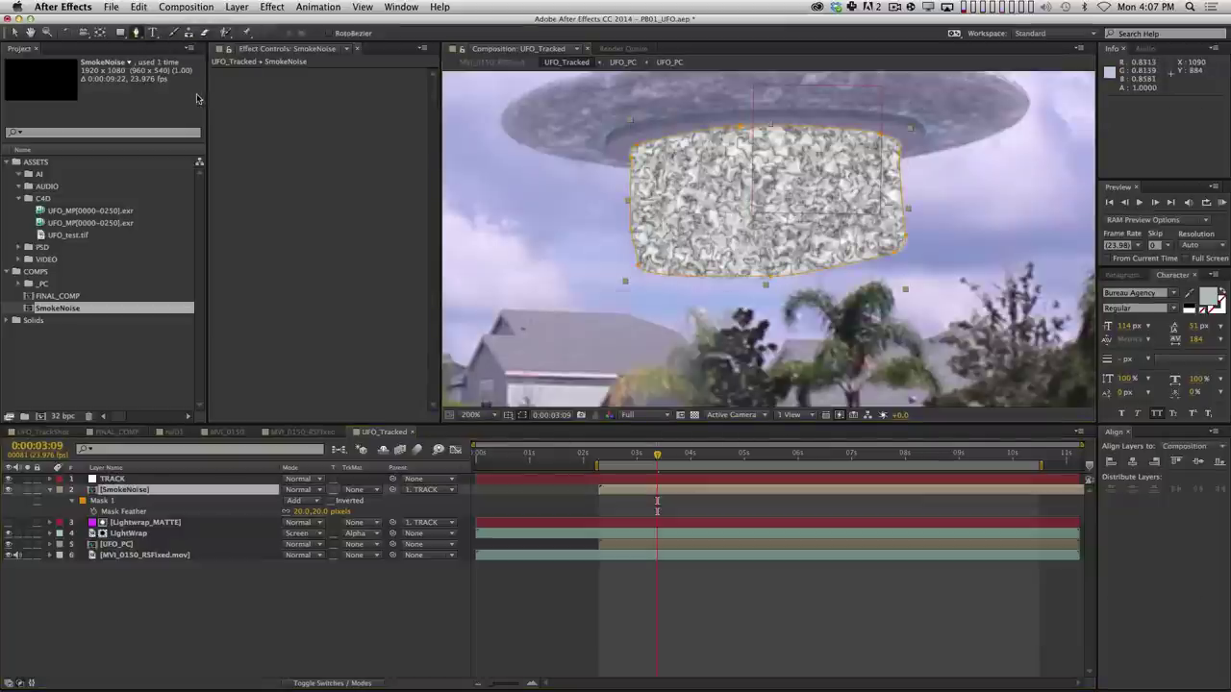
pyautogui.click(770, 275)
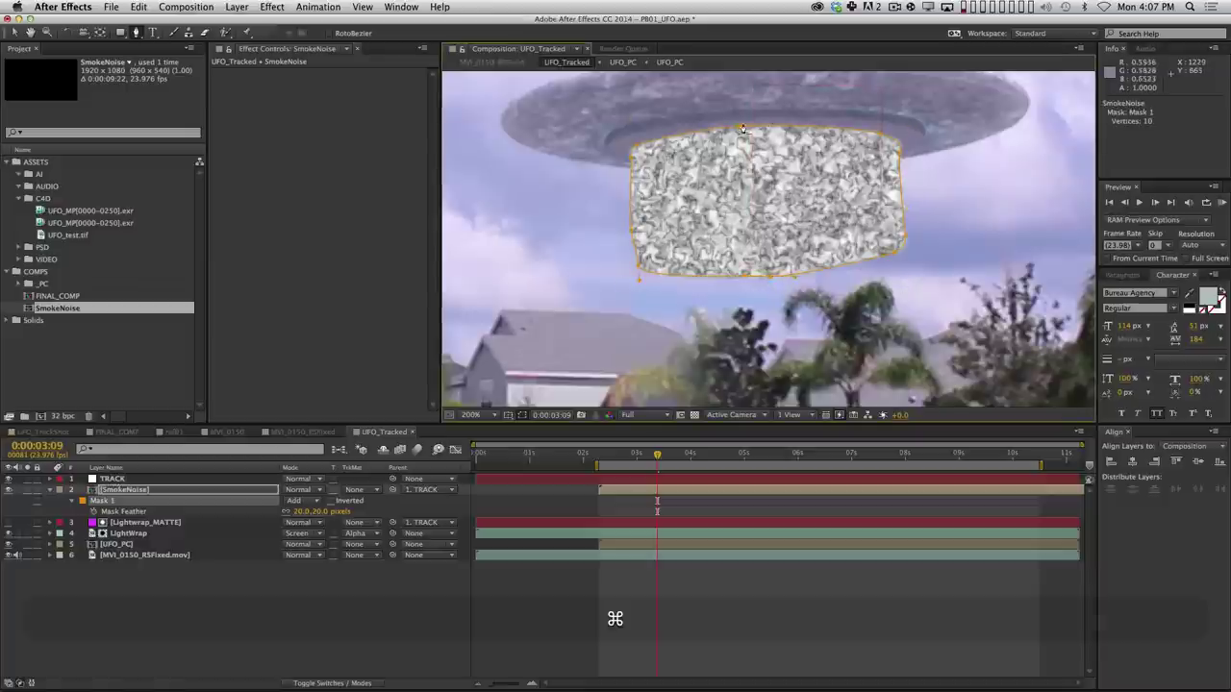
pyautogui.click(137, 32)
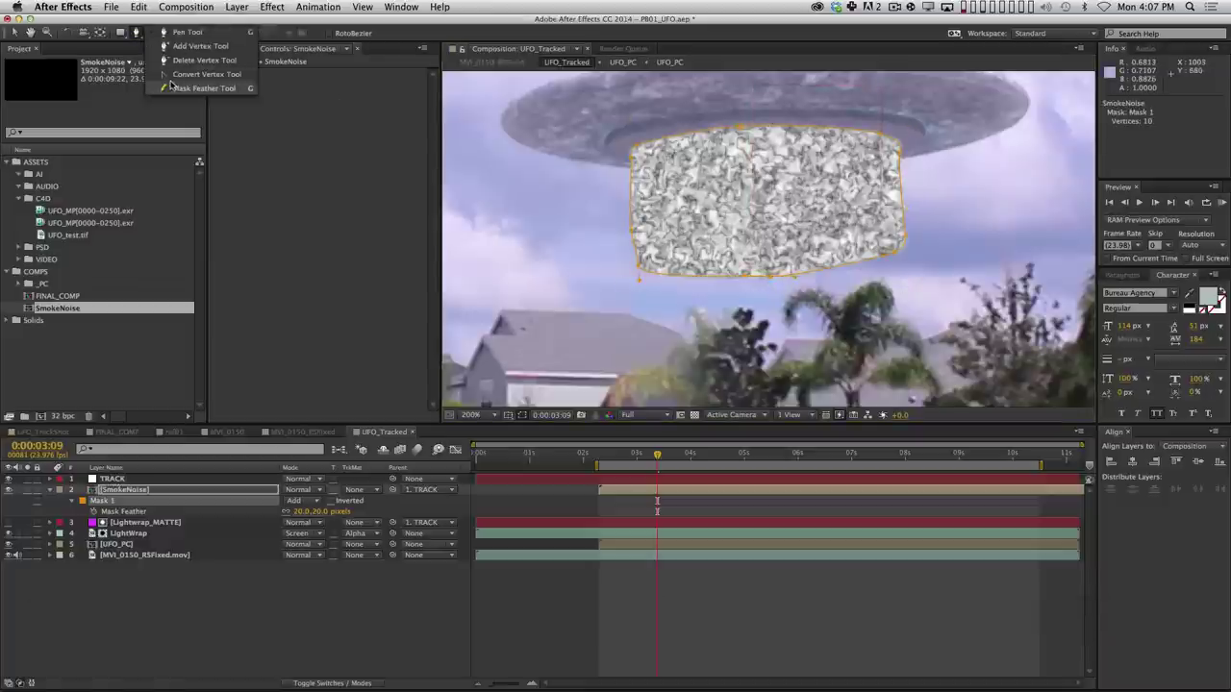
pyautogui.click(183, 45)
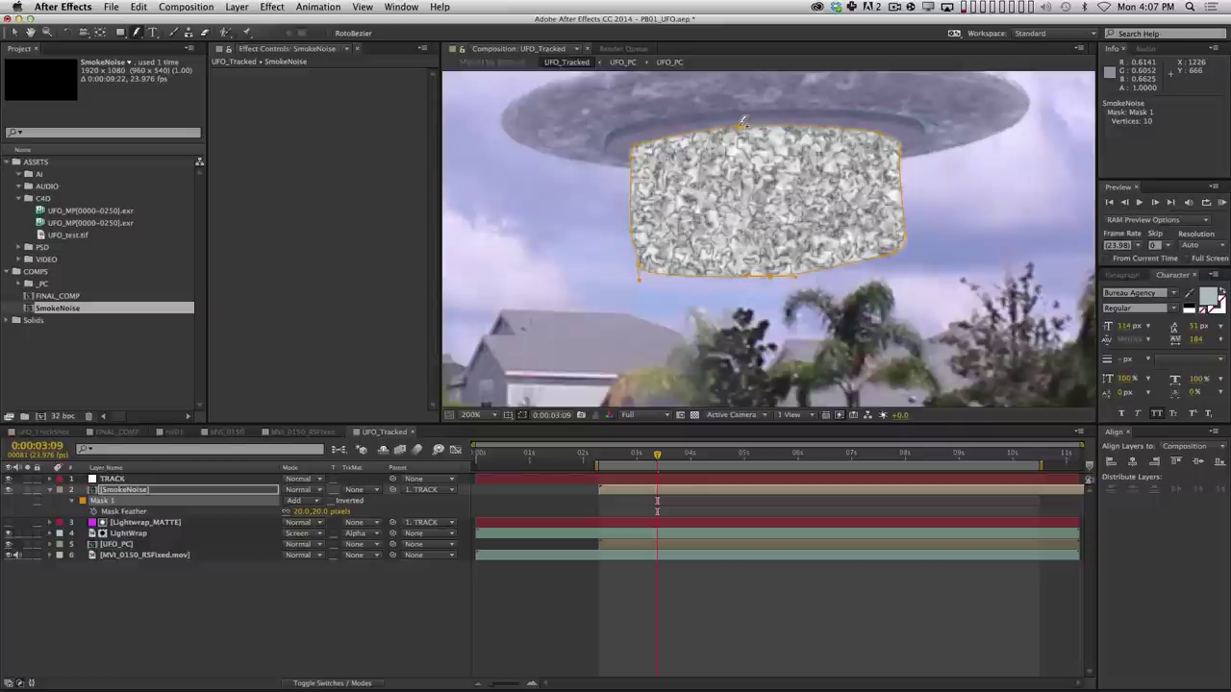
pyautogui.click(632, 227)
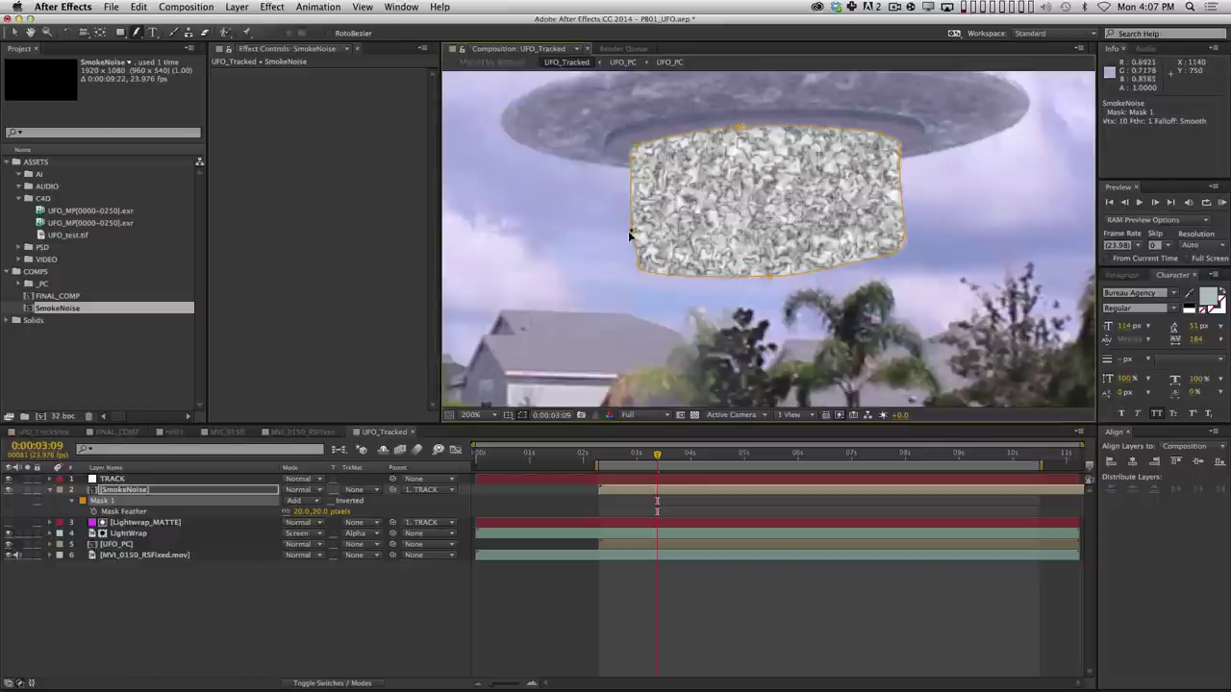
pyautogui.moveTo(630, 227); pyautogui.dragTo(591, 231)
pyautogui.press('super+z')
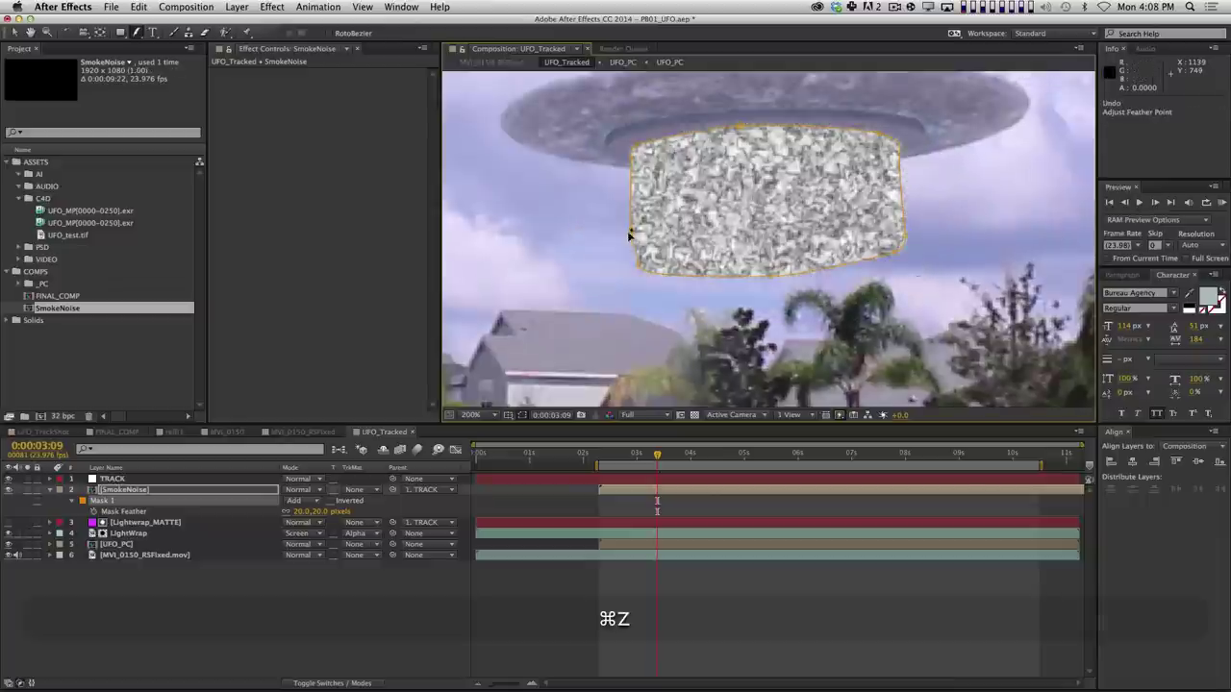
pyautogui.click(633, 157)
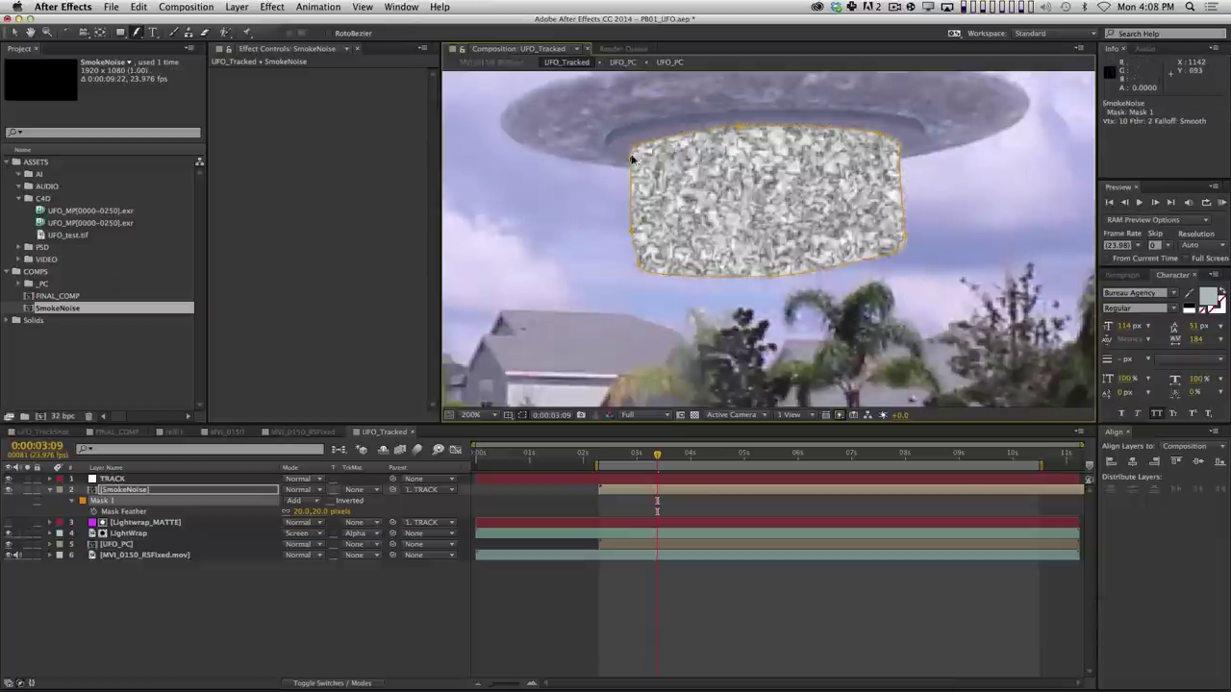
pyautogui.click(902, 144)
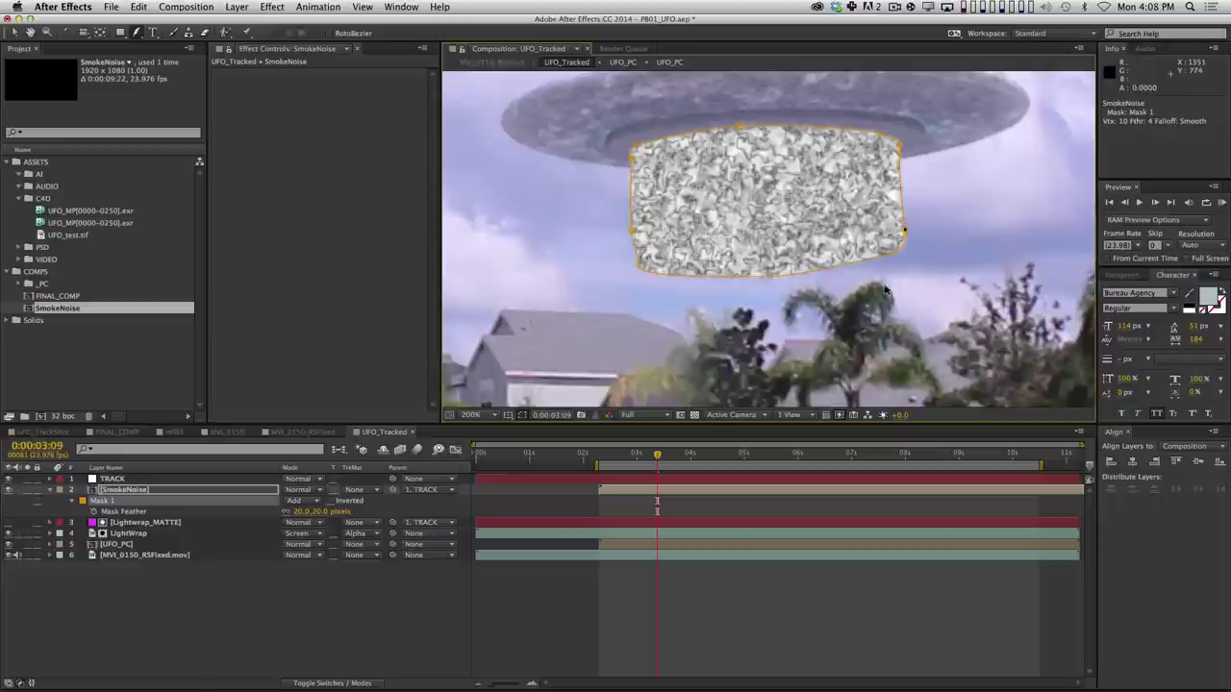
# Pull the two lower feather points outward past the mask's lower corners, and undo the extra feather point on its bottom edge.
pyautogui.moveTo(632, 236); pyautogui.dragTo(640, 297)
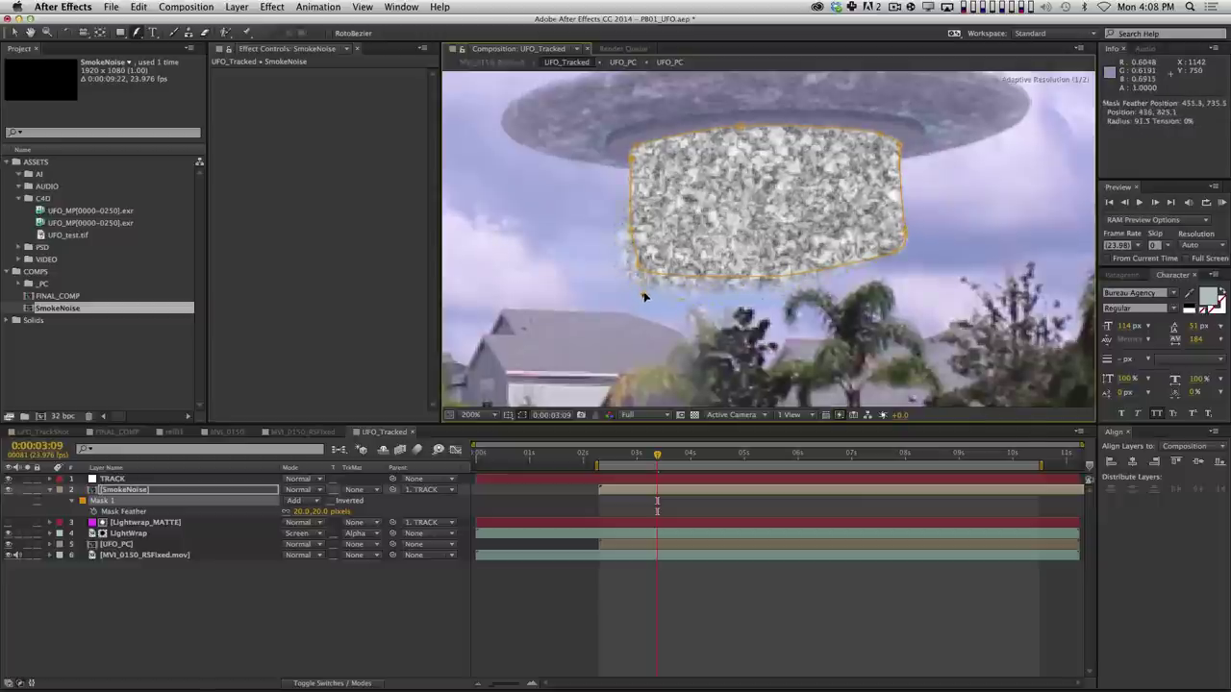
pyautogui.moveTo(905, 234)
pyautogui.mouseDown()
pyautogui.moveTo(926, 248)
pyautogui.moveTo(917, 254)
pyautogui.mouseUp()
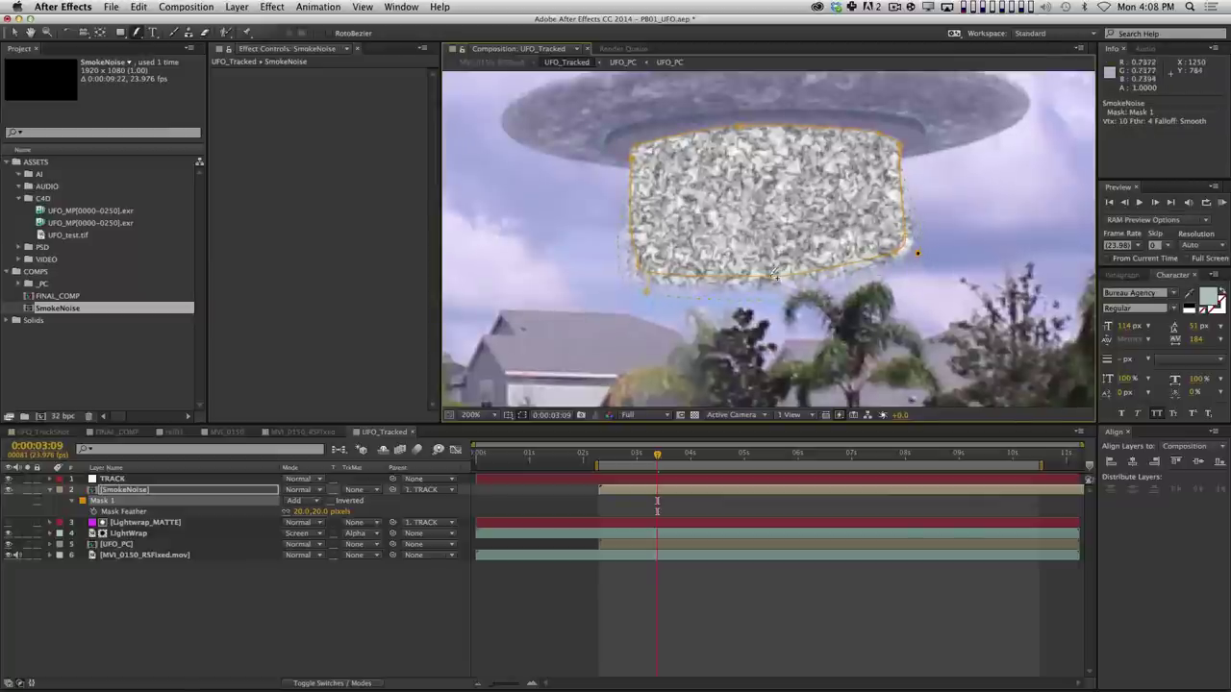
pyautogui.moveTo(774, 274); pyautogui.dragTo(773, 255)
pyautogui.press('super+z')
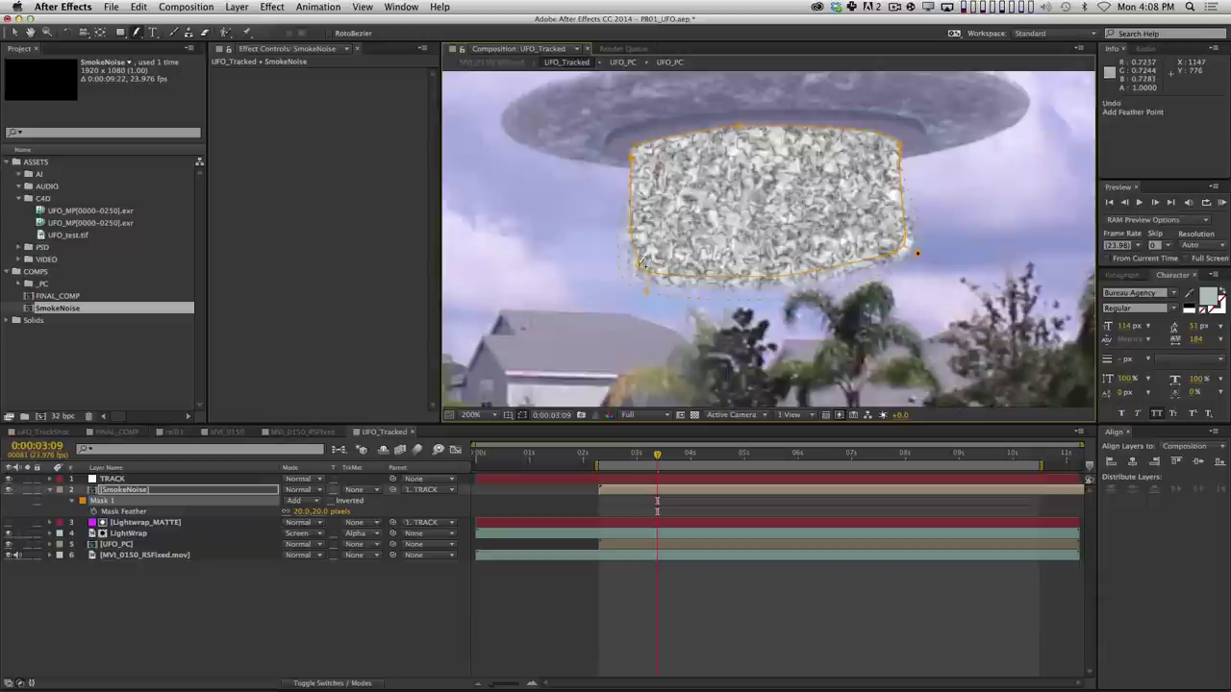
# Readjust the feather at the SmokeNoise mask's lower corners so the soft falloff extends further below the mask.
pyautogui.press('super')
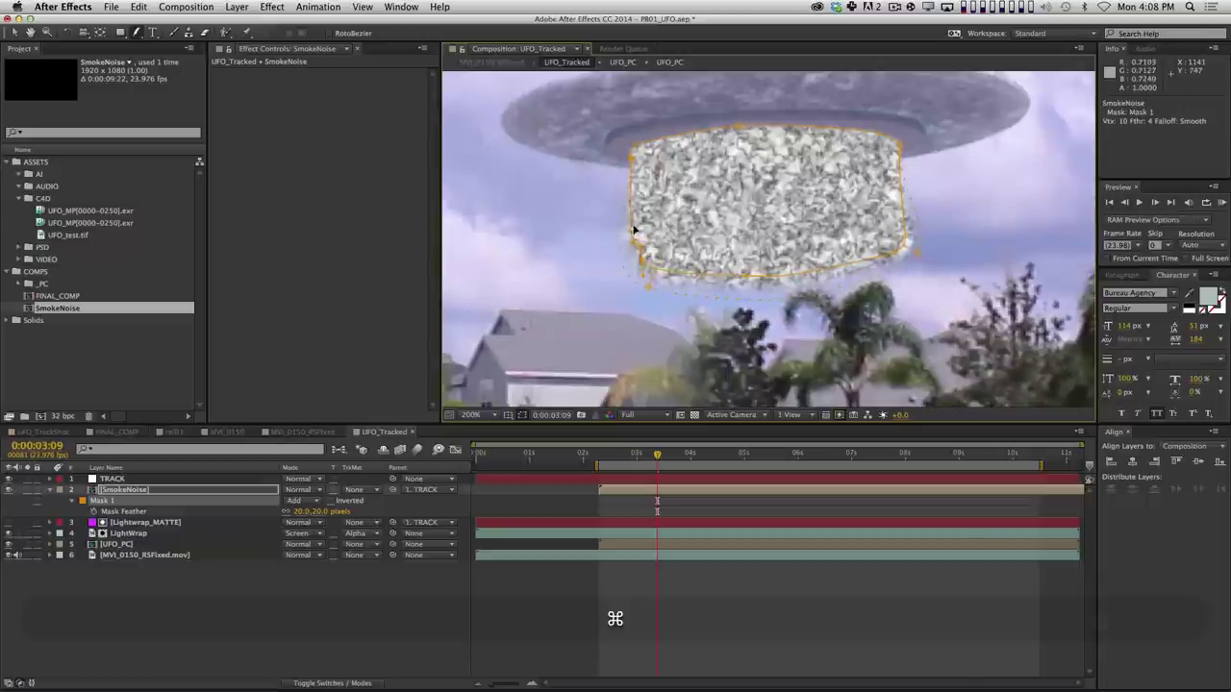
pyautogui.moveTo(635, 229); pyautogui.dragTo(650, 300)
pyautogui.press('super')
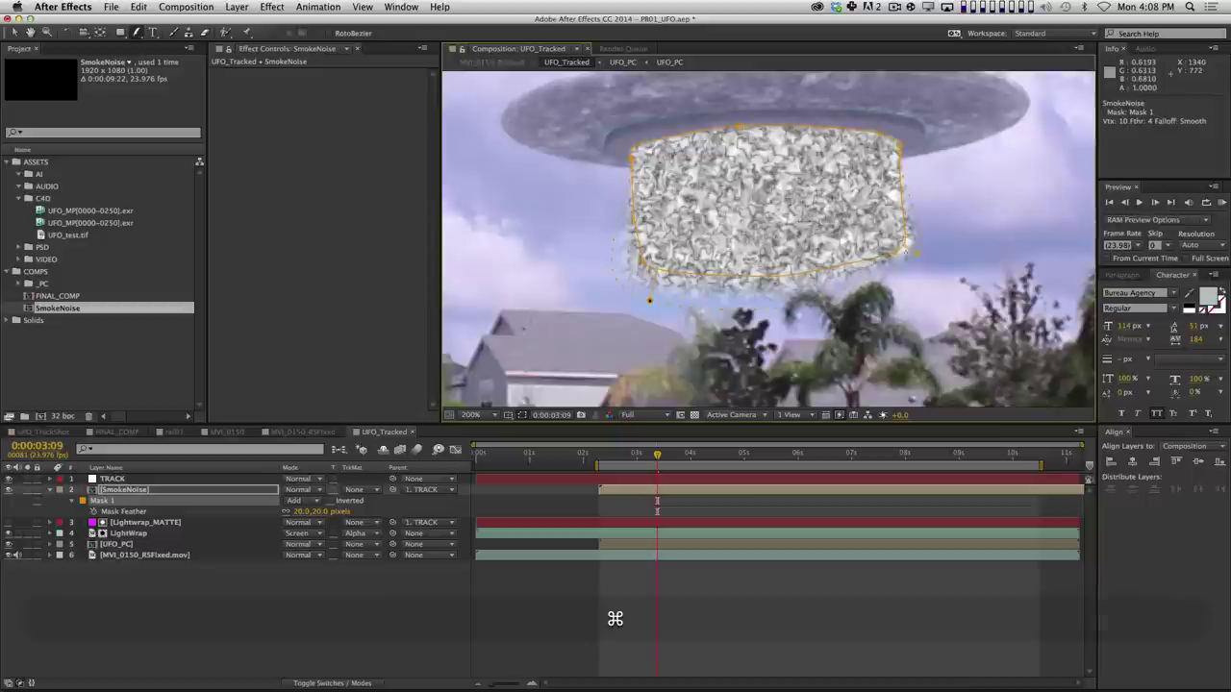
pyautogui.press('super+z')
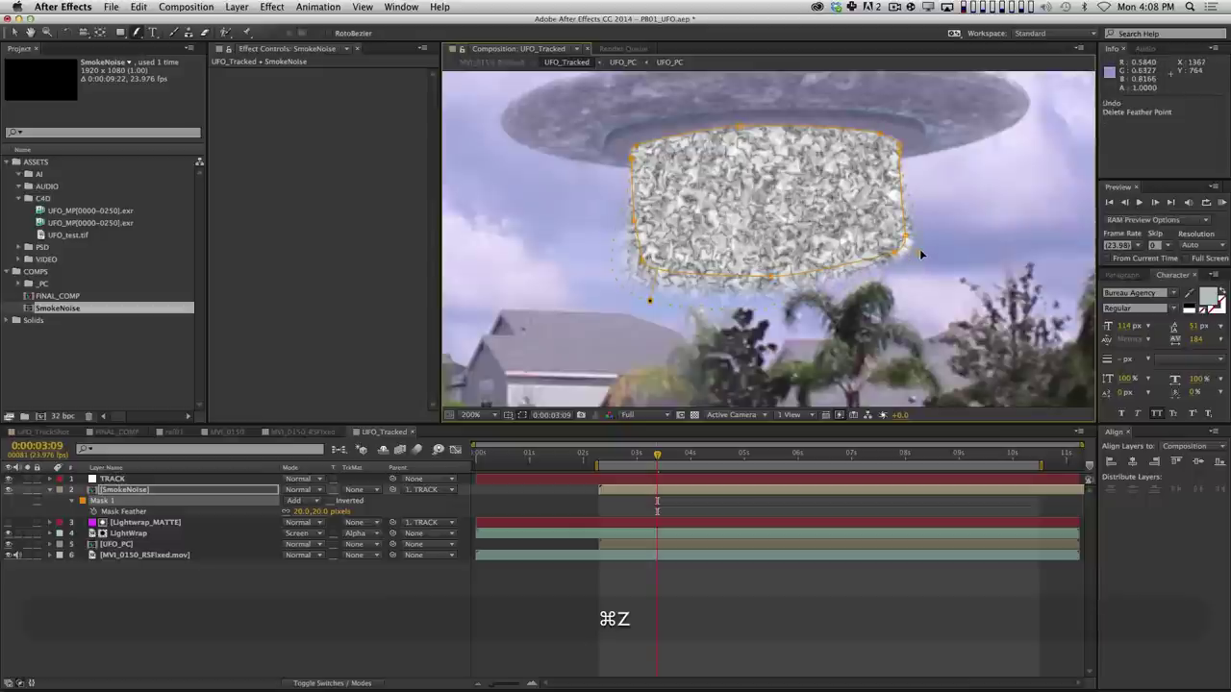
pyautogui.moveTo(919, 251)
pyautogui.mouseDown()
pyautogui.moveTo(914, 273)
pyautogui.moveTo(918, 241)
pyautogui.moveTo(906, 240)
pyautogui.mouseUp()
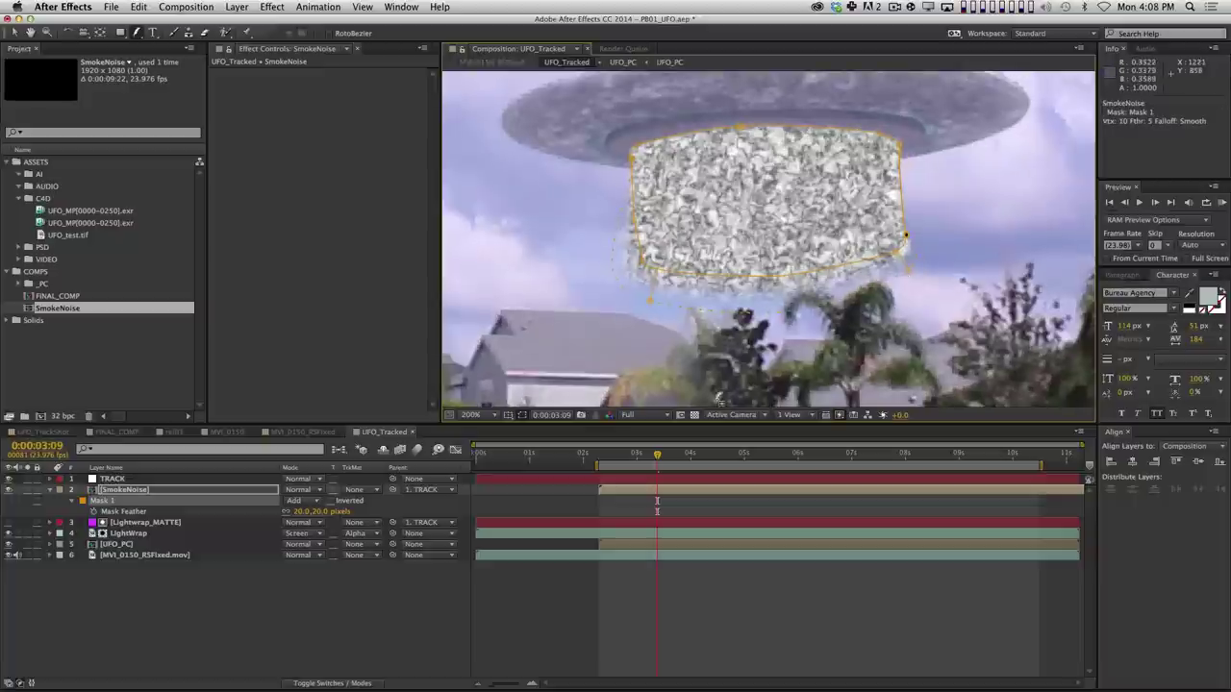
# Preview the feathered SmokeNoise over the tracked UFO at Half resolution, viewing the shot at 100% and 50% zoom.
pyautogui.click(635, 579)
pyautogui.press('pagedown')
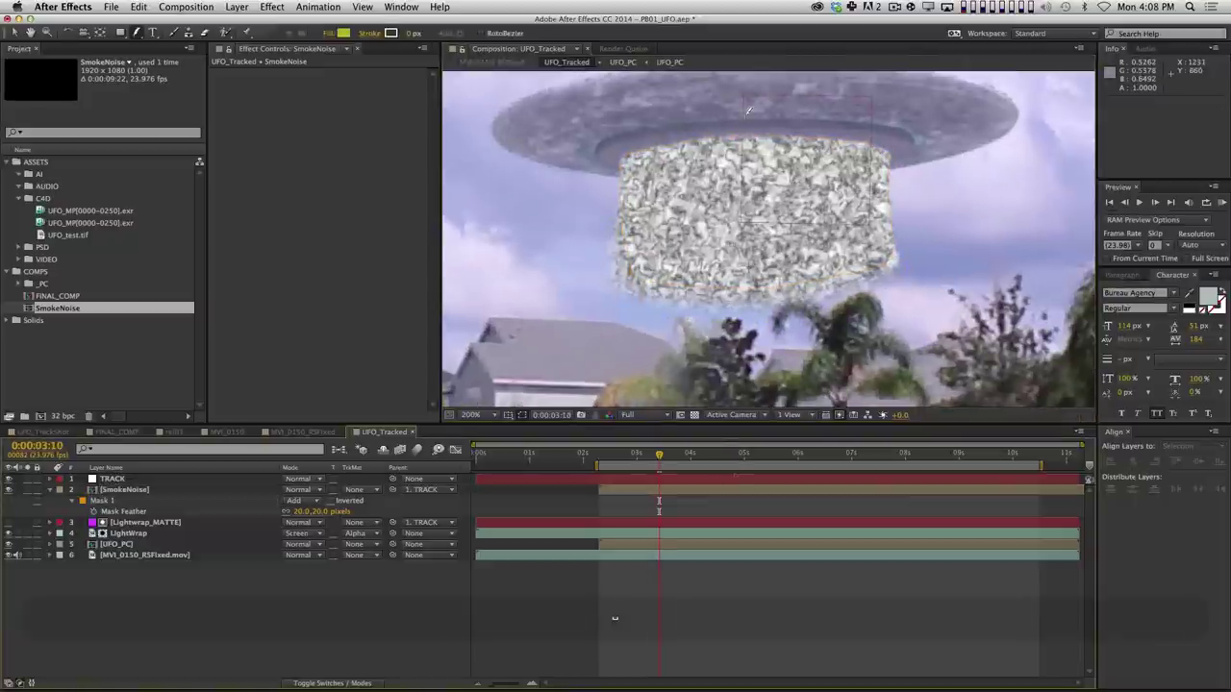
pyautogui.press(',')
pyautogui.click(627, 414)
pyautogui.click(635, 459)
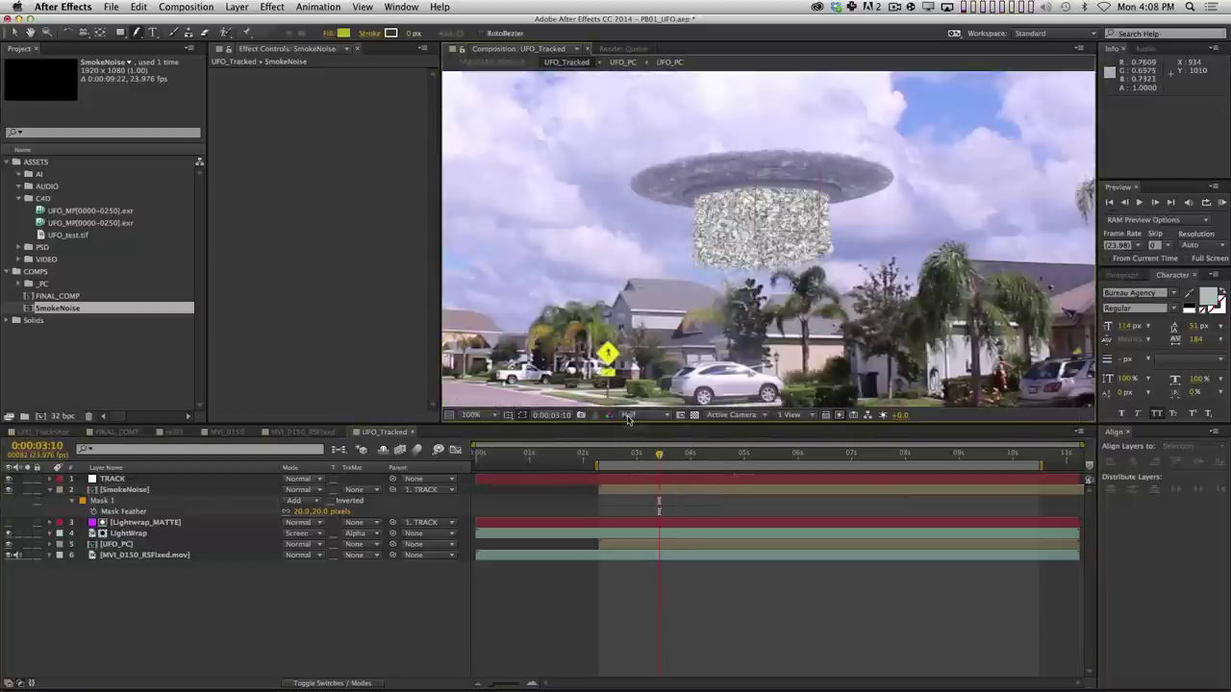
pyautogui.press('KP_0')
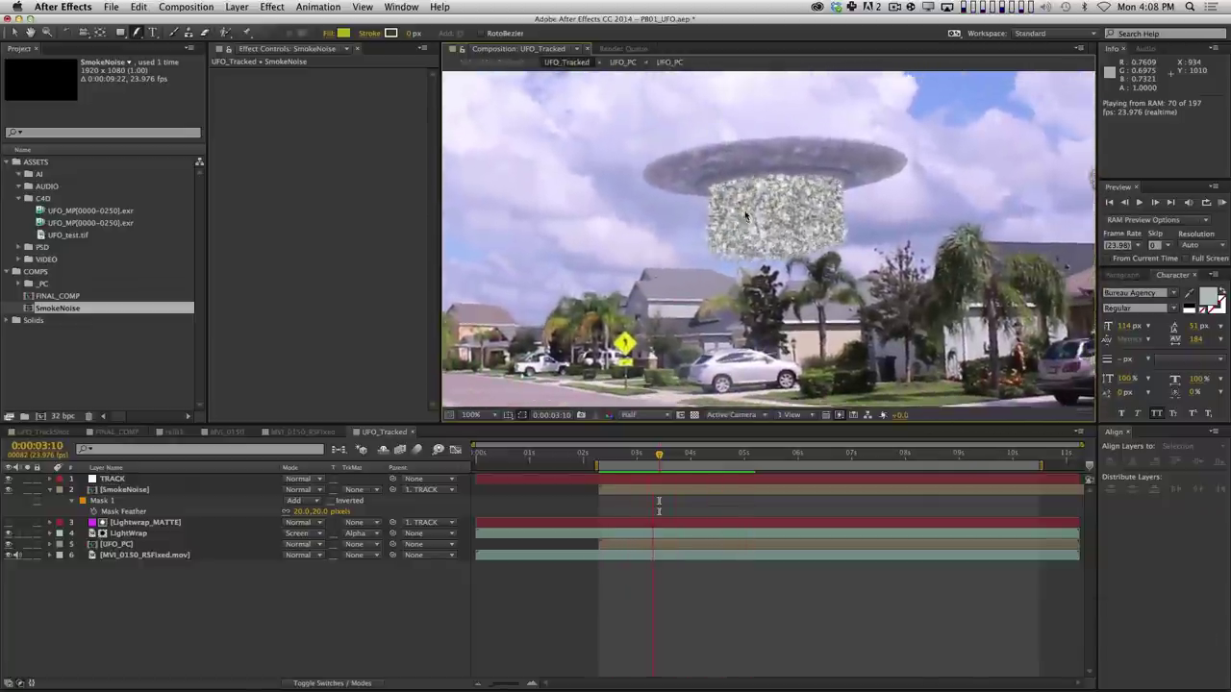
pyautogui.press(',')
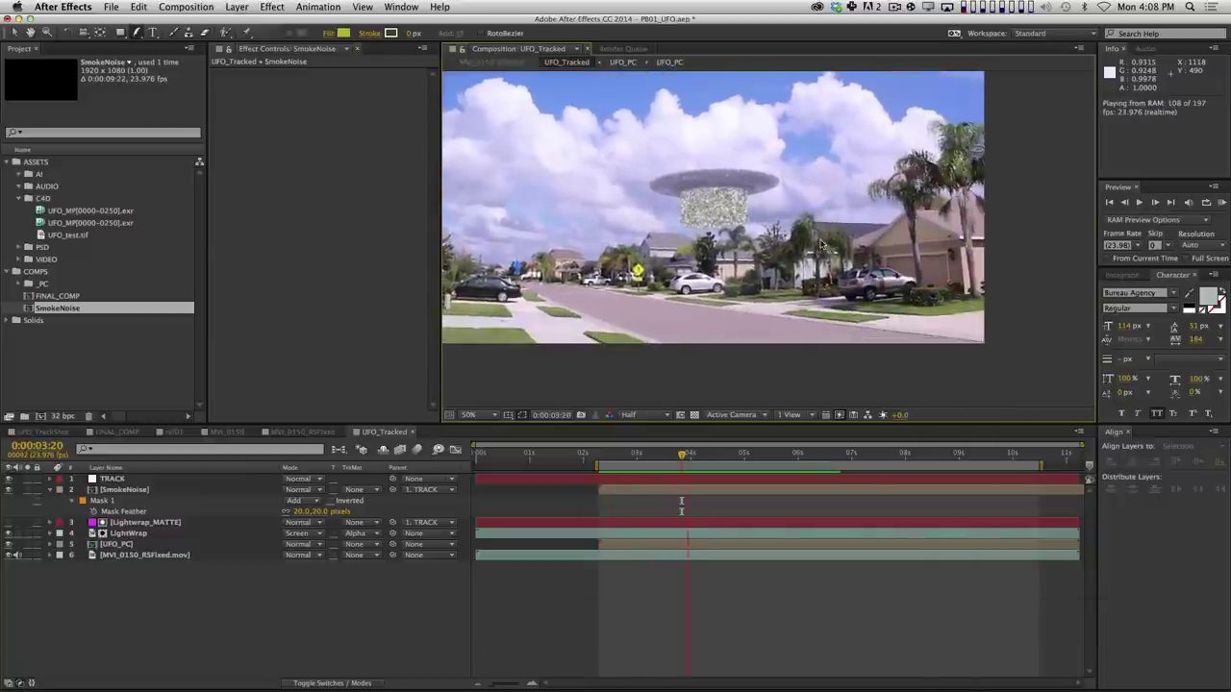
pyautogui.press('space')
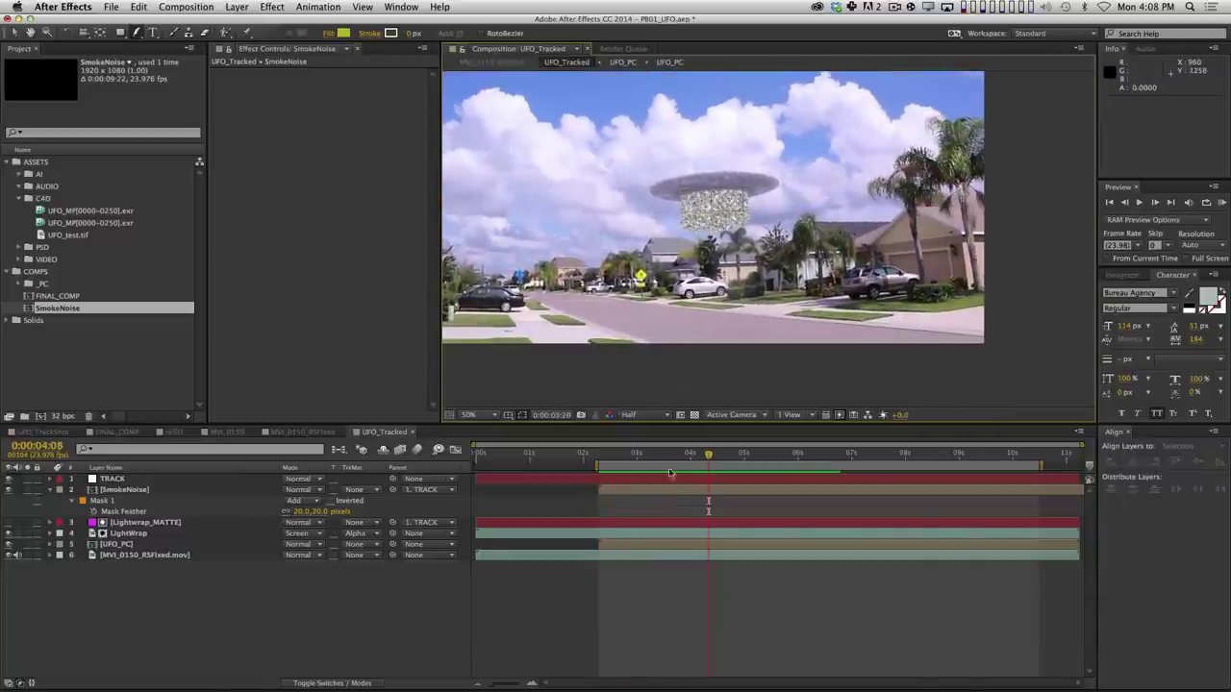
# Return to the Selection tool and collapse the properties of all layers in UFO_Tracked.
pyautogui.press('v')
pyautogui.press('shift+super+grave')
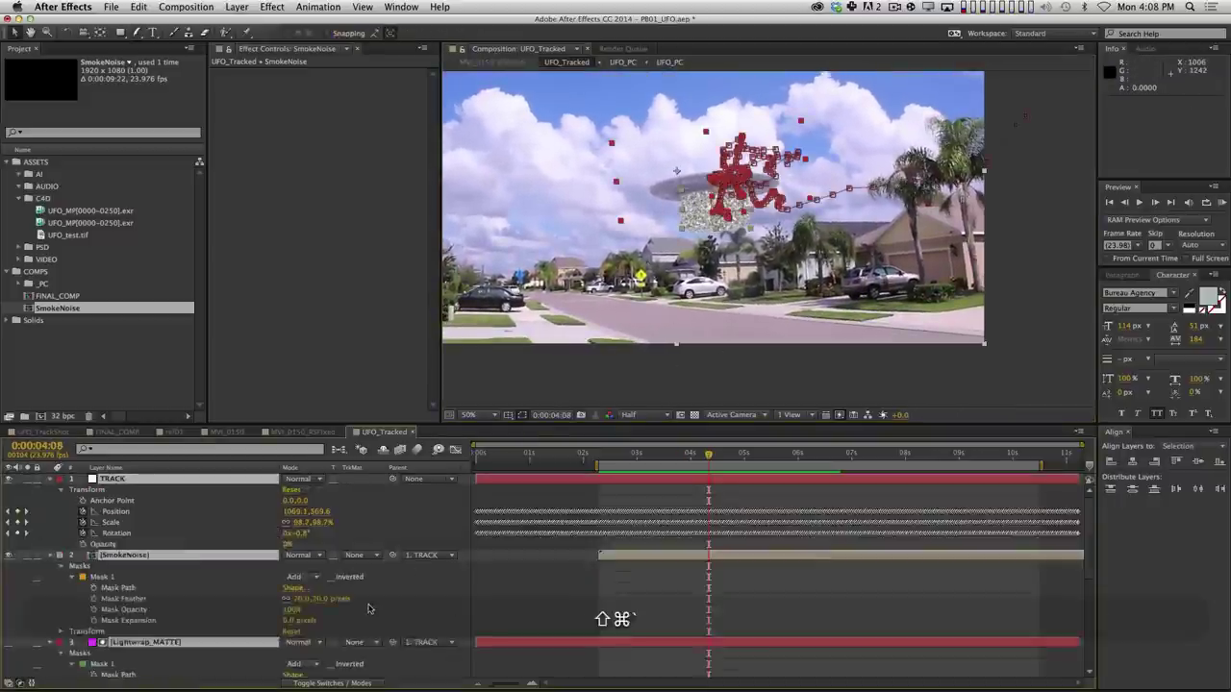
pyautogui.press('shift+super+grave')
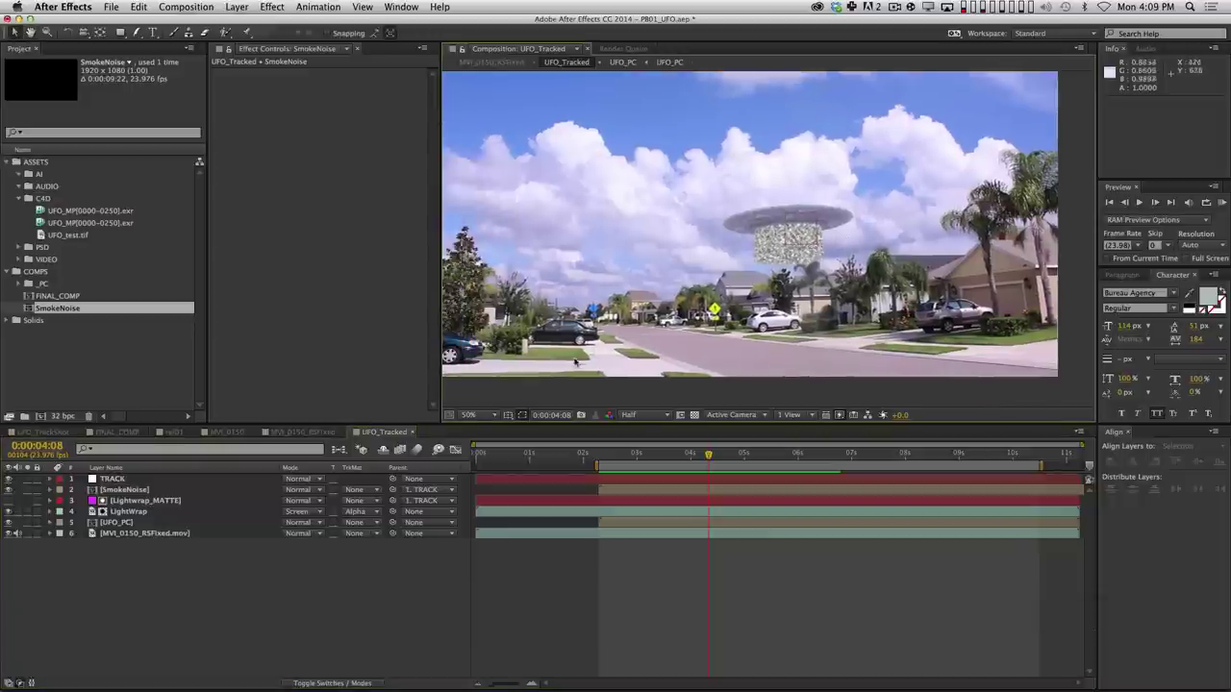
pyautogui.click(185, 491)
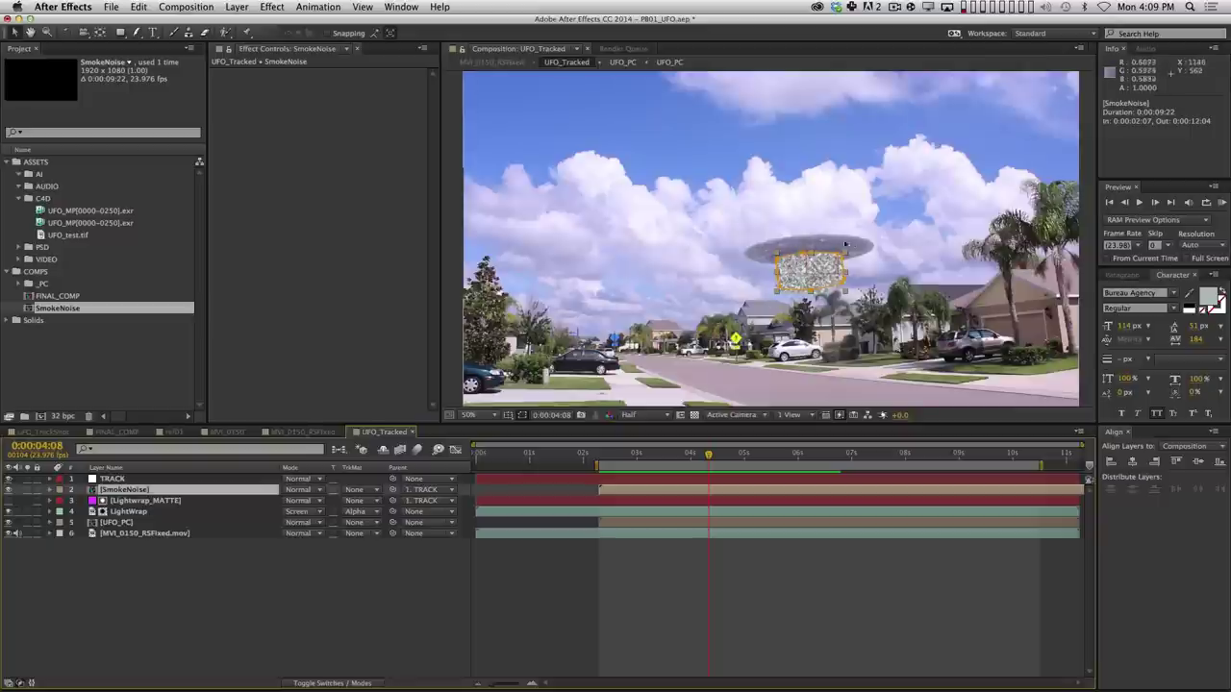
pyautogui.click(352, 563)
pyautogui.click(144, 479)
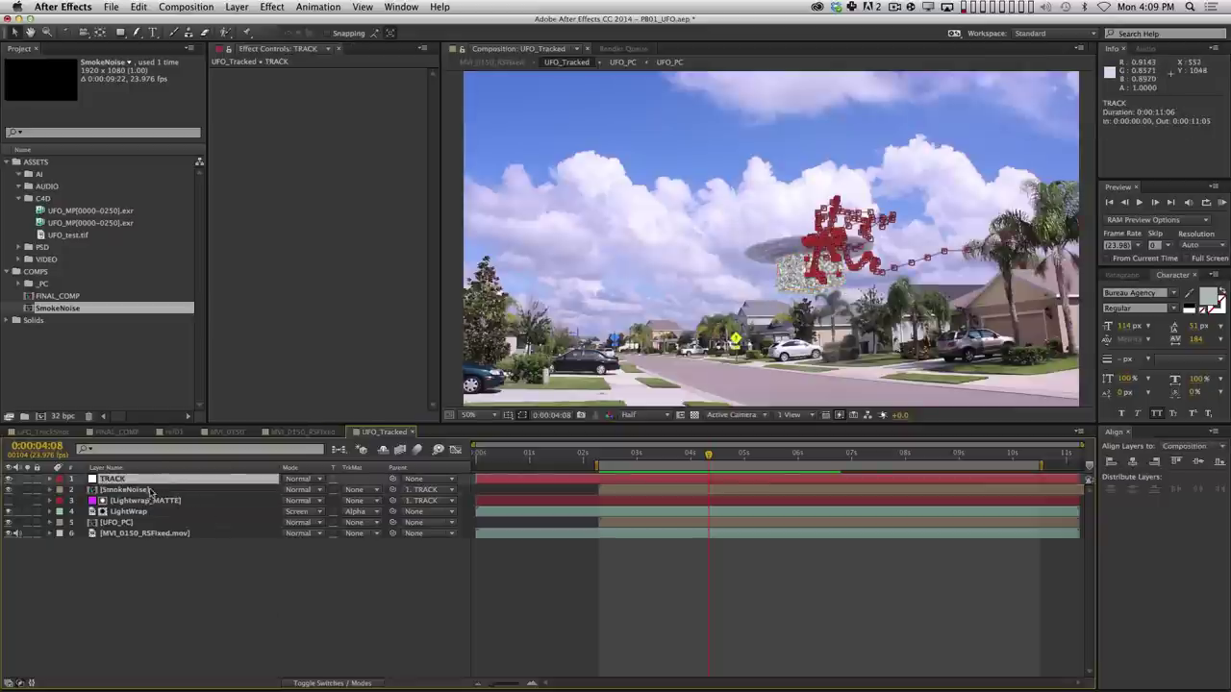
pyautogui.keyDown('shift'); pyautogui.click(149, 491); pyautogui.keyUp('shift')
pyautogui.click(213, 606)
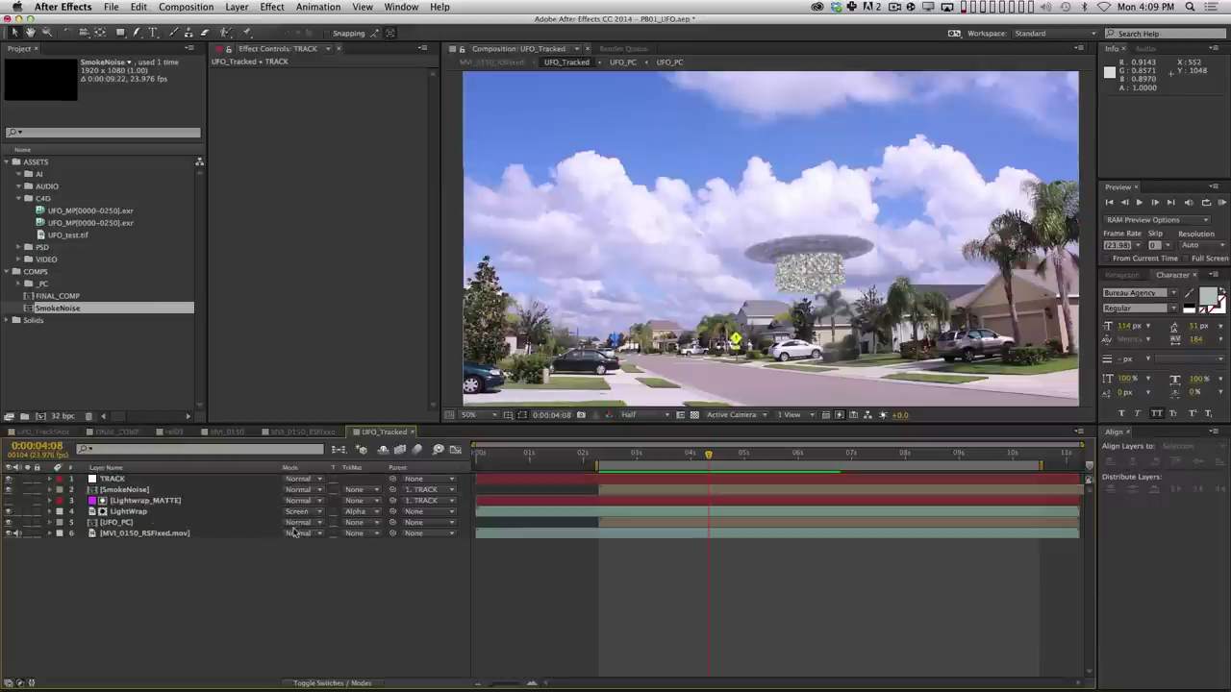
pyautogui.click(131, 481)
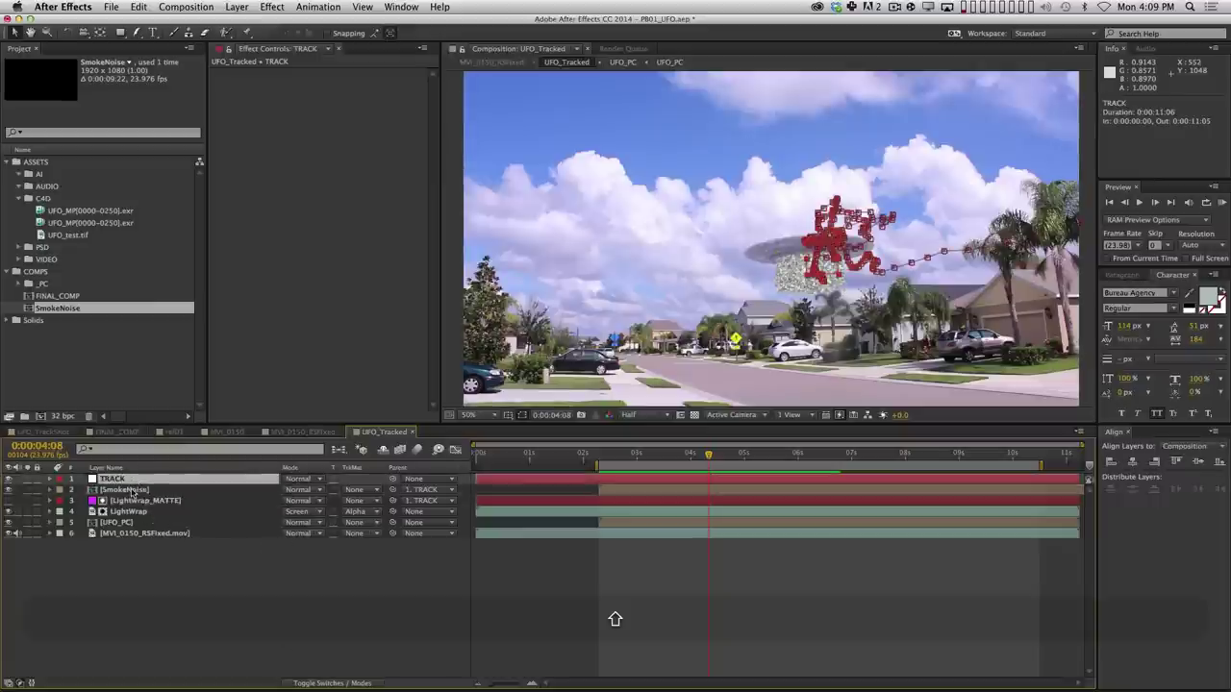
pyautogui.keyDown('shift'); pyautogui.click(132, 493); pyautogui.keyUp('shift')
pyautogui.press('F2')
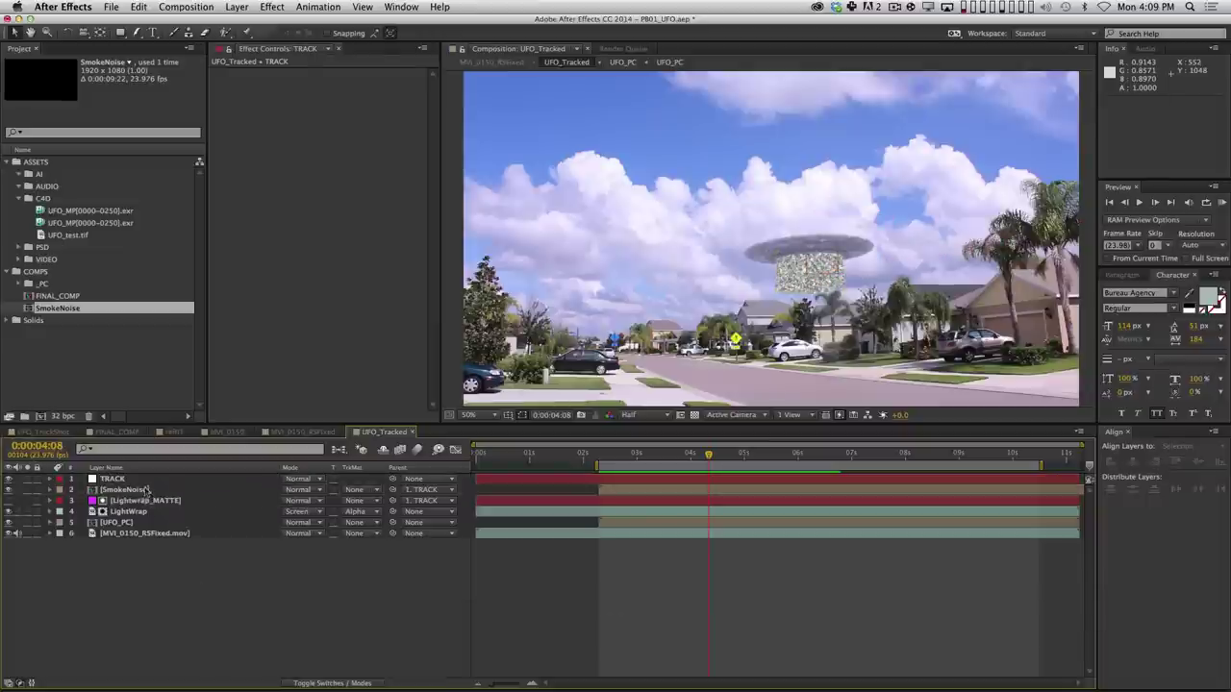
# Duplicate the TRACK null, place the copy directly above SmokeNoise, and parent SmokeNoise to TRACK 2.
pyautogui.click(144, 481)
pyautogui.press('super+d')
pyautogui.moveTo(156, 482); pyautogui.dragTo(142, 500)
pyautogui.click(119, 492)
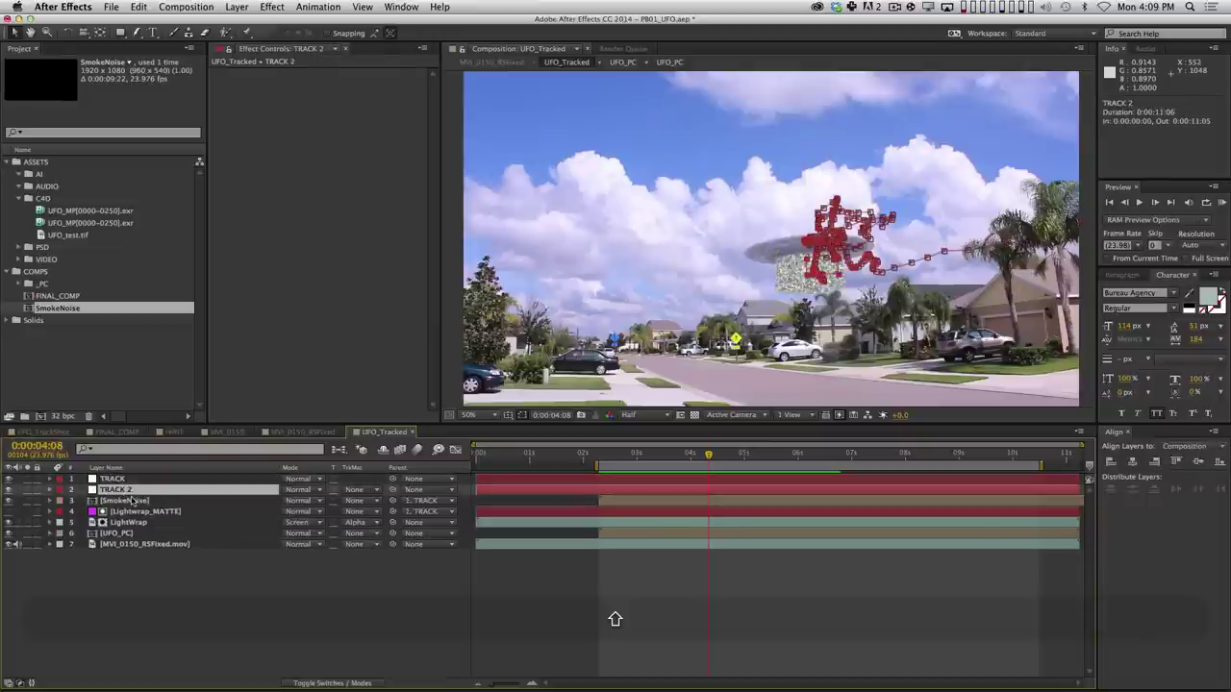
pyautogui.click(151, 502)
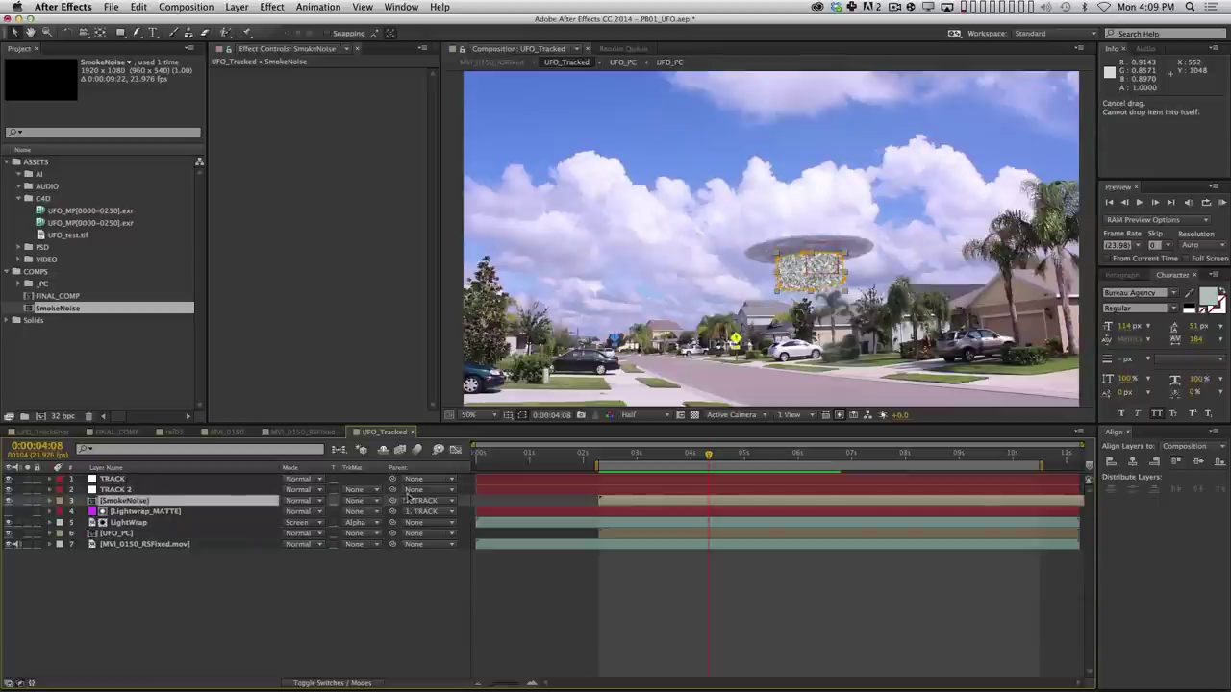
pyautogui.moveTo(393, 502); pyautogui.dragTo(116, 490)
# Pre-compose TRACK 2 and SmokeNoise together as SmokeNoise_PC, moving all attributes, and solo the new layer.
pyautogui.keyDown('shift'); pyautogui.click(141, 502); pyautogui.keyUp('shift')
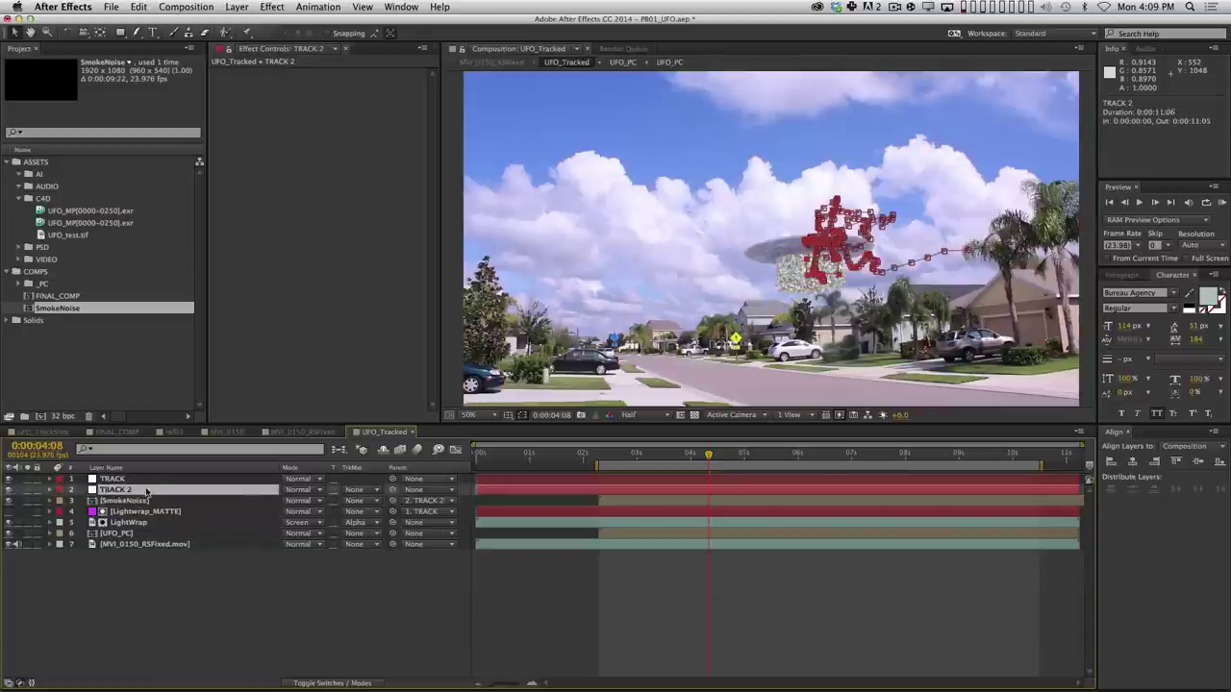
pyautogui.press('super+shift+c')
pyautogui.write('Smke')
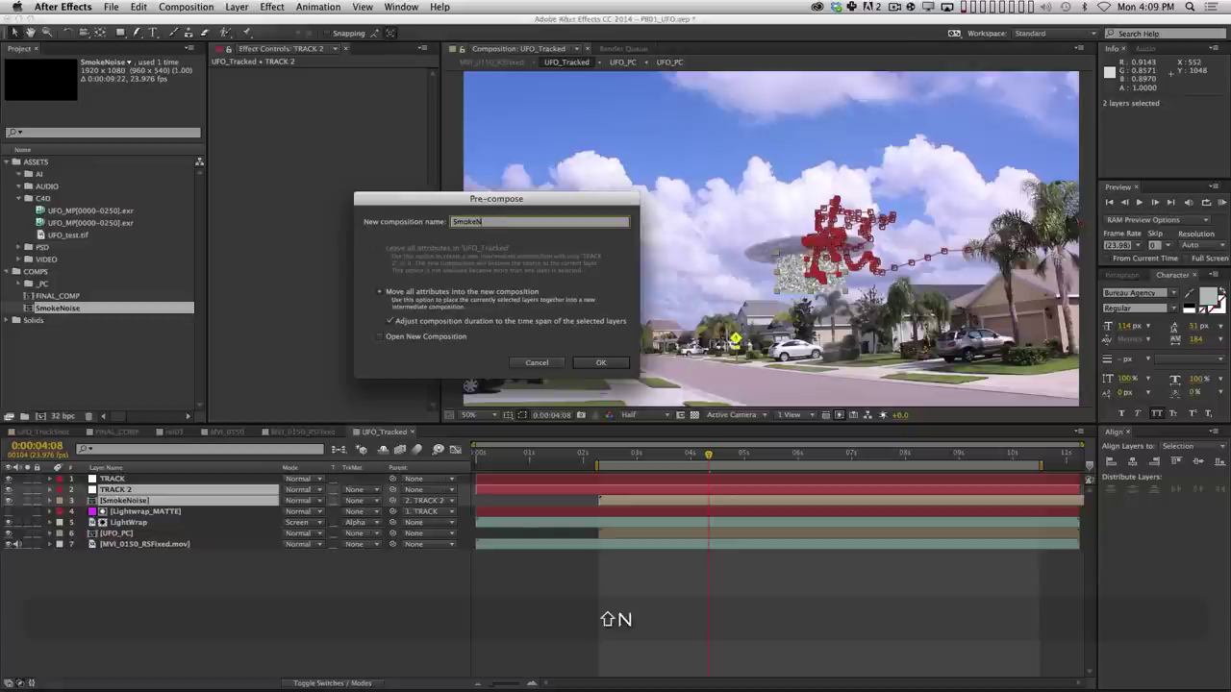
pyautogui.hotkey('shift', 'Return')
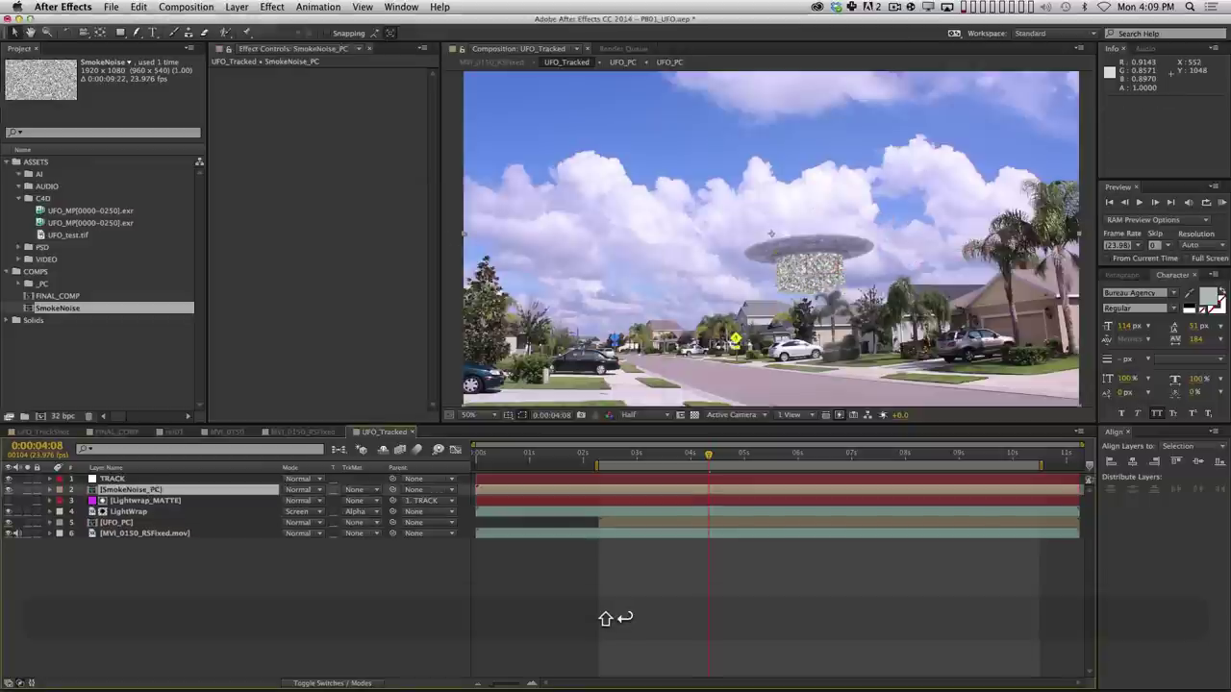
pyautogui.click(27, 490)
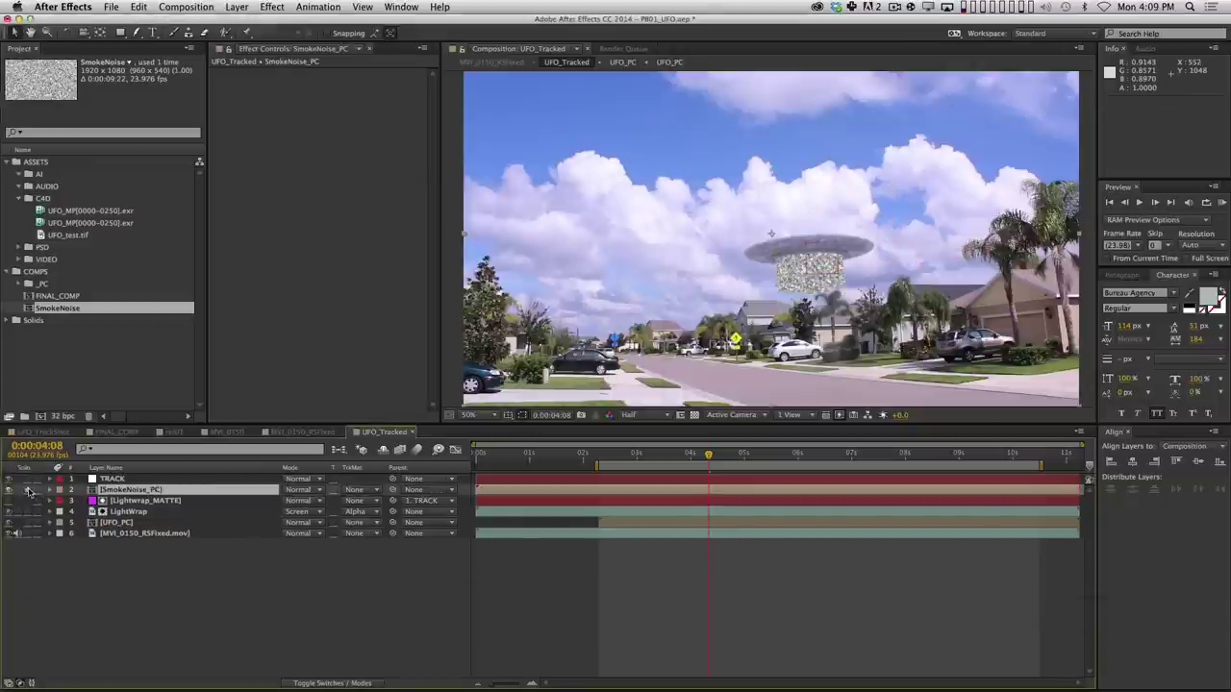
# Scrub through the soloed SmokeNoise_PC, then turn its solo off and hide the layer.
pyautogui.moveTo(709, 453)
pyautogui.mouseDown()
pyautogui.moveTo(631, 452)
pyautogui.moveTo(1021, 448)
pyautogui.moveTo(778, 456)
pyautogui.moveTo(650, 479)
pyautogui.moveTo(718, 471)
pyautogui.mouseUp()
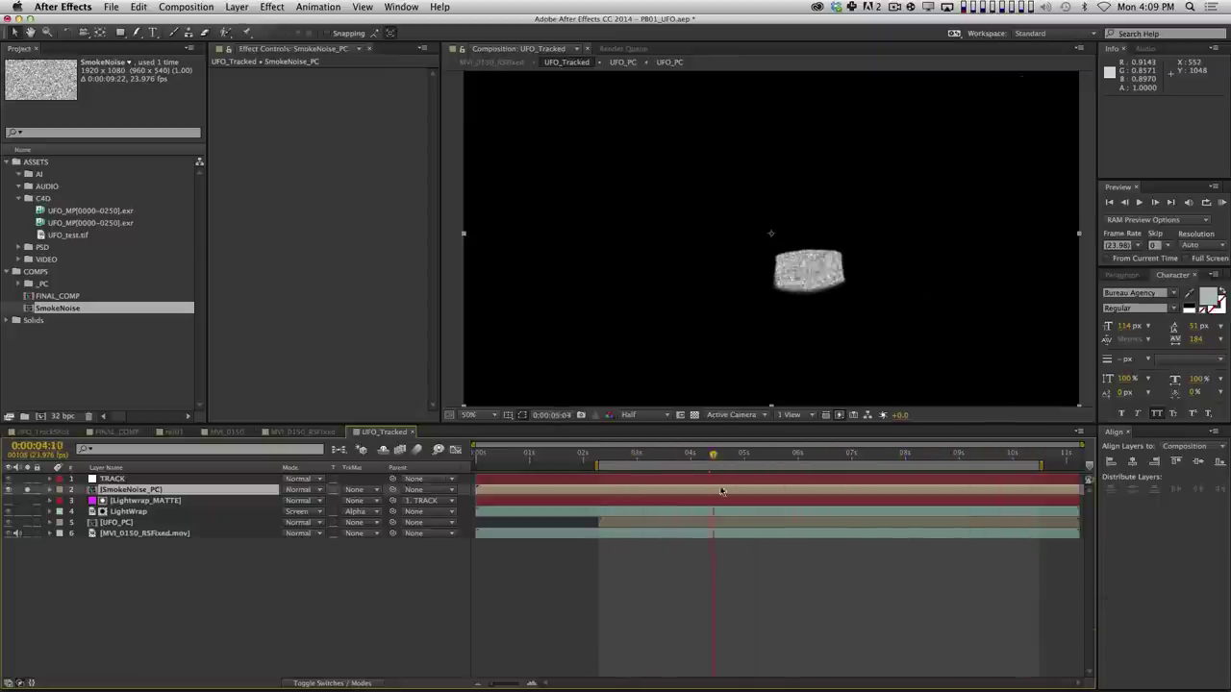
pyautogui.click(26, 490)
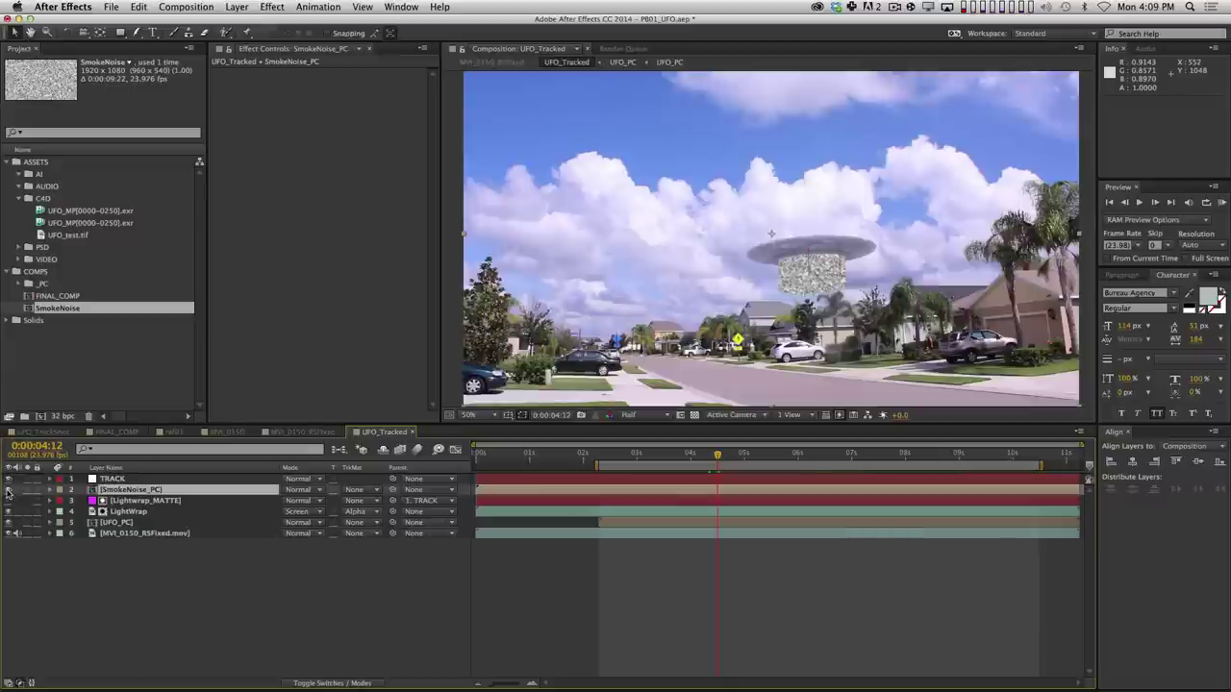
pyautogui.click(8, 489)
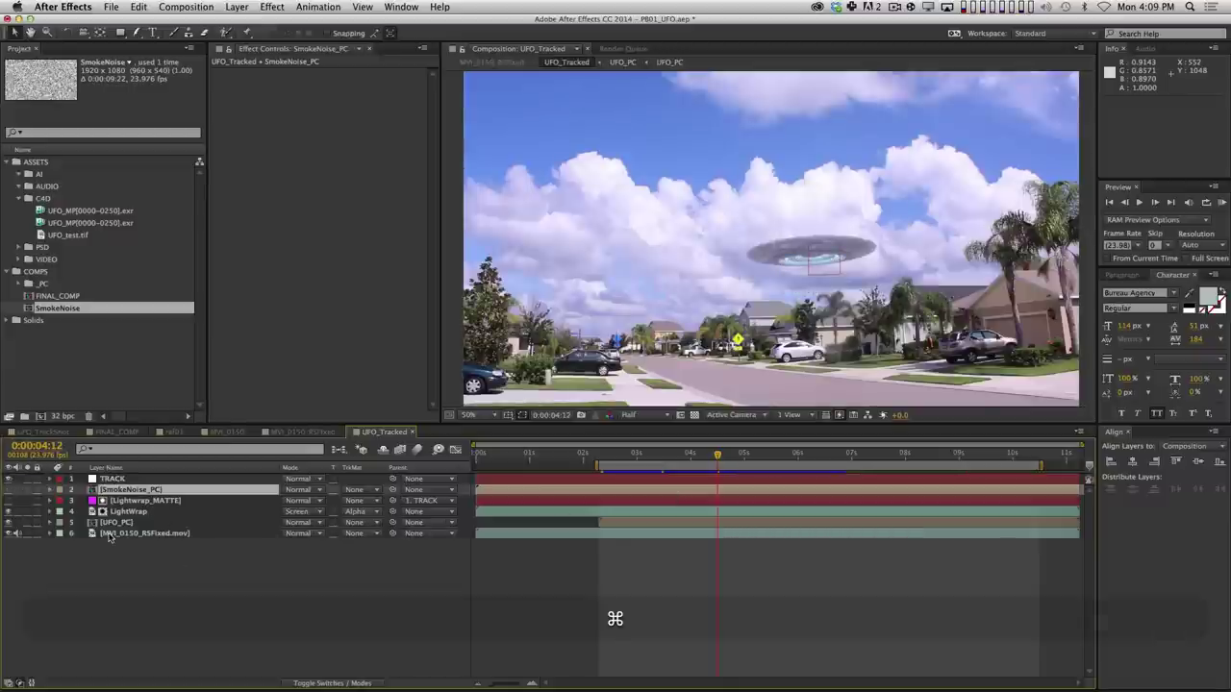
# Create a comp-size solid named Distort above SmokeNoise_PC and make it an adjustment layer.
pyautogui.press('super+y')
pyautogui.write('Obs')
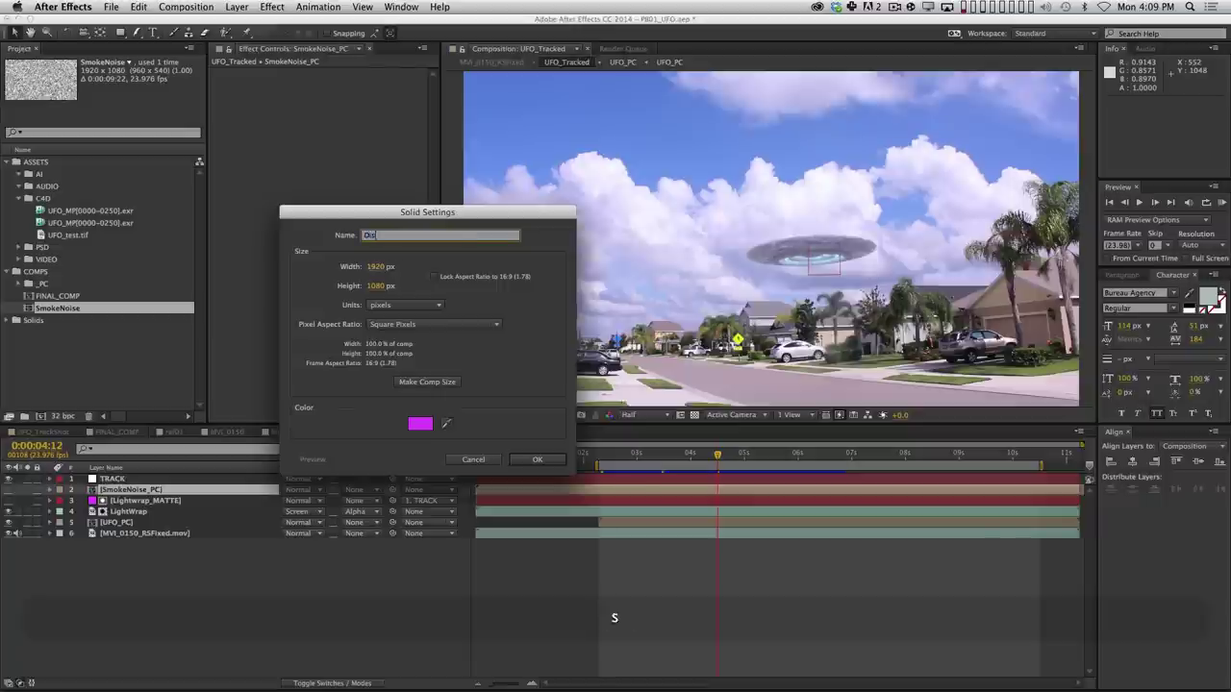
pyautogui.press('Return')
pyautogui.press('F4')
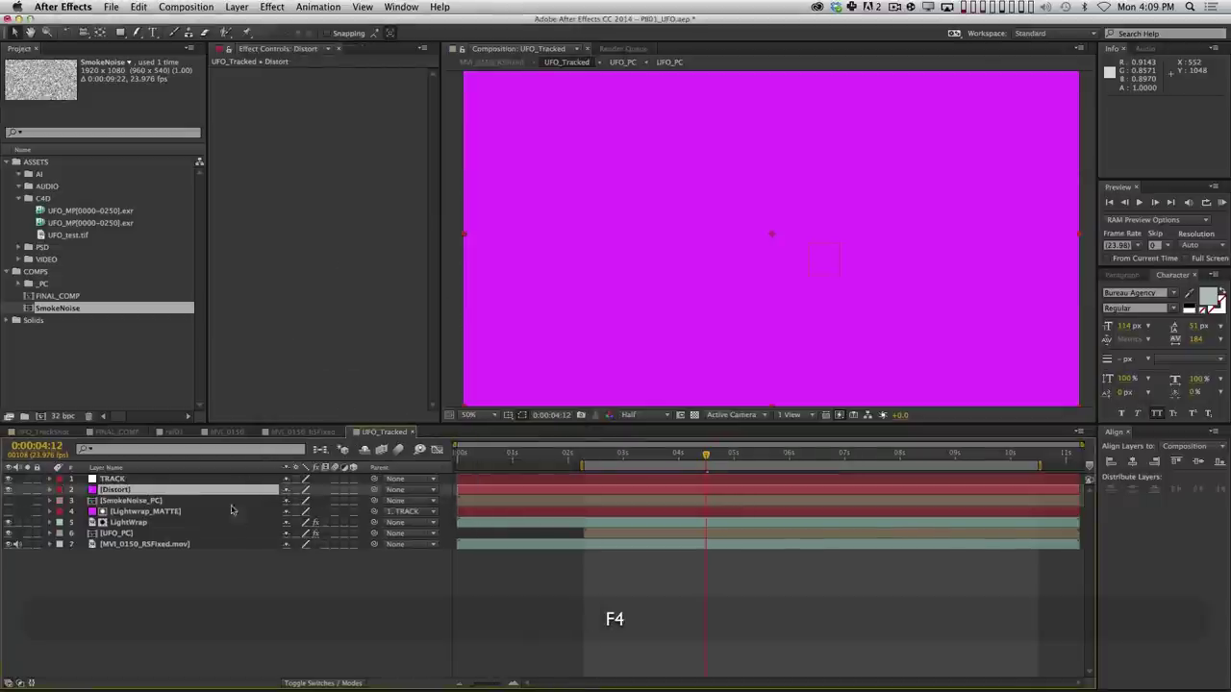
pyautogui.click(343, 491)
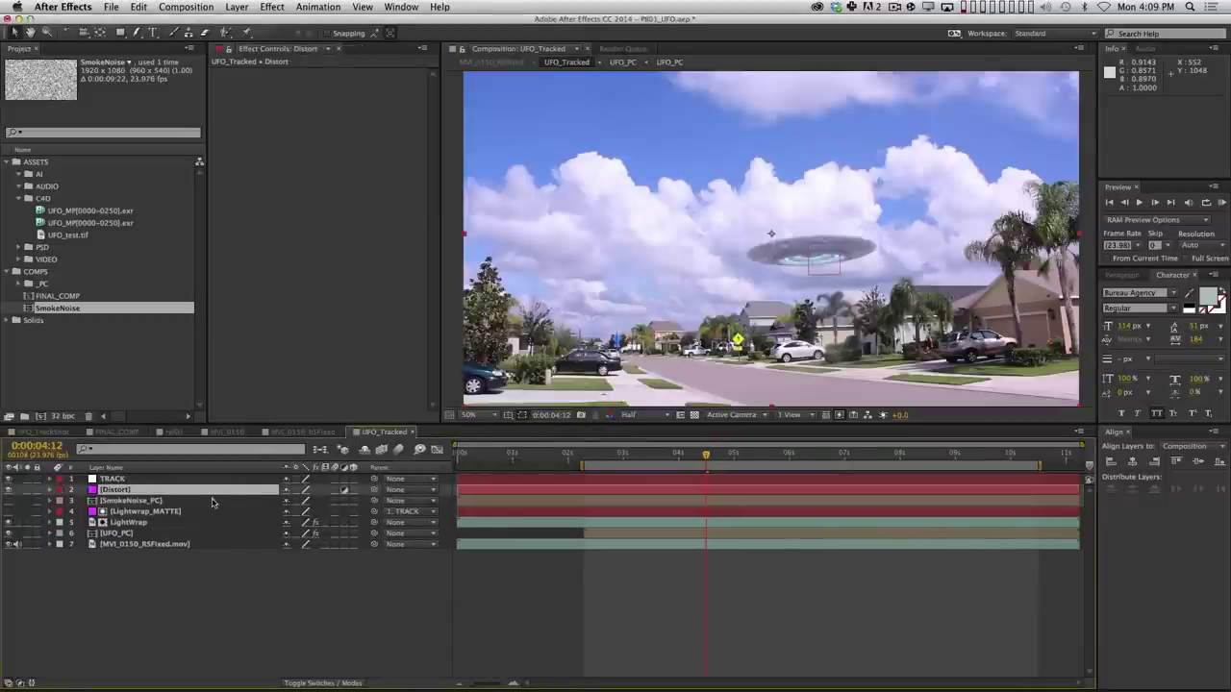
# Apply the Displacement Map effect to the Distort adjustment layer.
pyautogui.click(272, 6)
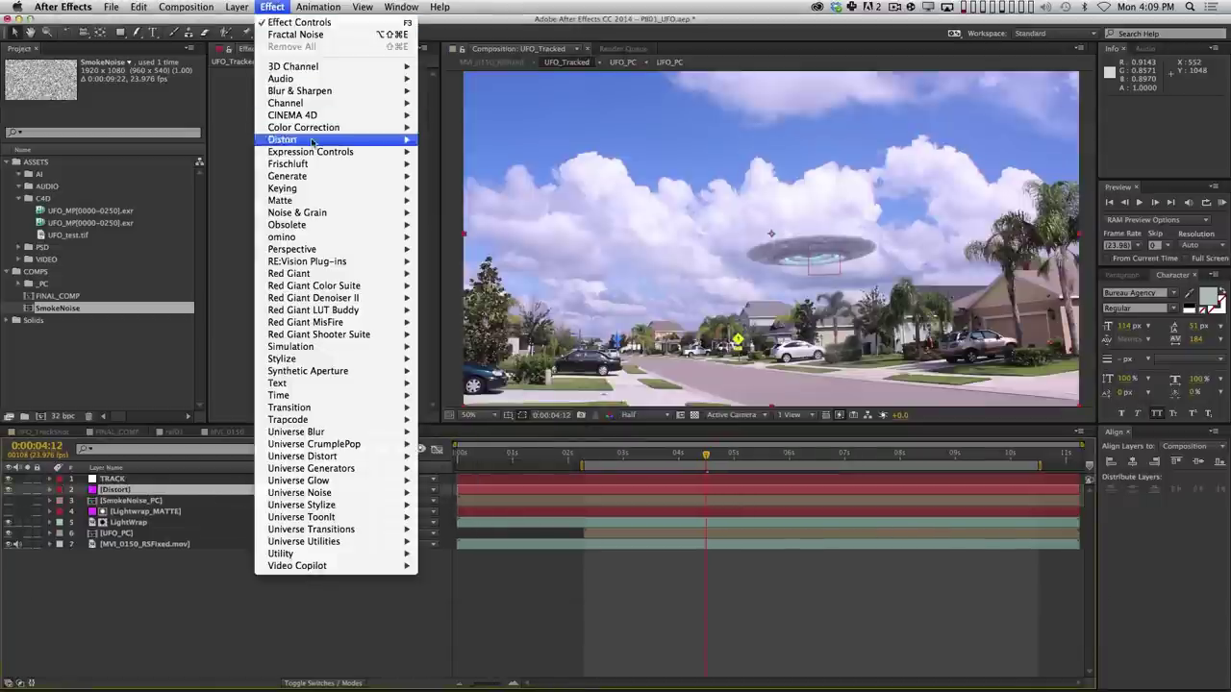
pyautogui.moveTo(308, 139)
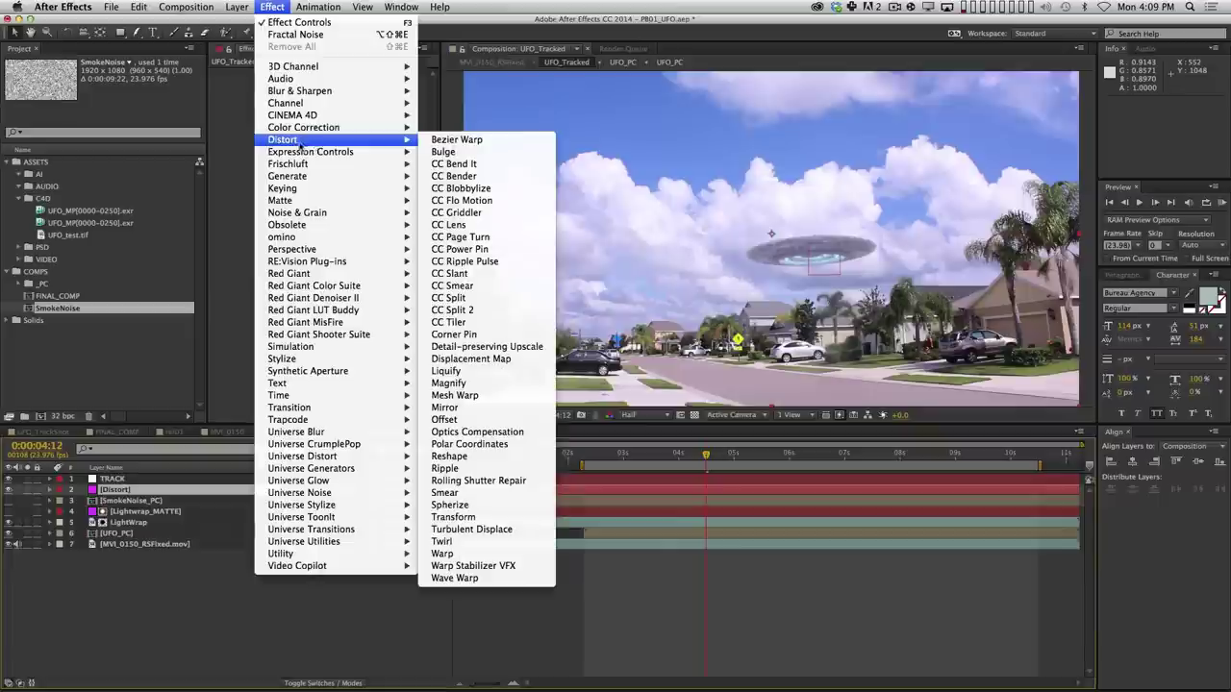
pyautogui.click(517, 361)
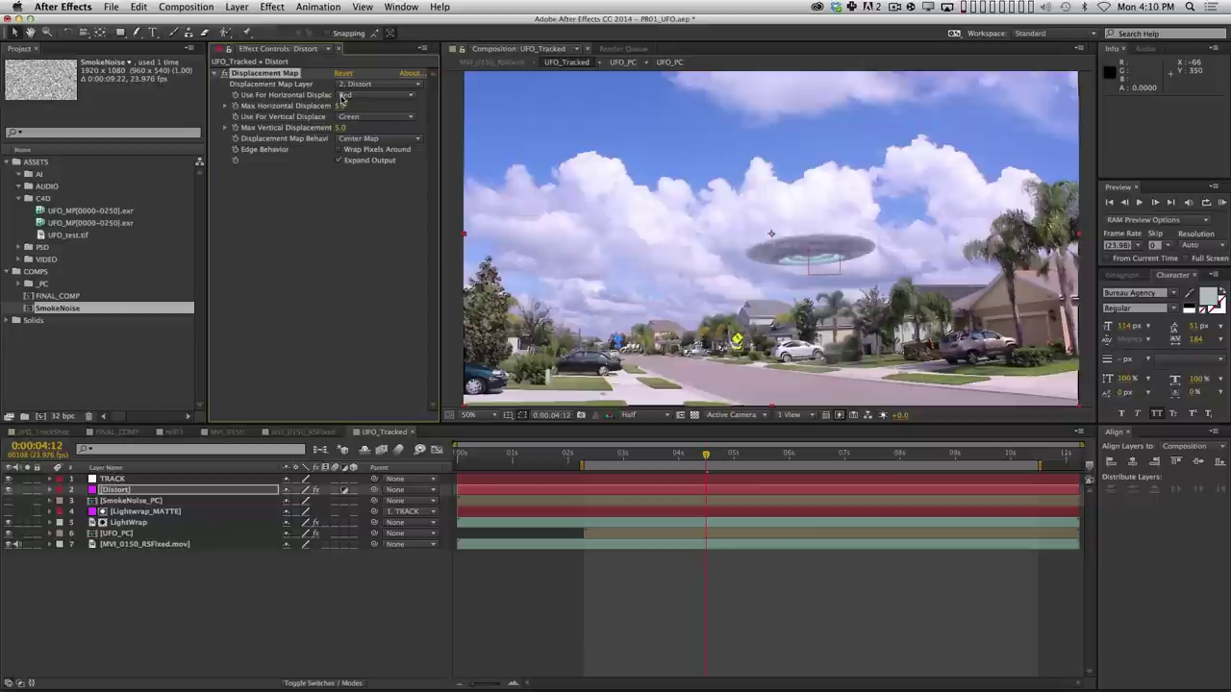
# Set Displacement Map to use Luminance for horizontal and vertical displacement, with SmokeNoise_PC as the map layer.
pyautogui.click(355, 94)
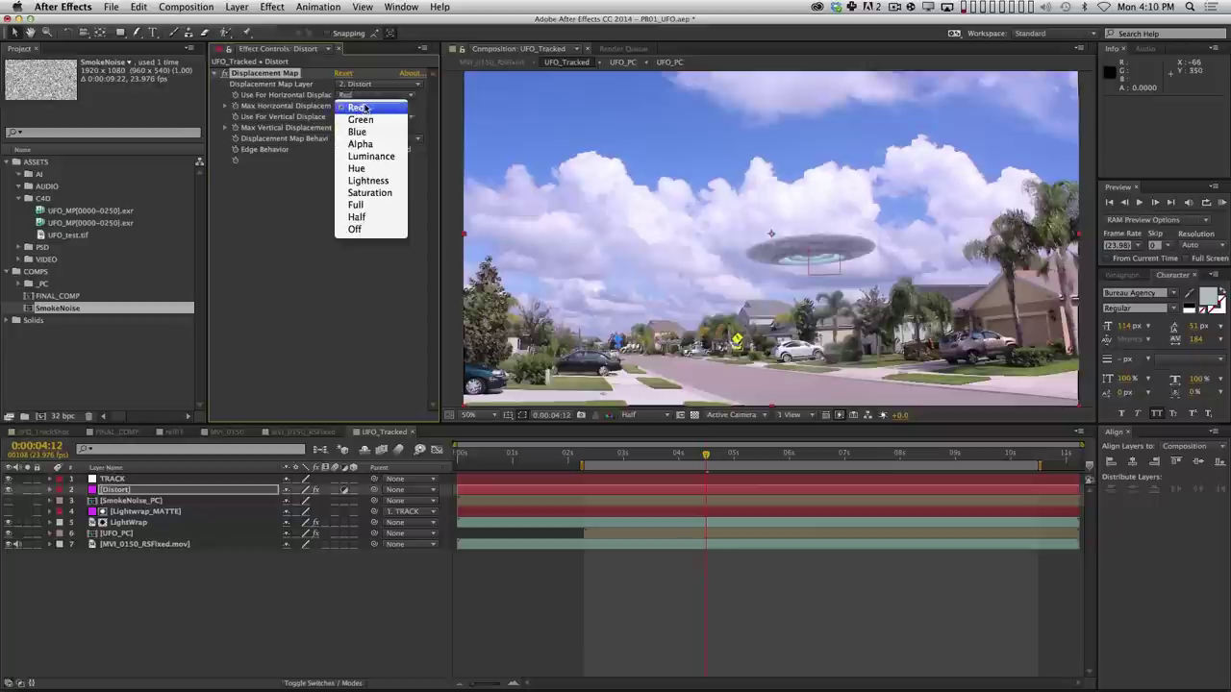
pyautogui.click(370, 156)
pyautogui.click(358, 119)
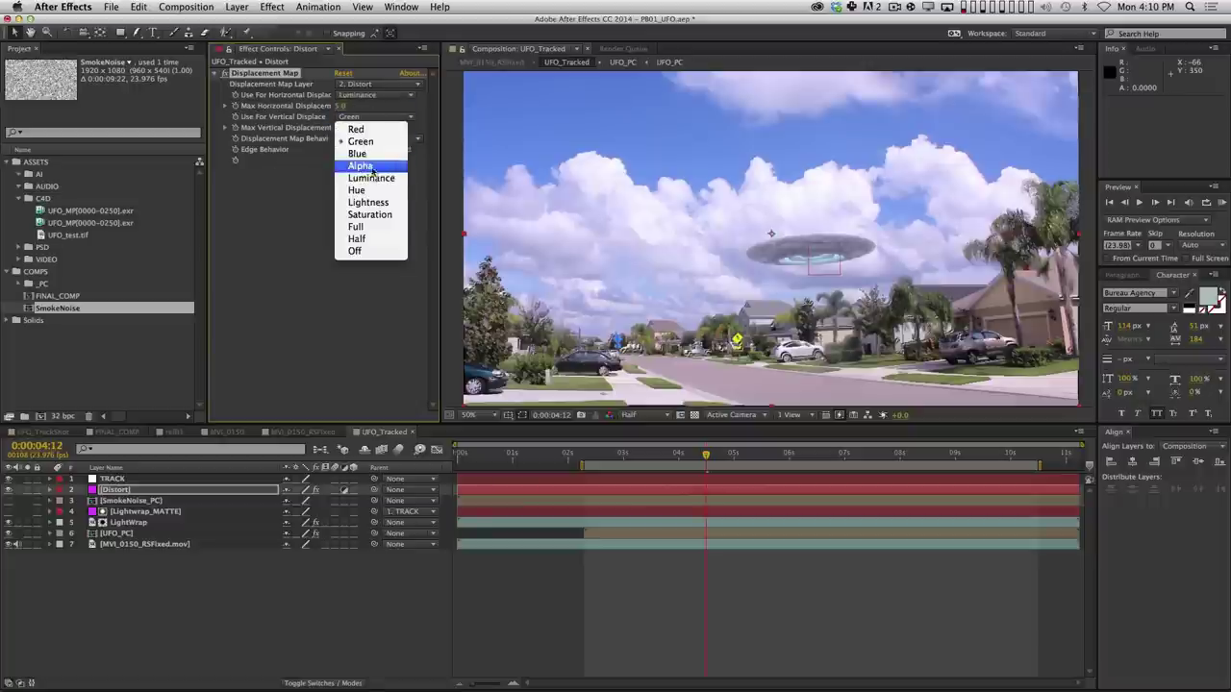
pyautogui.click(376, 179)
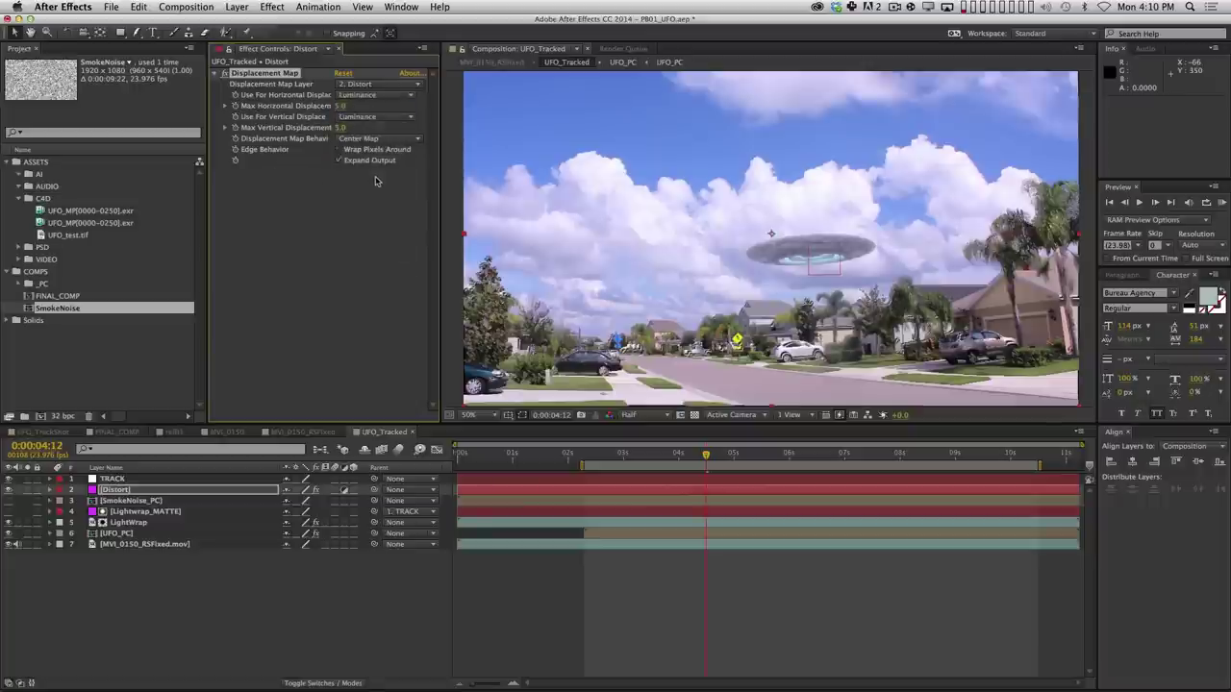
pyautogui.click(343, 85)
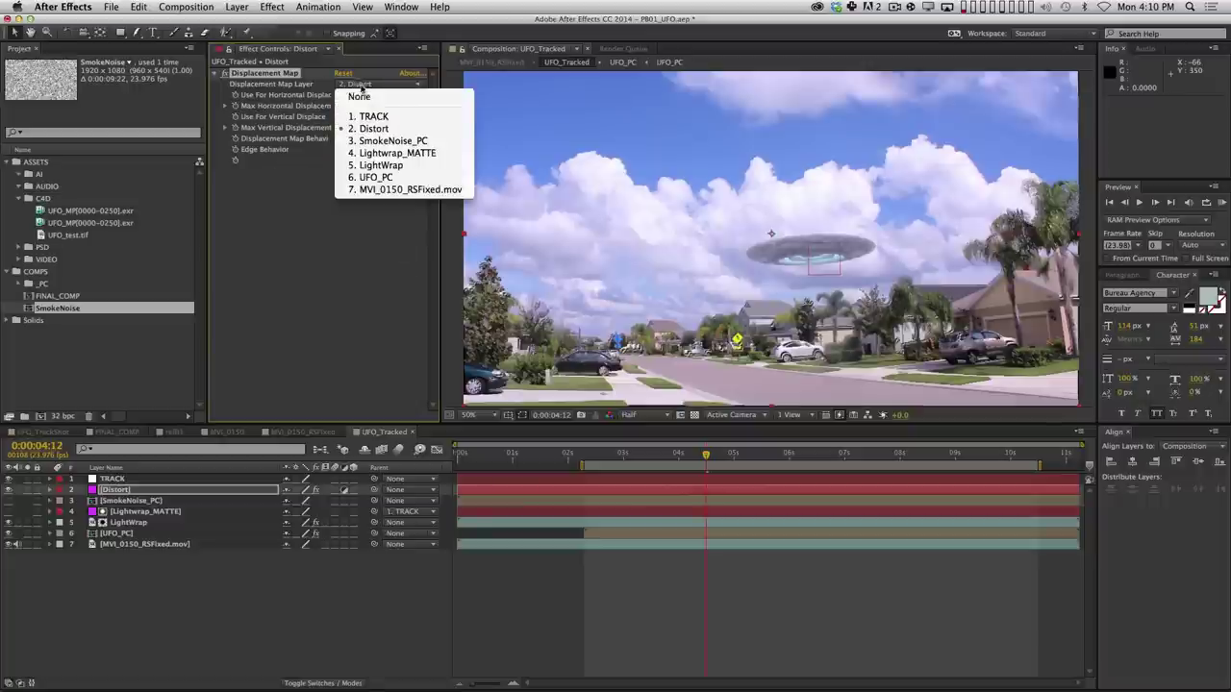
pyautogui.click(403, 142)
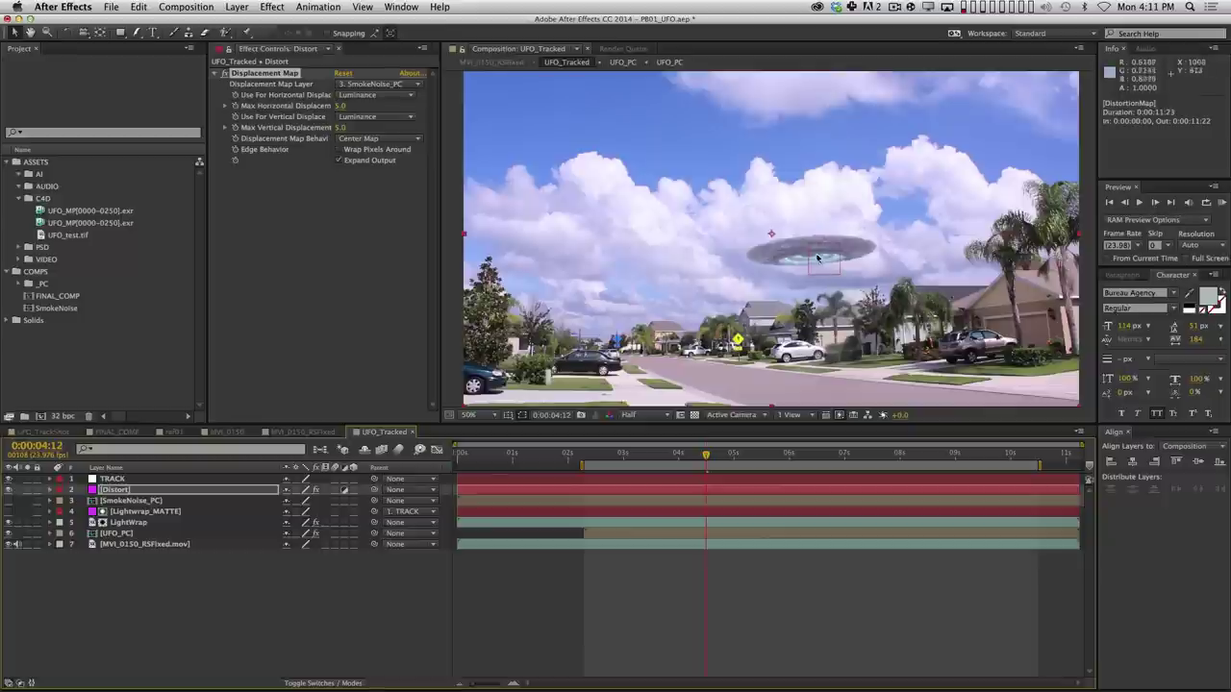
# Preview the displacement beneath the UFO at 100% zoom.
pyautogui.press('.')
pyautogui.press('space')
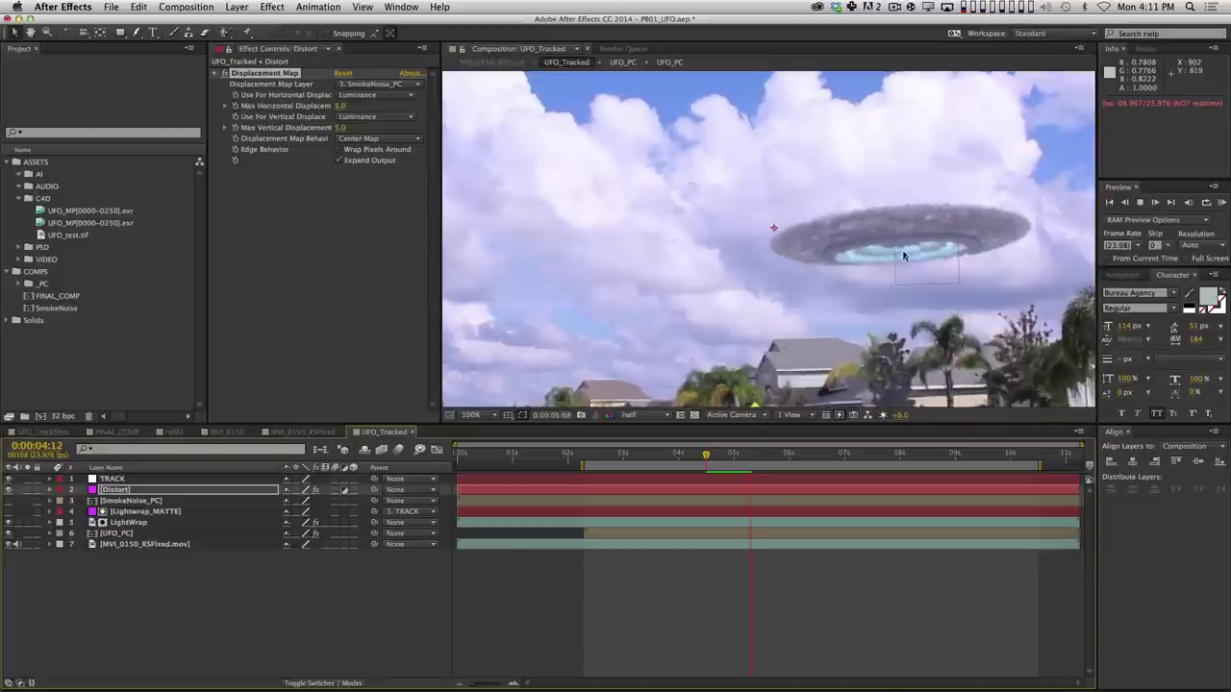
pyautogui.press('space')
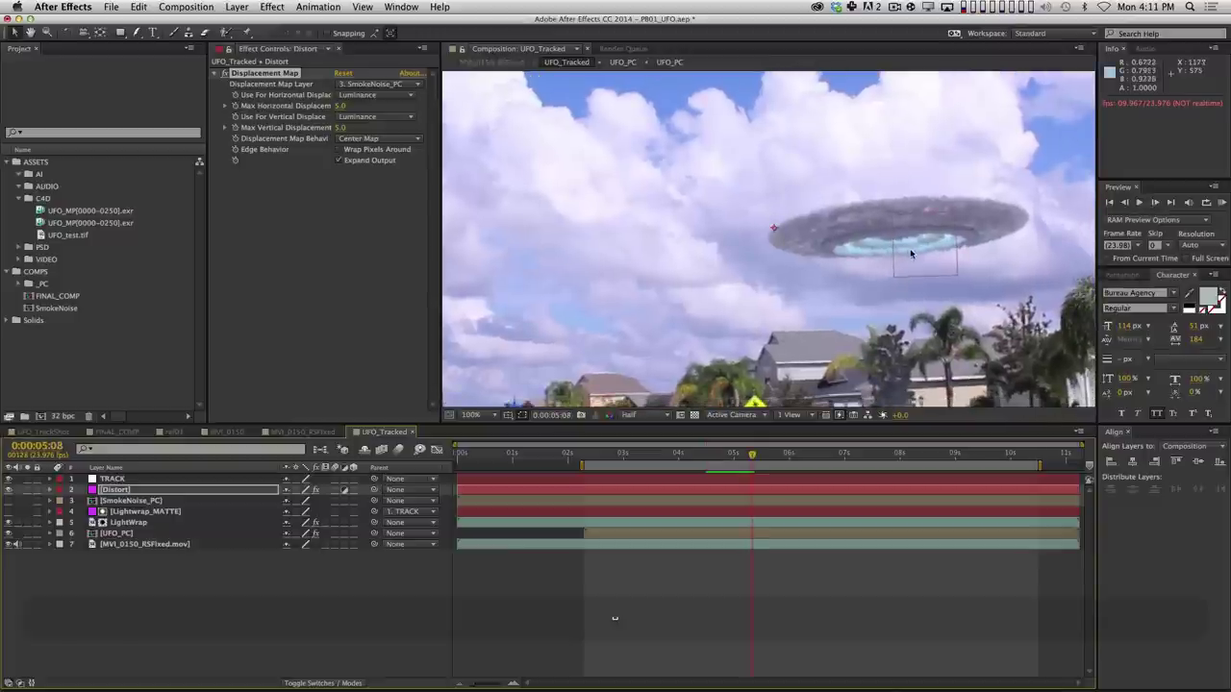
# Set the Displacement Map's maximum horizontal and vertical displacement to 10.
pyautogui.click(340, 105)
pyautogui.press('Tab')
pyautogui.write('10')
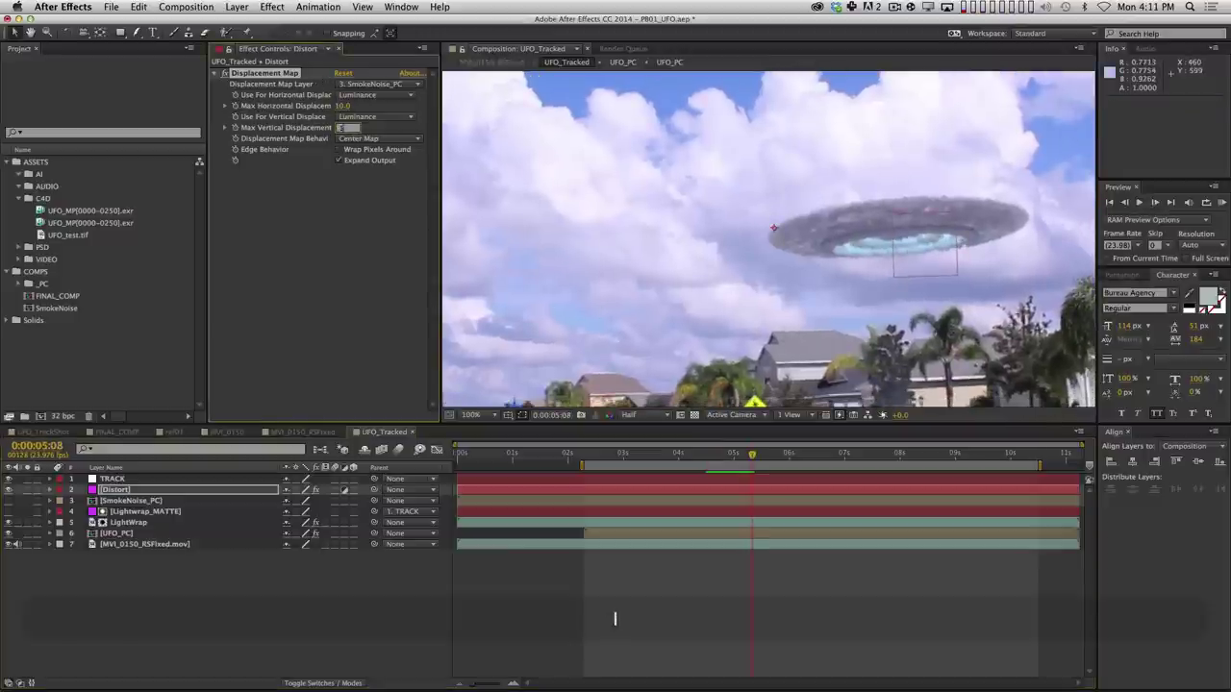
pyautogui.press('Return')
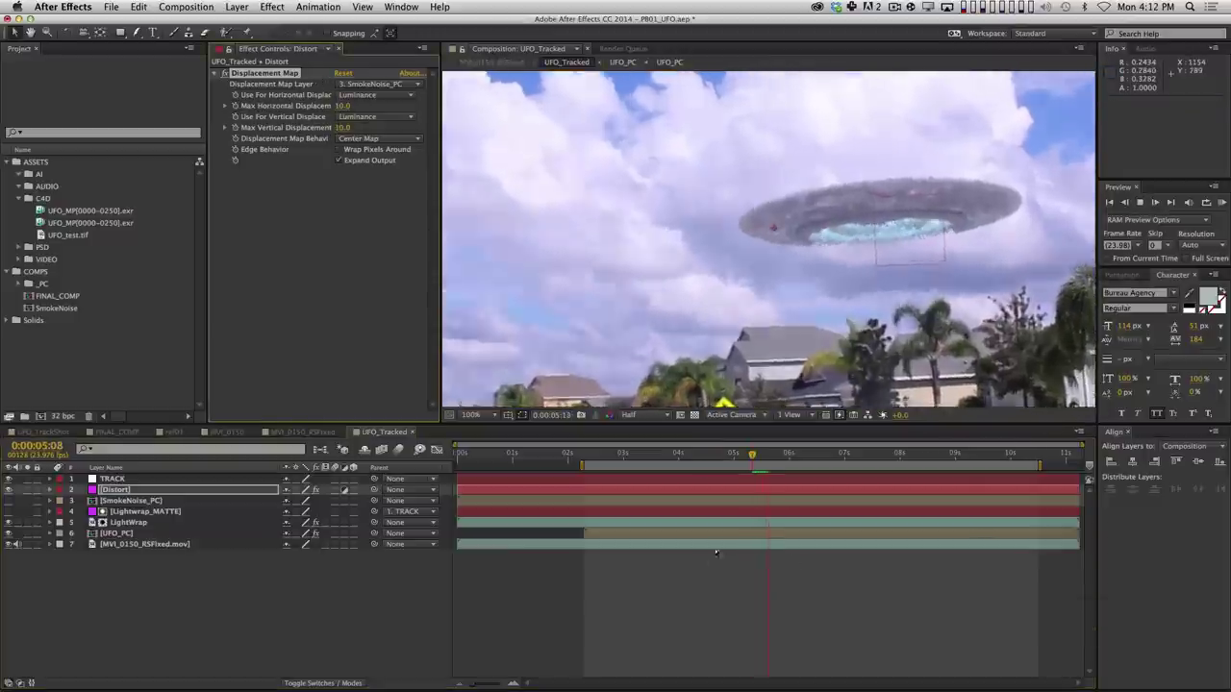
# RAM preview the stronger distortion under the UFO at 50% zoom, then deselect all layers.
pyautogui.press(',')
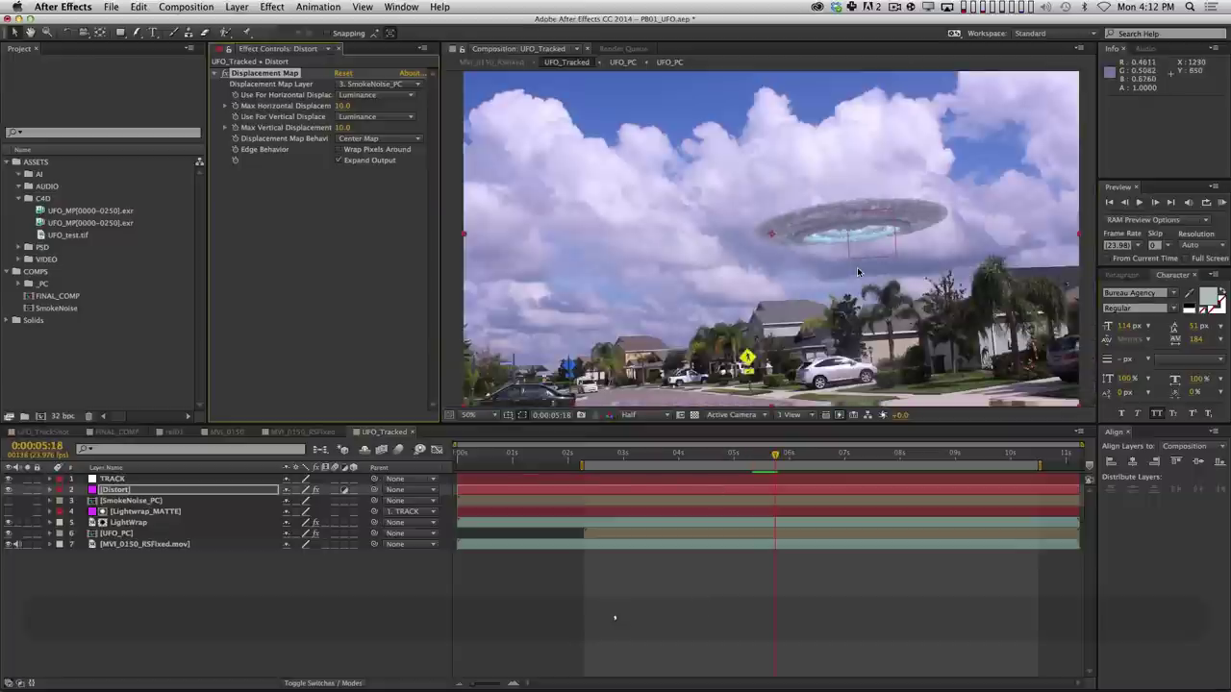
pyautogui.press('KP_0')
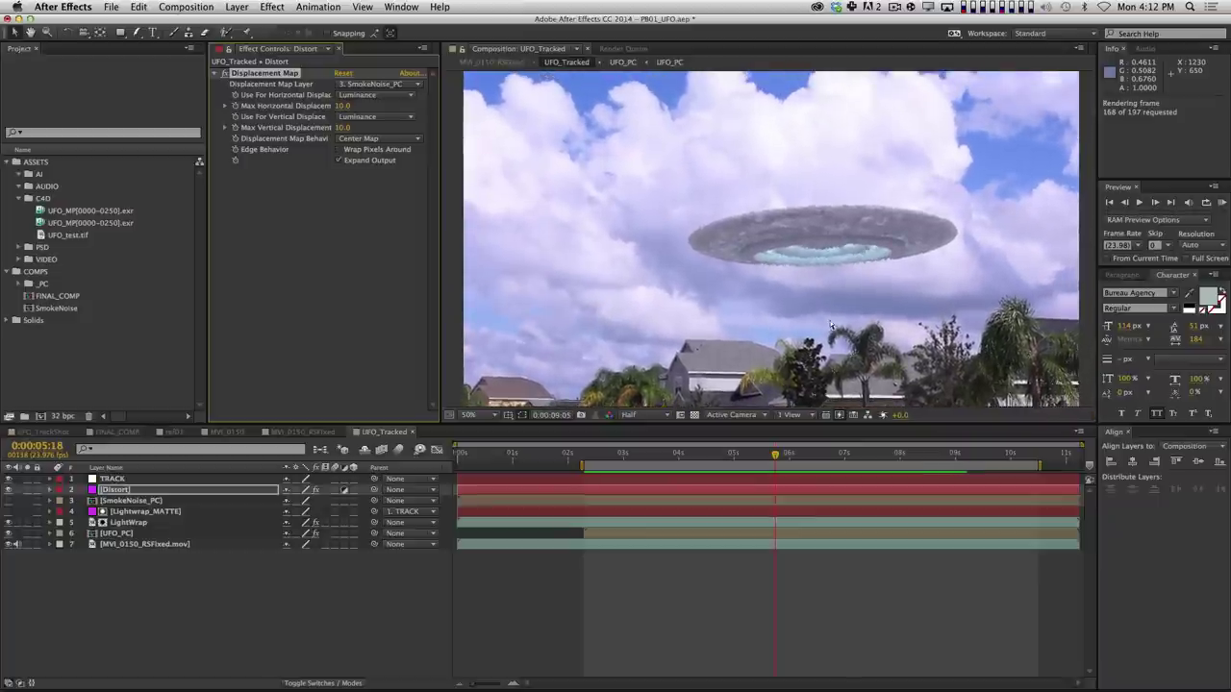
pyautogui.click(832, 273)
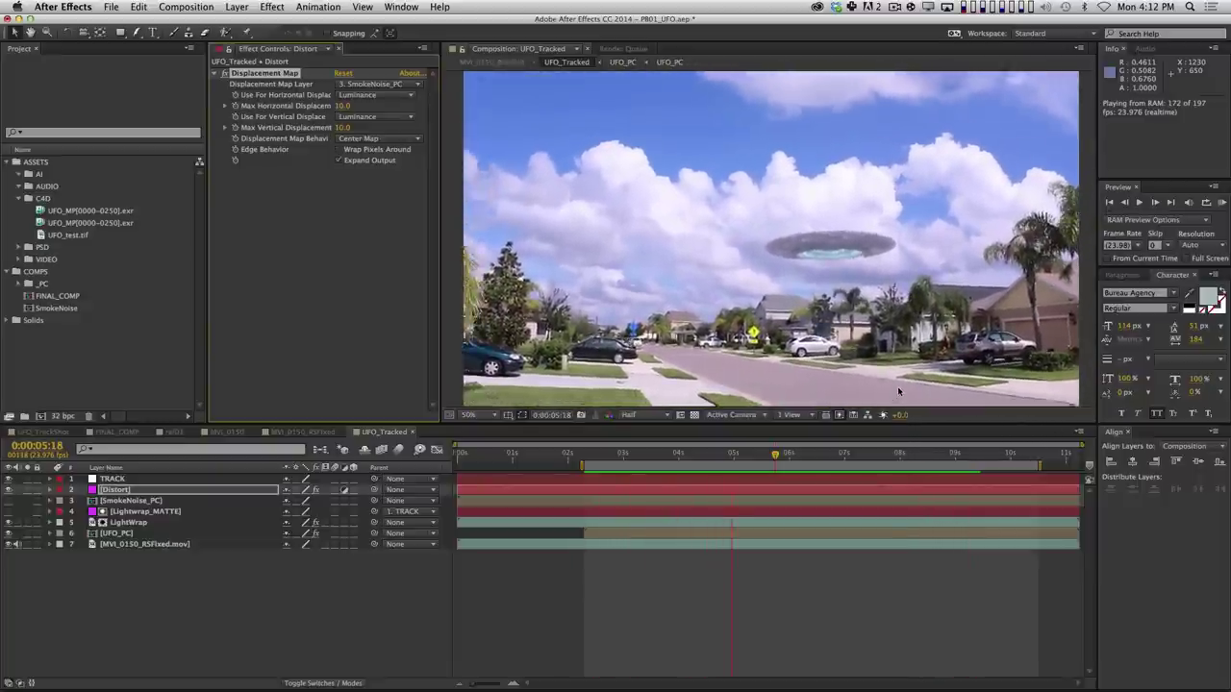
pyautogui.click(802, 264)
pyautogui.click(204, 614)
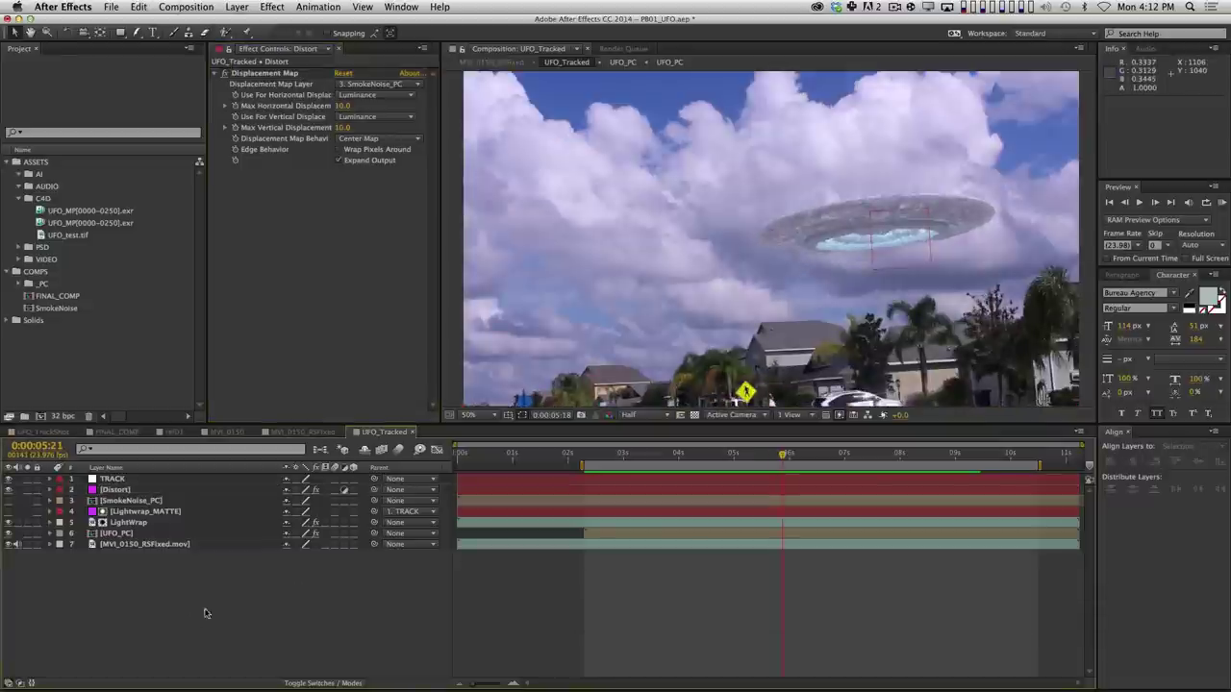
# Duplicate SmokeNoise_PC and make the upper copy visible.
pyautogui.click(161, 501)
pyautogui.press('super+d')
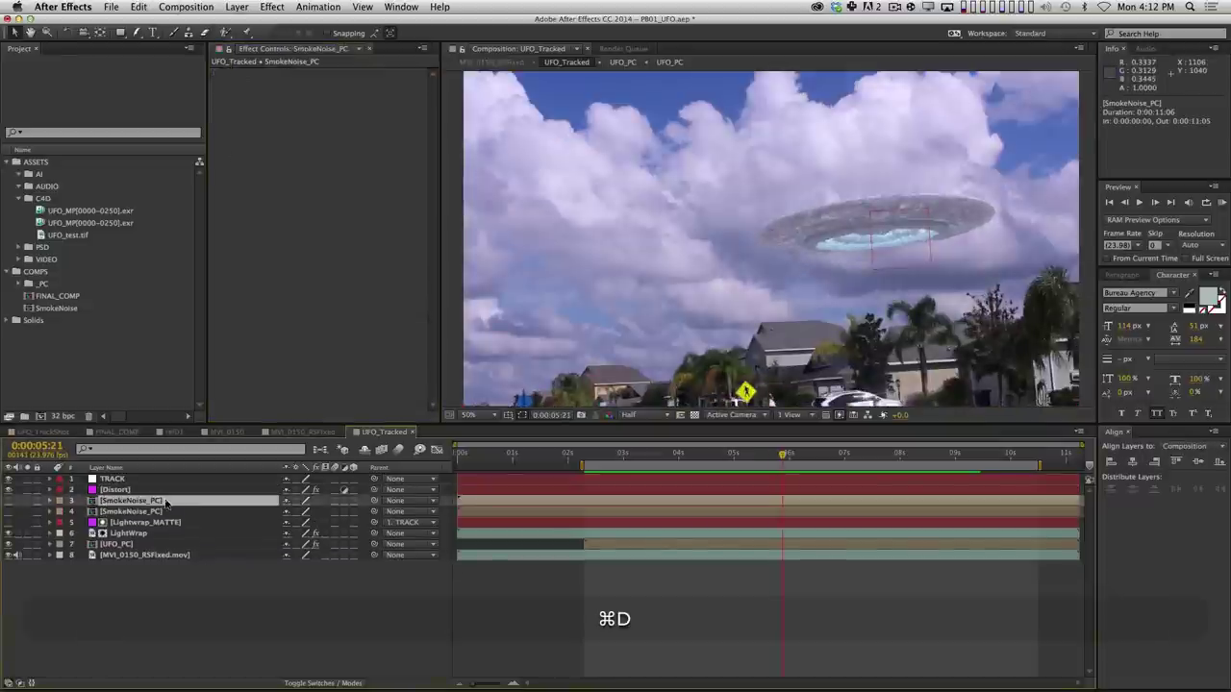
pyautogui.moveTo(175, 503); pyautogui.dragTo(180, 501)
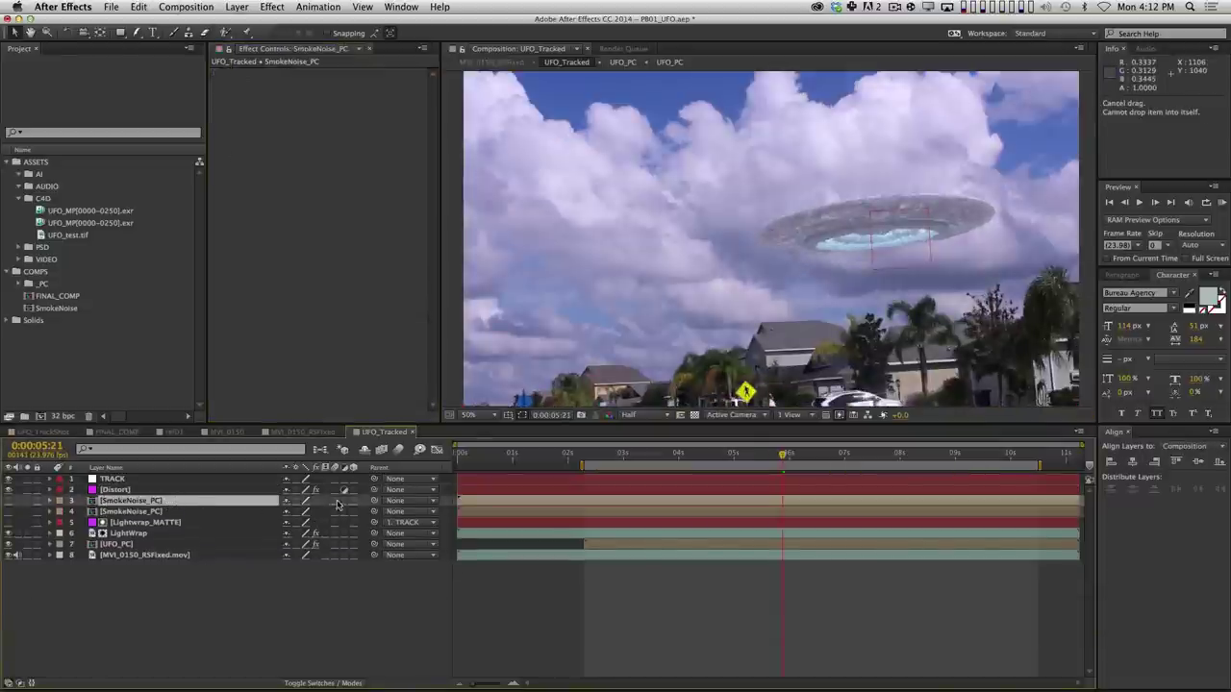
pyautogui.click(7, 501)
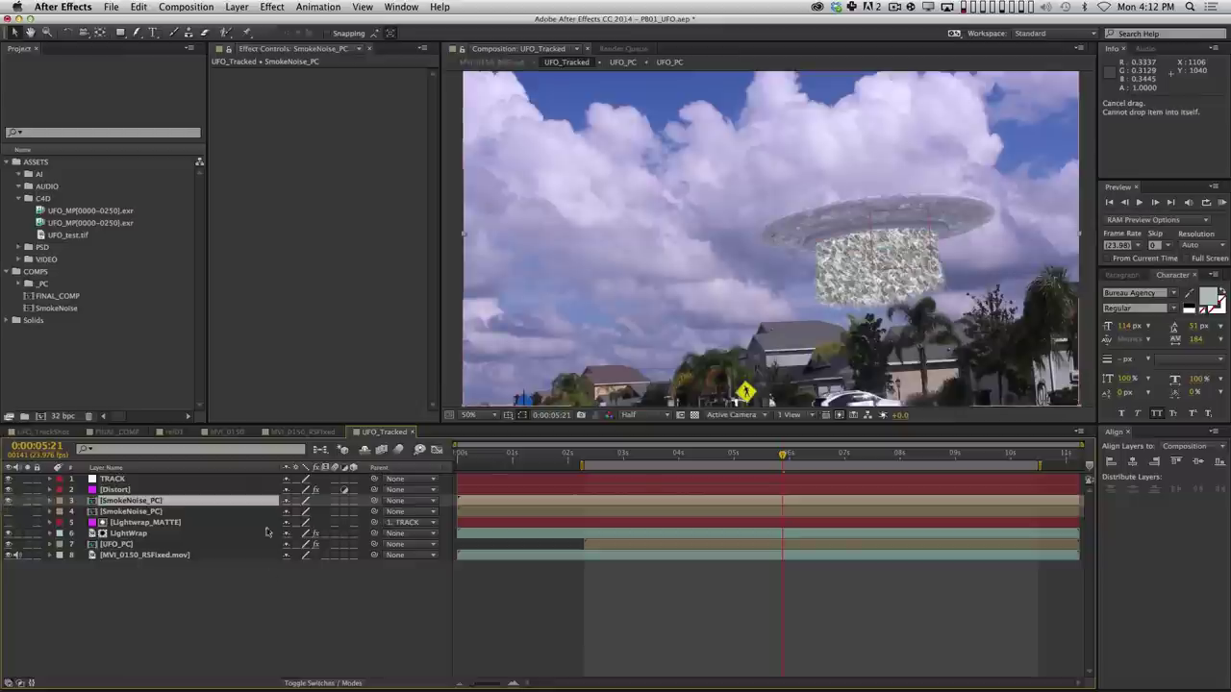
# Set the upper SmokeNoise_PC copy's blending mode to Screen.
pyautogui.press('F4')
pyautogui.click(306, 501)
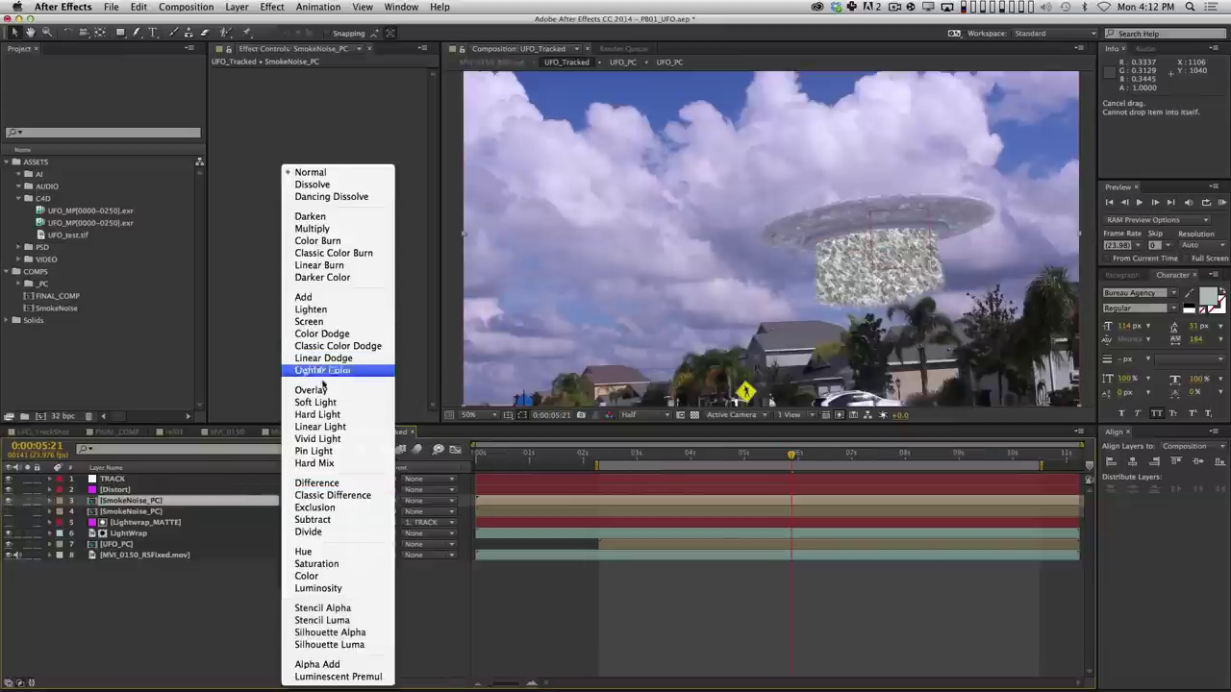
pyautogui.click(319, 322)
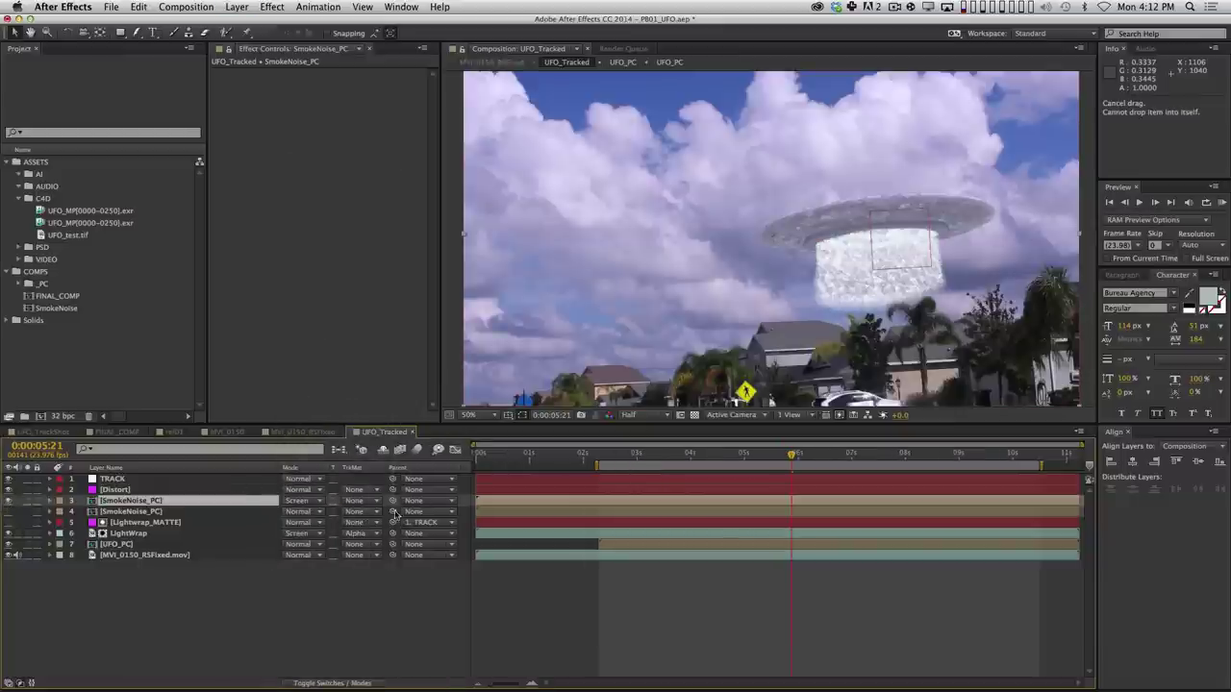
# Apply Levels to the upper SmokeNoise_PC with Input Black 0.5451, Gamma 0.95 and Clip To Output Black set to On.
pyautogui.click(273, 7)
pyautogui.moveTo(317, 127)
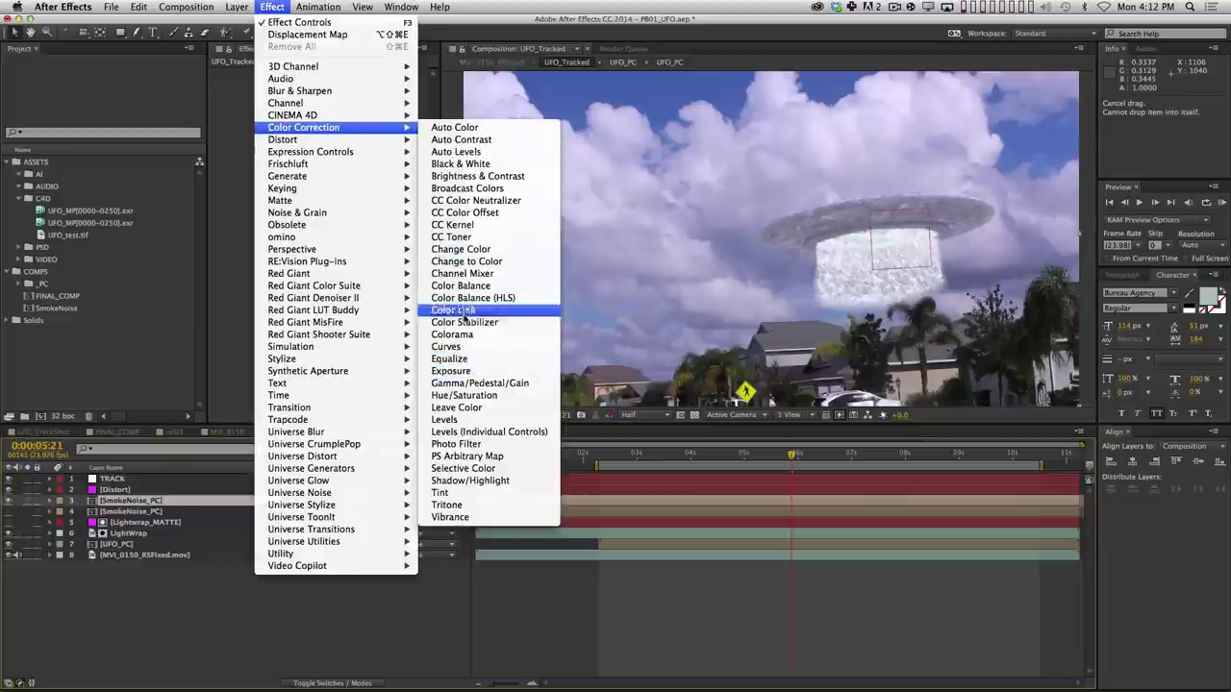
pyautogui.click(473, 421)
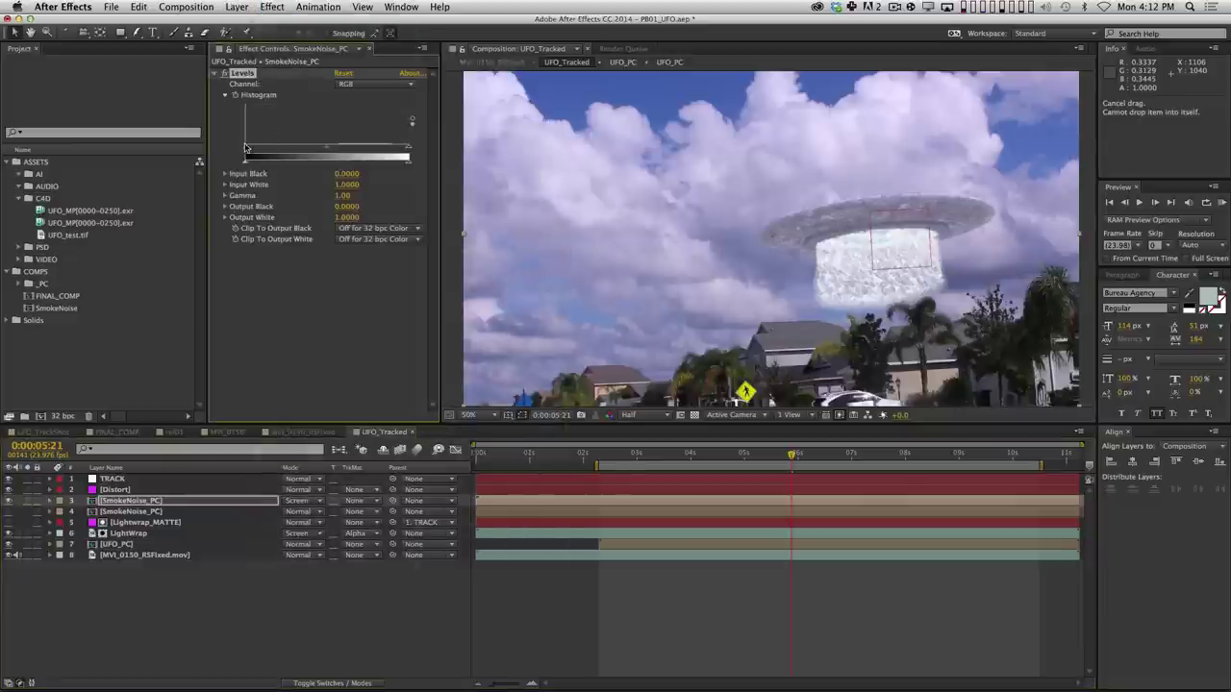
pyautogui.moveTo(245, 149); pyautogui.dragTo(325, 162)
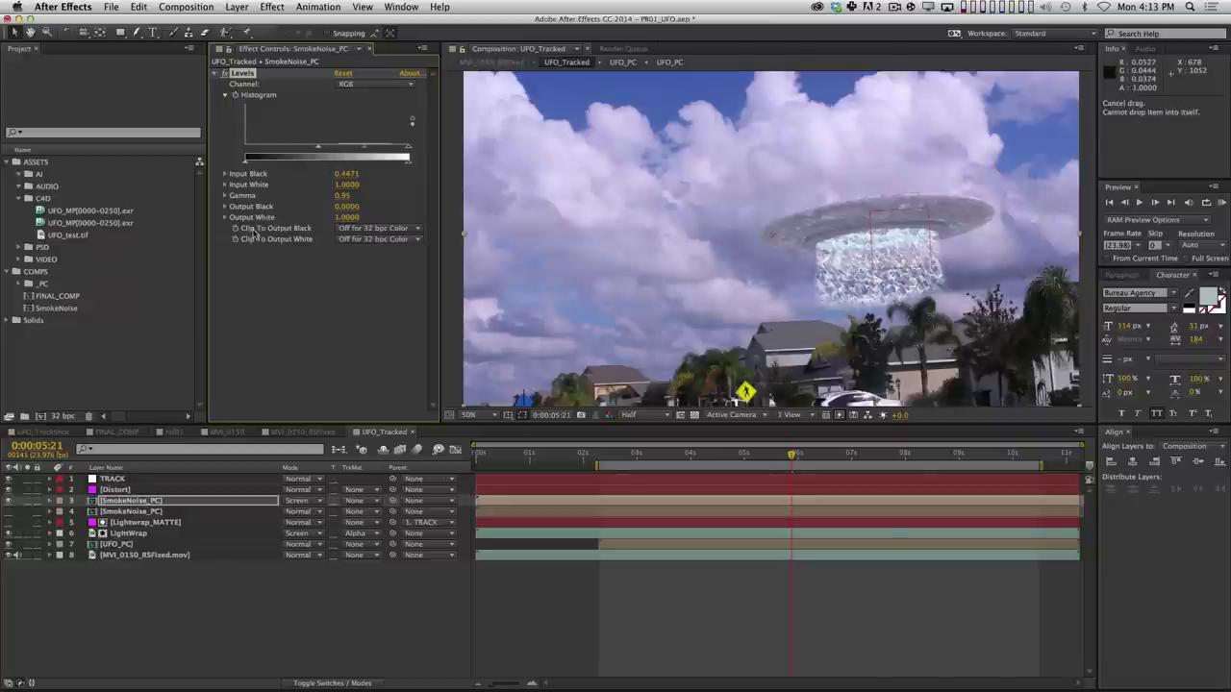
pyautogui.click(351, 229)
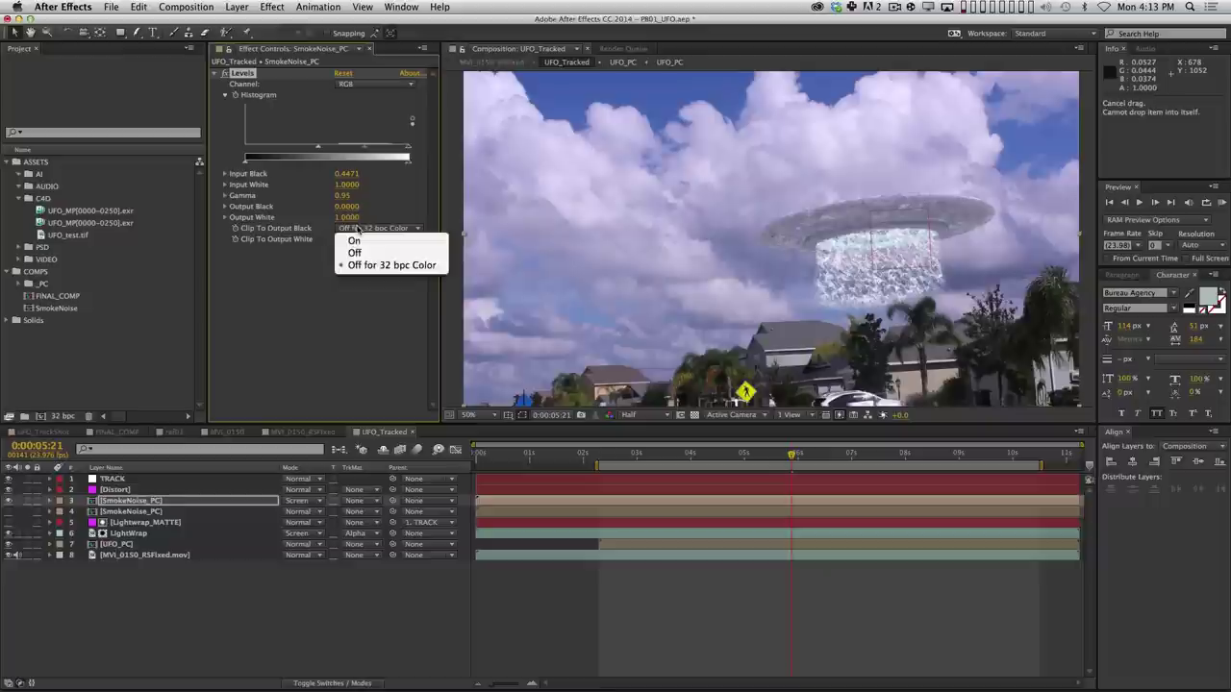
pyautogui.click(356, 241)
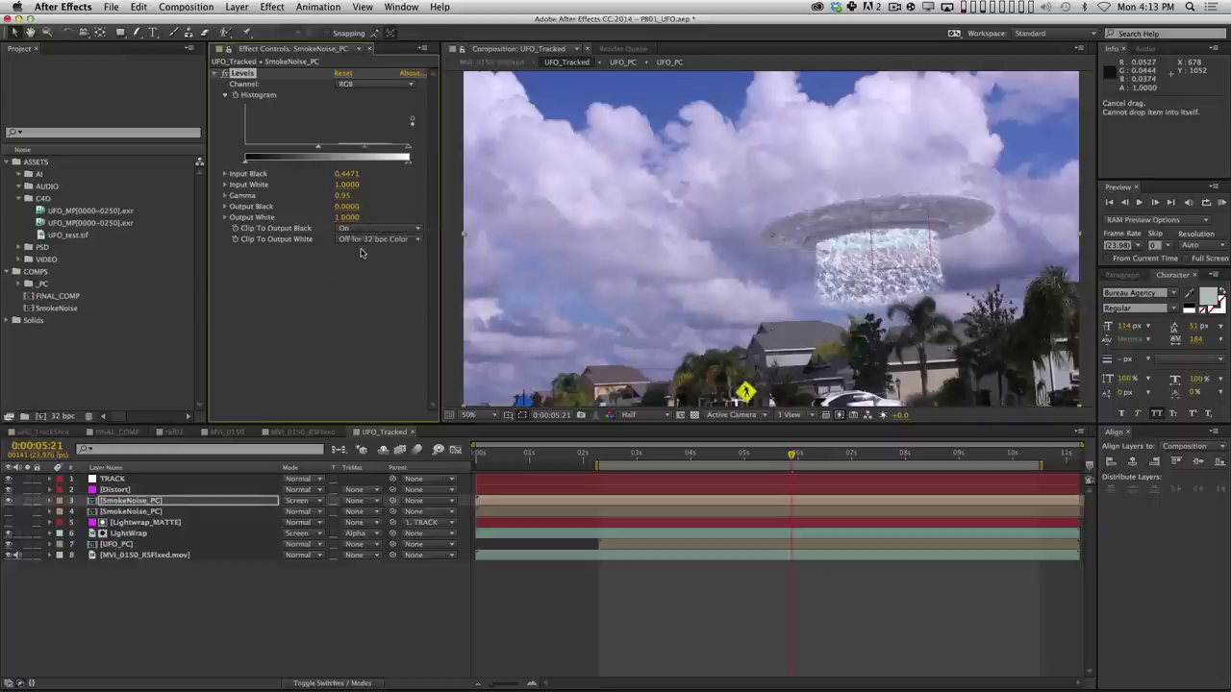
pyautogui.moveTo(345, 151)
pyautogui.mouseDown()
pyautogui.moveTo(384, 151)
pyautogui.moveTo(331, 164)
pyautogui.mouseUp()
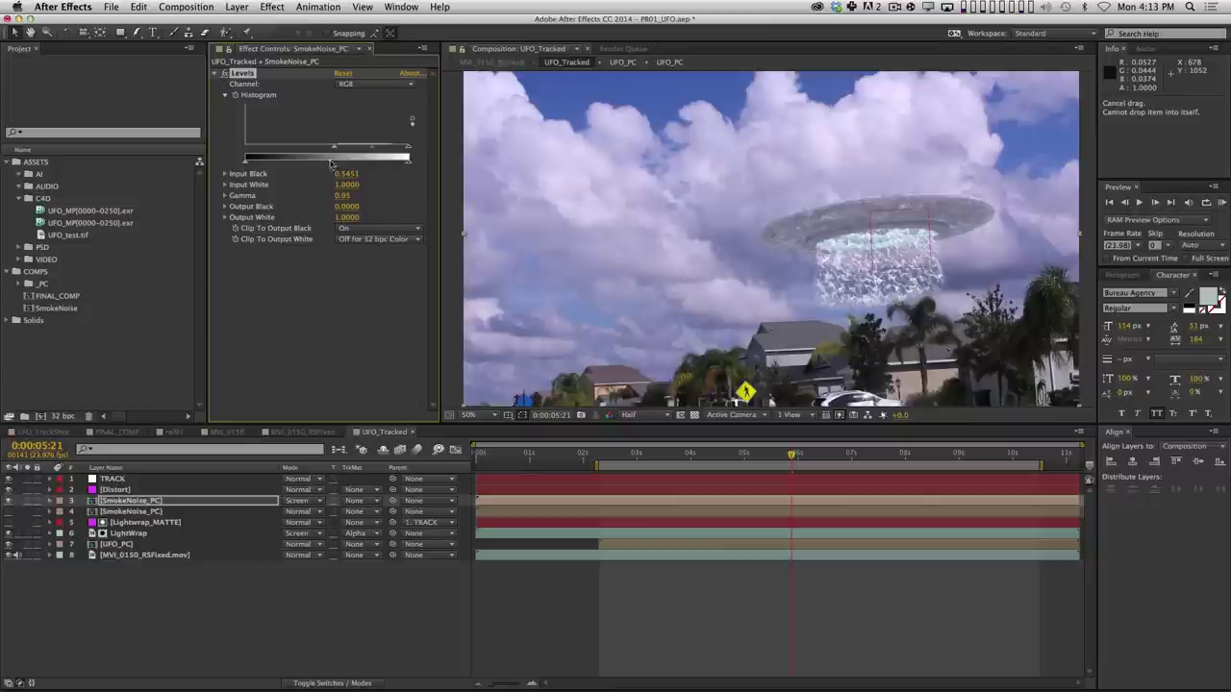
# Apply Fast Blur with Blurriness 4.4 to the upper SmokeNoise_PC and set that layer's opacity to 32%.
pyautogui.click(273, 7)
pyautogui.moveTo(390, 90)
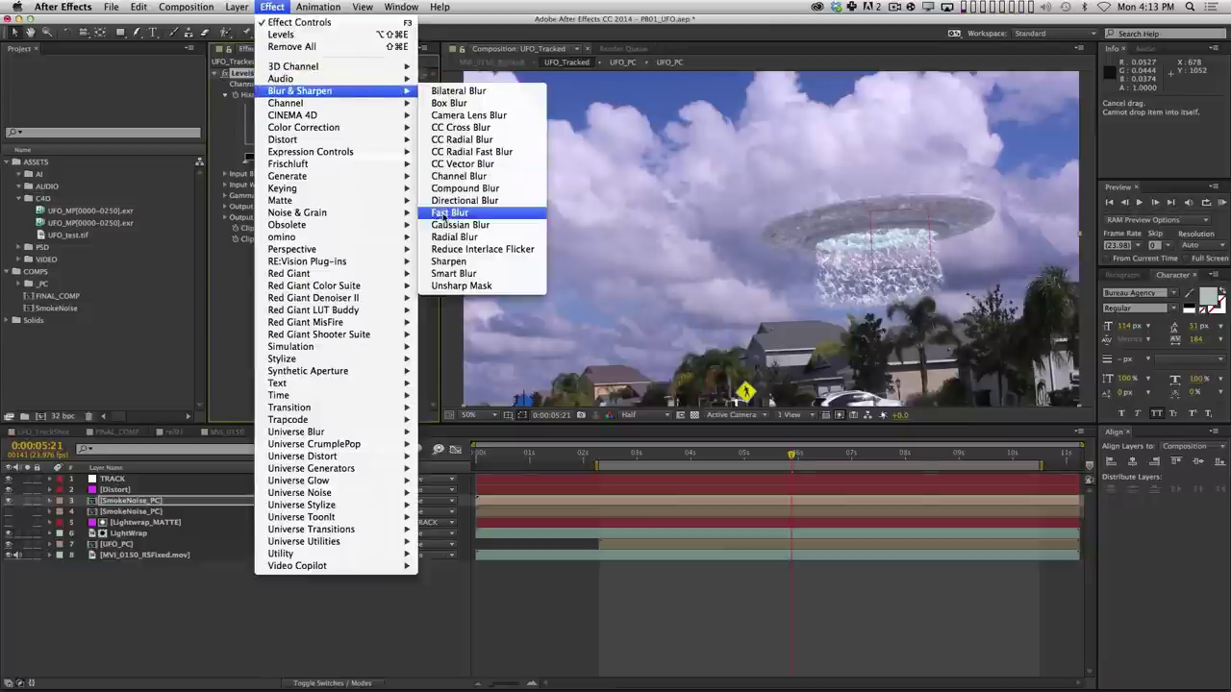
pyautogui.click(444, 213)
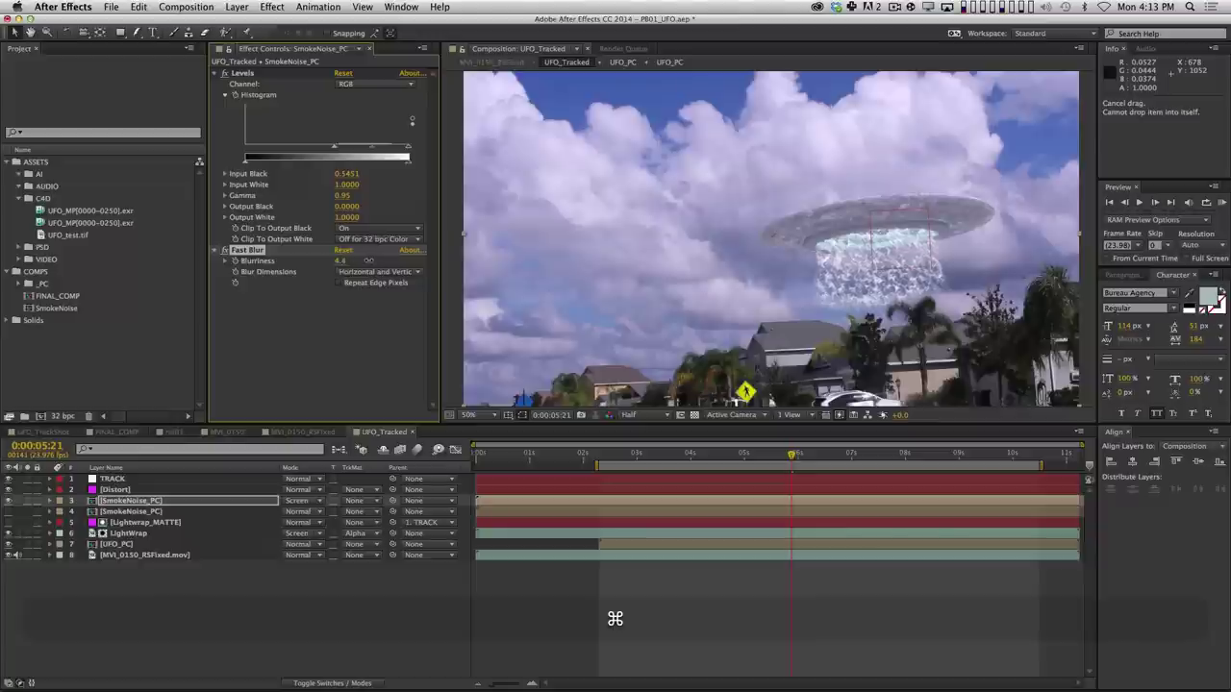
pyautogui.hotkey('alt', 'shift', 't')
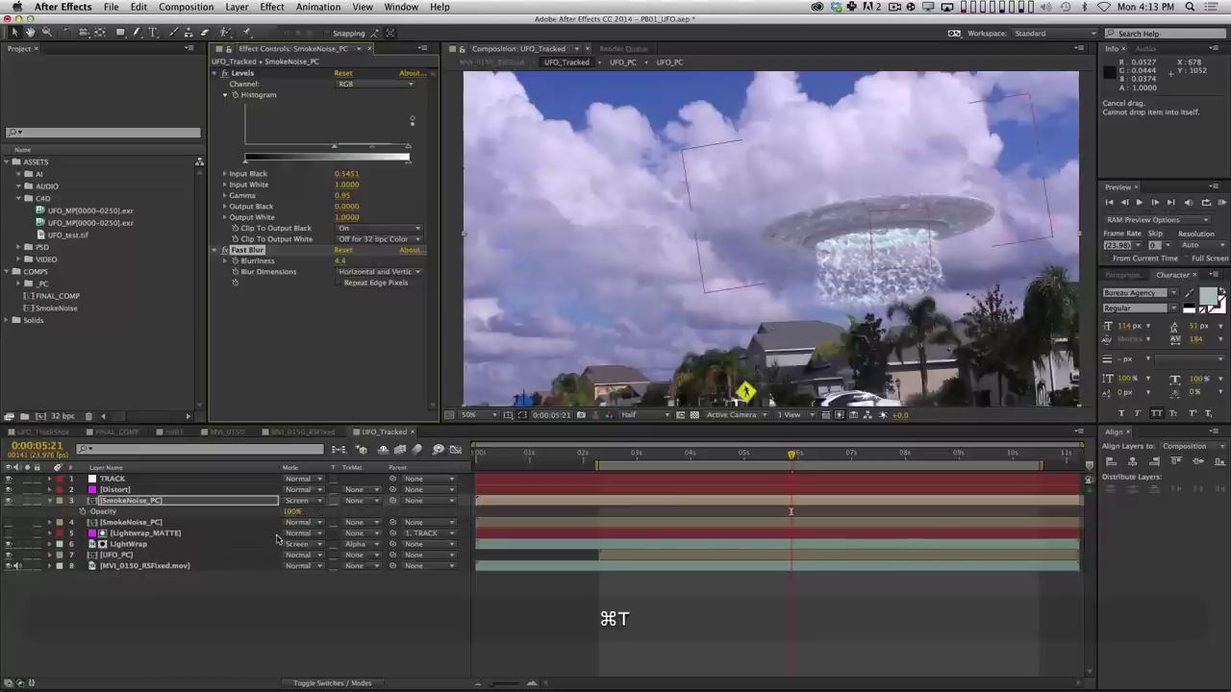
pyautogui.moveTo(286, 511); pyautogui.dragTo(210, 510)
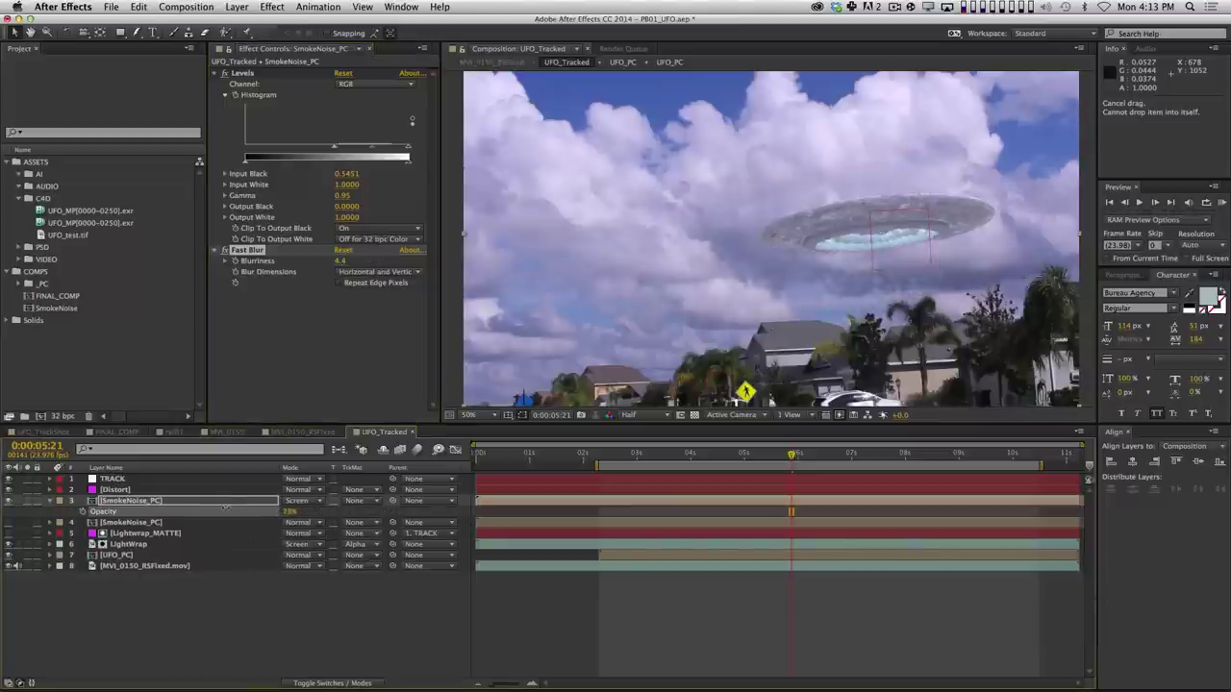
# Preview the comp with the blurred, faded noise layer beneath the UFO.
pyautogui.press('space')
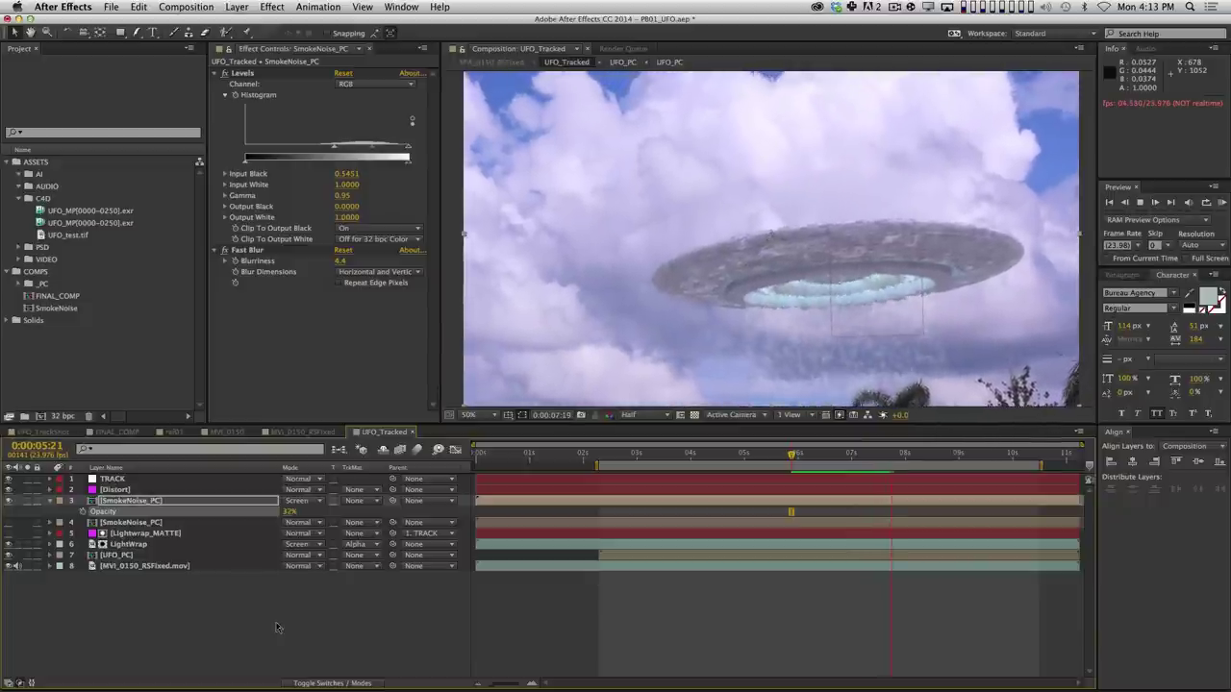
pyautogui.press('space')
pyautogui.press('KP_0')
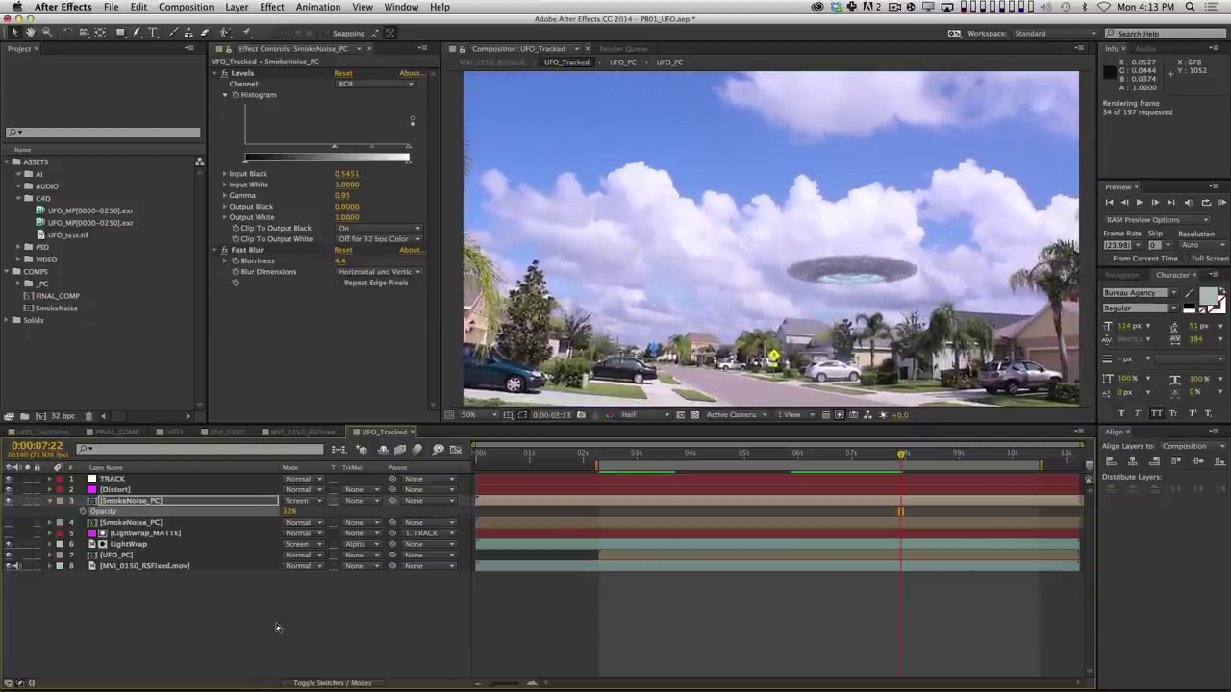
pyautogui.press('space')
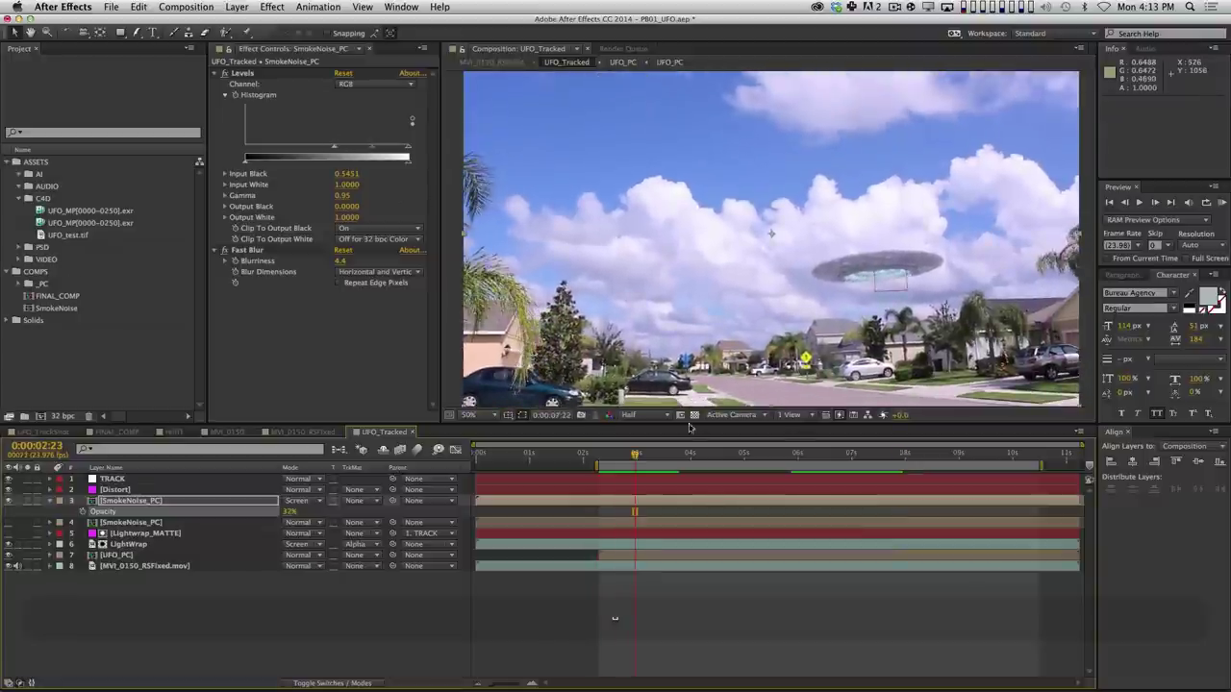
# At 0:00:07:04, set the upper SmokeNoise_PC's Levels to Input Black 0.2471 and Gamma 0.99.
pyautogui.click(860, 452)
pyautogui.click(331, 150)
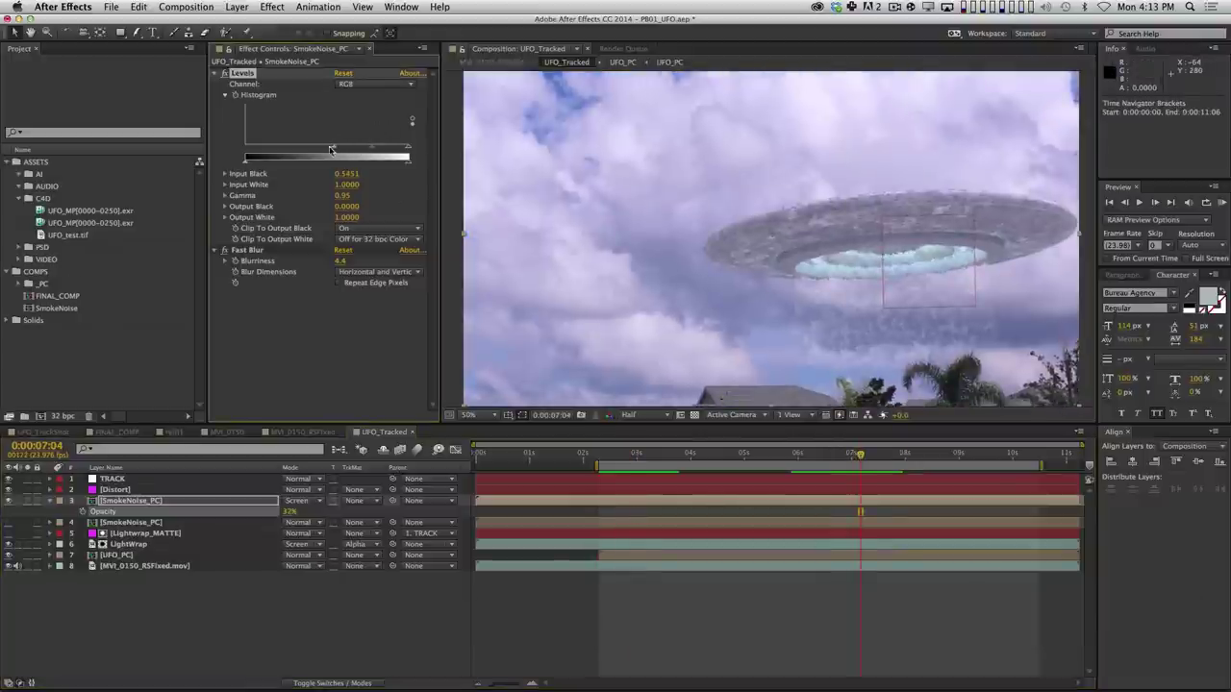
pyautogui.moveTo(301, 154); pyautogui.dragTo(276, 152)
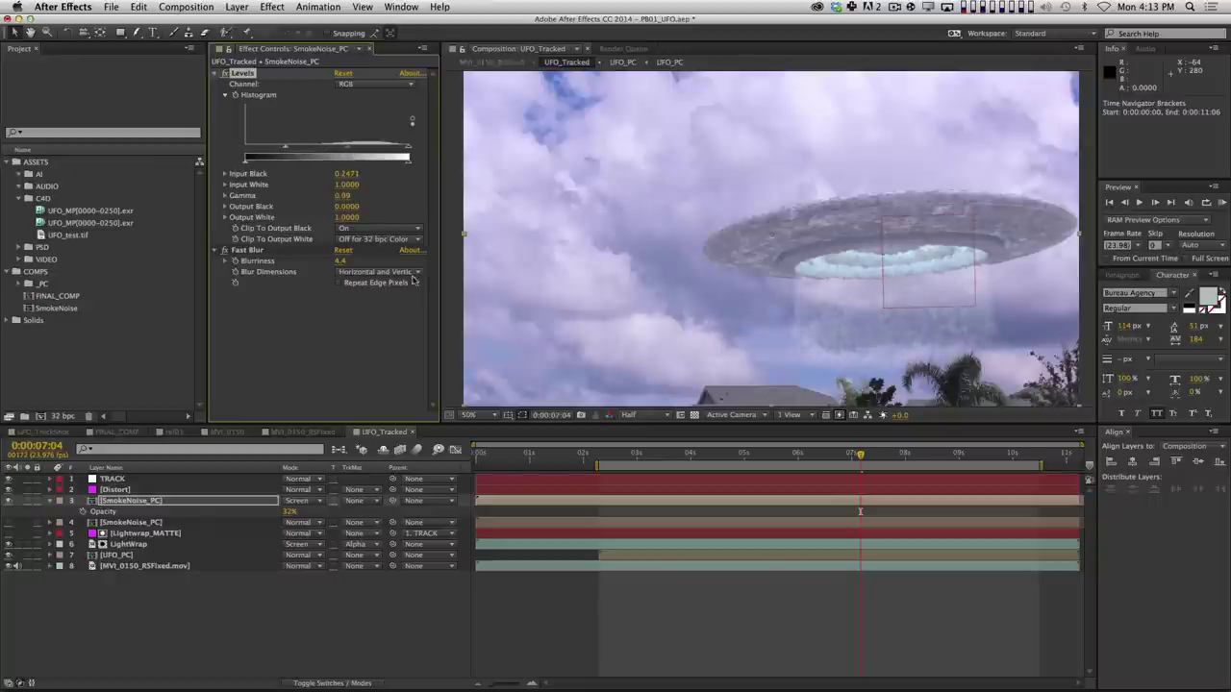
# RAM preview the softened noise under the UFO, stopping at 0:00:06:18, and collapse the layer properties with everything deselected.
pyautogui.click(777, 604)
pyautogui.press('KP_0')
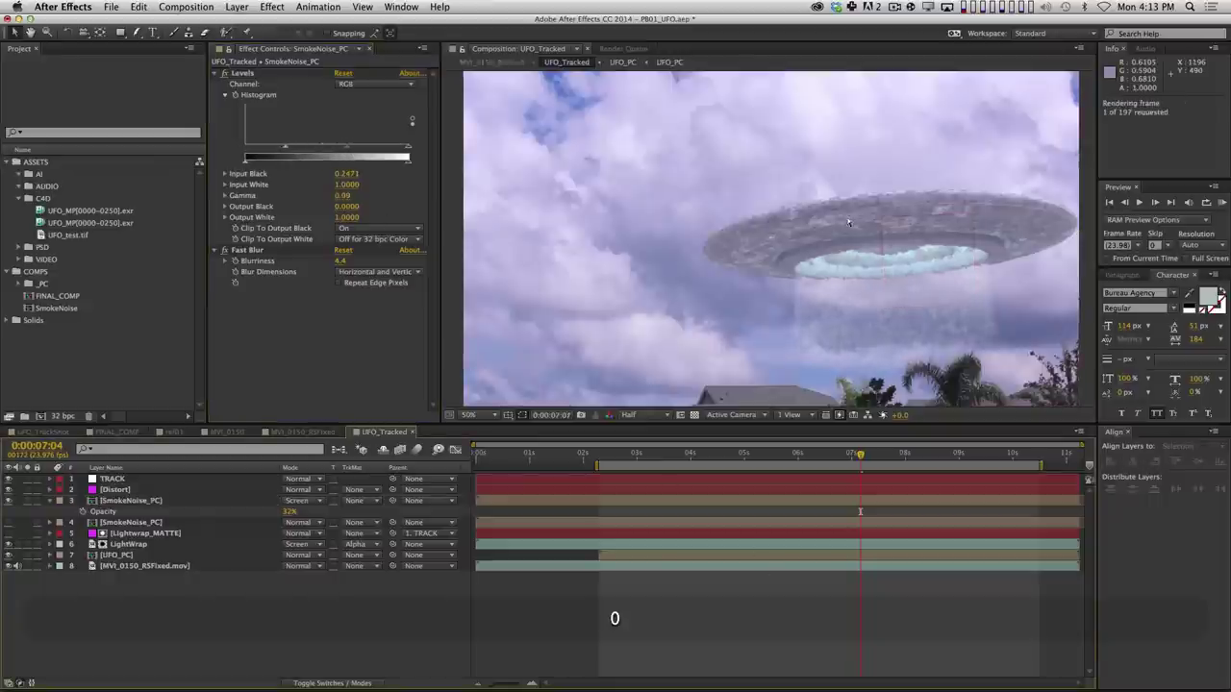
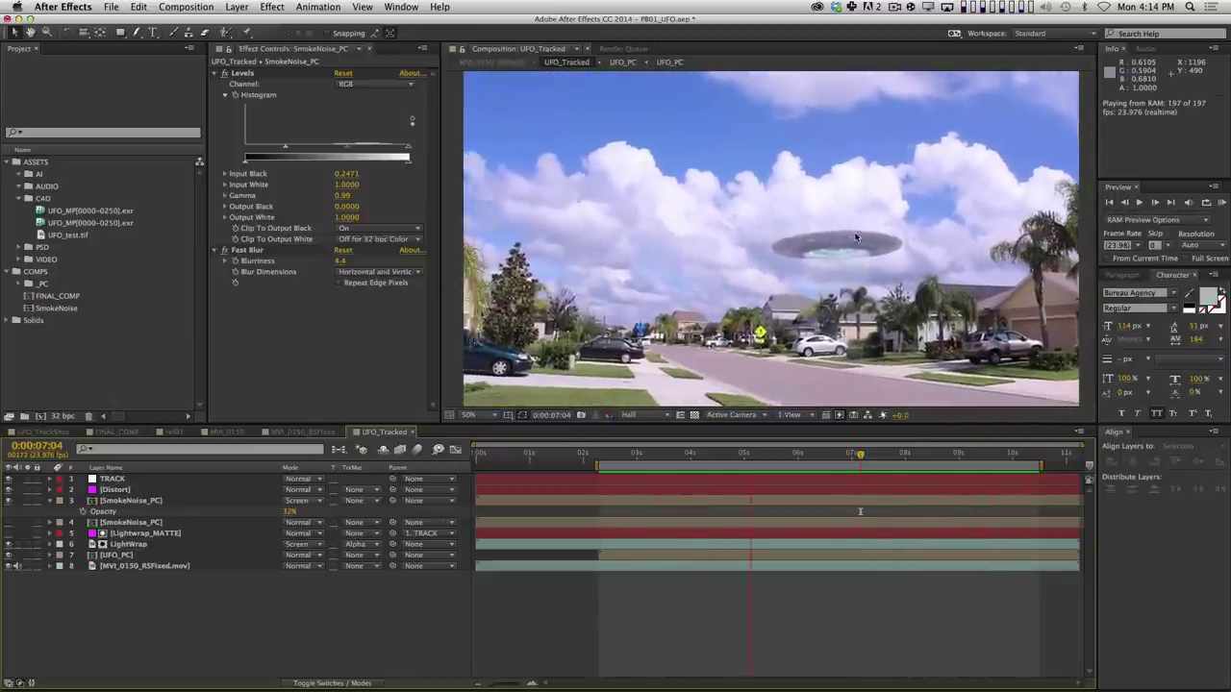
pyautogui.press('super+a')
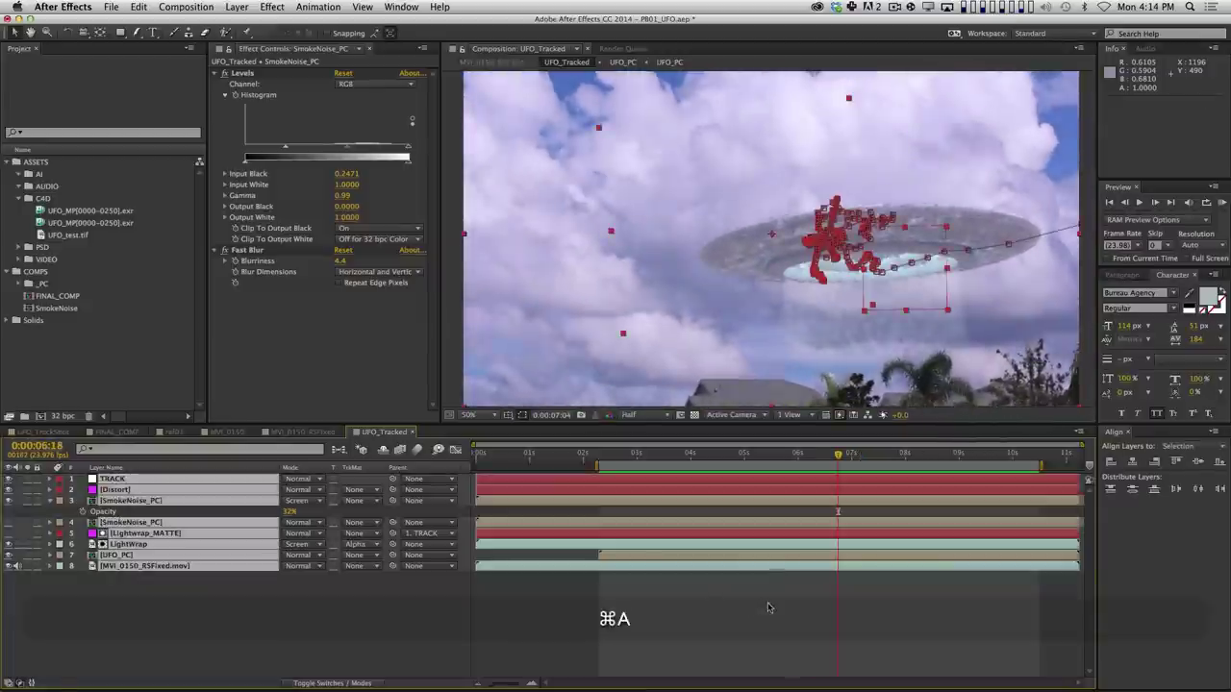
pyautogui.click(803, 606)
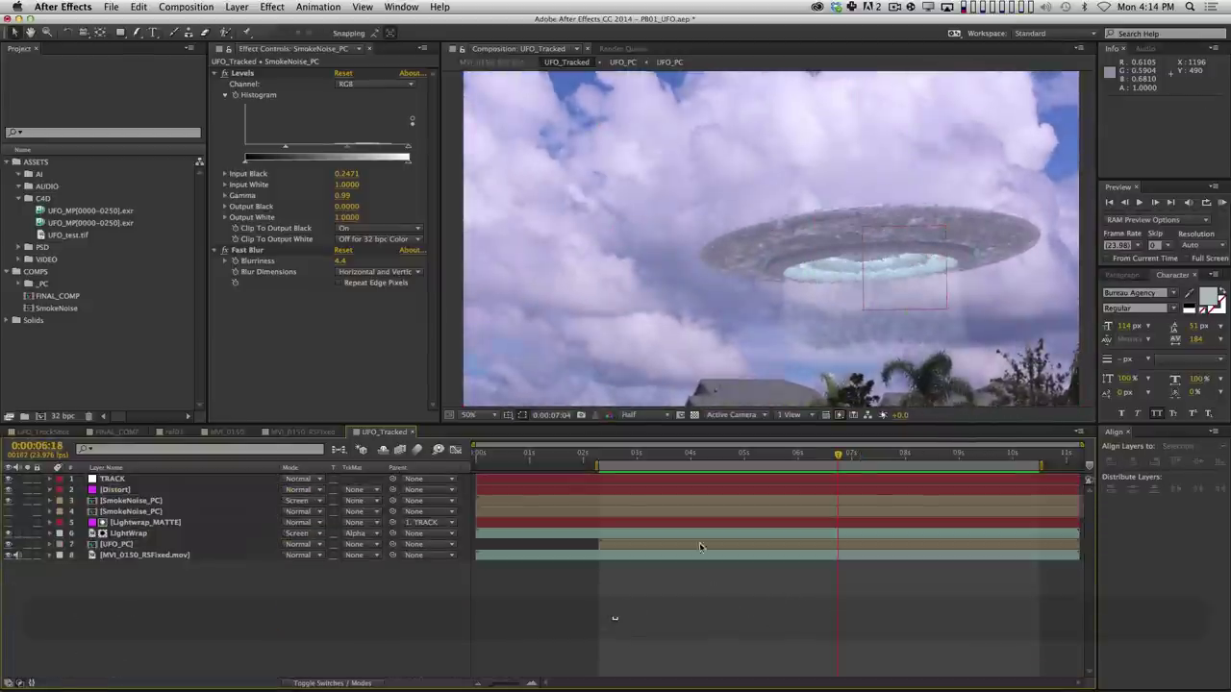
# Create a 1920 x 1080 px magenta solid named Flare as the top layer.
pyautogui.press('super+y')
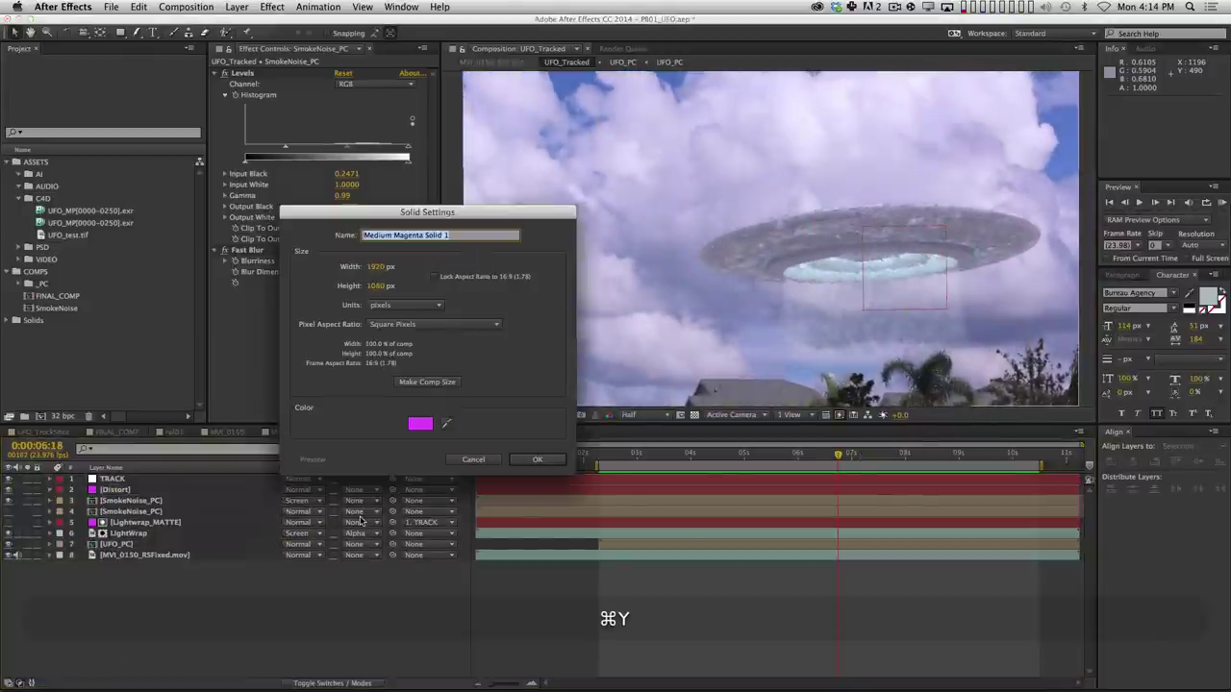
pyautogui.press('Return')
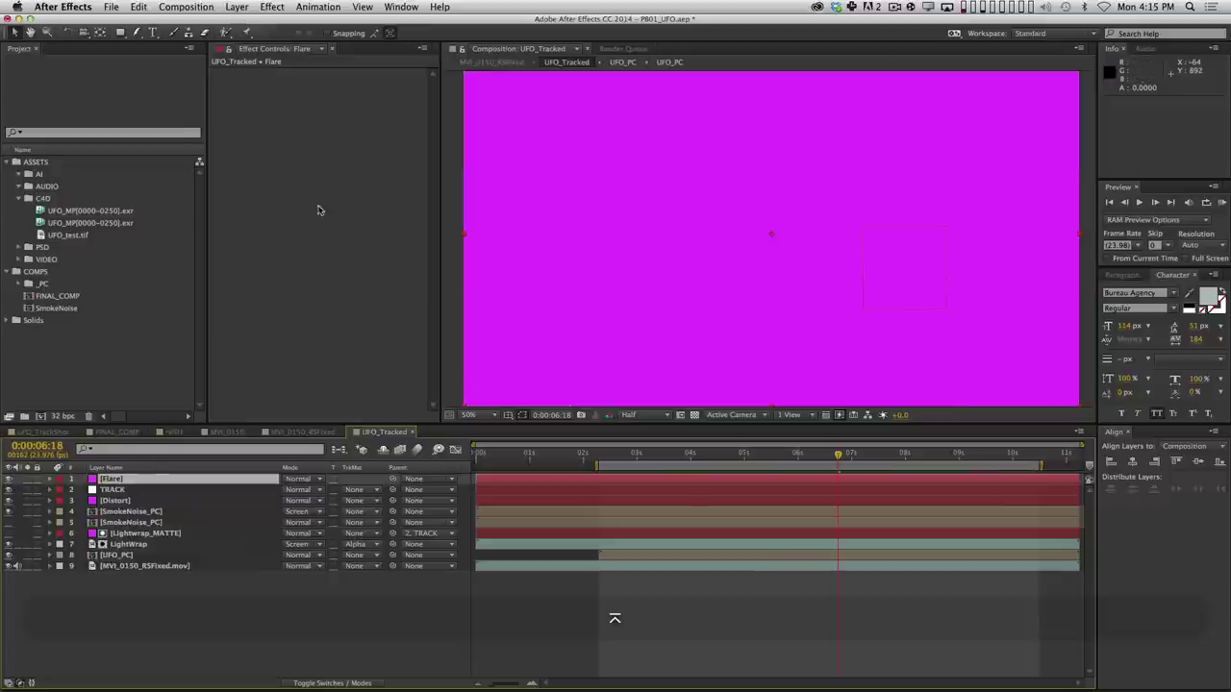
# Apply Video Copilot Optical Flares to the Flare solid and move the flare to position 1118, 536.
pyautogui.click(272, 7)
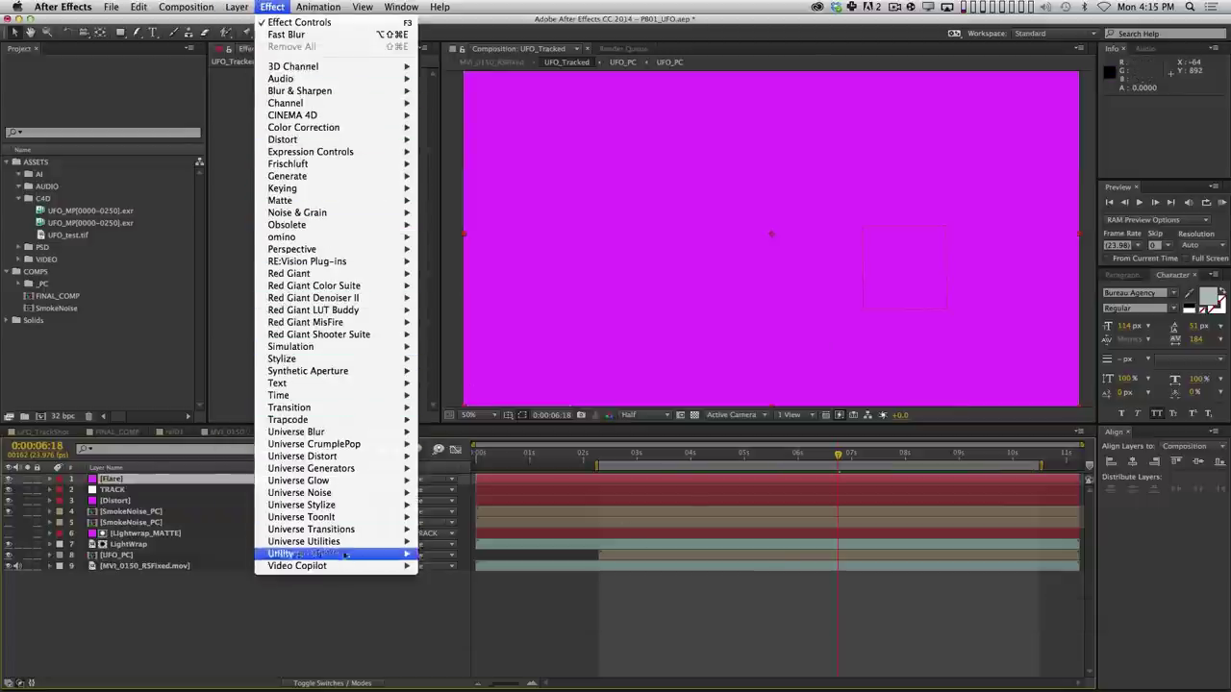
pyautogui.moveTo(377, 572)
pyautogui.click(460, 565)
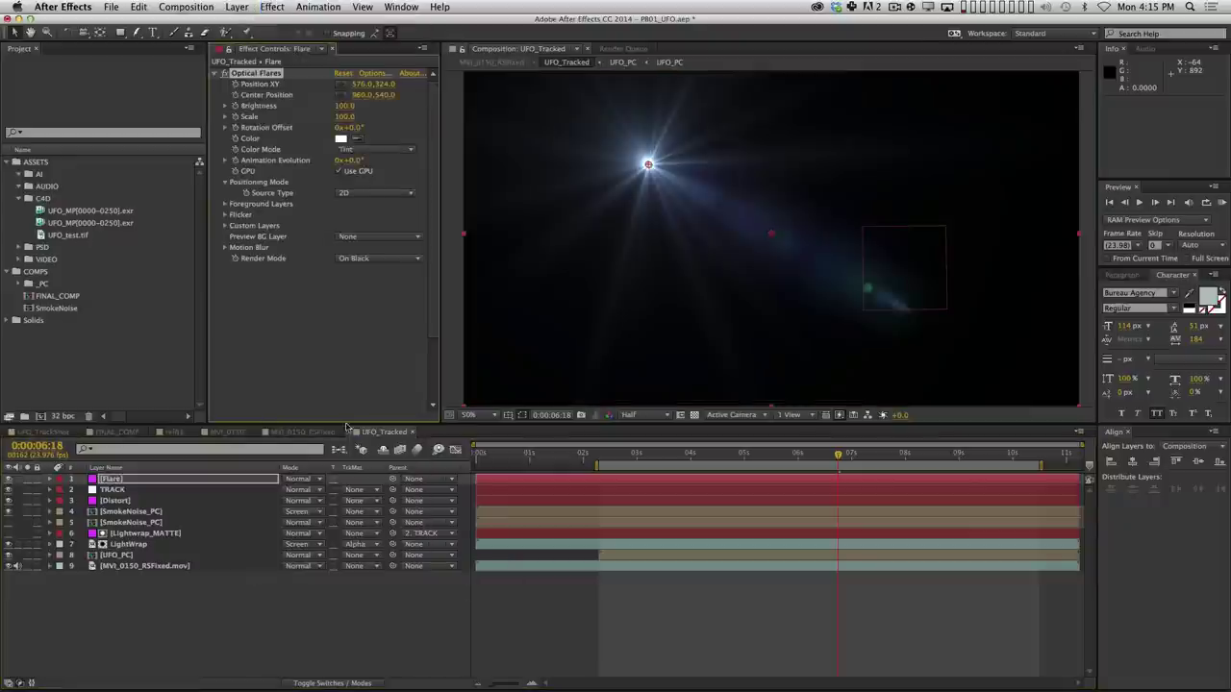
pyautogui.moveTo(647, 165); pyautogui.dragTo(823, 233)
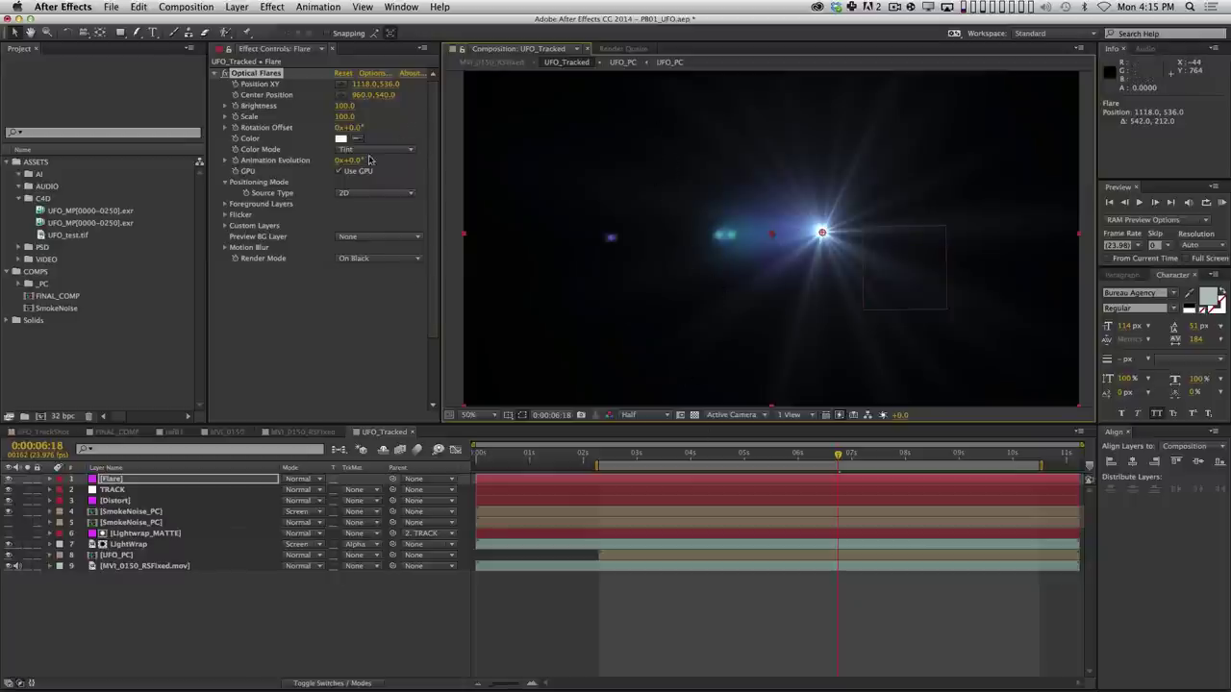
# Browse the Light and Motion Graphics presets in the Optical Flares options and load Sektor Golden.
pyautogui.click(373, 73)
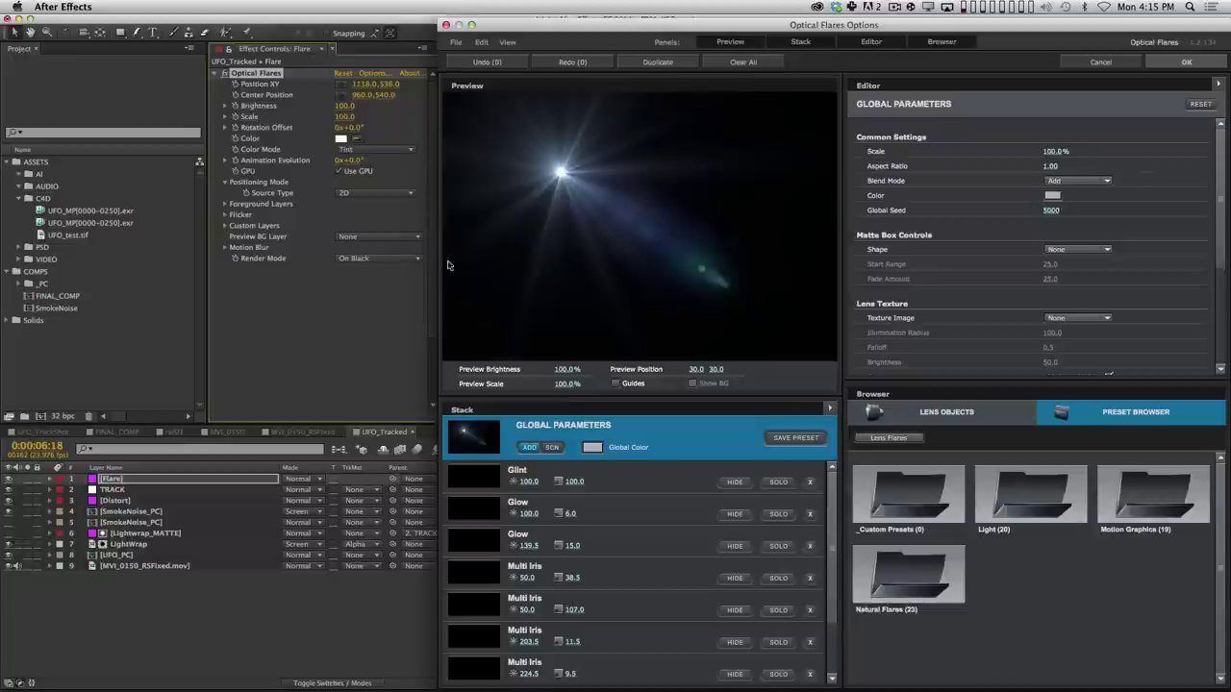
pyautogui.click(1023, 500)
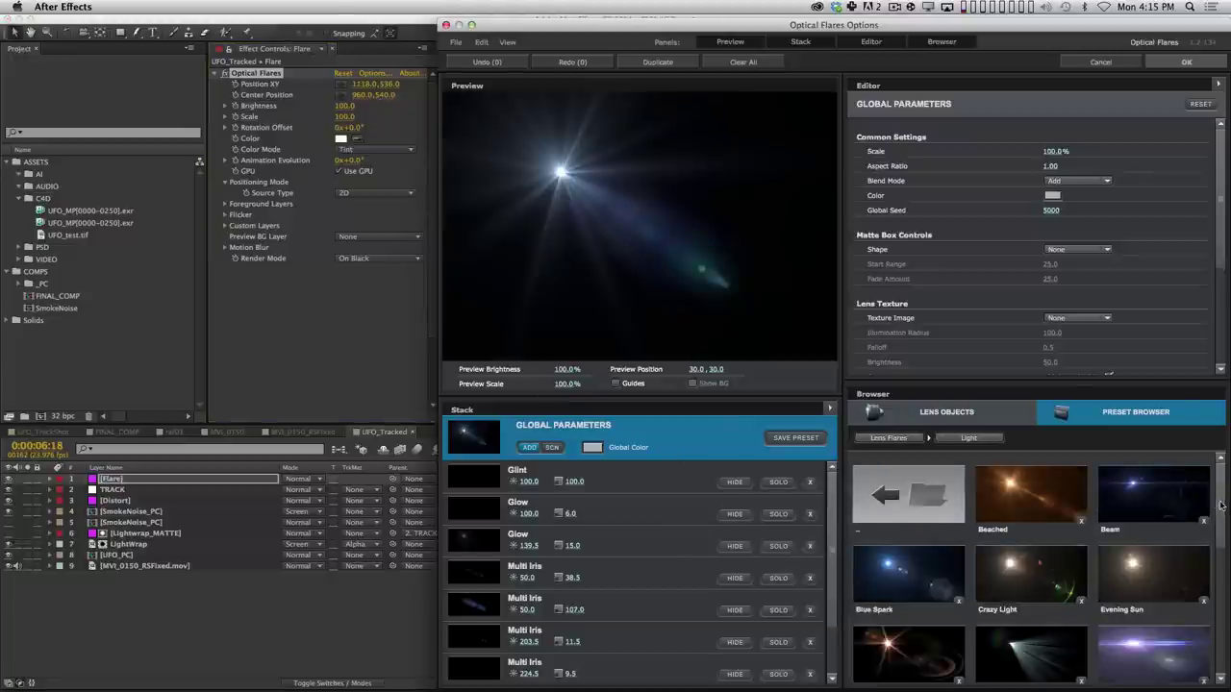
pyautogui.moveTo(1222, 505); pyautogui.dragTo(1212, 652)
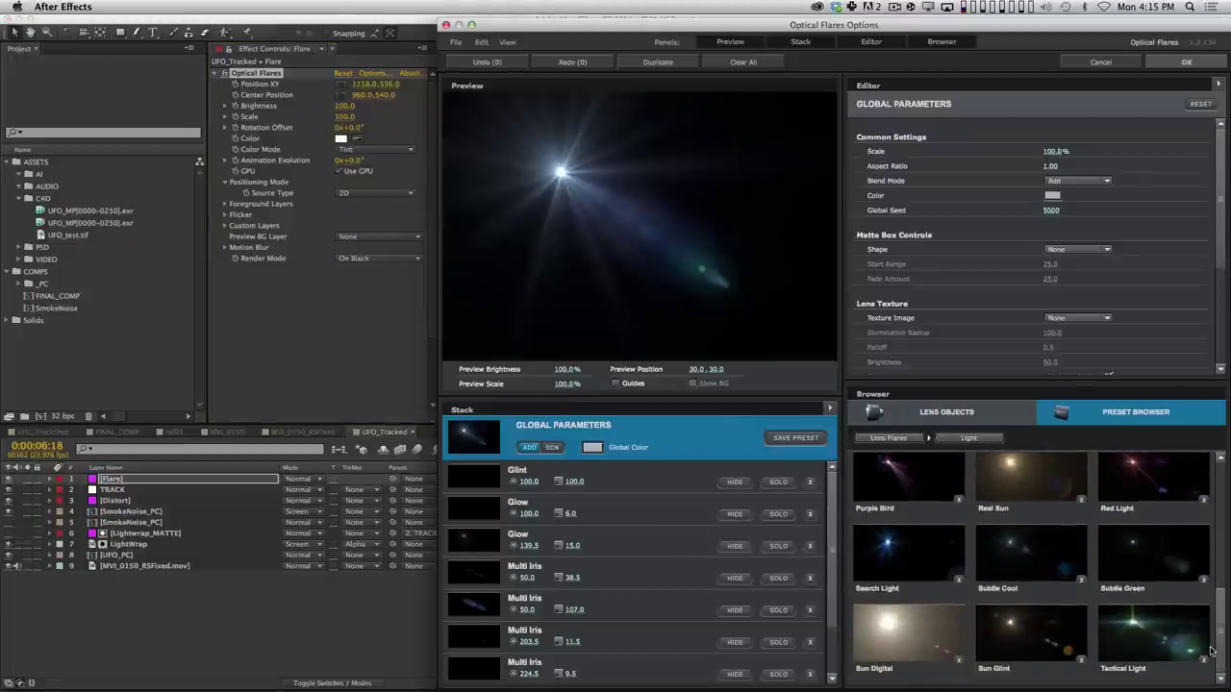
pyautogui.click(888, 437)
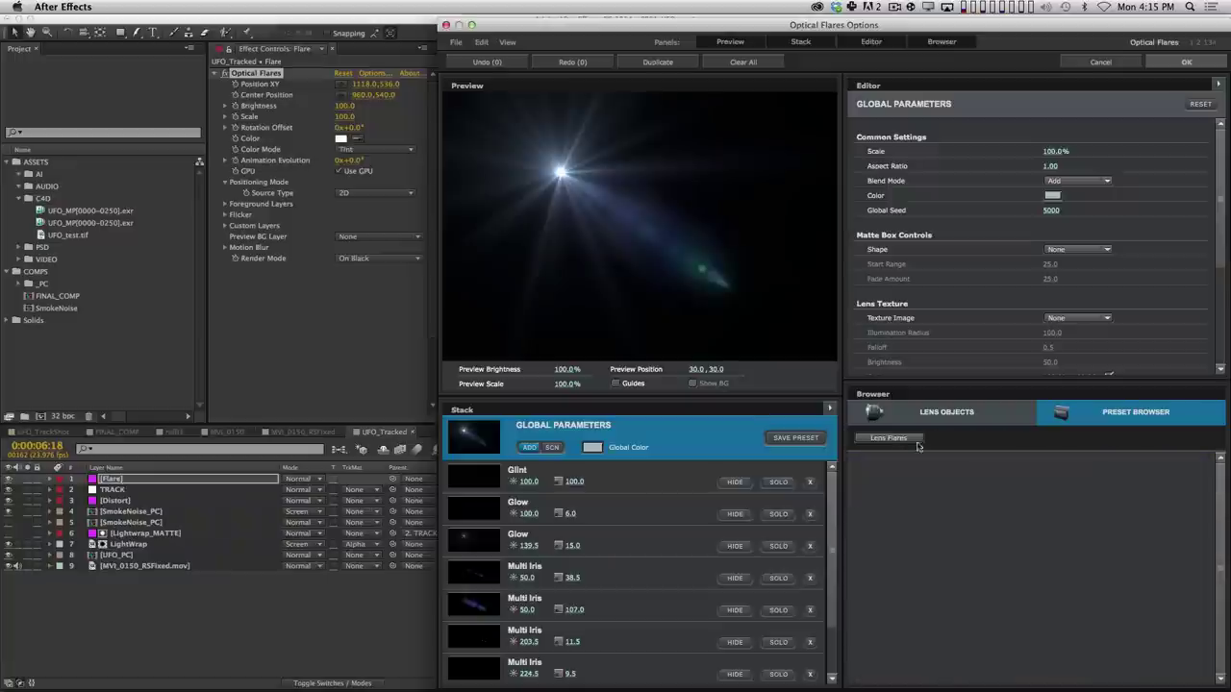
pyautogui.click(1012, 488)
pyautogui.click(960, 489)
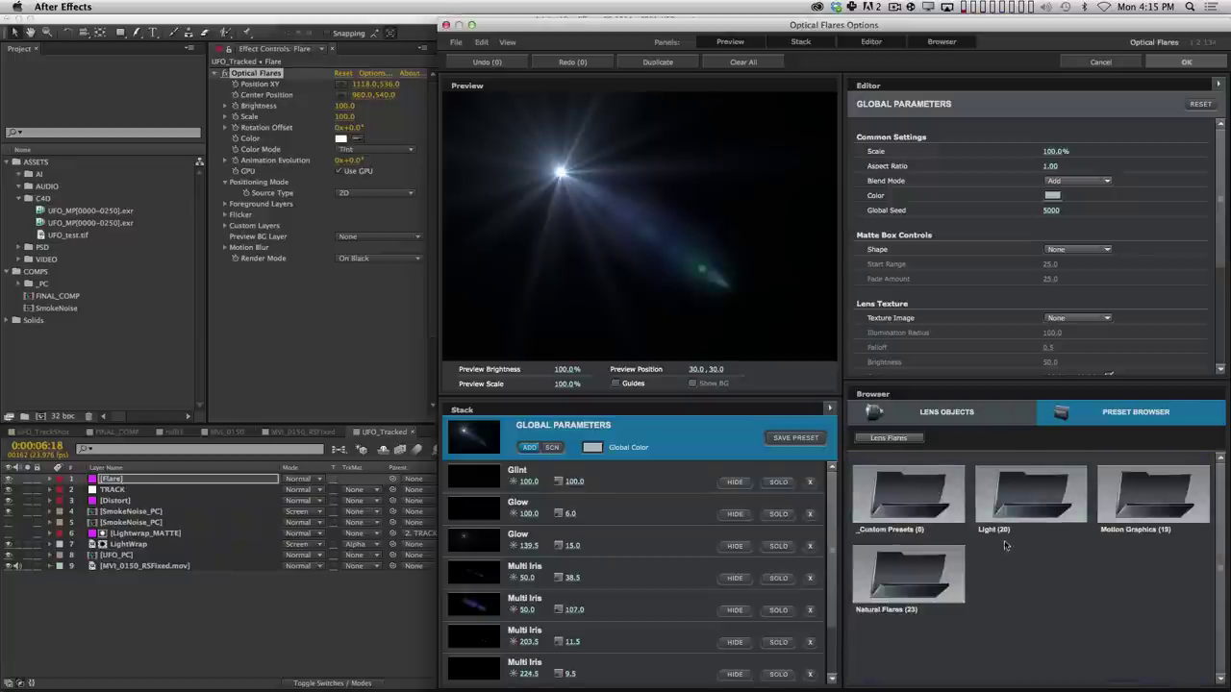
pyautogui.click(1151, 502)
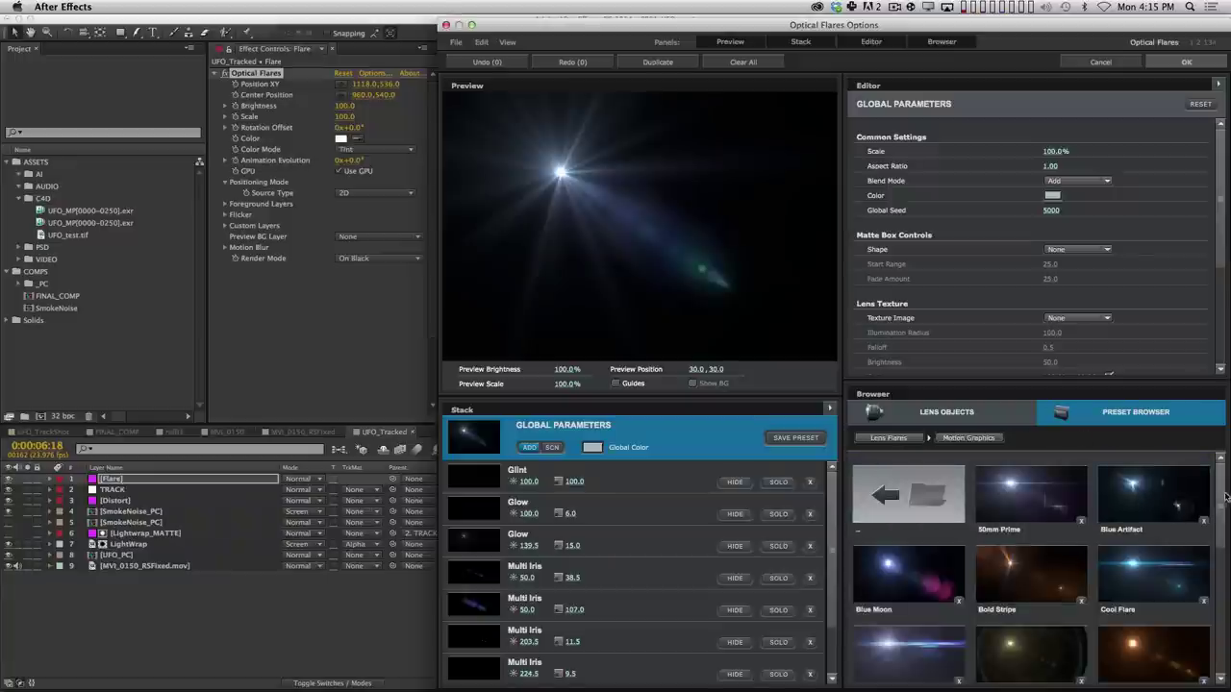
pyautogui.moveTo(1225, 496); pyautogui.dragTo(1219, 615)
pyautogui.click(1005, 546)
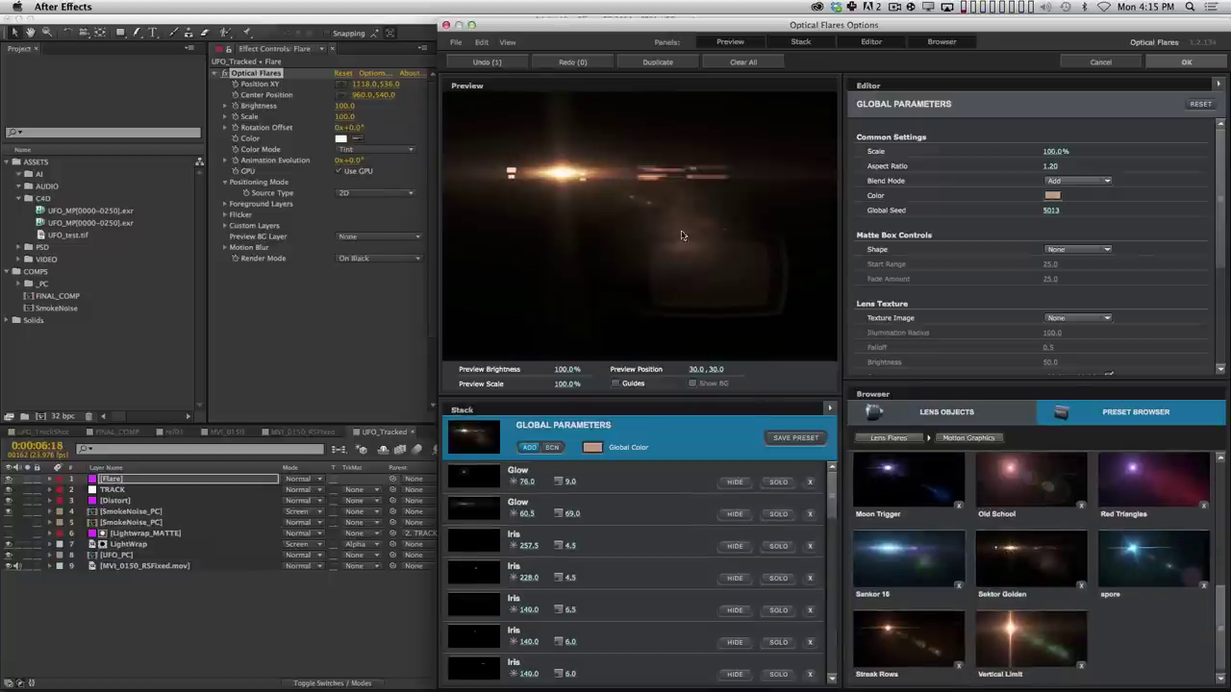
# Hide the four Multi Iris elements in the flare stack, leaving both Shimmer elements shown.
pyautogui.moveTo(833, 505); pyautogui.dragTo(833, 541)
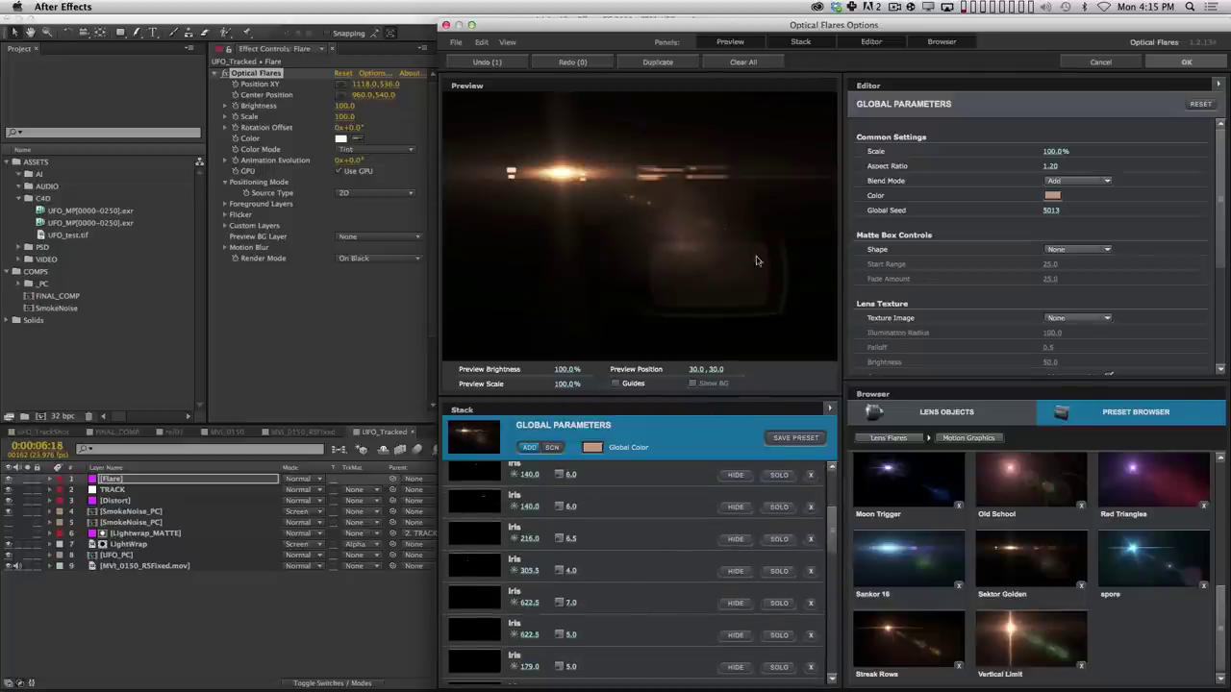
pyautogui.moveTo(838, 531); pyautogui.dragTo(811, 652)
pyautogui.click(742, 578)
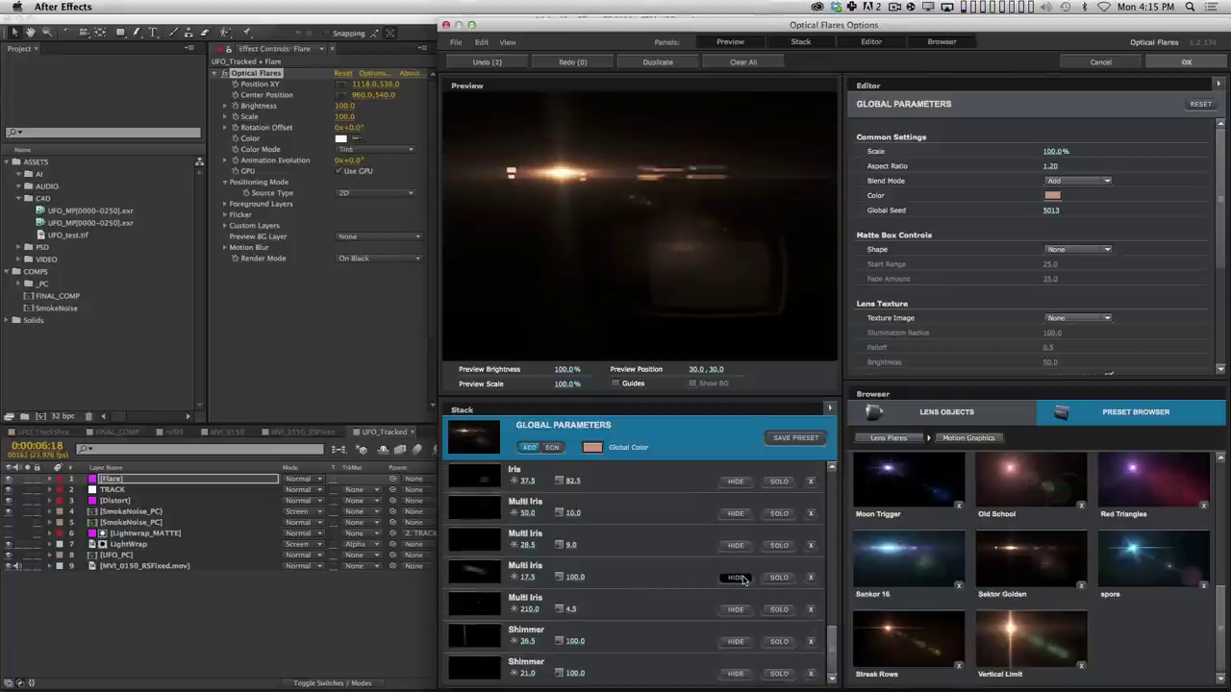
pyautogui.click(743, 580)
pyautogui.click(737, 578)
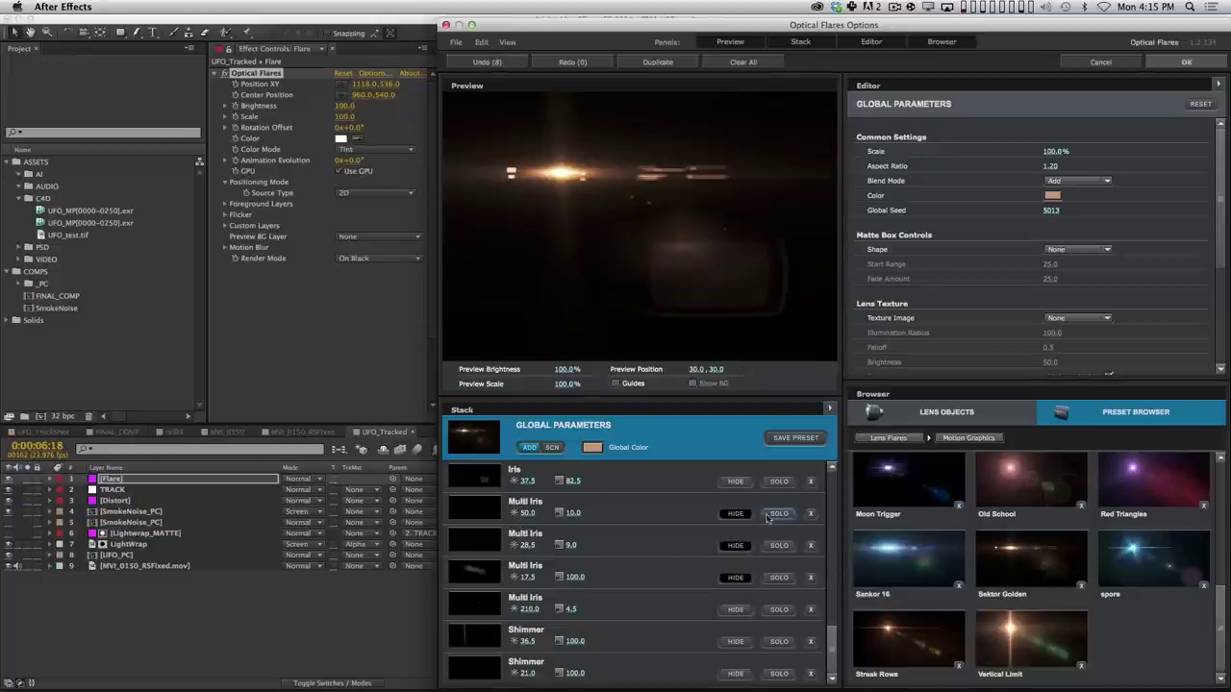
pyautogui.click(741, 642)
pyautogui.click(741, 642)
pyautogui.click(740, 642)
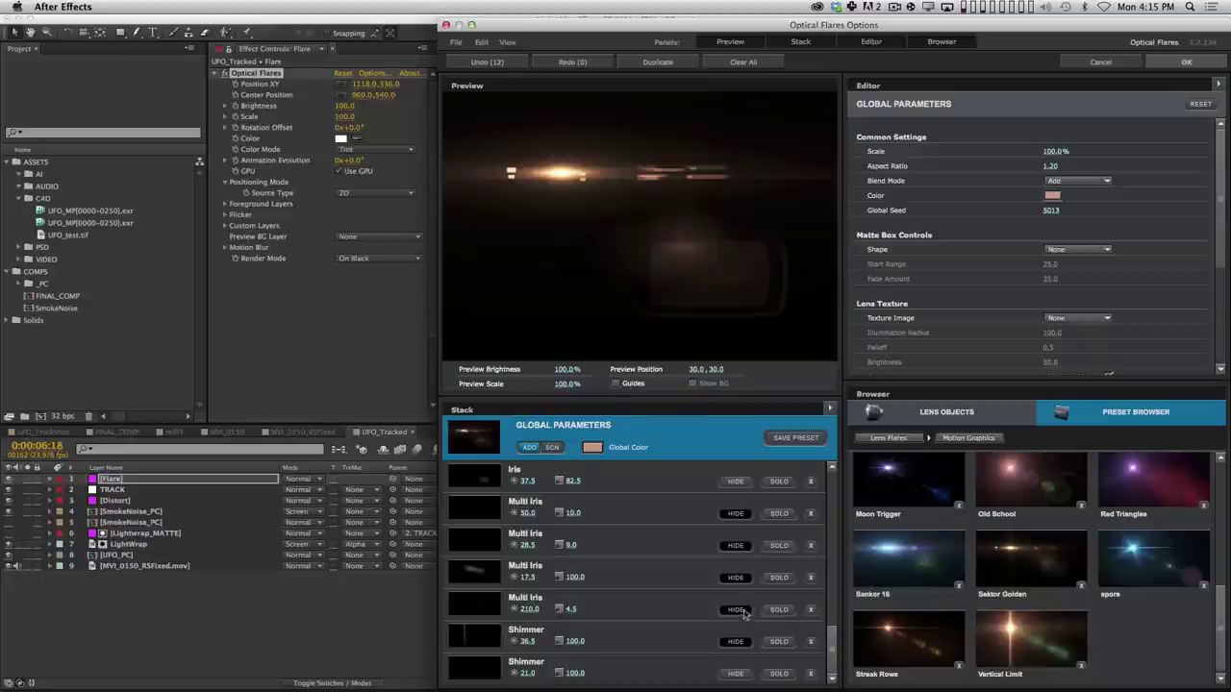
pyautogui.click(738, 642)
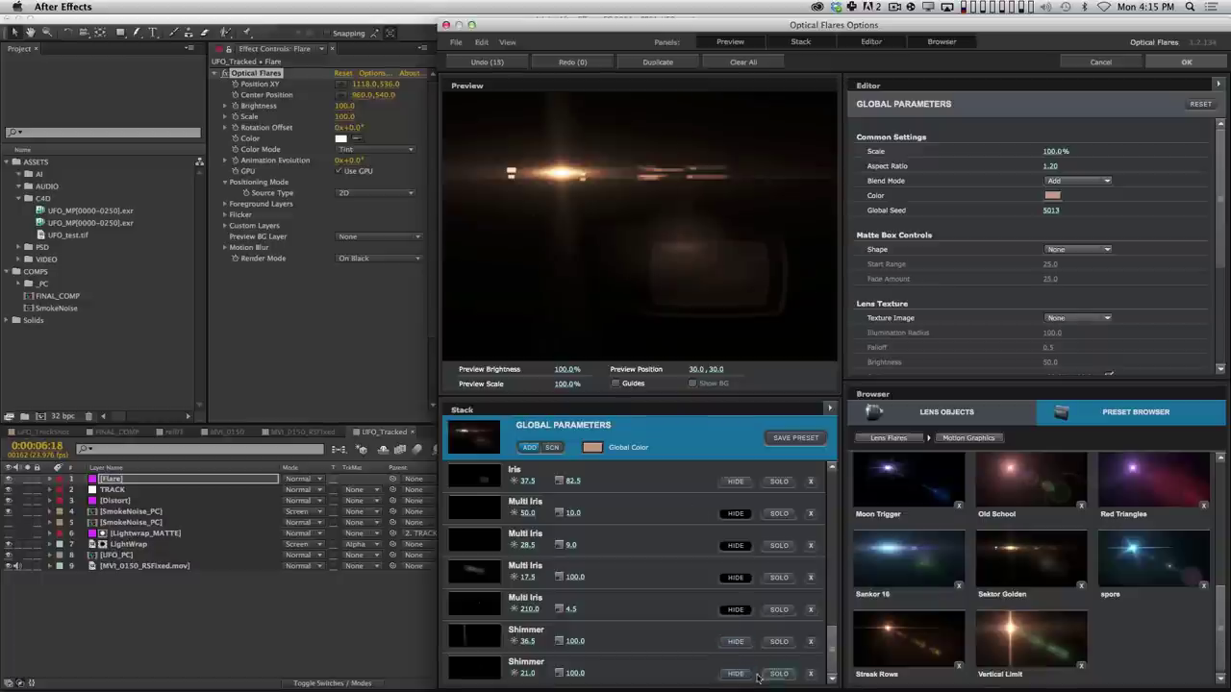
# Hide the large Iris elements with brightness 37.5, 27.0, 89.5, 92.0 and 84.5, and accept the flare design.
pyautogui.scroll(3, 833, 639)
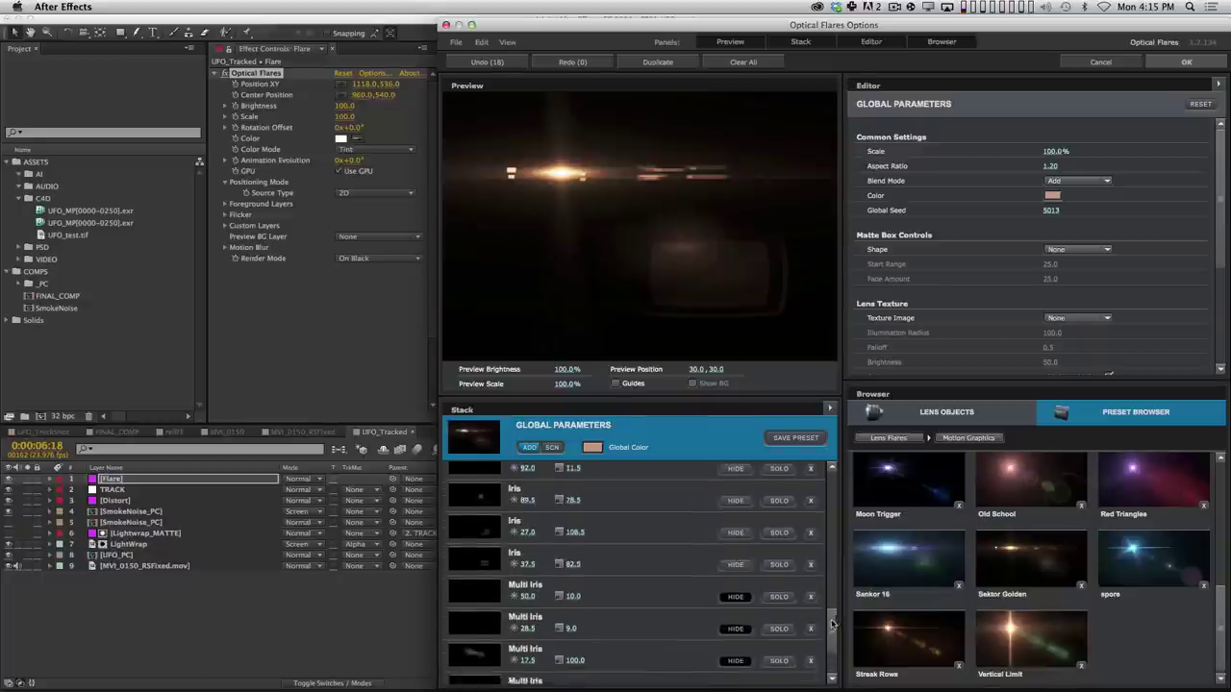
pyautogui.click(735, 564)
pyautogui.click(737, 530)
pyautogui.click(739, 498)
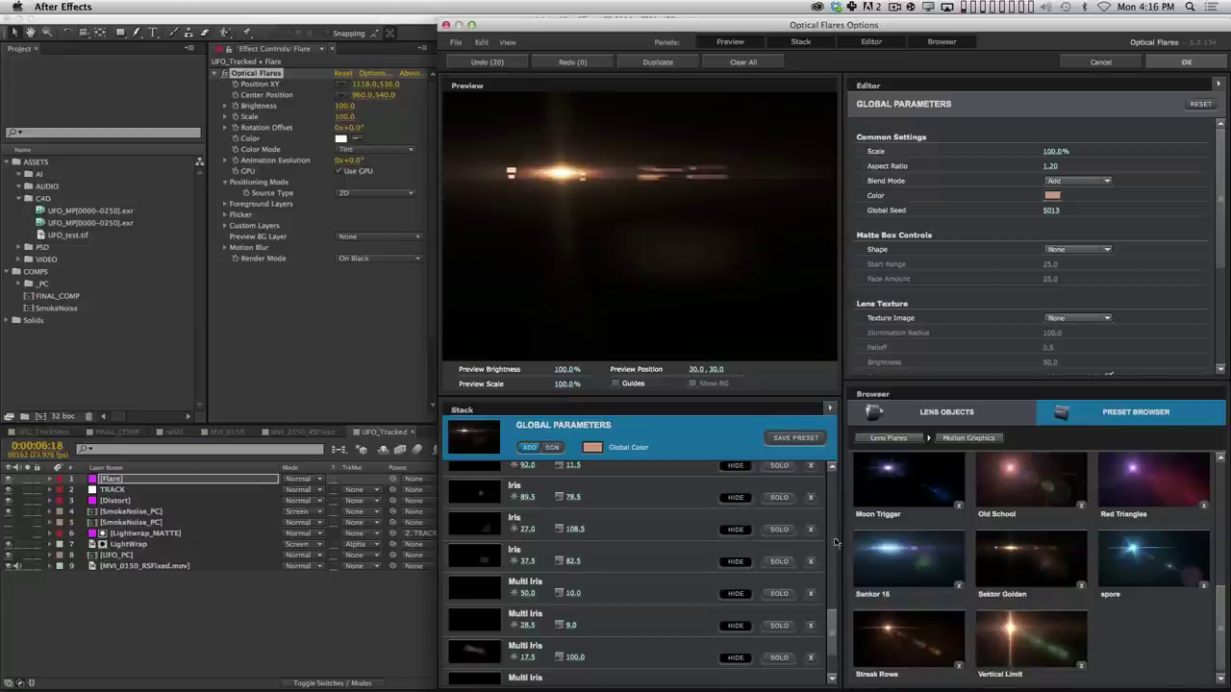
pyautogui.scroll(4, 836, 543)
pyautogui.click(735, 571)
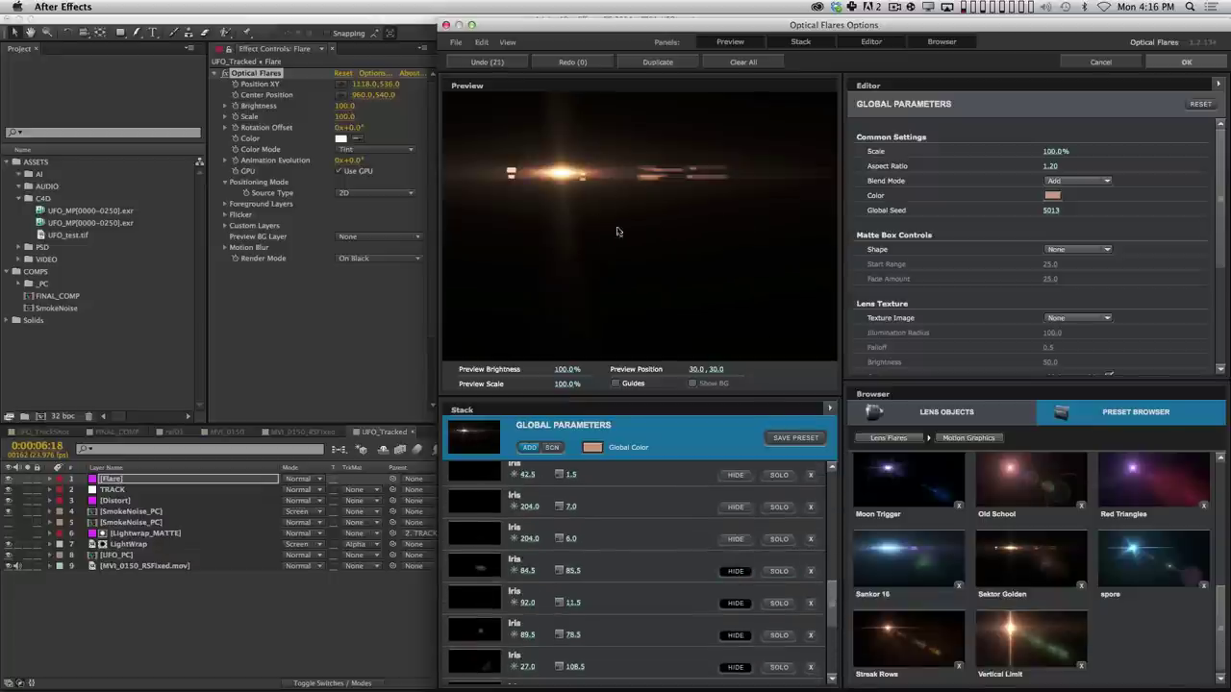
pyautogui.click(1186, 61)
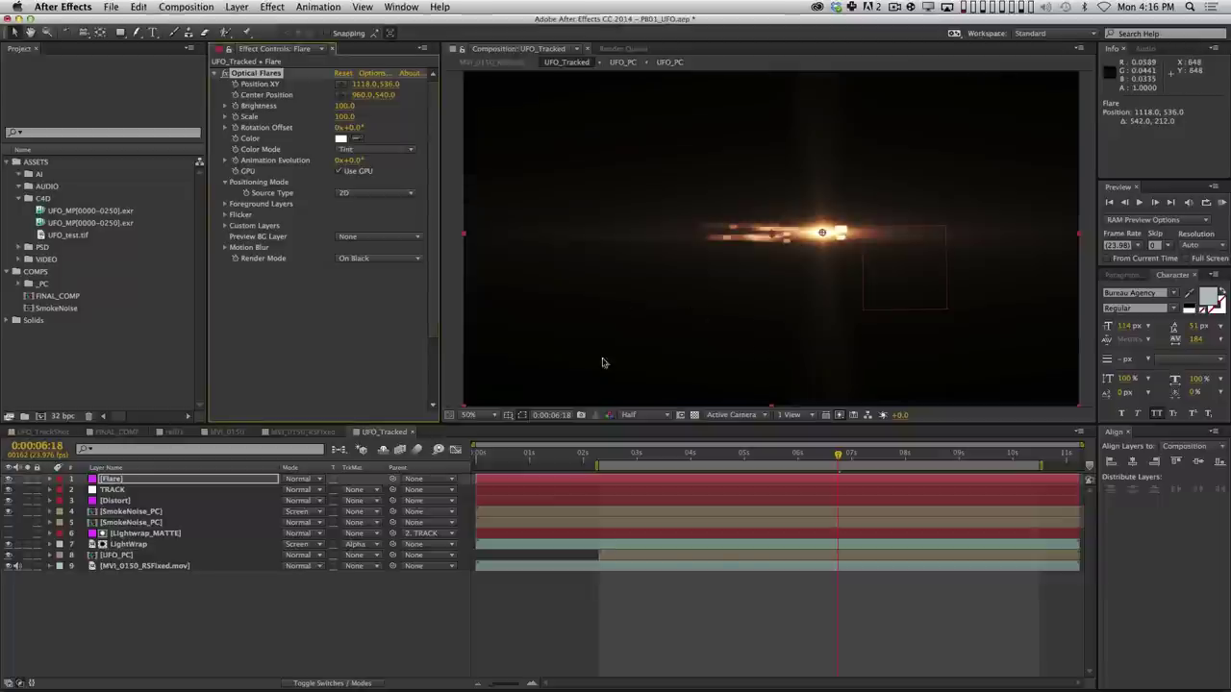
# Tint the Optical Flares effect on the Flare layer a muted teal with about 52% saturation.
pyautogui.click(341, 140)
pyautogui.click(409, 107)
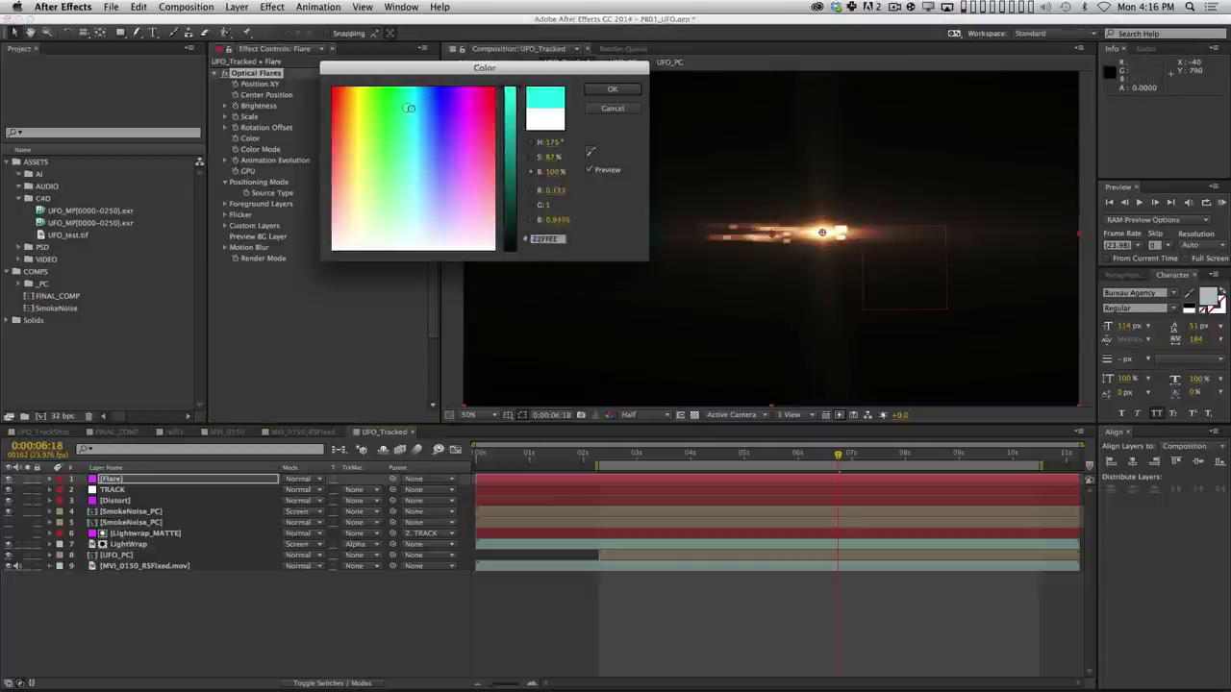
pyautogui.click(613, 90)
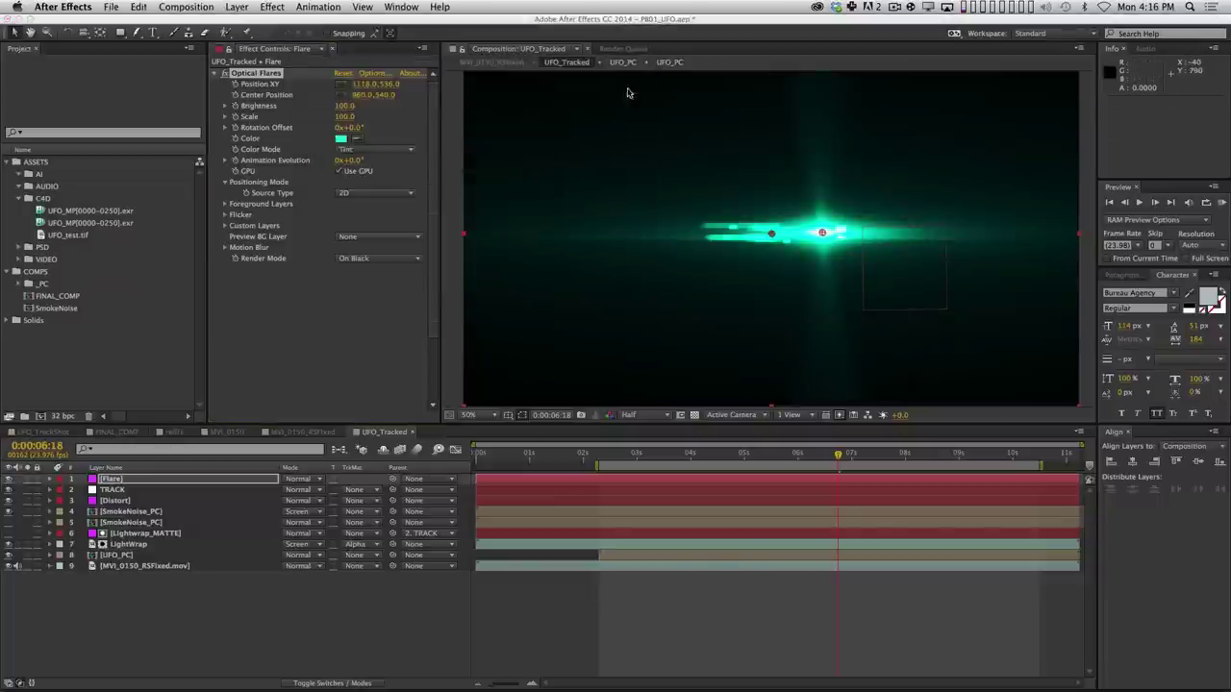
pyautogui.click(343, 139)
pyautogui.click(530, 157)
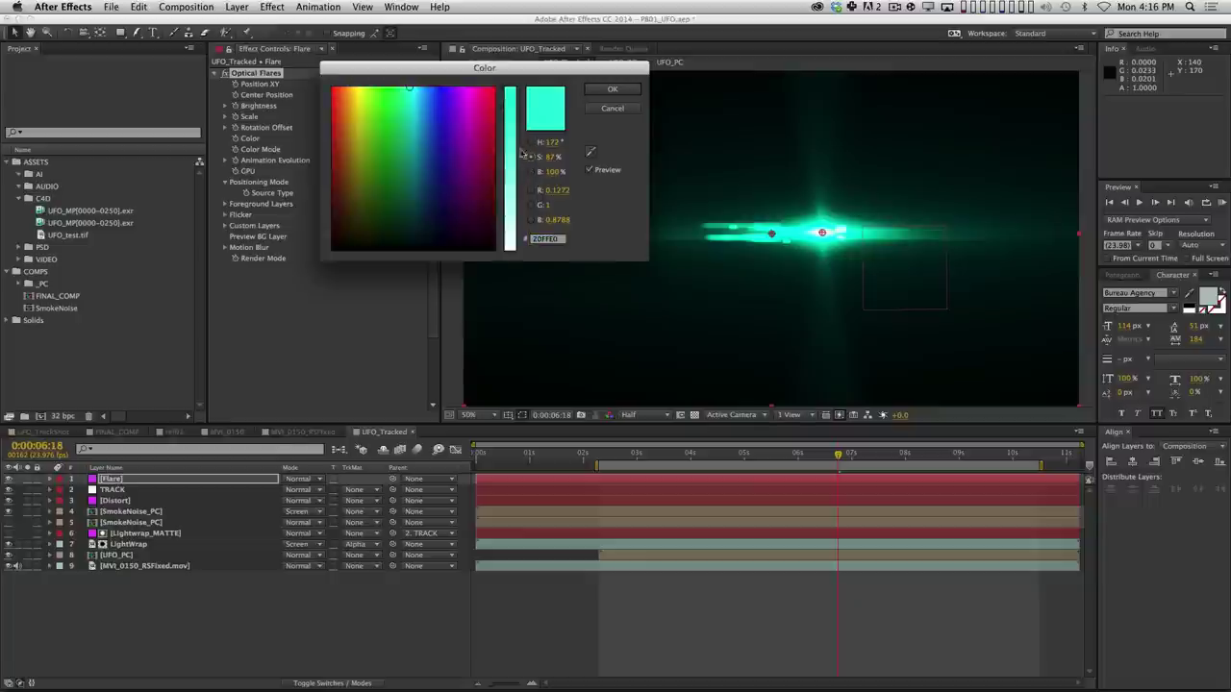
pyautogui.moveTo(515, 157); pyautogui.dragTo(517, 166)
pyautogui.moveTo(409, 88); pyautogui.dragTo(411, 142)
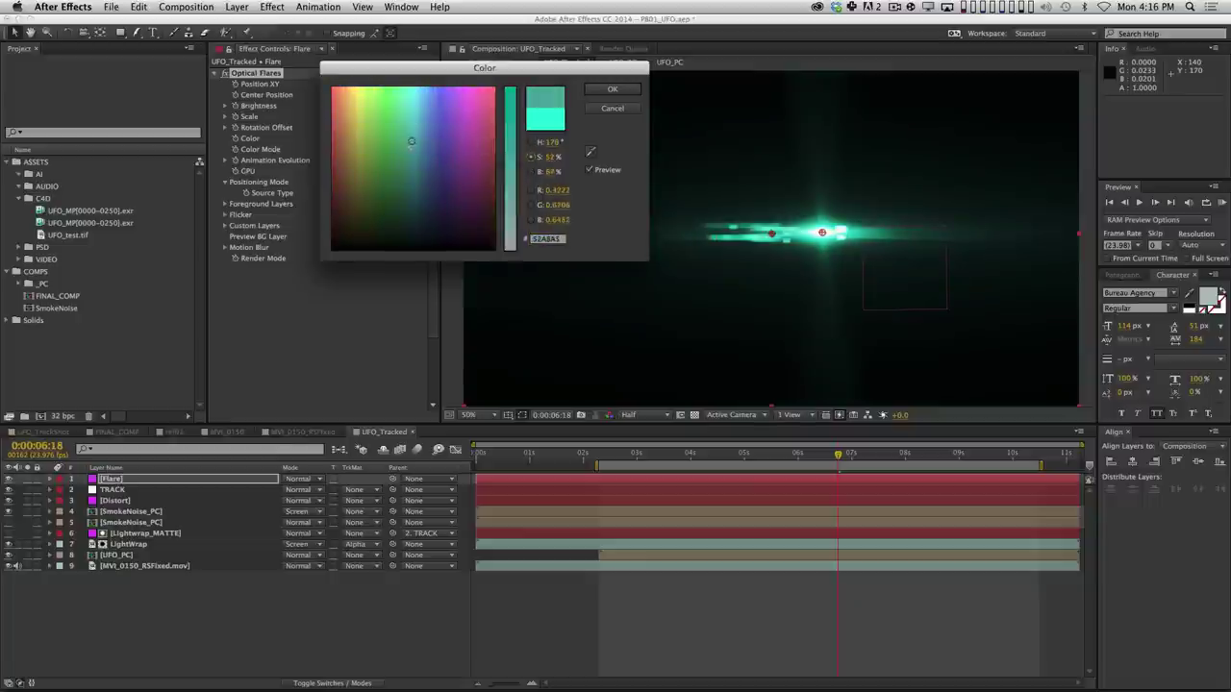
pyautogui.click(595, 91)
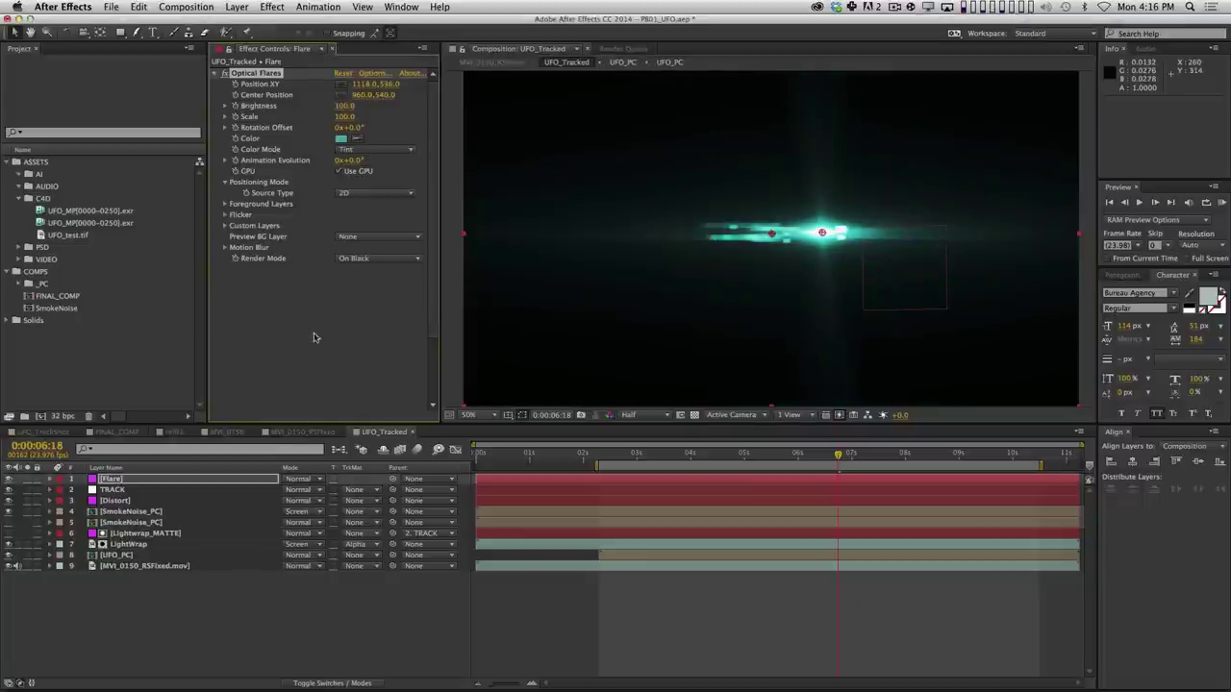
# Set the Flare layer's blending mode to Color Dodge and move the flare to position 1260, 642 on the UFO's glowing underside.
pyautogui.click(300, 479)
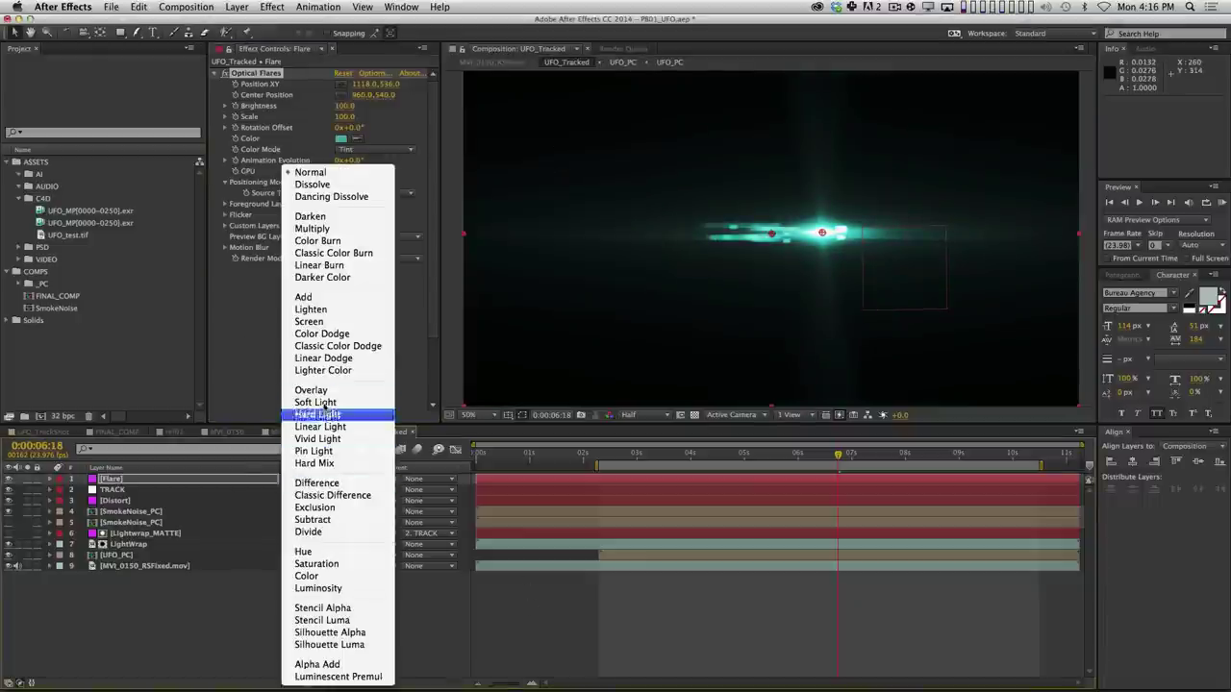
pyautogui.click(323, 334)
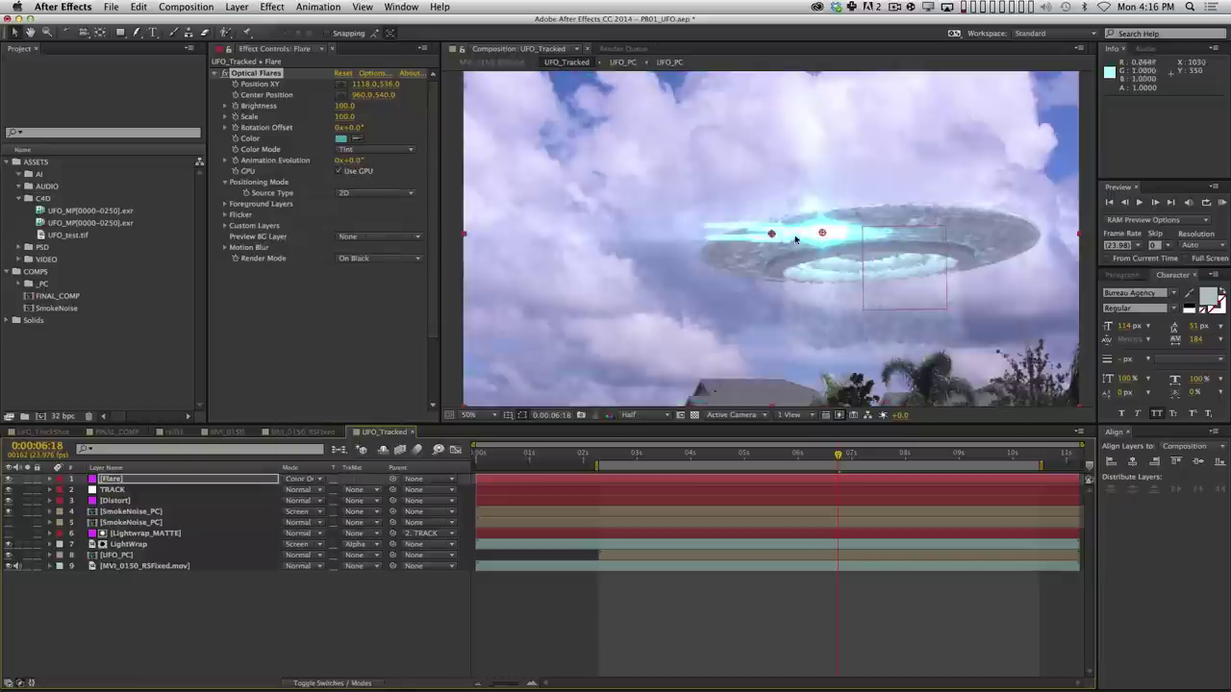
pyautogui.moveTo(822, 233); pyautogui.dragTo(868, 269)
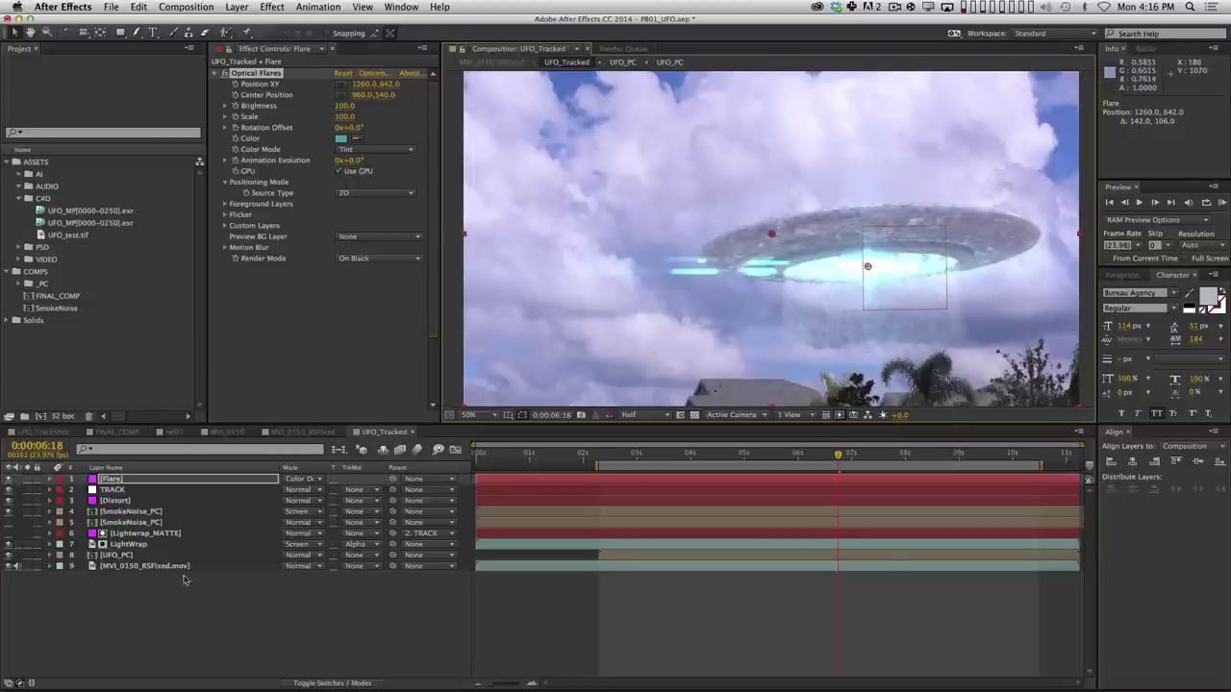
# Add a null object to the UFO_Tracked composition and rename it FlareNull.
pyautogui.click(241, 8)
pyautogui.moveTo(252, 23)
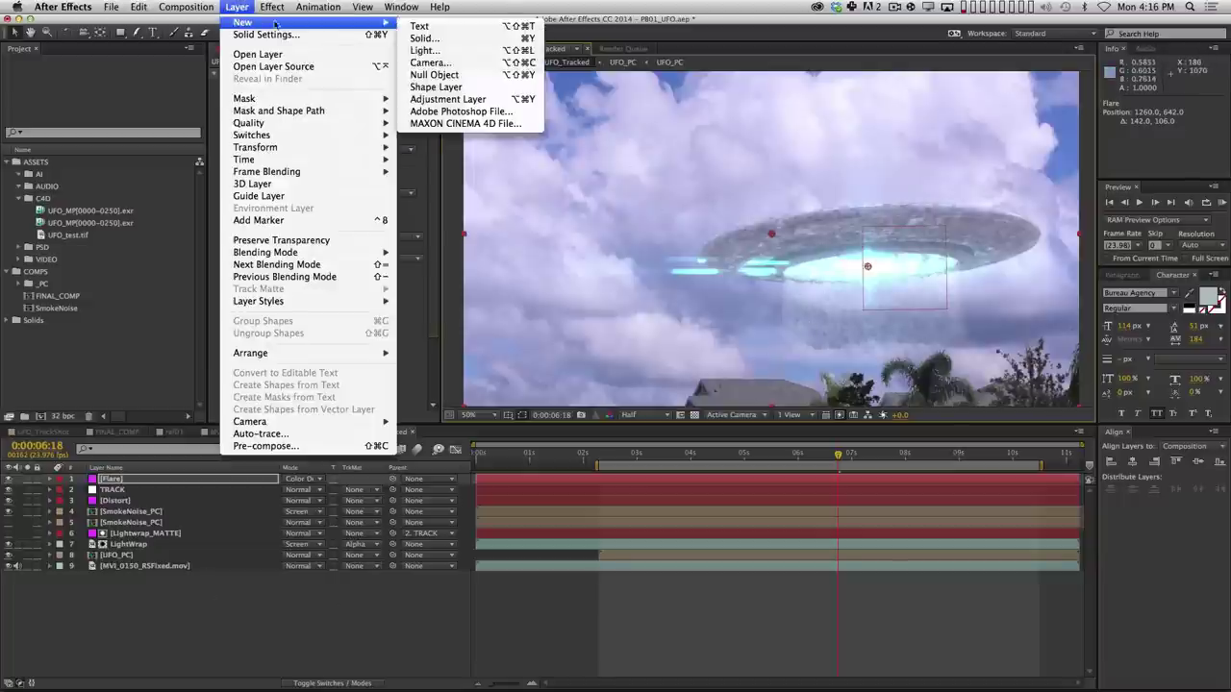
pyautogui.click(438, 82)
pyautogui.press('Return')
pyautogui.write('F')
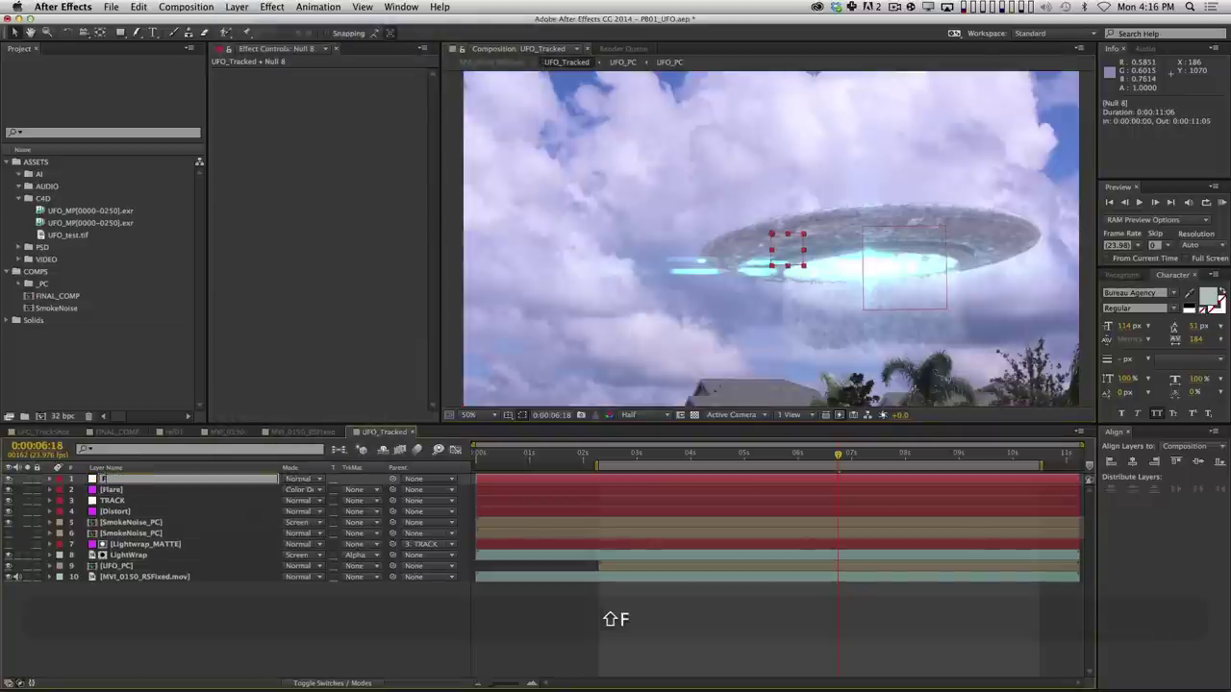
pyautogui.write('lareNull')
pyautogui.press('Return')
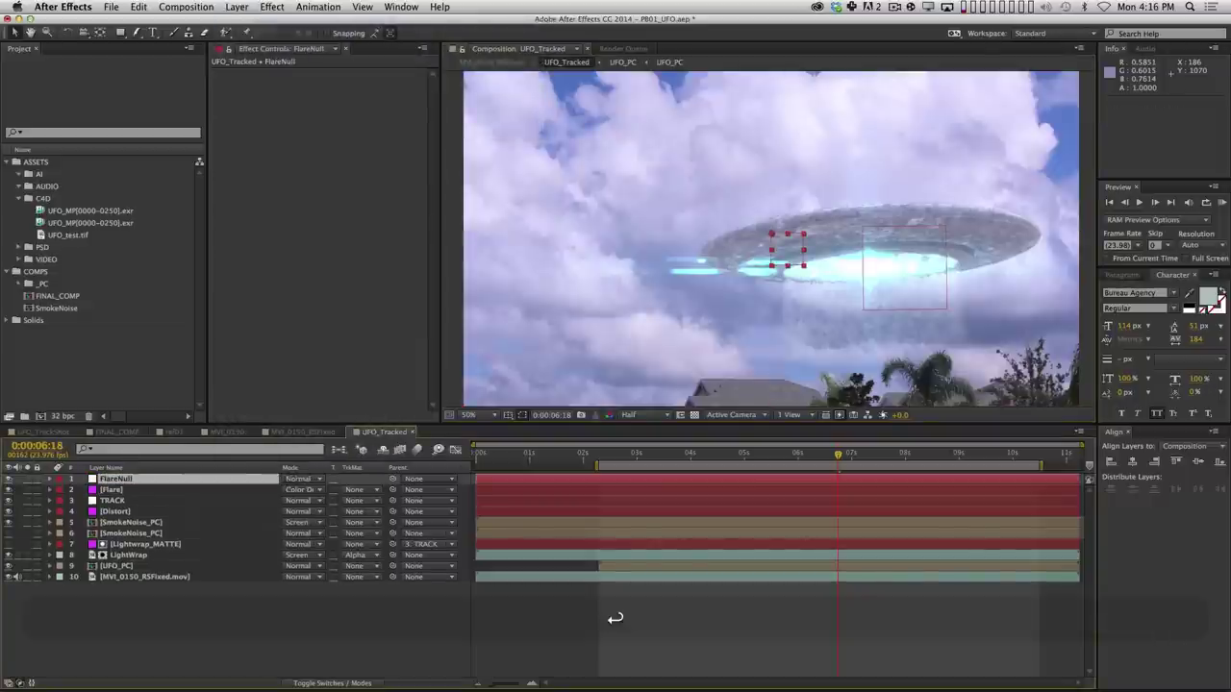
# Parent the FlareNull layer to the TRACK layer and play the shot to check that it follows the motion.
pyautogui.moveTo(394, 479); pyautogui.dragTo(272, 499)
pyautogui.press('space')
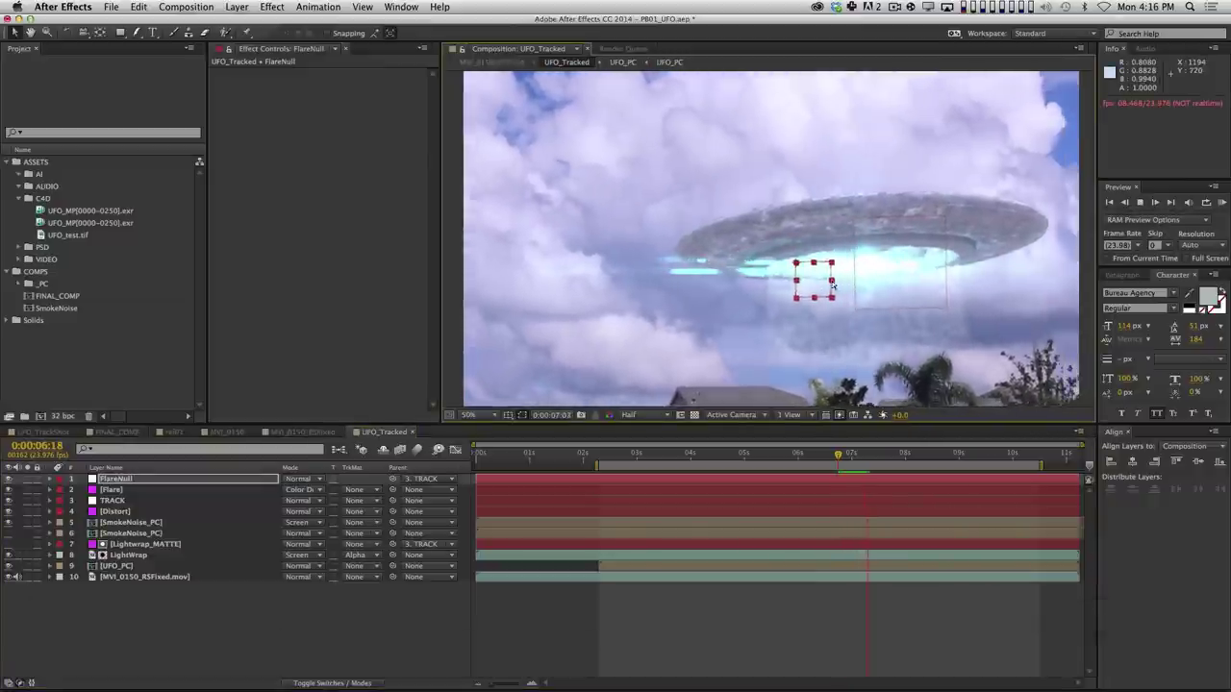
pyautogui.press('space')
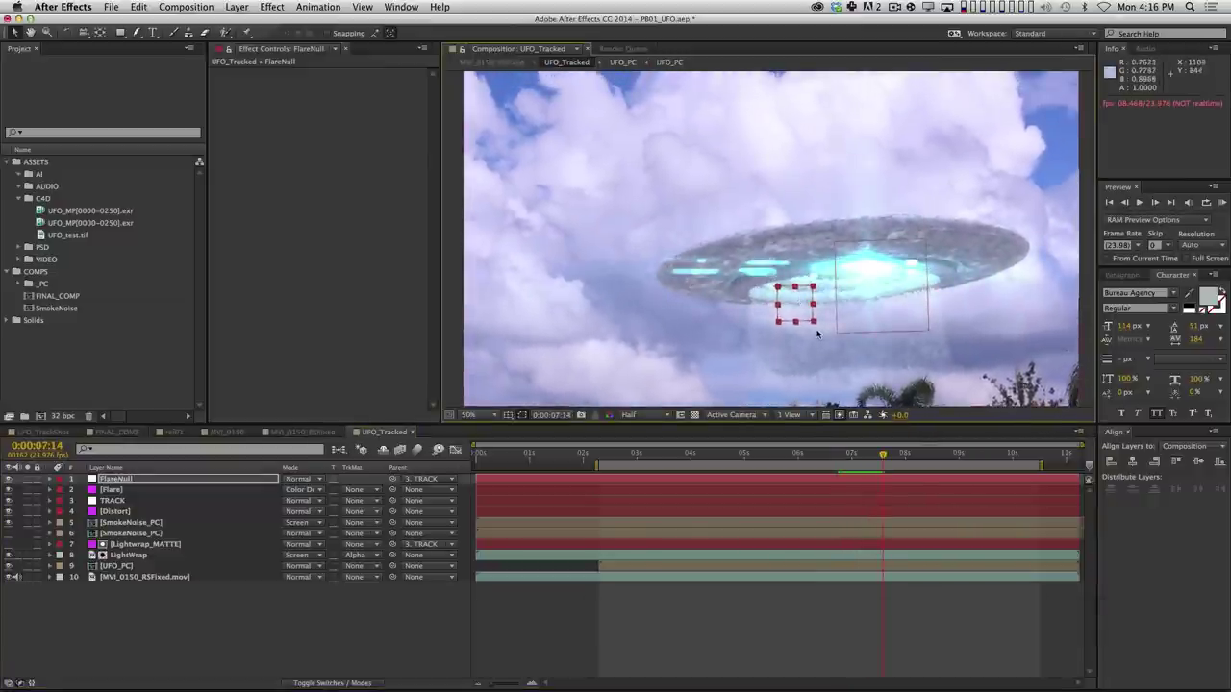
# Drive the Flare layer's Optical Flares Position XY with the expression thisComp.layer("FlareNull").toComp([0,0,0]); and collapse the layer.
pyautogui.click(161, 491)
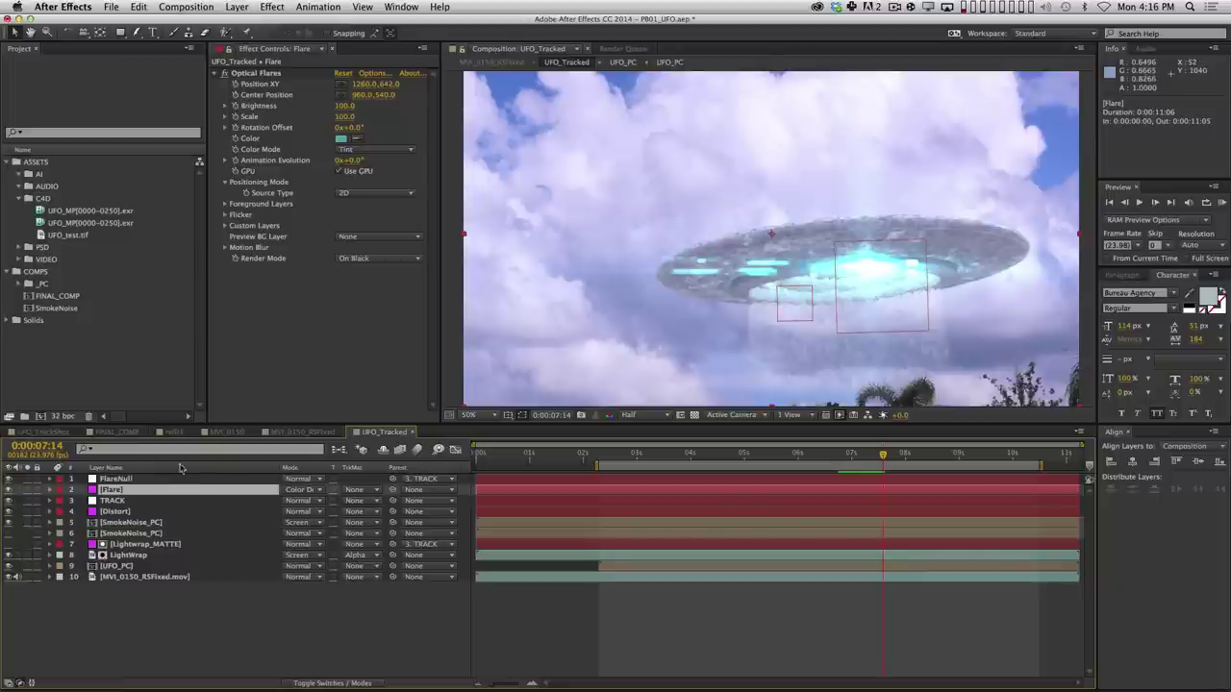
pyautogui.click(257, 86)
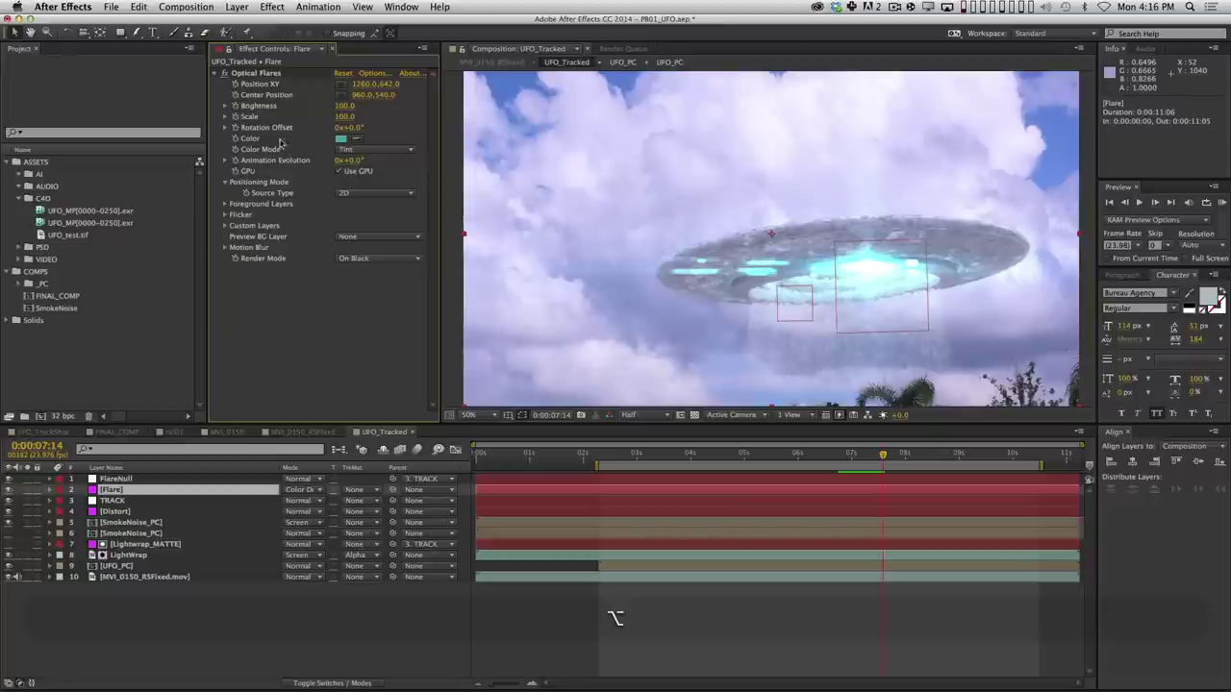
pyautogui.keyDown('alt'); pyautogui.click(236, 85); pyautogui.keyUp('alt')
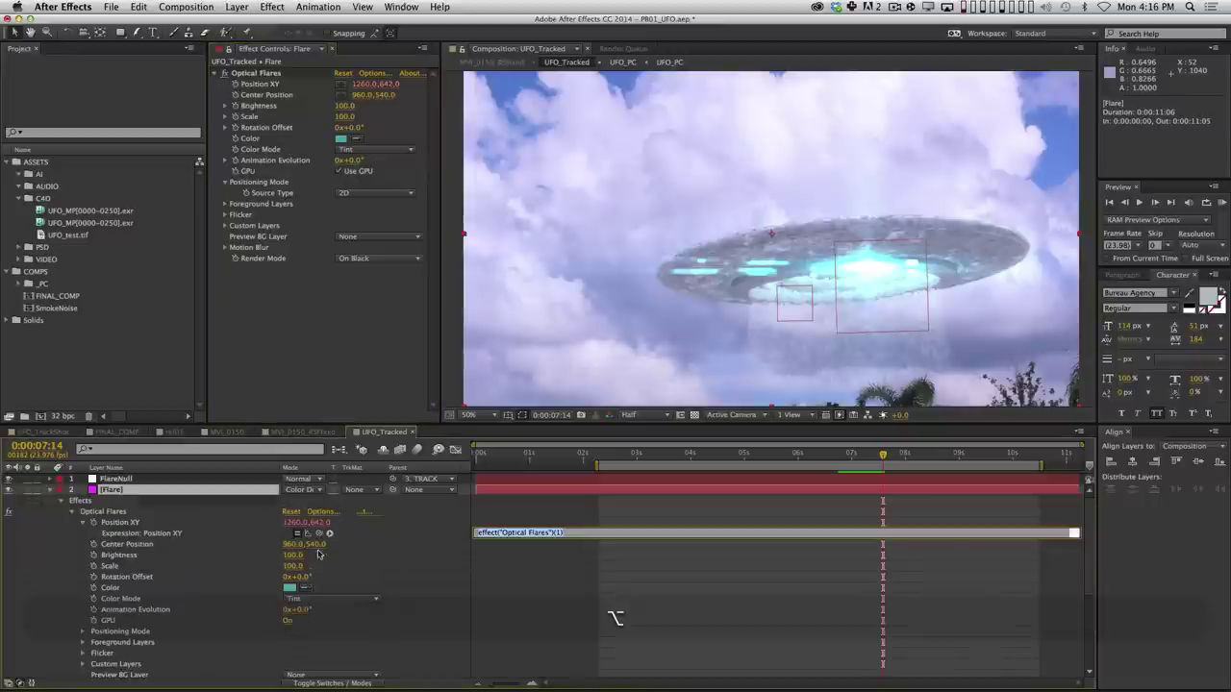
pyautogui.moveTo(319, 535); pyautogui.dragTo(124, 479)
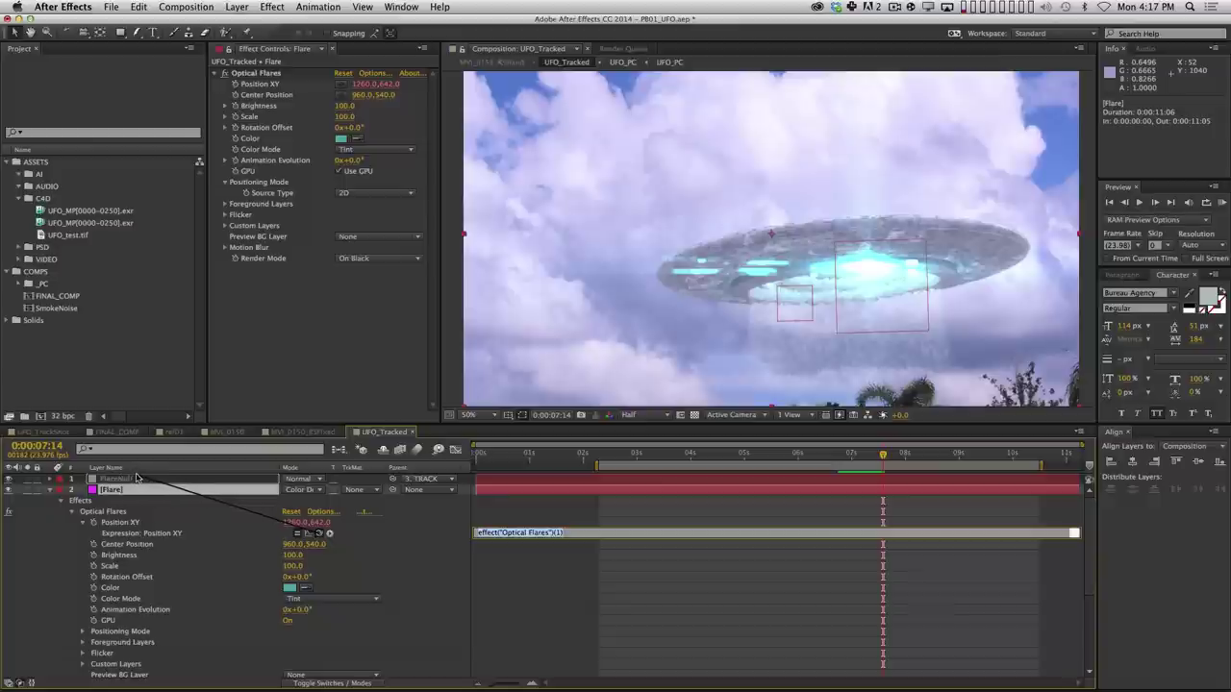
pyautogui.moveTo(136, 479); pyautogui.dragTo(132, 474)
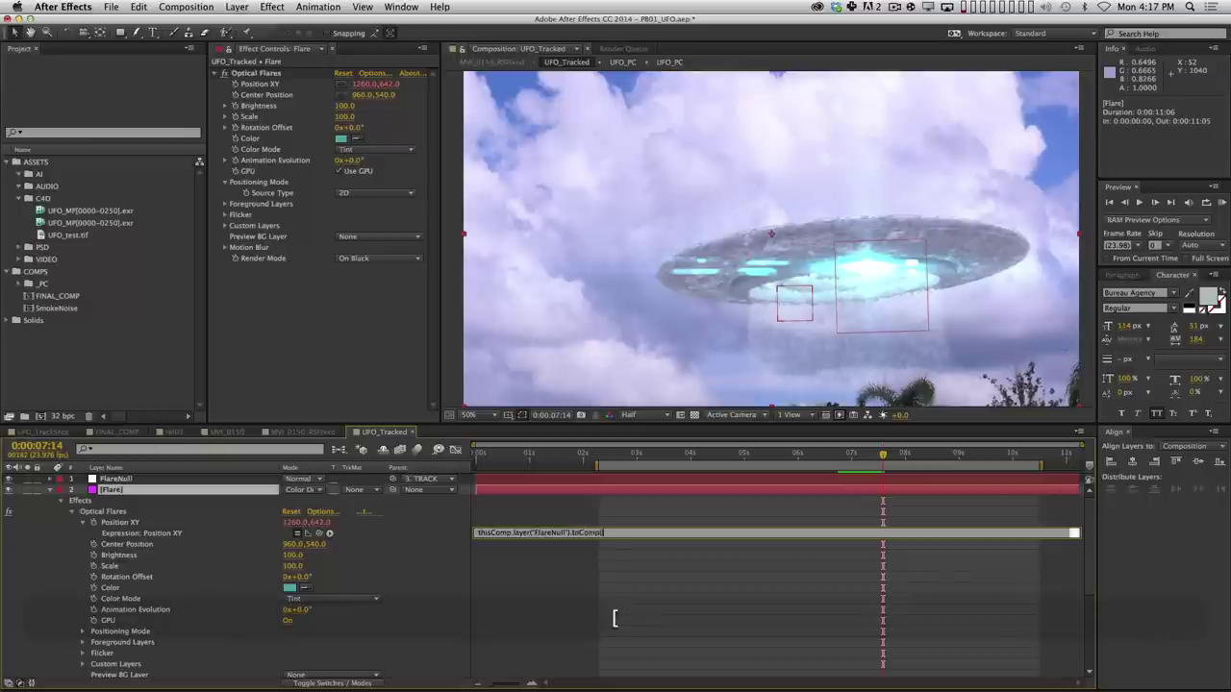
pyautogui.write('.toComp([0,0,0]);')
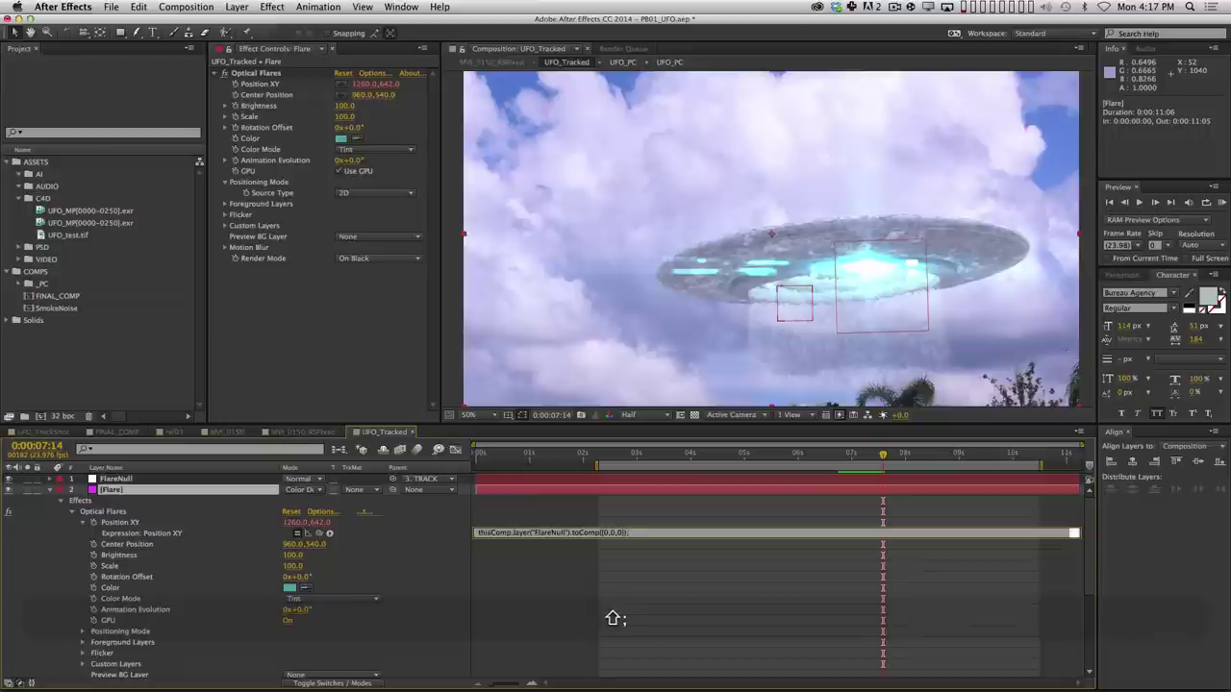
pyautogui.press('KP_Enter')
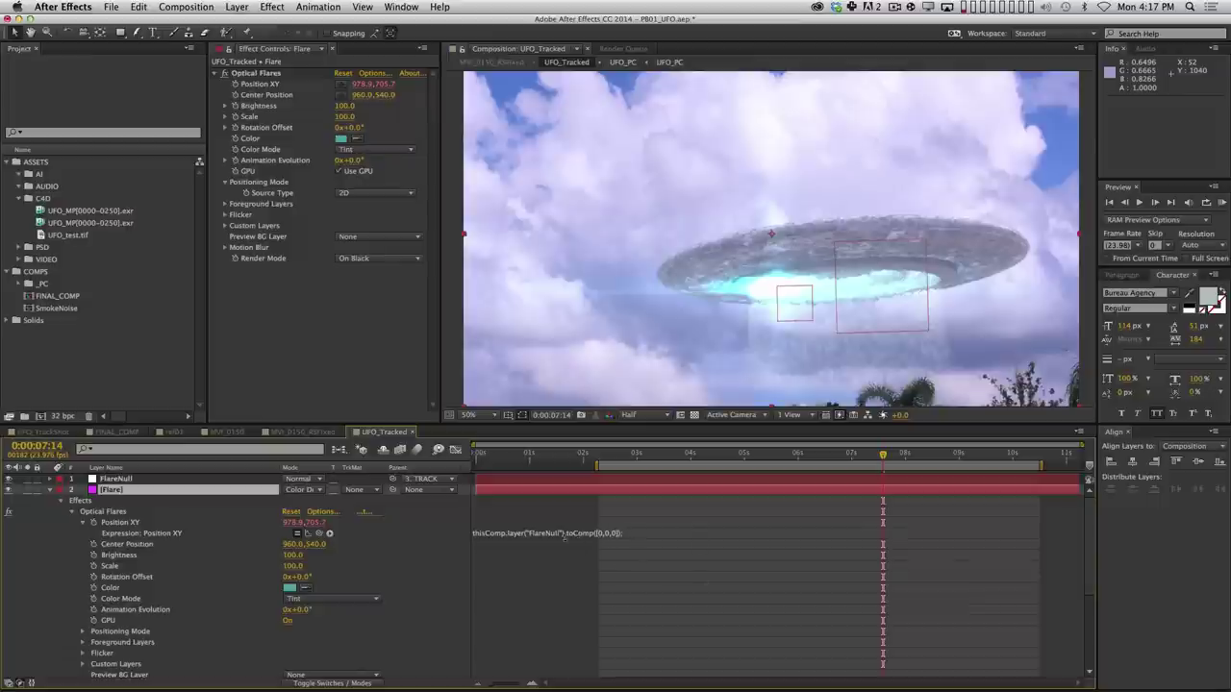
pyautogui.click(49, 493)
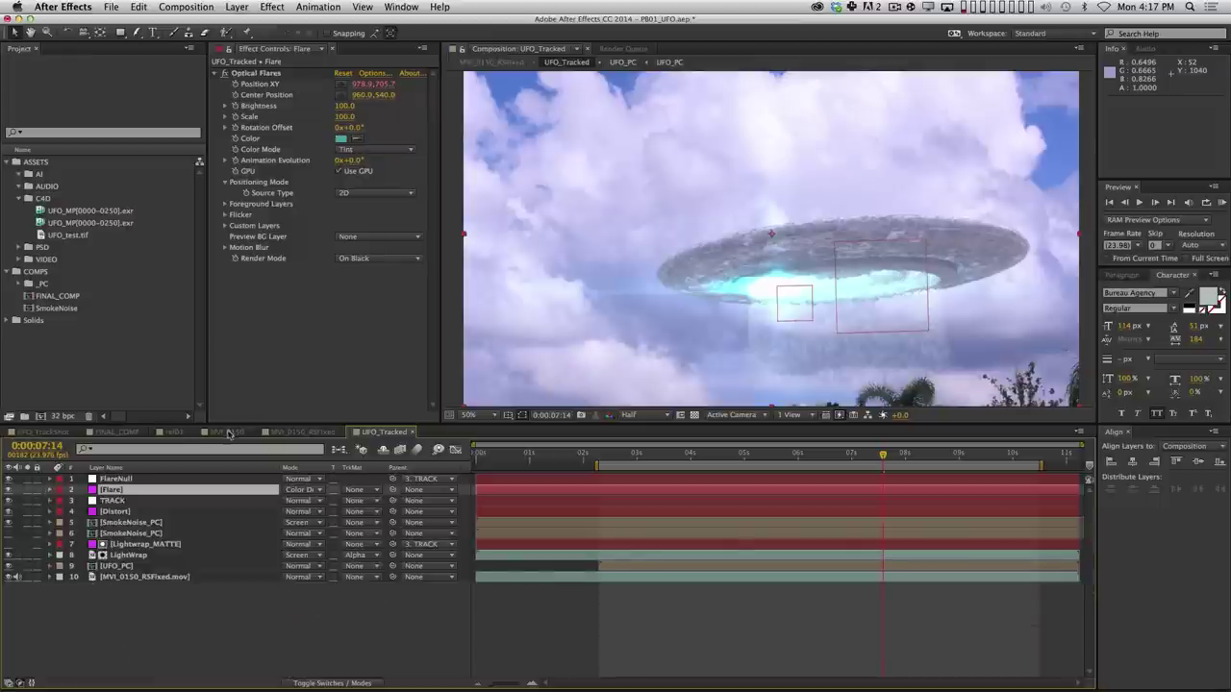
# Reposition FlareNull under the UFO and set a Position hold keyframe at 0:00:07:06 with a value of about -39.7, 50.2.
pyautogui.click(116, 478)
pyautogui.moveTo(795, 304); pyautogui.dragTo(820, 315)
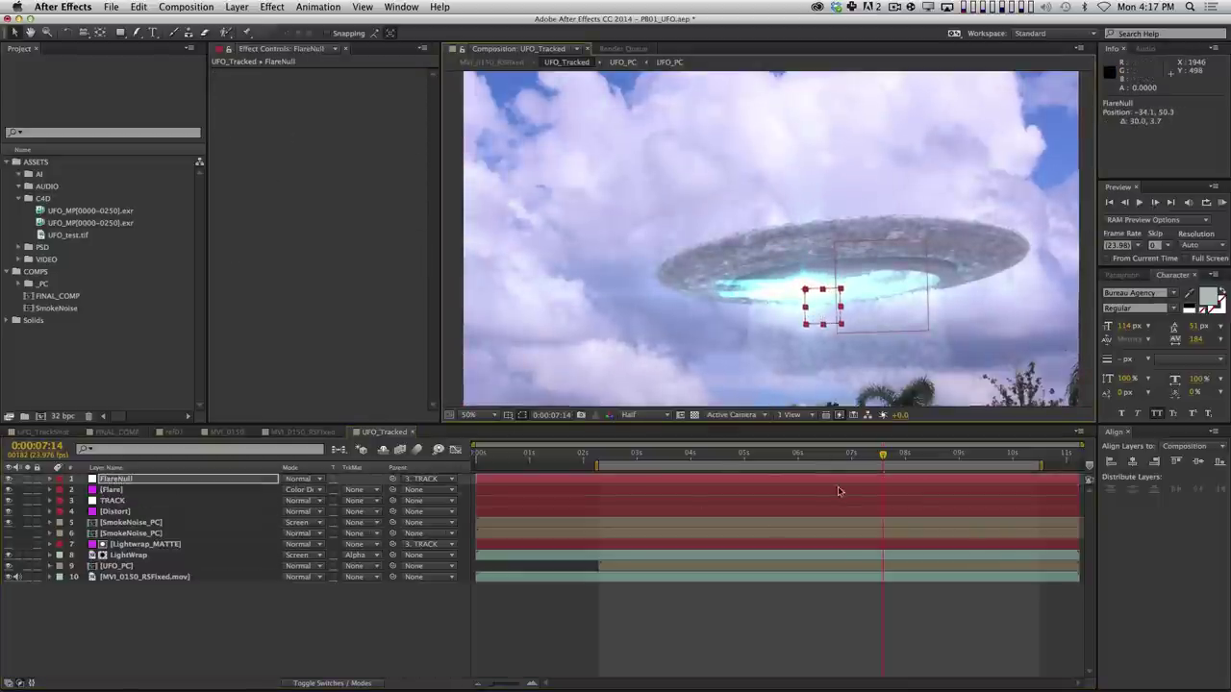
pyautogui.moveTo(849, 458)
pyautogui.mouseDown()
pyautogui.moveTo(829, 458)
pyautogui.moveTo(864, 457)
pyautogui.mouseUp()
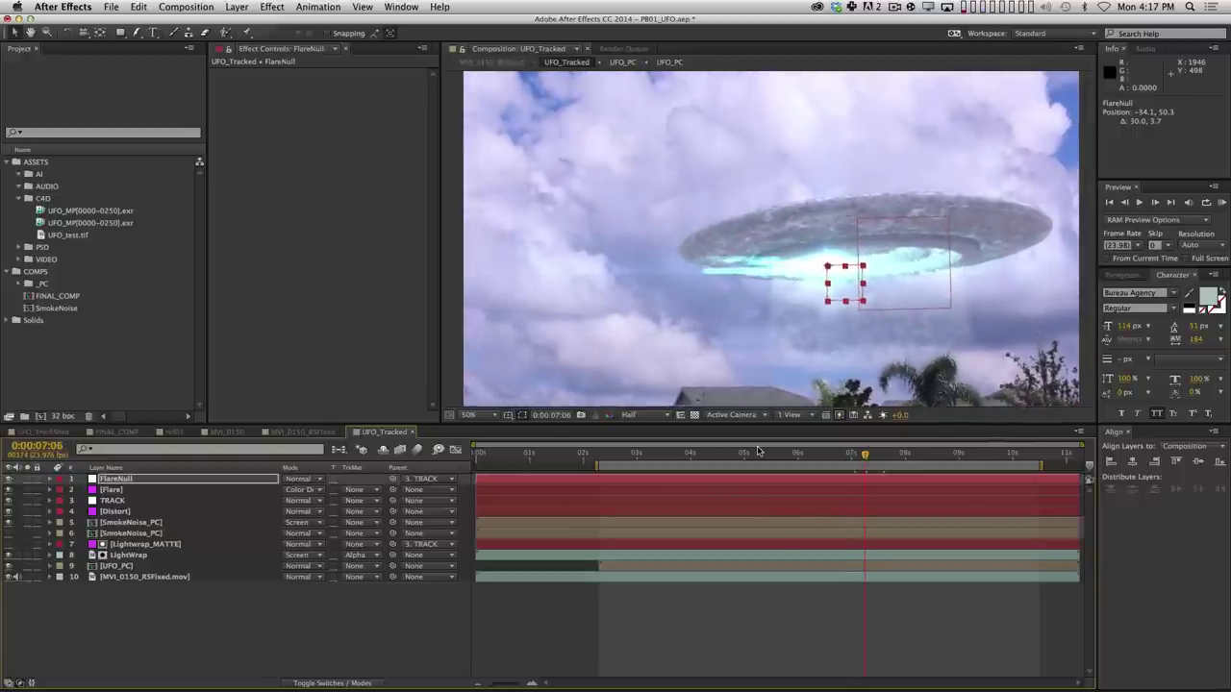
pyautogui.click(1020, 577)
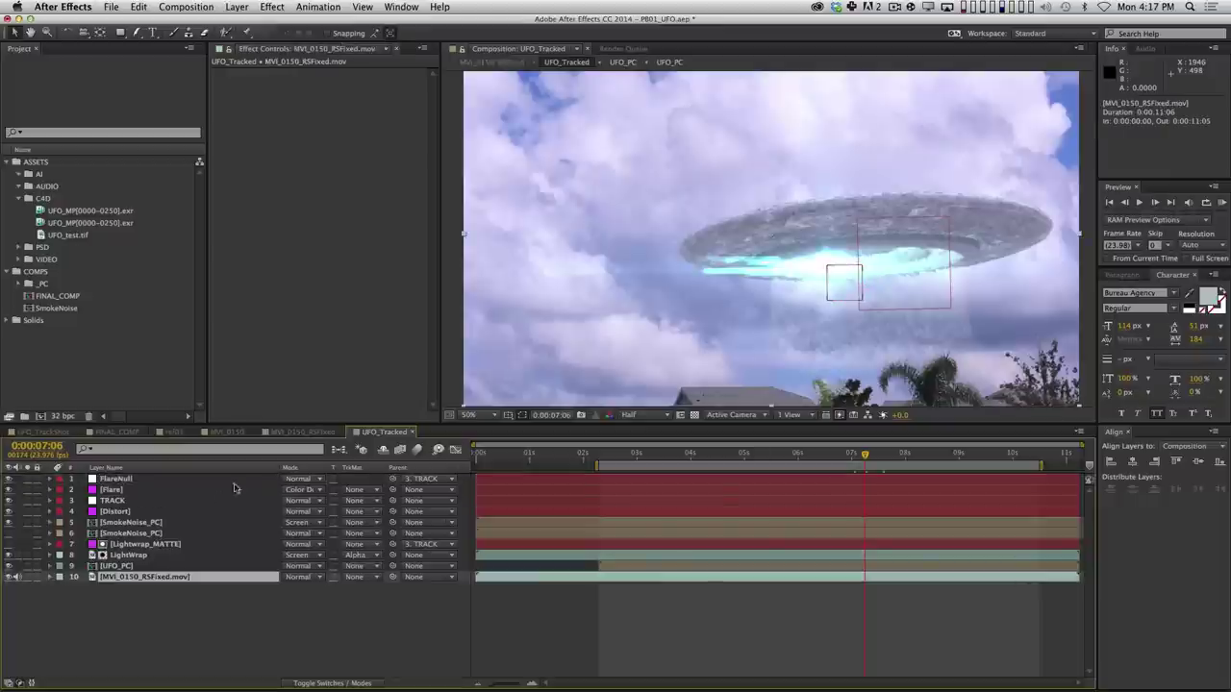
pyautogui.click(202, 479)
pyautogui.hotkey('alt', 'p')
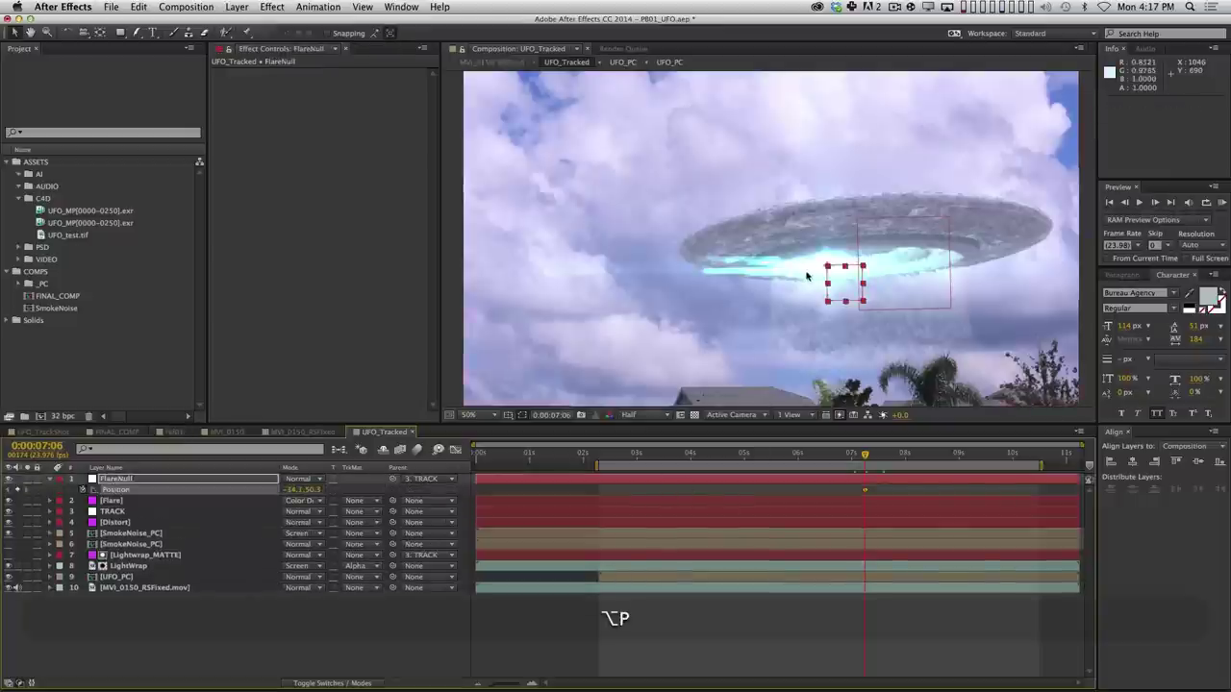
pyautogui.moveTo(825, 279); pyautogui.dragTo(821, 279)
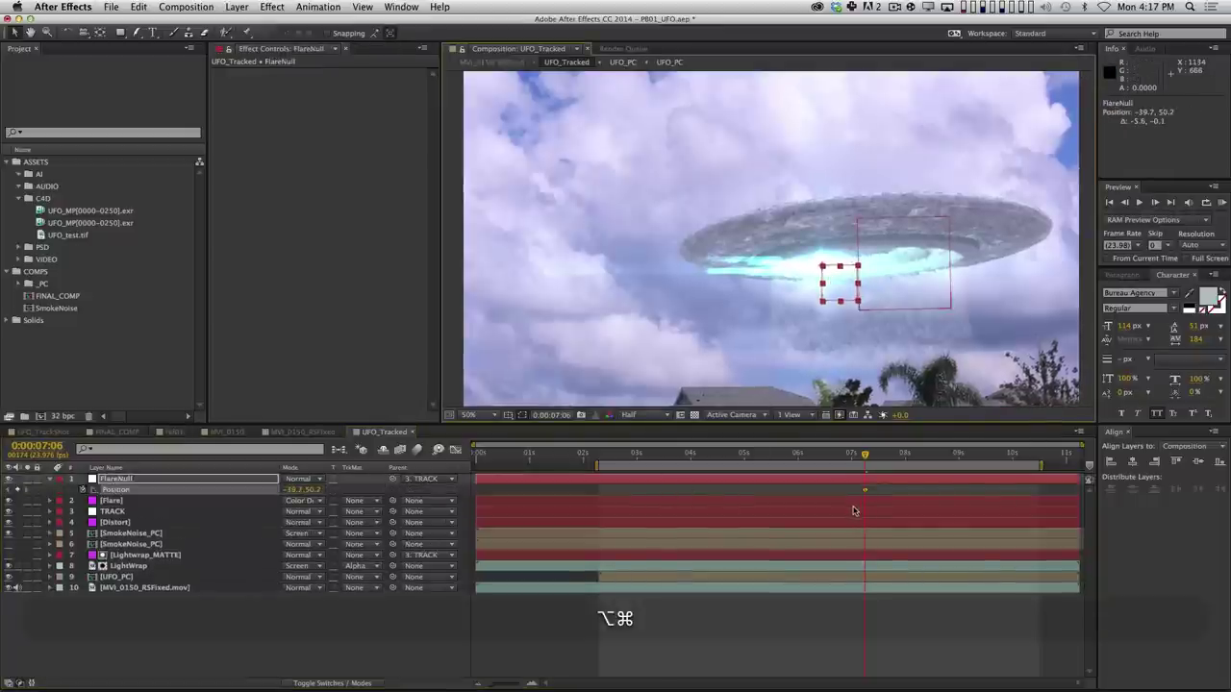
pyautogui.keyDown('alt'); pyautogui.keyDown('super'); pyautogui.click(864, 490); pyautogui.keyUp('super'); pyautogui.keyUp('alt')
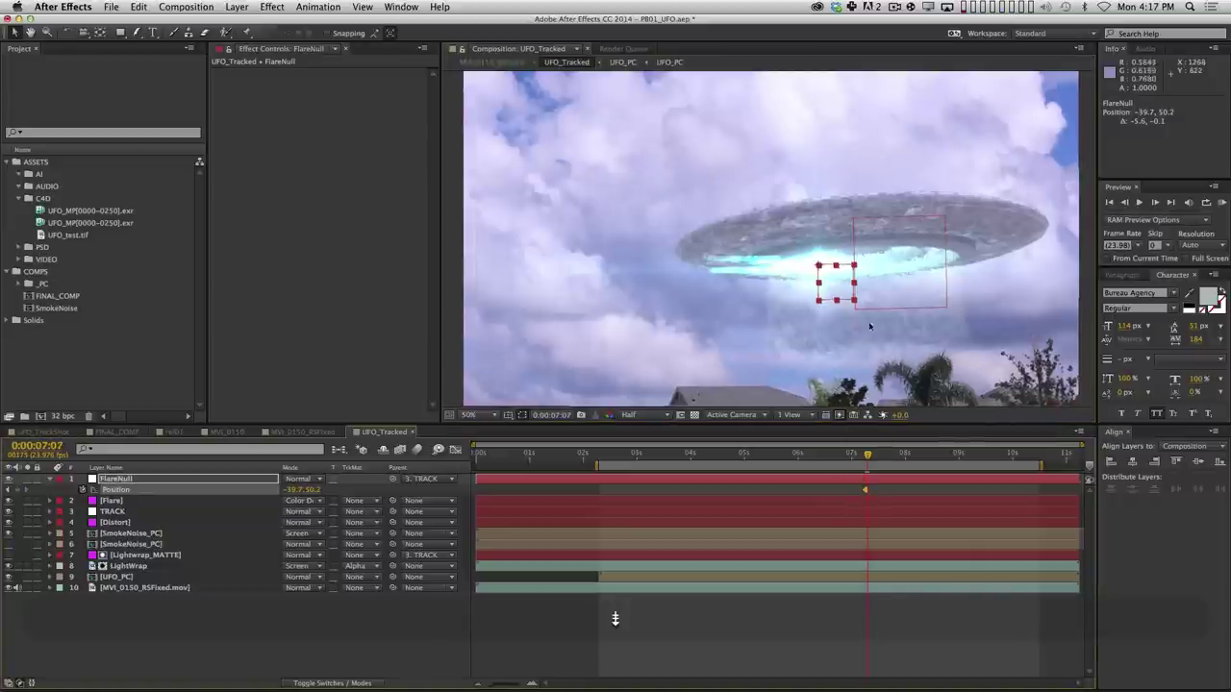
# Keyframe FlareNull's Position to about 71.0, 43.0 at 0:00:07:07 and about 16.5, 44.4 at 0:00:07:08, checking the neighbouring frames.
pyautogui.press('pagedown')
pyautogui.moveTo(839, 281); pyautogui.dragTo(873, 286)
pyautogui.press('pagedown')
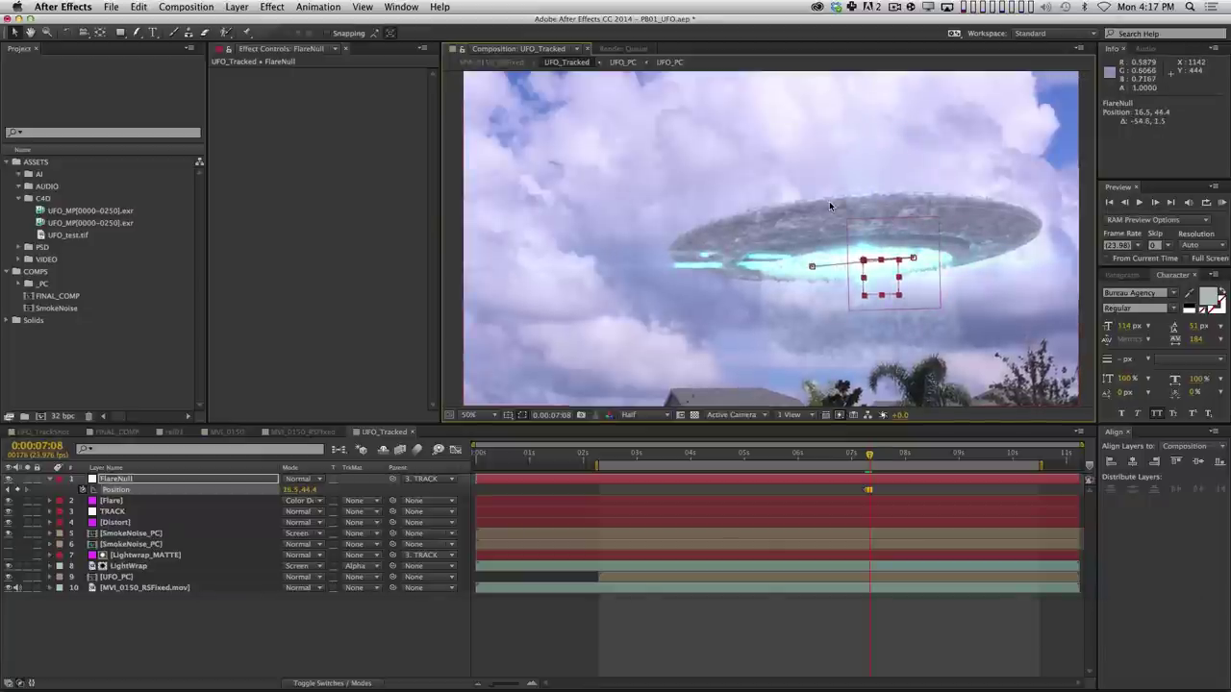
pyautogui.press('pagedown')
pyautogui.press('pagedown')
pyautogui.press('pageup')
pyautogui.press('pageup')
pyautogui.press('pageup')
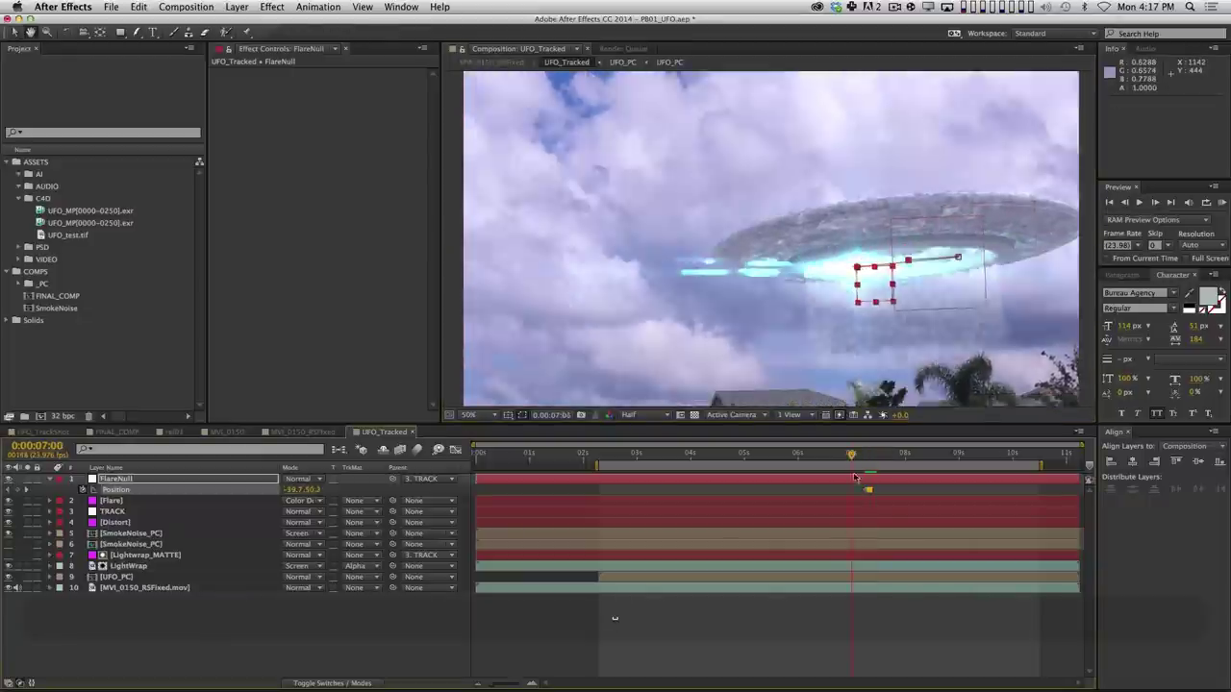
# Set a Brightness hold keyframe of 0 on the Flare layer and shift it earlier to 0:00:04:18.
pyautogui.press('=')
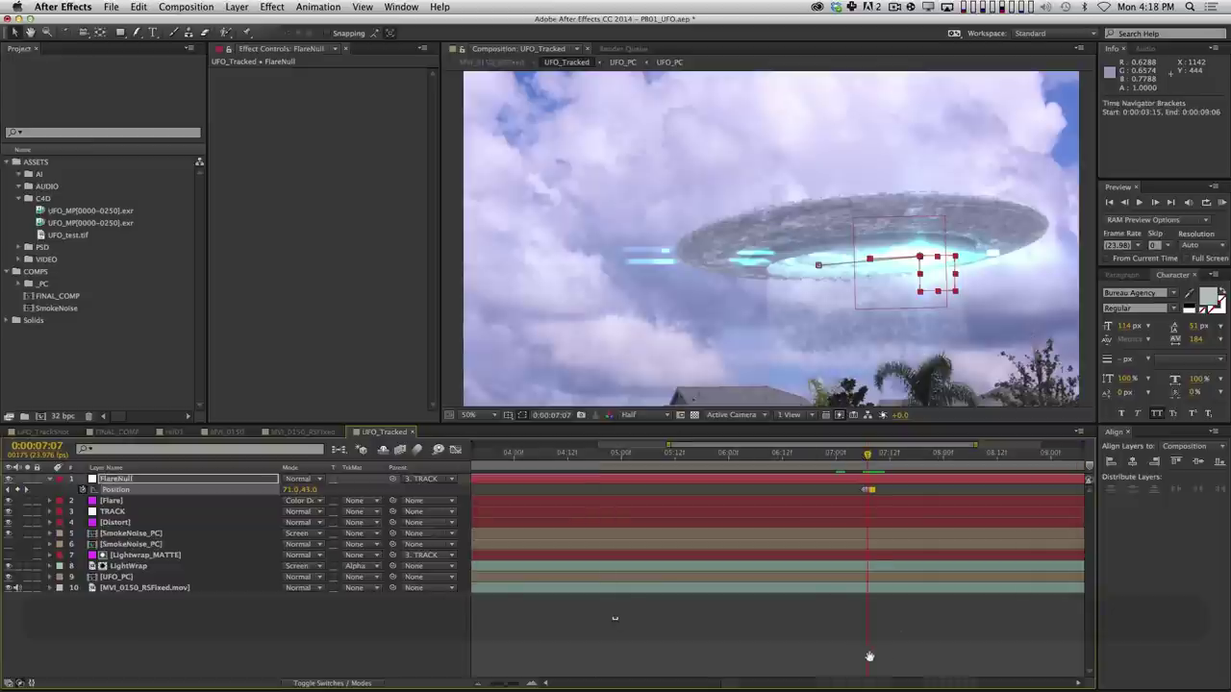
pyautogui.press('pageup')
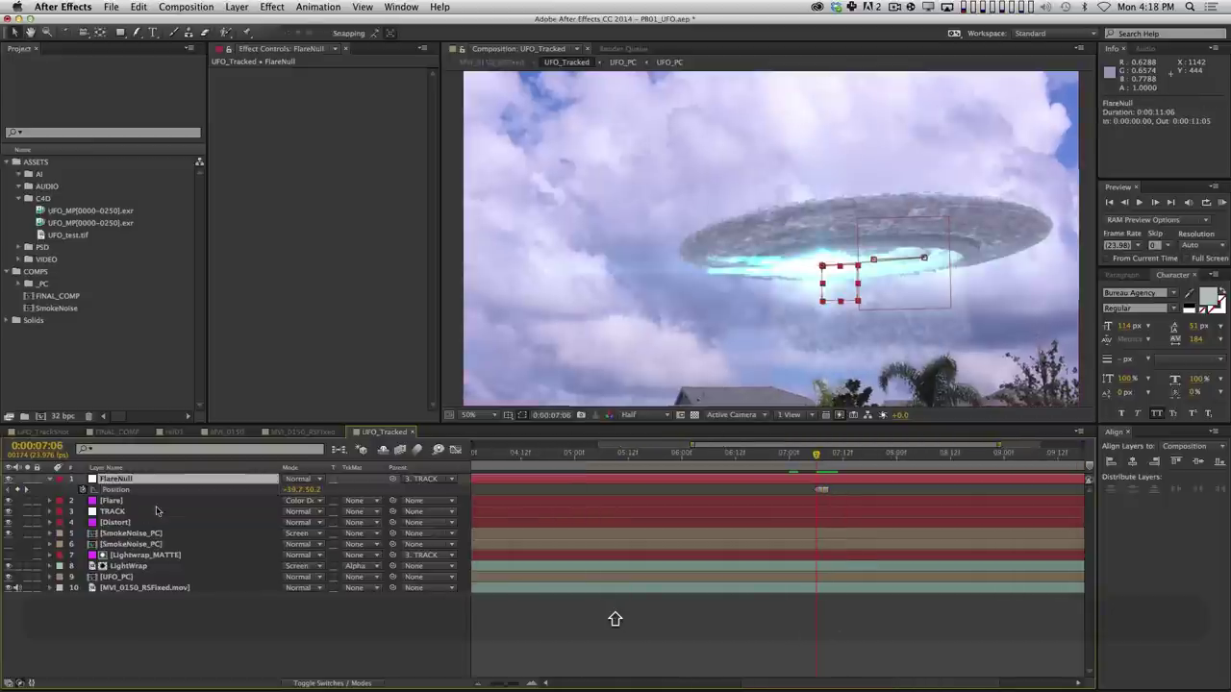
pyautogui.click(795, 280)
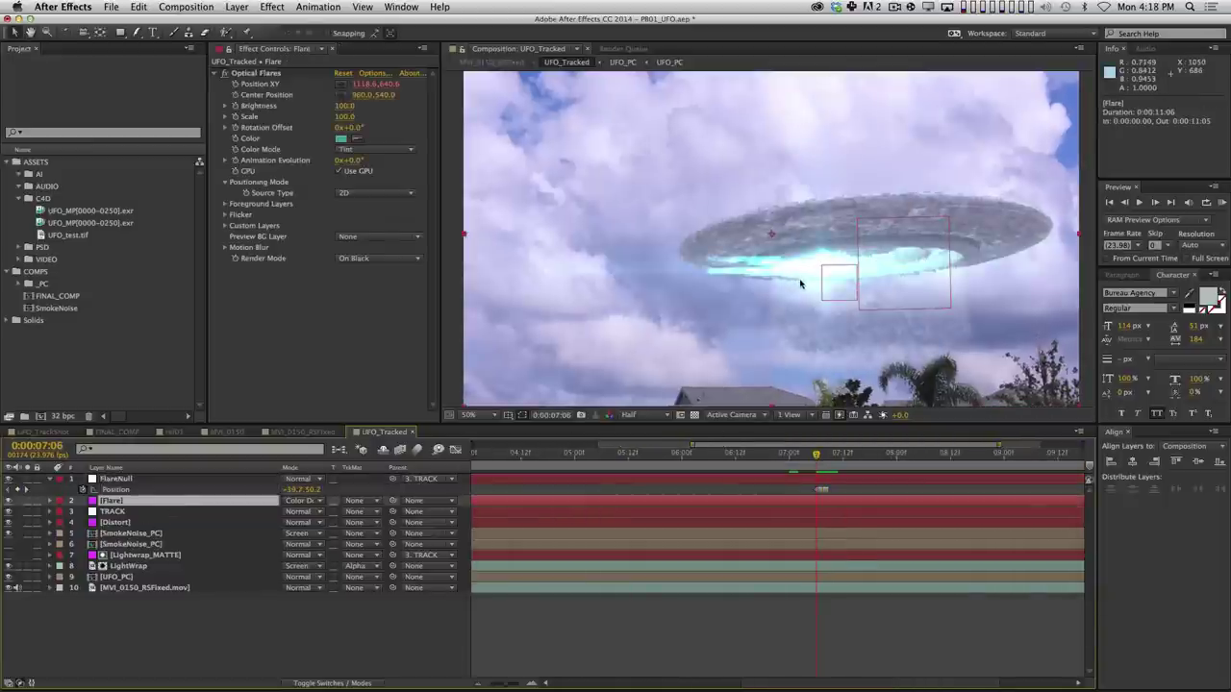
pyautogui.click(348, 112)
pyautogui.write('0')
pyautogui.press('Return')
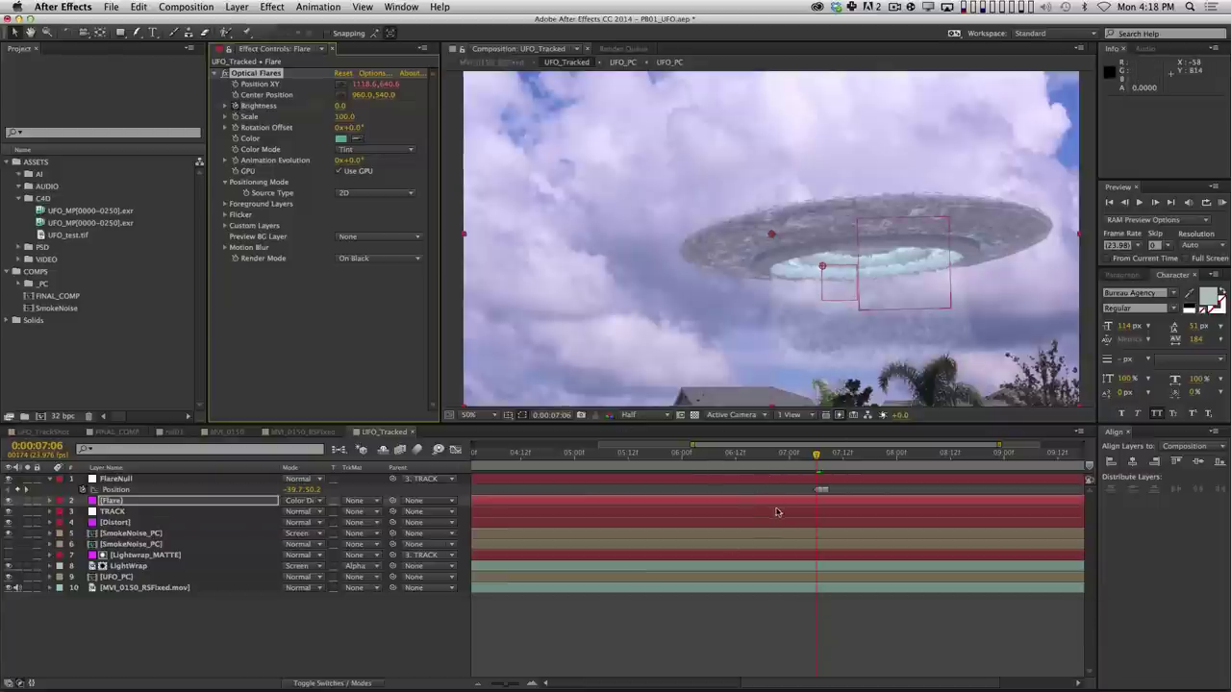
pyautogui.press('u')
pyautogui.keyDown('alt'); pyautogui.keyDown('super'); pyautogui.click(815, 525); pyautogui.keyUp('super'); pyautogui.keyUp('alt')
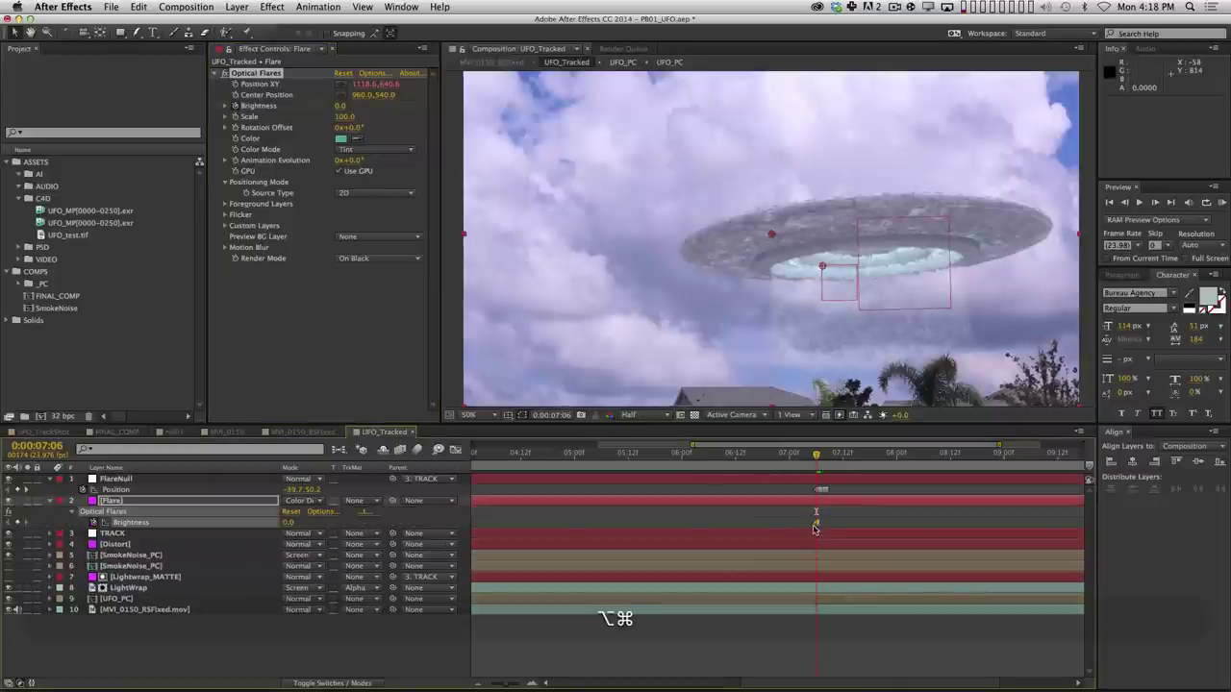
pyautogui.moveTo(815, 524); pyautogui.dragTo(547, 523)
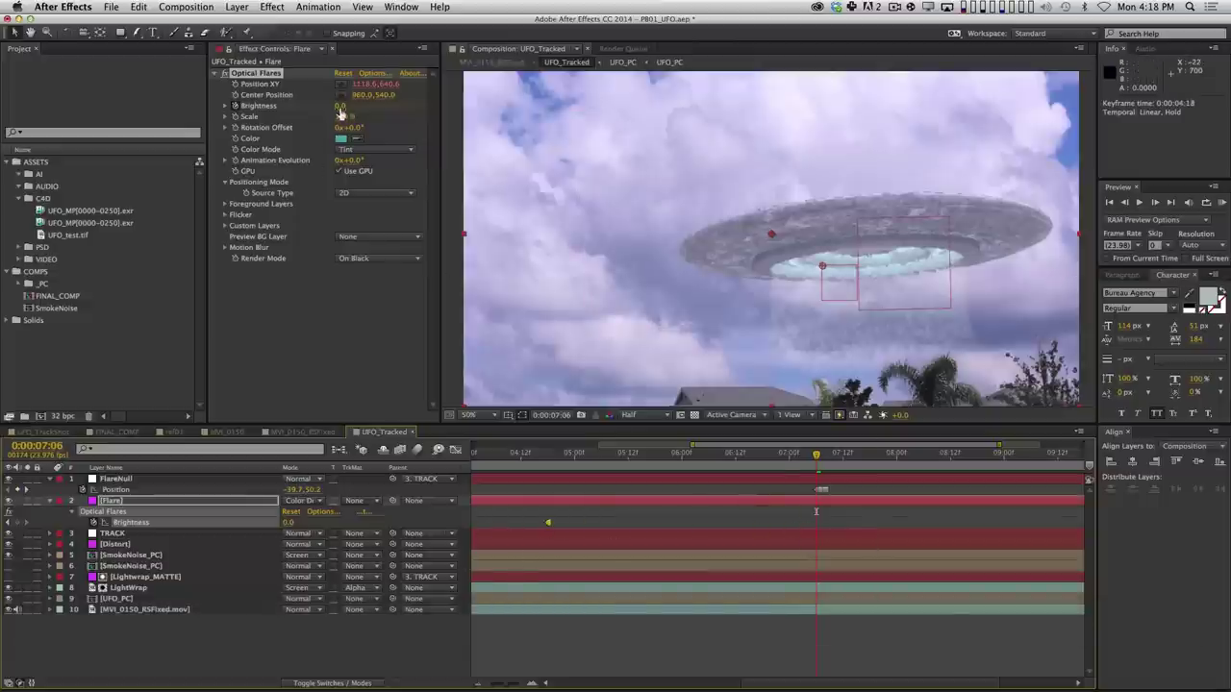
# Keyframe the flare's Brightness frame by frame: 108 at 0:00:07:06, 77 at 0:00:07:07, and down to 0 at 0:00:07:09.
pyautogui.moveTo(340, 108)
pyautogui.mouseDown()
pyautogui.moveTo(365, 107)
pyautogui.moveTo(342, 106)
pyautogui.mouseUp()
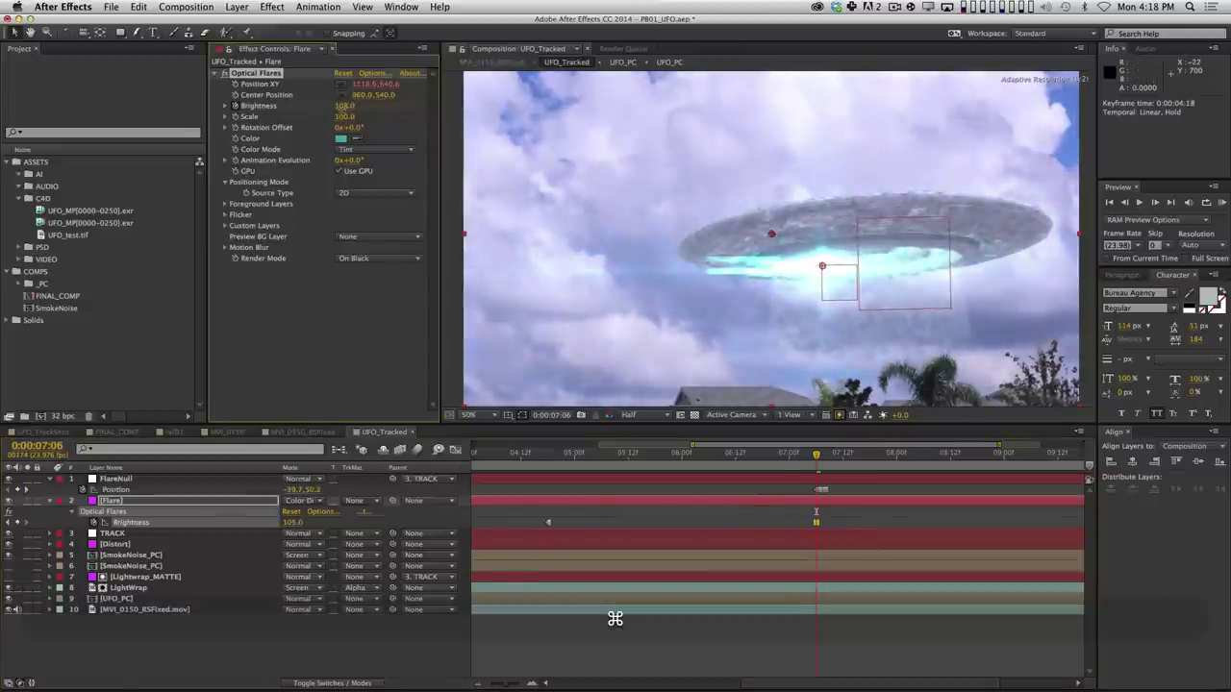
pyautogui.press('super+Right')
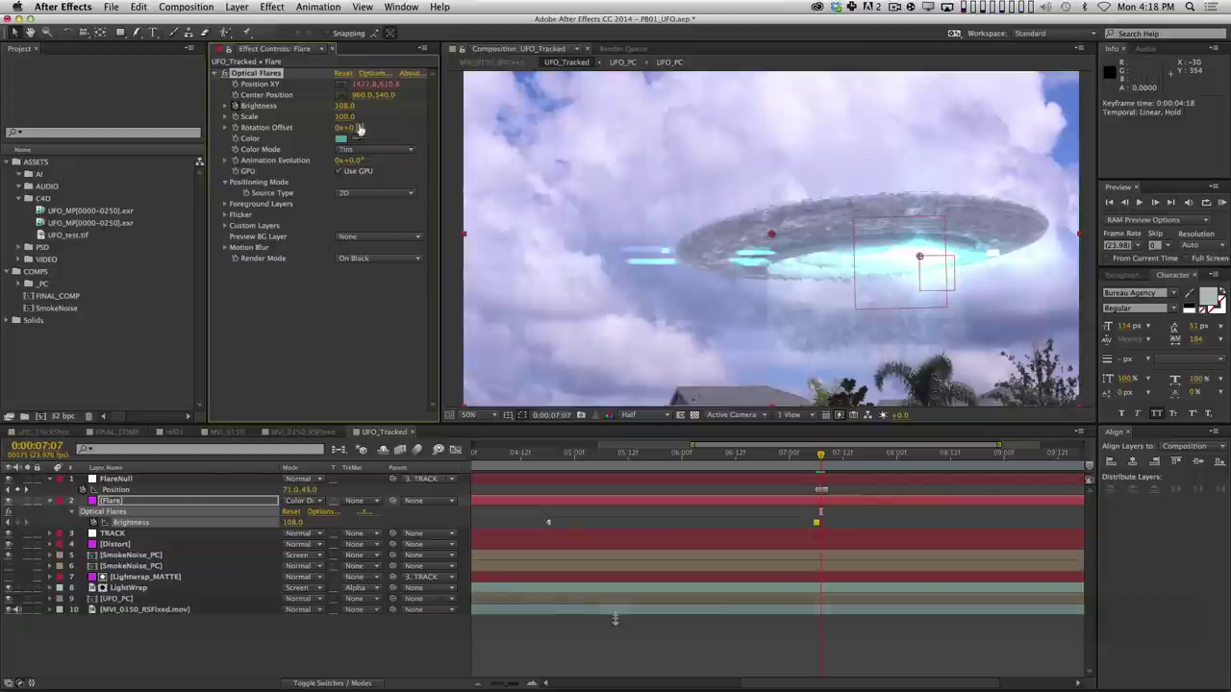
pyautogui.moveTo(342, 106); pyautogui.dragTo(327, 108)
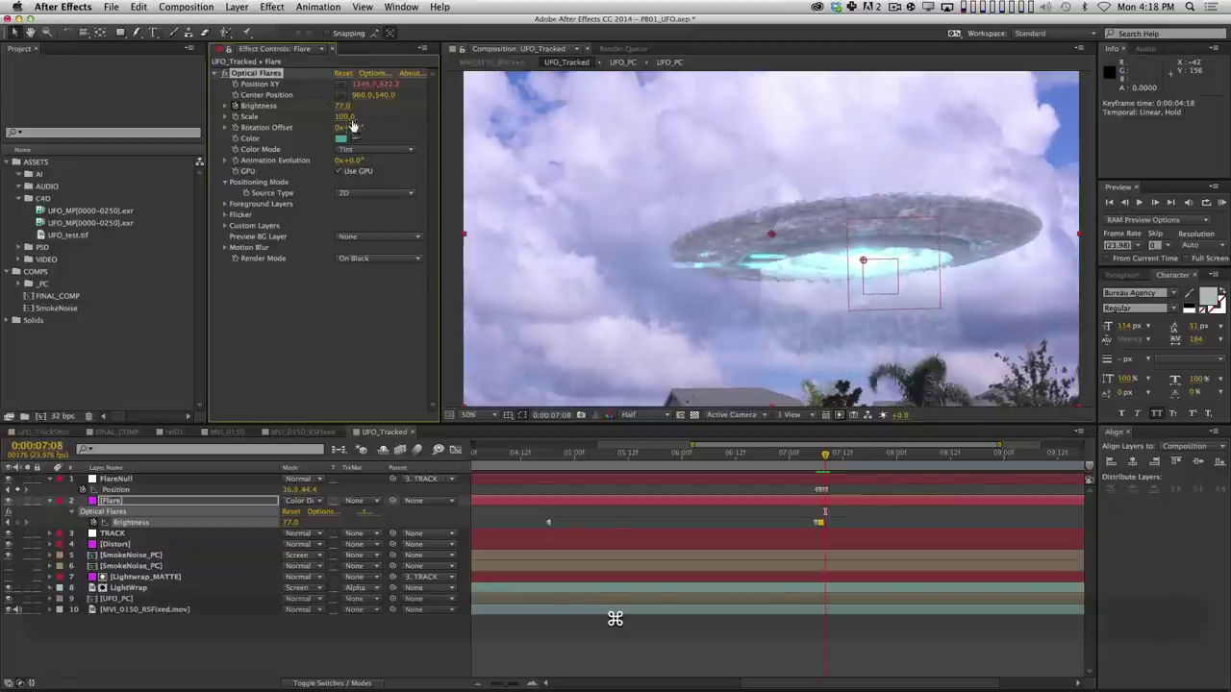
pyautogui.moveTo(348, 104); pyautogui.dragTo(252, 116)
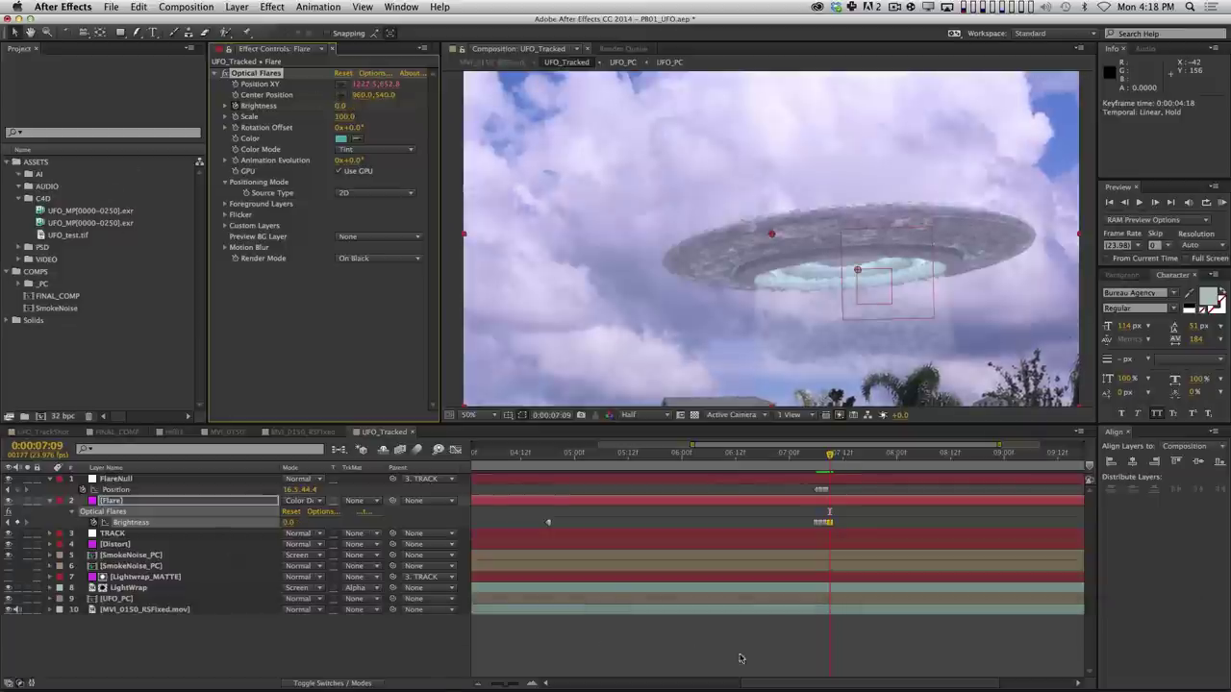
# Limit the work area to 0:00:06:16 through 0:00:07:12 and run a RAM preview of the flare flicker.
pyautogui.click(931, 509)
pyautogui.moveTo(832, 458); pyautogui.dragTo(847, 458)
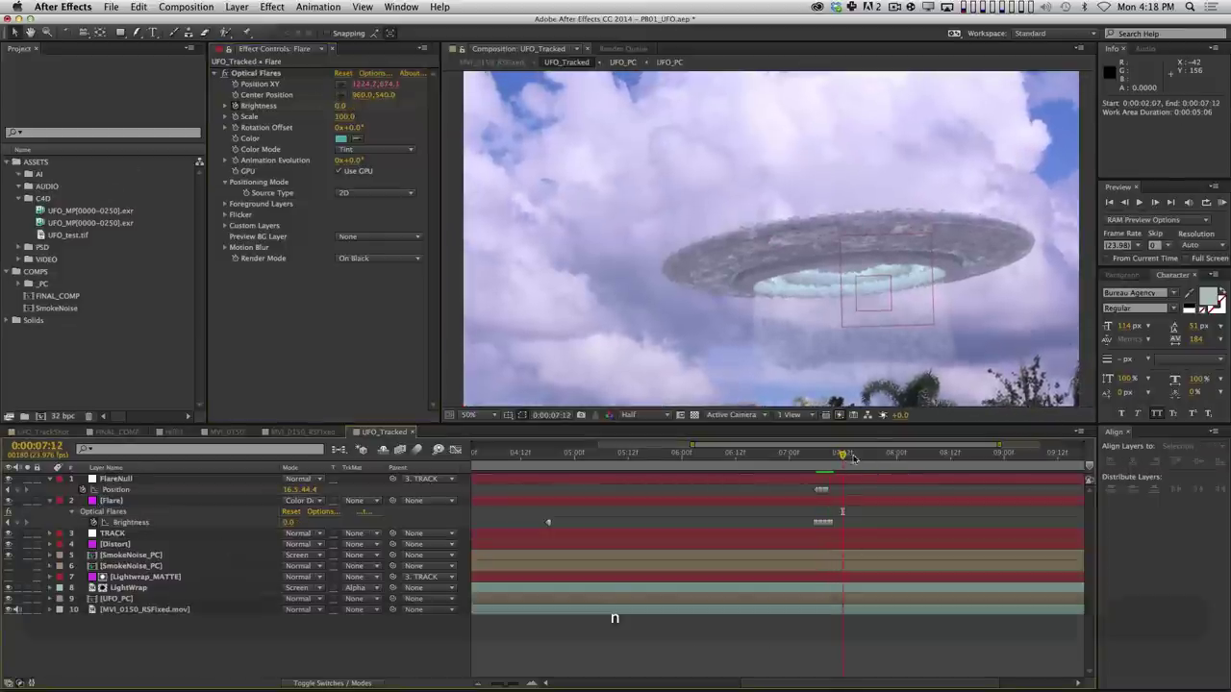
pyautogui.press('n')
pyautogui.click(753, 454)
pyautogui.press('b')
pyautogui.press('KP_0')
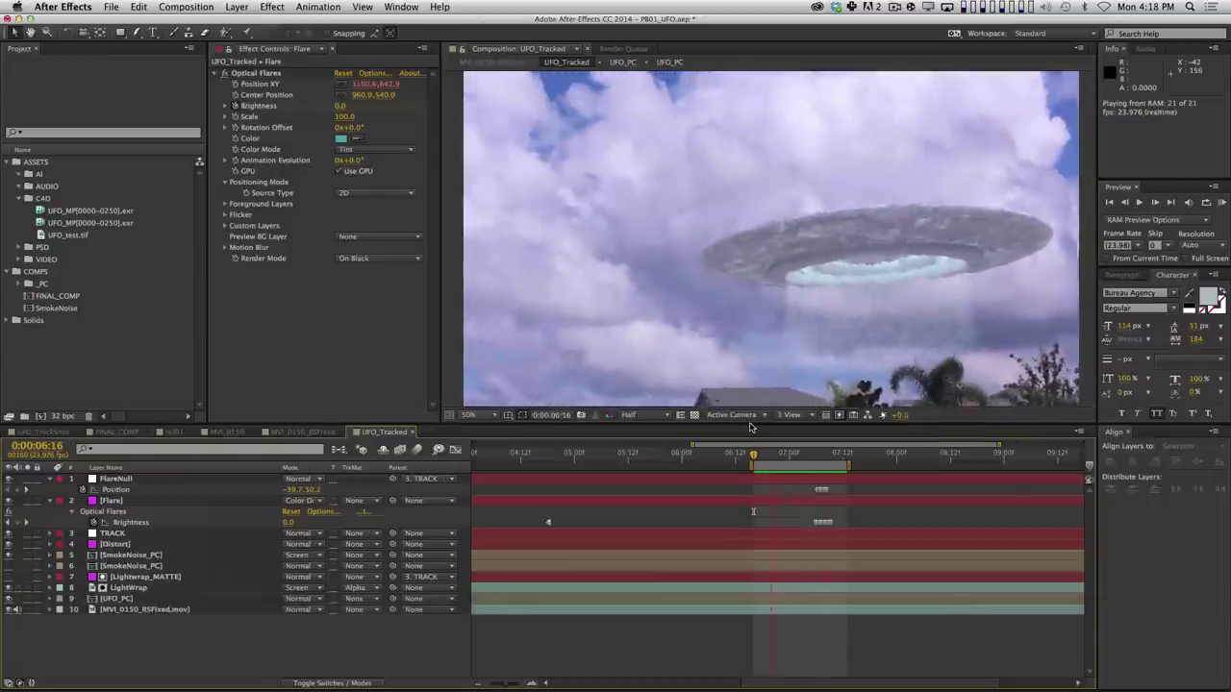
# Extend the work area's end to 0:00:07:18 and play the flicker again with the timeline magnified around its keyframes.
pyautogui.press('space')
pyautogui.press('=')
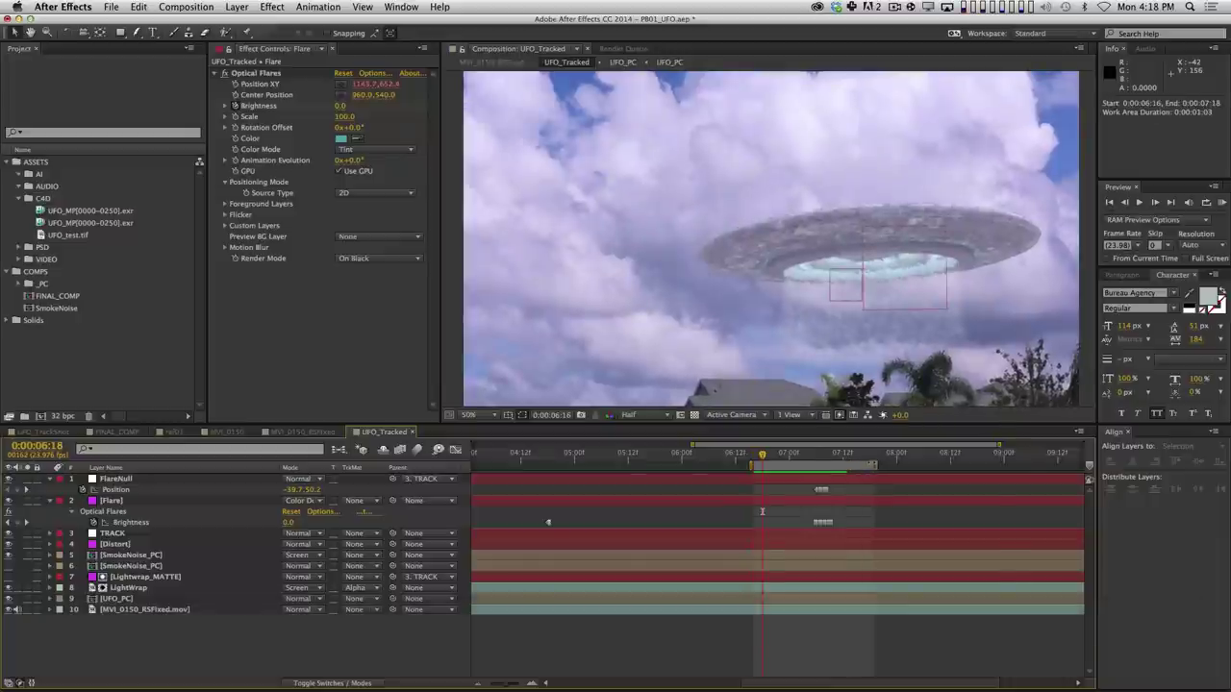
pyautogui.click(872, 458)
pyautogui.press('space')
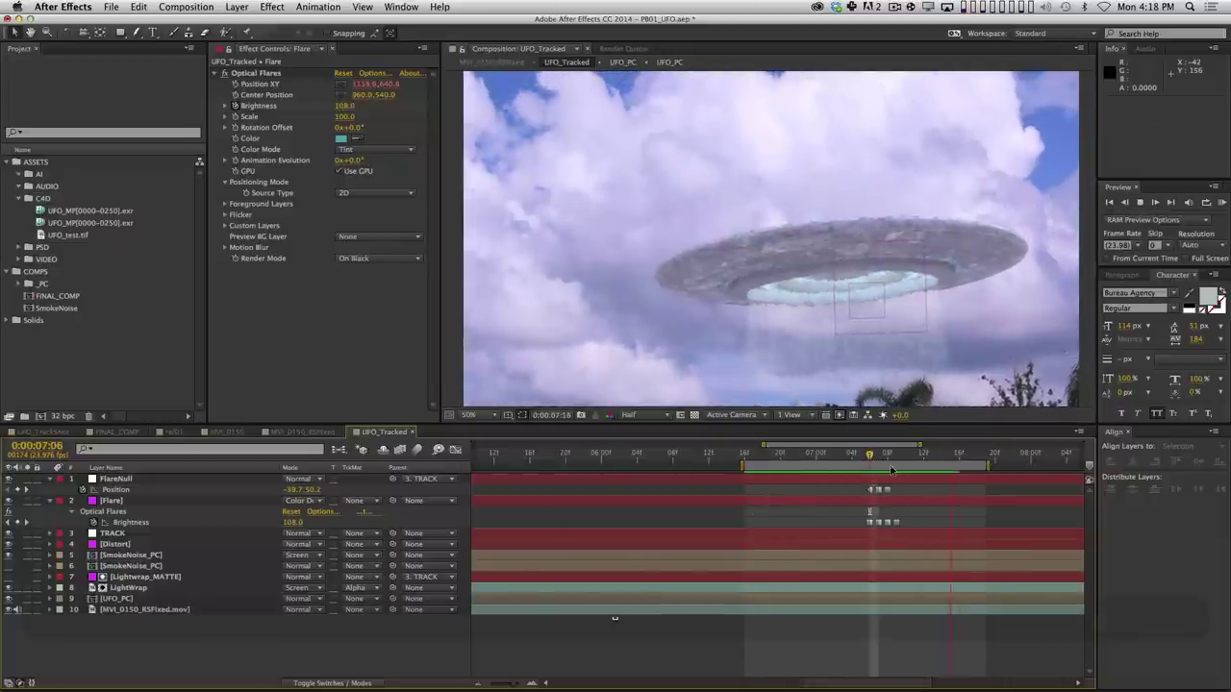
# Stop playback and move the Flare layer's final Brightness keyframe later to 0:00:07:14.
pyautogui.press('space')
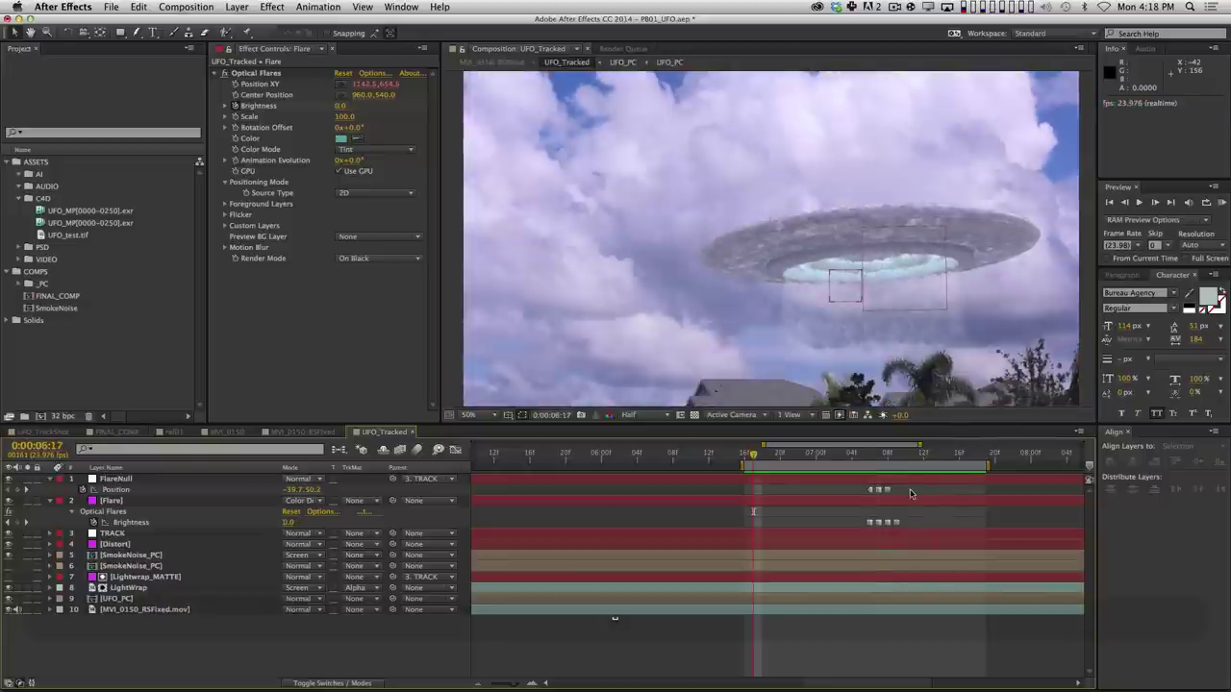
pyautogui.press('d')
pyautogui.click(786, 456)
pyautogui.moveTo(786, 456); pyautogui.dragTo(811, 456)
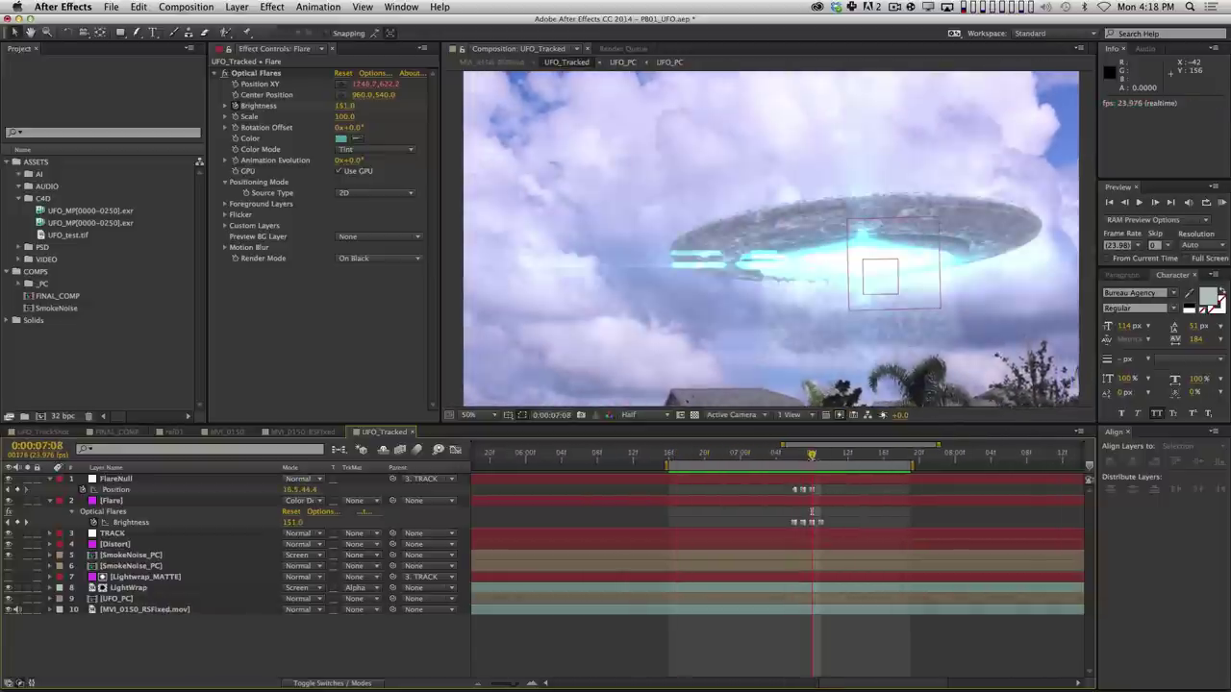
pyautogui.moveTo(821, 522); pyautogui.dragTo(859, 523)
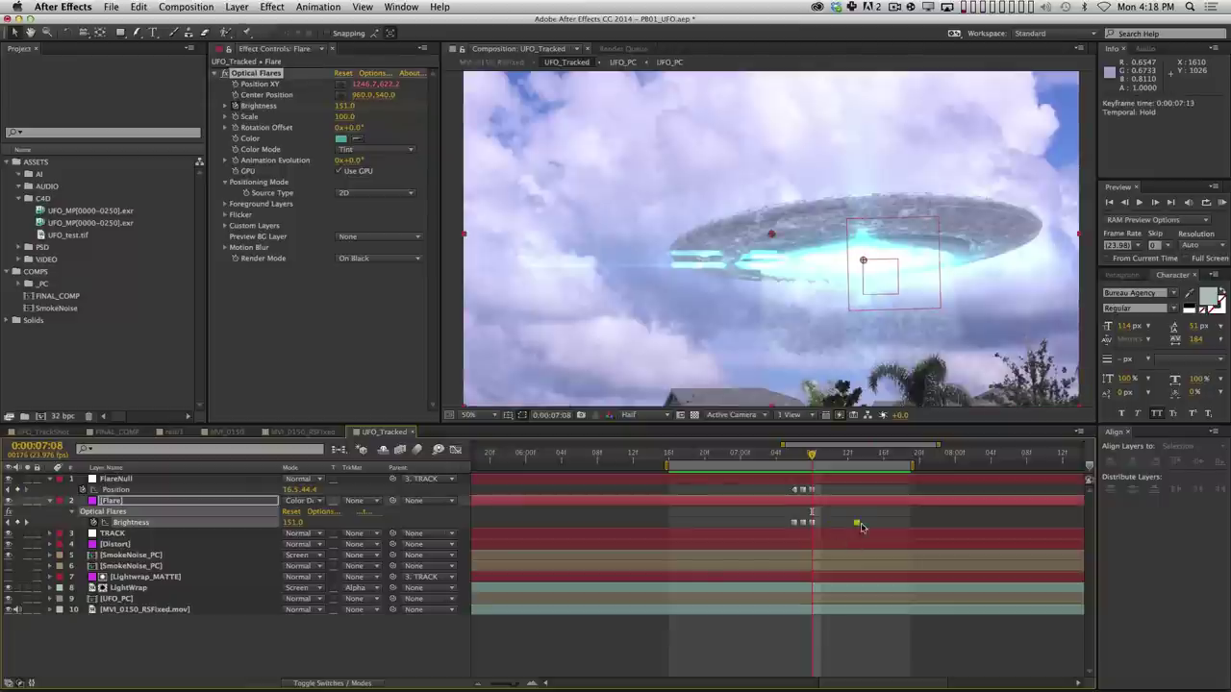
# Keyframe new FlareNull positions beneath the UFO at 0:00:07:09, 0:00:07:10 and 0:00:07:11, ending at 21.1, 45.3.
pyautogui.press('pagedown')
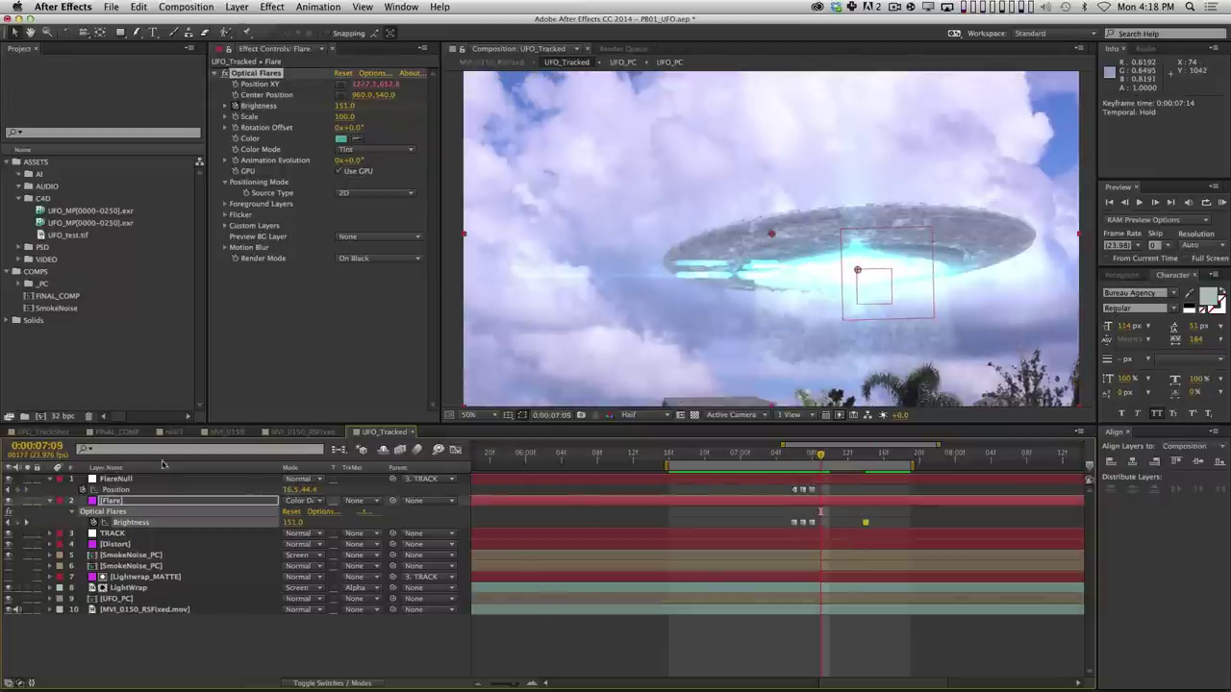
pyautogui.press('super+Up')
pyautogui.moveTo(873, 295)
pyautogui.mouseDown()
pyautogui.moveTo(824, 302)
pyautogui.moveTo(902, 300)
pyautogui.moveTo(878, 296)
pyautogui.mouseUp()
pyautogui.press('pagedown')
pyautogui.press('pagedown')
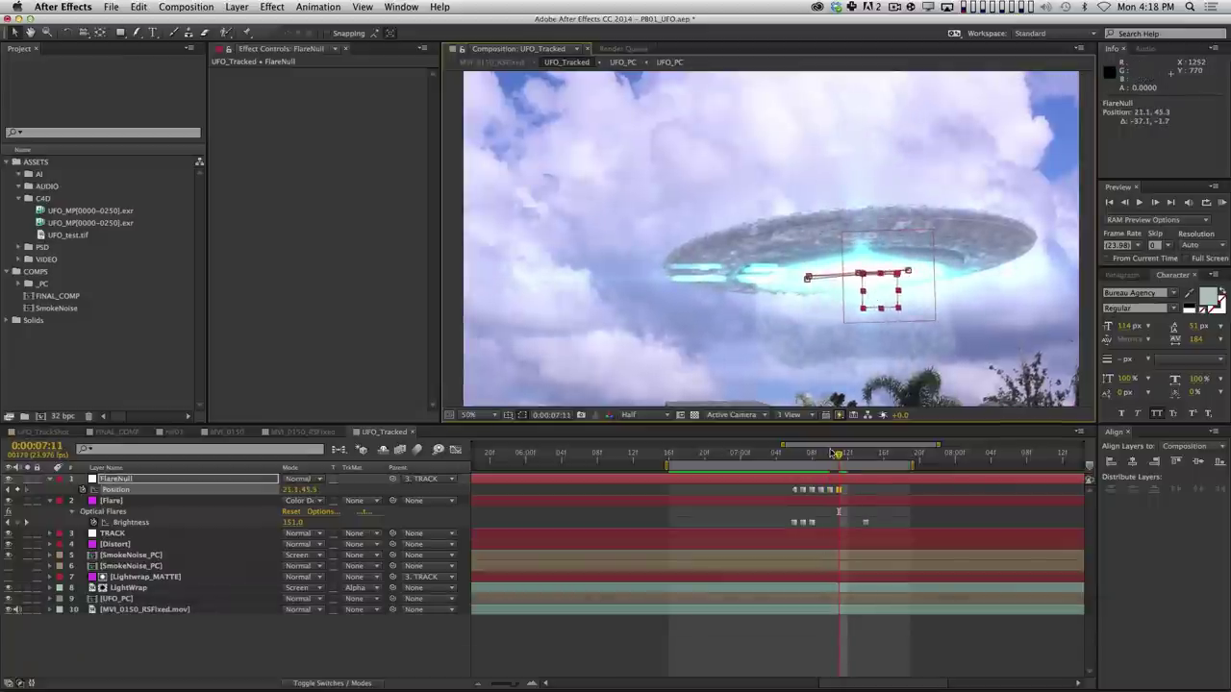
# Keyframe the flare's Brightness at 101 on 0:00:07:09, 263 on 0:00:07:10 and 114 on 0:00:07:11.
pyautogui.press('pageup')
pyautogui.press('pageup')
pyautogui.click(298, 527)
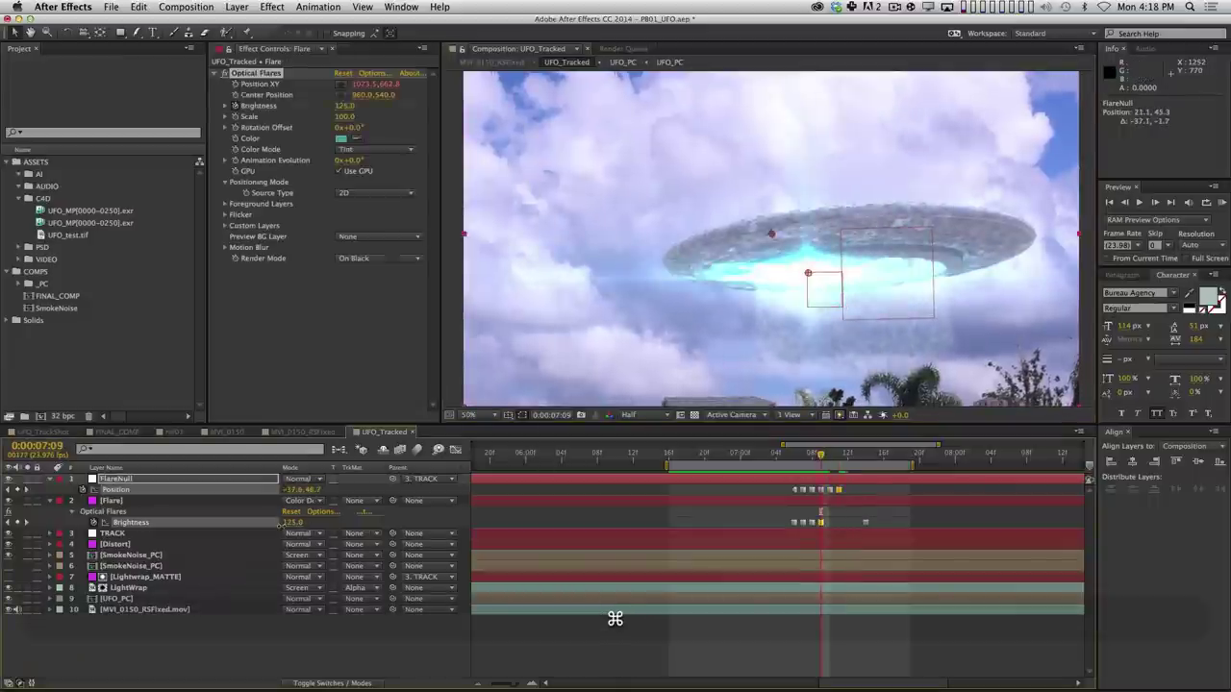
pyautogui.press('k')
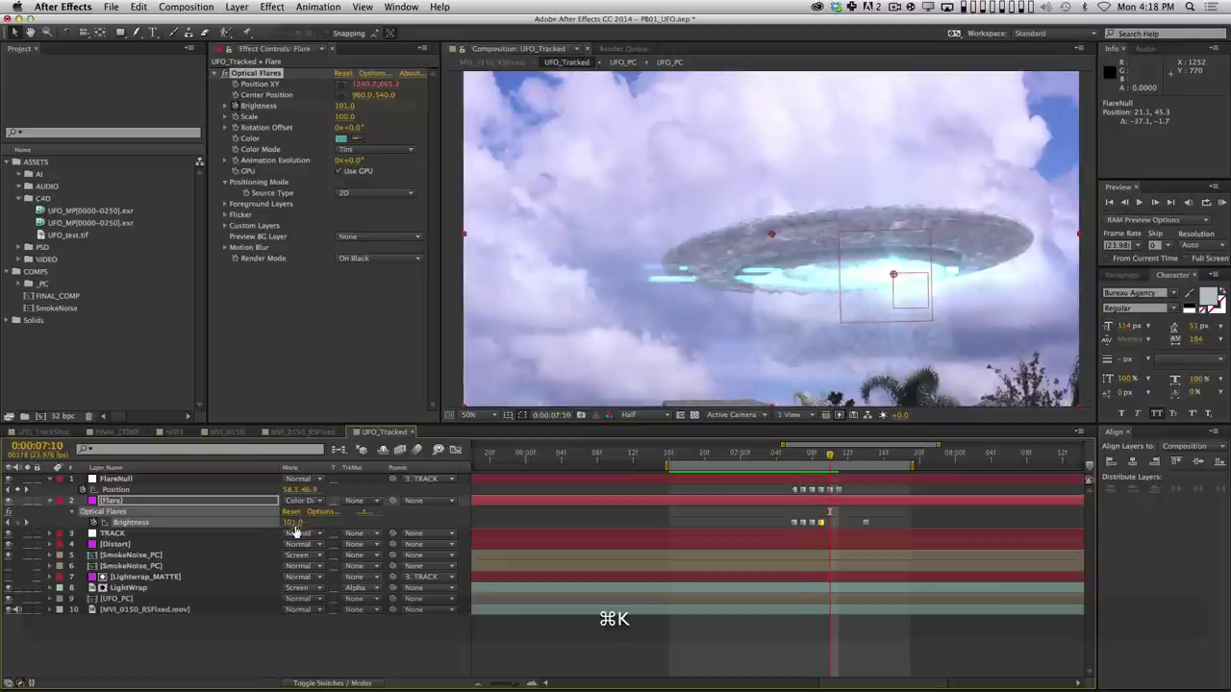
pyautogui.moveTo(293, 522); pyautogui.dragTo(381, 506)
pyautogui.press('k')
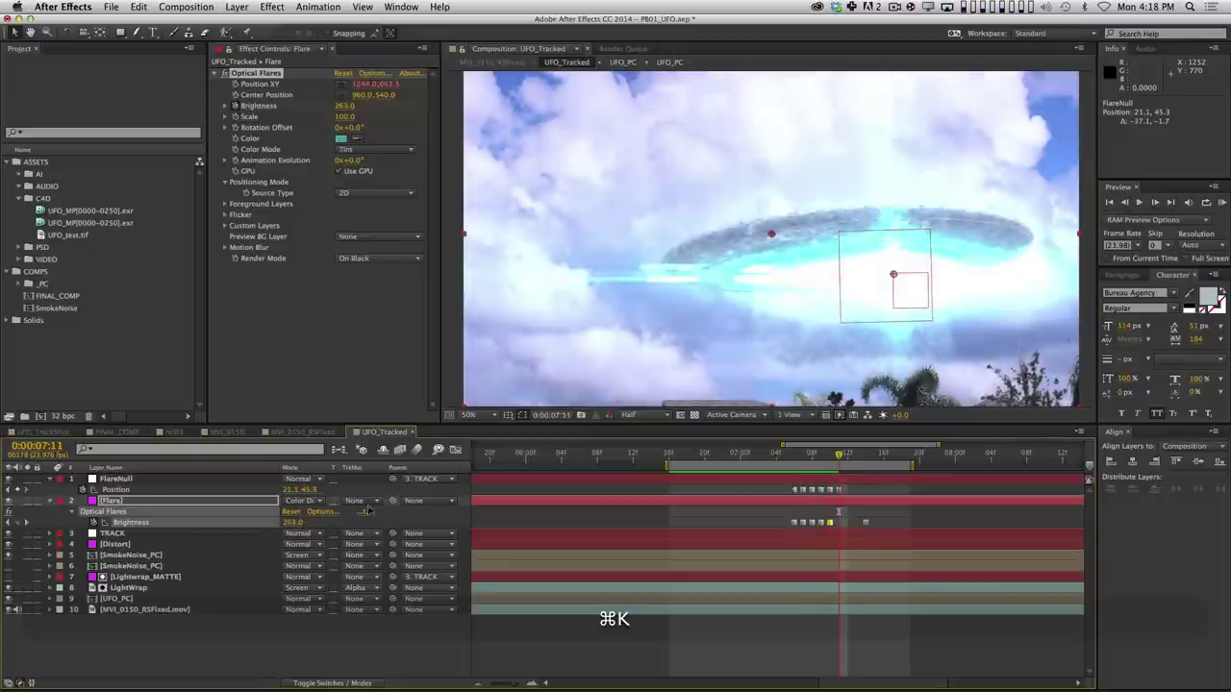
pyautogui.moveTo(291, 522); pyautogui.dragTo(205, 526)
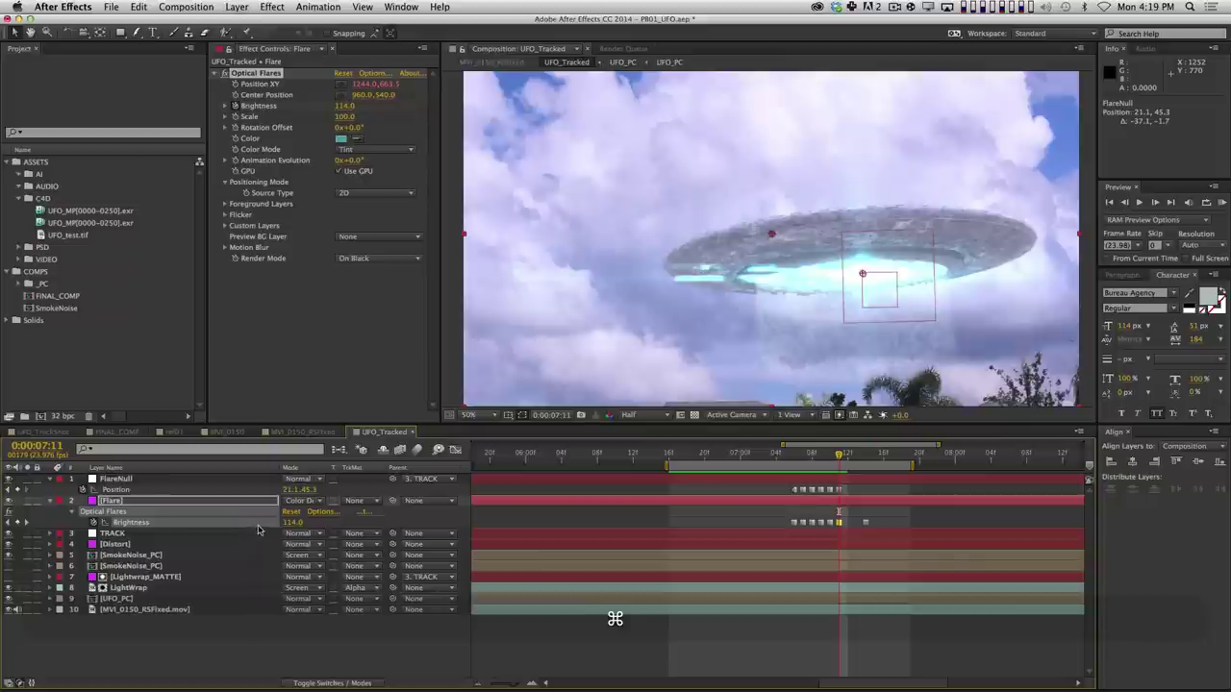
# Move the closing zero-Brightness keyframe to 0:00:07:12, directly after the other flicker keyframes, and RAM preview the result.
pyautogui.press('k')
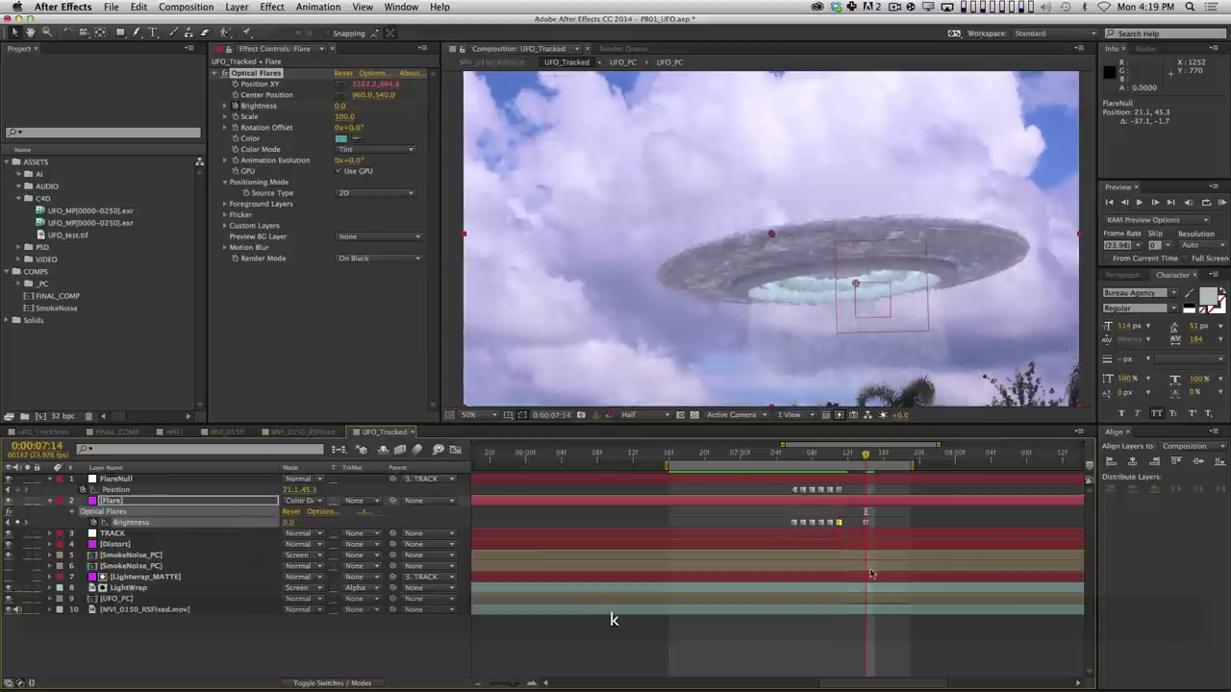
pyautogui.moveTo(839, 523); pyautogui.dragTo(851, 528)
pyautogui.press('KP_0')
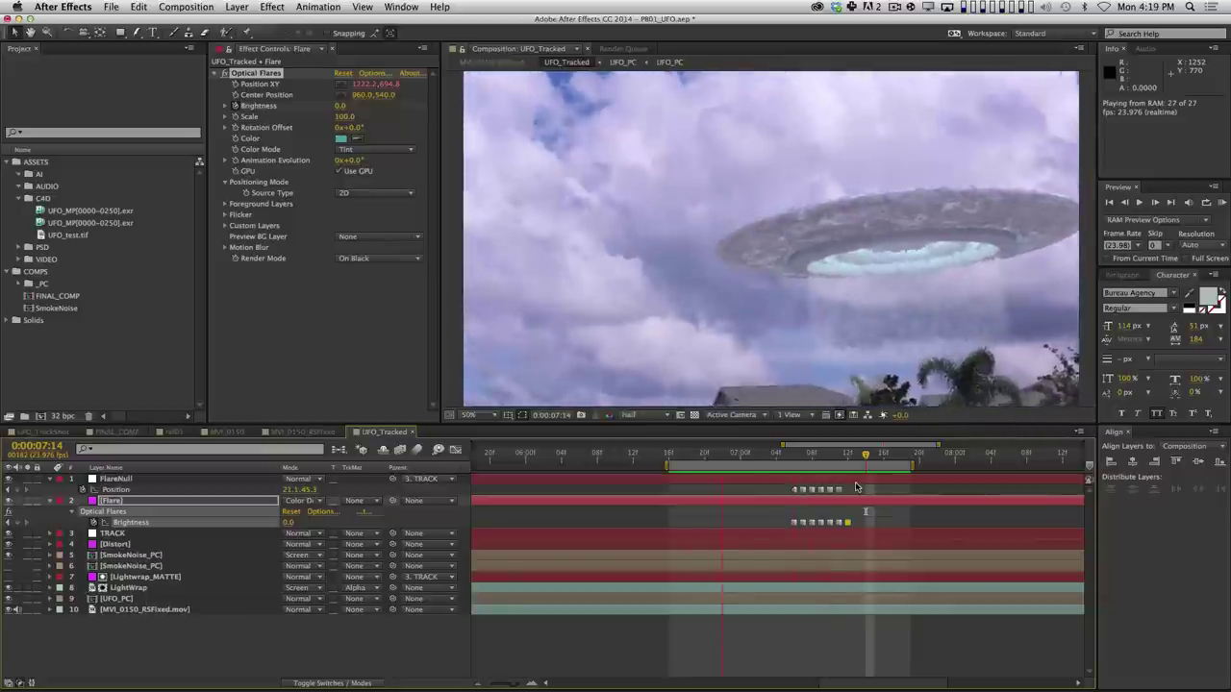
pyautogui.press('space')
# Spread FlareNull's position keyframes from 0:00:07:06 through 0:00:07:09 wider across the UFO's underside, with the first at -83.1, 51.3.
pyautogui.moveTo(803, 458); pyautogui.dragTo(794, 459)
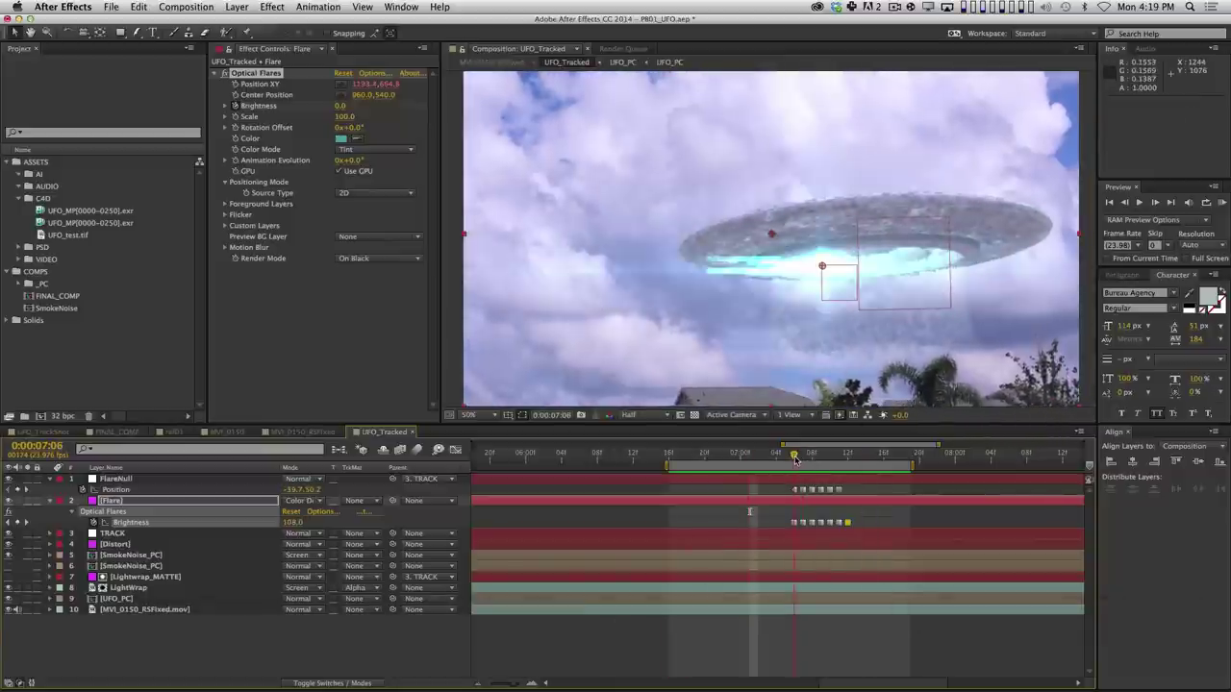
pyautogui.press('pagedown')
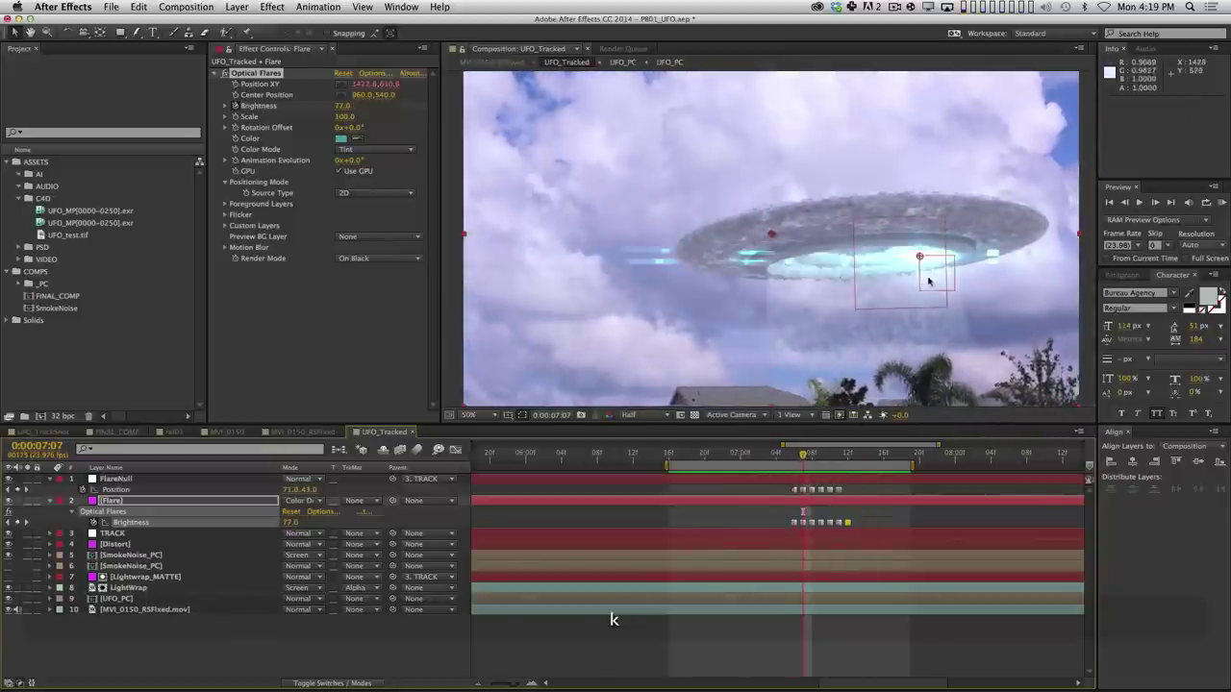
pyautogui.click(117, 489)
pyautogui.moveTo(952, 277); pyautogui.dragTo(971, 276)
pyautogui.press('pageup')
pyautogui.moveTo(844, 285); pyautogui.dragTo(818, 296)
pyautogui.press('k')
pyautogui.press('k')
pyautogui.press('k')
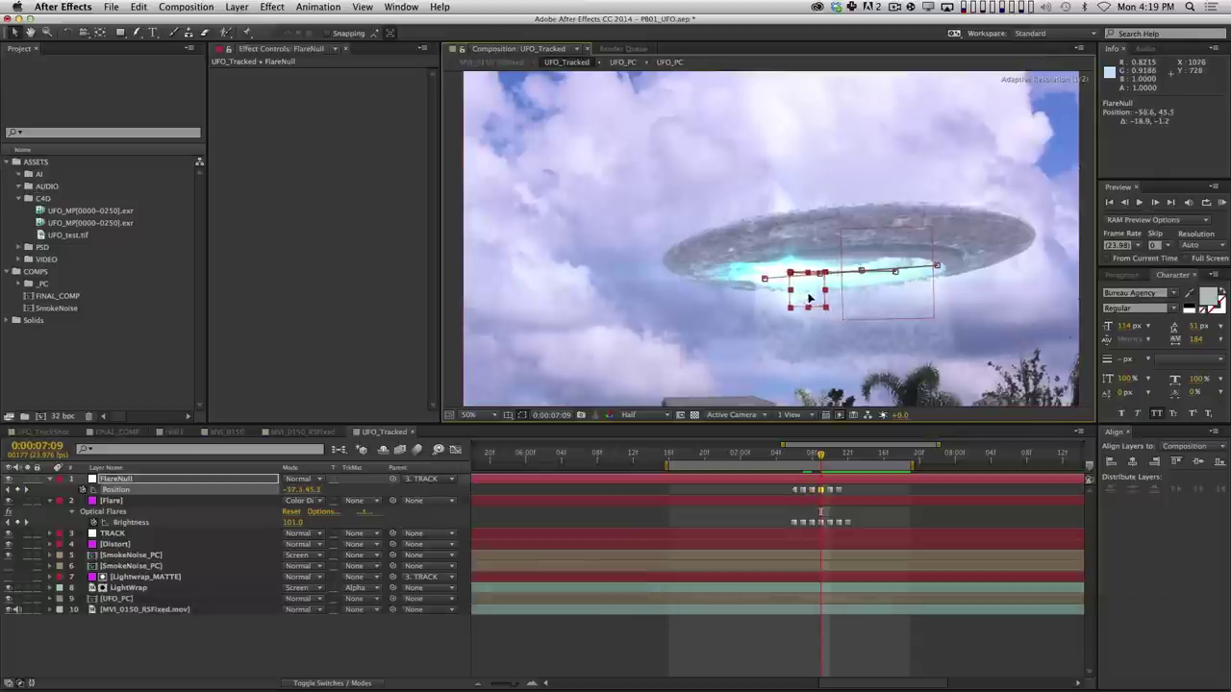
pyautogui.press('k')
# RAM preview the adjusted flare movement at 50% and again at 25% magnification, returning the viewer to 50%.
pyautogui.press('KP_0')
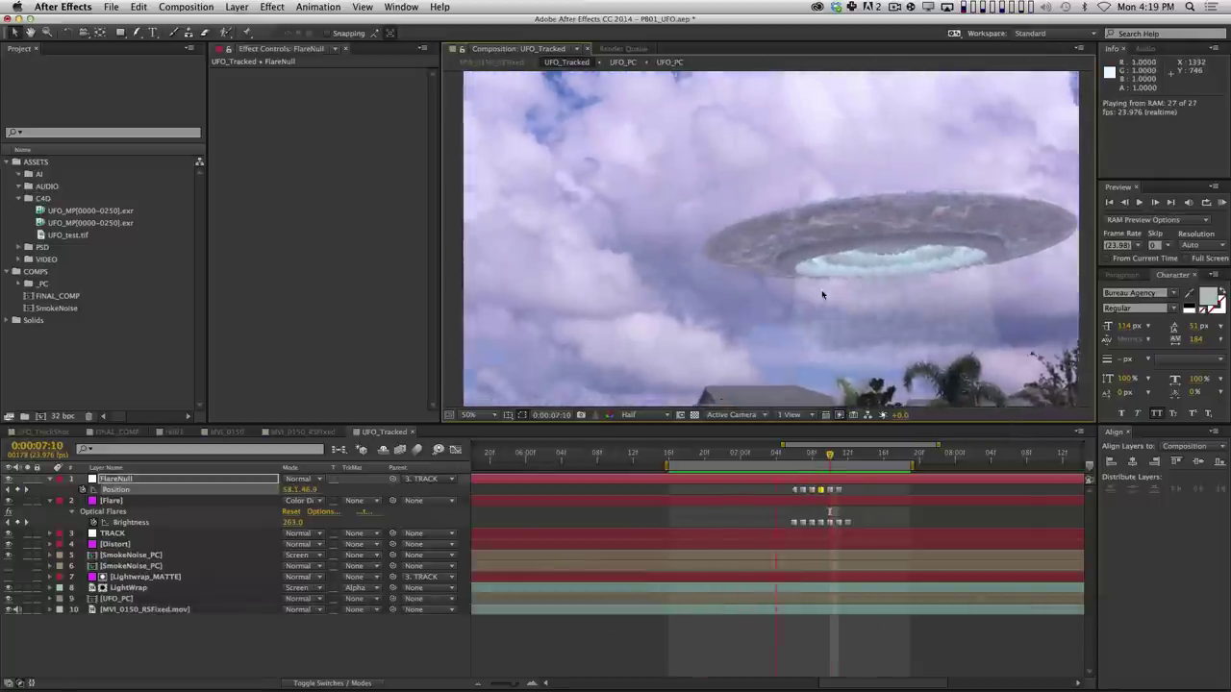
pyautogui.press('space')
pyautogui.press(',')
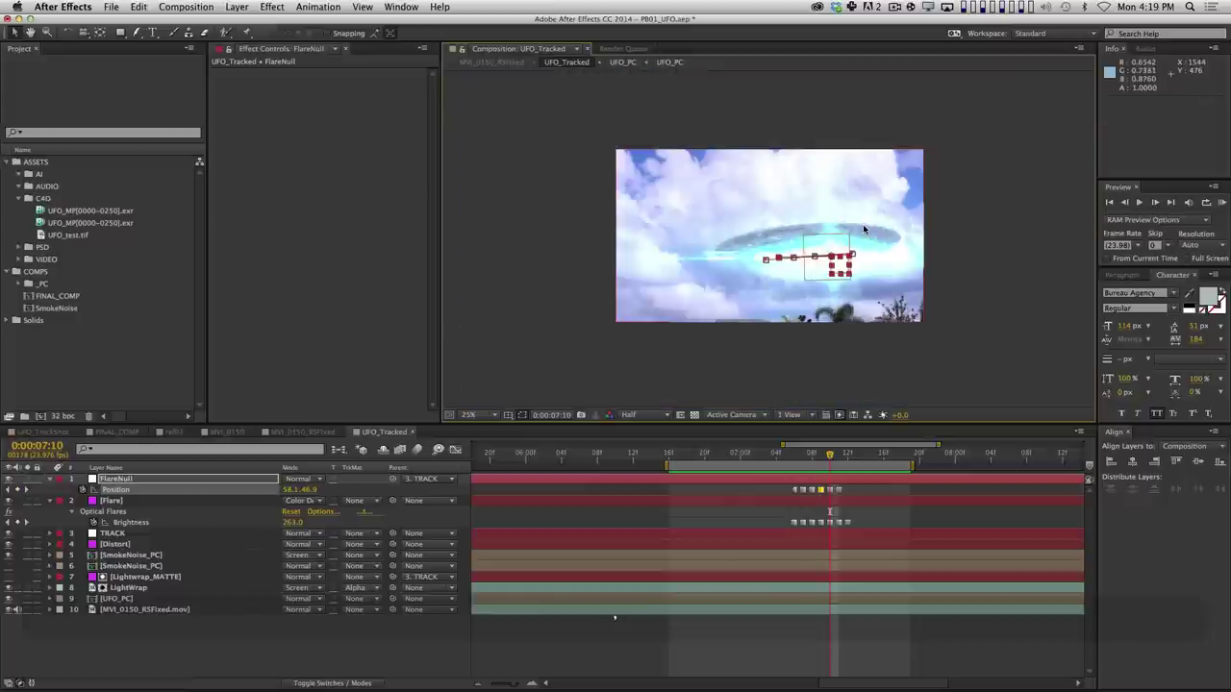
pyautogui.press('KP_0')
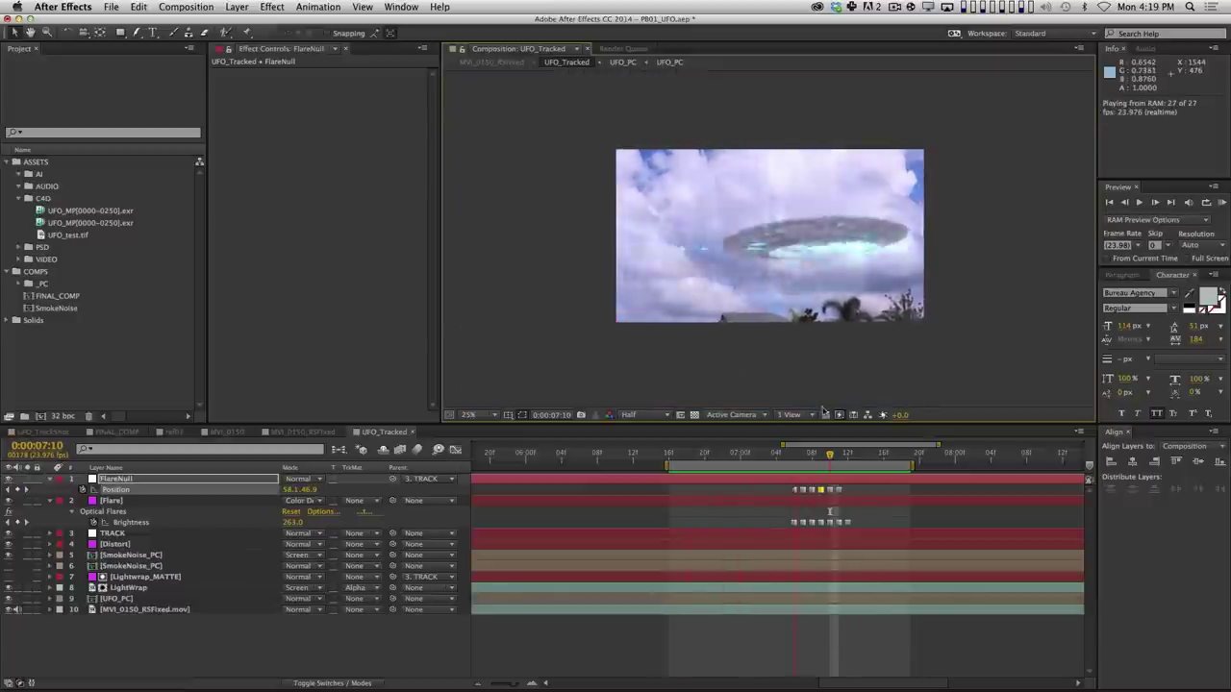
pyautogui.press('space')
pyautogui.press('.')
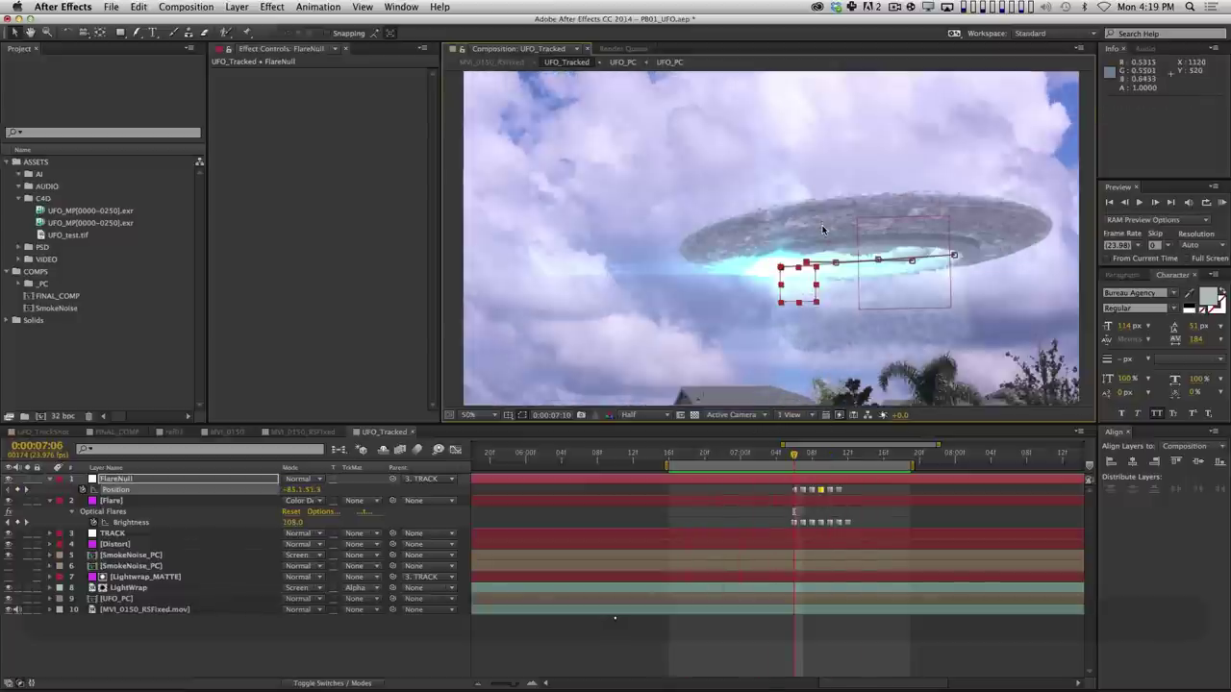
# Set the Optical Flares Scale on the Flare layer to 60 and RAM preview the smaller flare.
pyautogui.press('pagedown')
pyautogui.press('pagedown')
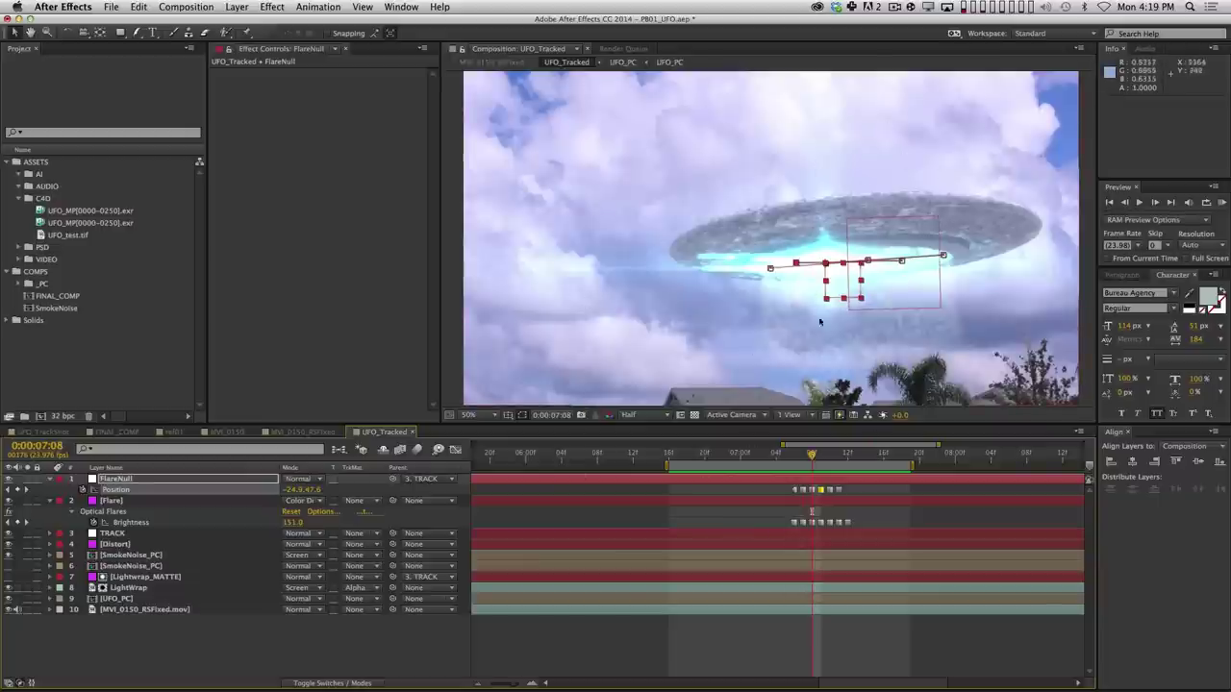
pyautogui.click(139, 504)
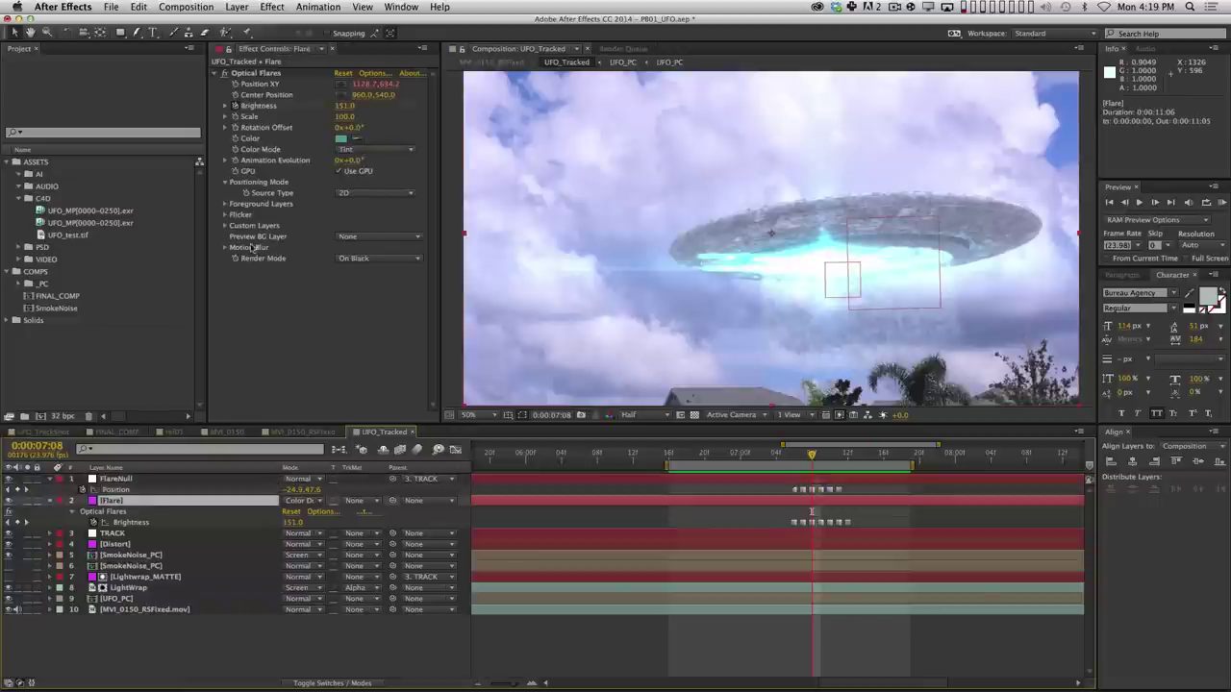
pyautogui.click(343, 117)
pyautogui.write('0')
pyautogui.press('Return')
pyautogui.hotkey('shift', 'Up')
pyautogui.hotkey('shift', 'Up')
pyautogui.hotkey('shift', 'Up')
pyautogui.hotkey('shift', 'Up')
pyautogui.hotkey('shift', 'Up')
pyautogui.hotkey('shift', 'Up')
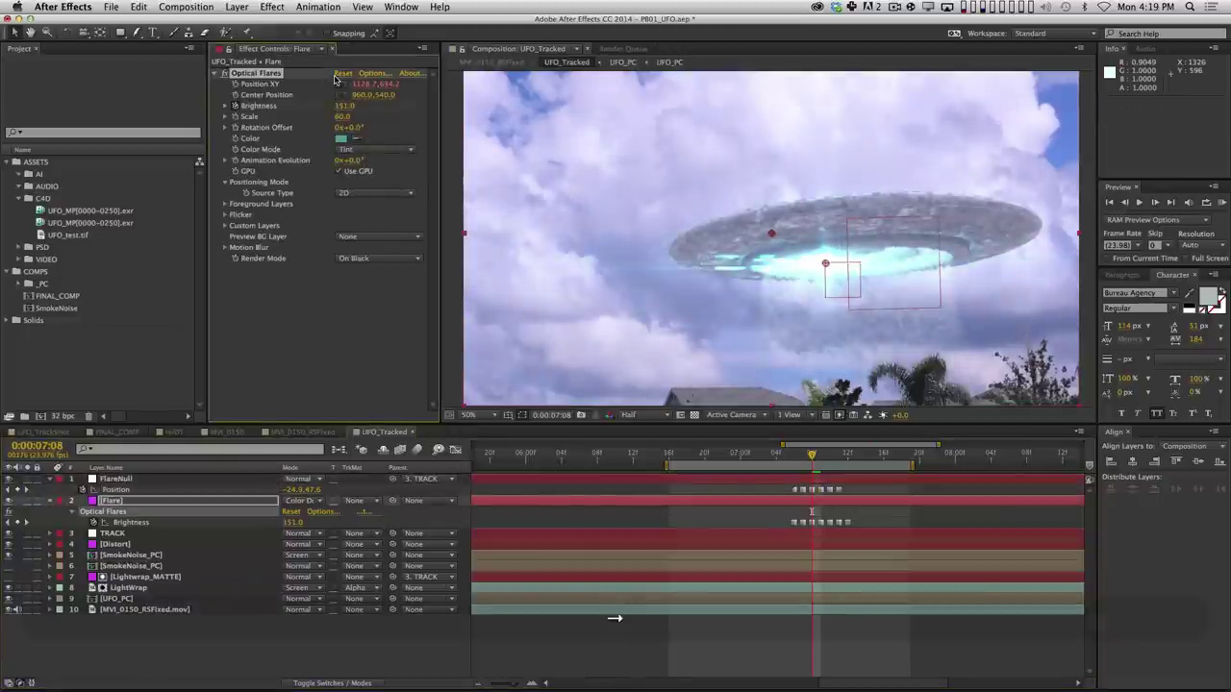
pyautogui.press('KP_0')
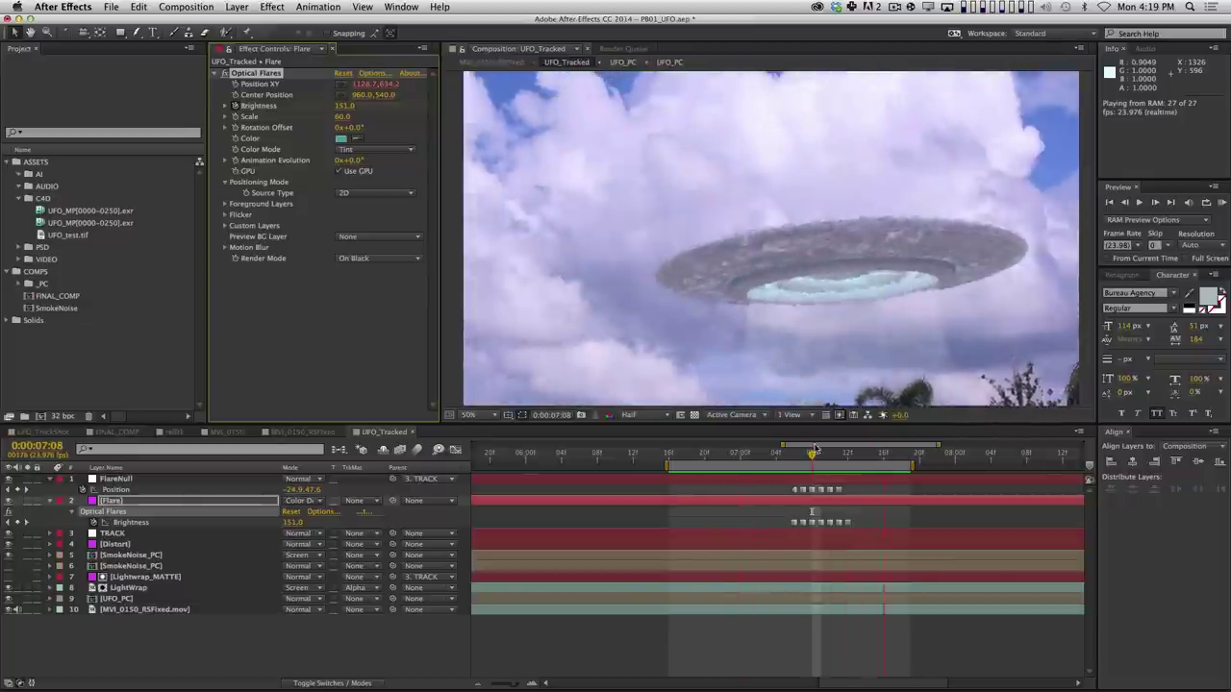
pyautogui.press('space')
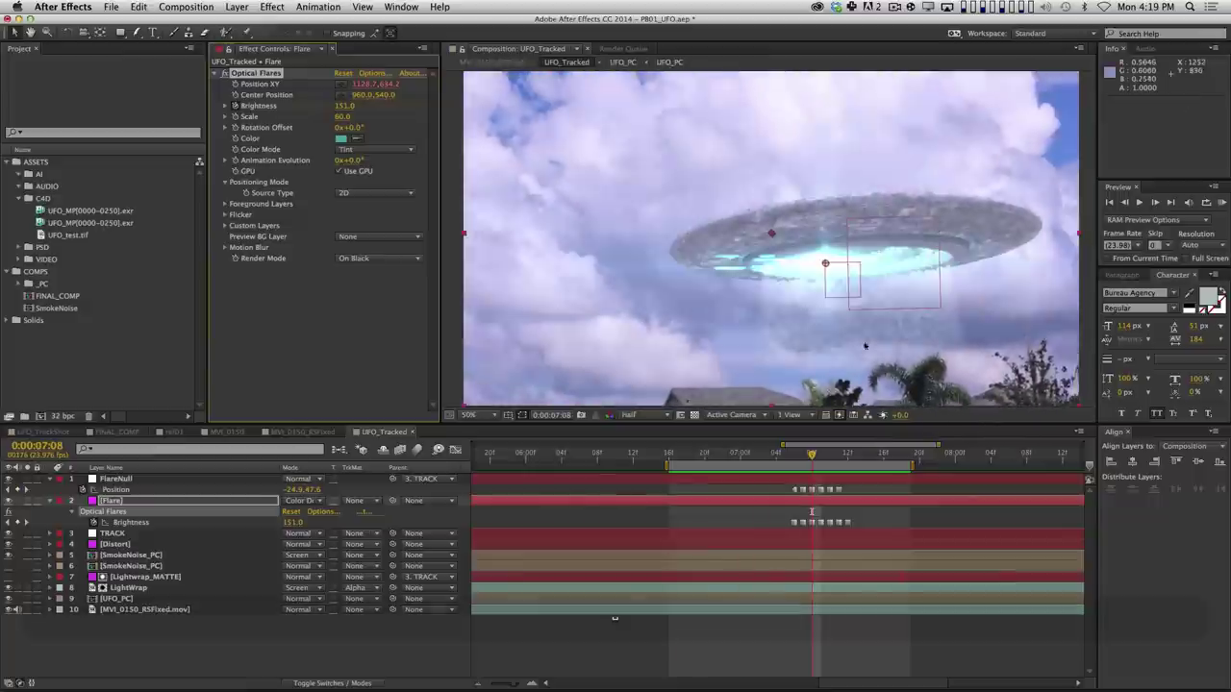
# Try a much higher flare Brightness at 0:00:07:11 and undo the change.
pyautogui.press('pagedown')
pyautogui.press('pagedown')
pyautogui.press('pagedown')
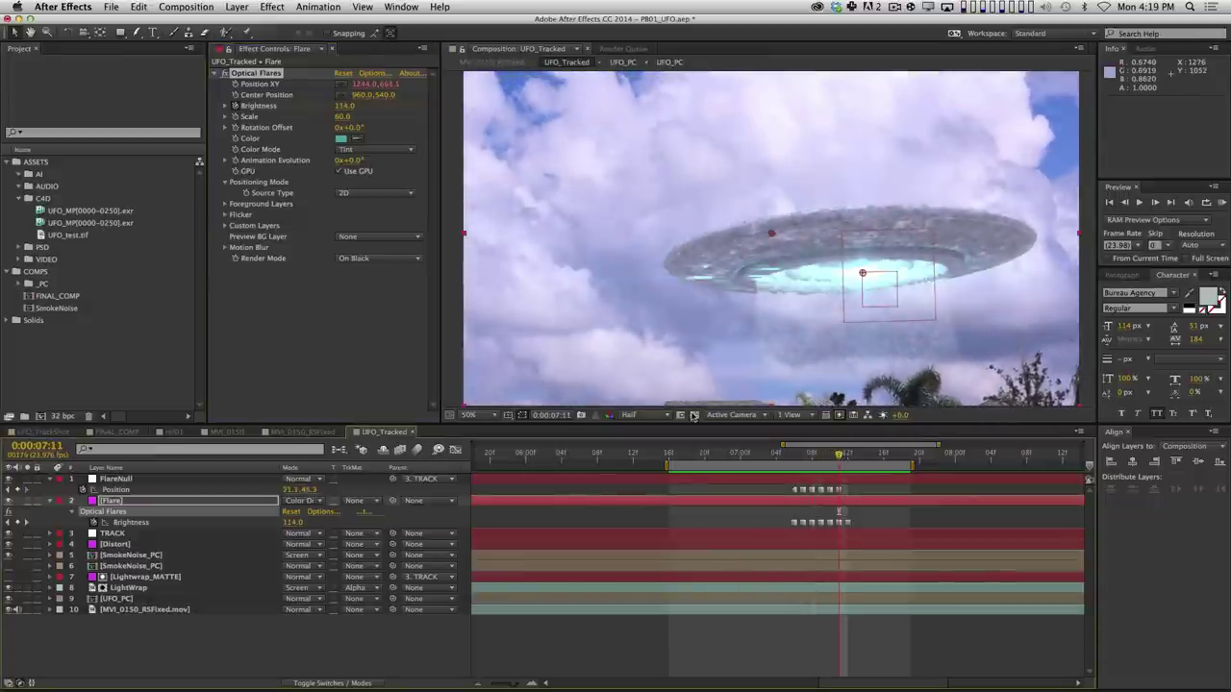
pyautogui.moveTo(344, 106); pyautogui.dragTo(366, 105)
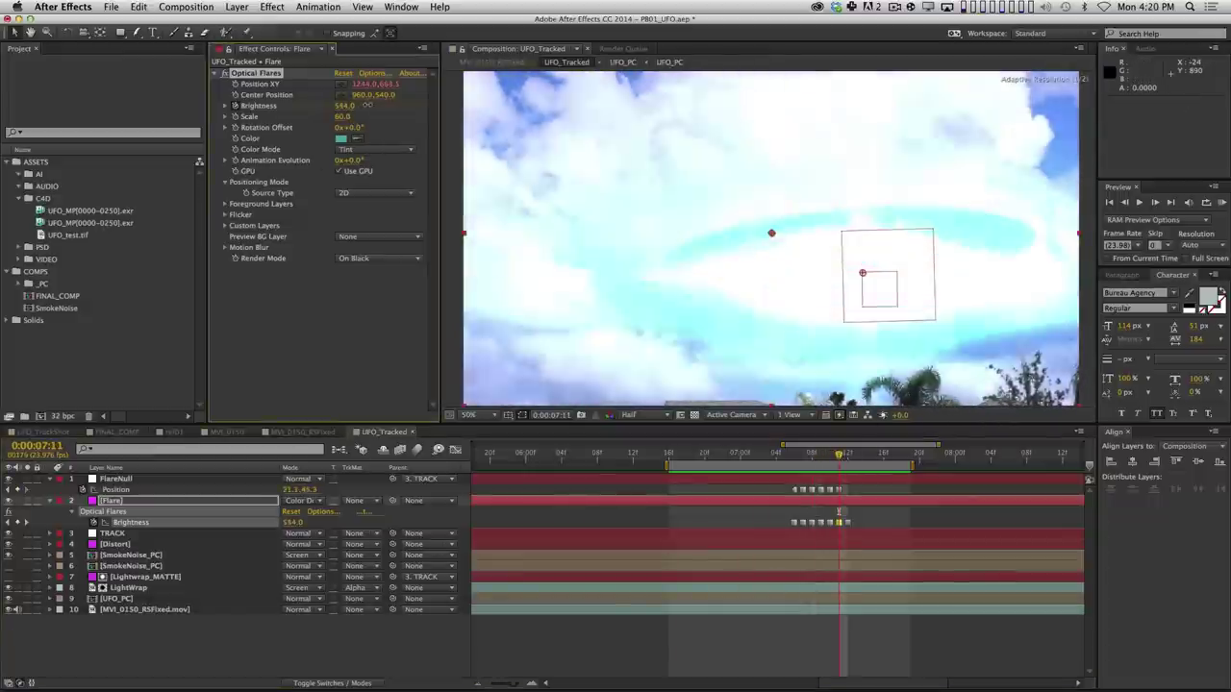
pyautogui.press('super+z')
# Play through the flicker once more, then collapse the keyframed properties of all layers and deselect them.
pyautogui.moveTo(802, 460)
pyautogui.mouseDown()
pyautogui.moveTo(814, 460)
pyautogui.moveTo(789, 461)
pyautogui.mouseUp()
pyautogui.press('space')
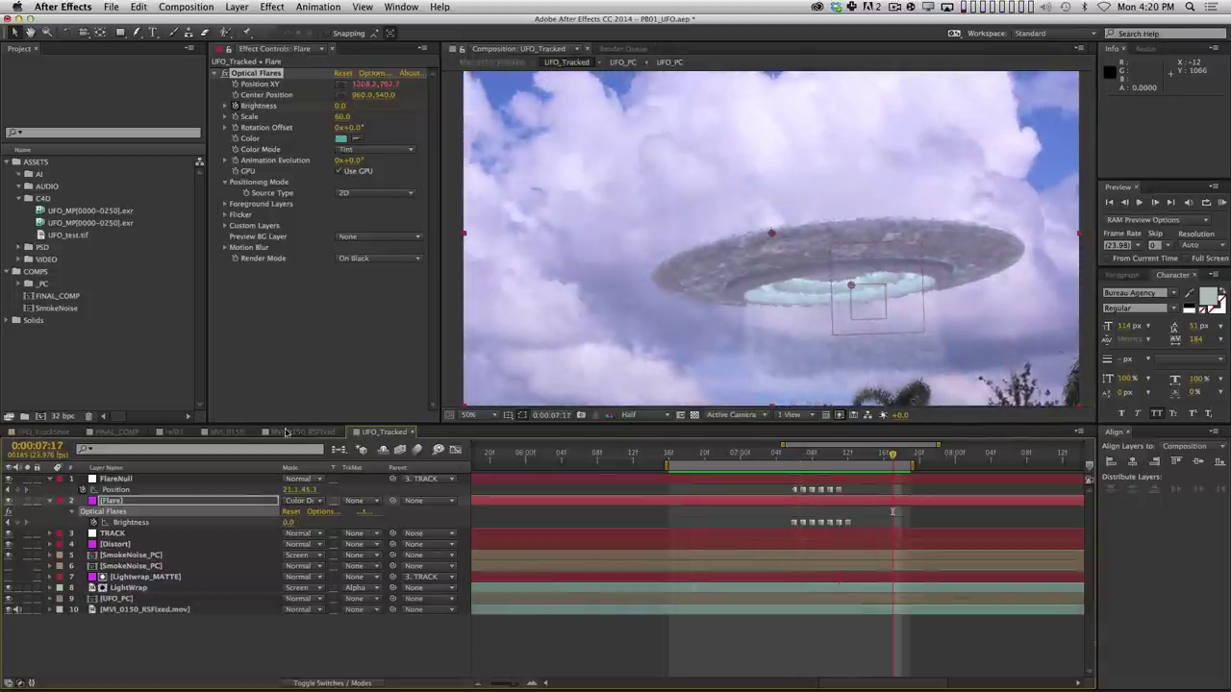
pyautogui.press('super+a')
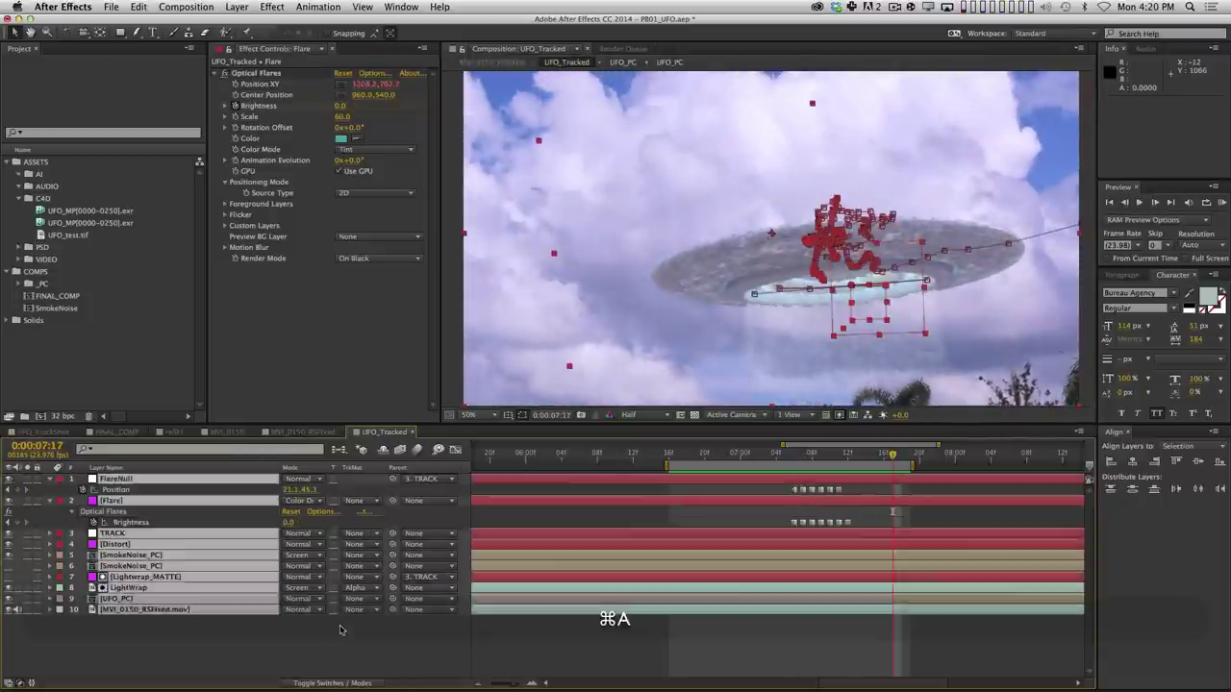
pyautogui.press('u')
pyautogui.press('super+shift+a')
# Switch to the parent composition MVI_0150_RSFixed and play a short stretch of the shot from 0:00:25:15.
pyautogui.hotkey('shift', 'Tab')
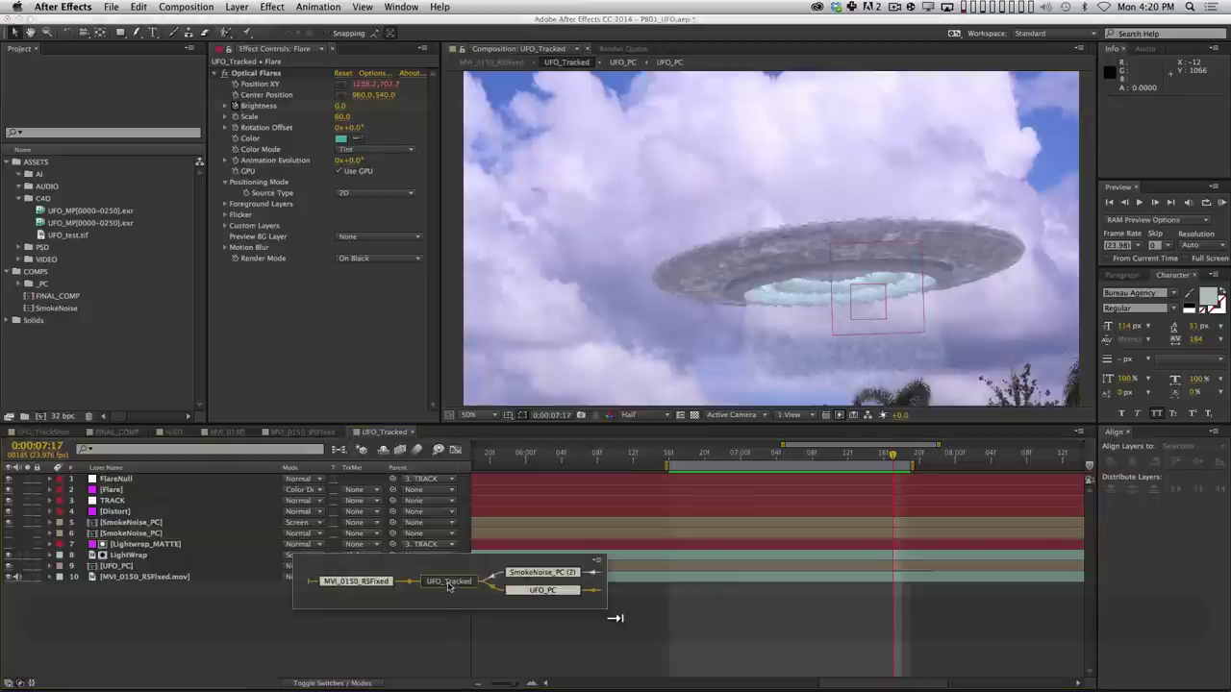
pyautogui.click(356, 582)
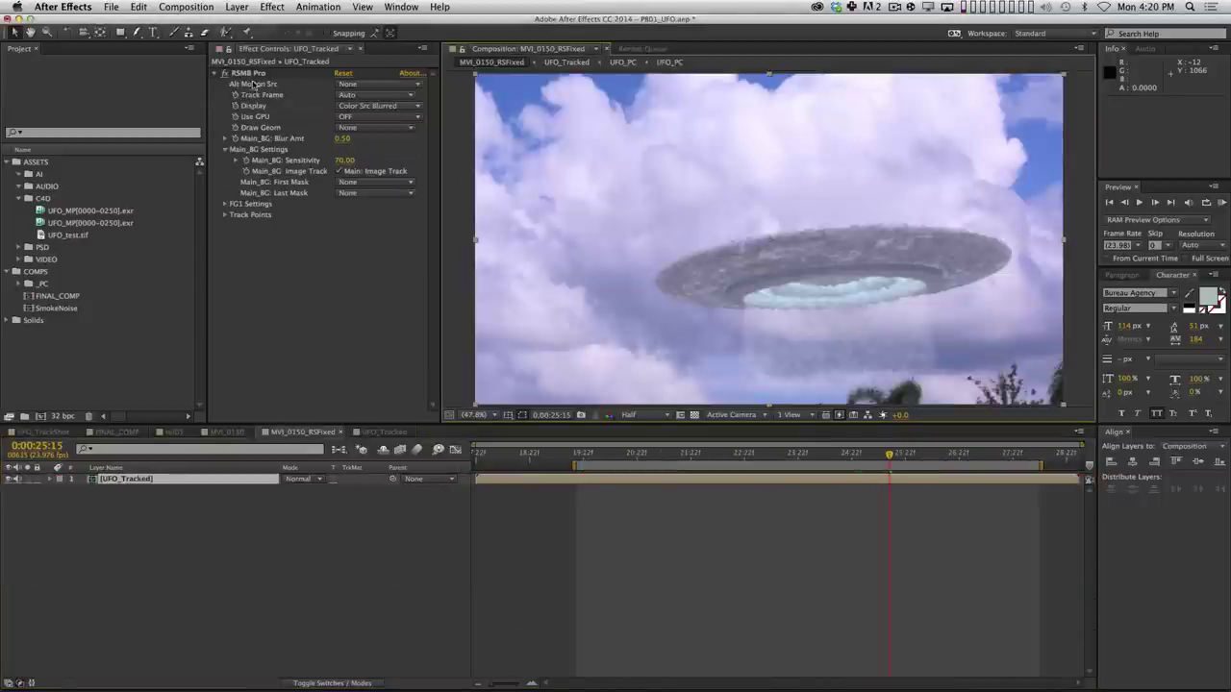
pyautogui.press('space')
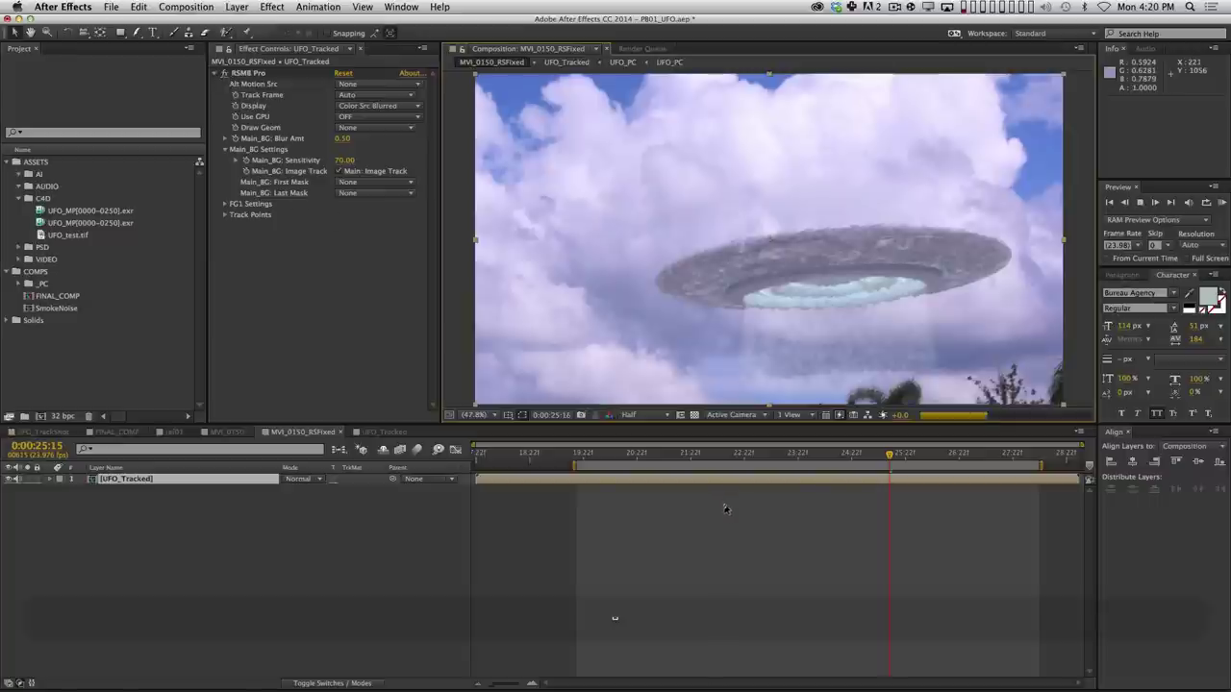
pyautogui.click(856, 490)
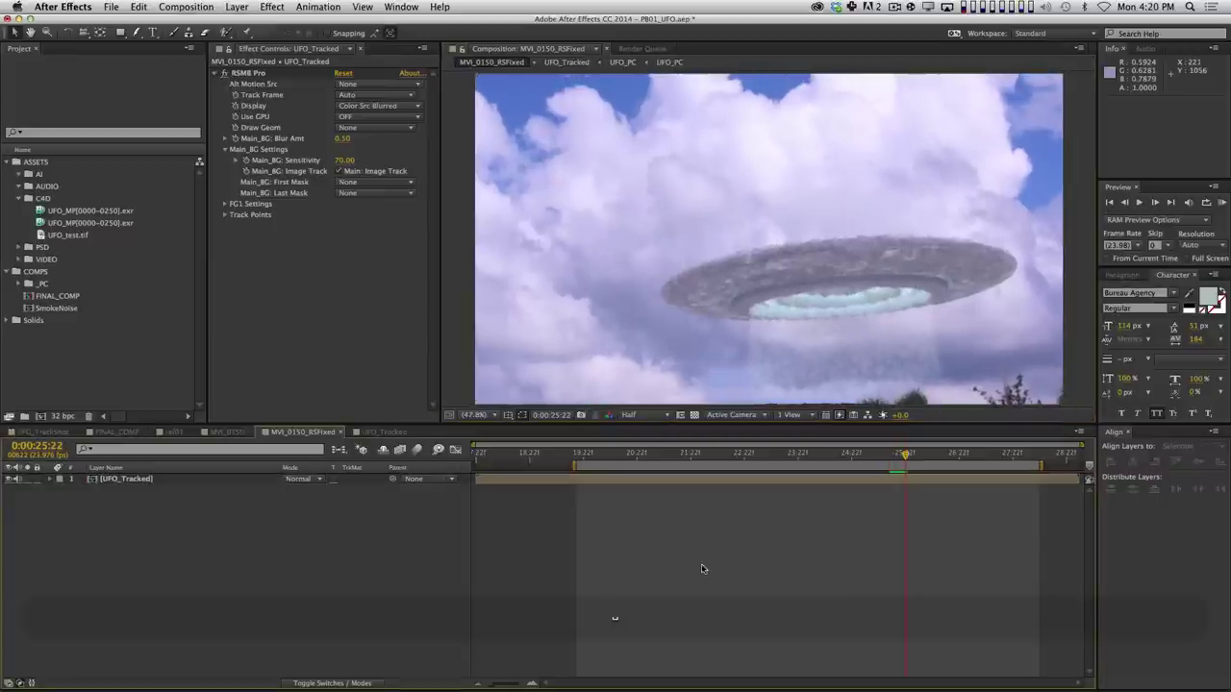
# Apply the Red Giant Color Suite Looks effect to the Medium Magenta Solid 1 layer and open its look editor in Magic Bullet Looks.
pyautogui.click(192, 479)
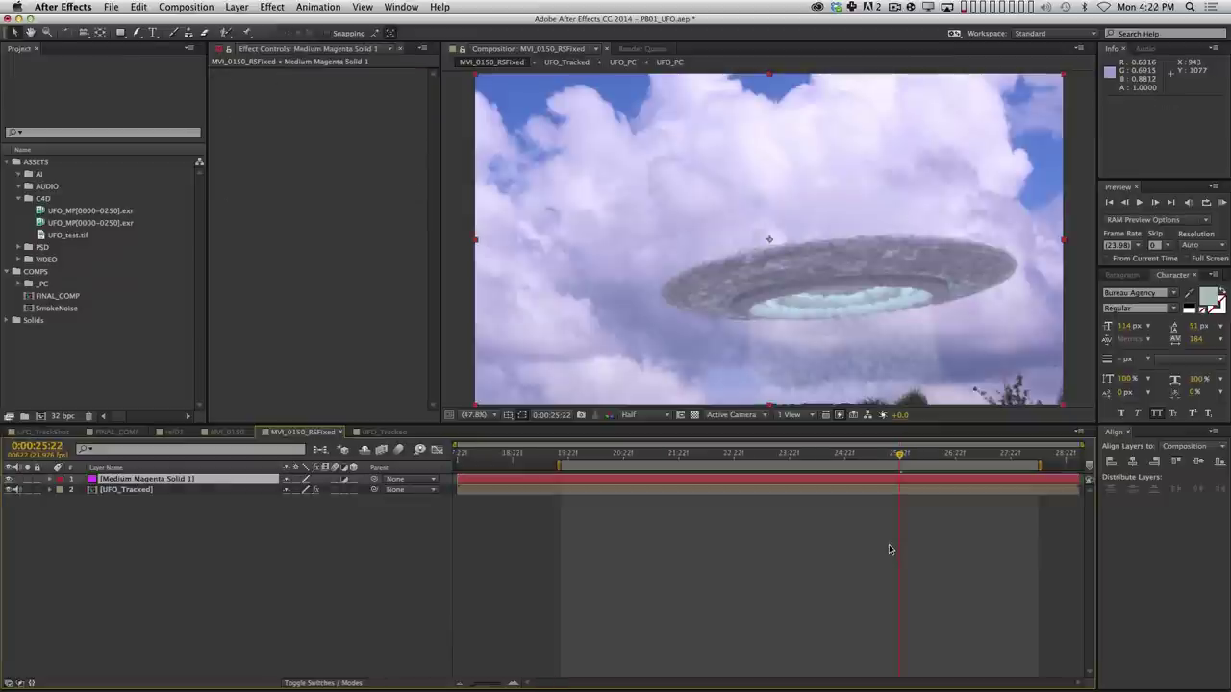
pyautogui.click(270, 6)
pyautogui.moveTo(379, 291)
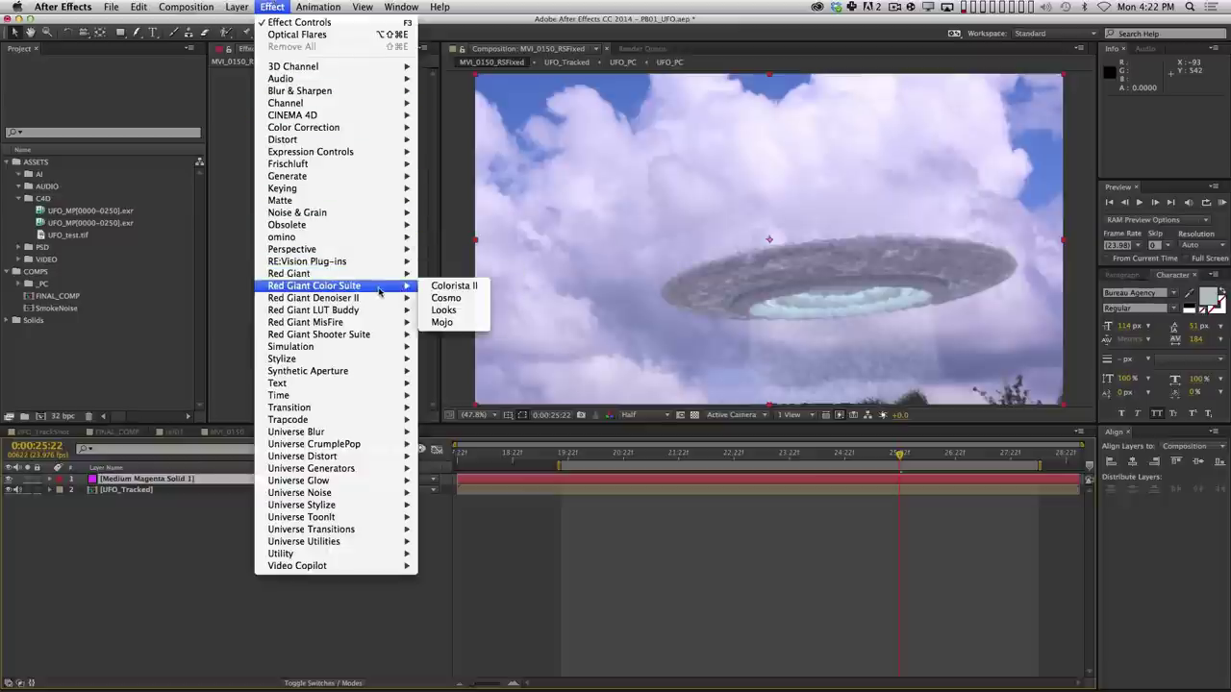
pyautogui.click(458, 312)
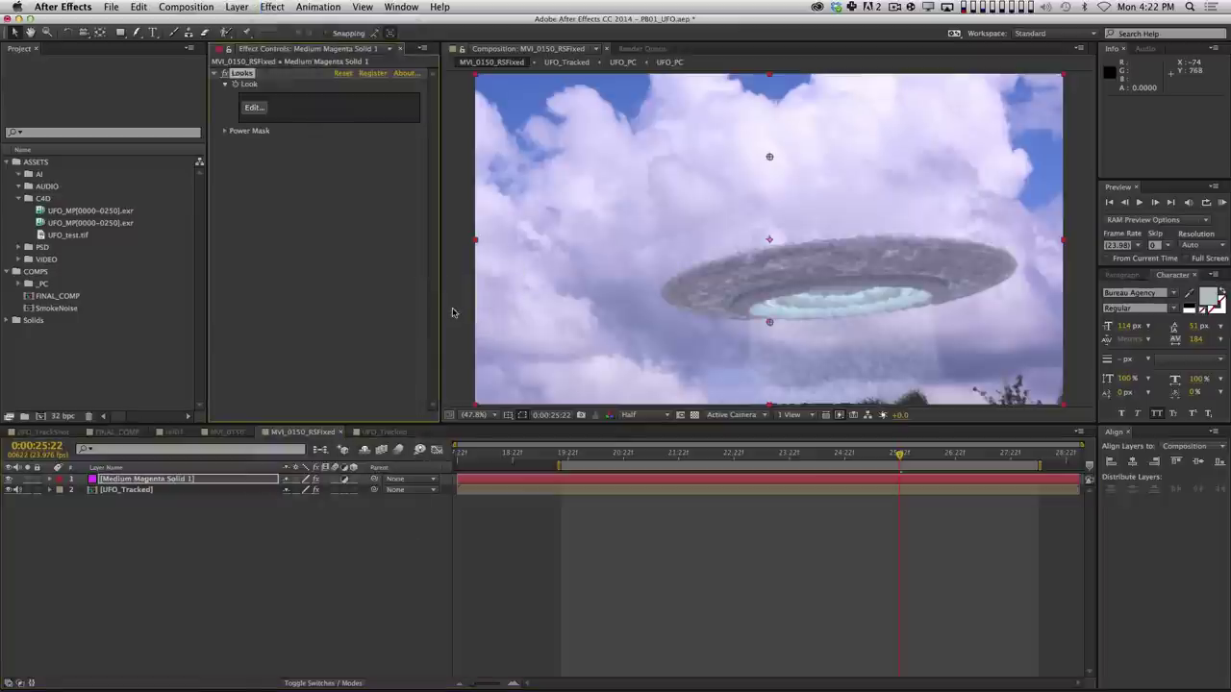
pyautogui.click(255, 112)
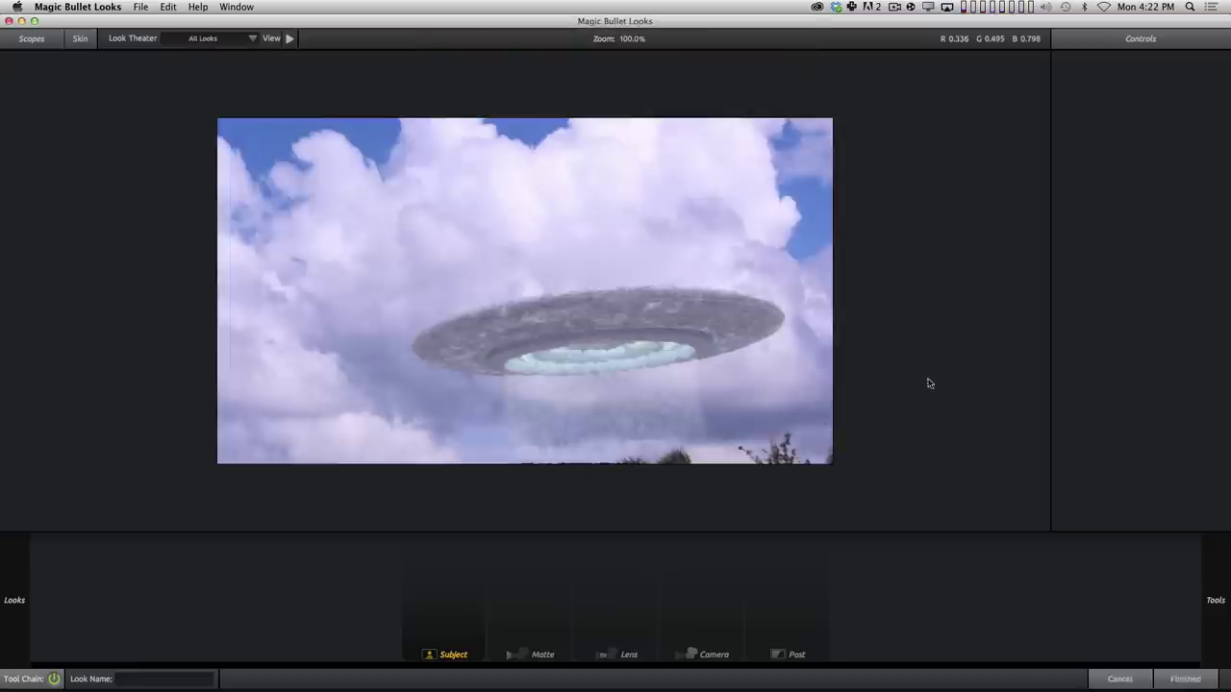
# Try the Cinematic look presets Indie and Zombies, settling on Blockbuster.
pyautogui.moveTo(12, 423)
pyautogui.click(114, 387)
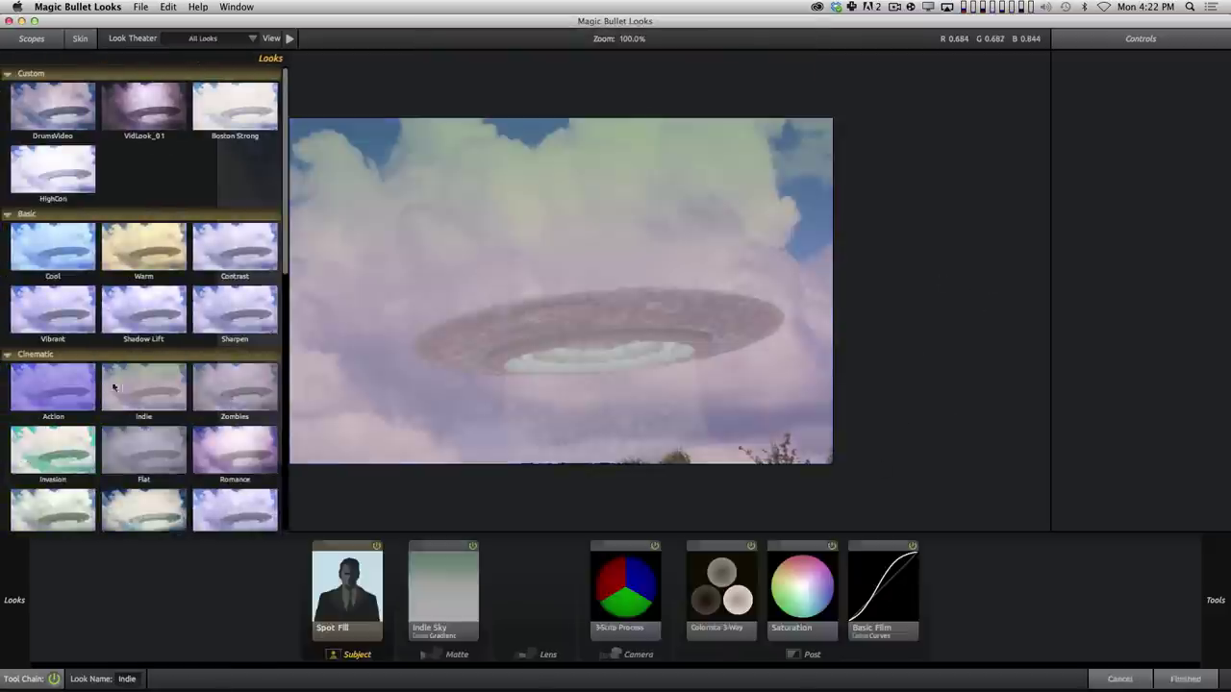
pyautogui.click(238, 415)
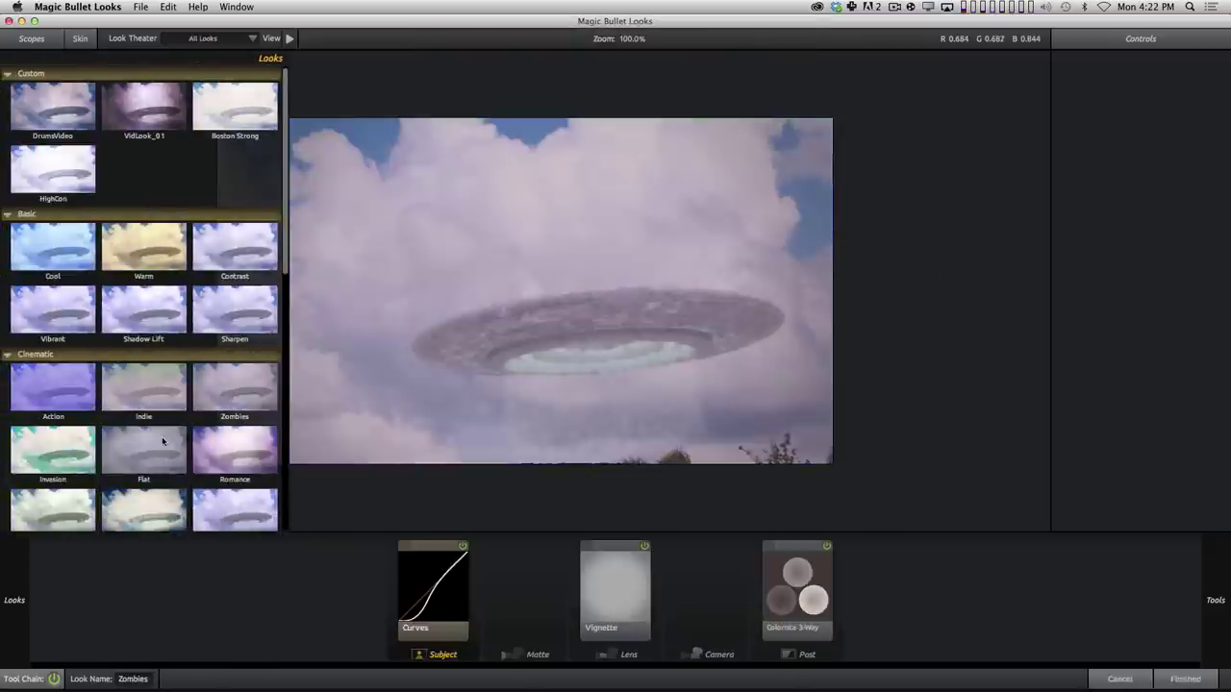
pyautogui.click(143, 510)
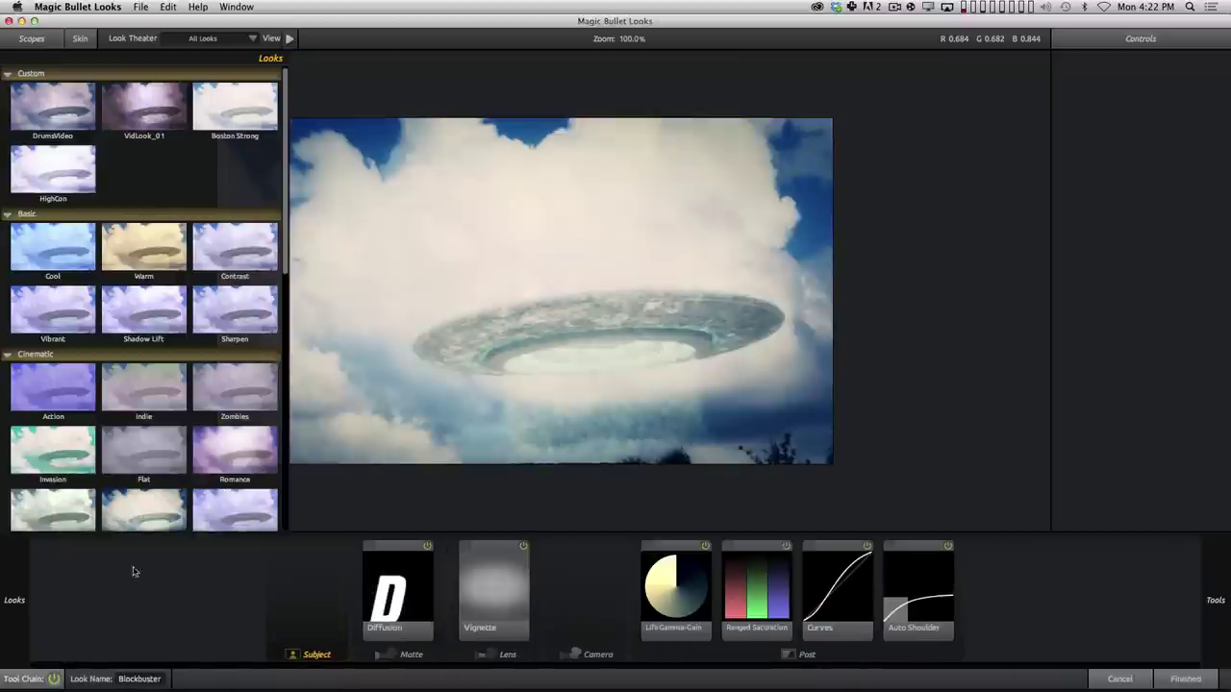
# In the look's Lift-Gamma-Gain tool, slightly lower the gamma, raise the lift, reduce the gain to 1.140/1.031/0.712, and finish the look.
pyautogui.click(662, 596)
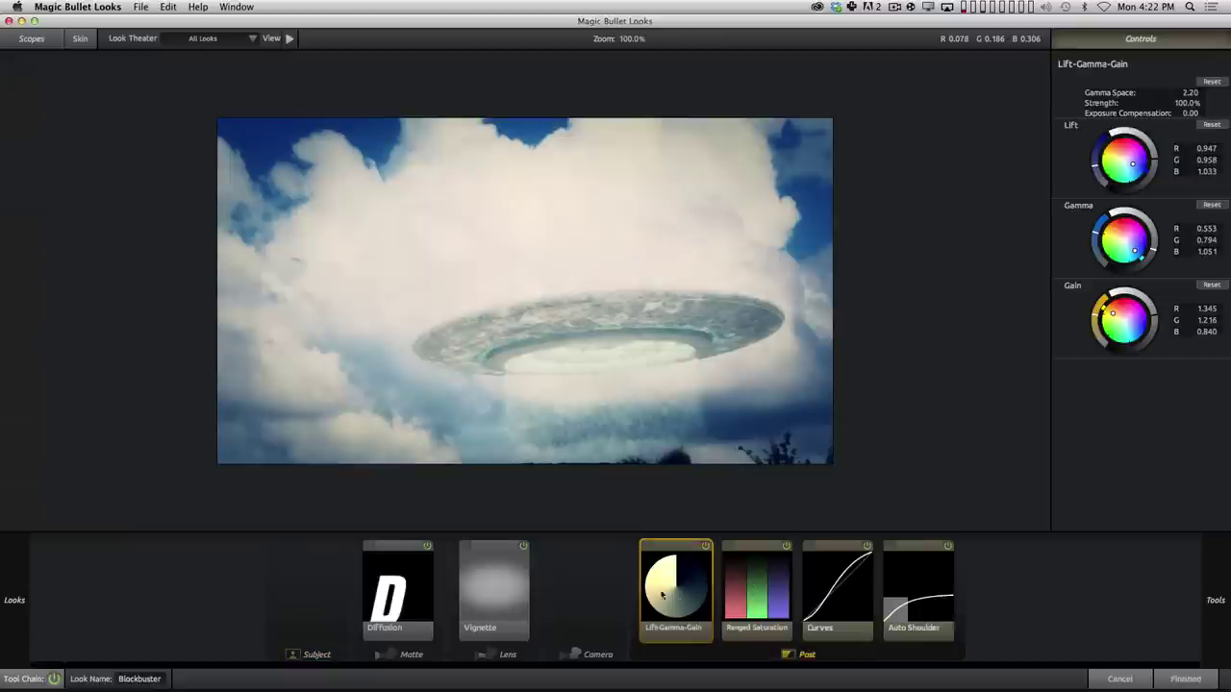
pyautogui.moveTo(1148, 249); pyautogui.dragTo(1141, 252)
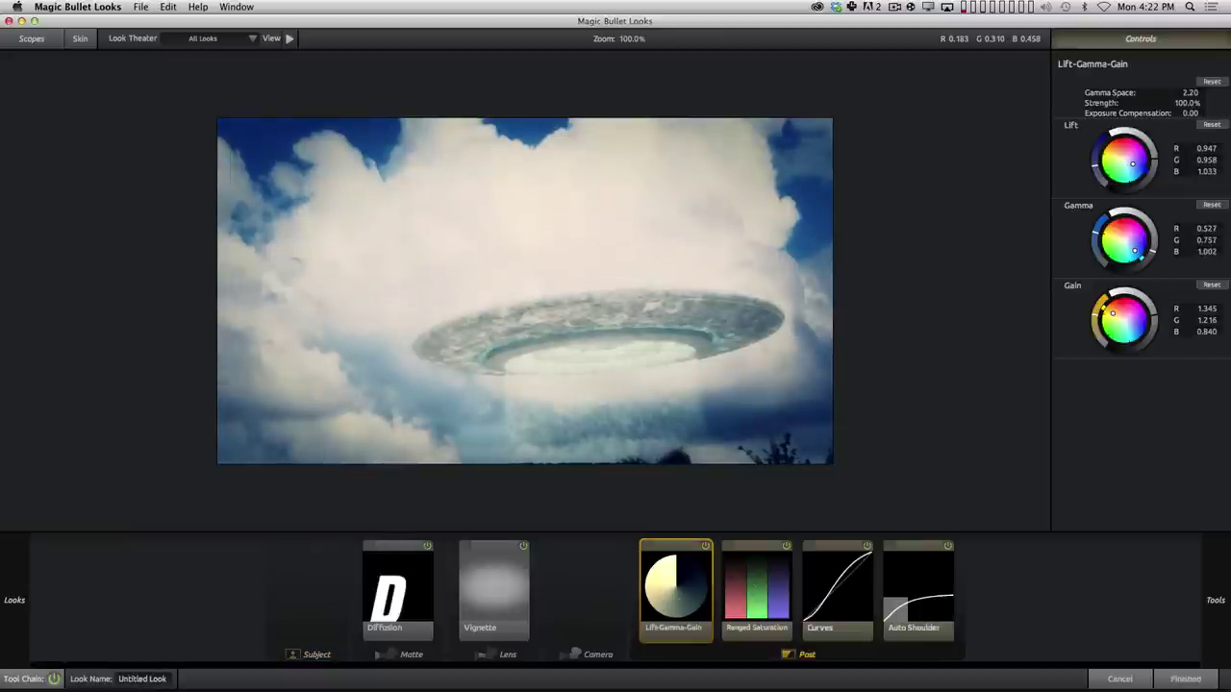
pyautogui.moveTo(1097, 165); pyautogui.dragTo(1096, 160)
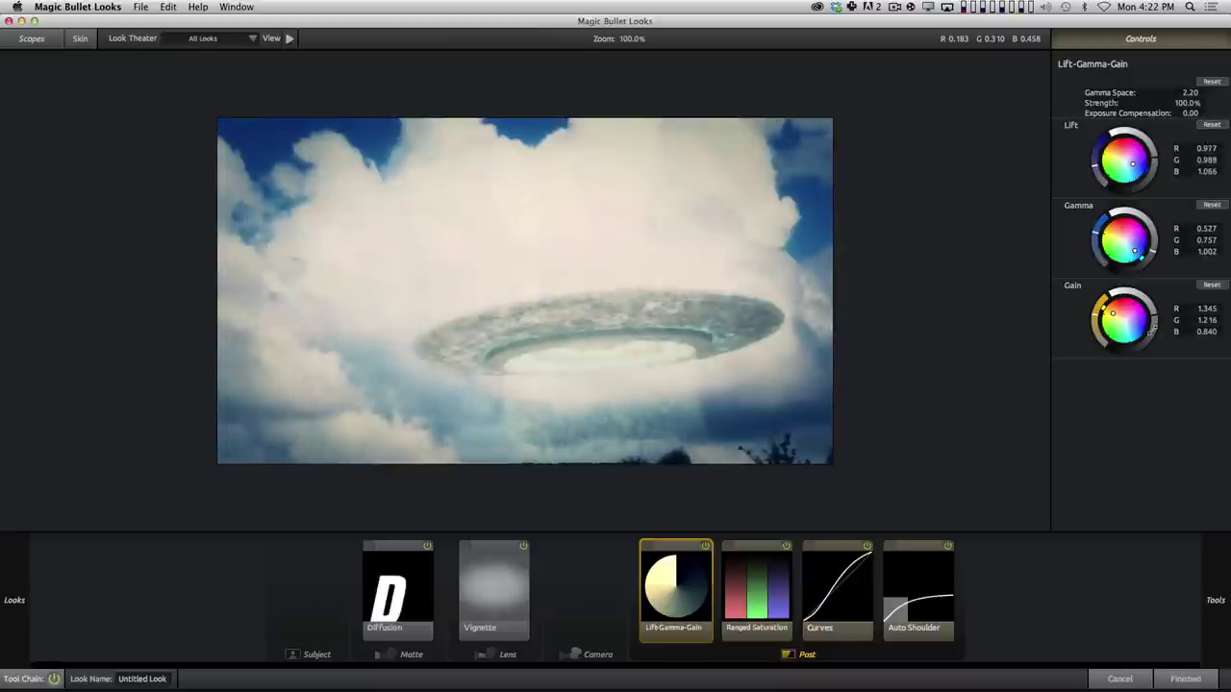
pyautogui.moveTo(1154, 323); pyautogui.dragTo(1154, 331)
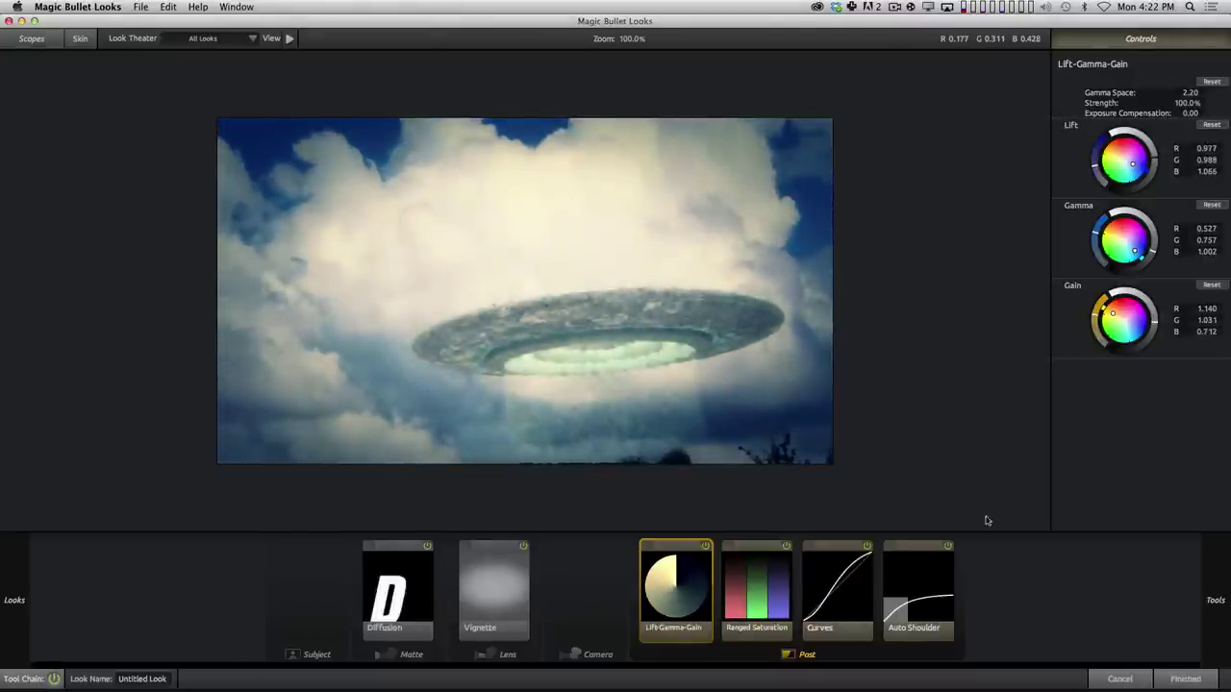
pyautogui.click(1169, 680)
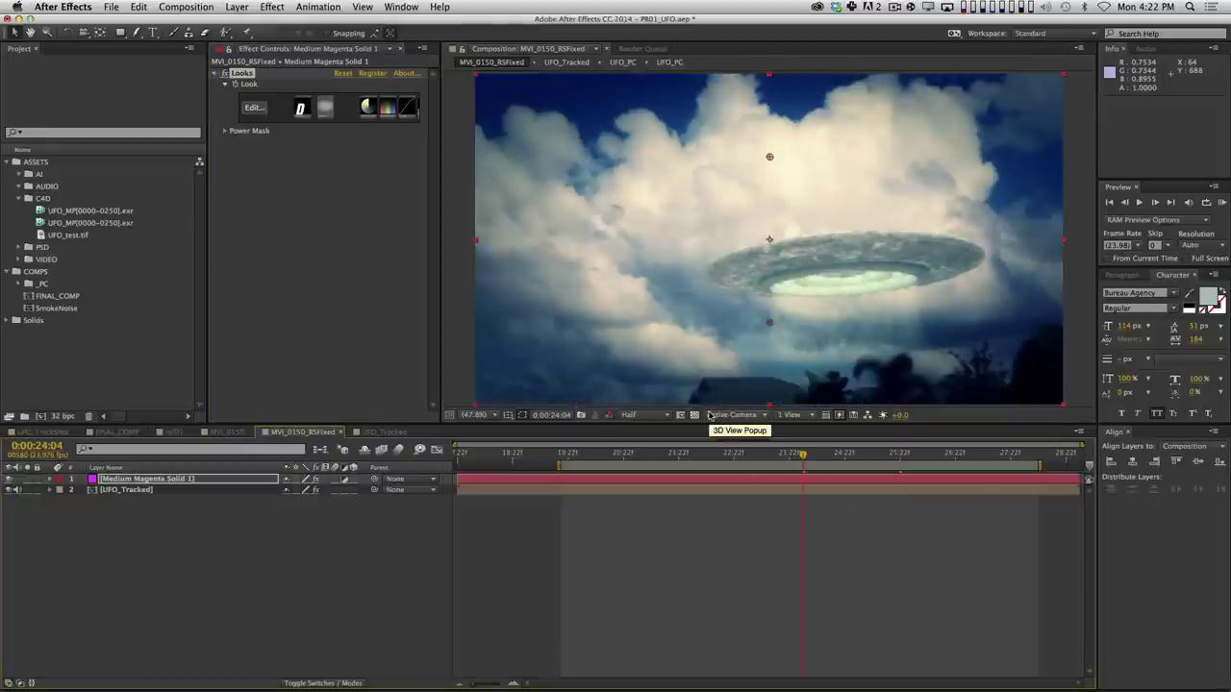
# Remove the Looks effect from the Medium Magenta Solid 1 layer and rename the layer CC.
pyautogui.click(214, 503)
pyautogui.press('super+a')
pyautogui.press('BackSpace')
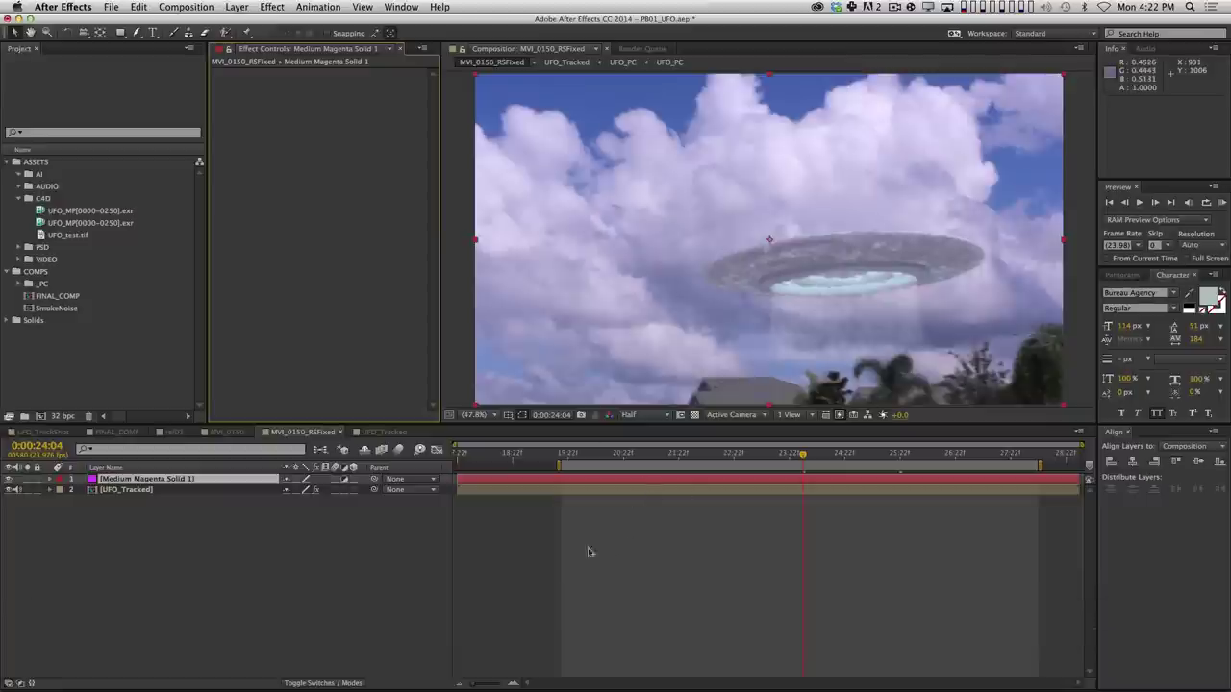
pyautogui.click(177, 459)
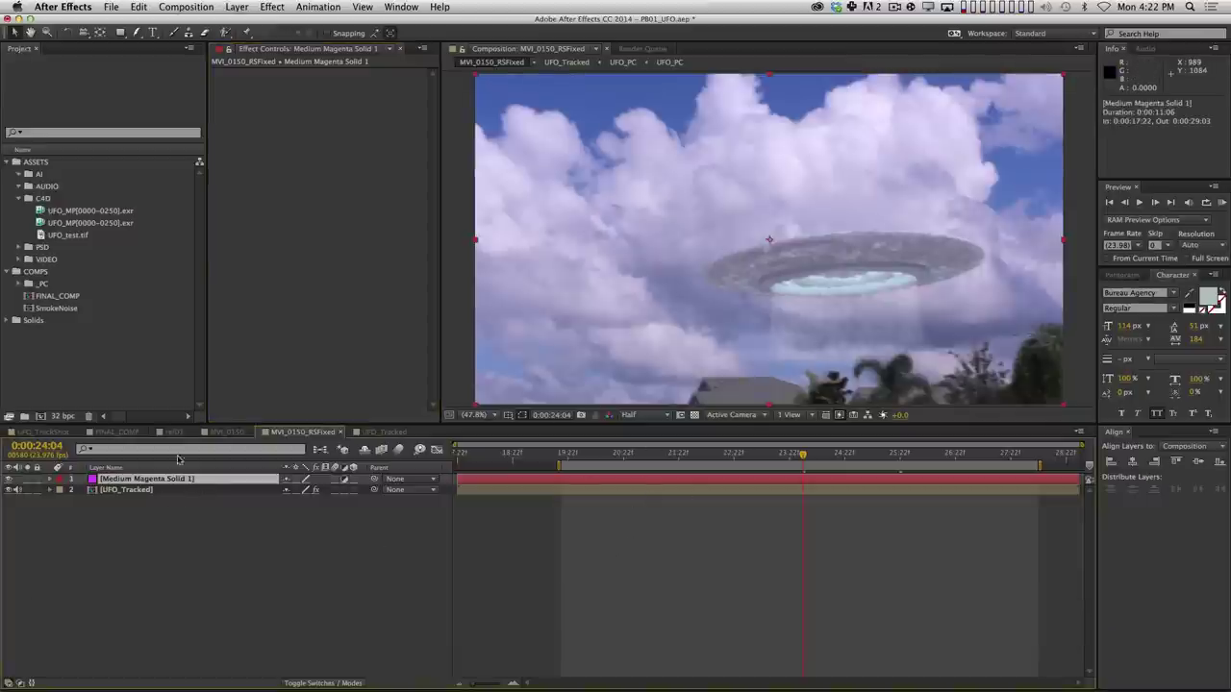
pyautogui.press('Return')
pyautogui.write('CC')
pyautogui.press('Return')
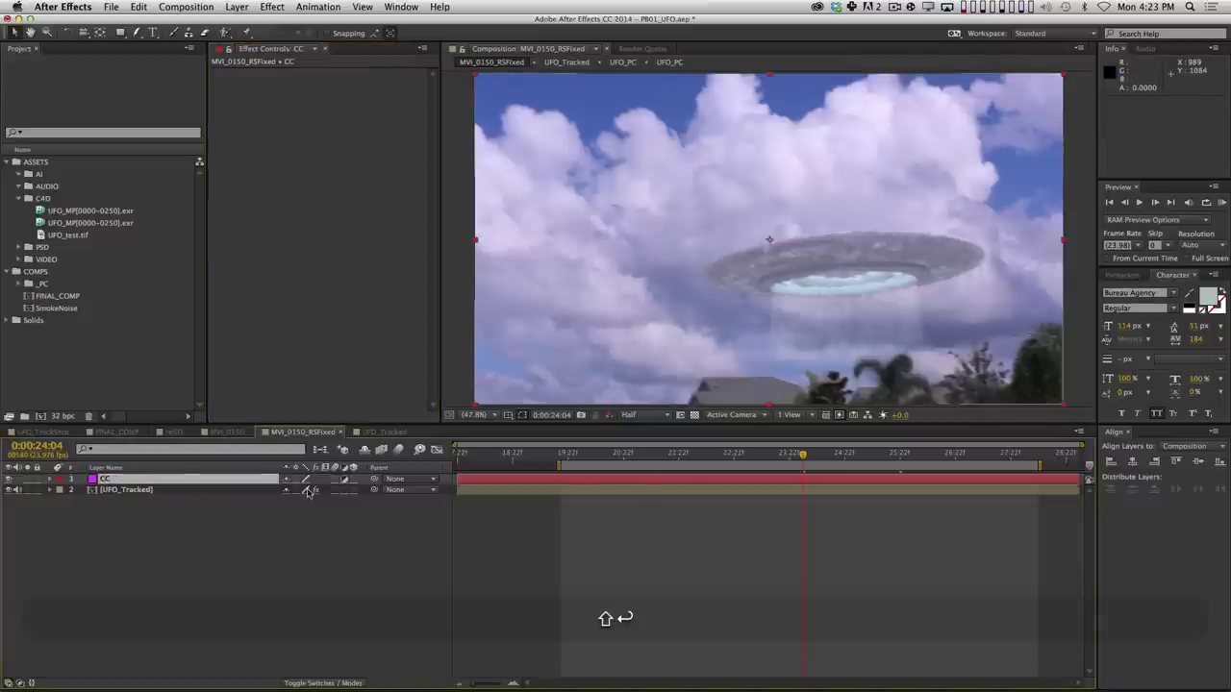
# Apply a Curves effect to the CC layer and shape its RGB curve into an S with darker shadows and brighter highlights.
pyautogui.click(272, 7)
pyautogui.moveTo(318, 128)
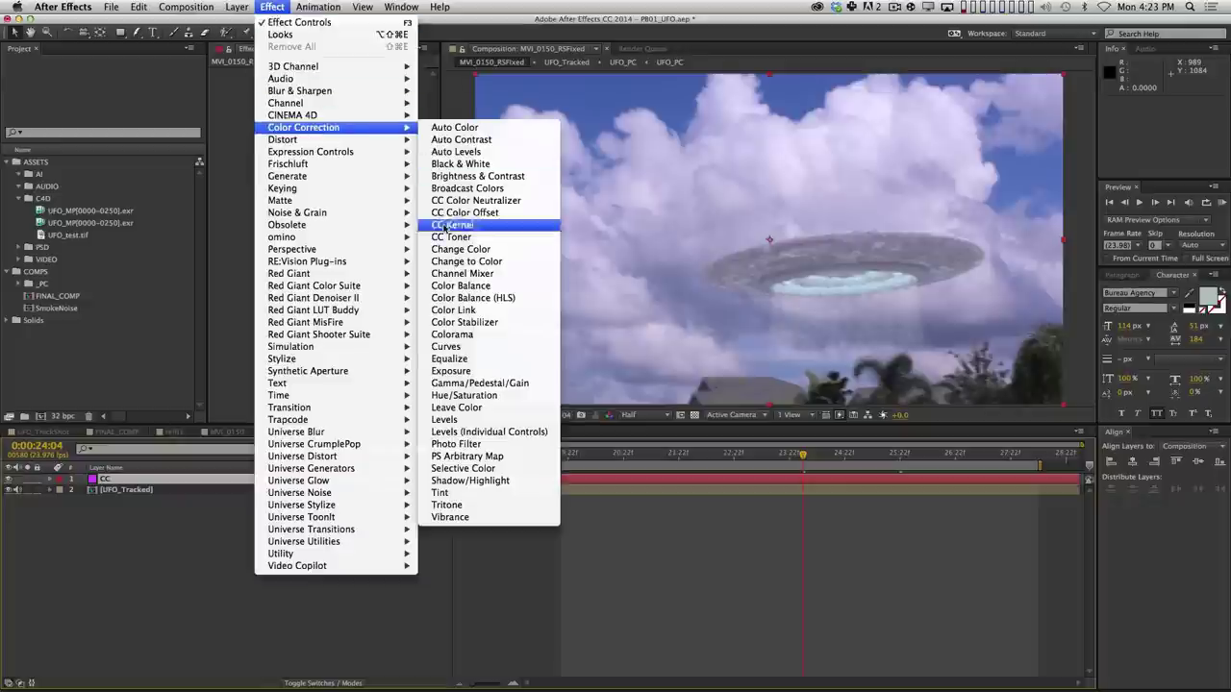
pyautogui.click(458, 350)
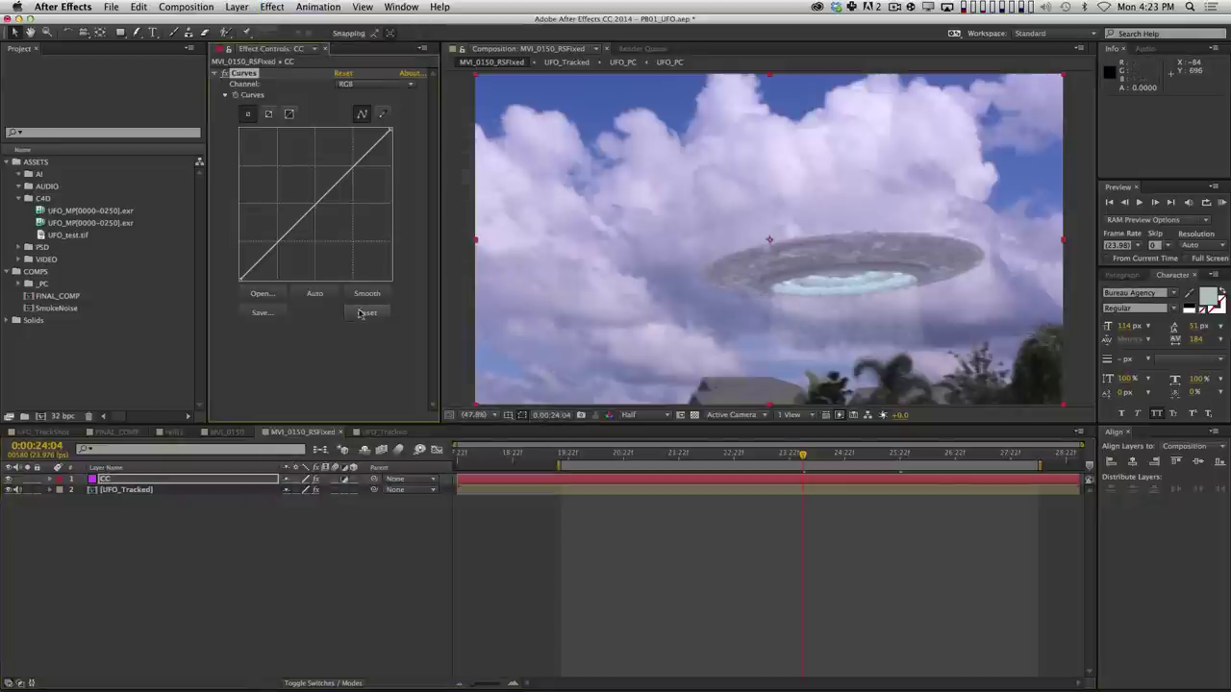
pyautogui.moveTo(259, 268); pyautogui.dragTo(368, 143)
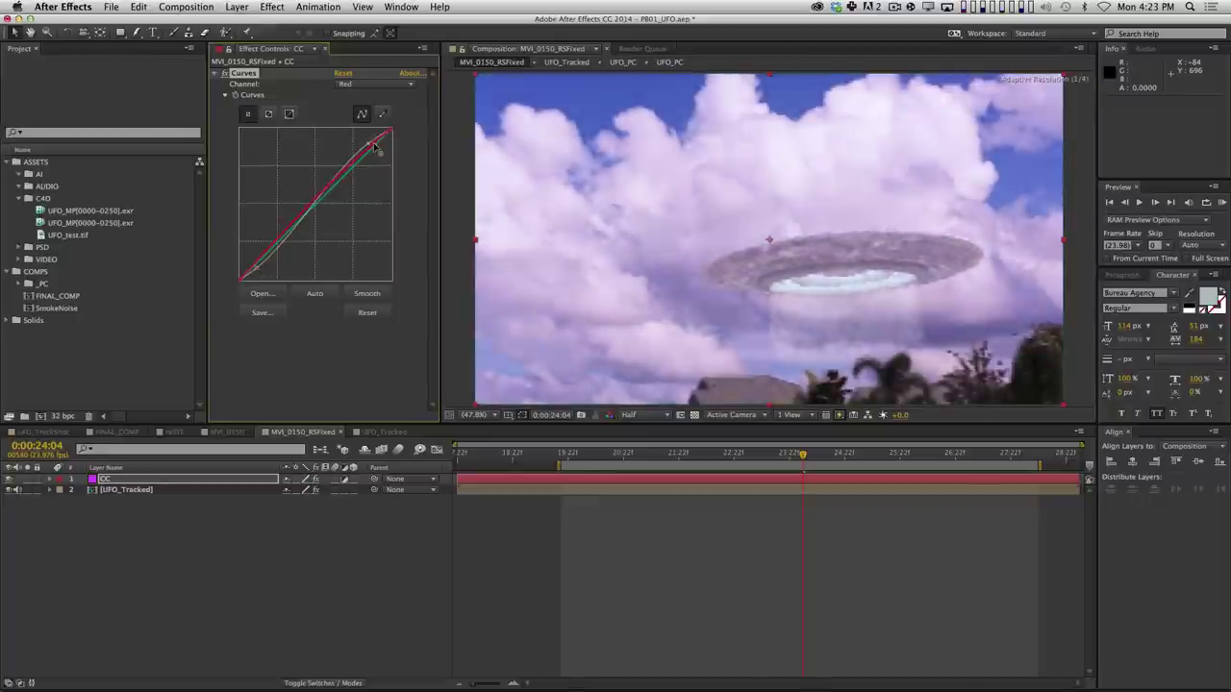
pyautogui.press('super+z')
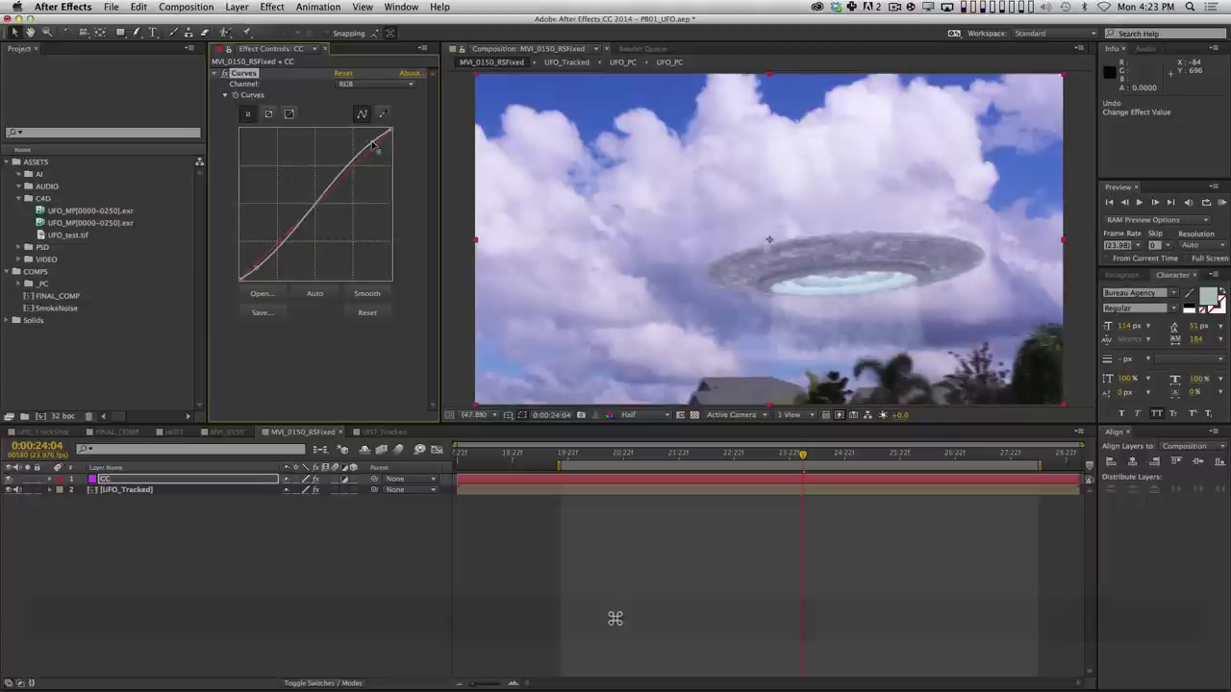
pyautogui.moveTo(268, 269); pyautogui.dragTo(241, 277)
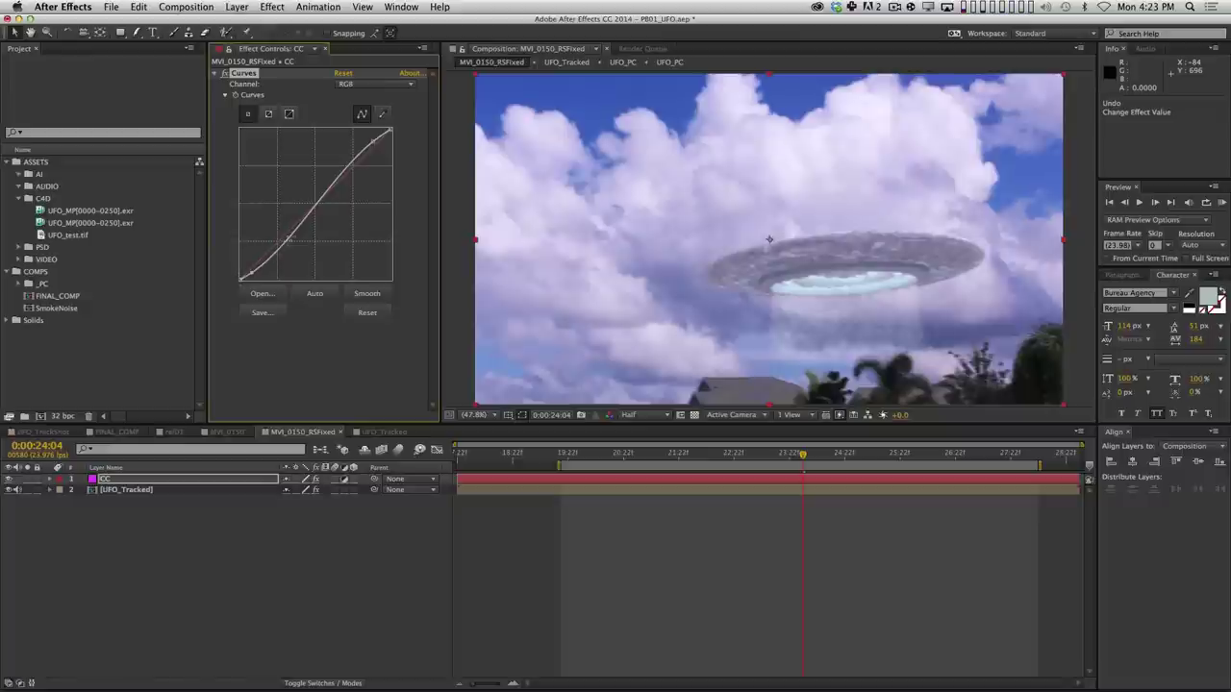
pyautogui.moveTo(374, 141); pyautogui.dragTo(376, 135)
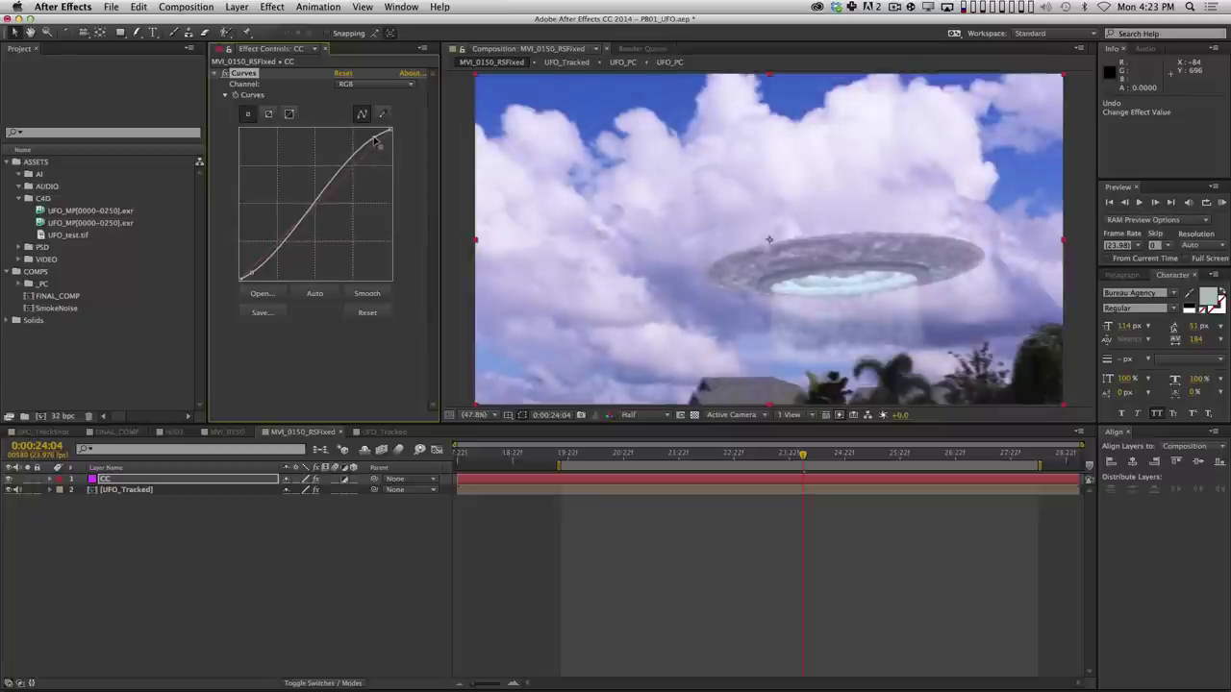
# At 0:00:20:13, refine the RGB curve by lowering the highlight point, pulling the midtones down and lifting the shadow point.
pyautogui.click(603, 454)
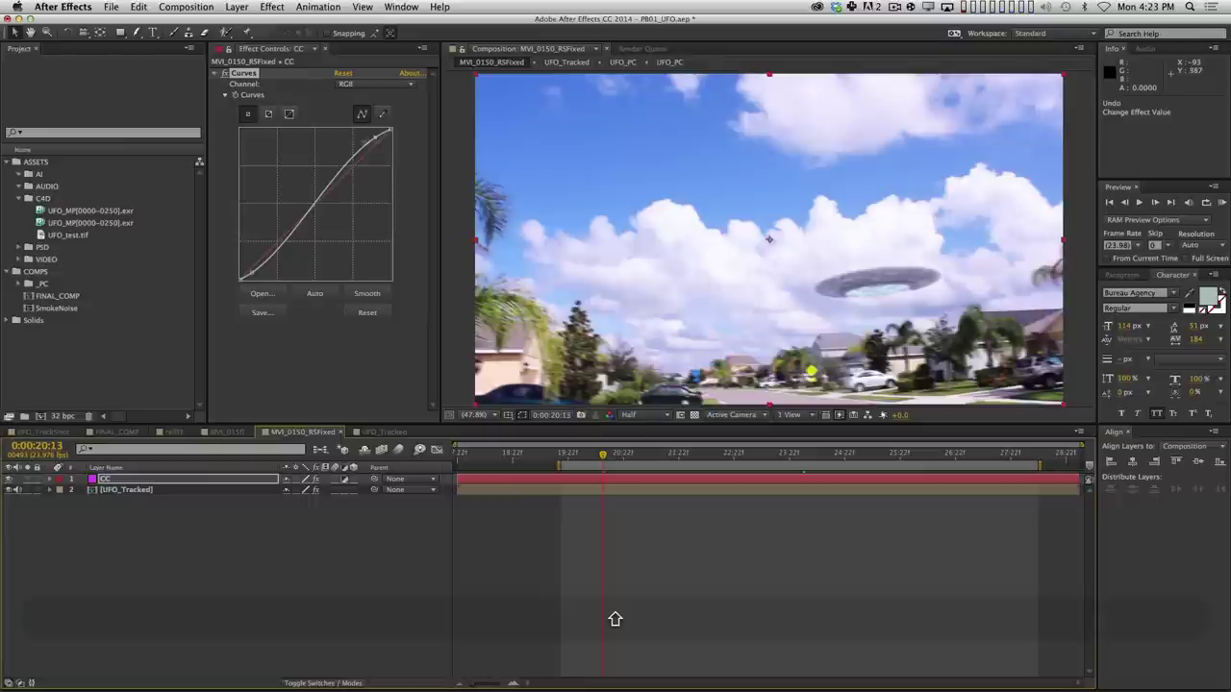
pyautogui.moveTo(375, 137); pyautogui.dragTo(375, 144)
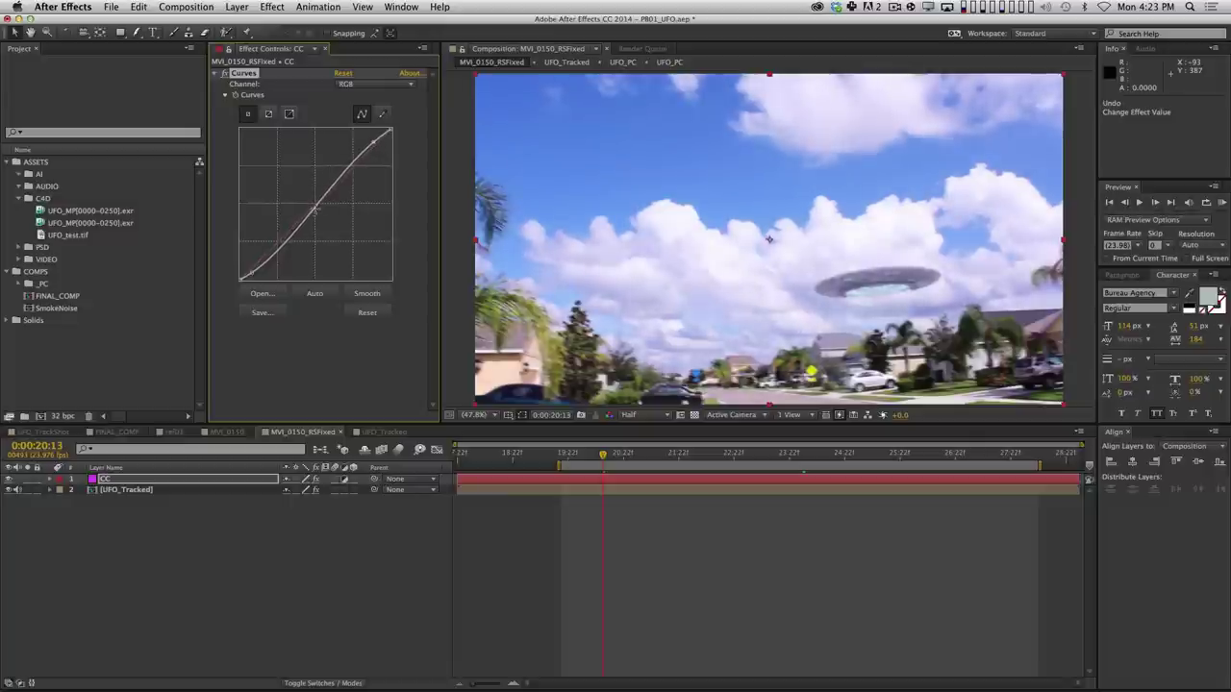
pyautogui.moveTo(314, 209); pyautogui.dragTo(312, 214)
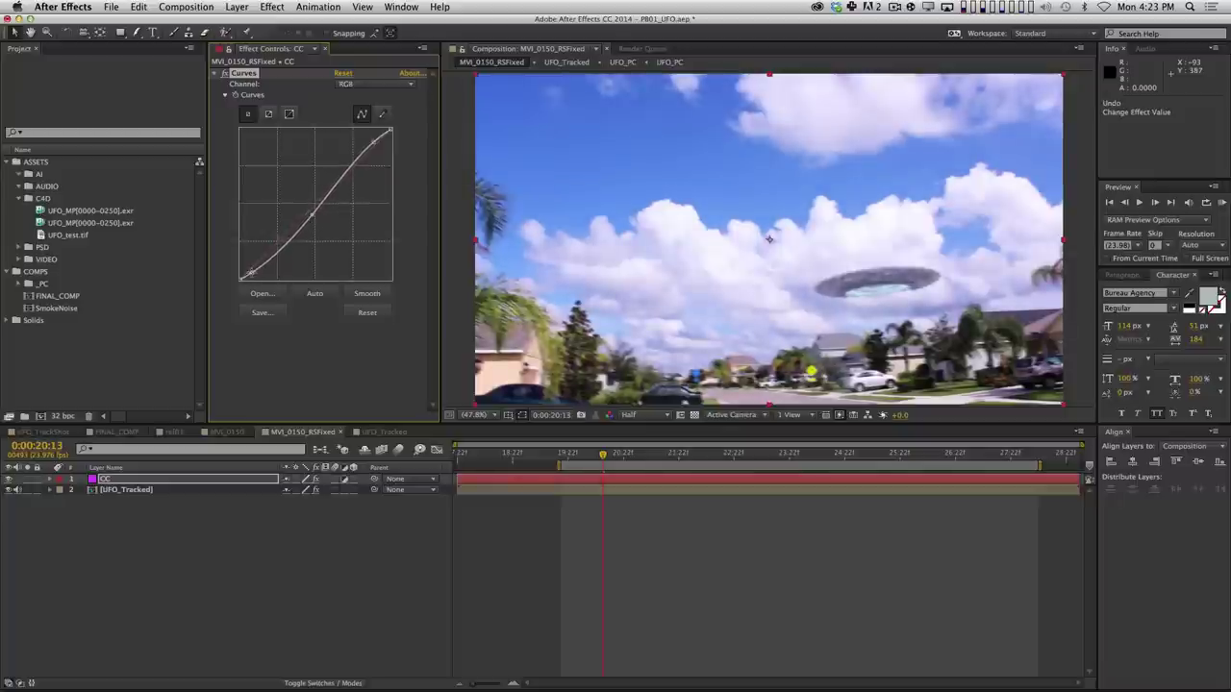
pyautogui.moveTo(249, 273); pyautogui.dragTo(250, 270)
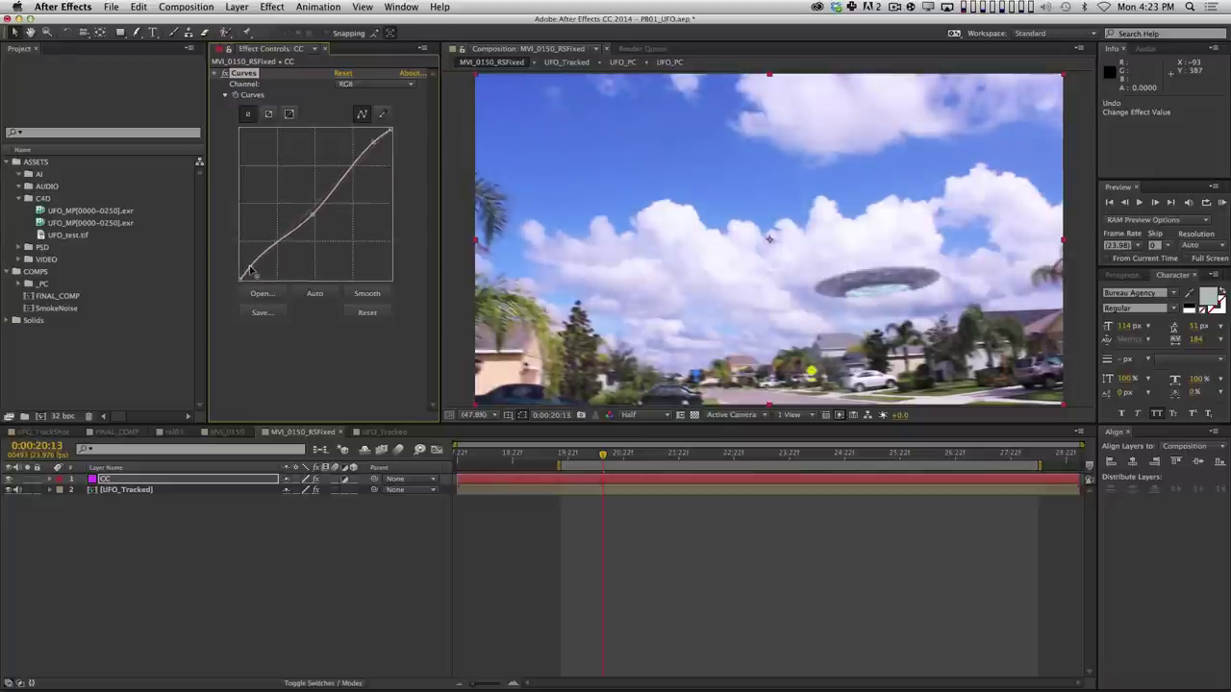
# At 0:00:23:04, add a Color Balance effect to the CC layer with Shadow Green Balance 28 and Midtone Red Balance -30.
pyautogui.click(624, 583)
pyautogui.click(745, 452)
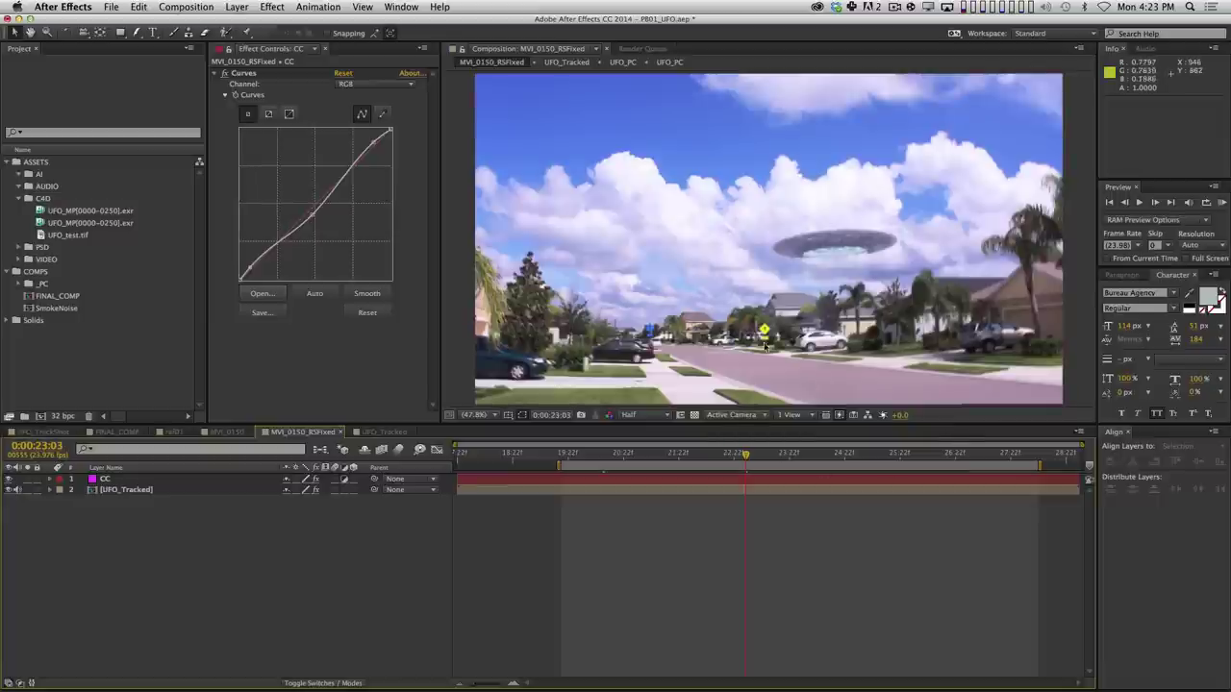
pyautogui.press('pagedown')
pyautogui.hotkey('shift', 'pagedown')
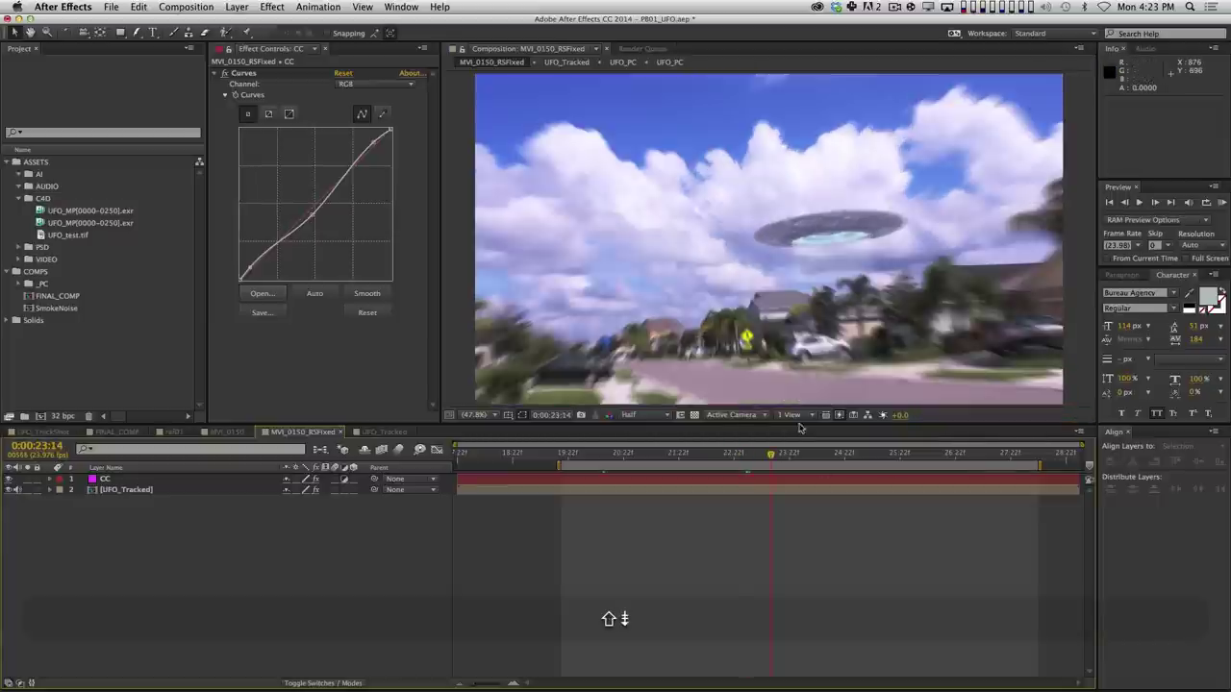
pyautogui.hotkey('shift', 'pageup')
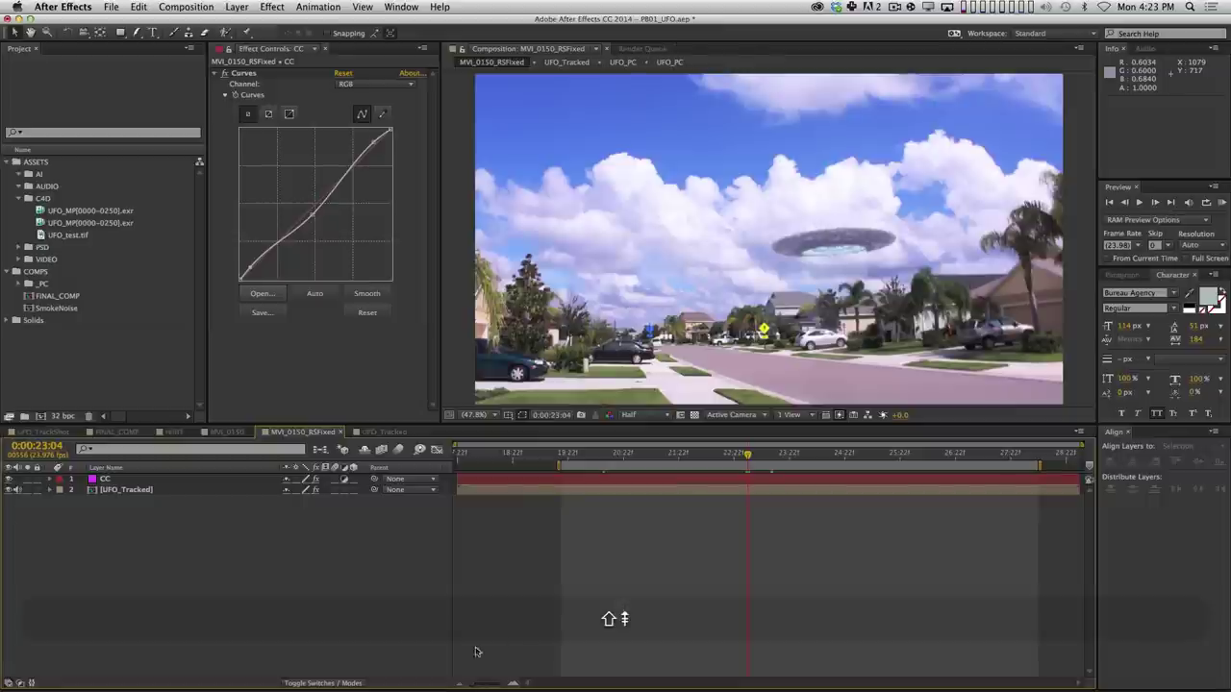
pyautogui.click(239, 479)
pyautogui.click(273, 7)
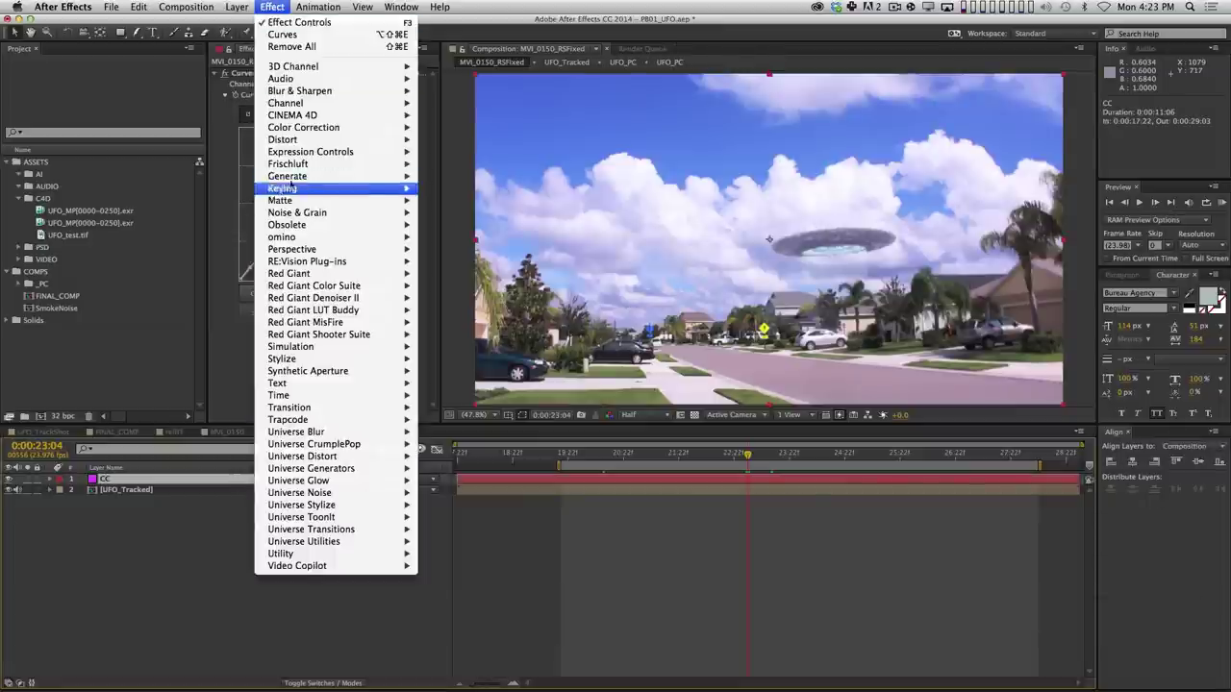
pyautogui.moveTo(344, 129)
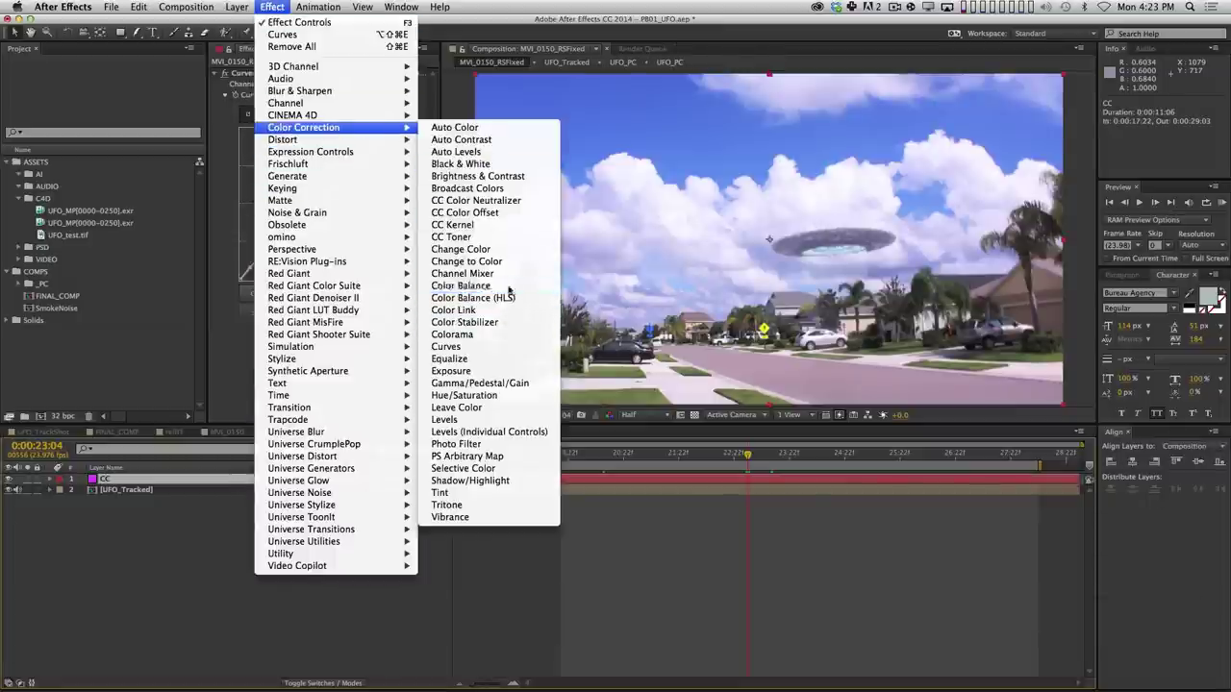
pyautogui.click(508, 290)
pyautogui.scroll(2, 428, 90)
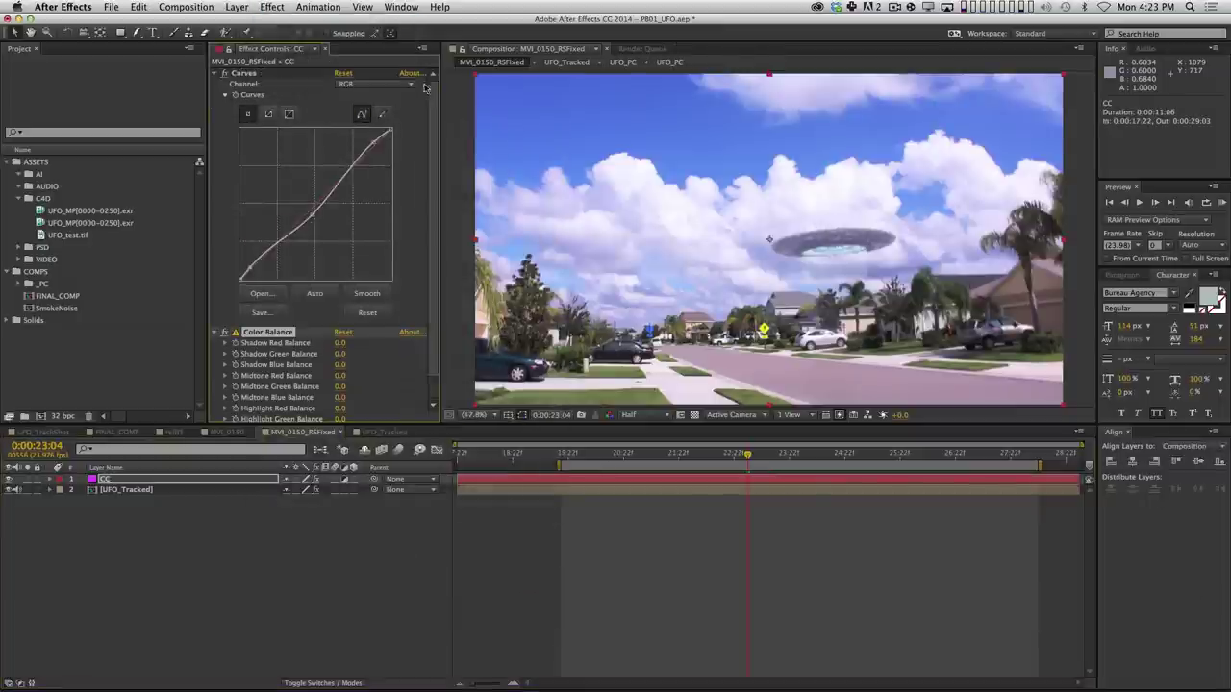
pyautogui.click(225, 73)
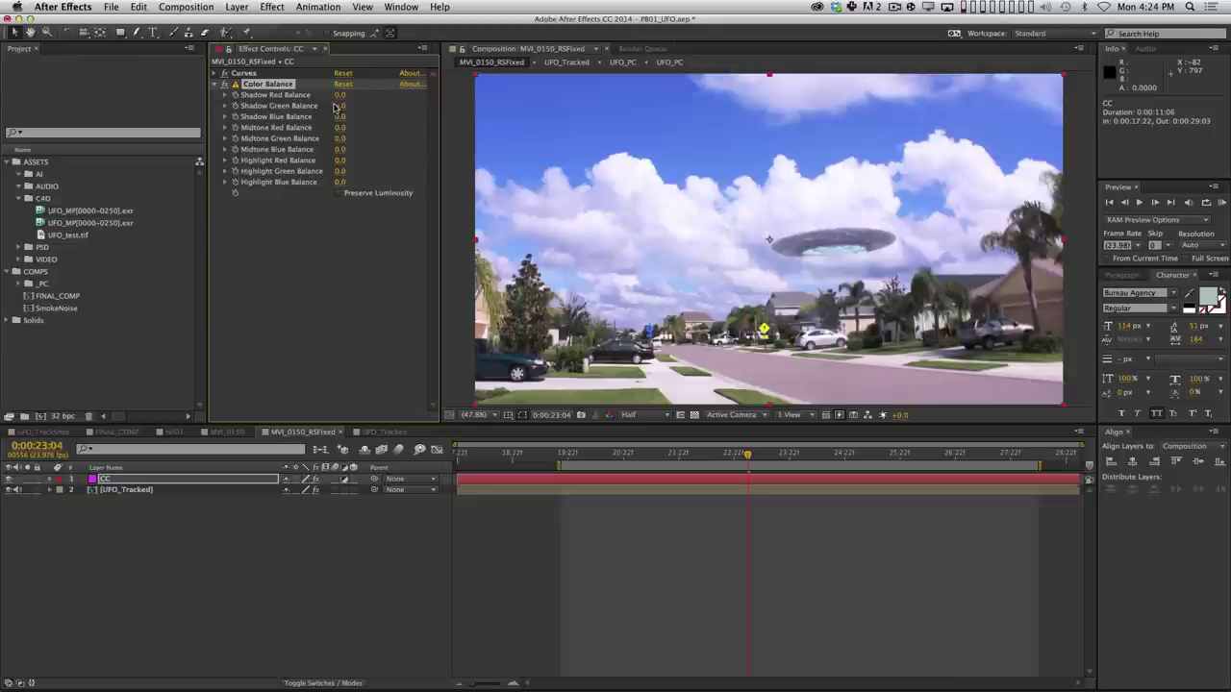
pyautogui.moveTo(340, 106); pyautogui.dragTo(360, 106)
pyautogui.moveTo(325, 133); pyautogui.dragTo(327, 133)
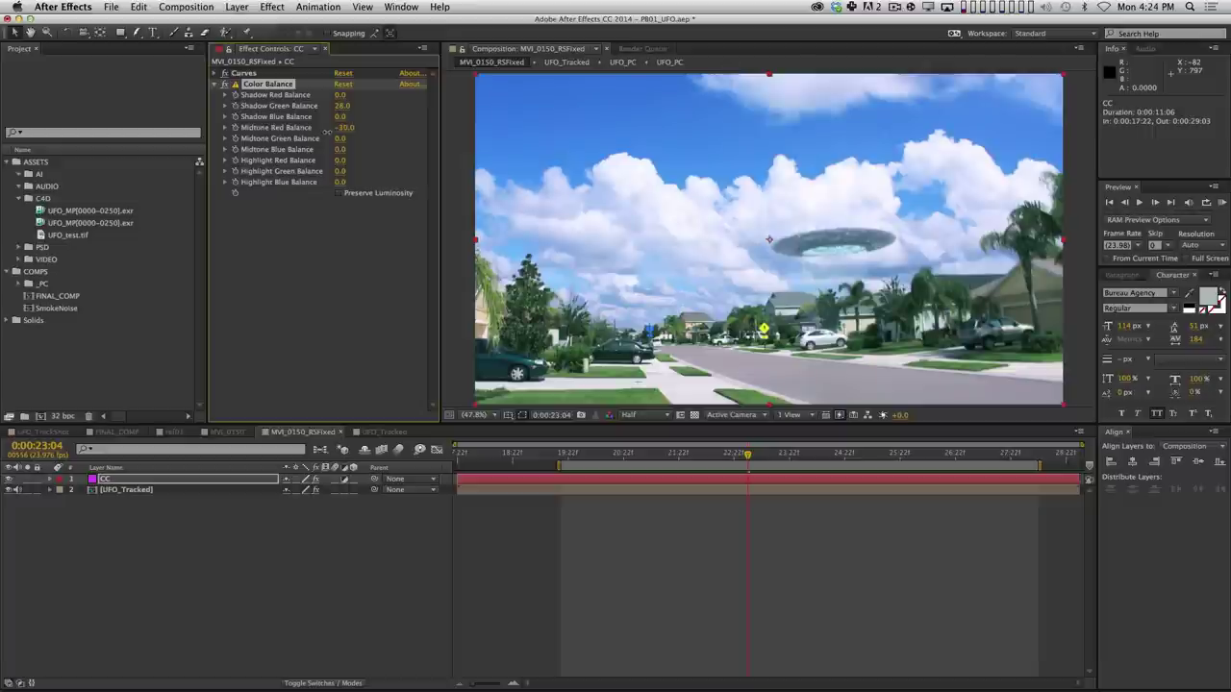
# Add a Hue/Saturation effect with Master Saturation -39 to the CC layer and place it between Curves and Color Balance.
pyautogui.click(272, 7)
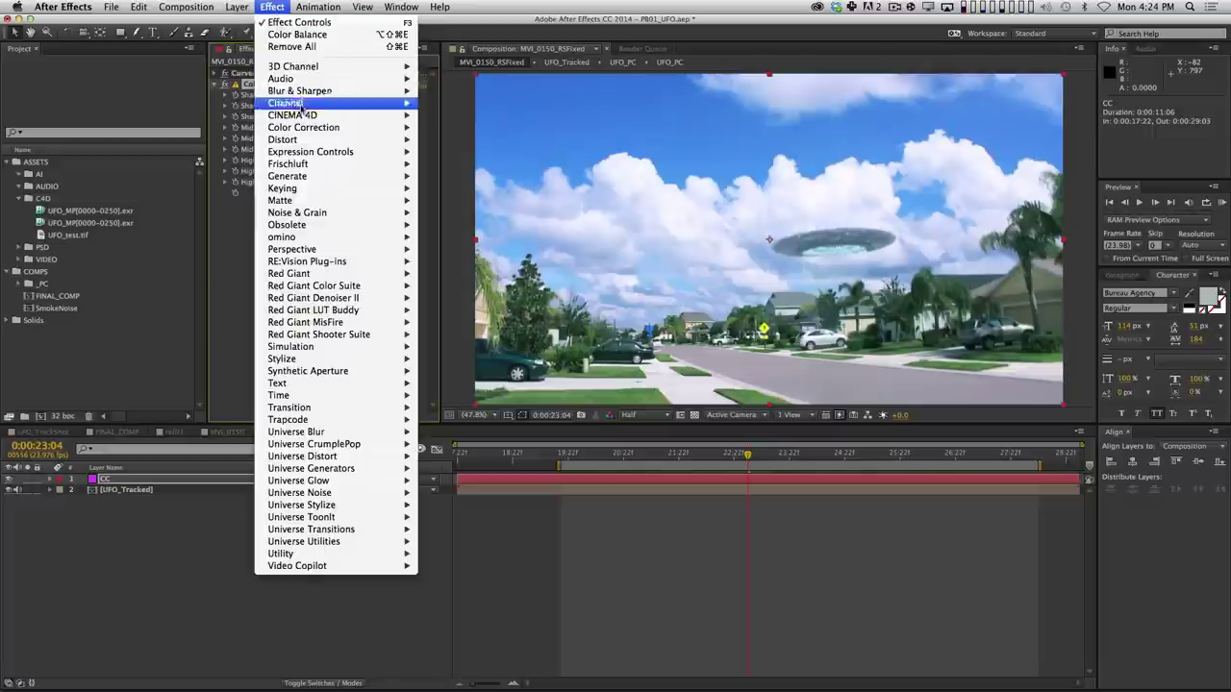
pyautogui.moveTo(320, 128)
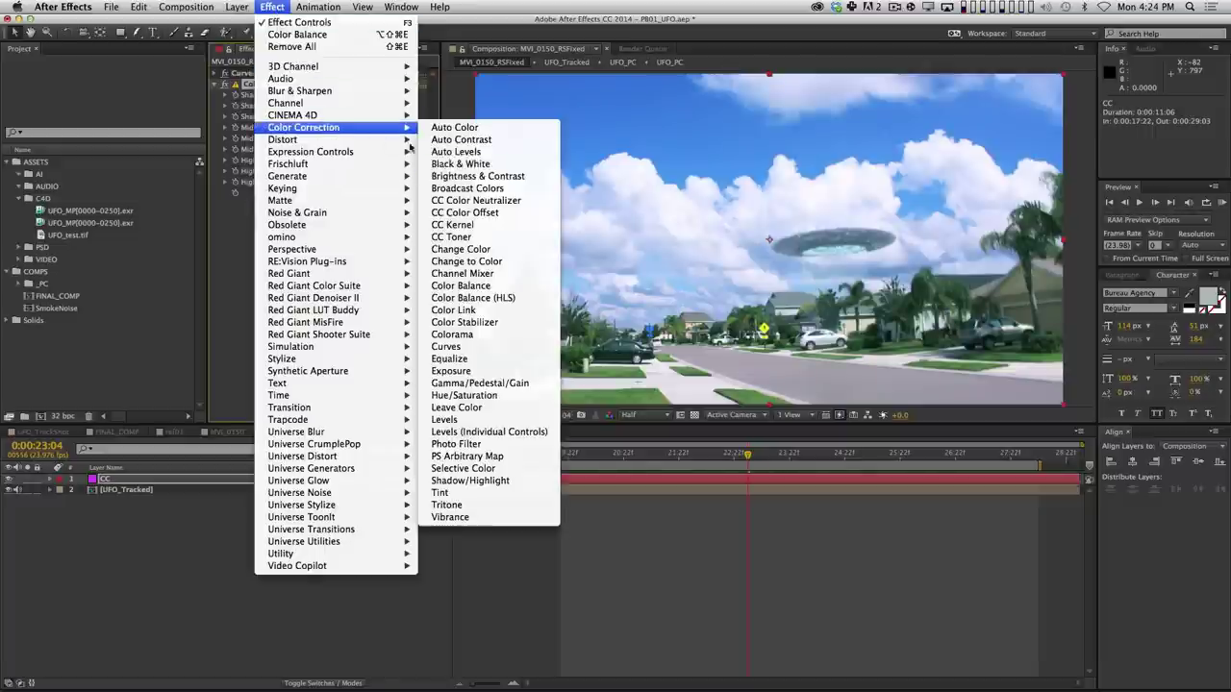
pyautogui.click(524, 396)
pyautogui.moveTo(328, 302); pyautogui.dragTo(313, 305)
pyautogui.moveTo(254, 205); pyautogui.dragTo(277, 84)
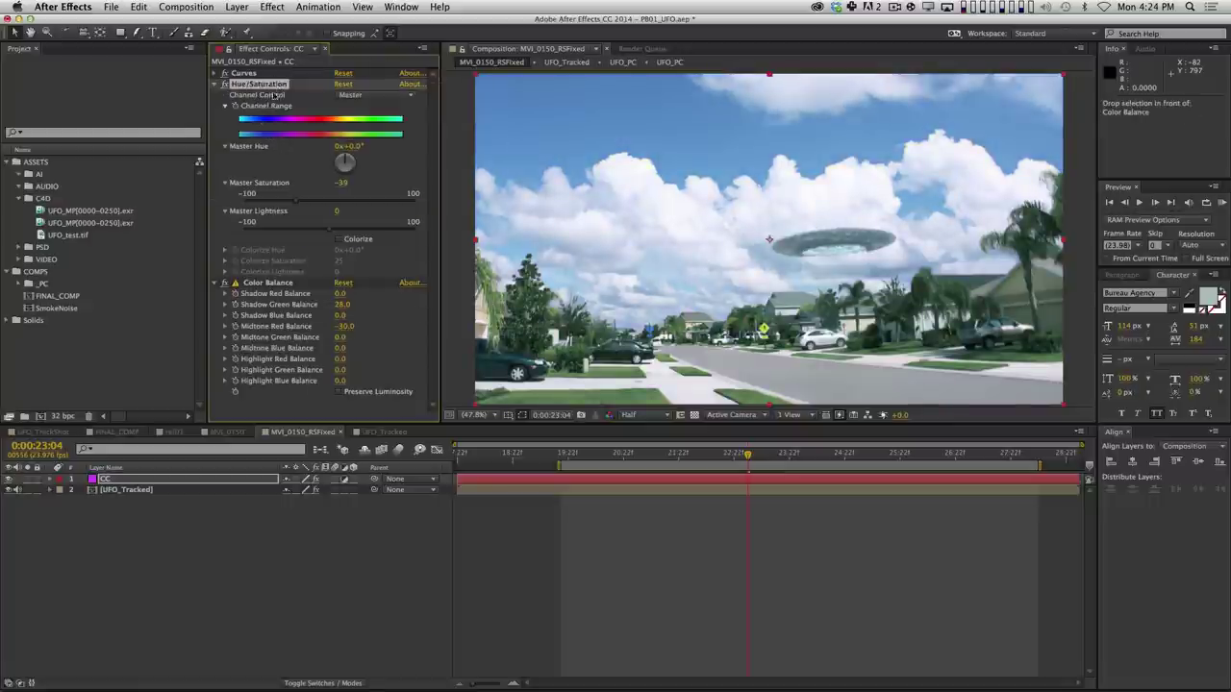
# Set the Color Balance effect's Highlight Green Balance to 8 and Highlight Blue Balance to -27, and compare the shot without the effect.
pyautogui.click(339, 369)
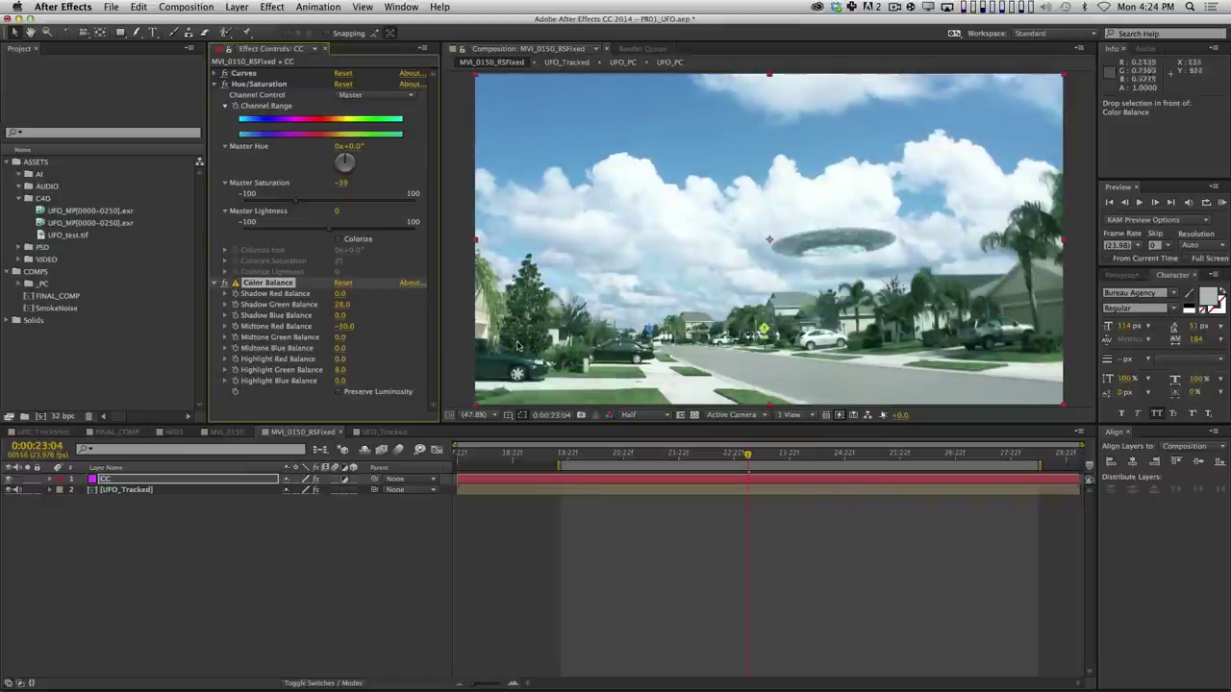
pyautogui.moveTo(340, 381); pyautogui.dragTo(324, 381)
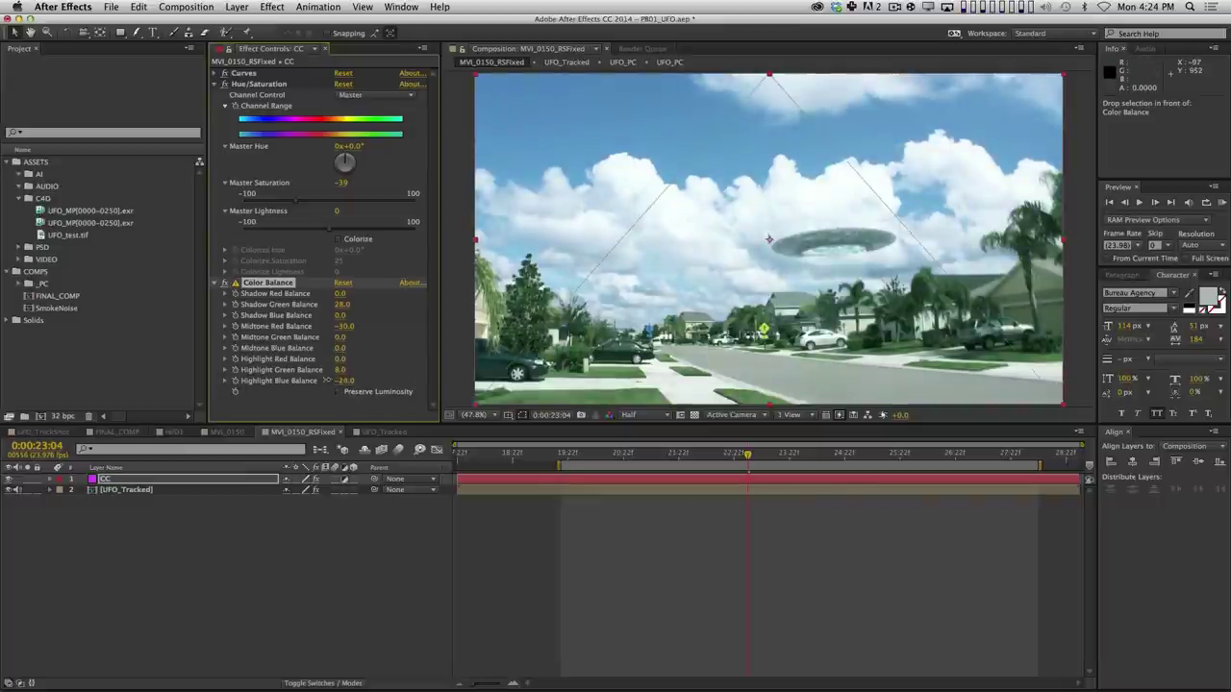
pyautogui.rightClick(318, 382)
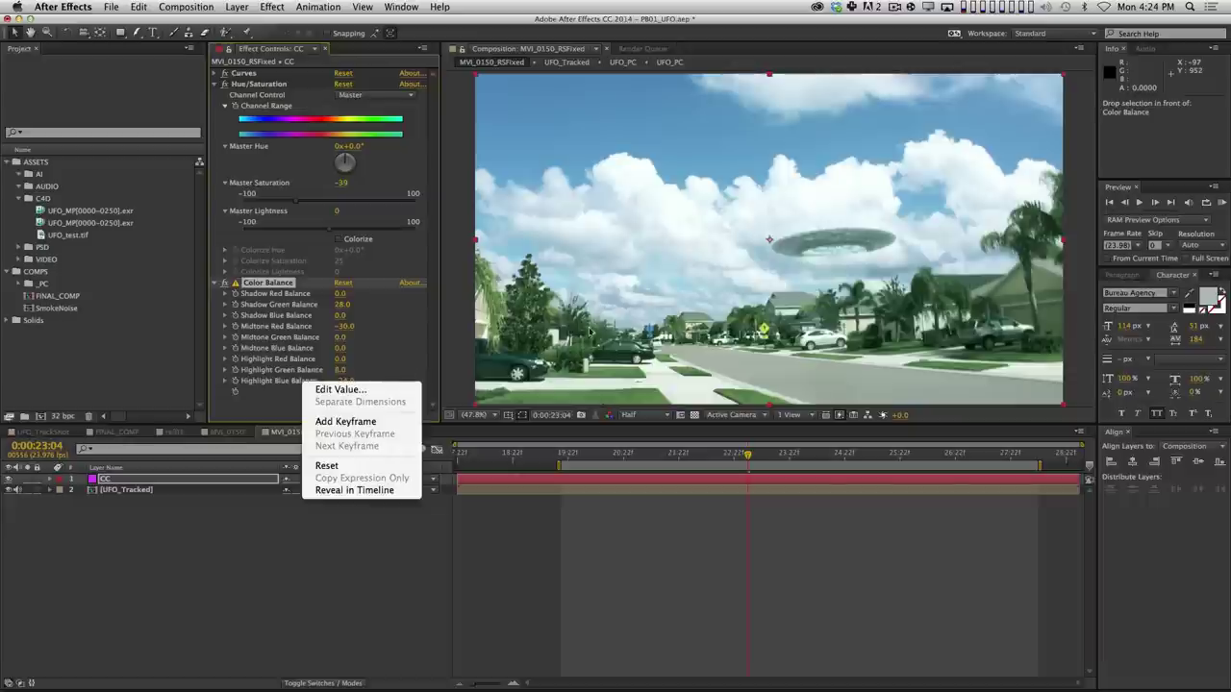
pyautogui.click(486, 572)
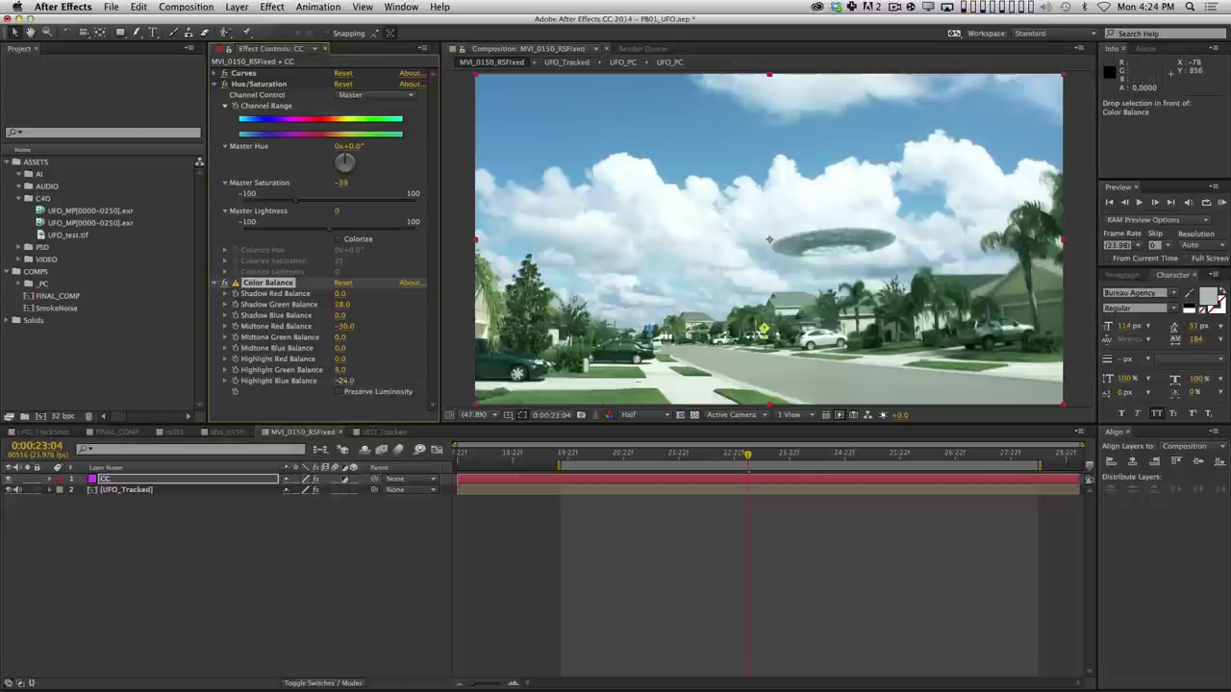
pyautogui.rightClick(342, 381)
pyautogui.click(282, 385)
pyautogui.moveTo(344, 380); pyautogui.dragTo(412, 385)
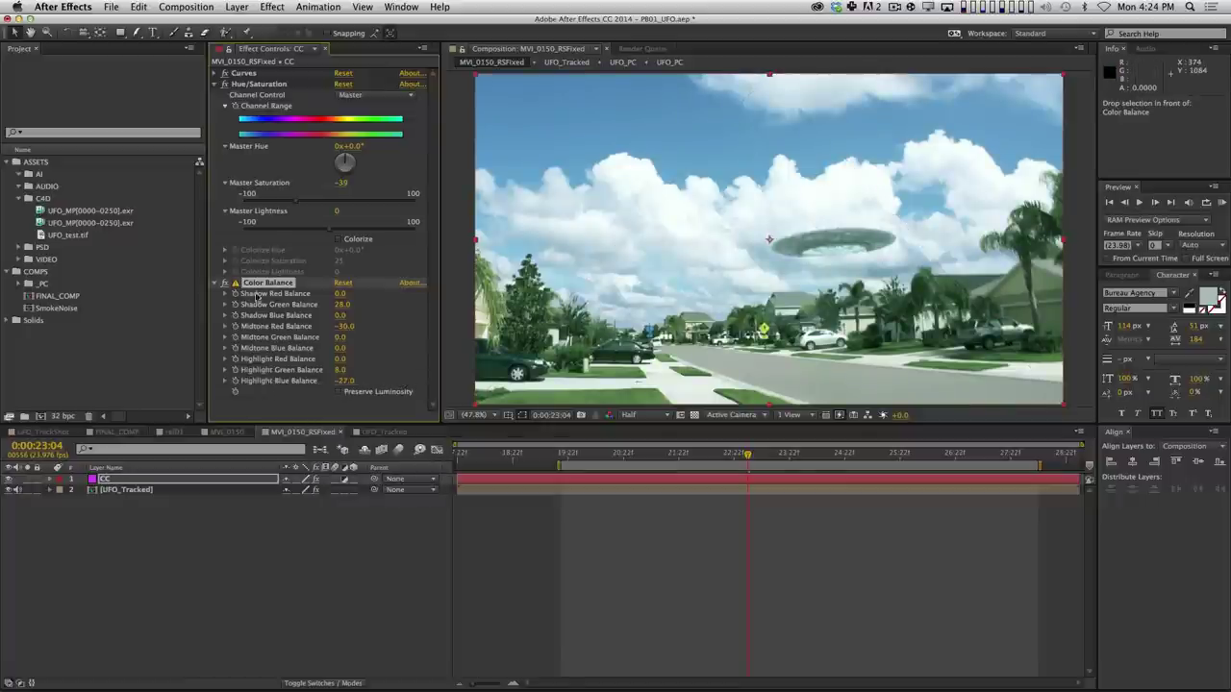
pyautogui.click(223, 284)
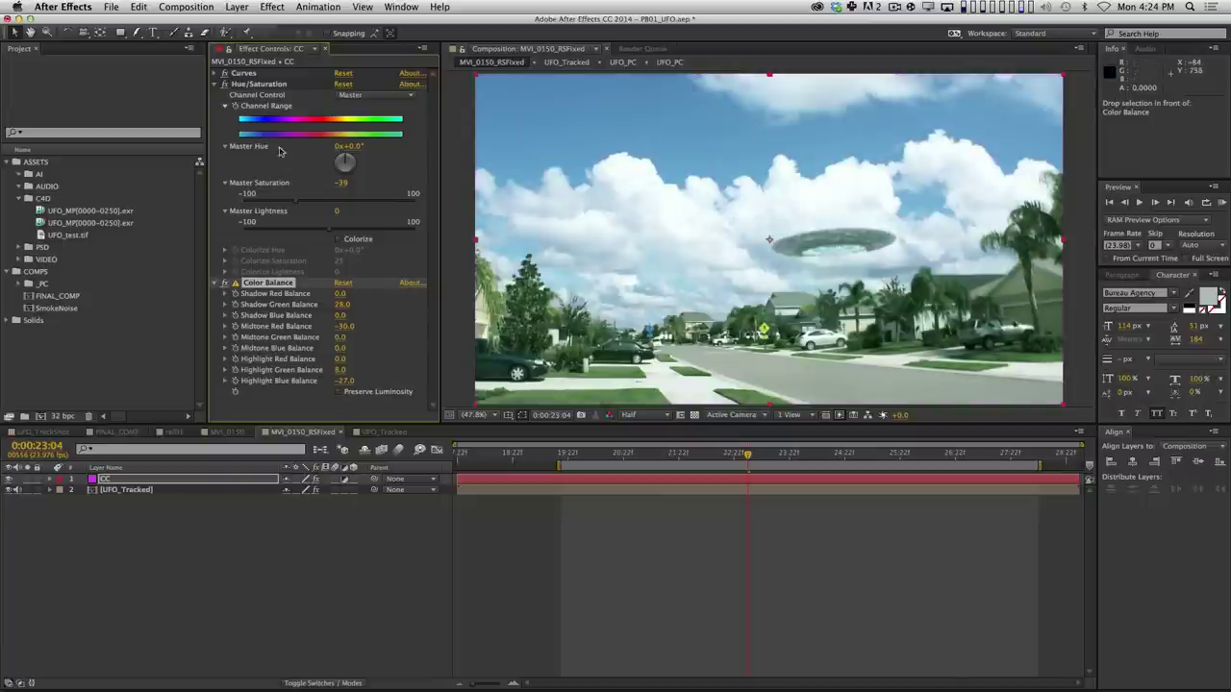
# Restrict the Hue/Saturation effect to the Blues channel and set Blue Hue to -50° and Blue Saturation to -28.
pyautogui.click(258, 84)
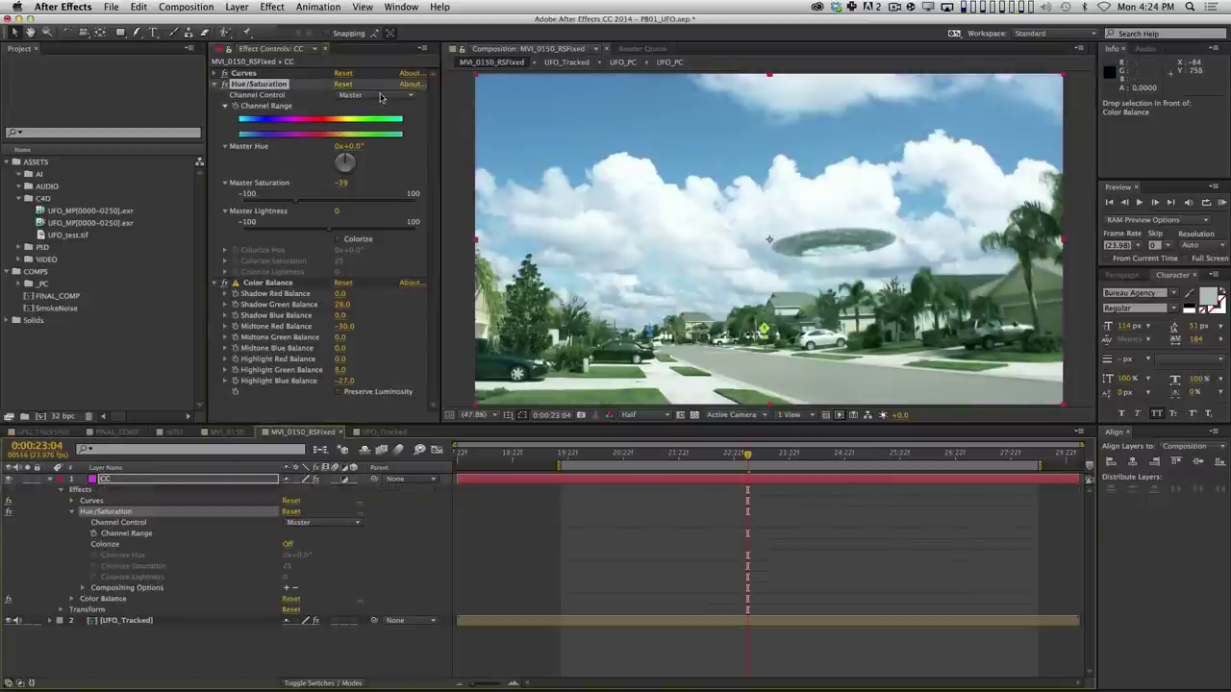
pyautogui.click(380, 97)
pyautogui.click(473, 102)
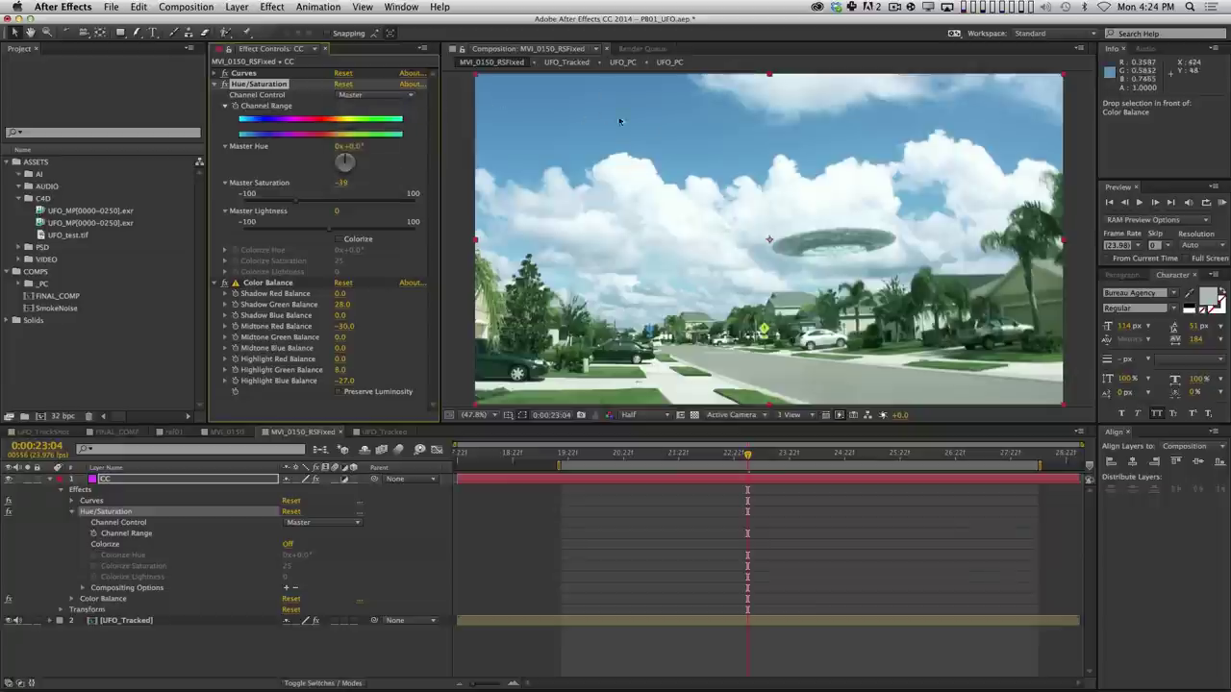
pyautogui.click(375, 94)
pyautogui.press('Escape')
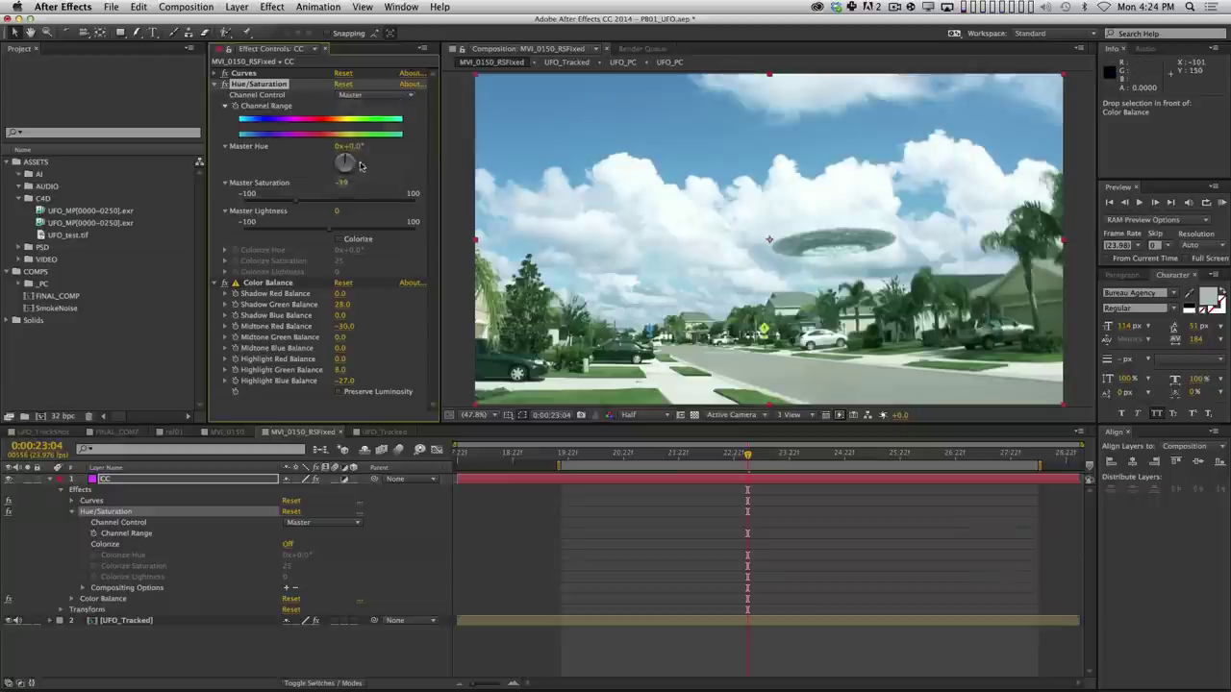
pyautogui.moveTo(334, 183); pyautogui.dragTo(294, 187)
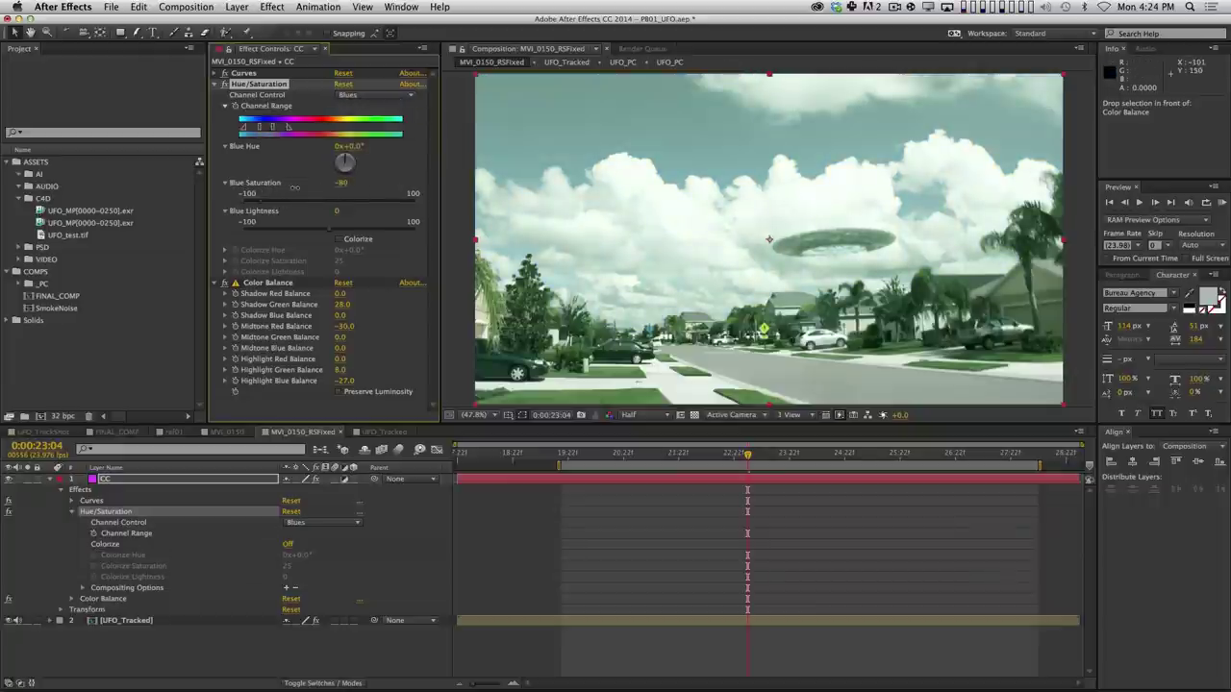
pyautogui.click(345, 155)
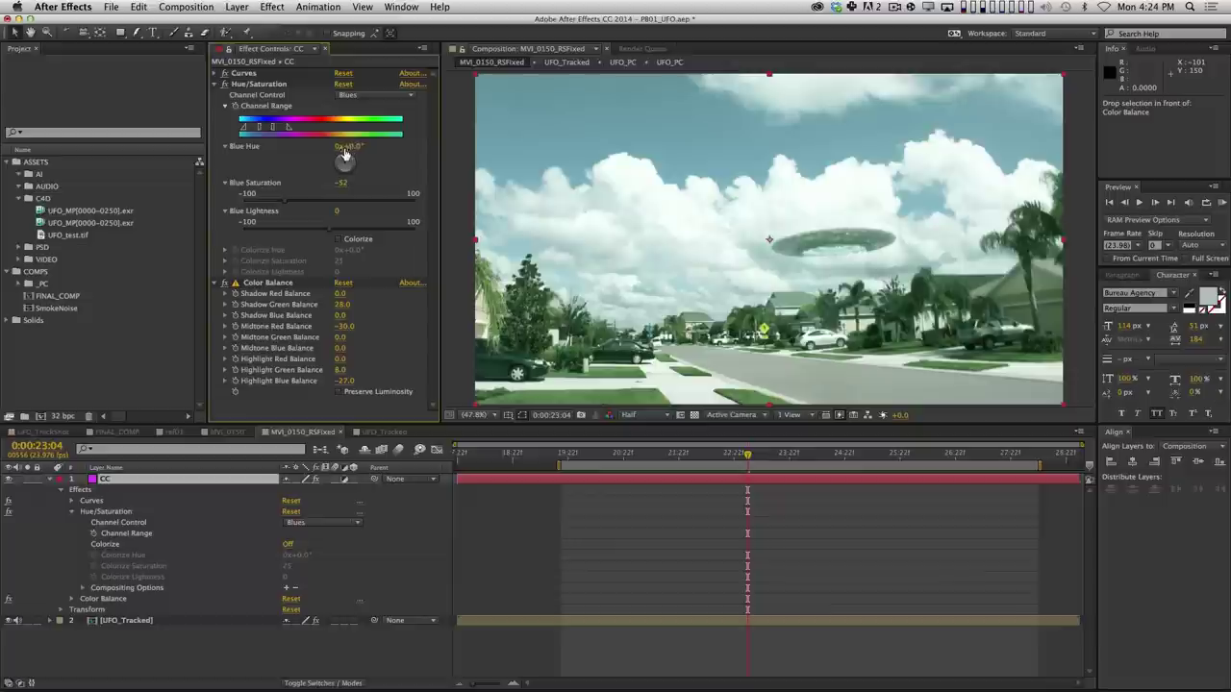
pyautogui.click(362, 200)
pyautogui.moveTo(348, 146); pyautogui.dragTo(323, 150)
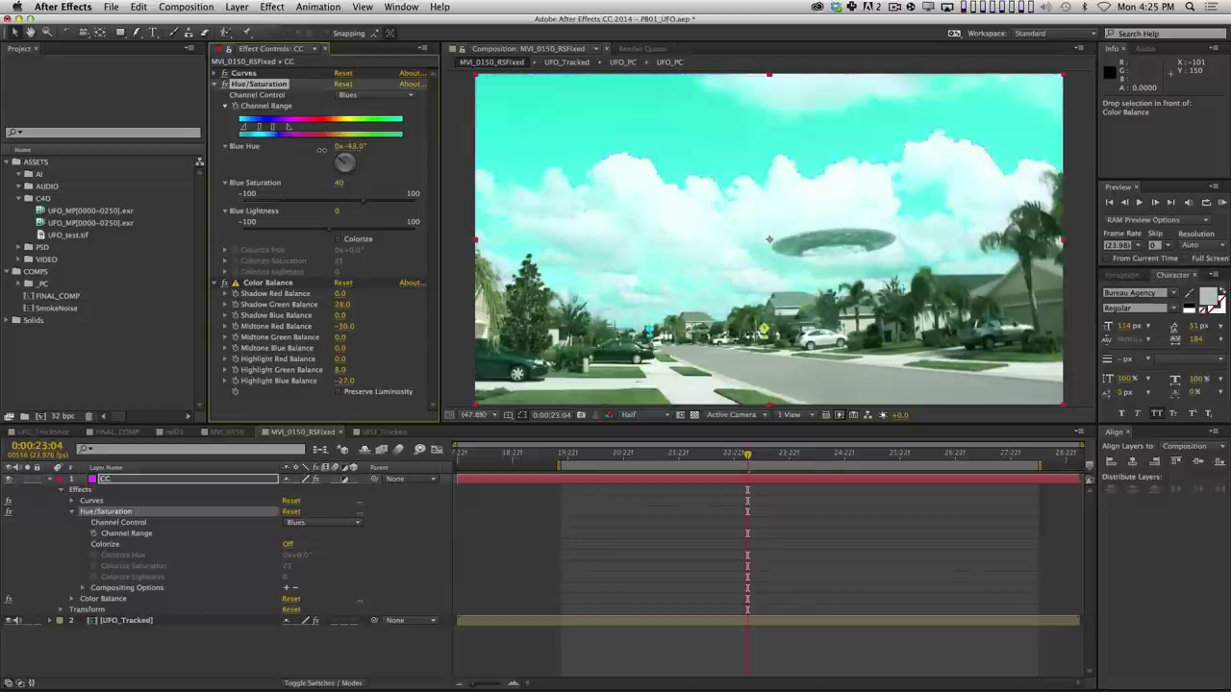
pyautogui.click(325, 200)
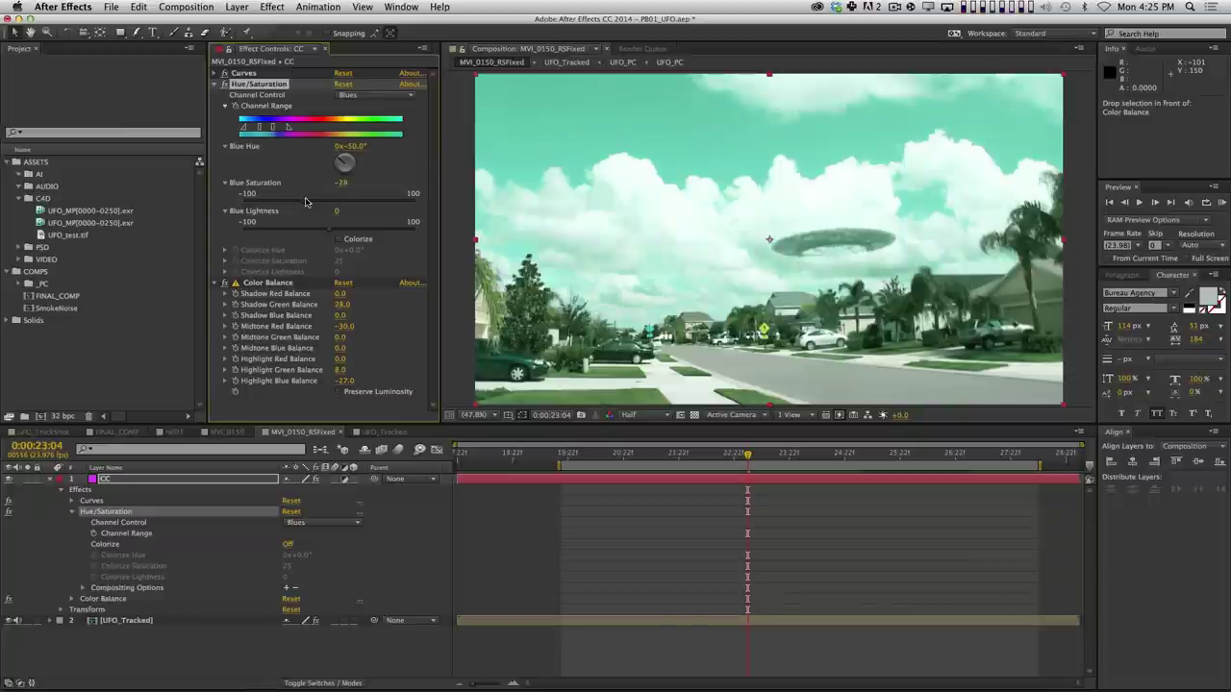
# Step back to 0:00:20:05 and play a RAM preview of the graded shot.
pyautogui.click(626, 456)
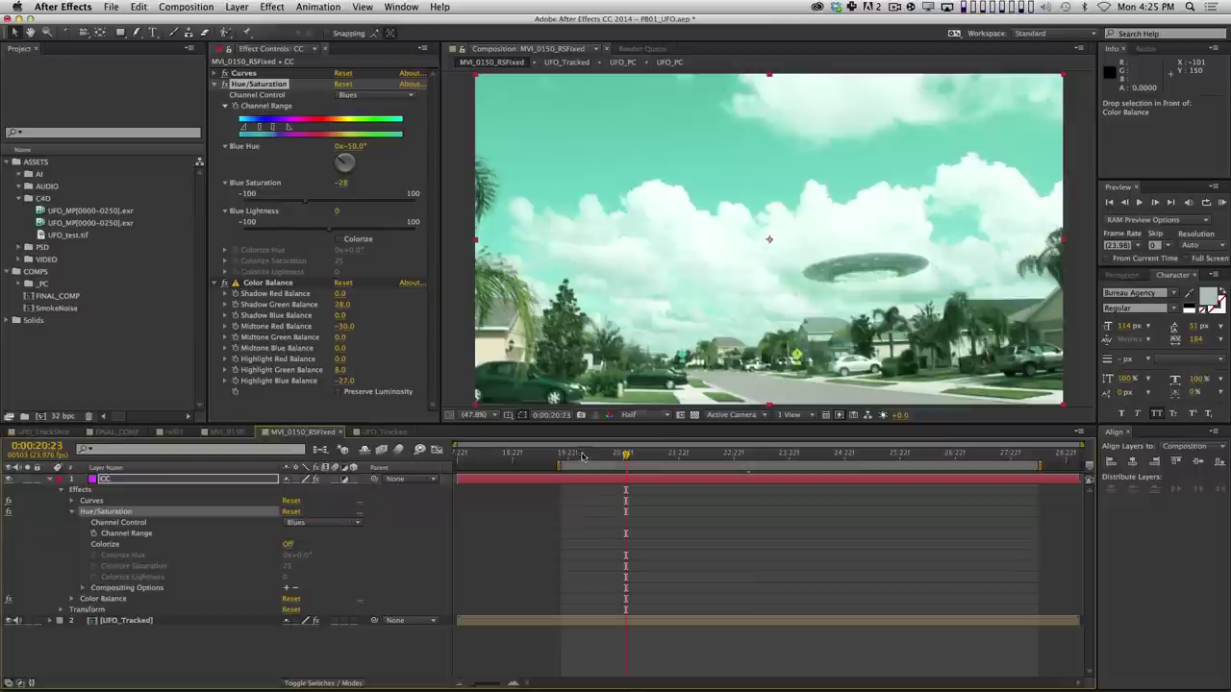
pyautogui.press('pageup')
pyautogui.press('pageup')
pyautogui.press('pageup')
pyautogui.press('pageup')
pyautogui.press('pageup')
pyautogui.press('pageup')
pyautogui.press('pageup')
pyautogui.press('pageup')
pyautogui.press('pageup')
pyautogui.press('pageup')
pyautogui.press('pageup')
pyautogui.press('pageup')
pyautogui.press('pageup')
pyautogui.press('pageup')
pyautogui.press('pageup')
pyautogui.press('pageup')
pyautogui.press('pageup')
pyautogui.press('pageup')
pyautogui.press('KP_0')
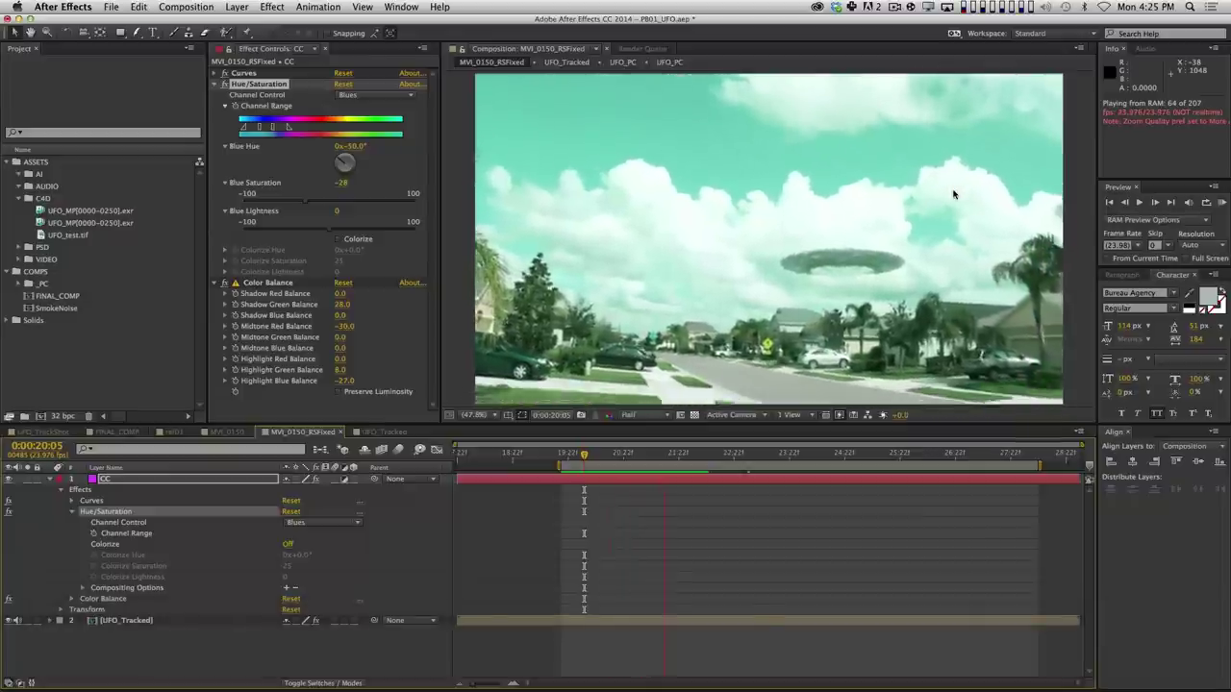
pyautogui.press('space')
# Collapse the CC layer's properties, add a comp-size solid named Vig above it and make the solid an adjustment layer.
pyautogui.click(58, 479)
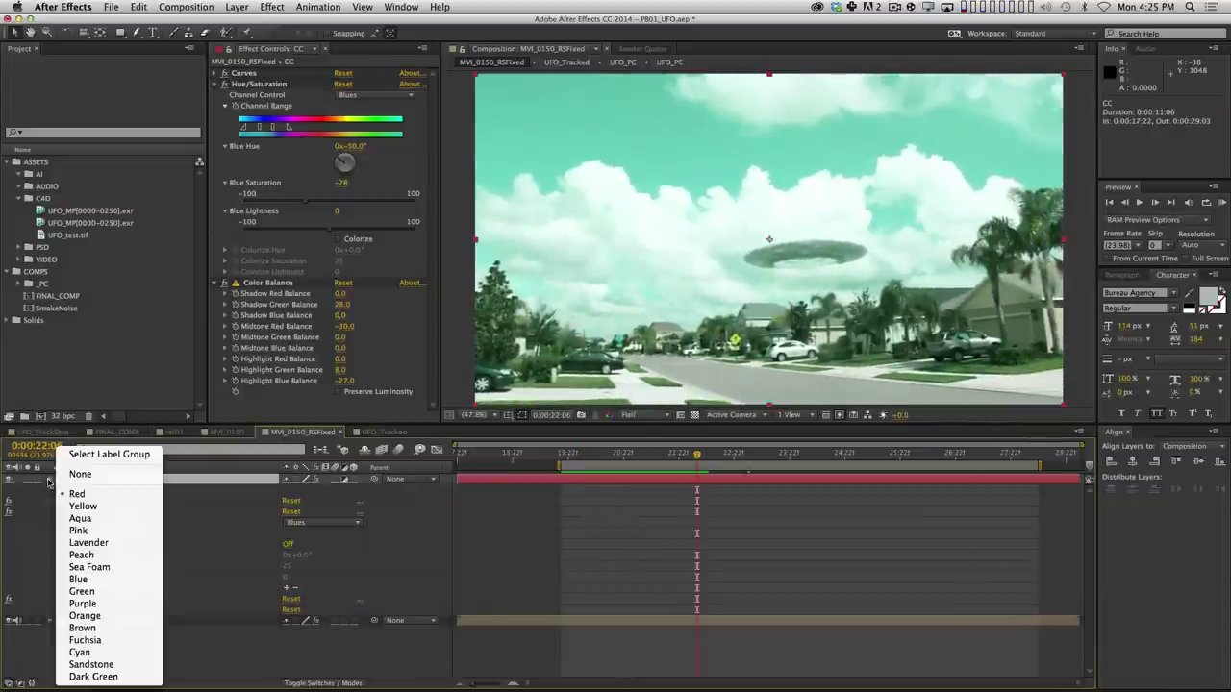
pyautogui.press('Escape')
pyautogui.click(49, 478)
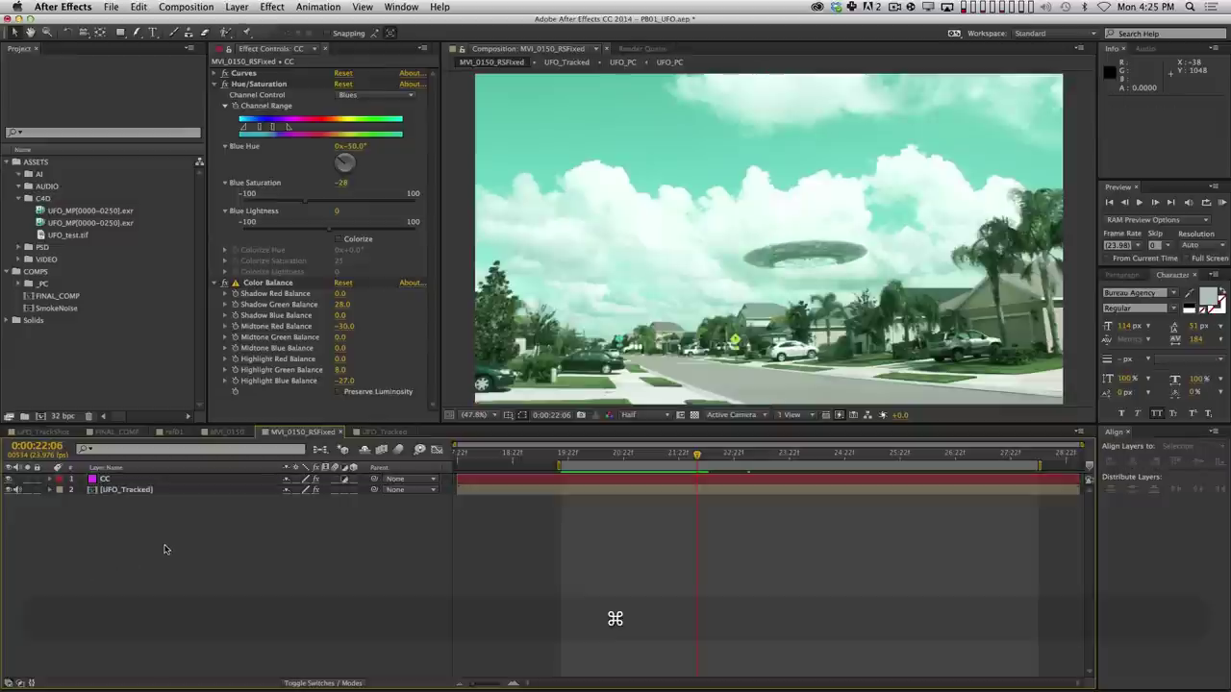
pyautogui.press('super+y')
pyautogui.write('CC')
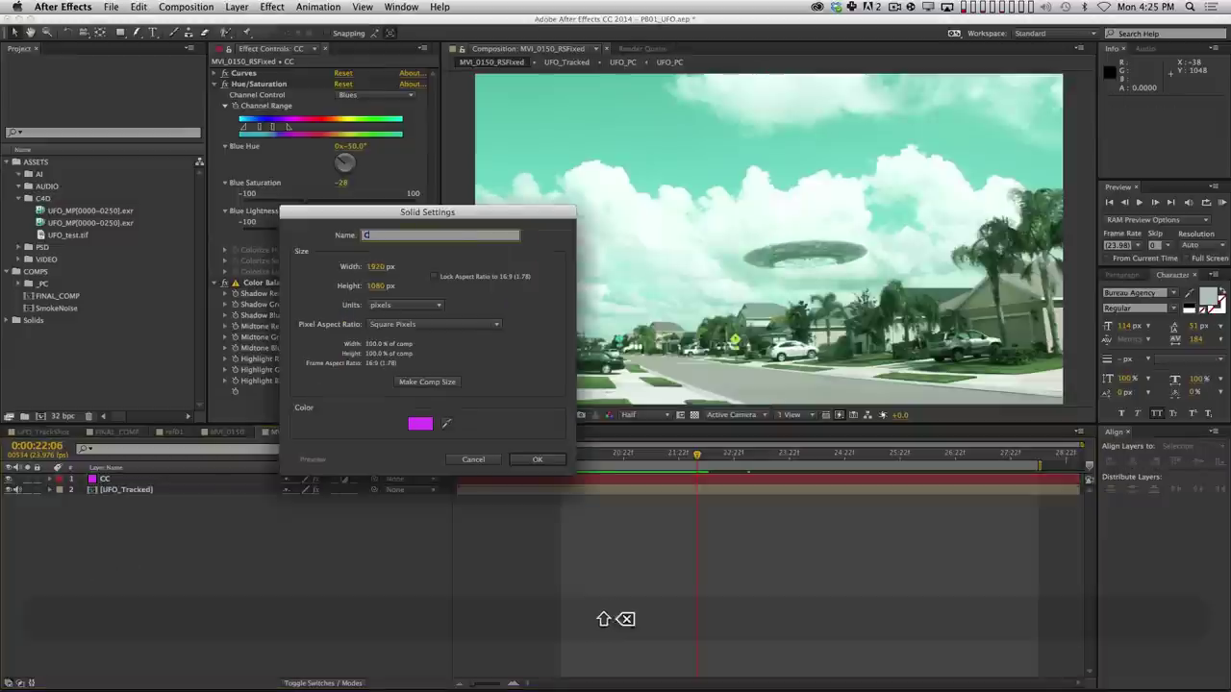
pyautogui.press('Return')
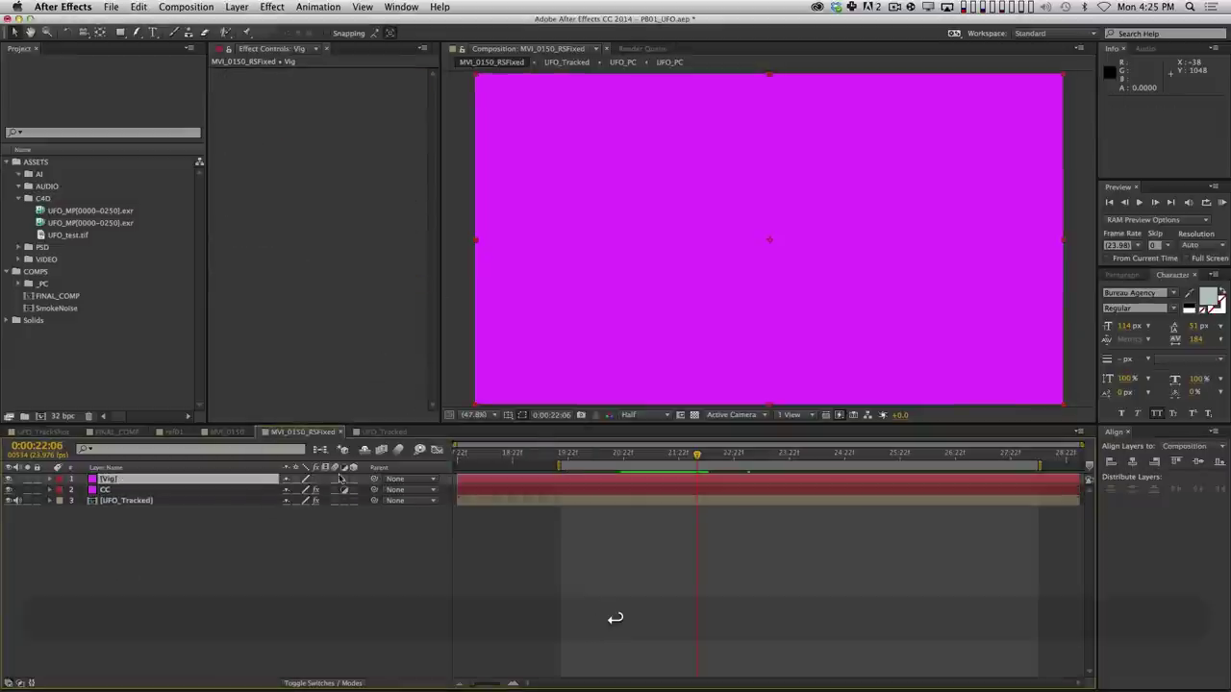
pyautogui.click(342, 479)
# Add a Levels effect to the Vig layer with Output White 0.9255 and Gamma 0.95.
pyautogui.click(272, 7)
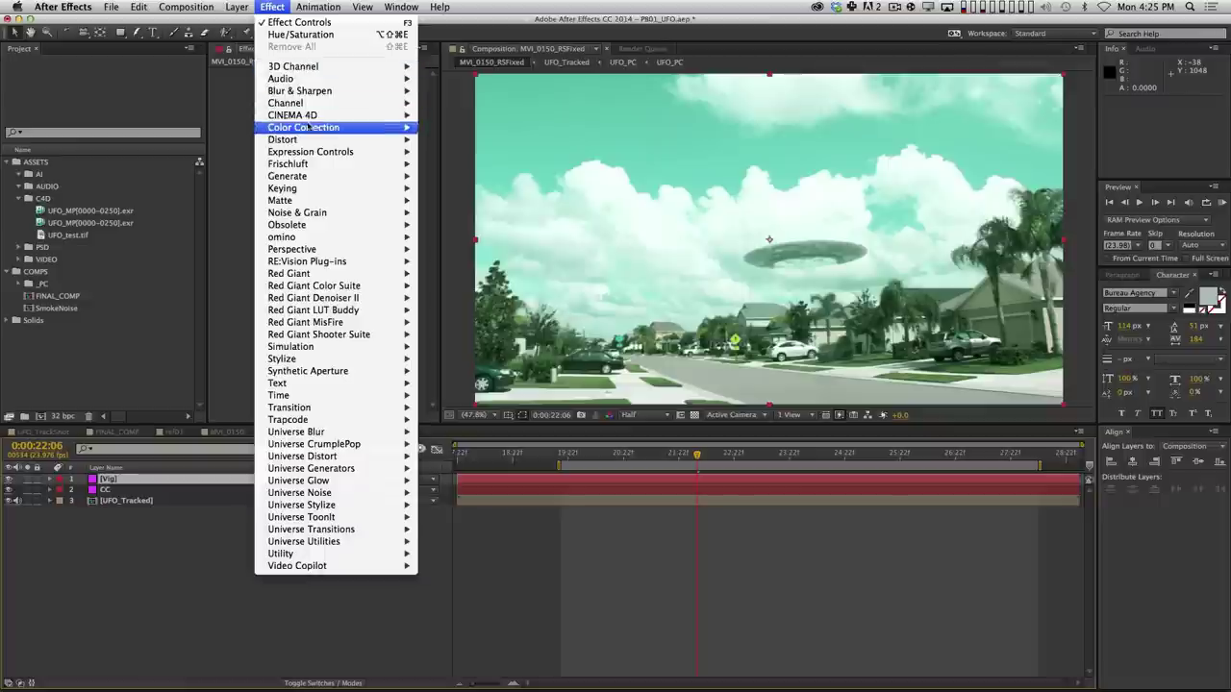
pyautogui.moveTo(313, 128)
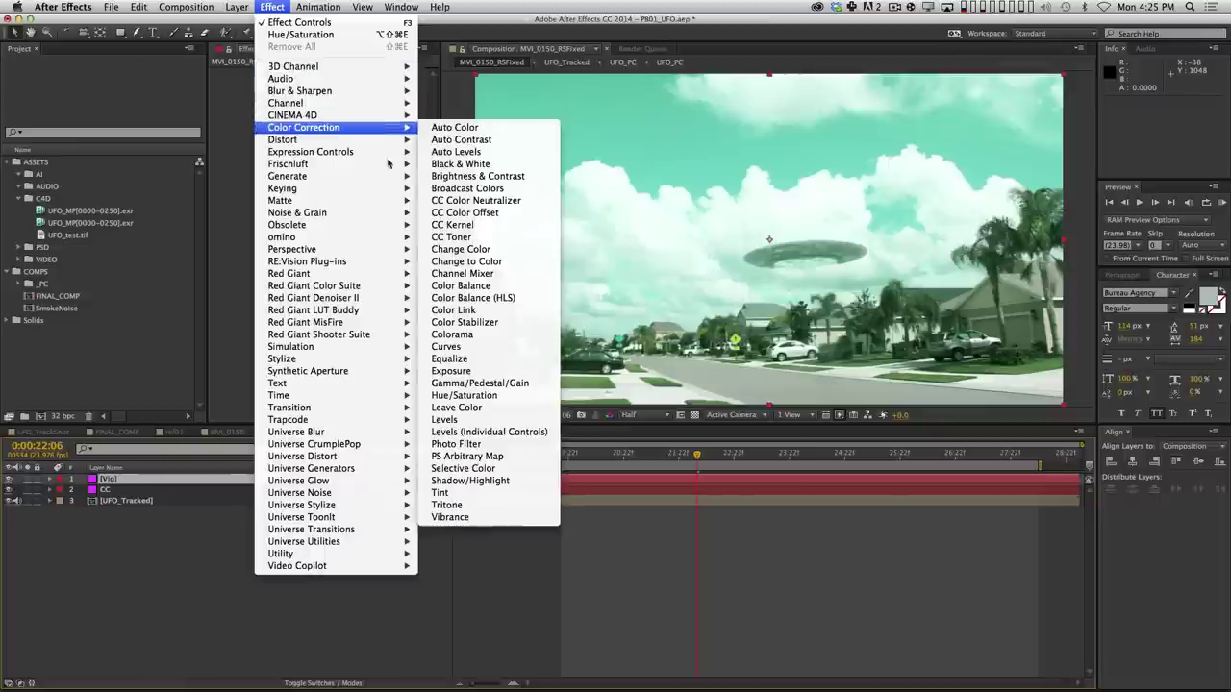
pyautogui.click(490, 423)
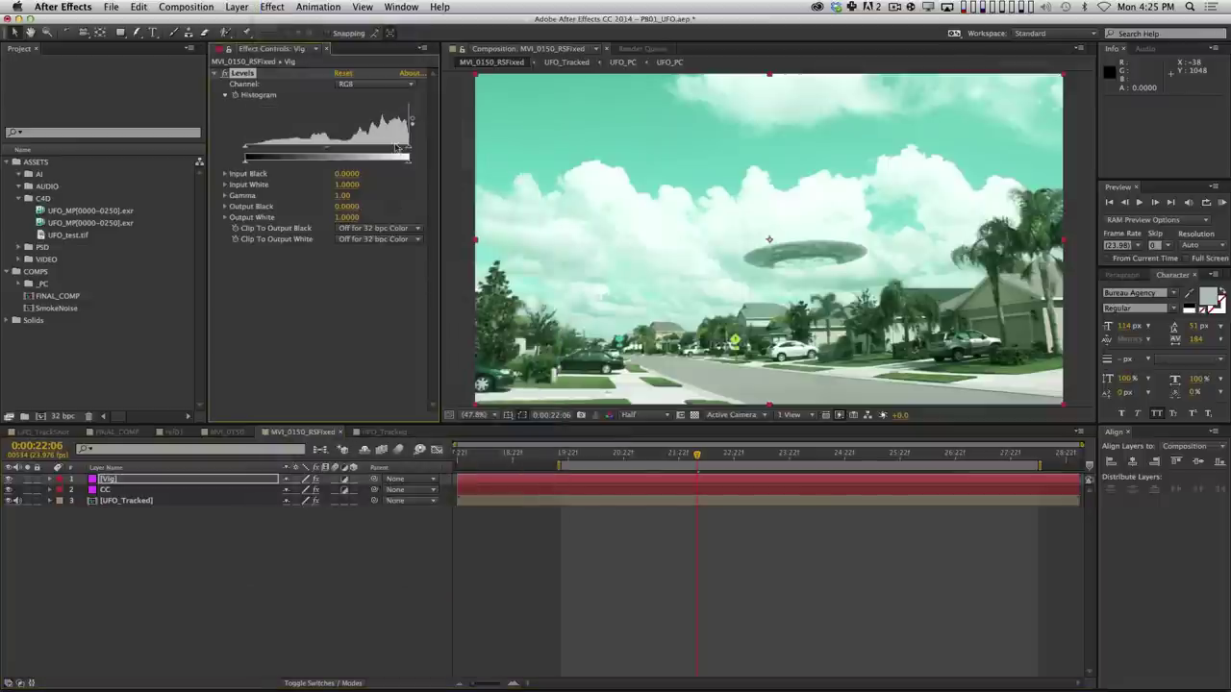
pyautogui.moveTo(407, 165); pyautogui.dragTo(396, 163)
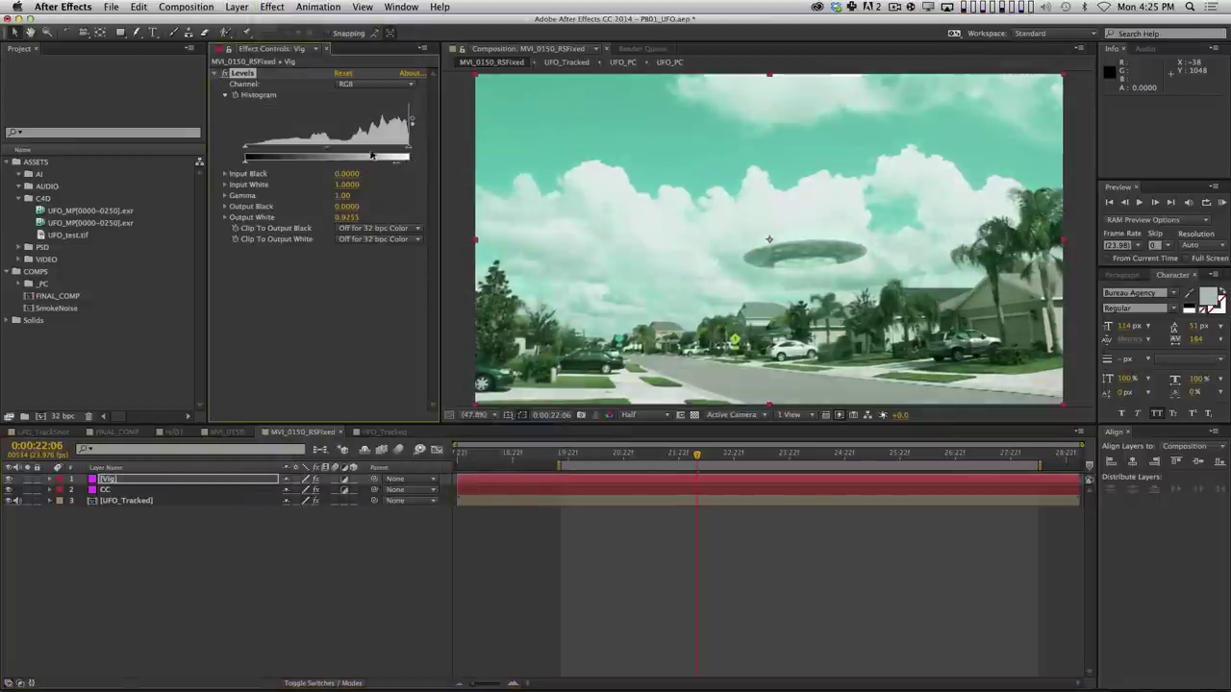
pyautogui.moveTo(323, 149); pyautogui.dragTo(334, 151)
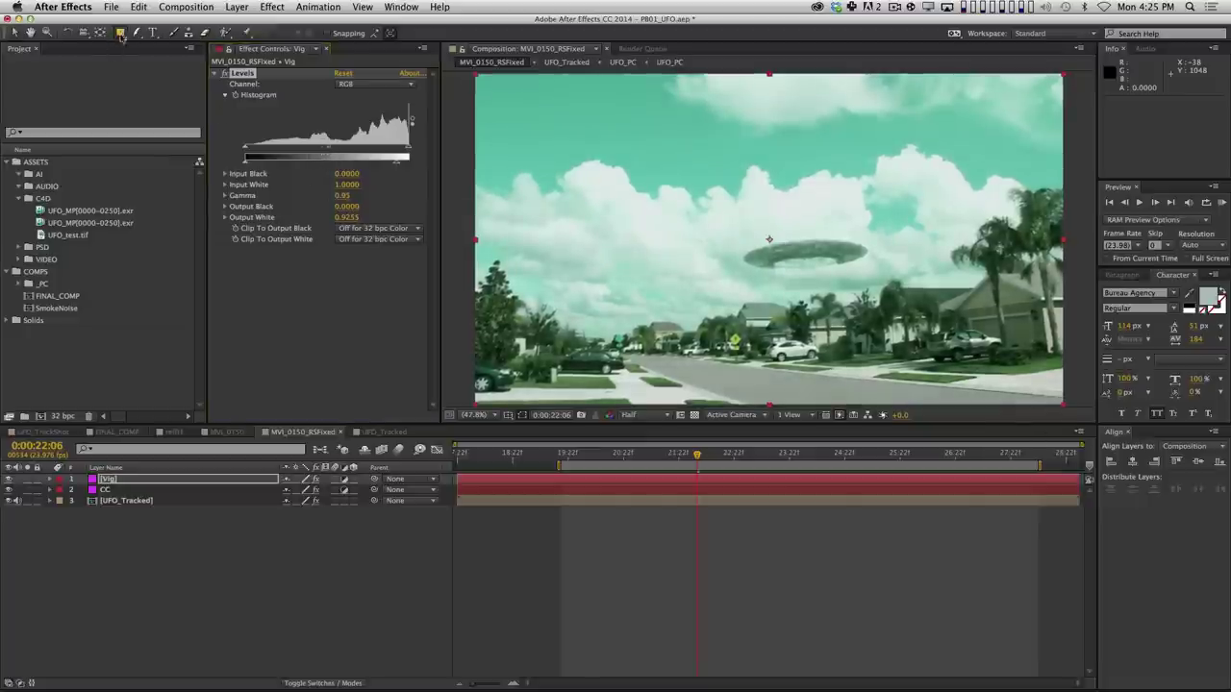
# Draw a full-frame elliptical mask on the Vig layer, invert it and feather it by 221 pixels.
pyautogui.moveTo(120, 31); pyautogui.dragTo(164, 45)
pyautogui.moveTo(475, 74); pyautogui.dragTo(1062, 404)
pyautogui.press('f')
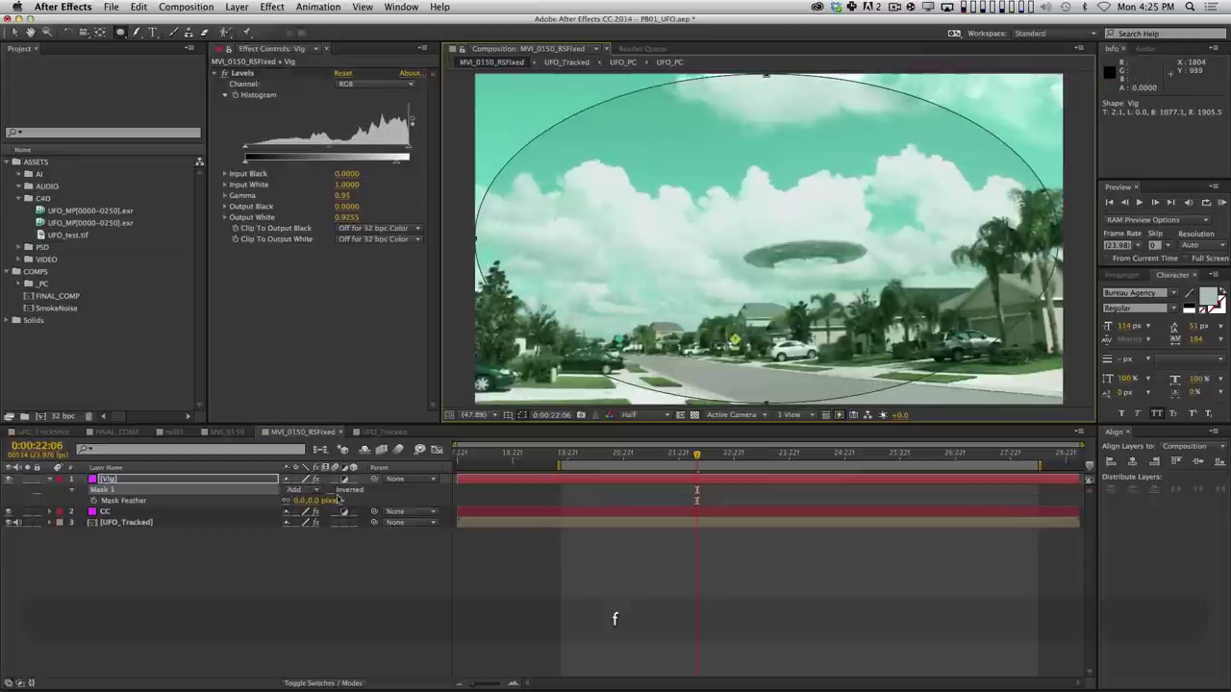
pyautogui.click(330, 489)
pyautogui.moveTo(324, 501); pyautogui.dragTo(606, 439)
pyautogui.press('super+shift+a')
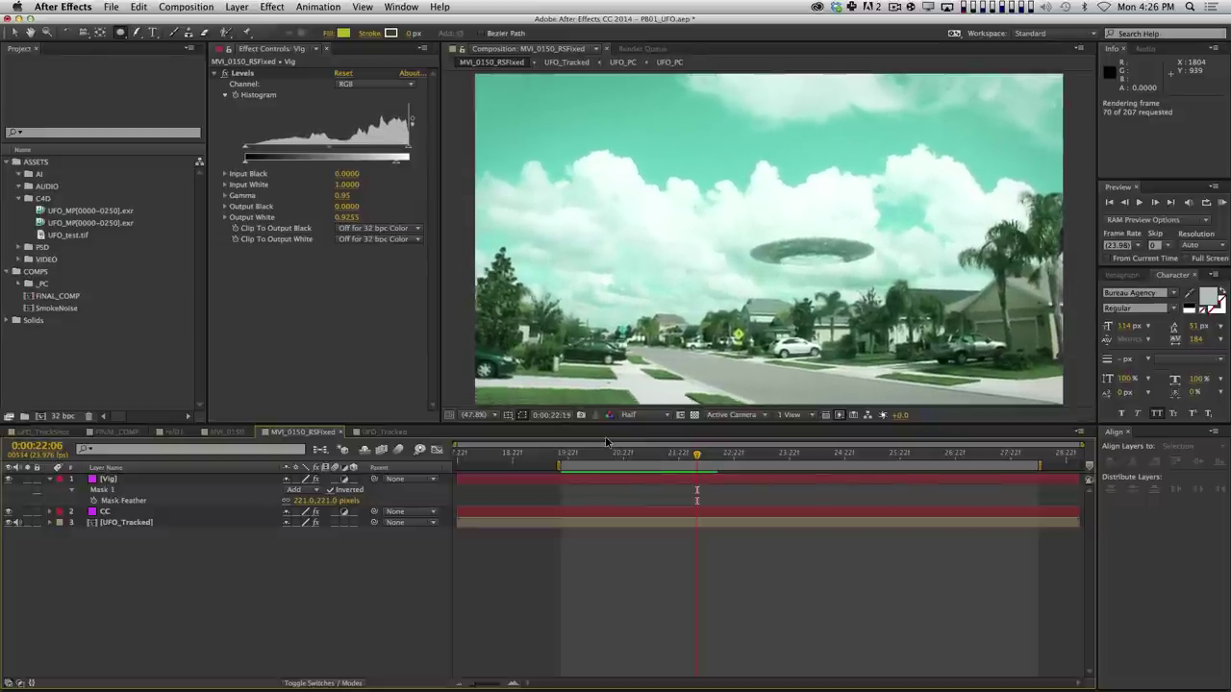
# In the UFO_Tracked composition, reveal the Flare layer's keyframes and go to the Brightness keyframes at 0:00:07:05.
pyautogui.click(842, 453)
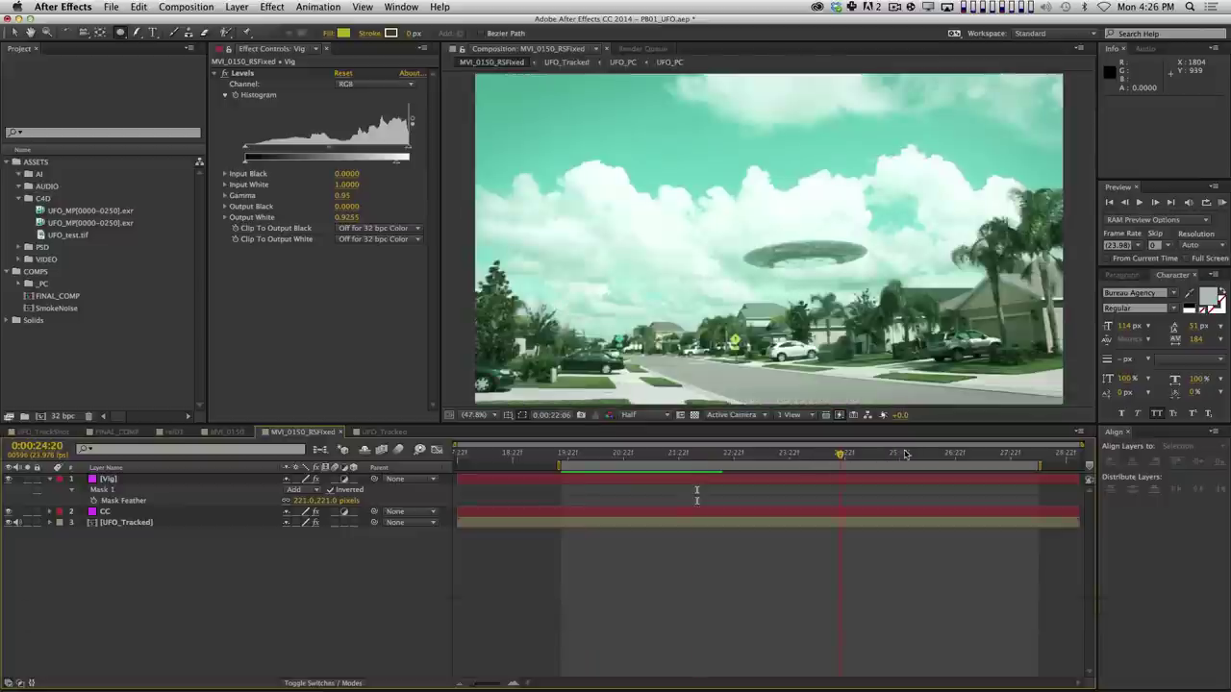
pyautogui.moveTo(905, 454); pyautogui.dragTo(960, 454)
pyautogui.click(167, 524)
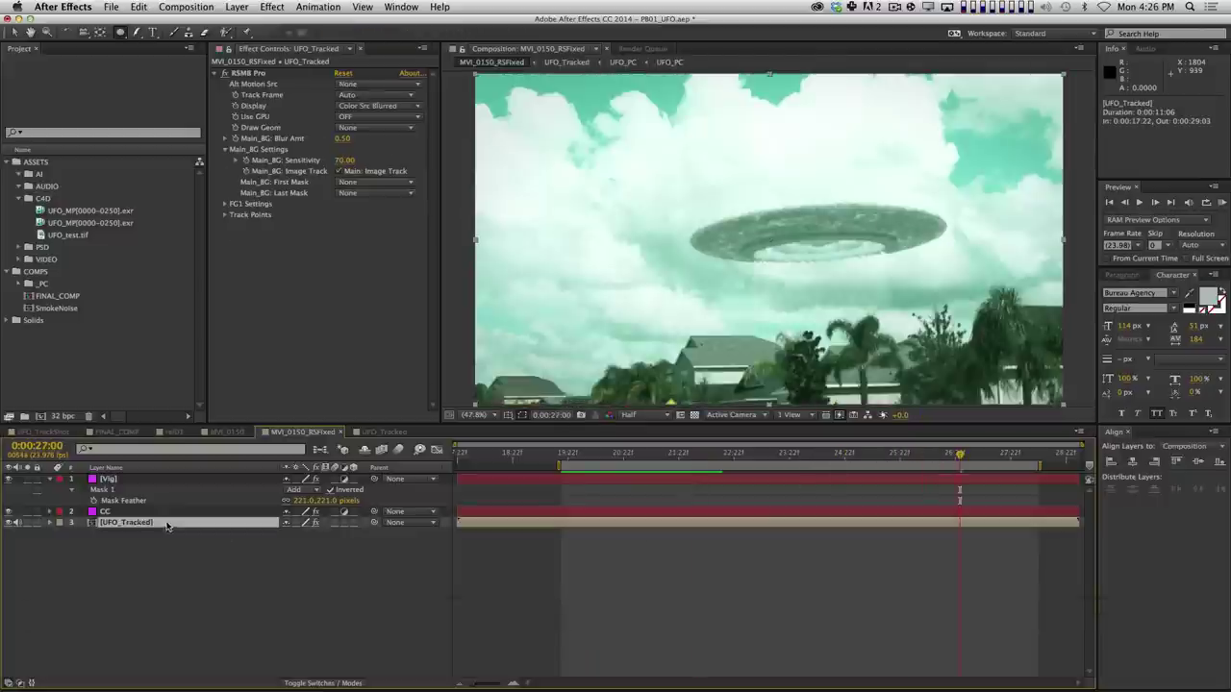
pyautogui.doubleClick(244, 524)
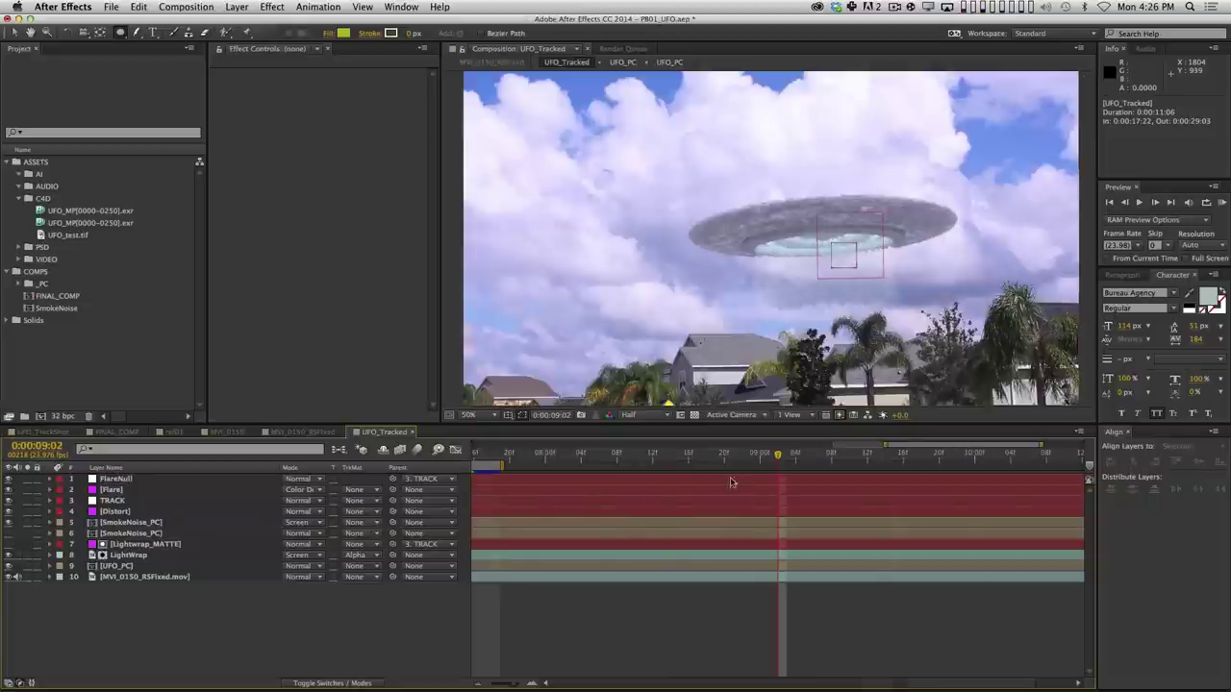
pyautogui.click(198, 492)
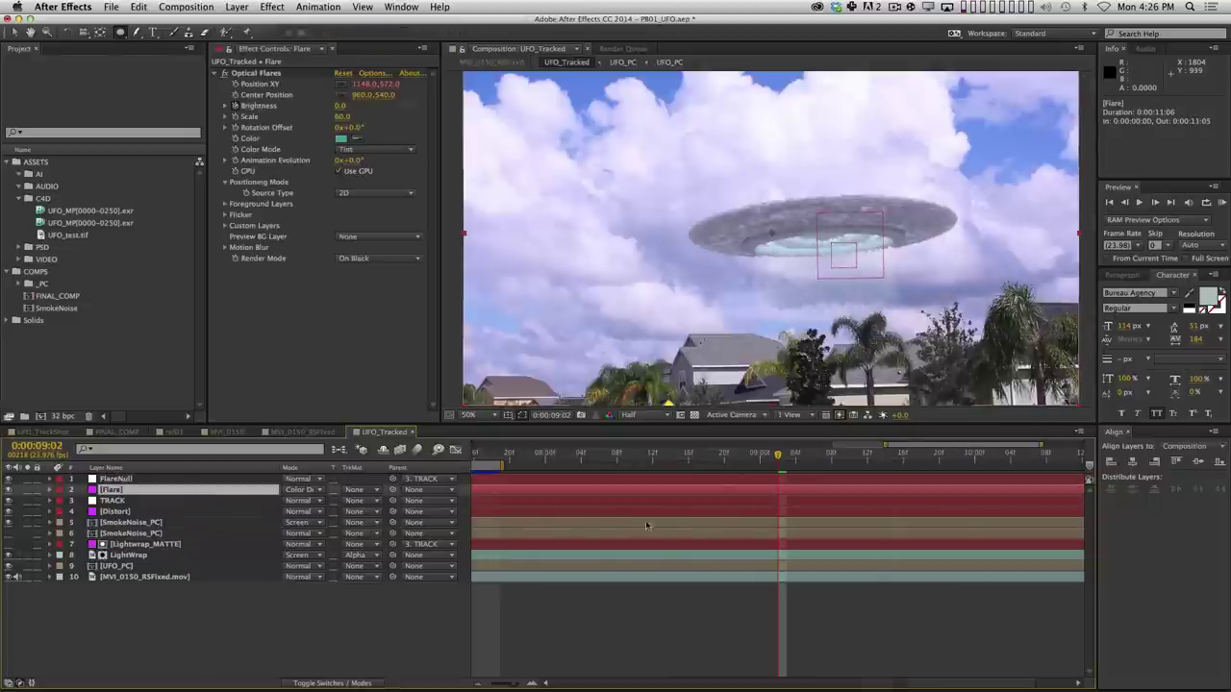
pyautogui.press('u')
pyautogui.press('k')
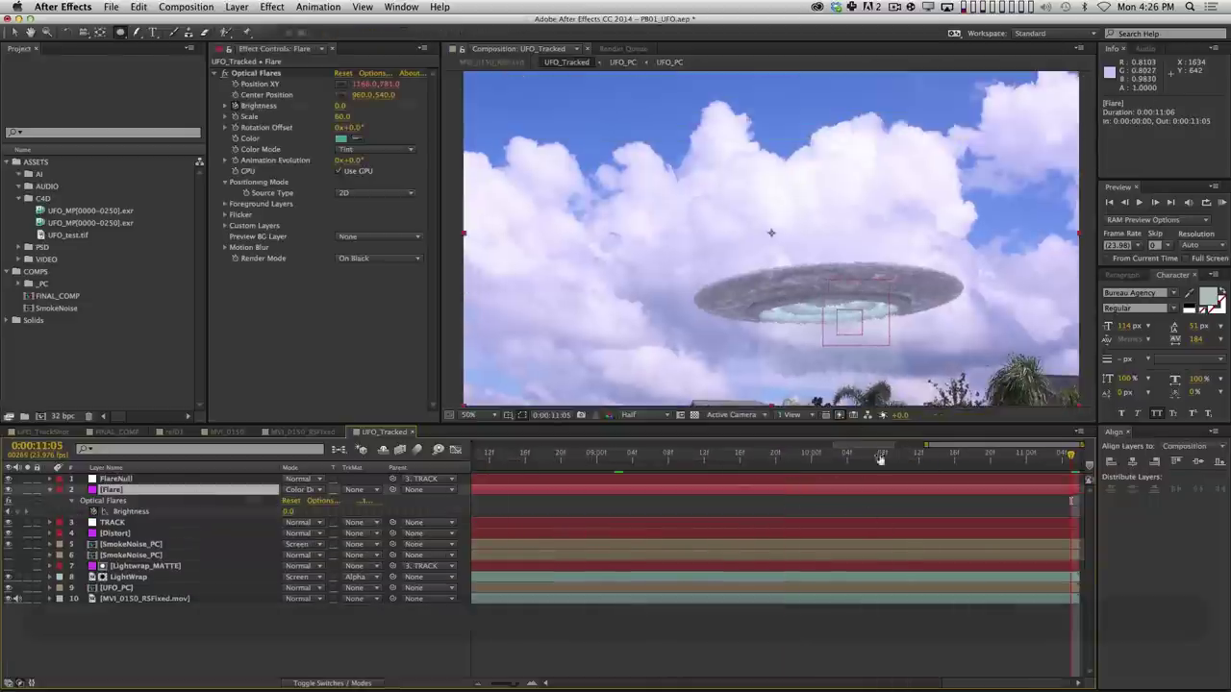
pyautogui.press(';')
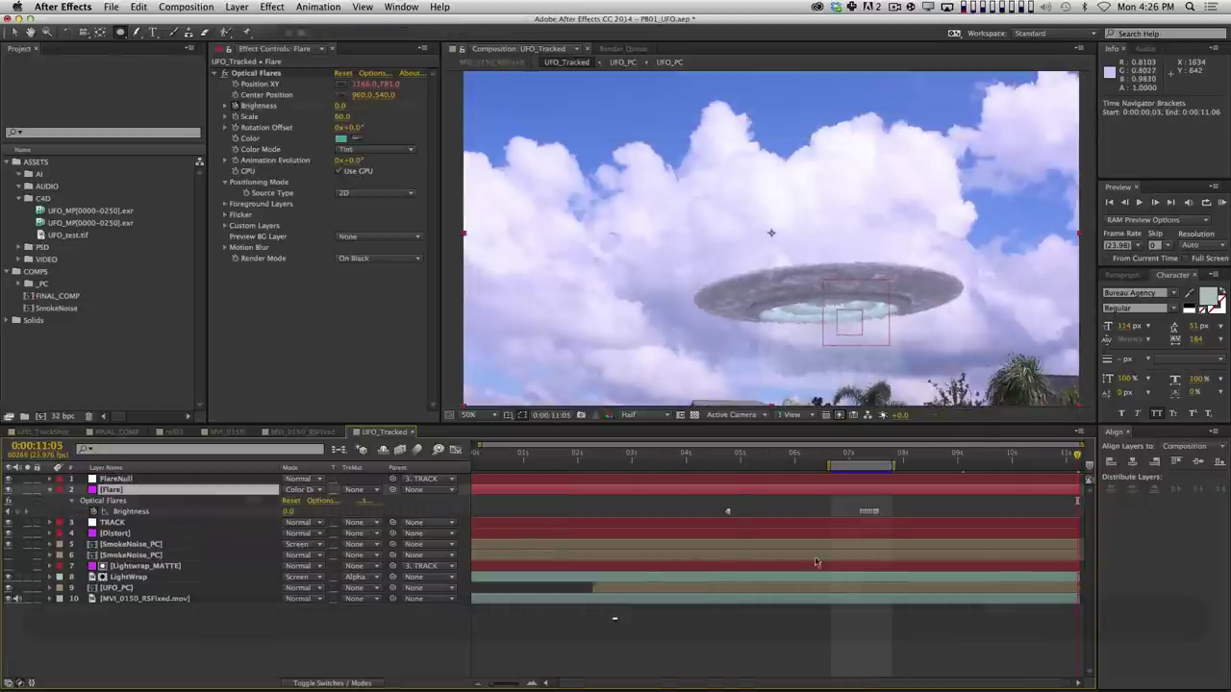
pyautogui.click(861, 462)
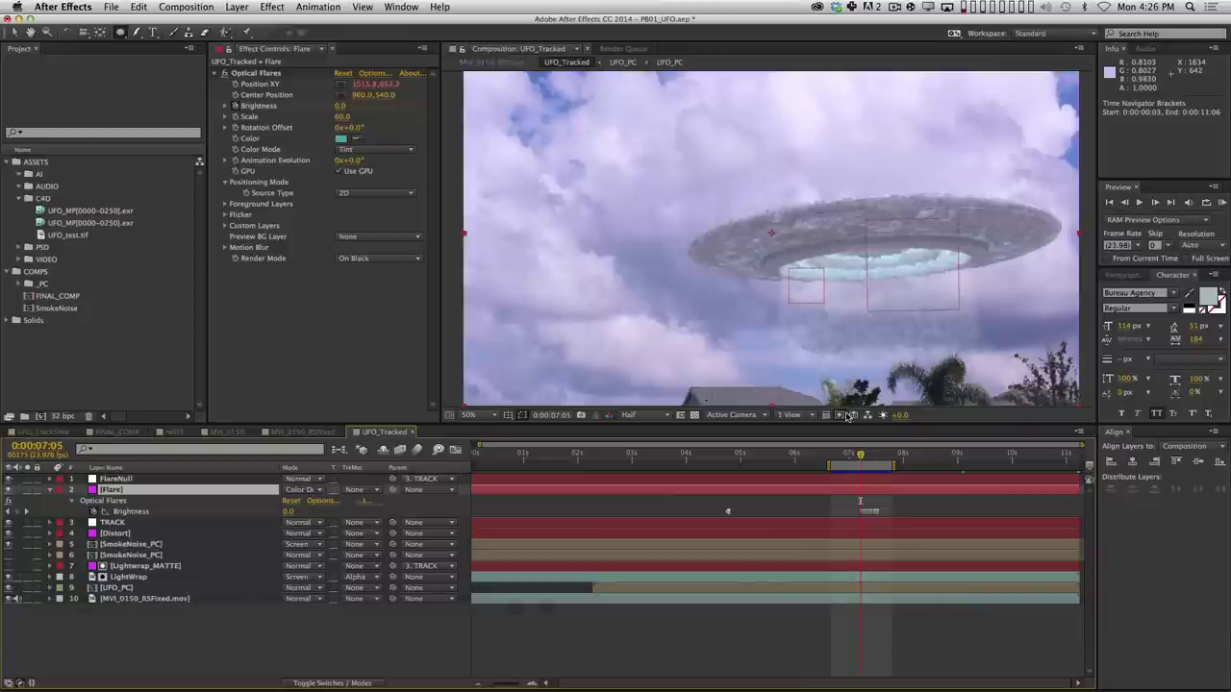
# Return to the MVI_0150_RSFixed composition and start its work area at 0:00:25:03.
pyautogui.press(';')
pyautogui.hotkey('shift', ',')
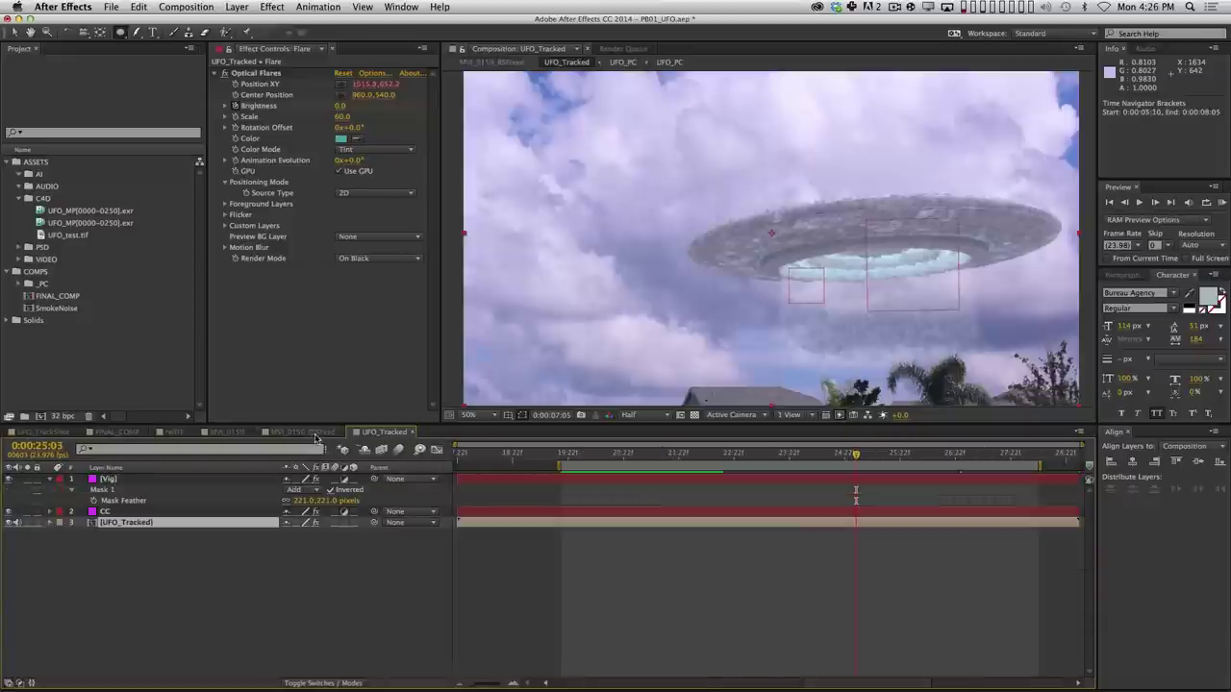
pyautogui.press('b')
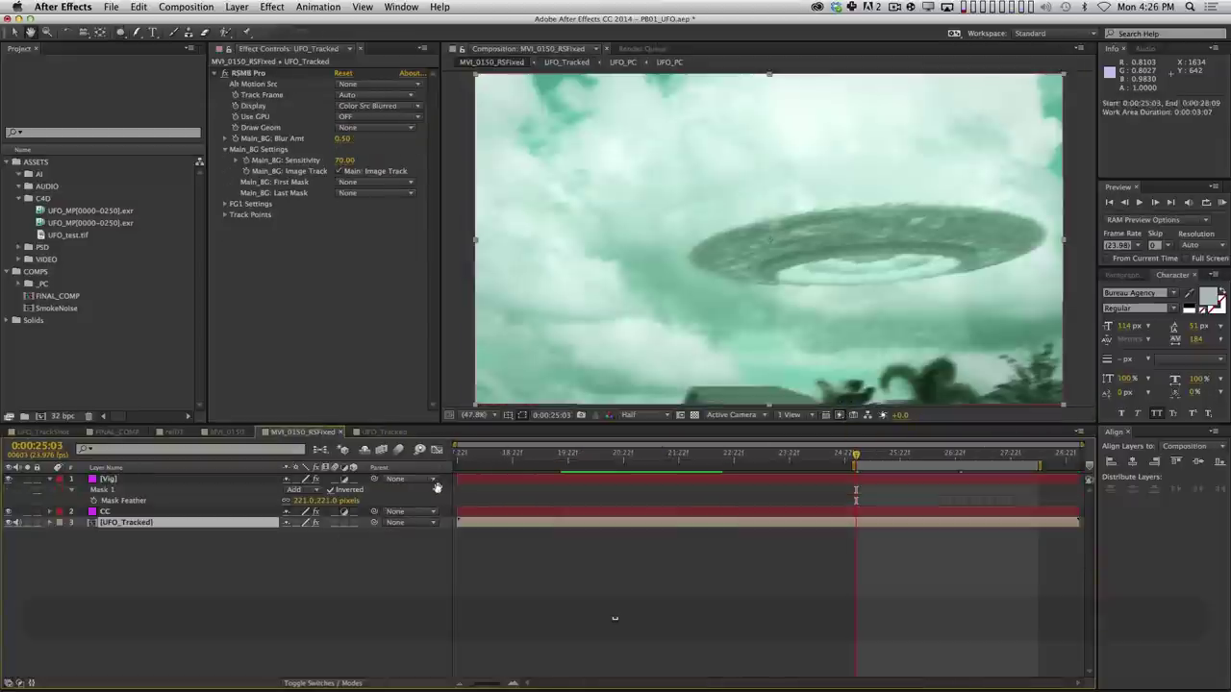
# Preview the graded UFO shot with its vignette from 0:00:25:03 in the MVI_0150_RSFixed composition.
pyautogui.press('space')
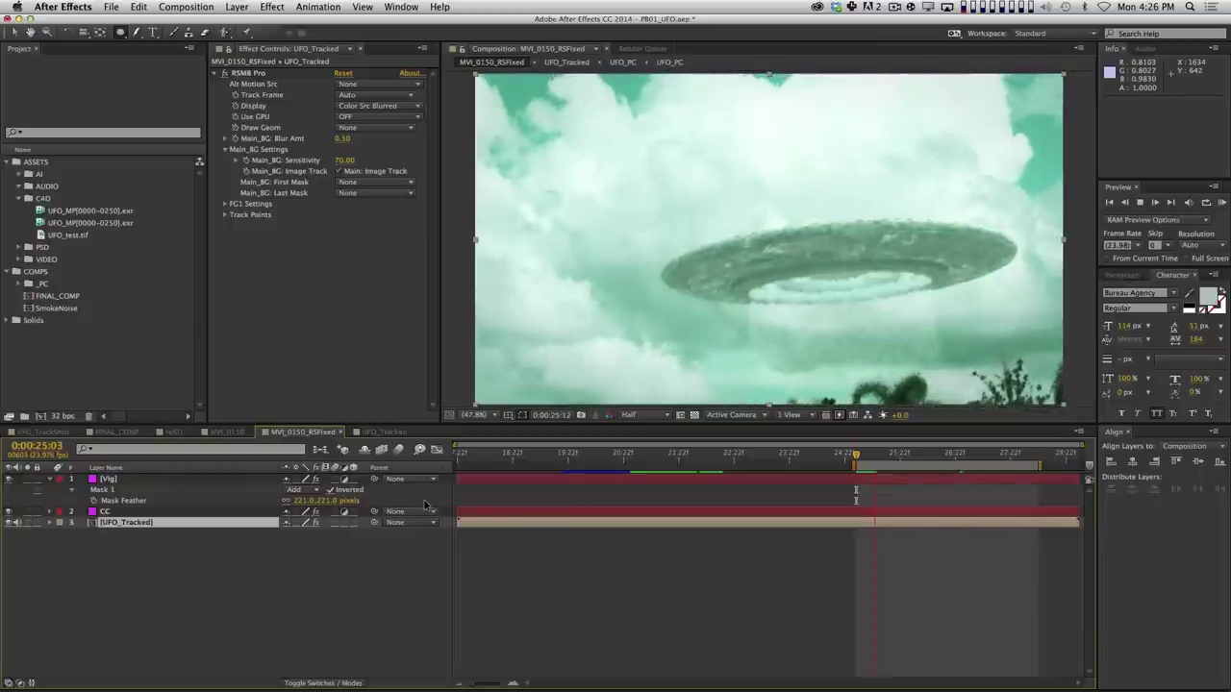
pyautogui.press('space')
pyautogui.press('space')
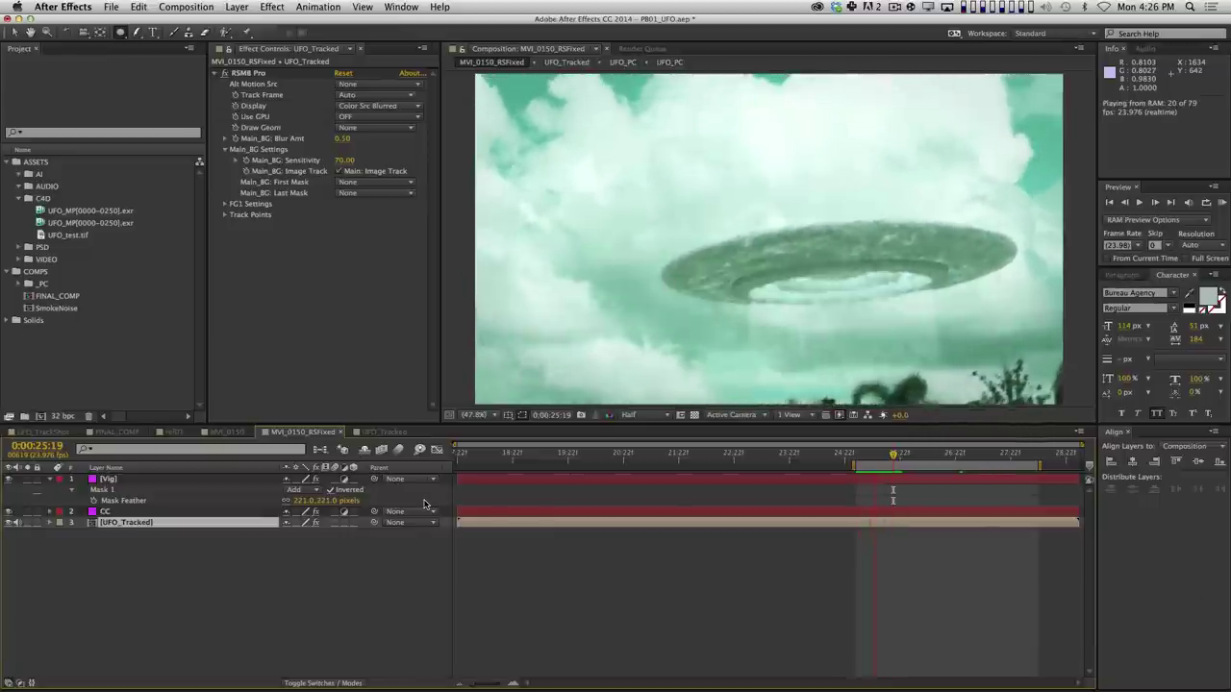
pyautogui.keyDown('shift'); pyautogui.click(424, 504); pyautogui.keyUp('shift')
# Set the work area from 0:00:24:17 to 0:00:26:09 and RAM preview that section.
pyautogui.hotkey('shift', 'pageup')
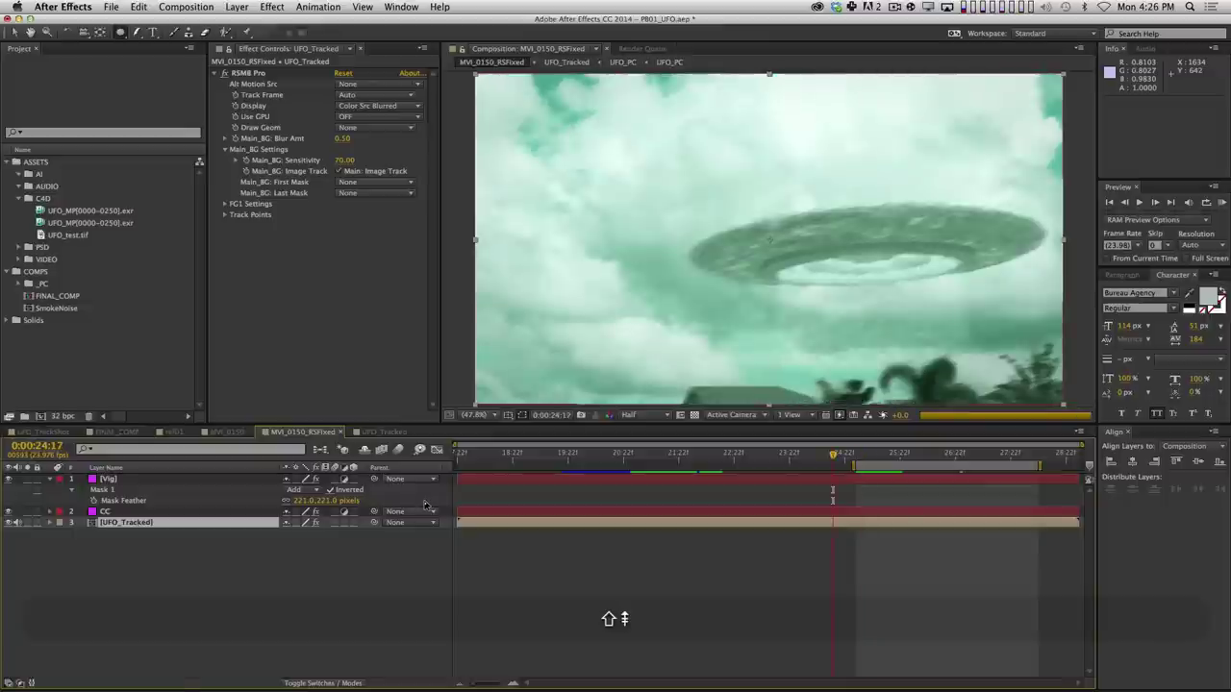
pyautogui.press('n')
pyautogui.press('b')
pyautogui.hotkey('shift', 'pagedown')
pyautogui.hotkey('shift', 'pagedown')
pyautogui.hotkey('shift', 'pagedown')
pyautogui.hotkey('shift', 'pagedown')
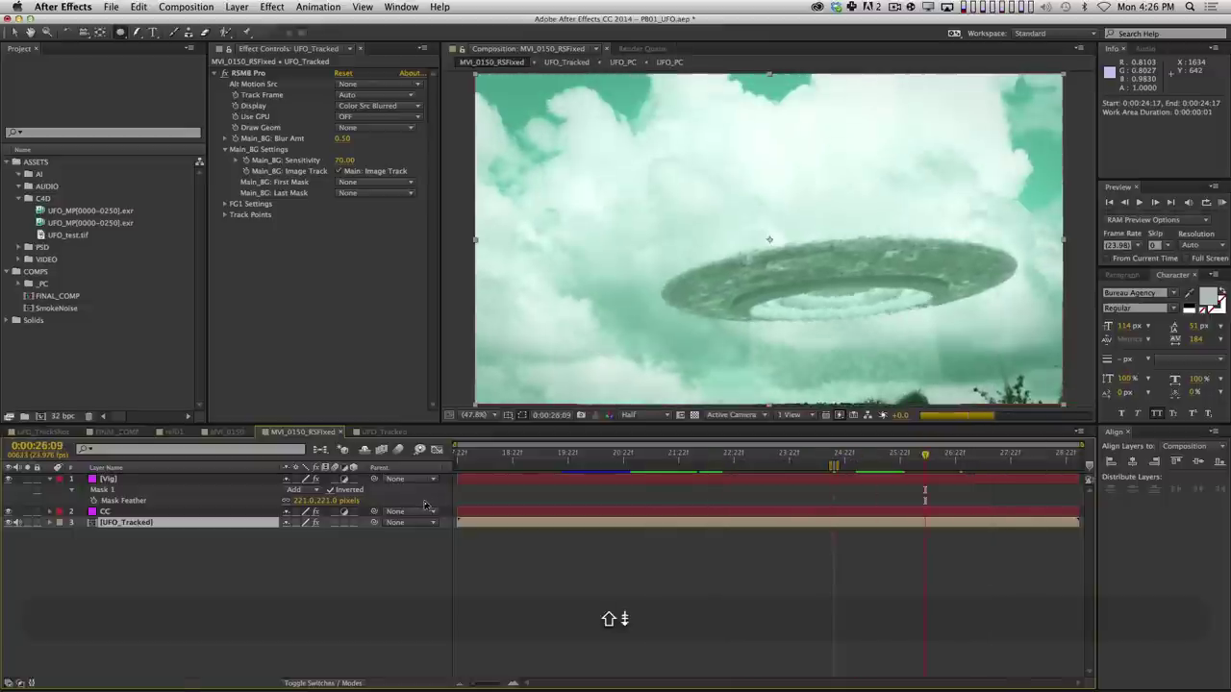
pyautogui.press('n')
pyautogui.press('KP_0')
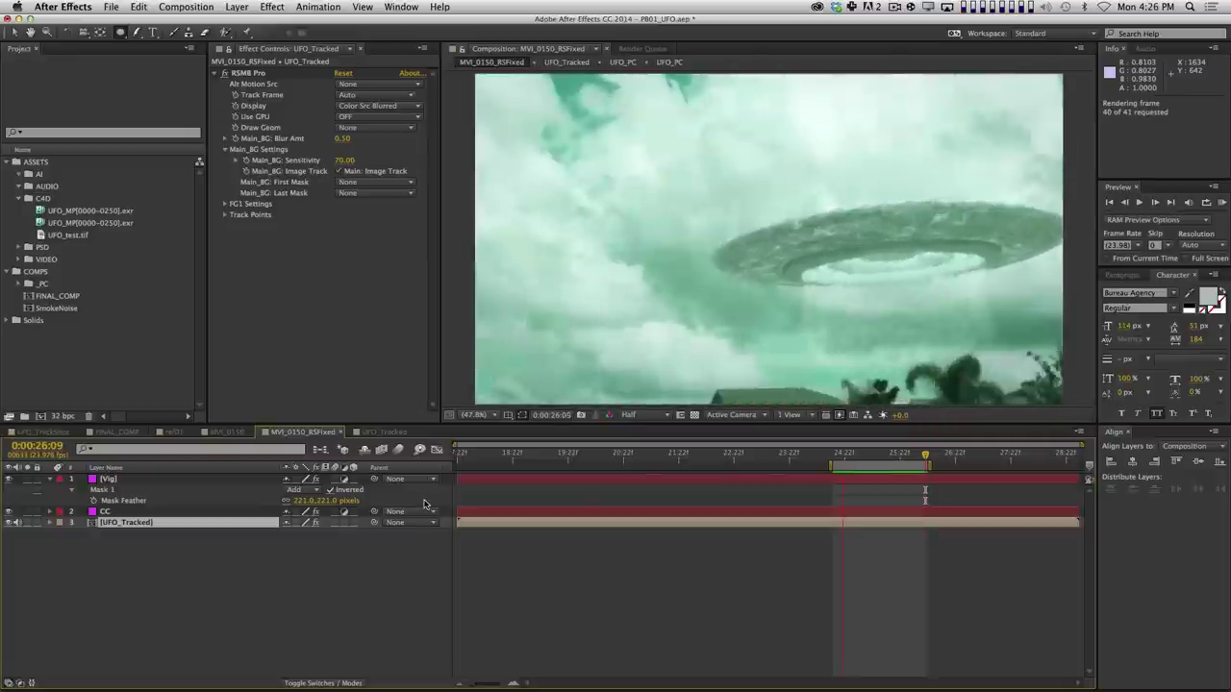
pyautogui.press('space')
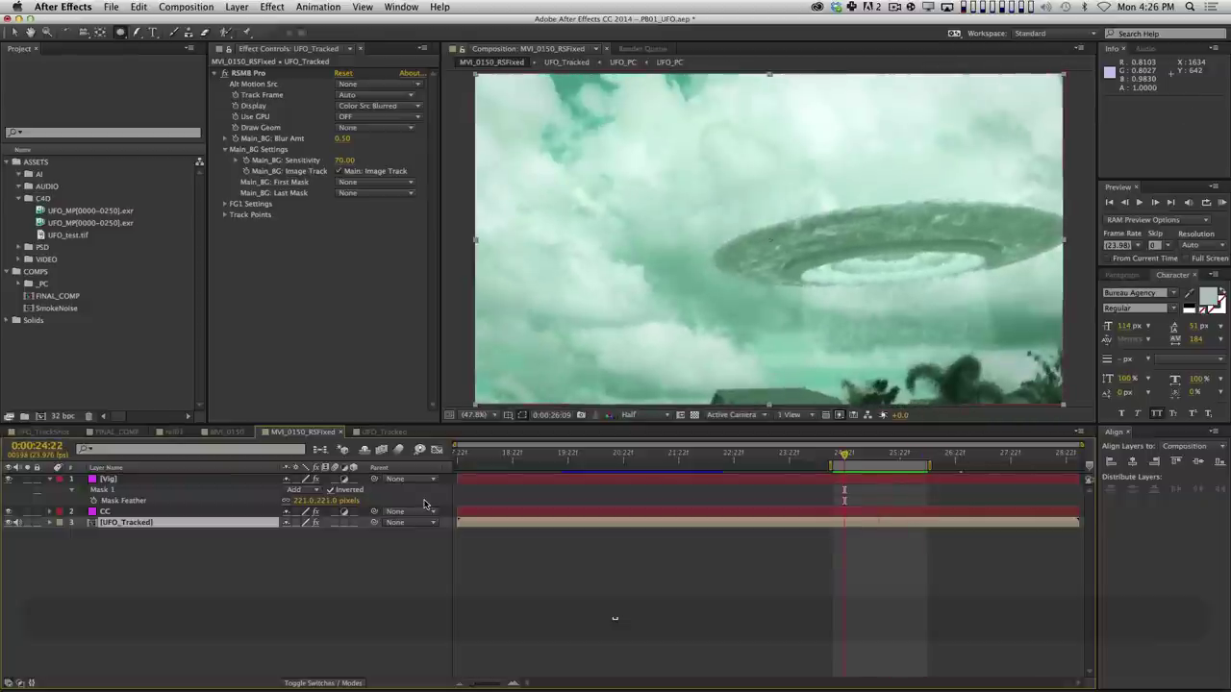
# Collapse the properties of all timeline layers, deselect them and fold up the RSMB Pro effect settings.
pyautogui.click(844, 603)
pyautogui.press('super+a')
pyautogui.press('f')
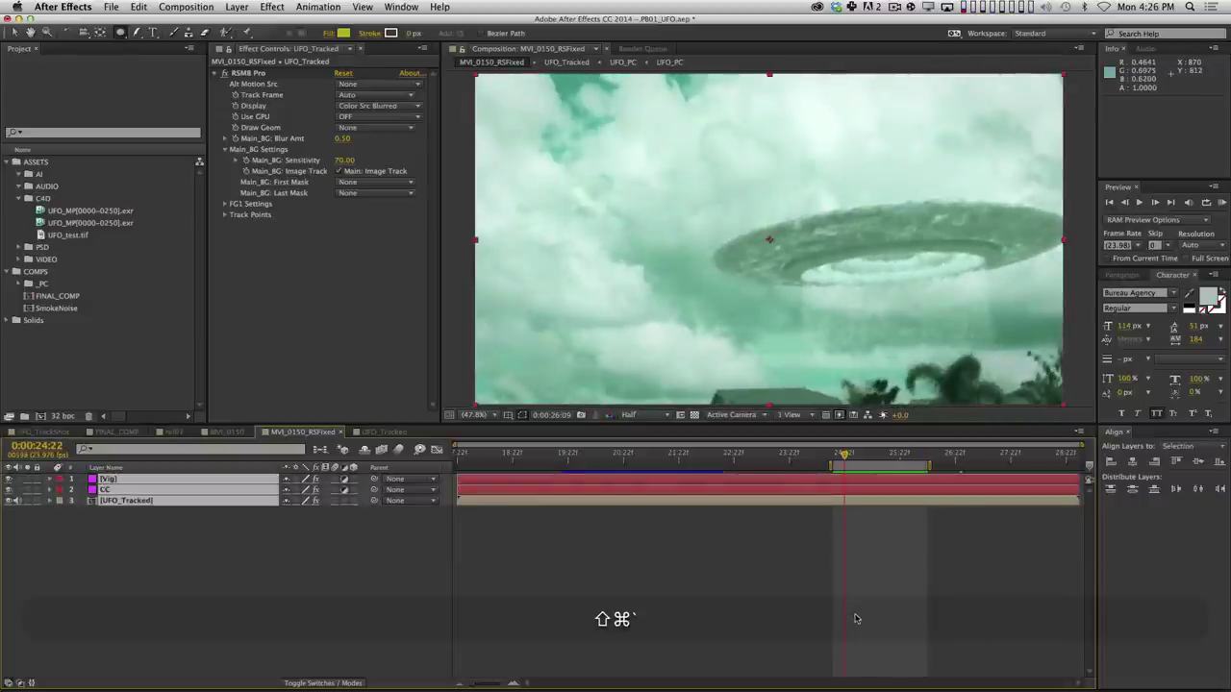
pyautogui.press('super+shift+a')
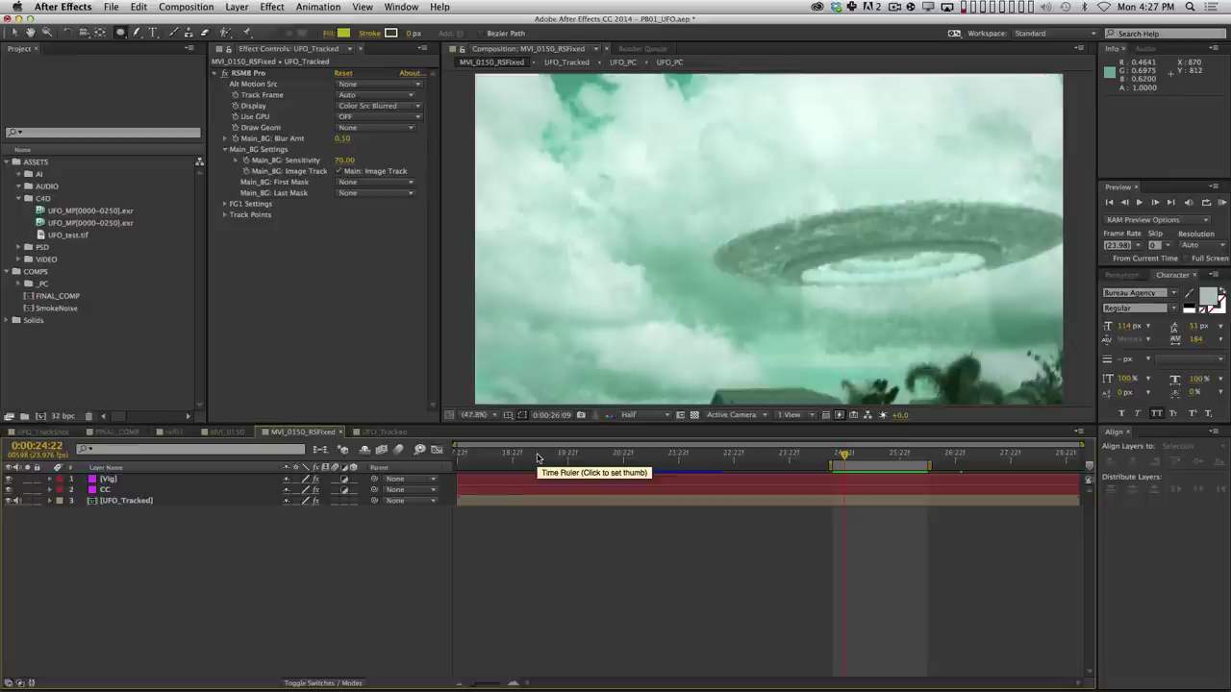
pyautogui.click(215, 73)
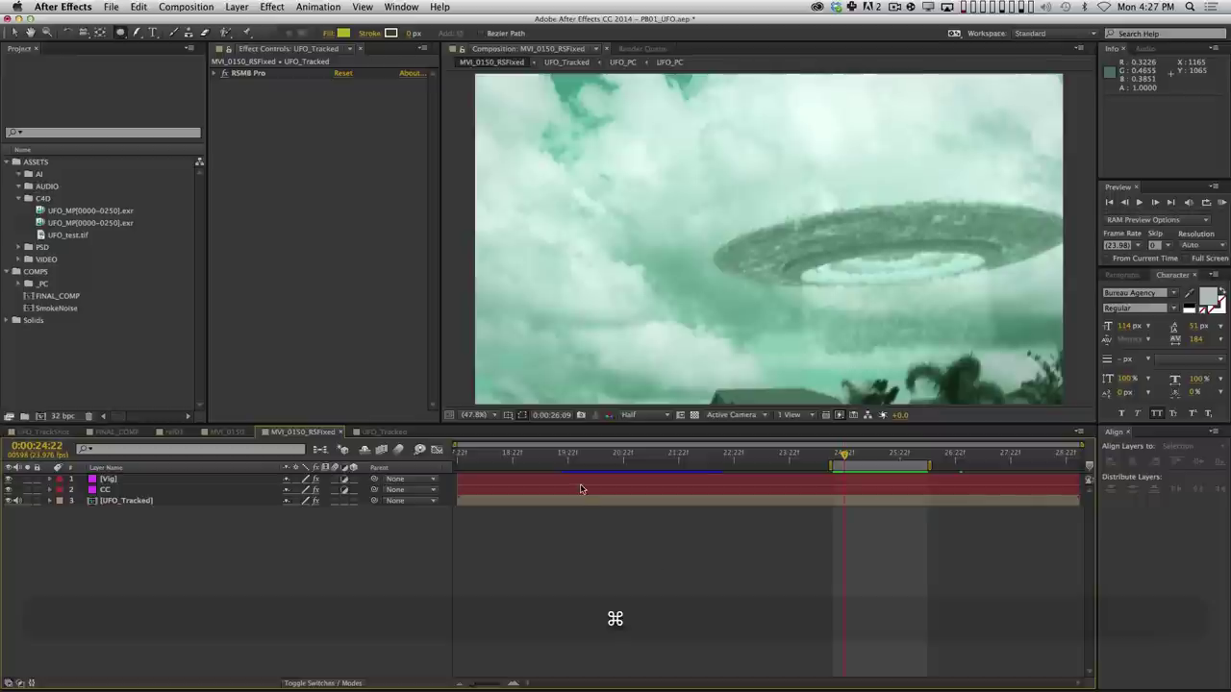
# Create a composition named Noise in the COMPS folder and add a full-size solid named Noise to it.
pyautogui.keyDown('super'); pyautogui.click(48, 272); pyautogui.keyUp('super')
pyautogui.press('super+shift+n')
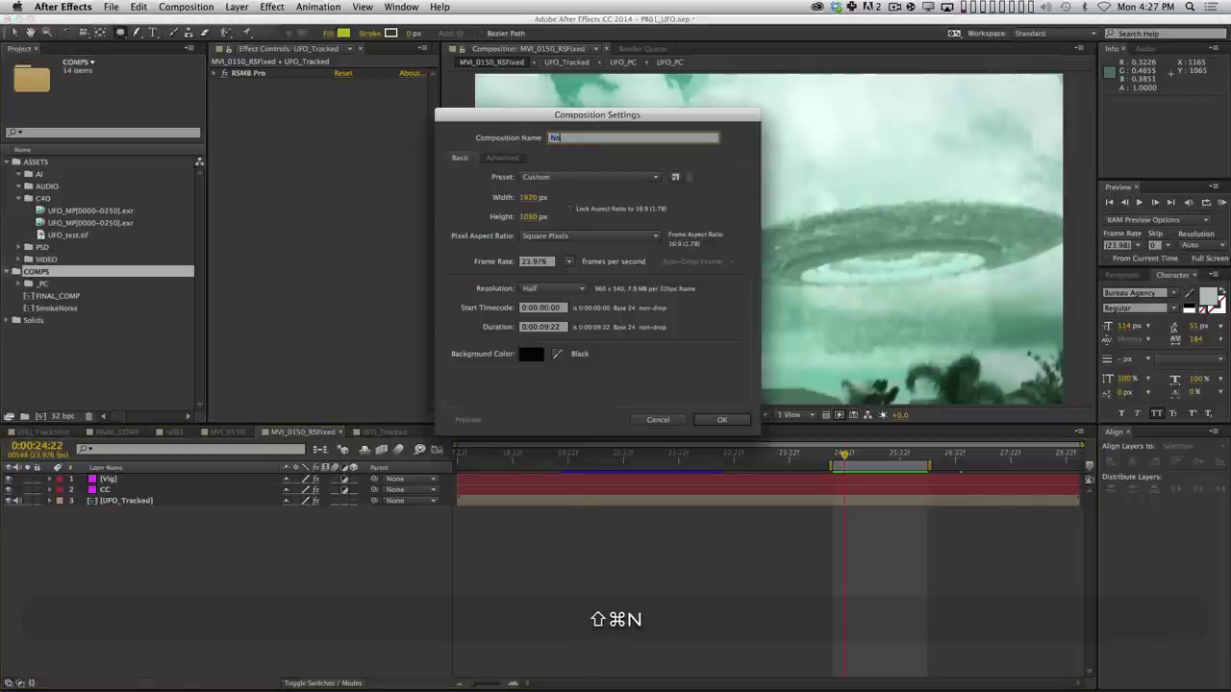
pyautogui.write('Noise')
pyautogui.press('Return')
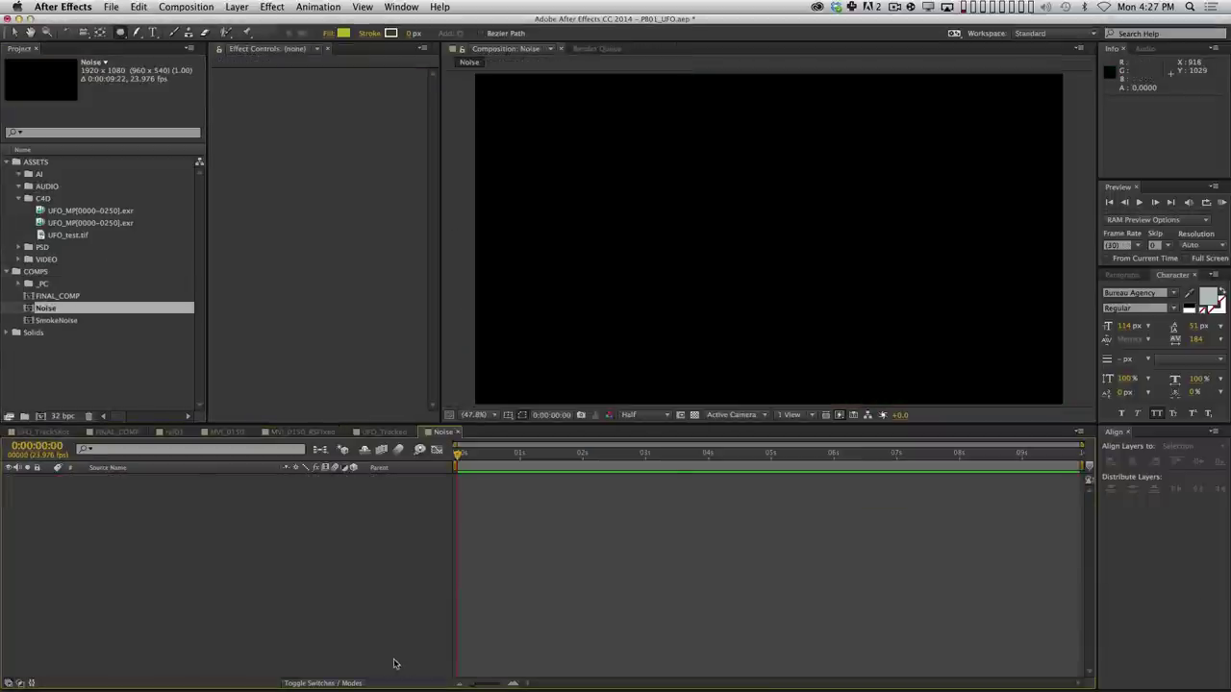
pyautogui.press('super+y')
pyautogui.write('Noise')
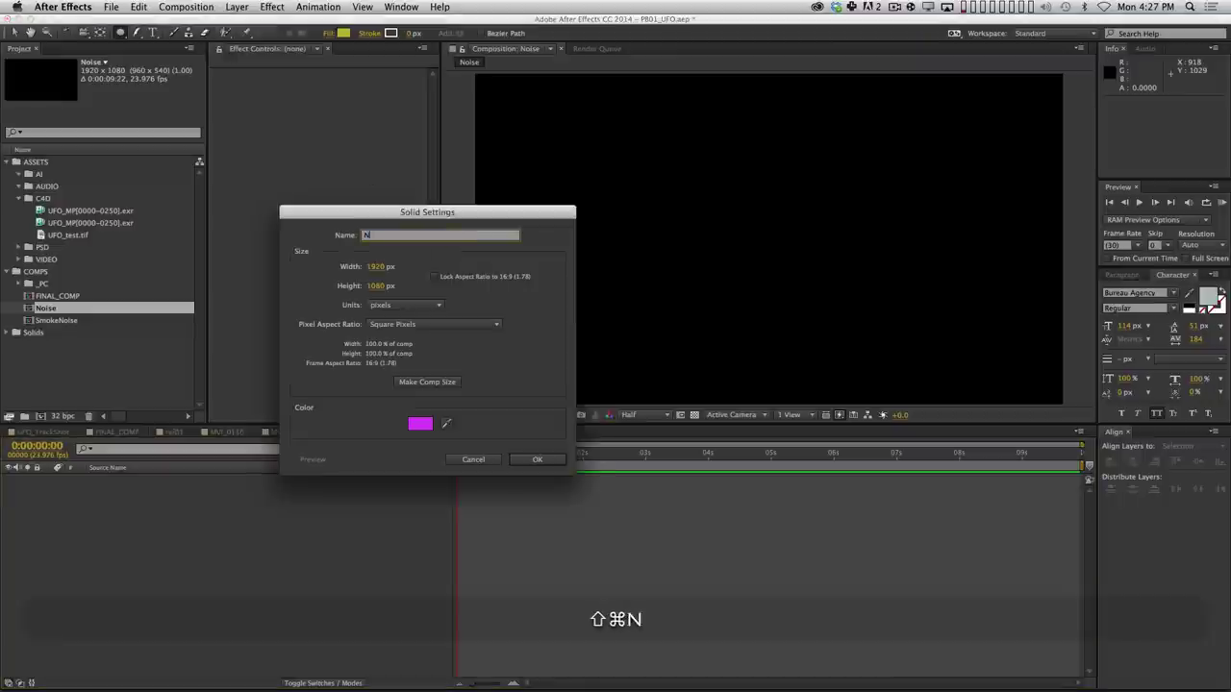
pyautogui.press('Return')
# Apply Fractal Noise to the Noise solid and set its Noise Type to Block.
pyautogui.click(272, 7)
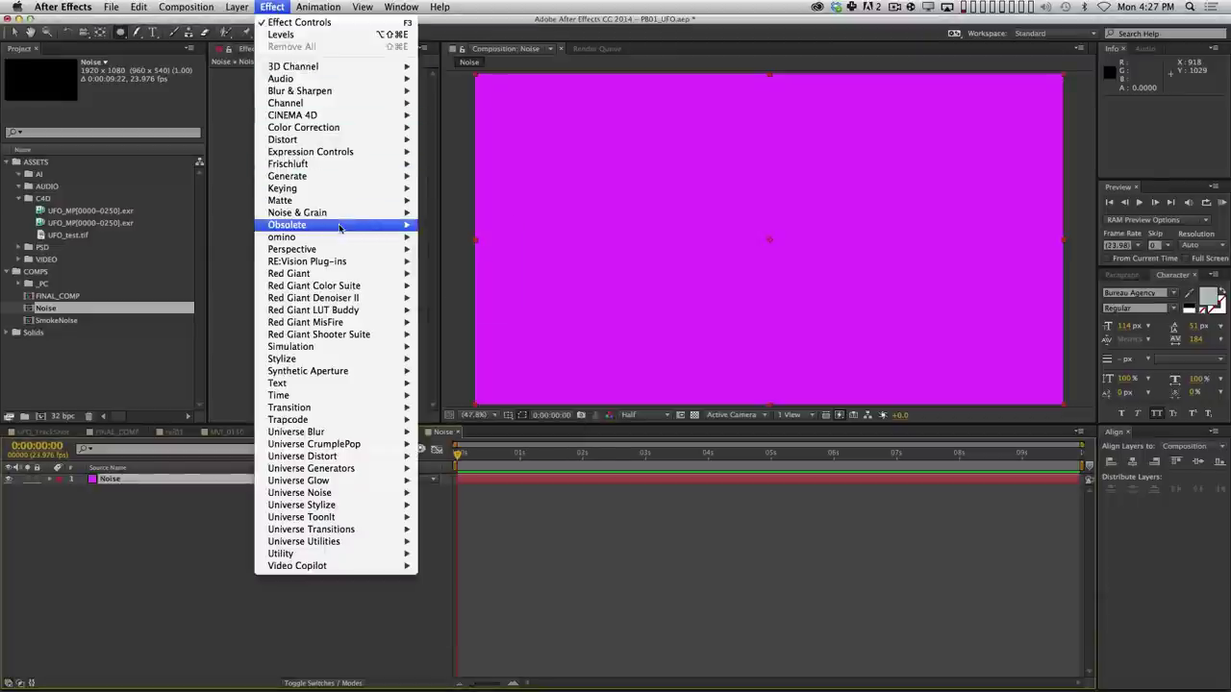
pyautogui.moveTo(354, 212)
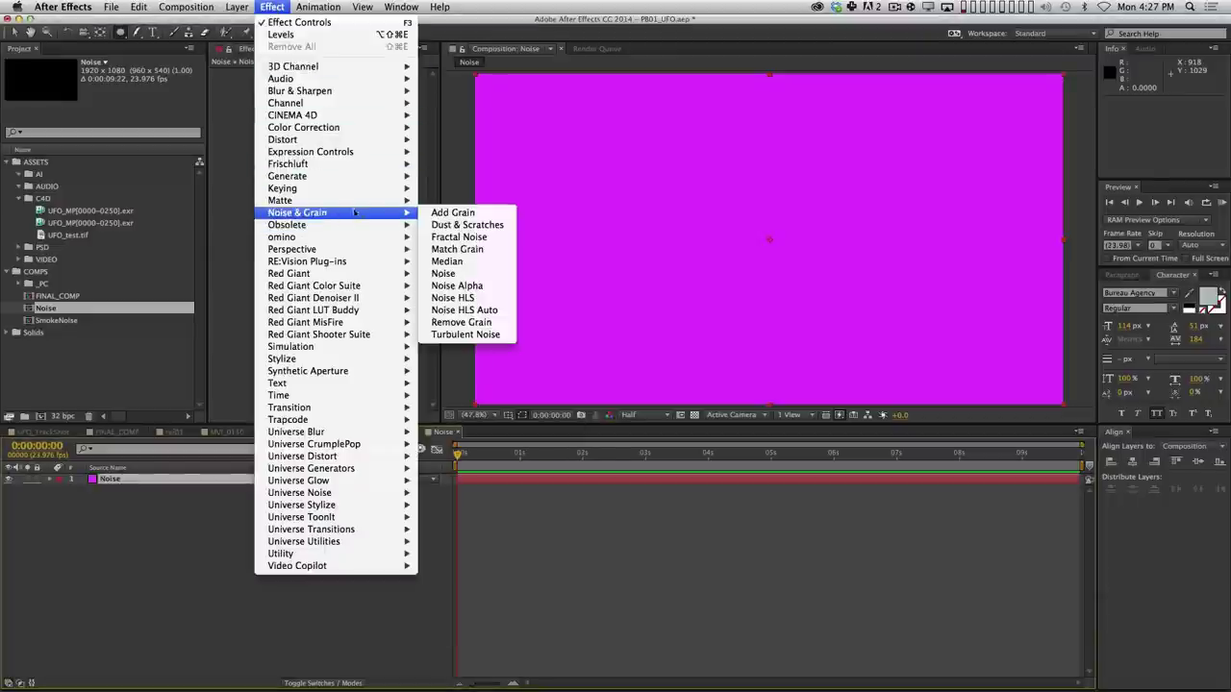
pyautogui.click(472, 236)
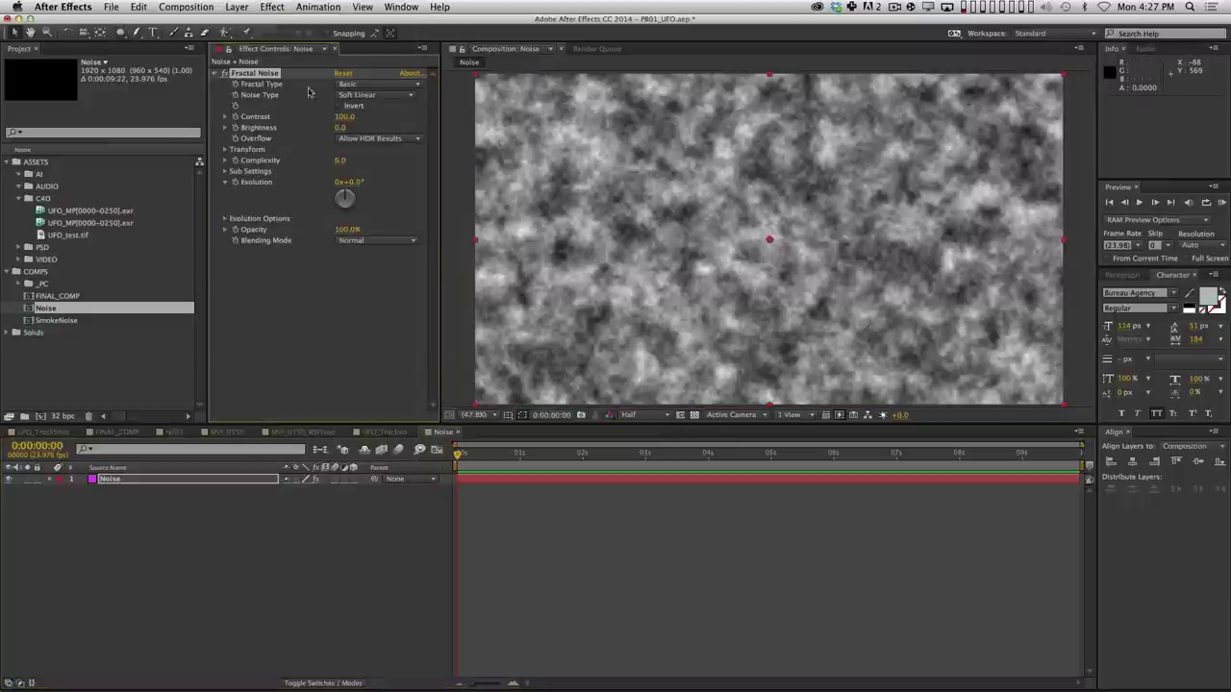
pyautogui.click(348, 96)
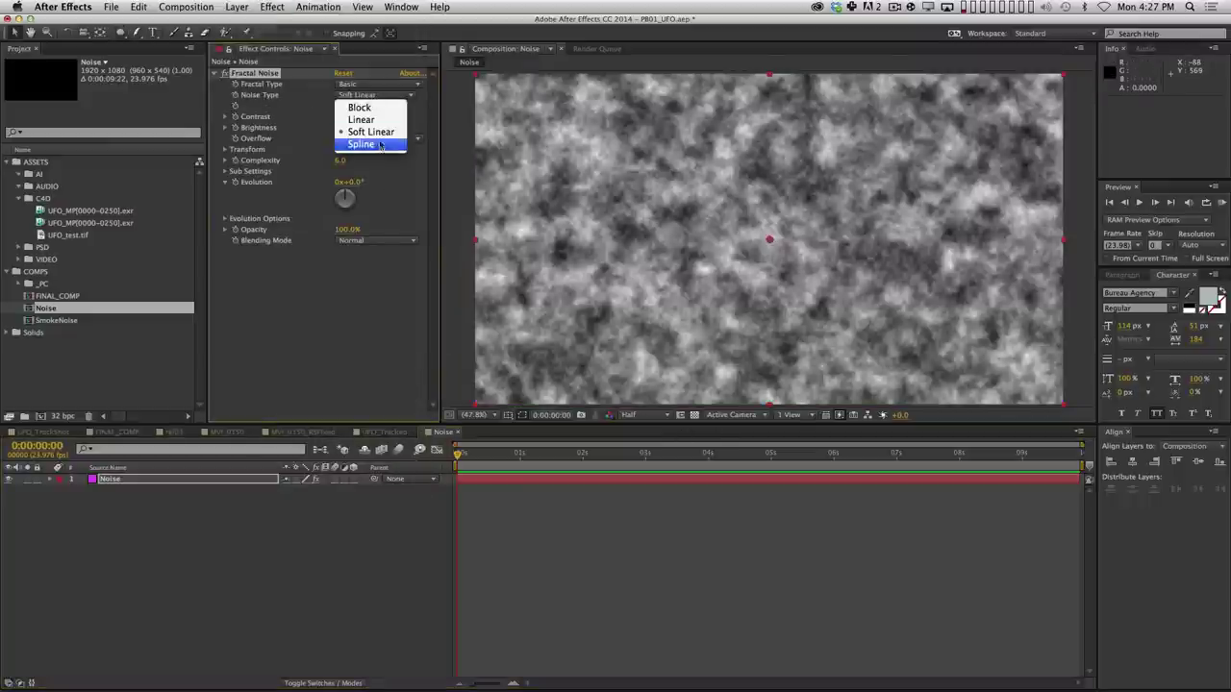
pyautogui.click(375, 101)
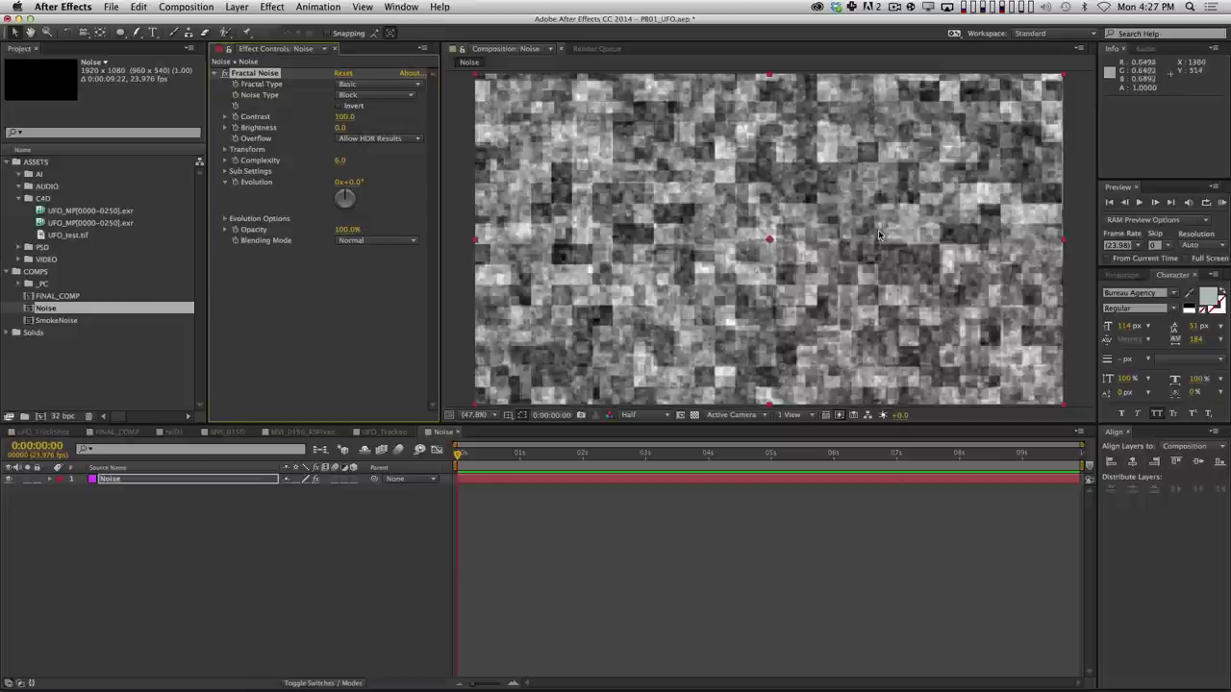
# Test different Sub Influence amounts for the Fractal Noise and leave the value at 0.
pyautogui.click(226, 171)
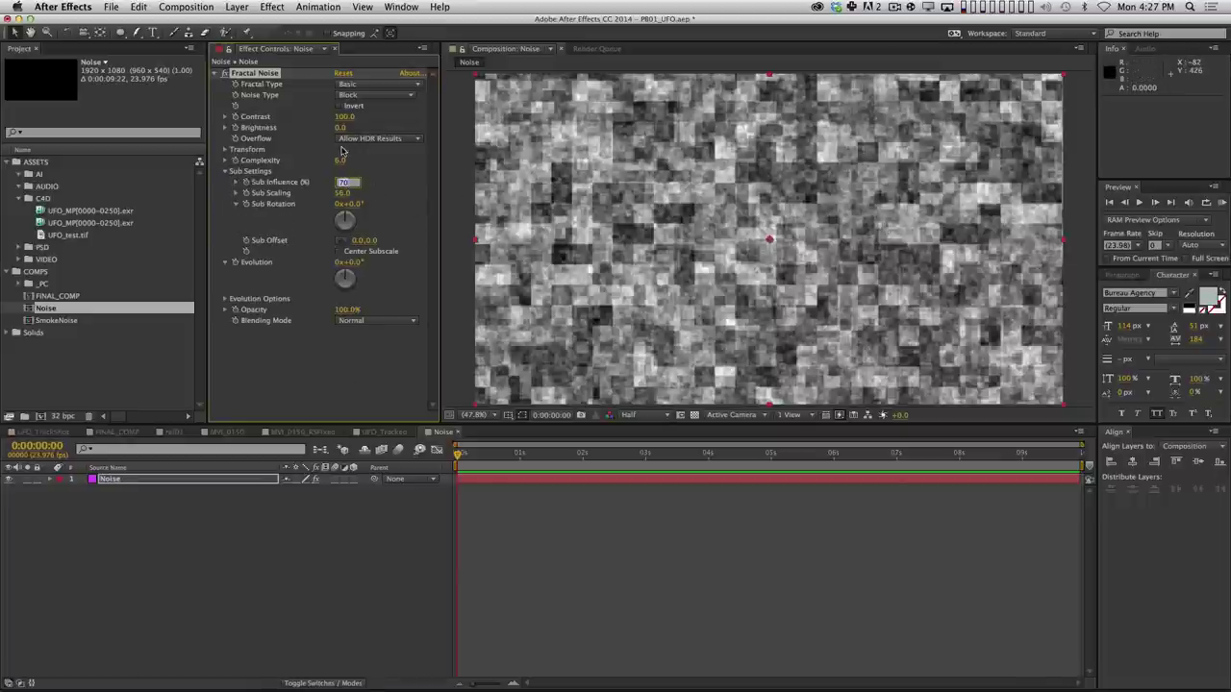
pyautogui.write('0')
pyautogui.press('Return')
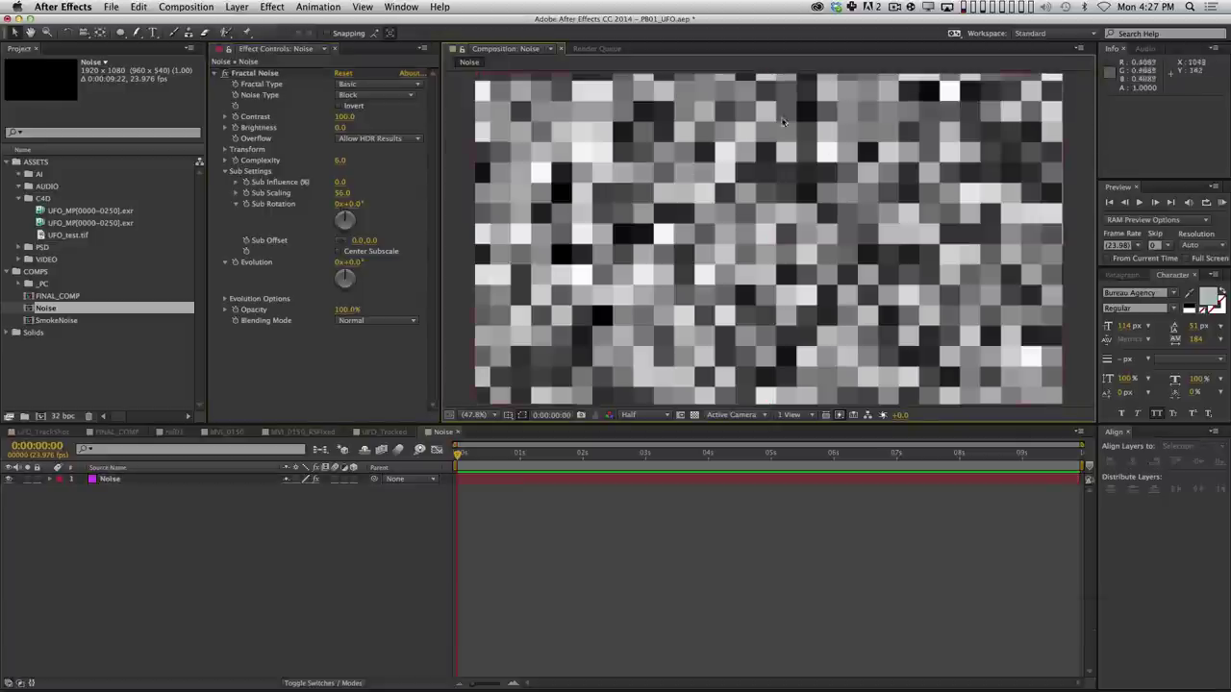
pyautogui.moveTo(340, 184); pyautogui.dragTo(801, 218)
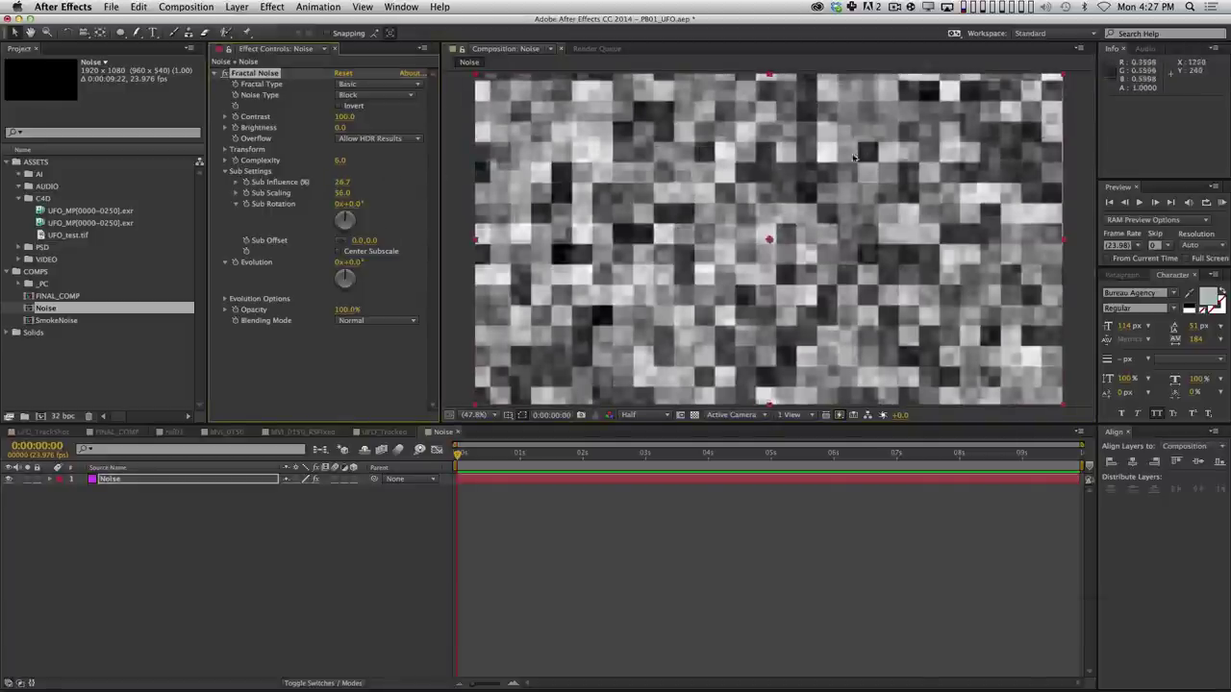
pyautogui.moveTo(343, 182); pyautogui.dragTo(288, 182)
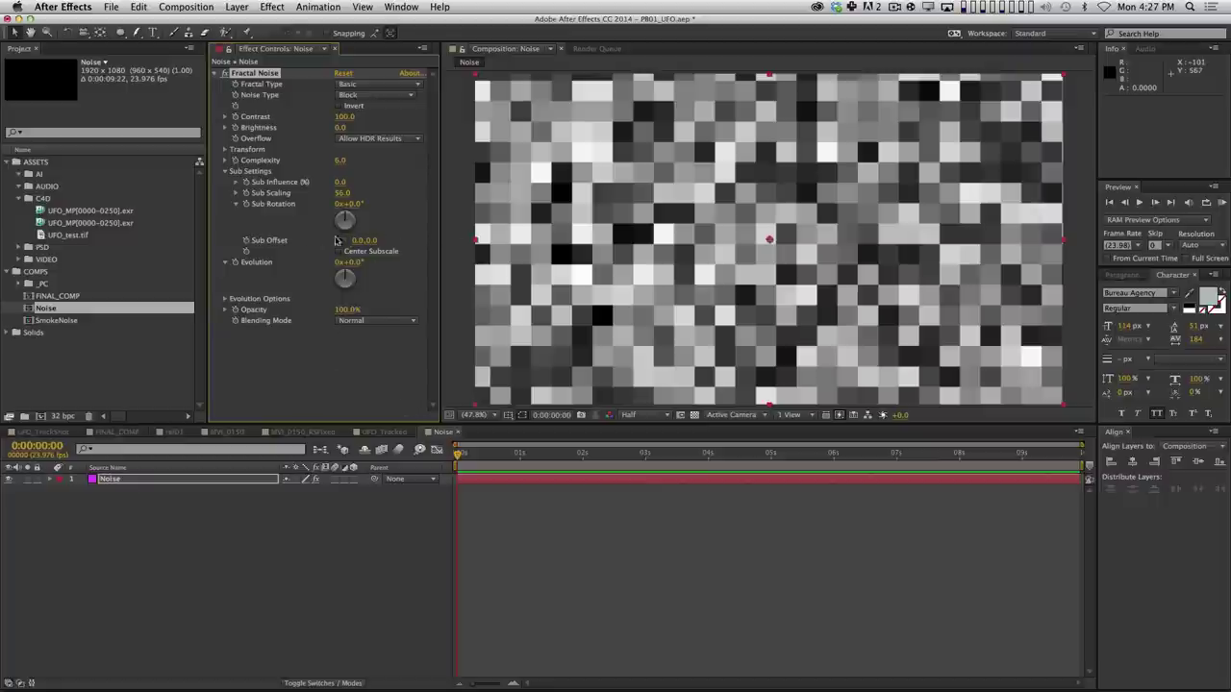
# Try out the Fractal Noise Evolution, undo the change and drive it with the expression time*5000.
pyautogui.moveTo(352, 262); pyautogui.dragTo(673, 271)
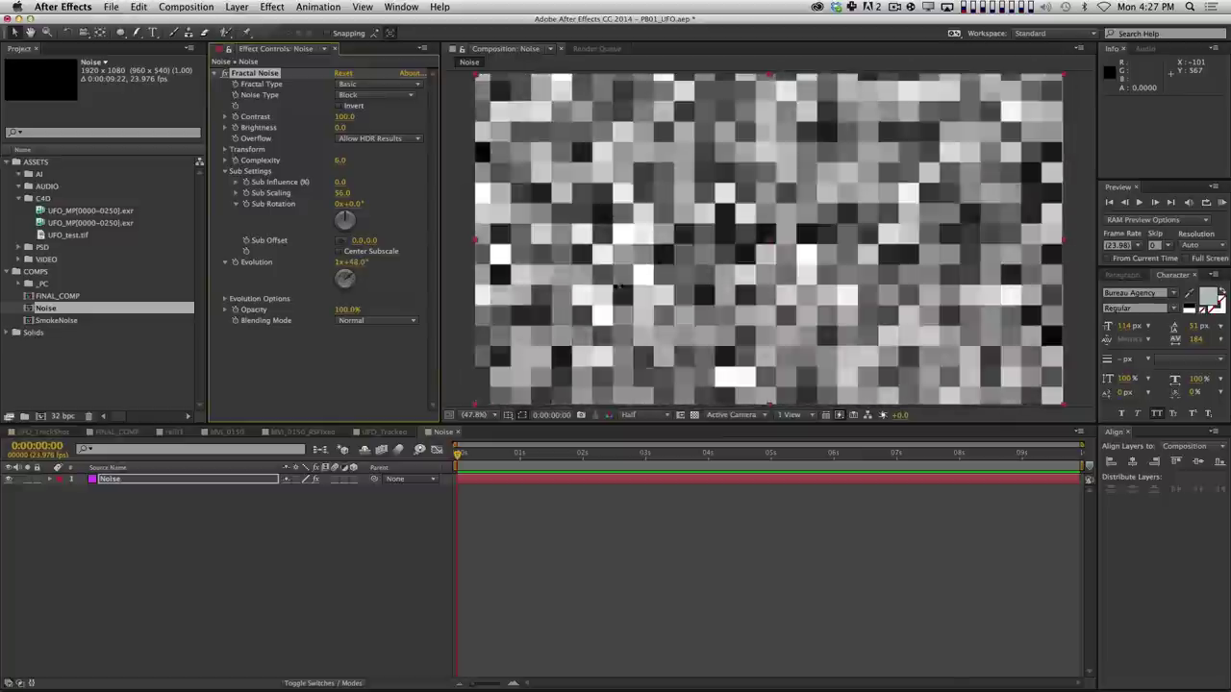
pyautogui.press('super+z')
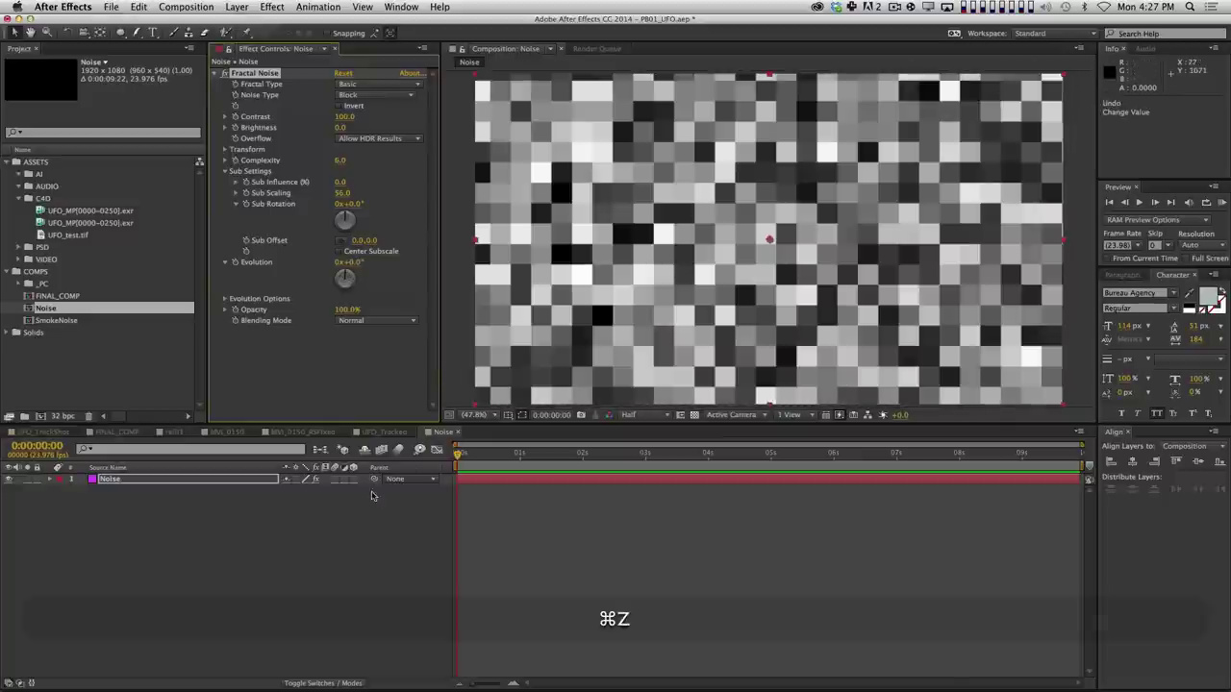
pyautogui.keyDown('alt'); pyautogui.click(234, 263); pyautogui.keyUp('alt')
pyautogui.press('BackSpace')
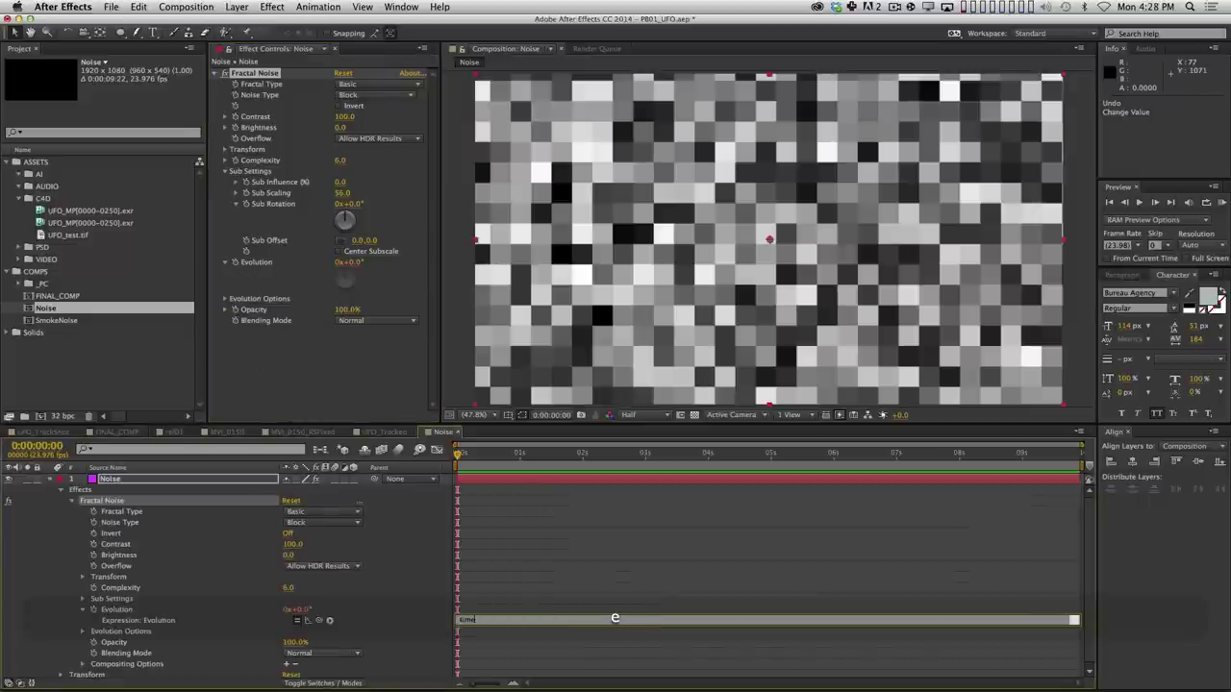
pyautogui.write('time*5000')
pyautogui.press('KP_Enter')
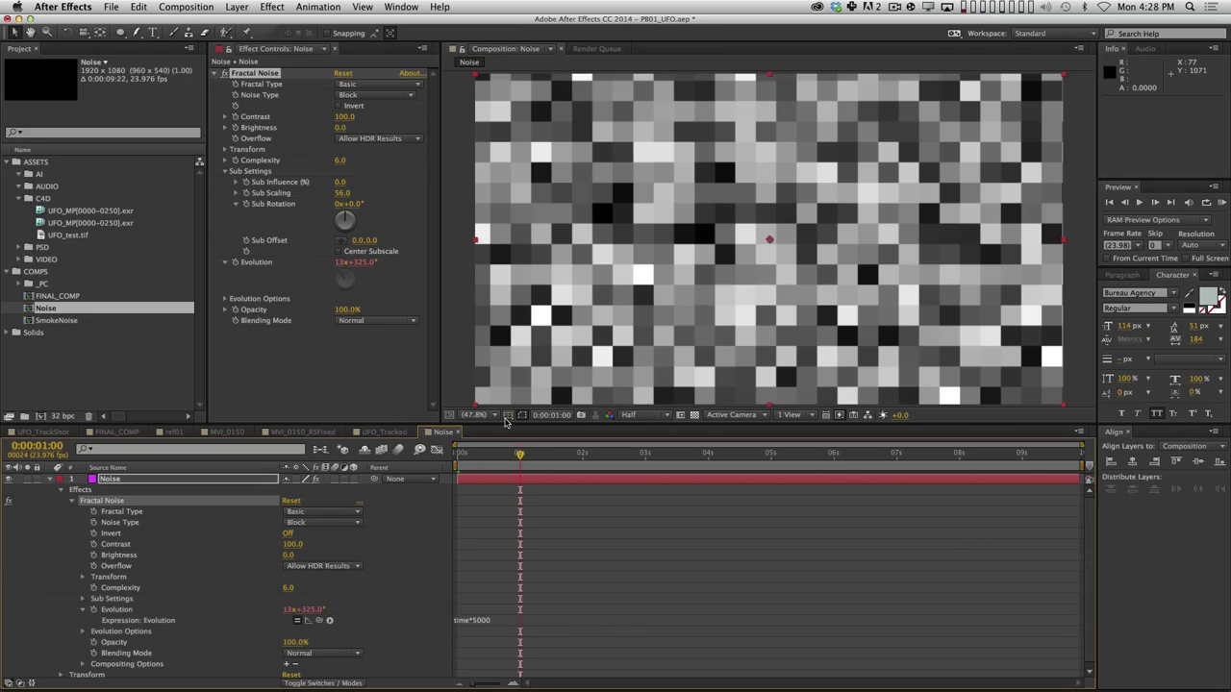
# Preview the first second of the animated noise, collapse the Noise layer and return to 0:00:00:00.
pyautogui.press('KP_0')
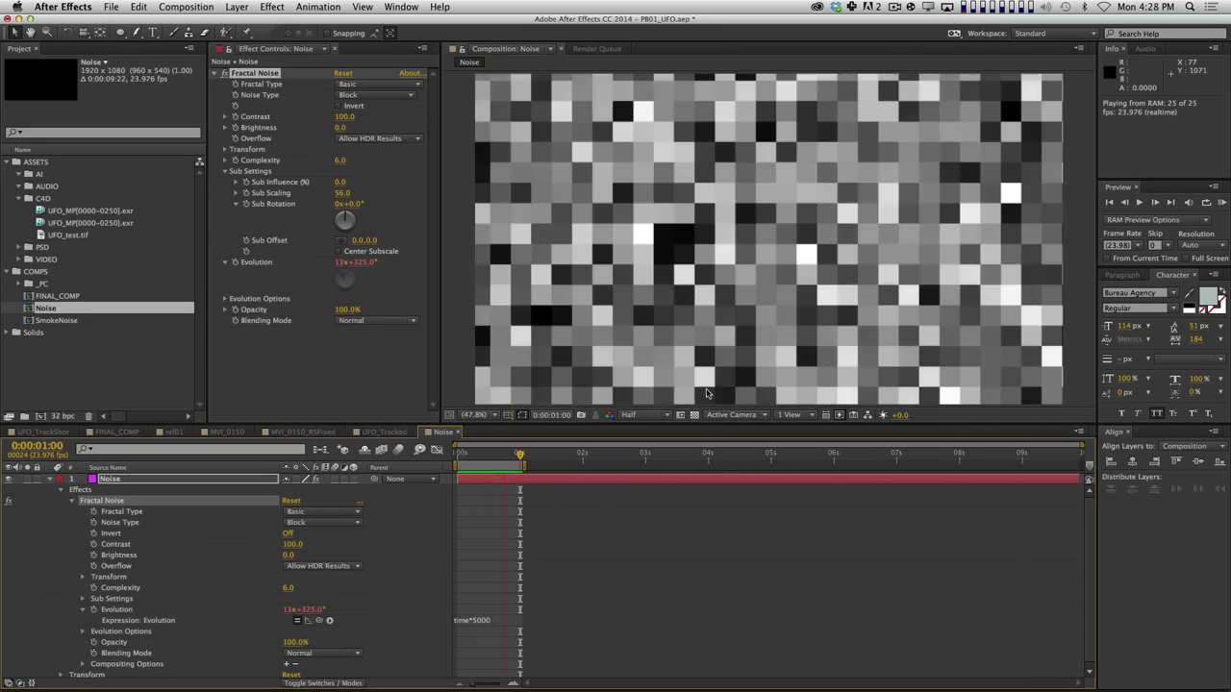
pyautogui.click(703, 364)
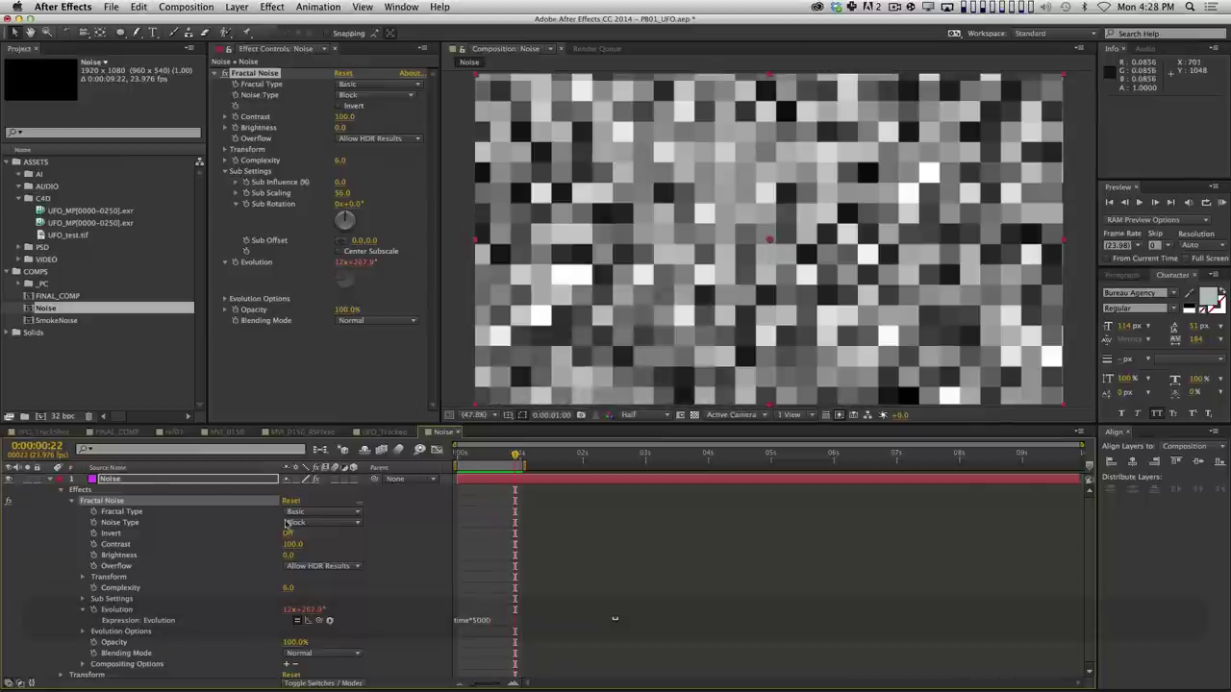
pyautogui.click(50, 479)
pyautogui.click(325, 560)
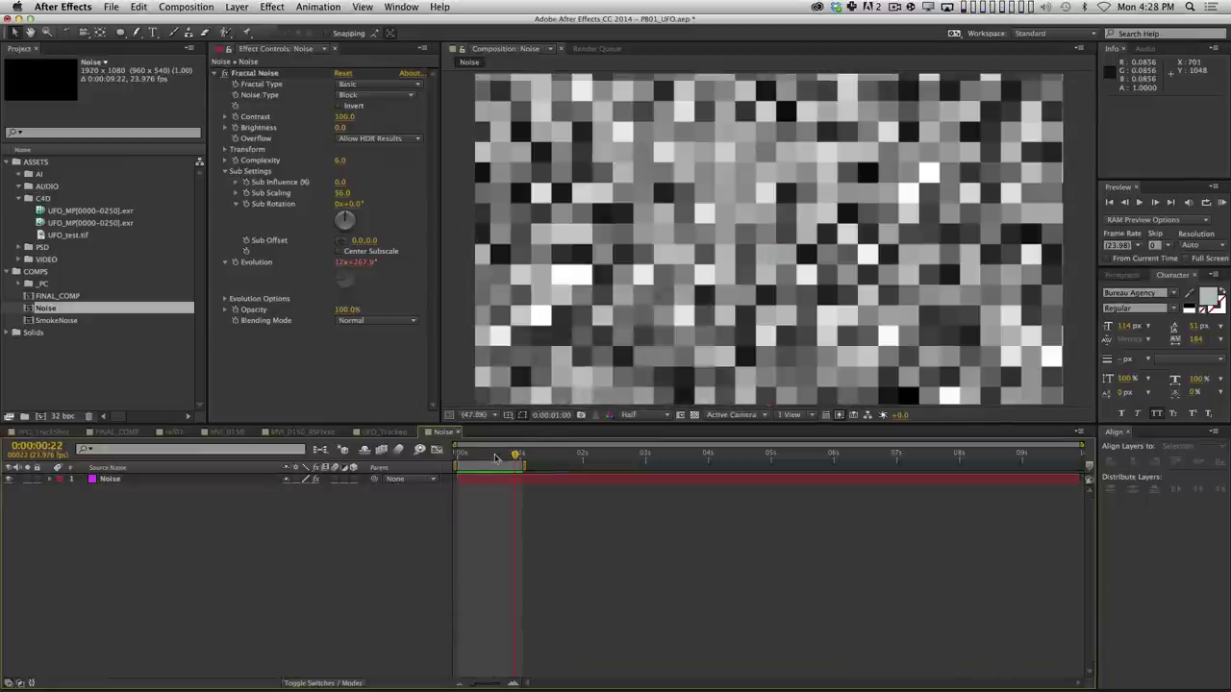
pyautogui.click(454, 454)
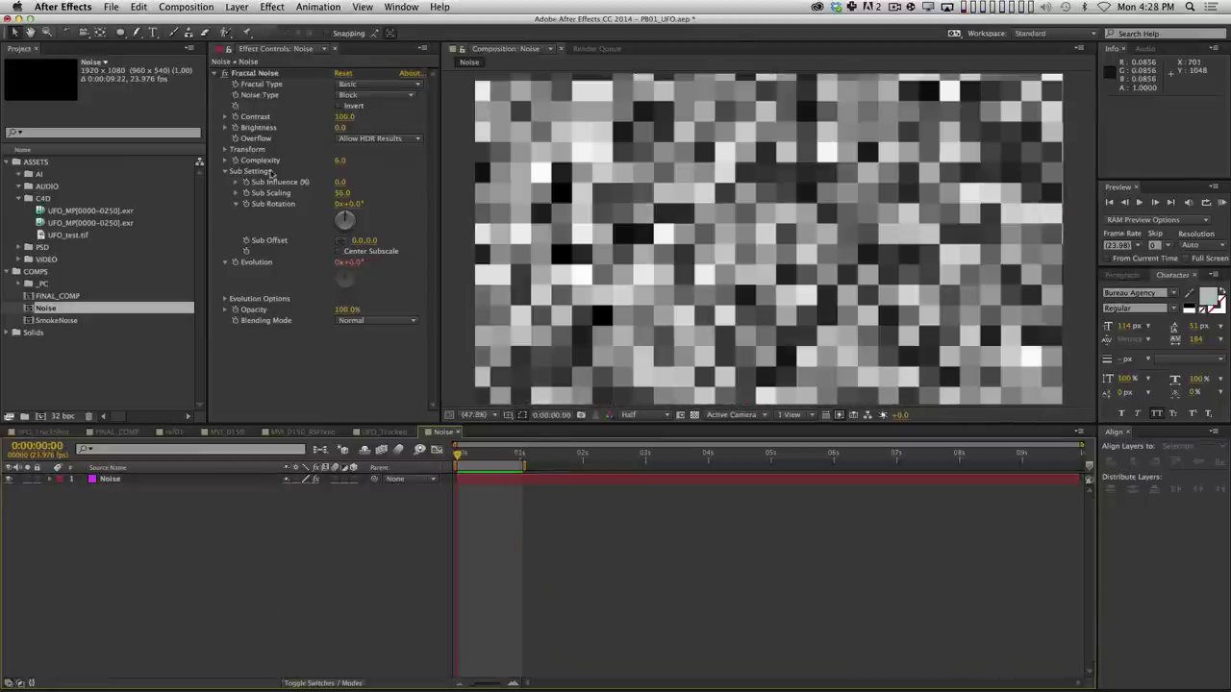
# Enlarge the noise blocks to a Scale of 240 and raise the Fractal Noise Contrast to 171.
pyautogui.click(338, 197)
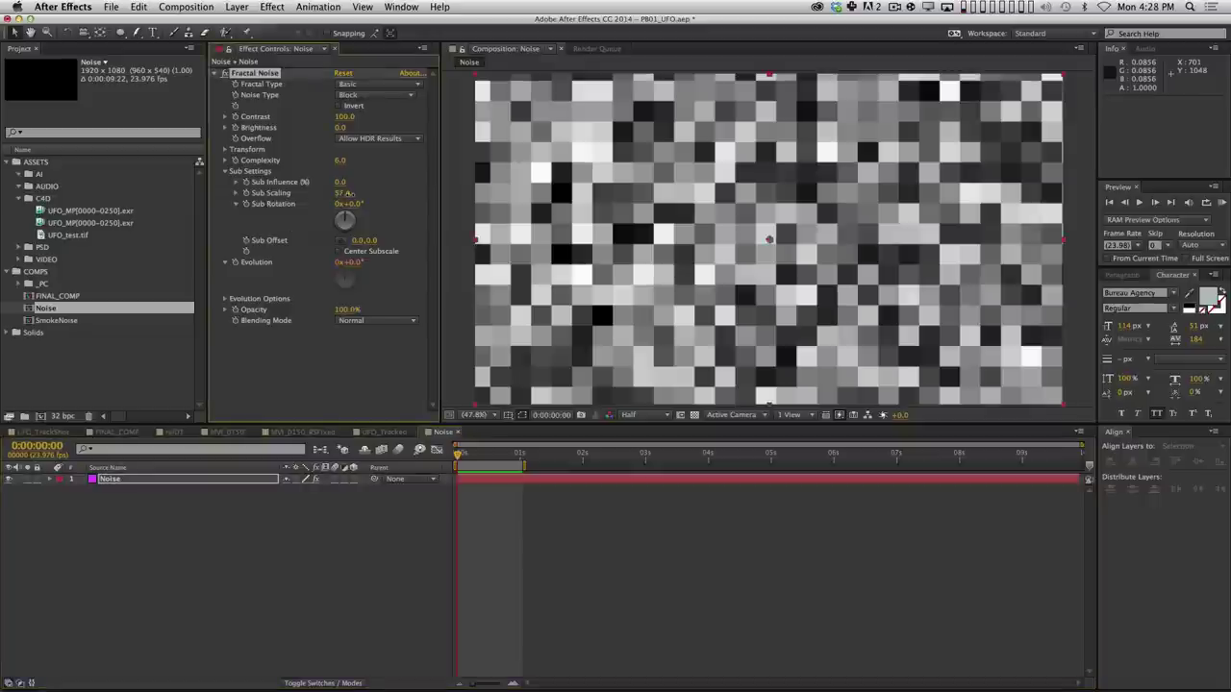
pyautogui.click(226, 172)
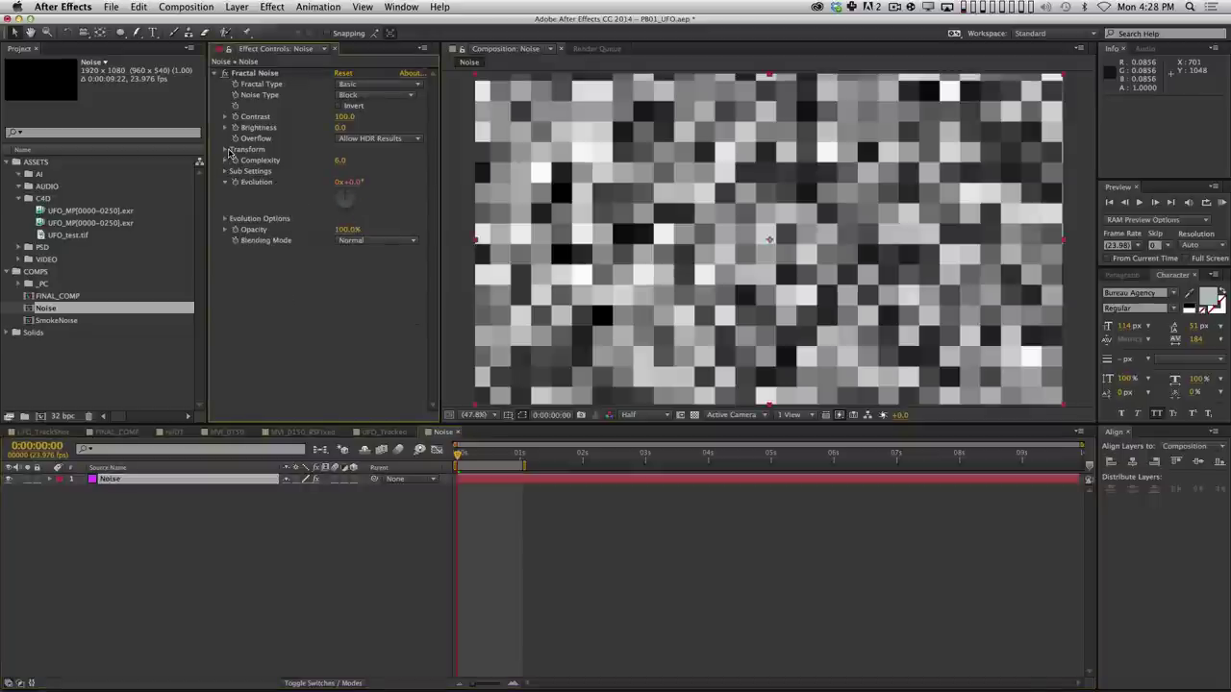
pyautogui.click(226, 150)
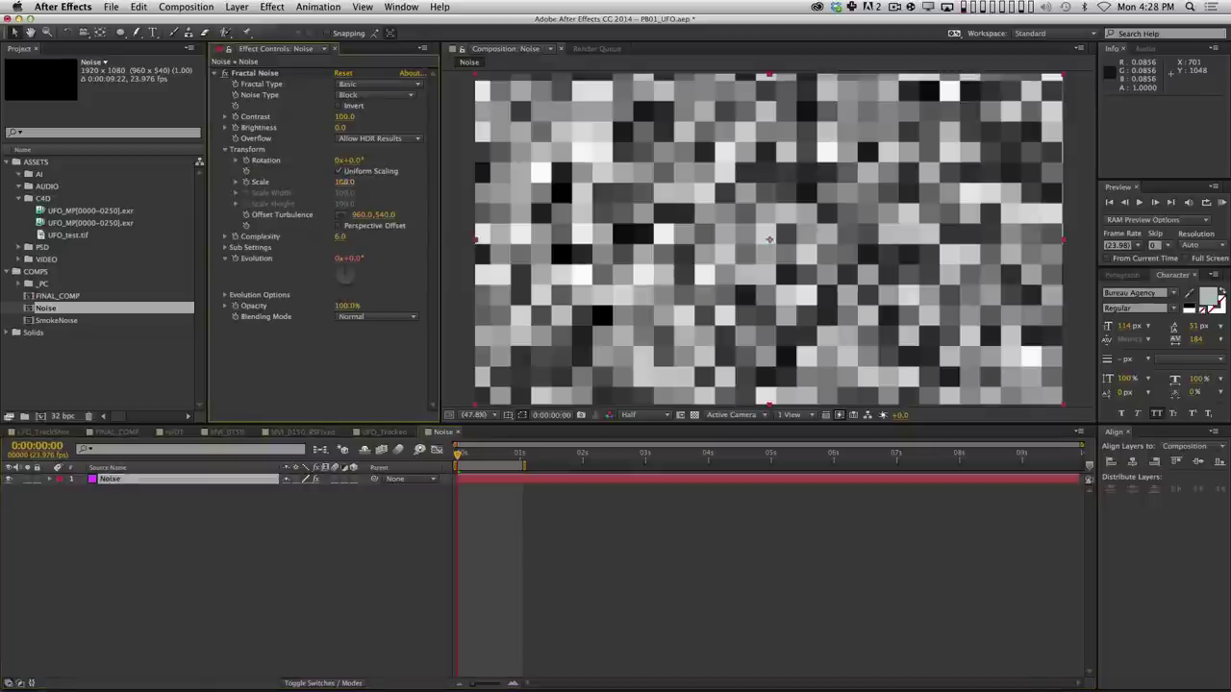
pyautogui.click(236, 182)
pyautogui.moveTo(344, 182); pyautogui.dragTo(608, 305)
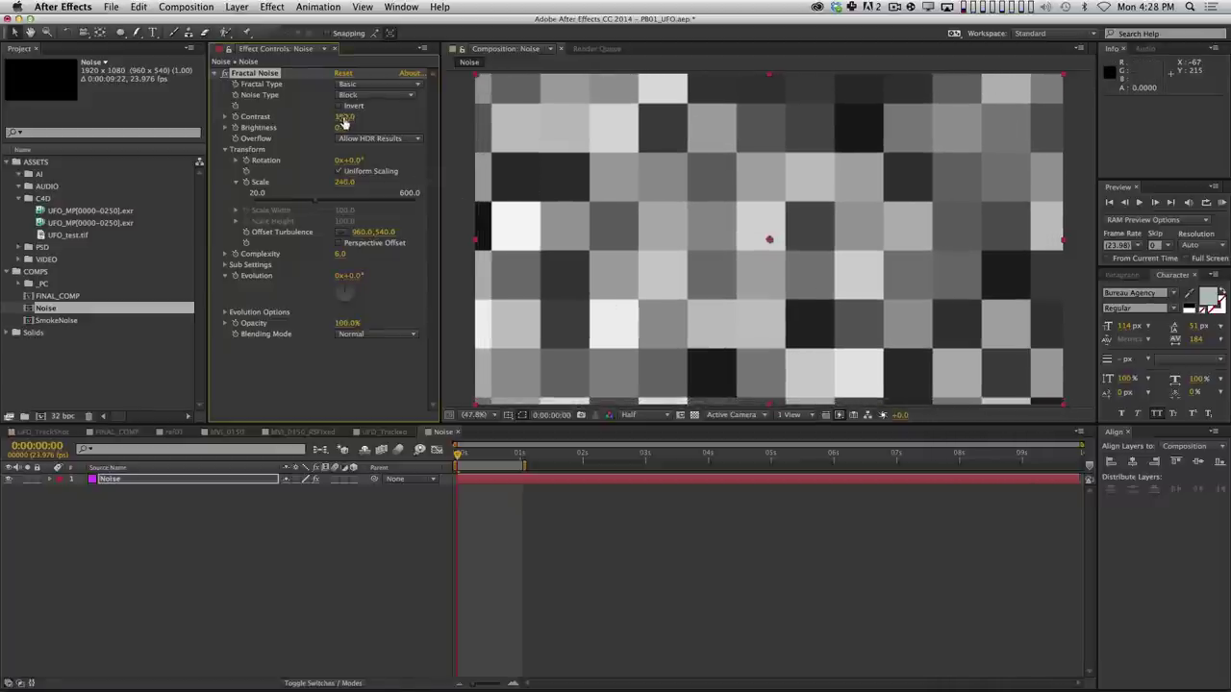
pyautogui.moveTo(344, 117); pyautogui.dragTo(373, 120)
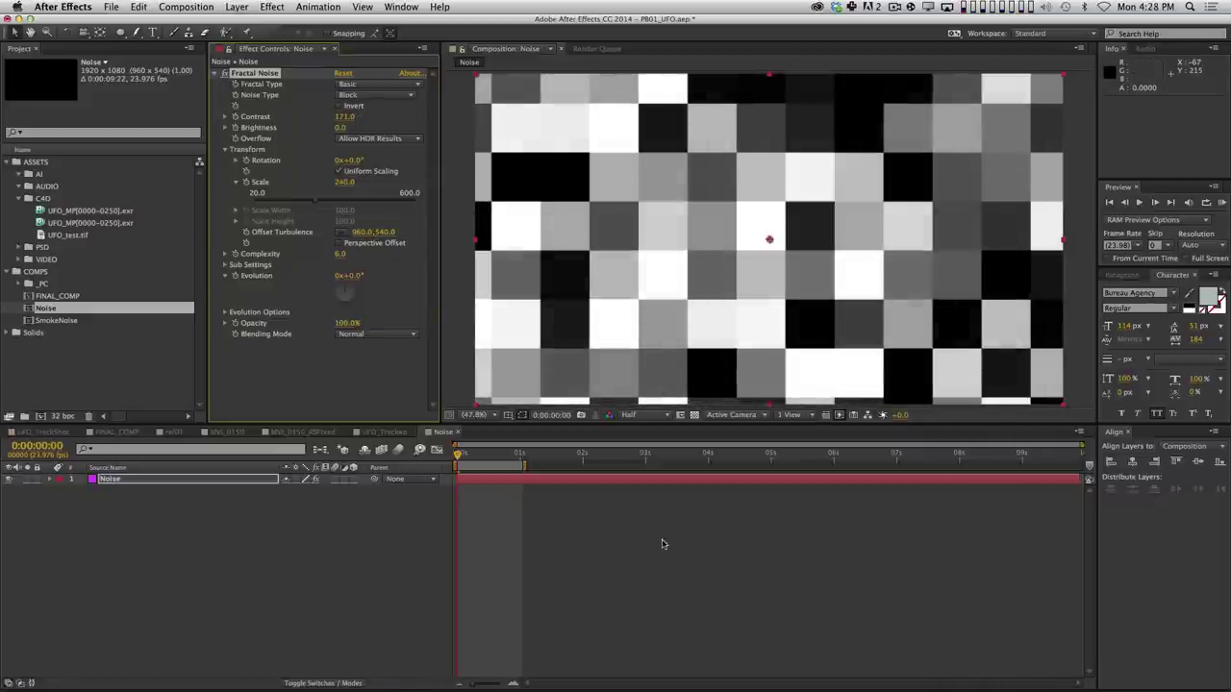
# Duplicate the Noise layer.
pyautogui.press('super+d')
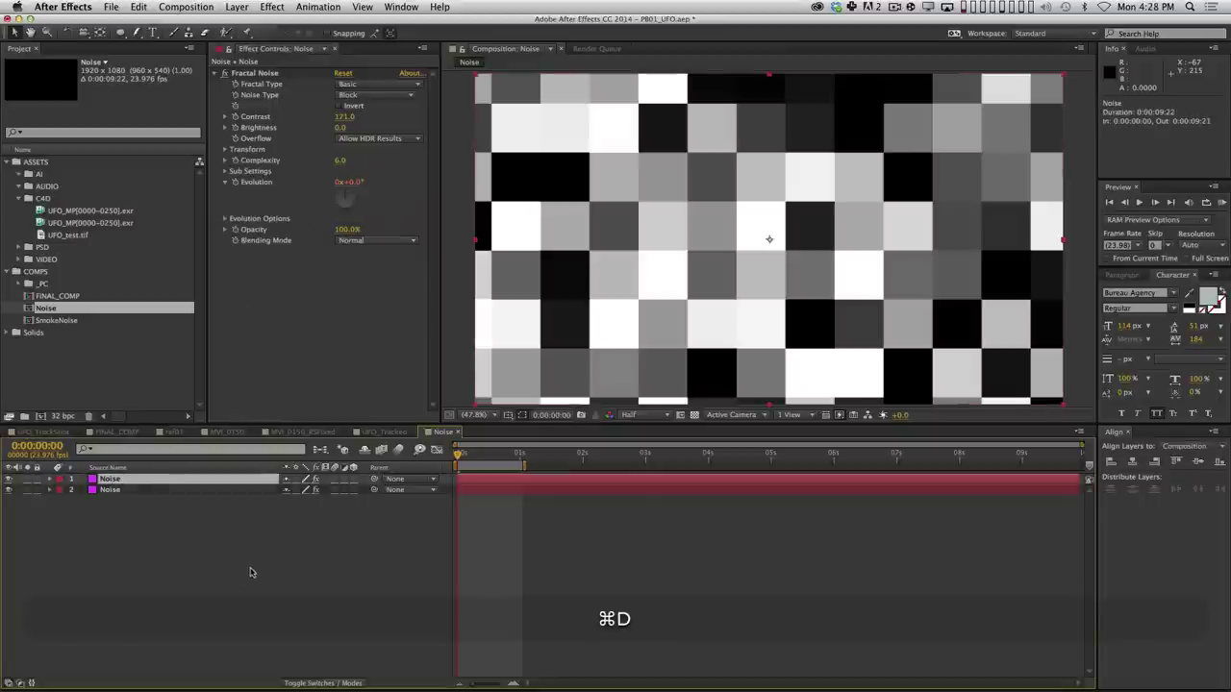
# Show the layer blending modes and set the upper Noise layer to Screen.
pyautogui.press('F4')
pyautogui.click(313, 479)
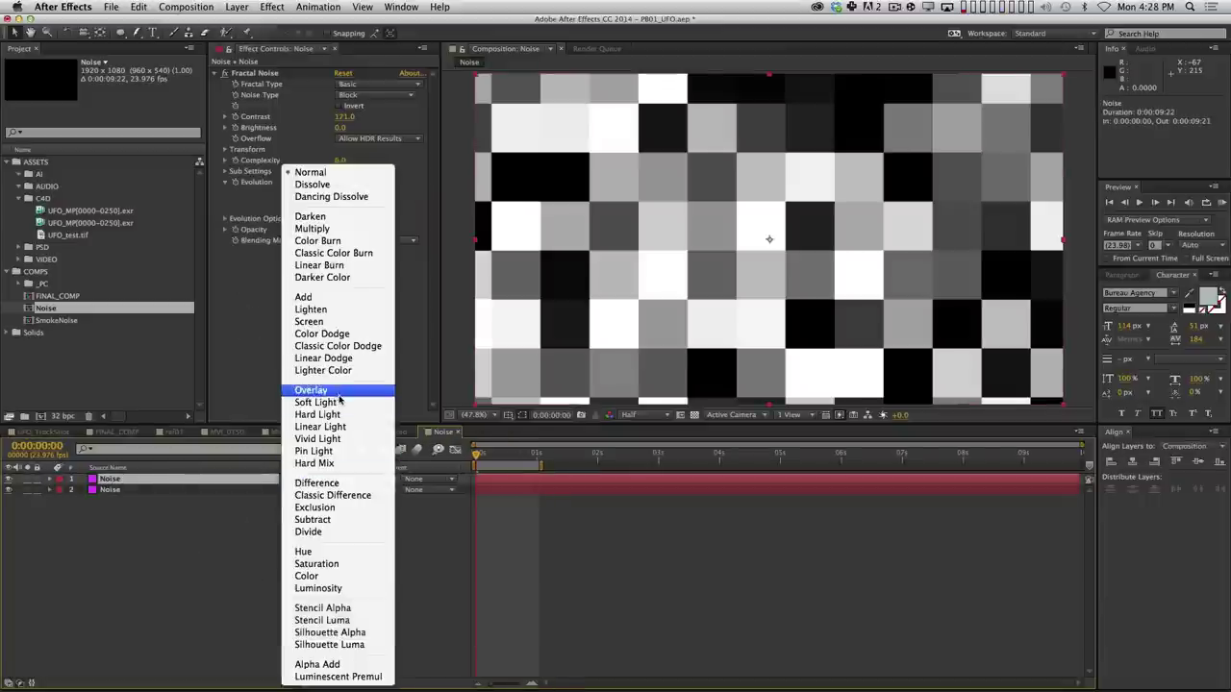
pyautogui.click(309, 322)
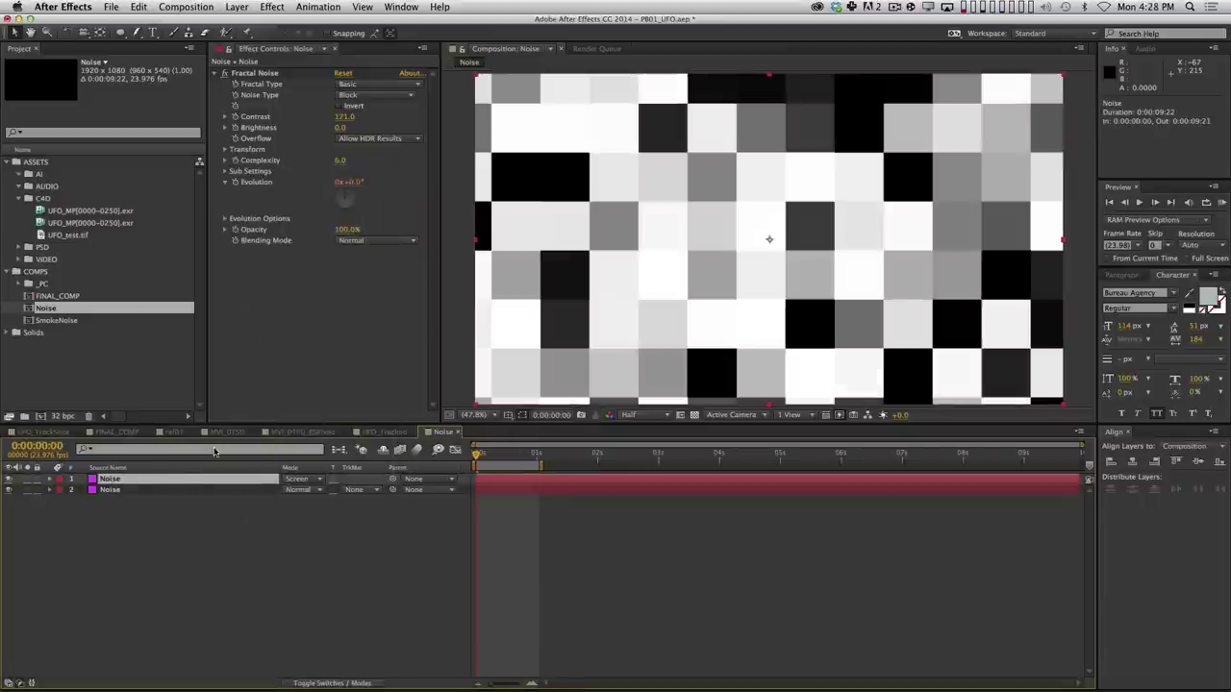
# Reduce the upper Noise layer's Fractal Noise Scale to 59.2 and preview the layered block noise.
pyautogui.click(225, 150)
pyautogui.click(235, 182)
pyautogui.moveTo(317, 196); pyautogui.dragTo(245, 196)
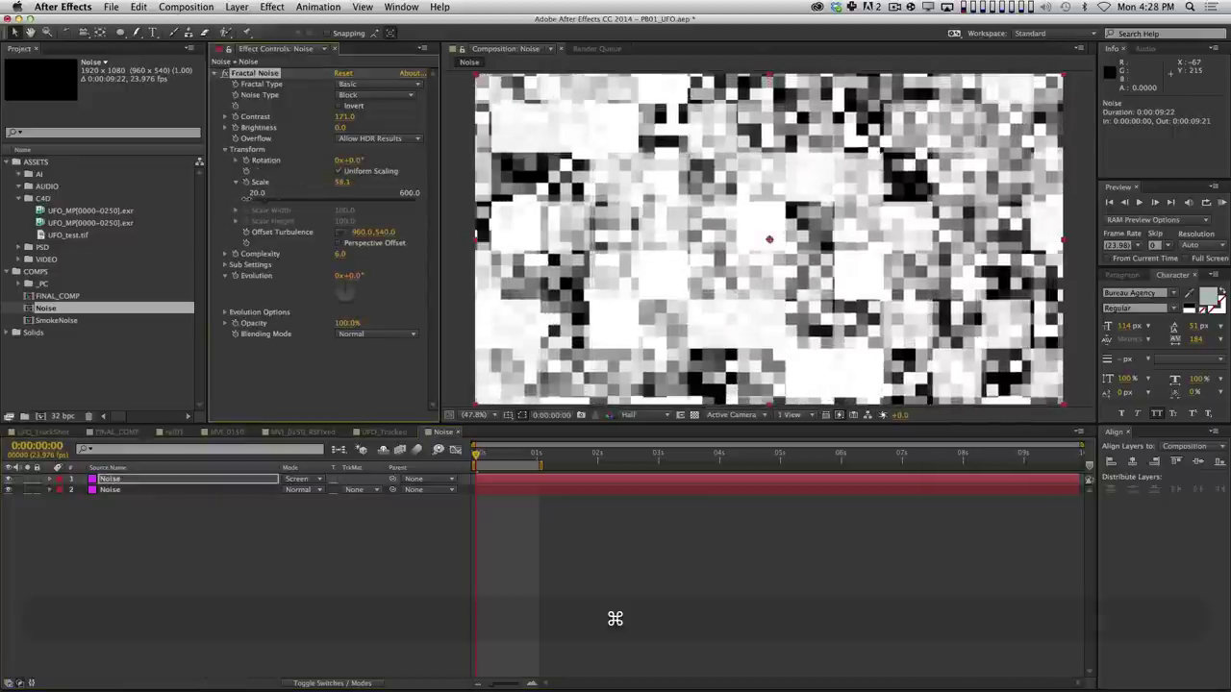
pyautogui.press('space')
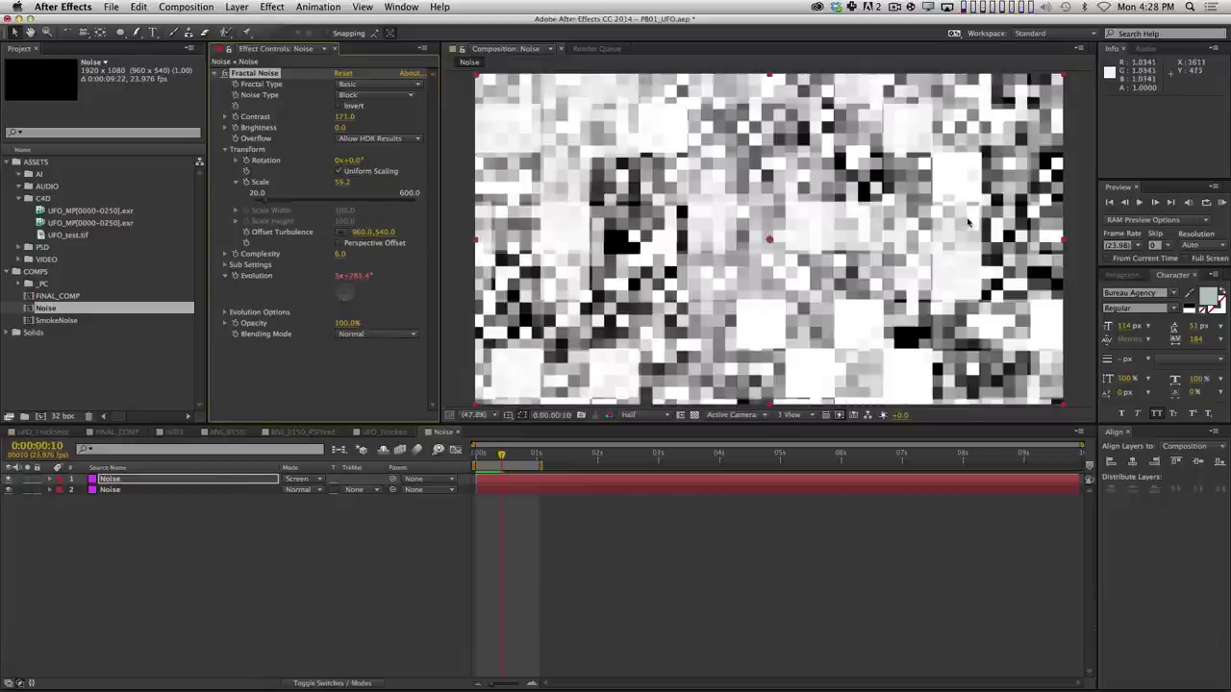
# Try the Lighten and Add blending modes on the upper Noise layer, compare with the layer hidden, and preview.
pyautogui.click(313, 480)
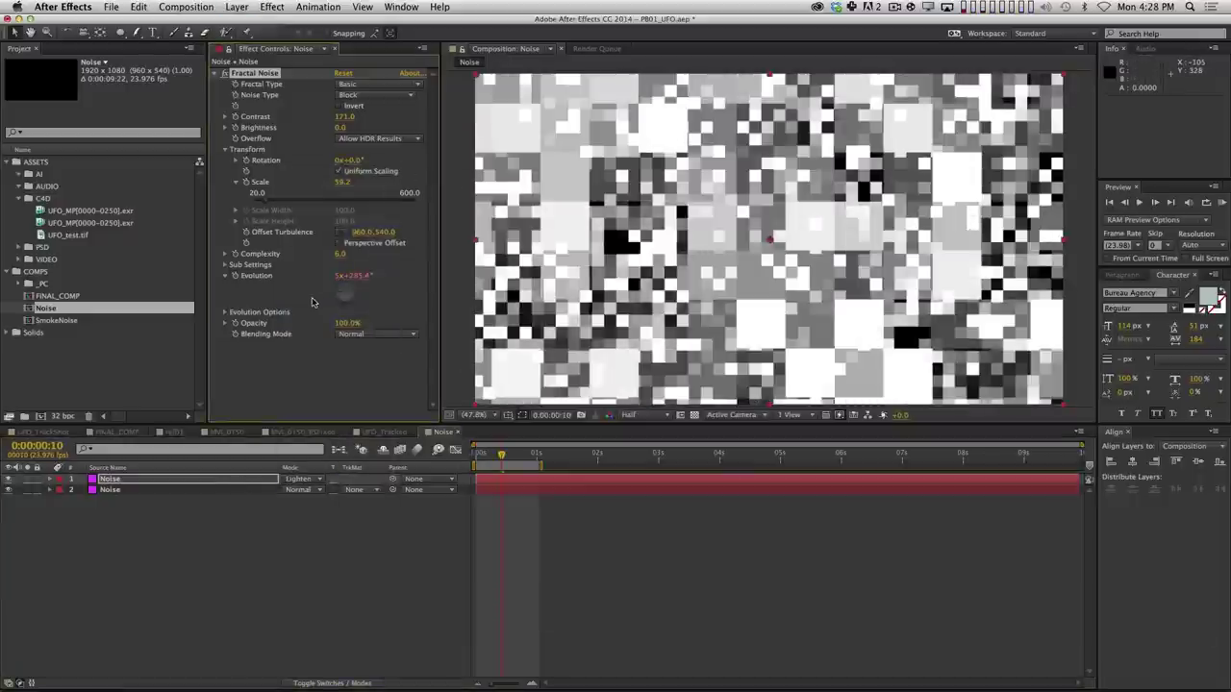
pyautogui.click(316, 481)
pyautogui.click(310, 309)
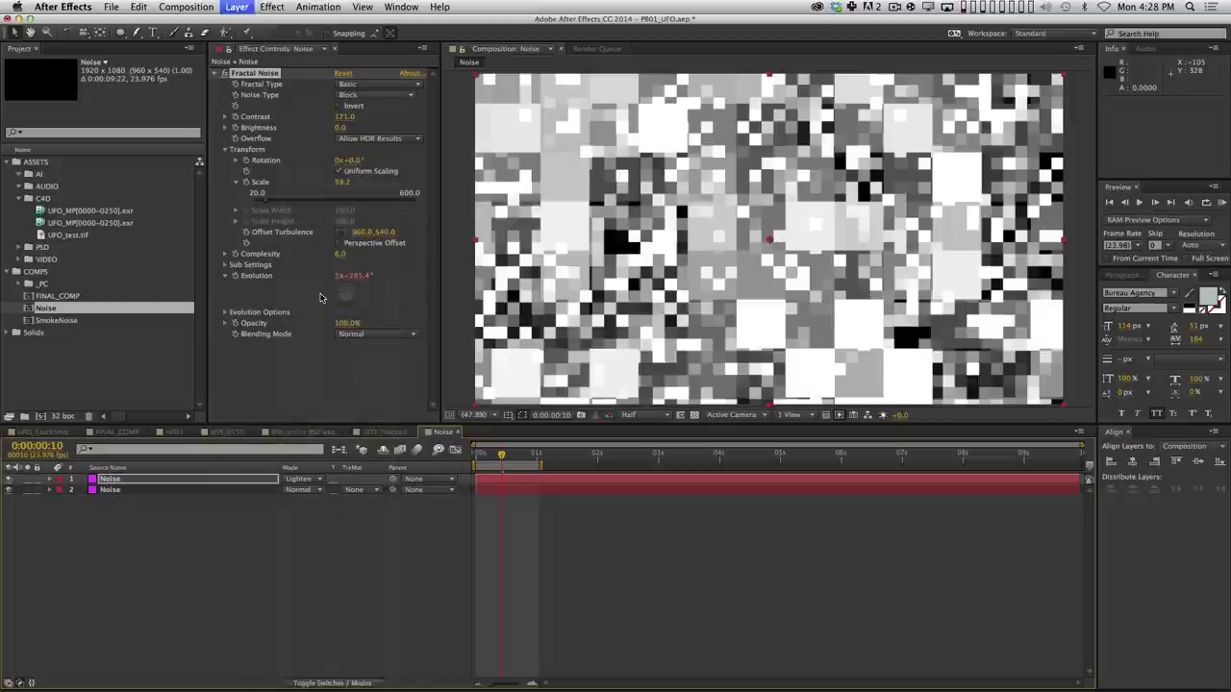
pyautogui.click(305, 479)
pyautogui.click(304, 297)
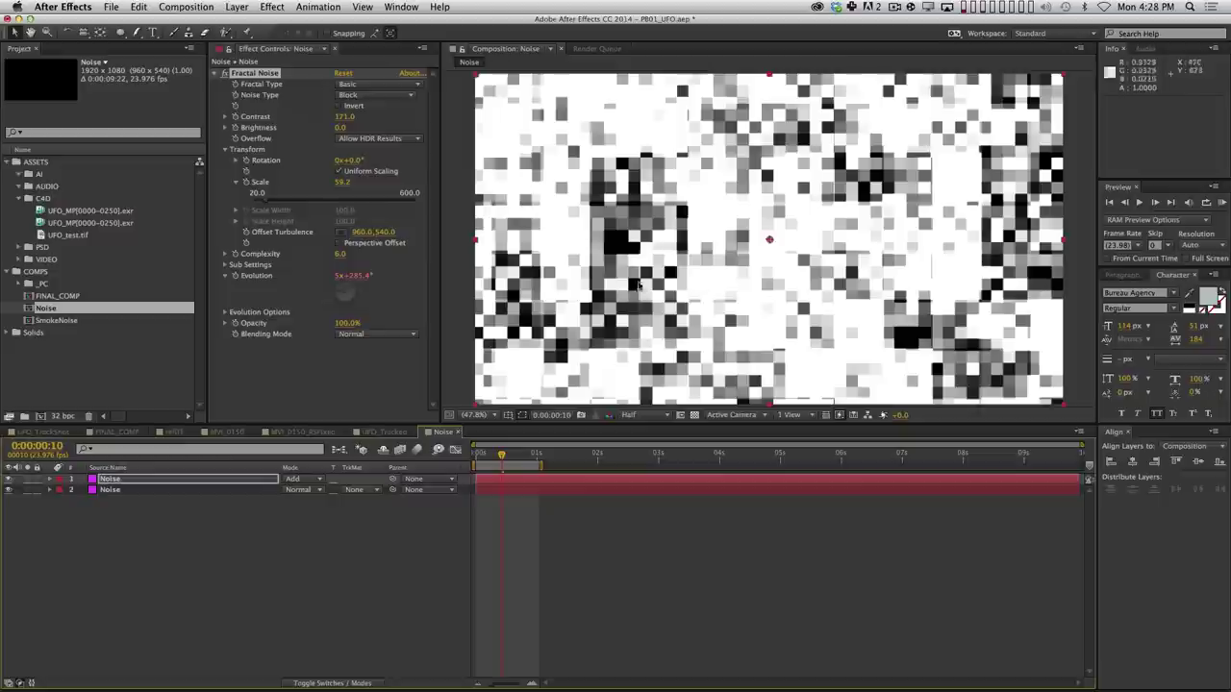
pyautogui.click(7, 480)
pyautogui.click(7, 480)
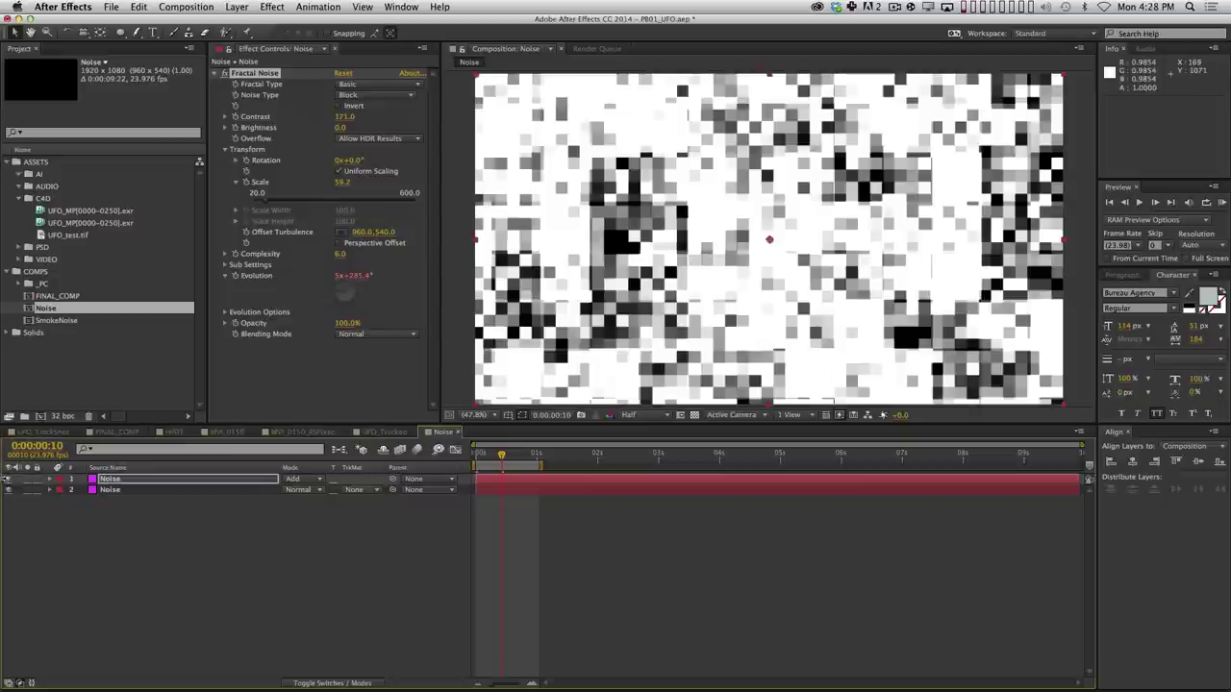
pyautogui.press('space')
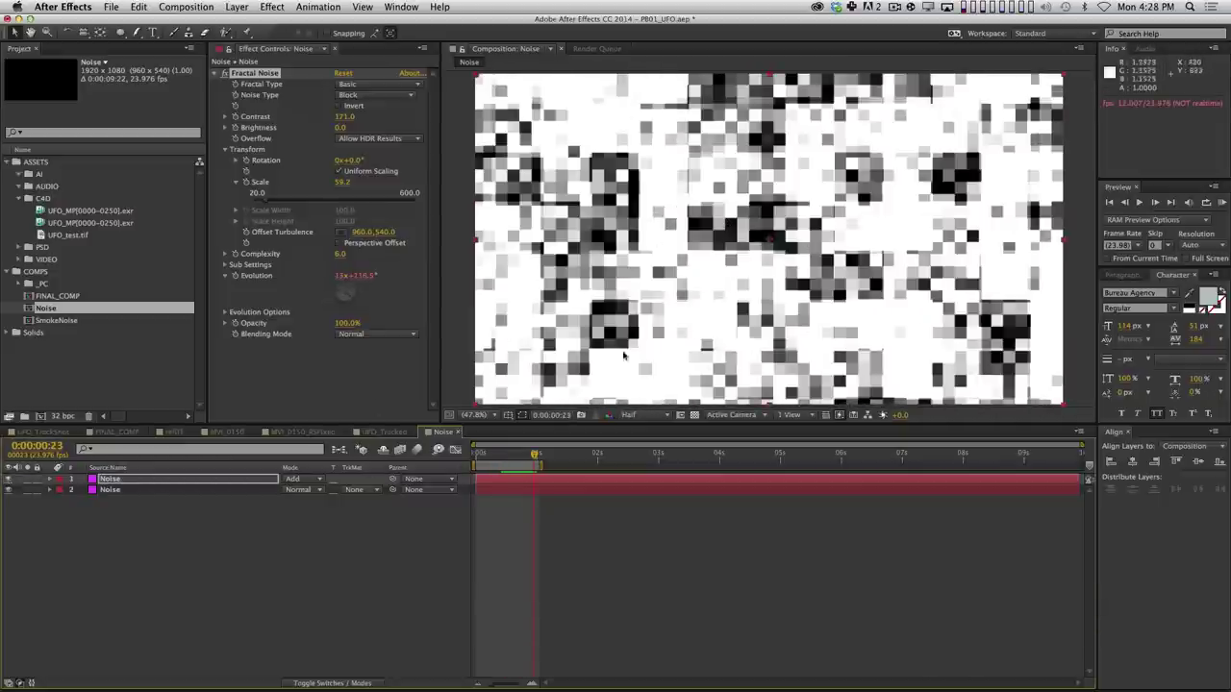
# Set the upper Noise layer's blending mode to Color Dodge and deselect the layer.
pyautogui.click(304, 478)
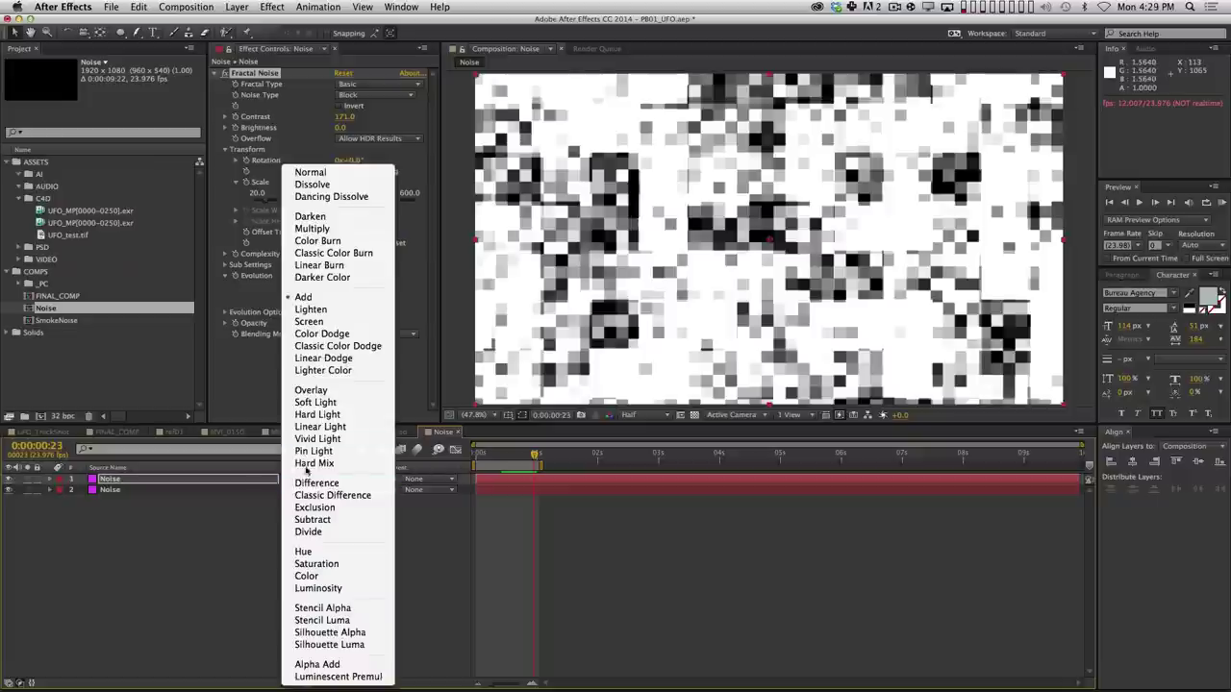
pyautogui.click(343, 331)
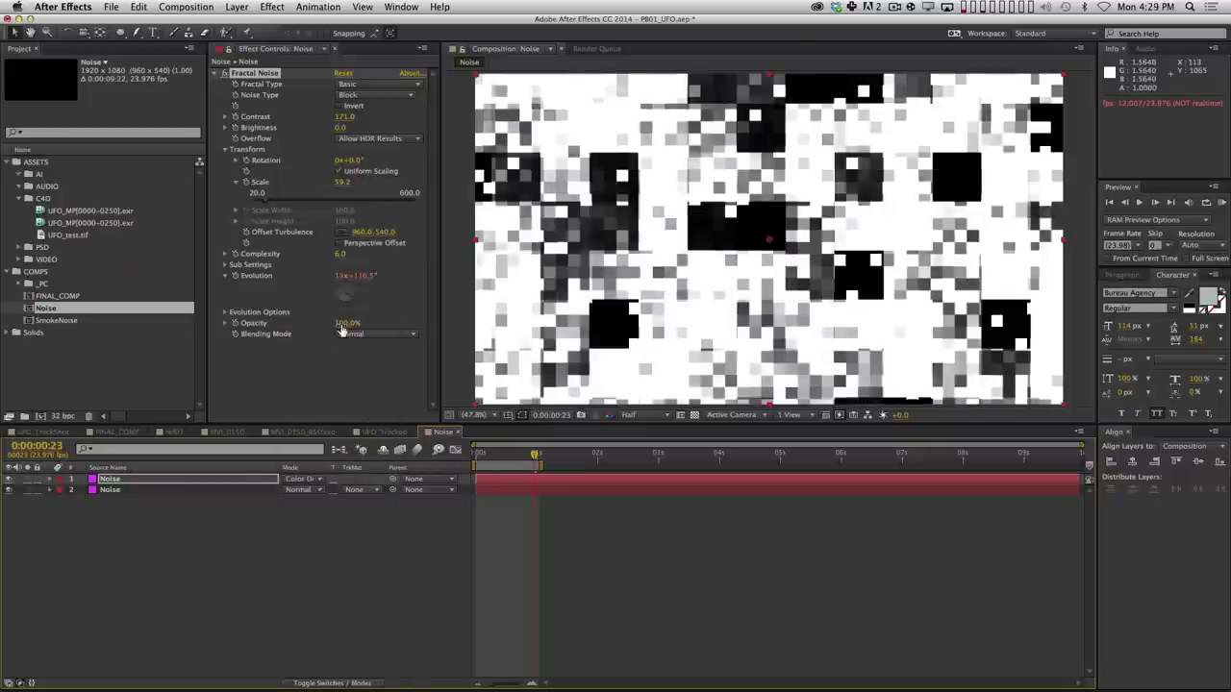
pyautogui.click(615, 618)
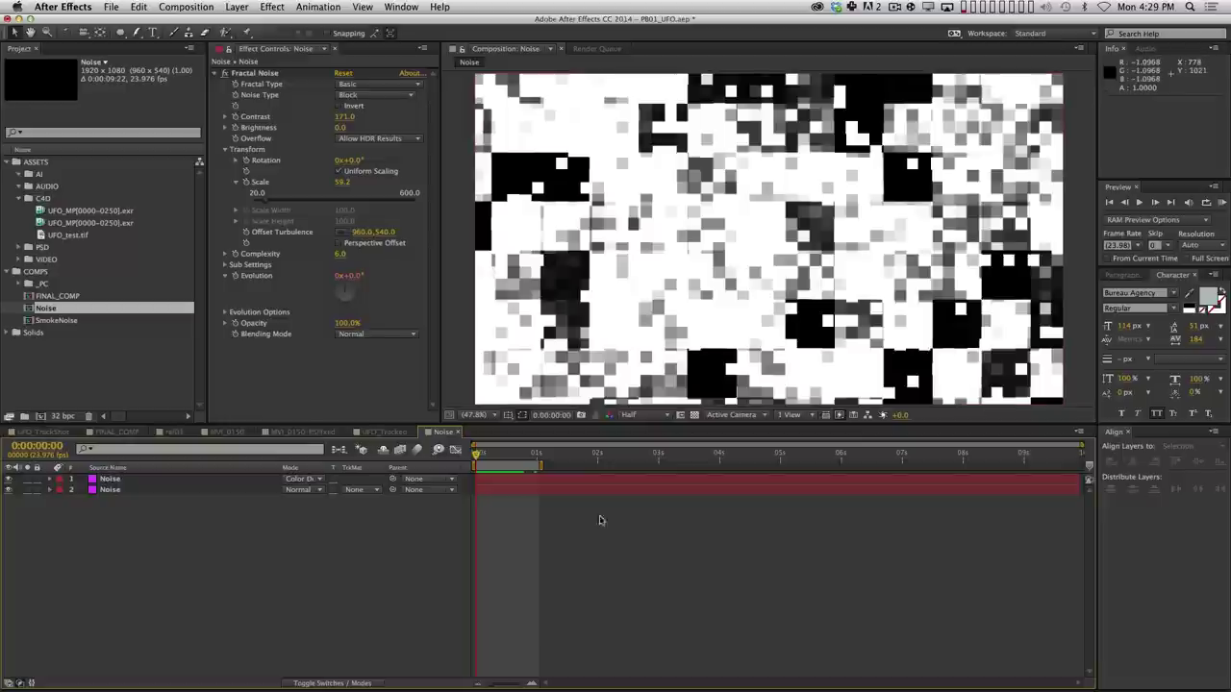
# Pre-compose both Noise layers into a composition named Noise_PC, moving all attributes into it.
pyautogui.moveTo(285, 614); pyautogui.dragTo(134, 476)
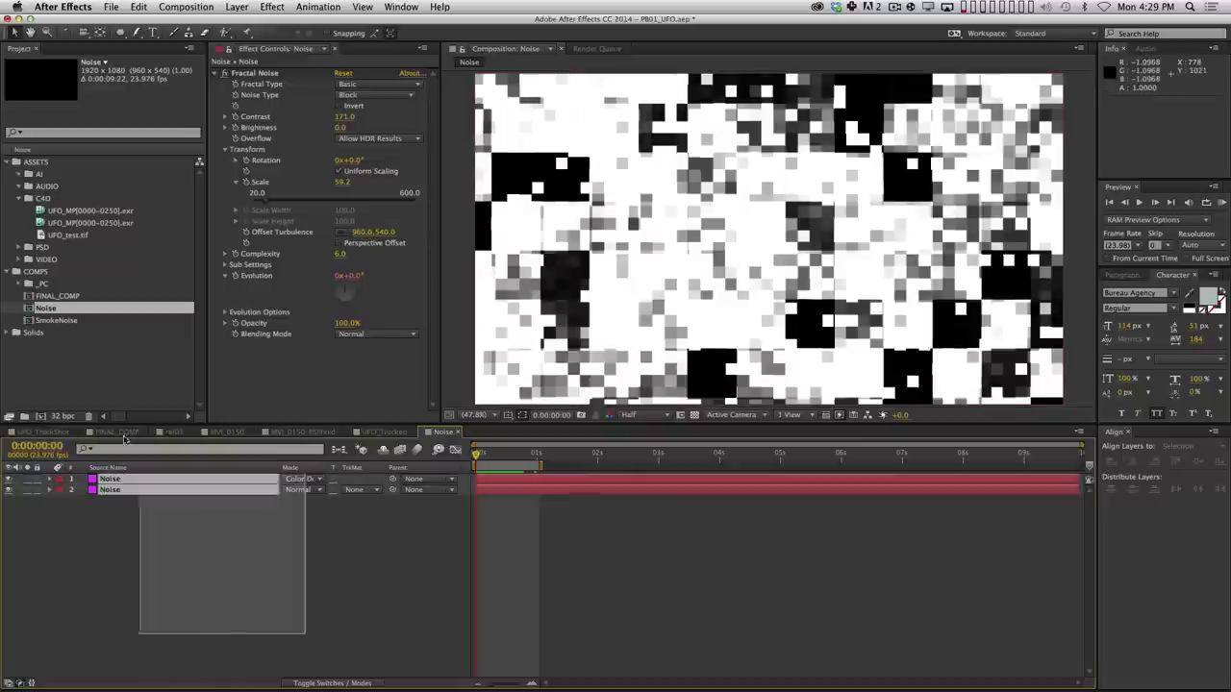
pyautogui.press('super+shift+c')
pyautogui.write('N')
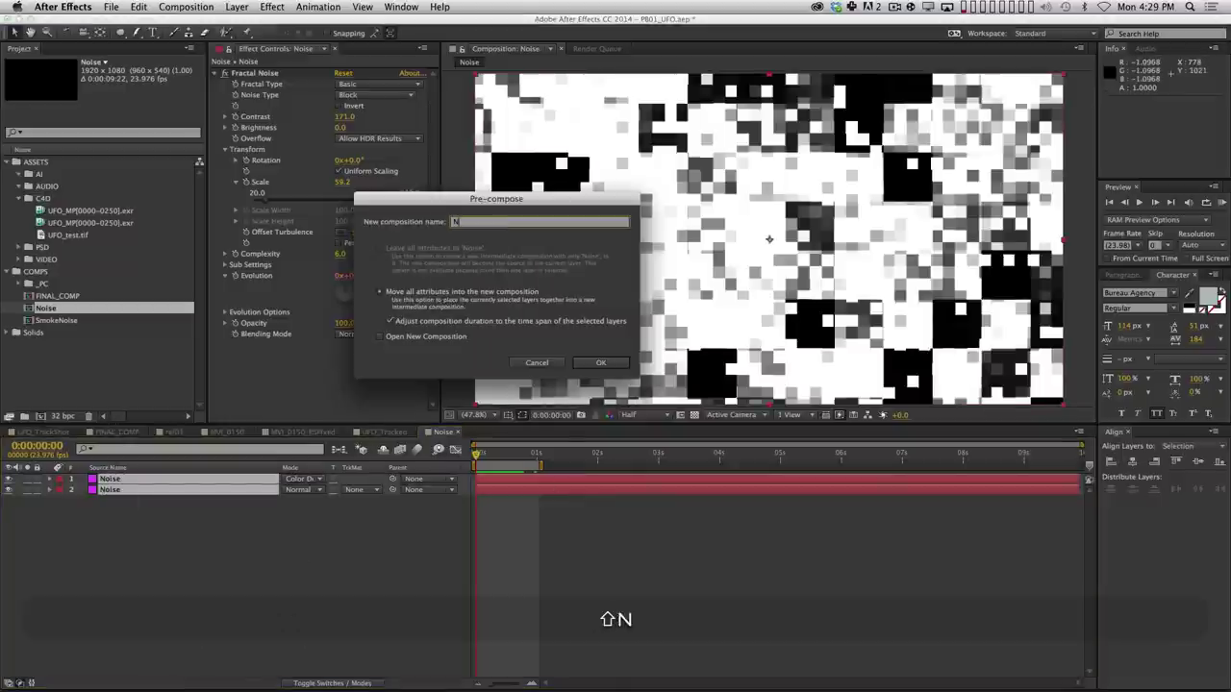
pyautogui.write('oise_PC')
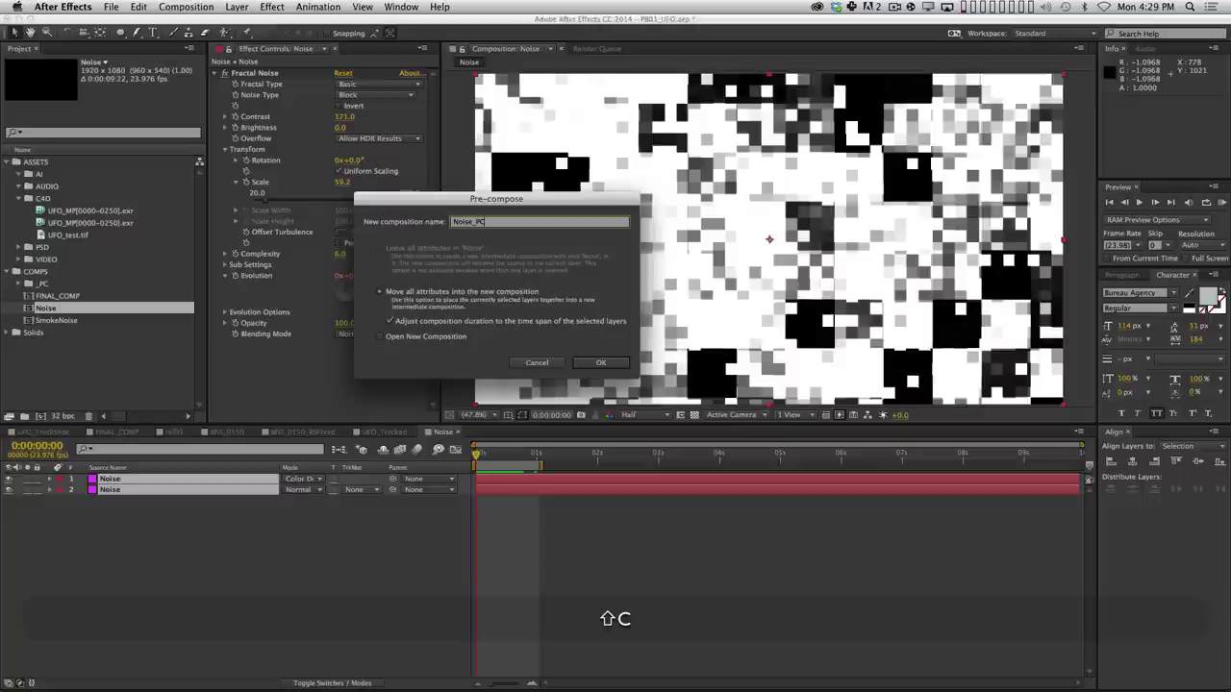
pyautogui.hotkey('shift', 'Return')
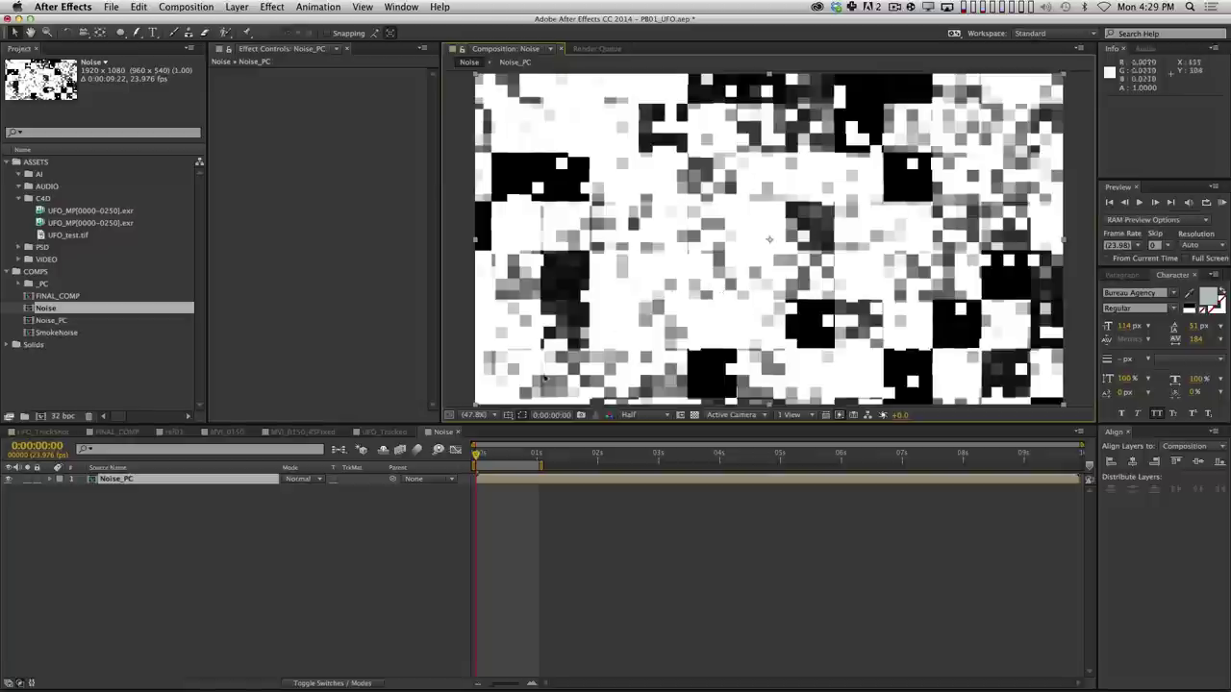
# Add a medium royal blue solid of 1920 x 1080 px to the Noise composition.
pyautogui.press('super+y')
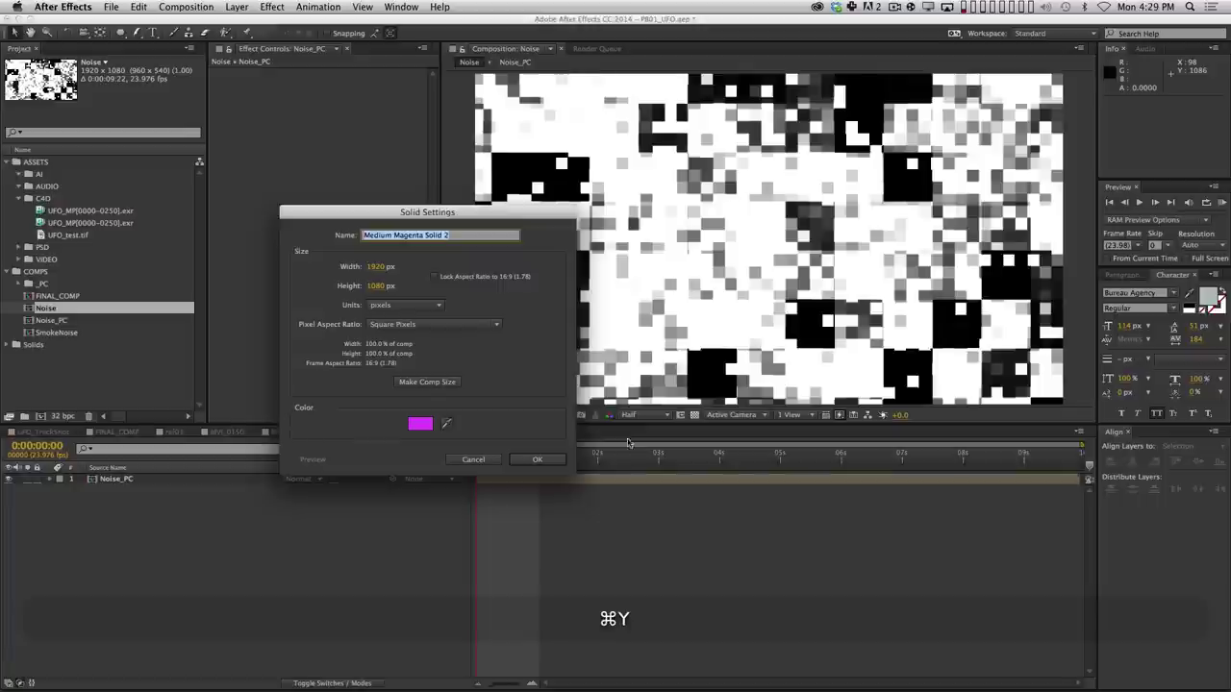
pyautogui.click(420, 423)
pyautogui.moveTo(465, 170); pyautogui.dragTo(430, 176)
pyautogui.click(613, 88)
pyautogui.click(537, 459)
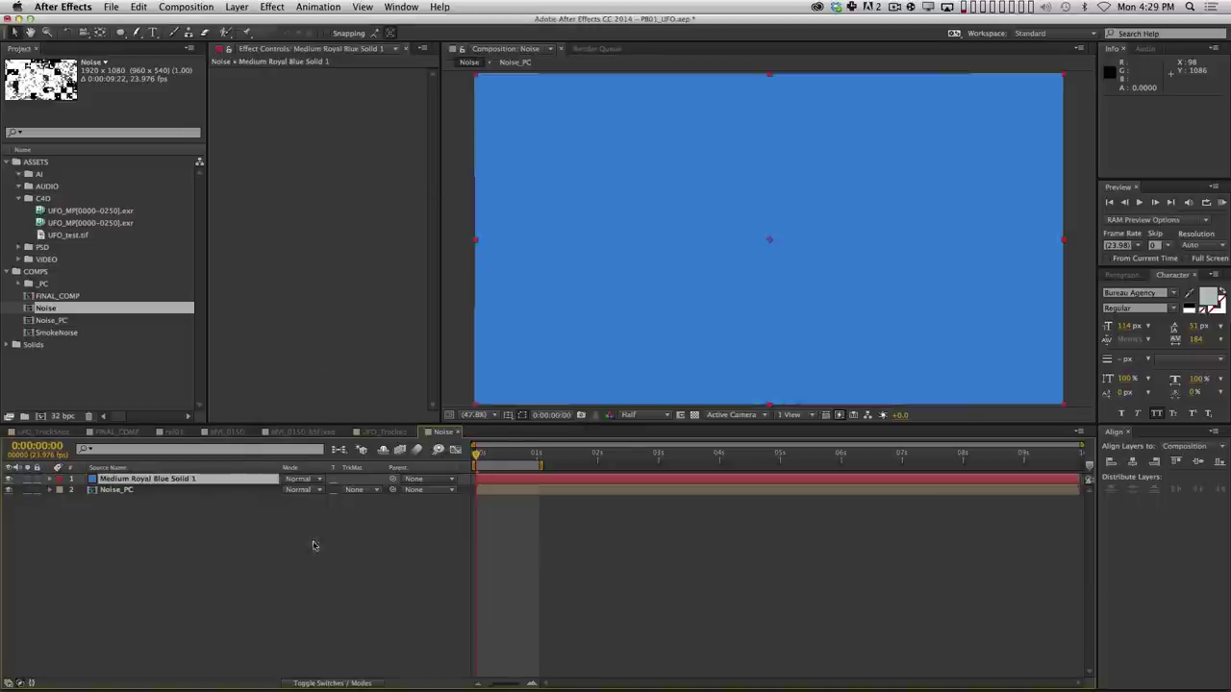
# Place the blue solid beneath Noise_PC with Luma Matte "Noise_PC" and preview it over the transparency grid.
pyautogui.moveTo(209, 480); pyautogui.dragTo(213, 500)
pyautogui.click(358, 490)
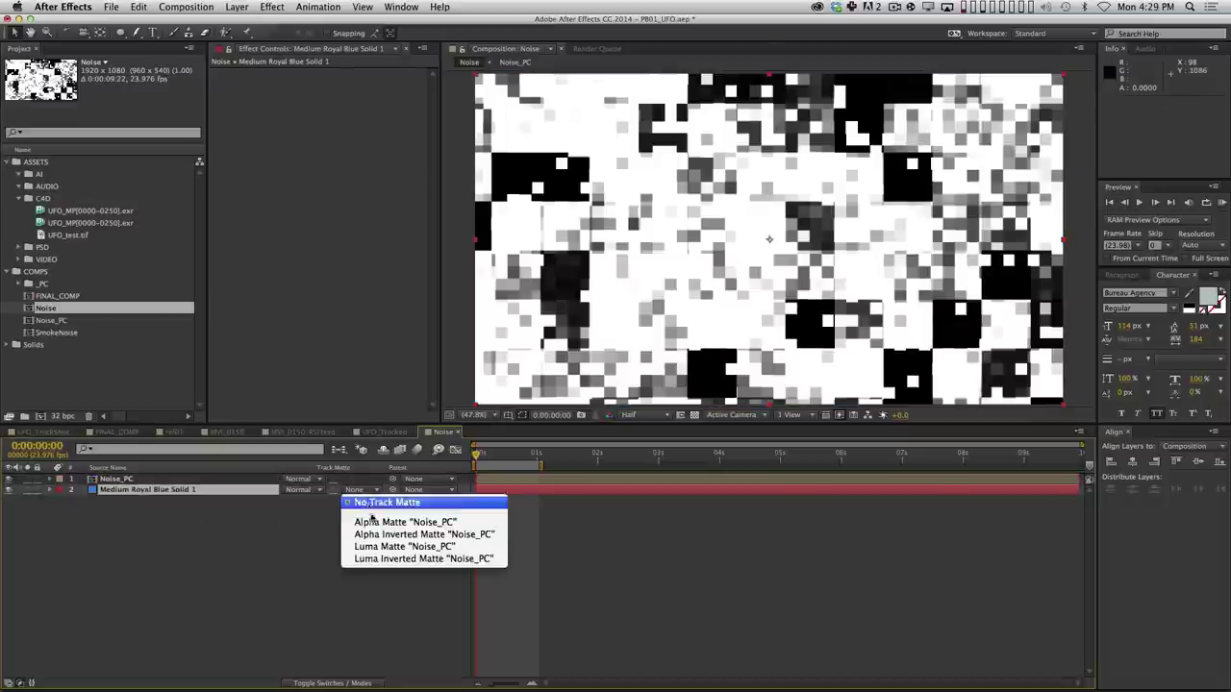
pyautogui.click(395, 544)
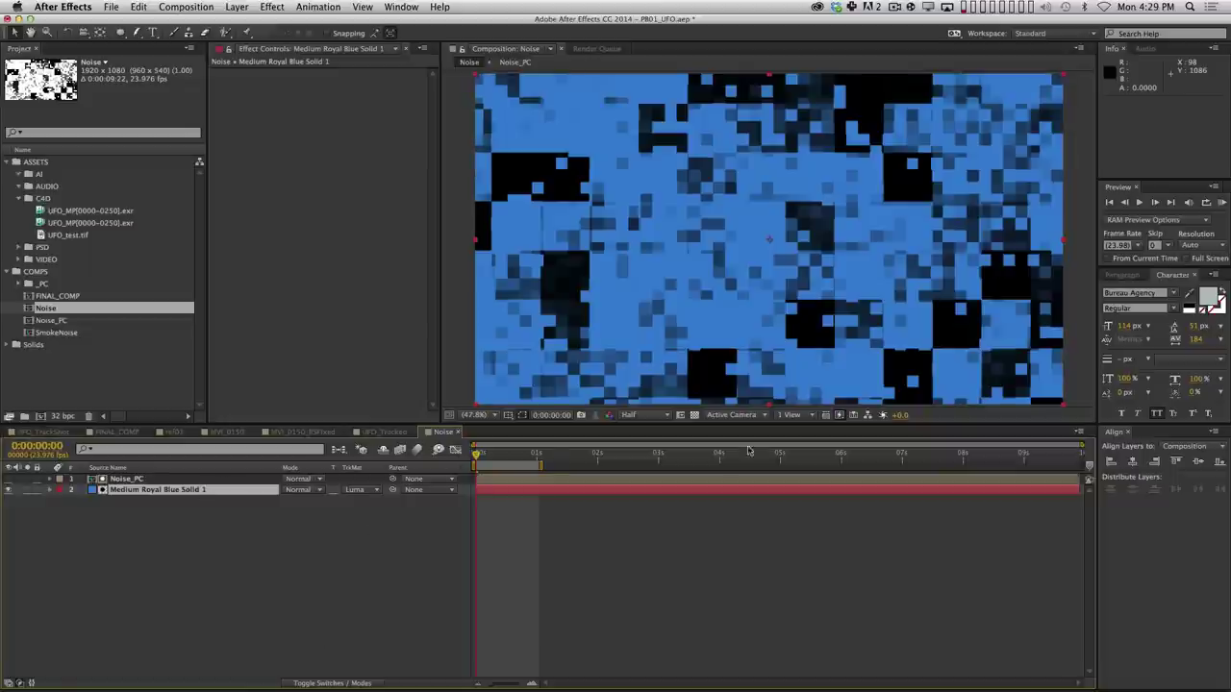
pyautogui.click(693, 416)
pyautogui.press('space')
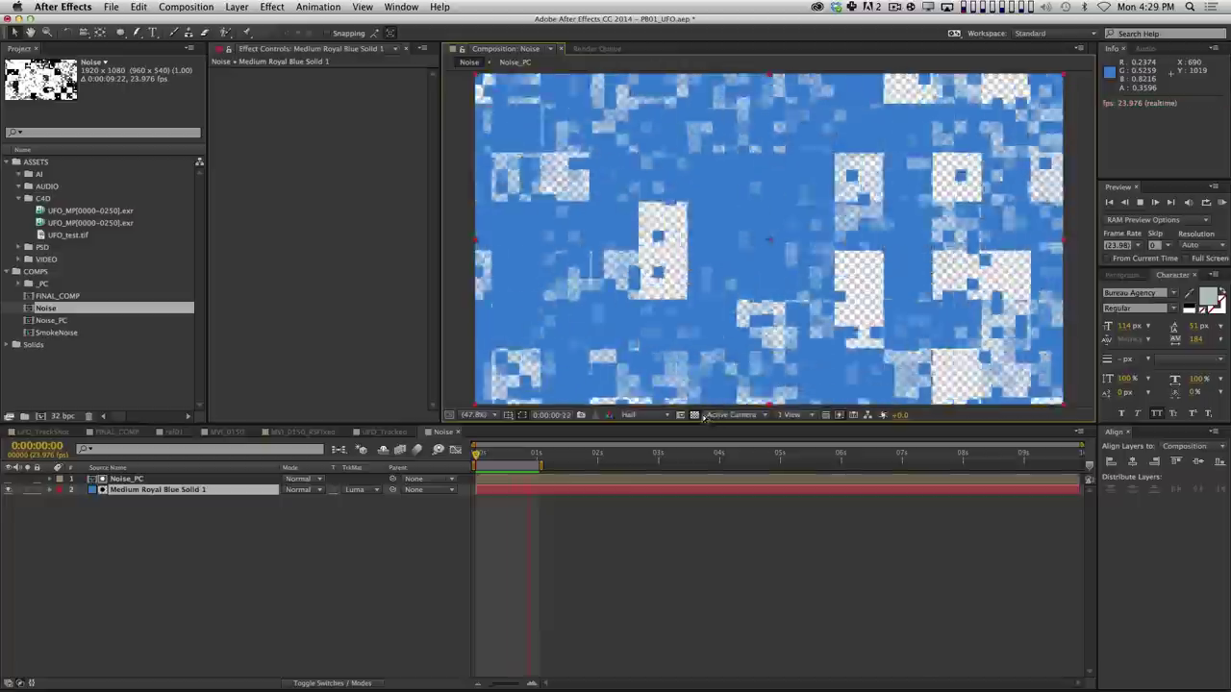
# Return to the MVI_0150_RSFixed composition, insert the Noise composition above UFO_Tracked and hide the Vig and CC layers.
pyautogui.press('super+w')
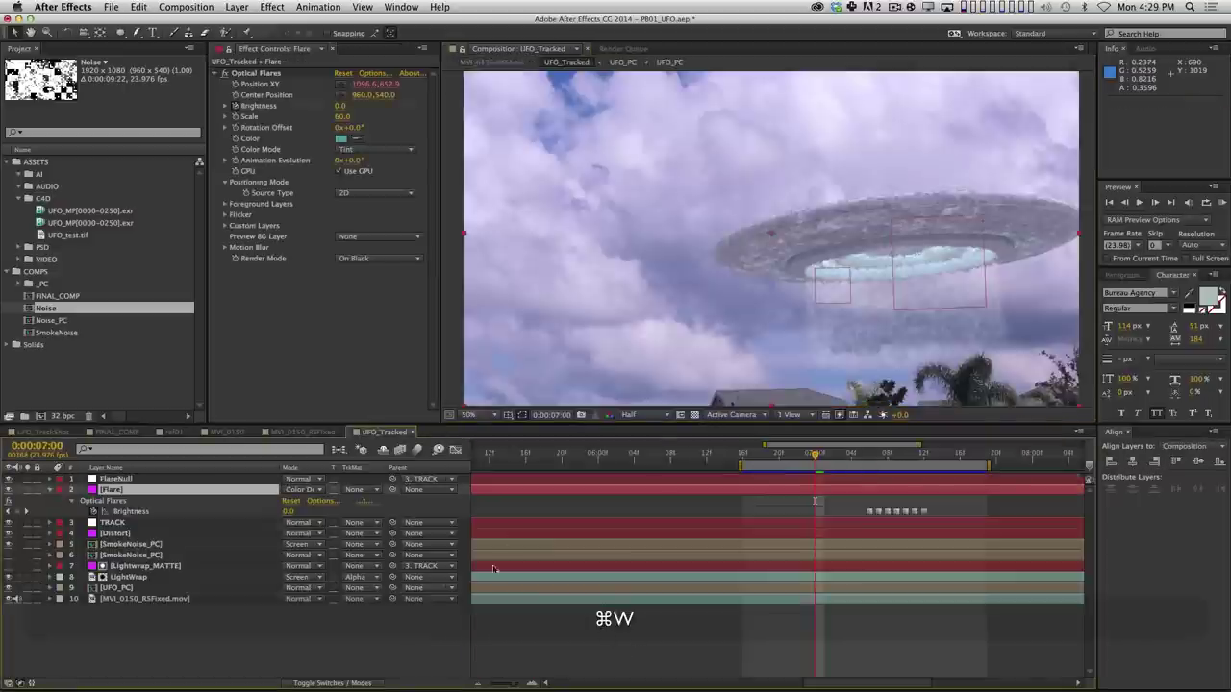
pyautogui.press('super+w')
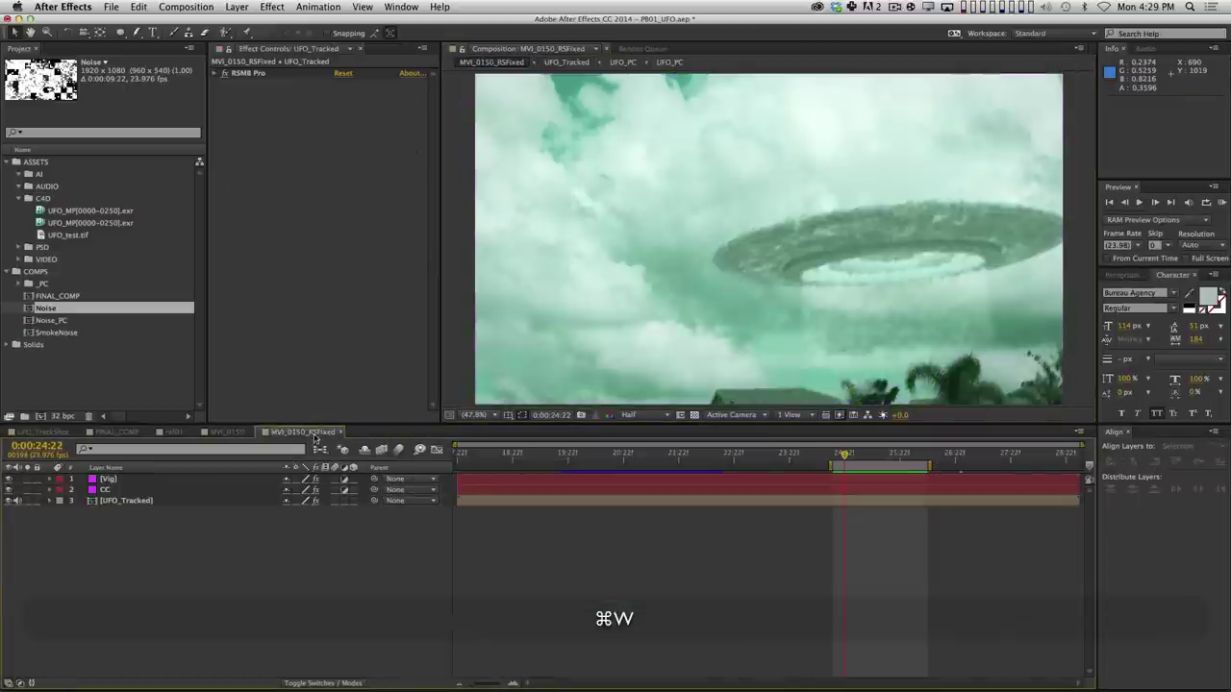
pyautogui.moveTo(45, 308); pyautogui.dragTo(11, 488)
pyautogui.click(9, 489)
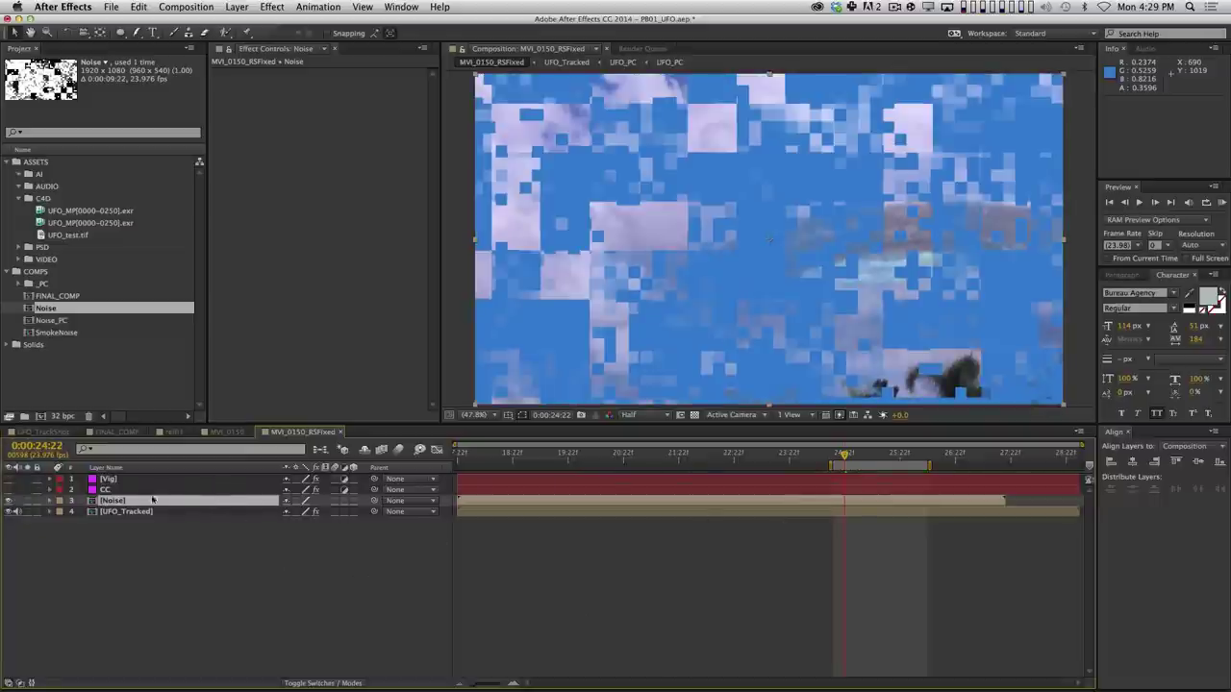
# Turn the Noise layer into an adjustment layer and apply the Magnify distortion effect to it.
pyautogui.click(345, 501)
pyautogui.press('space')
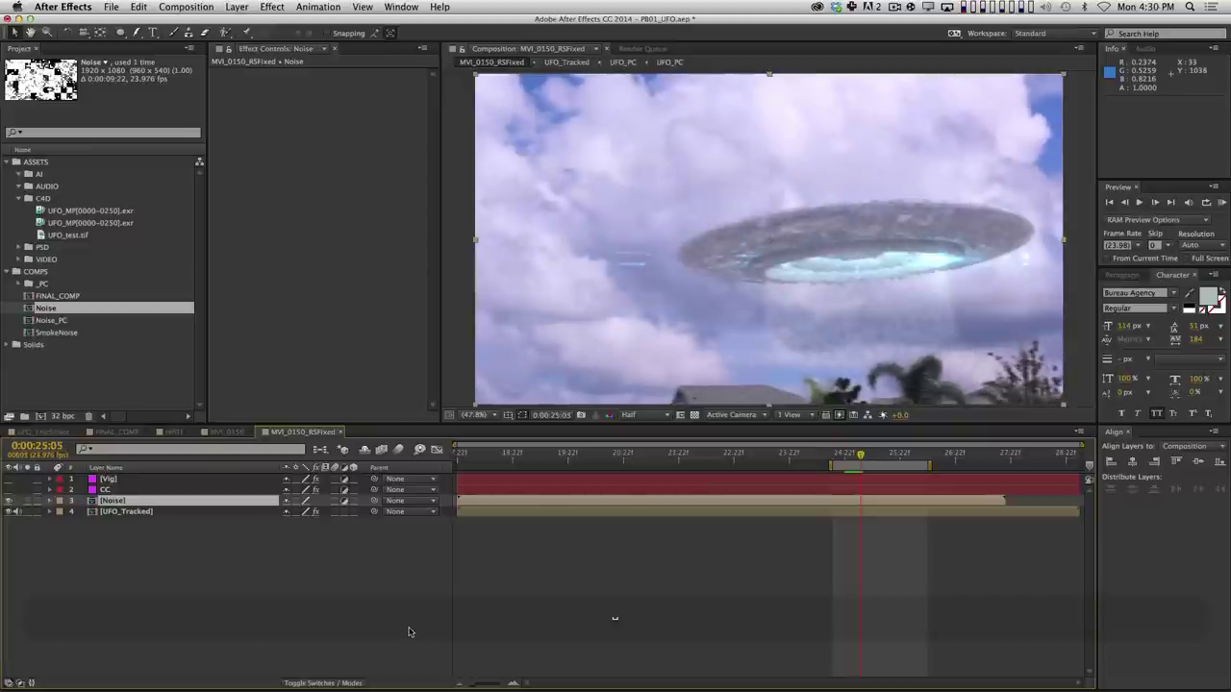
pyautogui.click(277, 8)
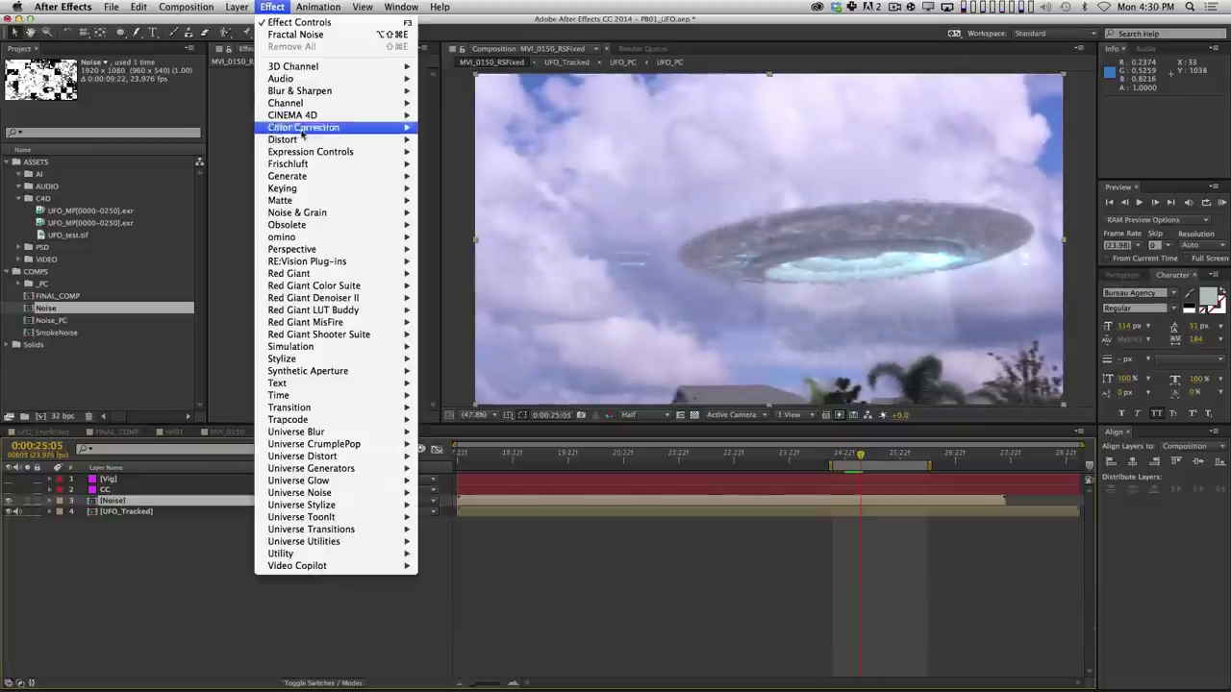
pyautogui.moveTo(300, 143)
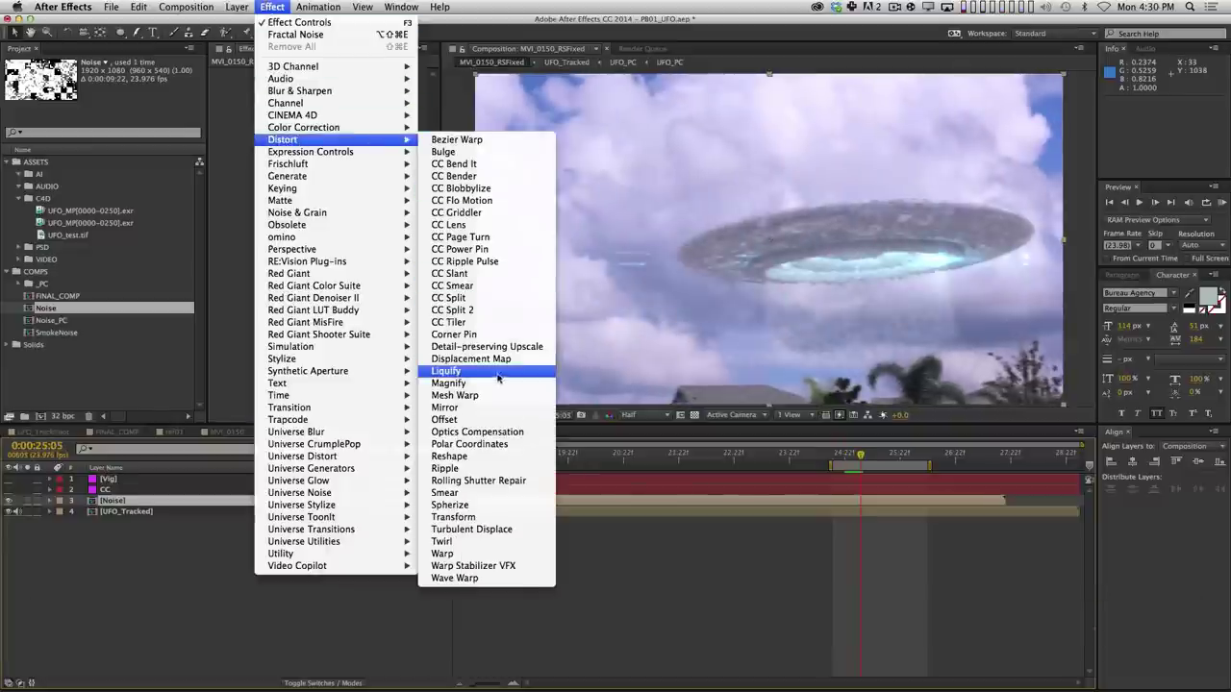
pyautogui.click(449, 382)
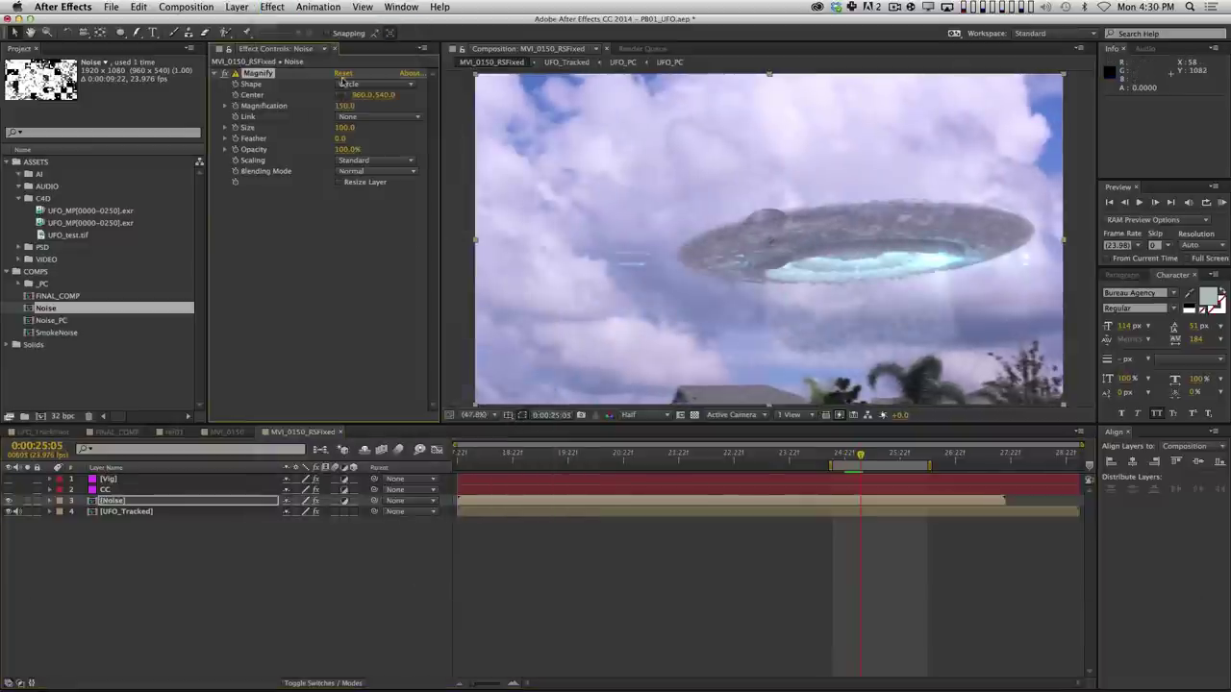
# Set the Magnify Shape to Square and its Size to 1160, and preview the effect on the UFO shot.
pyautogui.click(365, 84)
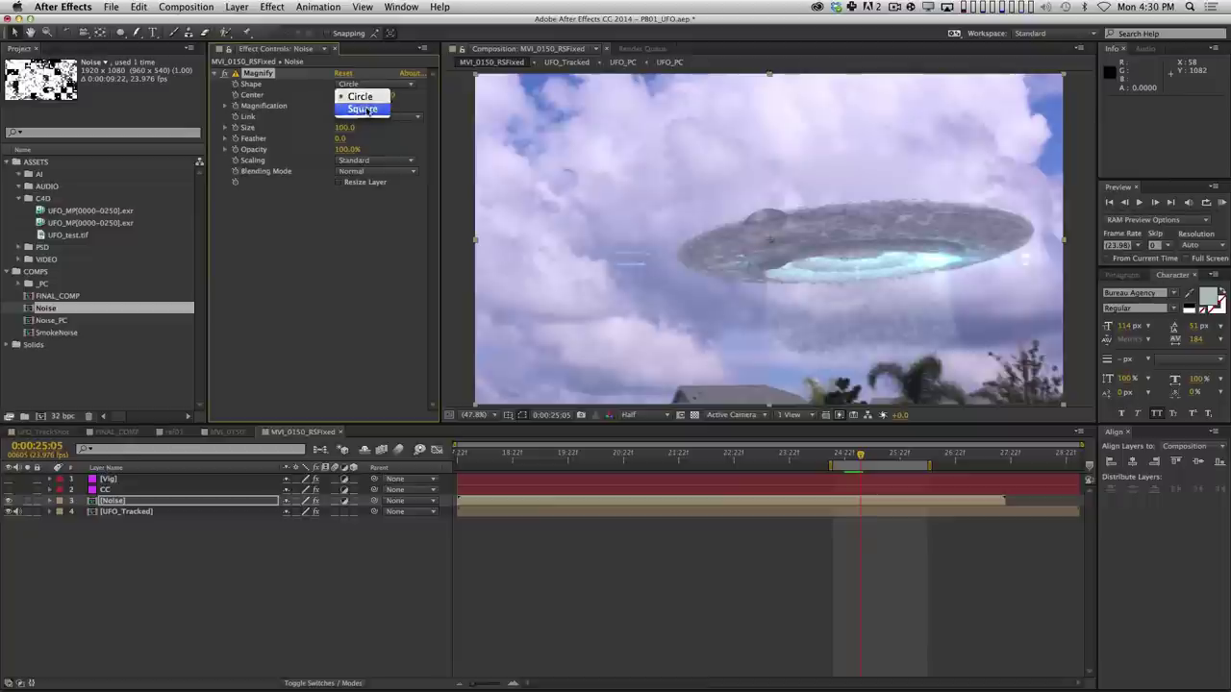
pyautogui.click(365, 105)
pyautogui.click(360, 95)
pyautogui.click(353, 258)
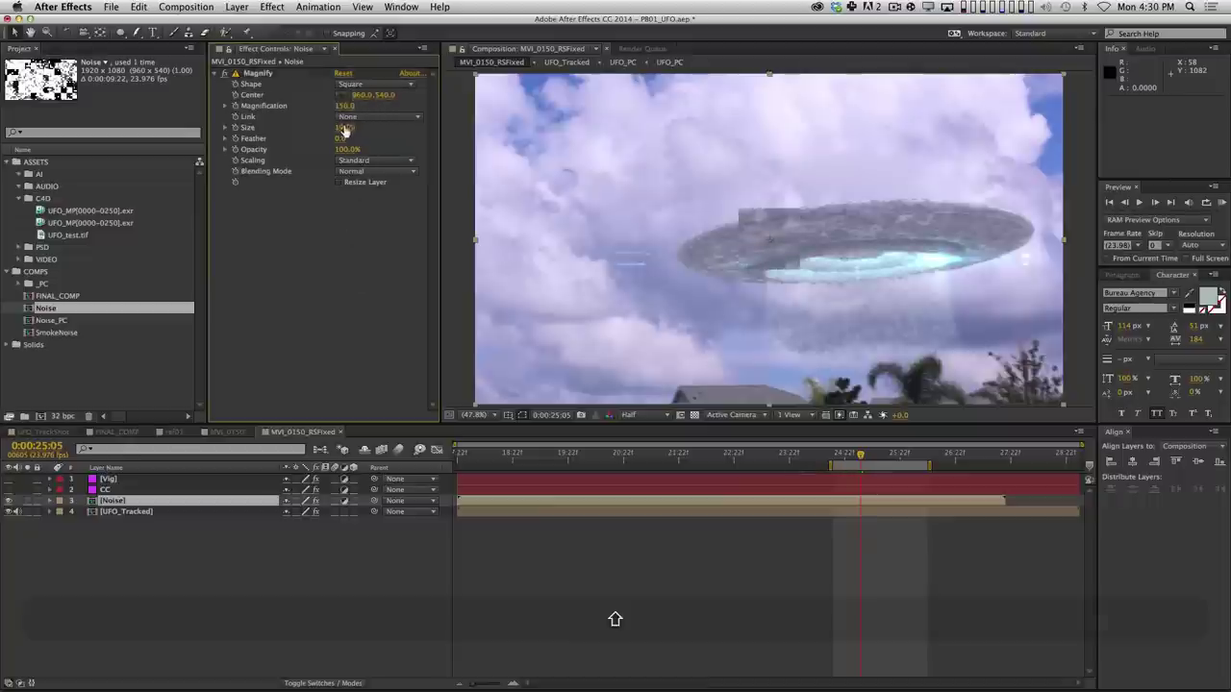
pyautogui.moveTo(344, 128); pyautogui.dragTo(395, 131)
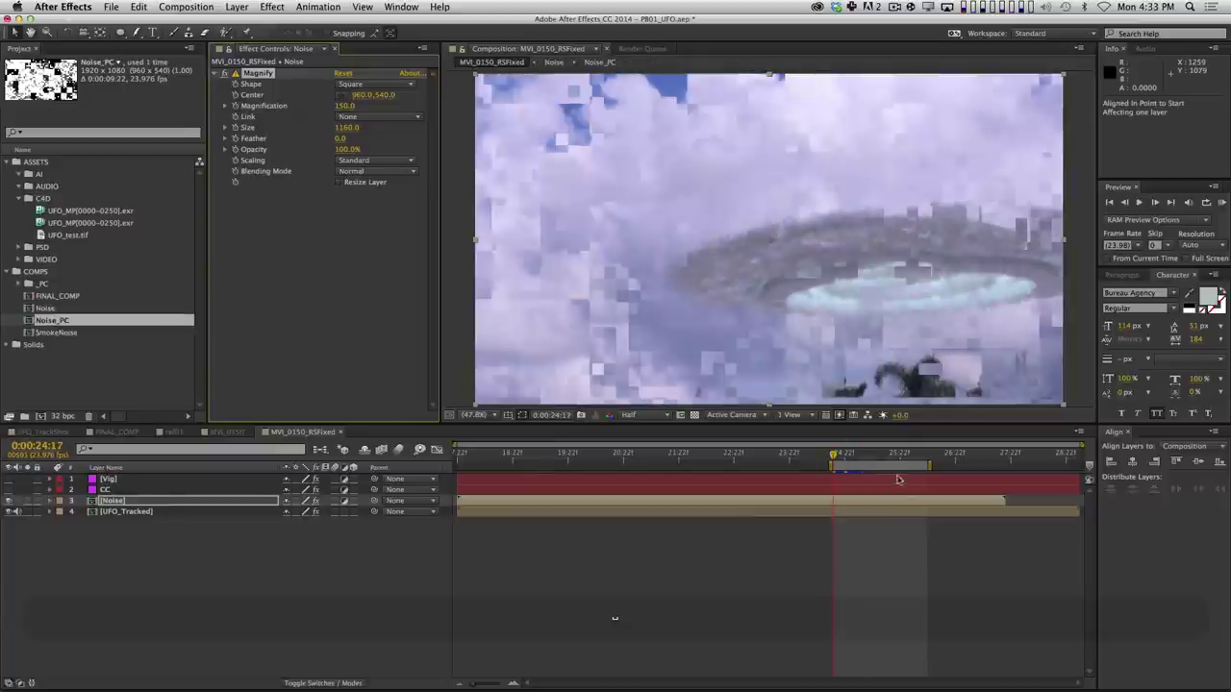
pyautogui.press('space')
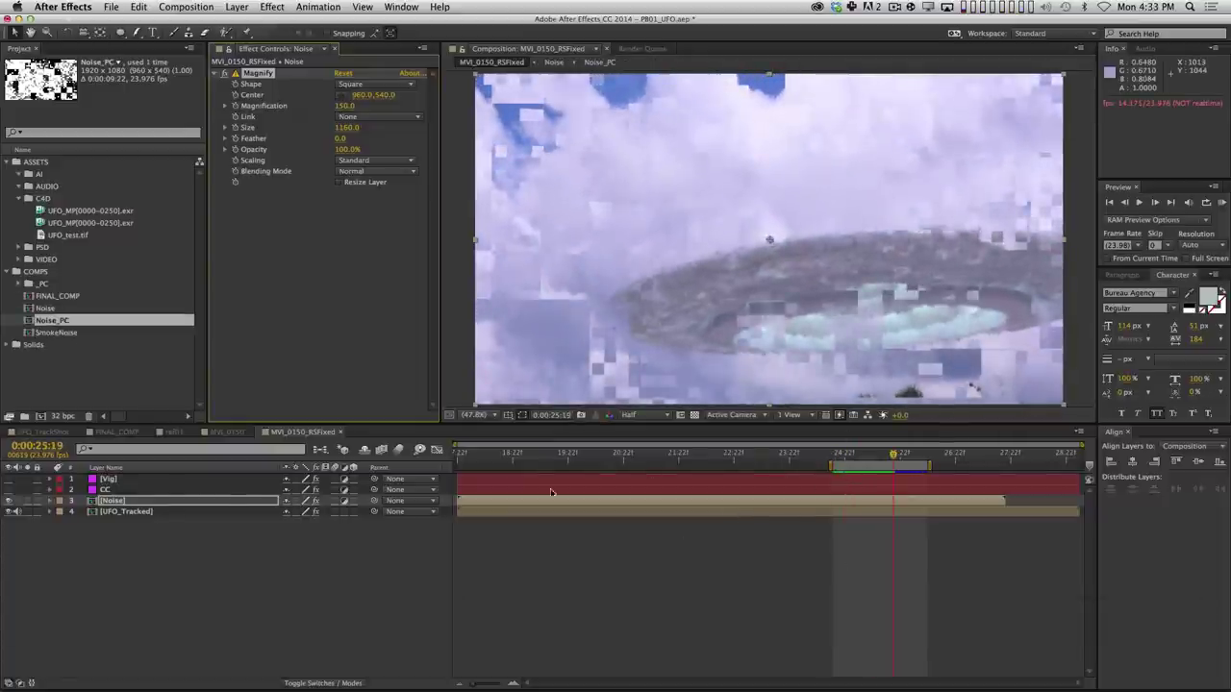
# Open the Noise composition, move the time to 0:00:07:14, and open the nested Noise_PC composition.
pyautogui.doubleClick(122, 501)
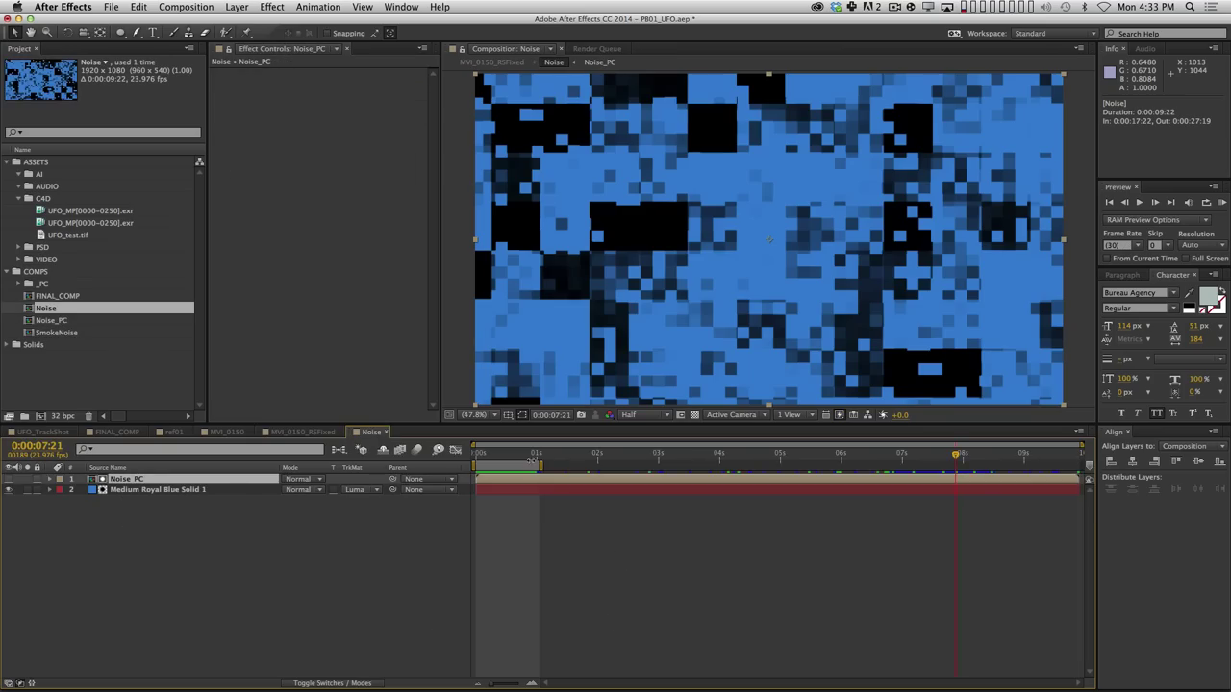
pyautogui.moveTo(478, 454); pyautogui.dragTo(907, 470)
pyautogui.click(695, 583)
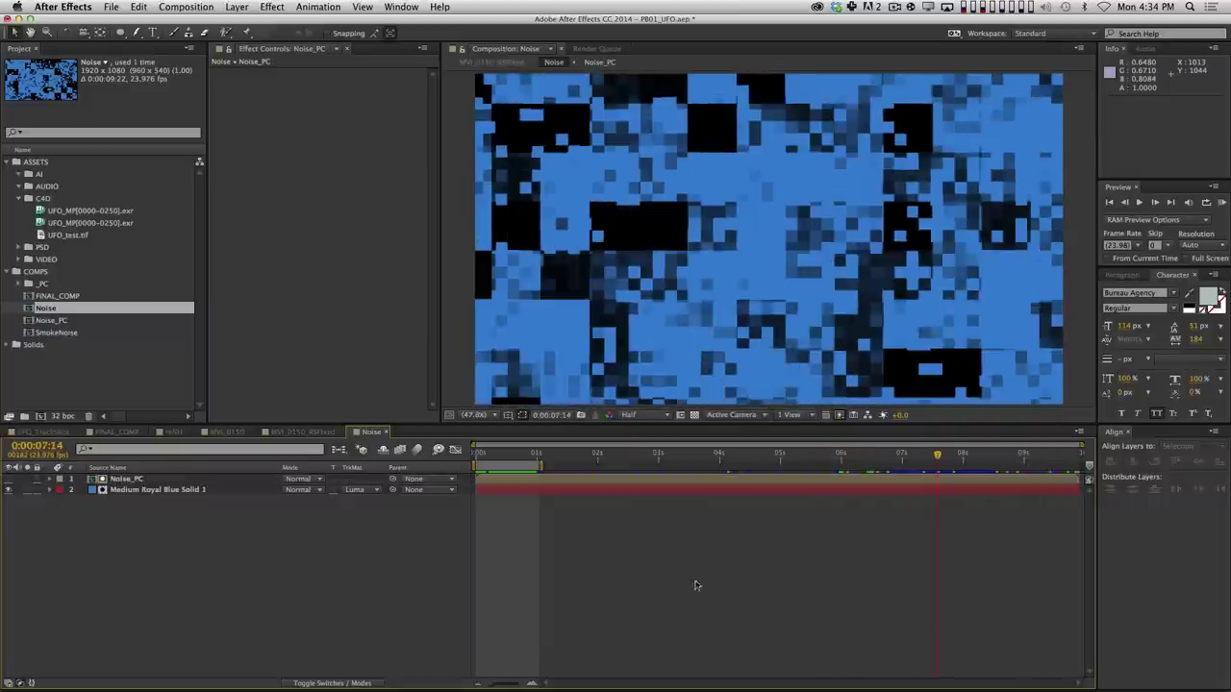
pyautogui.doubleClick(163, 481)
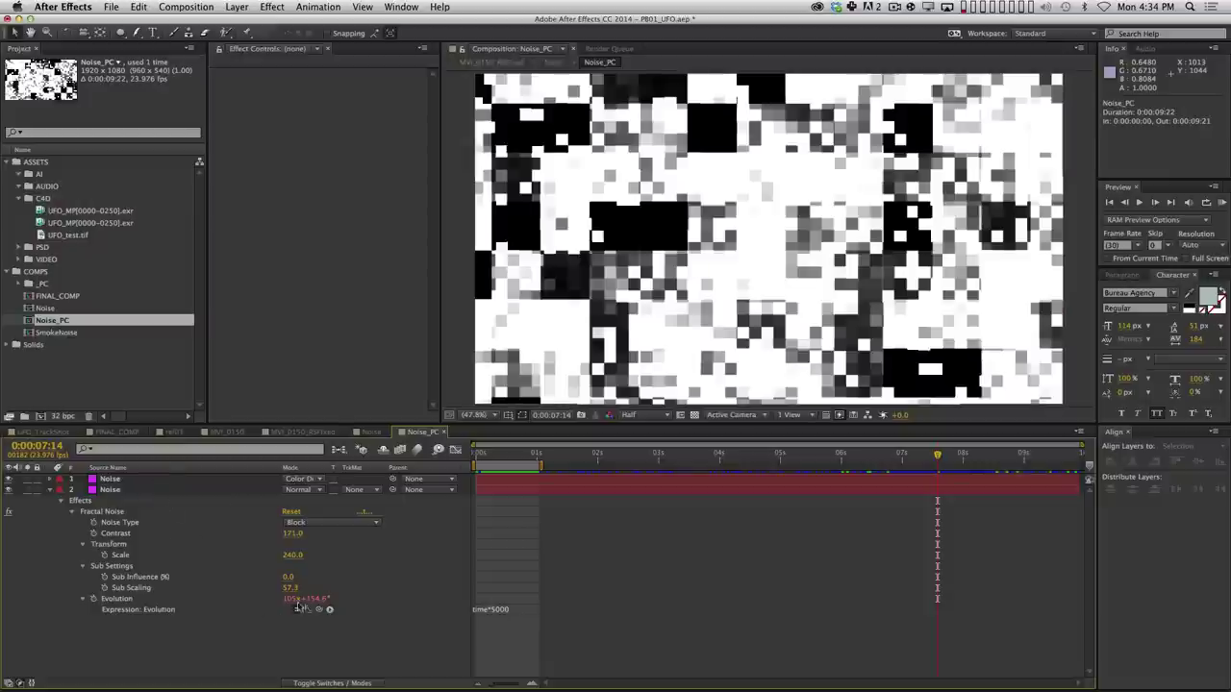
# Return the Noise_PC composition's time to the first frame, and close the Noise_PC and Noise compositions.
pyautogui.moveTo(553, 460); pyautogui.dragTo(925, 495)
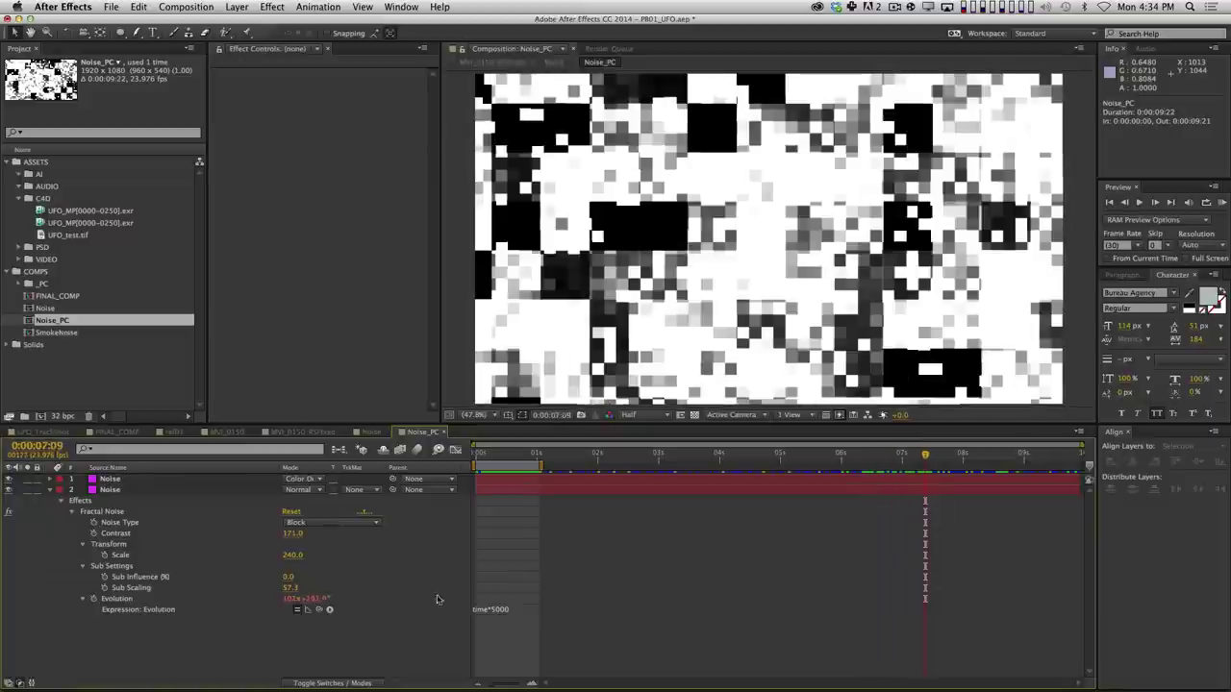
pyautogui.press('space')
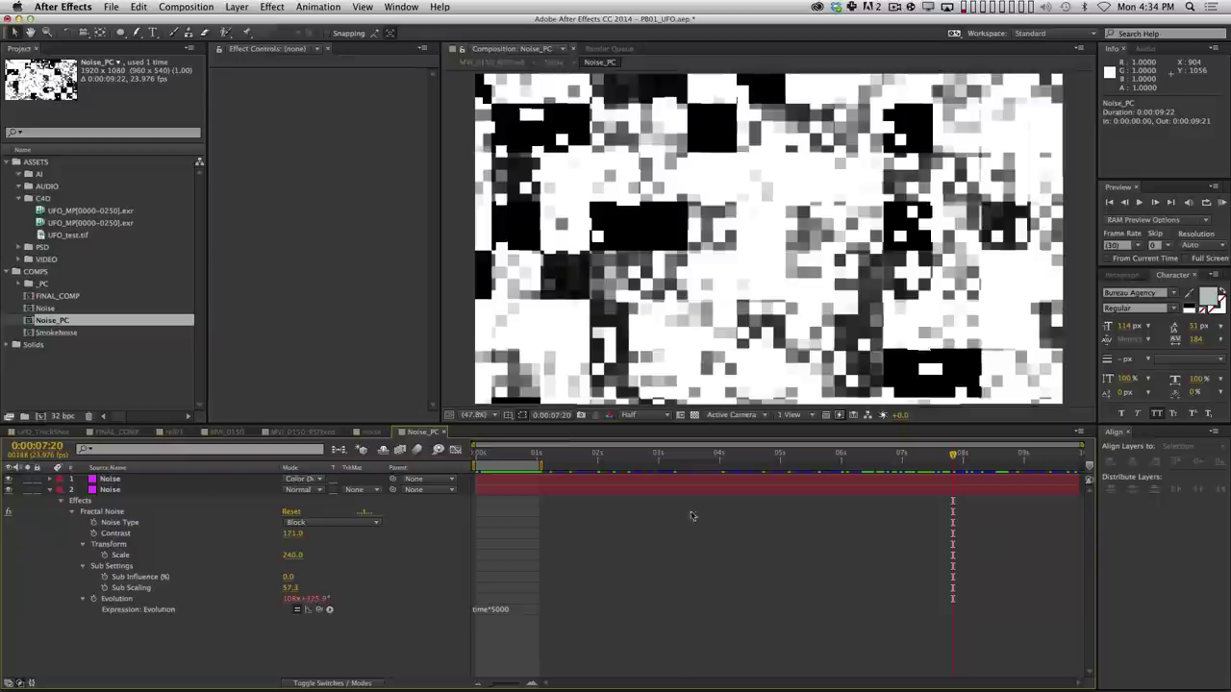
pyautogui.press('Home')
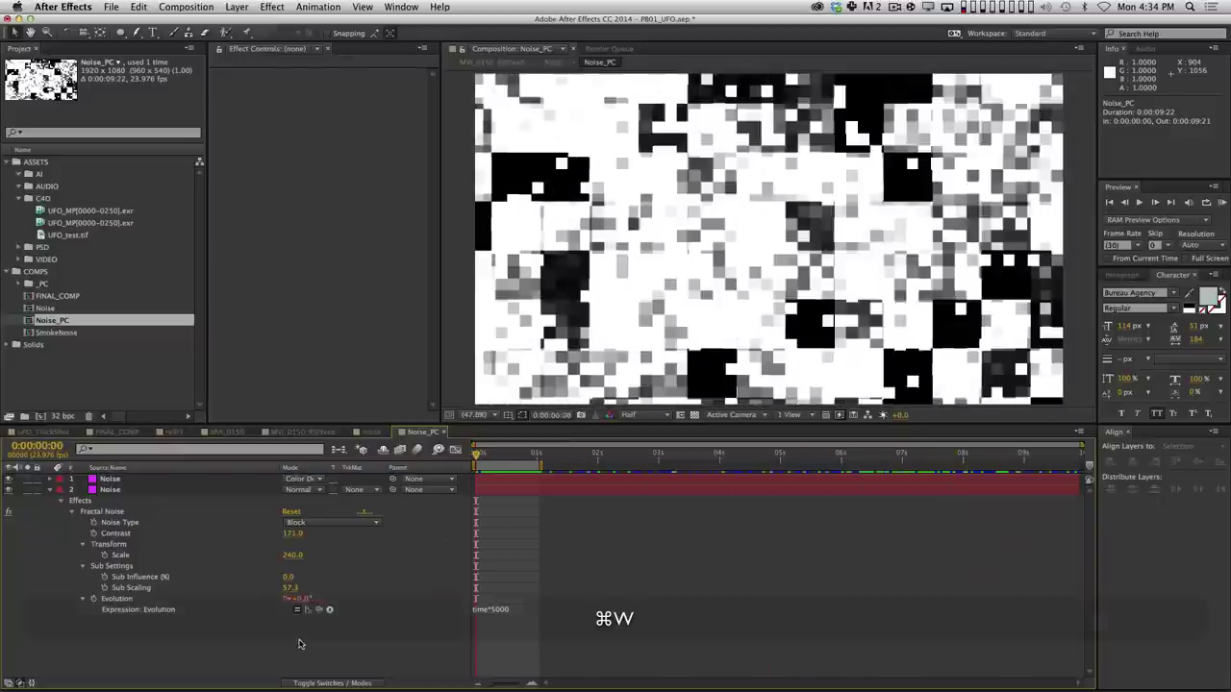
pyautogui.press('super+w')
pyautogui.press('super+w')
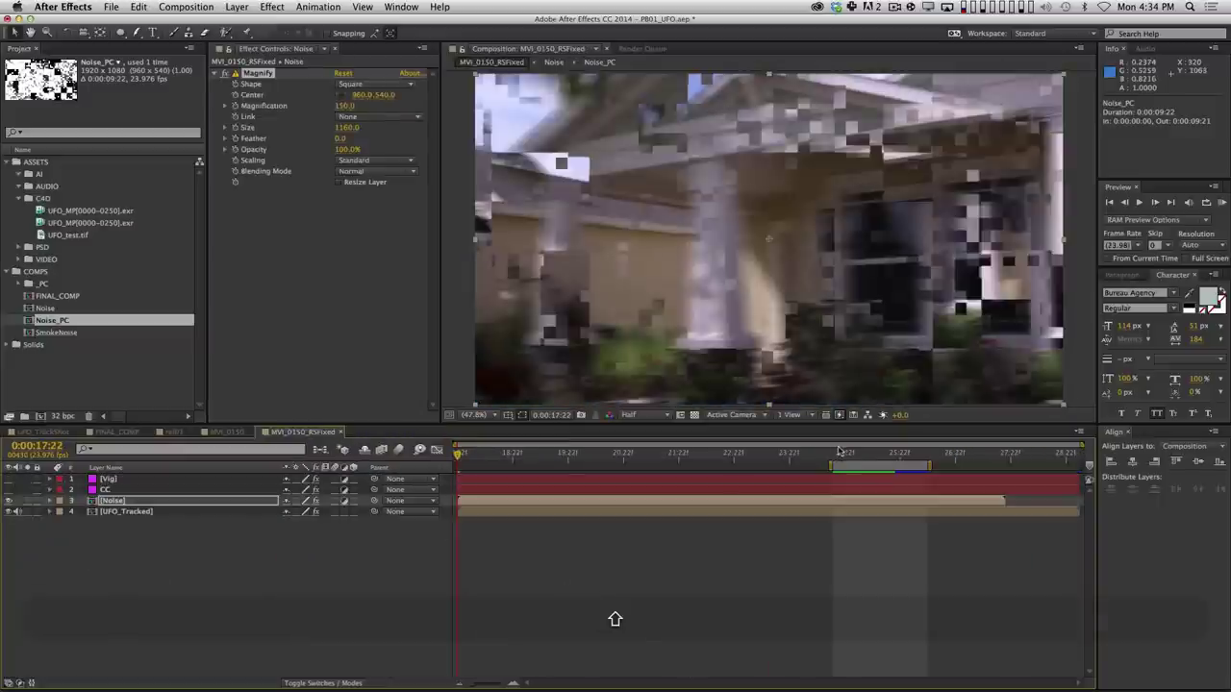
# Rename the Noise layer in MVI_0150_RSFixed as GlitchAdjust and shift it in time so that it starts at 0:00:24:17.
pyautogui.hotkey('shift', 'Home')
pyautogui.click(114, 502)
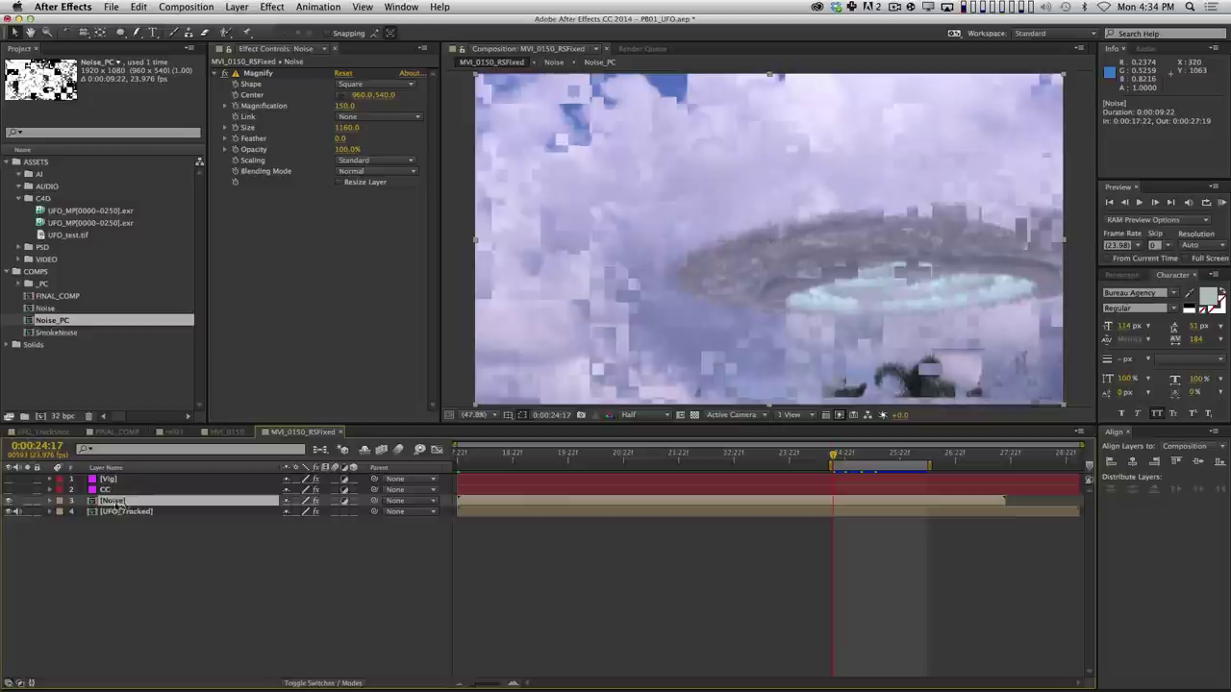
pyautogui.press('Return')
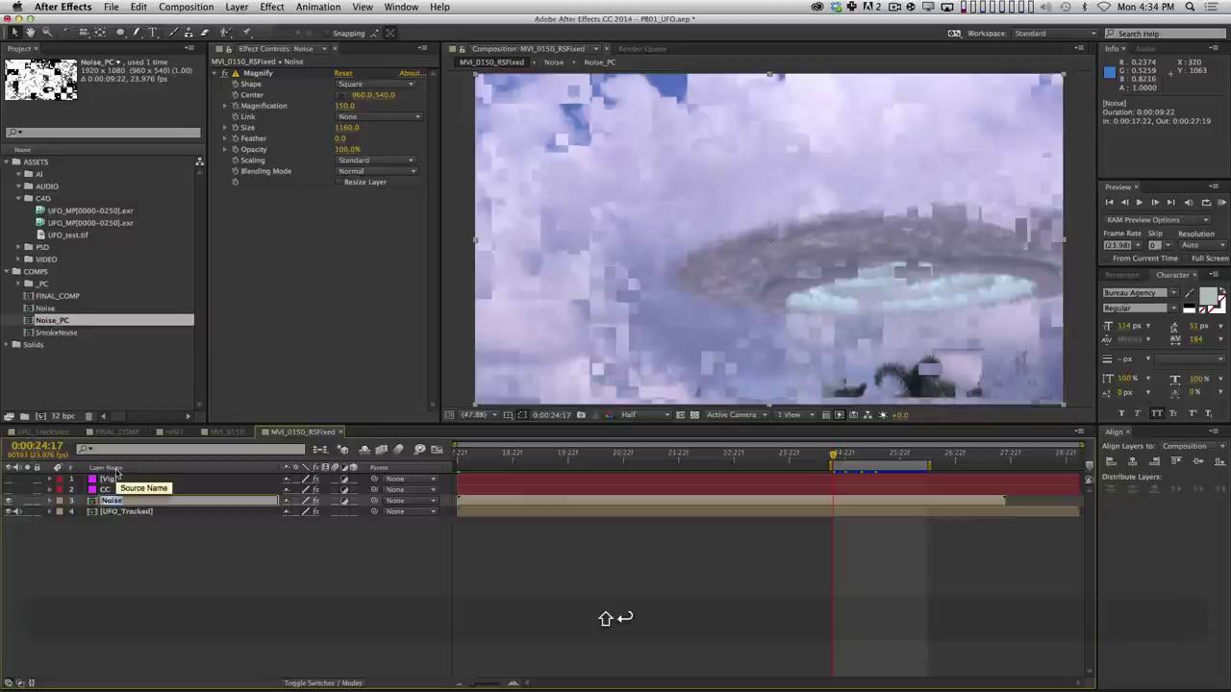
pyautogui.write('GlitchAdjust')
pyautogui.press('Return')
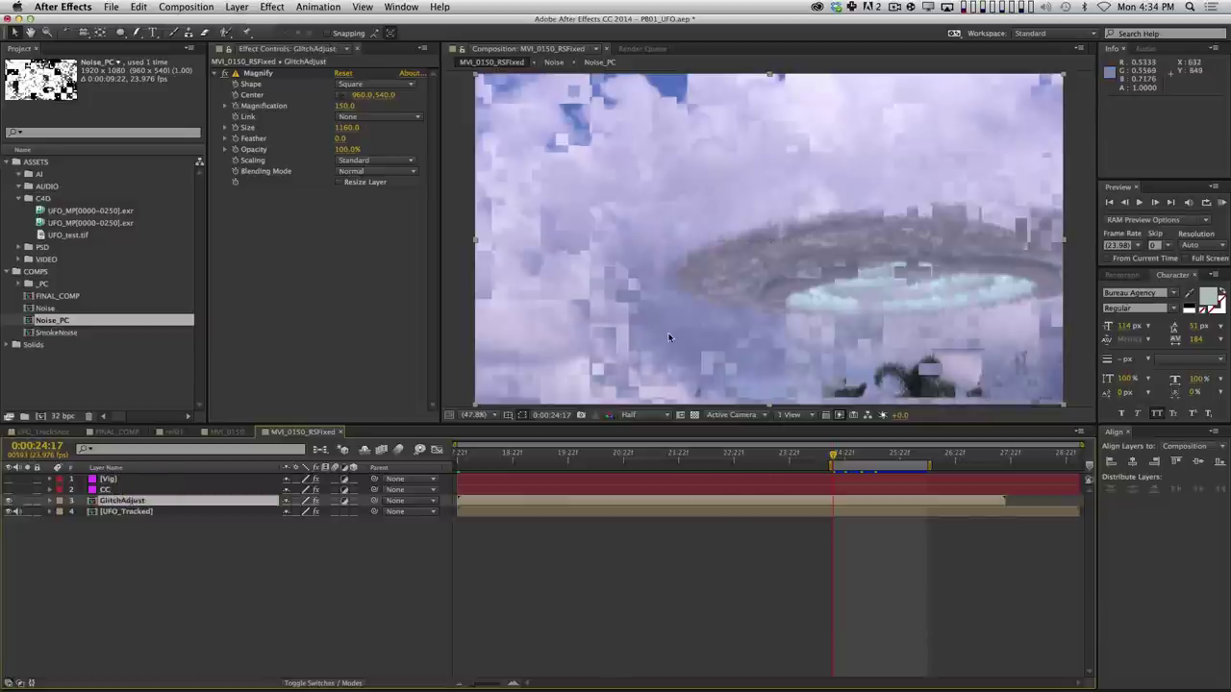
pyautogui.moveTo(489, 503); pyautogui.dragTo(846, 510)
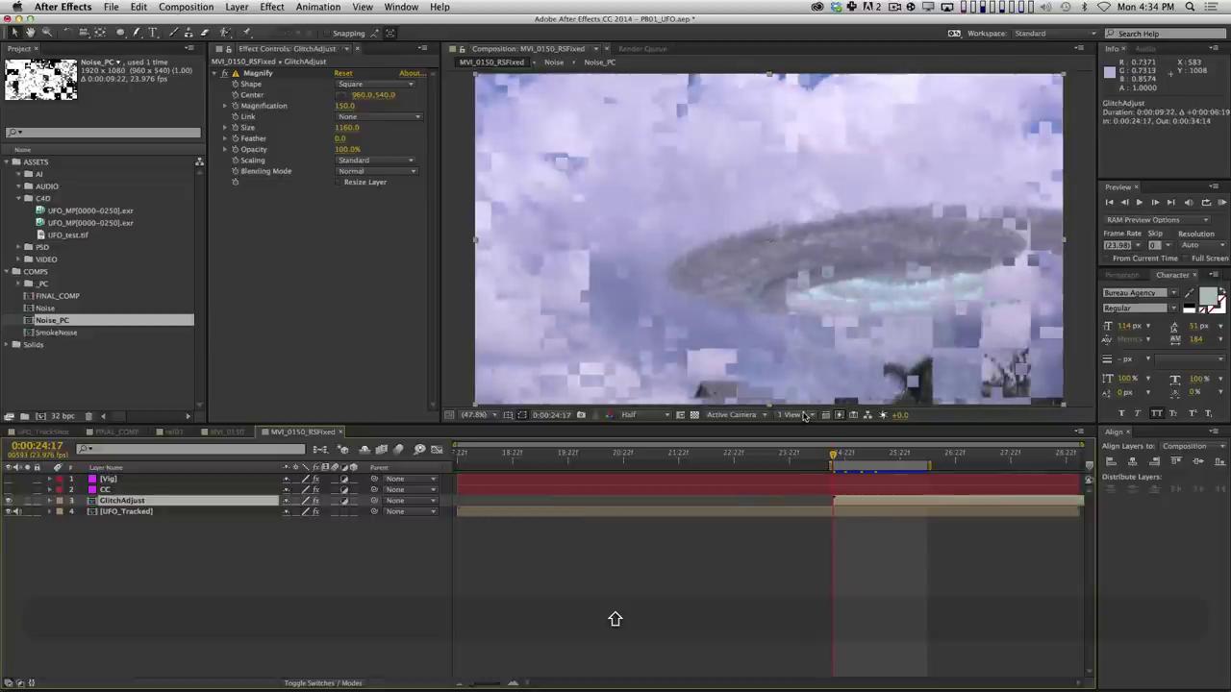
# Step through the glitch frame by frame from 0:00:24:17 to 0:00:25:04 and play a preview of the distorted UFO shot.
pyautogui.press('pagedown')
pyautogui.press('pagedown')
pyautogui.press('pagedown')
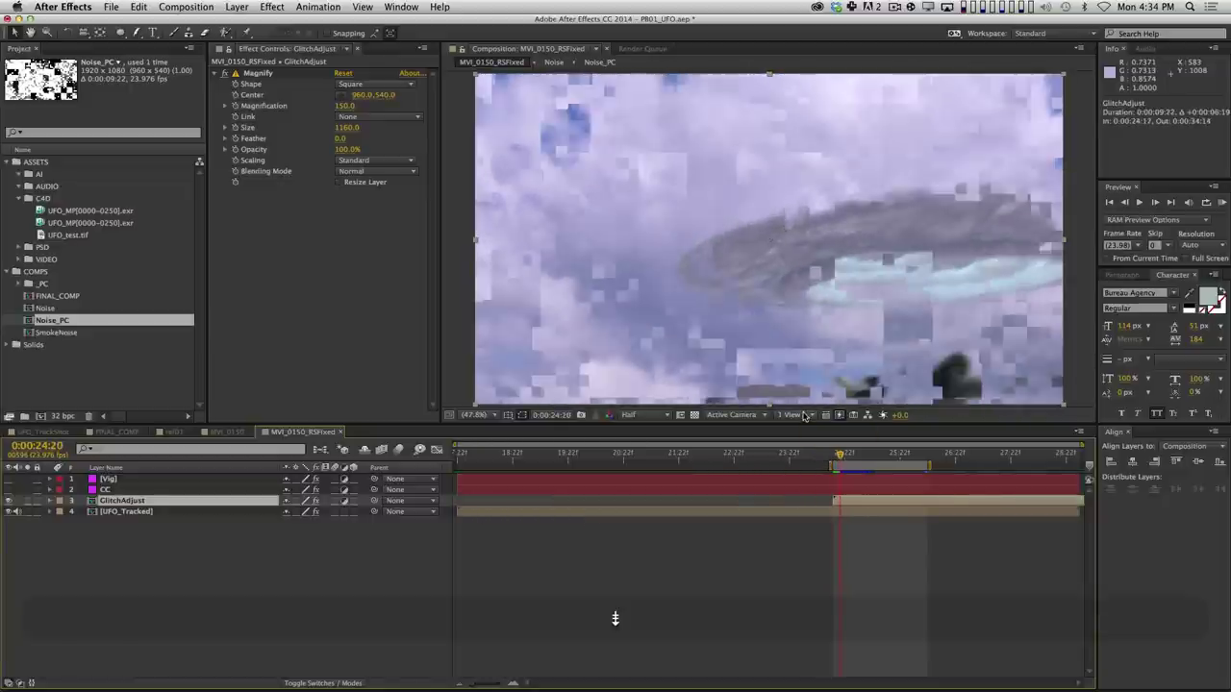
pyautogui.press('pagedown')
pyautogui.press('pagedown')
pyautogui.press('pagedown')
pyautogui.press('pagedown')
pyautogui.press('pagedown')
pyautogui.press('pagedown')
pyautogui.press('pagedown')
pyautogui.press('pagedown')
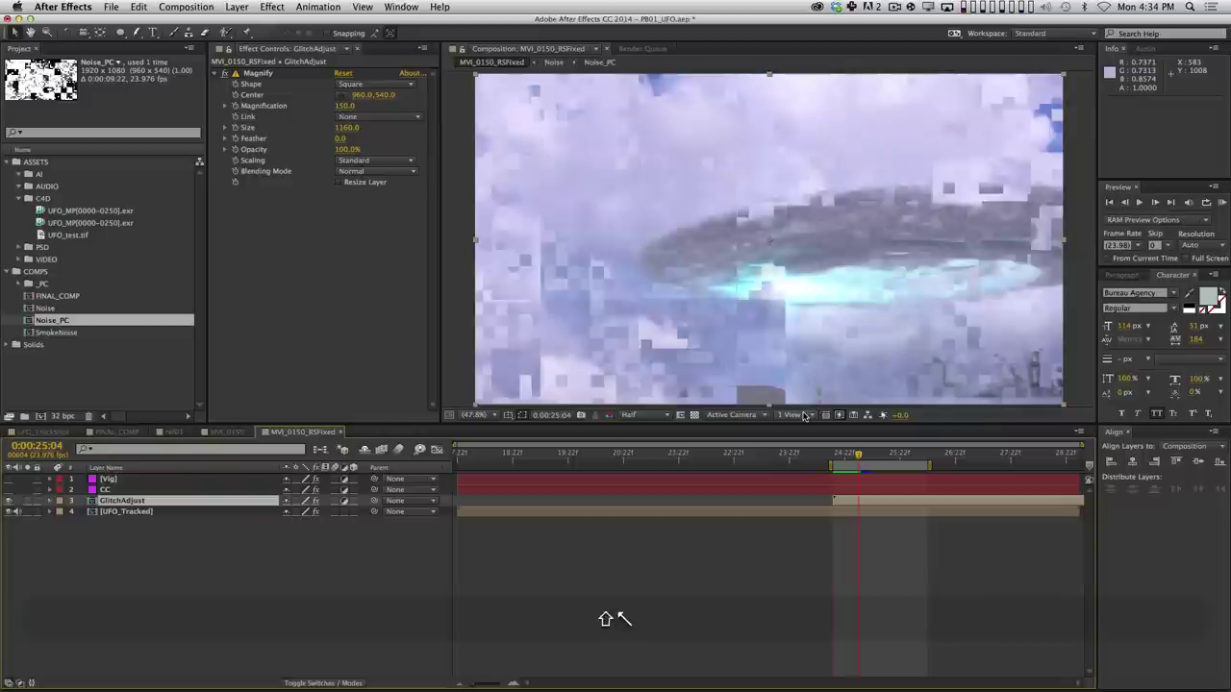
pyautogui.press('space')
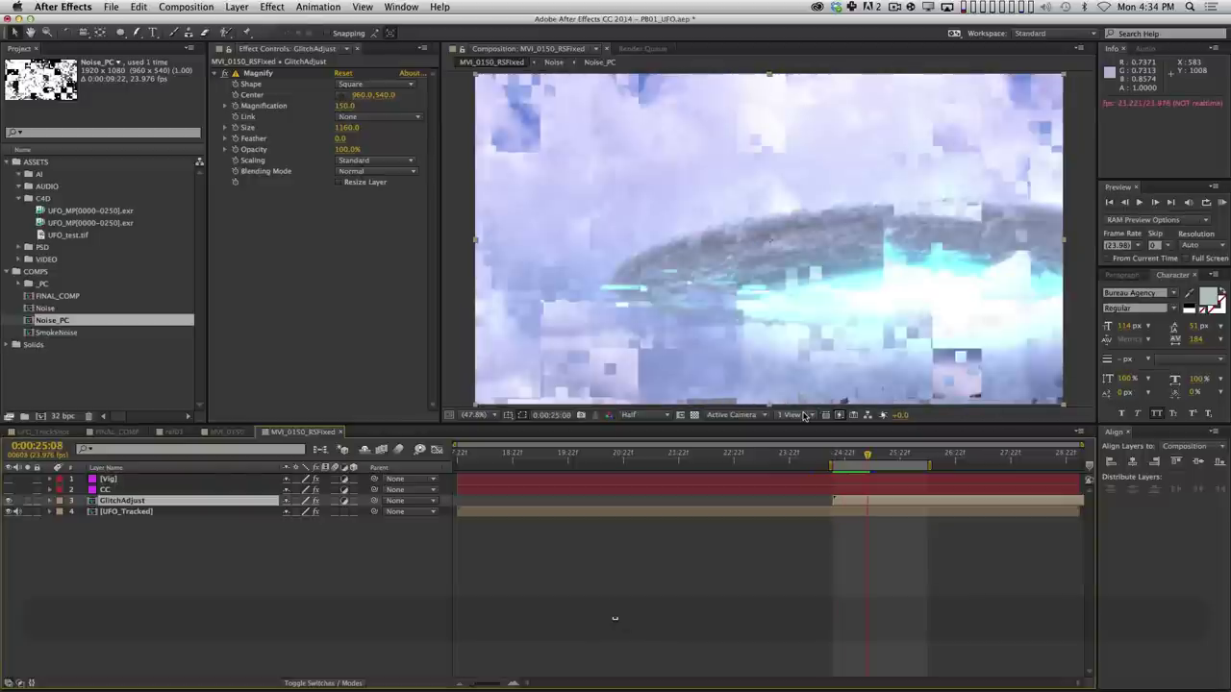
pyautogui.press('space')
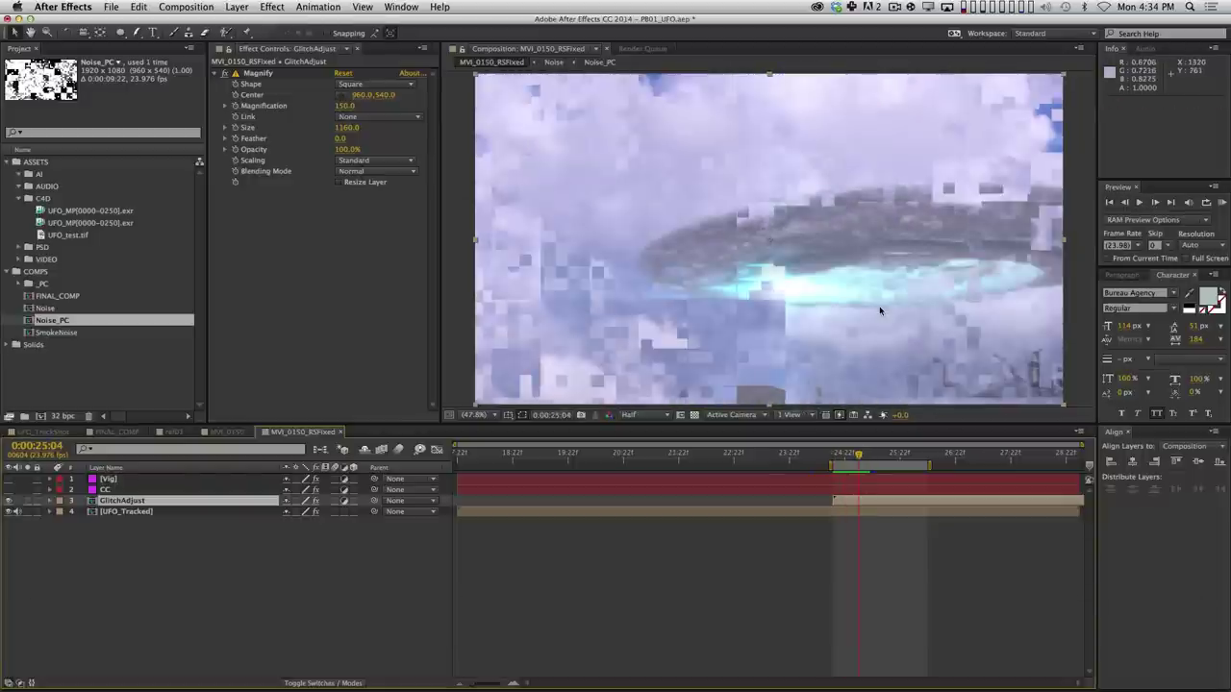
# At 0:00:24:17, draw four rectangular masks on GlitchAdjust: over the UFO's upper part, beneath it, at lower left and over the upper-left corner.
pyautogui.hotkey('shift', 'Home')
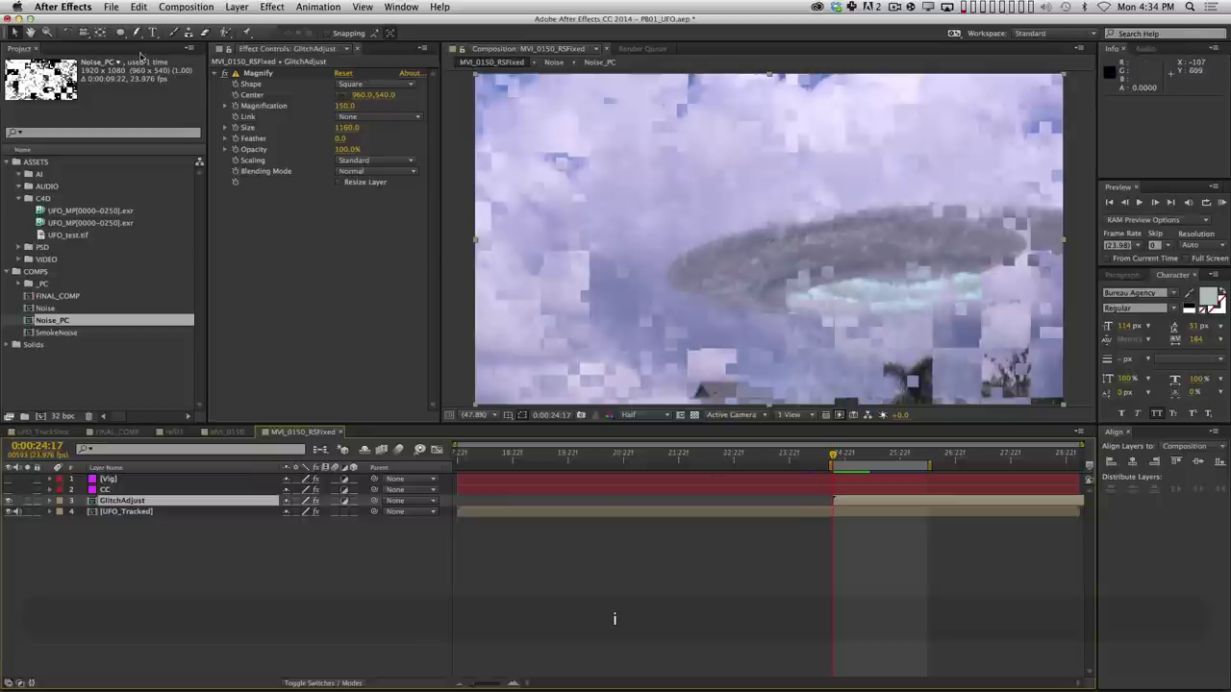
pyautogui.click(121, 34)
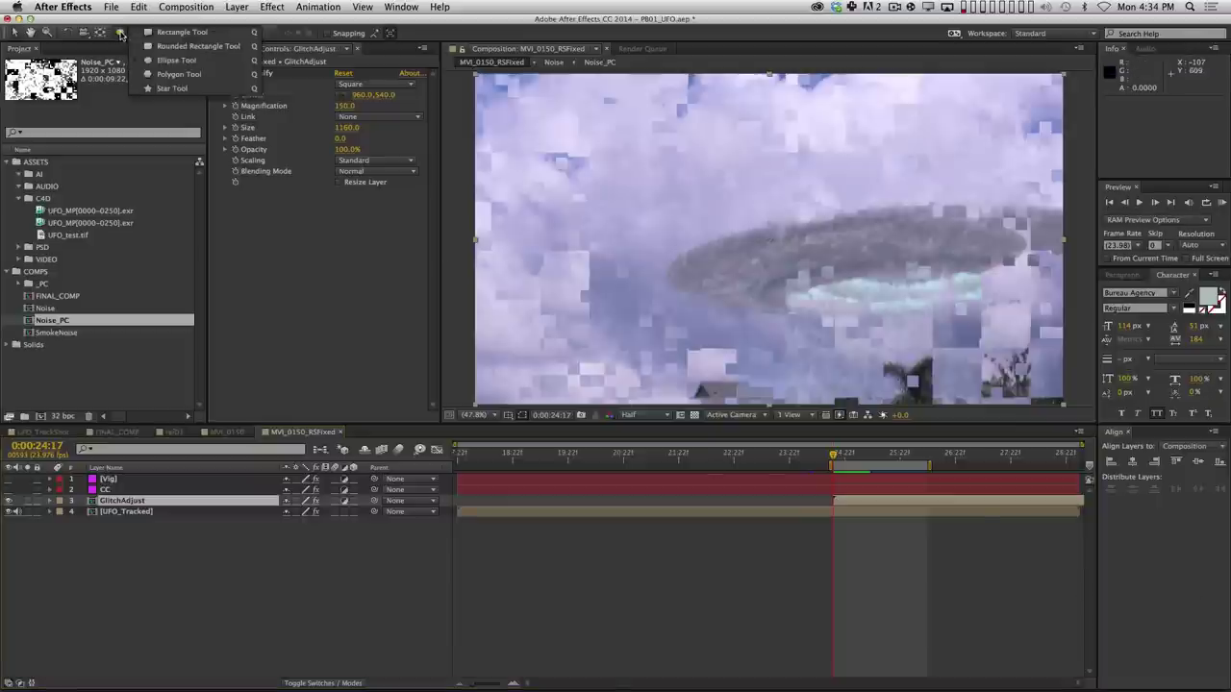
pyautogui.click(181, 32)
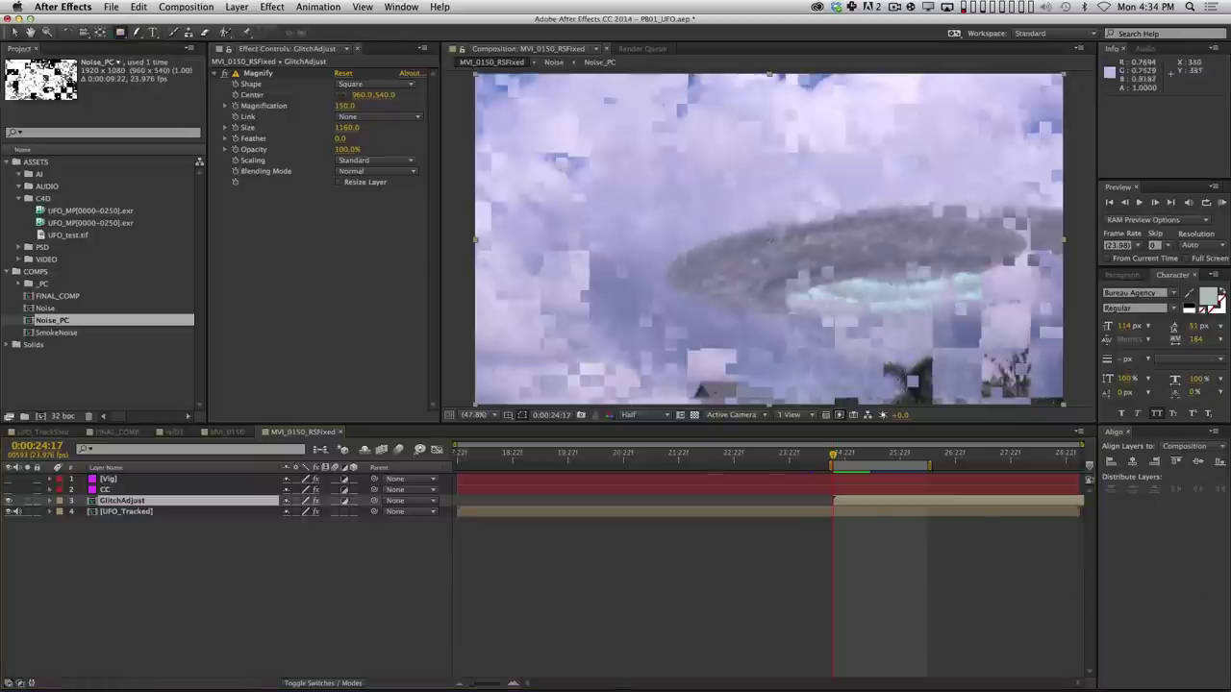
pyautogui.moveTo(695, 184)
pyautogui.mouseDown()
pyautogui.moveTo(888, 241)
pyautogui.moveTo(1077, 348)
pyautogui.moveTo(1075, 246)
pyautogui.mouseUp()
pyautogui.moveTo(819, 288); pyautogui.dragTo(897, 341)
pyautogui.moveTo(579, 275); pyautogui.dragTo(629, 356)
pyautogui.moveTo(588, 72); pyautogui.dragTo(444, 160)
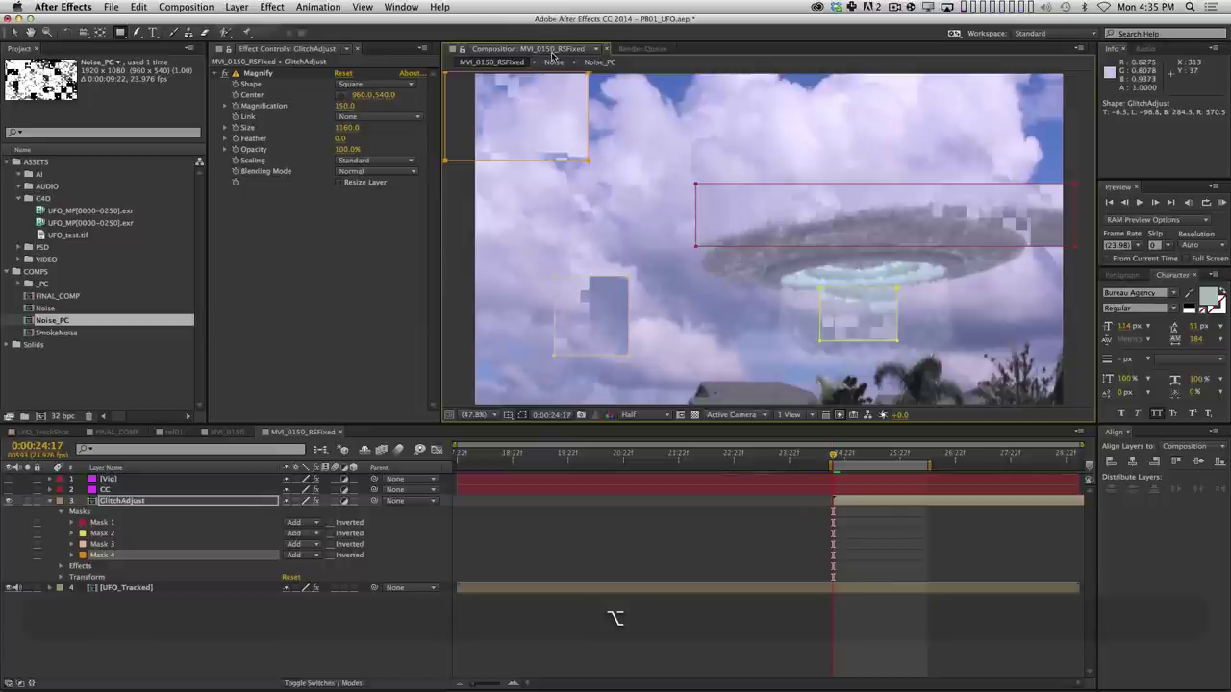
# Keyframe the Mask Path of all four GlitchAdjust masks at 0:00:24:17 as hold keyframes and advance one frame.
pyautogui.hotkey('alt', 'm')
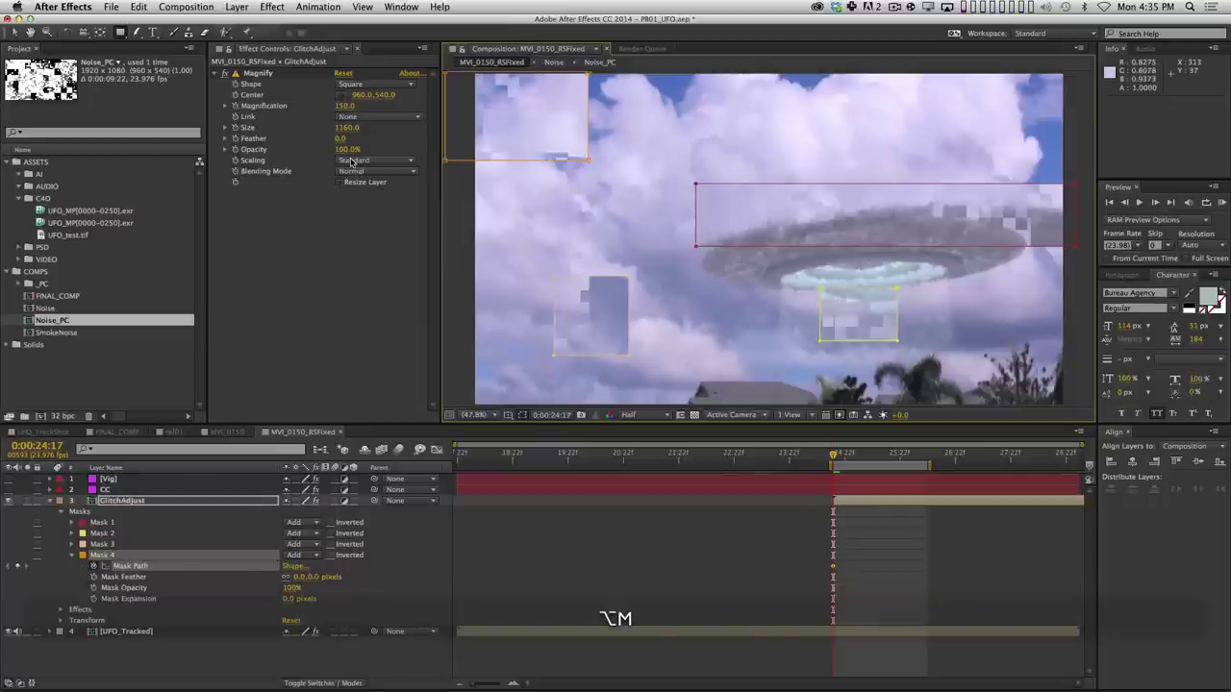
pyautogui.click(104, 532)
pyautogui.keyDown('shift'); pyautogui.click(119, 520); pyautogui.keyUp('shift')
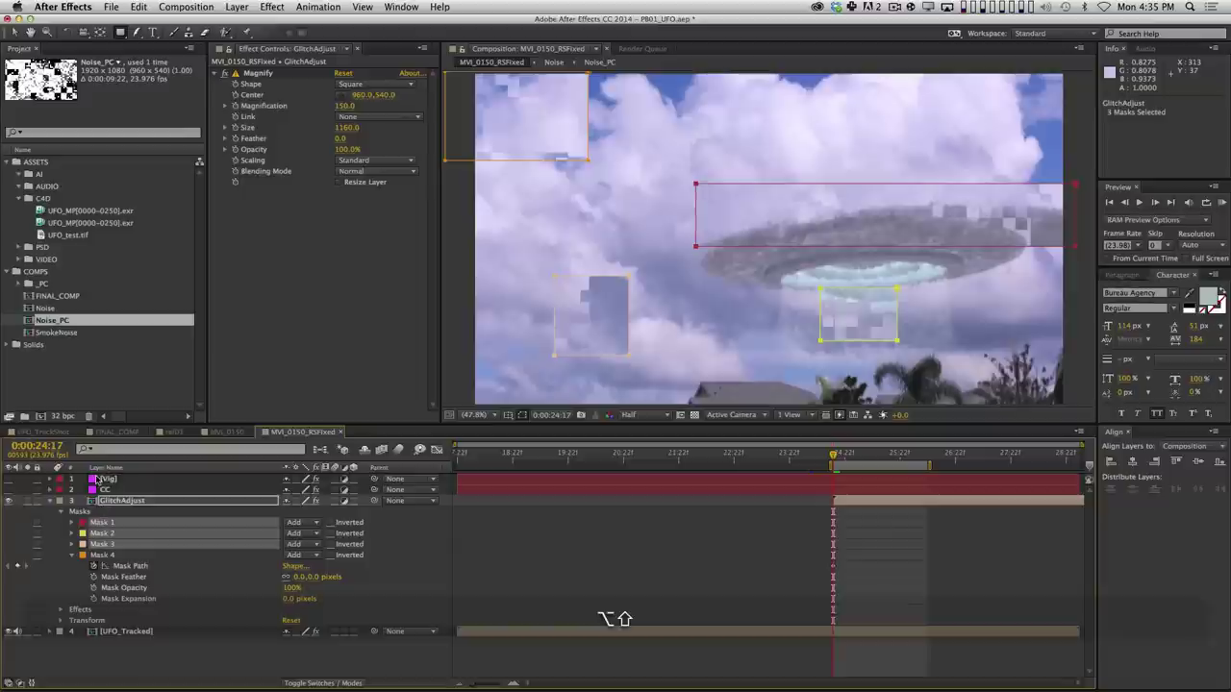
pyautogui.hotkey('alt', 'm')
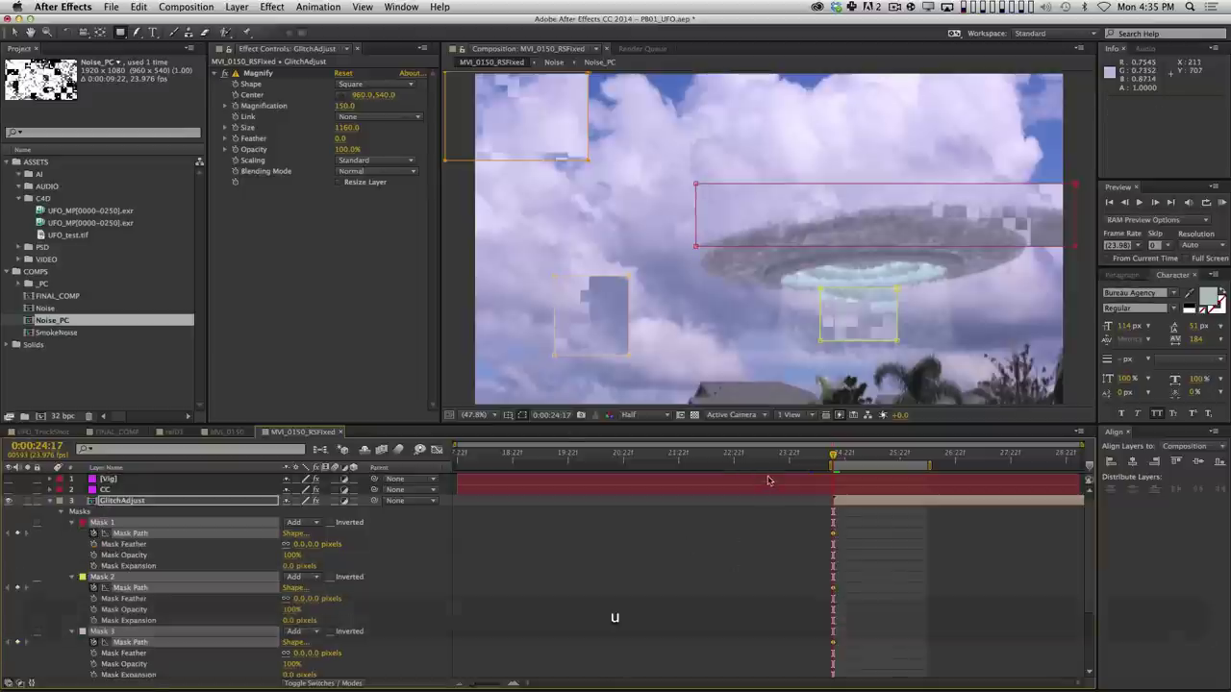
pyautogui.press('u')
pyautogui.press('u')
pyautogui.moveTo(815, 529); pyautogui.dragTo(862, 616)
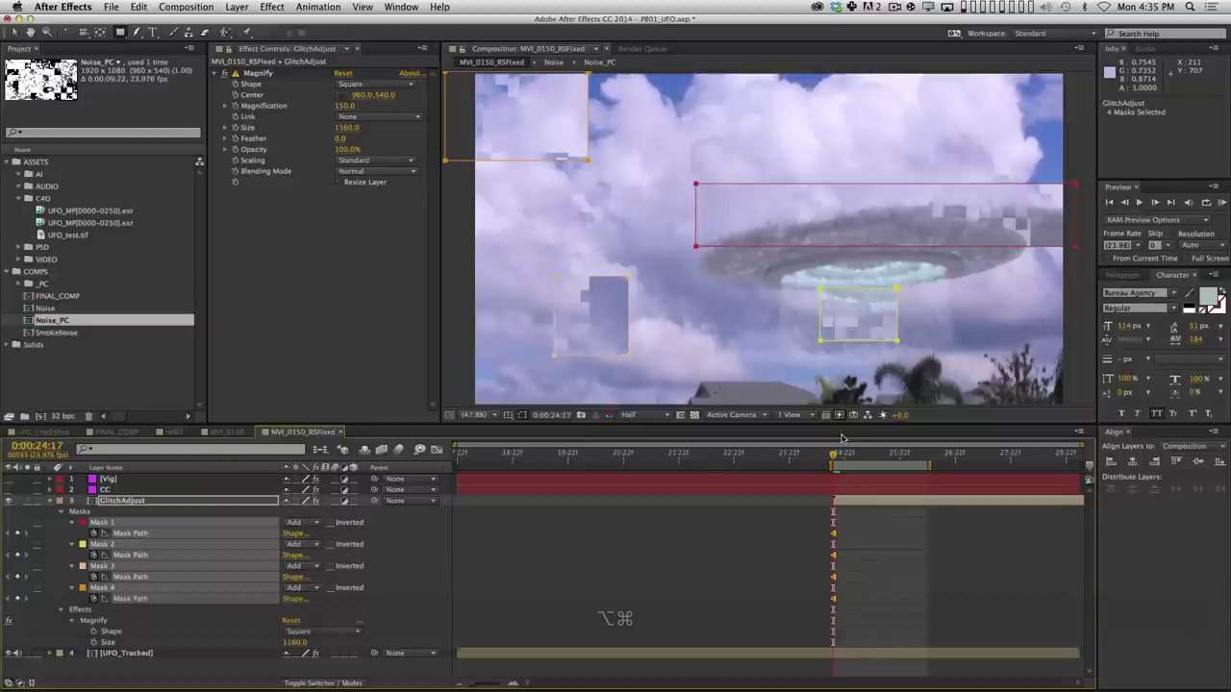
pyautogui.press('pagedown')
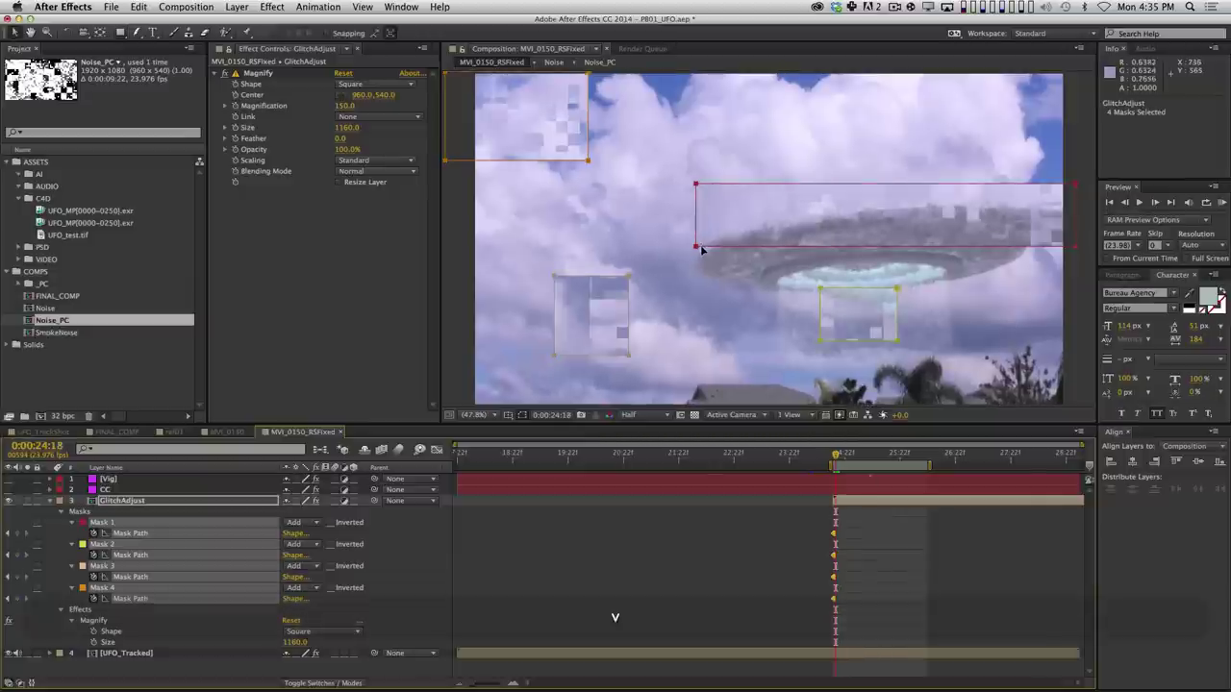
pyautogui.doubleClick(694, 252)
pyautogui.press('super+z')
pyautogui.press('super+z')
pyautogui.press('super+z')
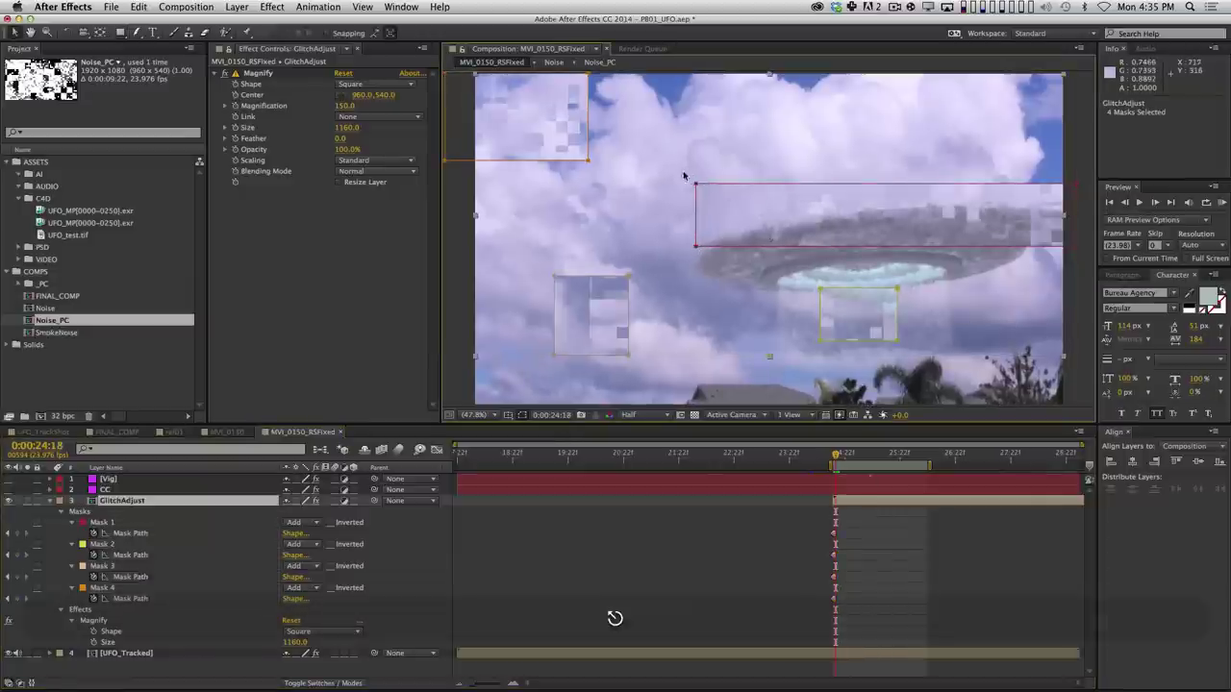
pyautogui.press('super+z')
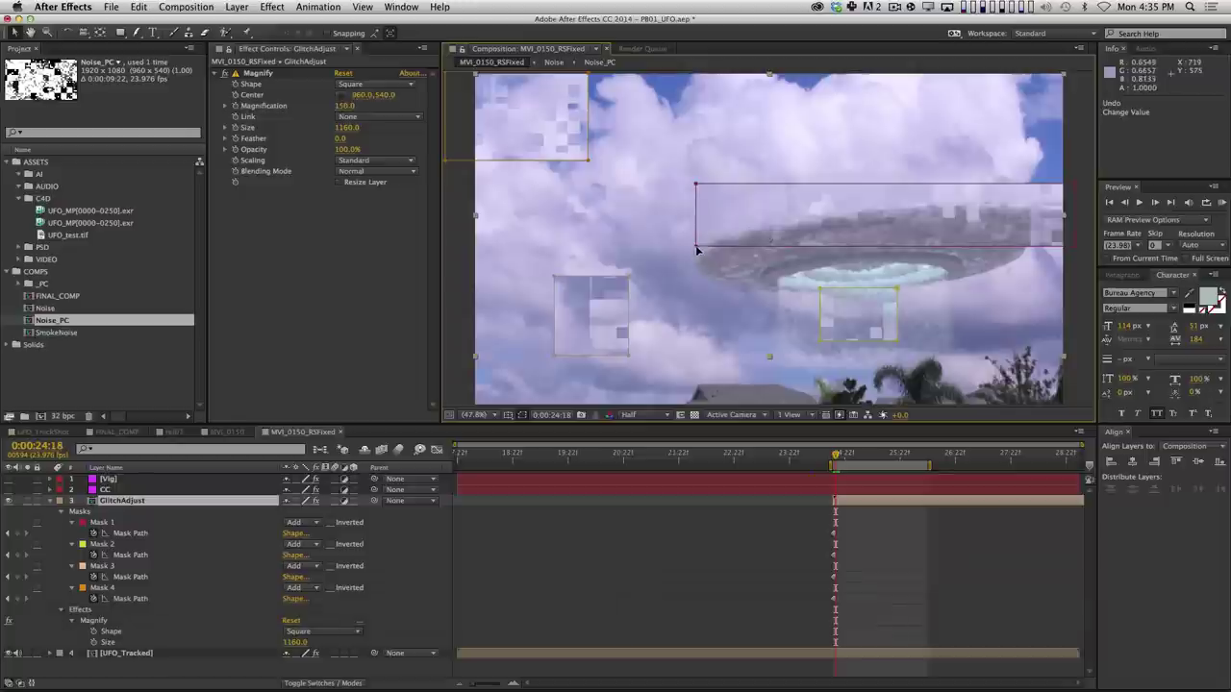
# At 0:00:24:18, stretch Mask 1 across the frame's full width and move Mask 2 to the lower right and Mask 4 to the top middle.
pyautogui.click(698, 246)
pyautogui.moveTo(698, 246); pyautogui.dragTo(379, 279)
pyautogui.press('Return')
pyautogui.moveTo(879, 324); pyautogui.dragTo(1000, 356)
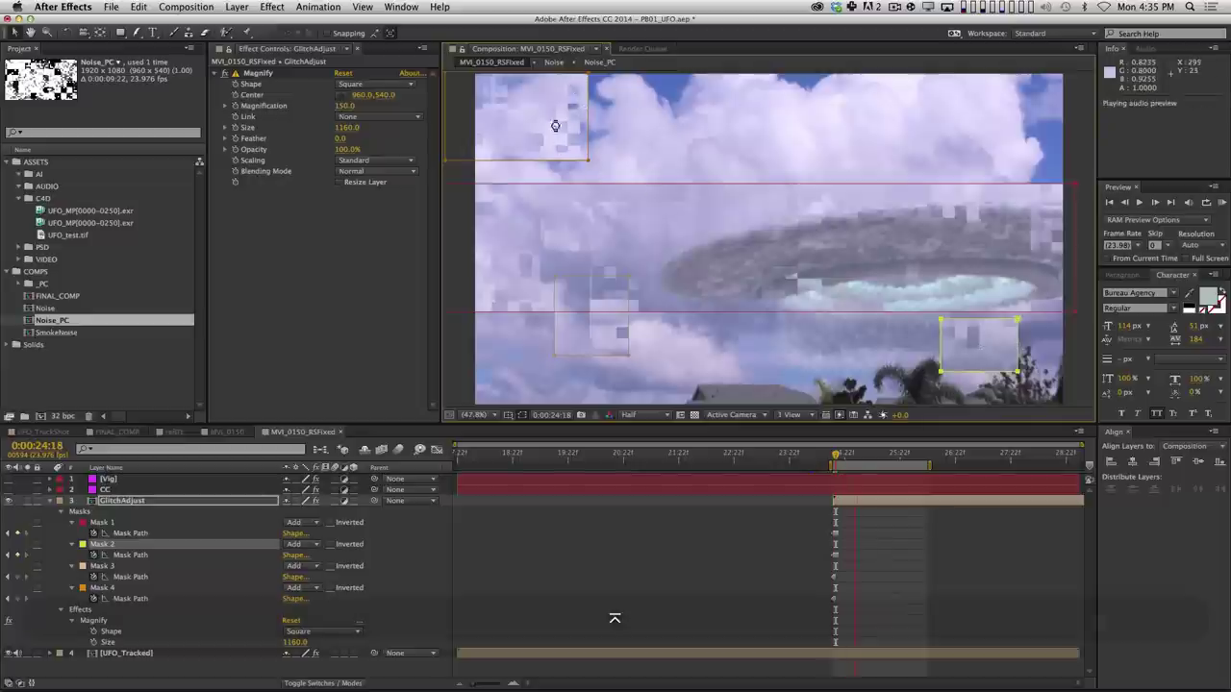
pyautogui.click(570, 85)
pyautogui.click(588, 76)
pyautogui.moveTo(629, 88); pyautogui.dragTo(775, 34)
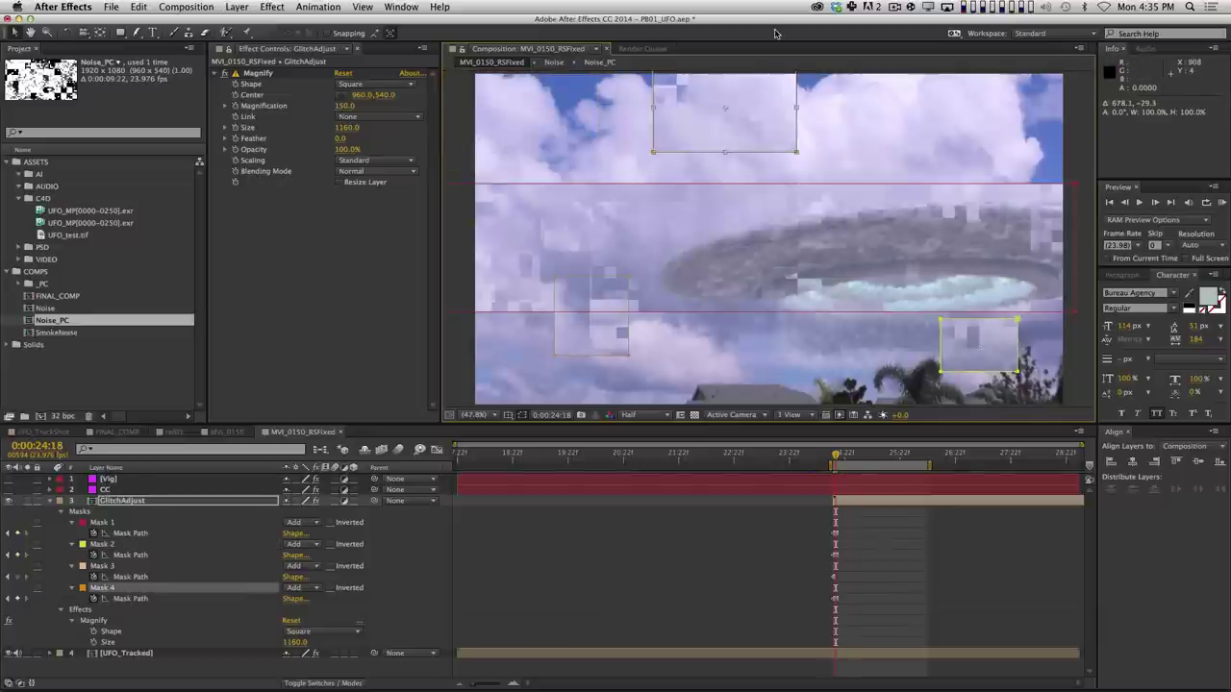
# At 0:00:24:19, narrow Mask 1 to the frame's left part and move Mask 4 over the UFO's right end and Mask 2 beneath its light.
pyautogui.press('pagedown')
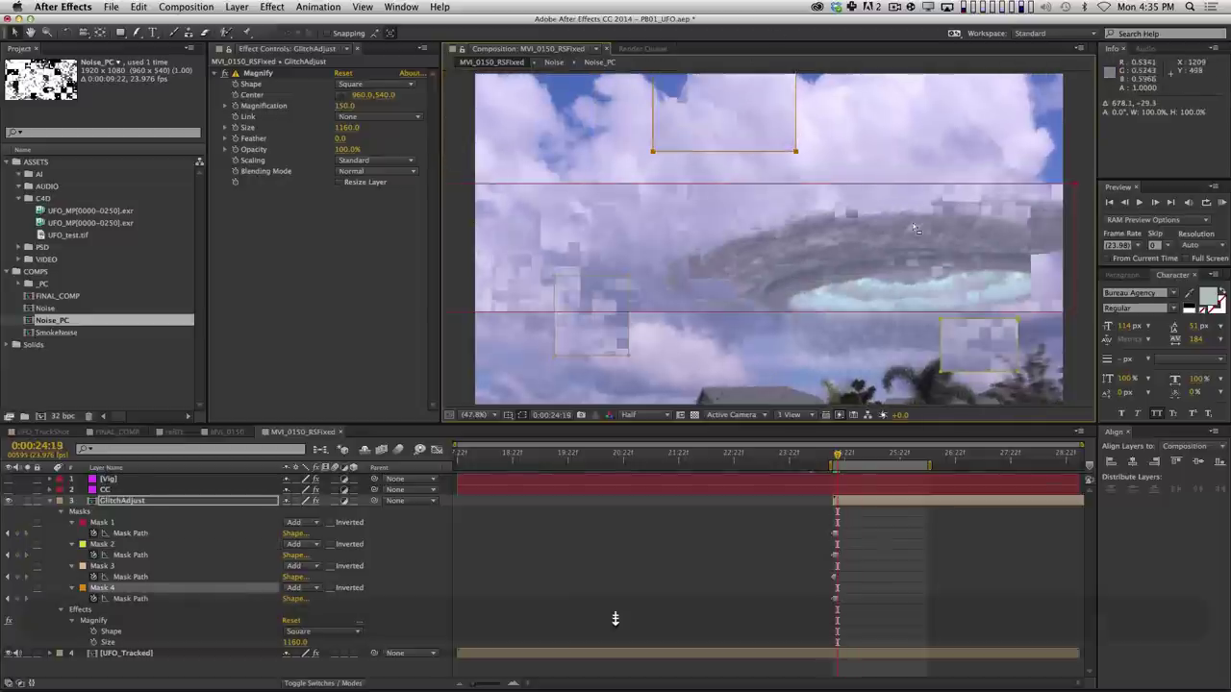
pyautogui.click(1075, 219)
pyautogui.moveTo(1076, 247); pyautogui.dragTo(720, 249)
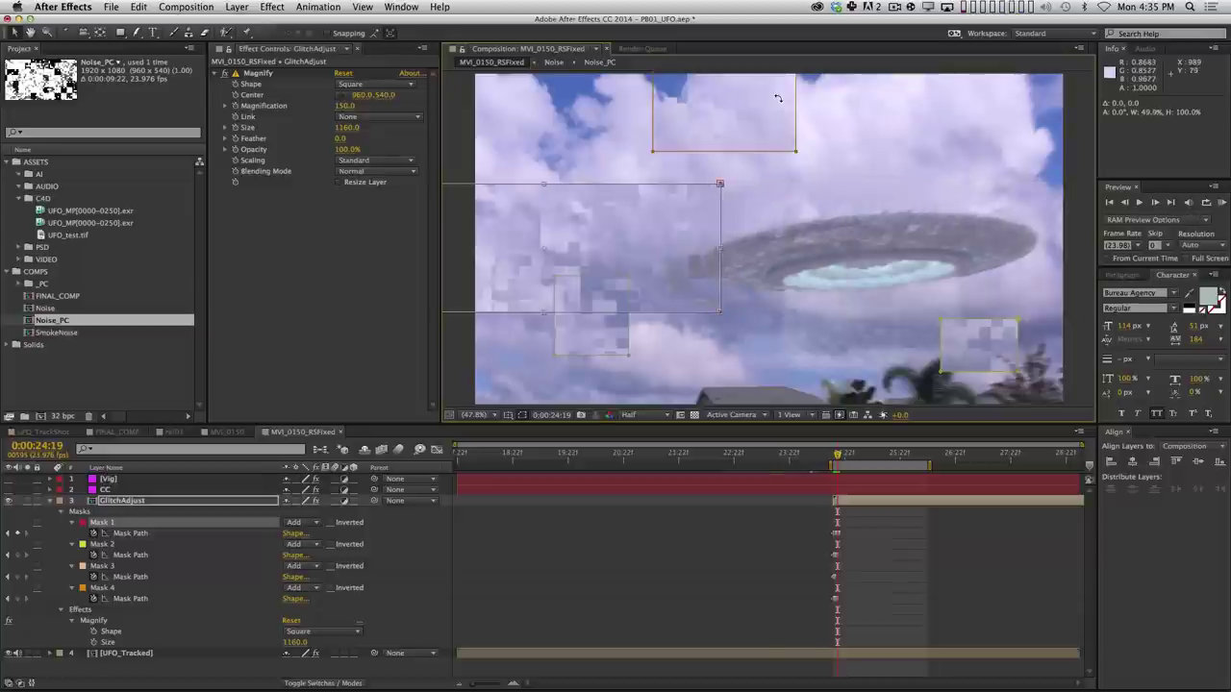
pyautogui.moveTo(796, 152); pyautogui.dragTo(1013, 212)
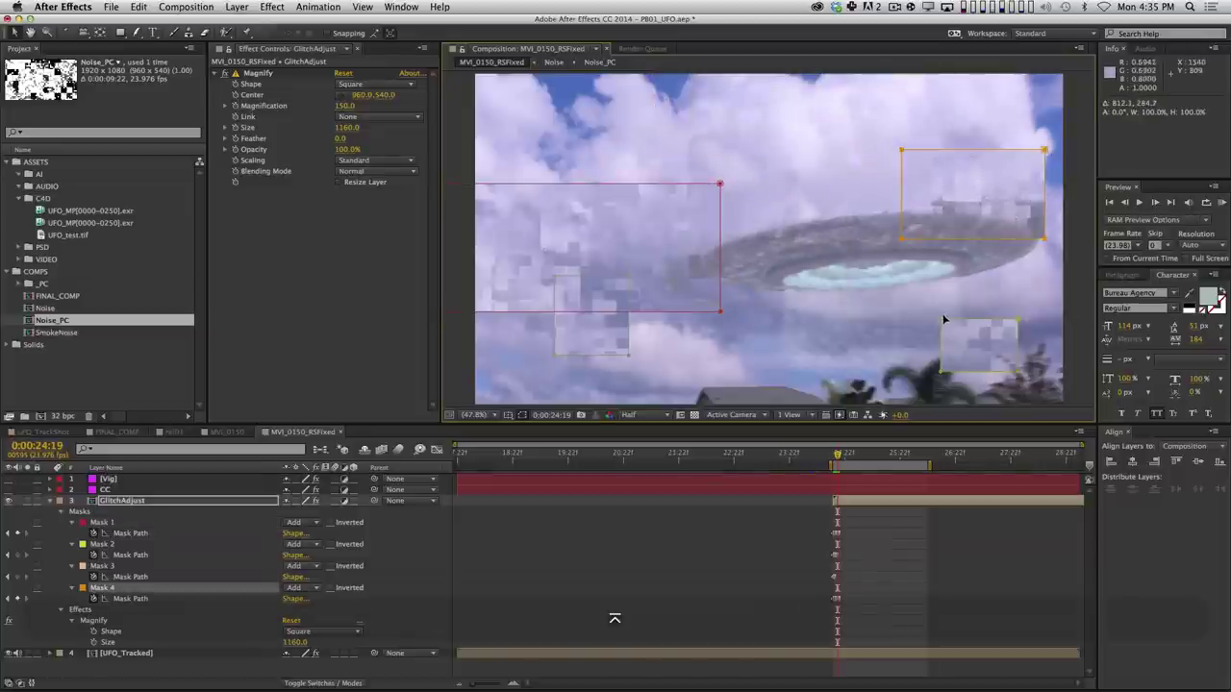
pyautogui.moveTo(944, 319); pyautogui.dragTo(809, 279)
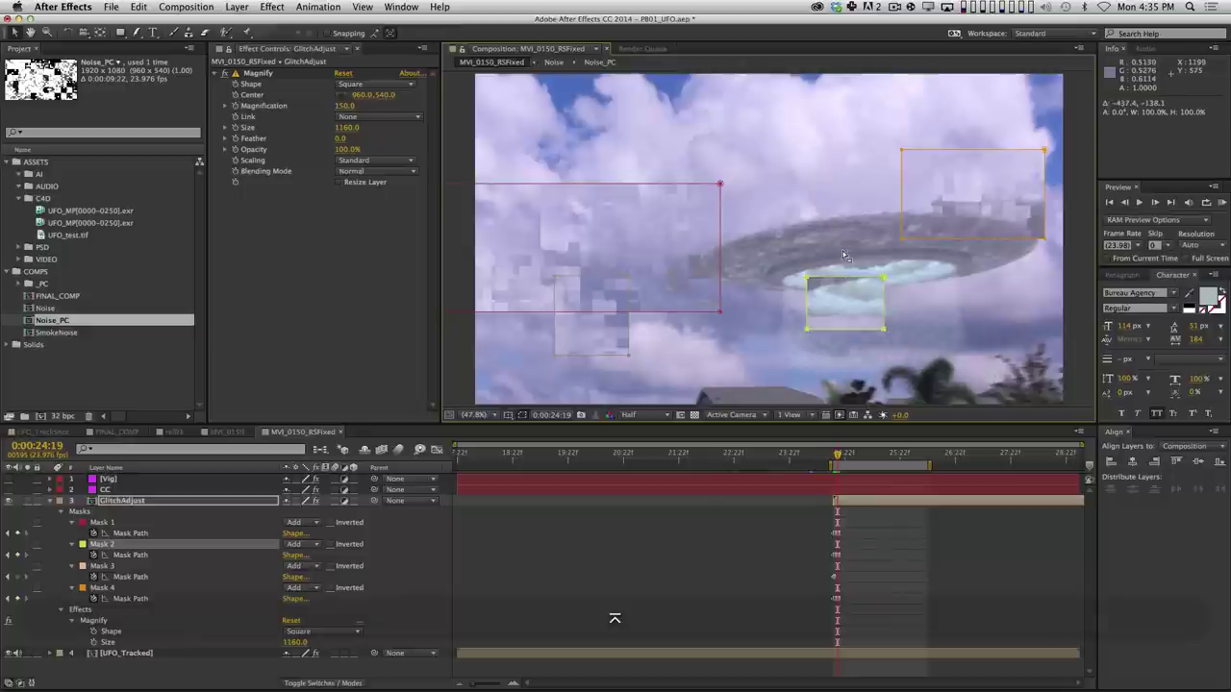
# Duplicate the Mask Path keyframes of Masks 1, 2 and 4 so that they repeat from 0:00:24:20.
pyautogui.press('pagedown')
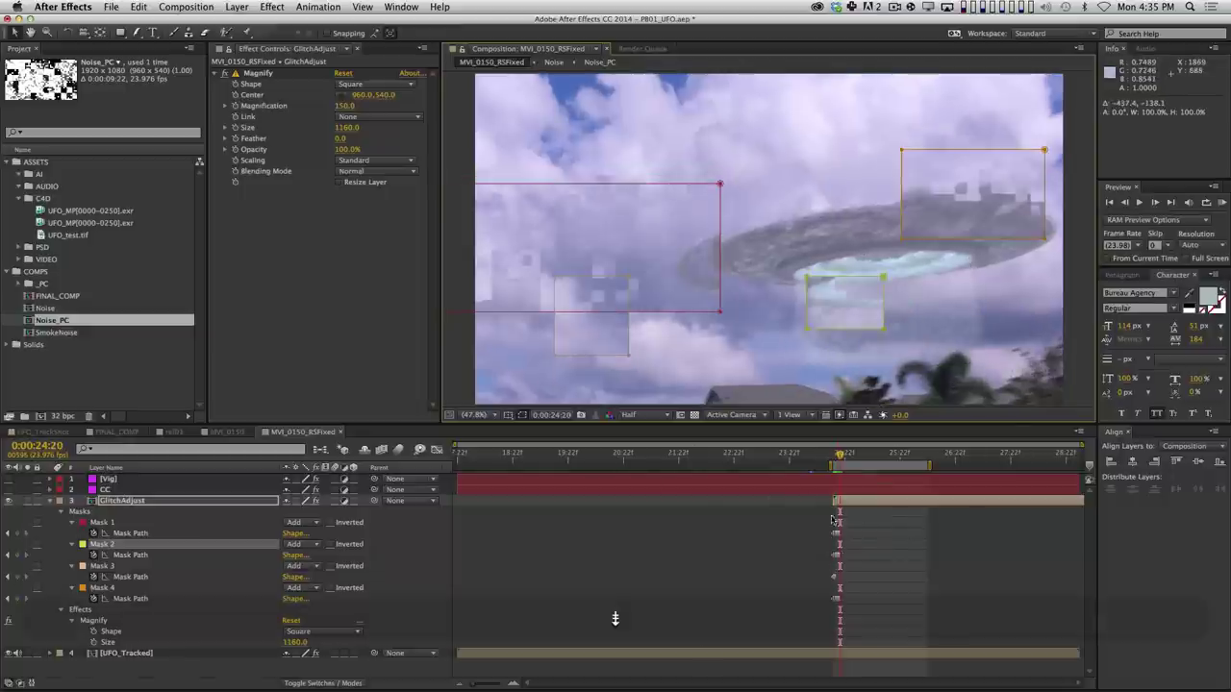
pyautogui.press('=')
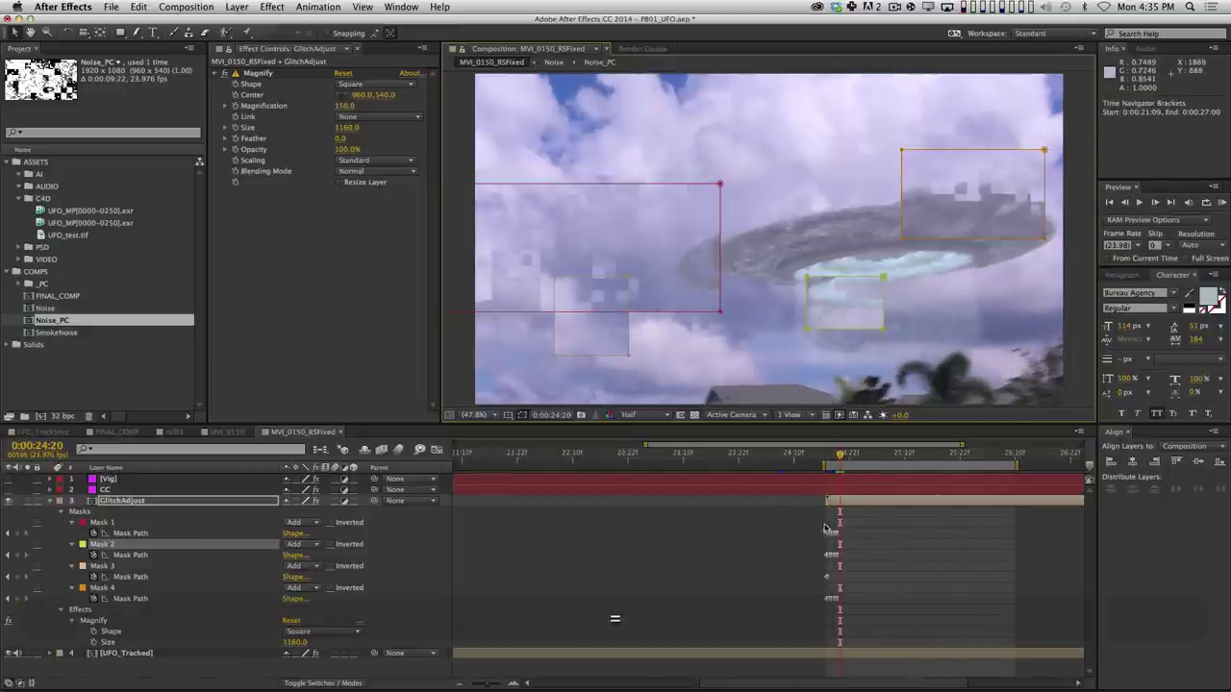
pyautogui.click(825, 532)
pyautogui.press('super+v')
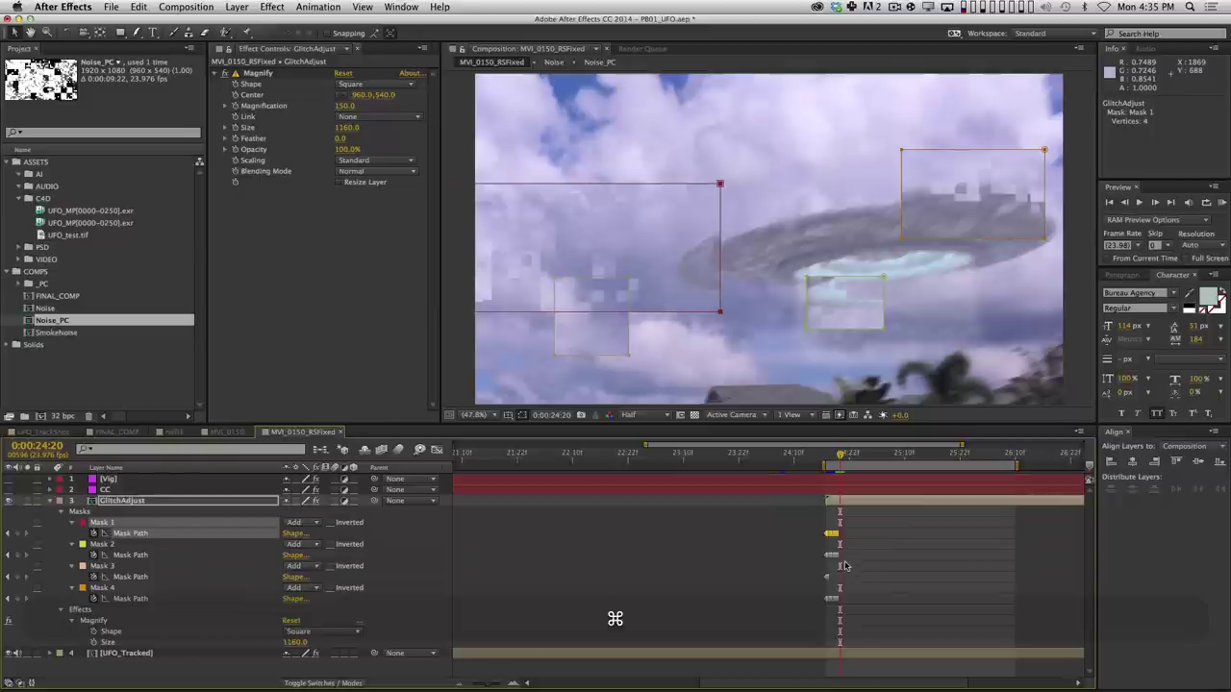
pyautogui.click(818, 555)
pyautogui.press('super+v')
pyautogui.click(825, 598)
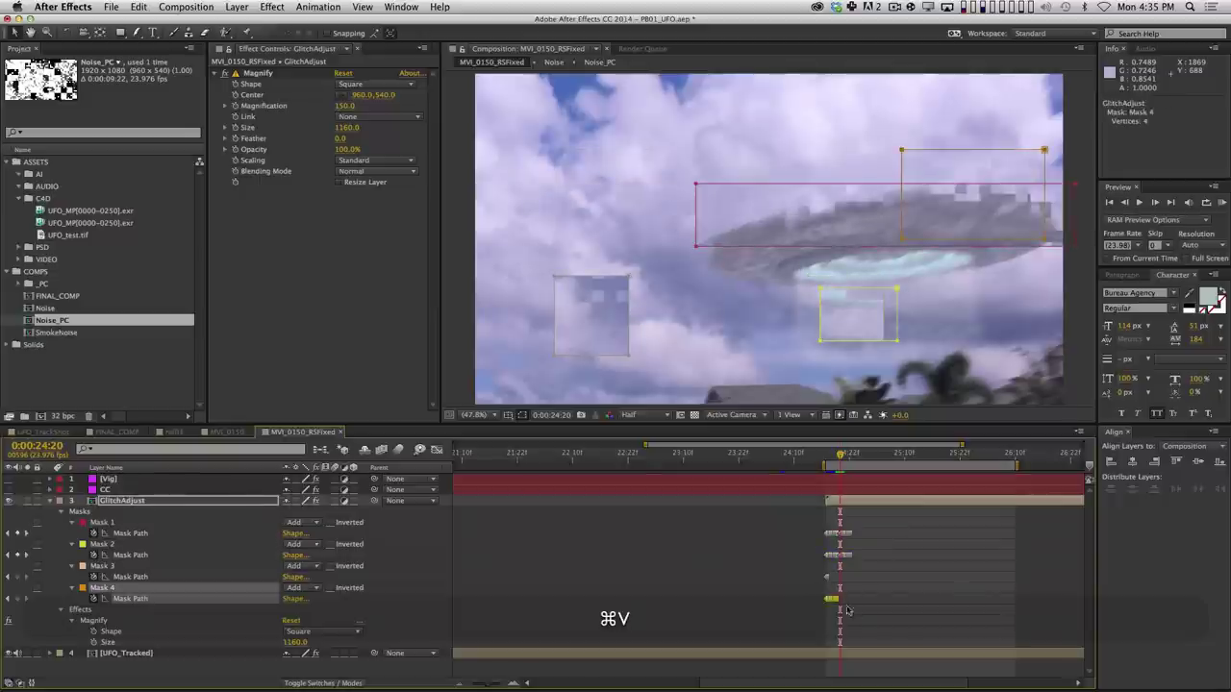
pyautogui.press('super+v')
# Move and widen Mask 3 beside the UFO's left end at 0:00:24:20, and place it over the house roof at 0:00:24:17.
pyautogui.click(827, 577)
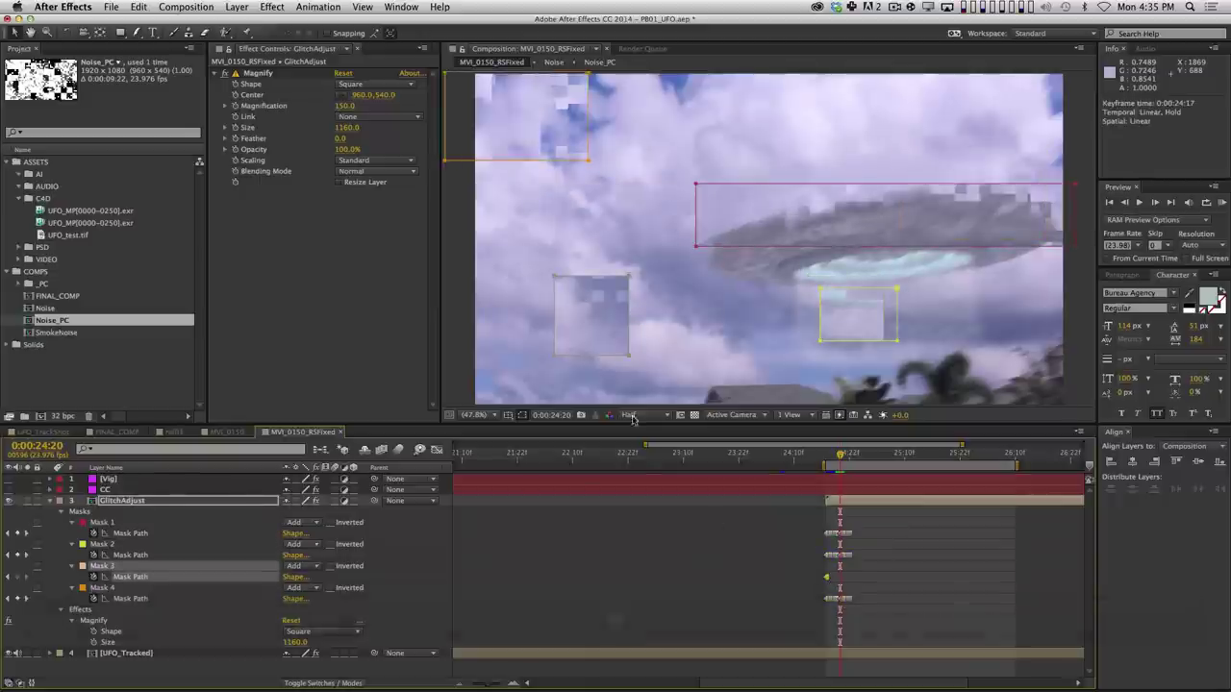
pyautogui.click(630, 277)
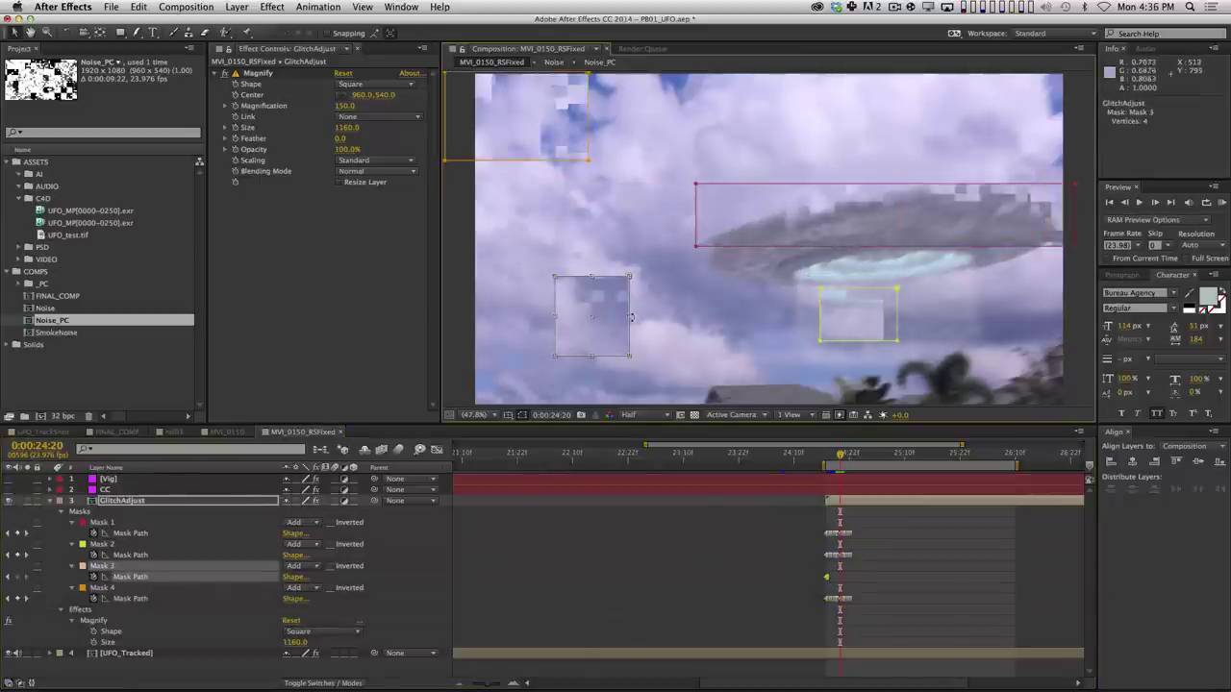
pyautogui.moveTo(632, 318); pyautogui.dragTo(663, 198)
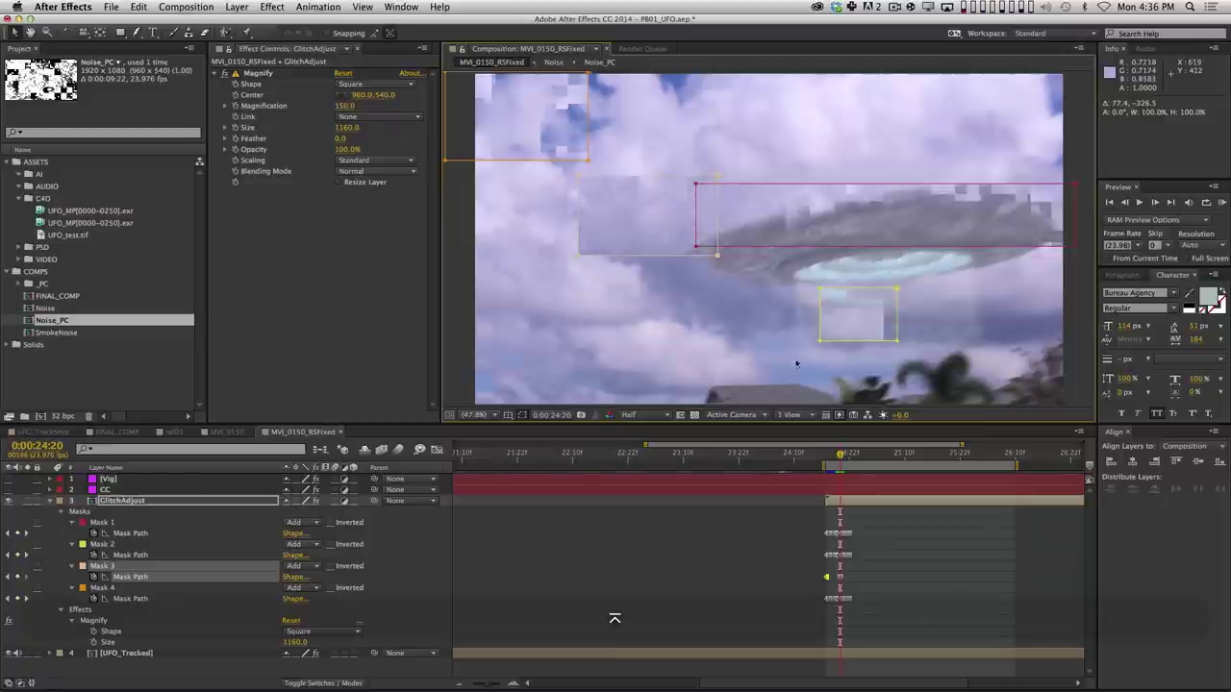
pyautogui.press('pageup')
pyautogui.press('pageup')
pyautogui.press('pageup')
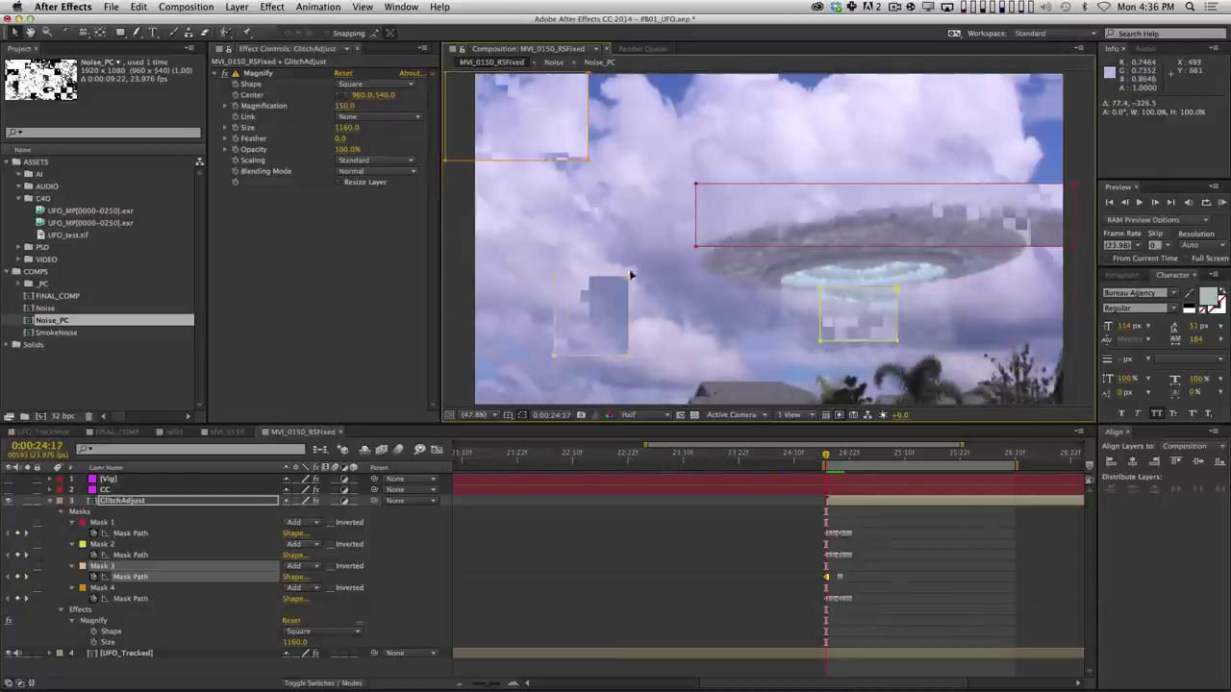
pyautogui.moveTo(630, 277); pyautogui.dragTo(734, 368)
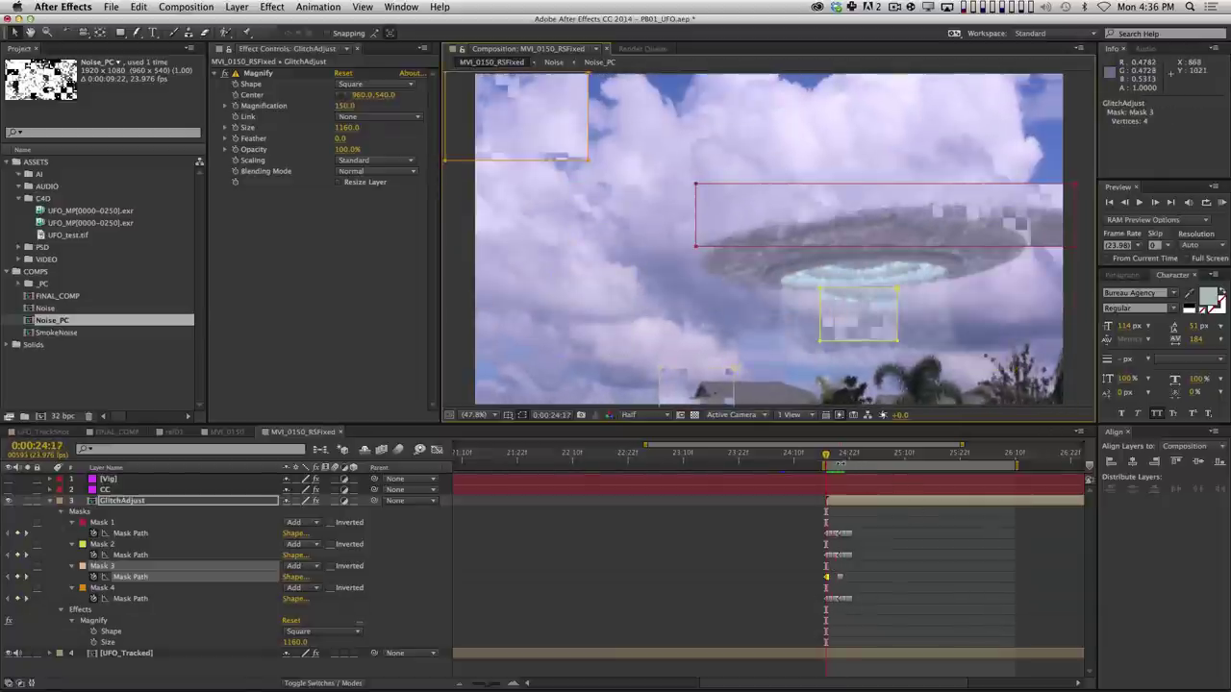
# Preview the glitch, trim the GlitchAdjust layer to end at 0:00:24:23, and check its mask jumps frame by frame.
pyautogui.press('KP_0')
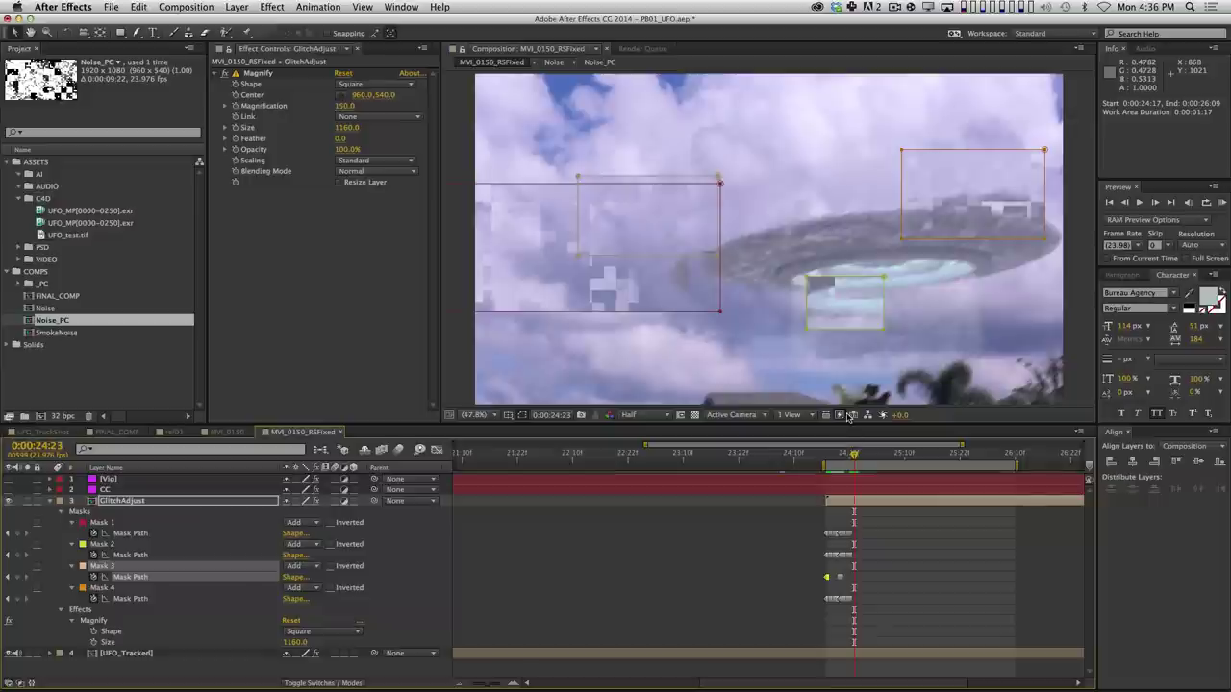
pyautogui.hotkey('alt', ']')
pyautogui.press('pagedown')
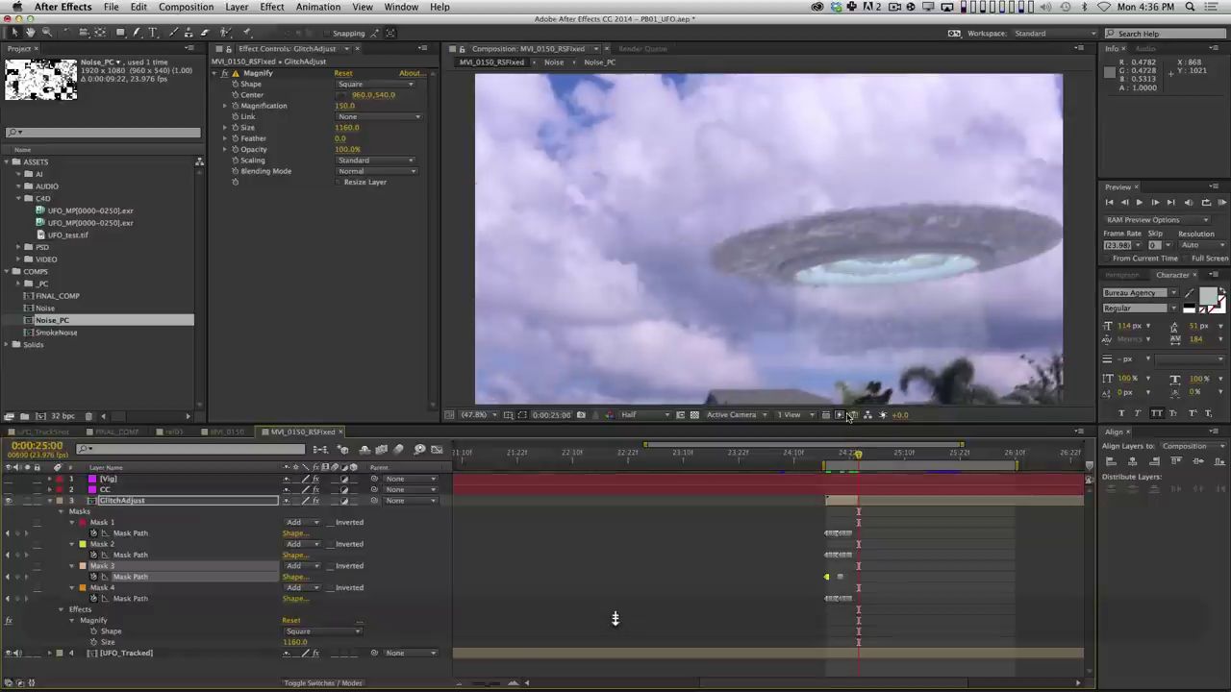
pyautogui.press('pagedown')
pyautogui.hotkey('shift', 'pageup')
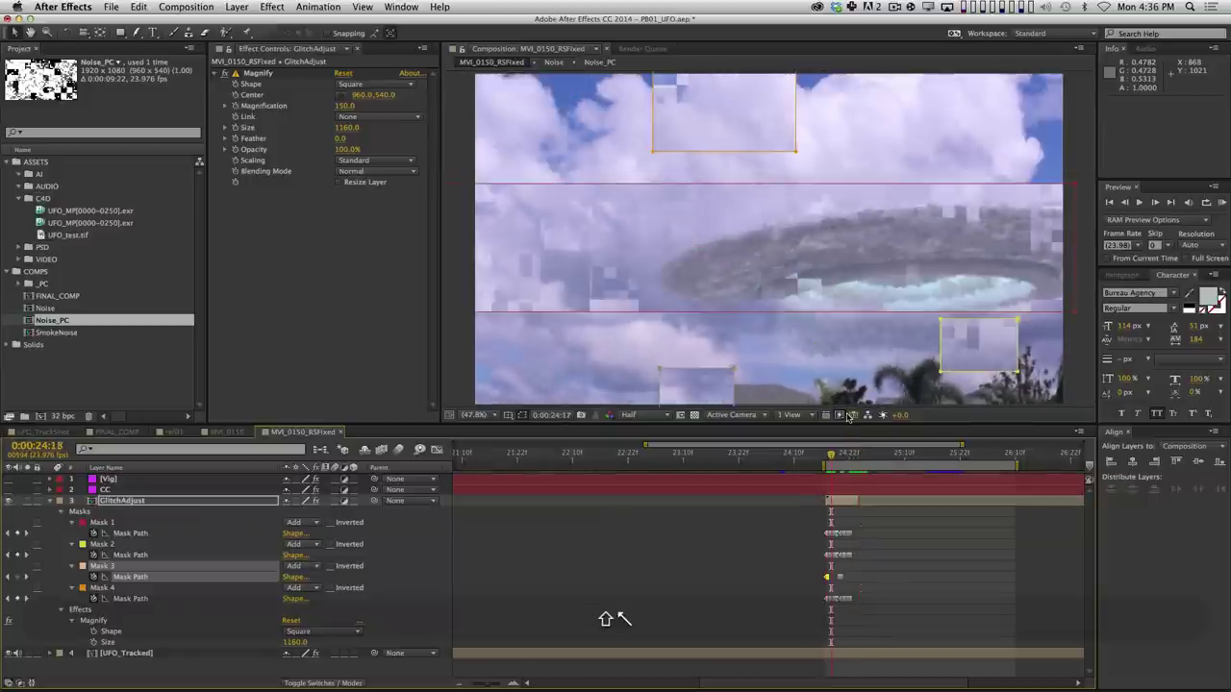
pyautogui.press('pagedown')
pyautogui.press('pagedown')
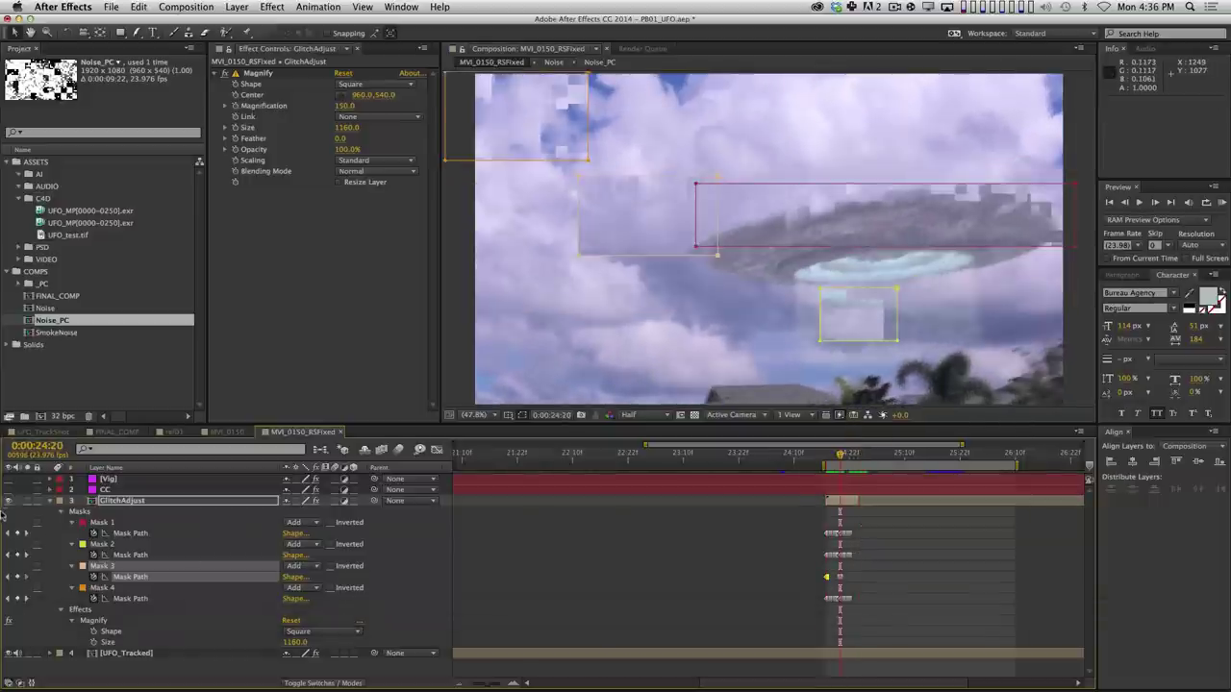
# Shift the GlitchAdjust layer to start at the UFO's light flash at 0:00:25:05 and preview the shot with the layer enabled.
pyautogui.click(9, 501)
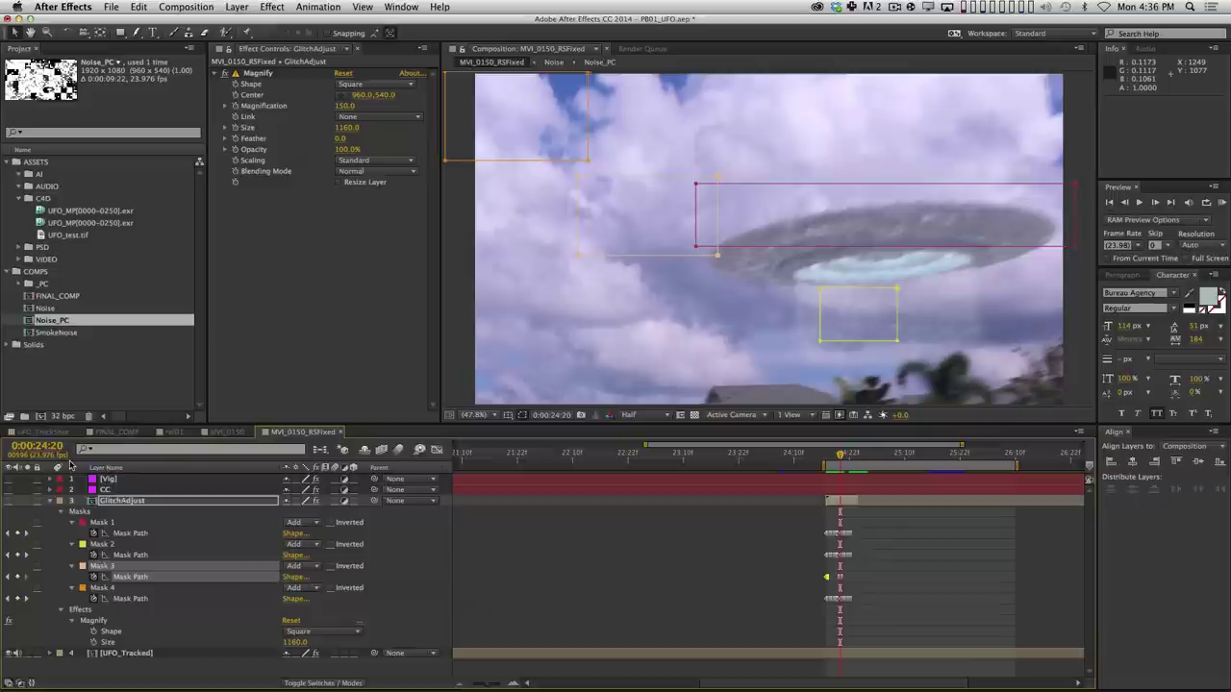
pyautogui.click(787, 452)
pyautogui.press('space')
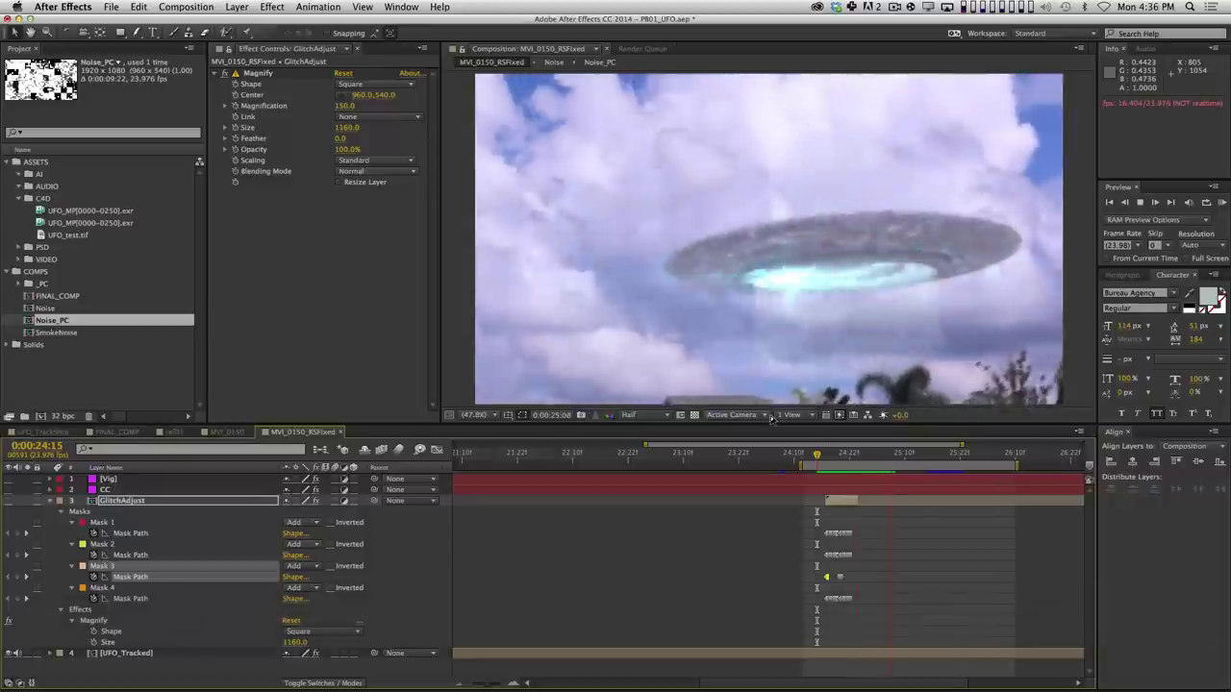
pyautogui.press('space')
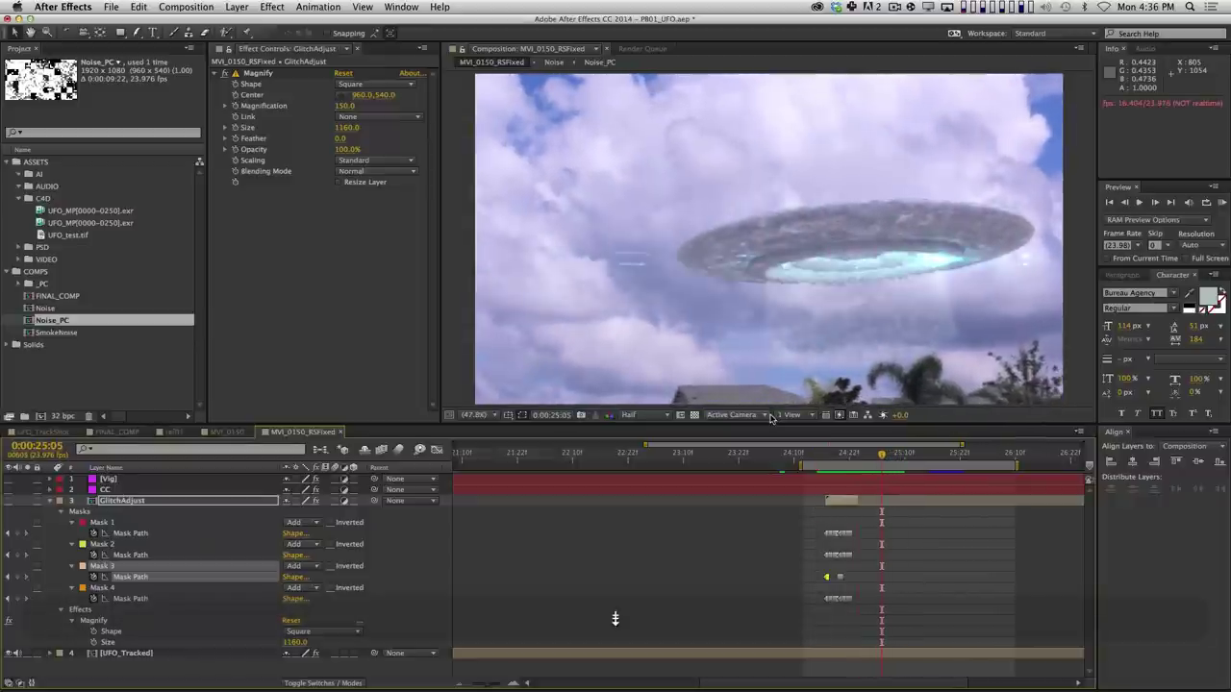
pyautogui.press('[')
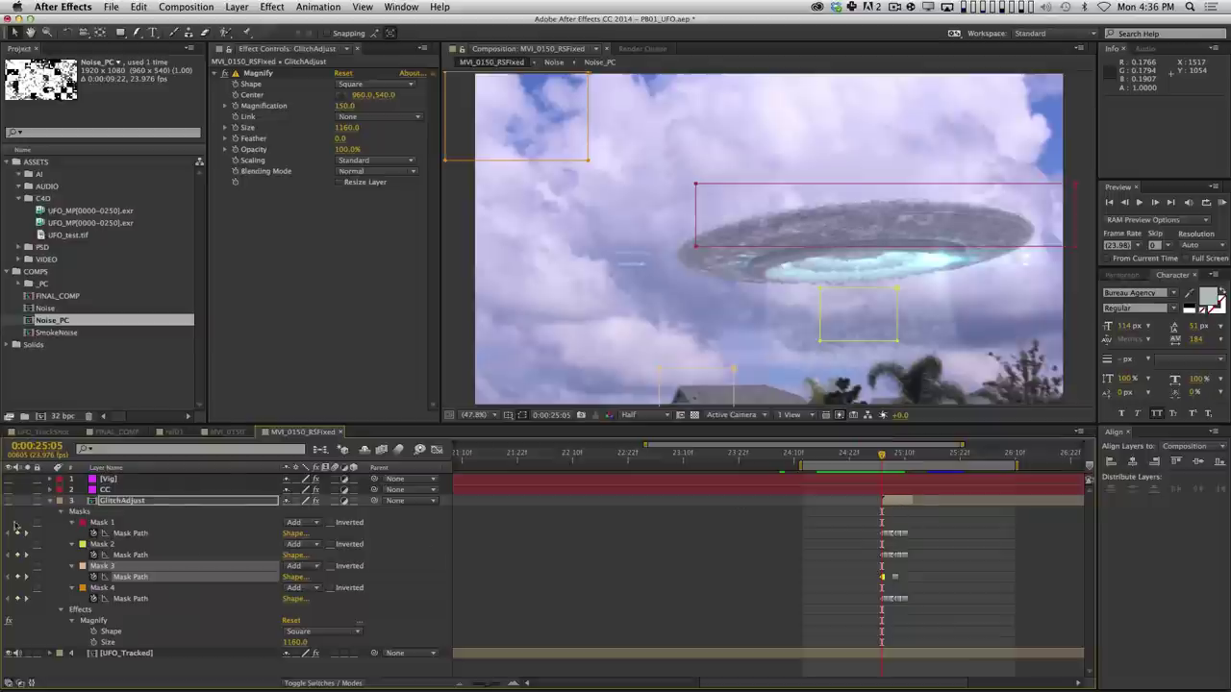
pyautogui.press('space')
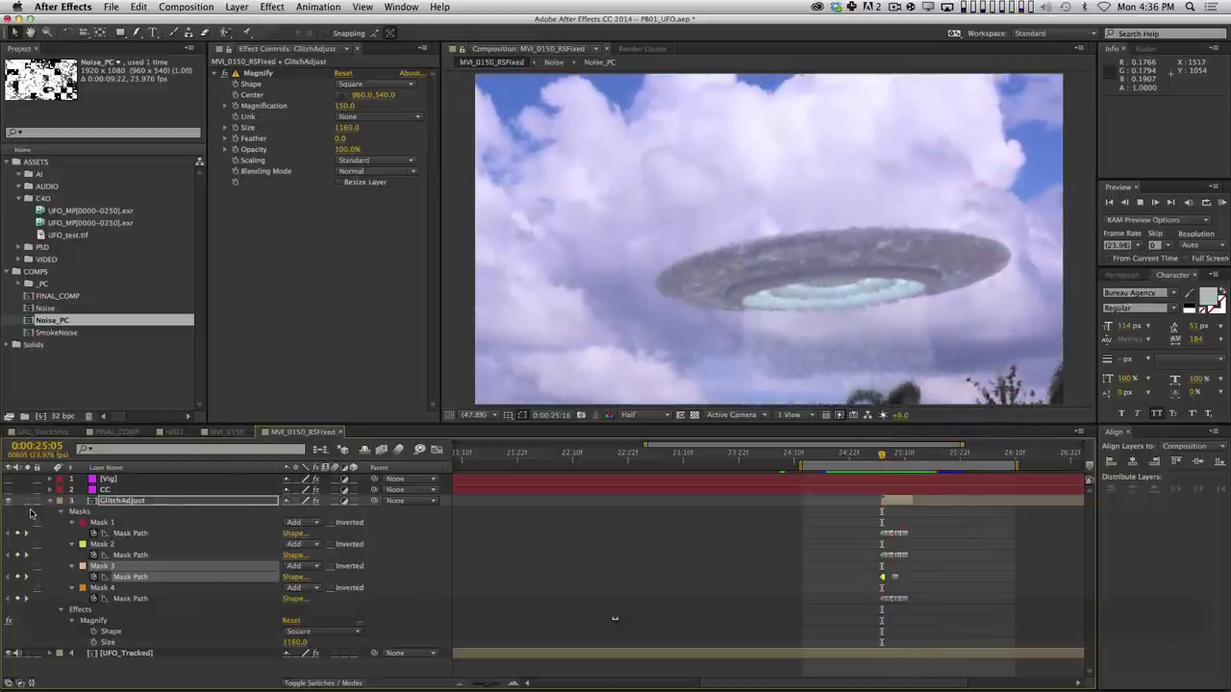
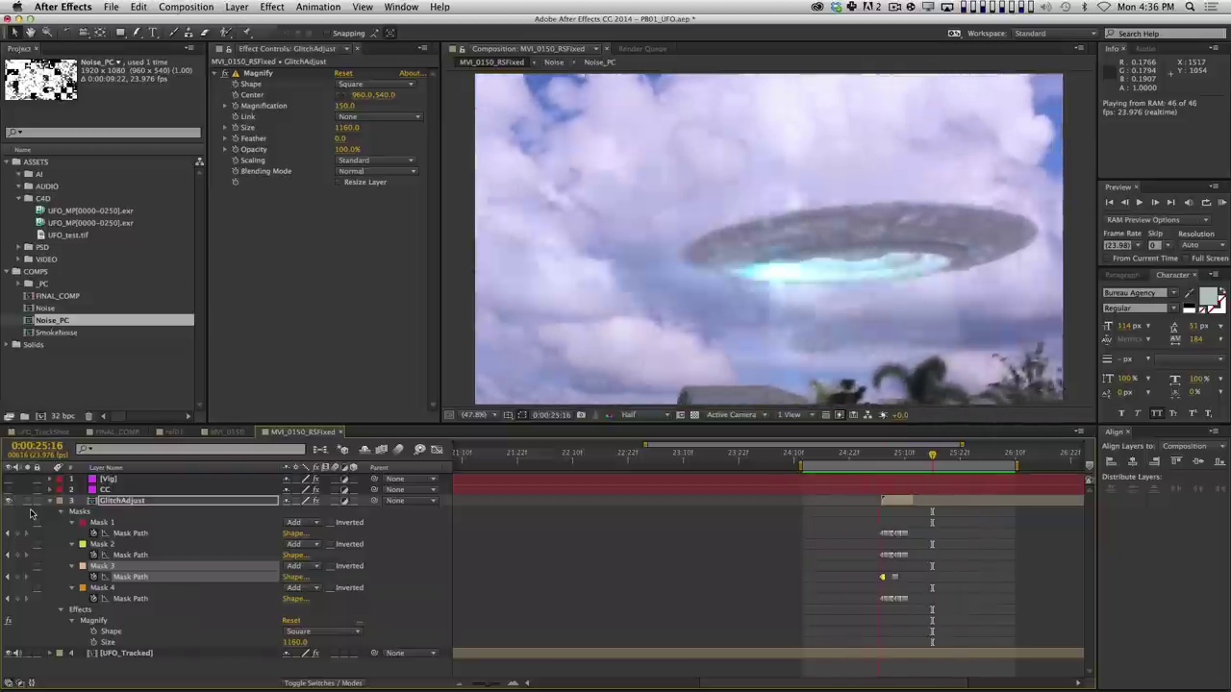
pyautogui.press('space')
# Try a second glitch burst by duplicating GlitchAdjust and moving the copy to start at 0:00:26:04.
pyautogui.moveTo(968, 569); pyautogui.dragTo(772, 569)
pyautogui.press('super+a')
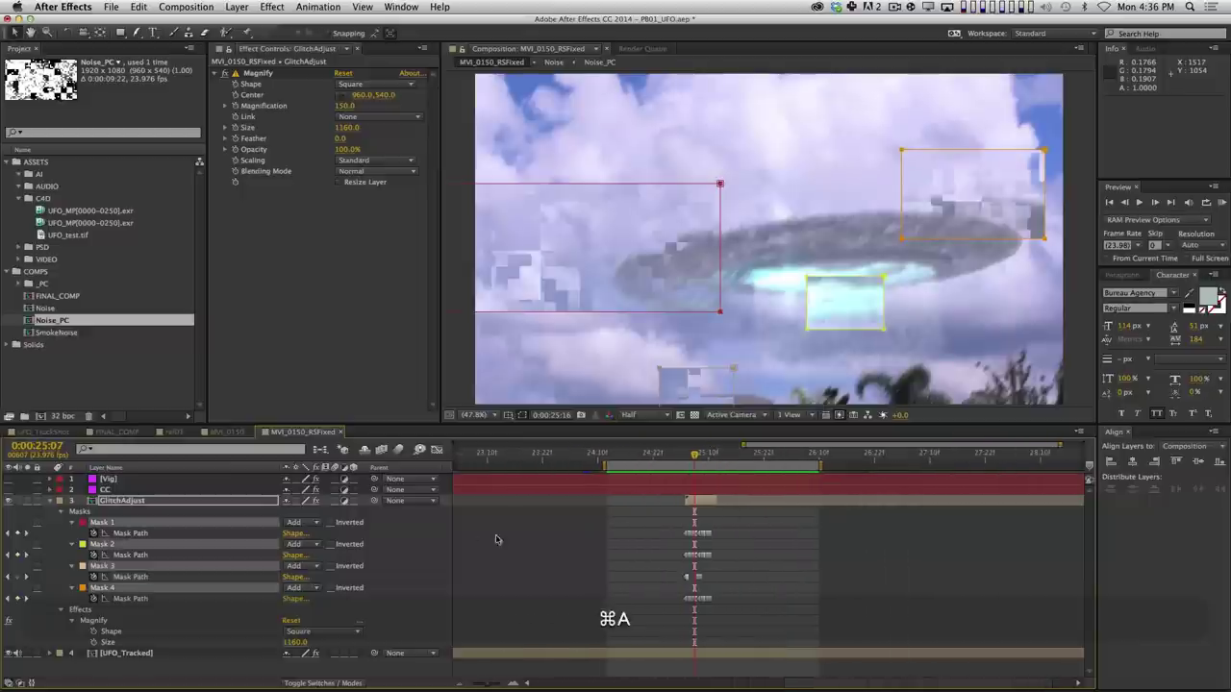
pyautogui.hotkey('shift', '`')
pyautogui.press('super+d')
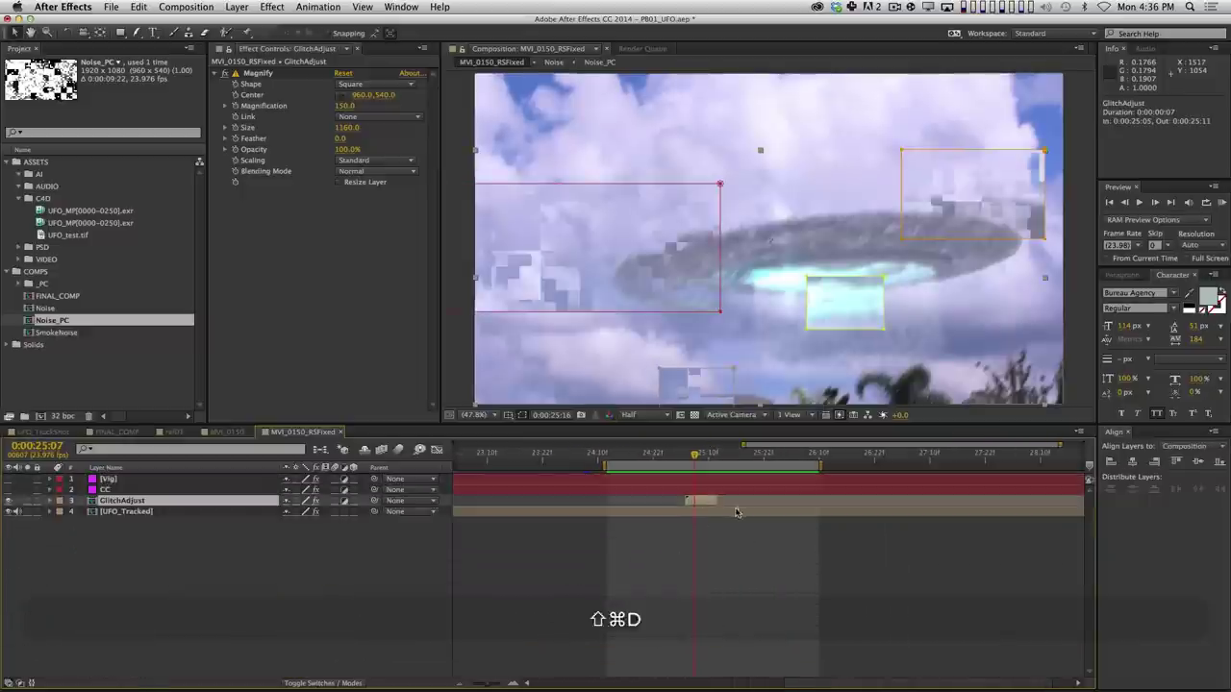
pyautogui.moveTo(712, 500); pyautogui.dragTo(816, 539)
pyautogui.click(800, 579)
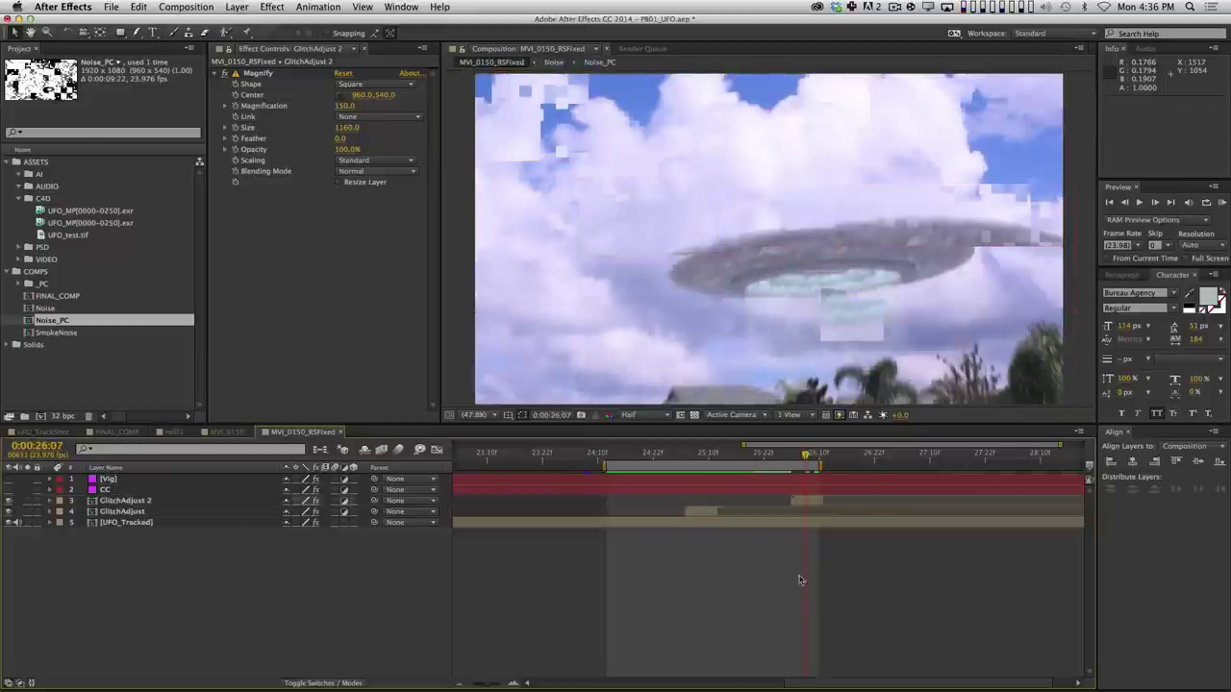
pyautogui.click(808, 501)
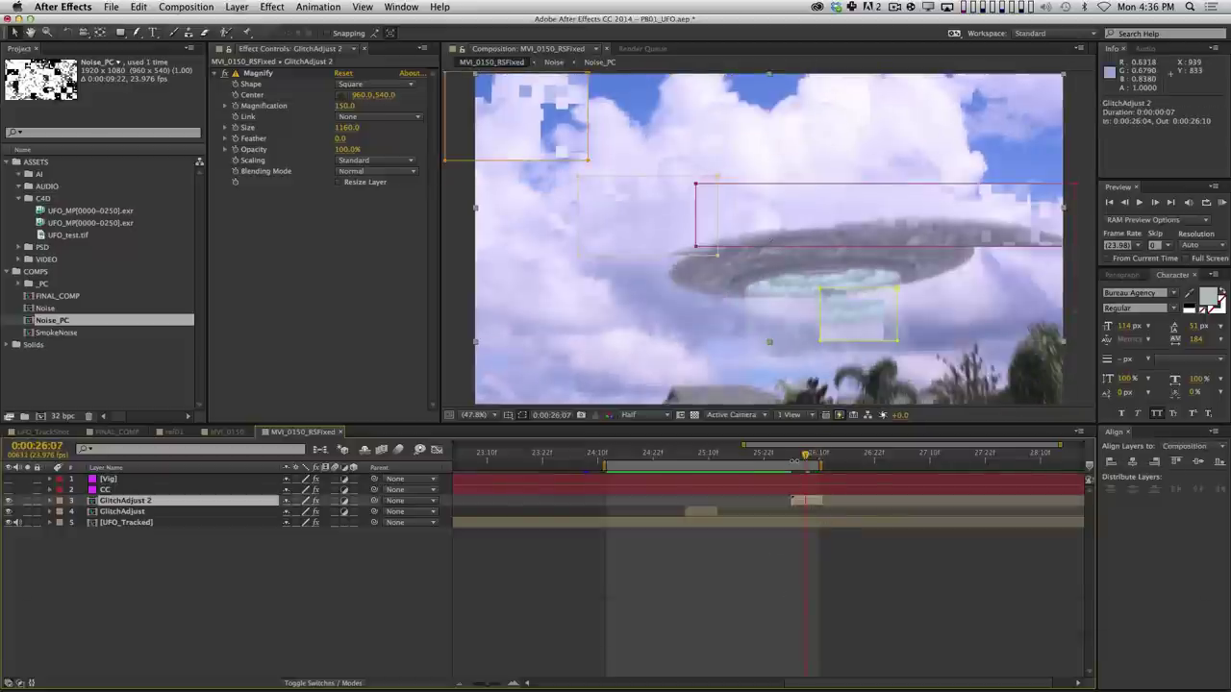
pyautogui.press('BackSpace')
# Show the layers' source names, open the Noise comp used by GlitchAdjust, and nest Noise in a new composition.
pyautogui.click(687, 455)
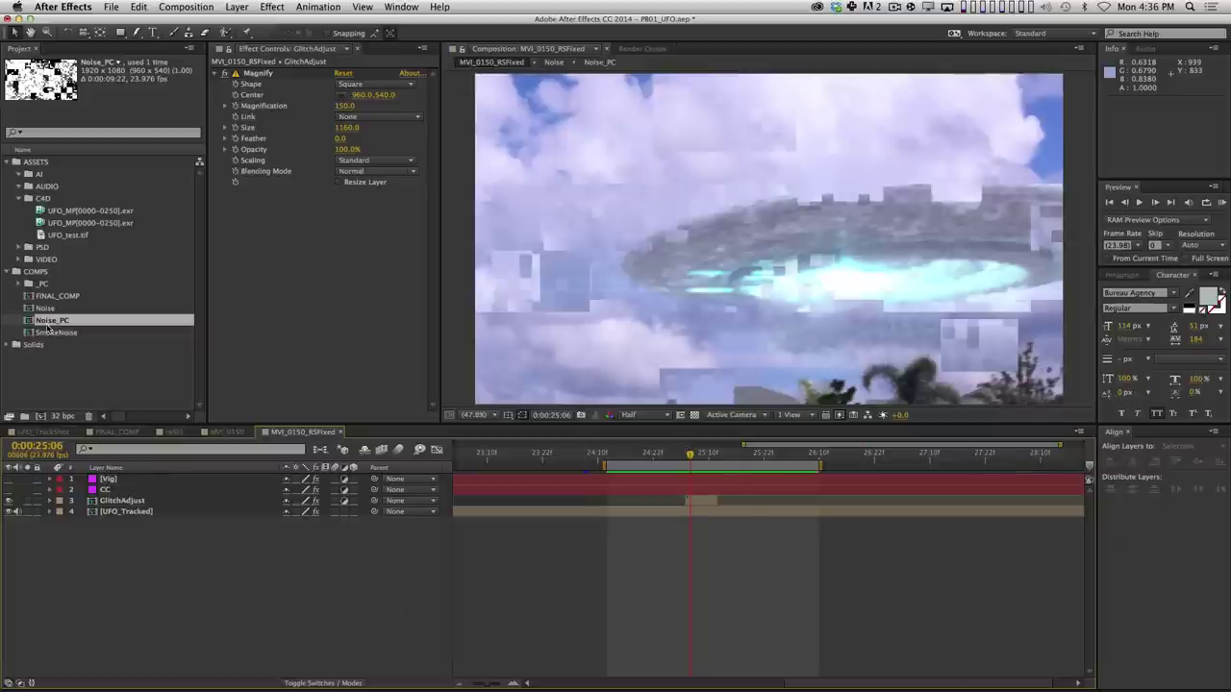
pyautogui.click(135, 500)
pyautogui.click(129, 468)
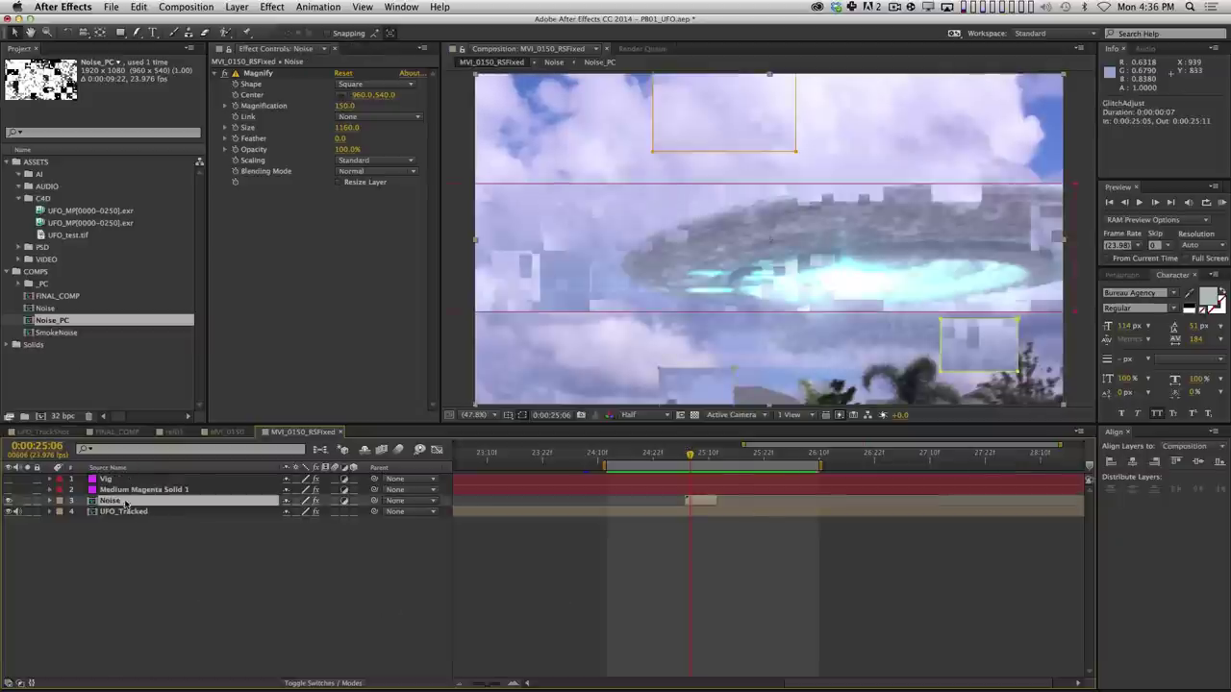
pyautogui.doubleClick(45, 308)
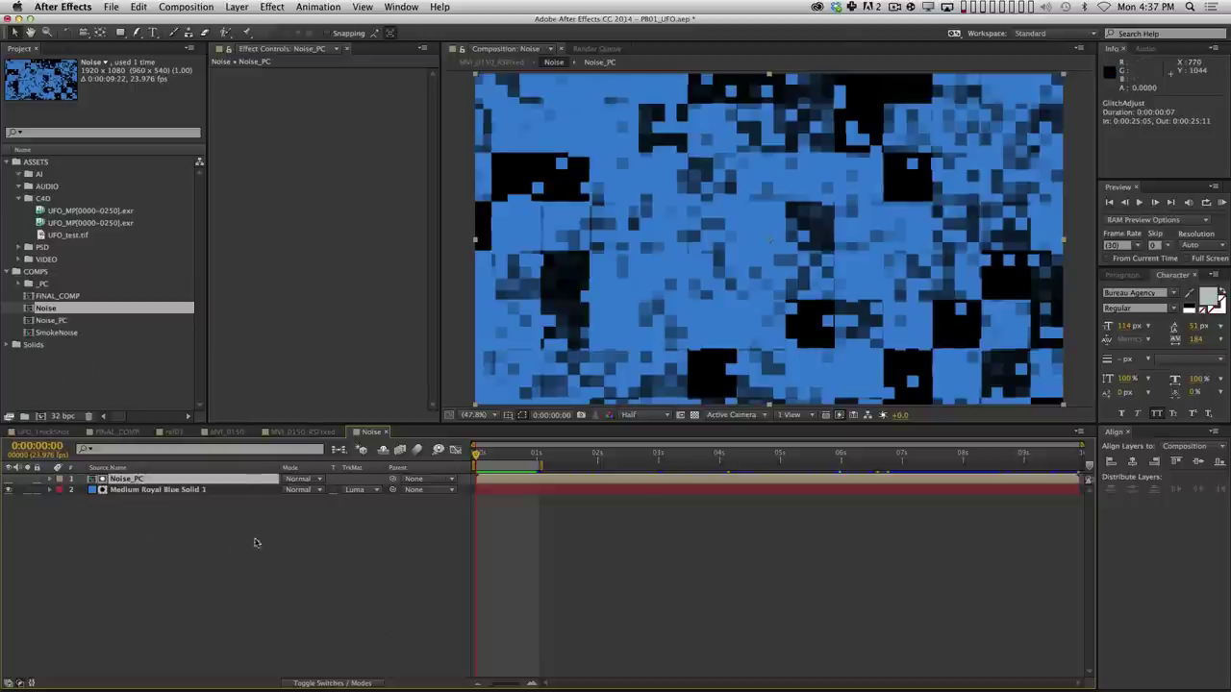
pyautogui.moveTo(54, 314); pyautogui.dragTo(41, 417)
pyautogui.click(209, 539)
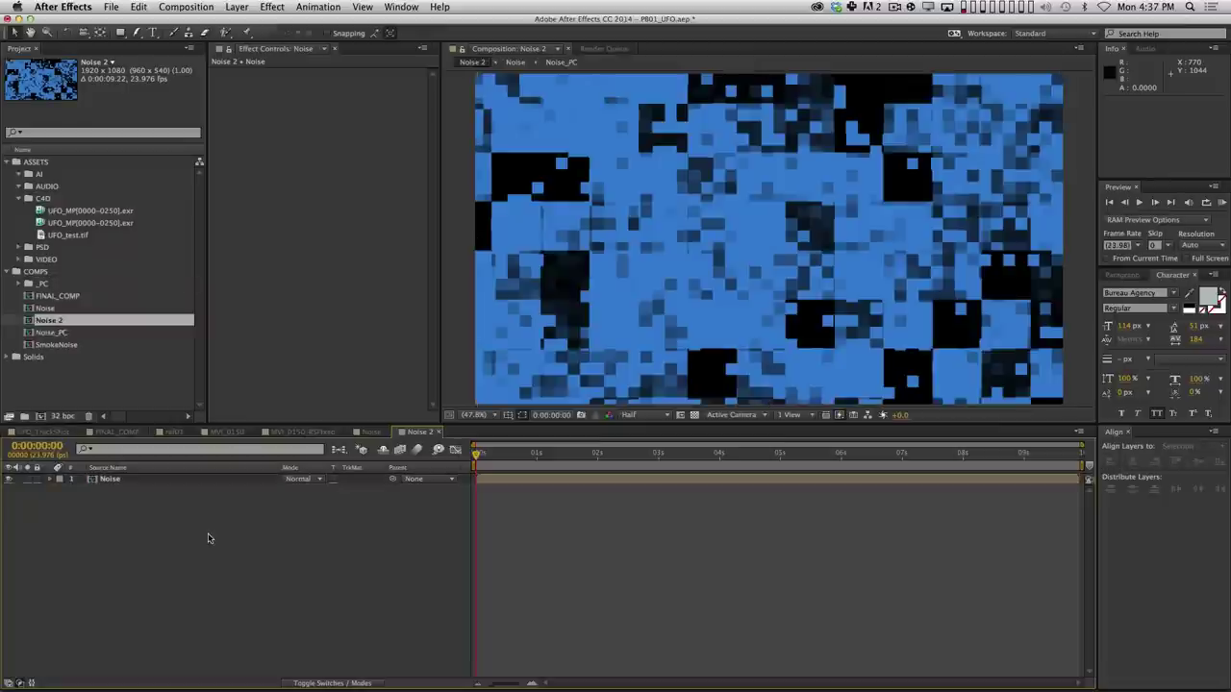
# Apply the Colorama effect to the Noise layer in the Noise 2 comp.
pyautogui.click(204, 481)
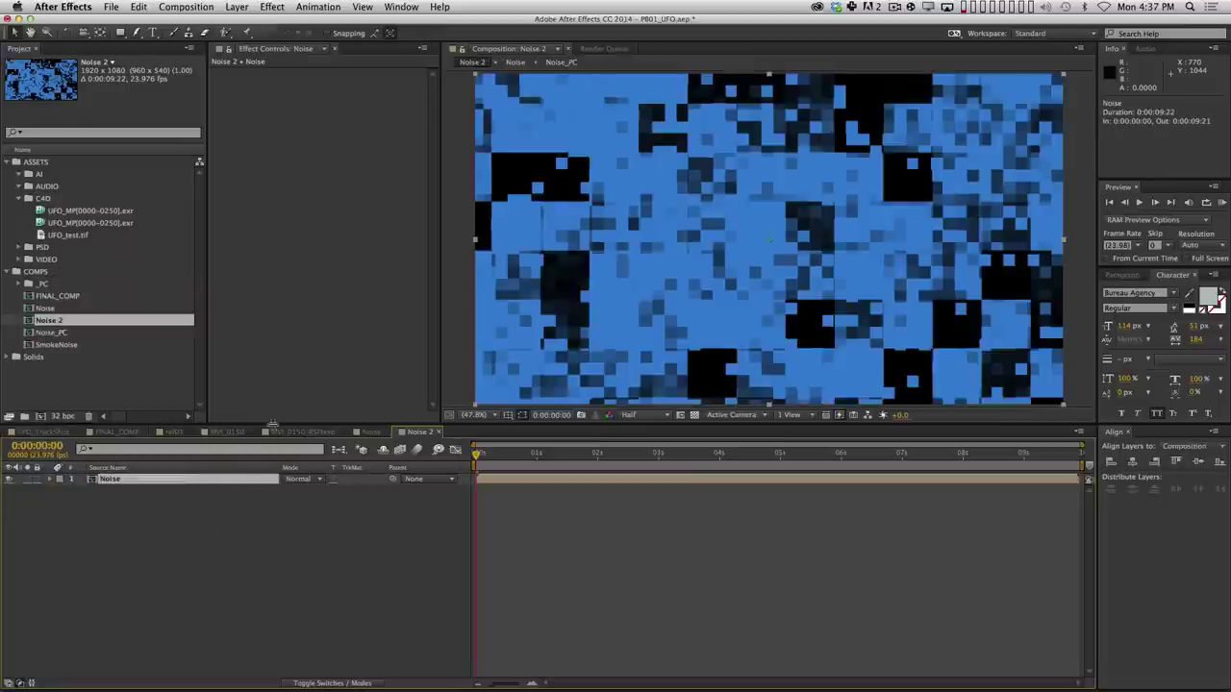
pyautogui.click(279, 7)
pyautogui.moveTo(299, 130)
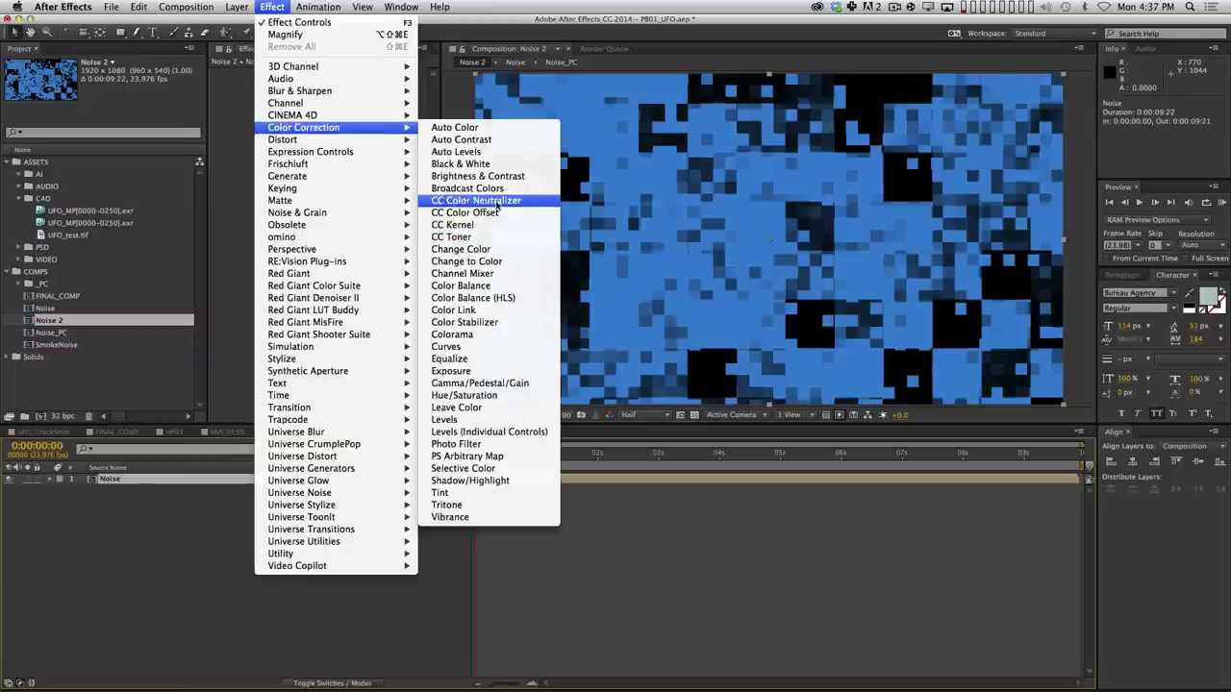
pyautogui.click(471, 335)
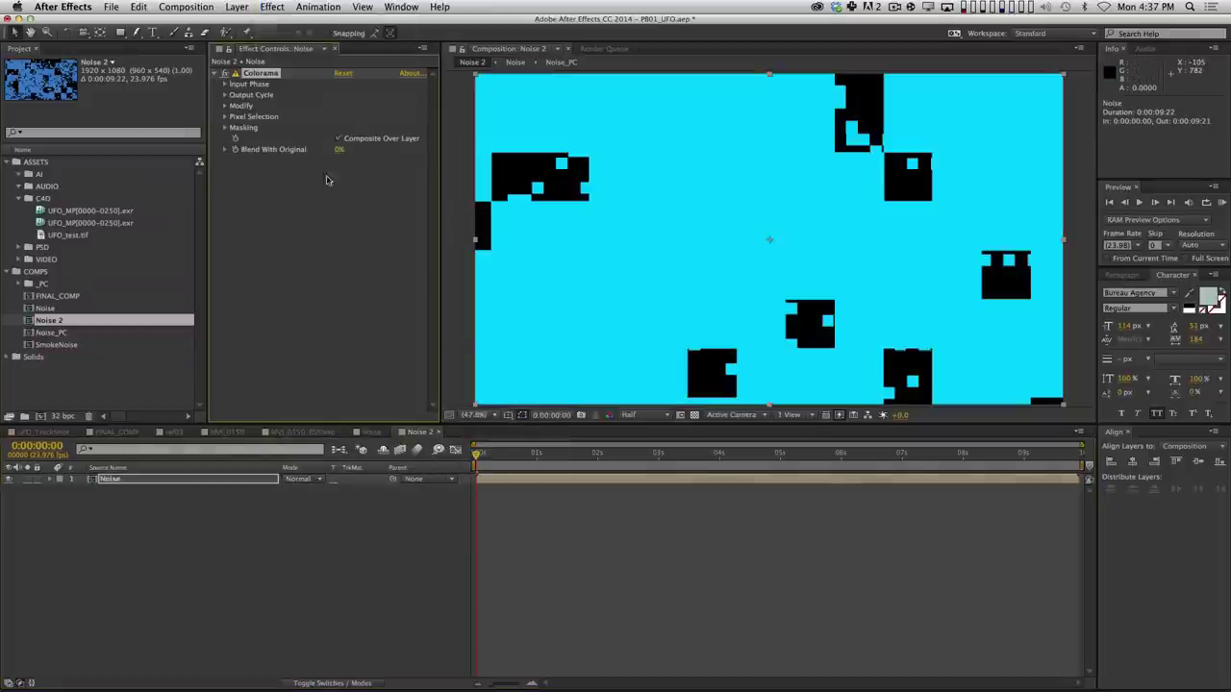
# Set Colorama's Get Phase From to Alpha and preview the recoloured block noise.
pyautogui.click(223, 74)
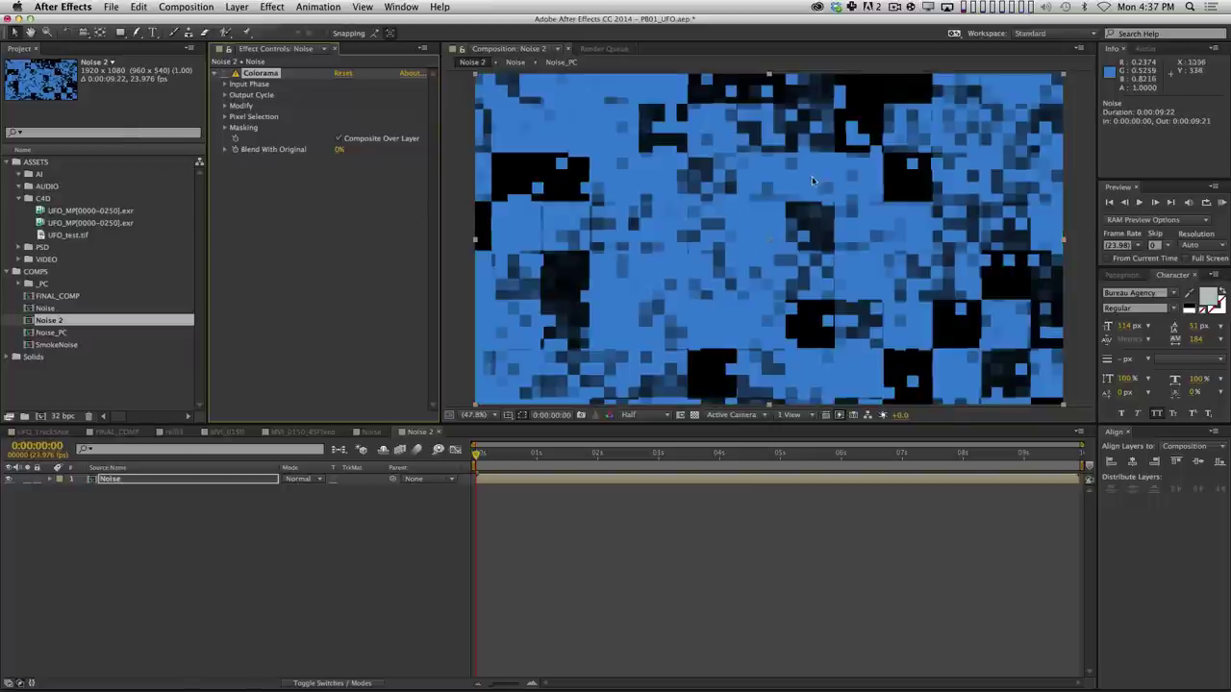
pyautogui.click(224, 84)
pyautogui.click(377, 97)
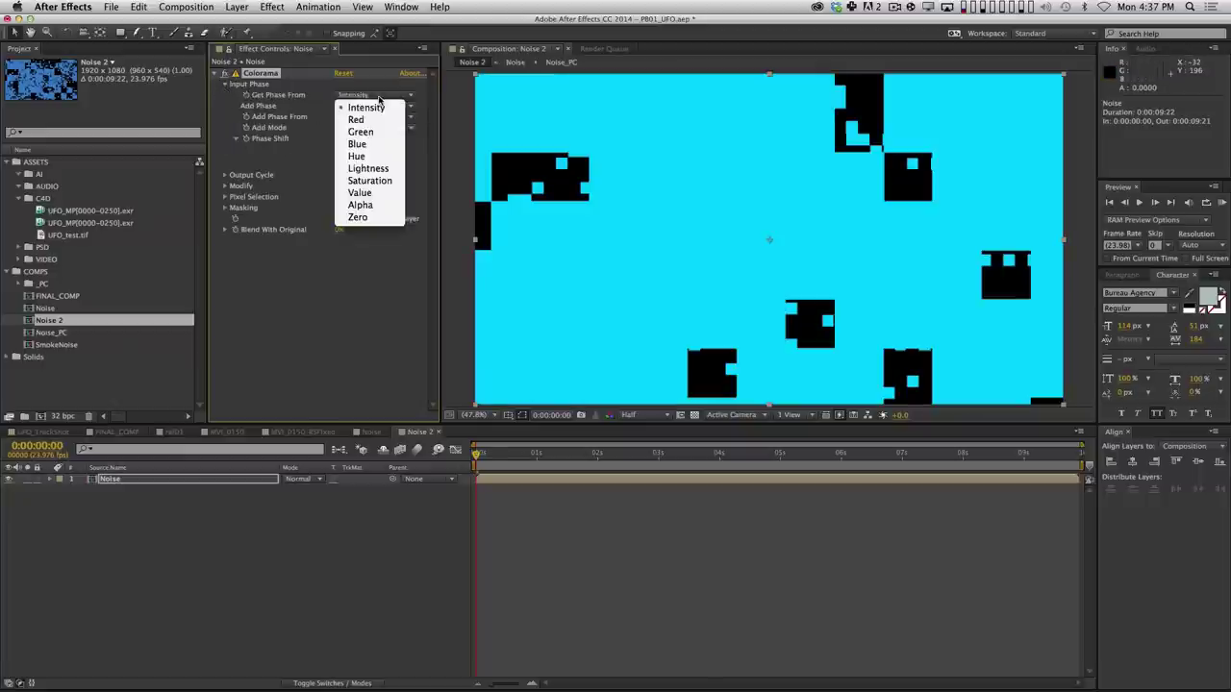
pyautogui.click(385, 206)
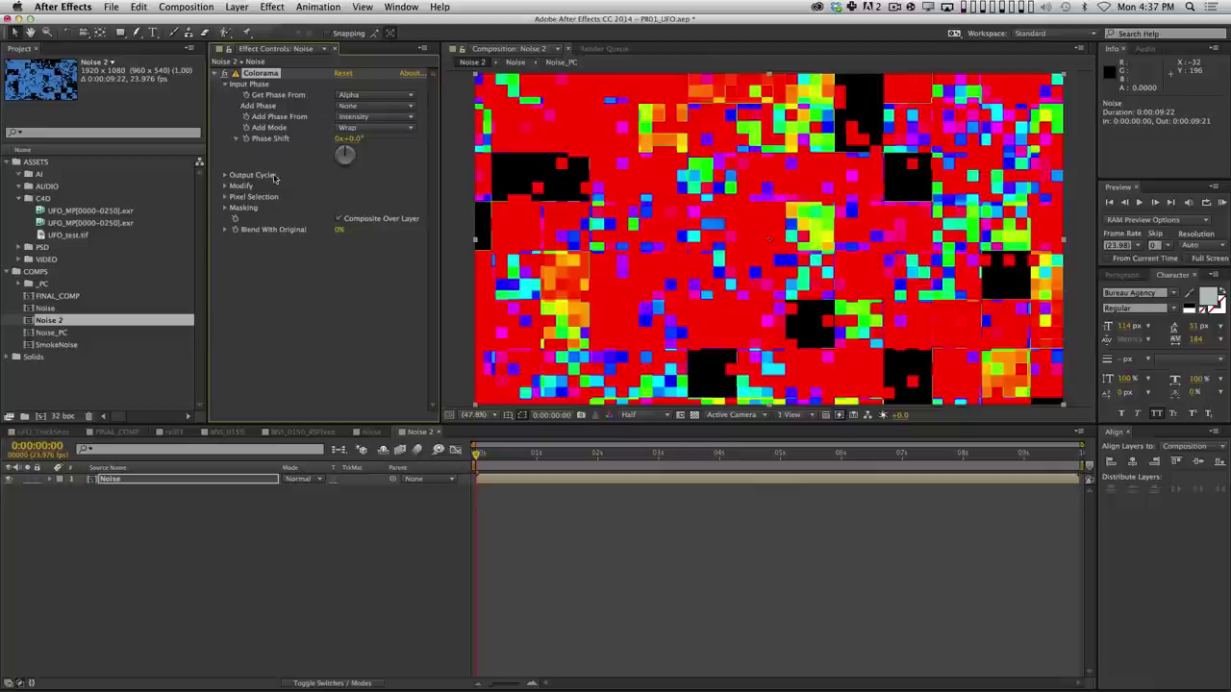
pyautogui.press('space')
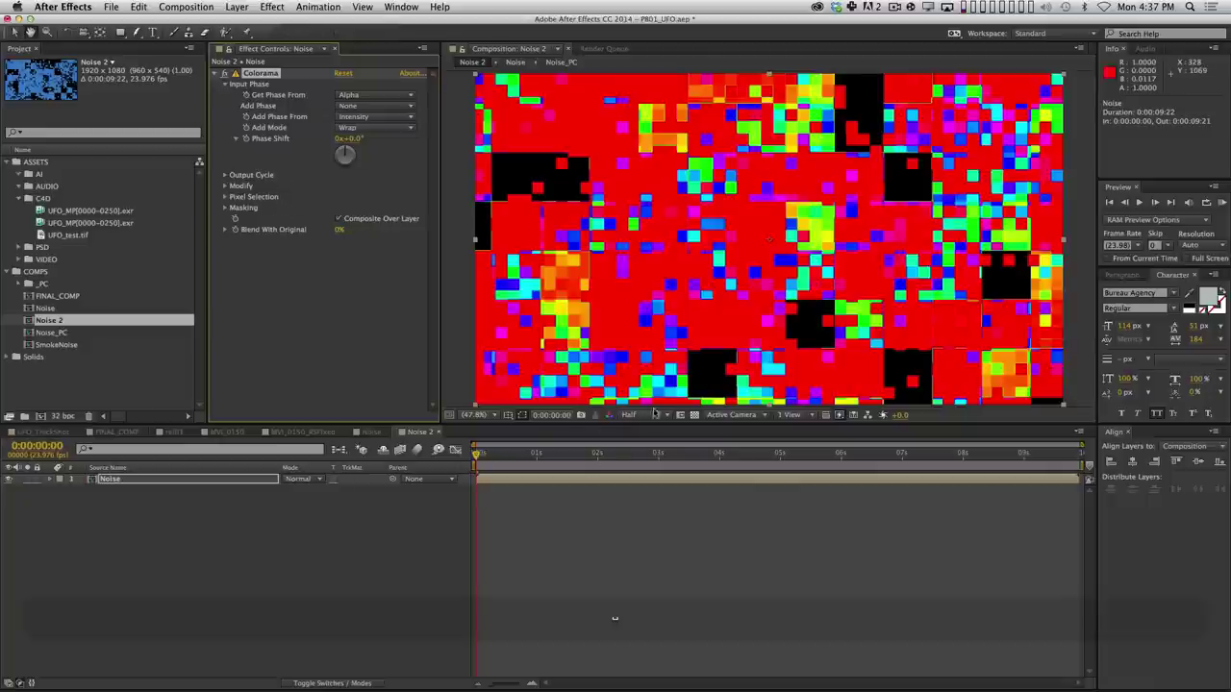
pyautogui.press('space')
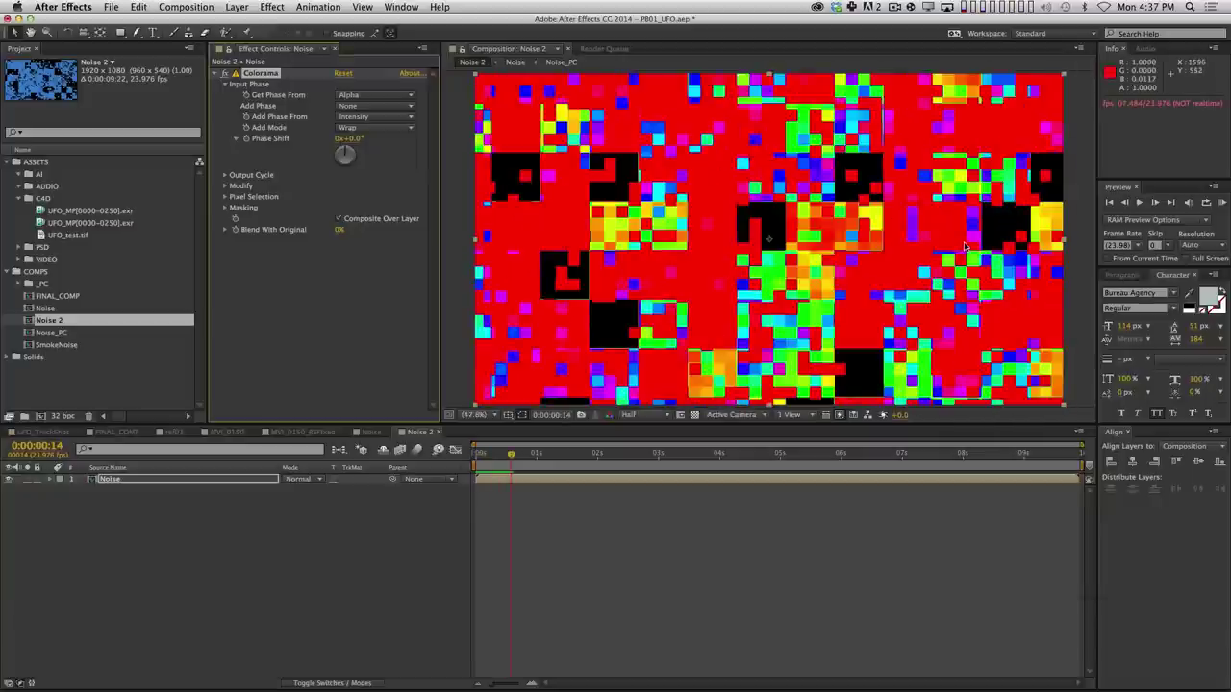
# Set Colorama's Phase Shift to 174° and compare the noise with the effect on and off.
pyautogui.click(225, 175)
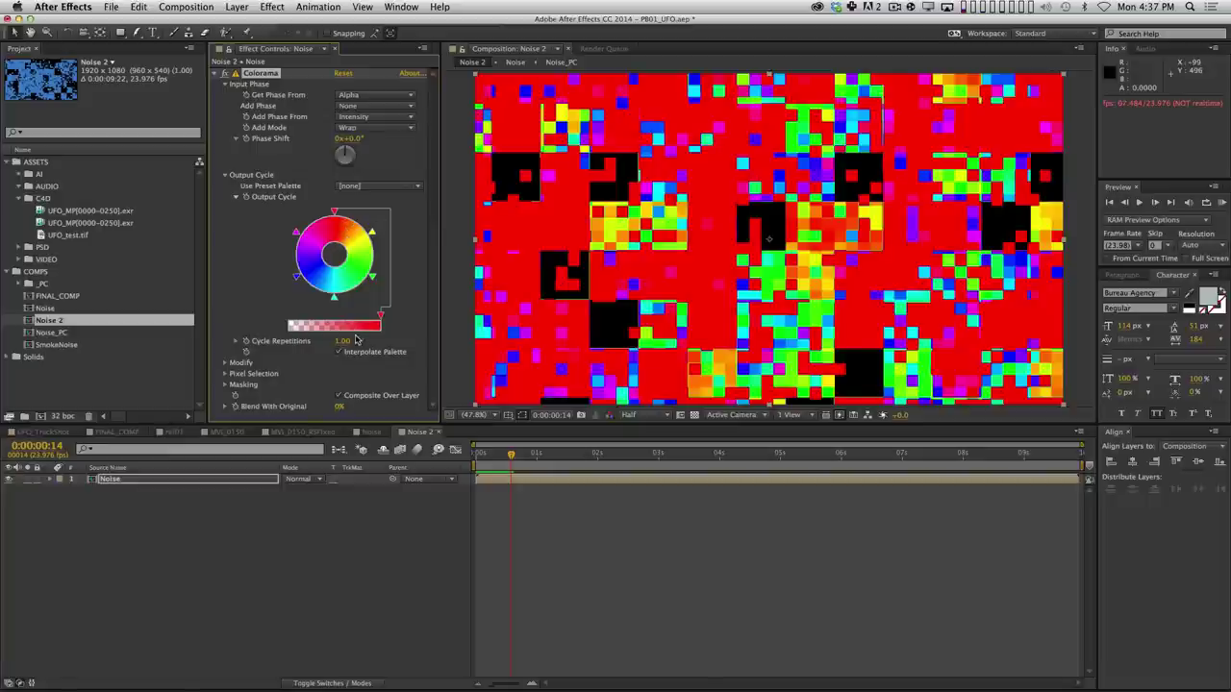
pyautogui.moveTo(362, 140); pyautogui.dragTo(459, 133)
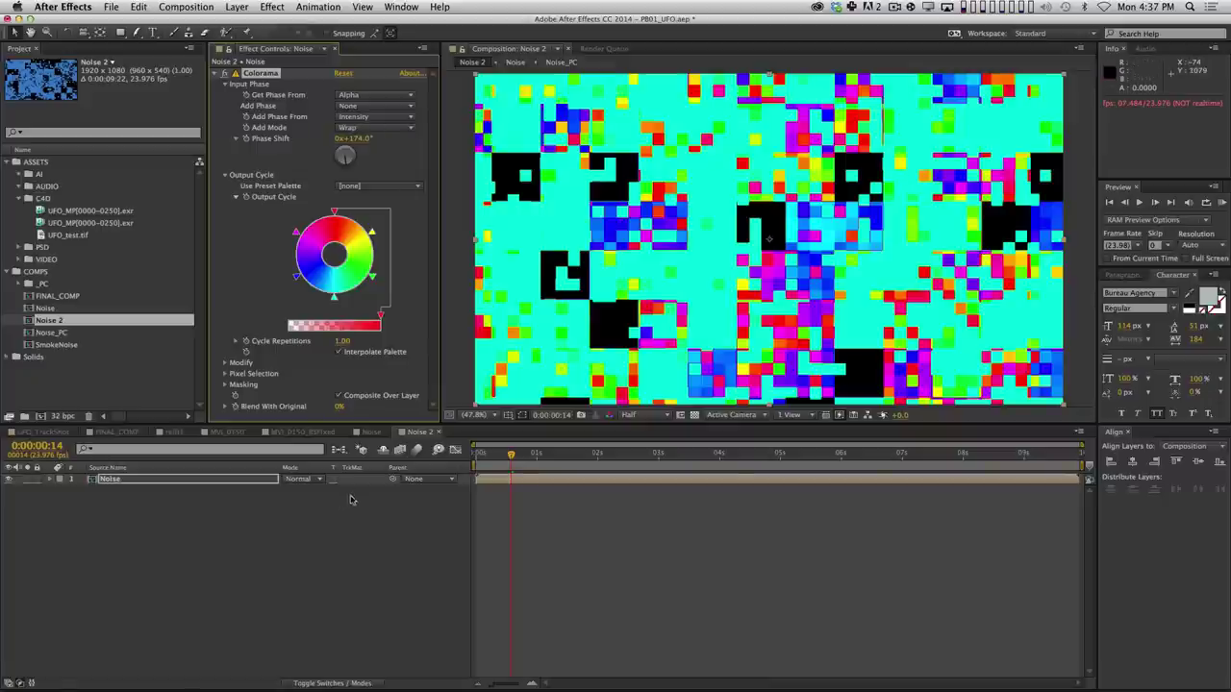
pyautogui.click(225, 74)
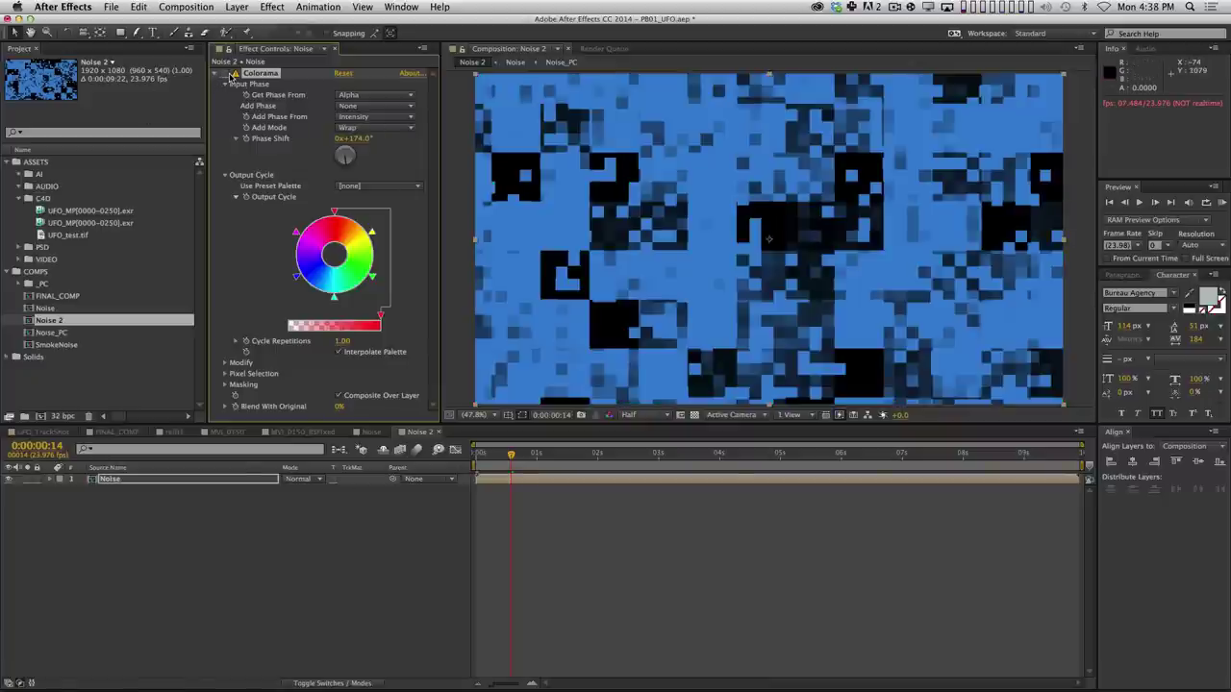
pyautogui.click(225, 75)
pyautogui.click(221, 76)
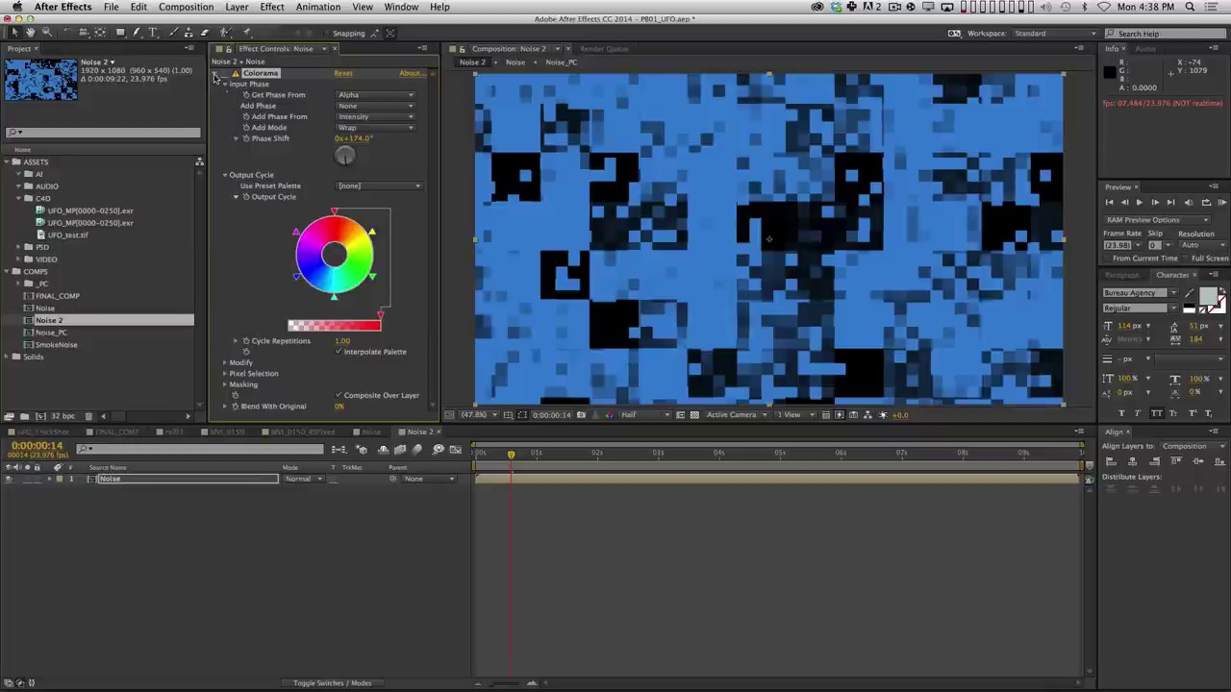
# Add a Curves effect to the Noise layer, below the collapsed Colorama effect.
pyautogui.click(216, 75)
pyautogui.click(273, 7)
pyautogui.moveTo(303, 127)
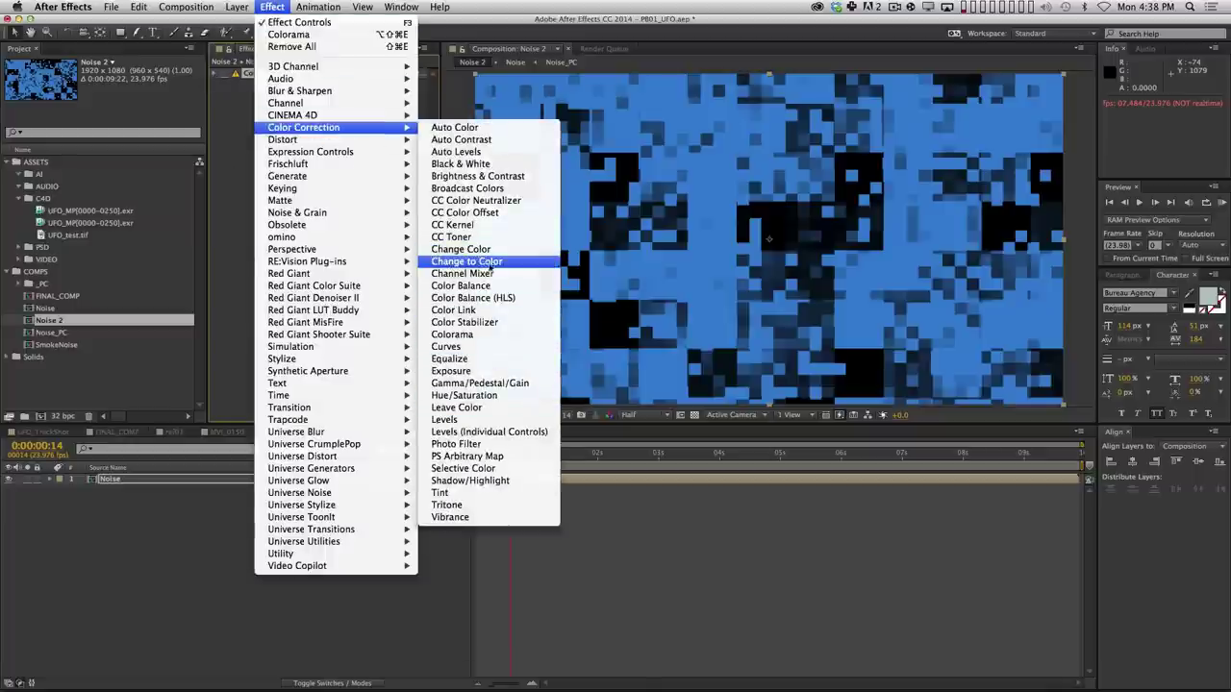
pyautogui.click(452, 346)
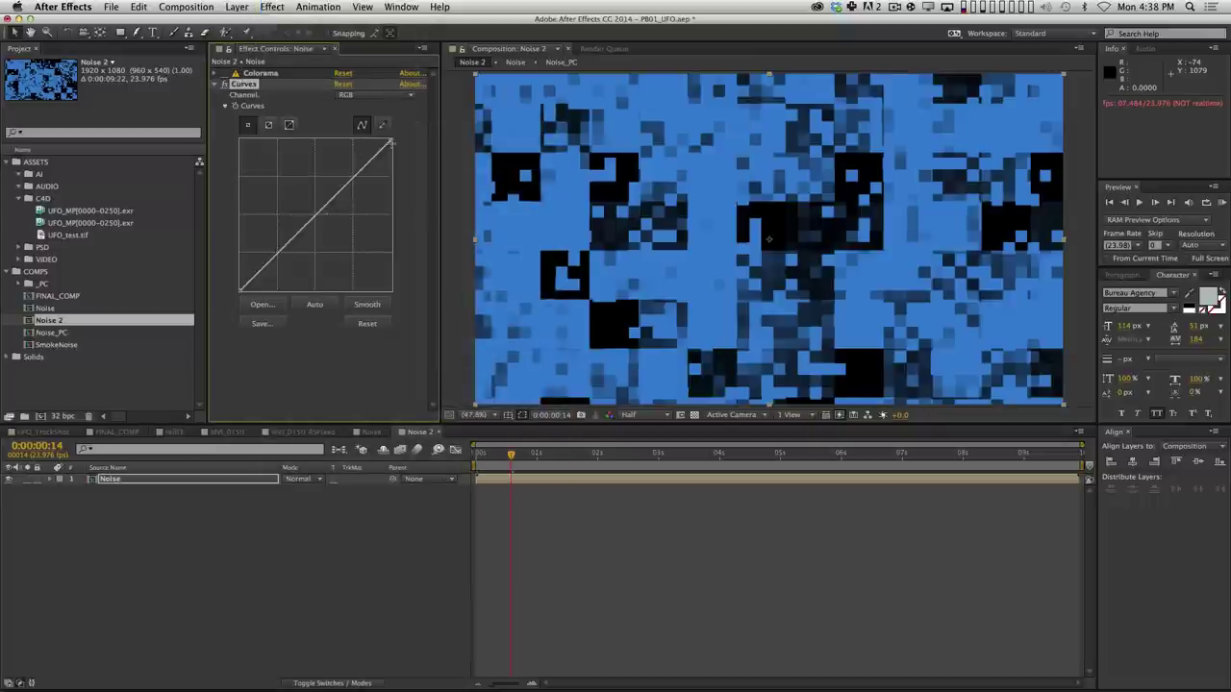
# Shape the RGB curve into a narrow hump in the shadows with the highlights at zero, re-enable Colorama, and preview the noise.
pyautogui.moveTo(389, 143); pyautogui.dragTo(404, 324)
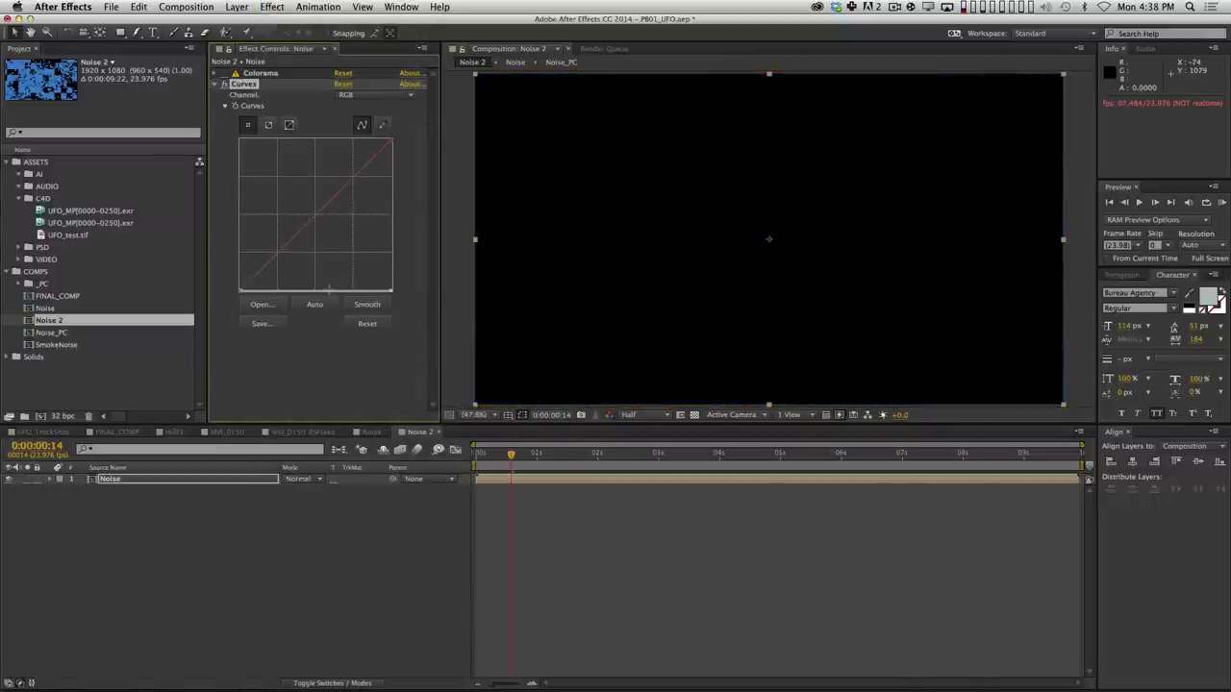
pyautogui.moveTo(327, 287); pyautogui.dragTo(314, 240)
pyautogui.moveTo(287, 196); pyautogui.dragTo(284, 262)
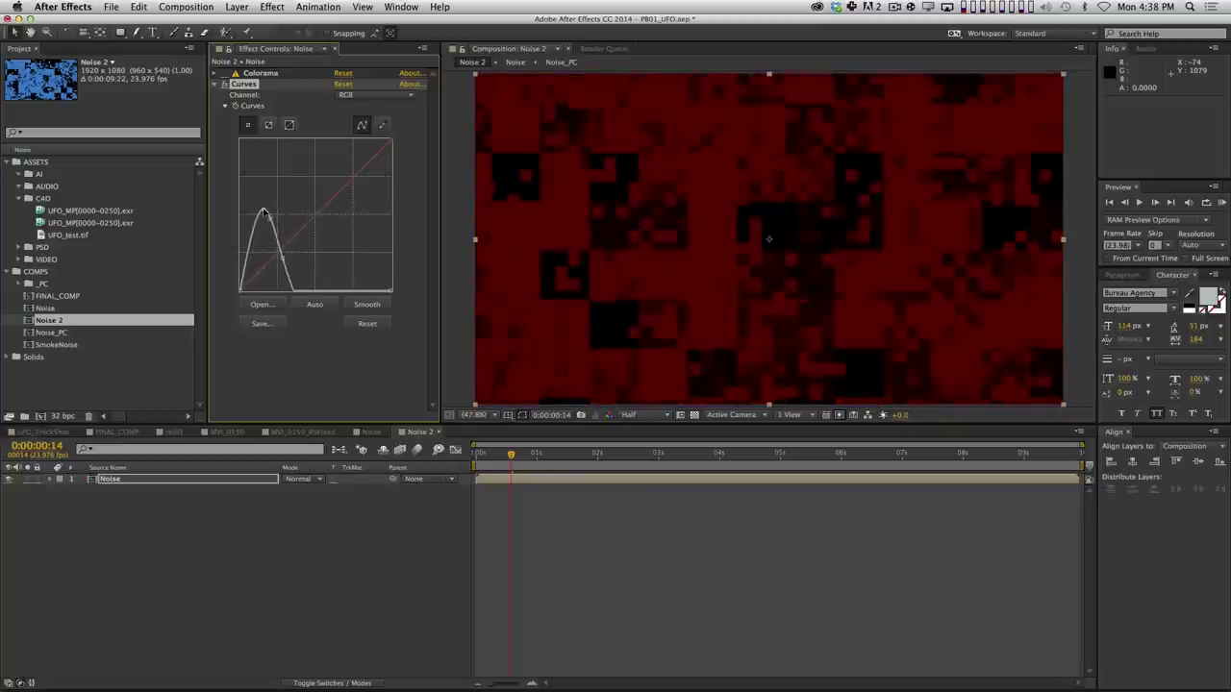
pyautogui.click(224, 73)
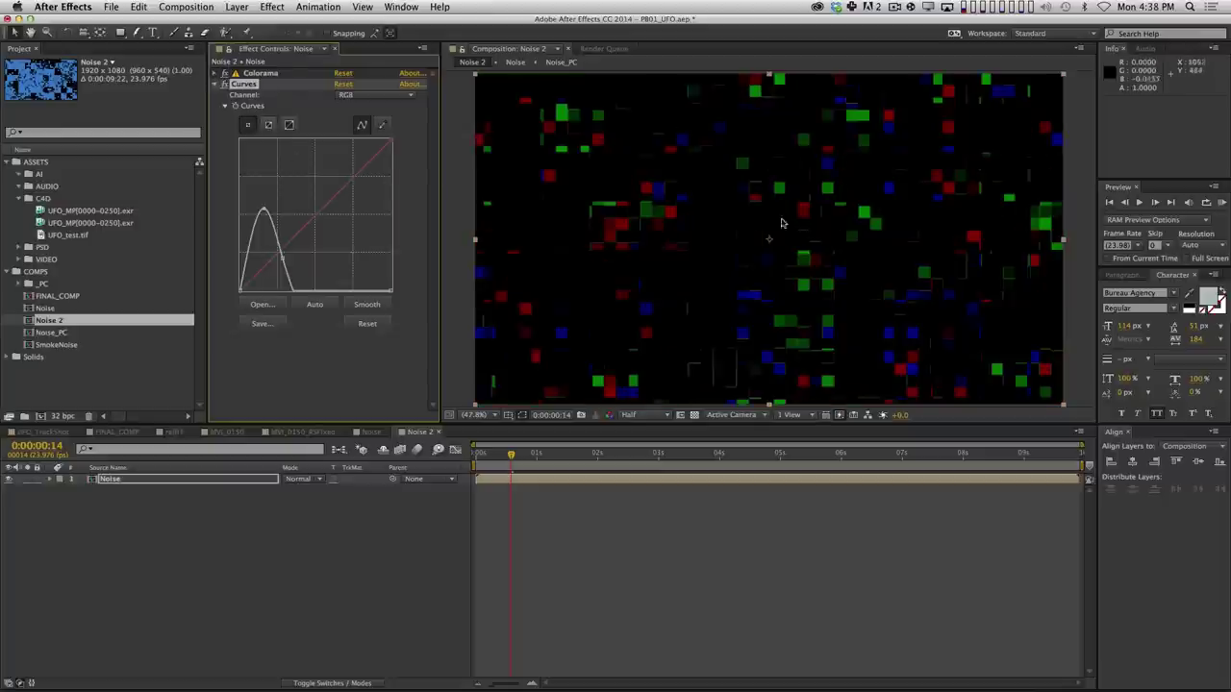
pyautogui.press('space')
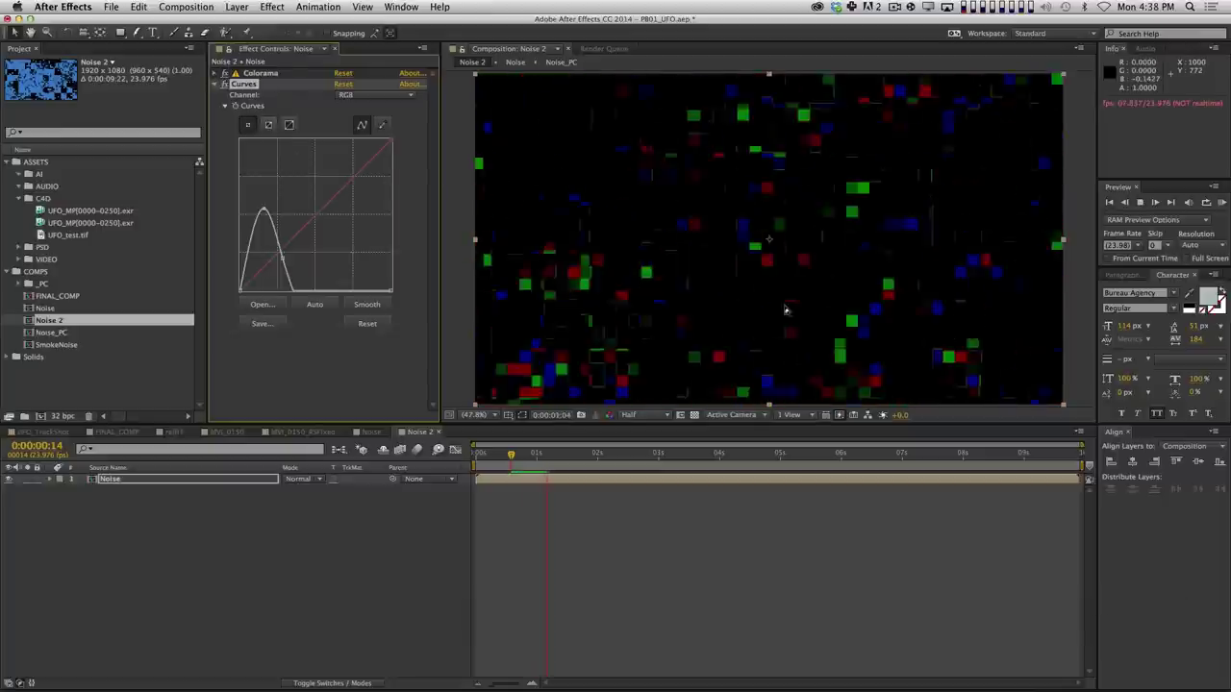
# Widen the curve's hump by moving its falling-side point toward the midtones, and preview the denser colour blocks.
pyautogui.moveTo(282, 258); pyautogui.dragTo(313, 236)
pyautogui.press('super+z')
pyautogui.press('super+z')
pyautogui.press('super+z')
pyautogui.press('space')
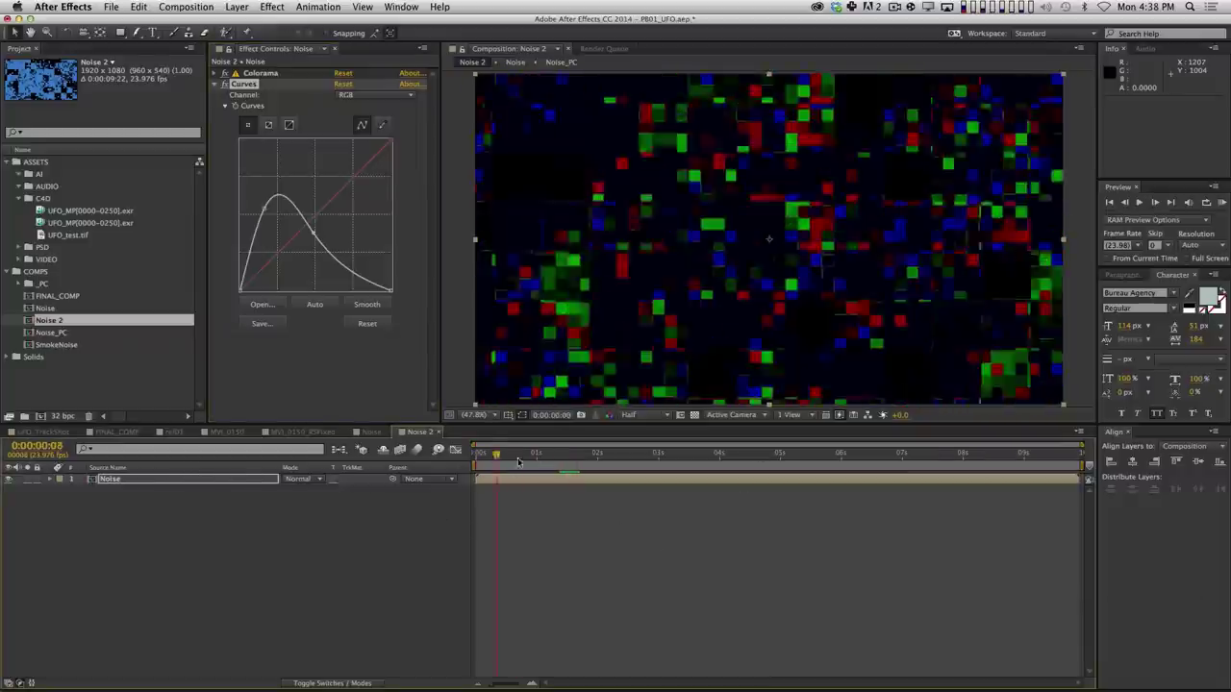
pyautogui.press('space')
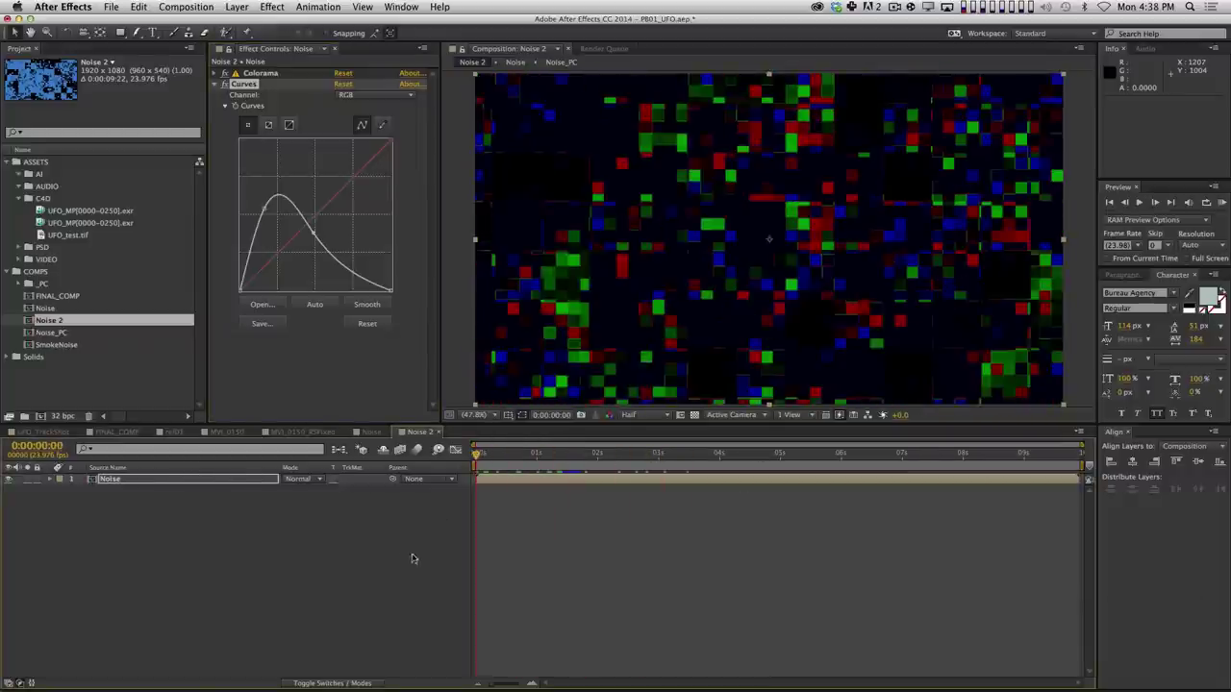
# Rename the Noise 2 composition as ColorNoise and check its transparent areas against the transparency grid.
pyautogui.click(413, 637)
pyautogui.click(53, 324)
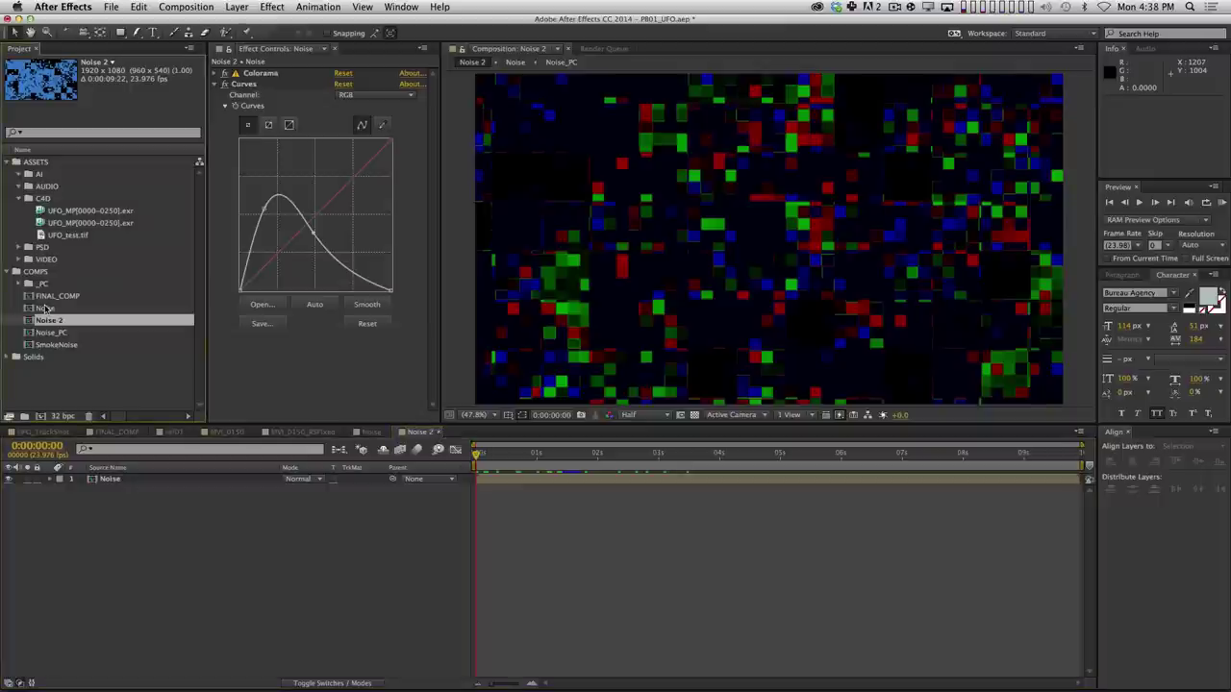
pyautogui.press('Return')
pyautogui.write('Color')
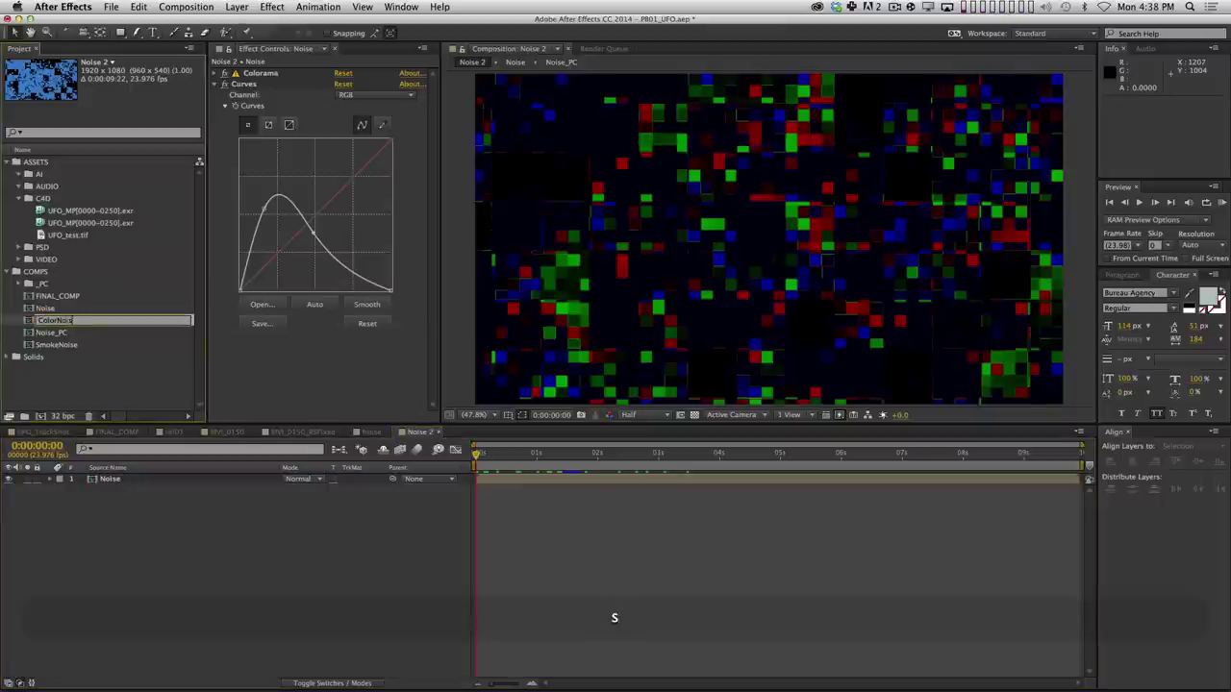
pyautogui.press('Return')
pyautogui.click(694, 415)
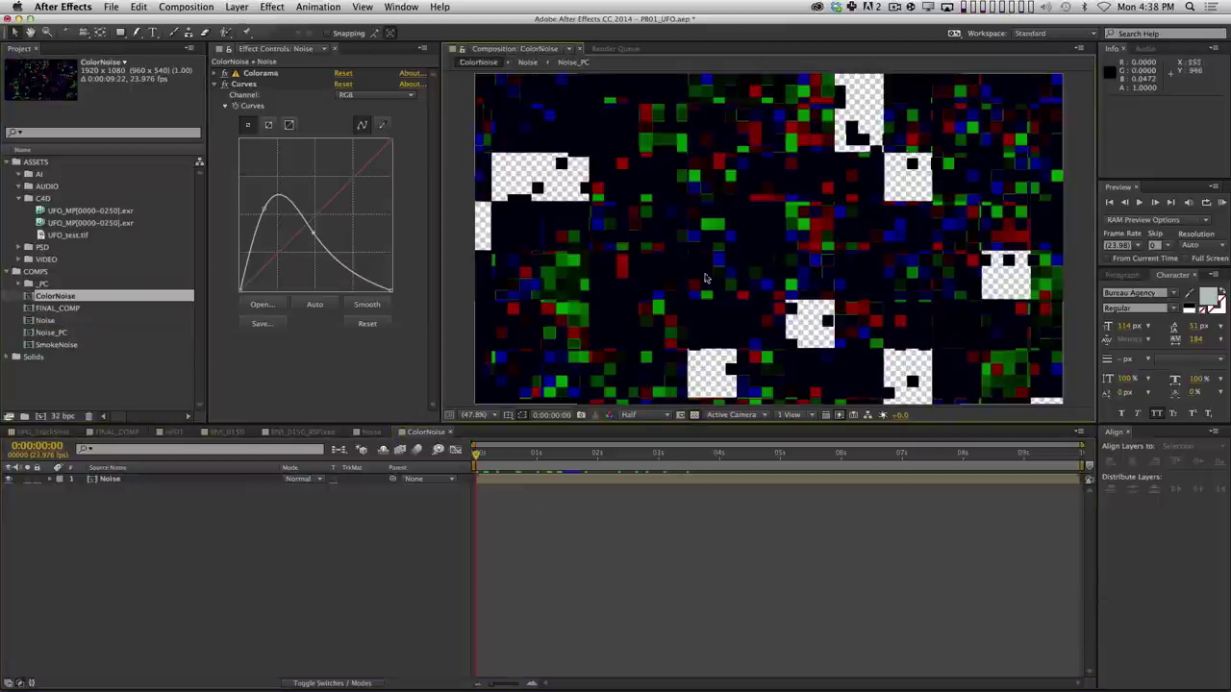
pyautogui.click(694, 414)
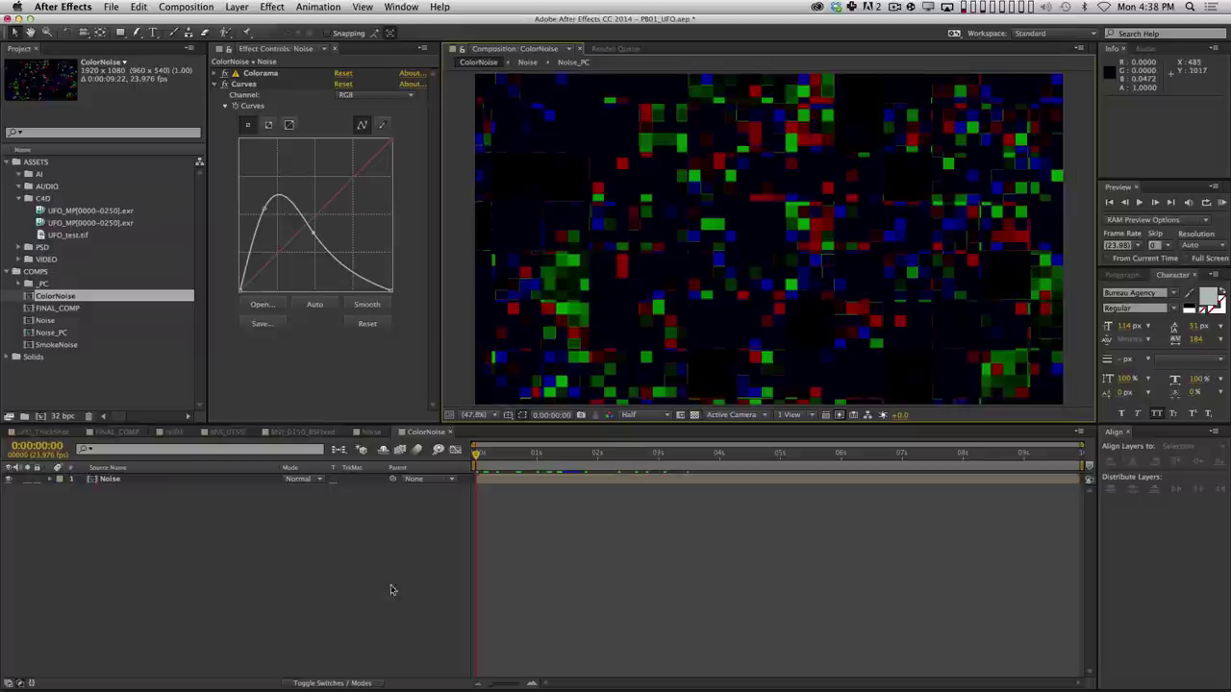
# Return to the MVI_0150_RSFixed comp and add ColorNoise above GlitchAdjust, starting at 0:00:25:05.
pyautogui.press('super+w')
pyautogui.press('super+w')
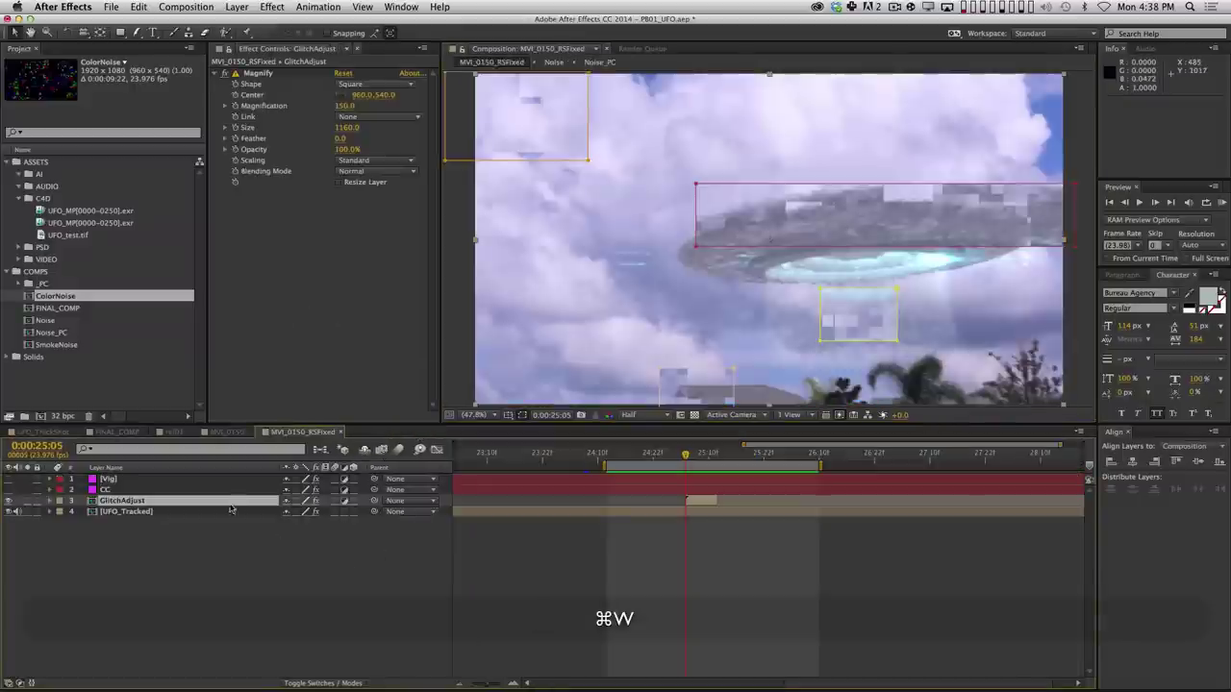
pyautogui.moveTo(55, 296); pyautogui.dragTo(129, 498)
pyautogui.press('[')
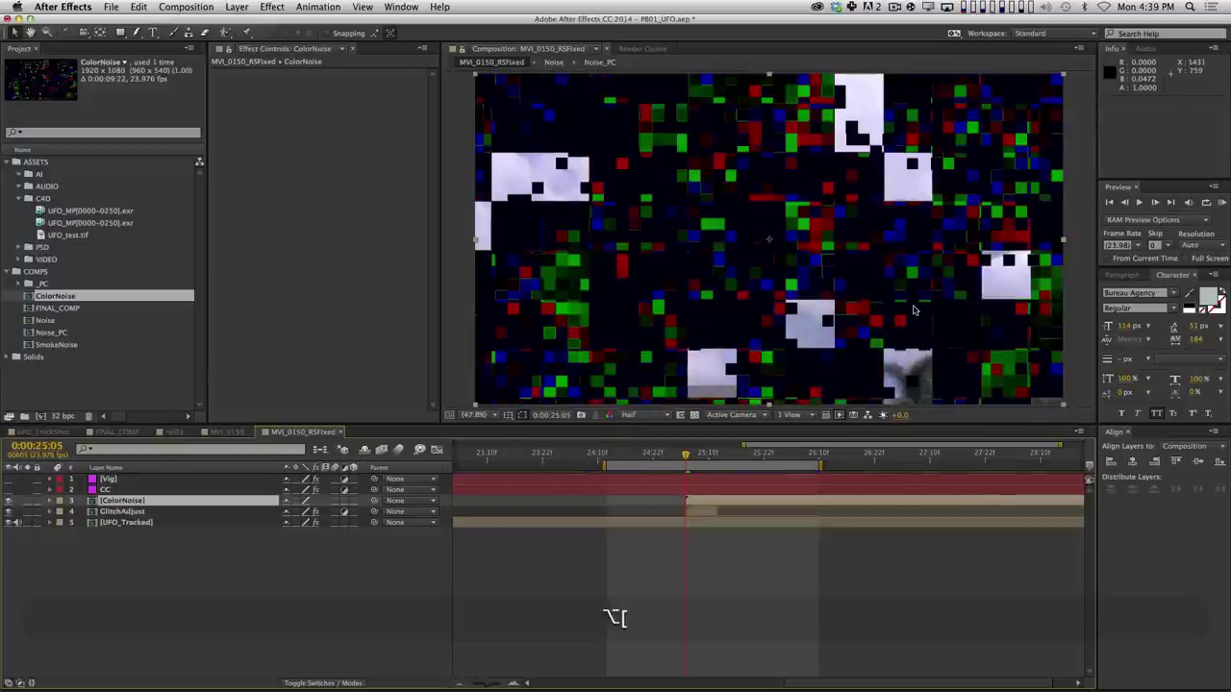
# Trim the end of the ColorNoise layer to 0:00:25:11, matching GlitchAdjust.
pyautogui.hotkey('alt', 'shift', 'pagedown')
pyautogui.hotkey('alt', ']')
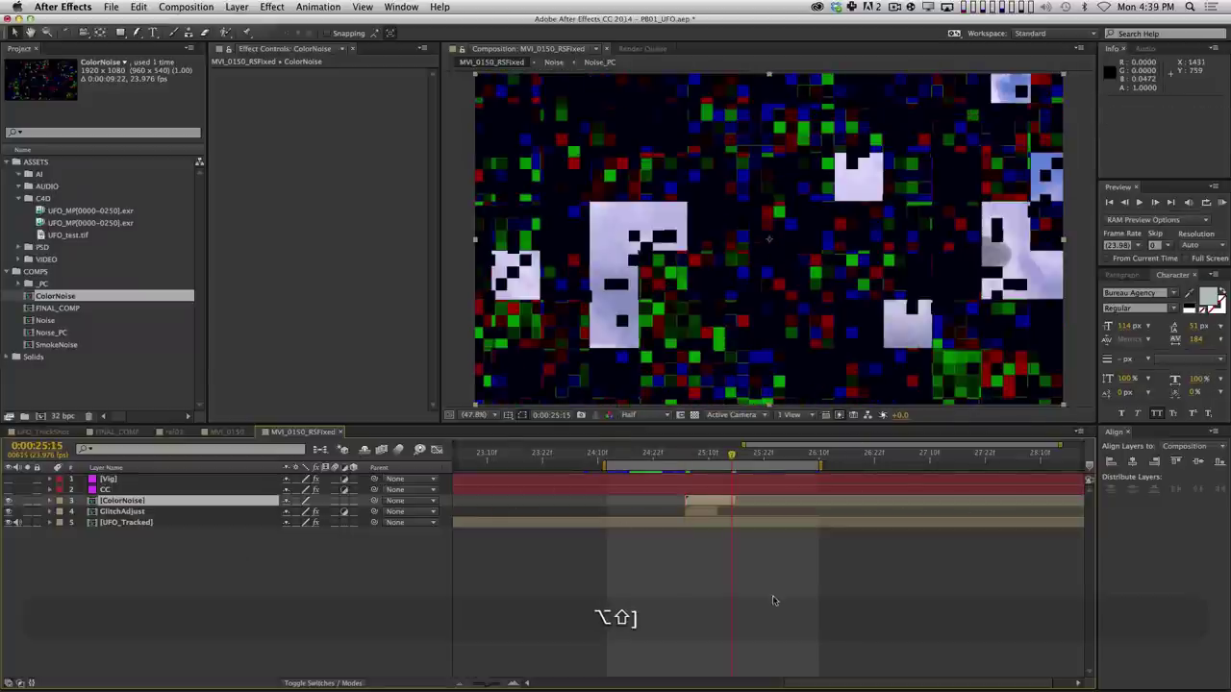
pyautogui.press('pageup')
pyautogui.press('pageup')
pyautogui.press('pageup')
pyautogui.press('pageup')
pyautogui.press('pageup')
pyautogui.press('pageup')
pyautogui.press('pageup')
pyautogui.press('pageup')
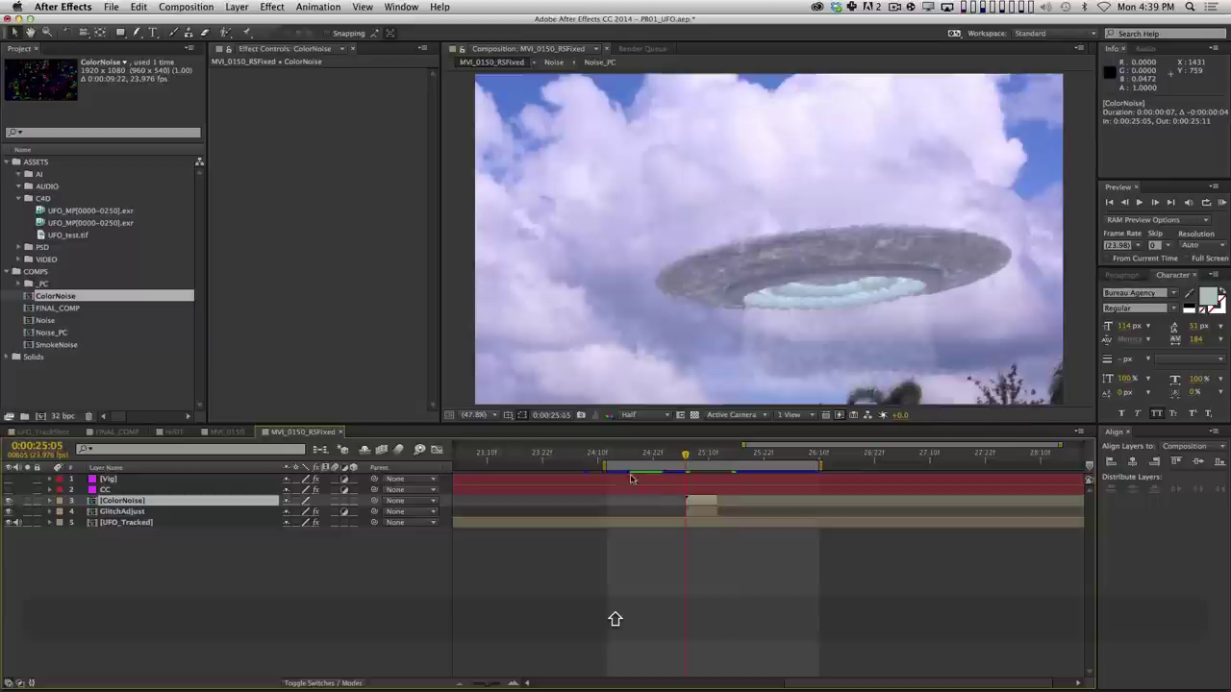
# Show the layers' blending modes and set ColorNoise to Add.
pyautogui.press('F4')
pyautogui.click(320, 501)
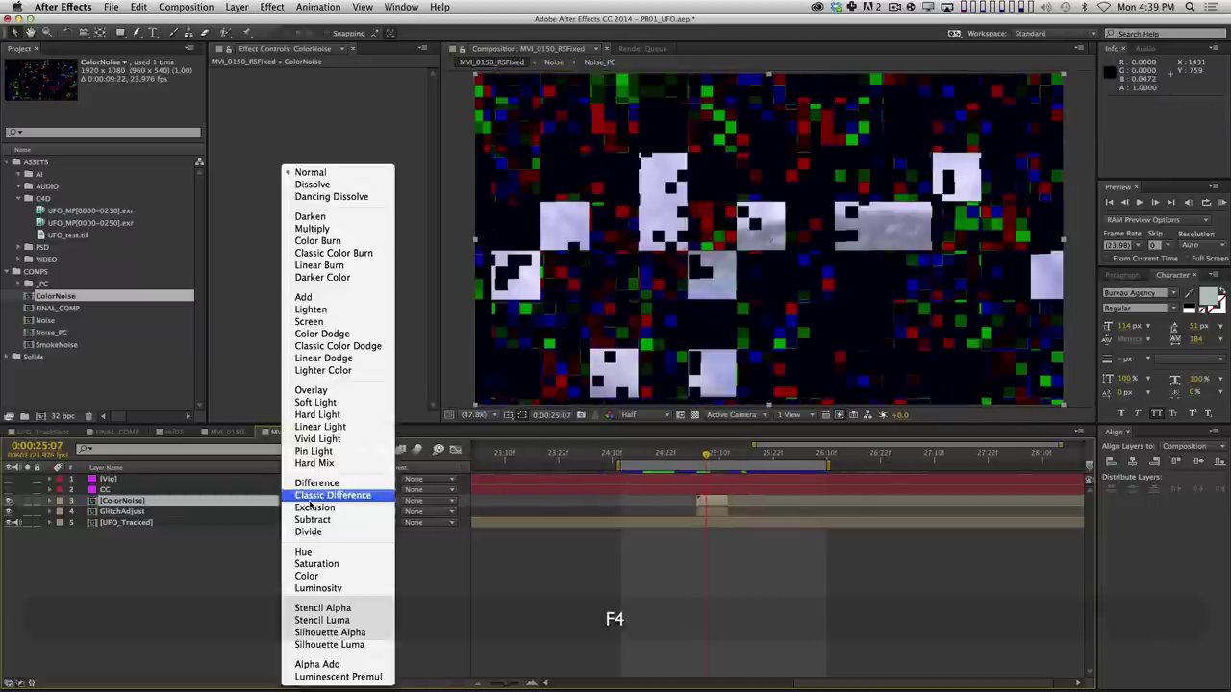
pyautogui.click(327, 298)
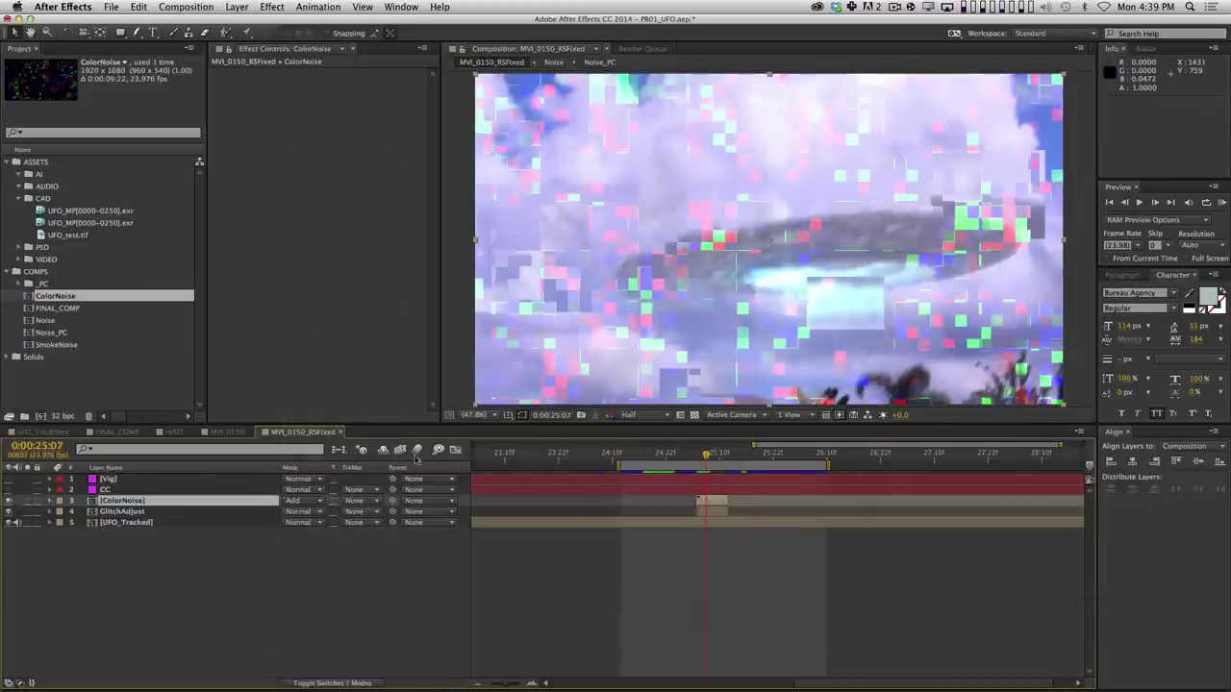
# Try the Overlay blending mode on ColorNoise and restore Add.
pyautogui.click(297, 501)
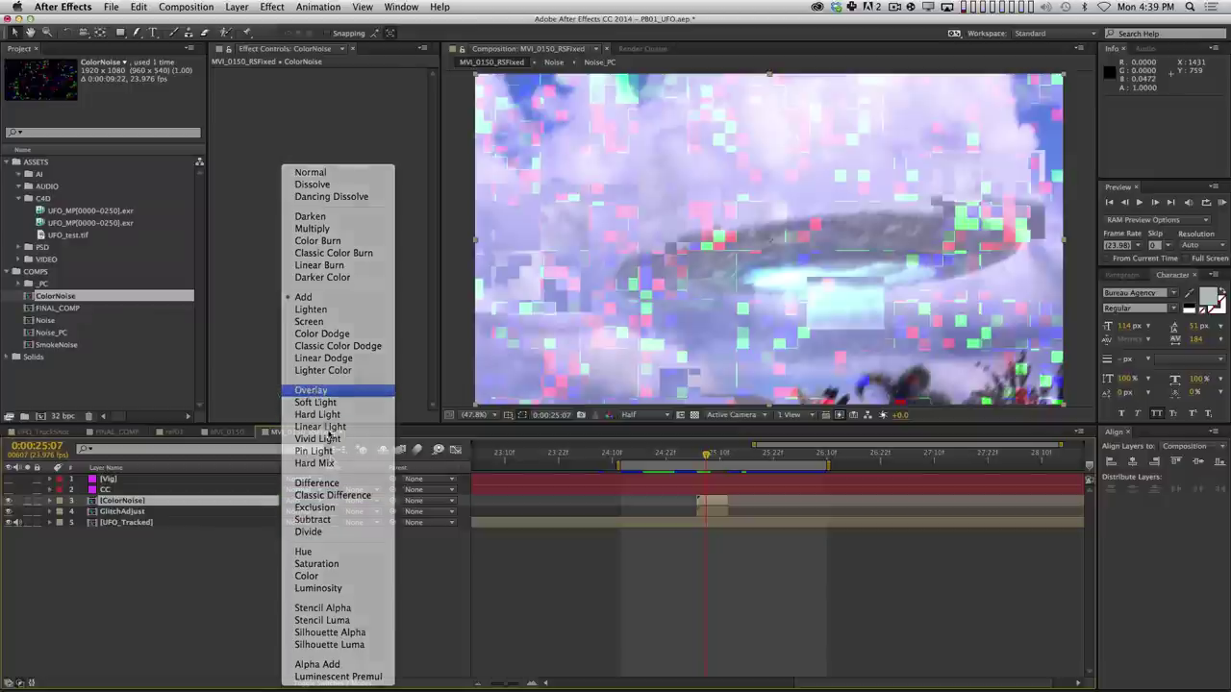
pyautogui.click(310, 390)
pyautogui.click(312, 502)
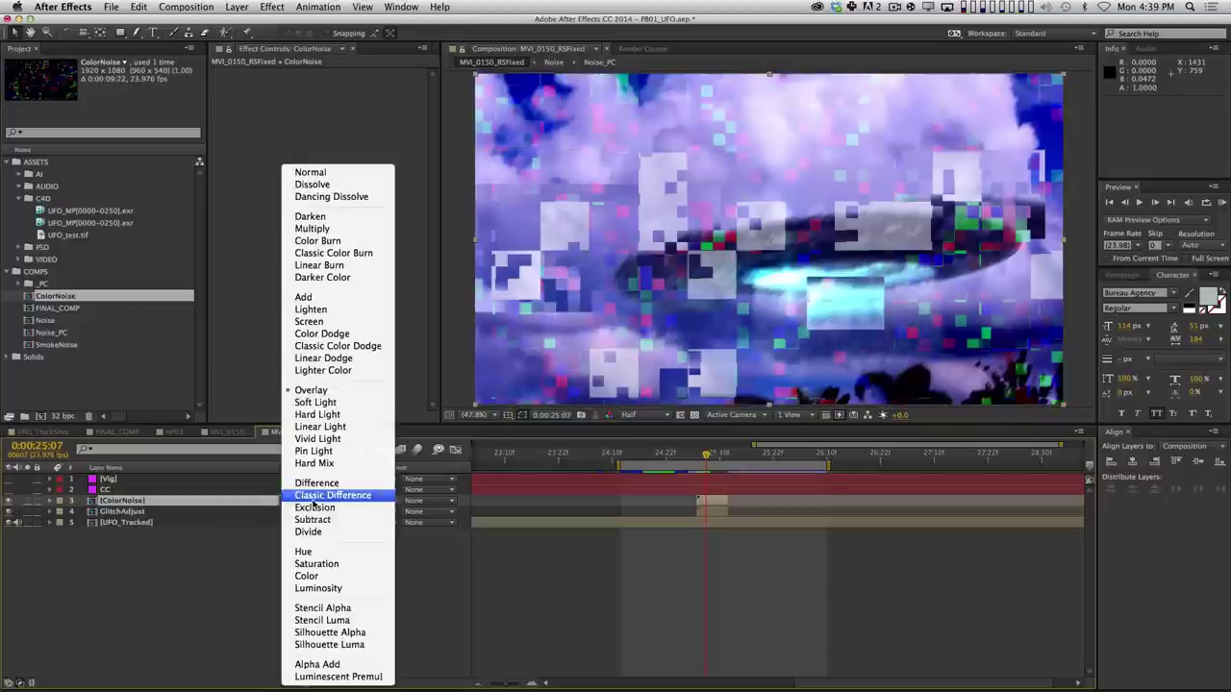
pyautogui.click(332, 298)
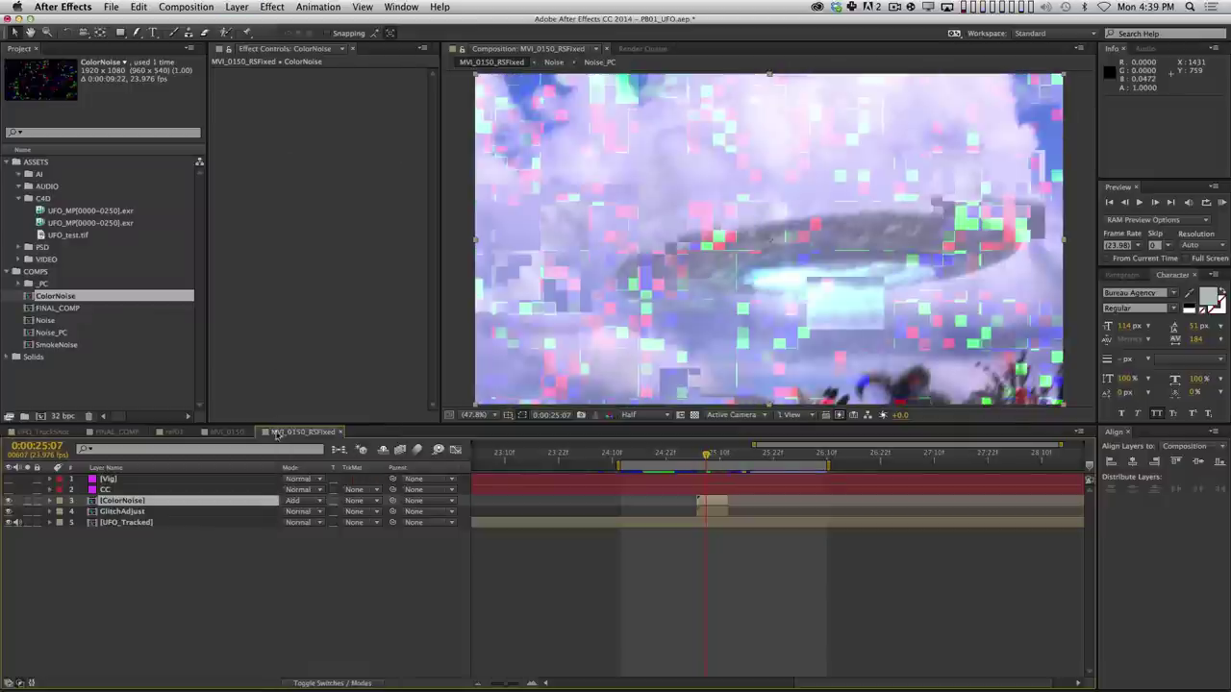
# Copy the Mask Path keyframes of GlitchAdjust's four masks onto the ColorNoise layer at 0:00:25:05 and preview the glitch.
pyautogui.click(236, 513)
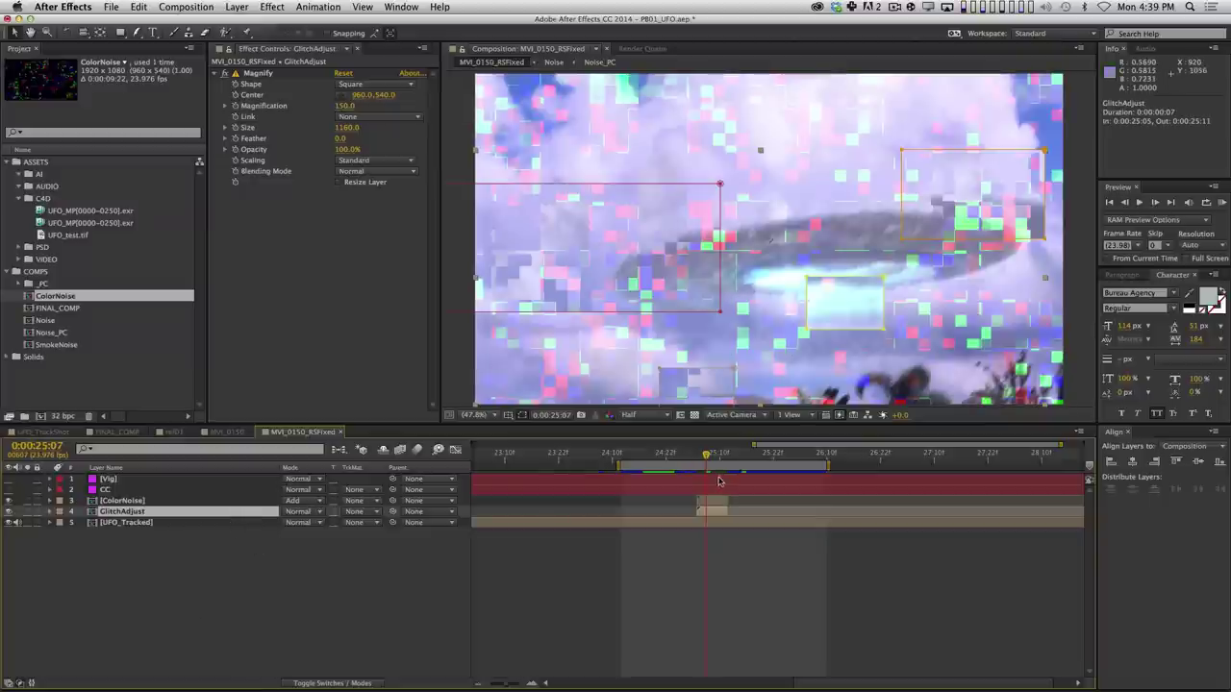
pyautogui.press('m')
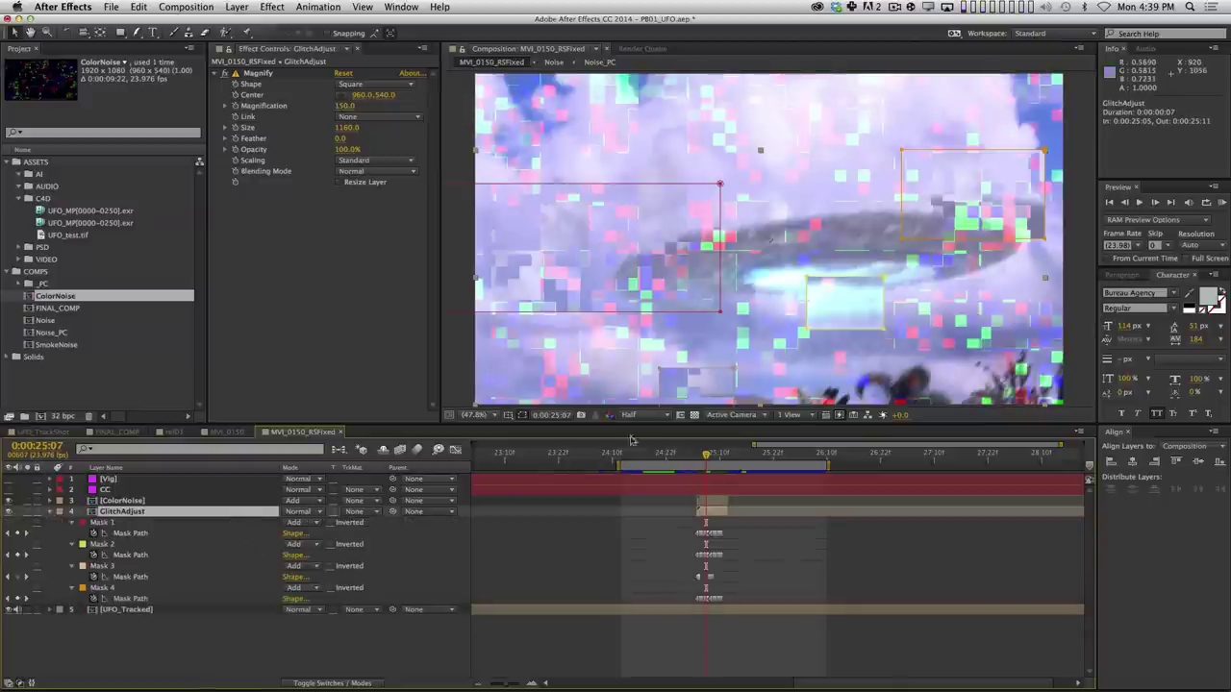
pyautogui.press('pageup')
pyautogui.press('pageup')
pyautogui.moveTo(683, 525); pyautogui.dragTo(746, 624)
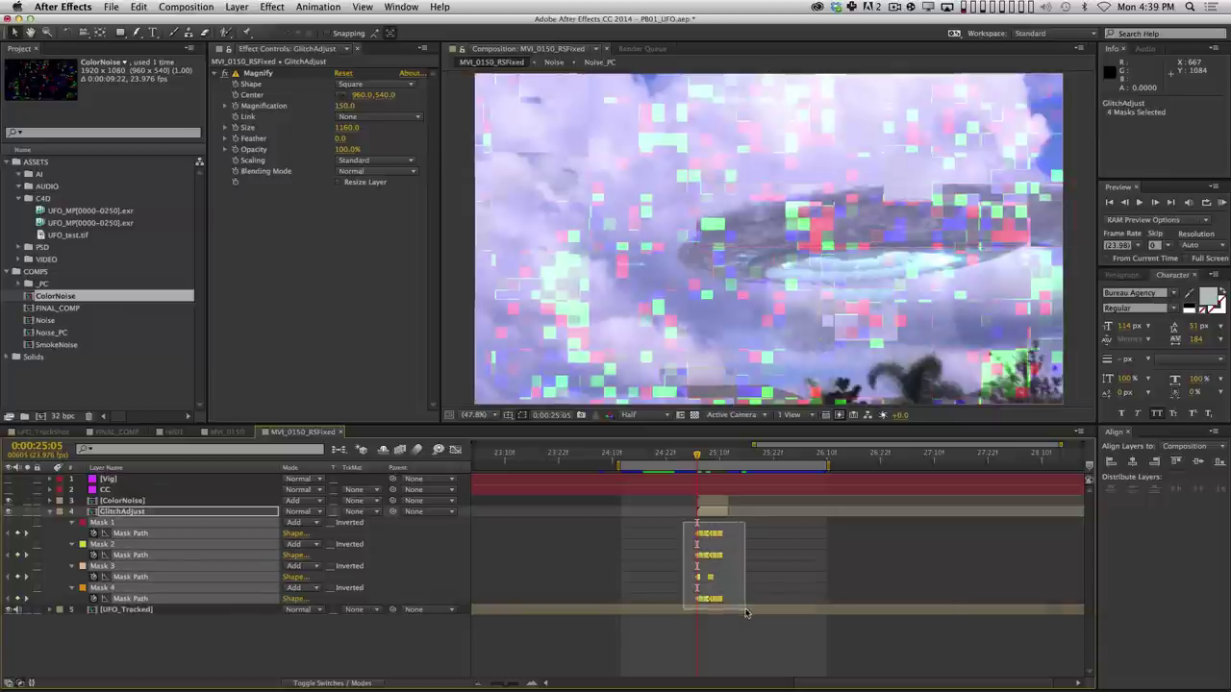
pyautogui.press('super+c')
pyautogui.click(135, 501)
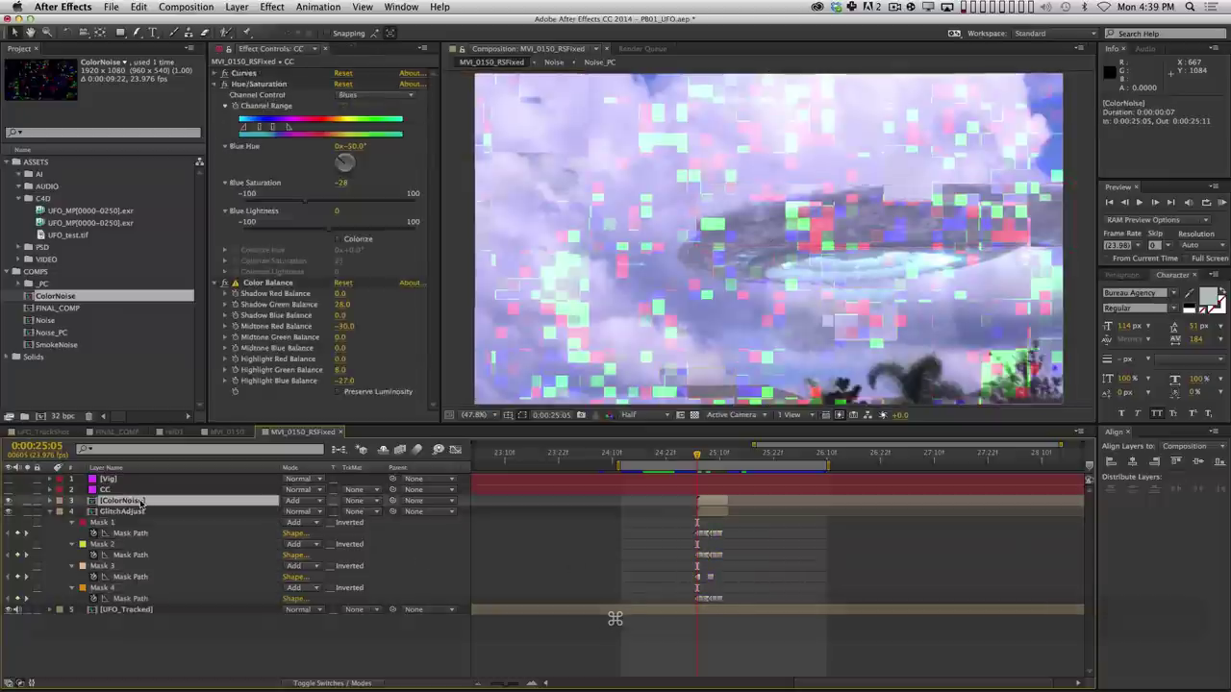
pyautogui.press('super+v')
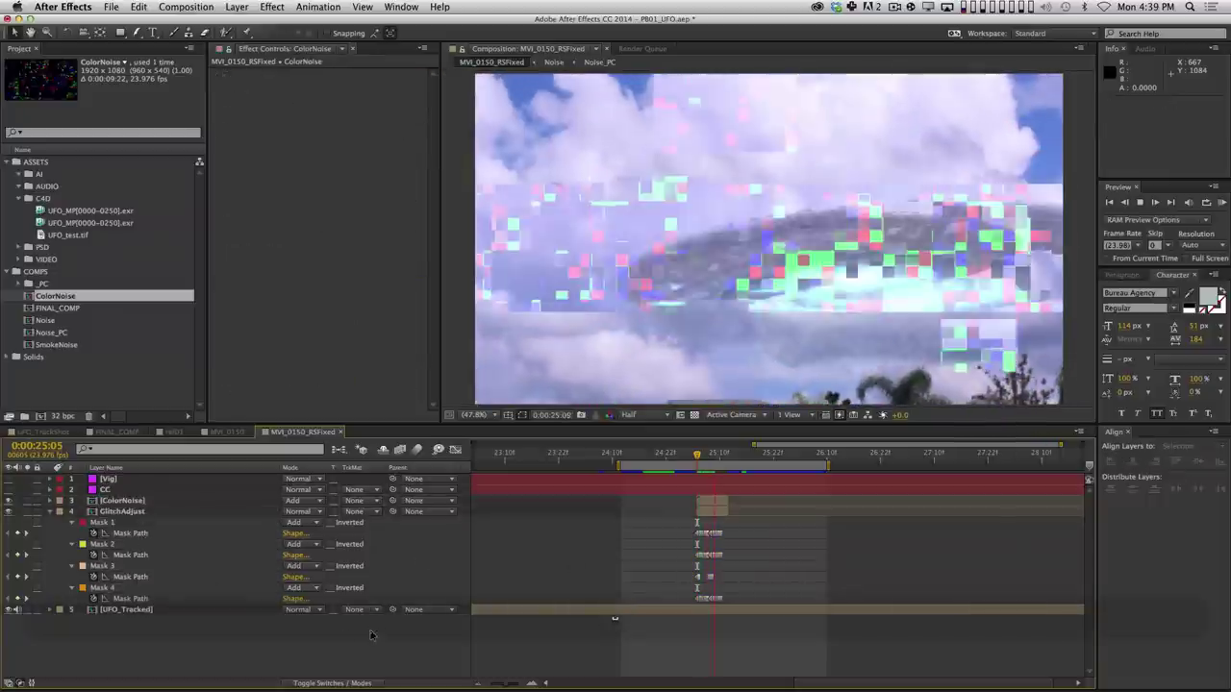
pyautogui.press('0')
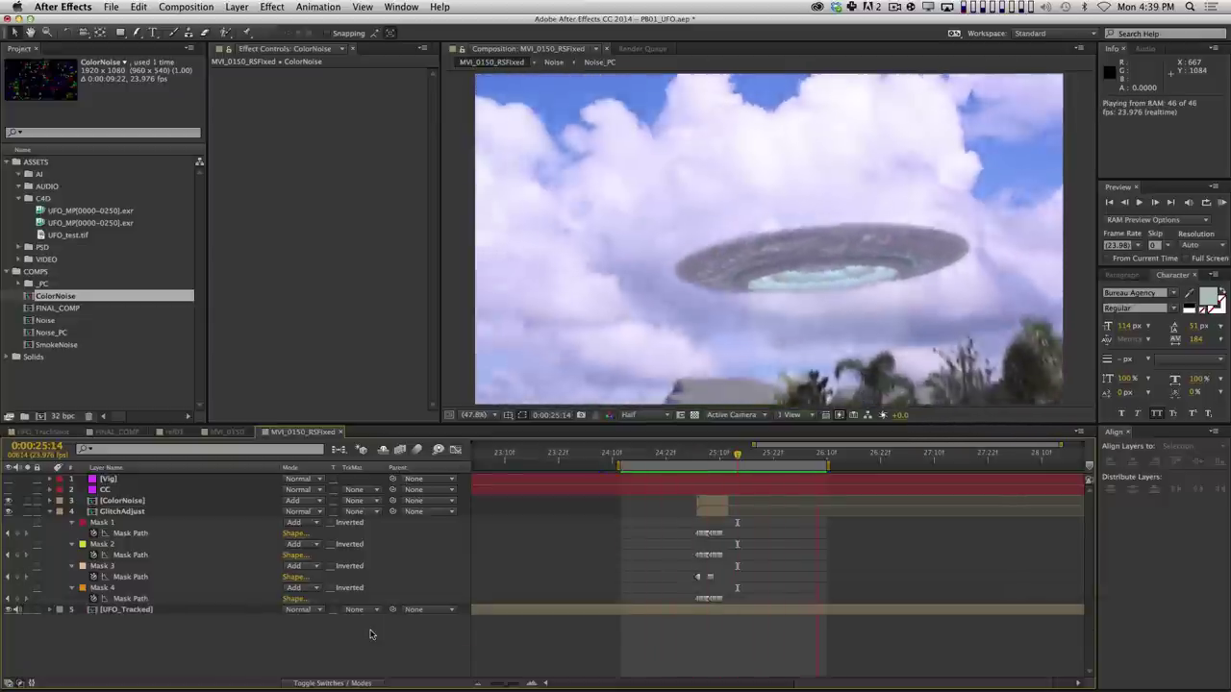
# Collapse GlitchAdjust's masks, shift the ColorNoise layer two frames later to start at 0:00:25:07, and preview the offset glitch.
pyautogui.click(369, 633)
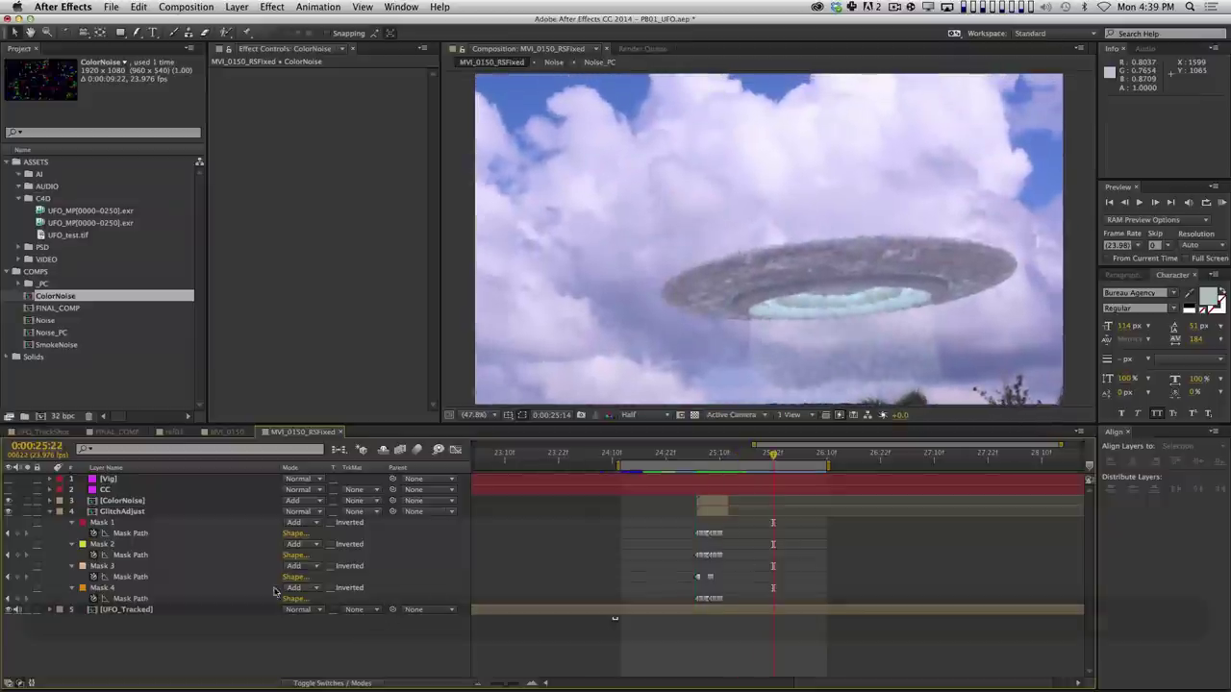
pyautogui.click(49, 511)
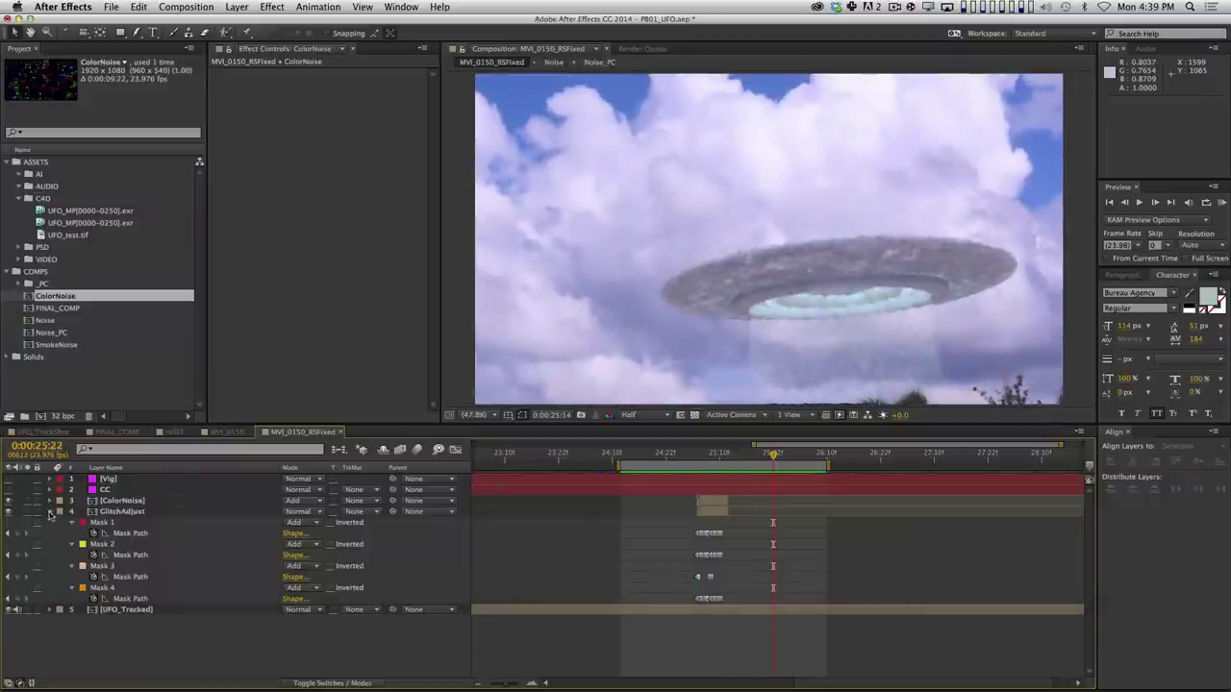
pyautogui.click(197, 502)
pyautogui.hotkey('alt', '0')
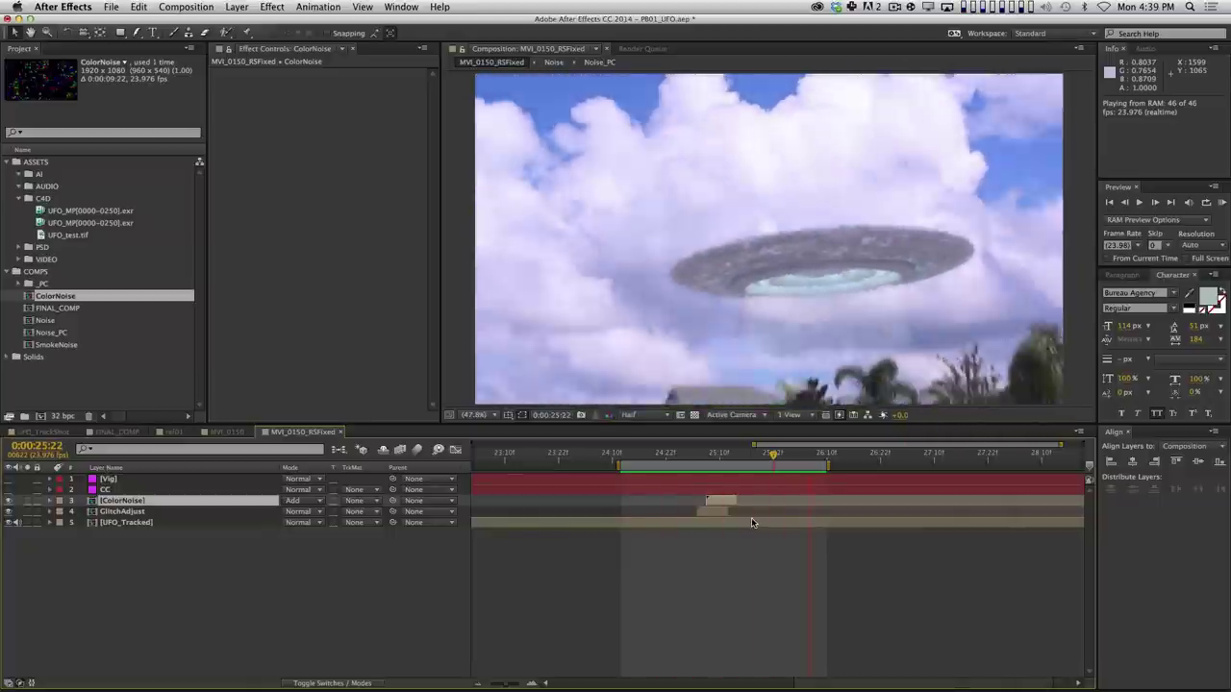
pyautogui.press('space')
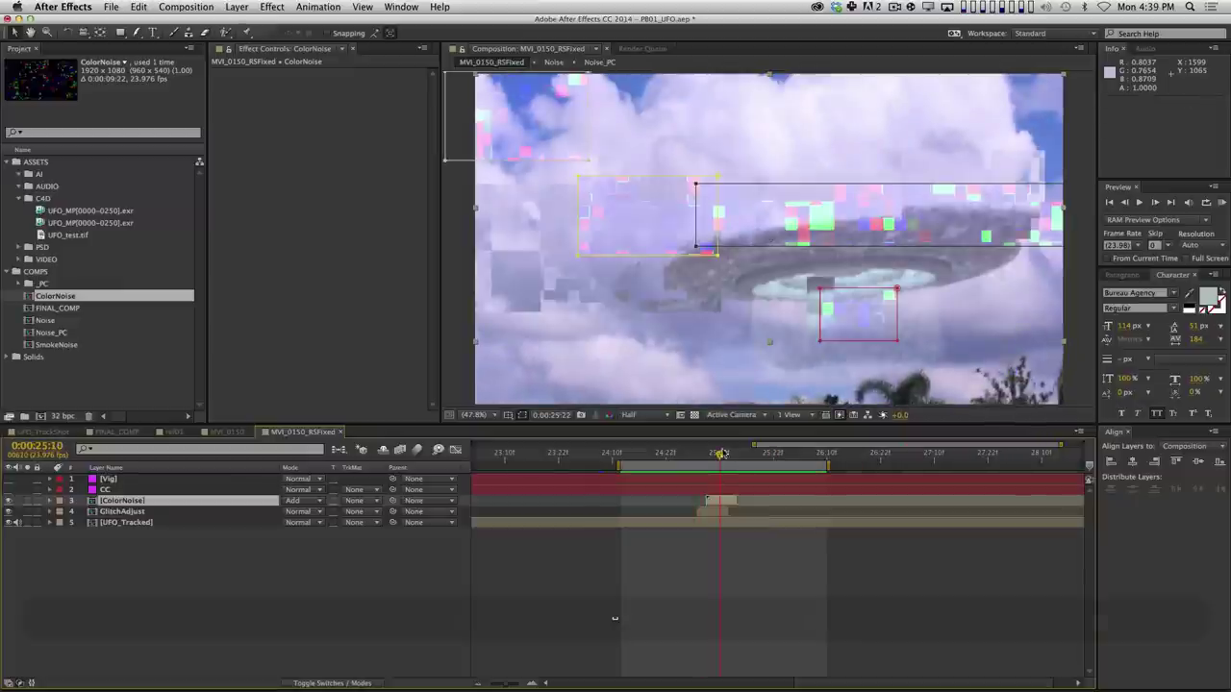
# Set the ColorNoise layer's opacity to 49% while viewing the glitch at 0:00:25:09.
pyautogui.press('pageup')
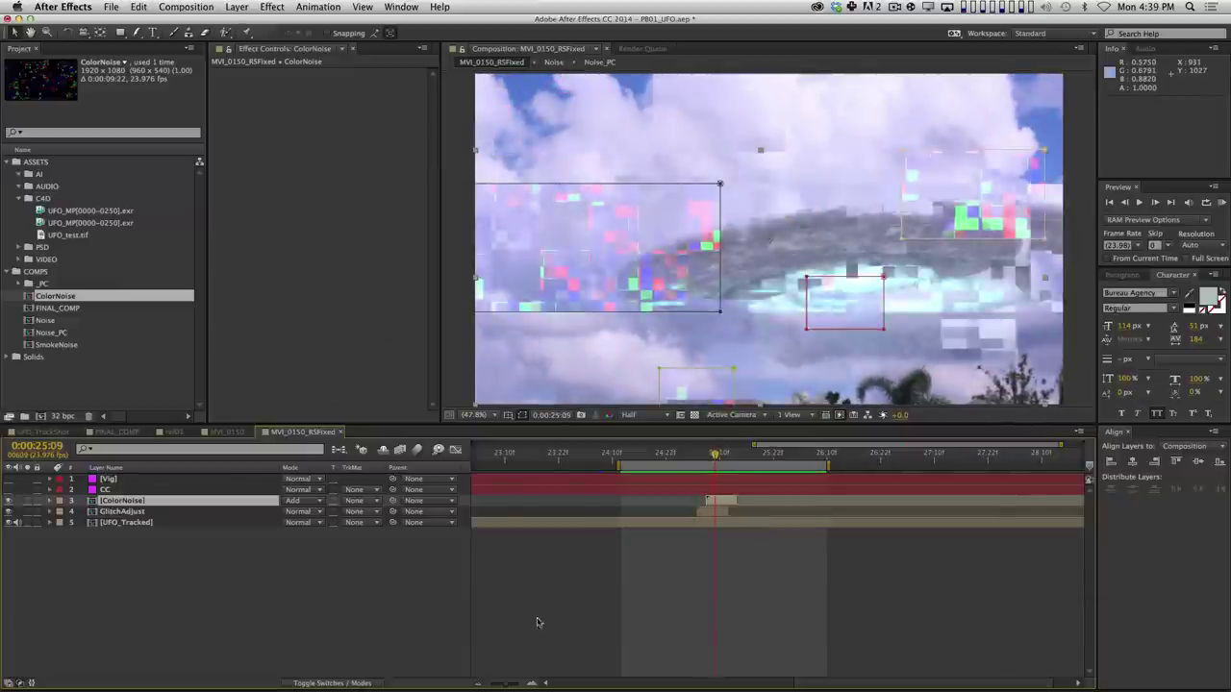
pyautogui.press('t')
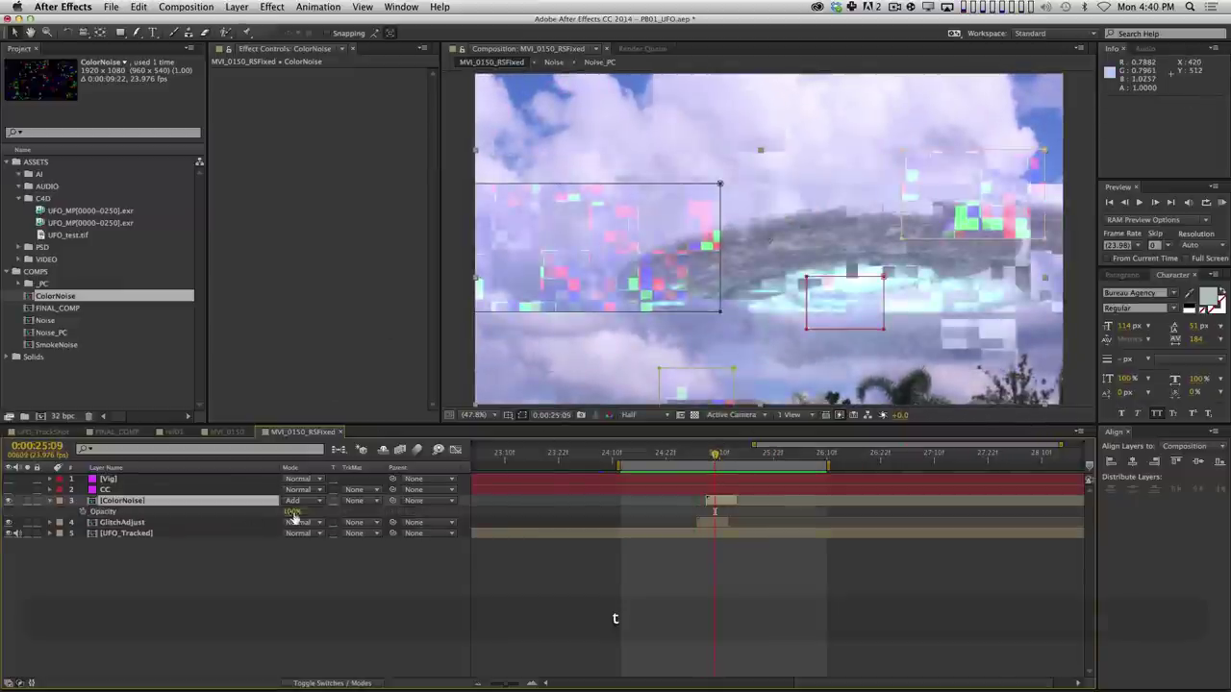
pyautogui.moveTo(294, 517); pyautogui.dragTo(219, 531)
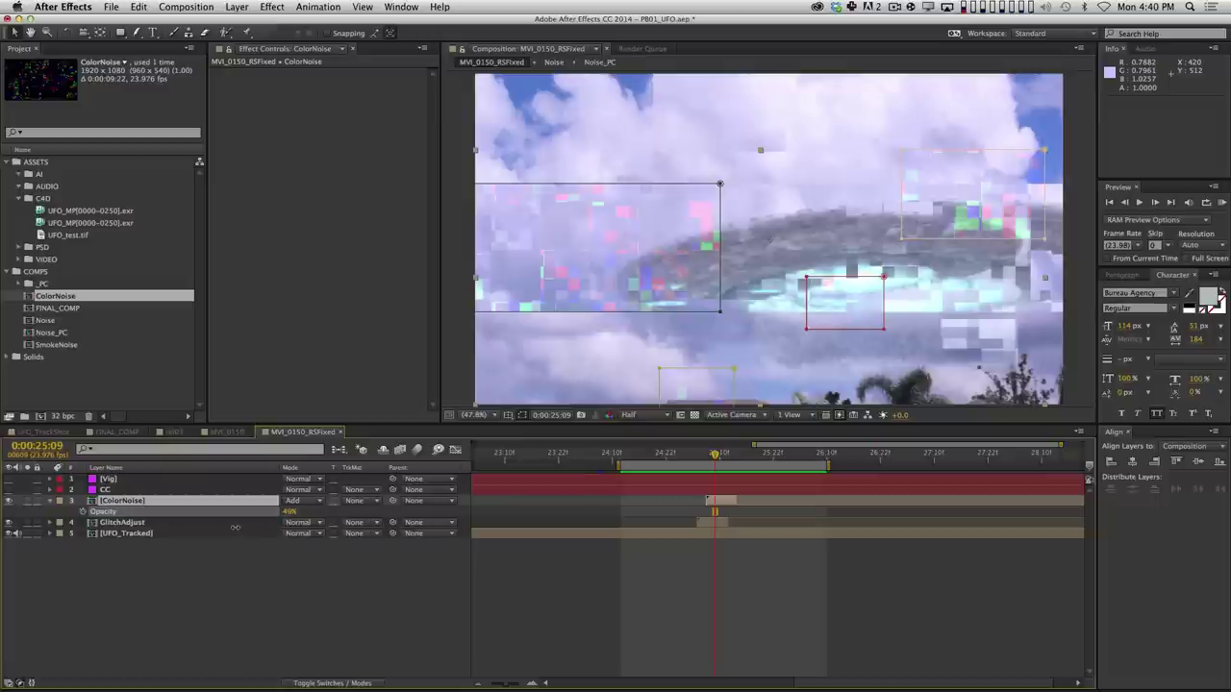
pyautogui.click(291, 541)
pyautogui.hotkey('shift', '0')
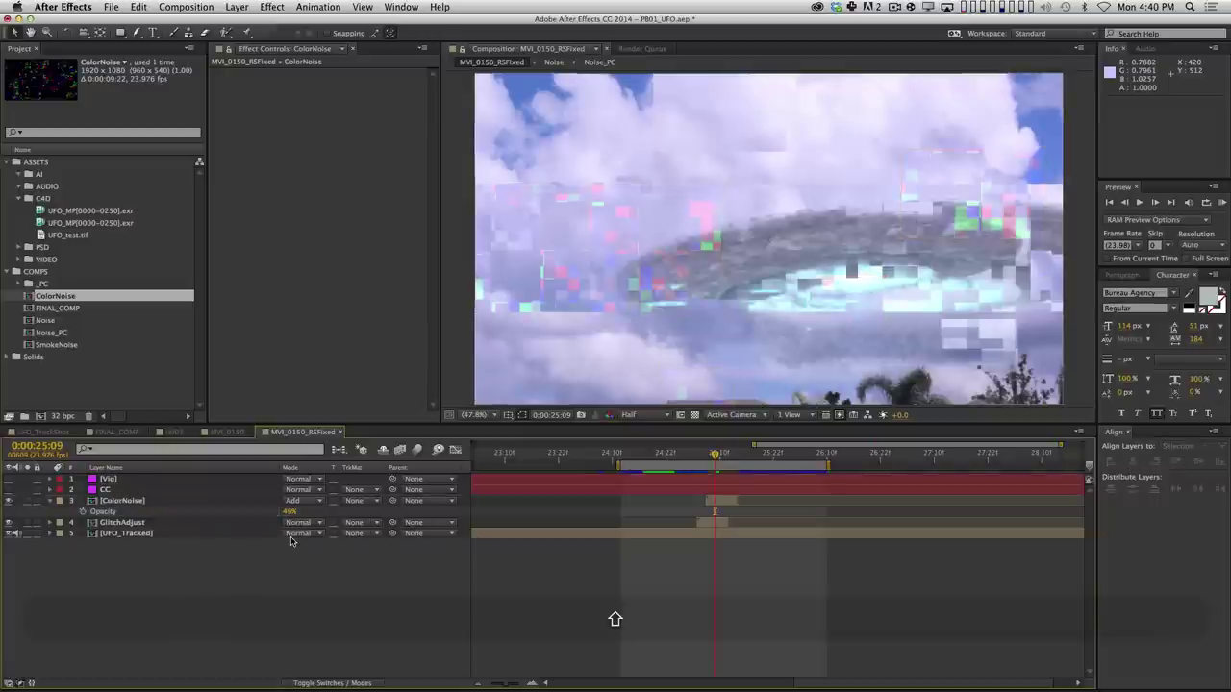
# Extend the end of the work area to 0:00:28:01.
pyautogui.hotkey('shift', 'End')
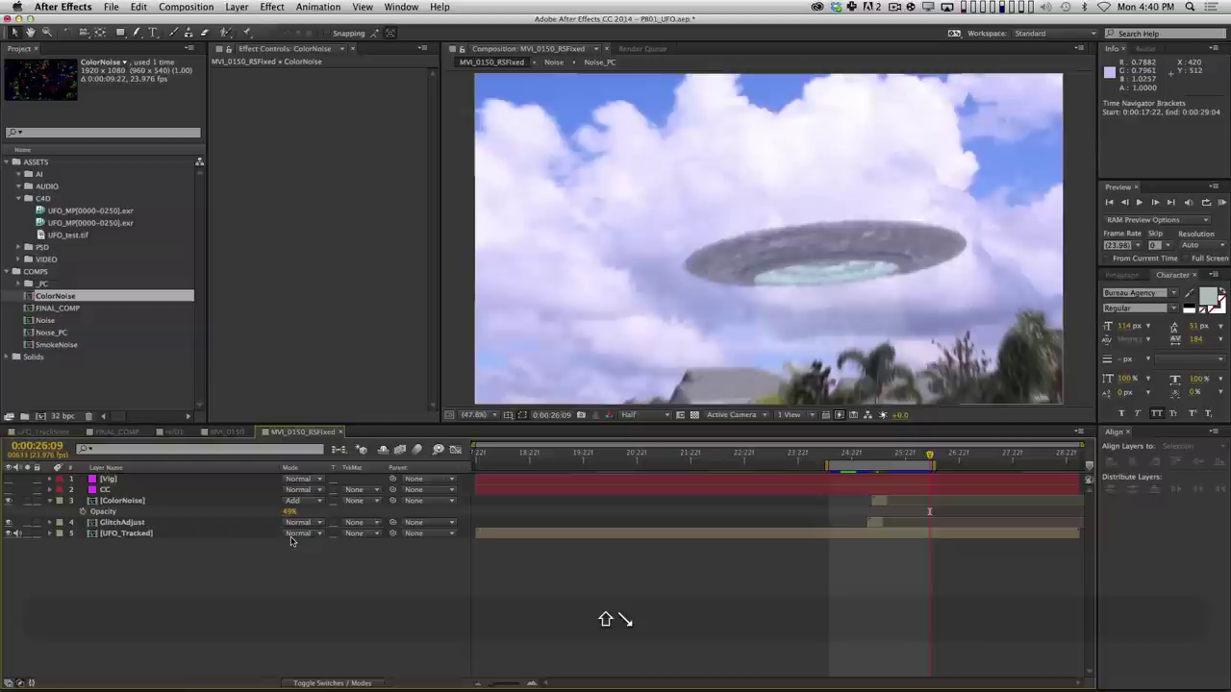
pyautogui.hotkey('shift', 'pagedown')
pyautogui.hotkey('shift', 'pagedown')
pyautogui.hotkey('shift', 'pagedown')
pyautogui.hotkey('shift', 'pagedown')
pyautogui.press('n')
# Turn on the CC and Vig layers, start the work area at 0:00:17:22, and RAM-preview the graded shot.
pyautogui.press('Home')
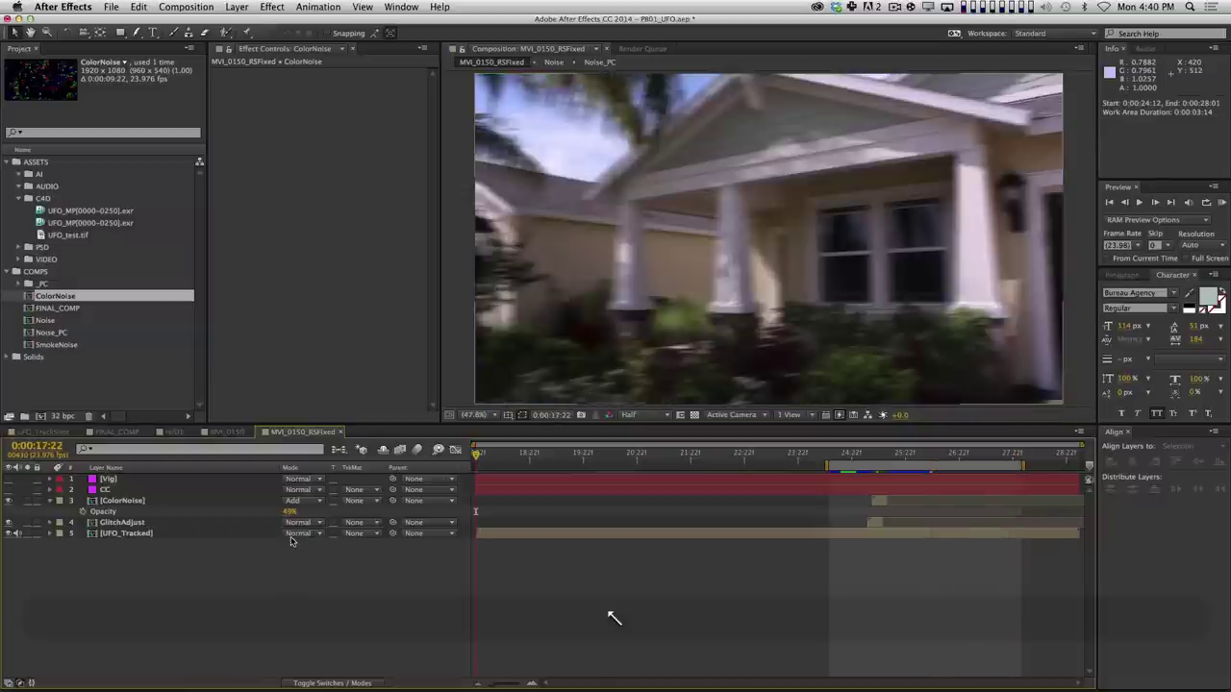
pyautogui.moveTo(8, 490); pyautogui.dragTo(8, 479)
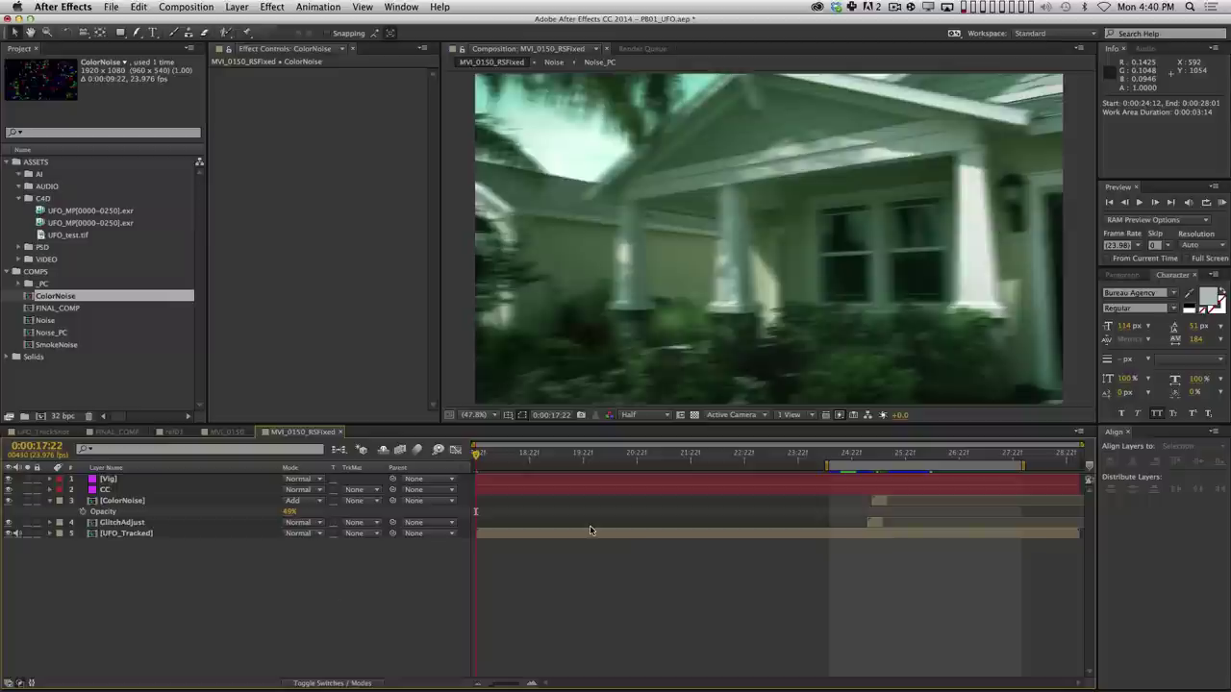
pyautogui.press('b')
pyautogui.press('KP_0')
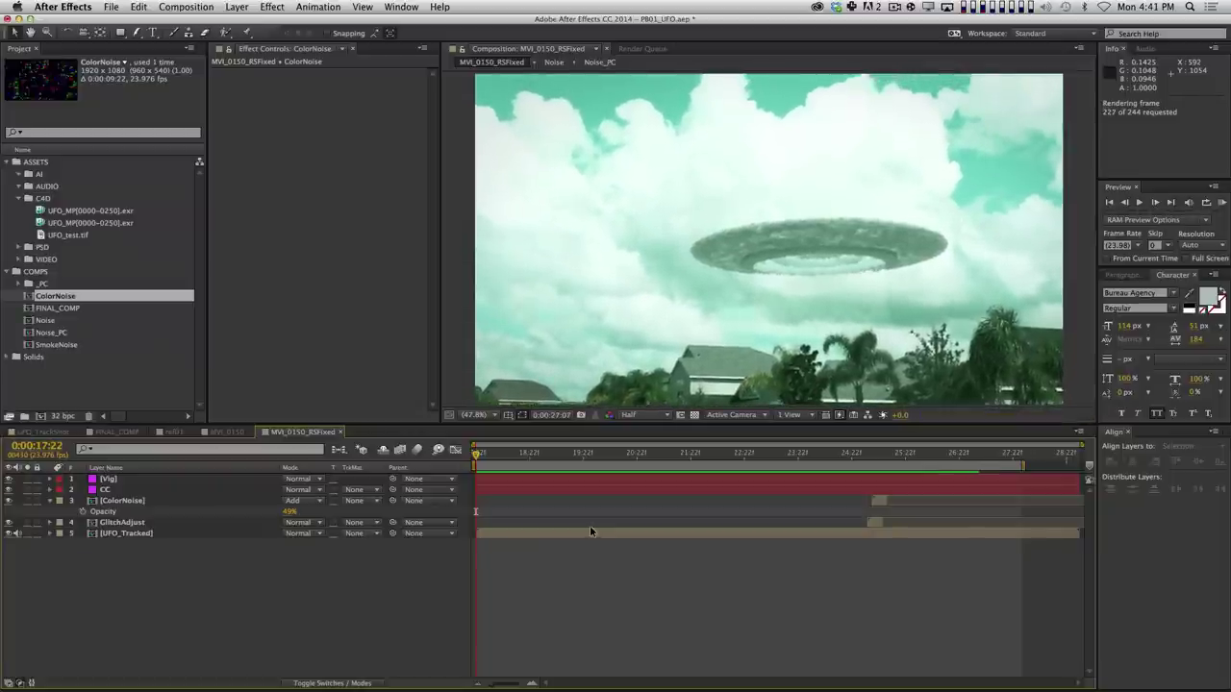
pyautogui.press('space')
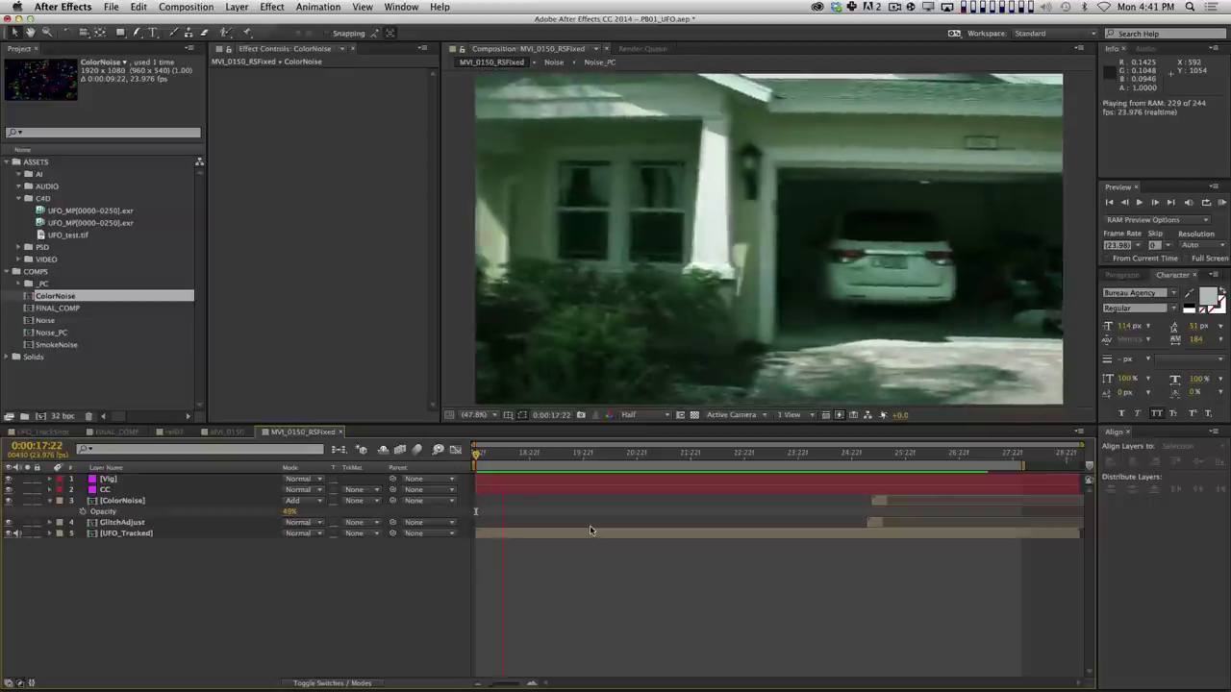